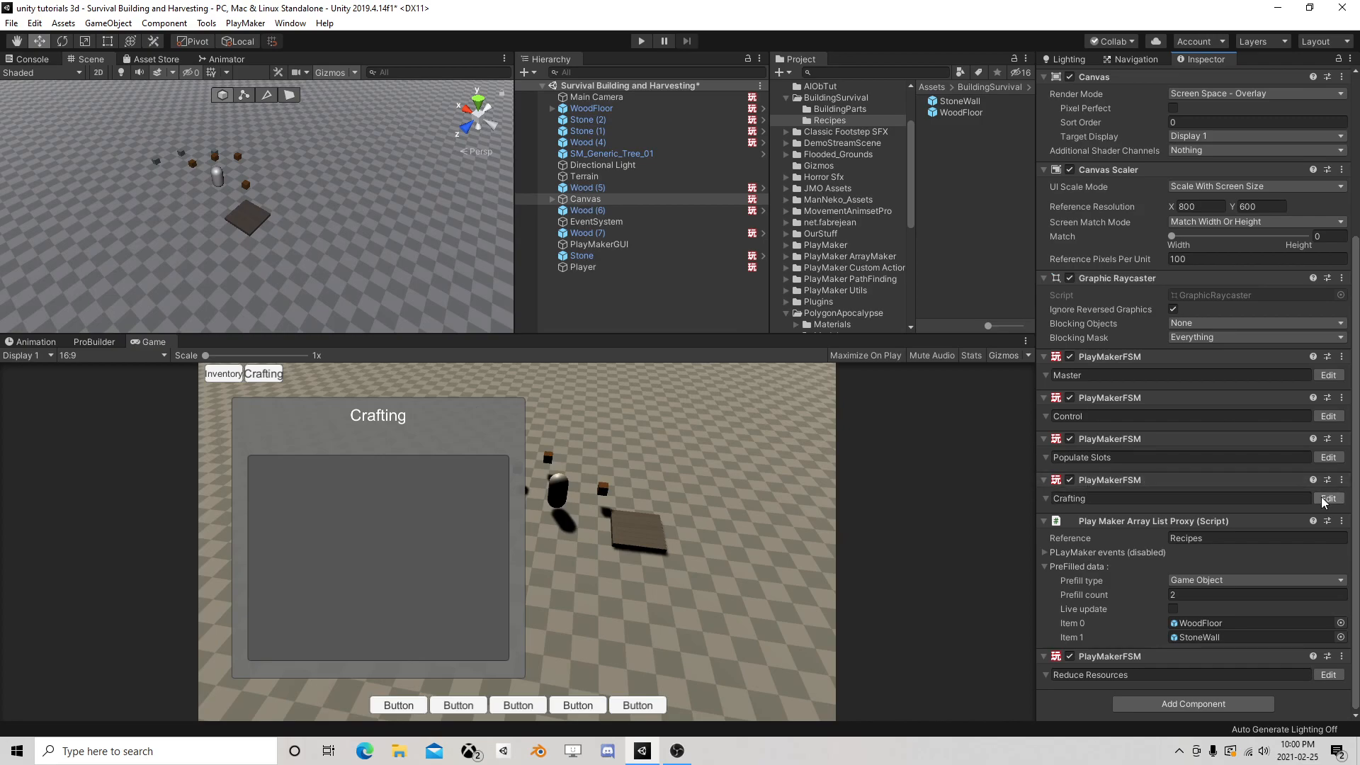
In the Canvas Crafting FSM's "Get the Button Clicked Recipe Name" state, set the UI Text Get Text game object to TitleOfButtonClicked
{"action": "left_click", "coordinate": [591, 198]}
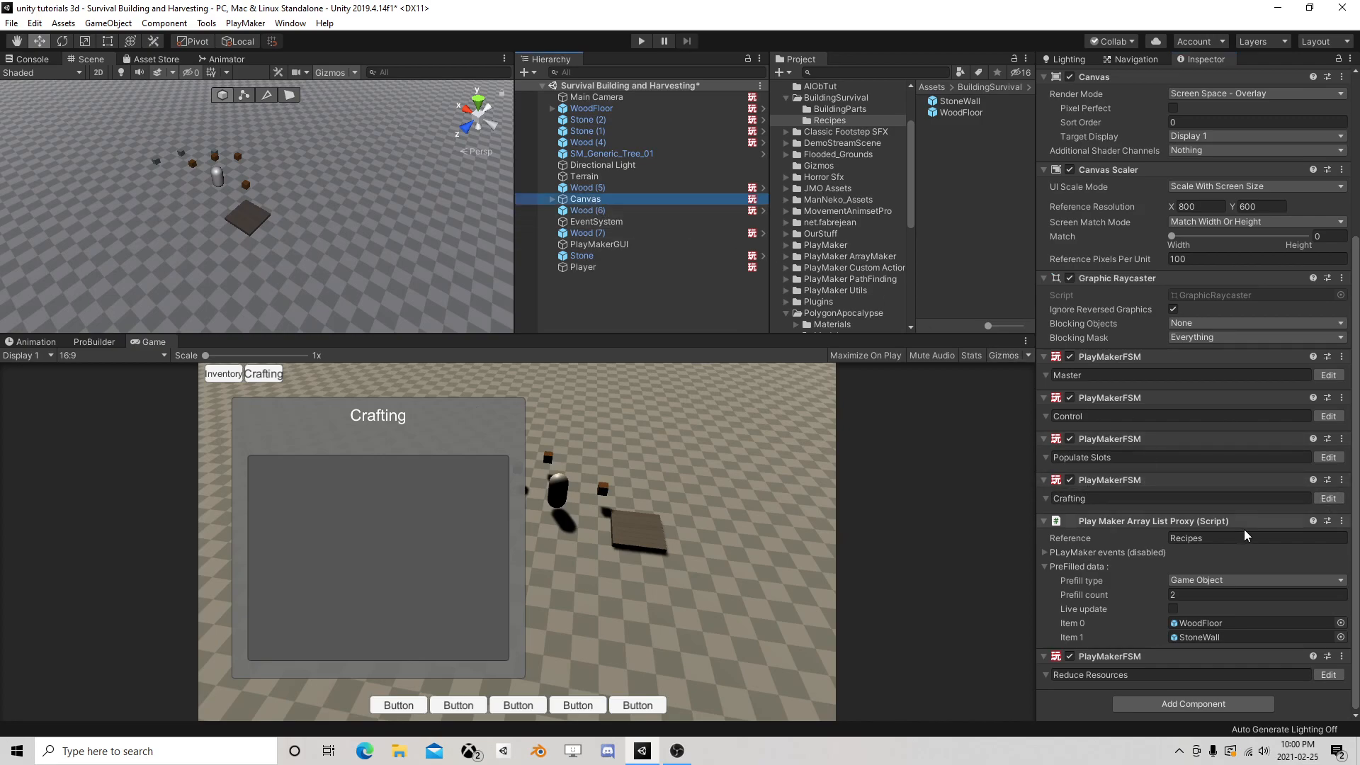
{"action": "left_click", "coordinate": [1328, 498]}
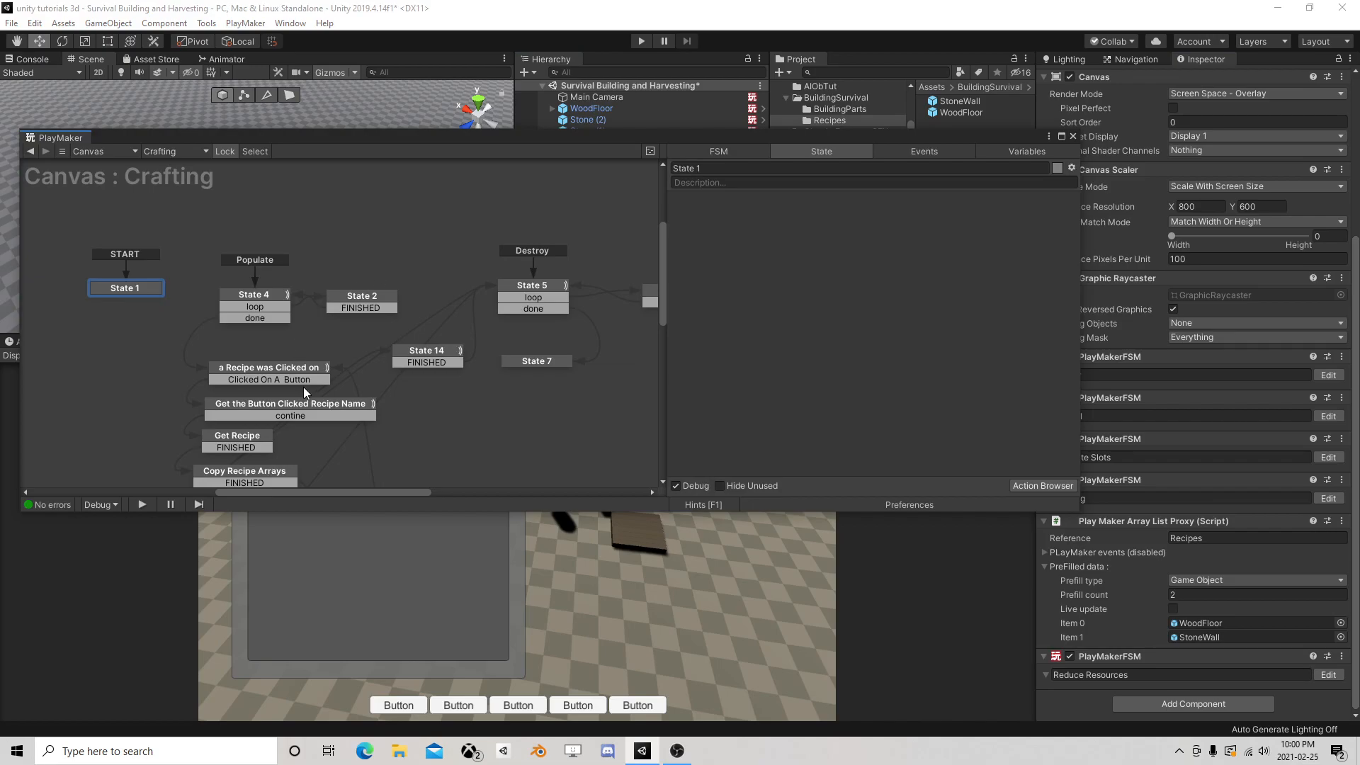
{"action": "left_click", "coordinate": [221, 410]}
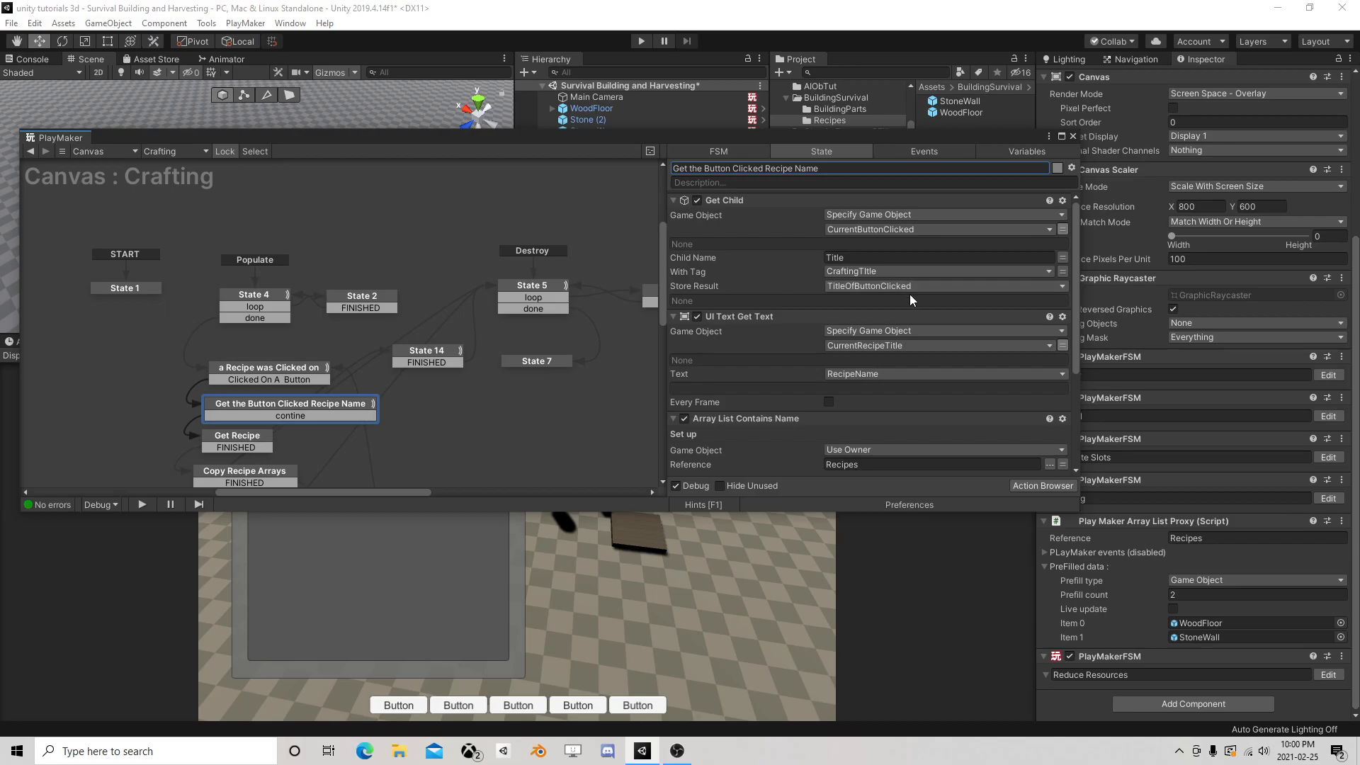
{"action": "left_click", "coordinate": [878, 349]}
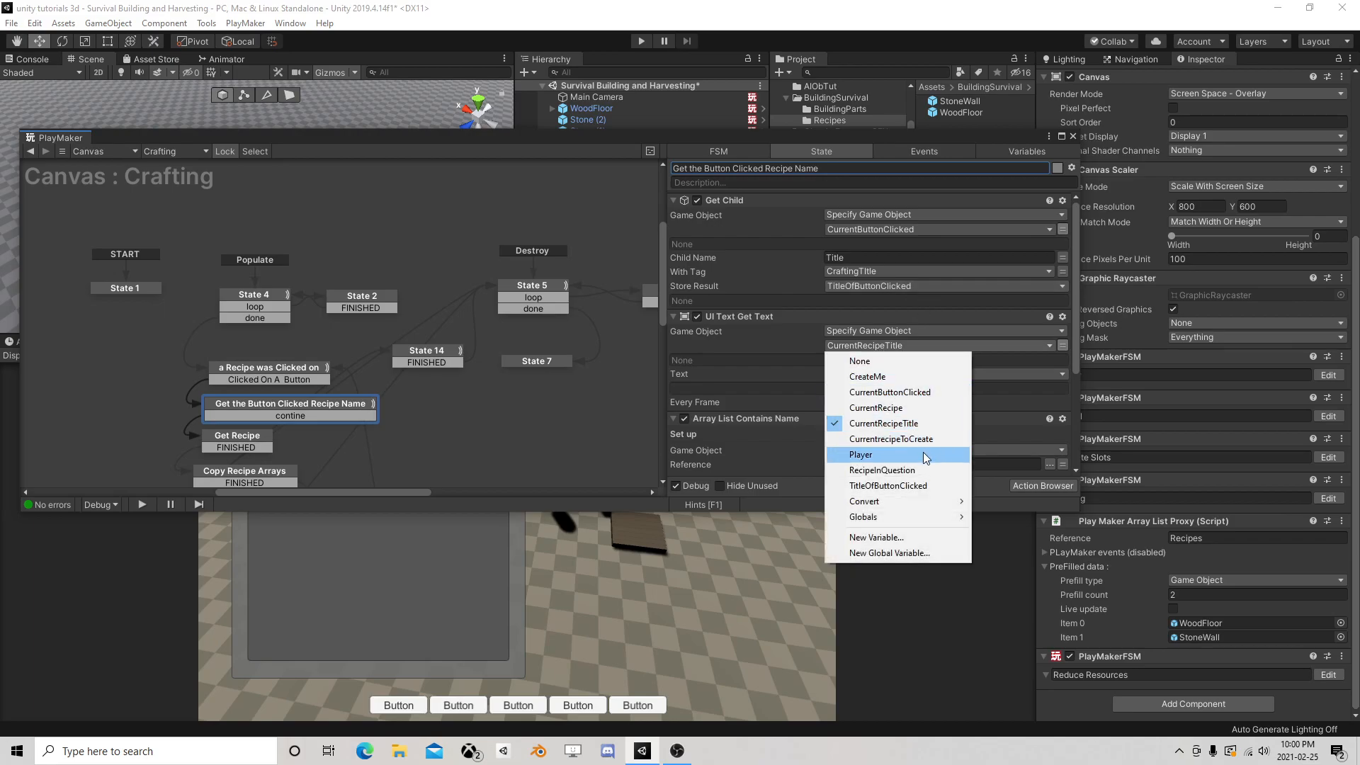
{"action": "left_click", "coordinate": [914, 486]}
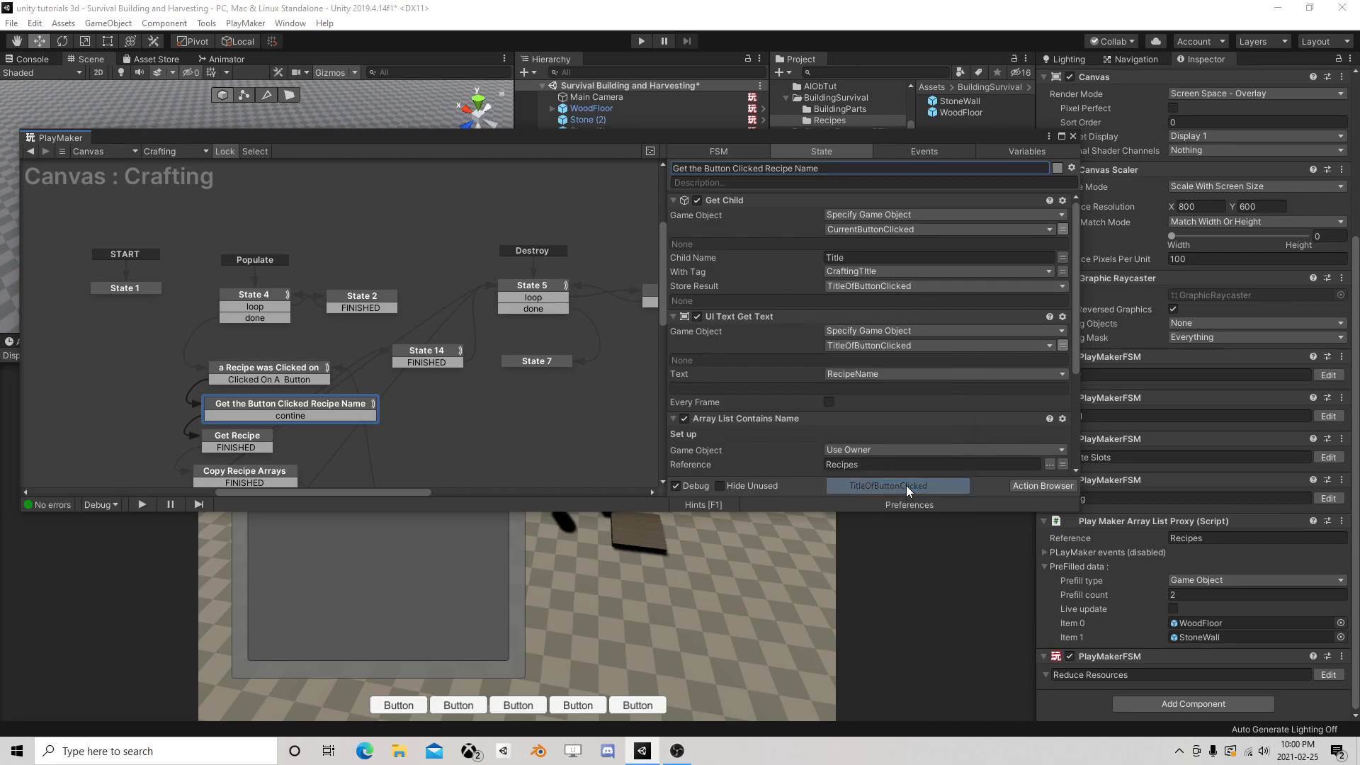
{"action": "left_click", "coordinate": [1074, 137]}
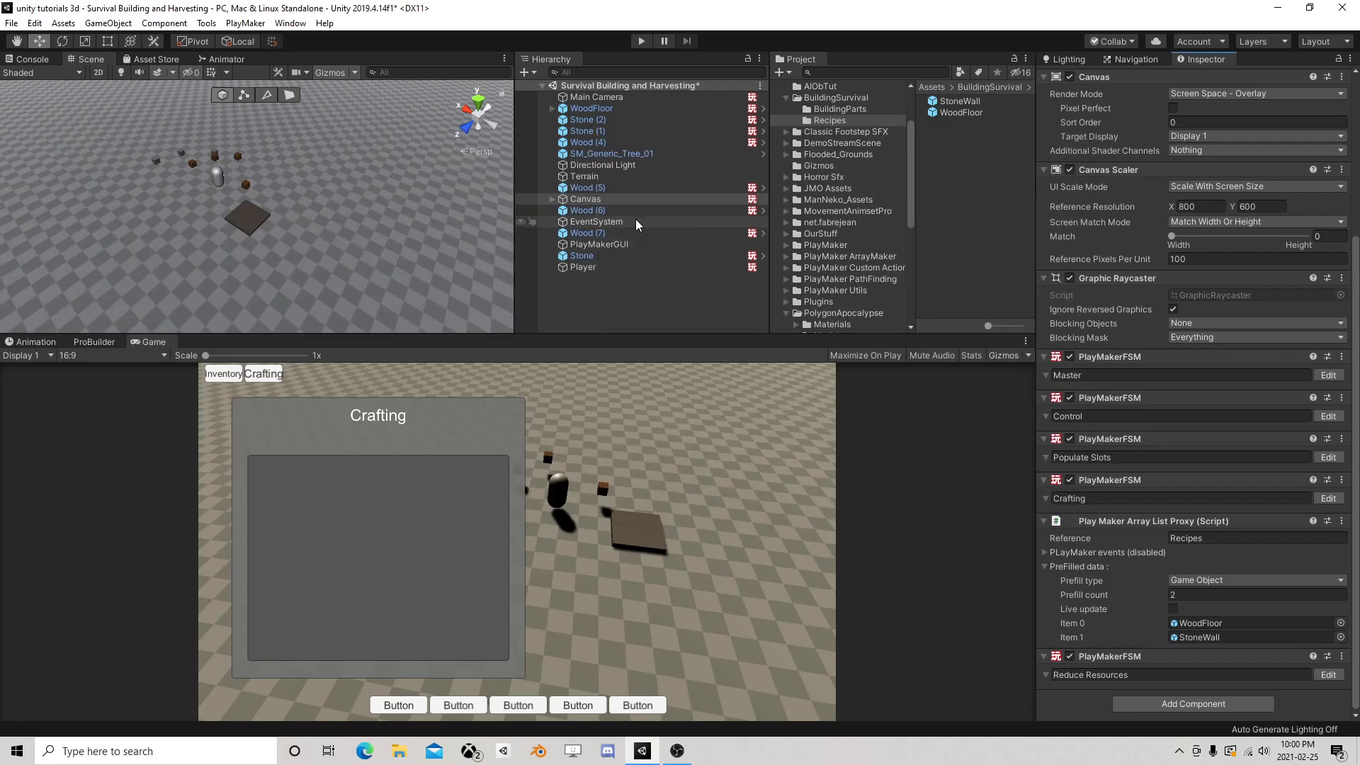
{"action": "right_click_drag", "start_coordinate": [270, 205], "coordinate": [358, 230]}
{"action": "middle_click_drag", "start_coordinate": [225, 260], "coordinate": [265, 266]}
{"action": "scroll", "coordinate": [265, 265], "scroll_direction": "up", "scroll_amount": 6}
{"action": "right_click_drag", "start_coordinate": [291, 224], "coordinate": [303, 246]}
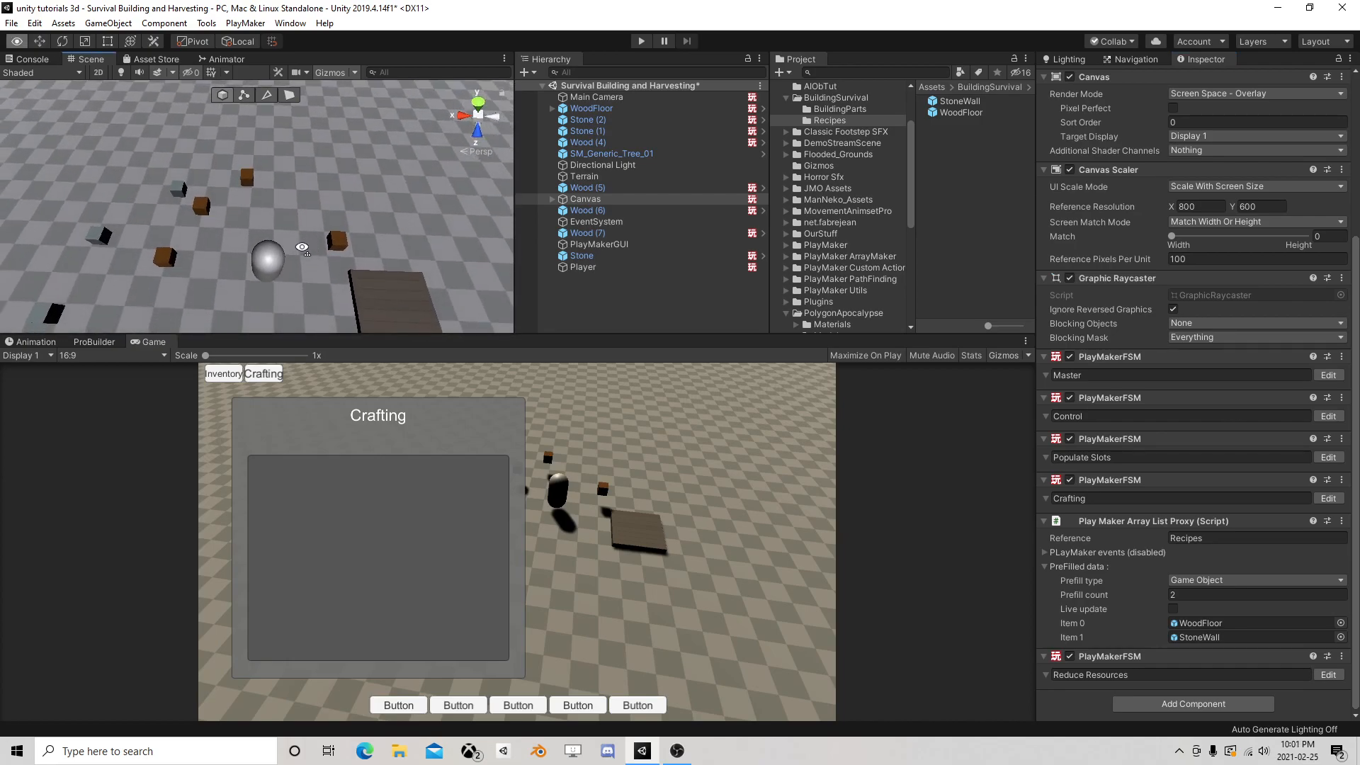
{"action": "middle_click_drag", "start_coordinate": [290, 249], "coordinate": [289, 234]}
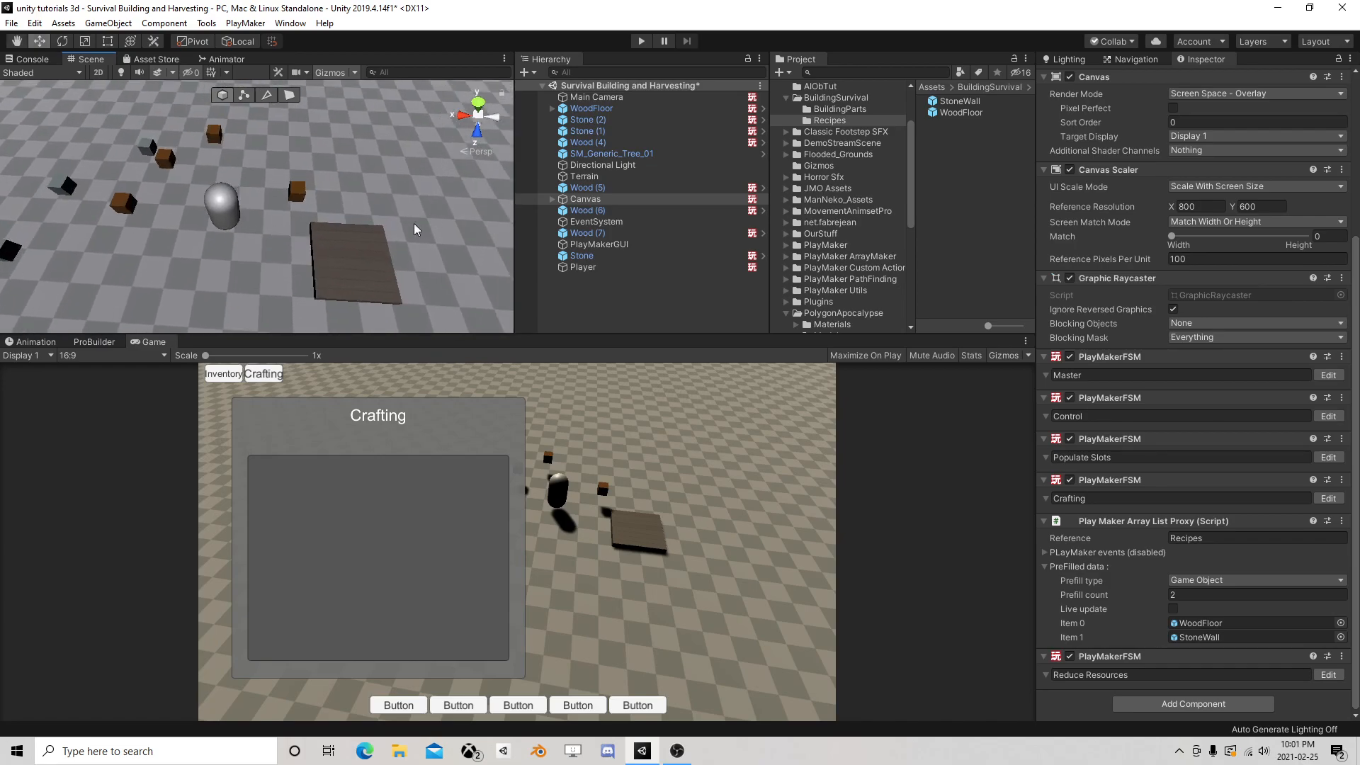
Set both the Quantity and Type array sizes to 2 in the WoodFloor recipe prefab
{"action": "left_click", "coordinate": [958, 113]}
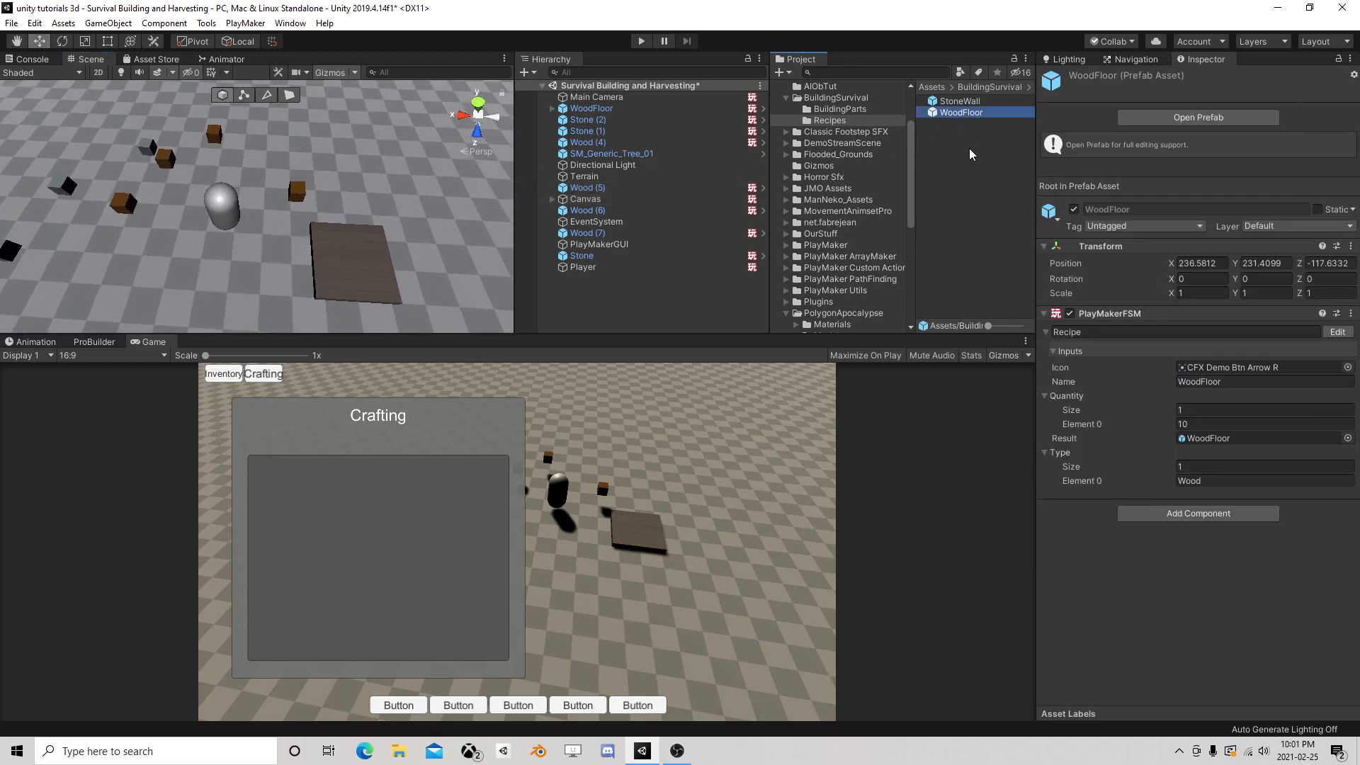
{"action": "left_click", "coordinate": [1198, 409]}
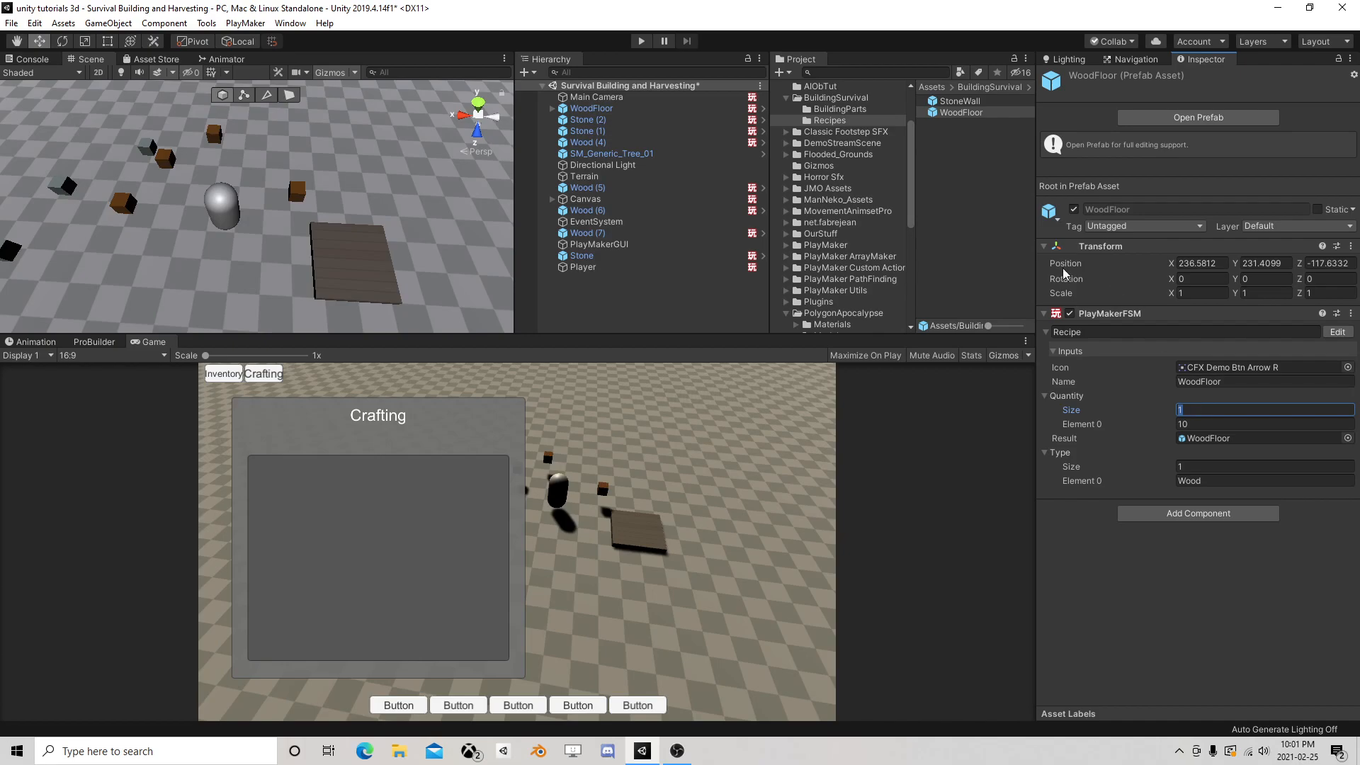
{"action": "type", "text": "2"}
{"action": "key", "text": "Return"}
{"action": "left_click", "coordinate": [1208, 480]}
{"action": "type", "text": "2"}
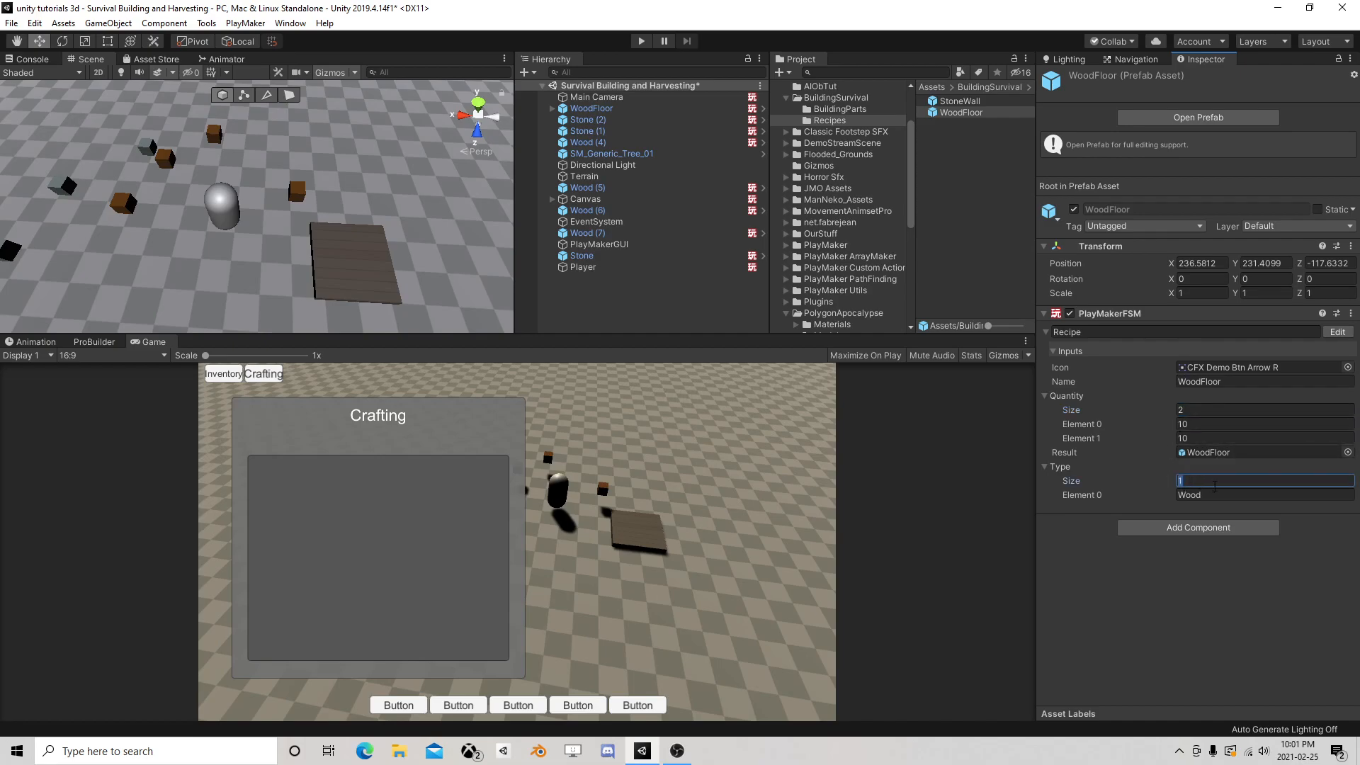
{"action": "key", "text": "Return"}
Set the WoodFloor recipe's second Type element to Stone and its second Quantity element to 3
{"action": "left_click", "coordinate": [1188, 509]}
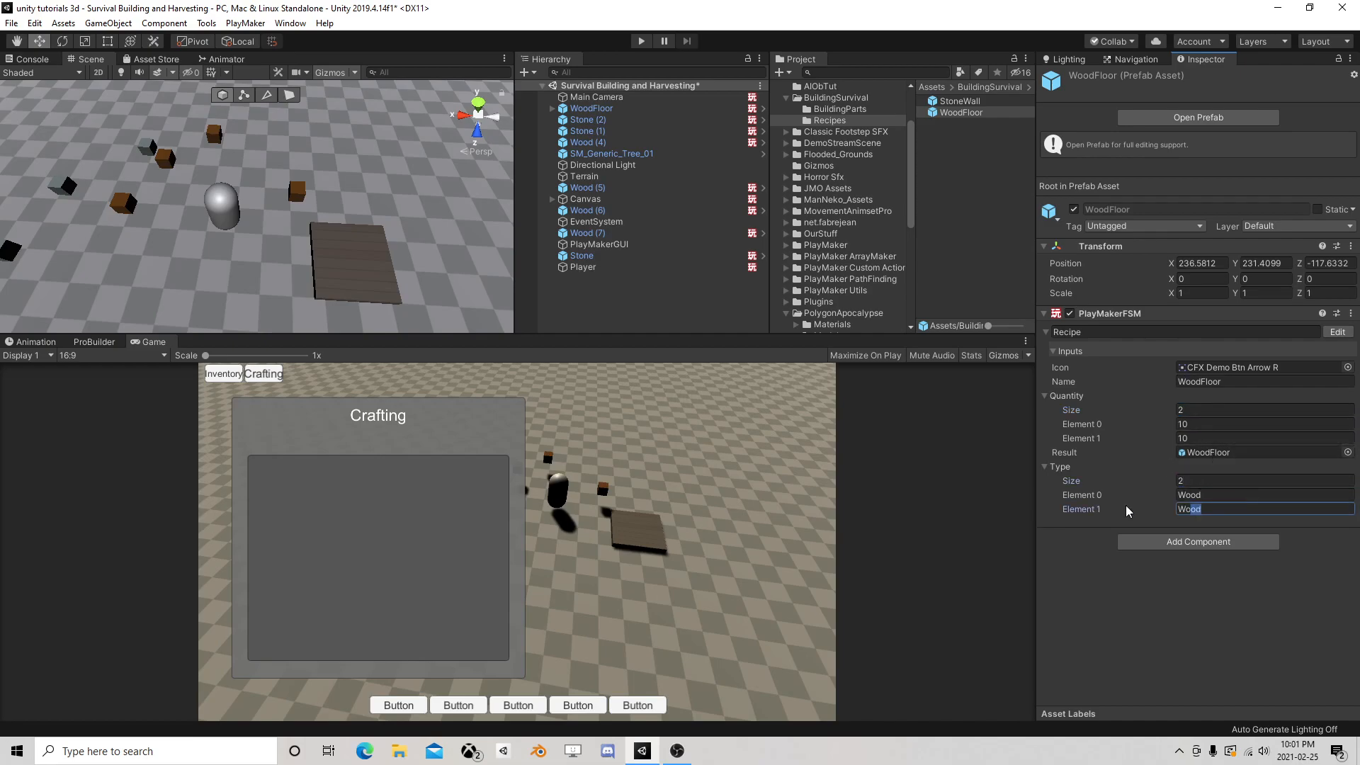
{"action": "type", "text": "Stone"}
{"action": "left_click", "coordinate": [1109, 433]}
{"action": "type", "text": "3"}
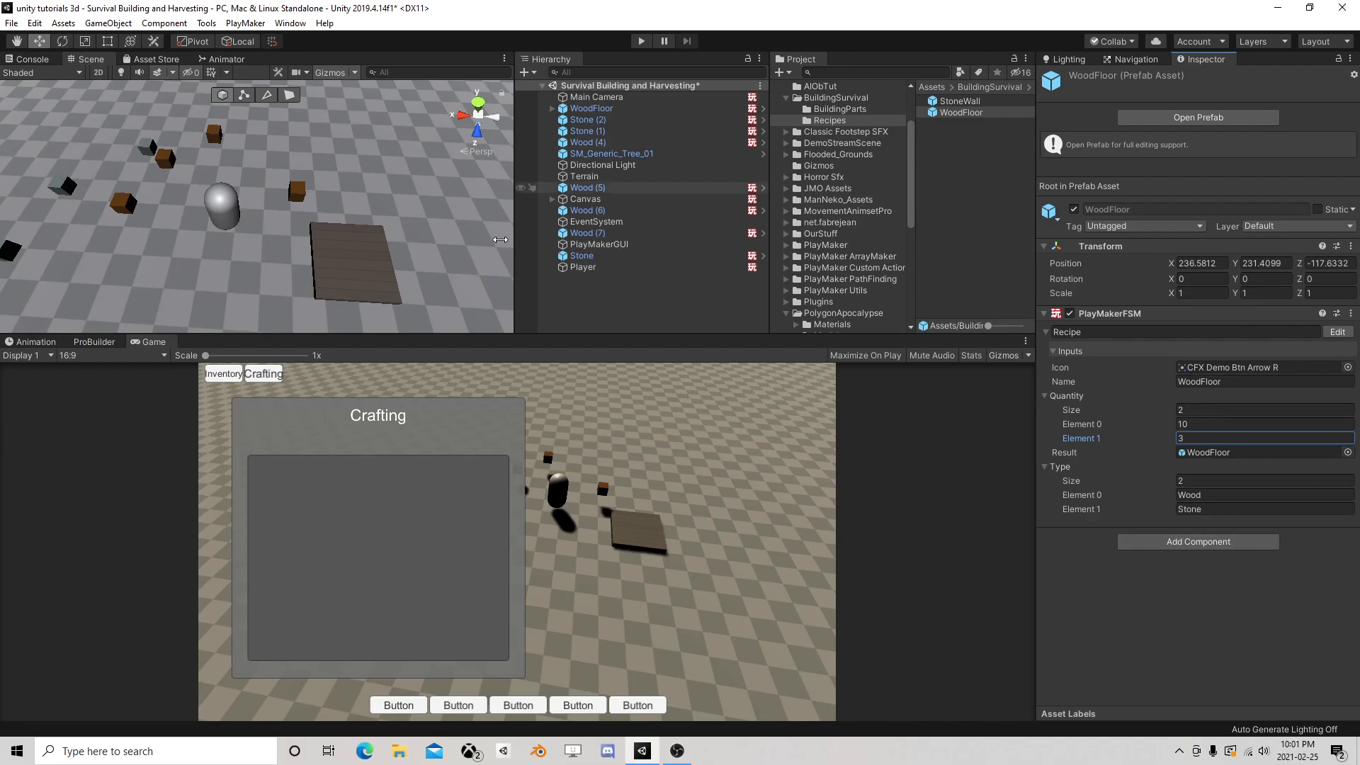
Run the game, move the Player sideways near the wood floor, and expand the Player's InventoryQuantity contents for inspection
{"action": "left_click", "coordinate": [643, 40]}
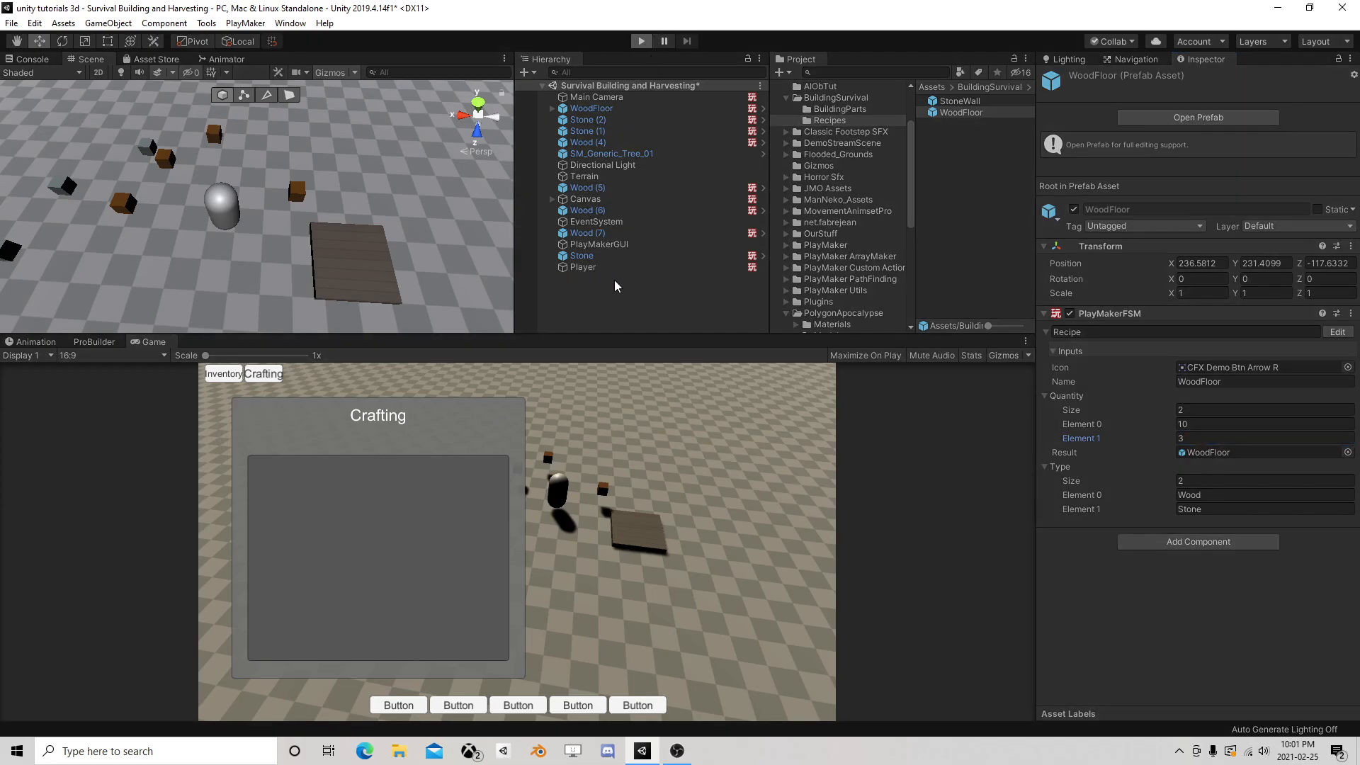
{"action": "left_click", "coordinate": [588, 268]}
{"action": "left_click_drag", "start_coordinate": [231, 220], "coordinate": [292, 225]}
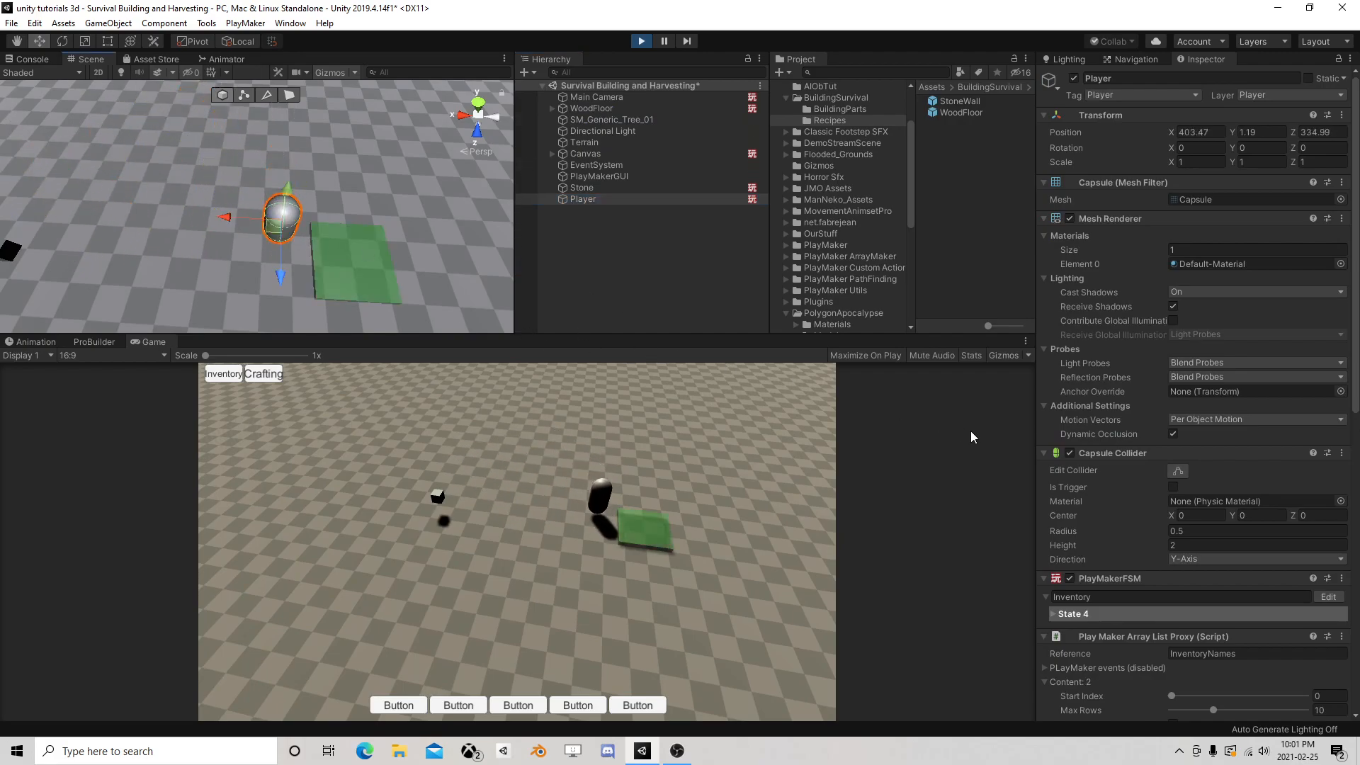
{"action": "scroll", "coordinate": [1197, 422], "scroll_direction": "down", "scroll_amount": 5}
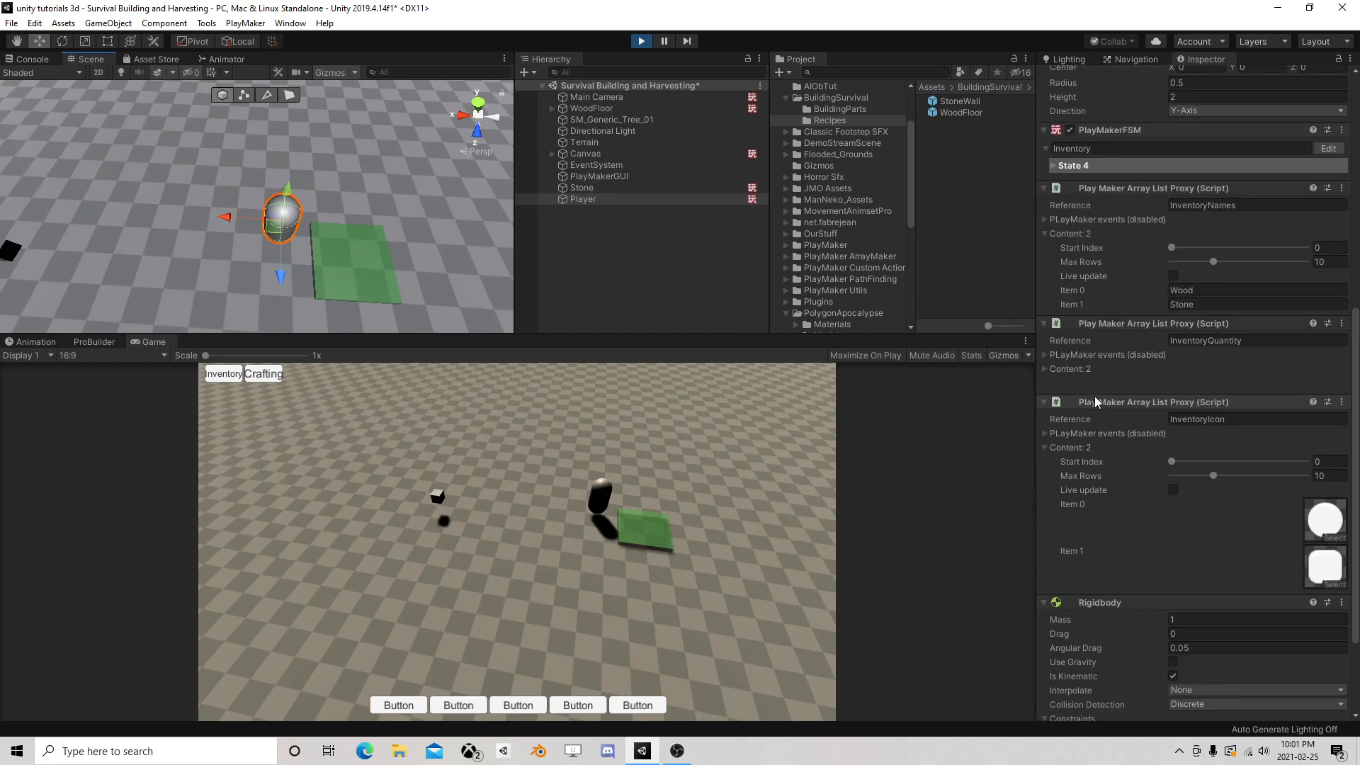
{"action": "left_click", "coordinate": [1044, 368]}
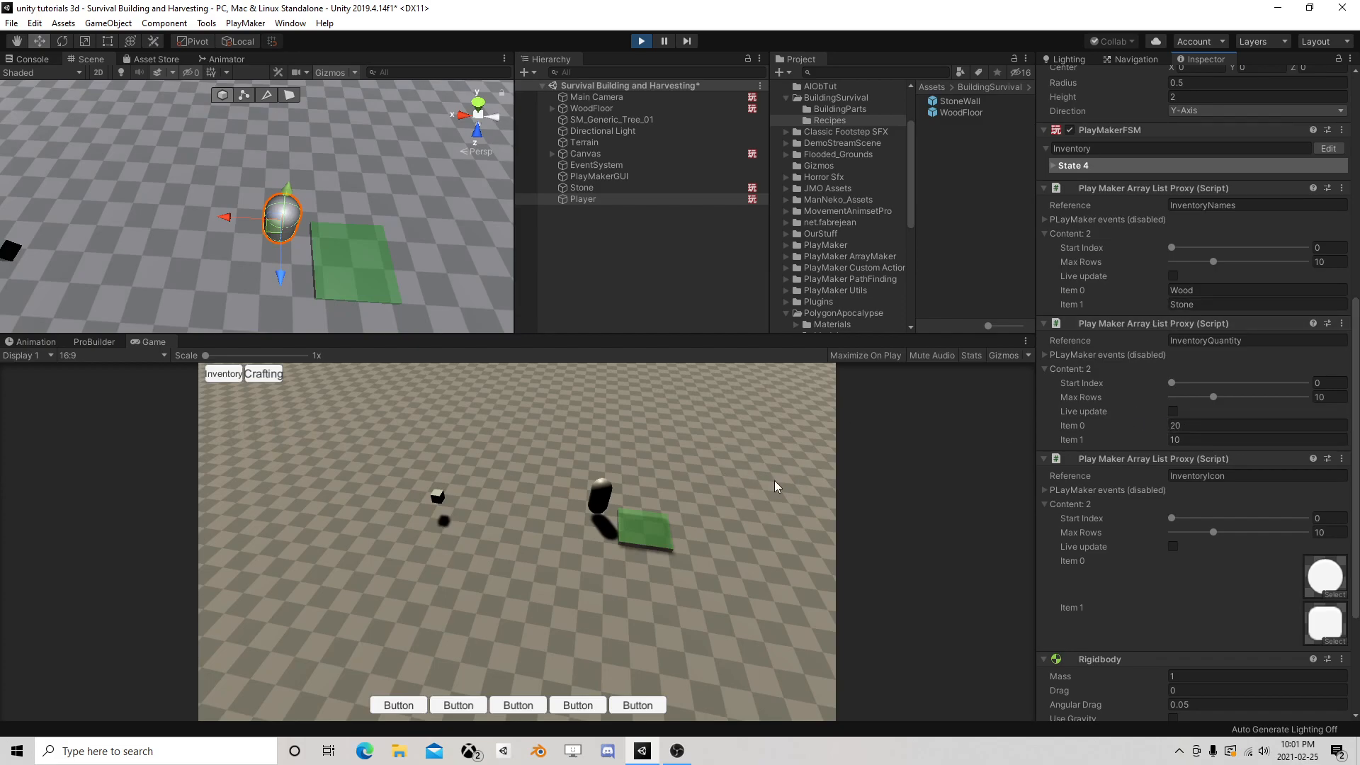
Craft a WoodFloor from the in-game crafting window and inspect the Player's inventory quantities
{"action": "left_click", "coordinate": [270, 377]}
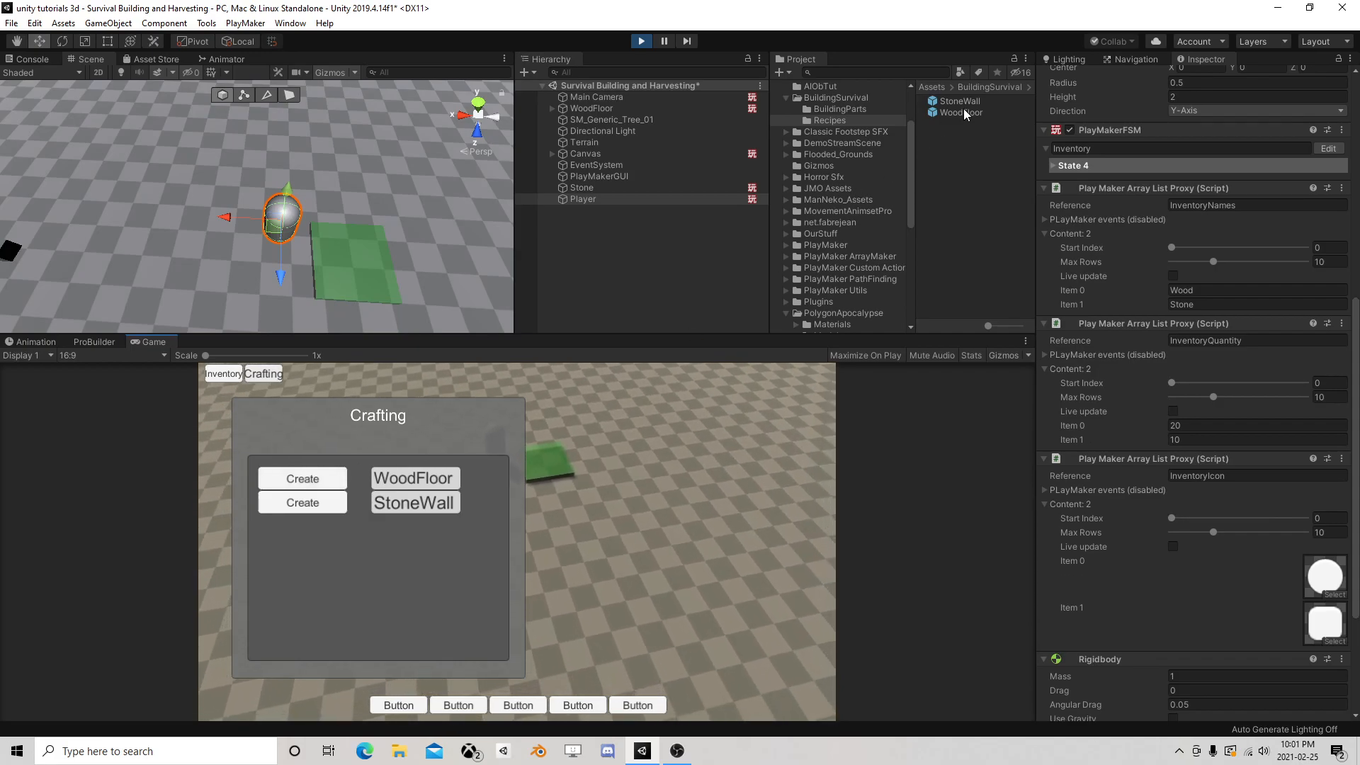
{"action": "left_click", "coordinate": [315, 481]}
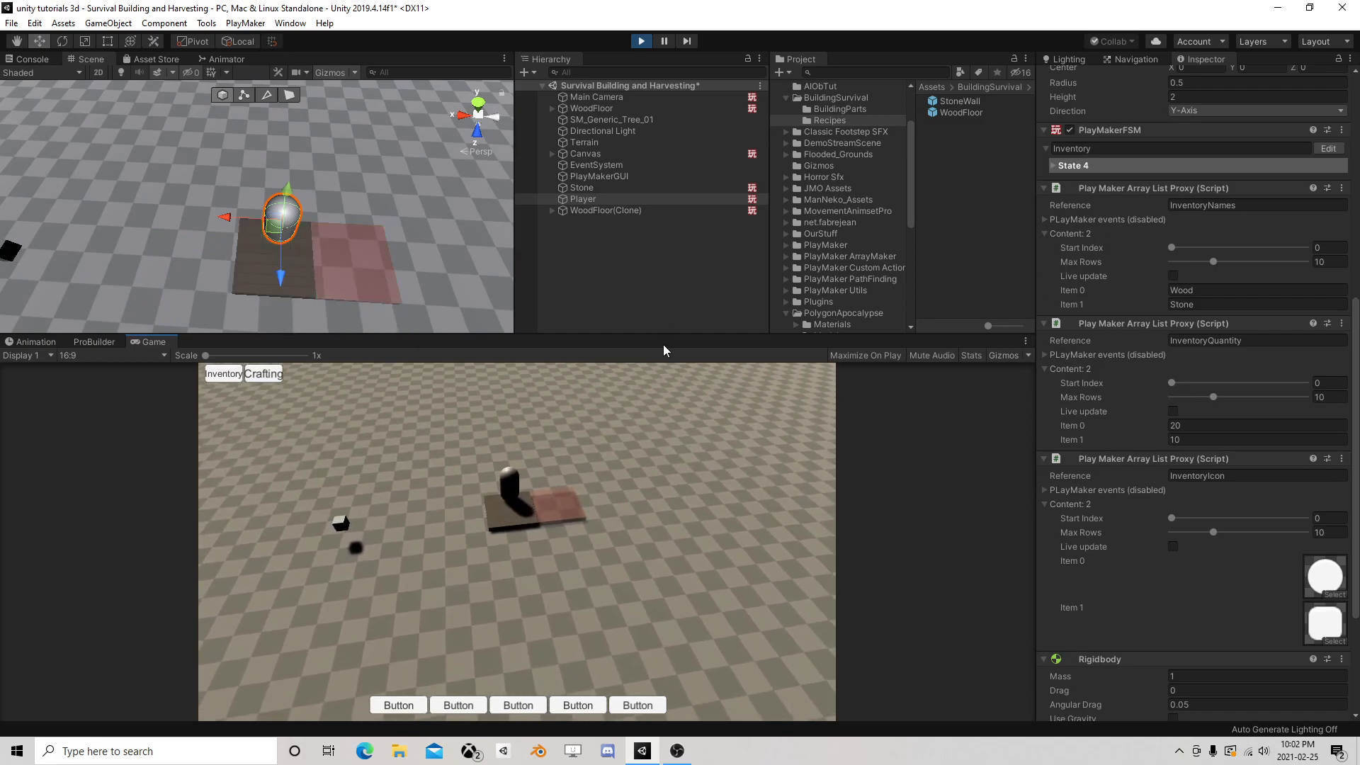
{"action": "left_click", "coordinate": [601, 200]}
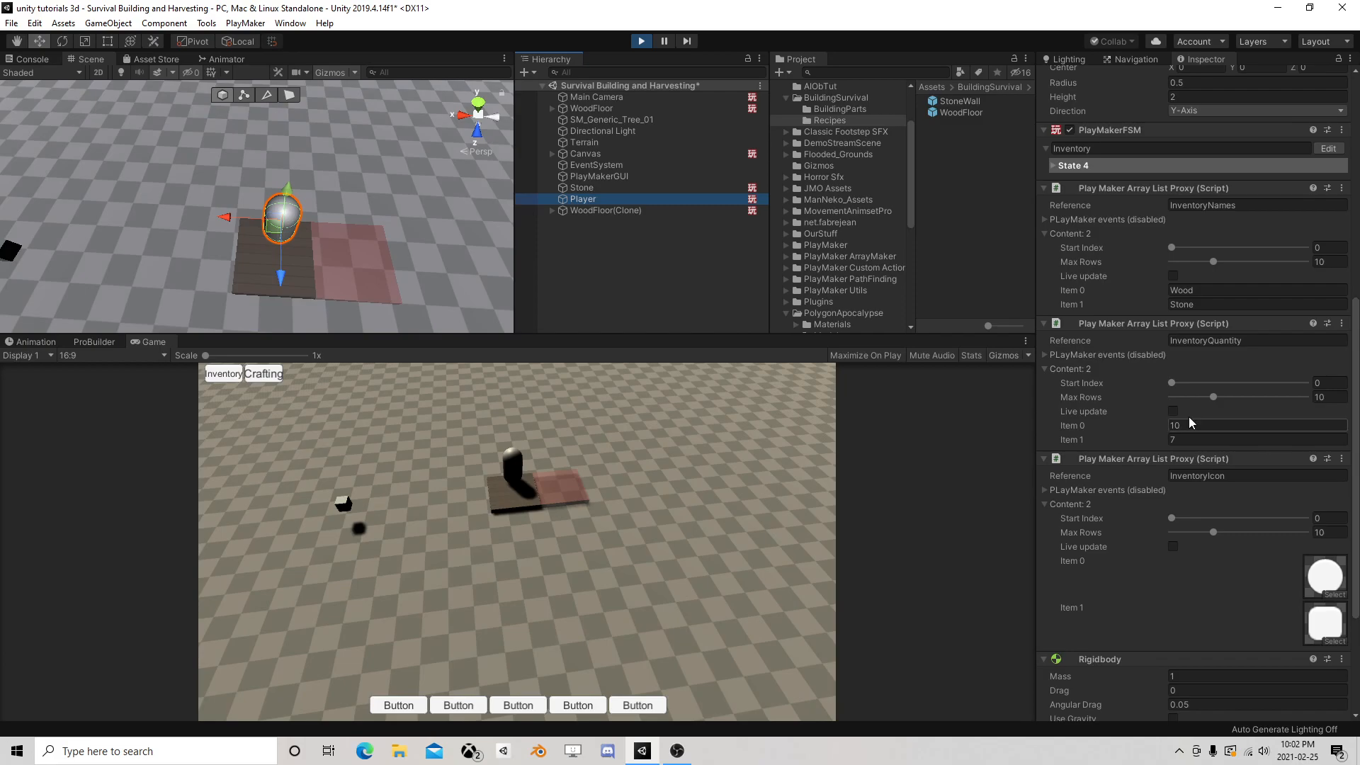
Compare the WoodFloor recipe's required quantities with the Player's inventory arrays, and stop the game
{"action": "left_click", "coordinate": [965, 112]}
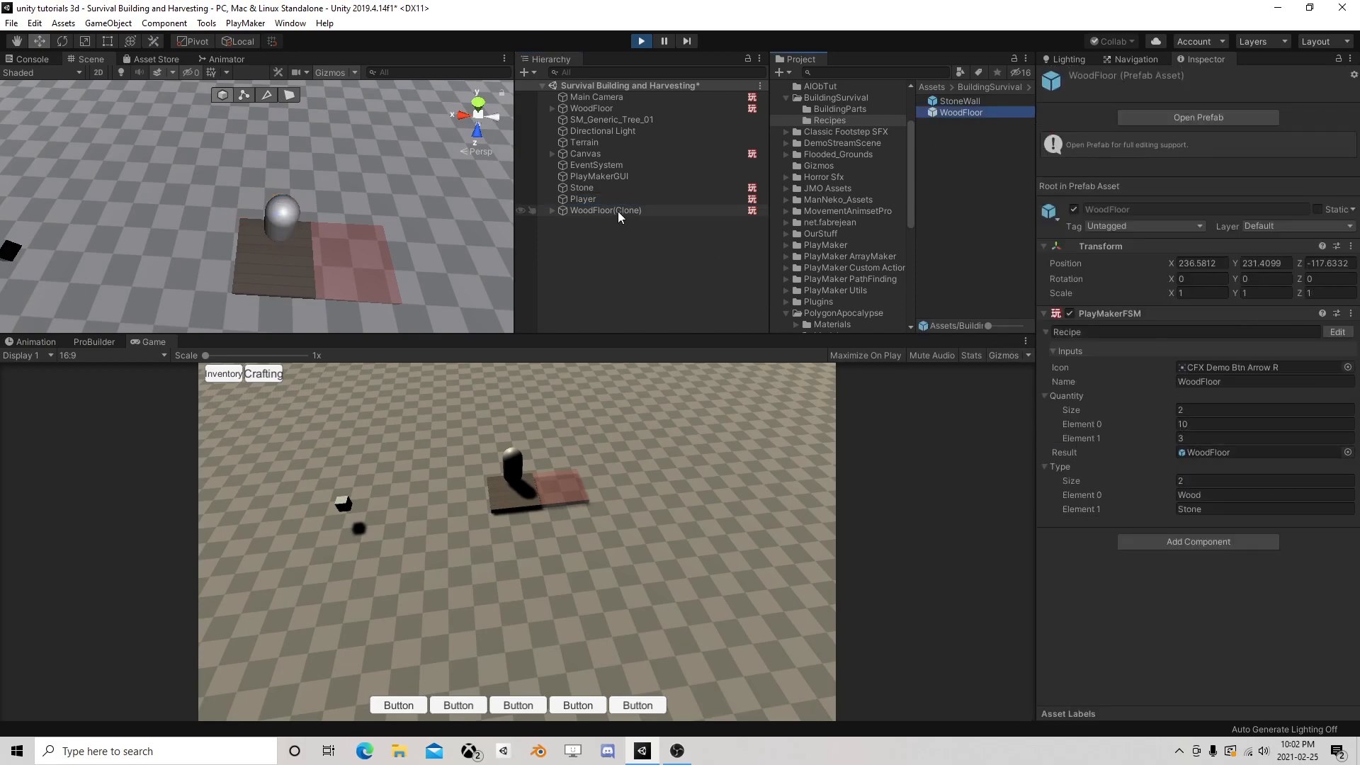
{"action": "left_click", "coordinate": [598, 199]}
{"action": "scroll", "coordinate": [1176, 542], "scroll_direction": "down", "scroll_amount": 5}
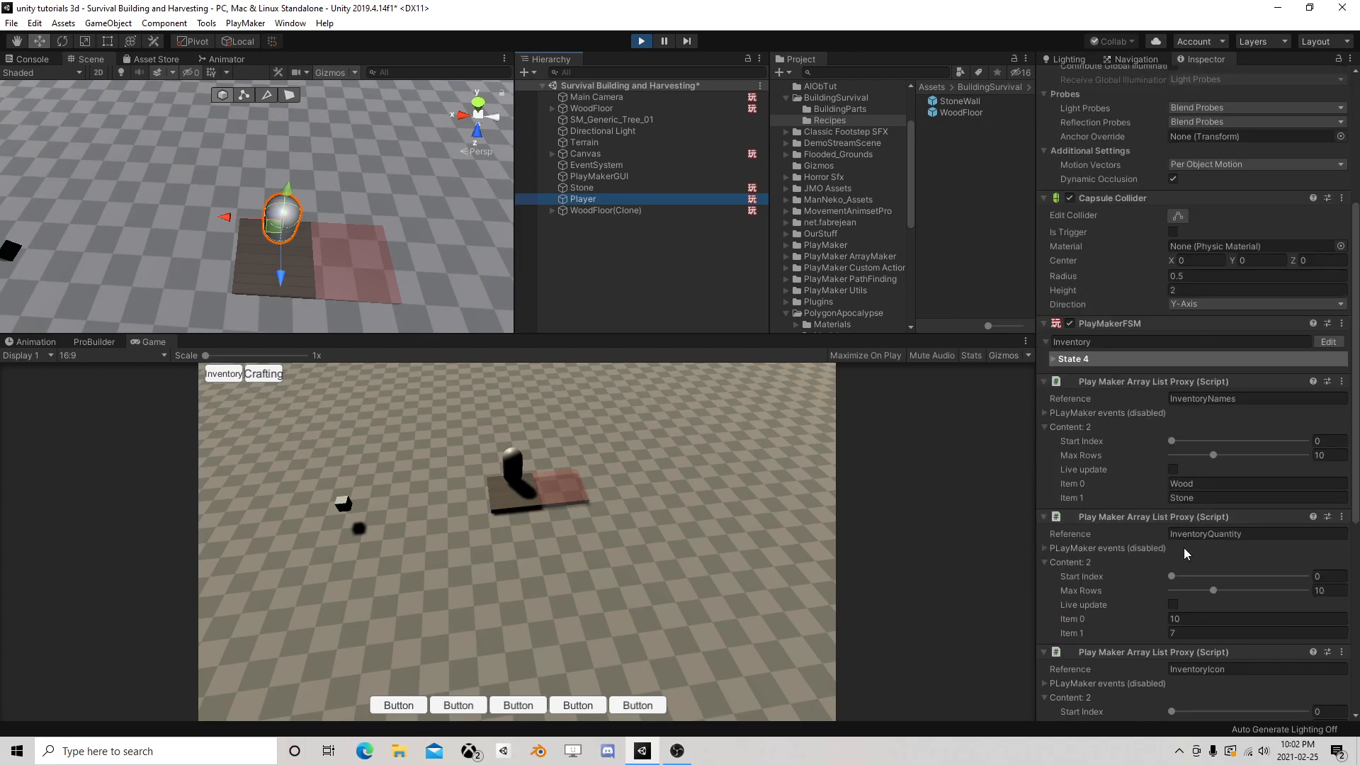
{"action": "left_click", "coordinate": [642, 43]}
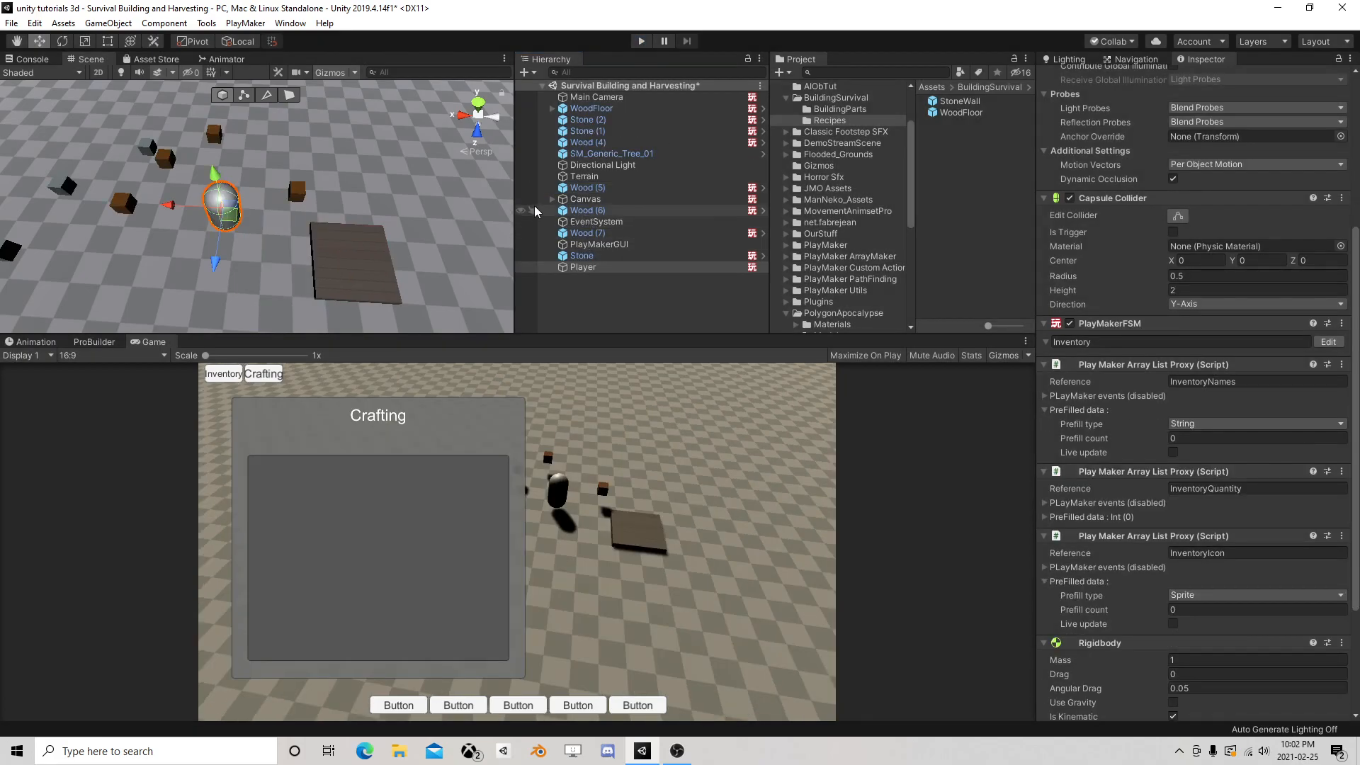
Enlarge the Scene view by shrinking the Game view and frame the Player with the wood floor
{"action": "right_click_drag", "start_coordinate": [432, 245], "coordinate": [541, 215]}
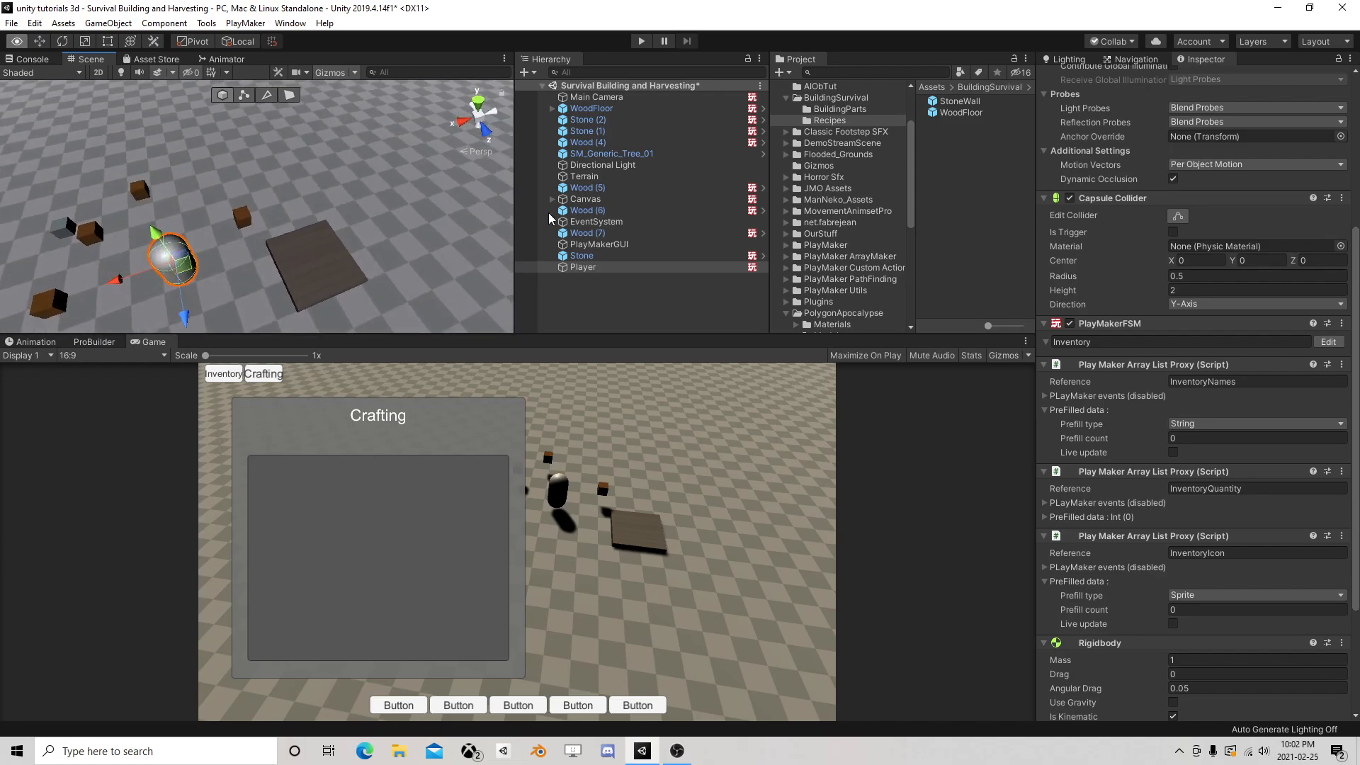
{"action": "scroll", "coordinate": [335, 242], "scroll_direction": "down", "scroll_amount": 5}
{"action": "scroll", "coordinate": [347, 218], "scroll_direction": "up", "scroll_amount": 3}
{"action": "mouse_move", "coordinate": [348, 218]}
{"action": "right_mouse_down"}
{"action": "mouse_move", "coordinate": [350, 236]}
{"action": "mouse_move", "coordinate": [300, 203]}
{"action": "mouse_move", "coordinate": [321, 210]}
{"action": "right_mouse_up"}
{"action": "scroll", "coordinate": [350, 237], "scroll_direction": "up", "scroll_amount": 5}
{"action": "scroll", "coordinate": [300, 203], "scroll_direction": "down", "scroll_amount": 3}
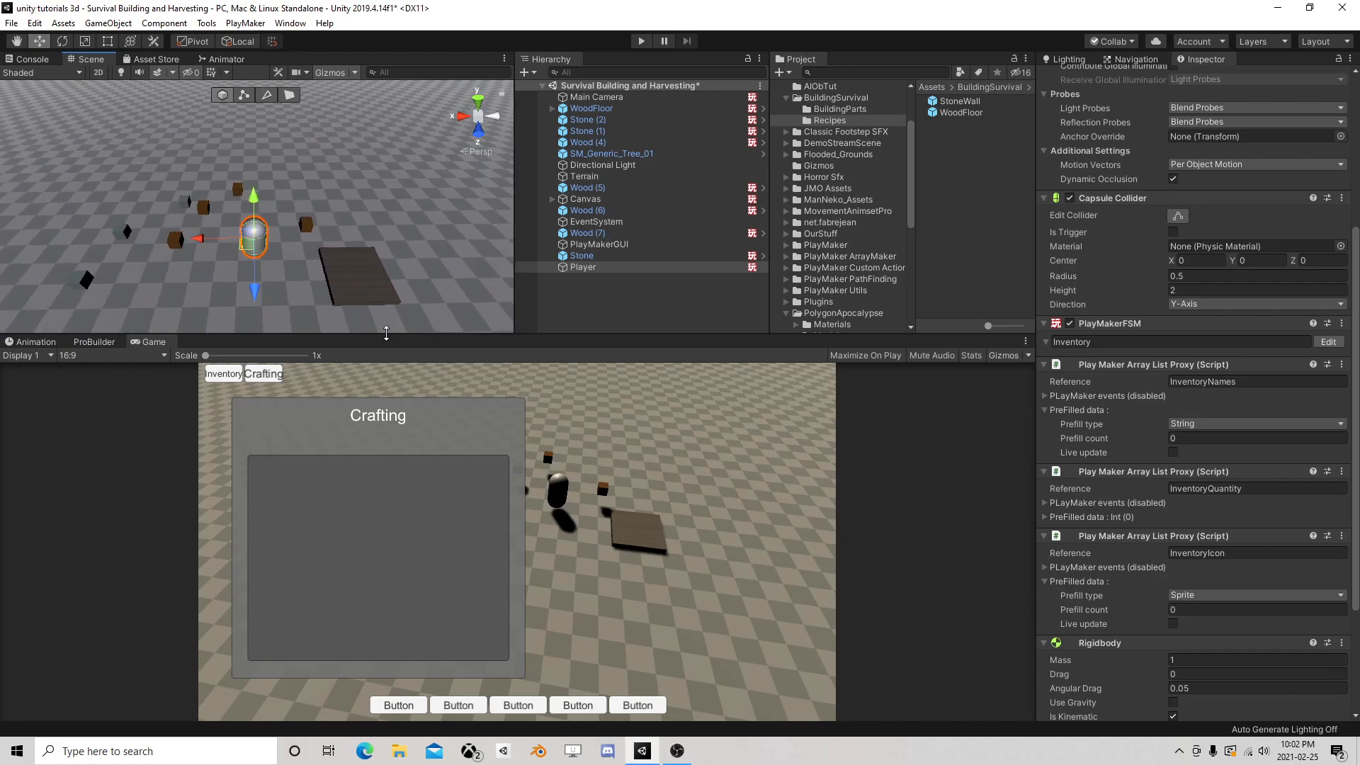
{"action": "left_click_drag", "start_coordinate": [386, 333], "coordinate": [404, 468]}
{"action": "right_click_drag", "start_coordinate": [404, 469], "coordinate": [402, 336]}
{"action": "scroll", "coordinate": [385, 318], "scroll_direction": "up", "scroll_amount": 4}
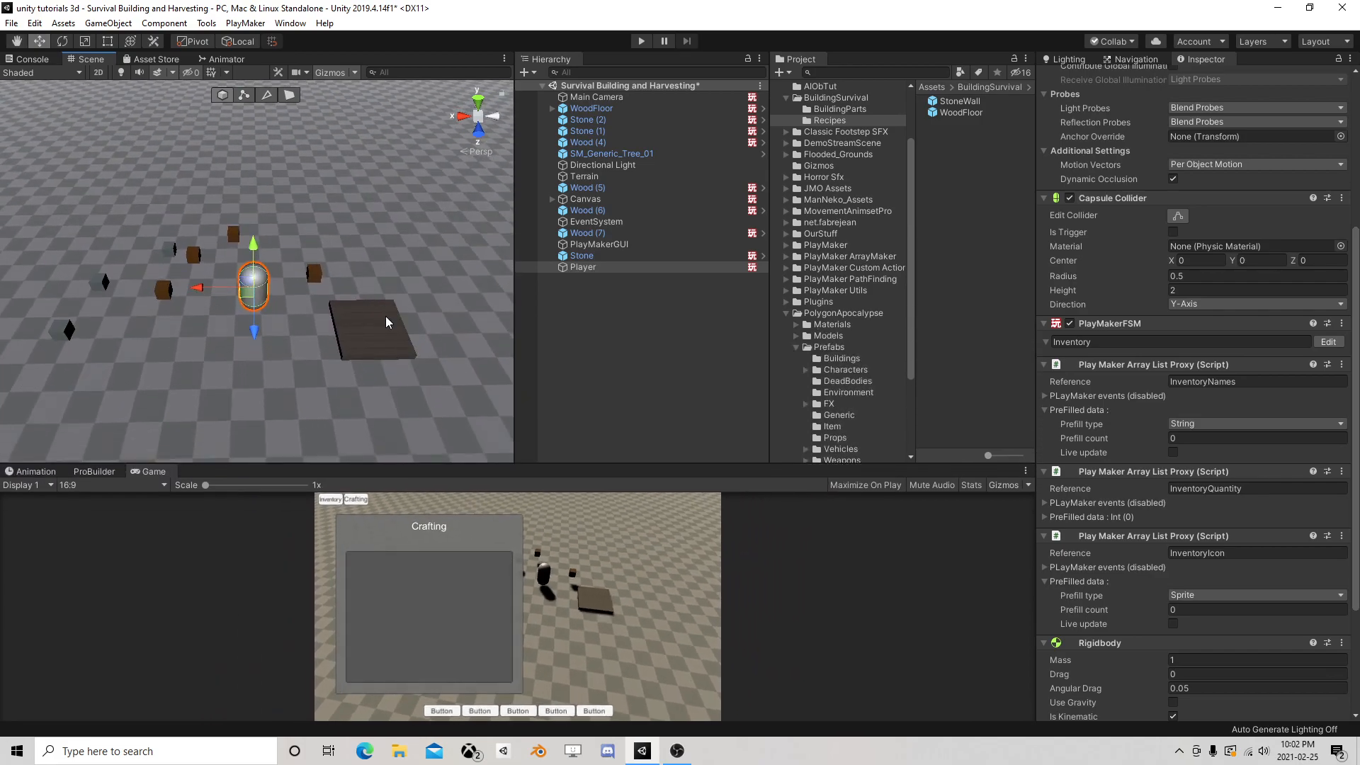
{"action": "scroll", "coordinate": [410, 310], "scroll_direction": "up", "scroll_amount": 3}
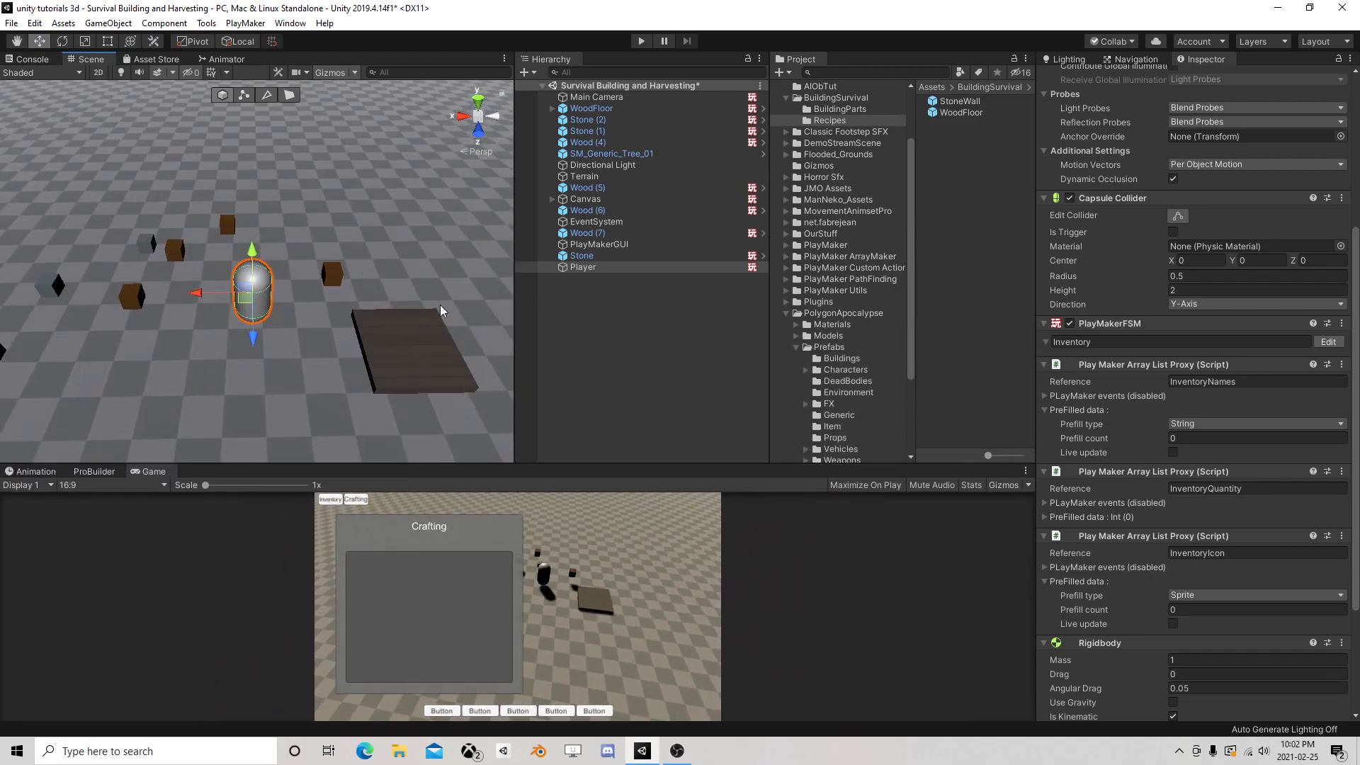
Collapse the Player's PlayMakerFSM, three Array List Proxy components and Rigidbody
{"action": "left_click", "coordinate": [1044, 324]}
{"action": "left_click", "coordinate": [1044, 339]}
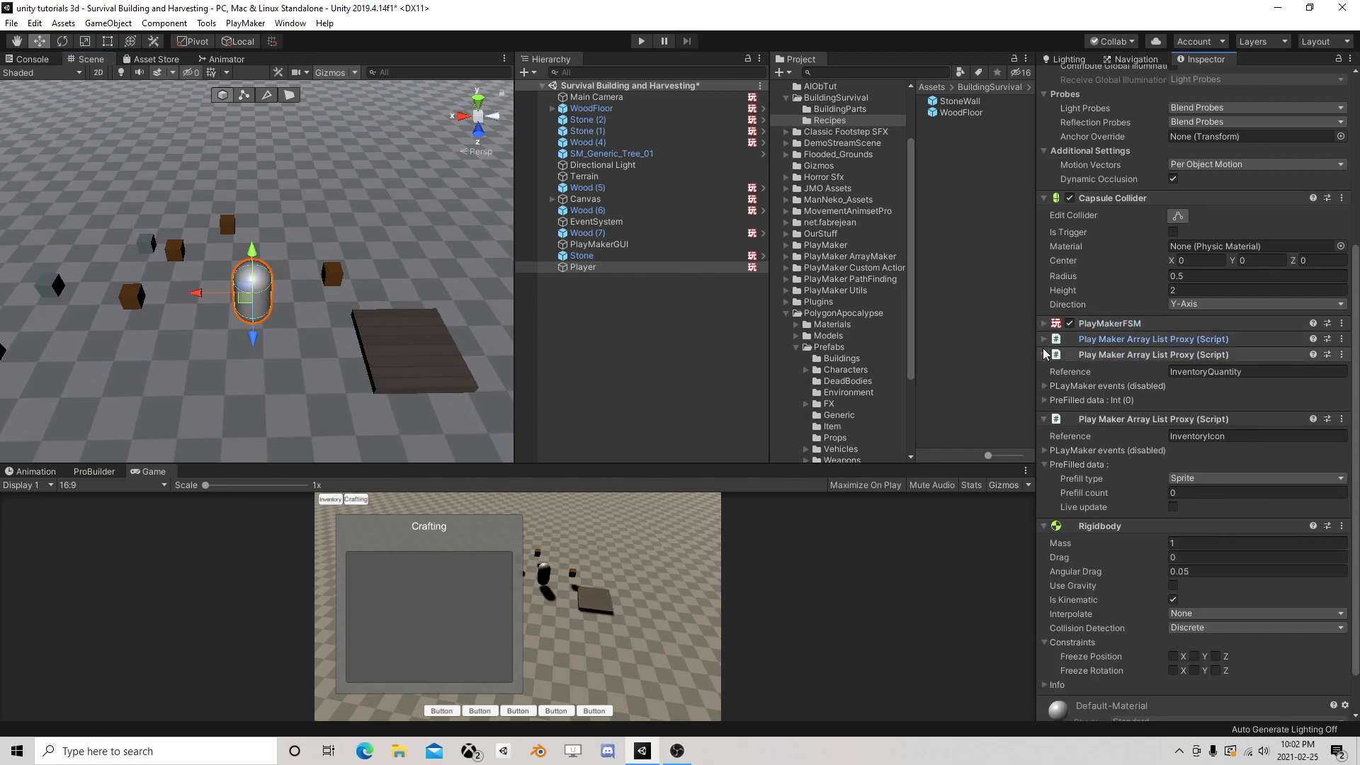
{"action": "left_click", "coordinate": [1044, 355]}
{"action": "left_click", "coordinate": [1045, 371]}
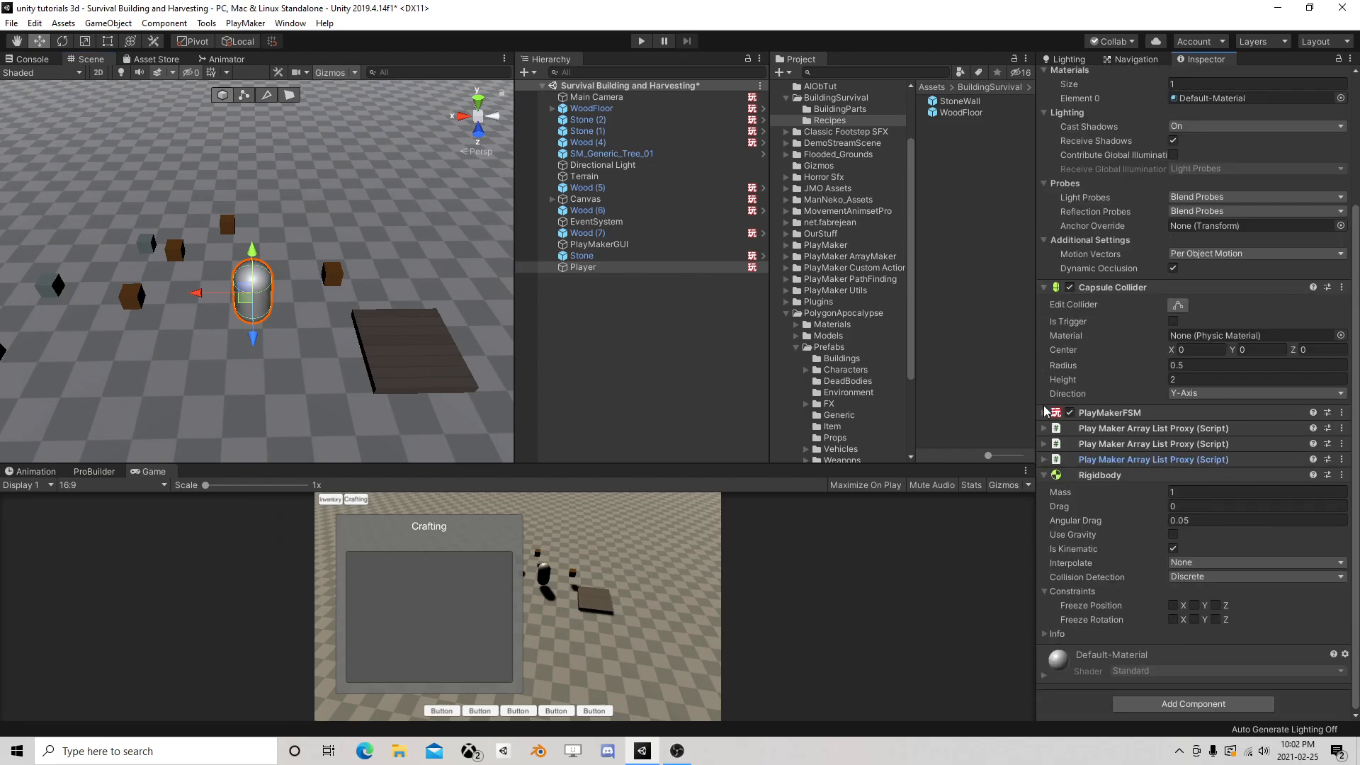
{"action": "left_click", "coordinate": [1044, 475]}
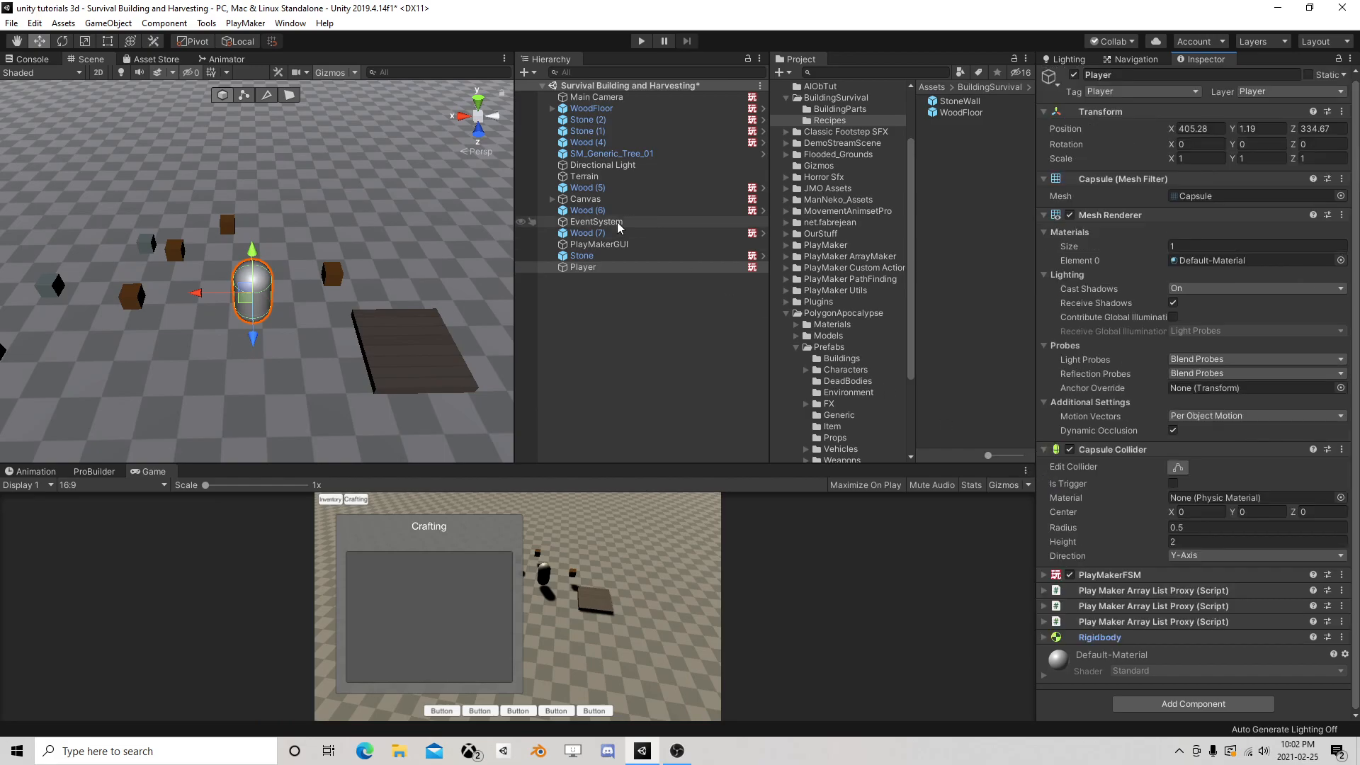
Search for "fsm" and add a second PlayMakerFSM component to the Player
{"action": "scroll", "coordinate": [345, 297], "scroll_direction": "down", "scroll_amount": 4}
{"action": "scroll", "coordinate": [363, 277], "scroll_direction": "up", "scroll_amount": 3}
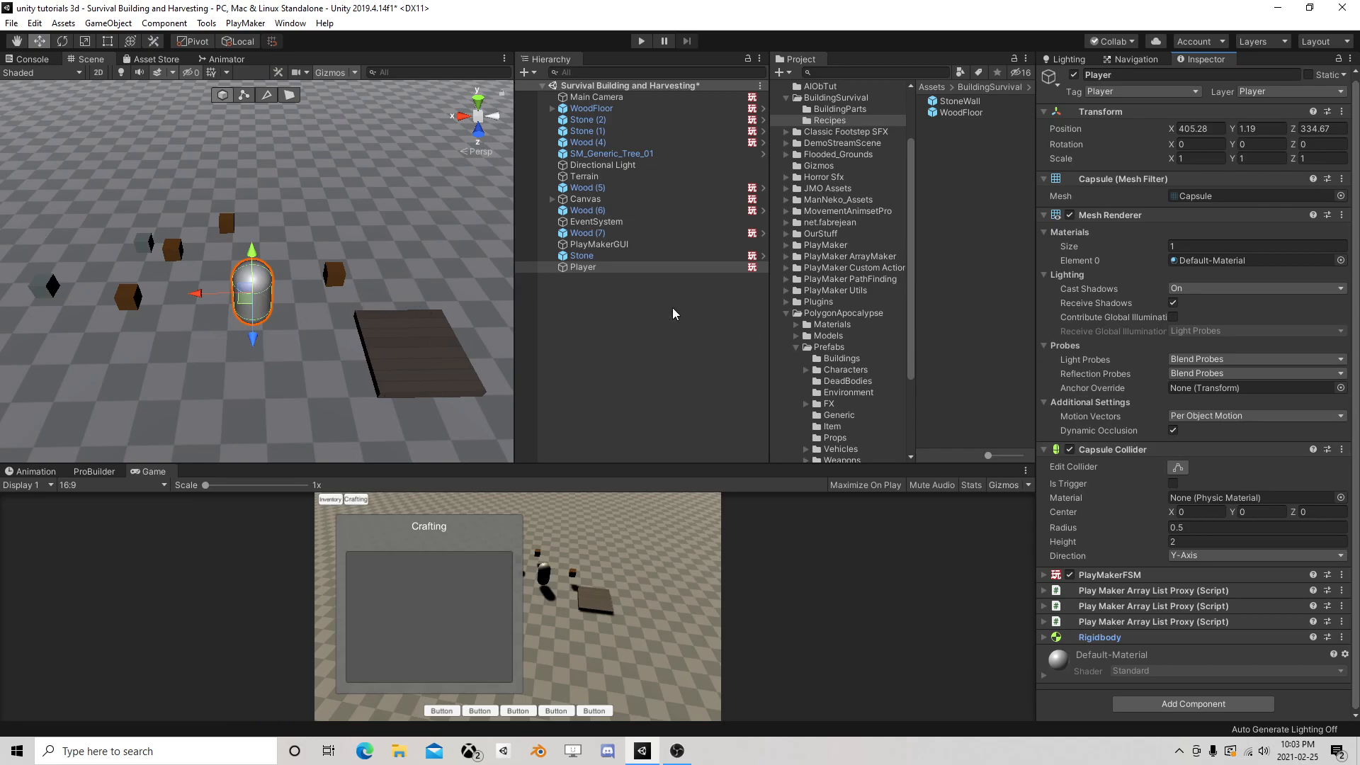
{"action": "left_click", "coordinate": [1176, 704]}
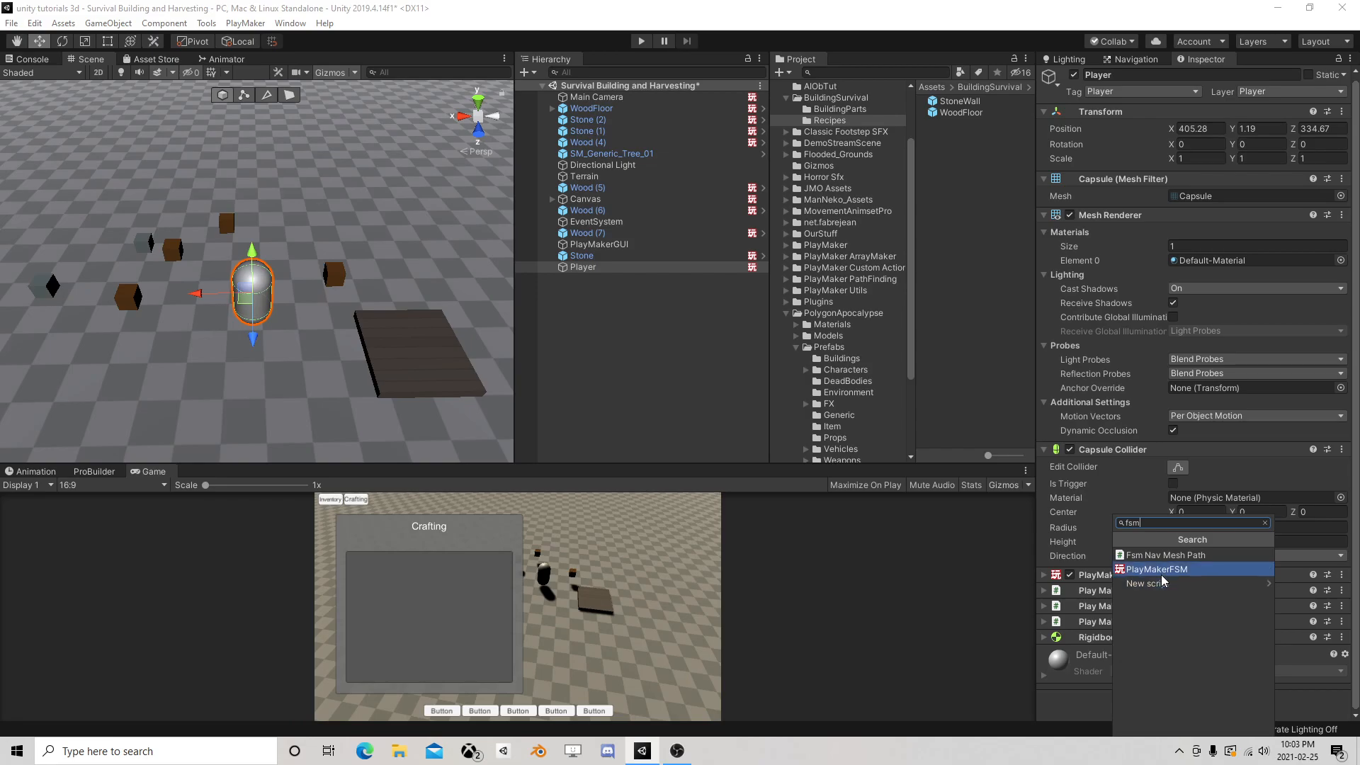
{"action": "left_click", "coordinate": [1163, 575]}
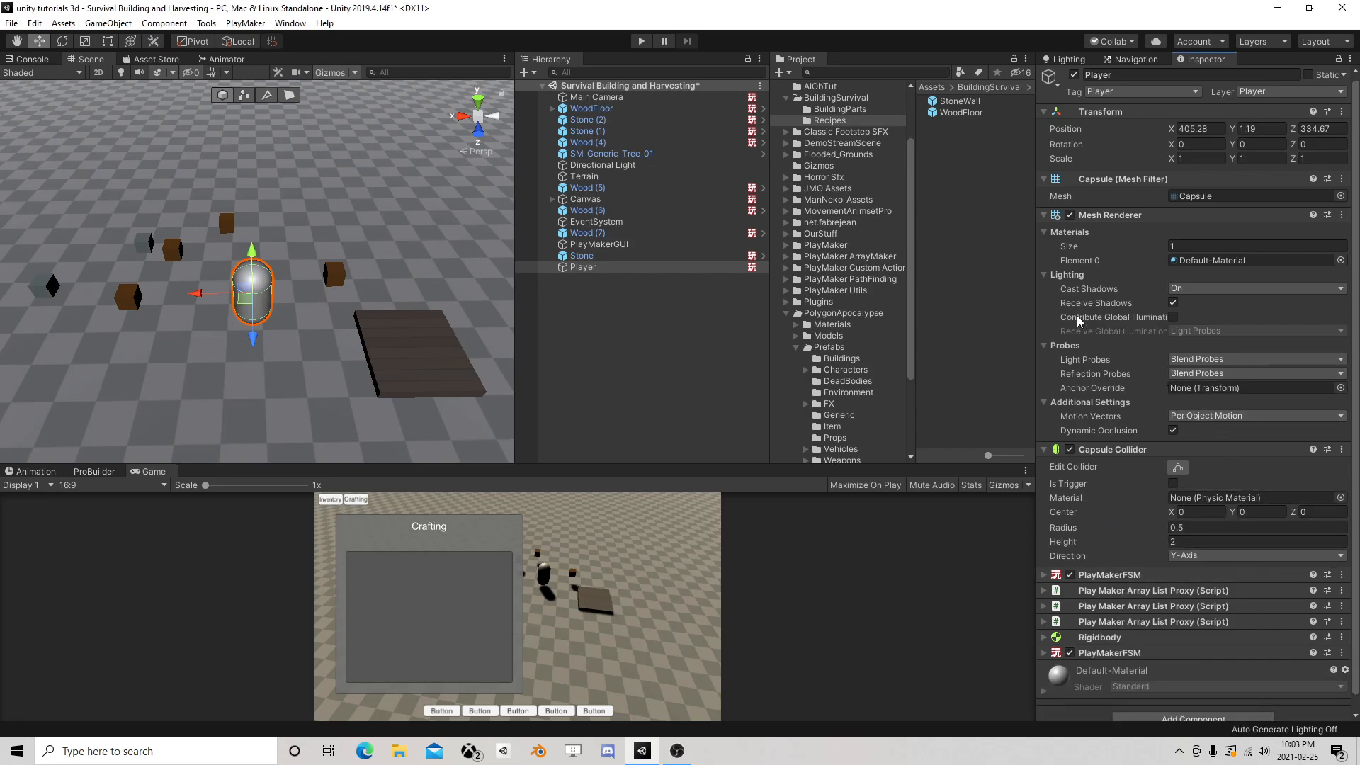
Remove the Rigidbody component from the Player
{"action": "scroll", "coordinate": [1151, 465], "scroll_direction": "down", "scroll_amount": 1}
{"action": "left_click", "coordinate": [1111, 624]}
{"action": "scroll", "coordinate": [1158, 506], "scroll_direction": "down", "scroll_amount": 5}
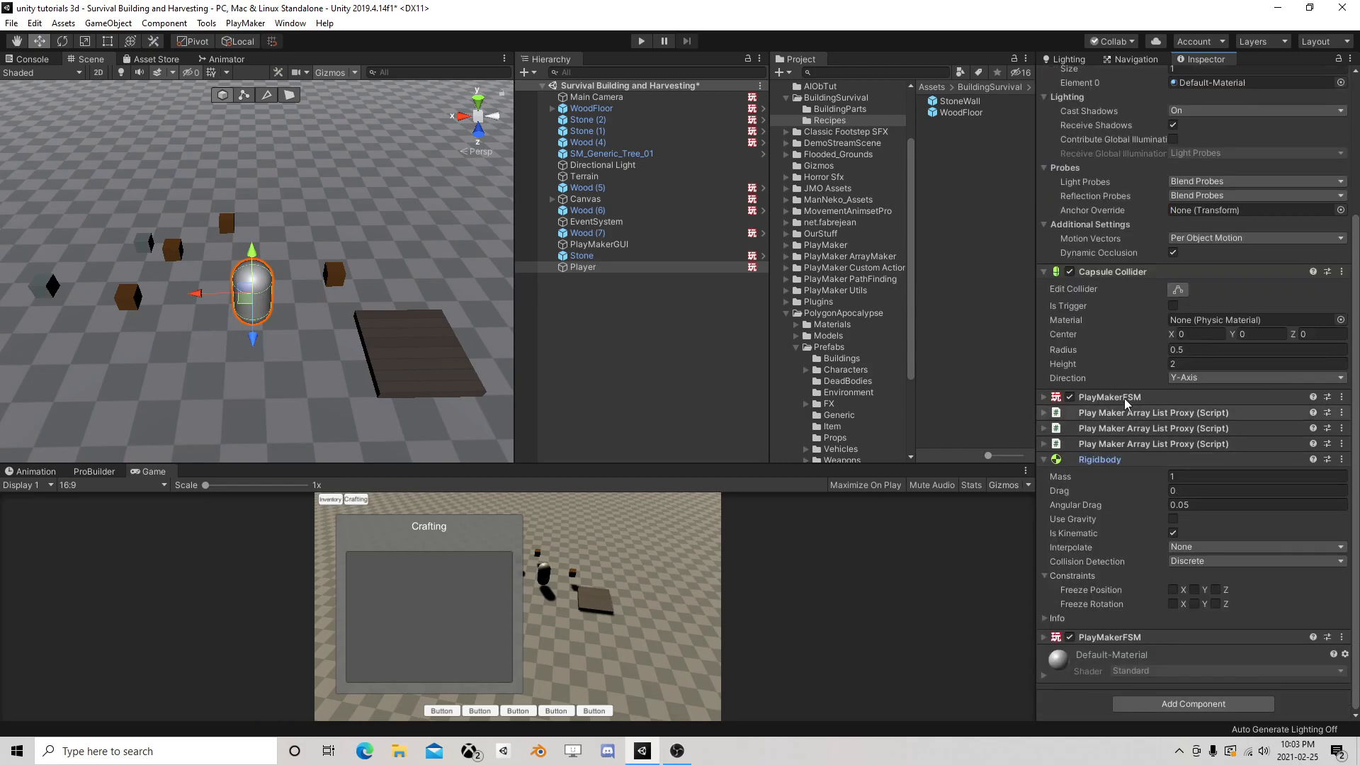
{"action": "right_click", "coordinate": [1105, 459]}
{"action": "left_click", "coordinate": [1169, 489]}
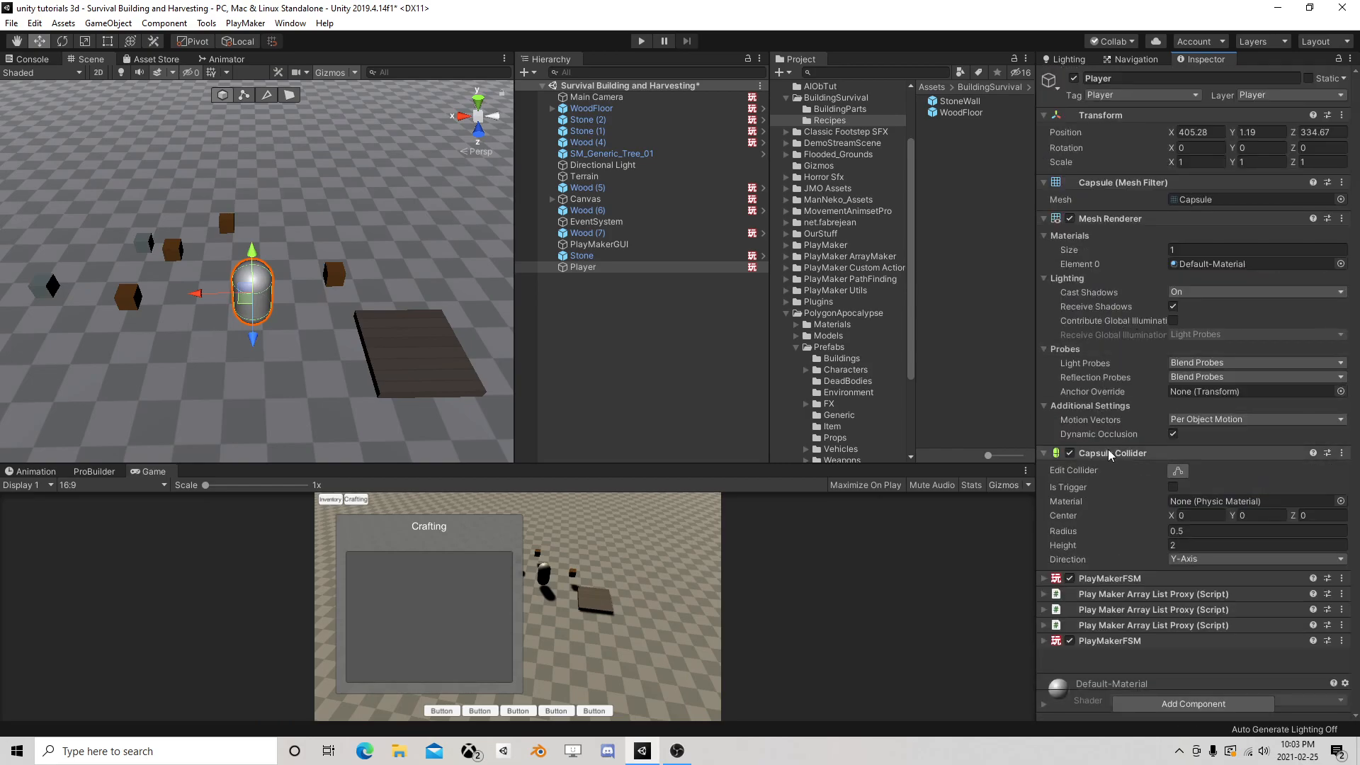
Replace the Player's Capsule Collider with a Character Controller component
{"action": "right_click", "coordinate": [1110, 454]}
{"action": "left_click", "coordinate": [1151, 475]}
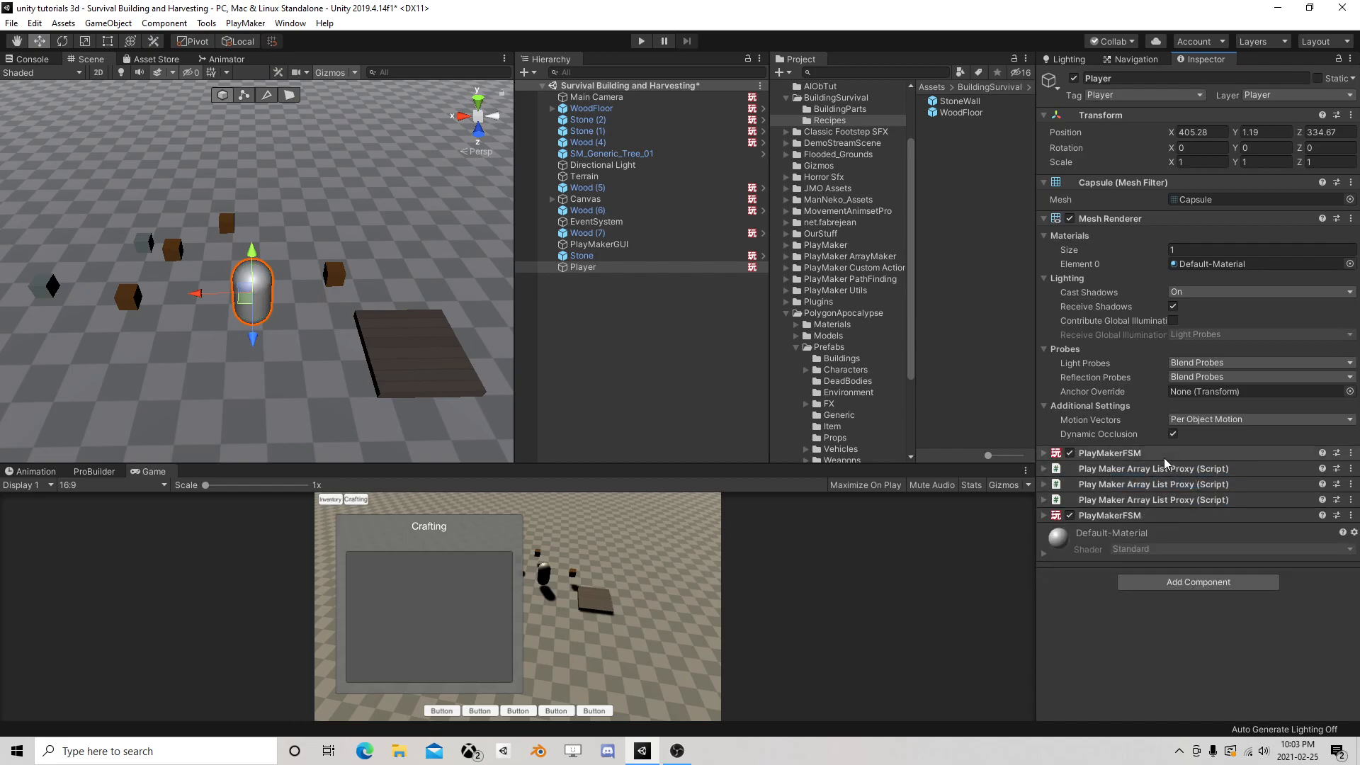
{"action": "left_click", "coordinate": [1145, 581]}
{"action": "type", "text": "char"}
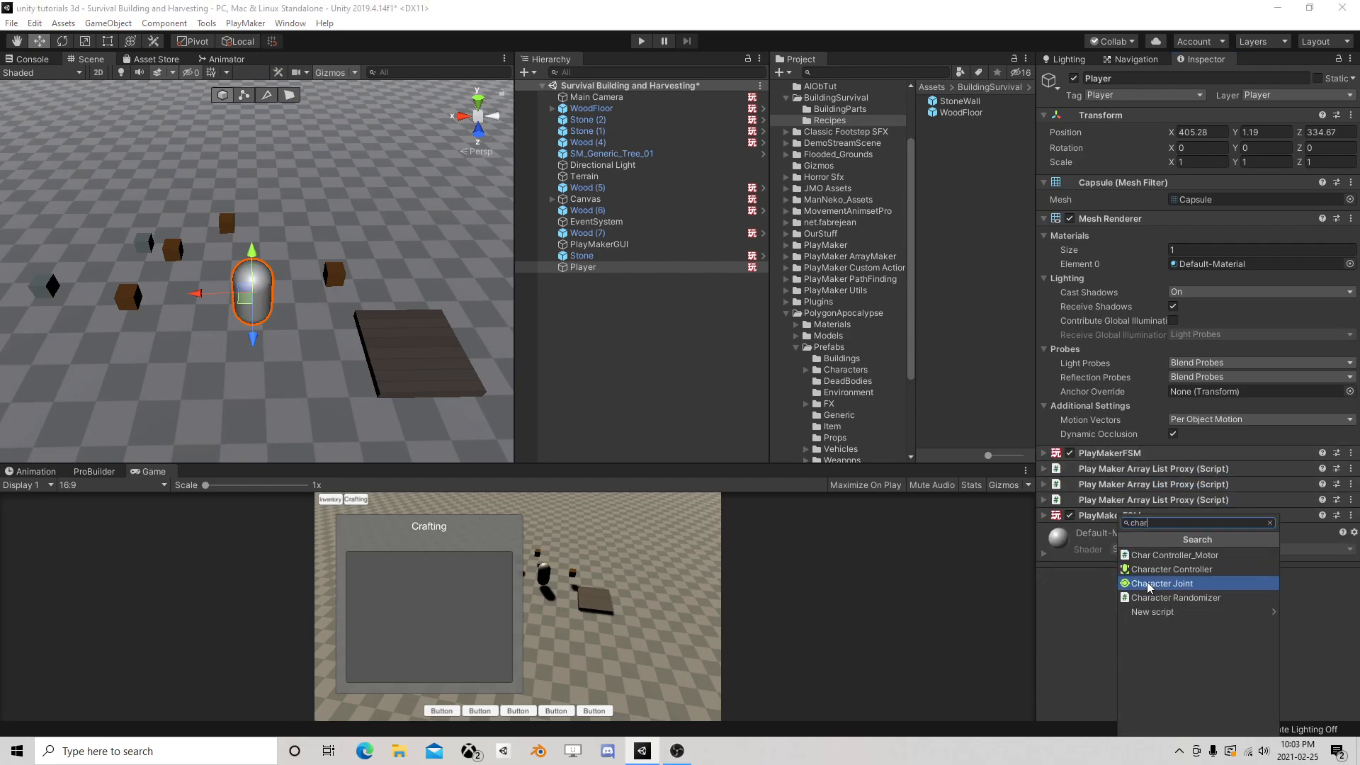
{"action": "left_click", "coordinate": [1158, 568]}
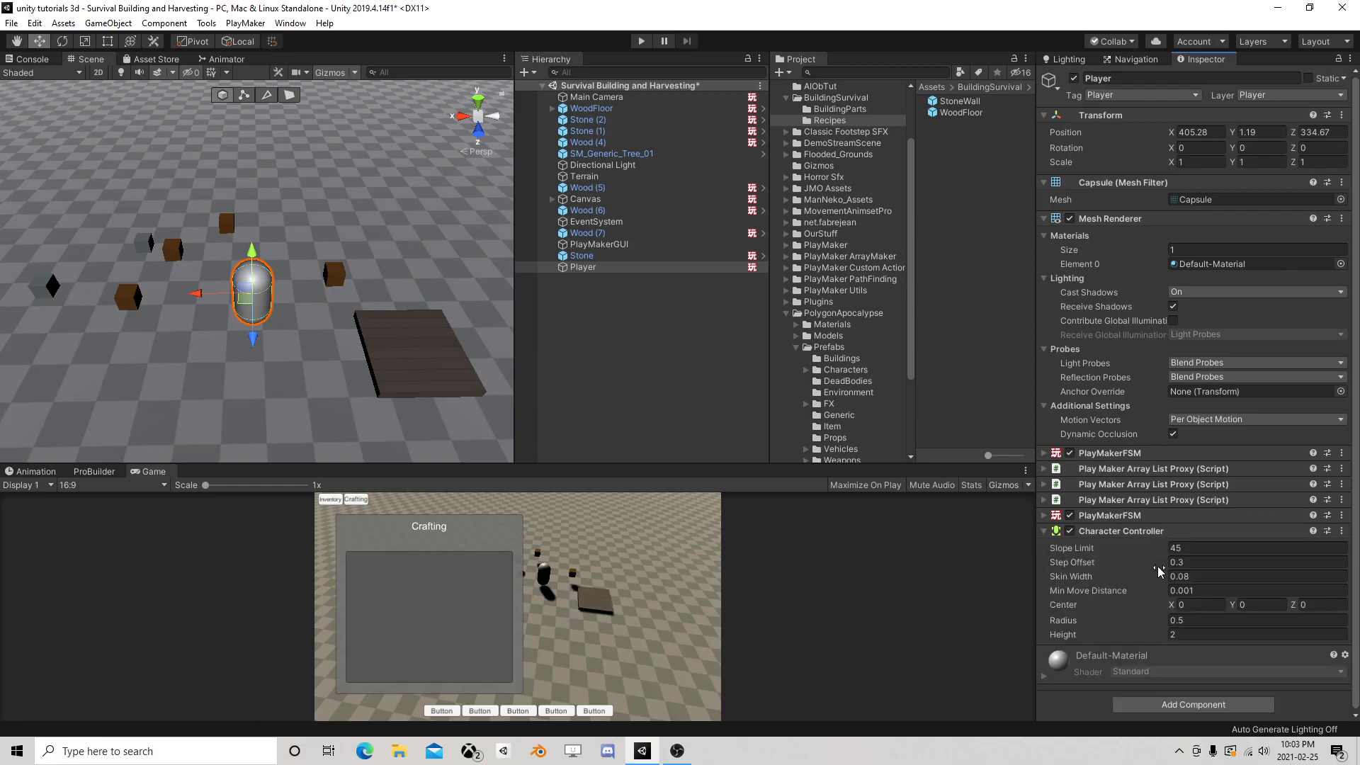
Name the Player's second PlayMakerFSM "Movement" and open it for editing
{"action": "left_click", "coordinate": [1154, 520]}
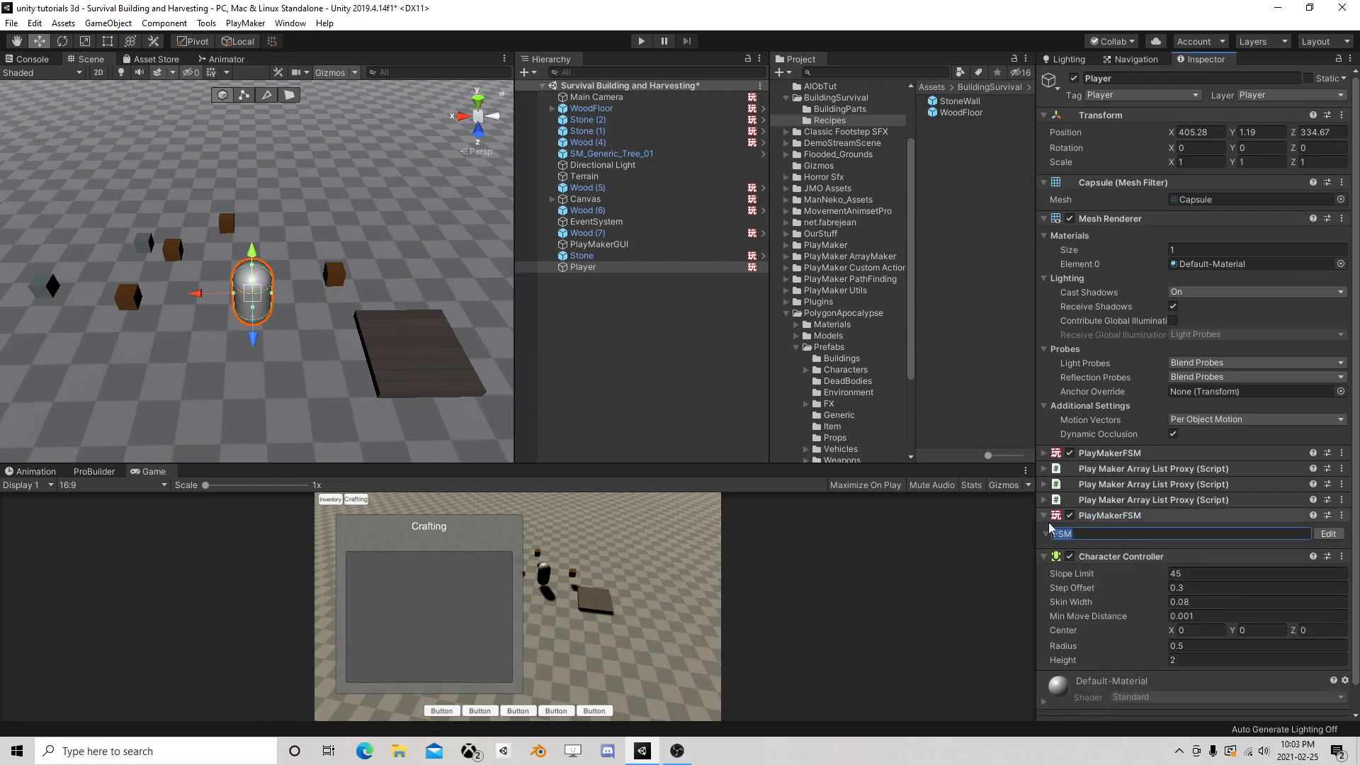
{"action": "type", "text": "t"}
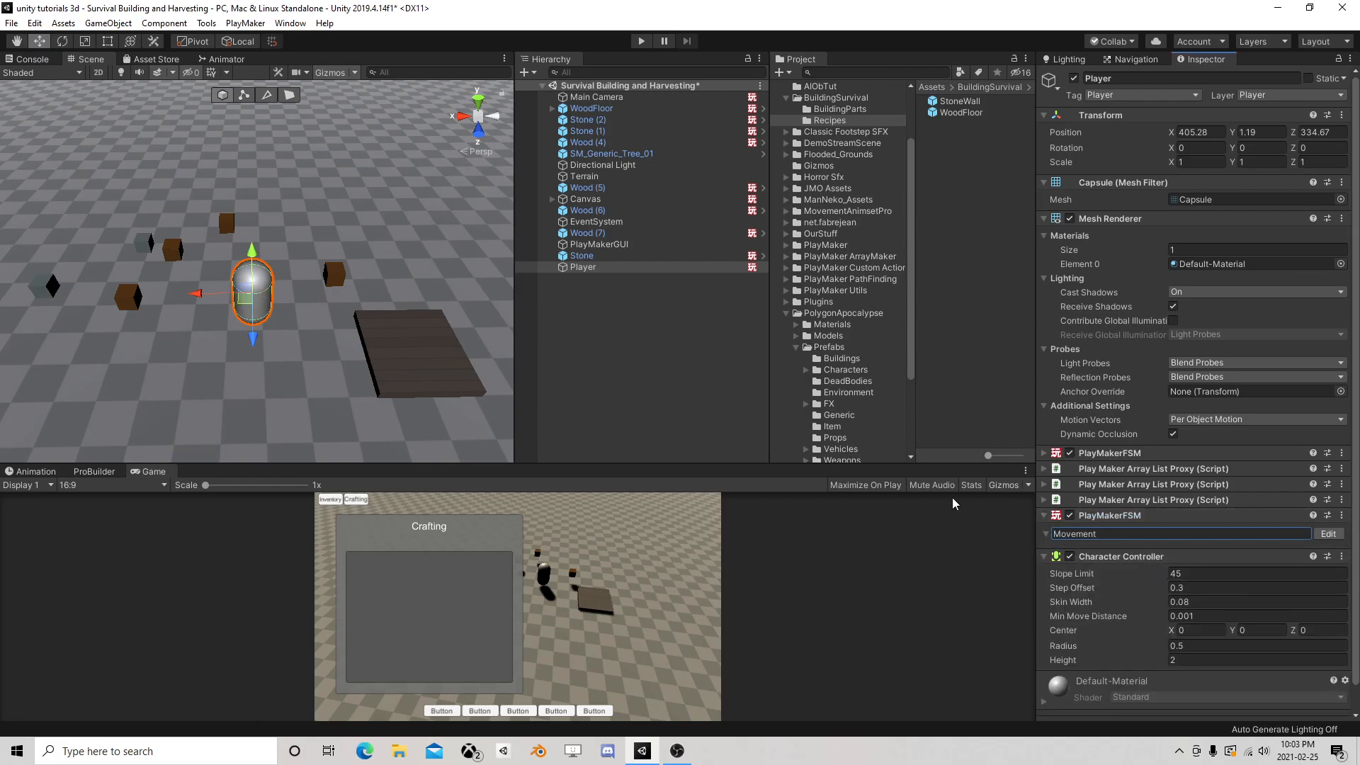
{"action": "left_click", "coordinate": [1331, 535]}
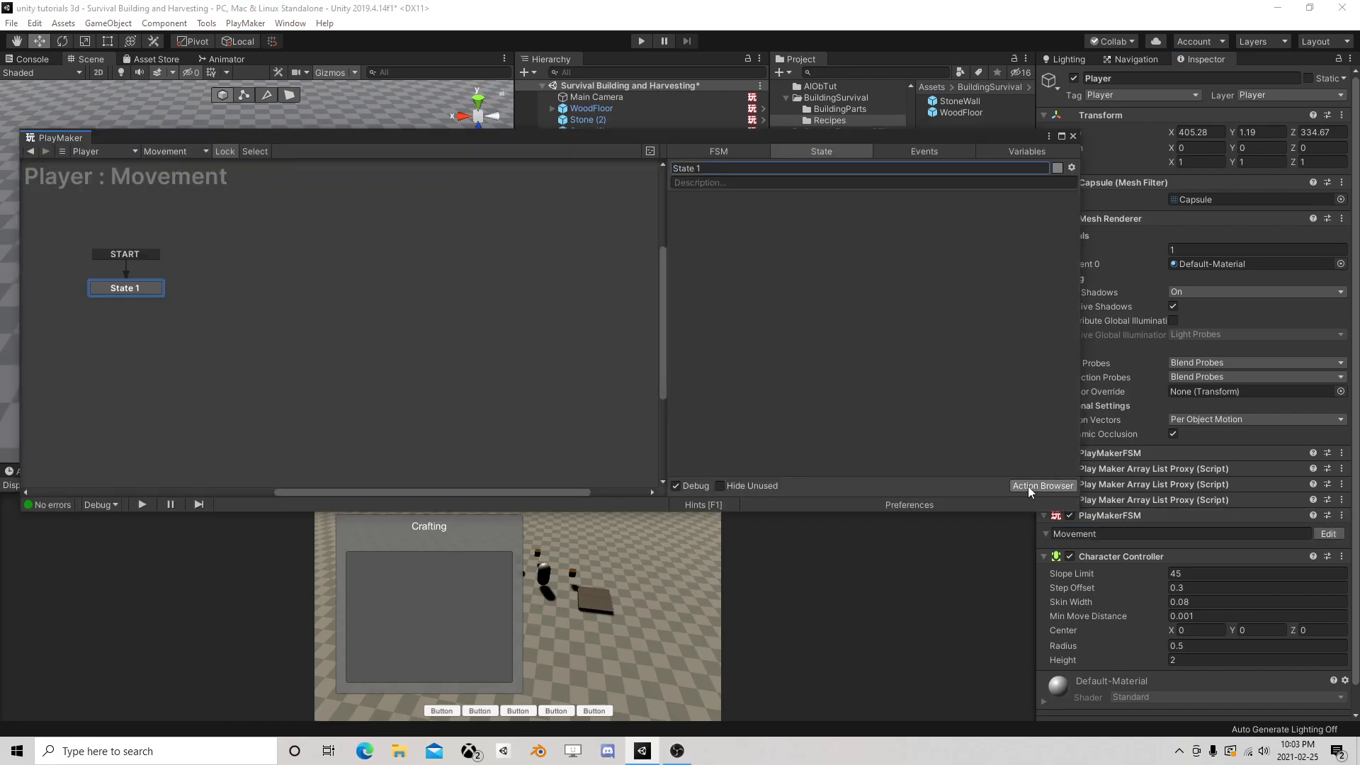
Find the Get Axis Vector action and add it to State 1 of the Movement FSM
{"action": "left_click", "coordinate": [1027, 486]}
{"action": "type", "text": "get ax"}
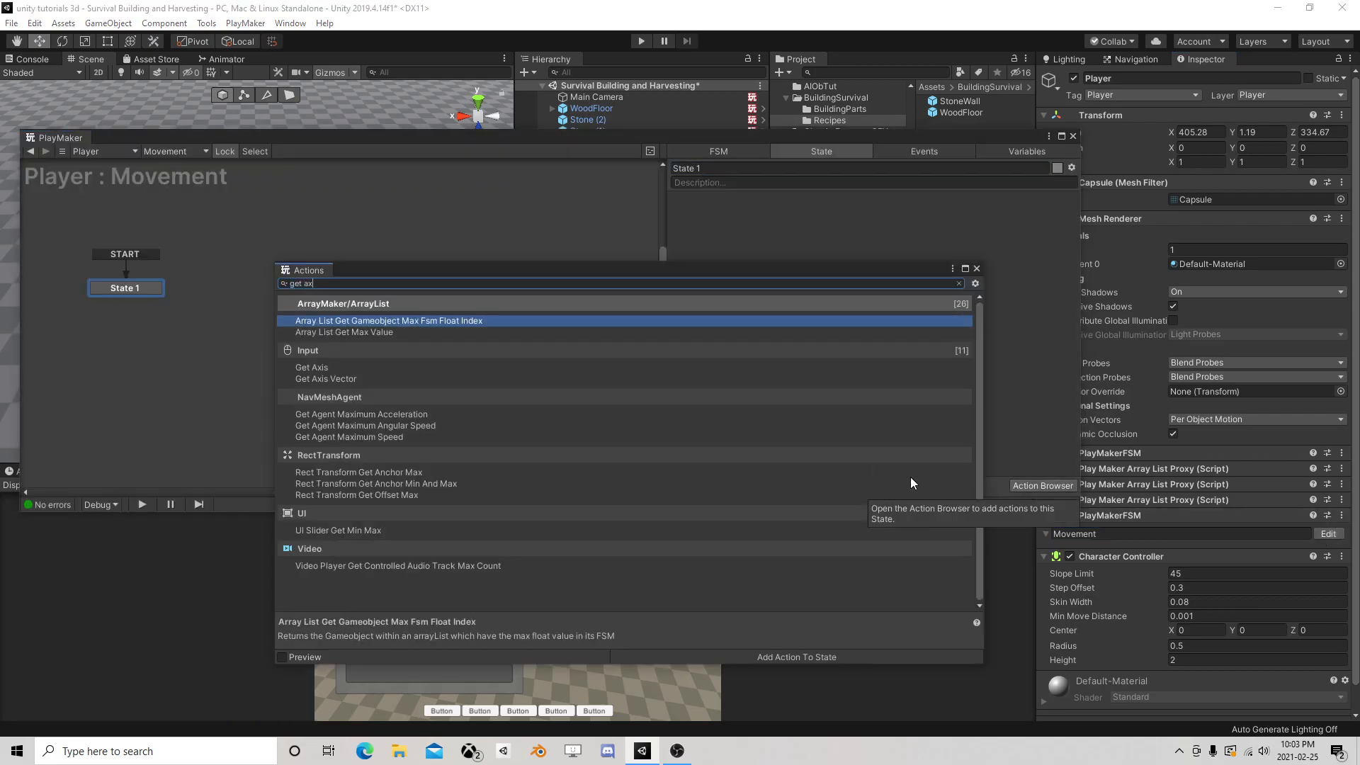
{"action": "double_click", "coordinate": [347, 380]}
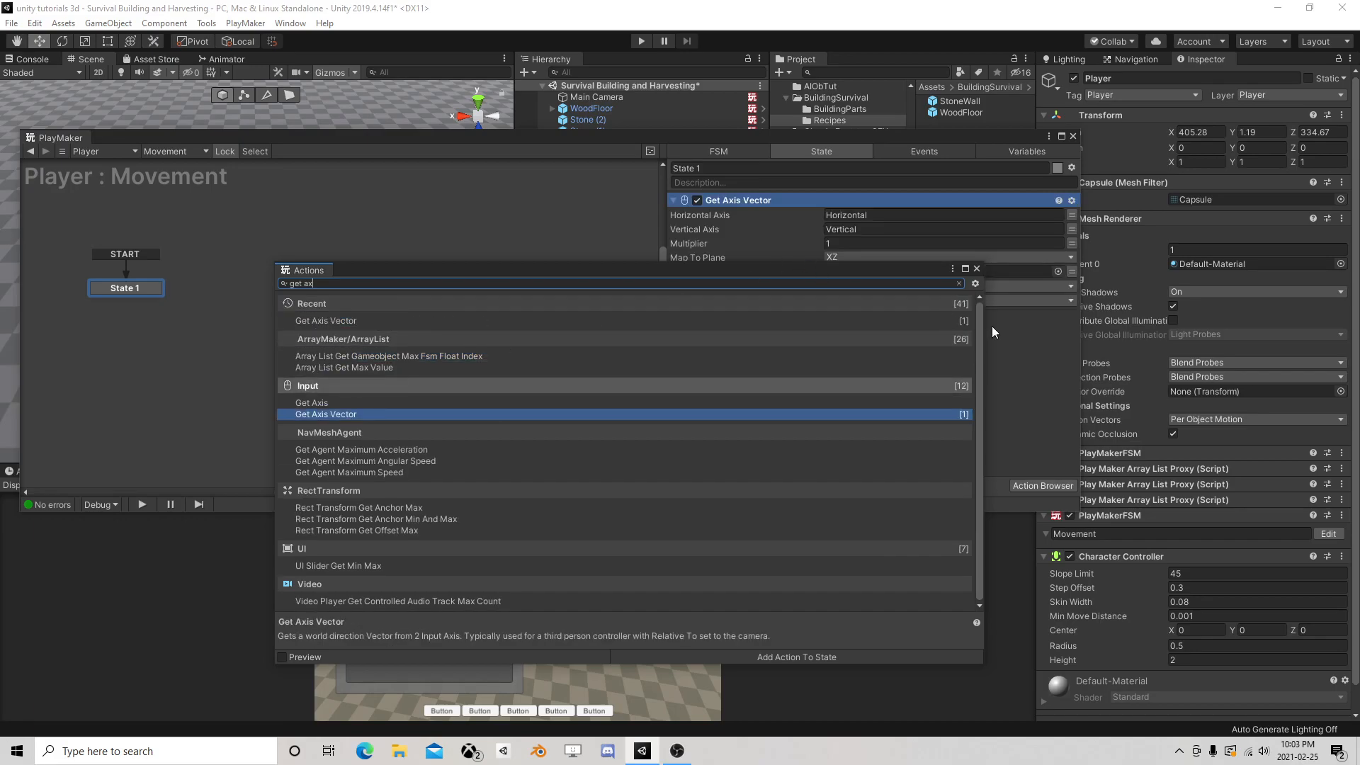
{"action": "left_click", "coordinate": [977, 268]}
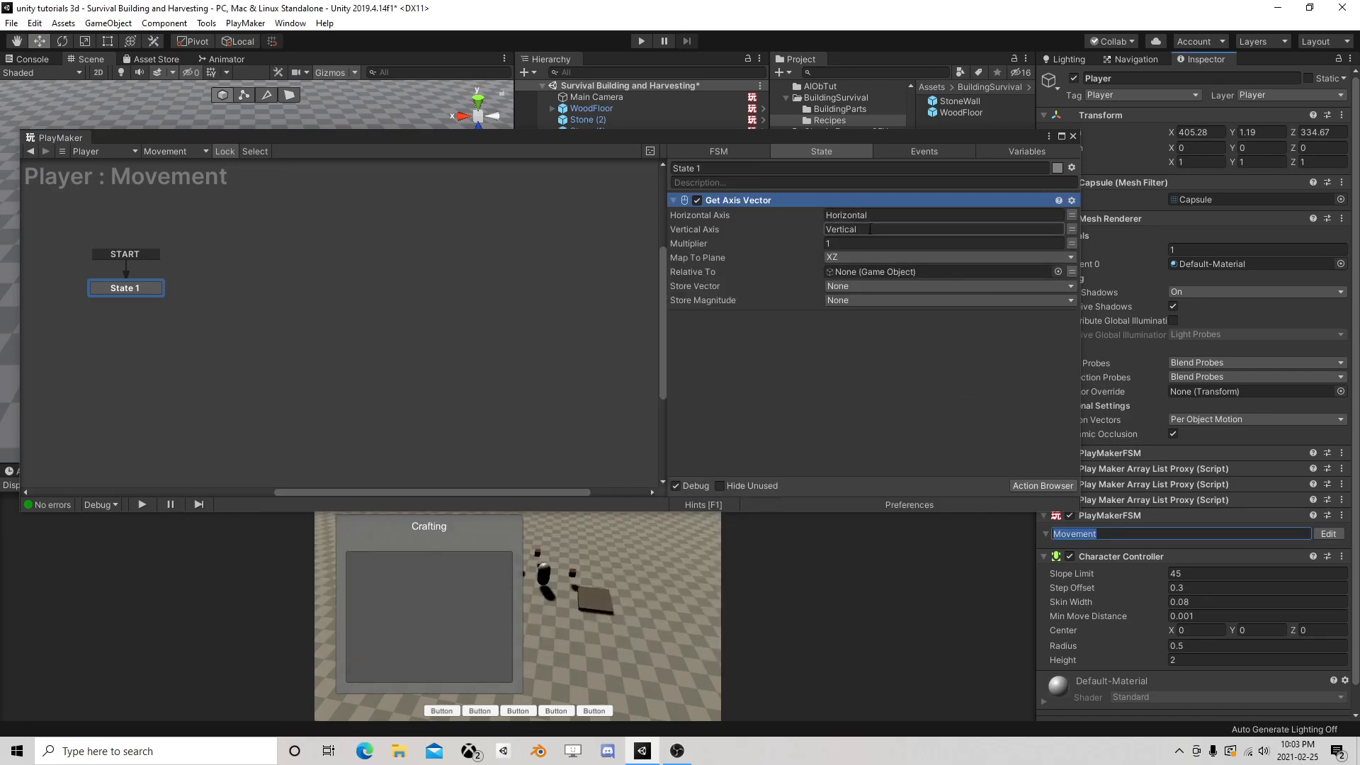
Set Get Axis Vector's Relative To object to the Player and its Multiplier to 4
{"action": "left_click_drag", "start_coordinate": [789, 142], "coordinate": [576, 320]}
{"action": "left_click_drag", "start_coordinate": [583, 269], "coordinate": [632, 453]}
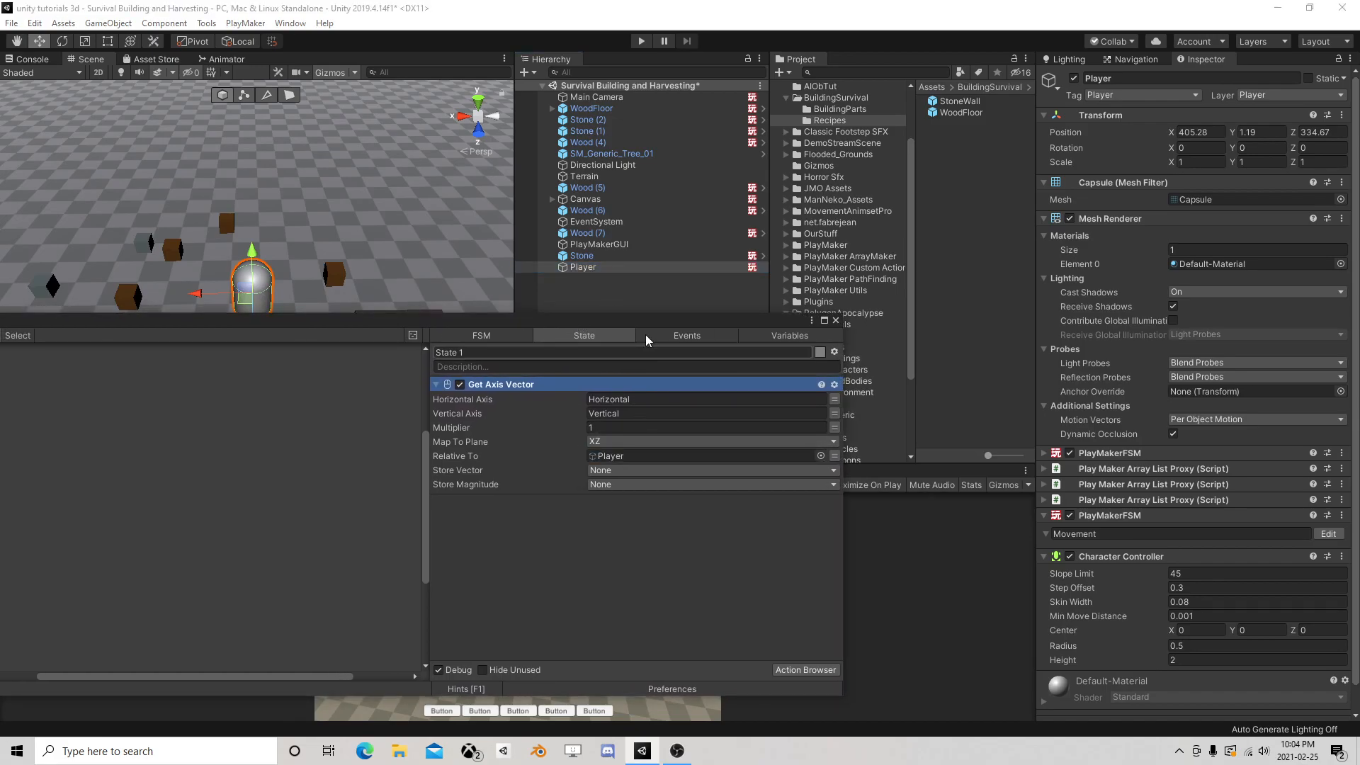
{"action": "left_click_drag", "start_coordinate": [614, 325], "coordinate": [653, 278]}
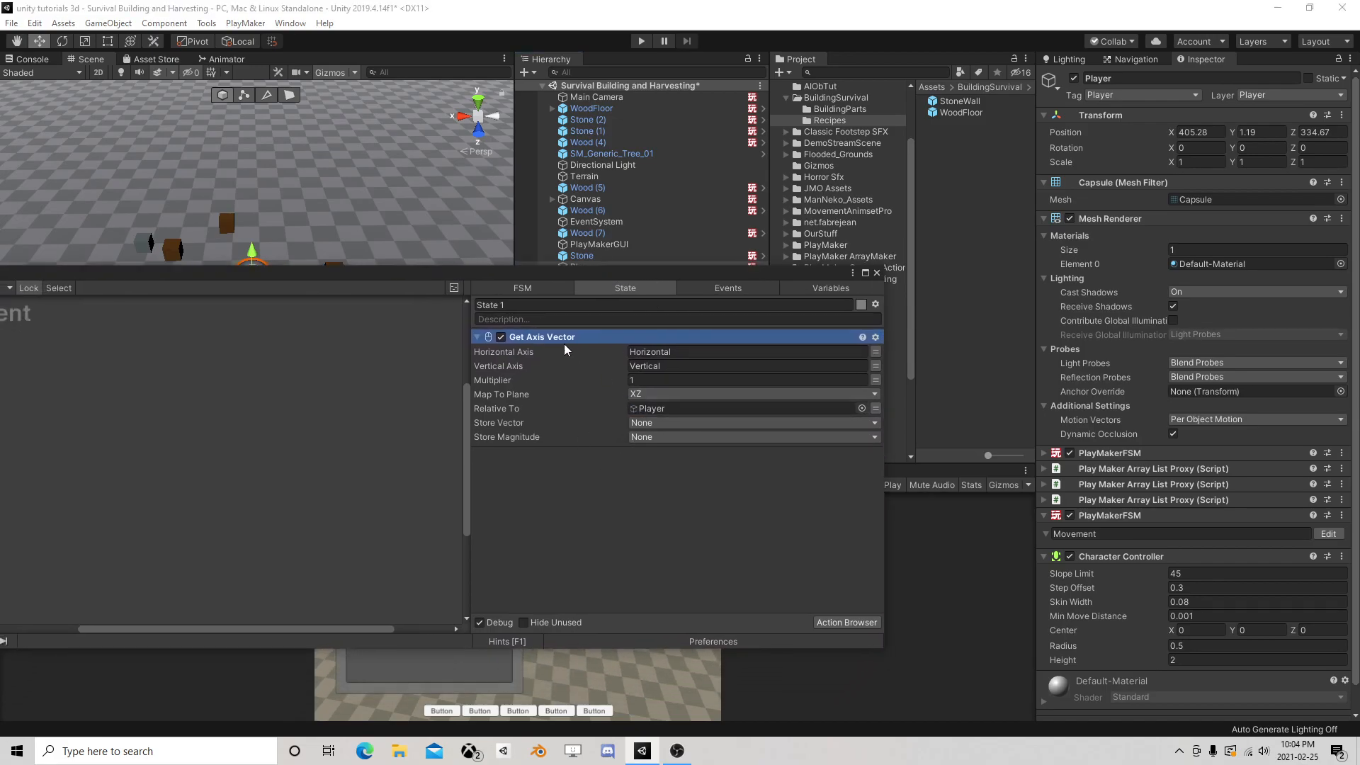
{"action": "left_click", "coordinate": [601, 379]}
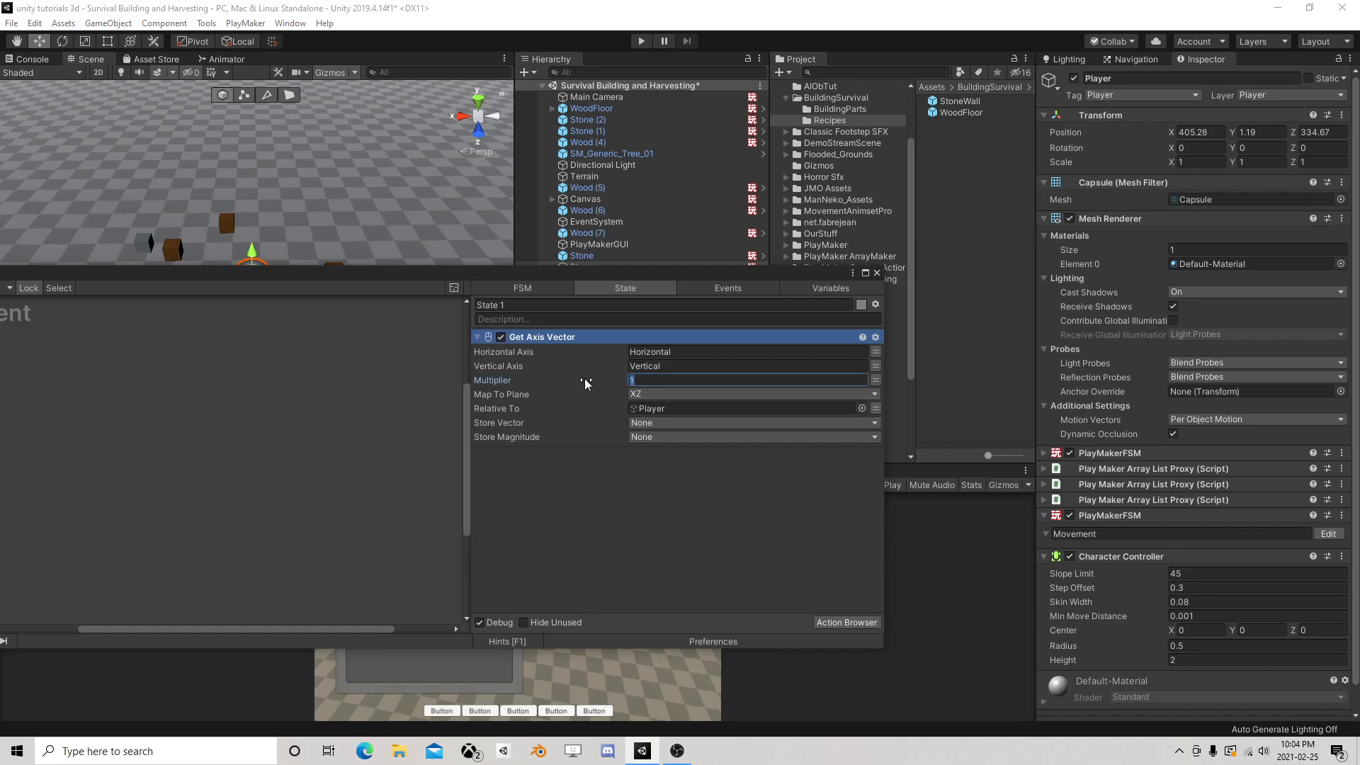
{"action": "key", "text": "BackSpace"}
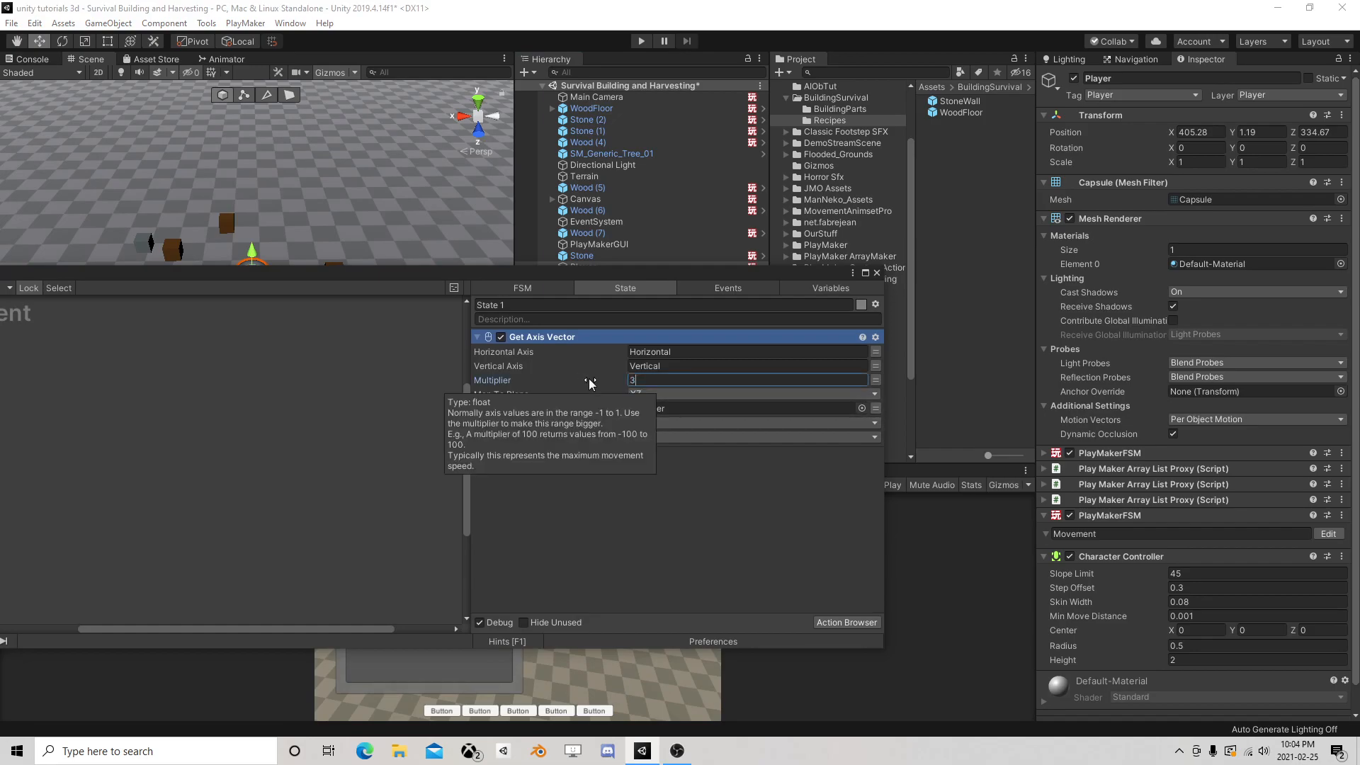
{"action": "type", "text": "4"}
Store the Get Axis Vector result in a new variable named "Vector"
{"action": "left_click", "coordinate": [666, 423]}
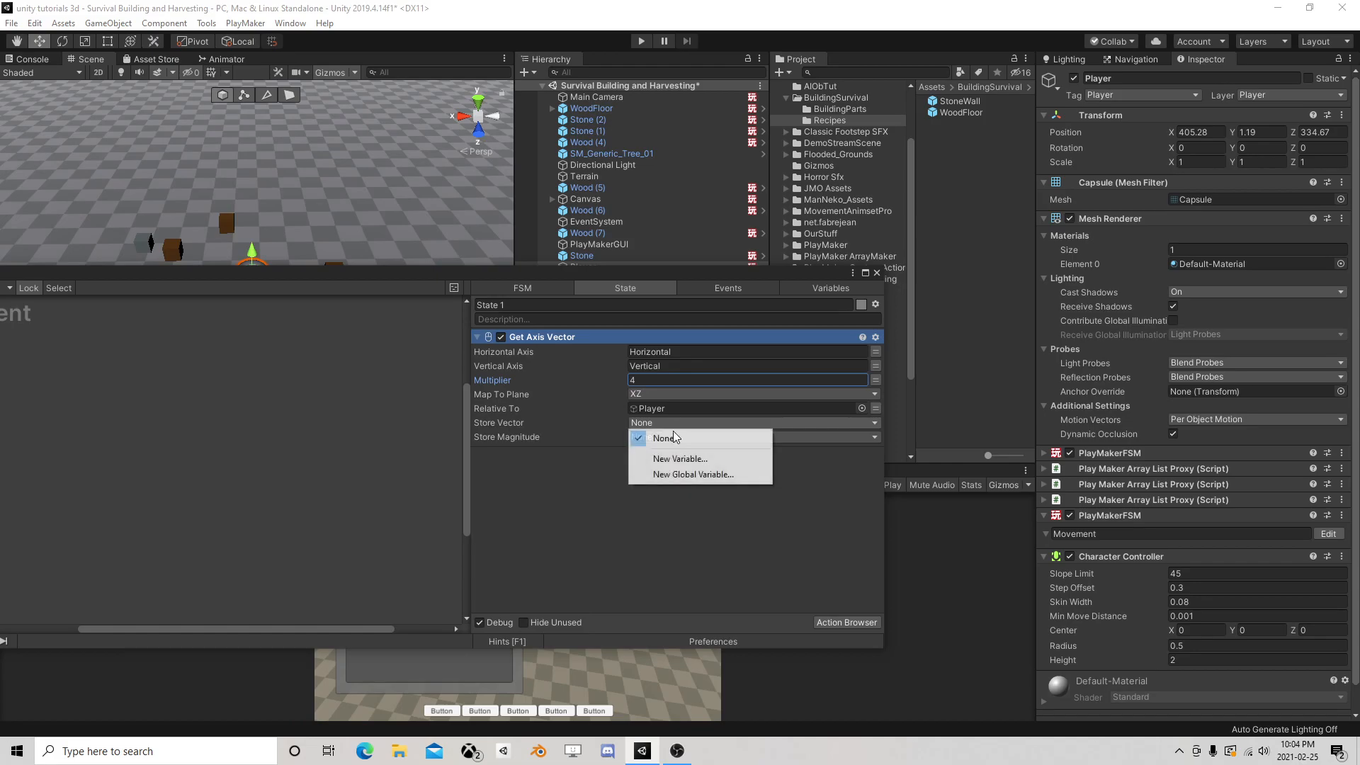
{"action": "left_click", "coordinate": [685, 461]}
{"action": "type", "text": "Vector"}
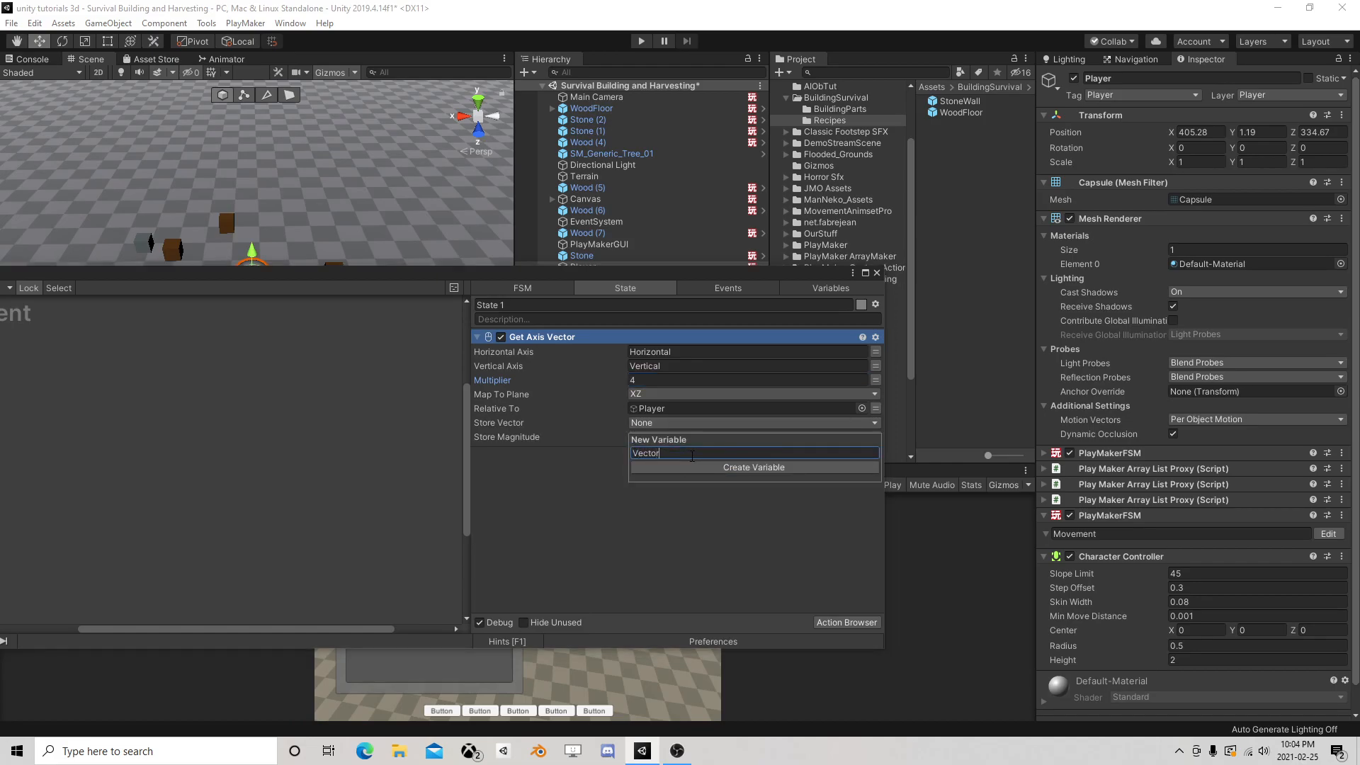
{"action": "left_click", "coordinate": [704, 466]}
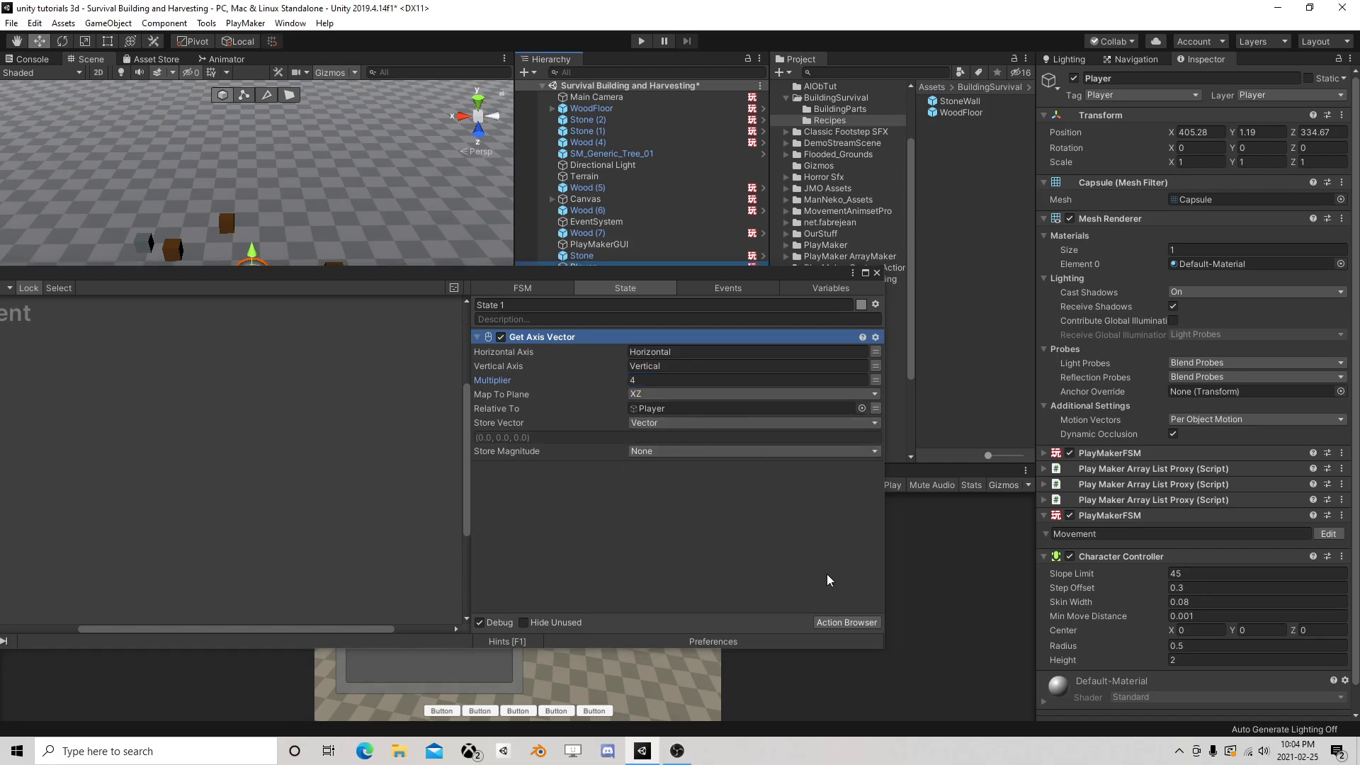
Add a Controller Simple Move action to State 1 and place it below Get Axis Vector
{"action": "left_click", "coordinate": [844, 622]}
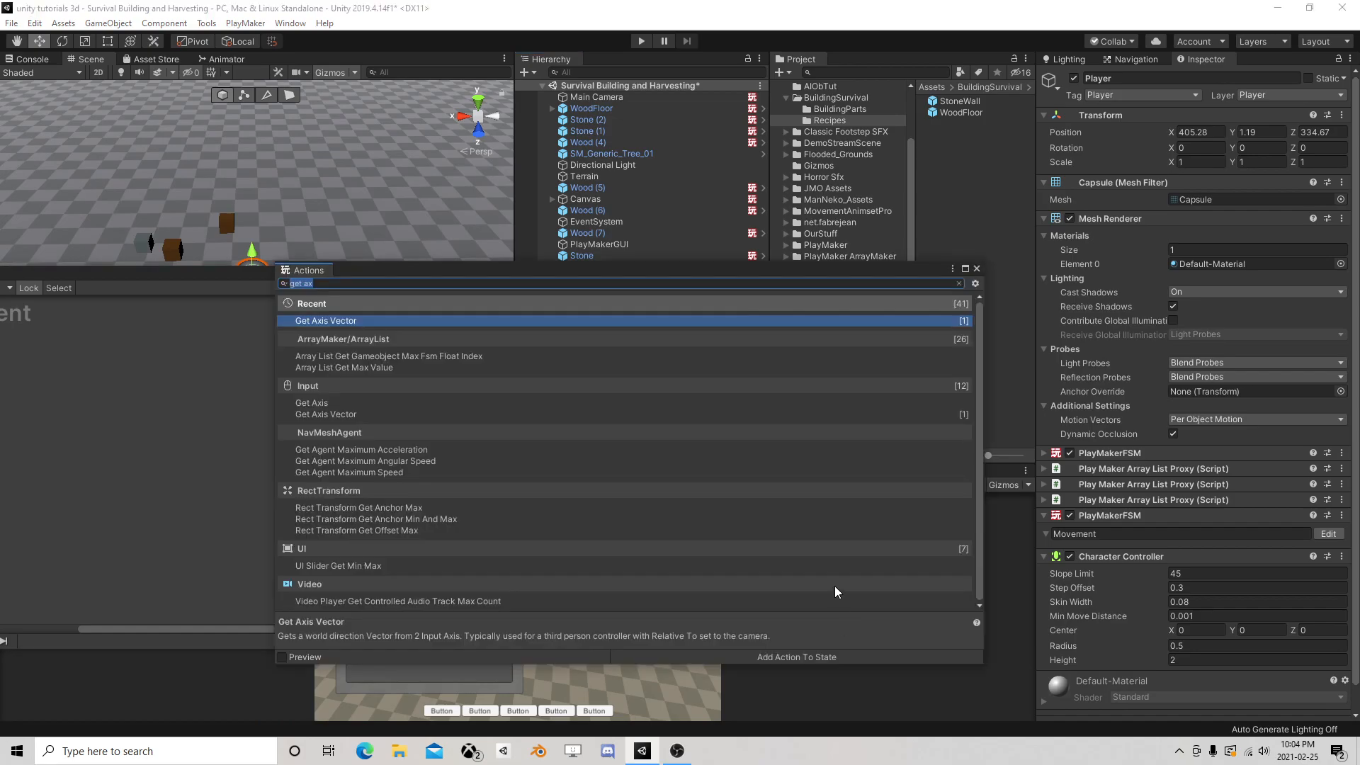
{"action": "type", "text": "simpl"}
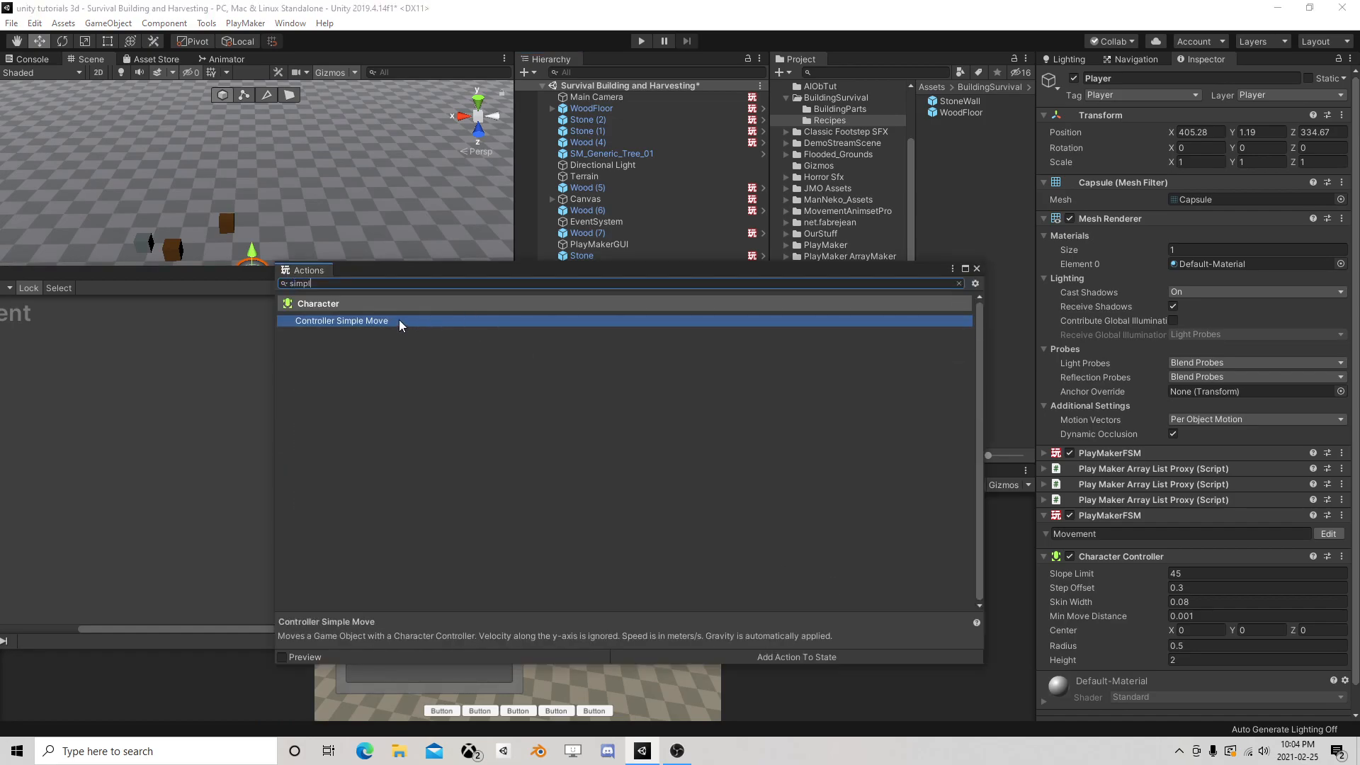
{"action": "double_click", "coordinate": [398, 321]}
{"action": "left_click", "coordinate": [976, 269]}
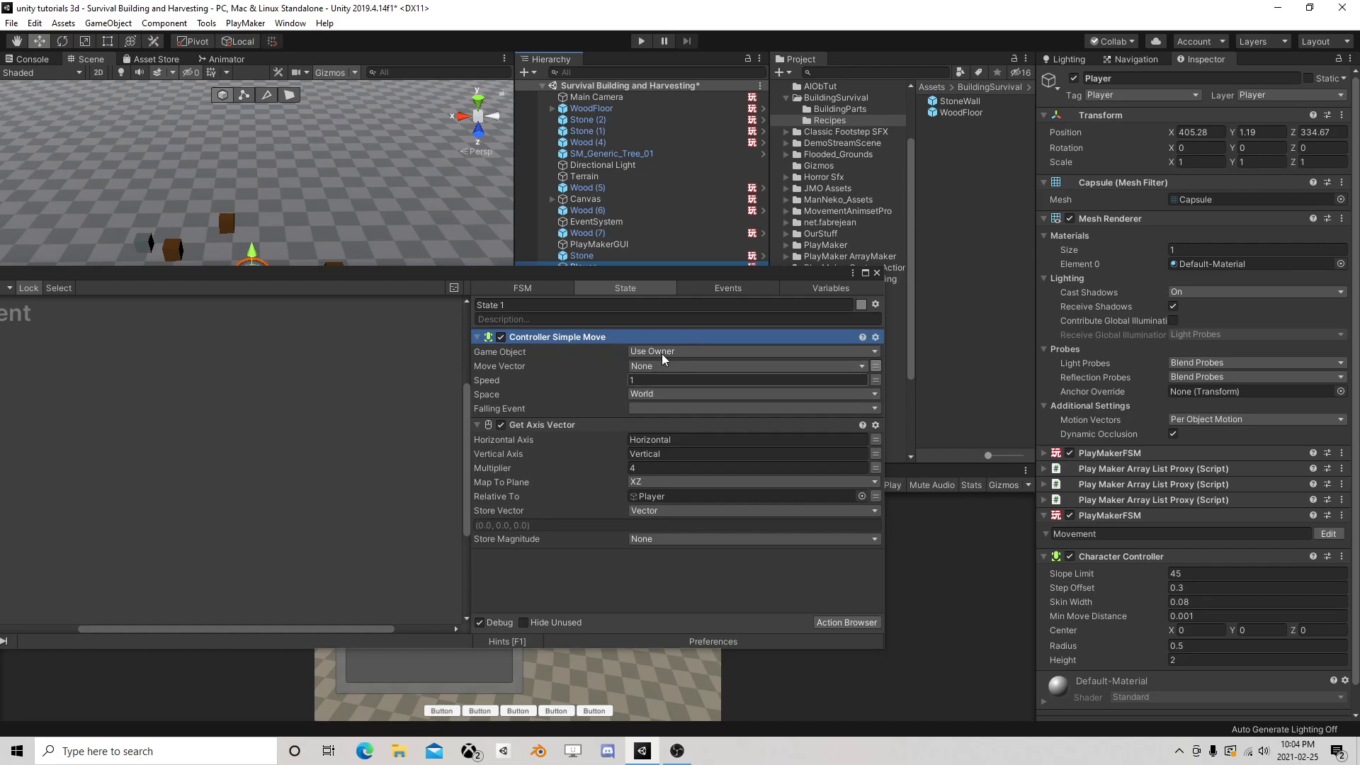
{"action": "left_click_drag", "start_coordinate": [537, 338], "coordinate": [635, 529]}
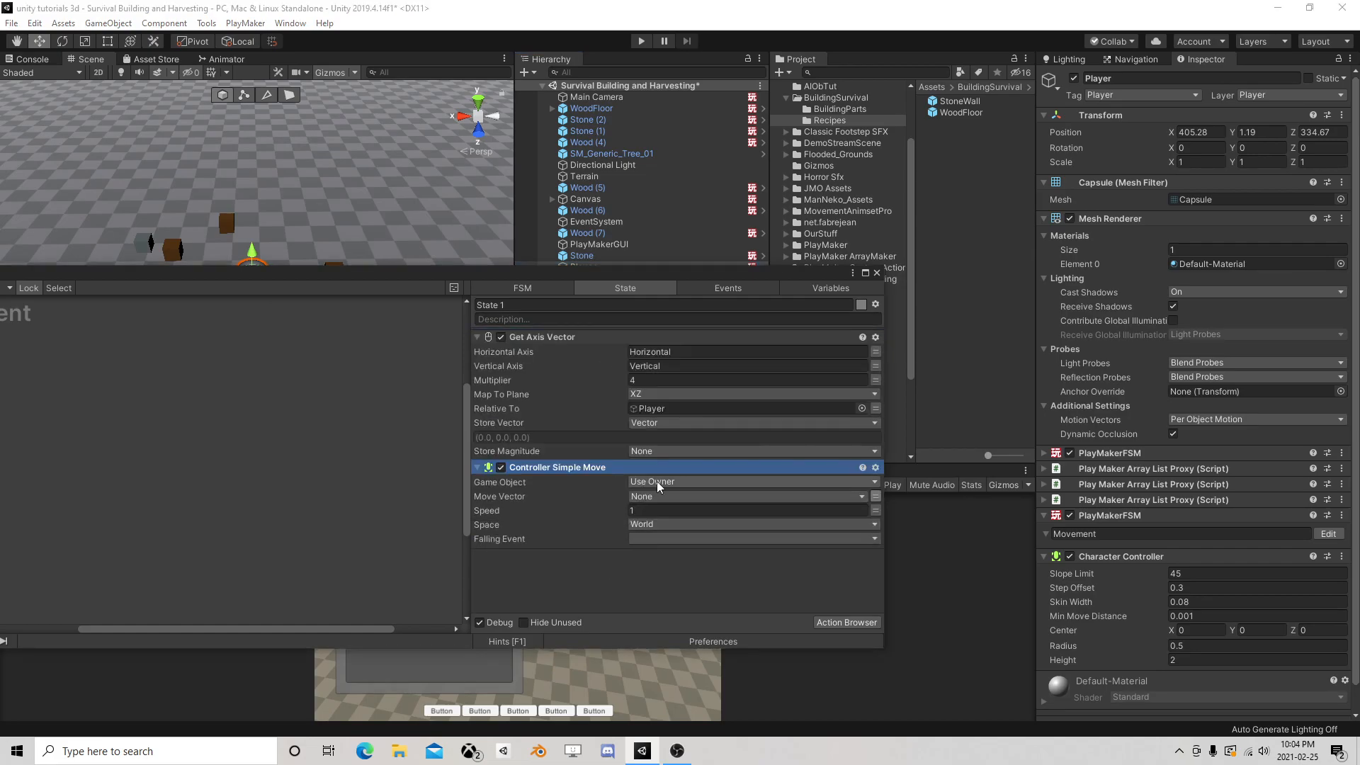
Set Controller Simple Move's Move Vector to Vector and Speed to 4, and Get Axis Vector's Multiplier to 1
{"action": "left_click", "coordinate": [652, 499]}
{"action": "left_click", "coordinate": [657, 524]}
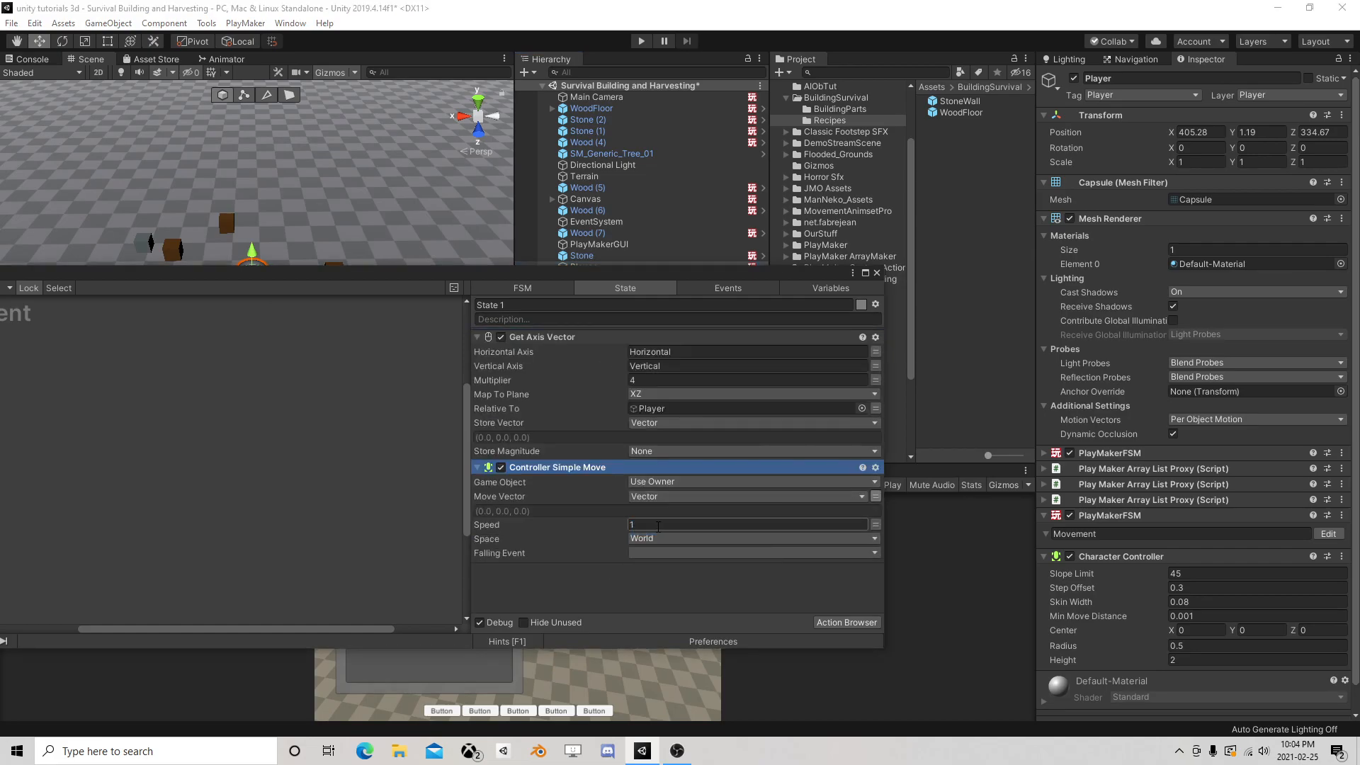
{"action": "left_click", "coordinate": [652, 382]}
{"action": "type", "text": "1"}
{"action": "left_click", "coordinate": [620, 526]}
Play-test the game by moving the Player in all four directions while watching the Movement FSM, and stop play mode
{"action": "left_click", "coordinate": [636, 46]}
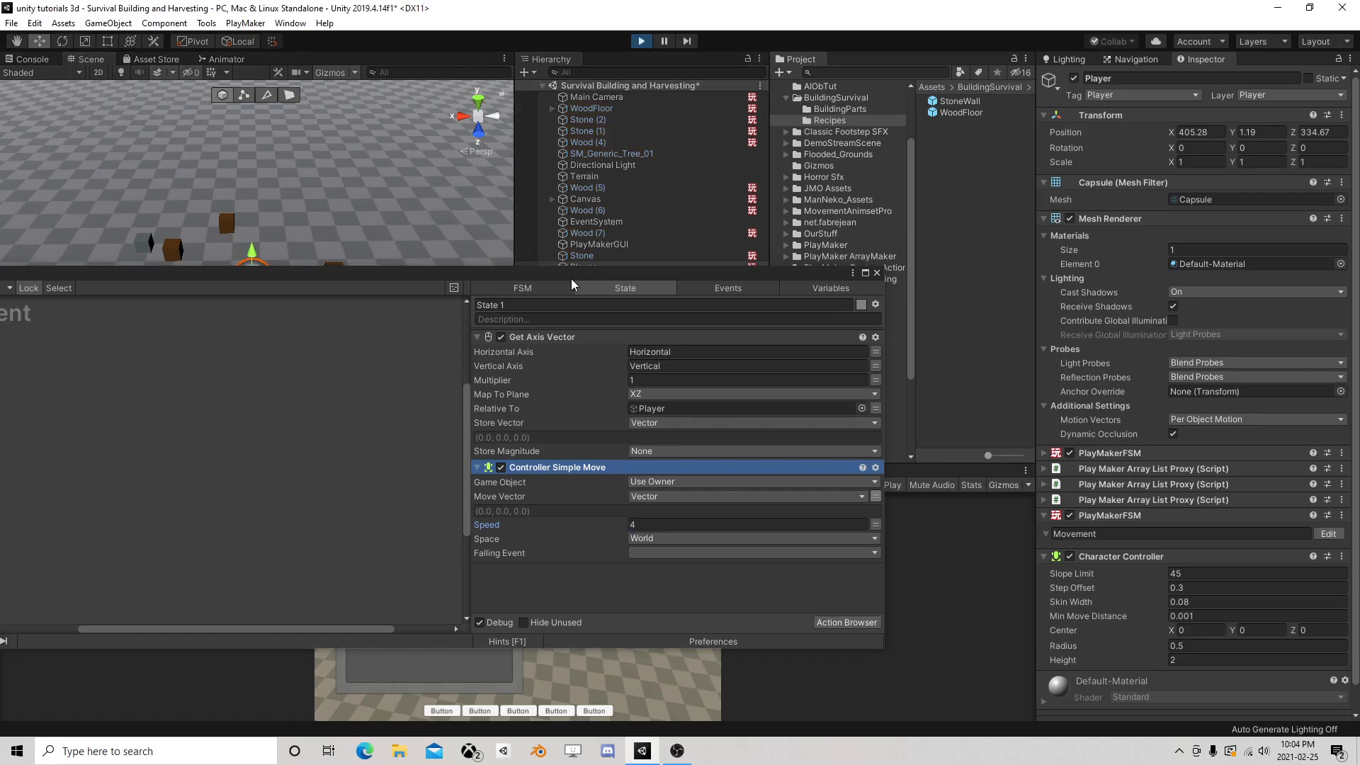
{"action": "left_click_drag", "start_coordinate": [551, 279], "coordinate": [973, 92]}
{"action": "left_click", "coordinate": [601, 589]}
{"action": "key", "text": "d"}
{"action": "key", "text": "a"}
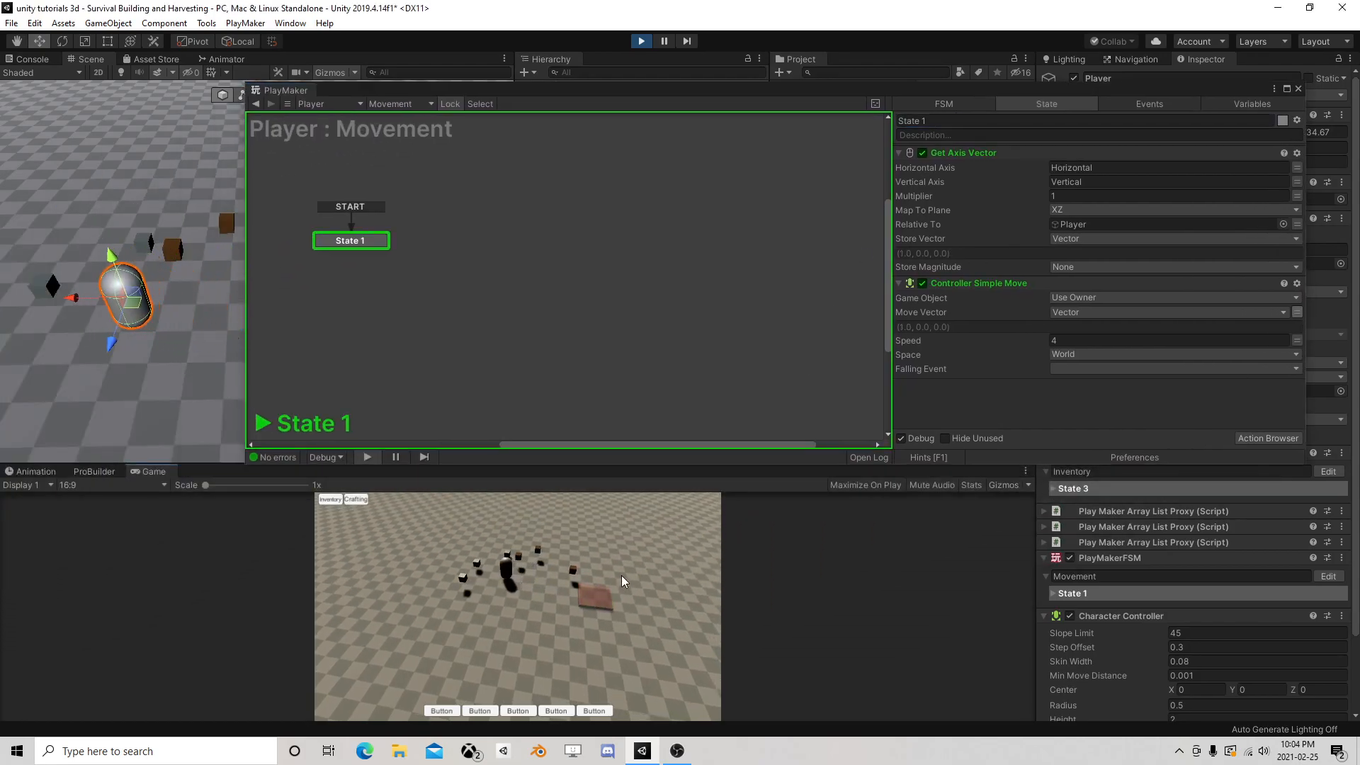
{"action": "key", "text": "s"}
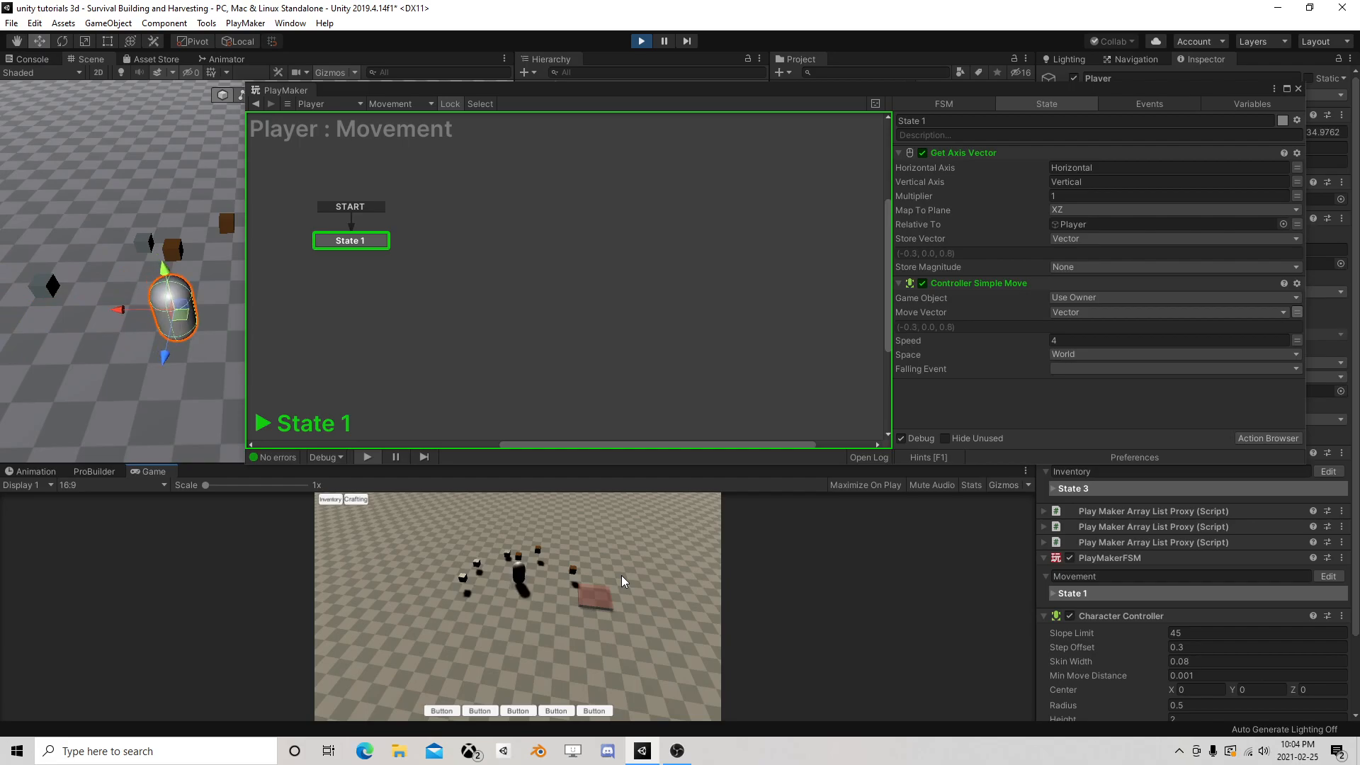
{"action": "key", "text": "w"}
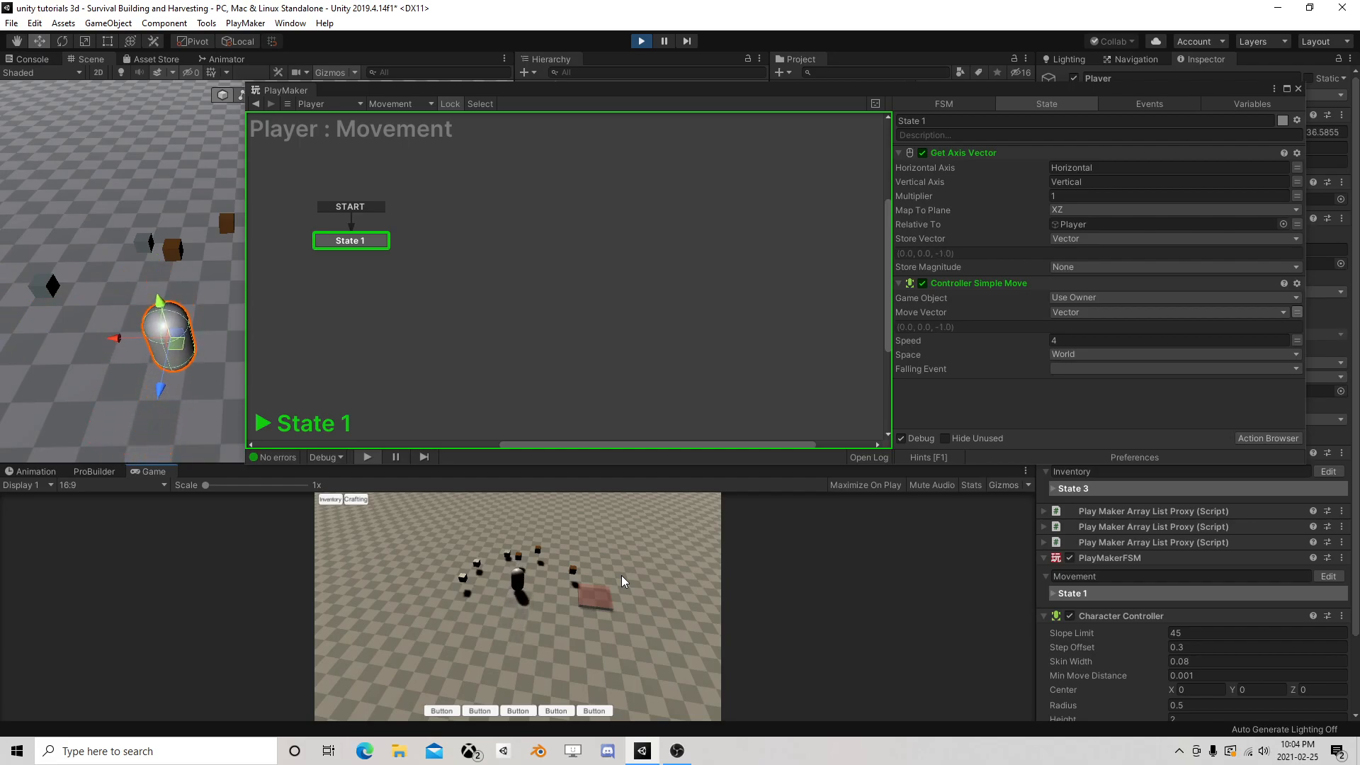
{"action": "key", "text": "a"}
{"action": "key", "text": "s"}
{"action": "key", "text": "d"}
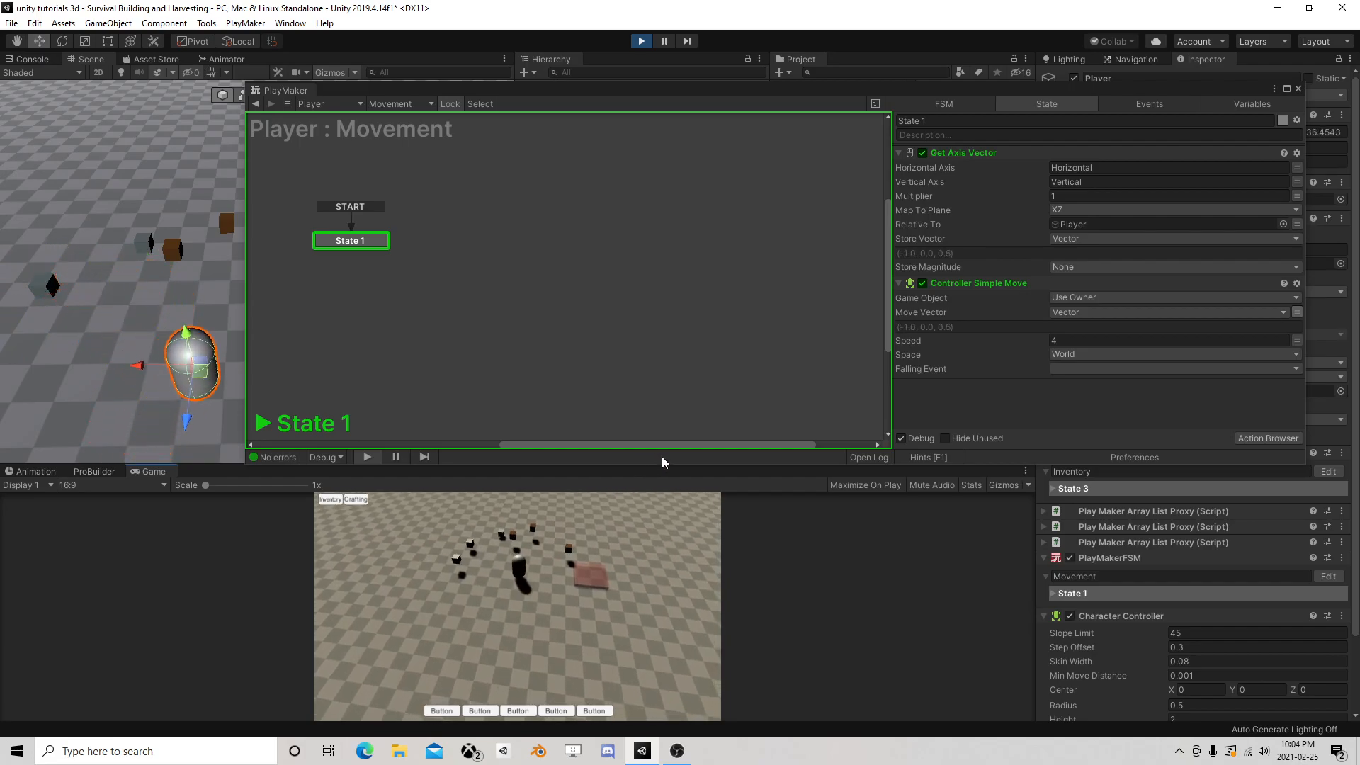
{"action": "key", "text": "w"}
{"action": "key", "text": "a"}
{"action": "left_click_drag", "start_coordinate": [726, 90], "coordinate": [490, 231]}
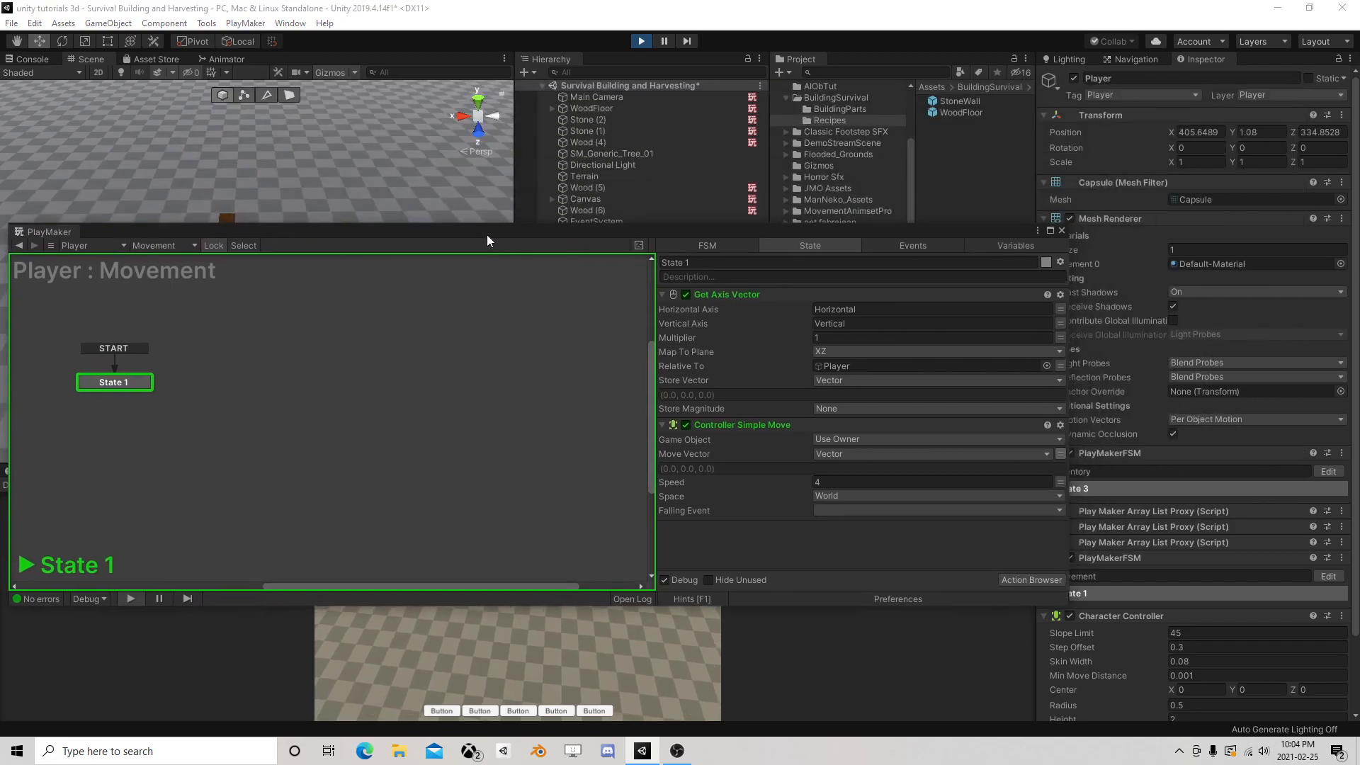
{"action": "left_click", "coordinate": [641, 41]}
{"action": "left_click_drag", "start_coordinate": [659, 223], "coordinate": [735, 122]}
{"action": "left_click", "coordinate": [1096, 479]}
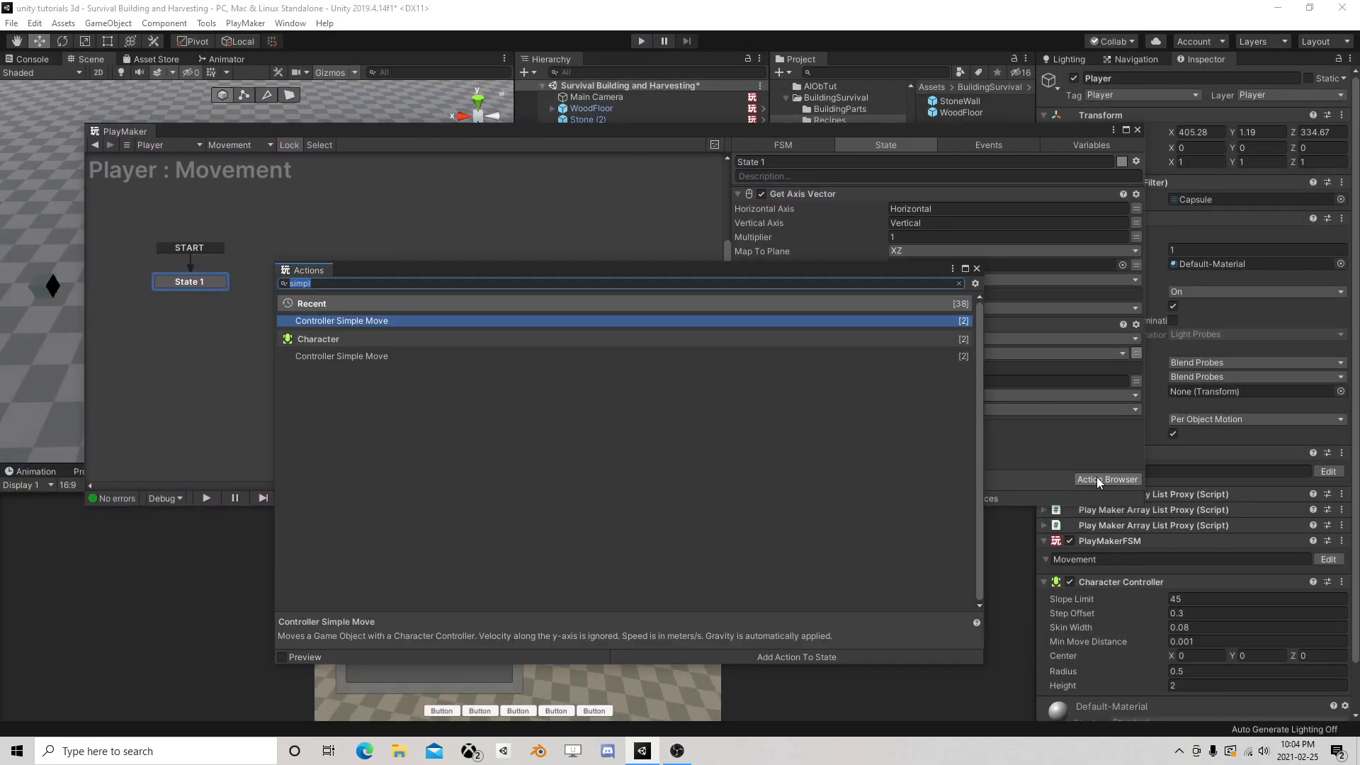
{"action": "type", "text": "smo"}
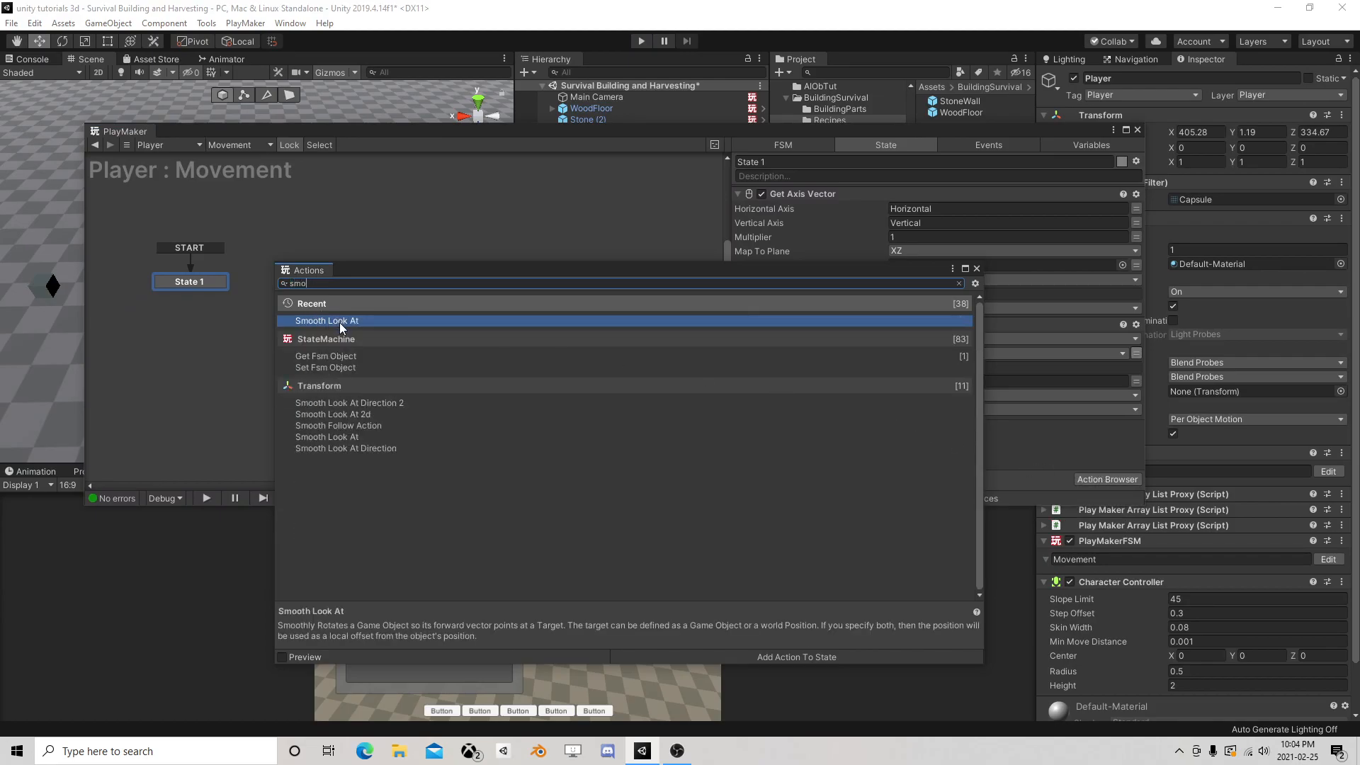
{"action": "double_click", "coordinate": [339, 321]}
{"action": "left_click", "coordinate": [974, 270]}
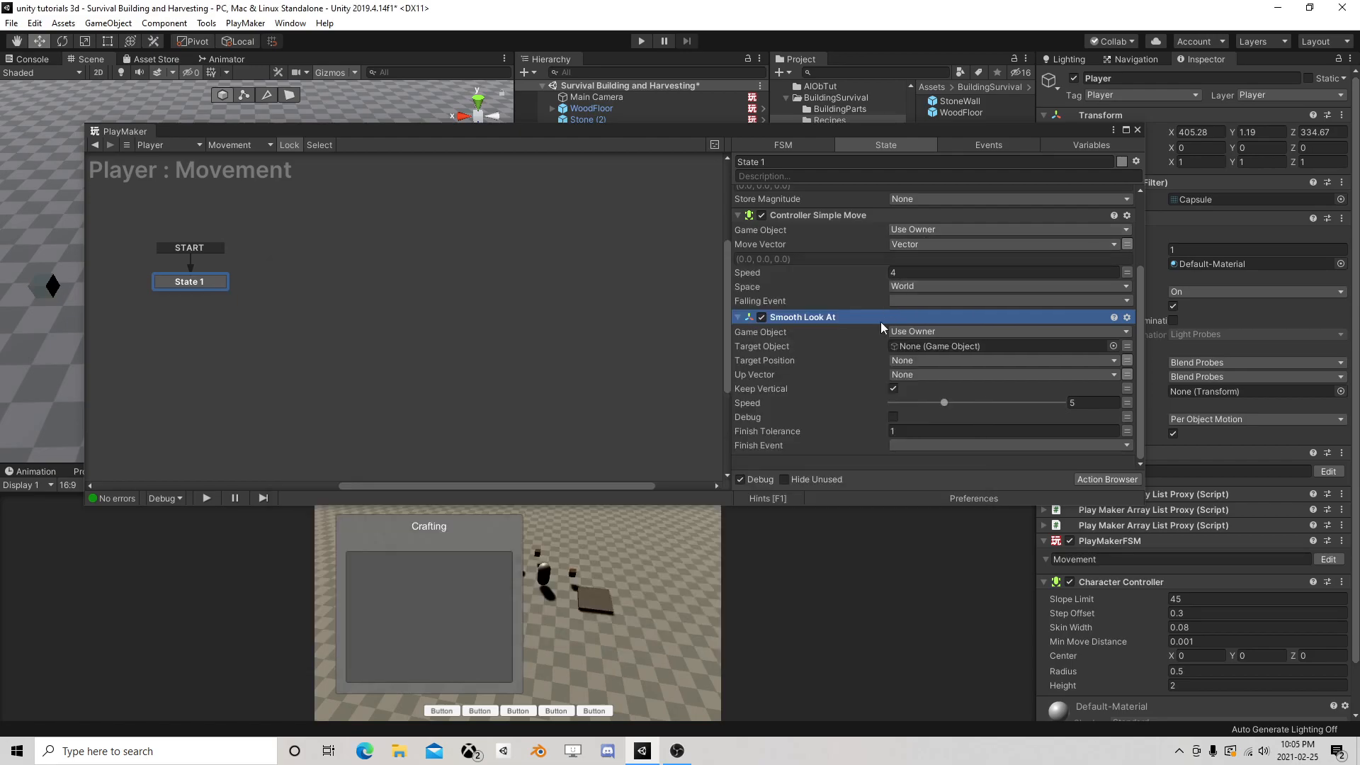
{"action": "left_click", "coordinate": [1126, 347]}
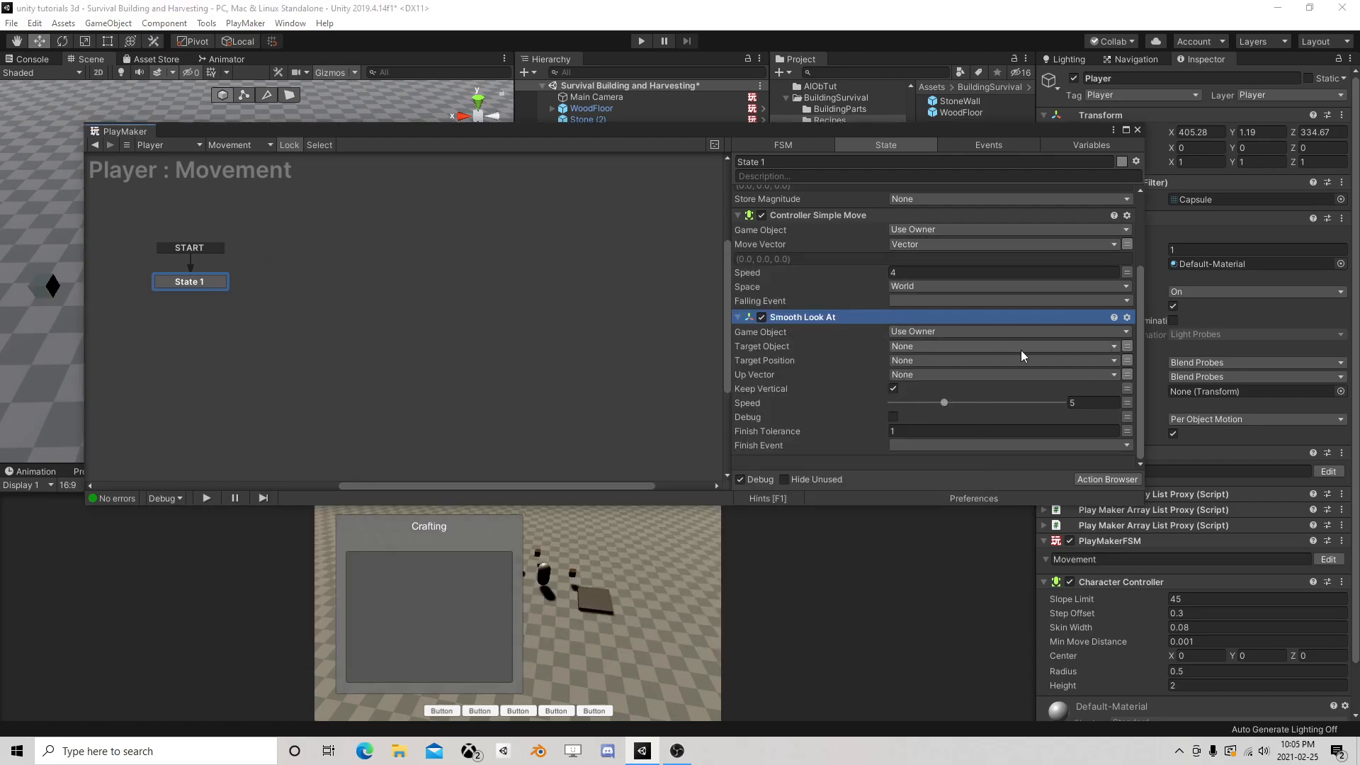
{"action": "right_click", "coordinate": [829, 324]}
{"action": "left_click", "coordinate": [901, 551]}
Add a Smooth Look At Direction action to State 1 with Vector as Target Direction and Min Magnitude 0
{"action": "left_click", "coordinate": [1091, 480]}
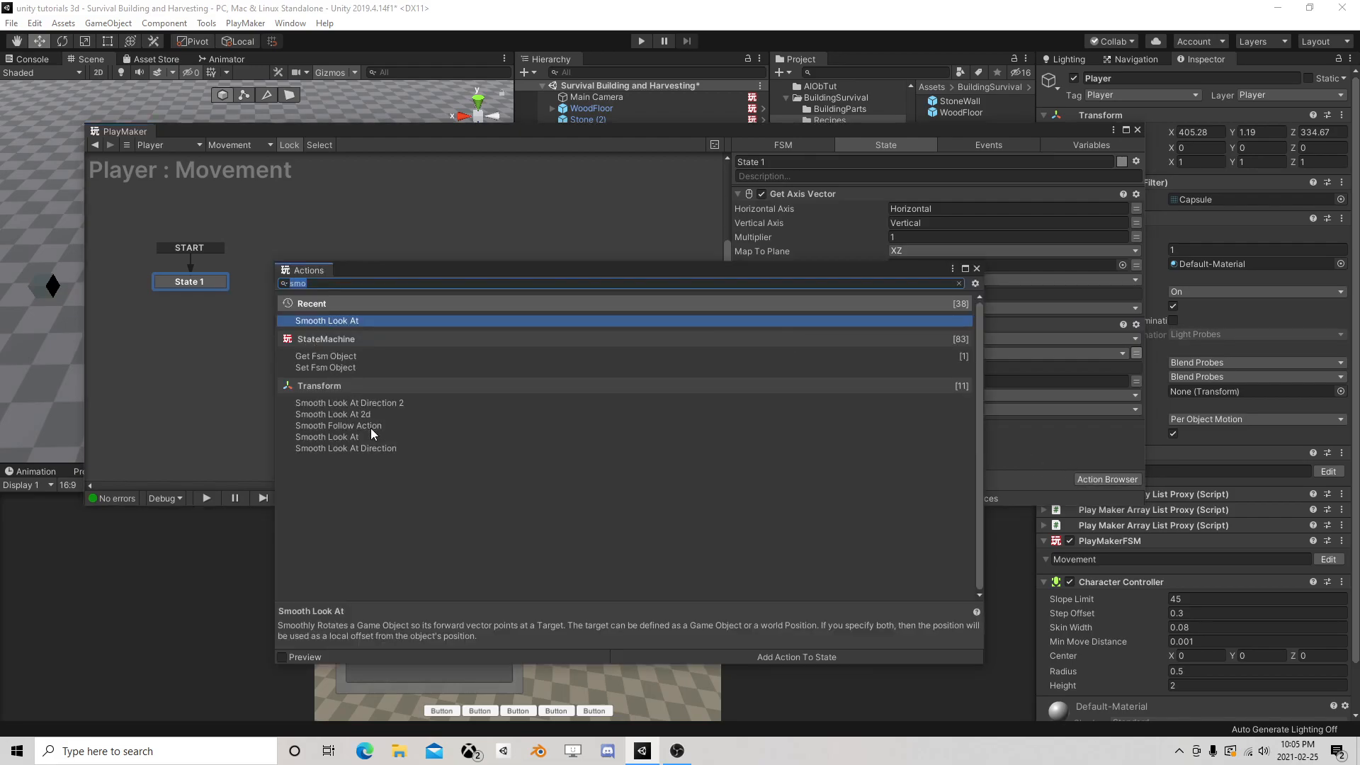
{"action": "double_click", "coordinate": [368, 448]}
{"action": "left_click", "coordinate": [977, 268]}
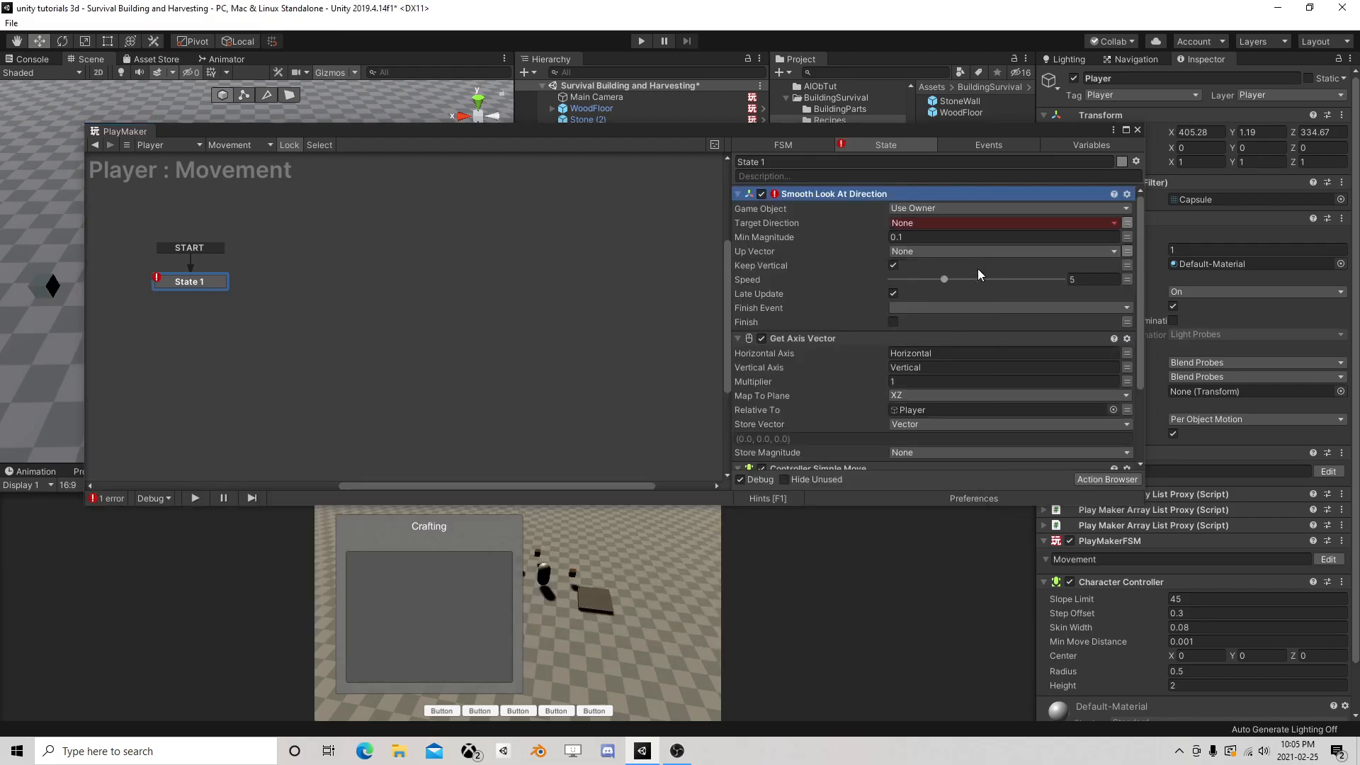
{"action": "left_click", "coordinate": [914, 222]}
{"action": "left_click", "coordinate": [945, 254]}
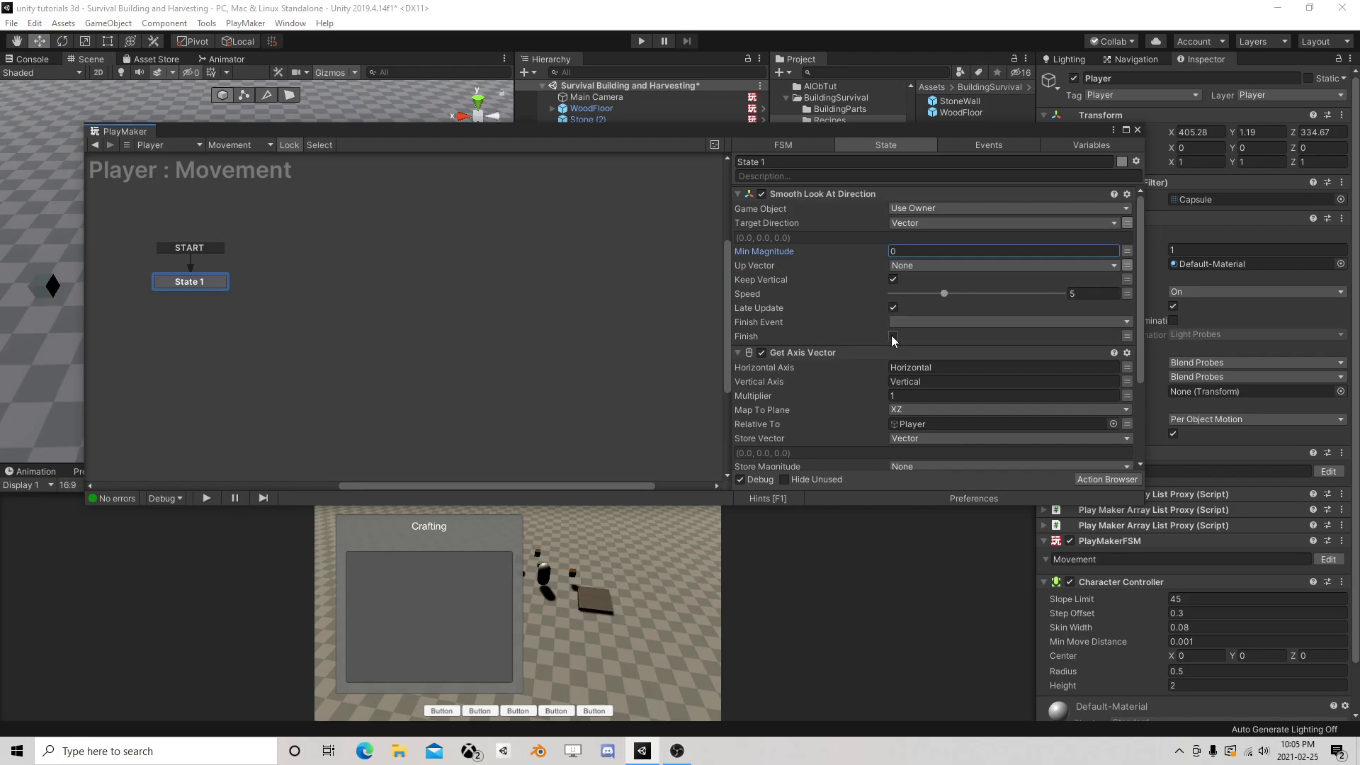
Move the Smooth Look At Direction action to the end of State 1's list, below Controller Simple Move
{"action": "left_click", "coordinate": [793, 194]}
{"action": "right_click", "coordinate": [794, 193]}
{"action": "left_click", "coordinate": [843, 356]}
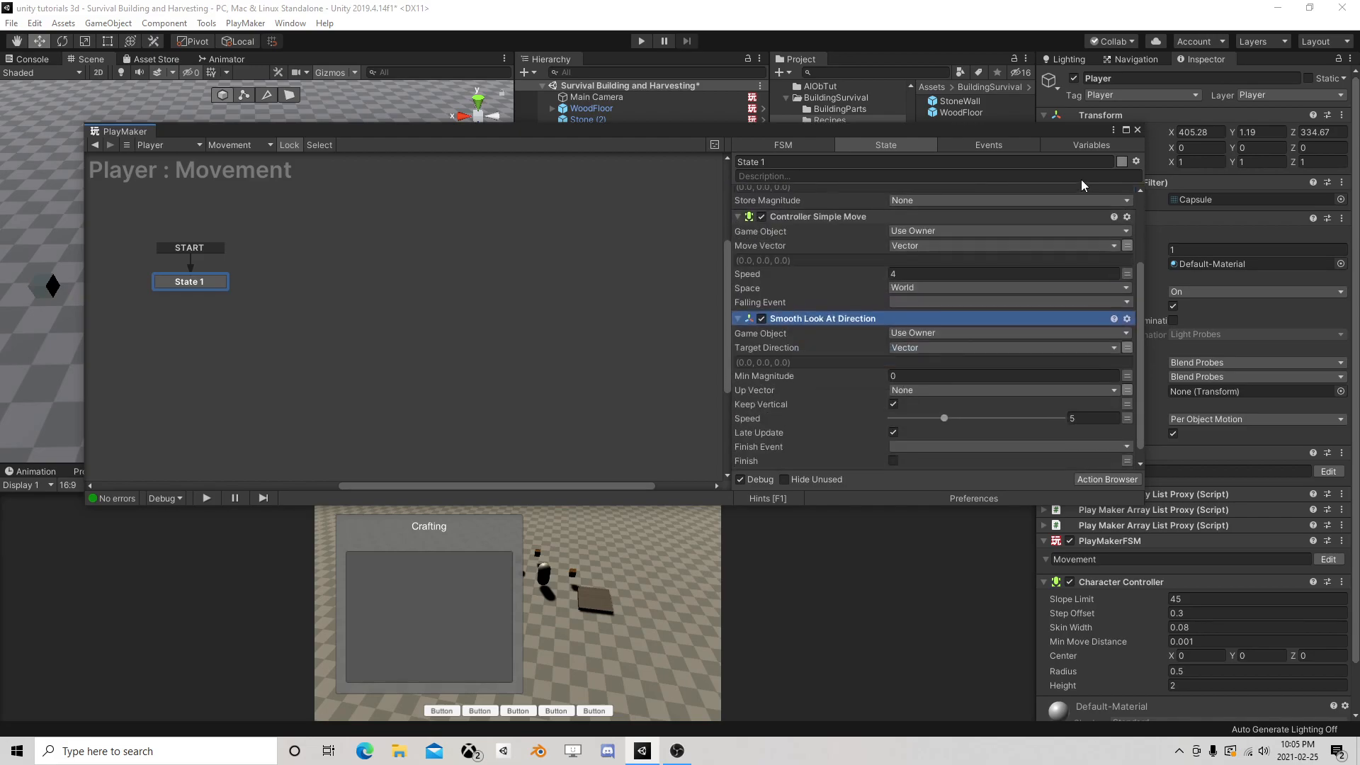
Play-test the game by moving the Player in all four directions and watching it turn toward its direction
{"action": "left_click", "coordinate": [1138, 130]}
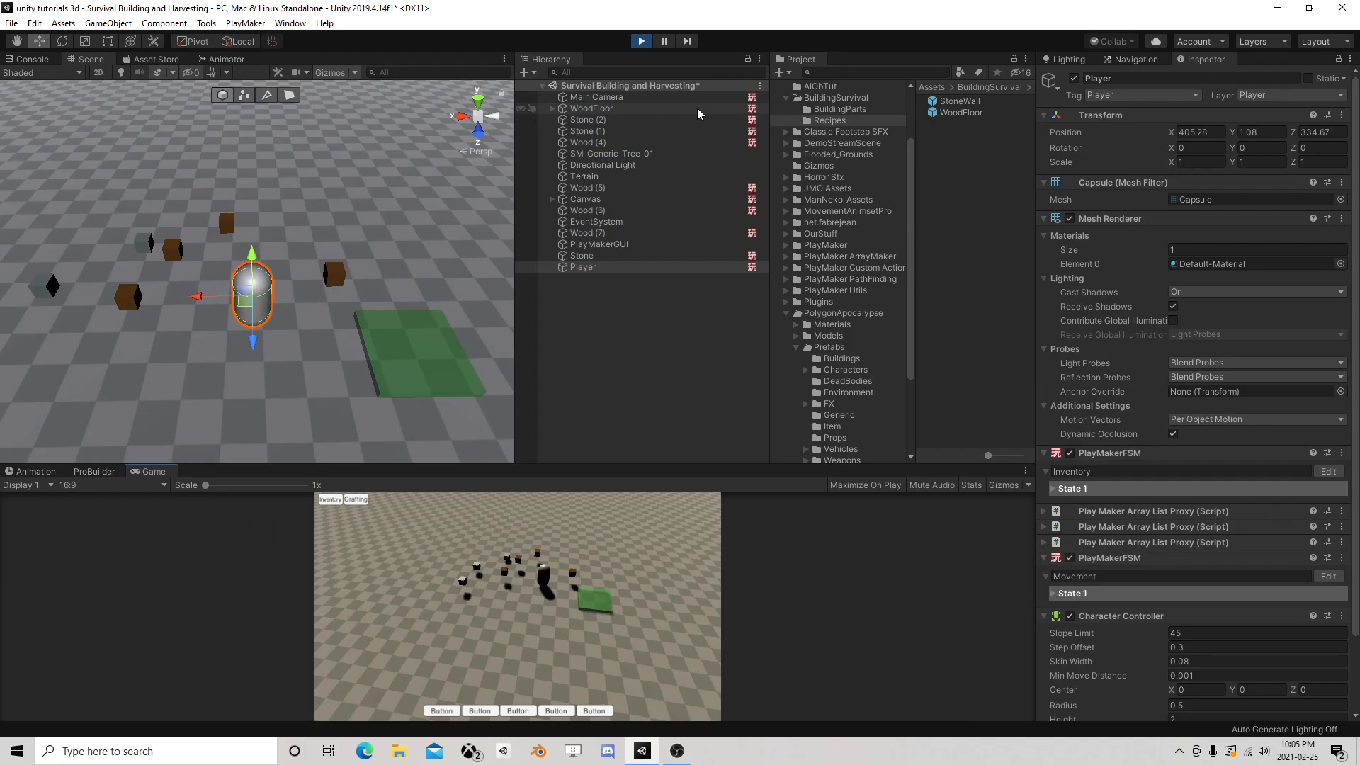
{"action": "key", "text": "a"}
{"action": "key", "text": "w"}
{"action": "key", "text": "d"}
{"action": "key", "text": "s"}
{"action": "key", "text": "a"}
{"action": "key", "text": "w"}
{"action": "key", "text": "d"}
{"action": "key", "text": "s"}
{"action": "key", "text": "a"}
{"action": "key", "text": "s"}
{"action": "key", "text": "d"}
{"action": "key", "text": "w"}
{"action": "key", "text": "s"}
{"action": "key", "text": "w"}
{"action": "key", "text": "a"}
Try another Space option for Controller Simple Move during play mode, move the Player, and set Space back to World
{"action": "left_click", "coordinate": [1328, 576]}
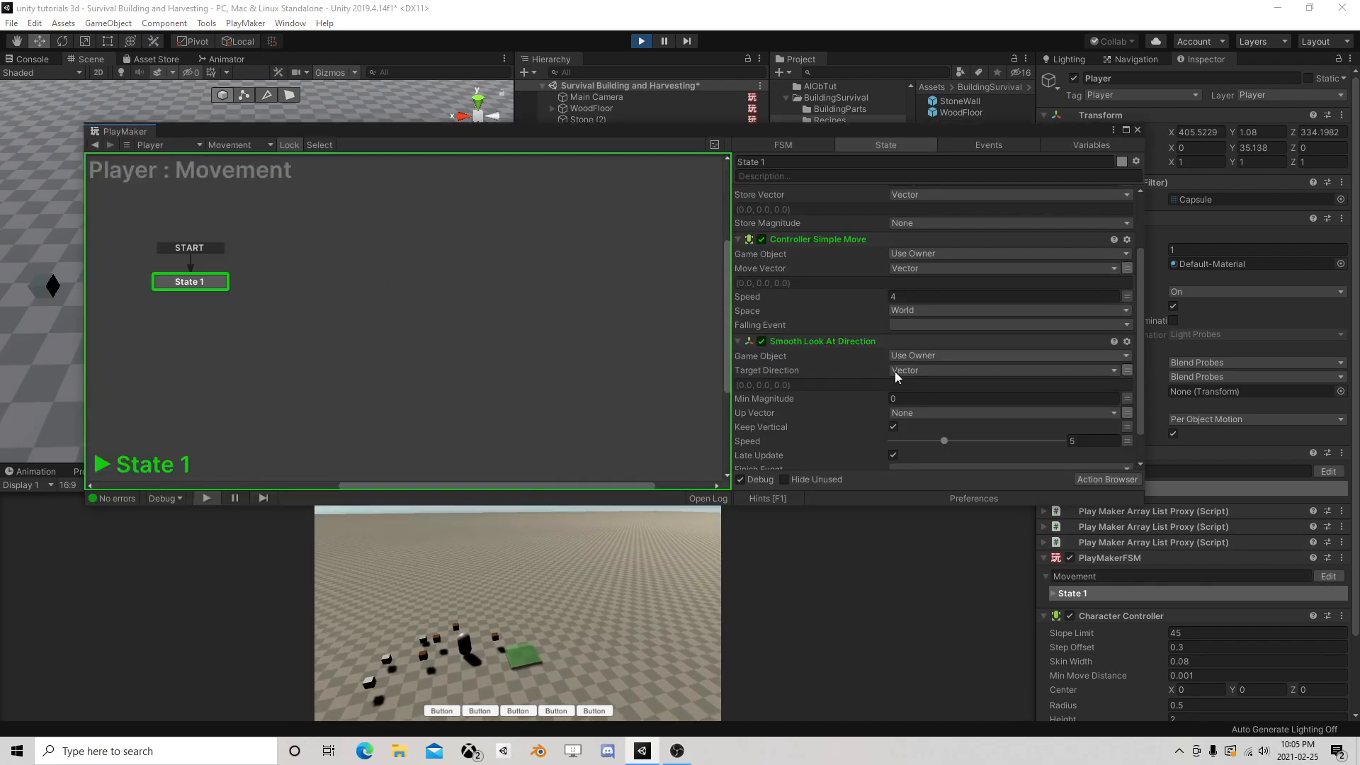
{"action": "scroll", "coordinate": [894, 367], "scroll_direction": "down", "scroll_amount": 3}
{"action": "scroll", "coordinate": [934, 369], "scroll_direction": "up", "scroll_amount": 3}
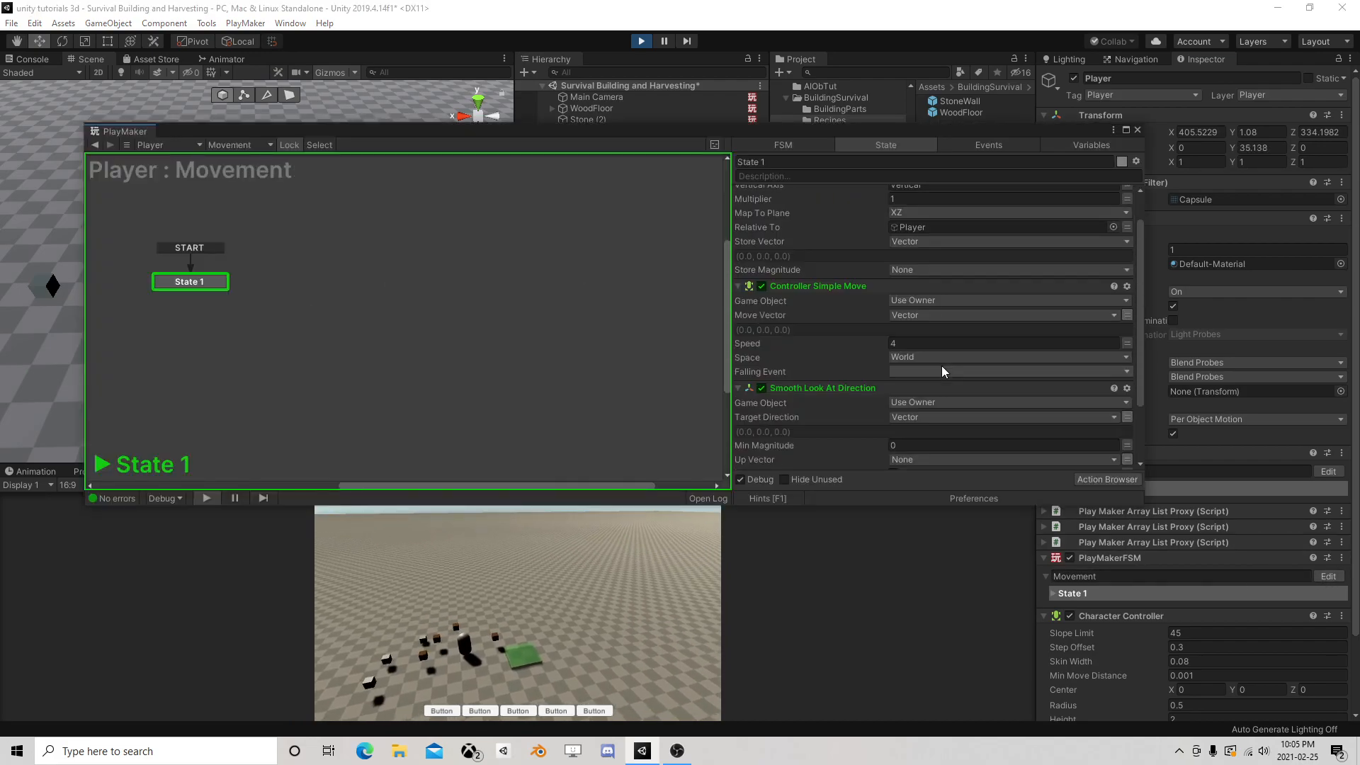
{"action": "left_click", "coordinate": [920, 394]}
{"action": "left_click", "coordinate": [934, 415]}
{"action": "left_click", "coordinate": [564, 601]}
{"action": "key", "text": "d"}
{"action": "left_click", "coordinate": [907, 398]}
{"action": "left_click", "coordinate": [938, 412]}
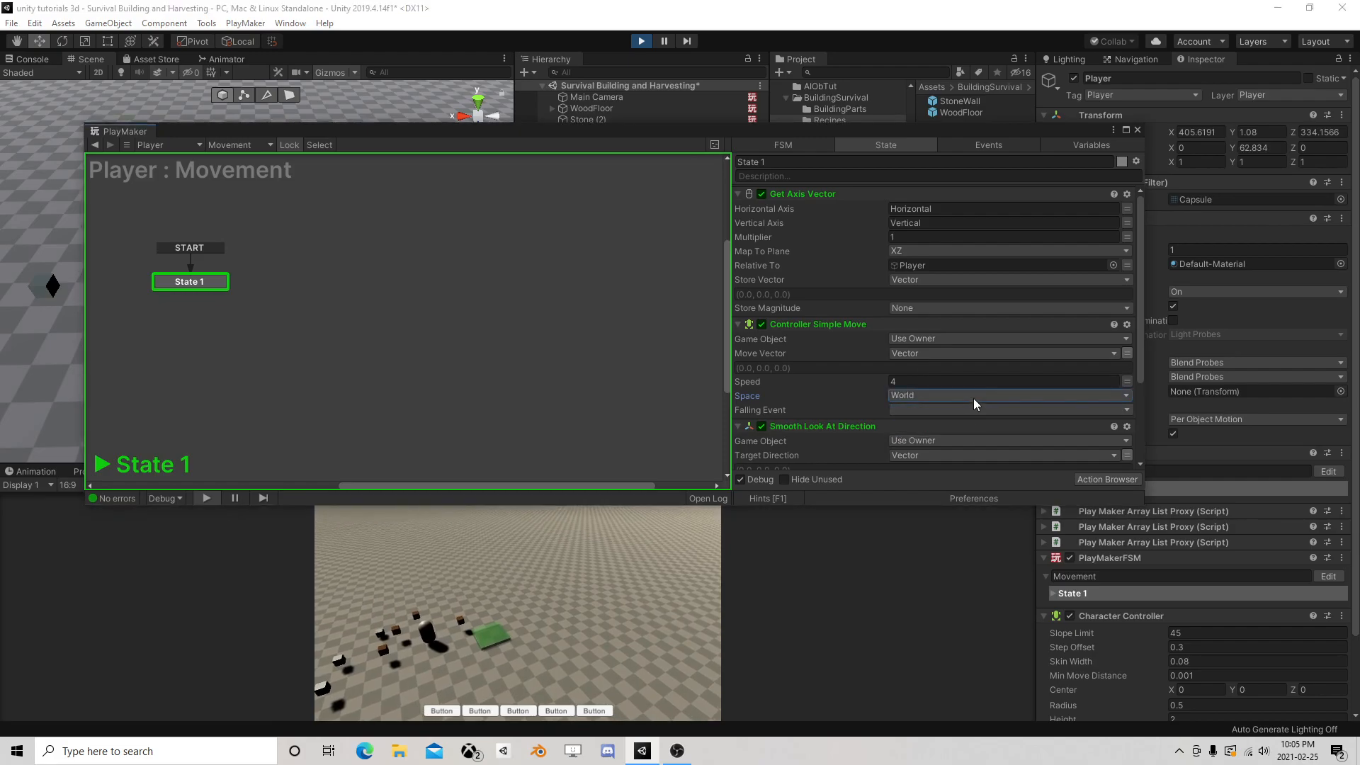
Try Main Camera as Get Axis Vector's Relative To object in the Movement FSM while play mode is running
{"action": "scroll", "coordinate": [971, 398], "scroll_direction": "down", "scroll_amount": 3}
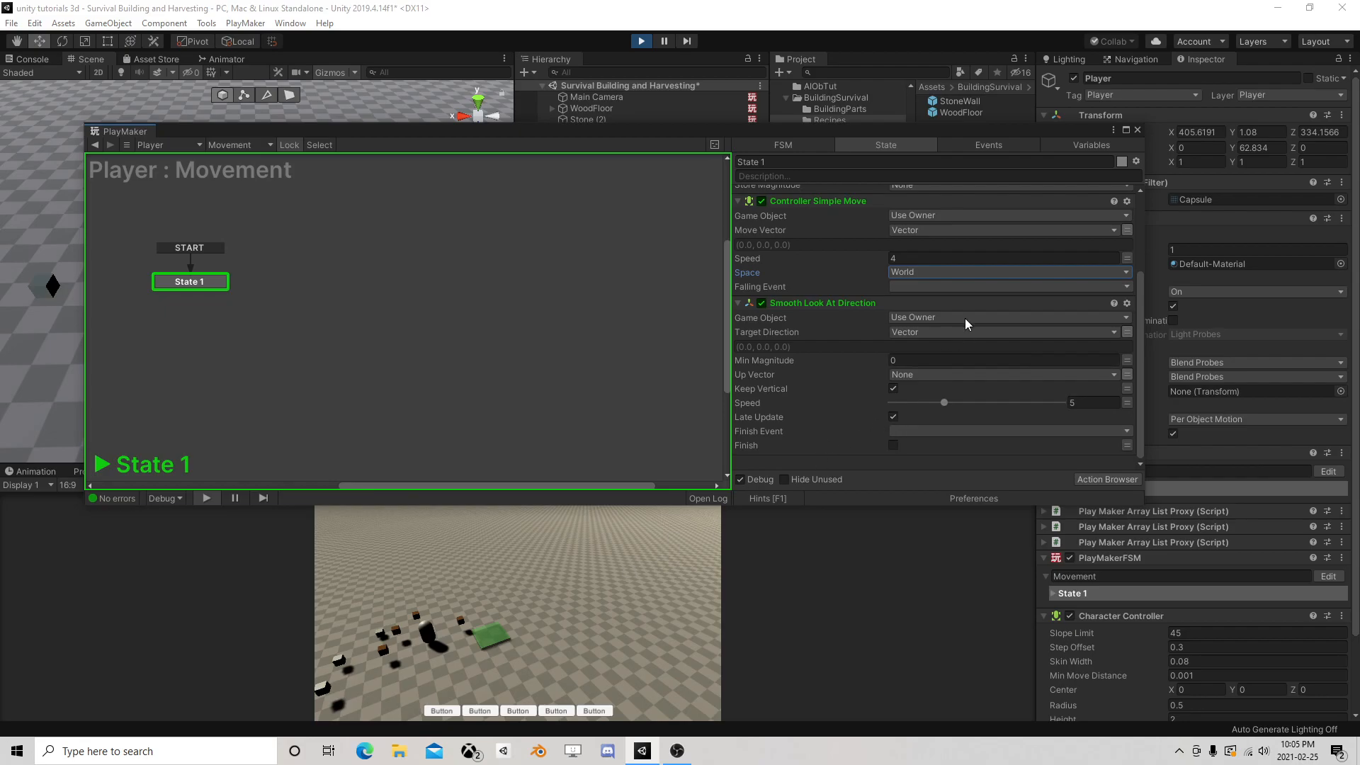
{"action": "left_click", "coordinate": [1137, 131]}
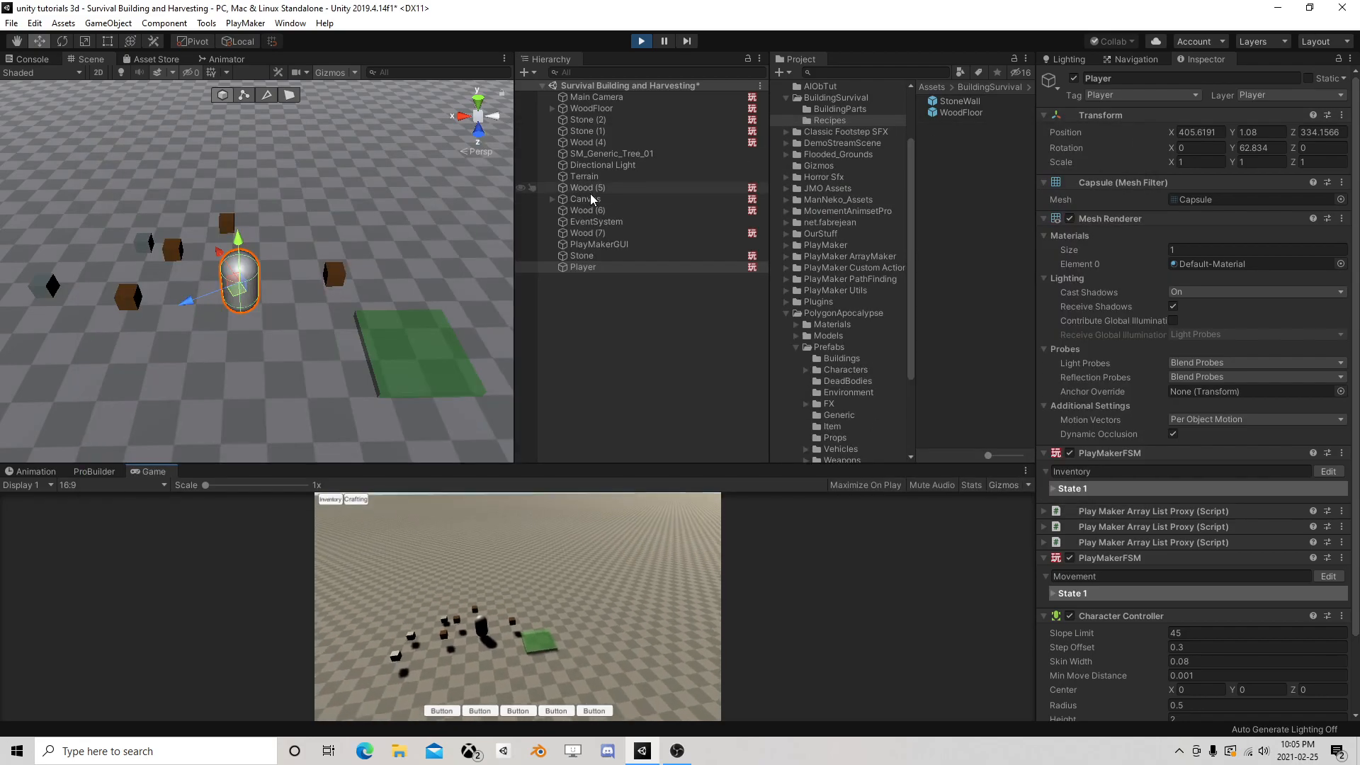
{"action": "left_click", "coordinate": [1332, 576]}
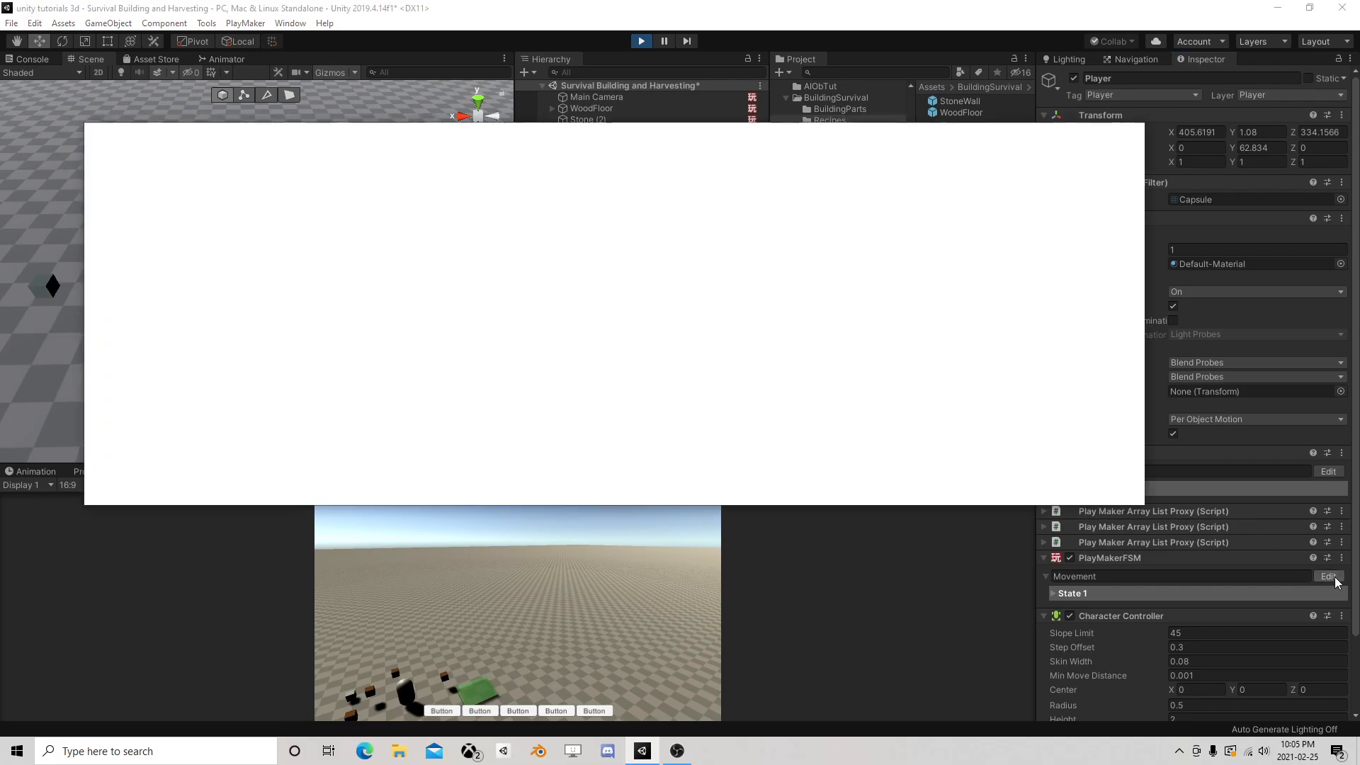
{"action": "left_click_drag", "start_coordinate": [796, 135], "coordinate": [738, 439]}
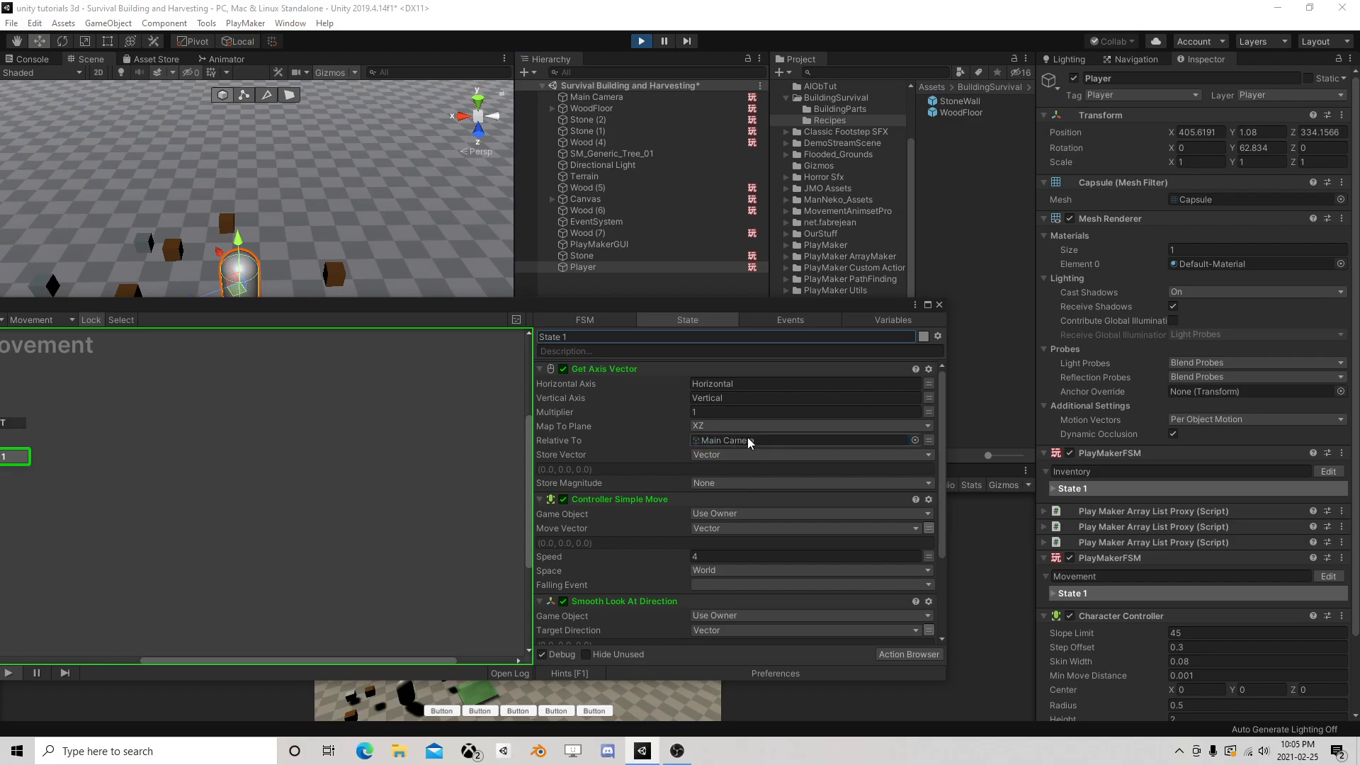
{"action": "left_click", "coordinate": [940, 304]}
Play-test the Player's camera-relative movement forward and sideways, and stop play mode
{"action": "left_click", "coordinate": [537, 585]}
{"action": "key", "text": "w"}
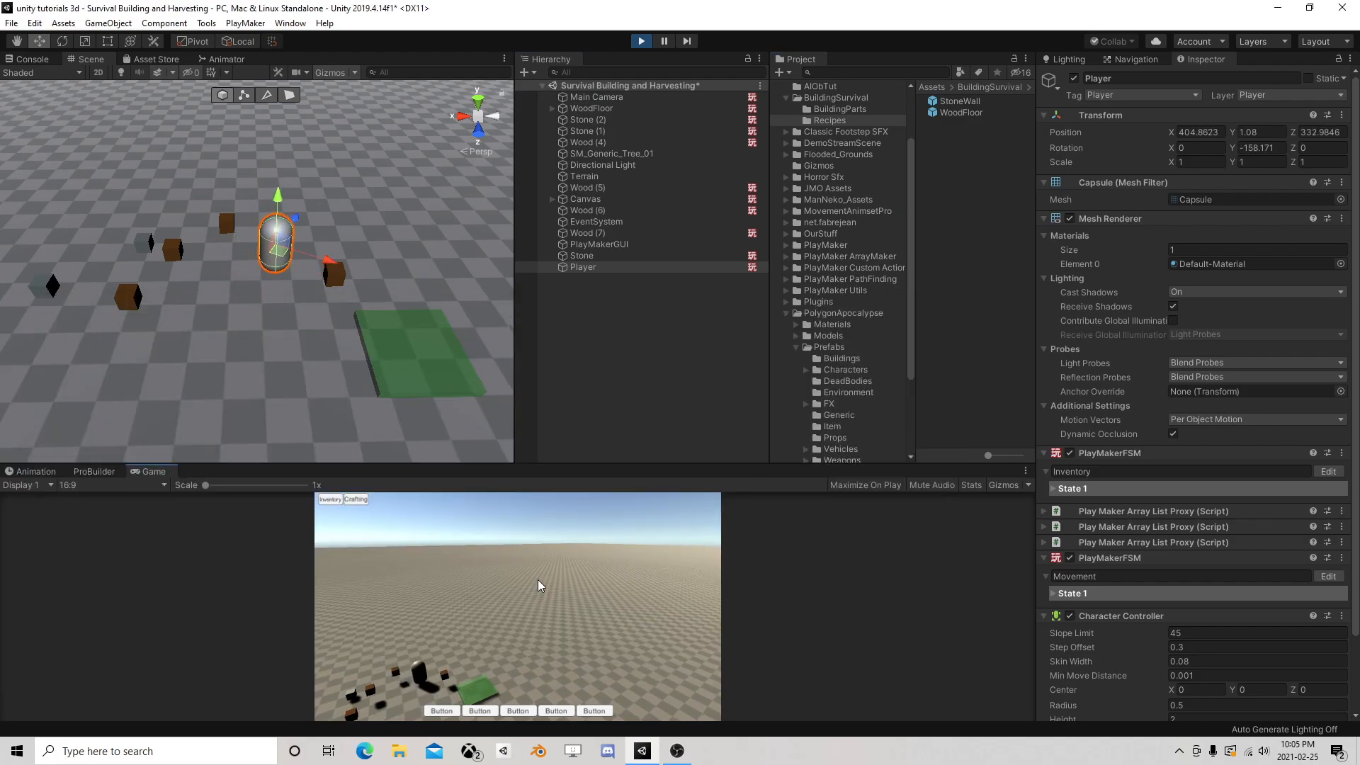
{"action": "key", "text": "a"}
{"action": "key", "text": "d"}
{"action": "key", "text": "a"}
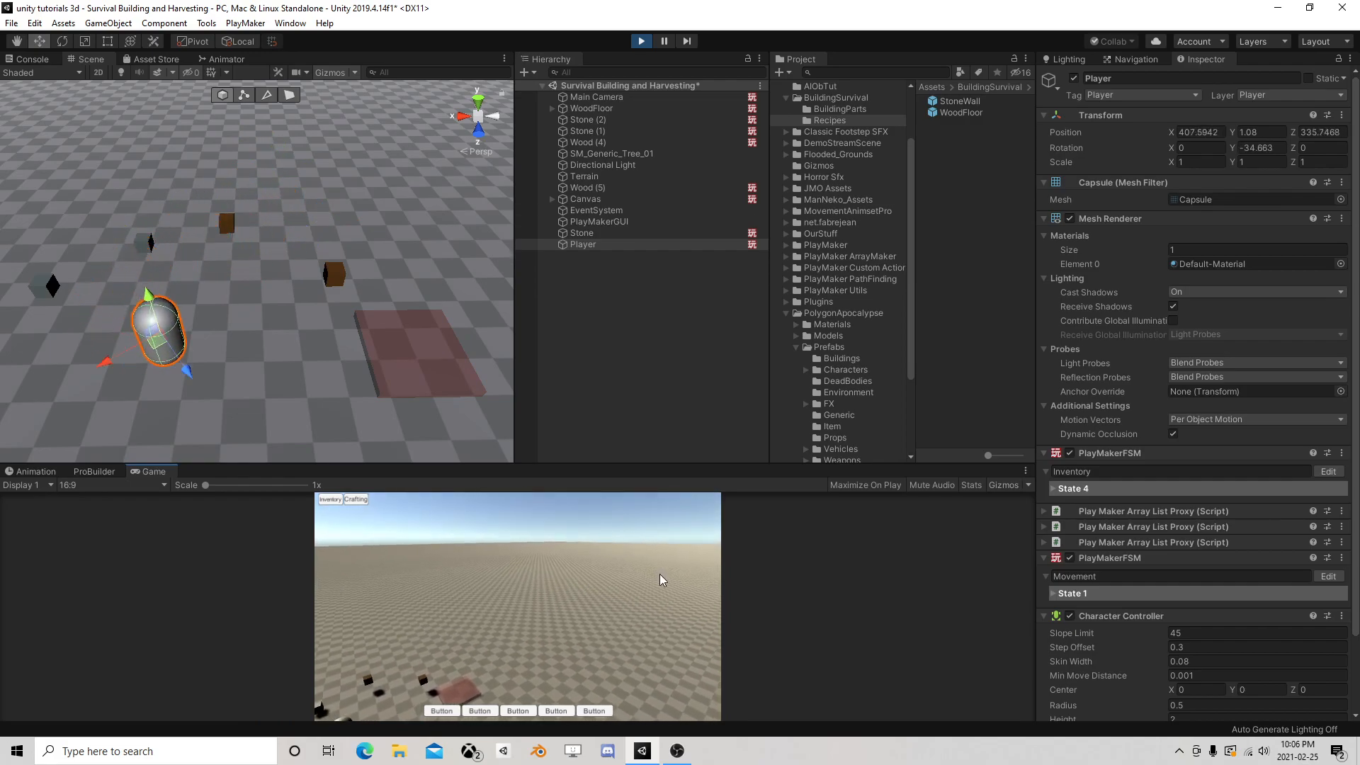
{"action": "key", "text": "a"}
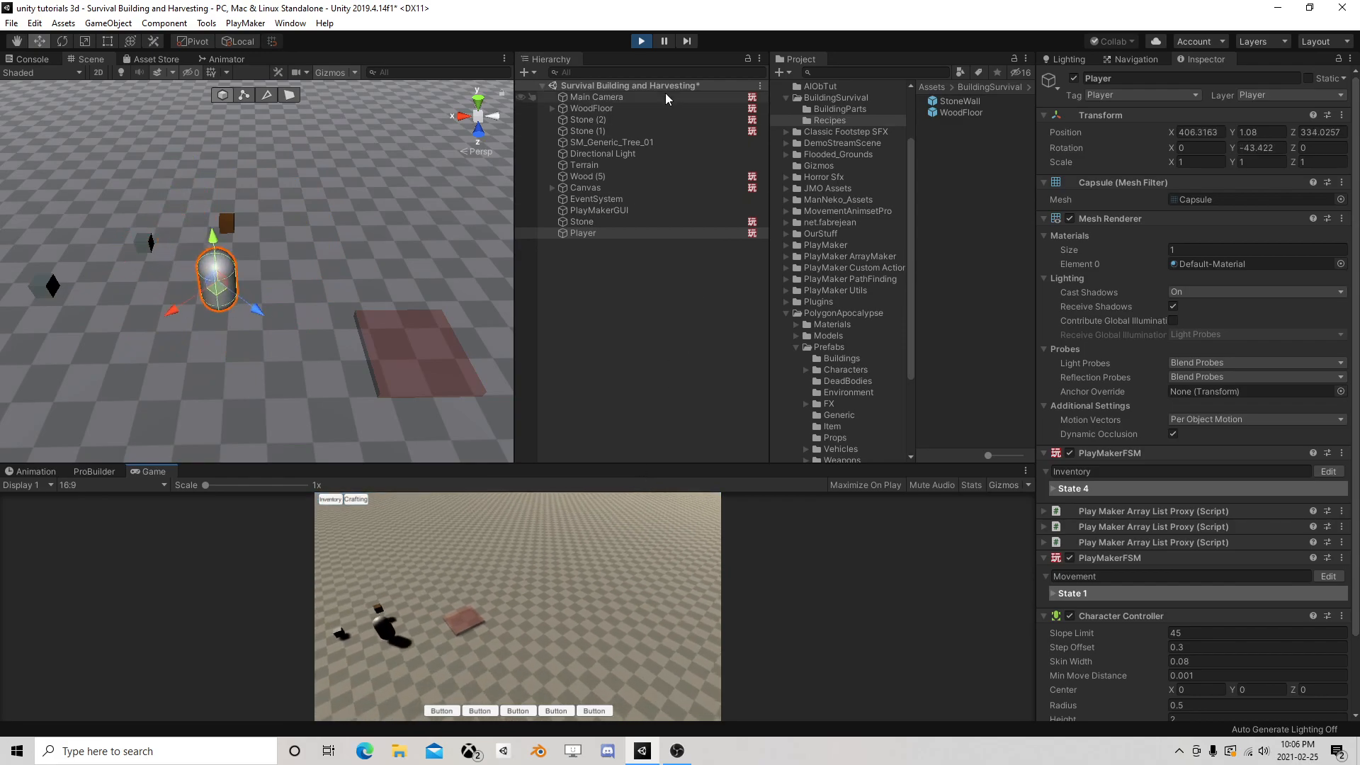
{"action": "left_click", "coordinate": [645, 44]}
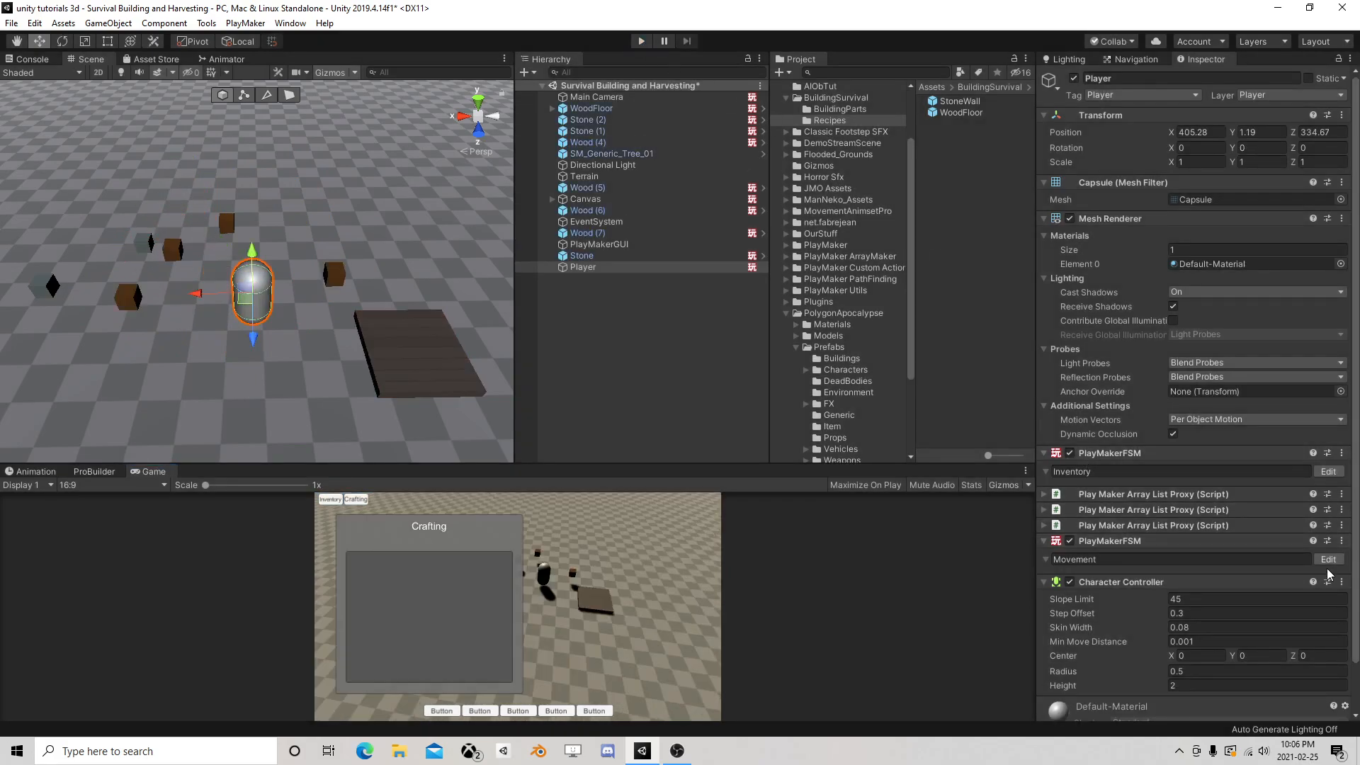
Set Get Axis Vector's Relative To to Main Camera in the Player's Movement FSM outside play mode
{"action": "left_click", "coordinate": [1329, 562]}
{"action": "left_click_drag", "start_coordinate": [843, 313], "coordinate": [734, 248]}
{"action": "left_click_drag", "start_coordinate": [590, 95], "coordinate": [742, 380]}
{"action": "scroll", "coordinate": [786, 483], "scroll_direction": "down", "scroll_amount": 5}
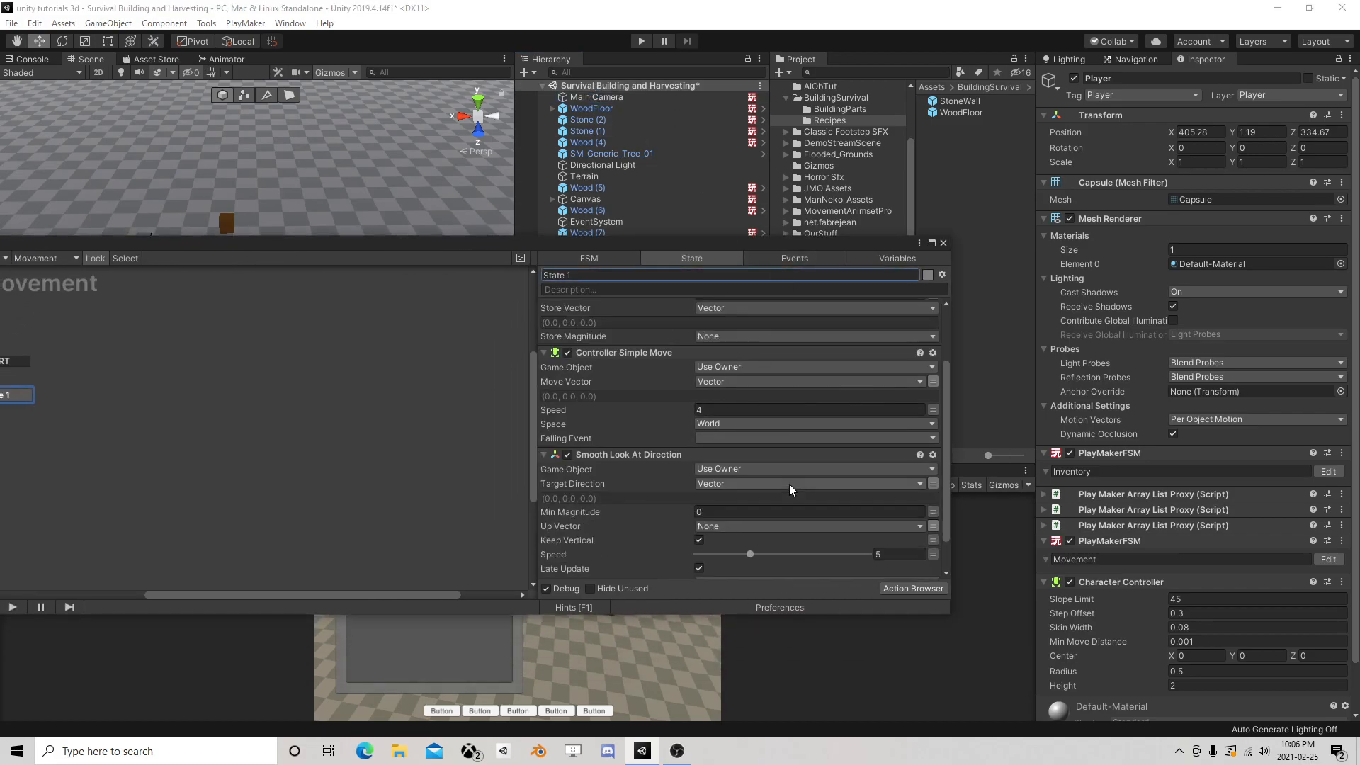
{"action": "scroll", "coordinate": [794, 485], "scroll_direction": "up", "scroll_amount": 5}
{"action": "left_click", "coordinate": [943, 243]}
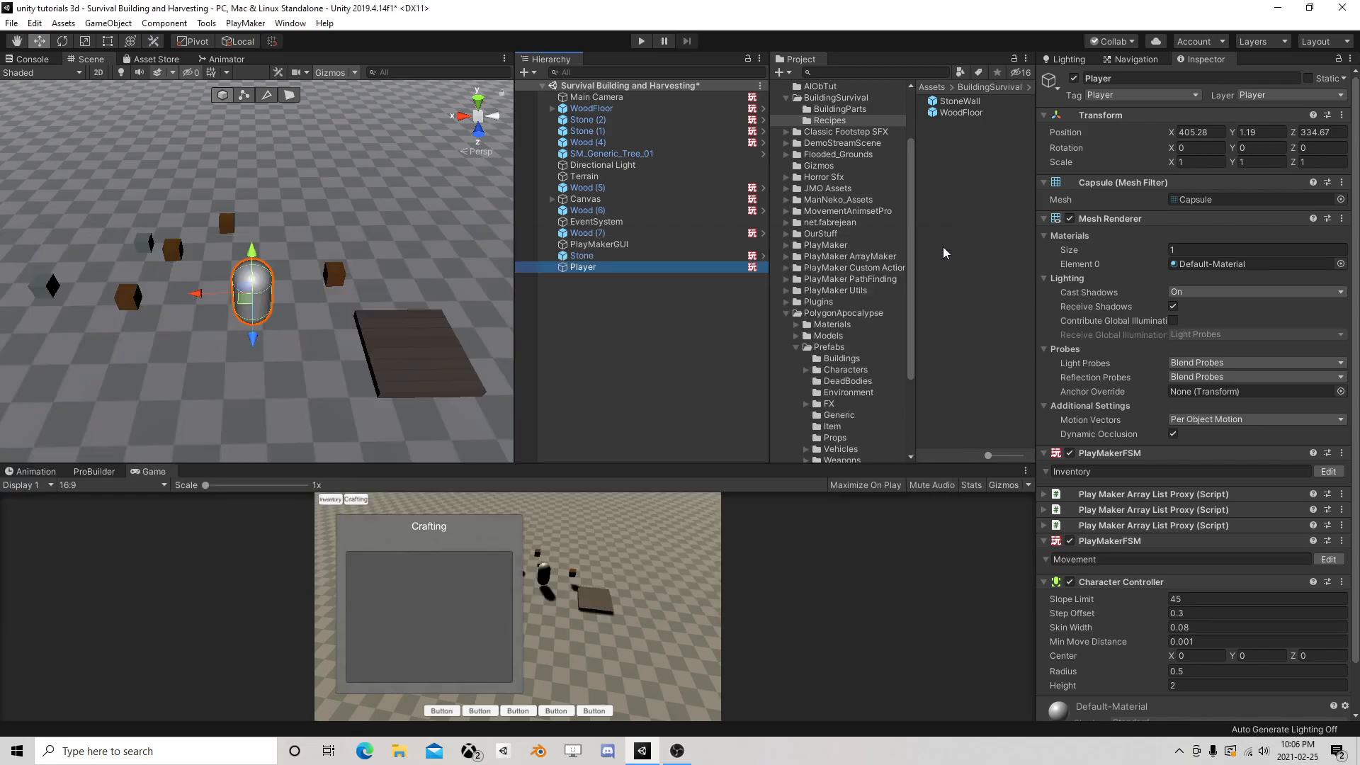
Add a PlayMakerFSM component to Main Camera and open it for editing
{"action": "left_click", "coordinate": [619, 96]}
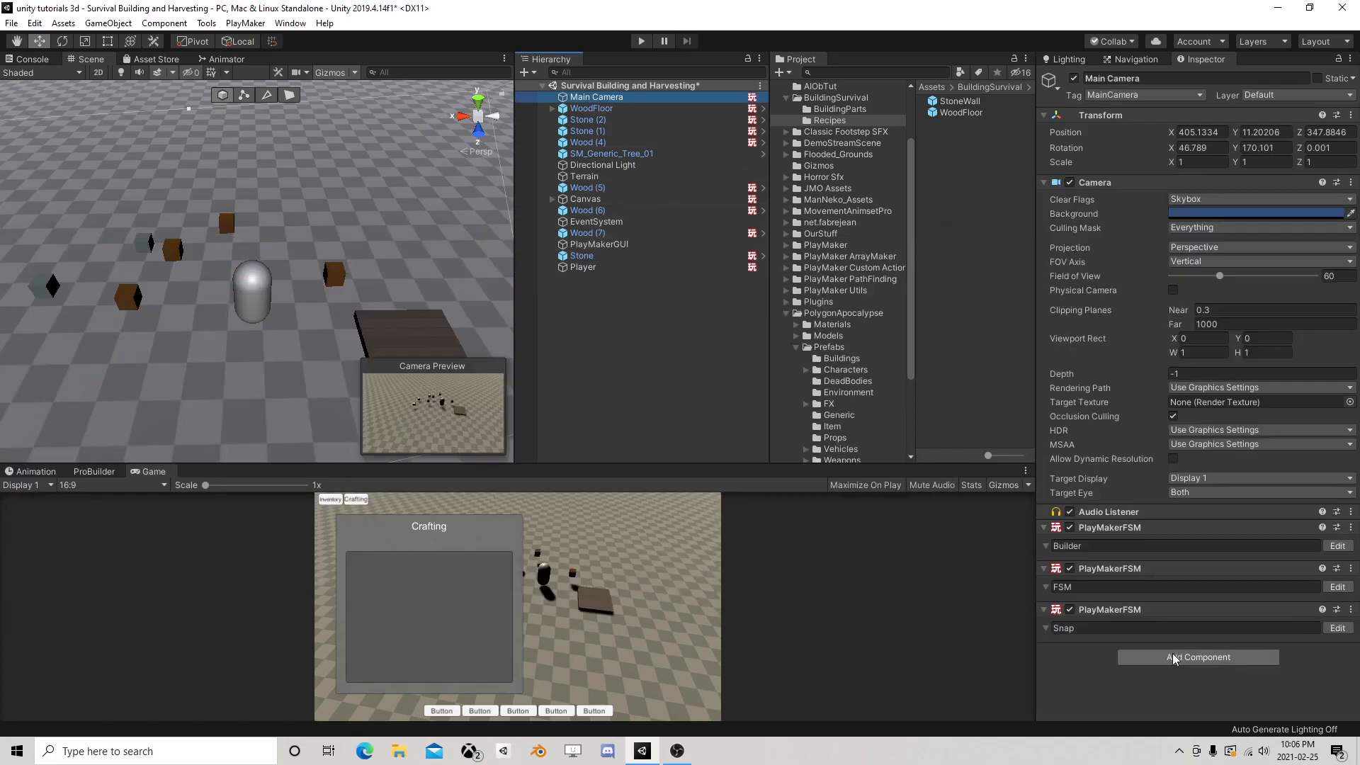
{"action": "left_click", "coordinate": [1172, 652]}
{"action": "type", "text": "fsm"}
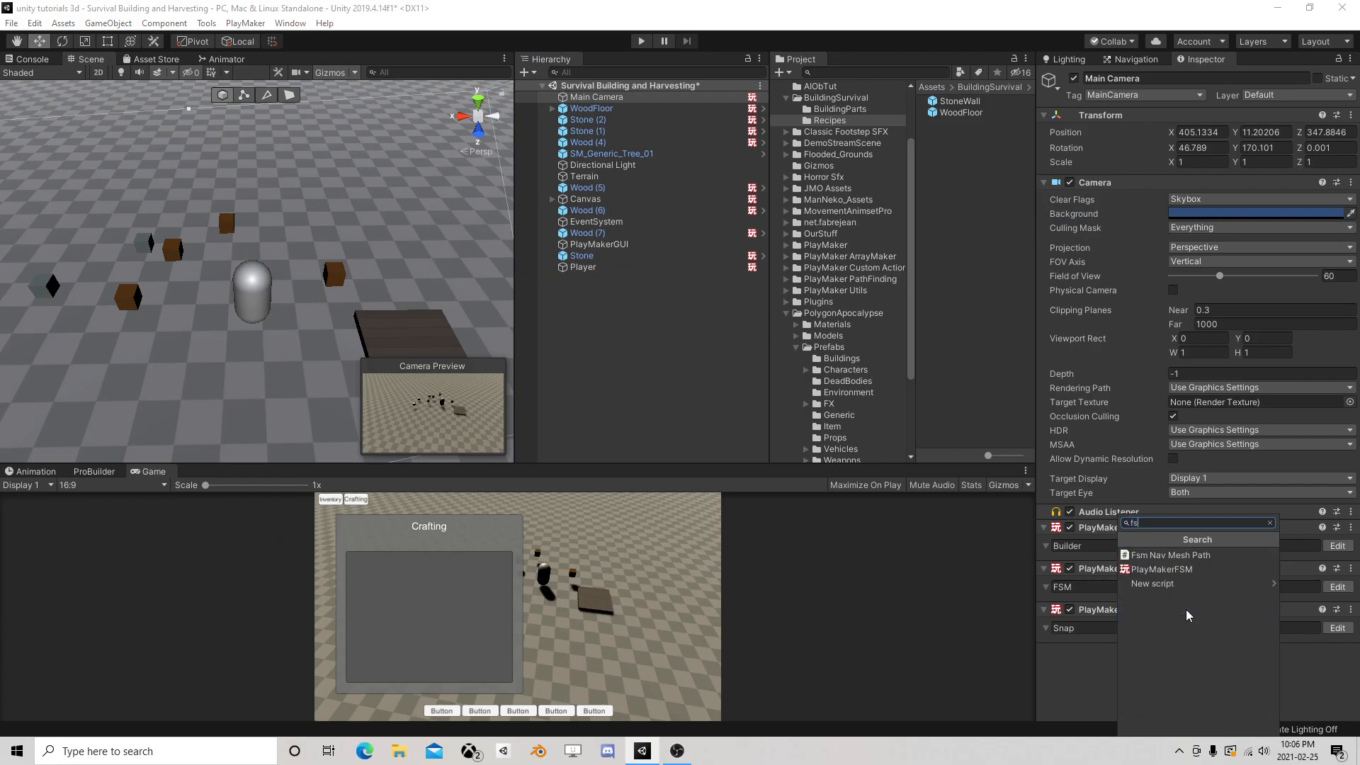
{"action": "left_click", "coordinate": [1176, 565]}
{"action": "left_click", "coordinate": [1337, 669]}
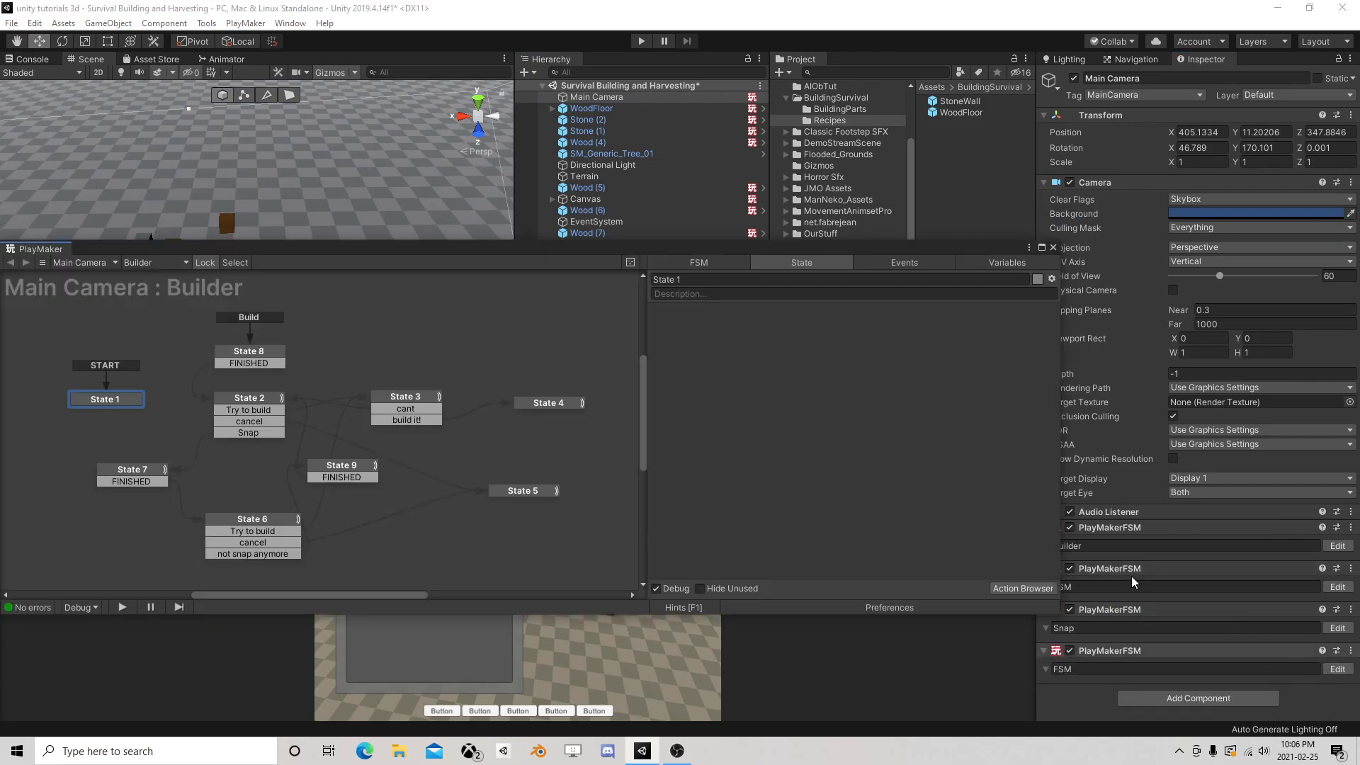
Search the available actions for "foll" from Main Camera's new FSM, and close the FSM editor
{"action": "left_click", "coordinate": [1033, 588]}
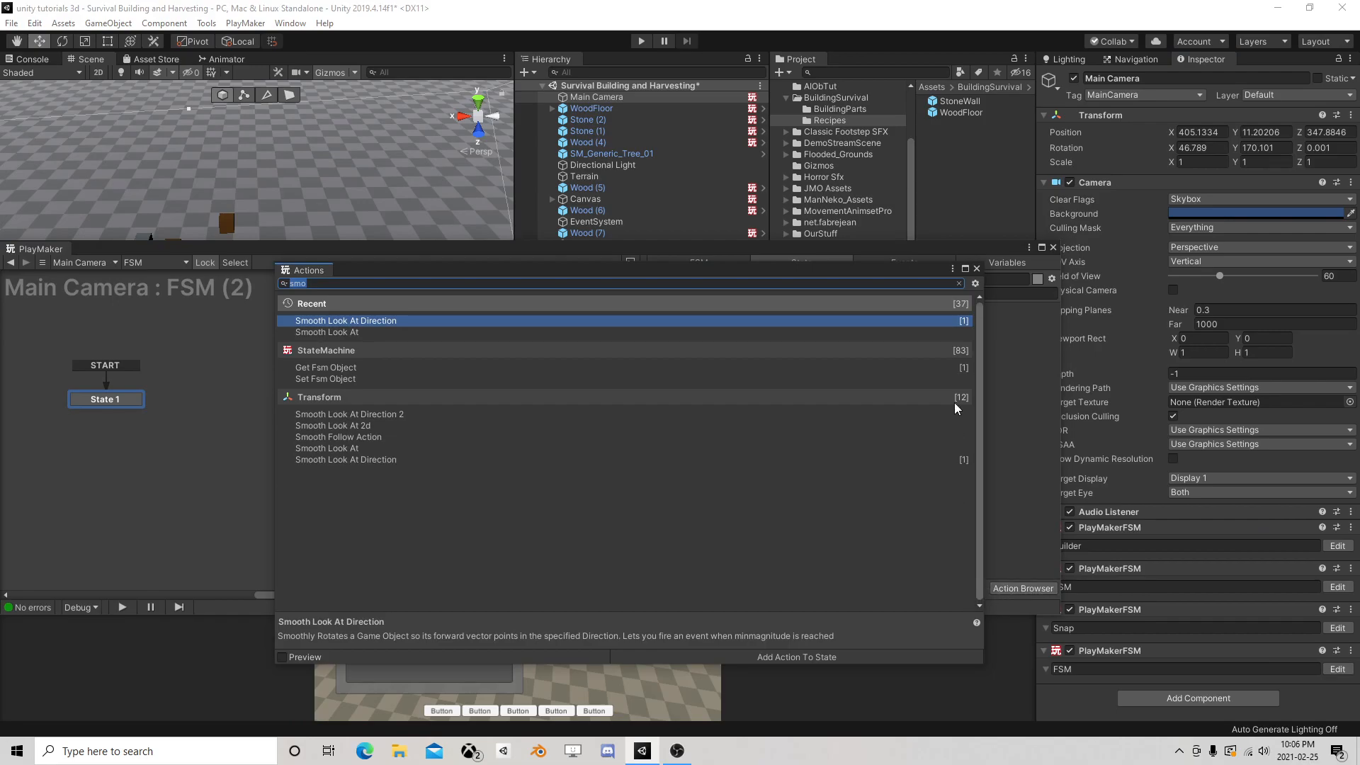
{"action": "left_click", "coordinate": [976, 270]}
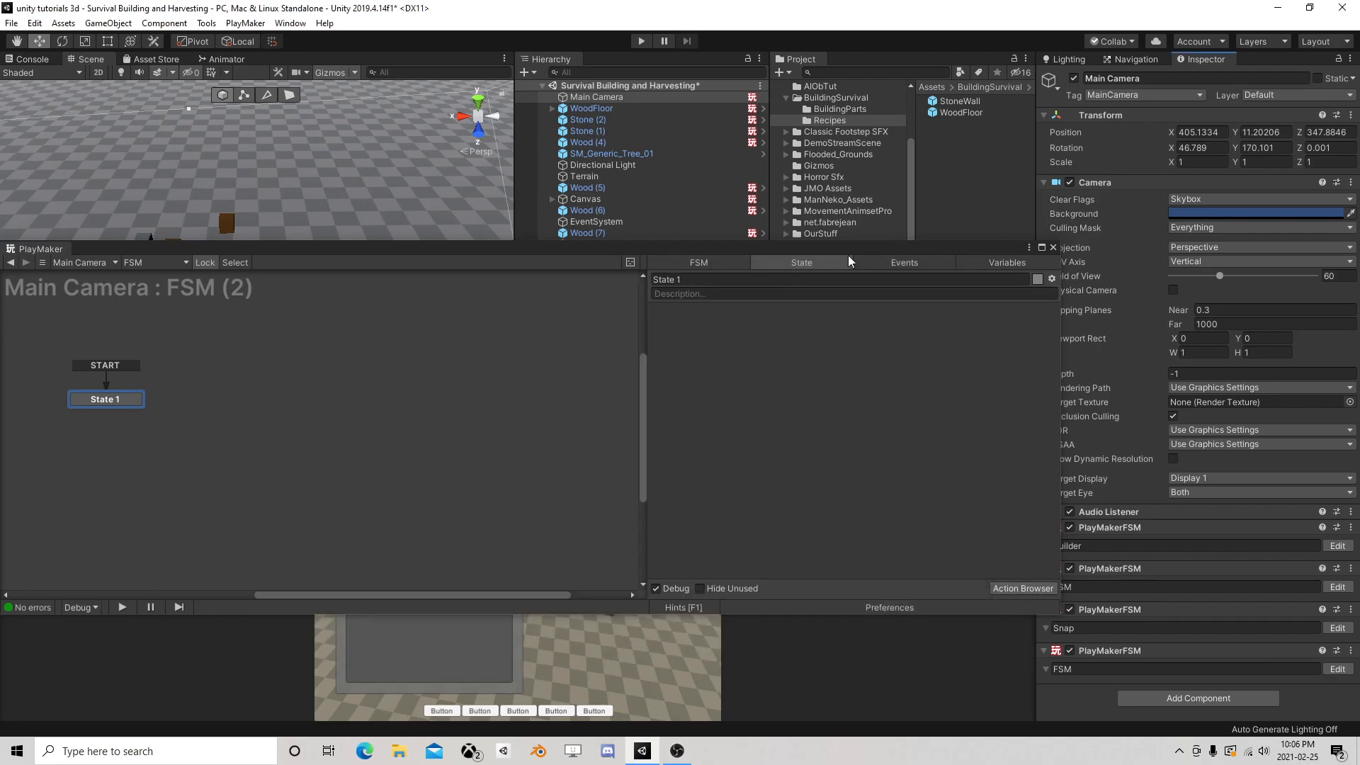
{"action": "left_click", "coordinate": [1009, 588]}
{"action": "type", "text": "foll"}
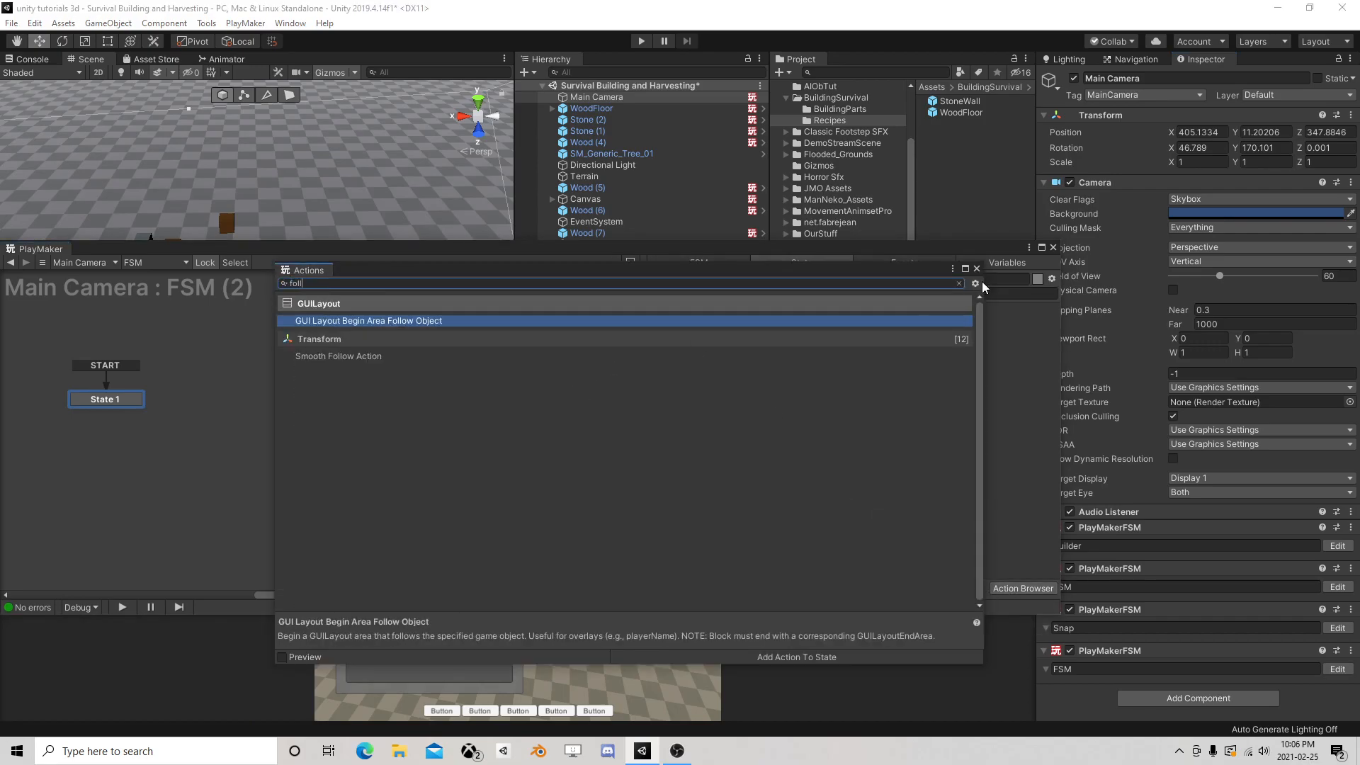
{"action": "left_click", "coordinate": [976, 269]}
{"action": "left_click", "coordinate": [1052, 247]}
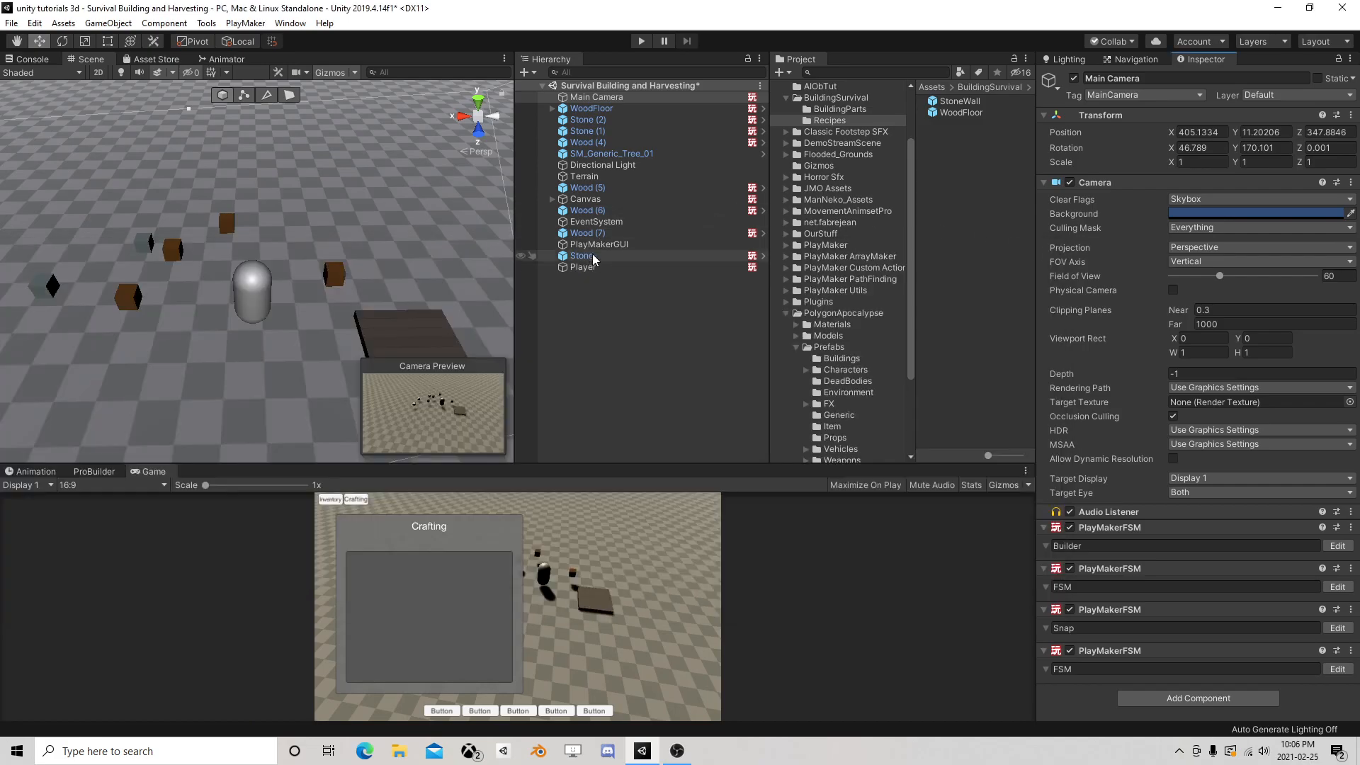
Create an empty GameObject at Main Camera's location and make it the parent of Main Camera
{"action": "right_click", "coordinate": [589, 99]}
{"action": "left_click", "coordinate": [610, 225]}
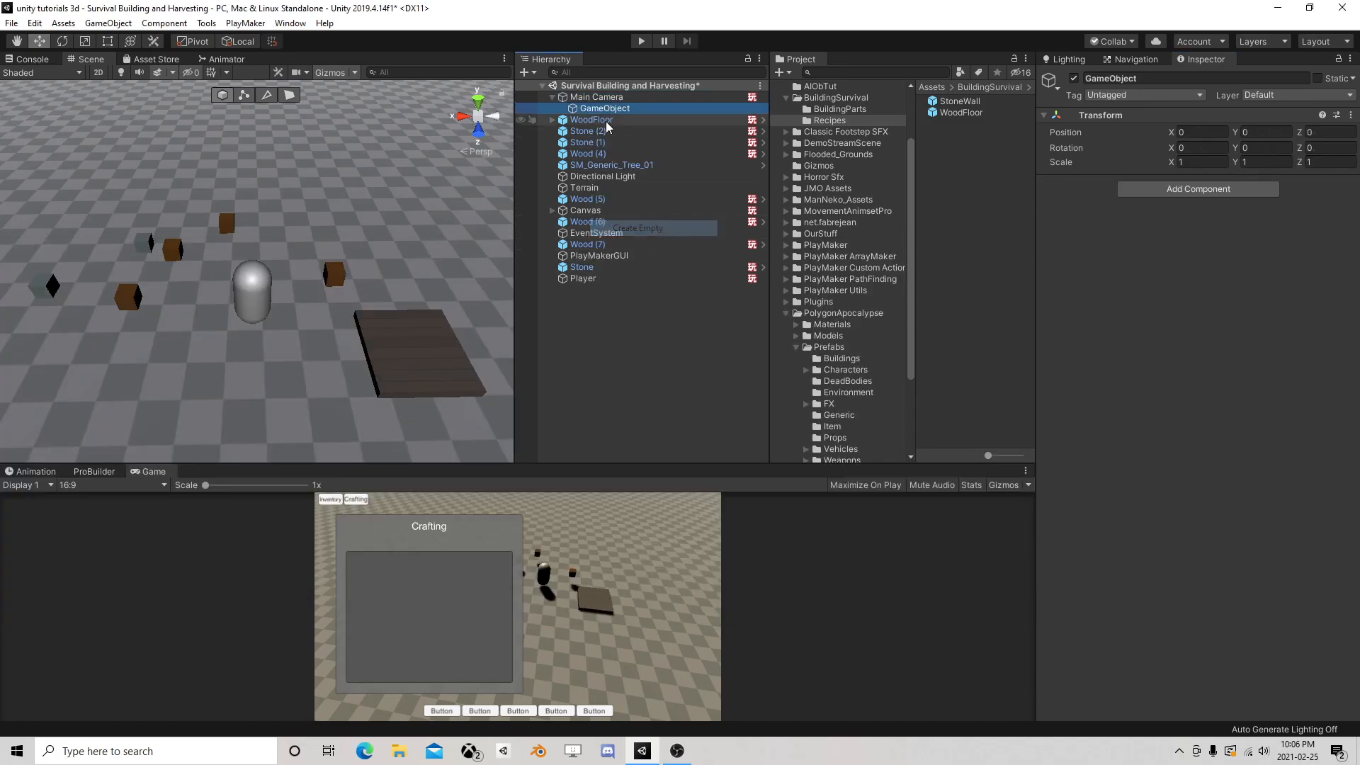
{"action": "mouse_move", "coordinate": [601, 108]}
{"action": "left_mouse_down"}
{"action": "mouse_move", "coordinate": [601, 88]}
{"action": "mouse_move", "coordinate": [605, 99]}
{"action": "left_mouse_up"}
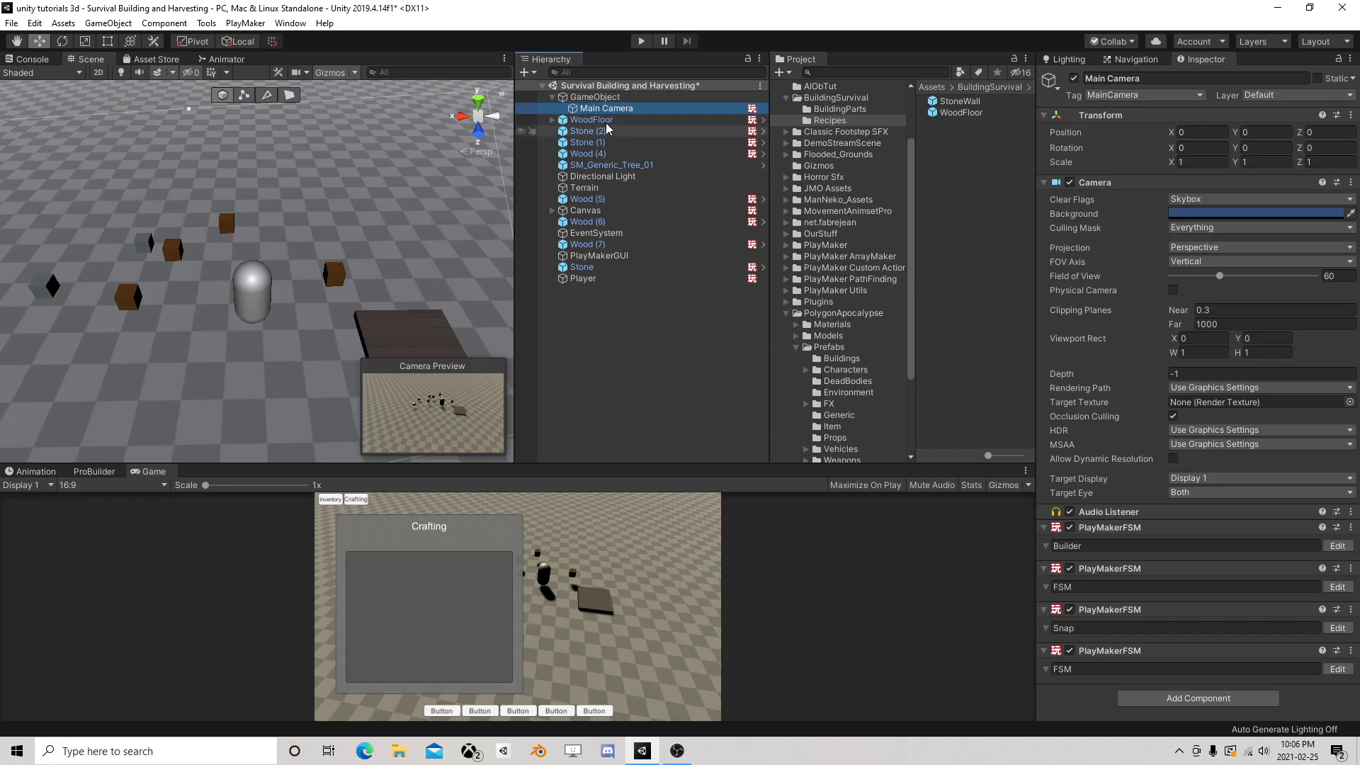
{"action": "left_click", "coordinate": [593, 96]}
{"action": "left_click", "coordinate": [606, 108]}
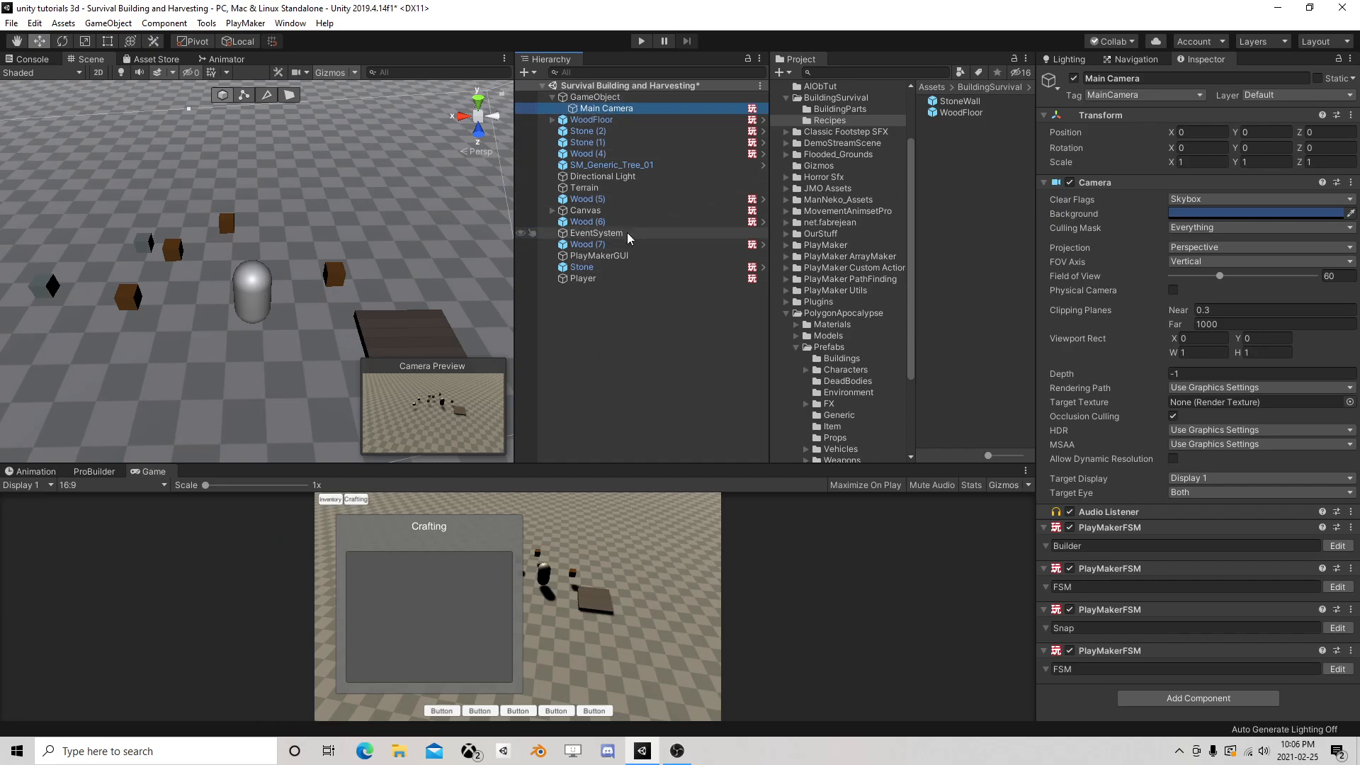
Add a PlayMakerFSM component to the GameObject that parents Main Camera, and open it for editing
{"action": "left_click", "coordinate": [609, 98]}
{"action": "left_click", "coordinate": [1178, 190]}
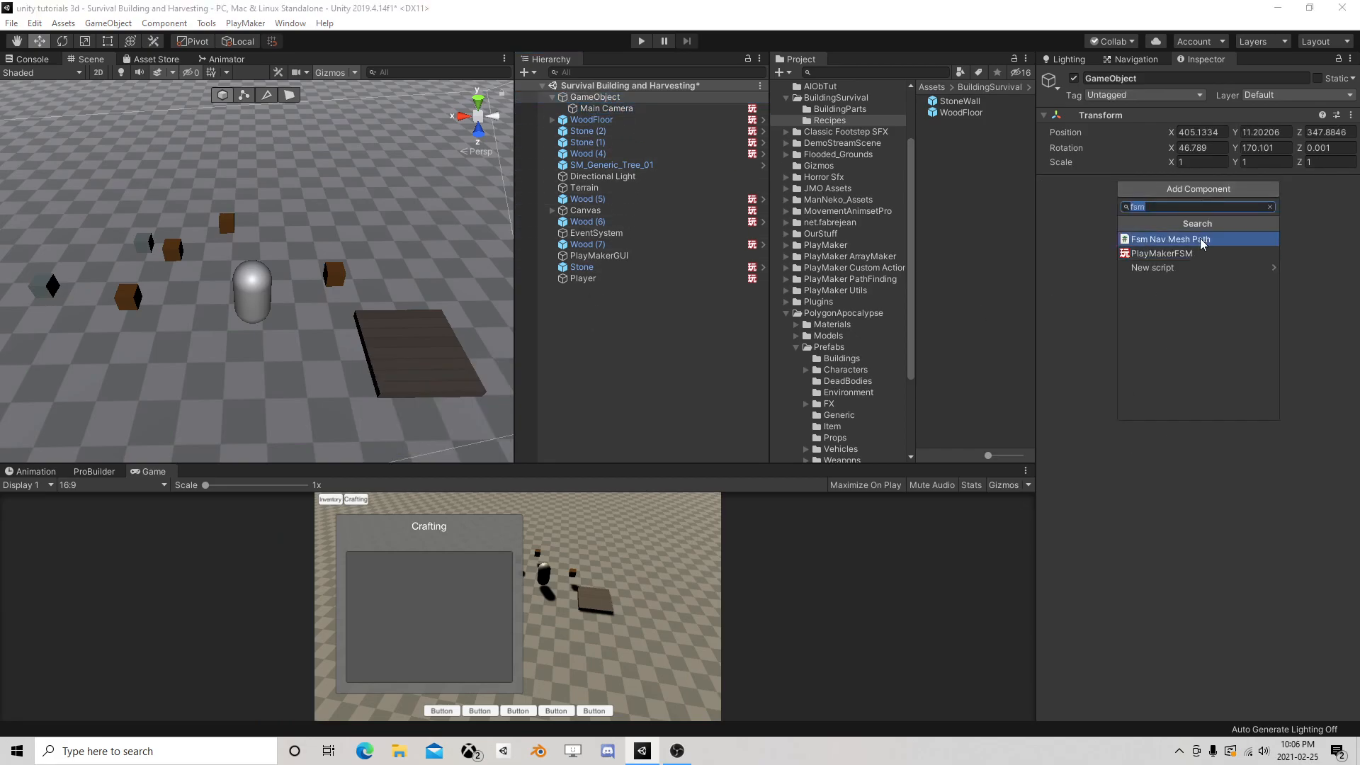
{"action": "left_click", "coordinate": [1183, 255]}
{"action": "left_click", "coordinate": [1334, 201]}
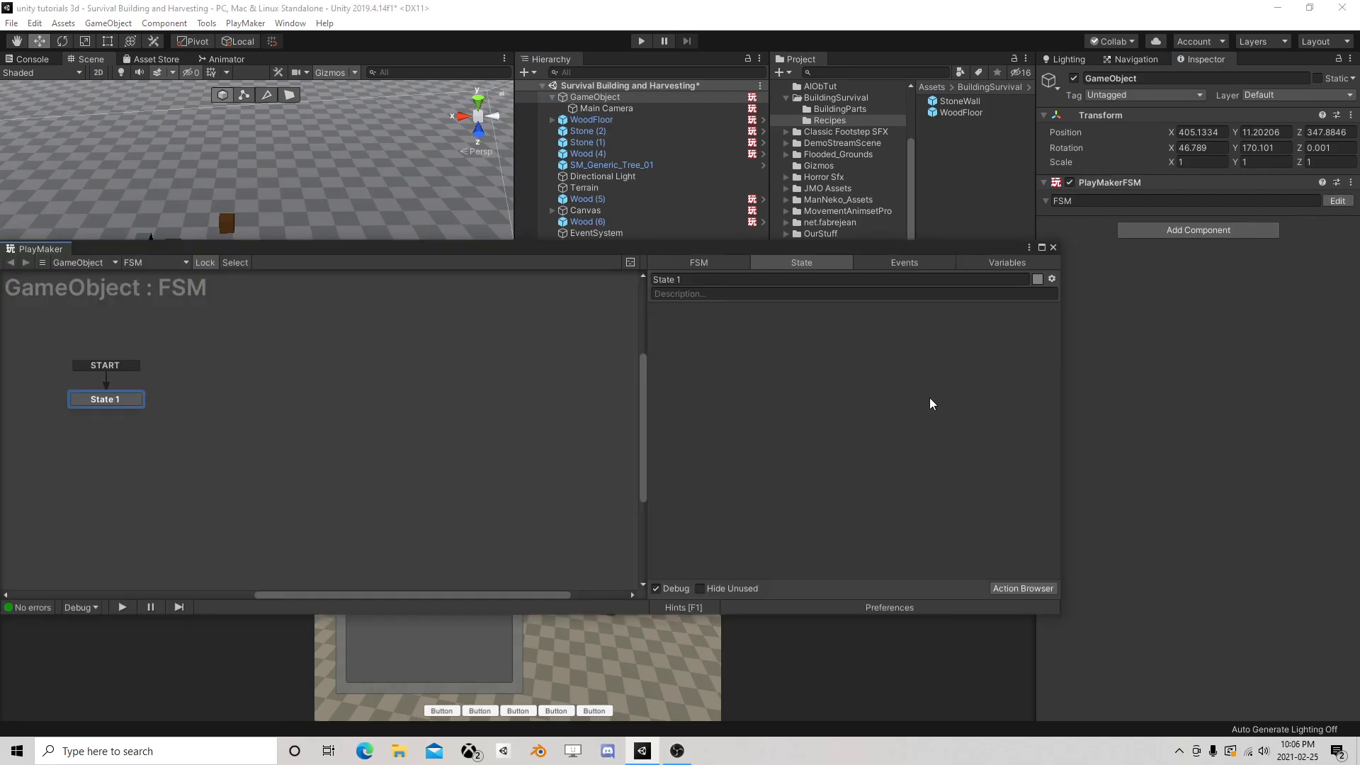
Add a Smooth Follow Action to State 1 with Player as Target Object and Distance 8
{"action": "left_click", "coordinate": [1014, 588]}
{"action": "type", "text": "foll"}
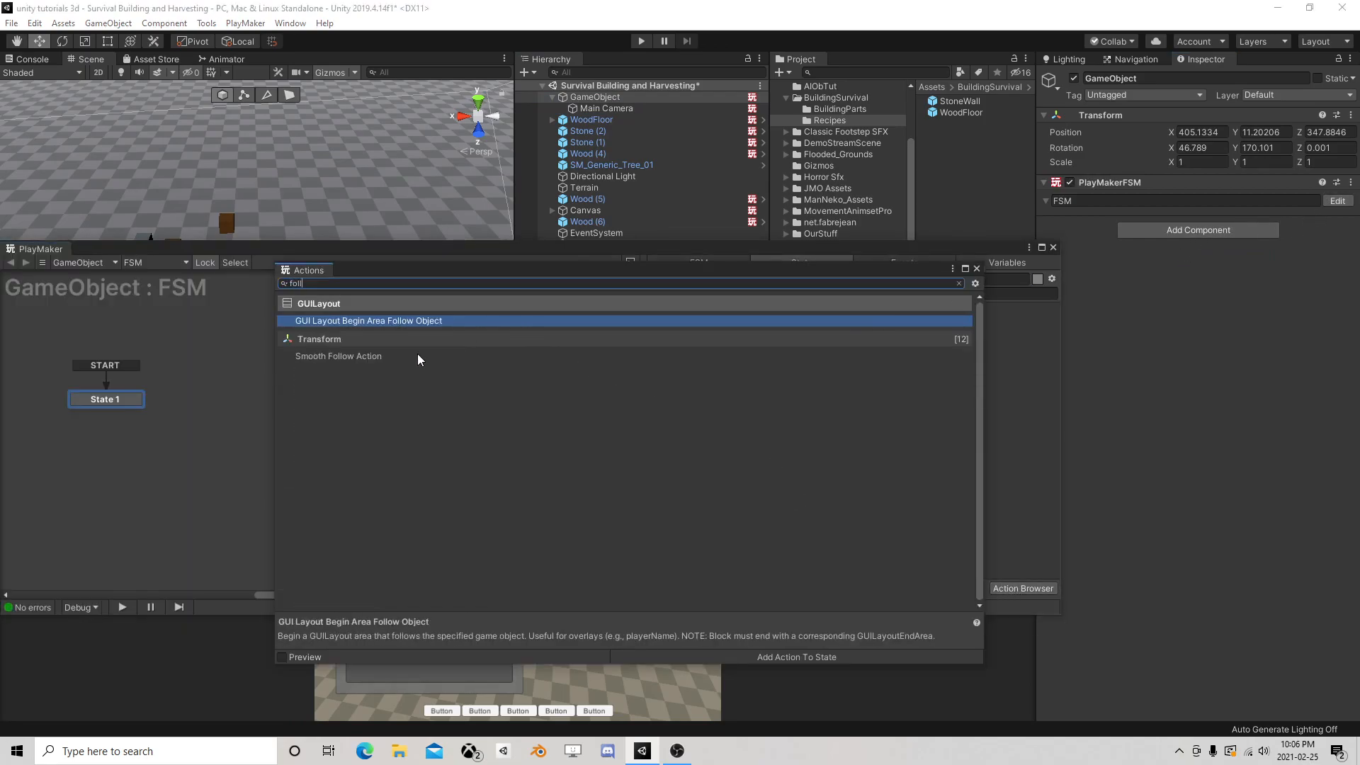
{"action": "double_click", "coordinate": [381, 358]}
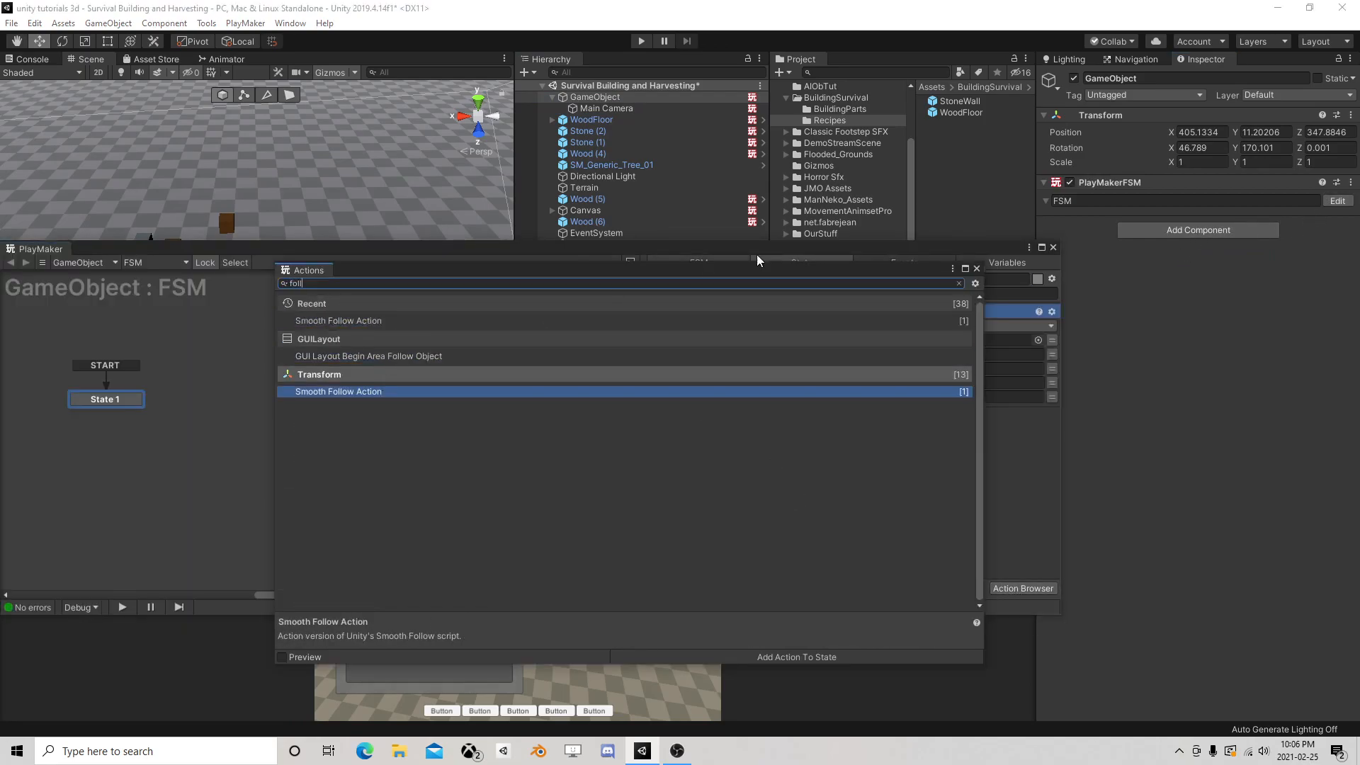
{"action": "left_click", "coordinate": [978, 269]}
{"action": "left_click_drag", "start_coordinate": [888, 249], "coordinate": [338, 183]}
{"action": "left_click_drag", "start_coordinate": [340, 286], "coordinate": [313, 270]}
{"action": "left_click", "coordinate": [259, 288]}
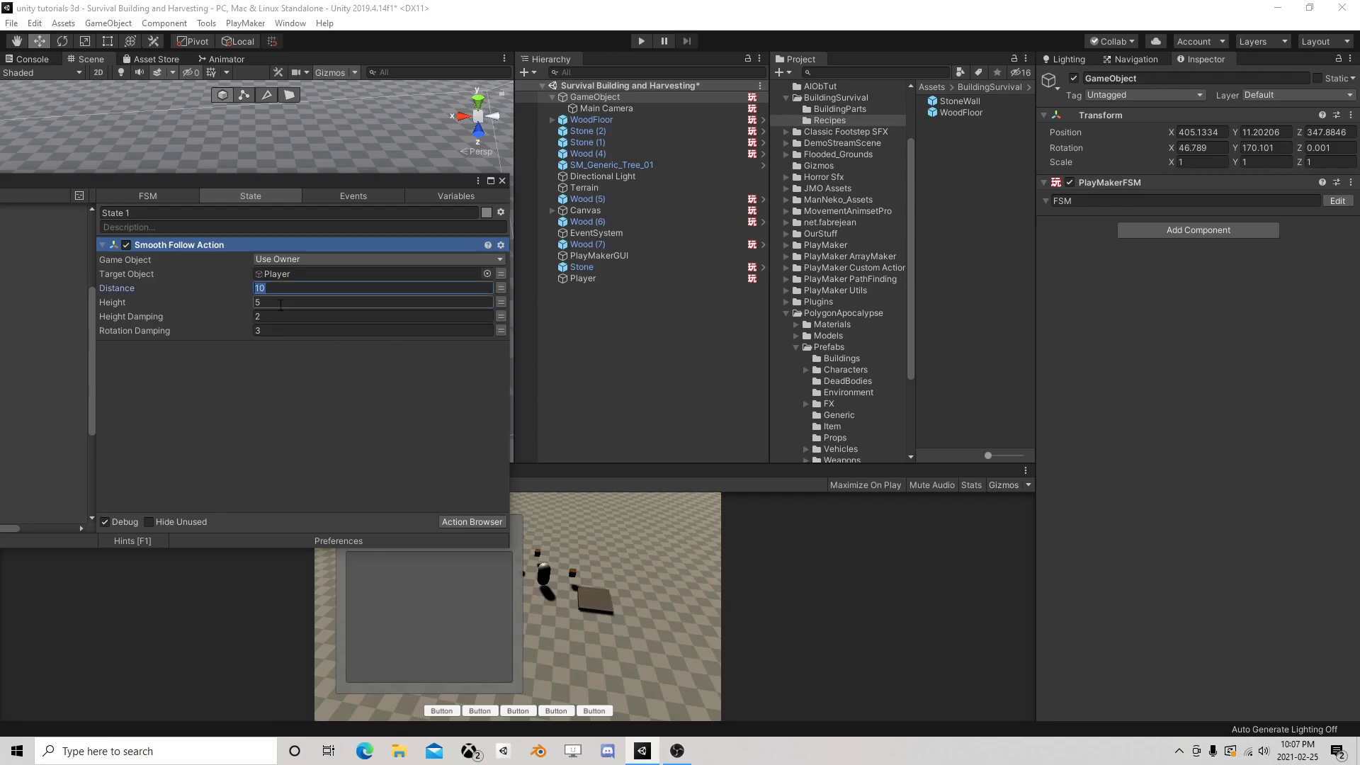
Play-test the camera following by moving the Player forward and turning it both ways
{"action": "left_click", "coordinate": [640, 42]}
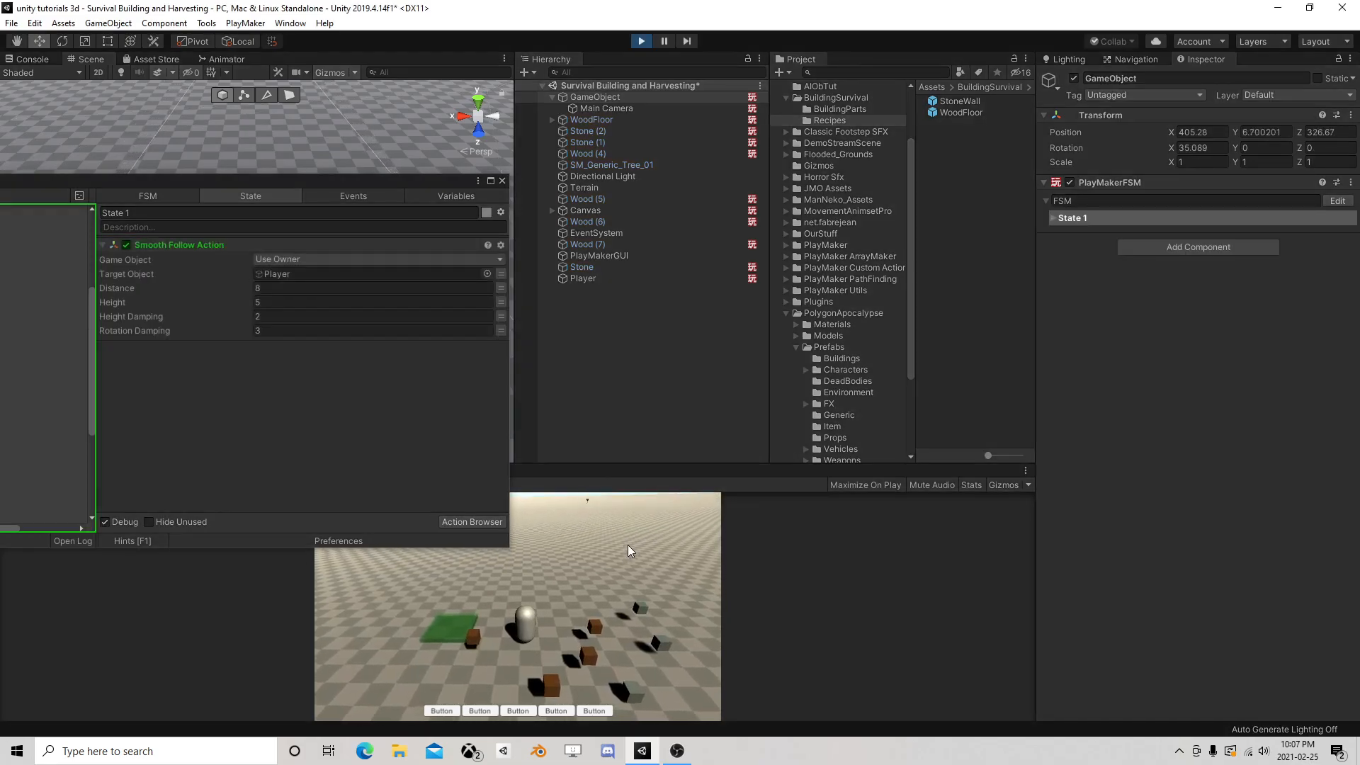
{"action": "key", "text": "w"}
{"action": "key", "text": "d"}
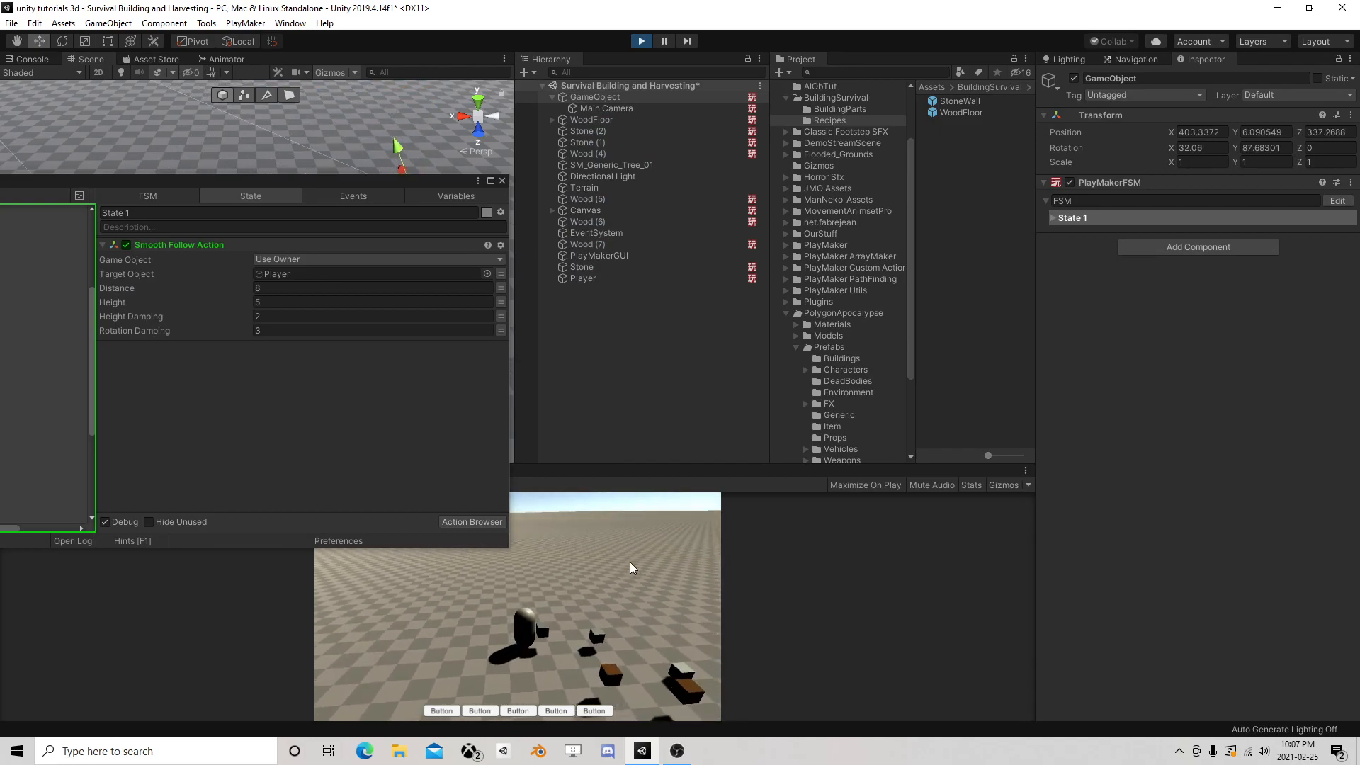
{"action": "key", "text": "a"}
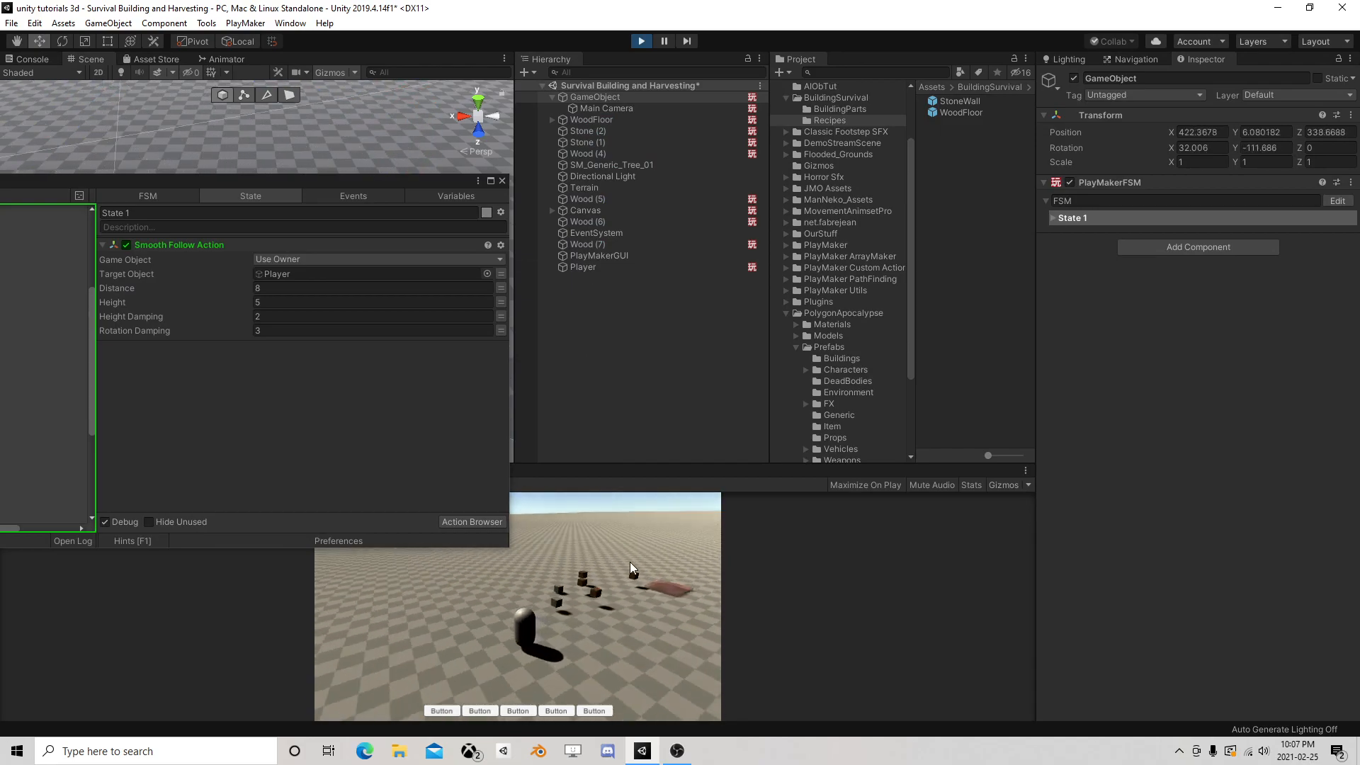
{"action": "key", "text": "d"}
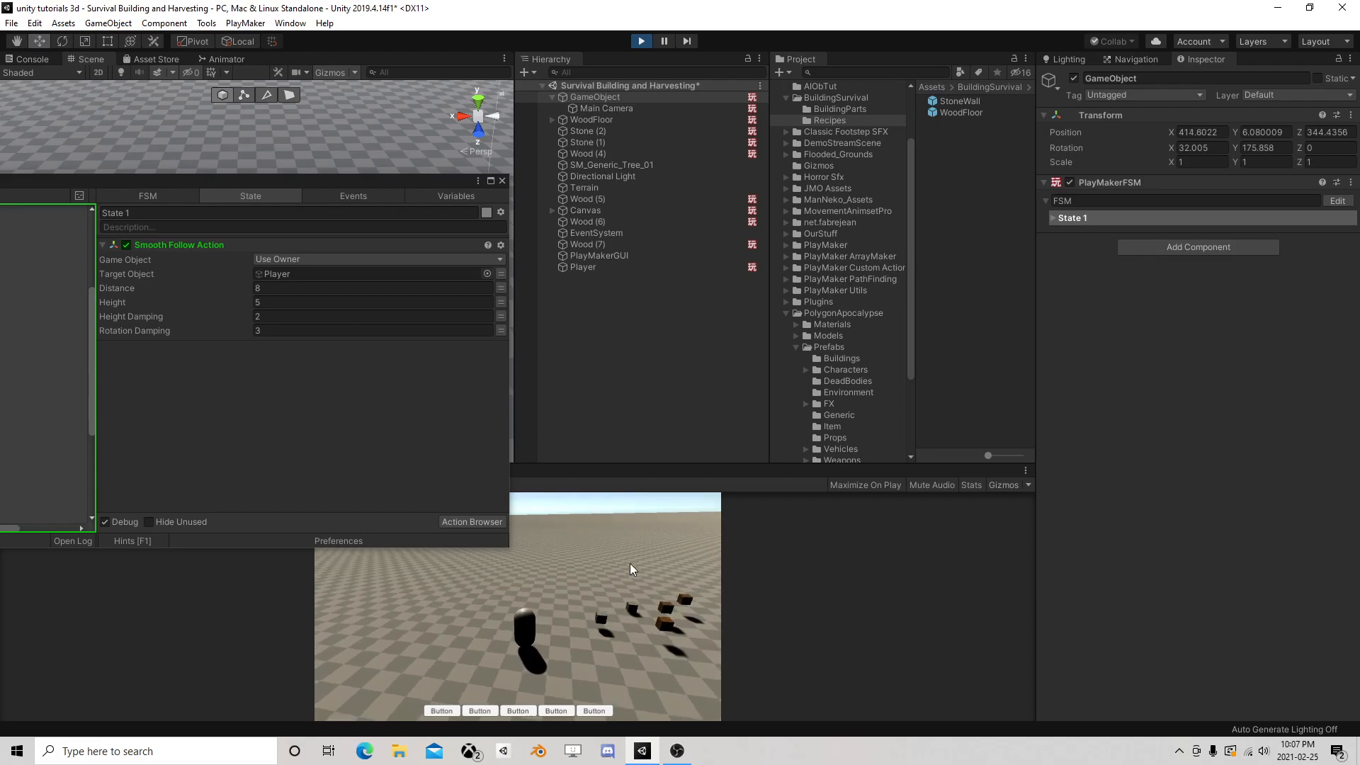
{"action": "key", "text": "d"}
{"action": "key", "text": "w"}
{"action": "key", "text": "a"}
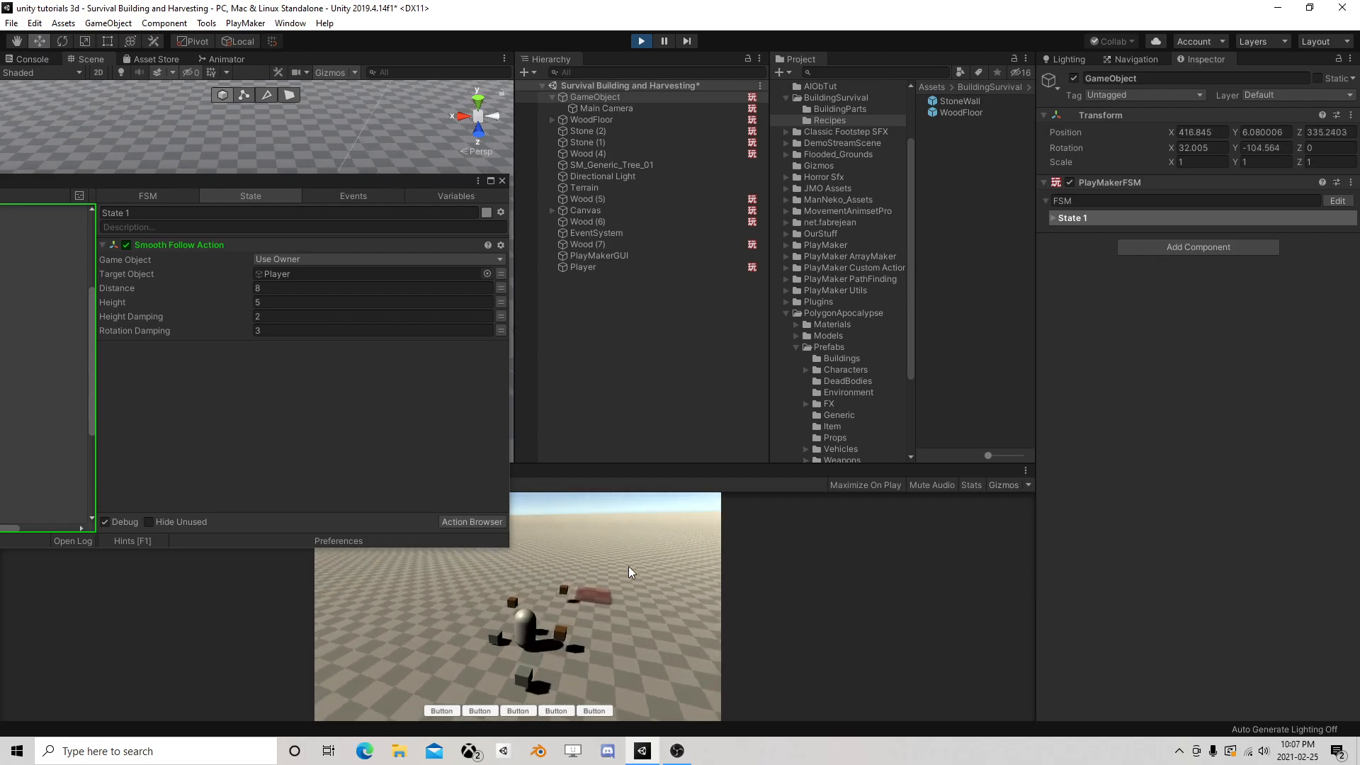
{"action": "key", "text": "w"}
{"action": "key", "text": "d"}
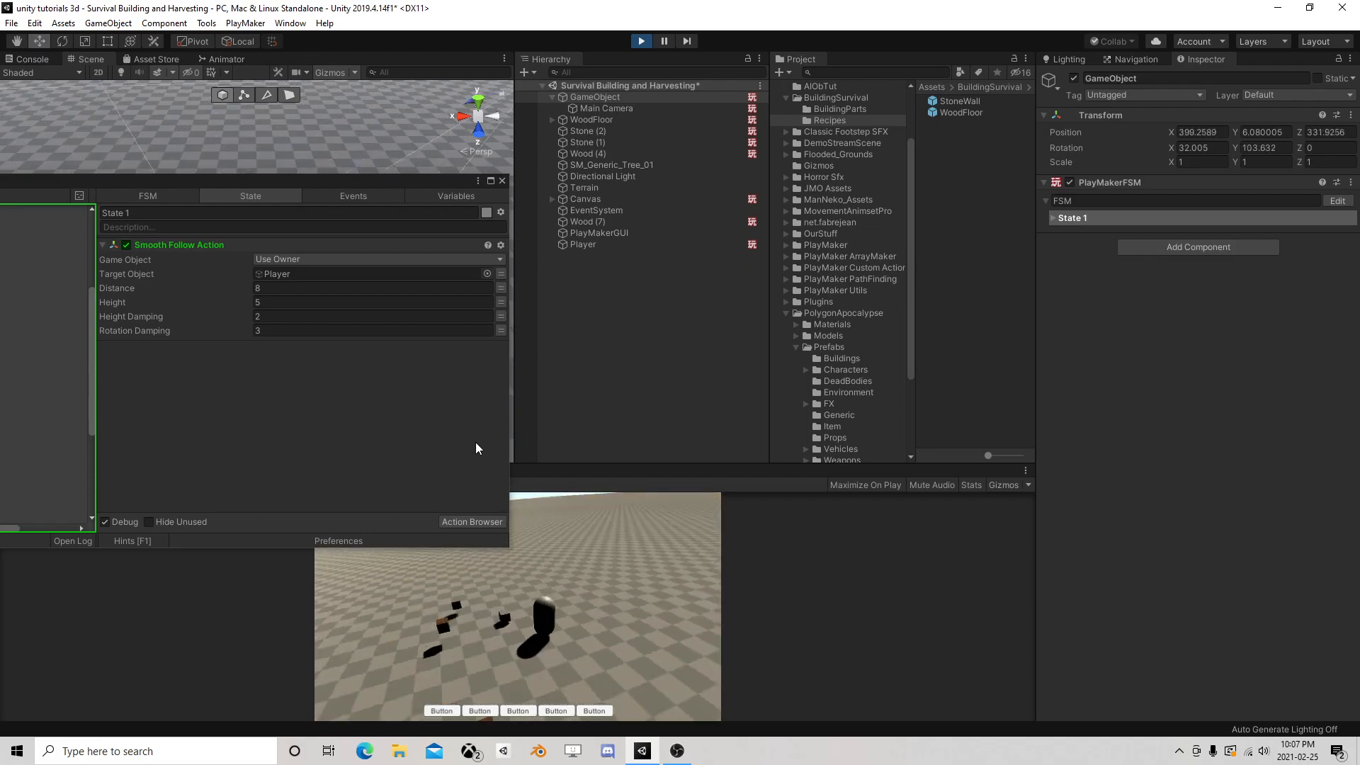
Set Rotation Damping and Height Damping of the Smooth Follow Action to 1 while the game is running
{"action": "key", "text": "a"}
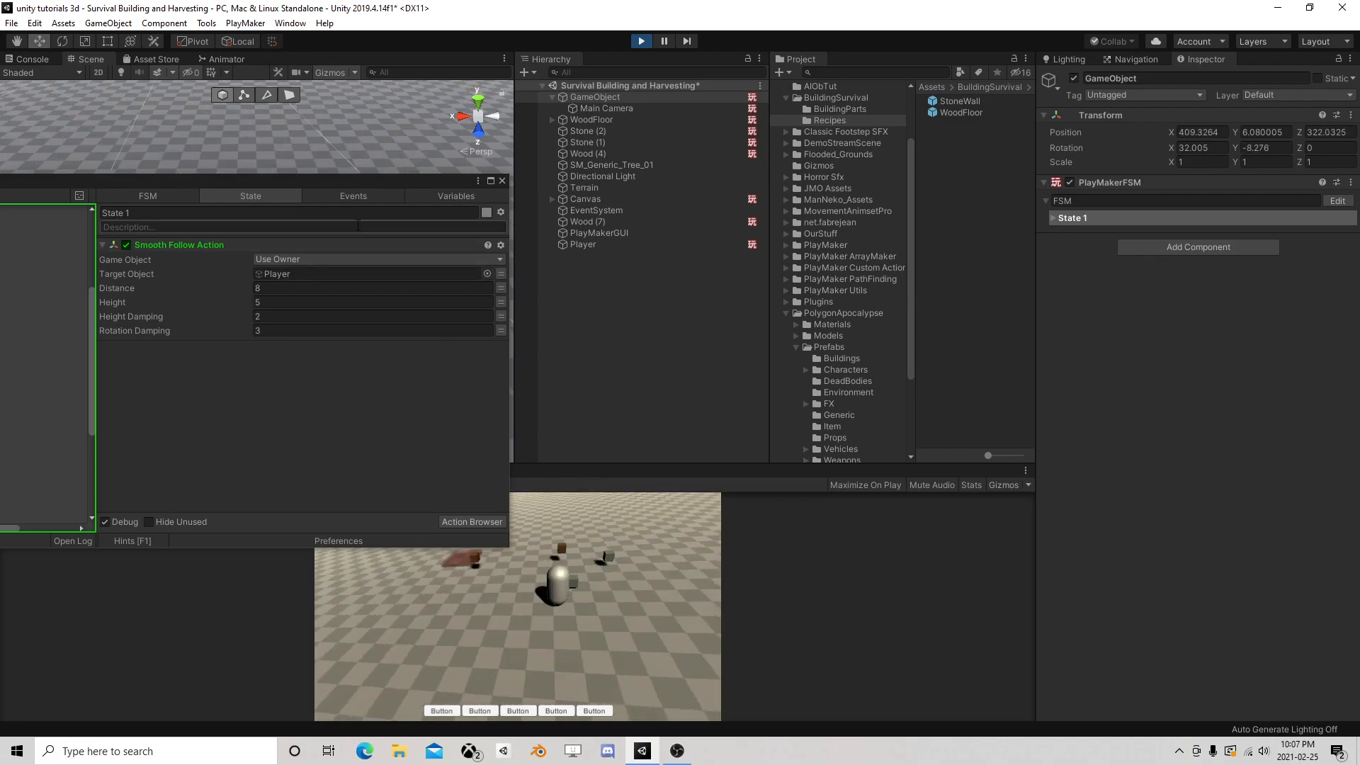
{"action": "left_click_drag", "start_coordinate": [354, 183], "coordinate": [1003, 158]}
{"action": "left_click", "coordinate": [864, 307]}
{"action": "type", "text": "1"}
{"action": "left_click", "coordinate": [914, 292]}
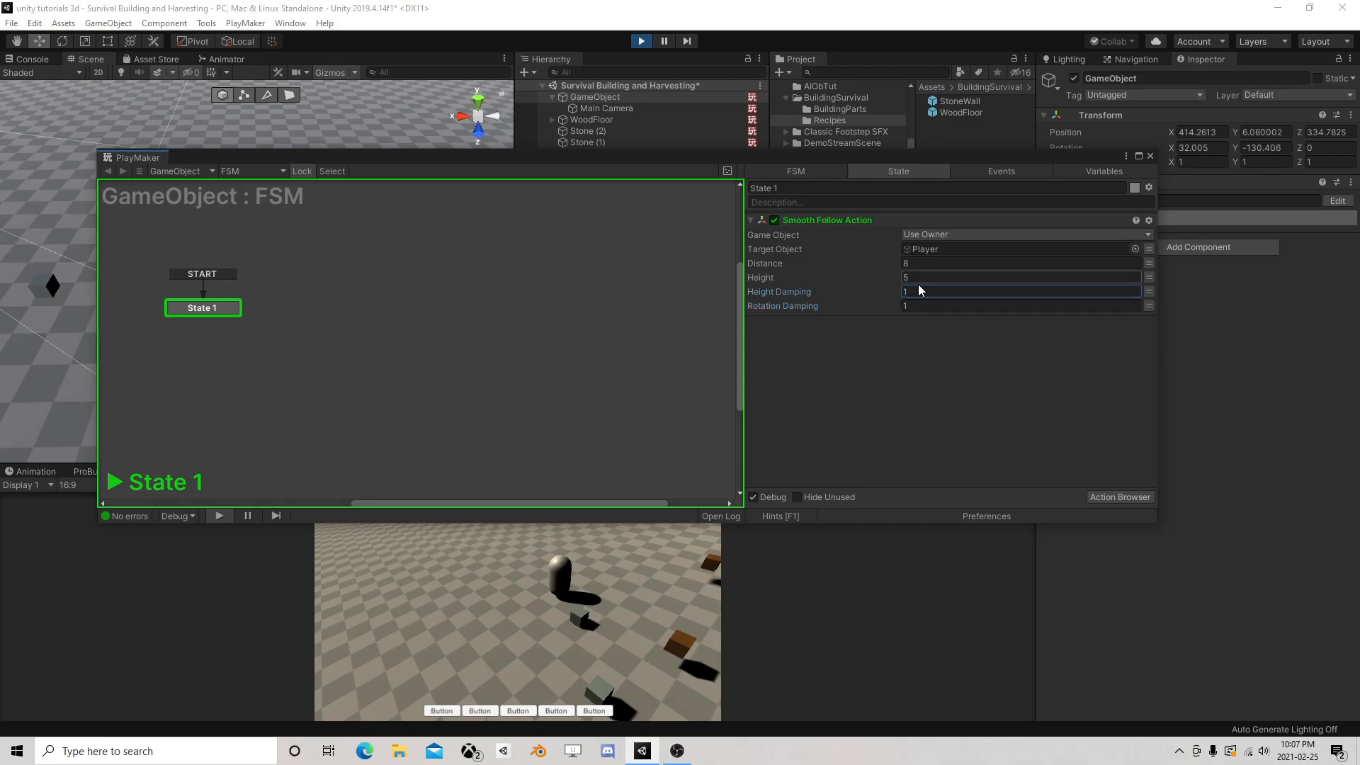
Play-test the camera following by moving the Player forward while turning it both ways
{"action": "left_click", "coordinate": [651, 605]}
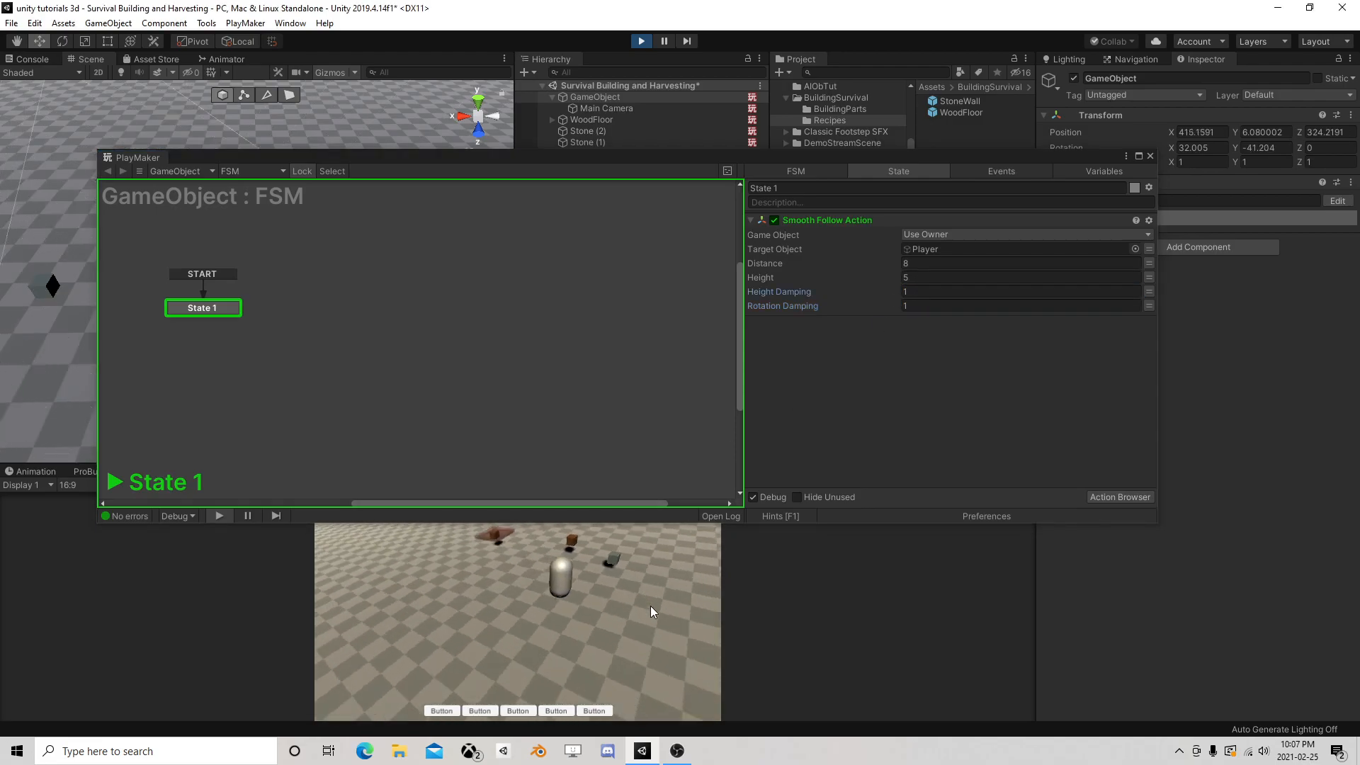
{"action": "key", "text": "w"}
{"action": "key", "text": "d"}
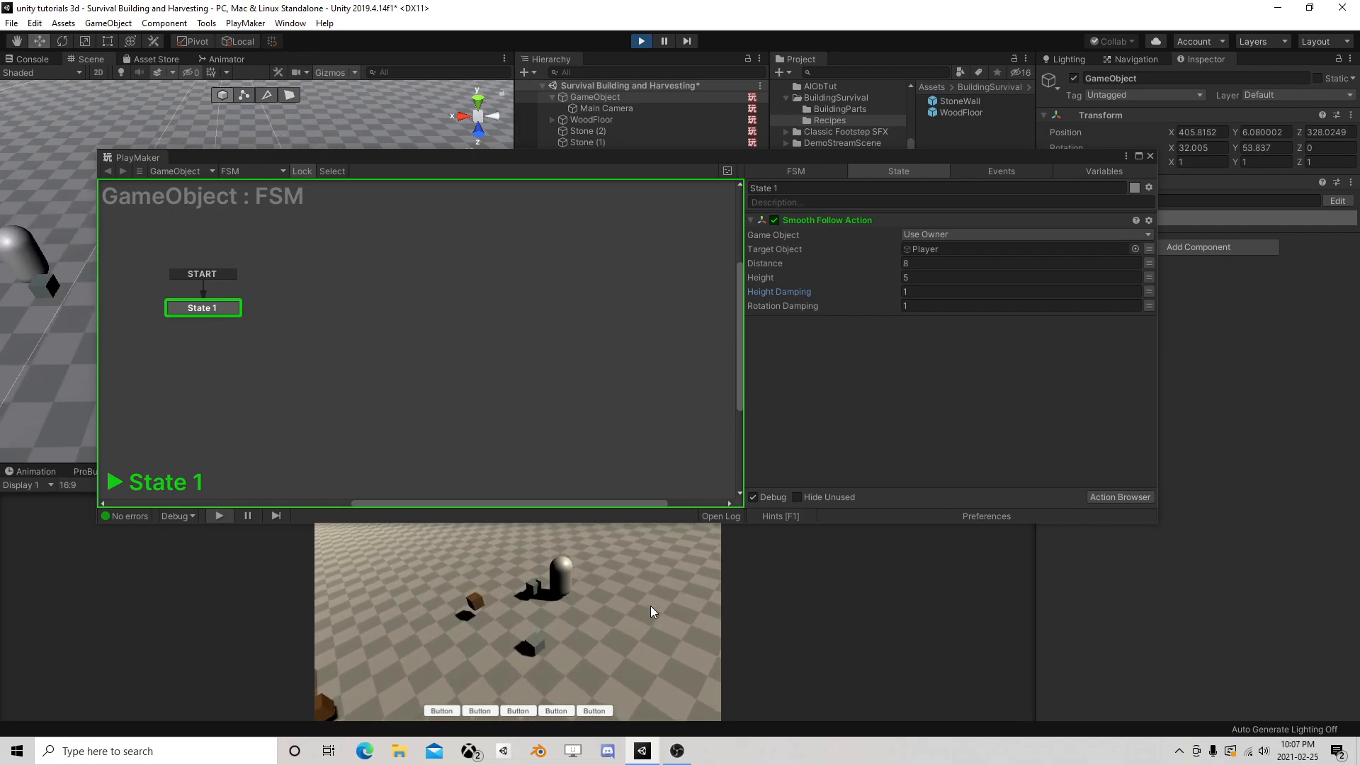
{"action": "key", "text": "w"}
{"action": "key", "text": "a"}
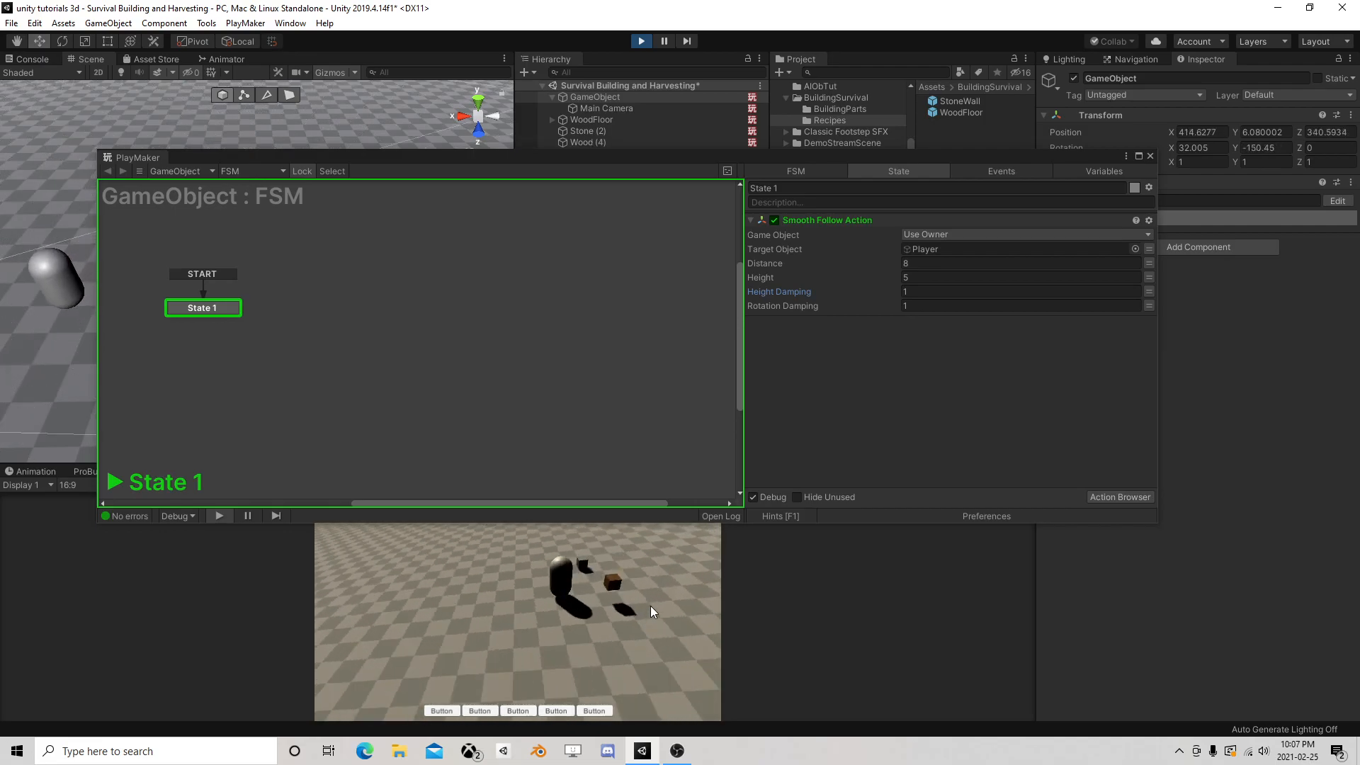
Set Rotation Damping to 0.5 and play-test the camera by moving the Player forward and back and turning it
{"action": "left_click", "coordinate": [896, 306]}
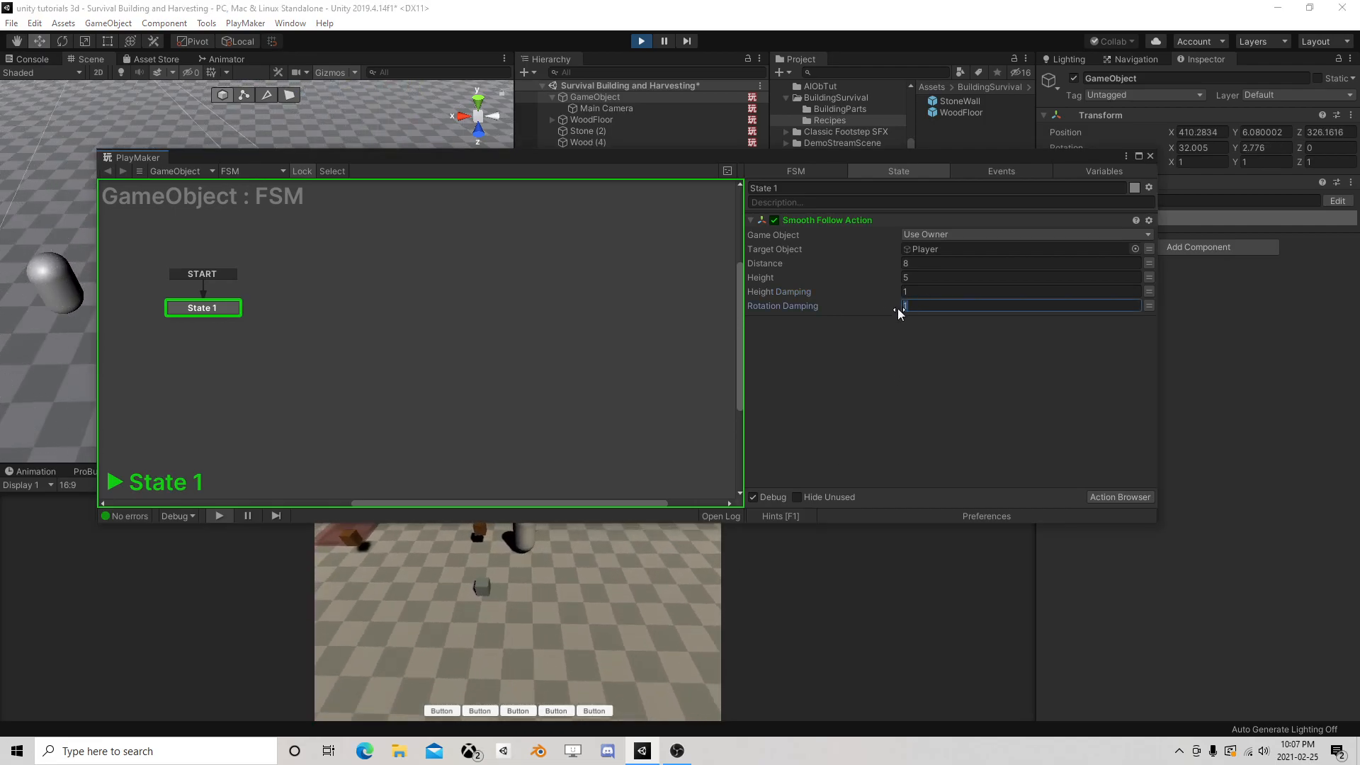
{"action": "type", "text": "0.5"}
{"action": "left_click", "coordinate": [571, 590]}
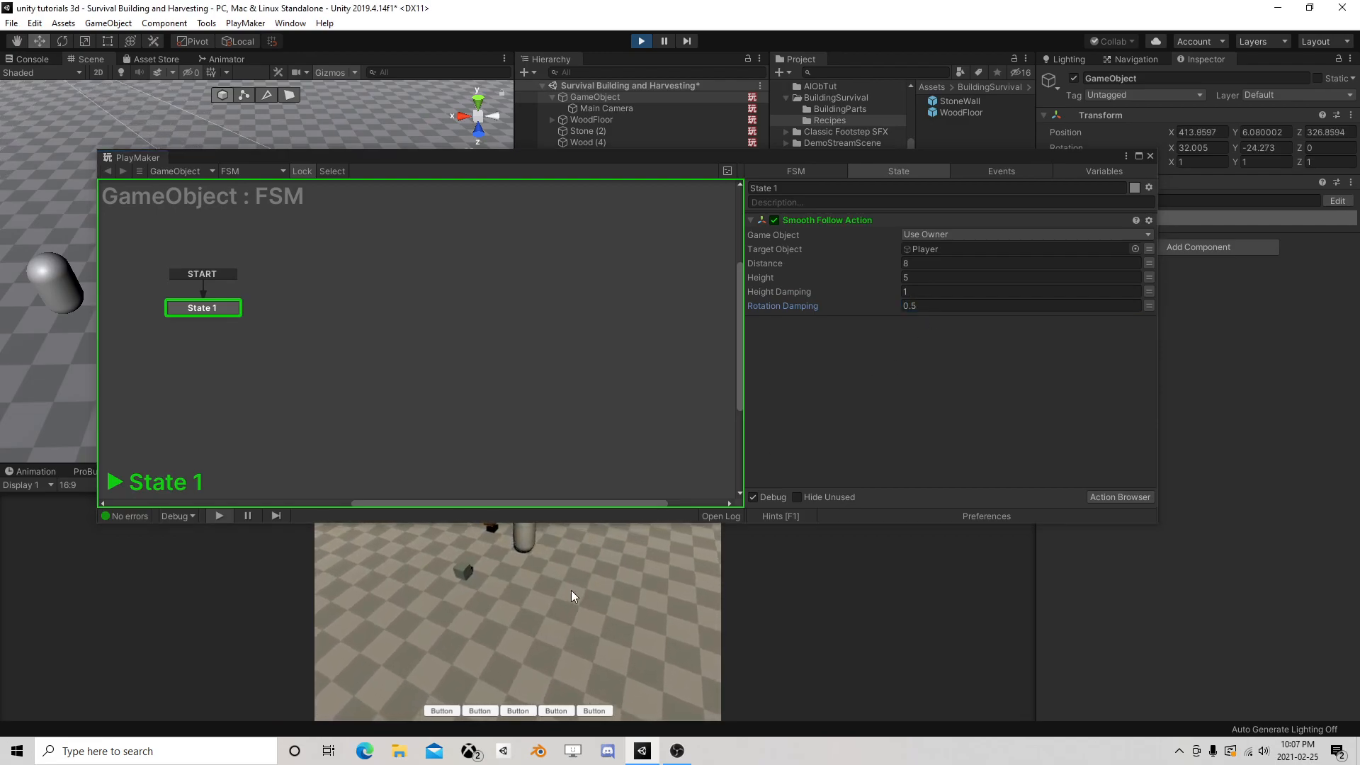
{"action": "key", "text": "s"}
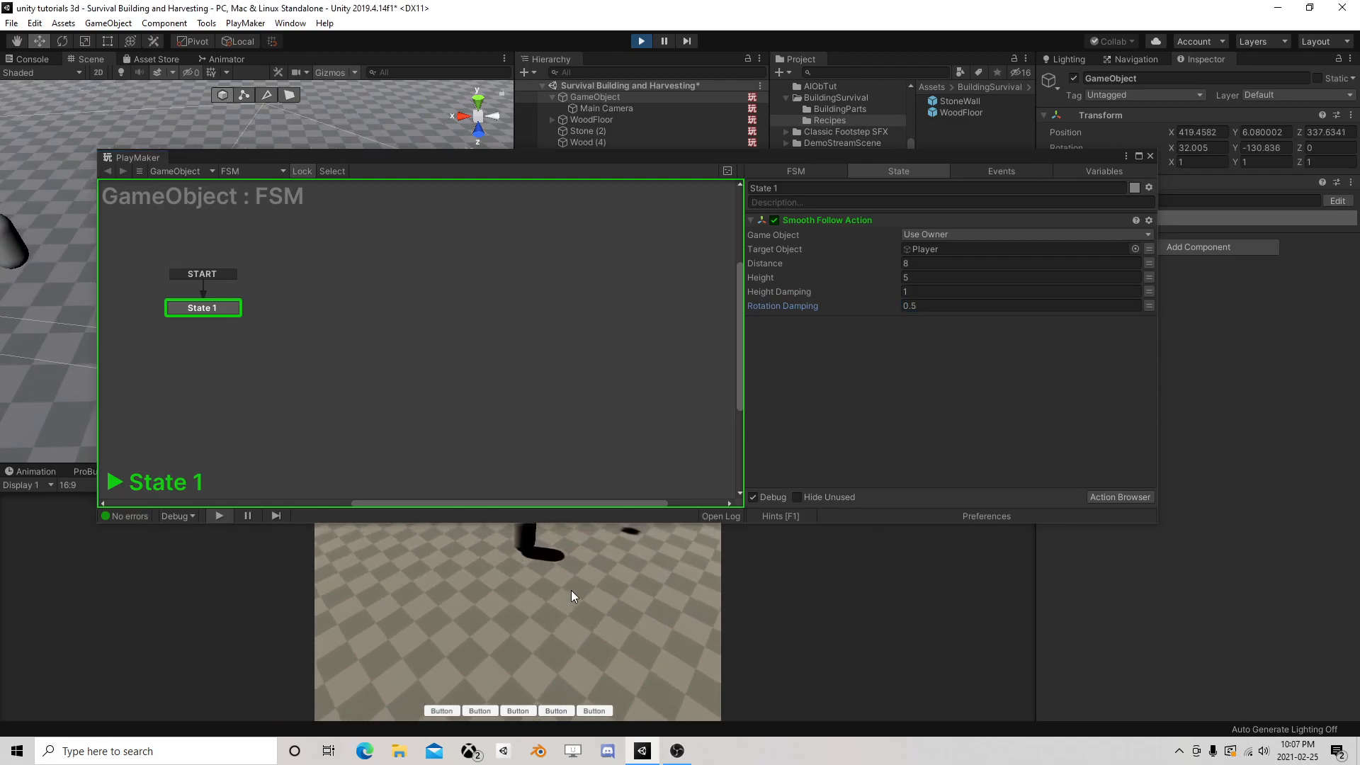
{"action": "key", "text": "w"}
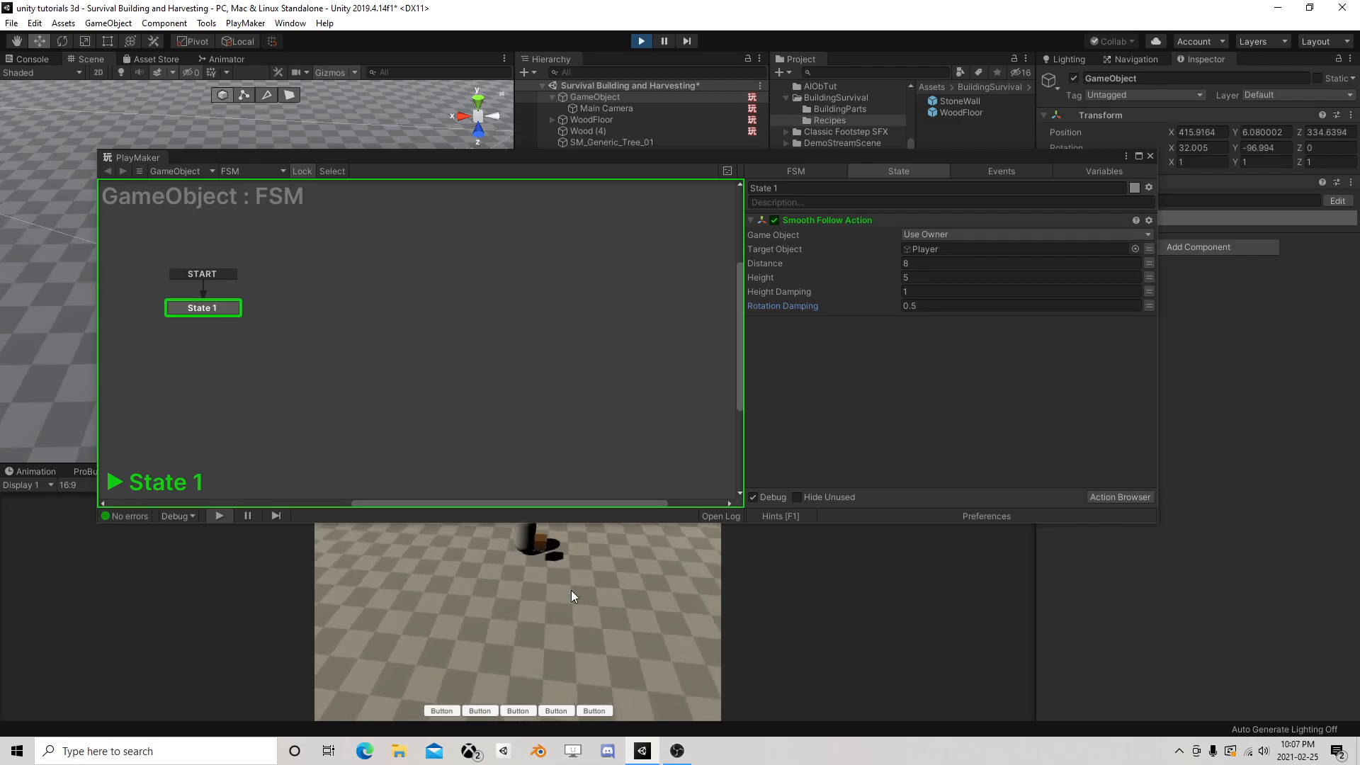
{"action": "key", "text": "w"}
{"action": "key", "text": "d"}
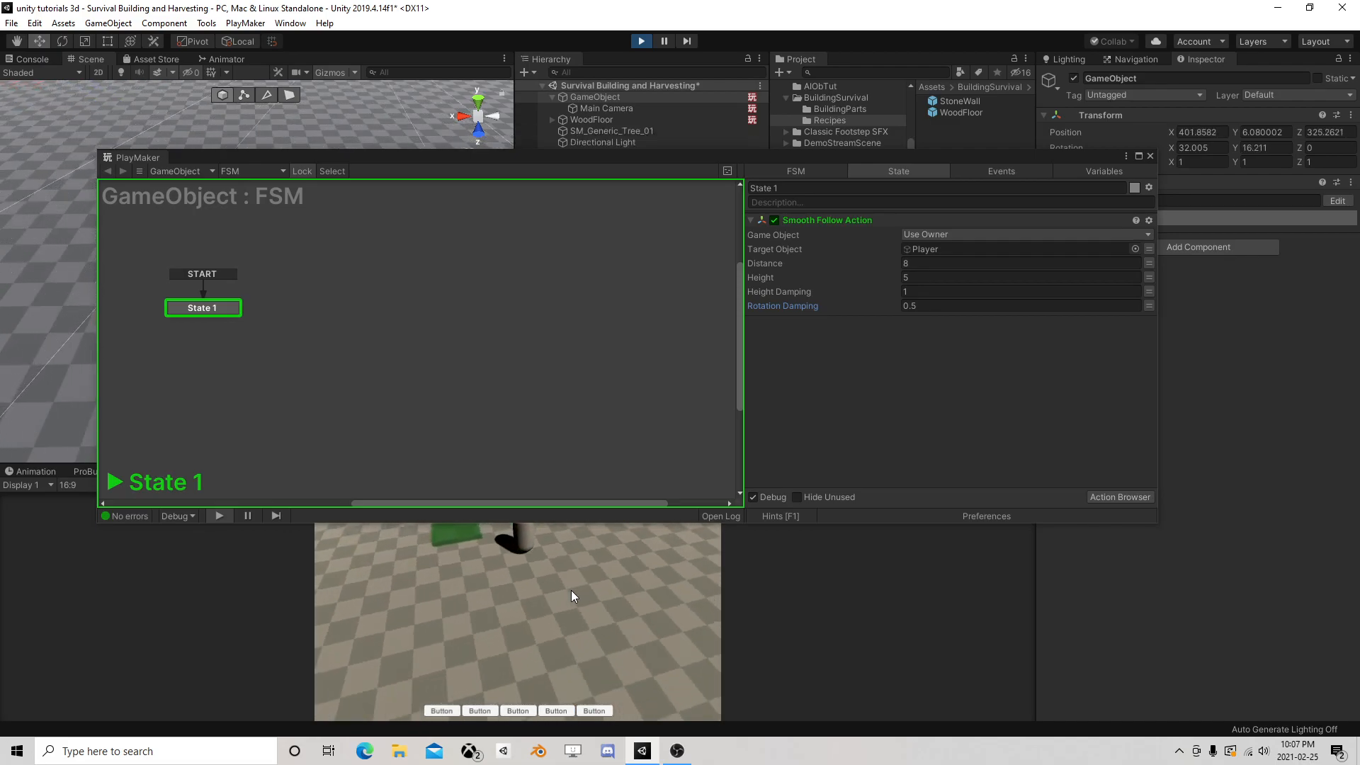
{"action": "key", "text": "d"}
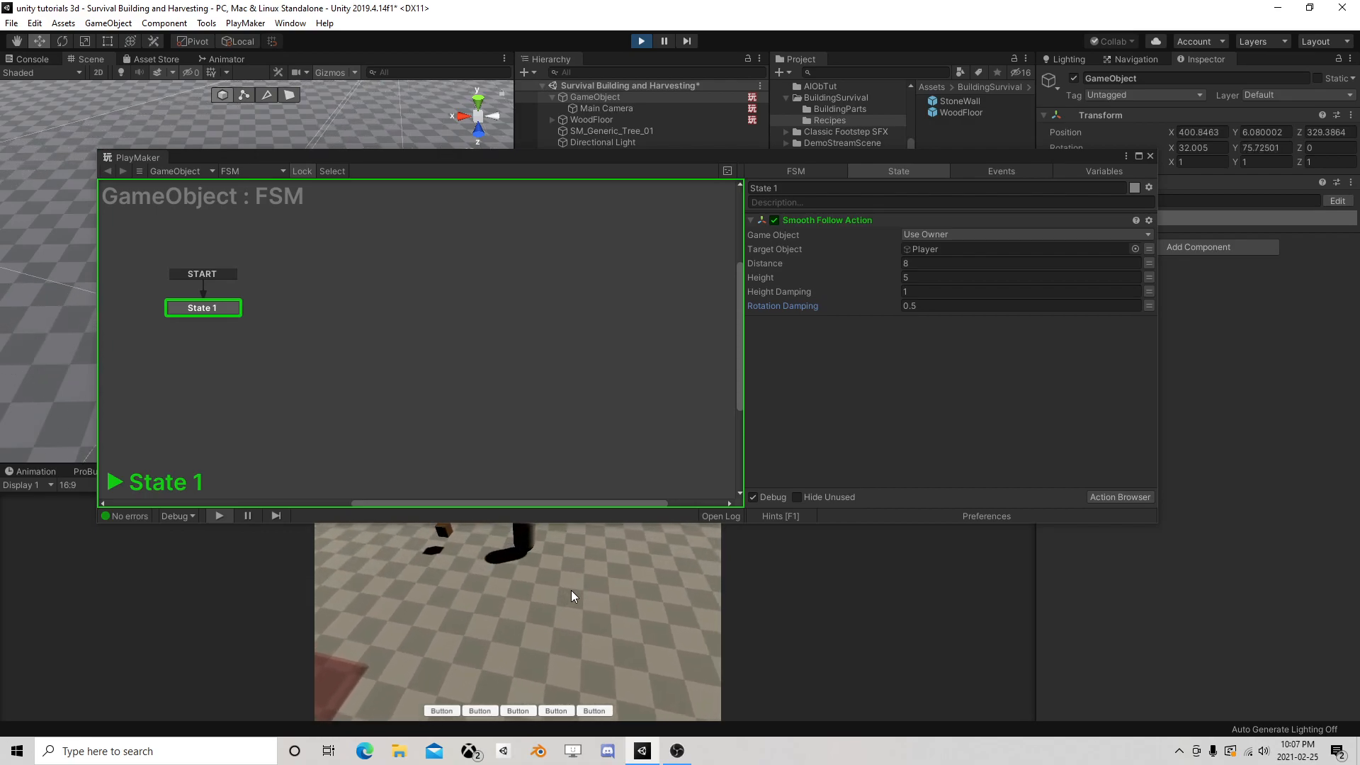
{"action": "key", "text": "d"}
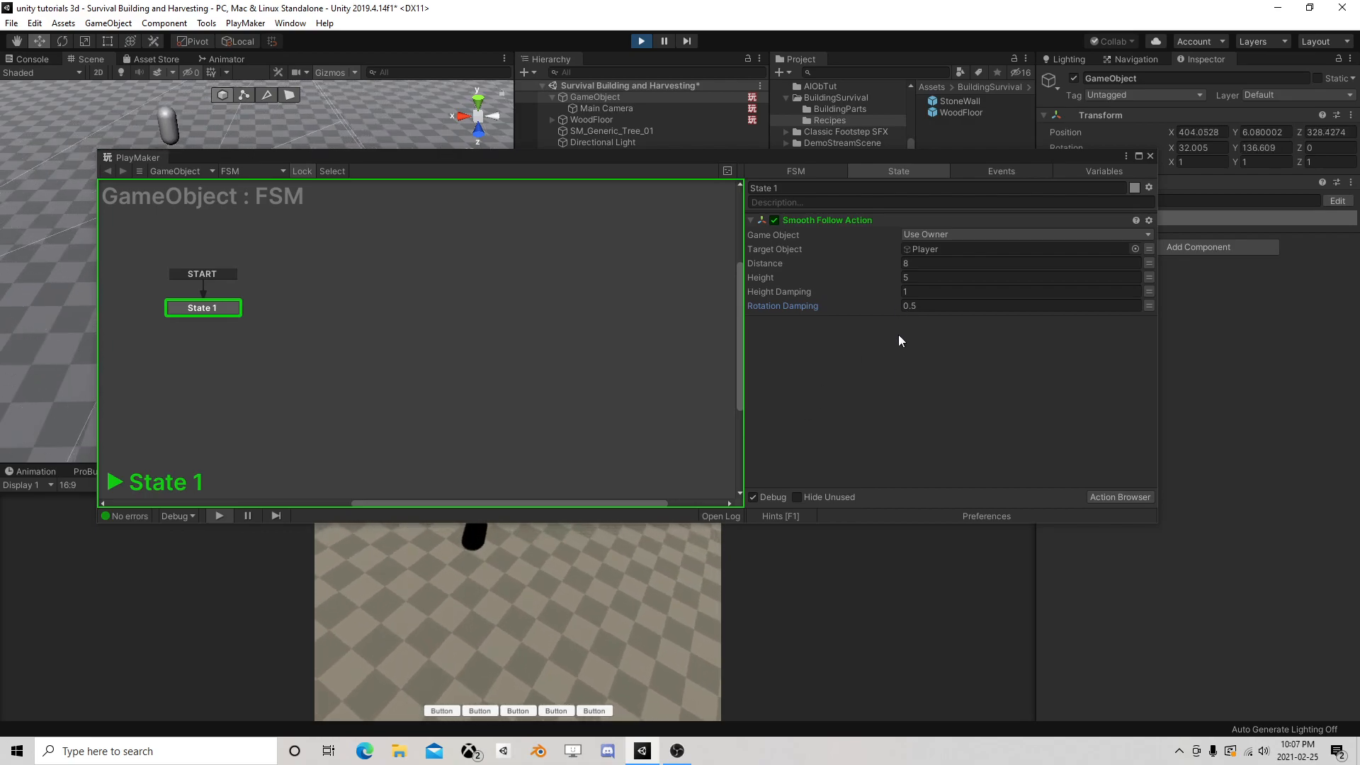
Set Rotation Damping to 9999 and play-test the camera by turning the Player
{"action": "left_click", "coordinate": [928, 306]}
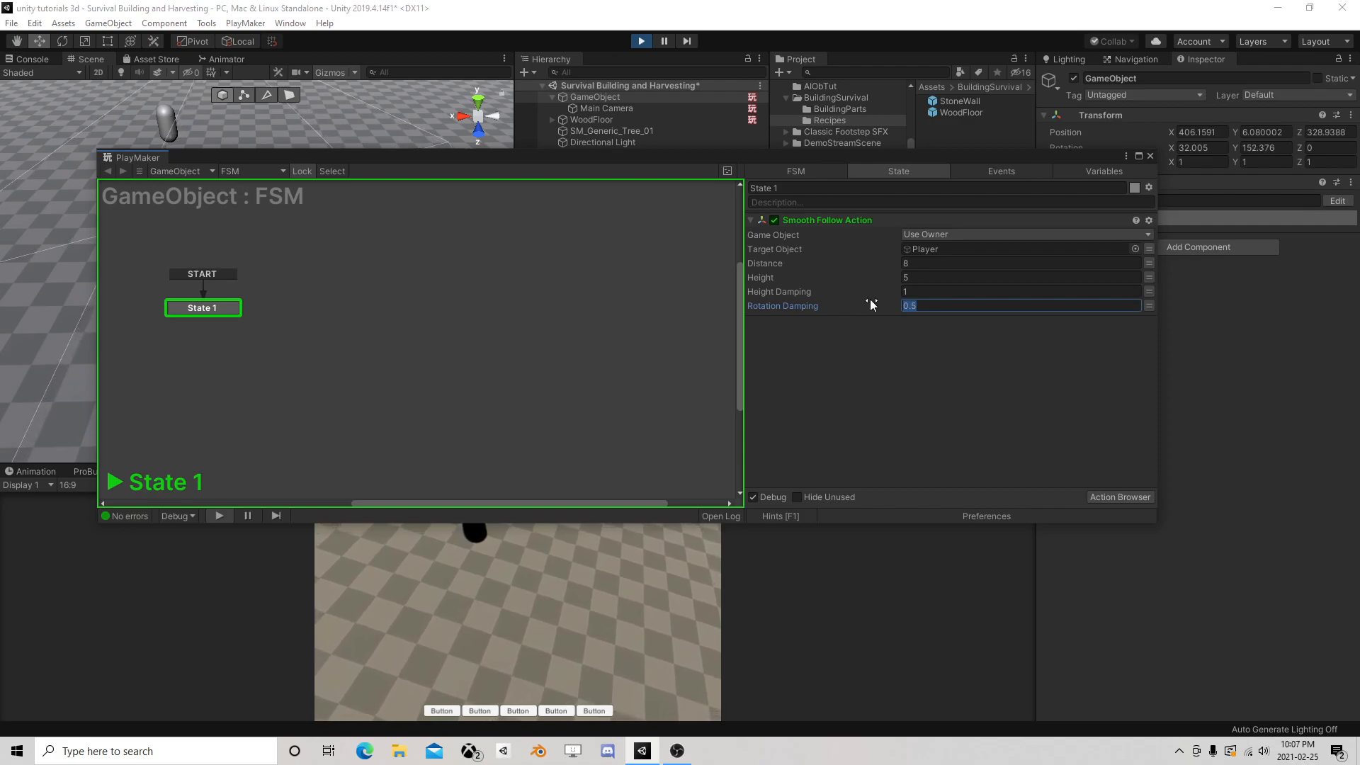
{"action": "type", "text": "999"}
{"action": "left_click", "coordinate": [605, 615]}
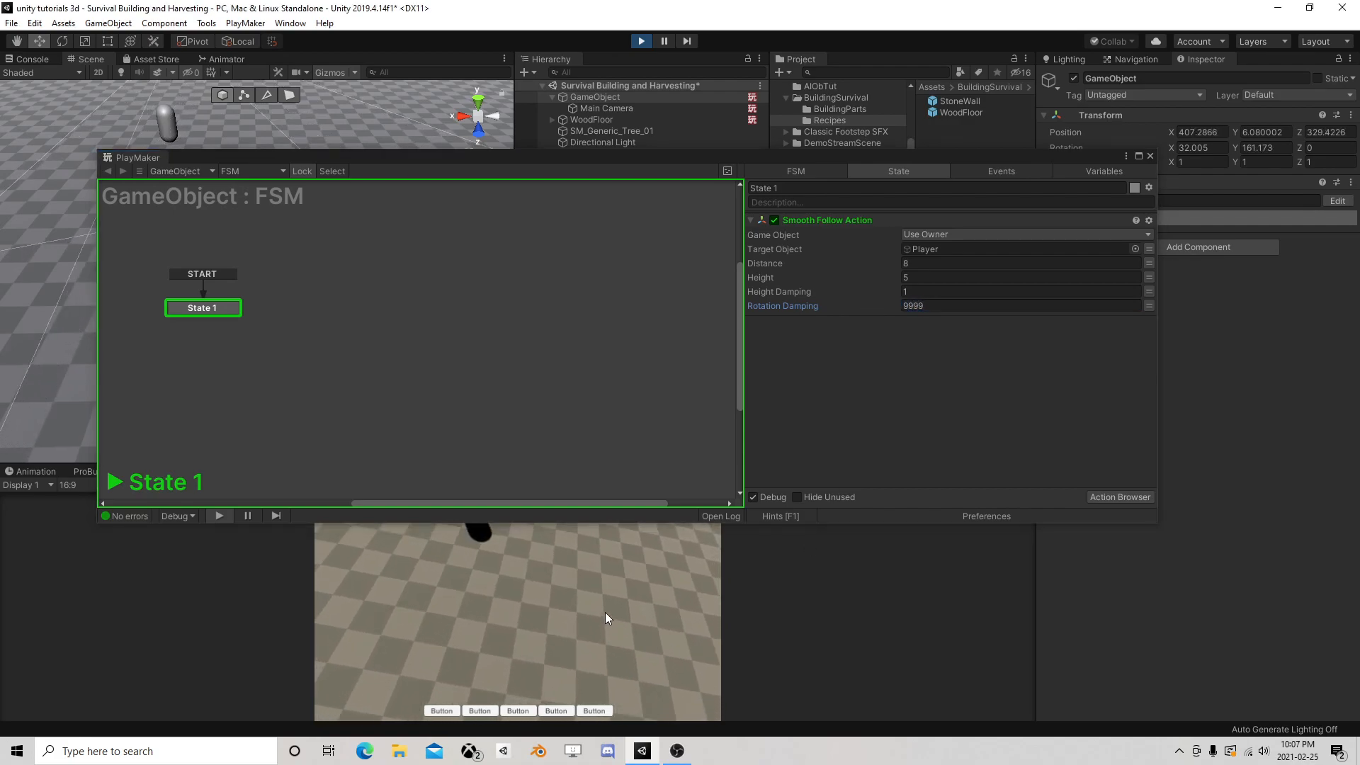
{"action": "key", "text": "d"}
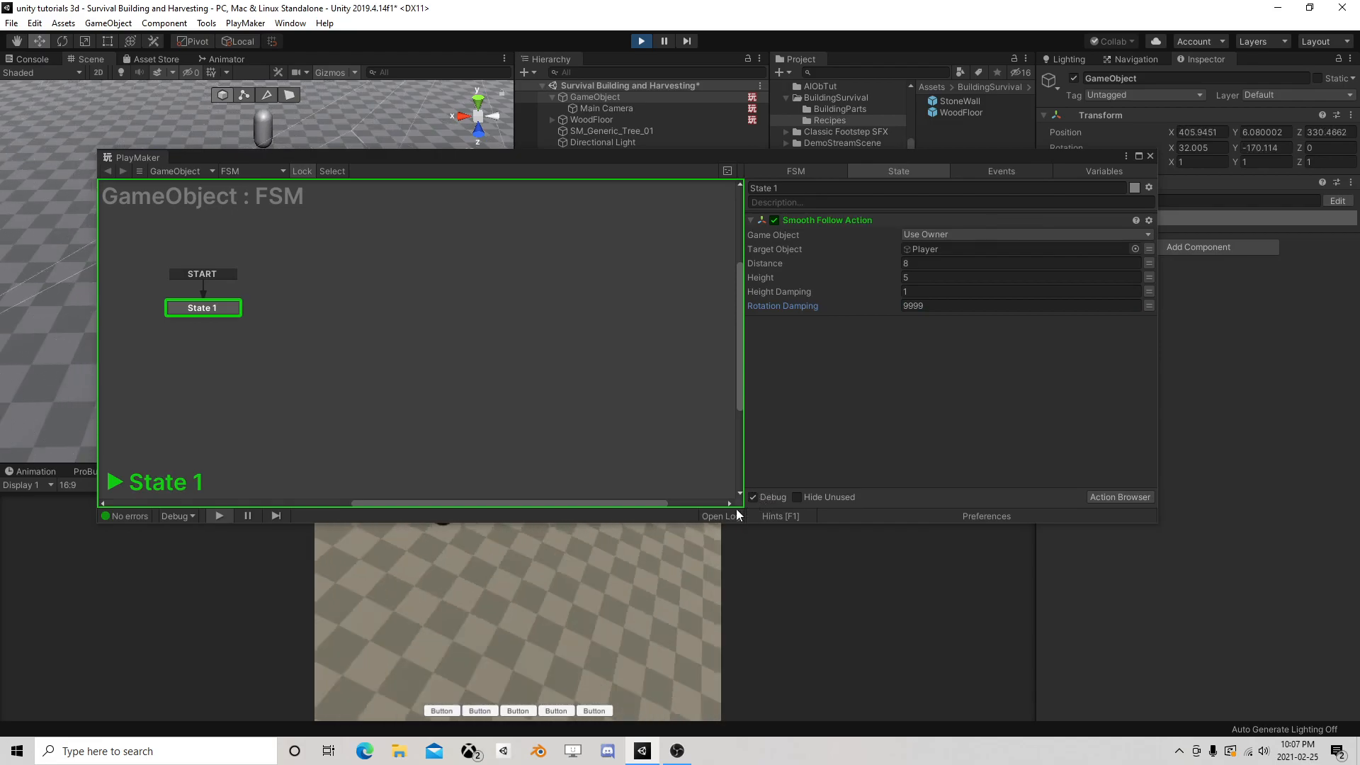
Set Rotation Damping to 10 and uncover the running game to check how the camera follows
{"action": "left_click", "coordinate": [947, 302]}
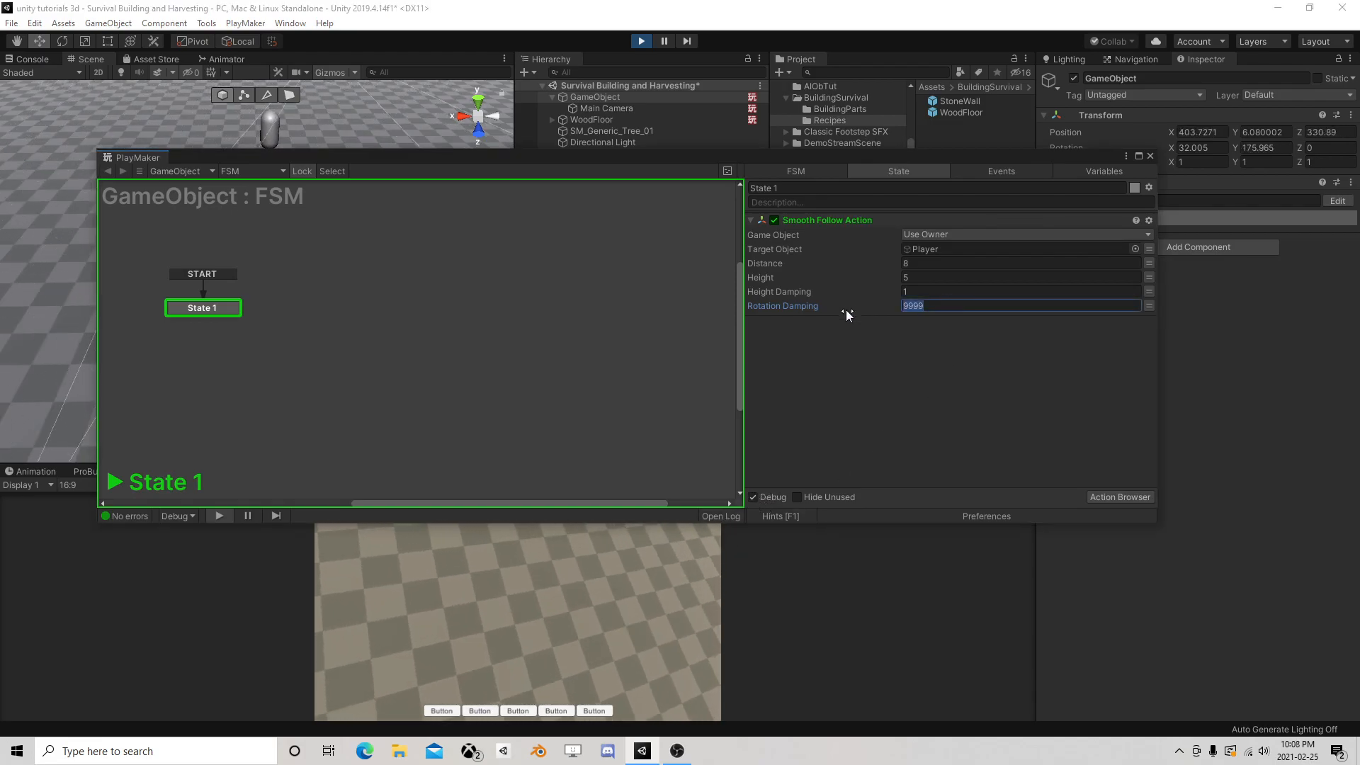
{"action": "type", "text": "10"}
{"action": "left_click", "coordinate": [631, 584]}
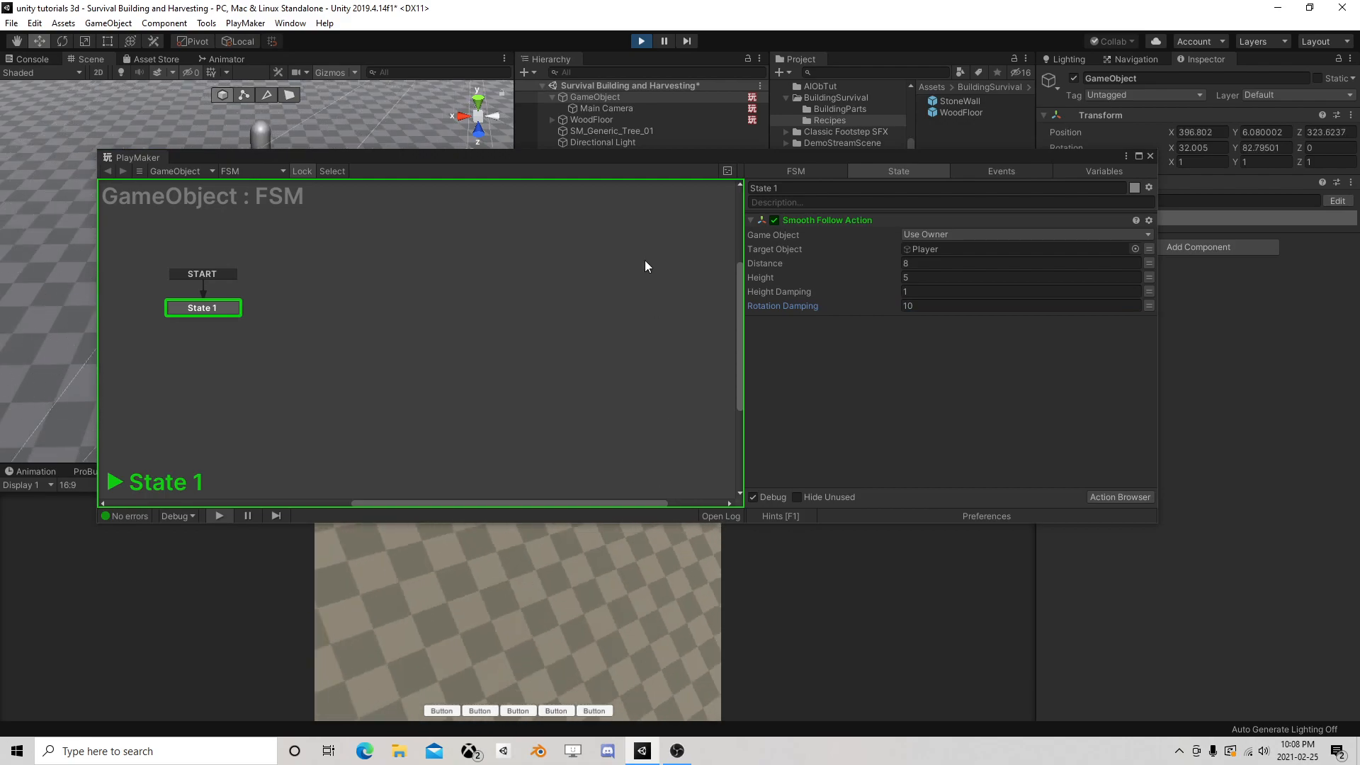
{"action": "left_click_drag", "start_coordinate": [611, 153], "coordinate": [645, 44]}
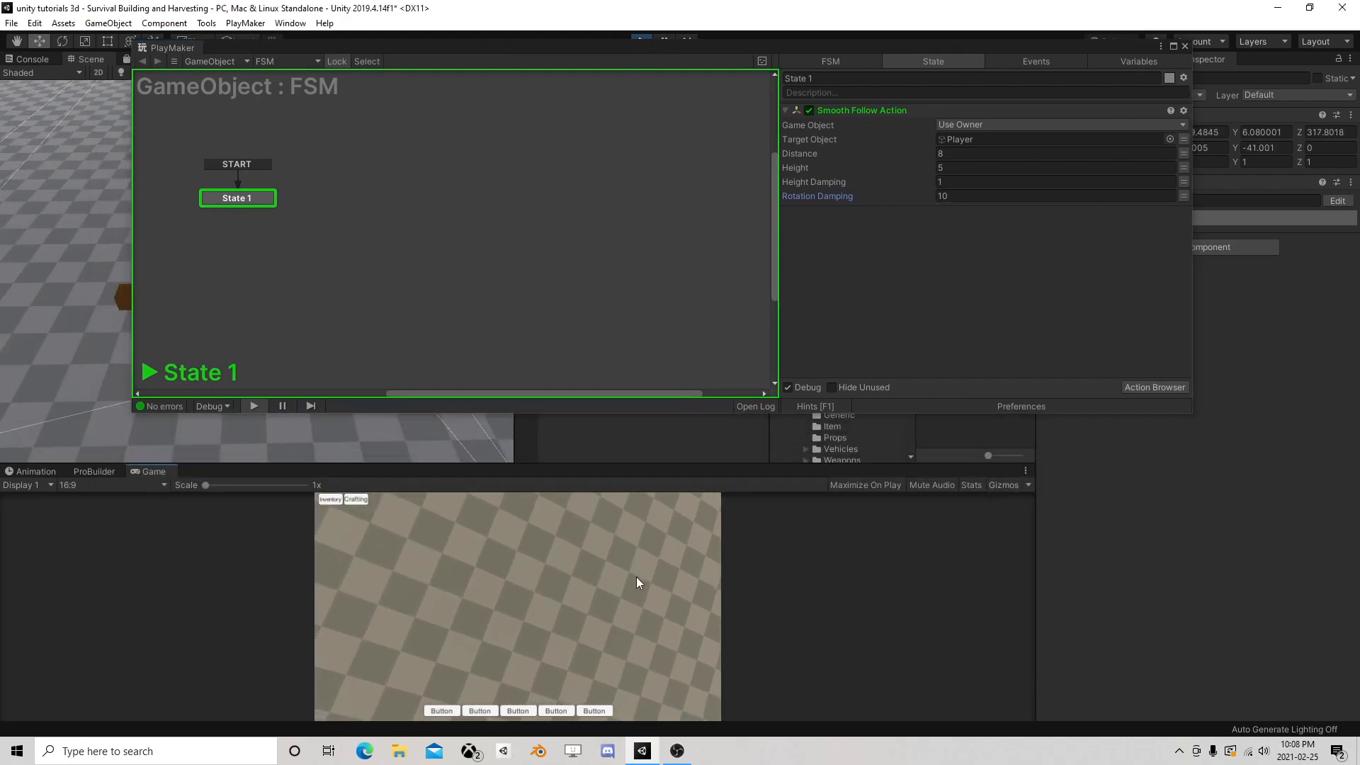
Exit play mode and remove the Smooth Follow Action from State 1 of the camera parent's FSM
{"action": "left_click", "coordinate": [1185, 46]}
{"action": "key", "text": "ctrl+p"}
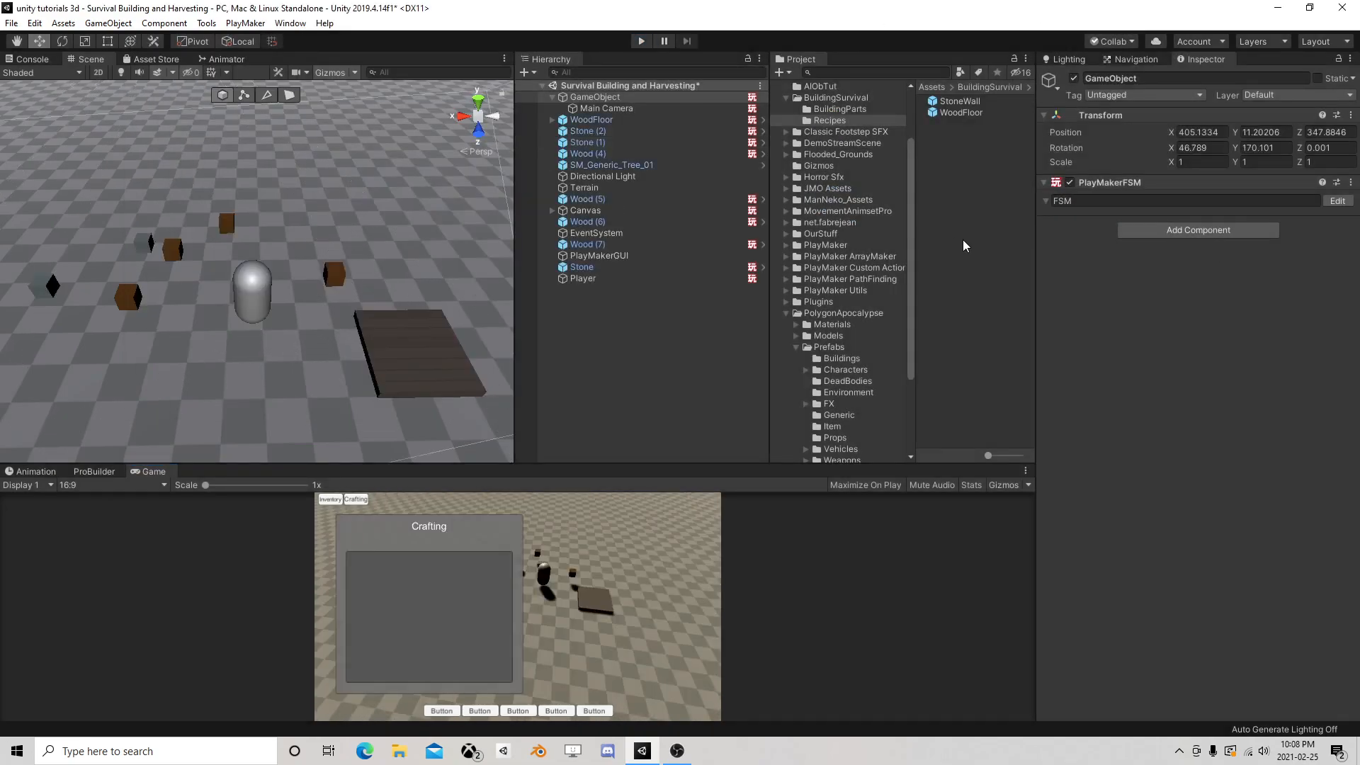
{"action": "left_click", "coordinate": [1338, 201]}
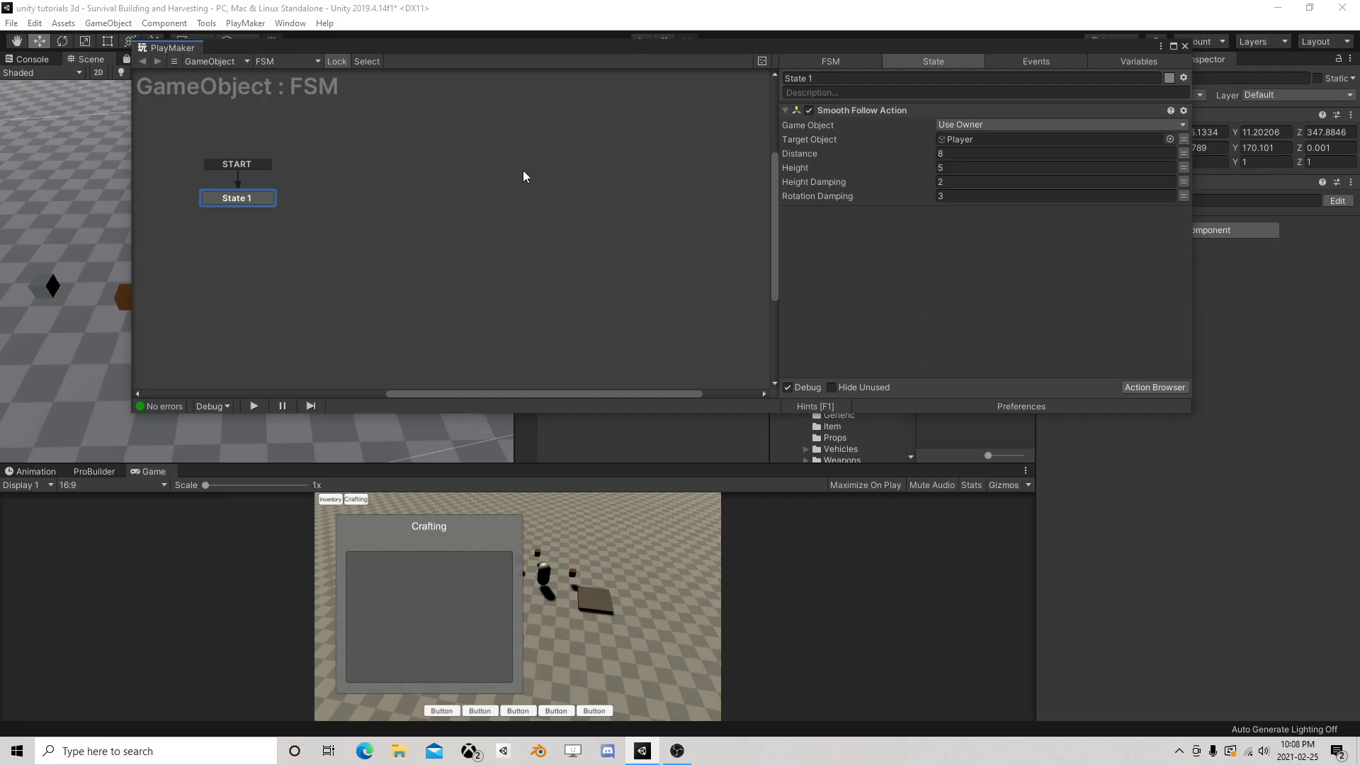
{"action": "right_click", "coordinate": [899, 108]}
{"action": "left_click", "coordinate": [972, 345]}
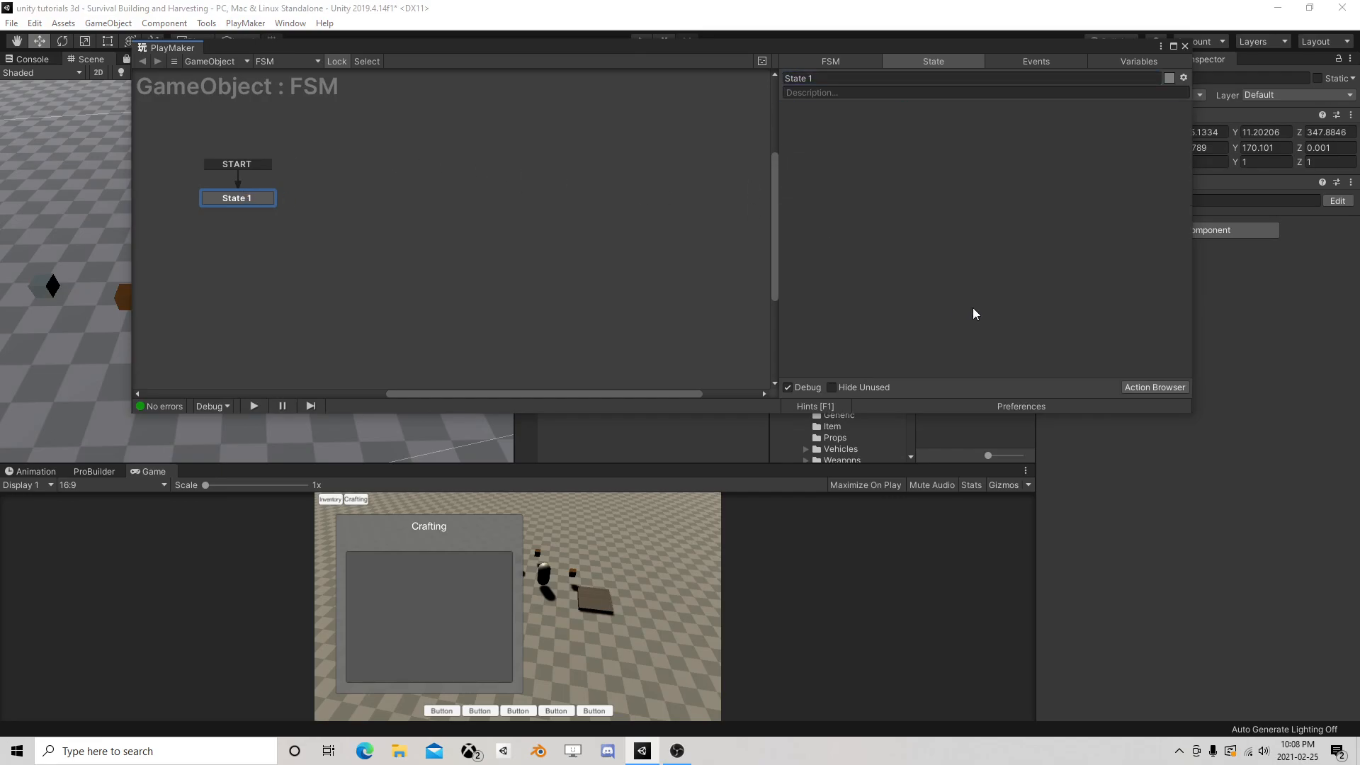
Add a Get Position action to State 1 of the camera parent's FSM
{"action": "left_click", "coordinate": [1154, 389]}
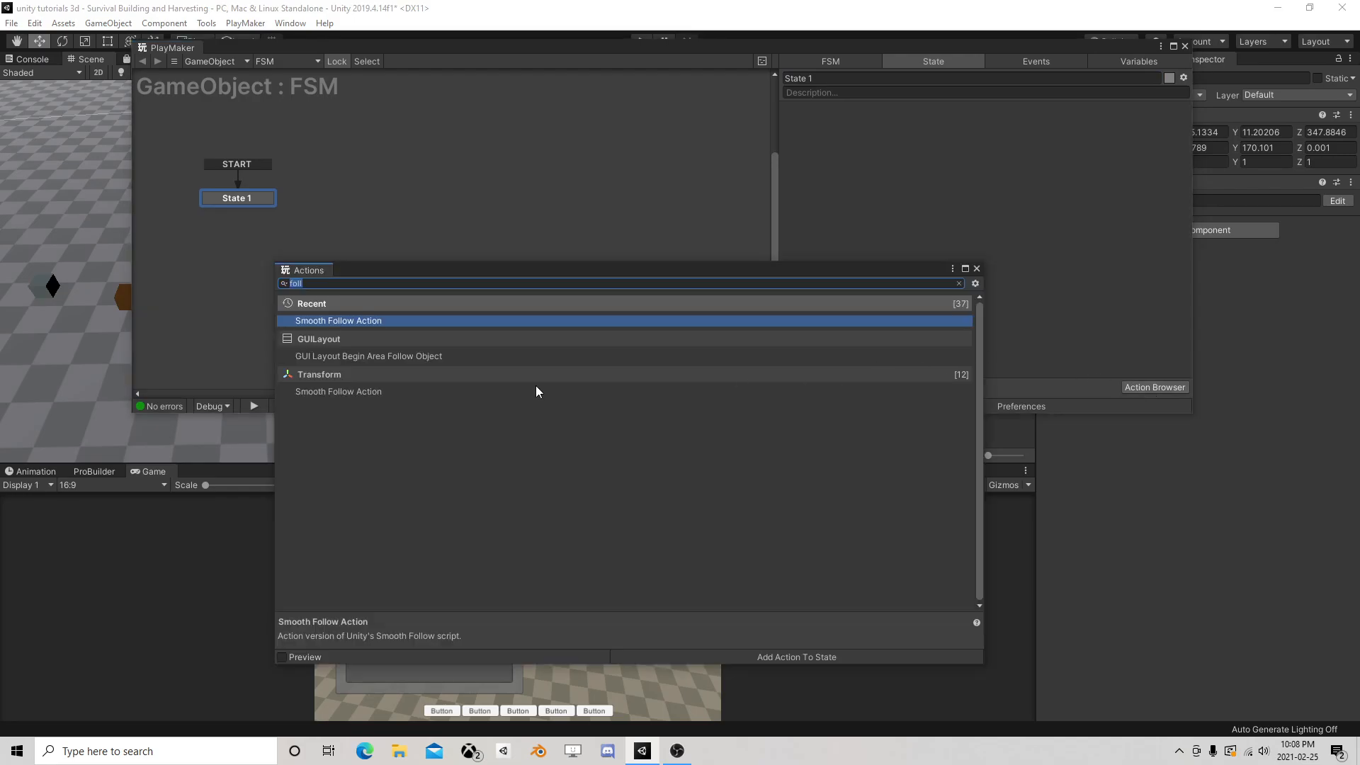
{"action": "type", "text": "get po"}
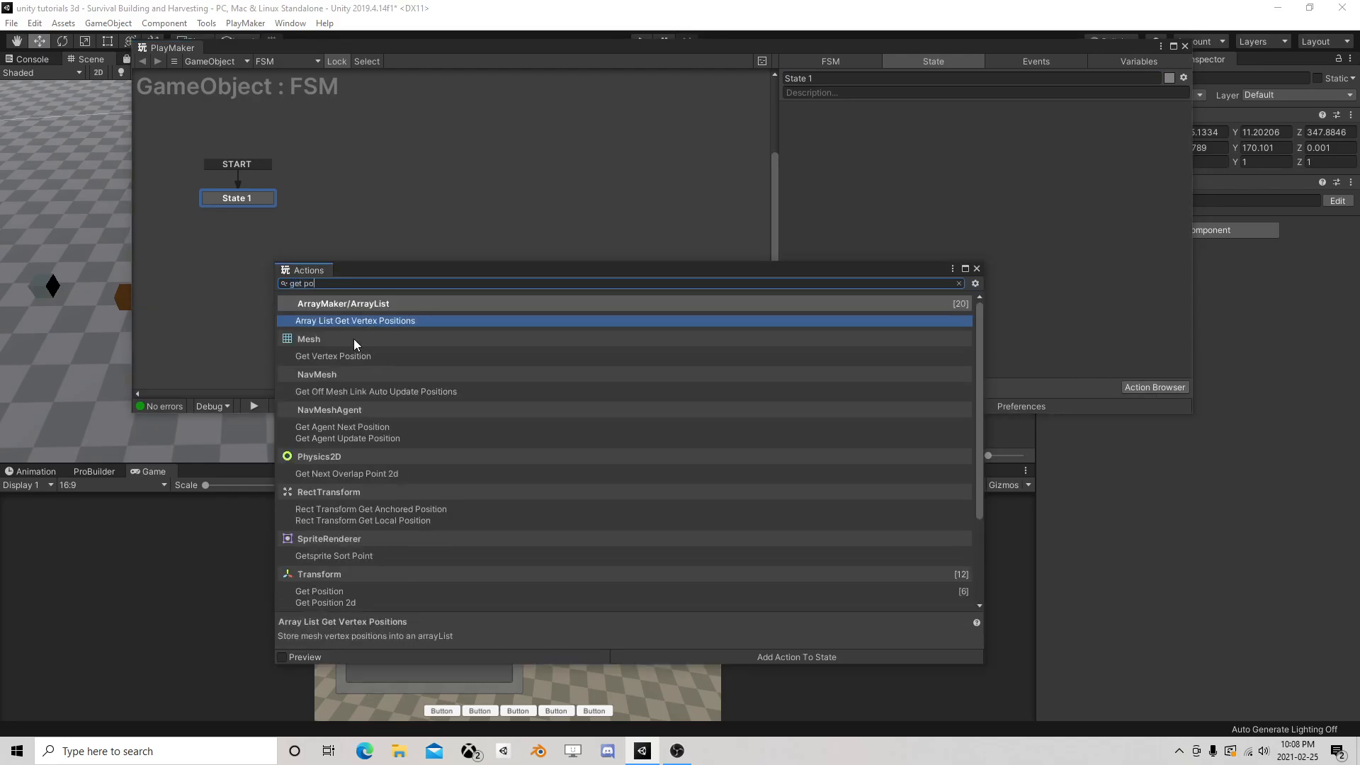
{"action": "type", "text": "s"}
{"action": "double_click", "coordinate": [347, 520]}
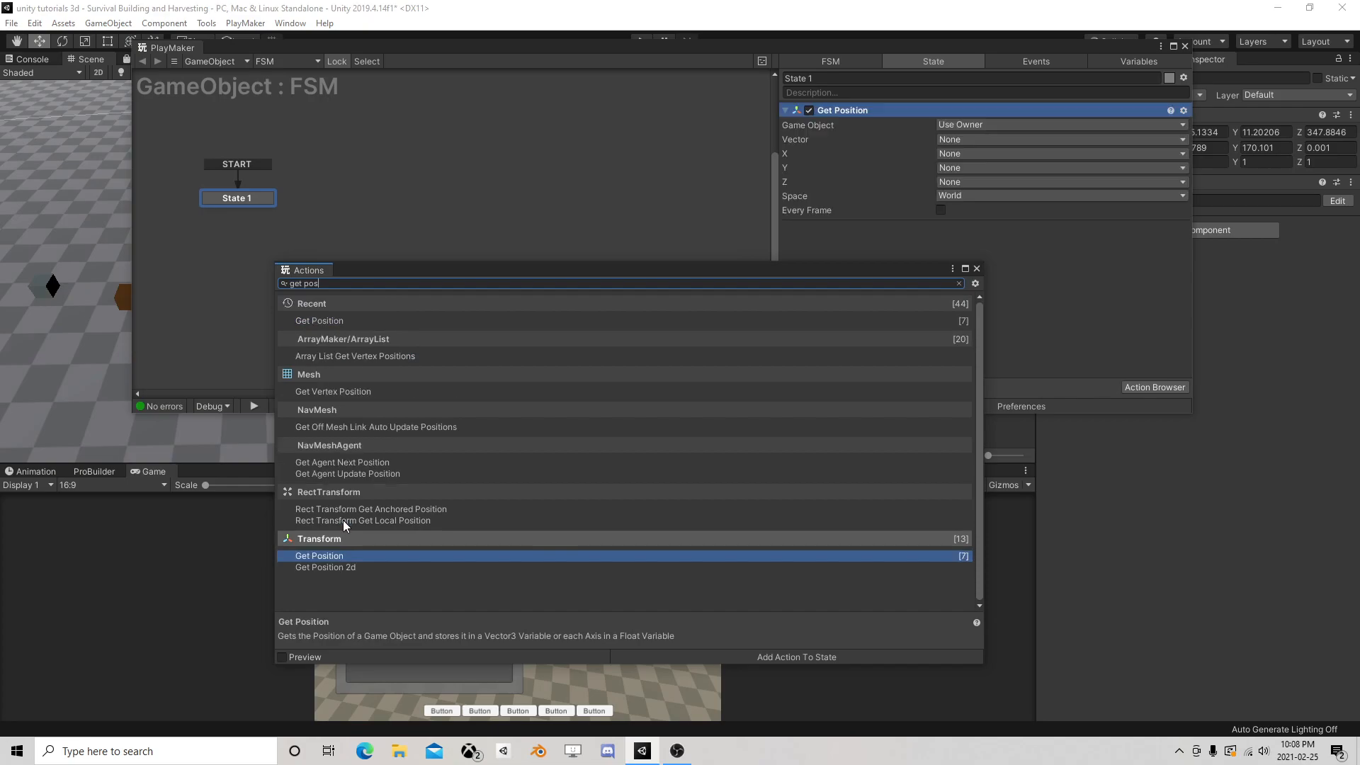
{"action": "left_click", "coordinate": [976, 269]}
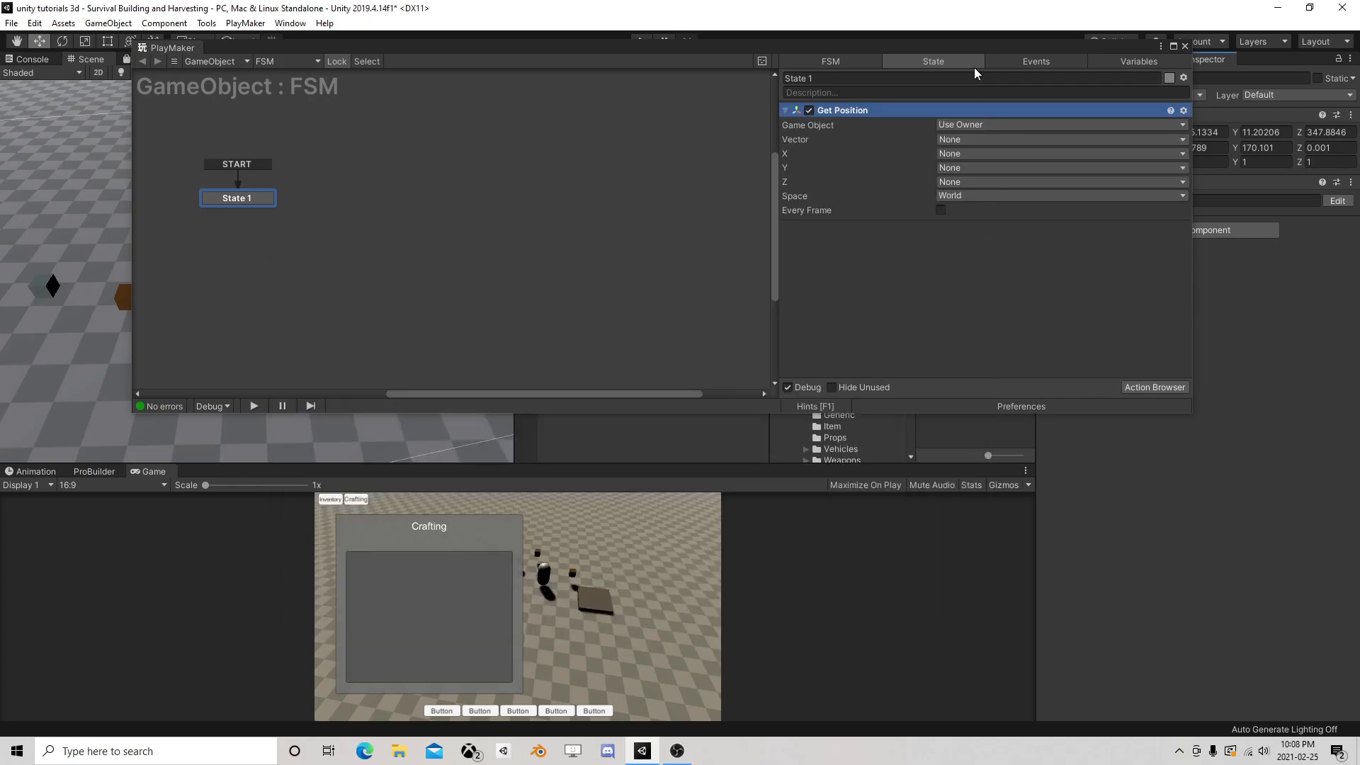
Store Get Position's Vector in a new variable named SelfVector and enable Every Frame
{"action": "left_click_drag", "start_coordinate": [975, 49], "coordinate": [822, 201]}
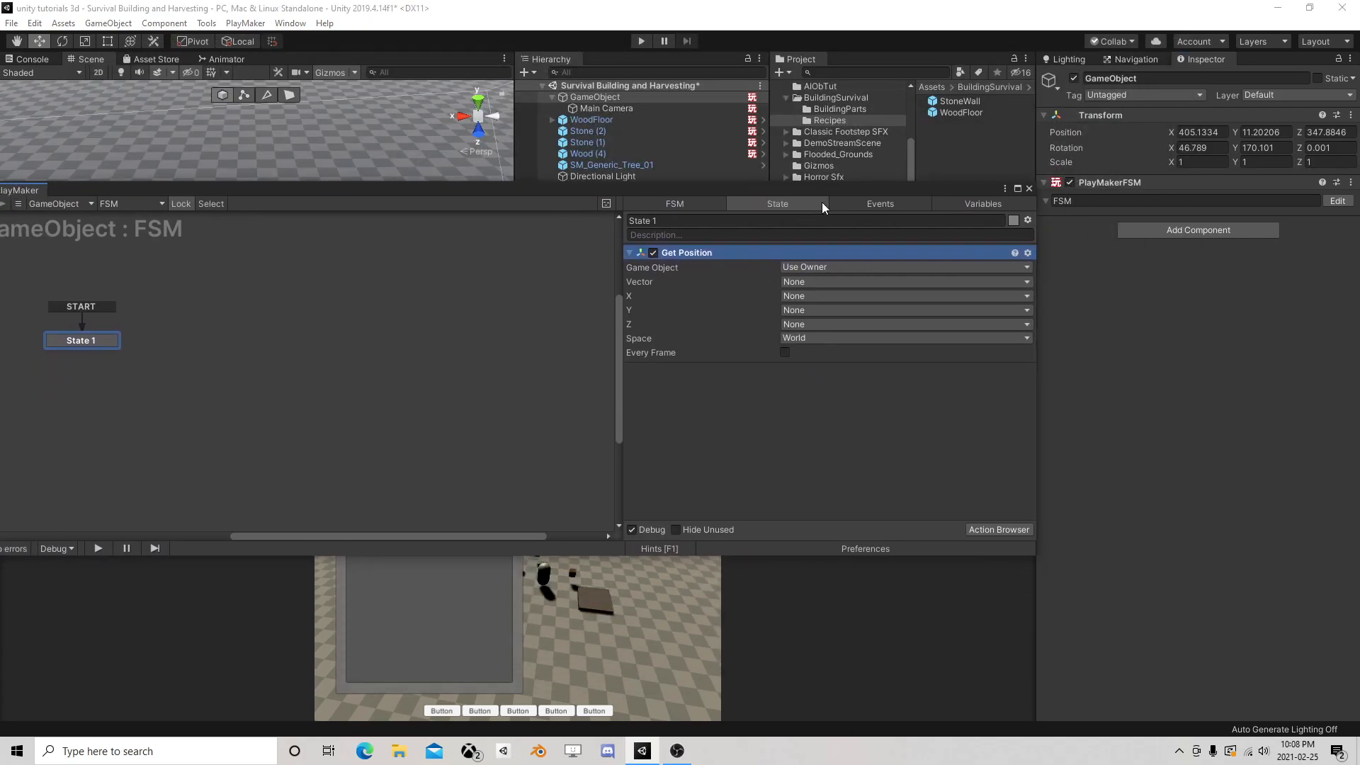
{"action": "left_click", "coordinate": [802, 281]}
{"action": "left_click", "coordinate": [845, 319]}
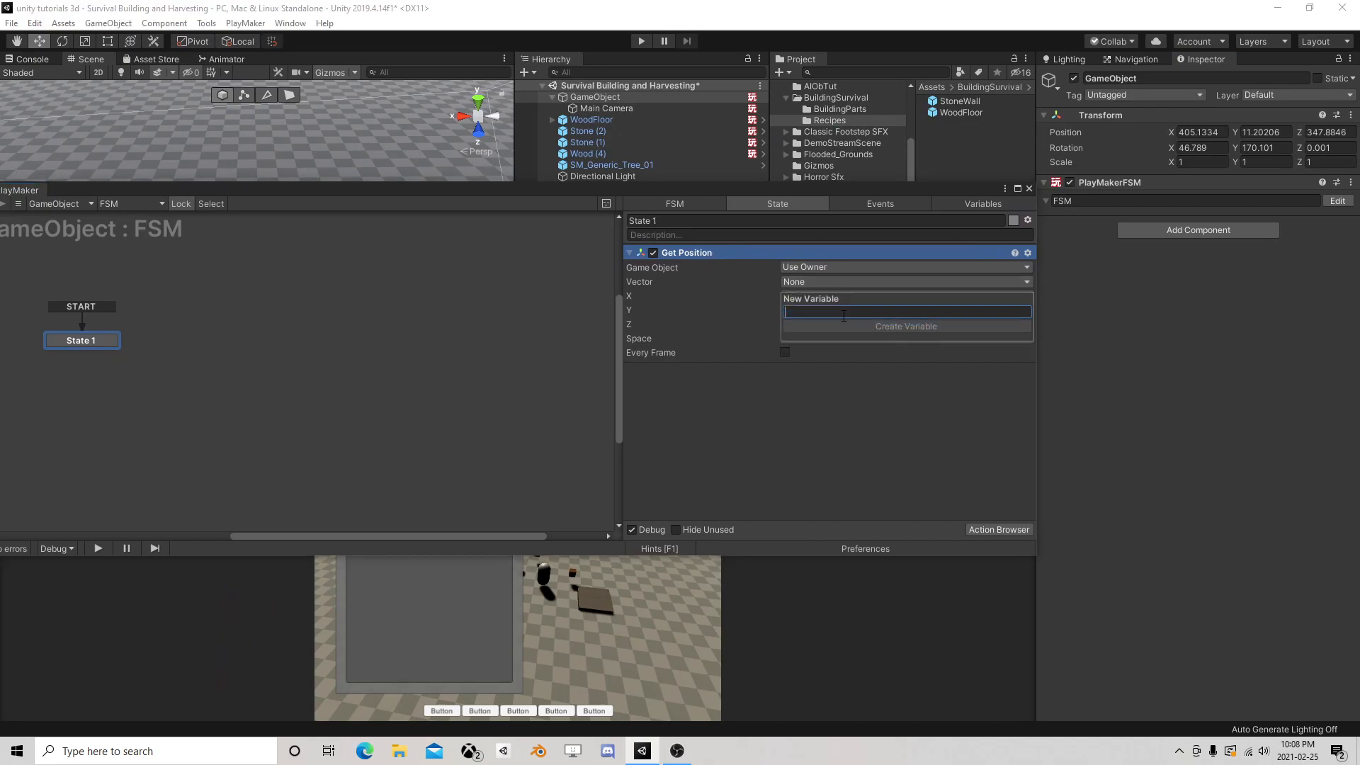
{"action": "type", "text": "Sel"}
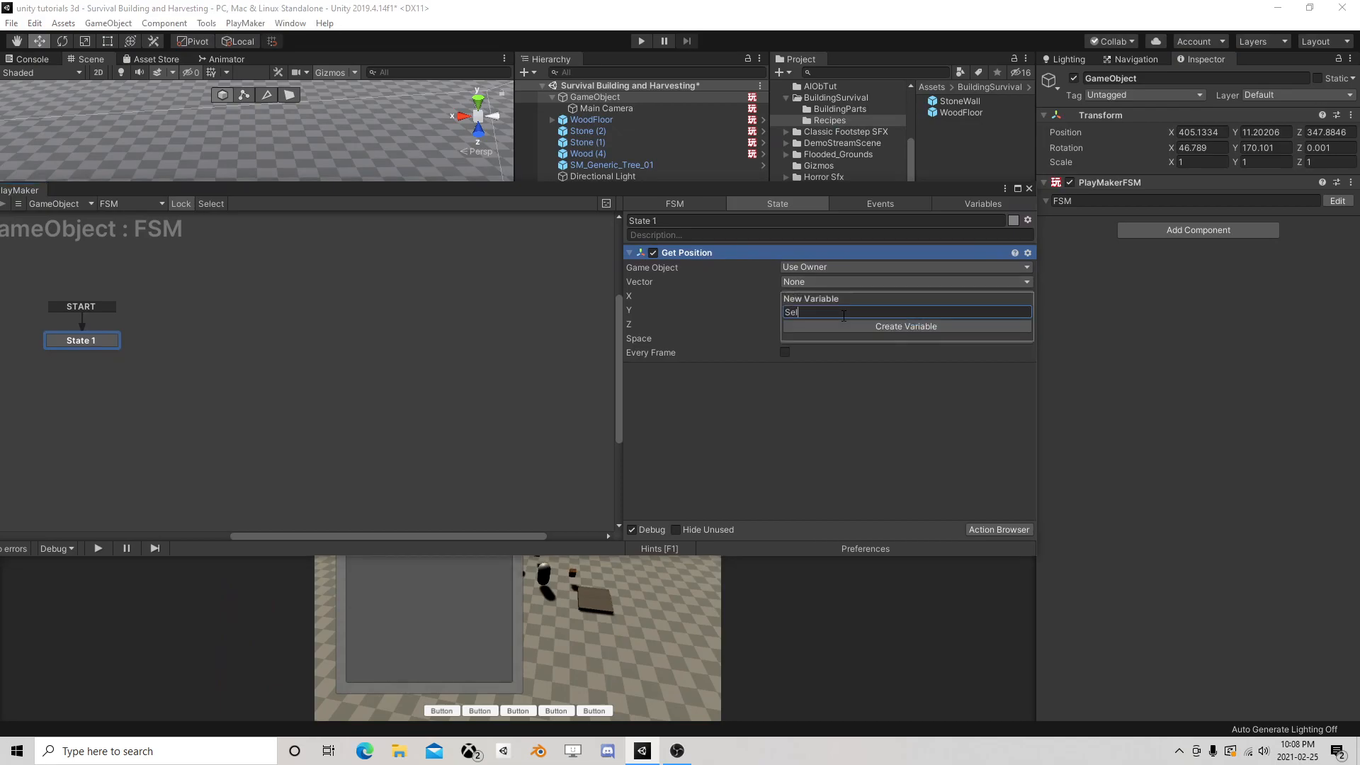
{"action": "type", "text": "fVector"}
{"action": "key", "text": "Return"}
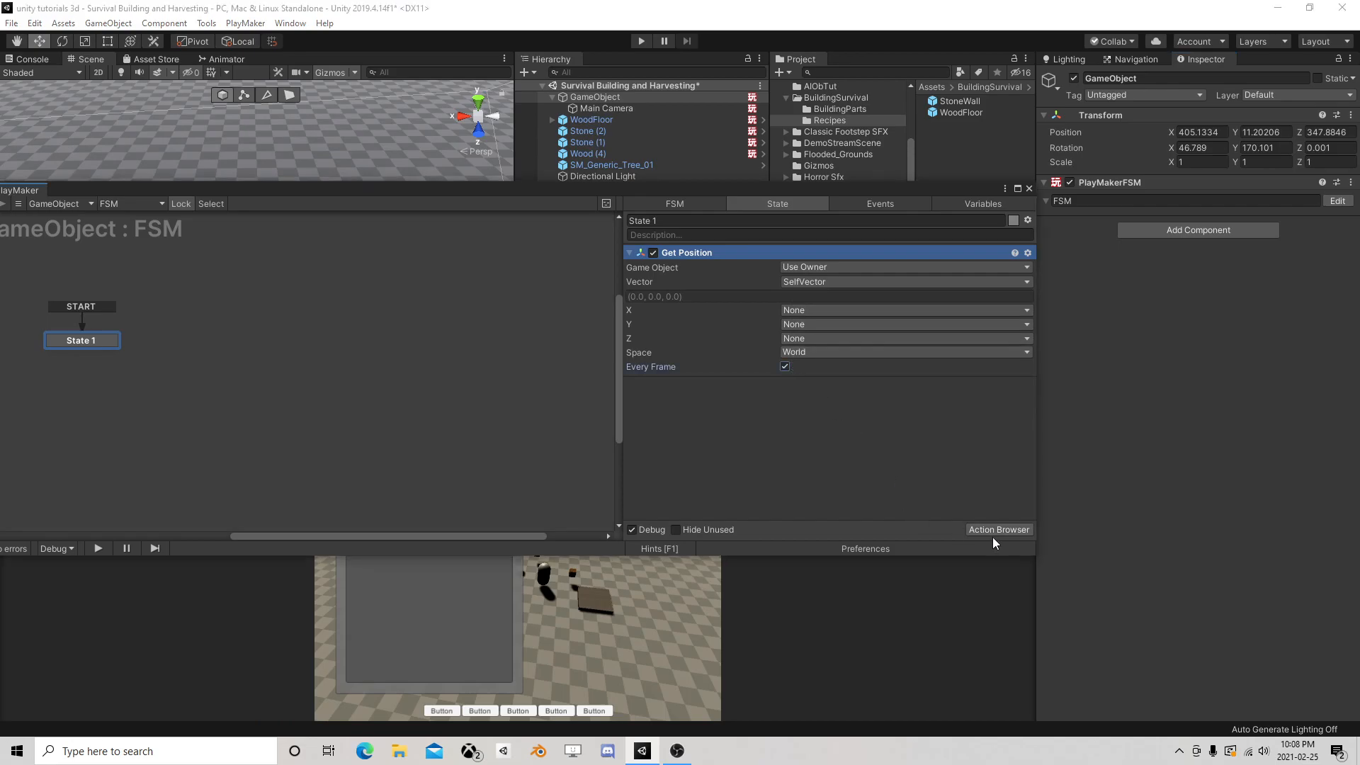
Duplicate the Get Position action within State 1 by copying and pasting it
{"action": "right_click", "coordinate": [704, 255]}
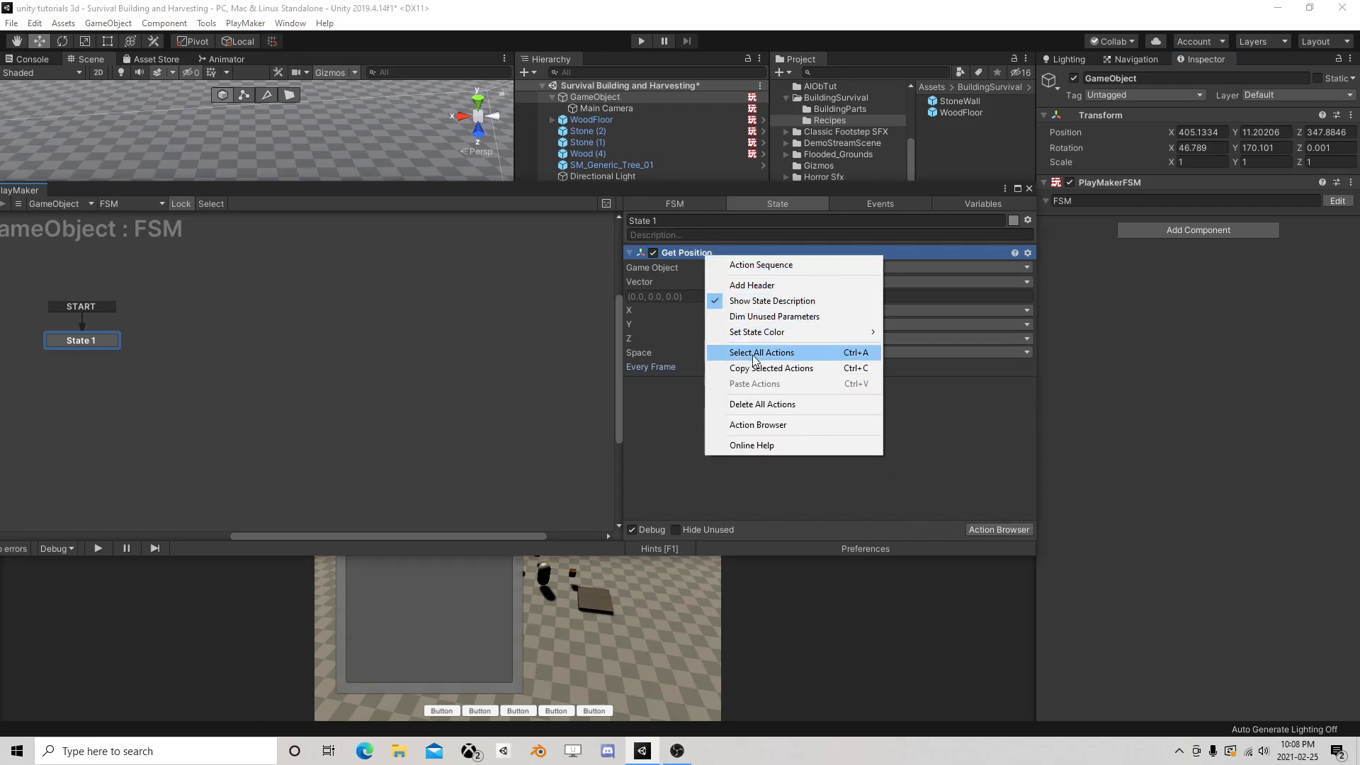
{"action": "left_click", "coordinate": [678, 415]}
{"action": "right_click", "coordinate": [713, 255]}
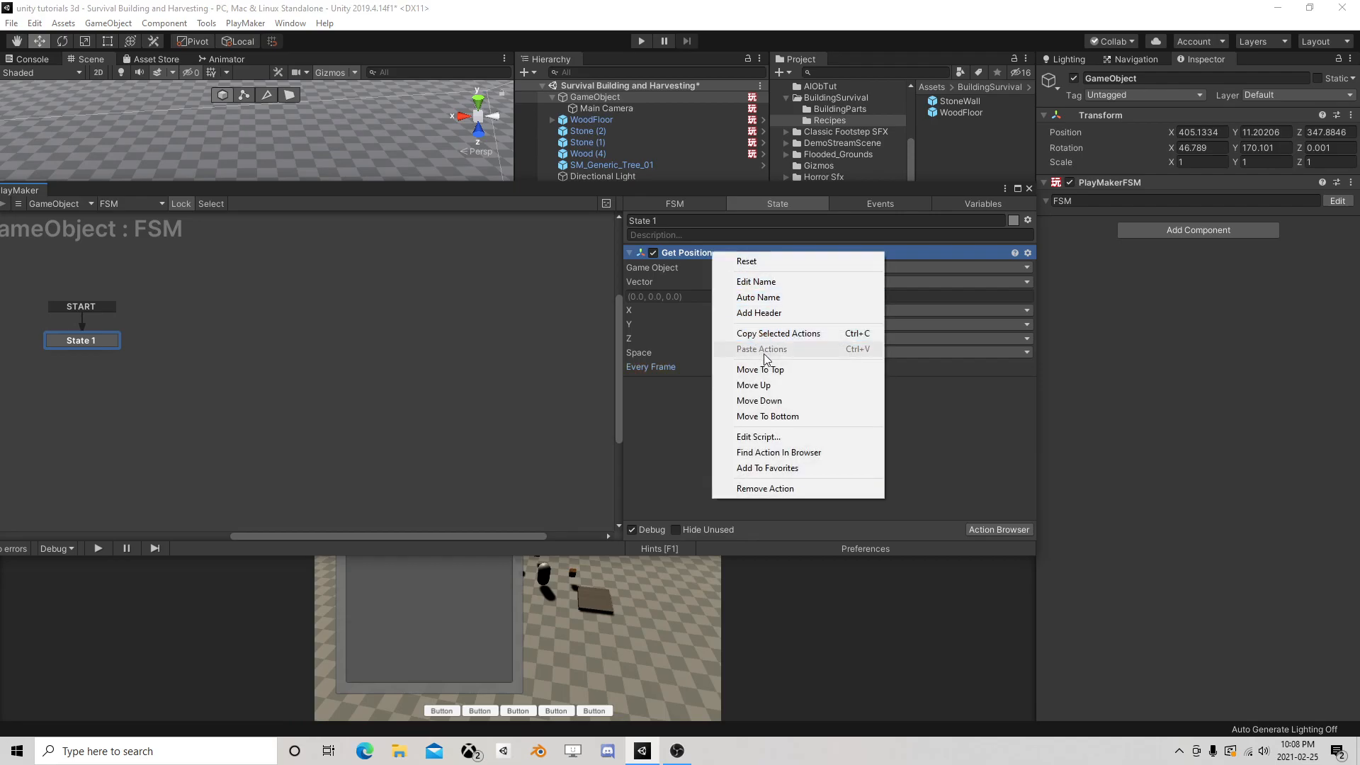
{"action": "left_click", "coordinate": [732, 375]}
{"action": "right_click", "coordinate": [706, 415]}
{"action": "left_click", "coordinate": [756, 542]}
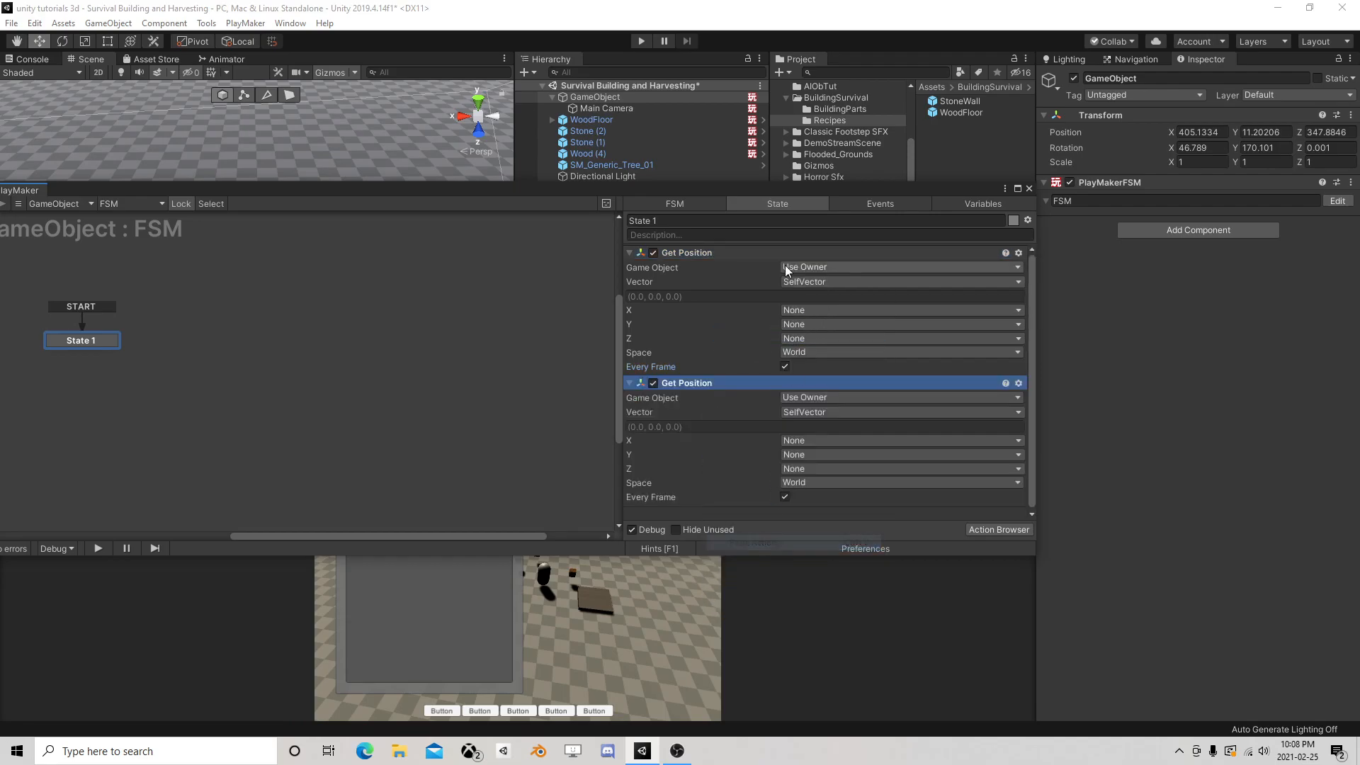
Change the second Get Position action's Game Object to Specify Game Object and assign Player
{"action": "left_click_drag", "start_coordinate": [798, 197], "coordinate": [207, 114]}
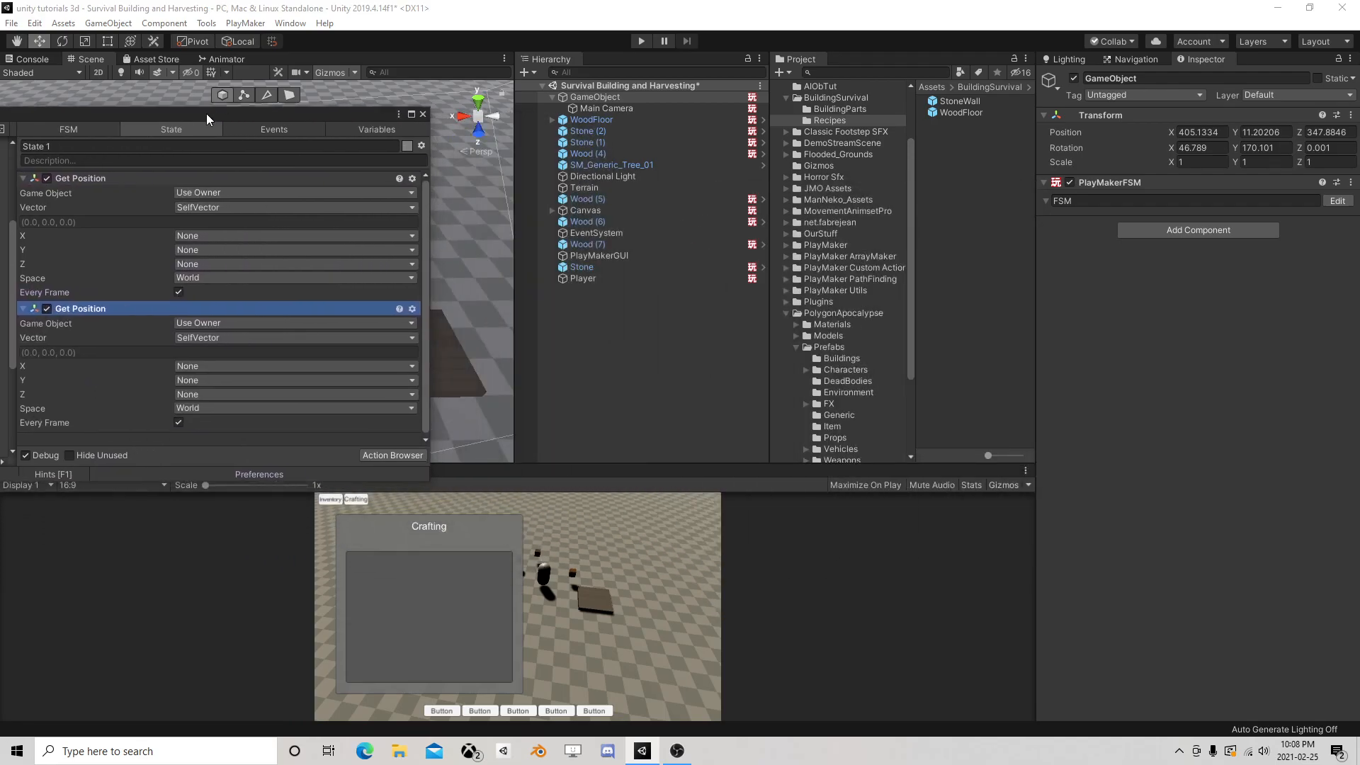
{"action": "left_click", "coordinate": [205, 321]}
{"action": "left_click", "coordinate": [213, 352]}
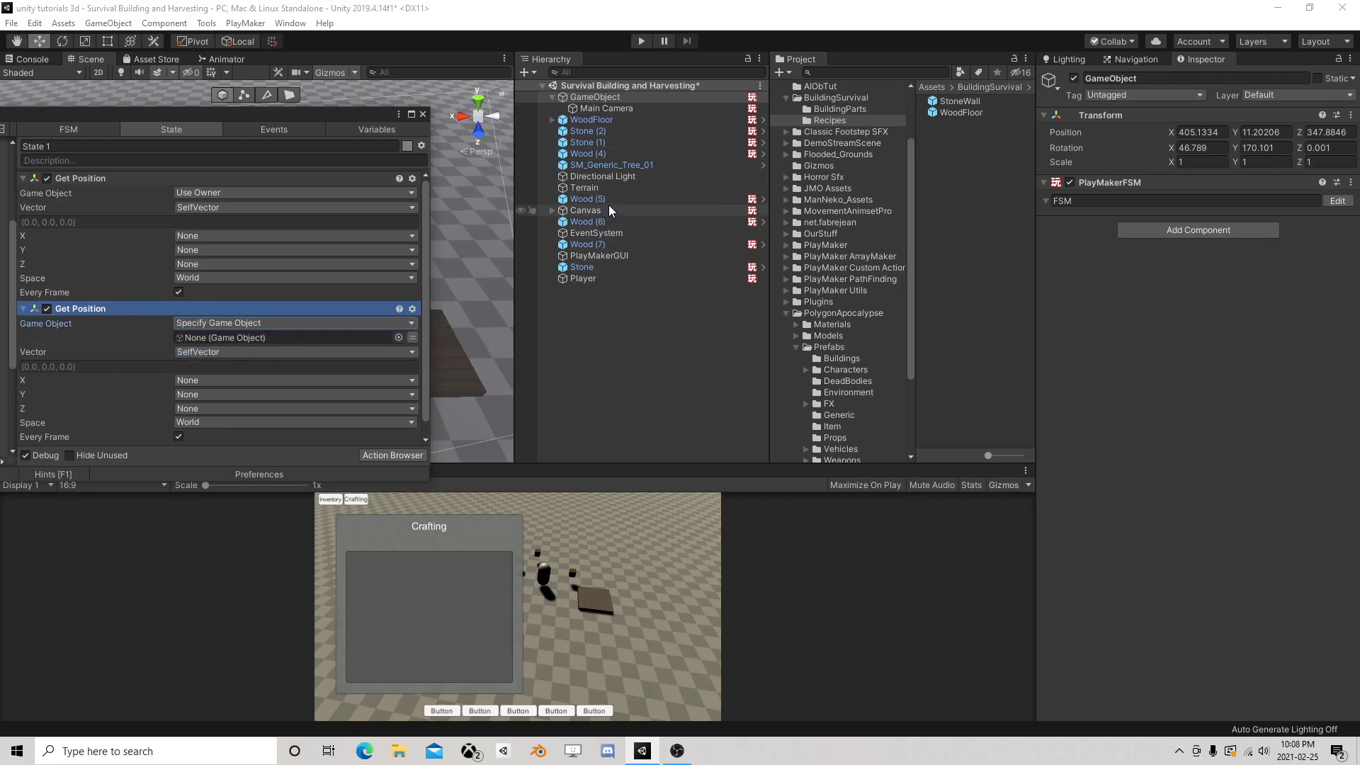
{"action": "left_click_drag", "start_coordinate": [586, 278], "coordinate": [206, 340]}
Store the second Get Position action's Vector in a new variable named PlayerVector
{"action": "left_click", "coordinate": [215, 352]}
{"action": "left_click", "coordinate": [240, 398]}
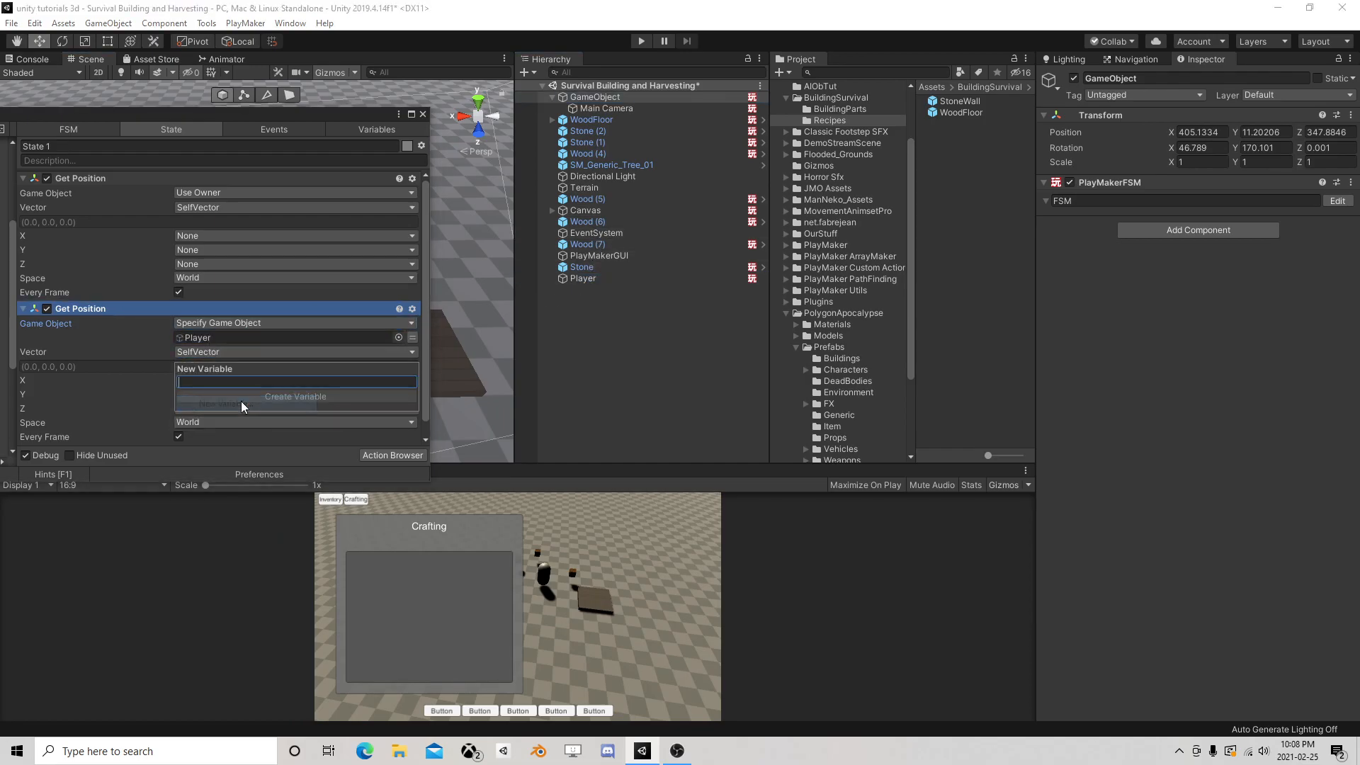
{"action": "type", "text": "PlayerVec"}
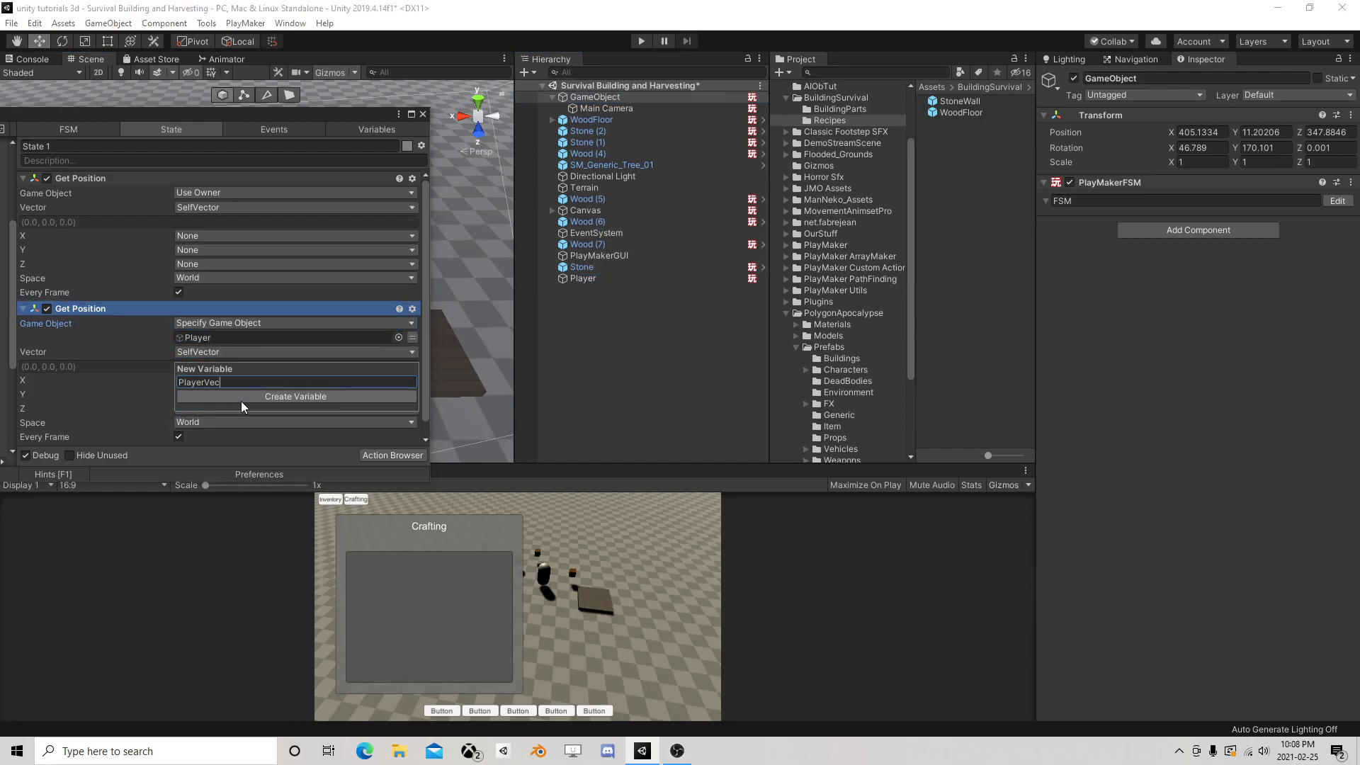
{"action": "type", "text": "tor"}
{"action": "left_click", "coordinate": [241, 401]}
Add a Vector3 Add XYZ action to State 1 after the Player's Get Position action
{"action": "scroll", "coordinate": [255, 394], "scroll_direction": "down", "scroll_amount": 1}
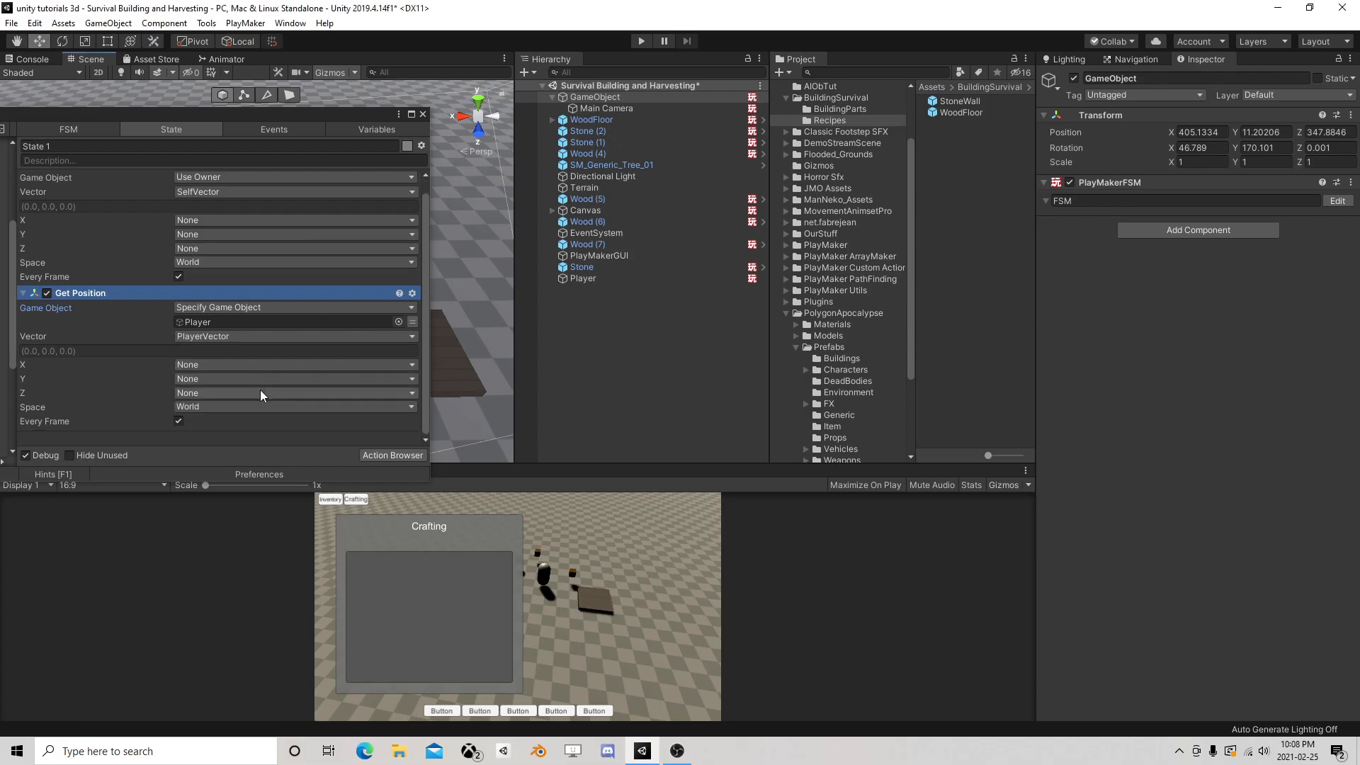
{"action": "left_click", "coordinate": [376, 458]}
{"action": "type", "text": "vector"}
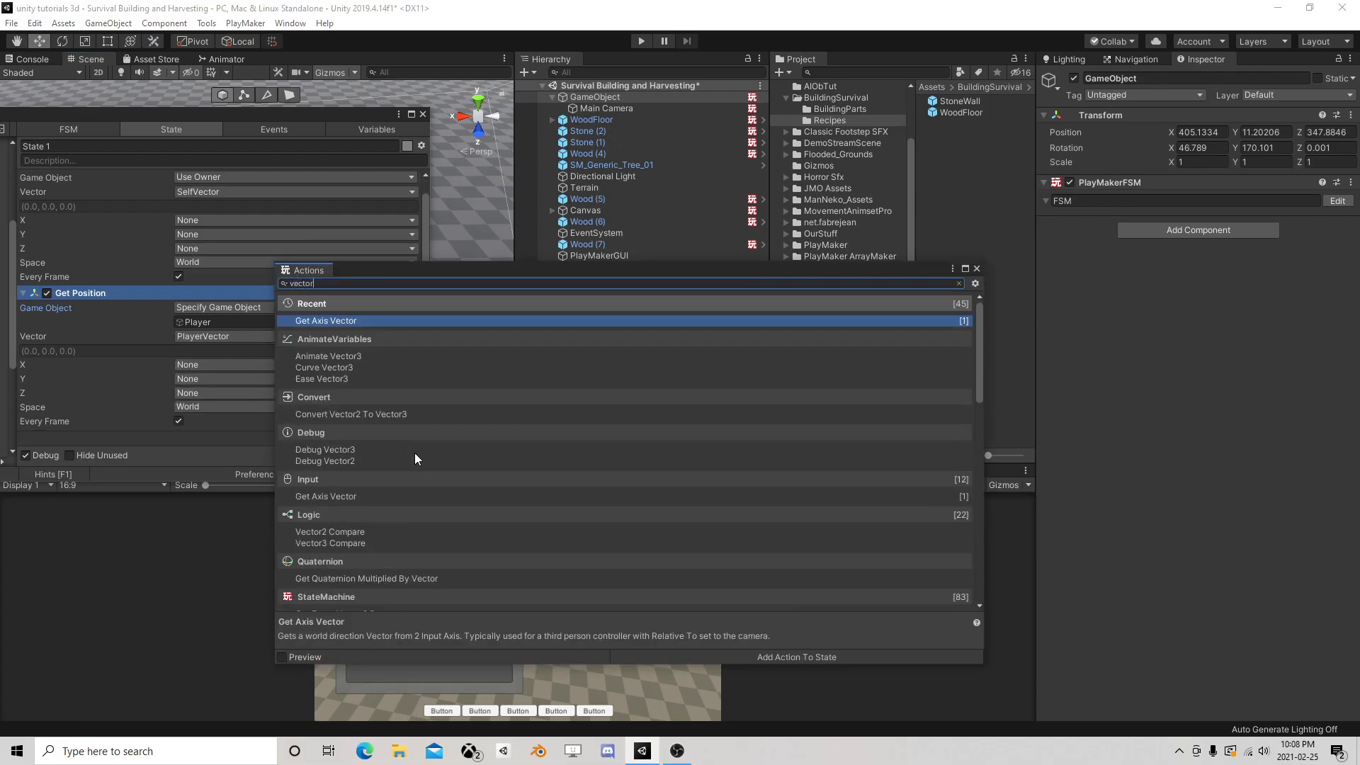
{"action": "type", "text": " add"}
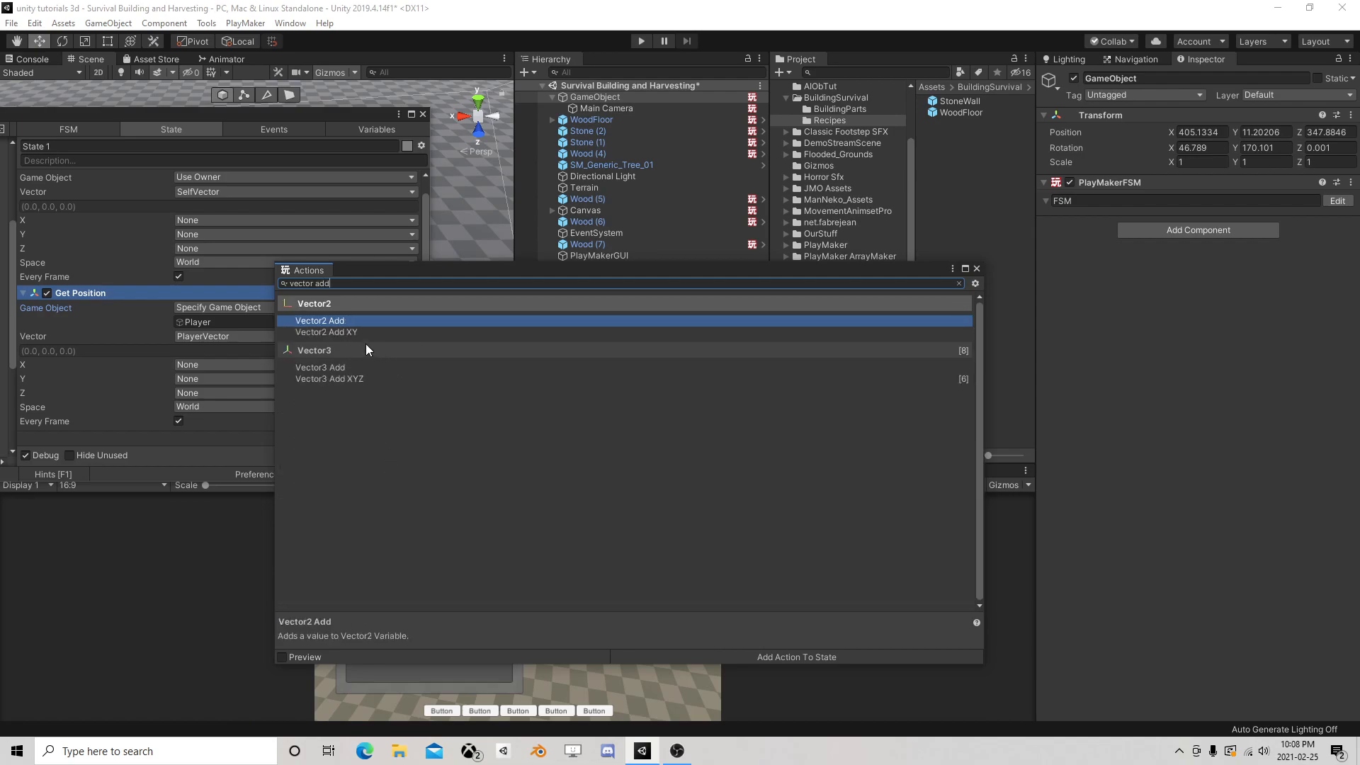
{"action": "double_click", "coordinate": [329, 378]}
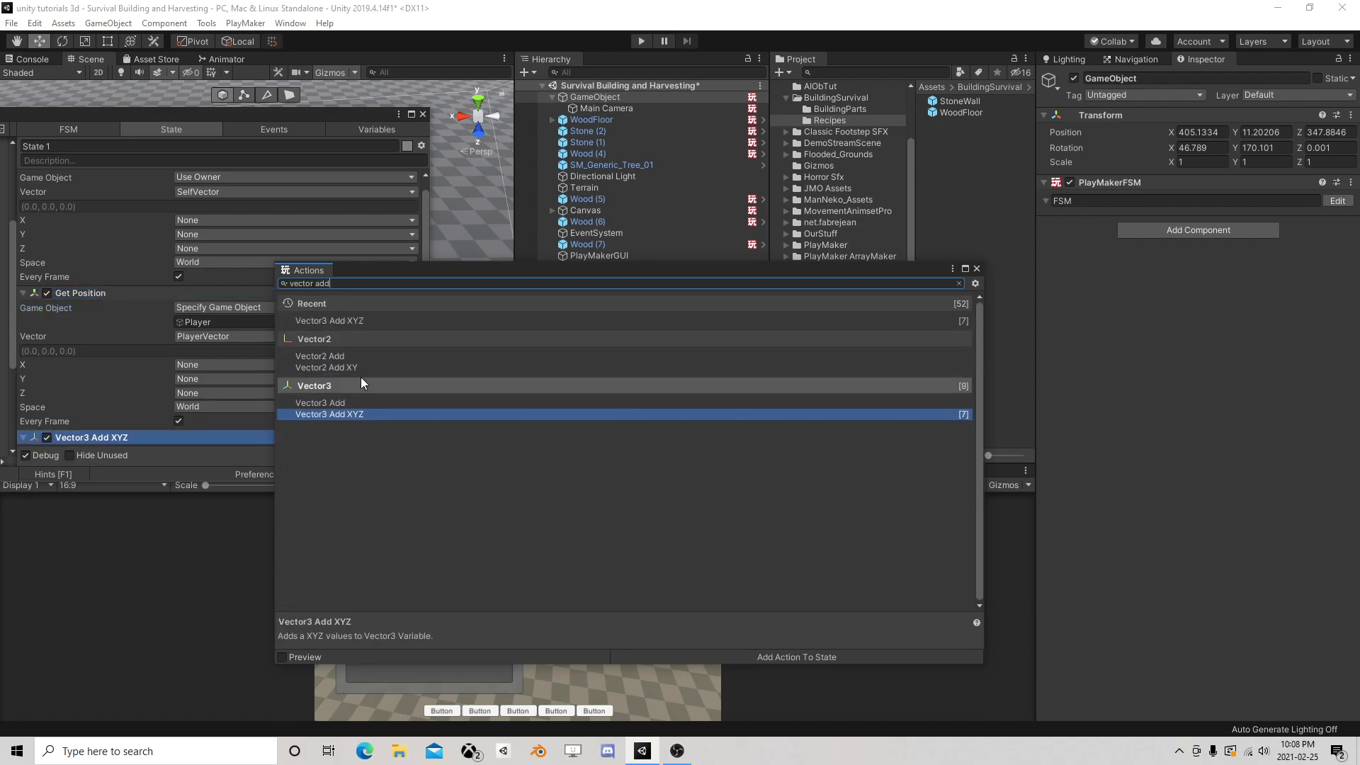
{"action": "left_click", "coordinate": [977, 268]}
Set Vector3 Add XYZ to modify PlayerVector with Add Y 4 and Add Z -8, and enable Every Frame
{"action": "scroll", "coordinate": [265, 337], "scroll_direction": "down", "scroll_amount": 3}
{"action": "left_click", "coordinate": [212, 351]}
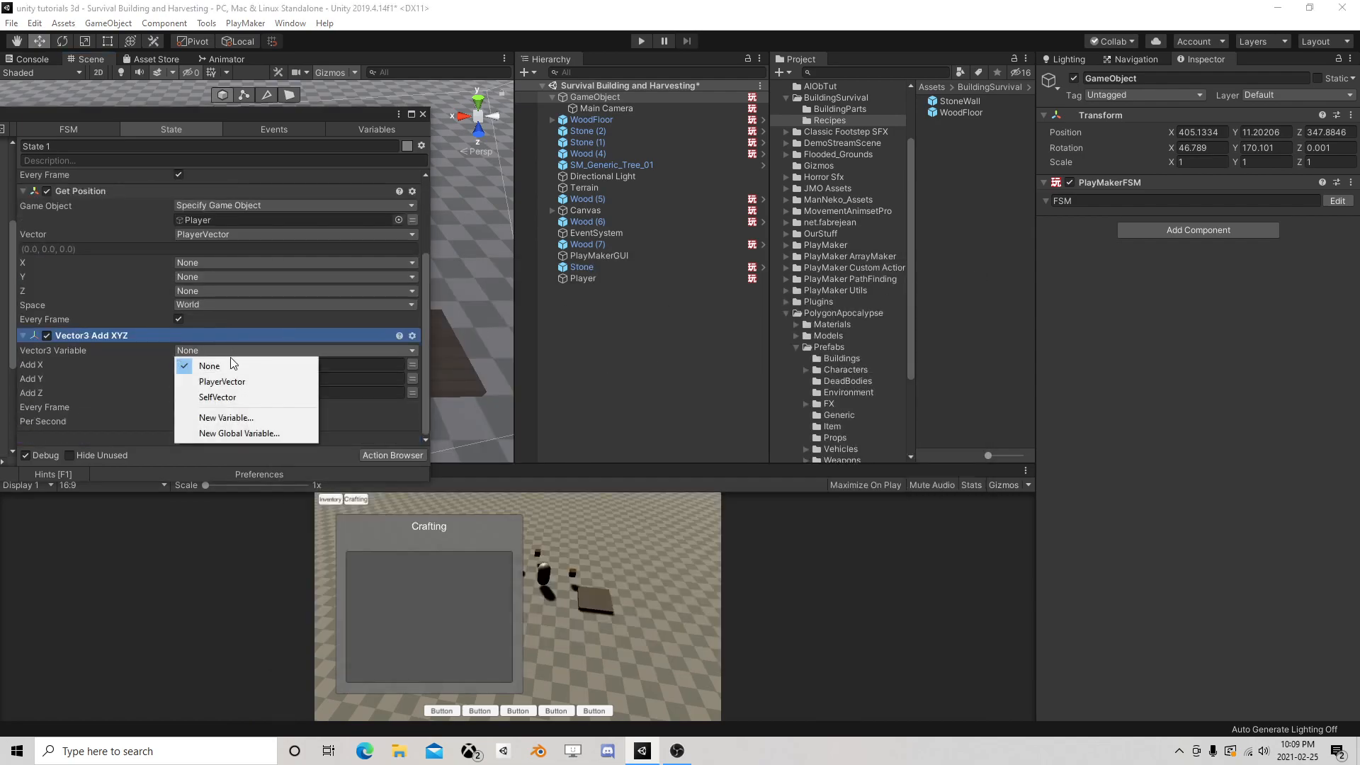
{"action": "left_click", "coordinate": [222, 381]}
{"action": "left_click", "coordinate": [159, 382]}
{"action": "left_click", "coordinate": [181, 407]}
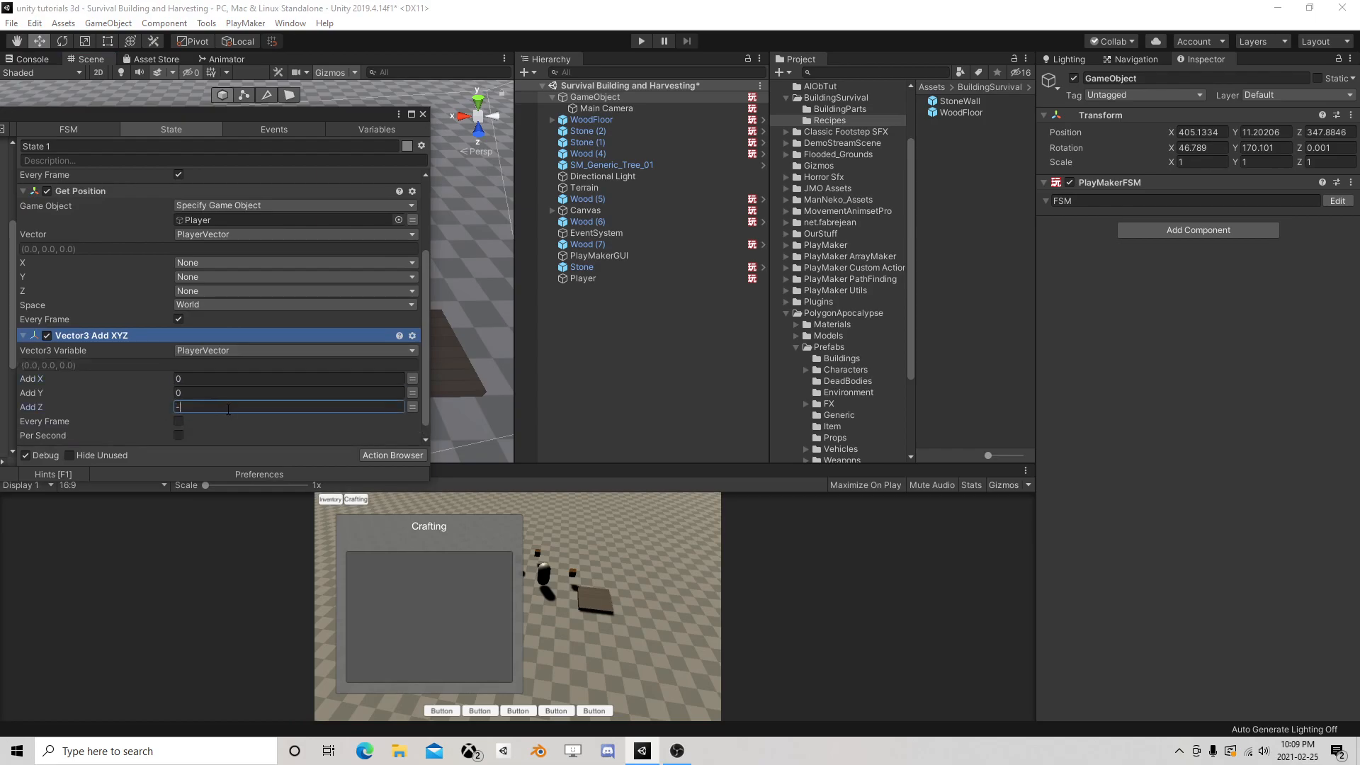
{"action": "left_click", "coordinate": [121, 396]}
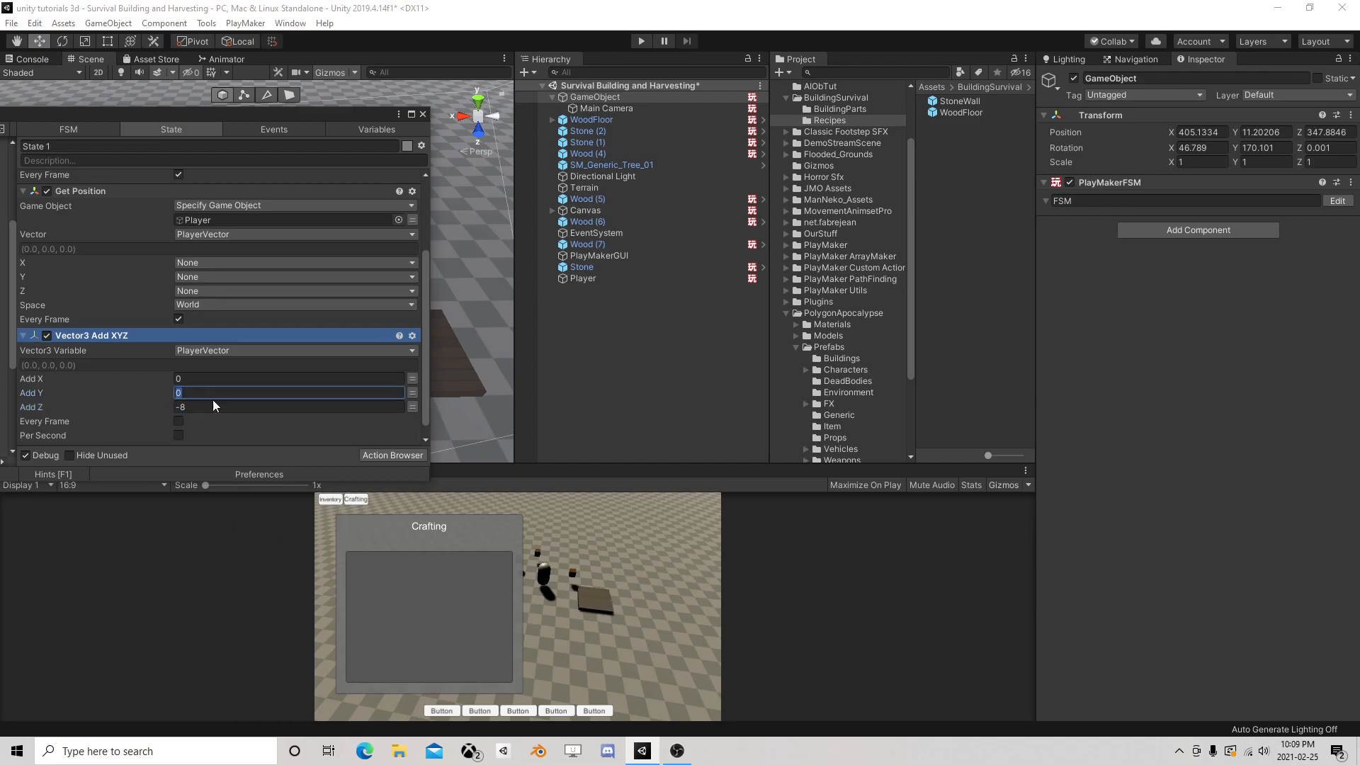
{"action": "left_click", "coordinate": [178, 421]}
{"action": "scroll", "coordinate": [268, 381], "scroll_direction": "down", "scroll_amount": 1}
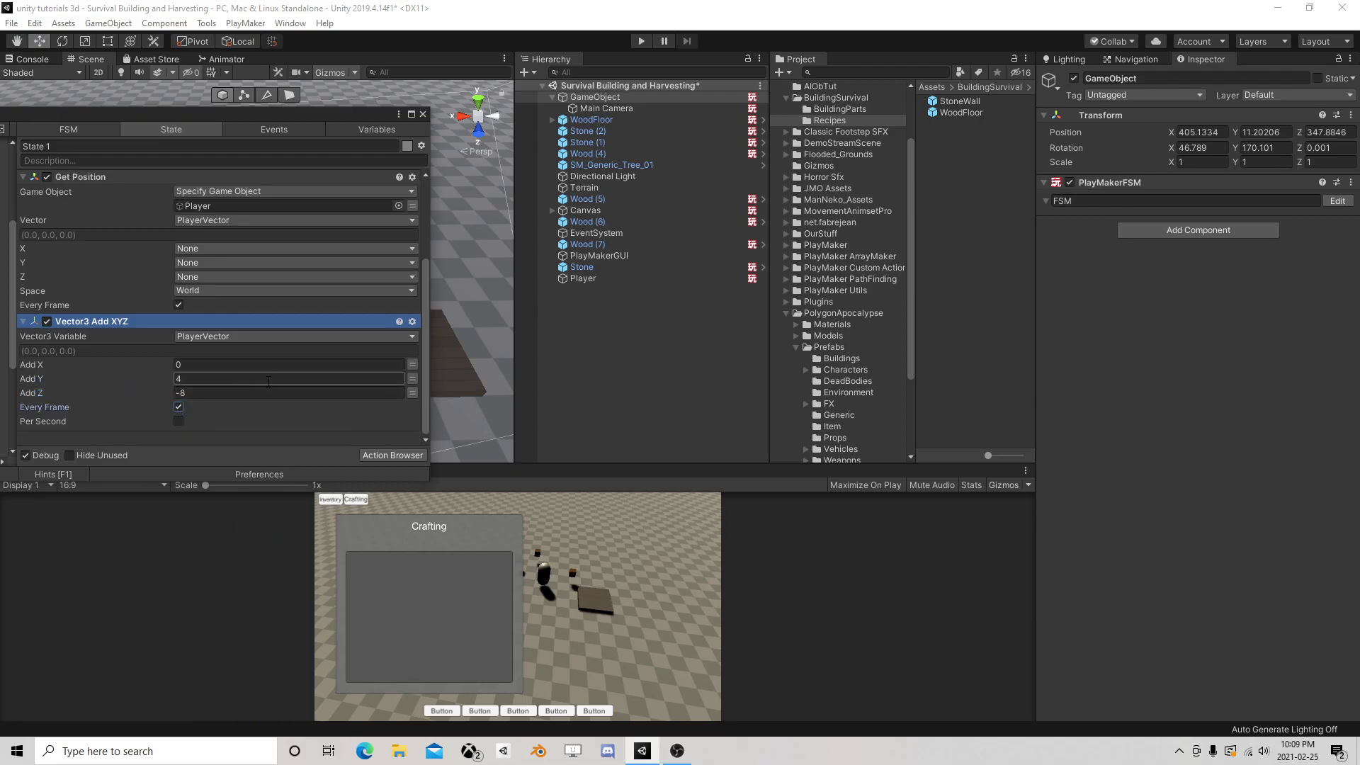
Add a Vector3 Lerp action to State 1 and place it below Vector3 Add XYZ
{"action": "left_click", "coordinate": [390, 456]}
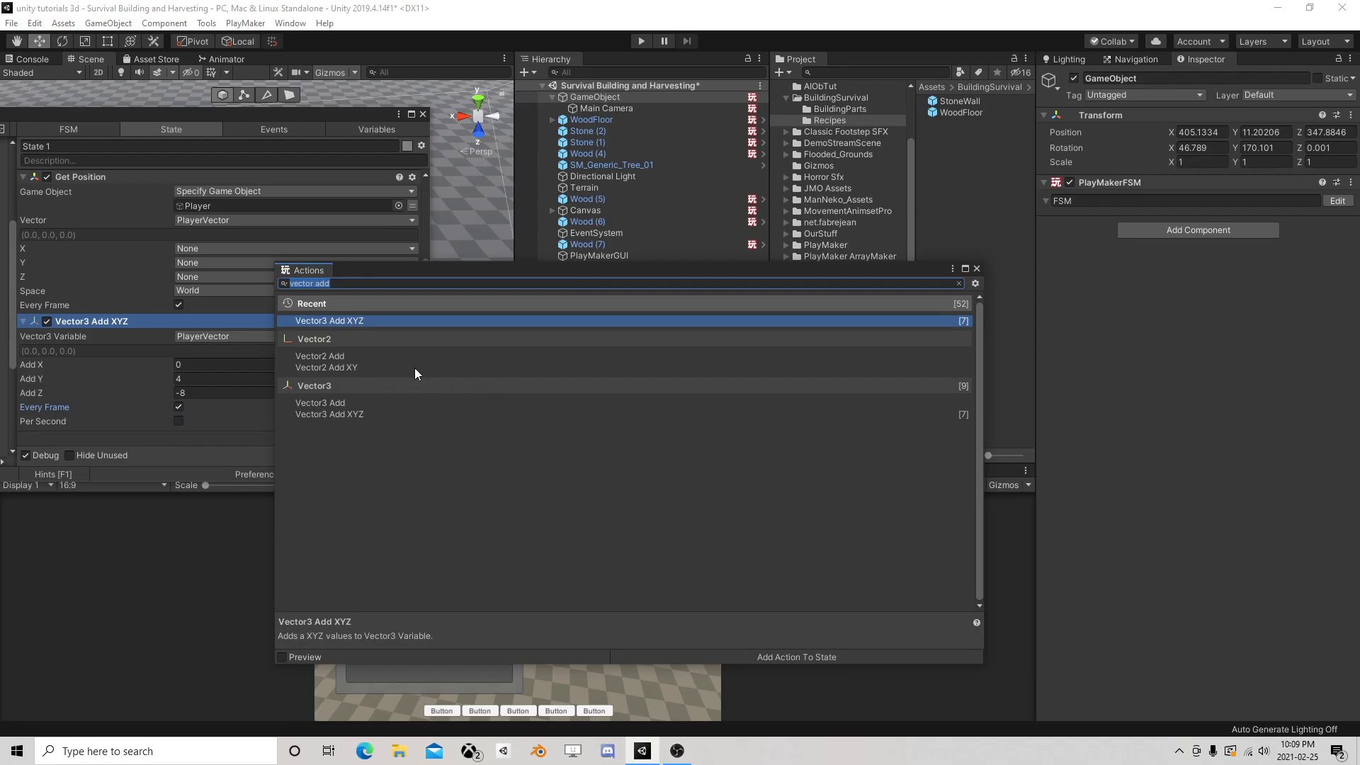
{"action": "type", "text": "lerp"}
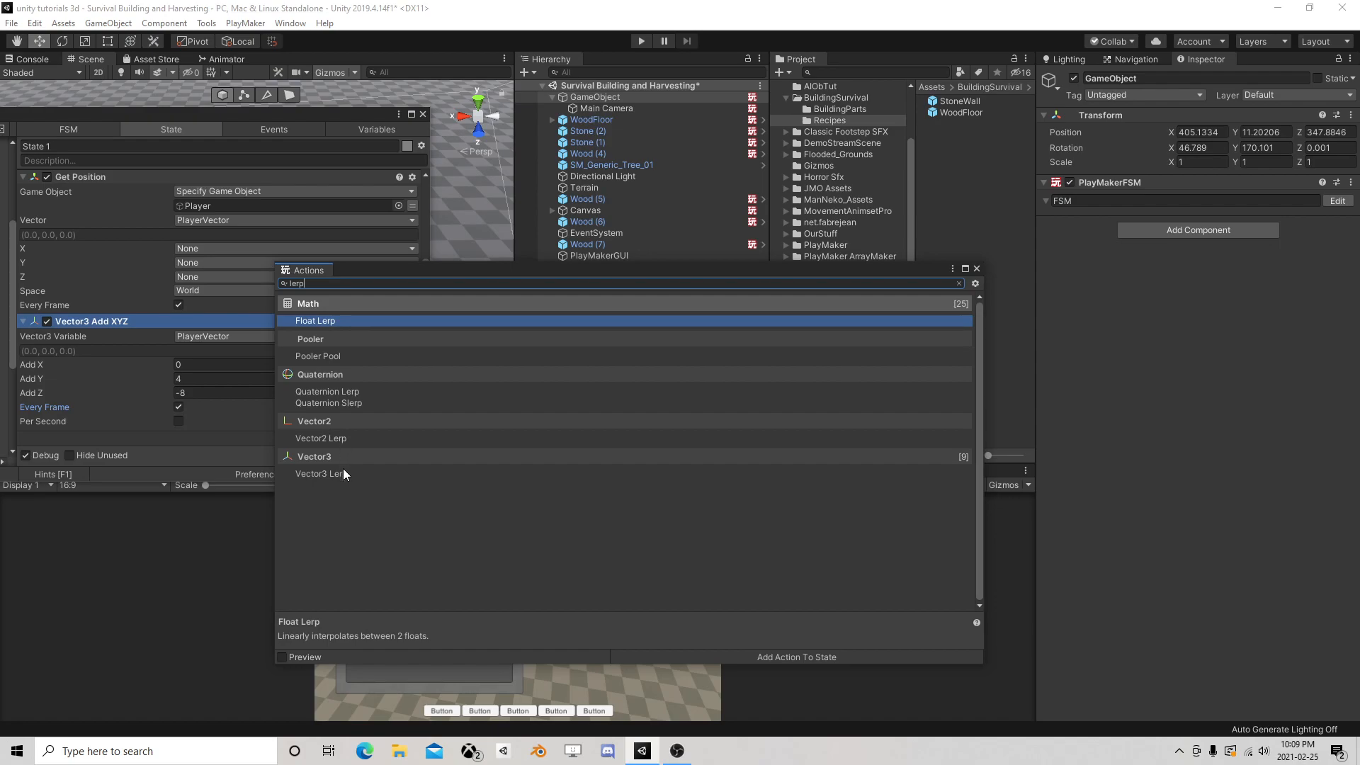
{"action": "double_click", "coordinate": [343, 473]}
{"action": "left_click", "coordinate": [977, 269]}
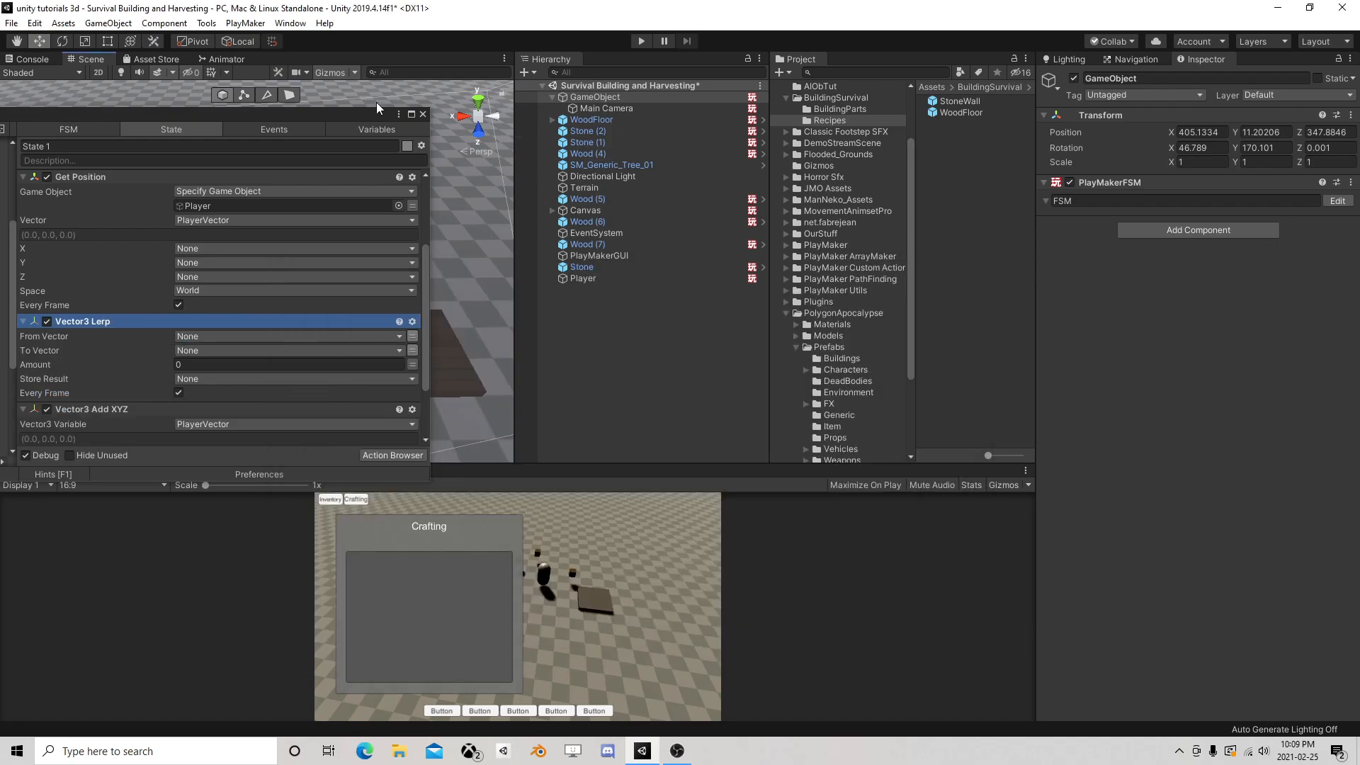
{"action": "left_click_drag", "start_coordinate": [353, 118], "coordinate": [615, 44]}
{"action": "scroll", "coordinate": [391, 257], "scroll_direction": "down", "scroll_amount": 2}
{"action": "scroll", "coordinate": [391, 265], "scroll_direction": "down", "scroll_amount": 1}
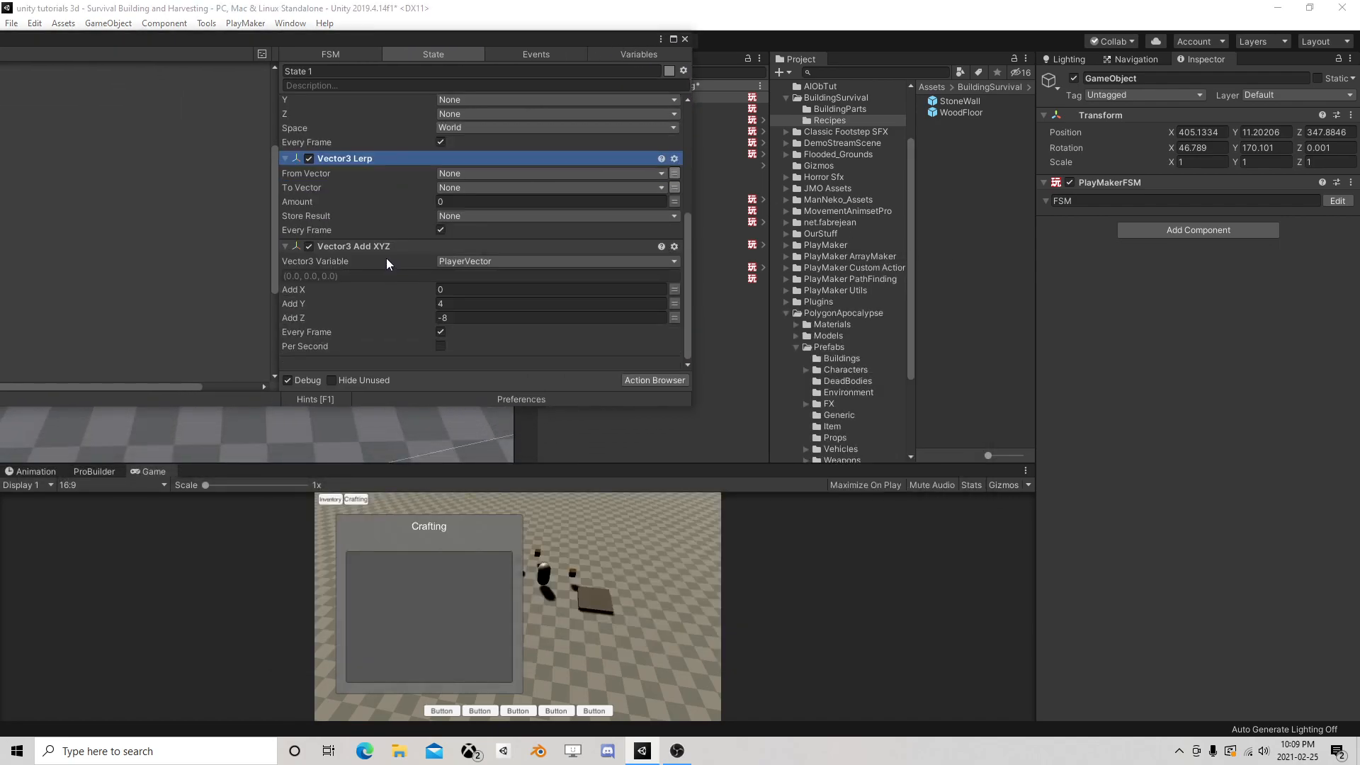
{"action": "left_click_drag", "start_coordinate": [350, 159], "coordinate": [378, 363]}
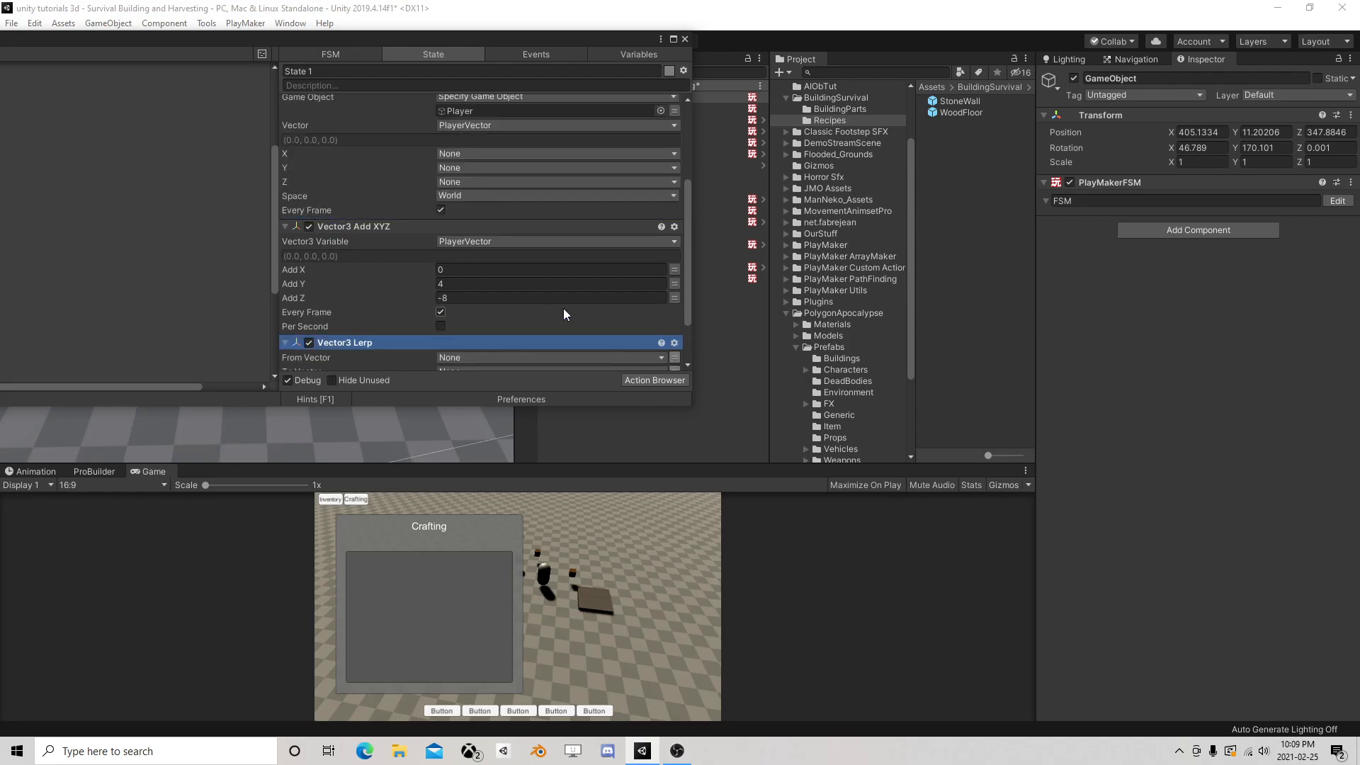
{"action": "scroll", "coordinate": [538, 304], "scroll_direction": "down", "scroll_amount": 2}
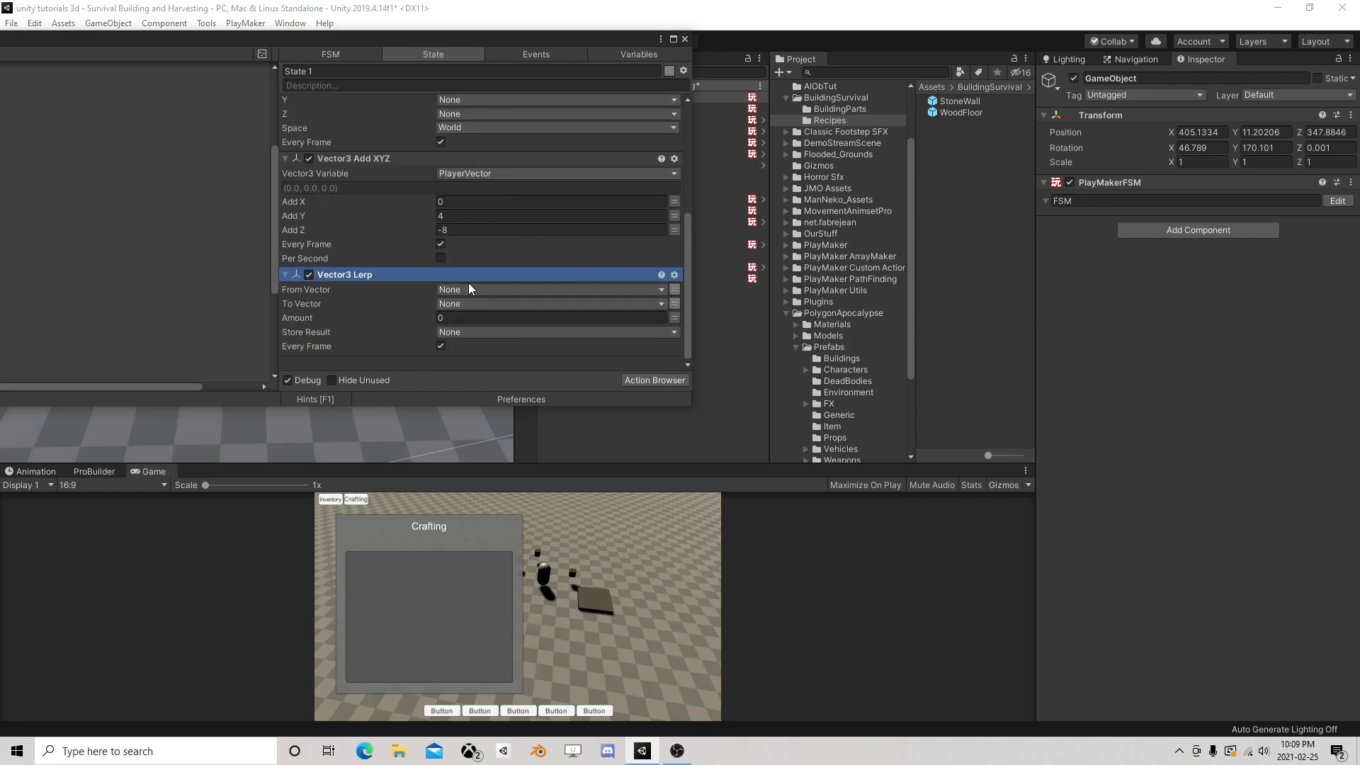
Add a Set Position action to State 1 and move it to the end of the action list
{"action": "left_click", "coordinate": [668, 380]}
{"action": "type", "text": "set pos"}
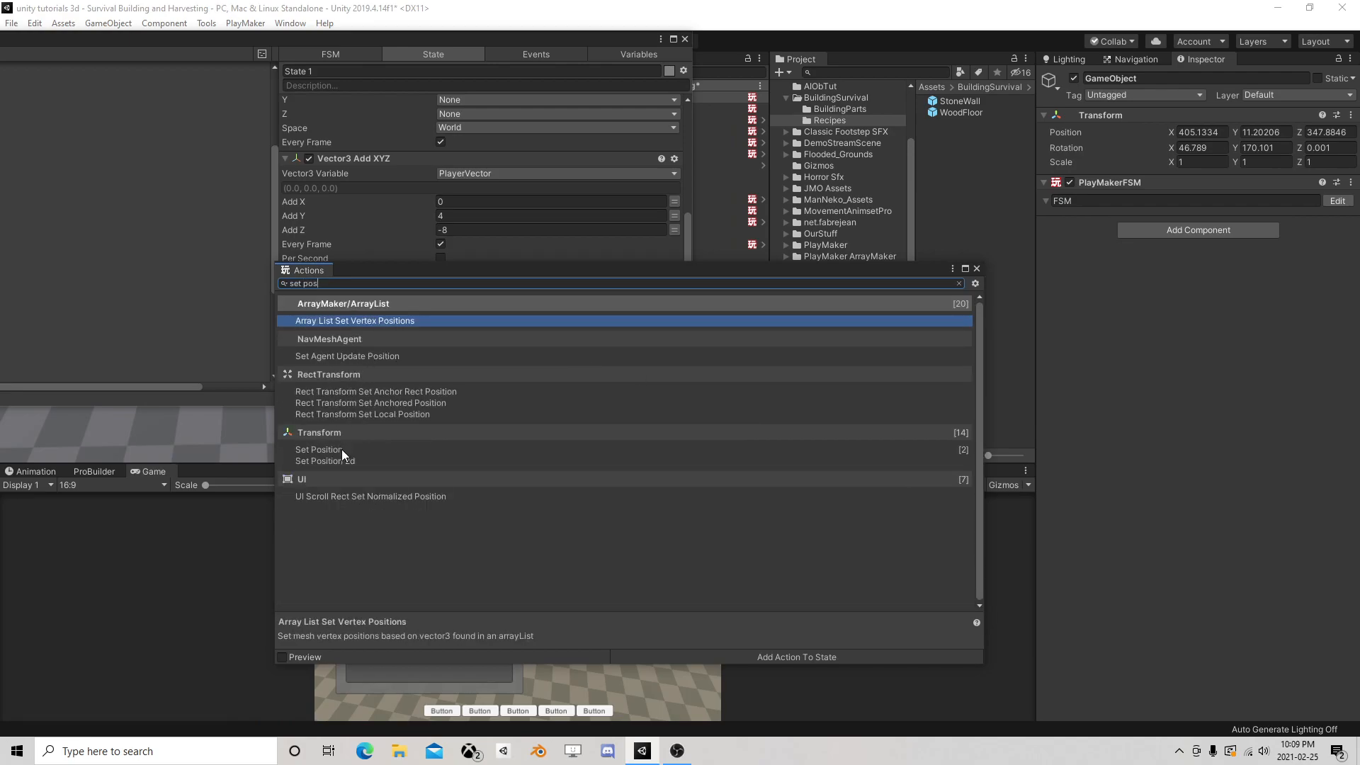
{"action": "double_click", "coordinate": [342, 449]}
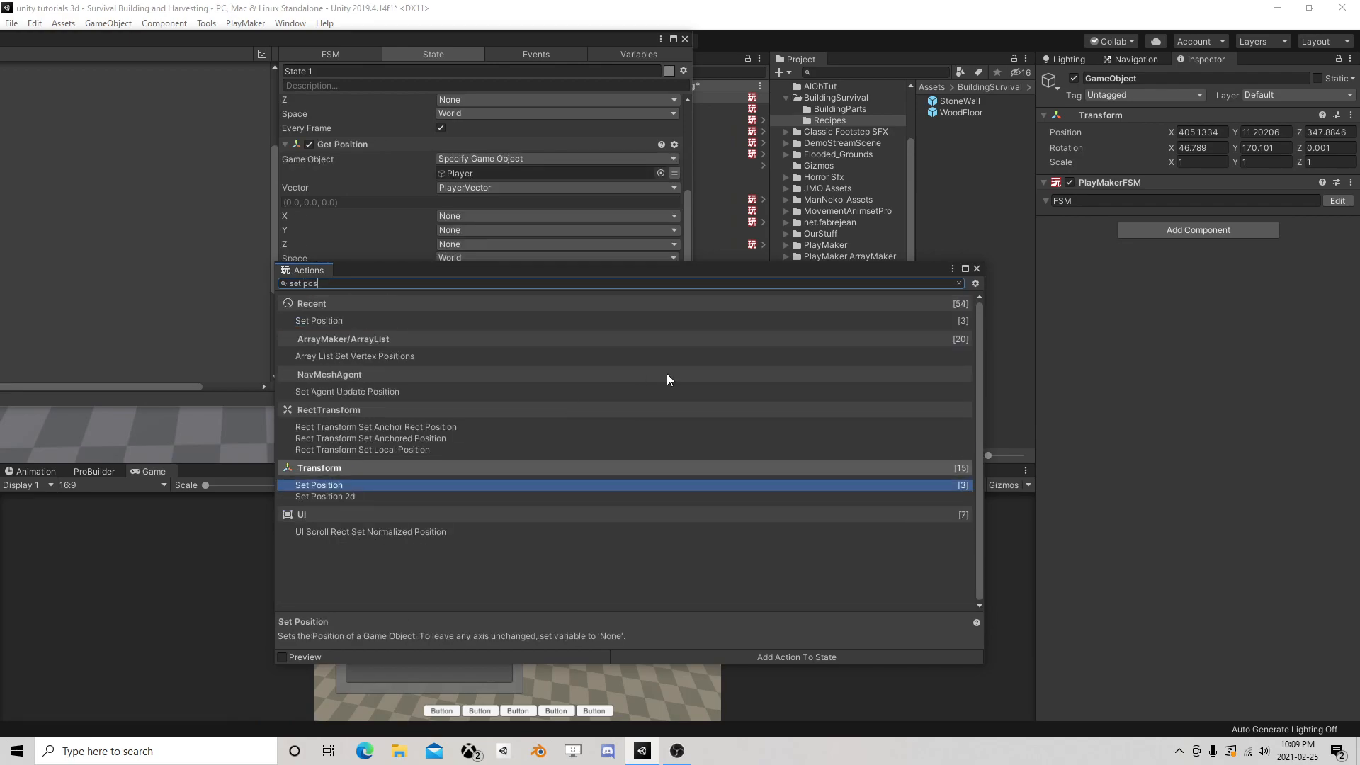
{"action": "left_click", "coordinate": [977, 270]}
{"action": "scroll", "coordinate": [555, 304], "scroll_direction": "up", "scroll_amount": 5}
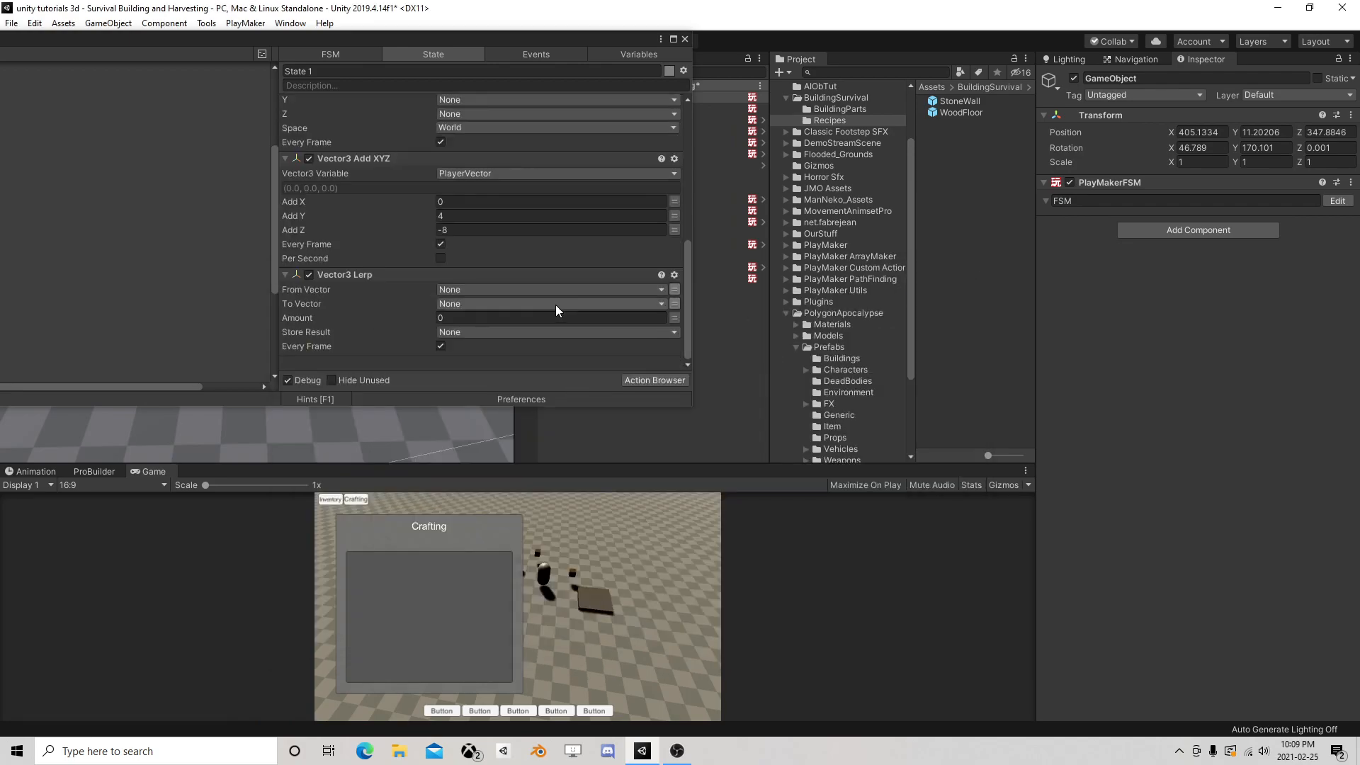
{"action": "scroll", "coordinate": [390, 155], "scroll_direction": "up", "scroll_amount": 1}
{"action": "right_click", "coordinate": [363, 104]}
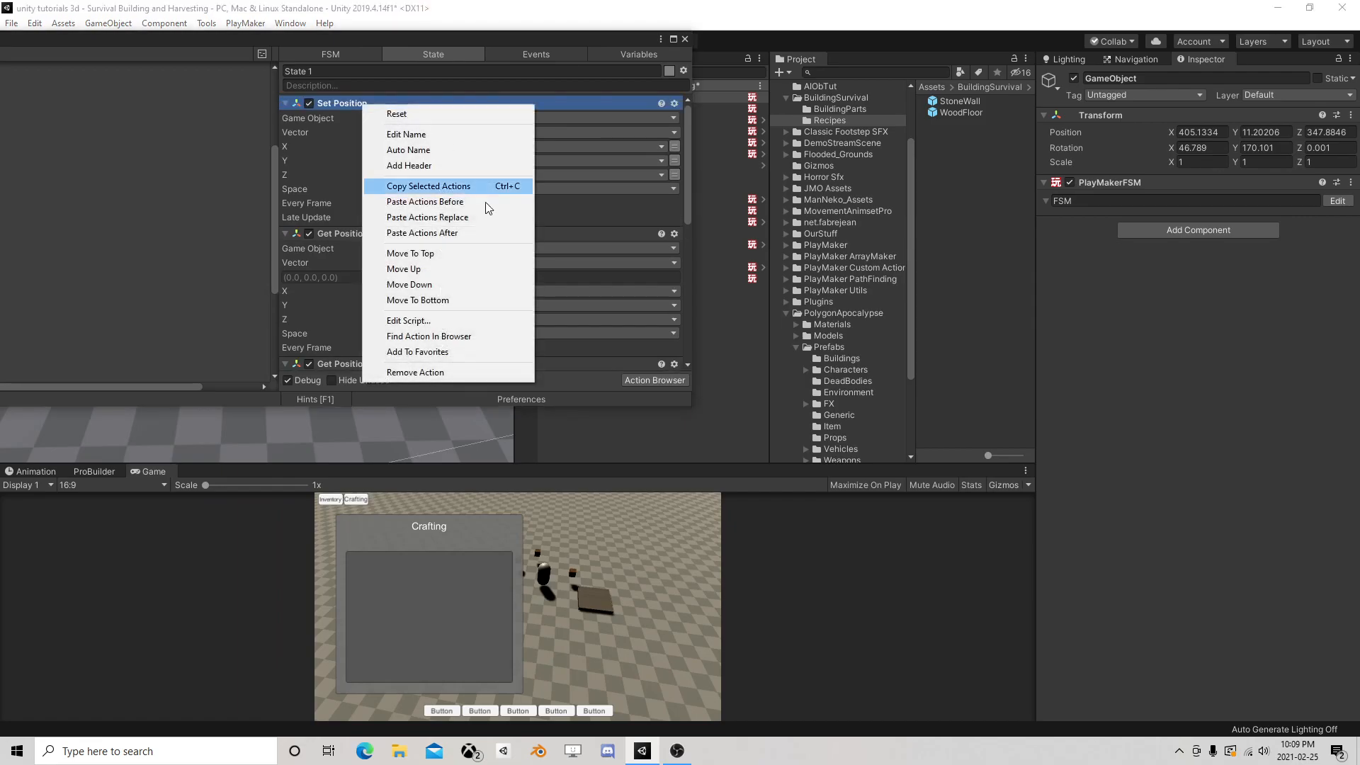
{"action": "left_click", "coordinate": [426, 299]}
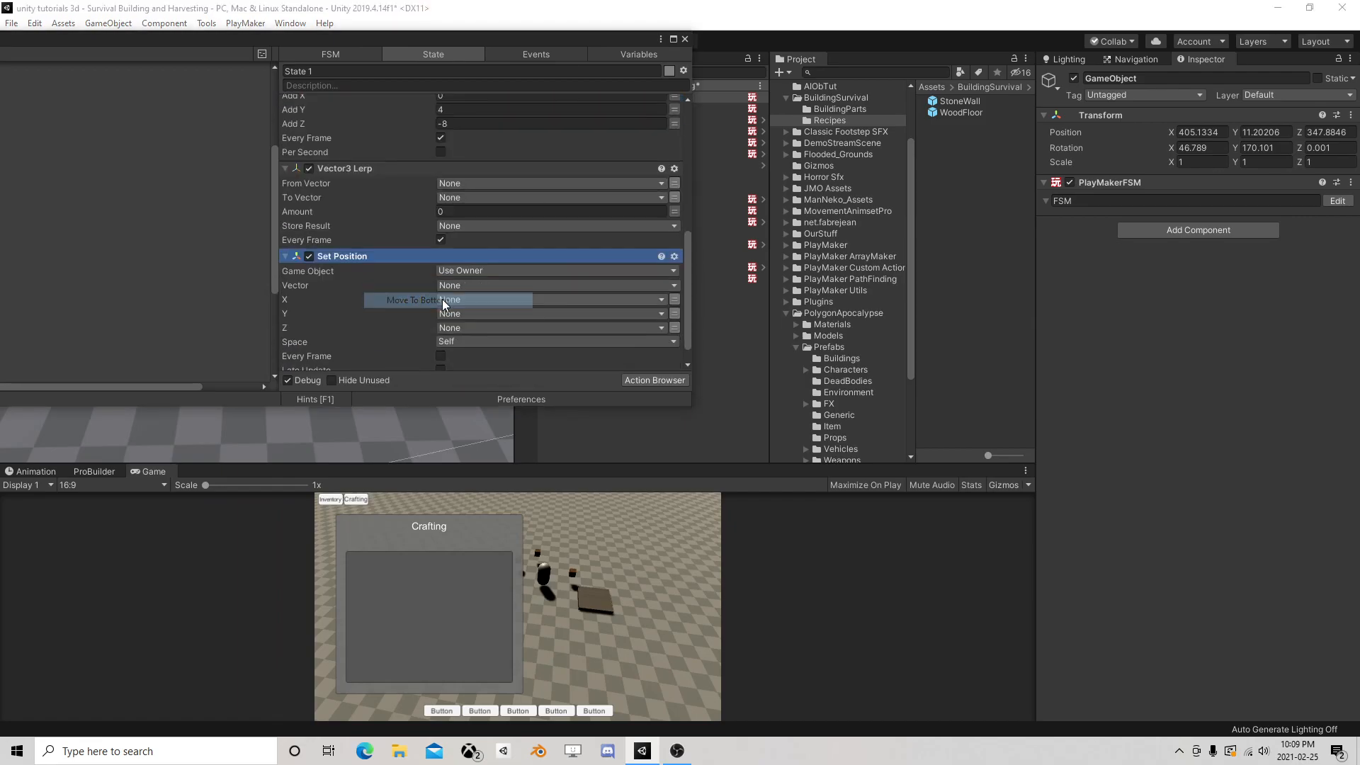
Assign a new variable named CameraPostion to Set Position's Vector, with Space set to World and Every Frame enabled
{"action": "left_click", "coordinate": [448, 264]}
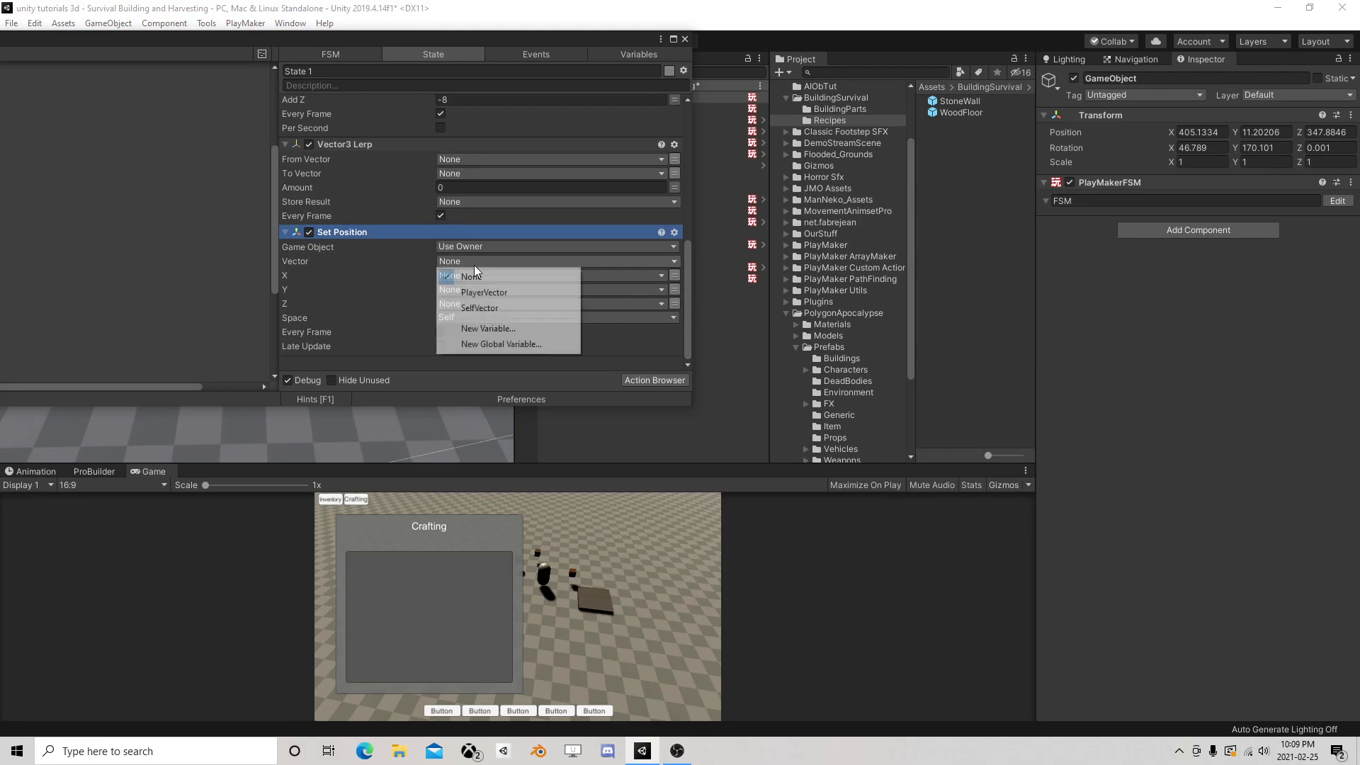
{"action": "left_click", "coordinate": [488, 324]}
{"action": "type", "text": "CameraPostion"}
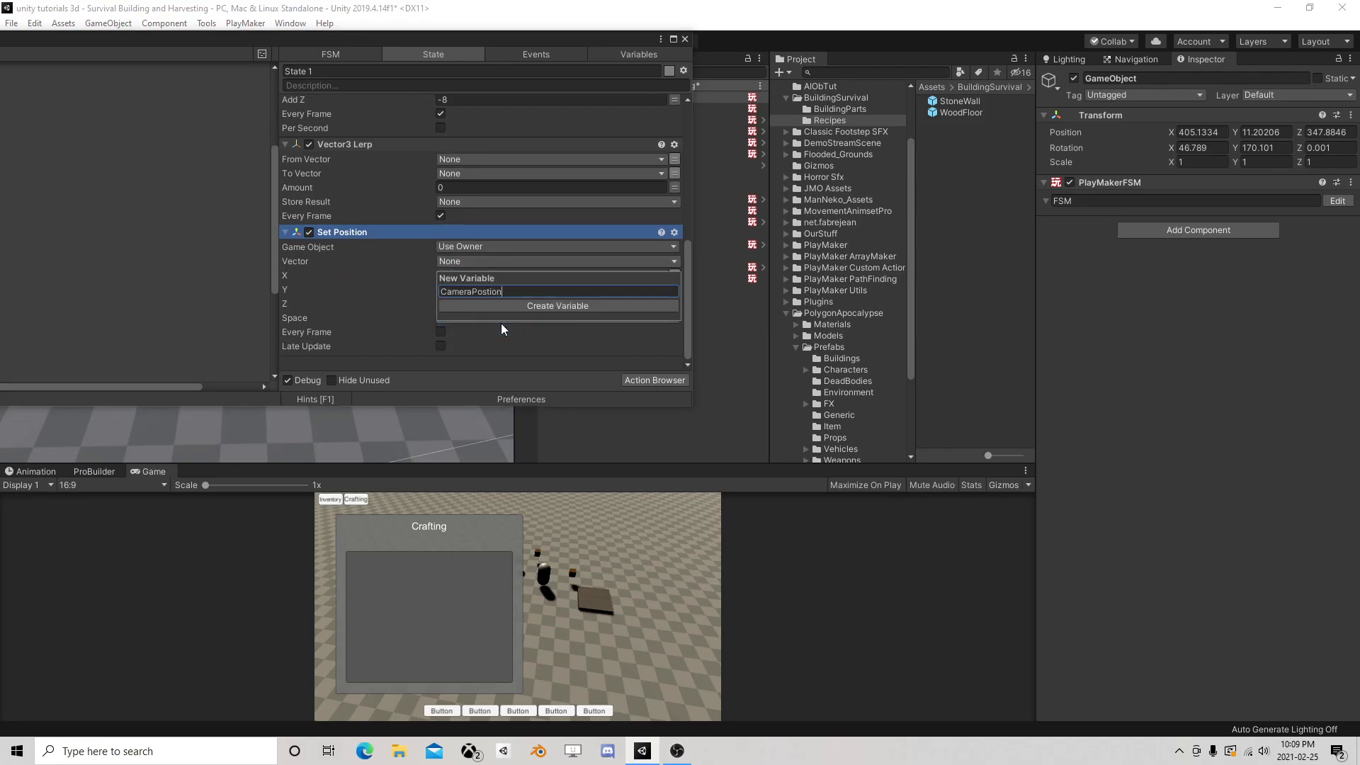
{"action": "key", "text": "Return"}
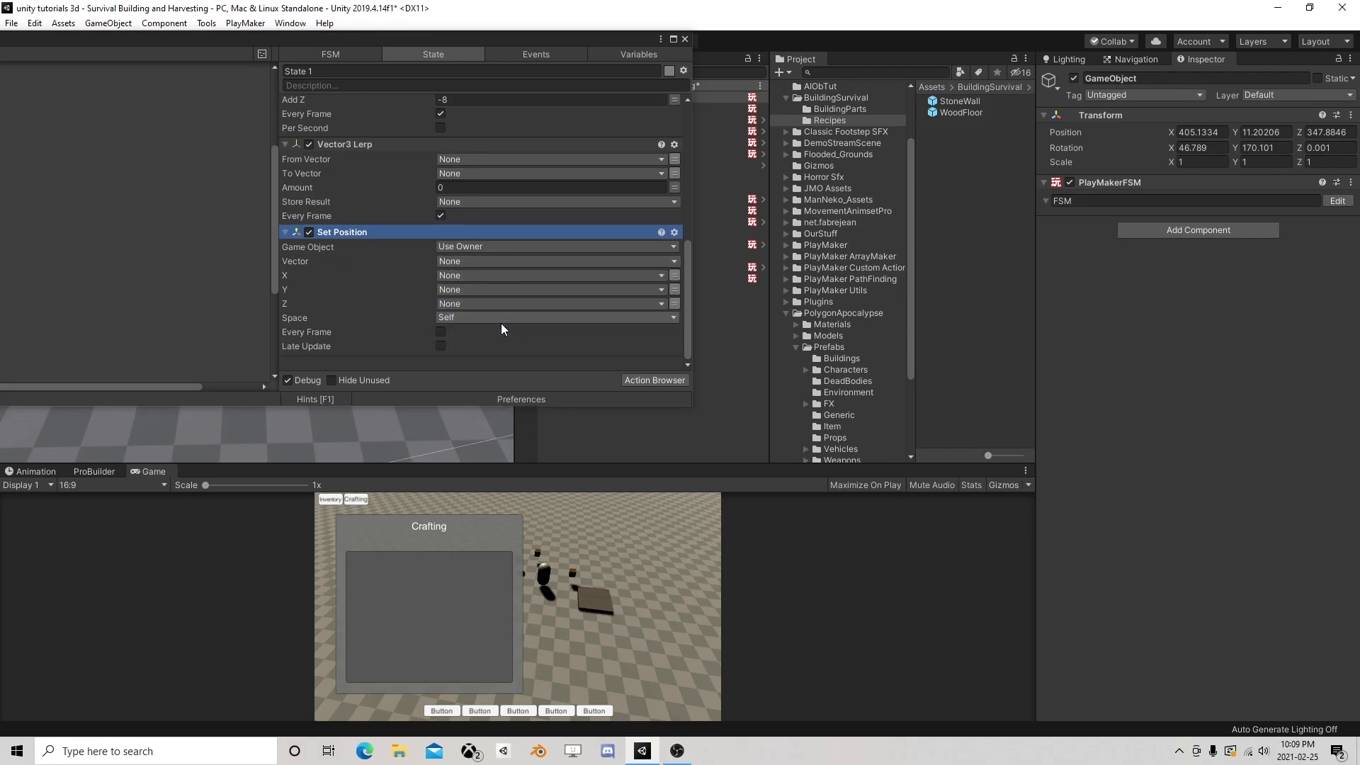
{"action": "left_click", "coordinate": [470, 332]}
{"action": "left_click", "coordinate": [479, 348]}
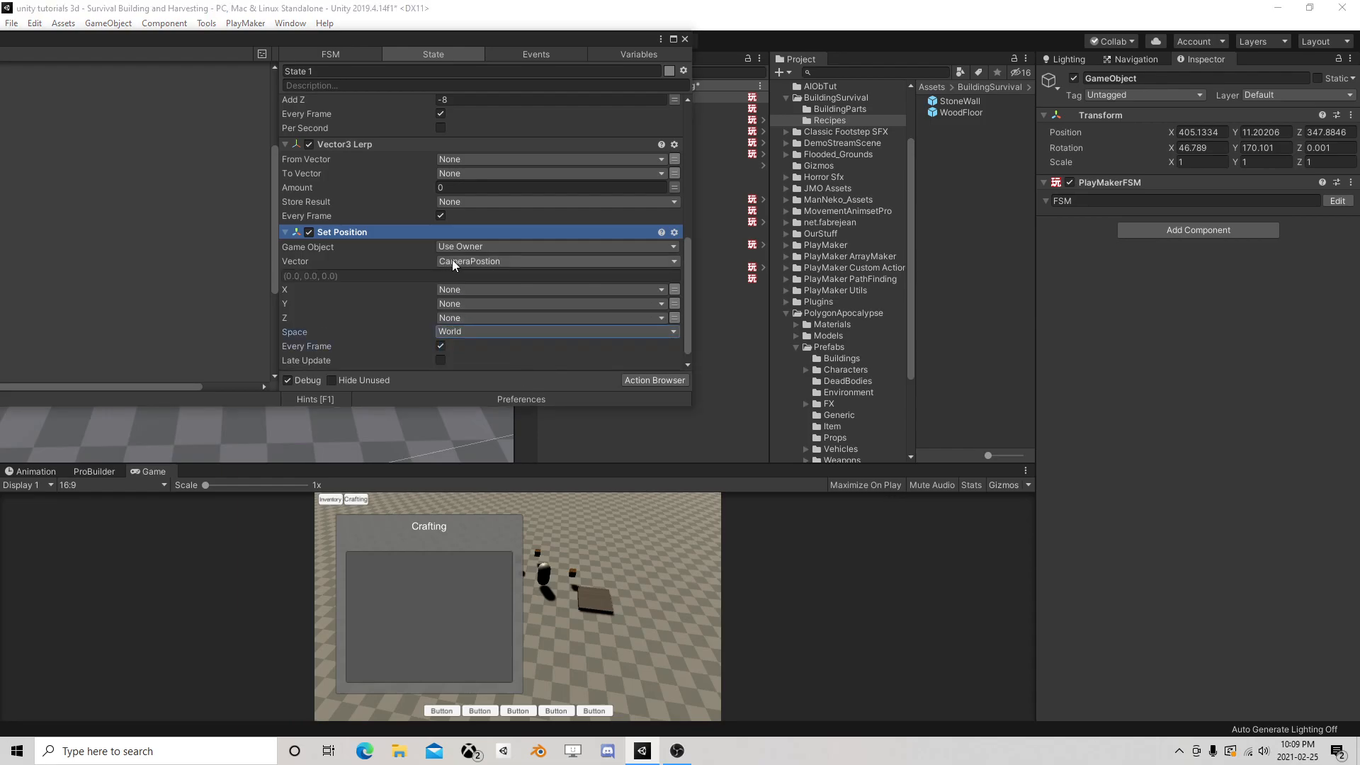
Configure Vector3 Lerp from SelfVector to PlayerVector with Amount 0.1, storing the result in CameraPostion
{"action": "scroll", "coordinate": [453, 260], "scroll_direction": "up", "scroll_amount": 3}
{"action": "left_click", "coordinate": [465, 201]}
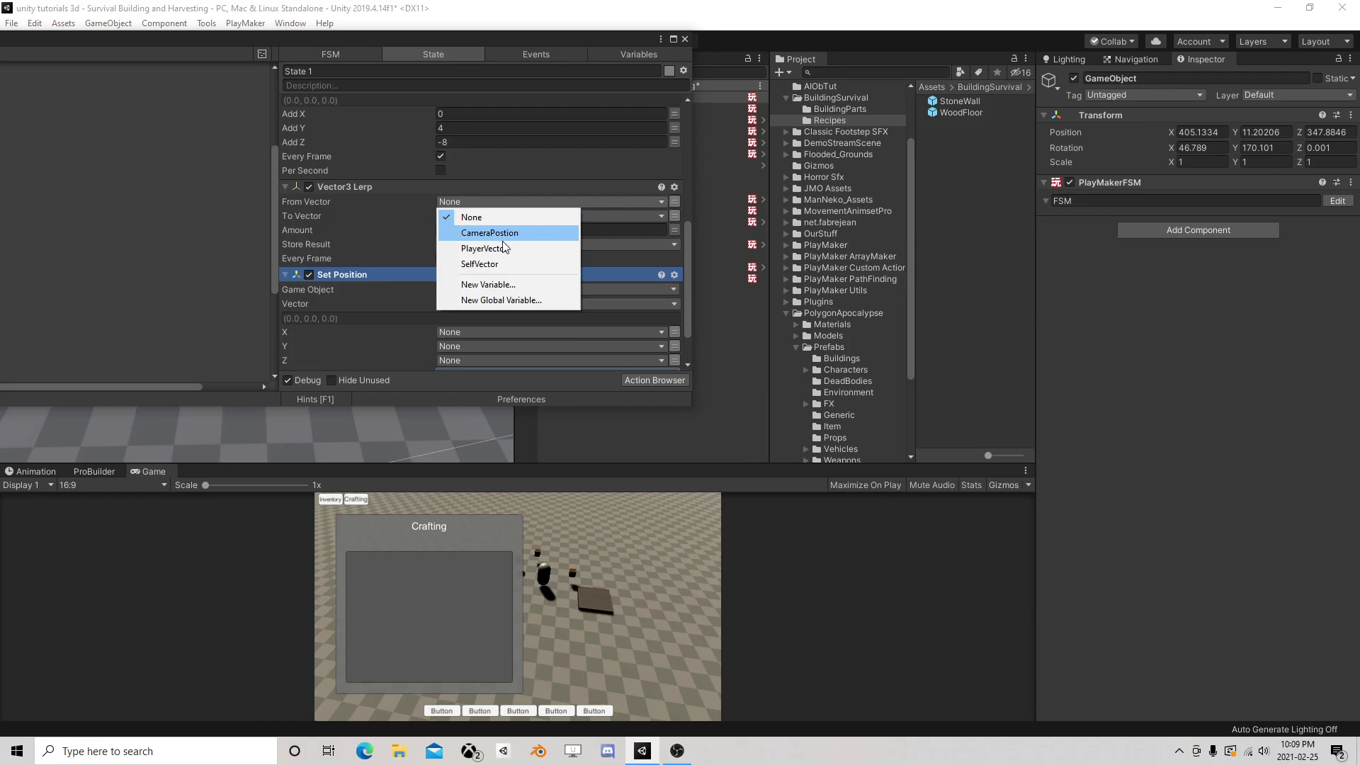
{"action": "left_click", "coordinate": [480, 264]}
{"action": "left_click", "coordinate": [478, 230]}
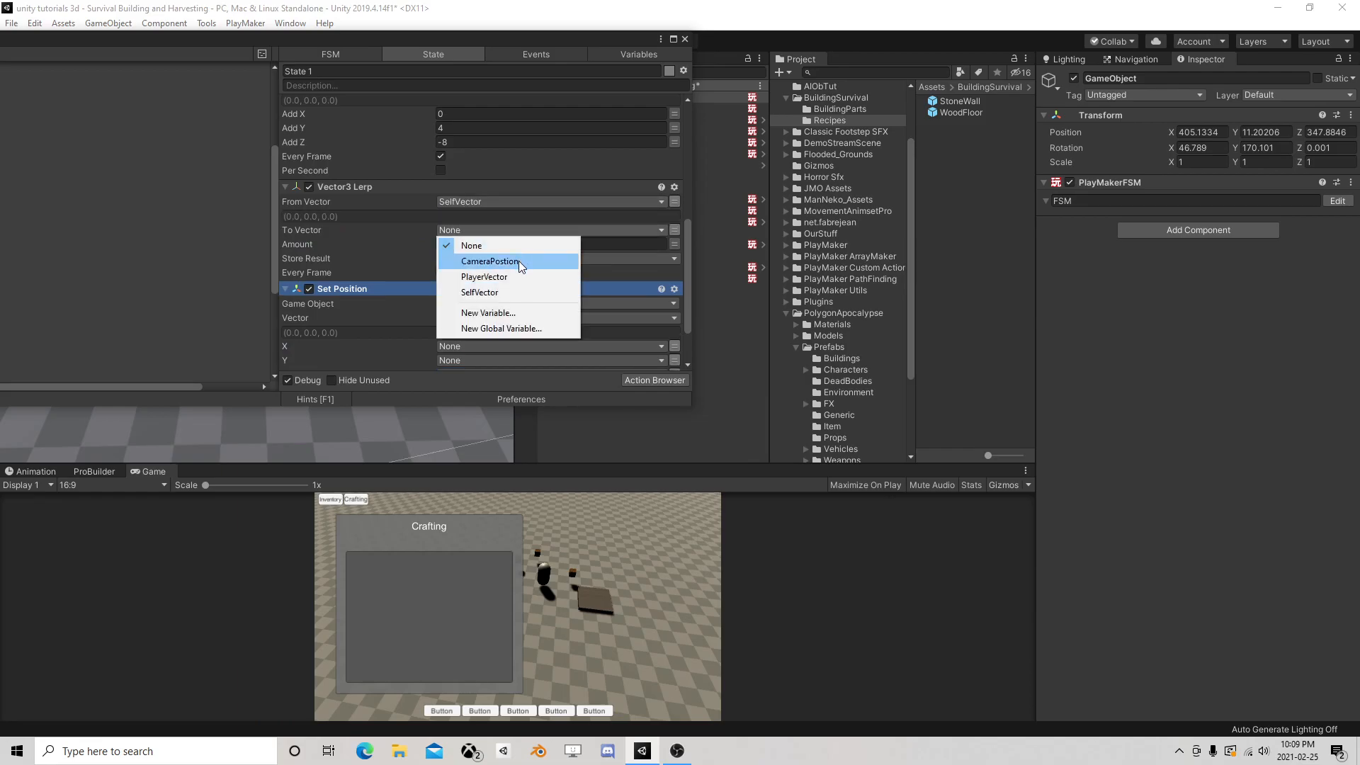
{"action": "left_click", "coordinate": [501, 277]}
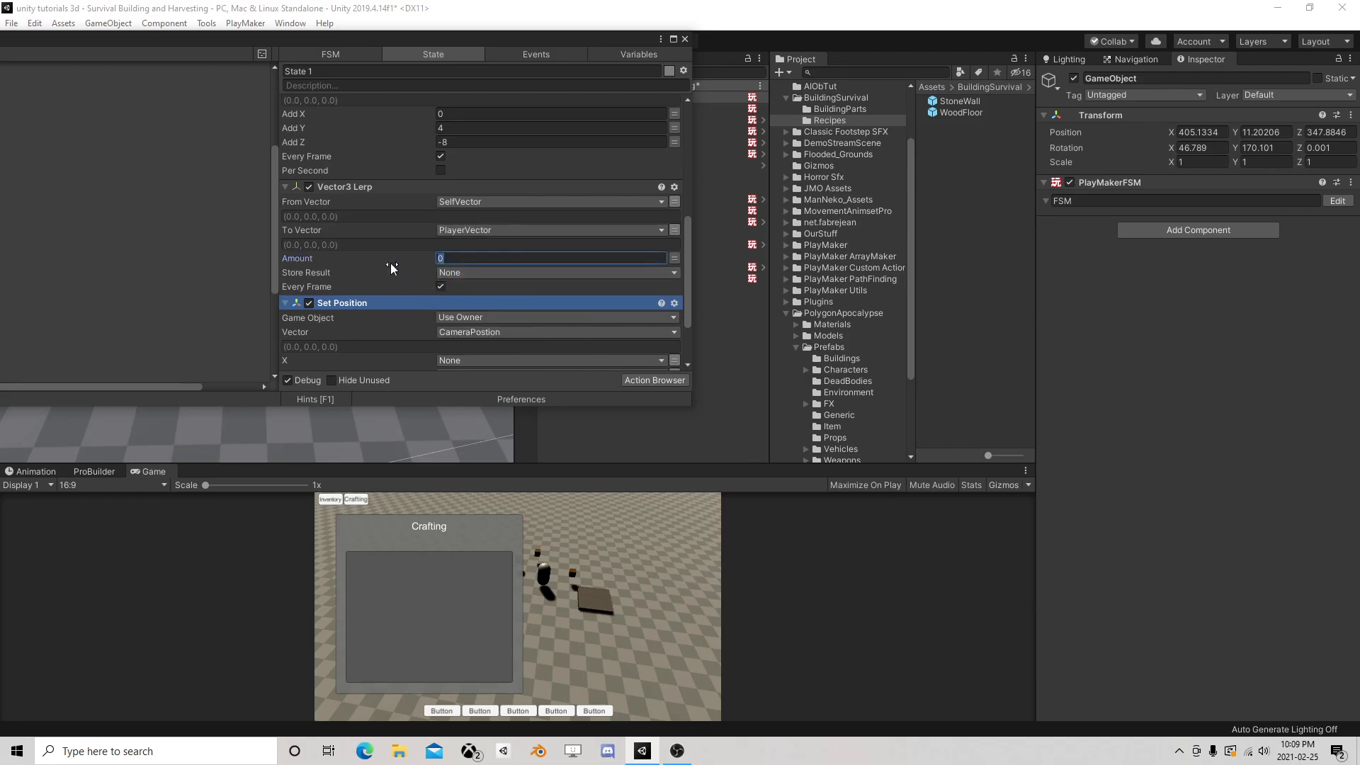
{"action": "left_click", "coordinate": [478, 273]}
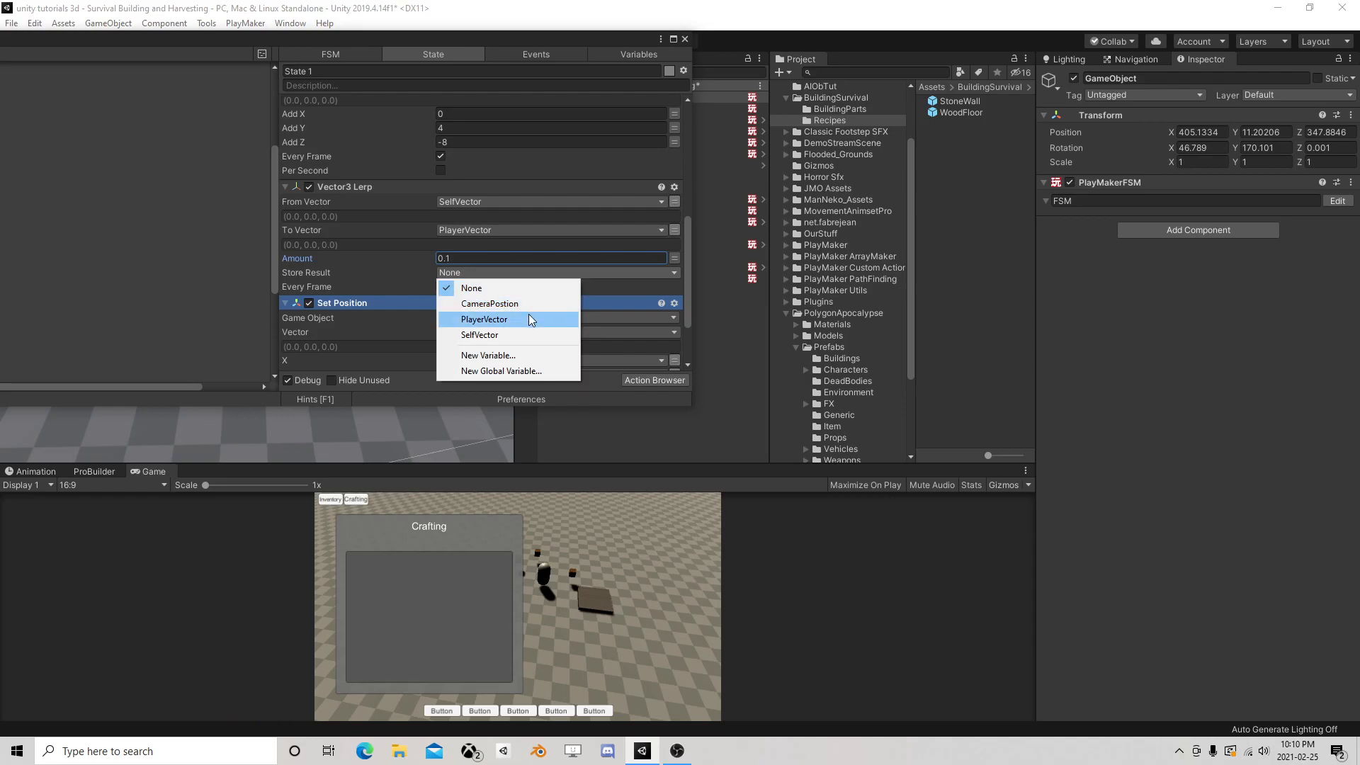
{"action": "left_click", "coordinate": [512, 304]}
{"action": "scroll", "coordinate": [510, 304], "scroll_direction": "down", "scroll_amount": 3}
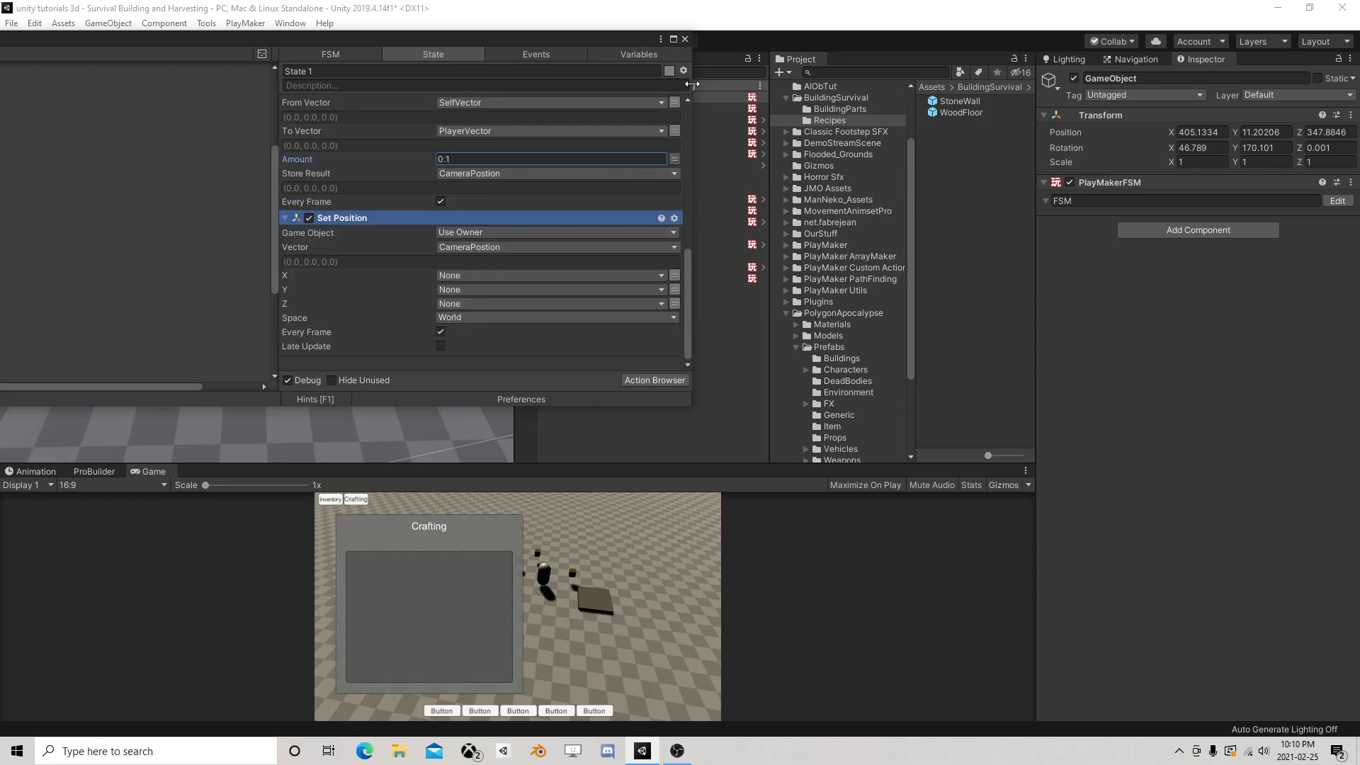
Close the FSM editor, run the scene, and move the Player forward and backward to test the camera follow
{"action": "left_click", "coordinate": [684, 39]}
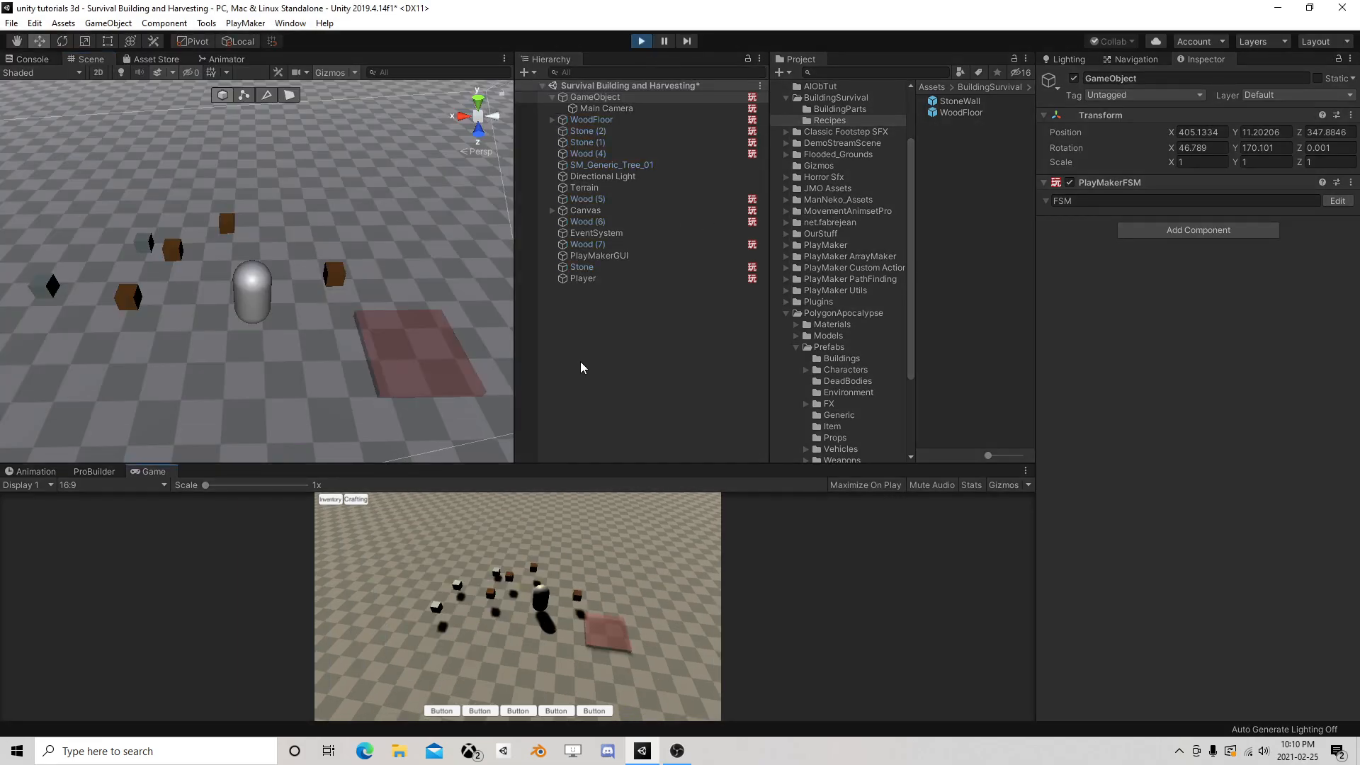
{"action": "key", "text": "w"}
{"action": "key", "text": "w"}
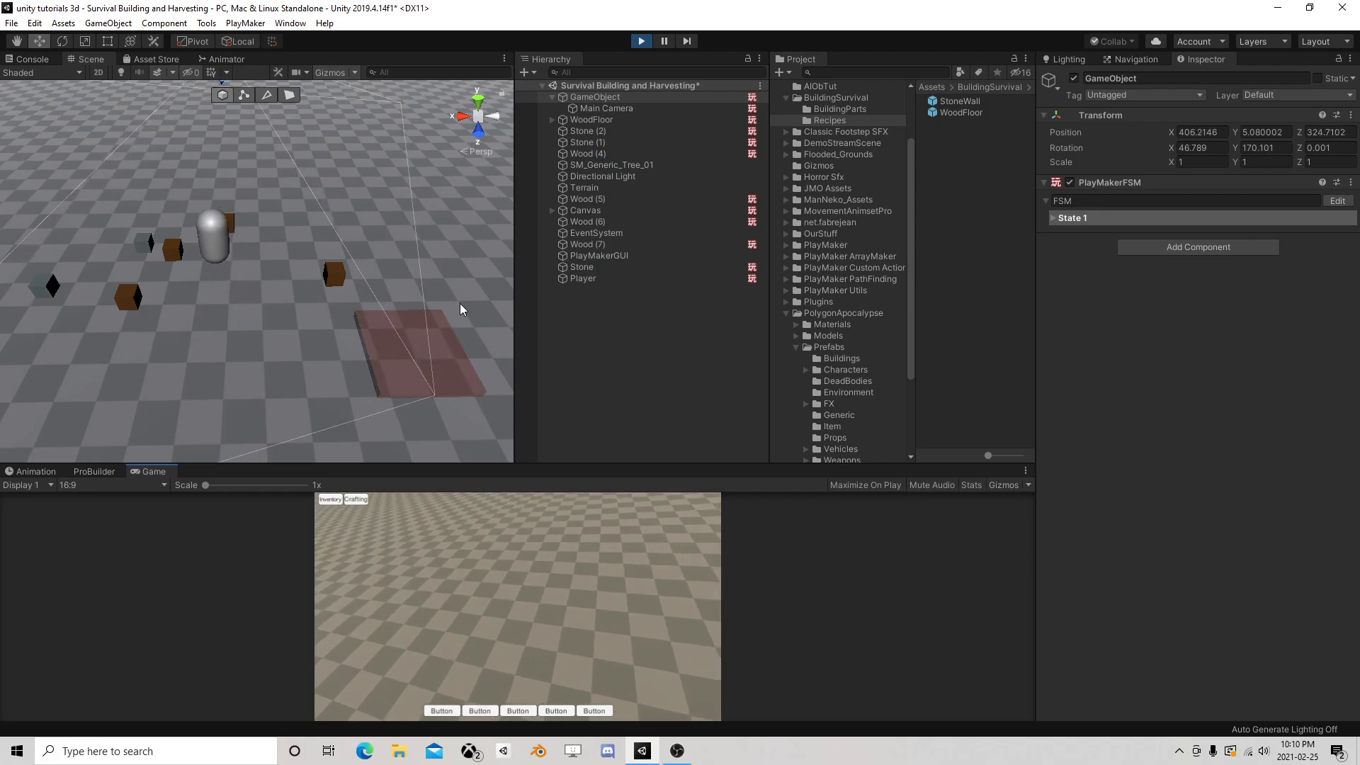
{"action": "key", "text": "w"}
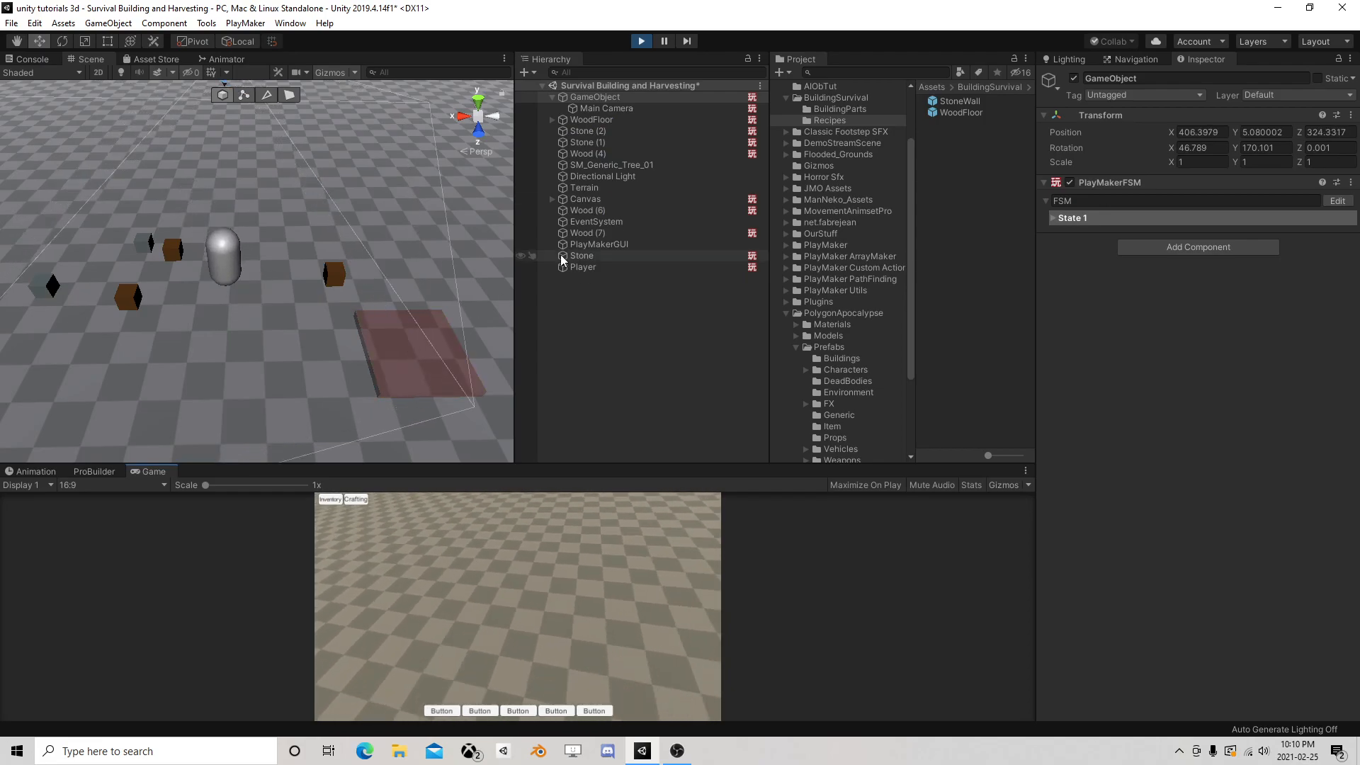
{"action": "key", "text": "w"}
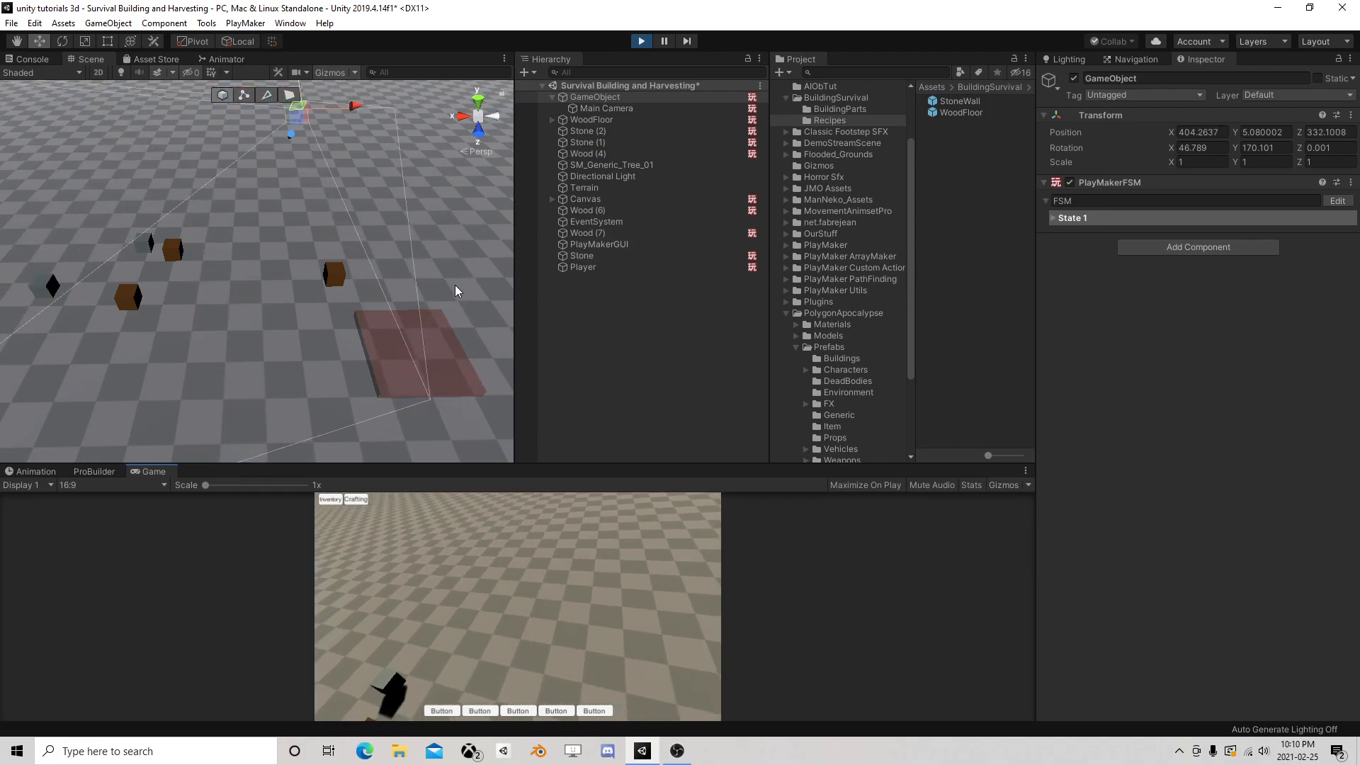
{"action": "key", "text": "s"}
{"action": "scroll", "coordinate": [378, 287], "scroll_direction": "down", "scroll_amount": 10}
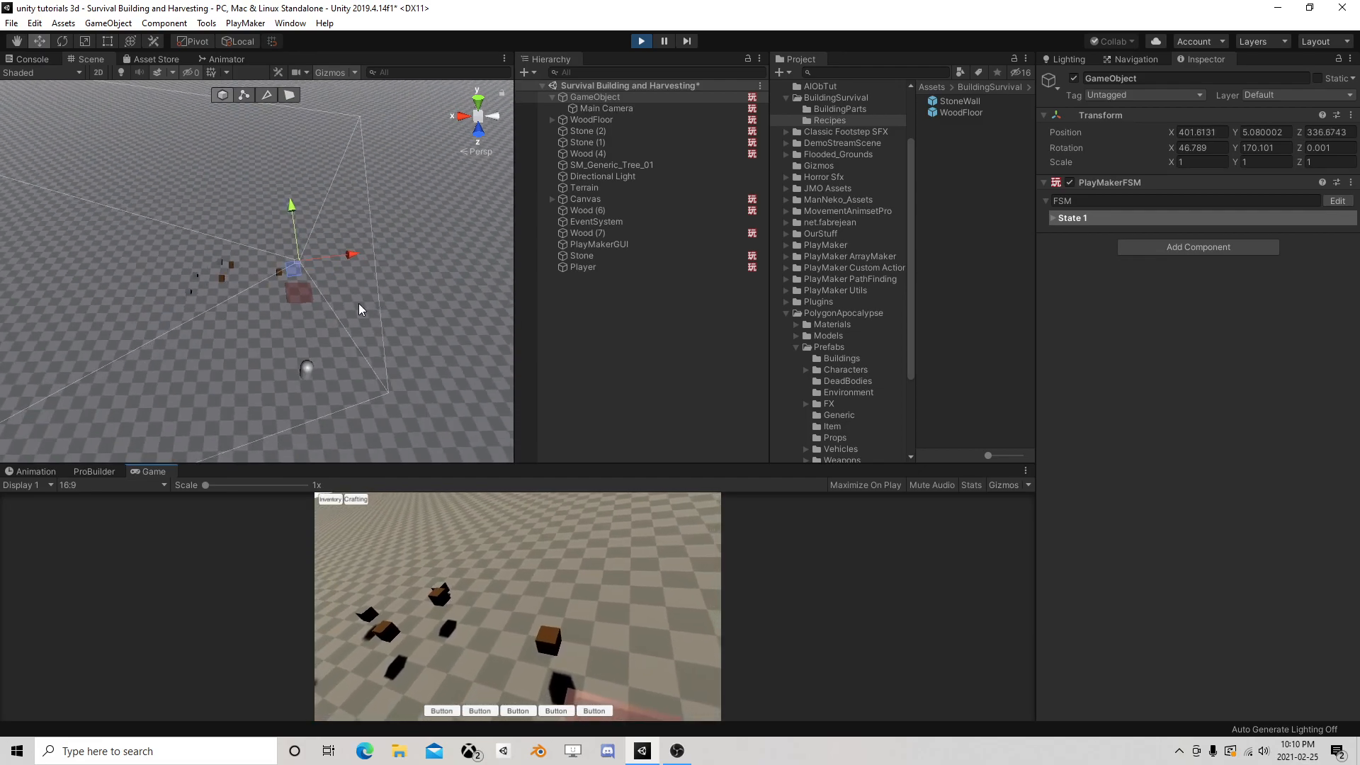
Move the Player around in all directions to test the camera follow in the Scene and Game views, and stop the scene
{"action": "middle_click_drag", "start_coordinate": [299, 316], "coordinate": [352, 267]}
{"action": "scroll", "coordinate": [352, 267], "scroll_direction": "up", "scroll_amount": 8}
{"action": "right_click_drag", "start_coordinate": [254, 253], "coordinate": [447, 210]}
{"action": "middle_click_drag", "start_coordinate": [152, 283], "coordinate": [223, 312]}
{"action": "left_click", "coordinate": [508, 548]}
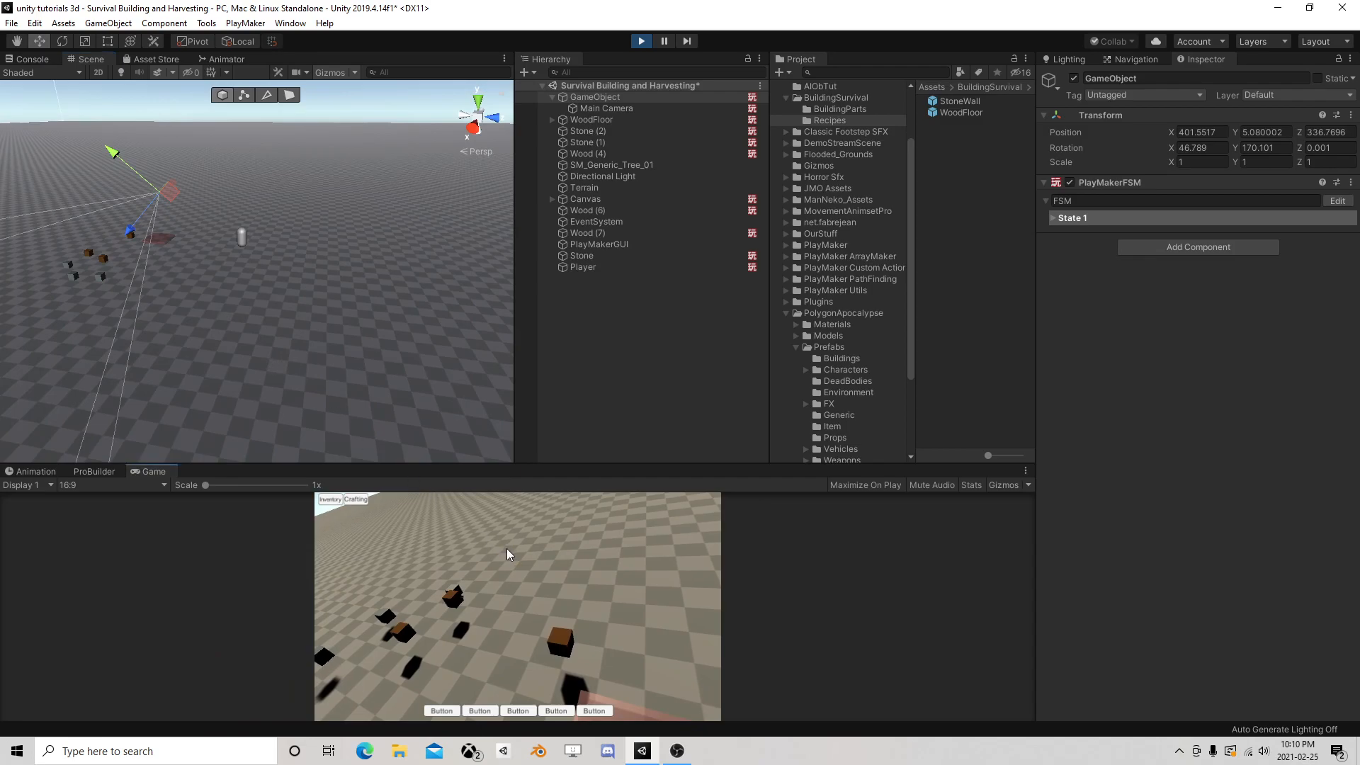
{"action": "key", "text": "d"}
{"action": "key", "text": "s"}
{"action": "key", "text": "d"}
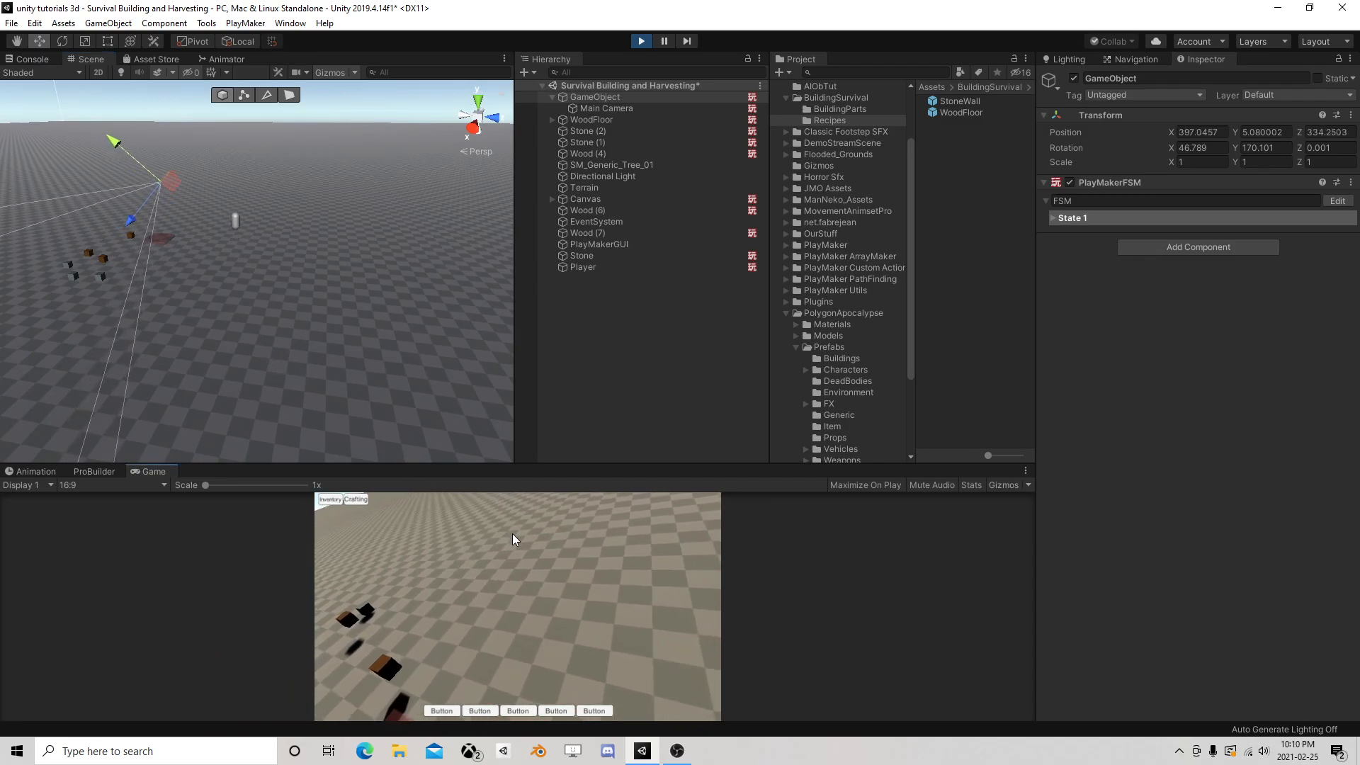
{"action": "key", "text": "a"}
{"action": "key", "text": "s"}
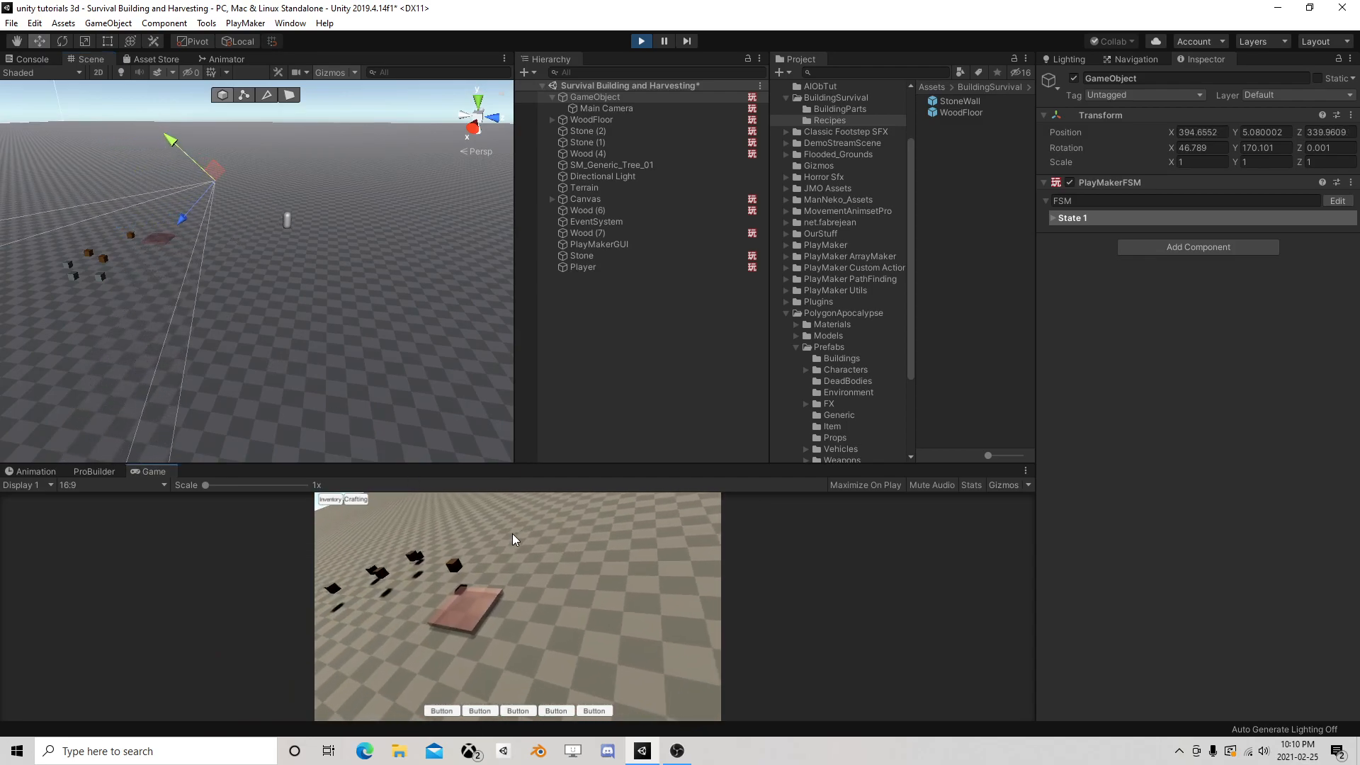
{"action": "key", "text": "w"}
{"action": "key", "text": "a"}
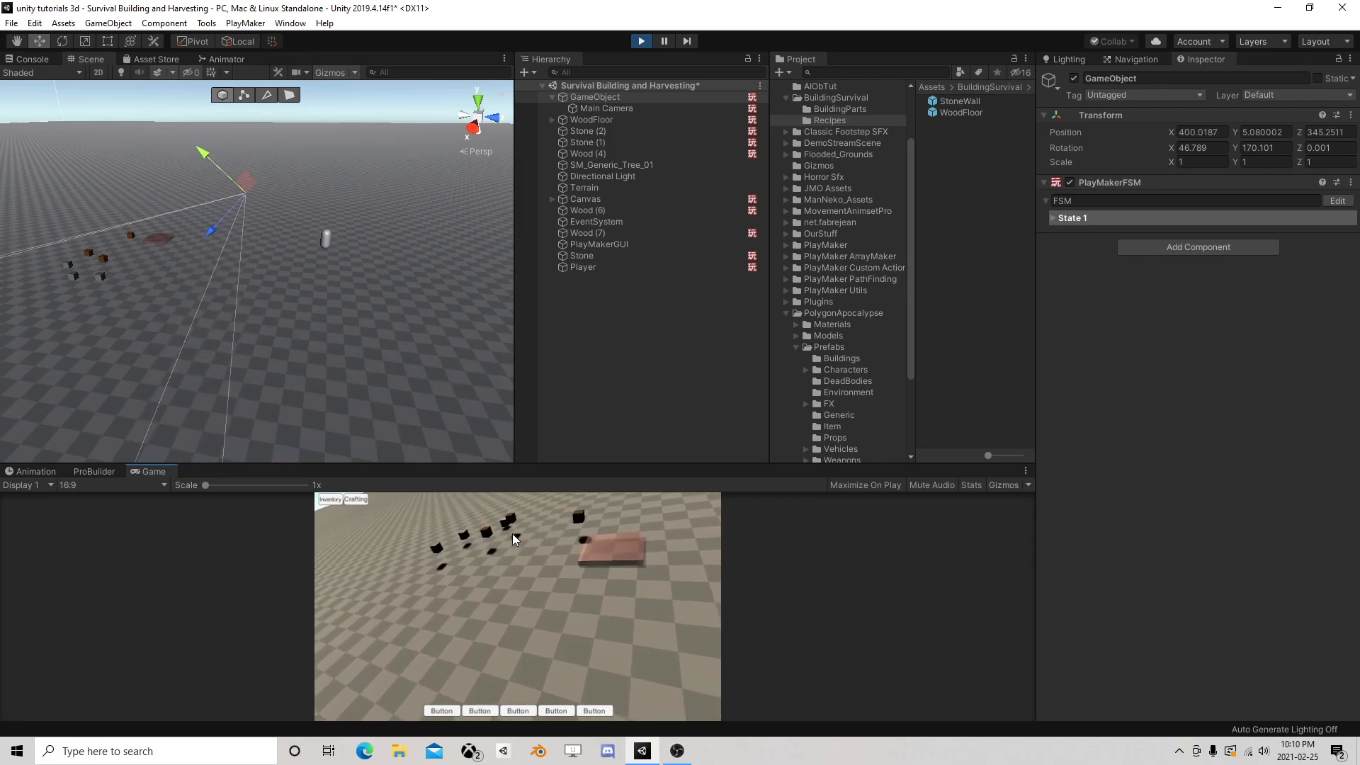
{"action": "key", "text": "a"}
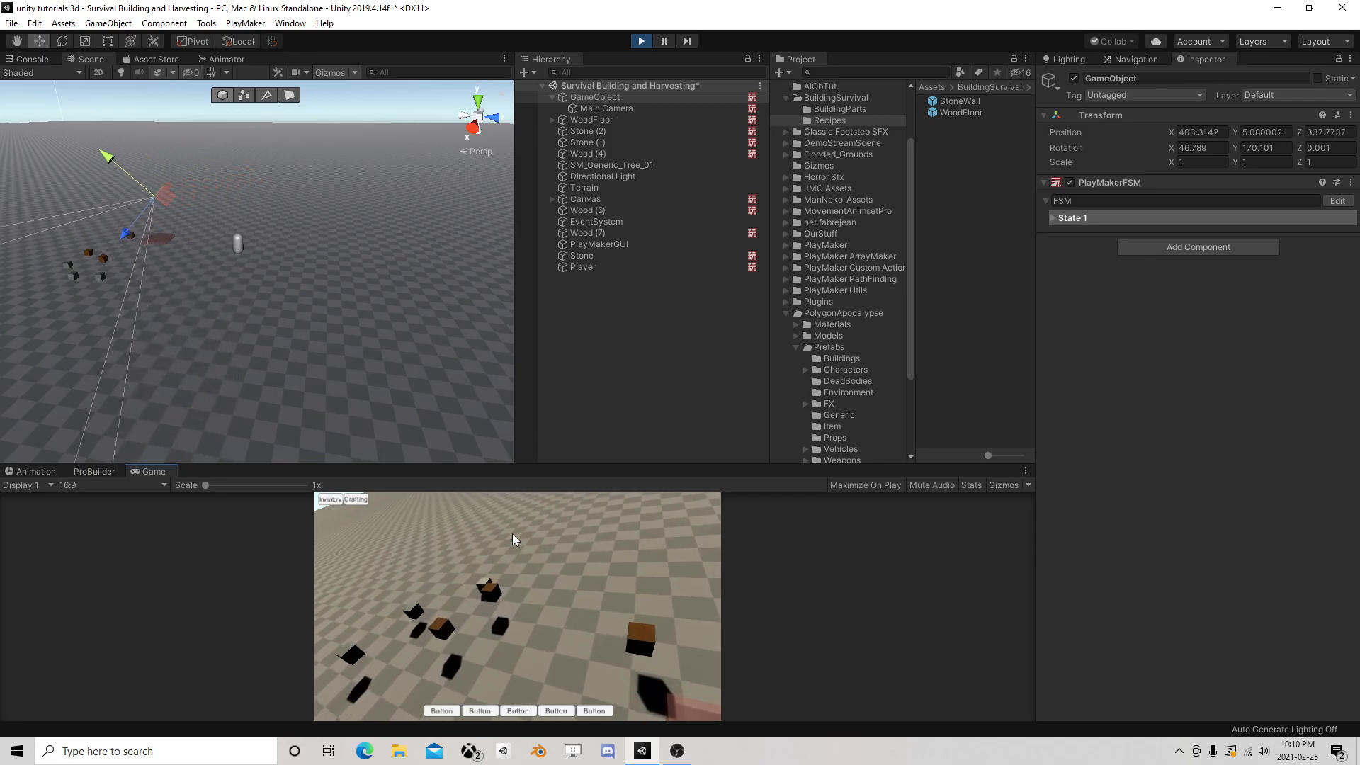
{"action": "key", "text": "w"}
{"action": "key", "text": "d"}
{"action": "left_click", "coordinate": [642, 40]}
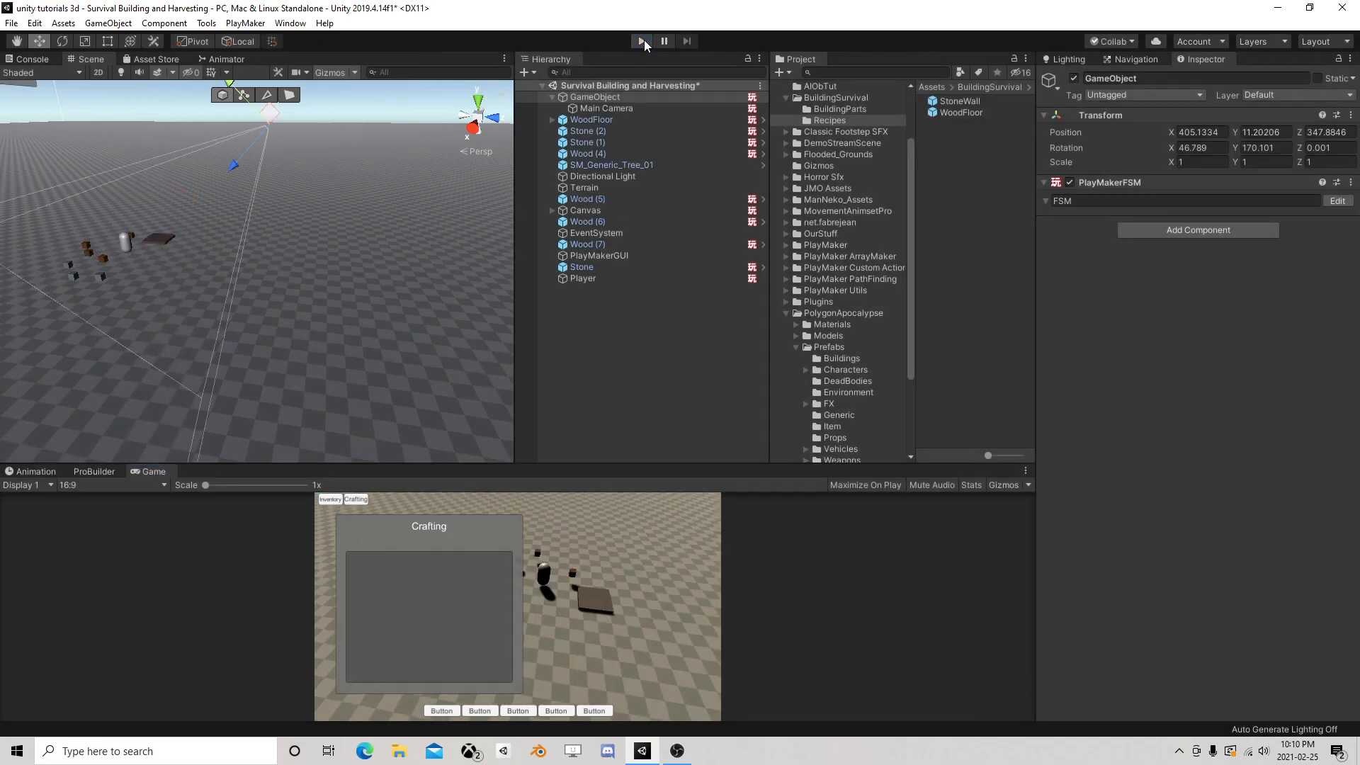
Check the last FSM on the Main Camera and remove that empty PlayMakerFSM component
{"action": "left_click_drag", "start_coordinate": [283, 227], "coordinate": [311, 222], "text": "alt"}
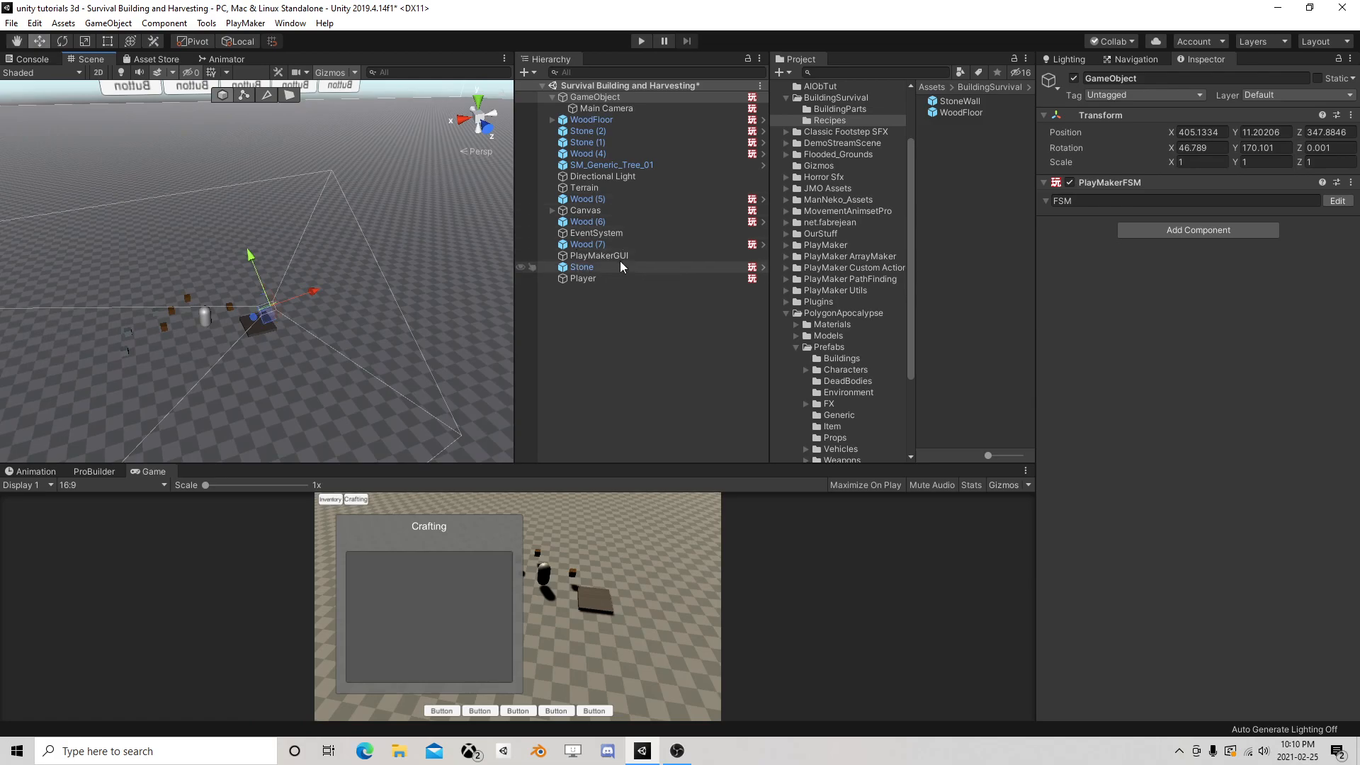
{"action": "left_click", "coordinate": [606, 108]}
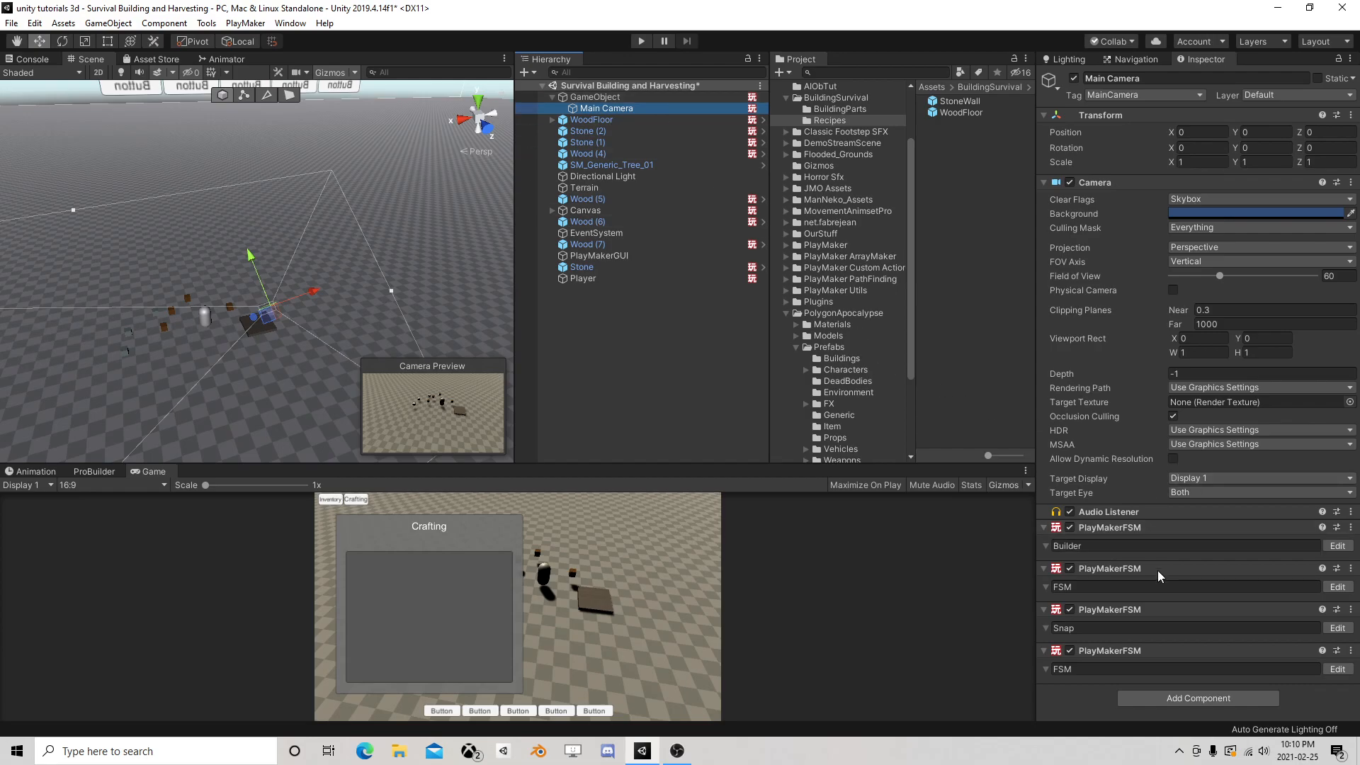
{"action": "left_click", "coordinate": [1338, 669]}
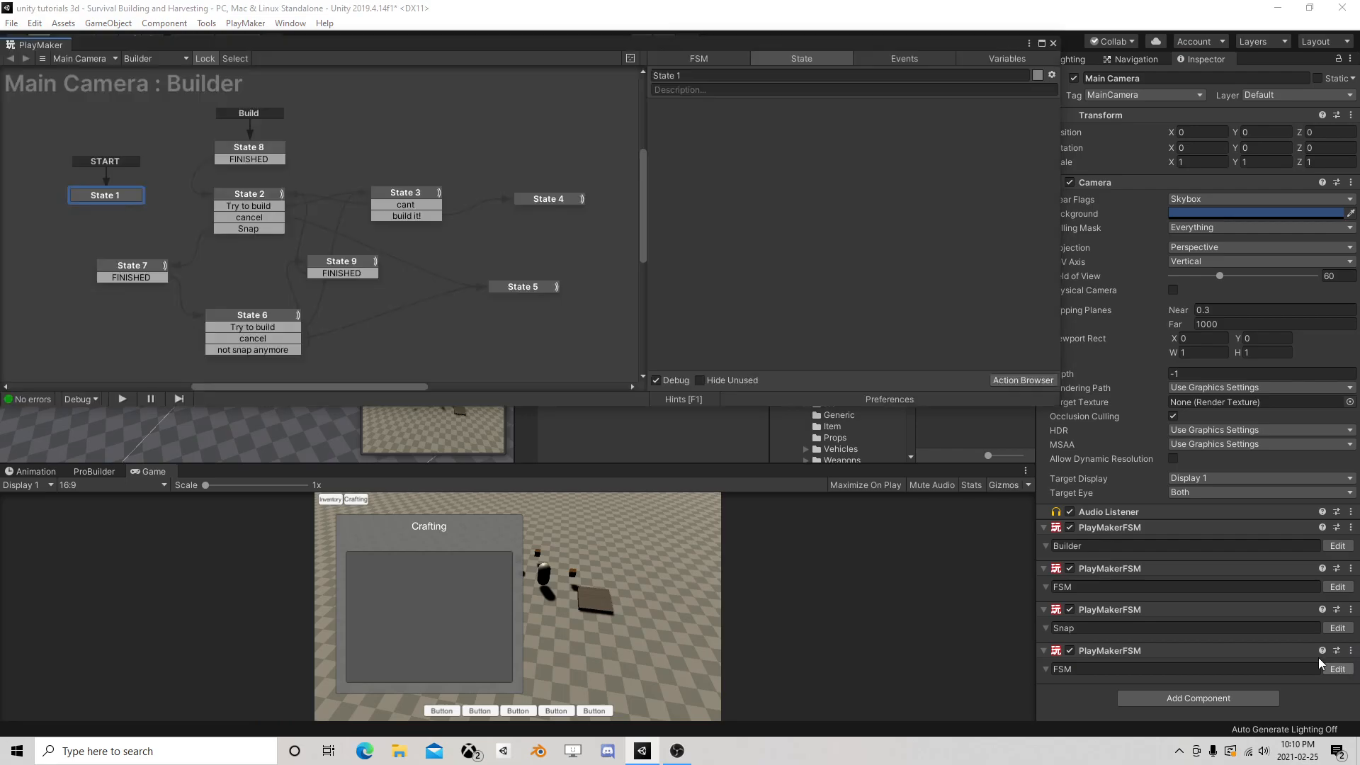
{"action": "double_click", "coordinate": [105, 199]}
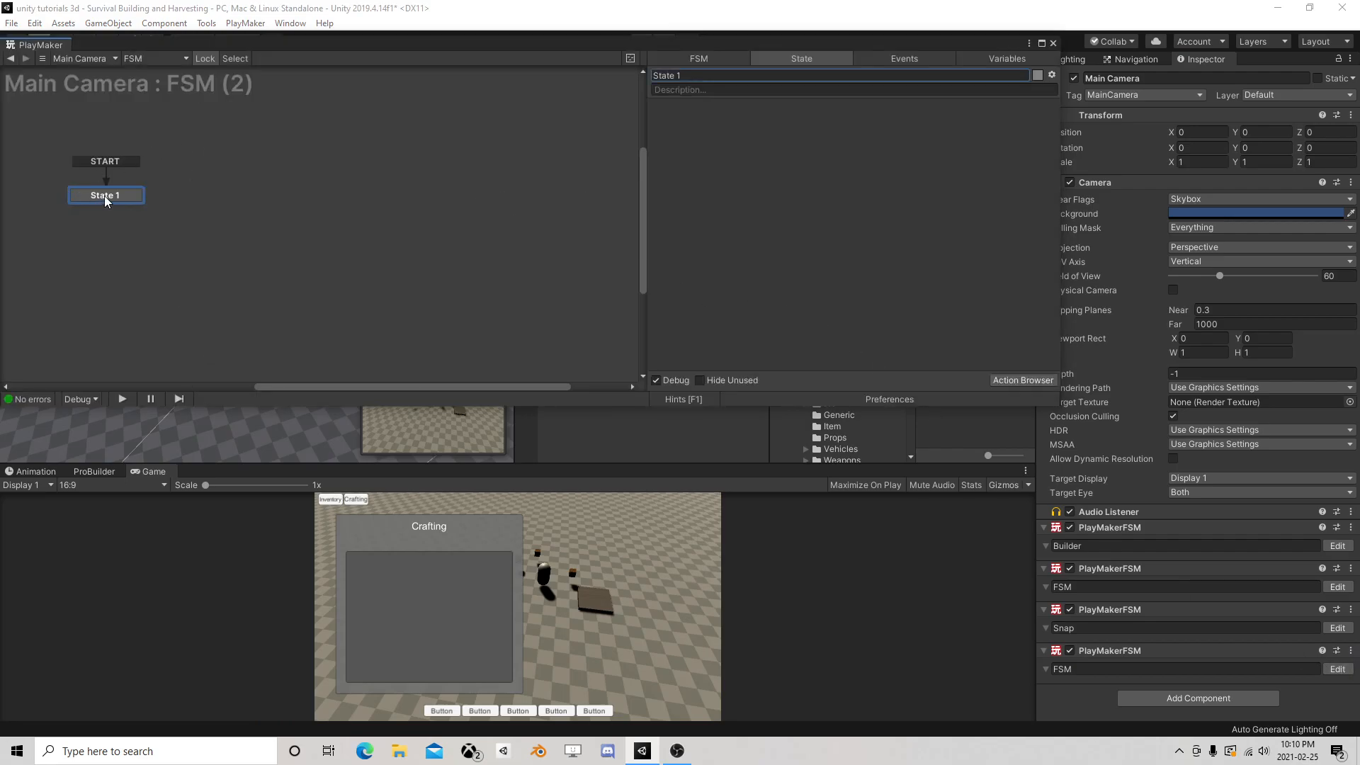
{"action": "left_click", "coordinate": [1053, 43]}
{"action": "right_click", "coordinate": [1127, 650]}
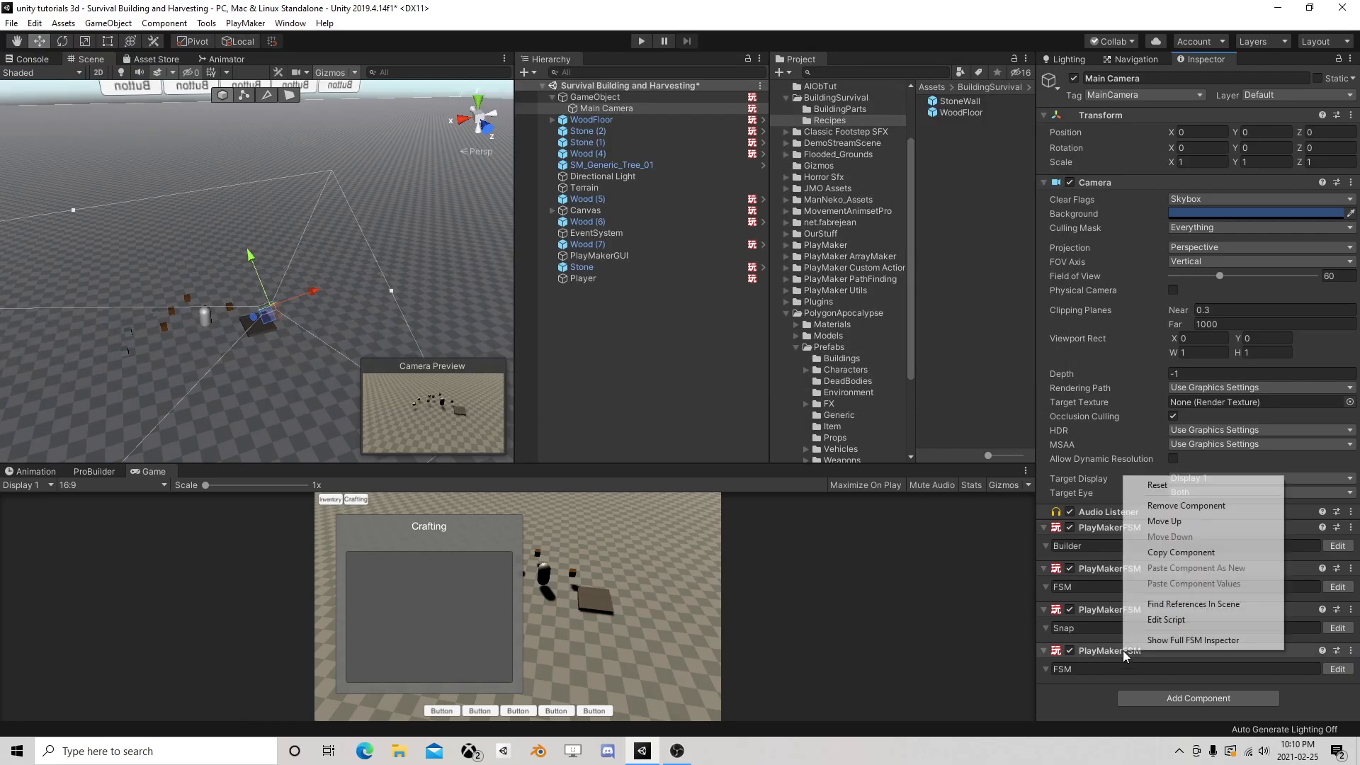
{"action": "left_click", "coordinate": [1176, 505]}
Remove the PlayMakerFSM component containing the Mouse Look action from the Main Camera
{"action": "left_click", "coordinate": [1338, 587]}
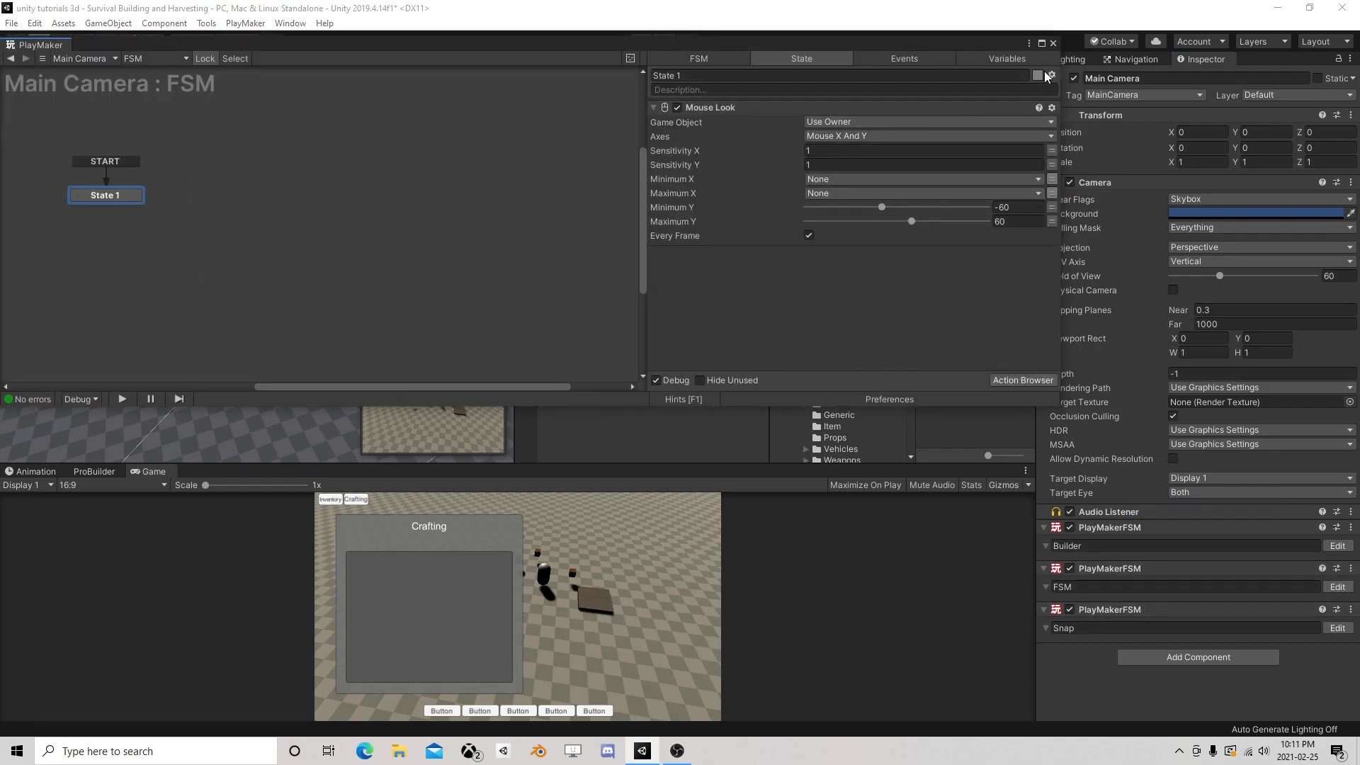
{"action": "left_click", "coordinate": [1052, 43]}
{"action": "right_click", "coordinate": [1116, 570]}
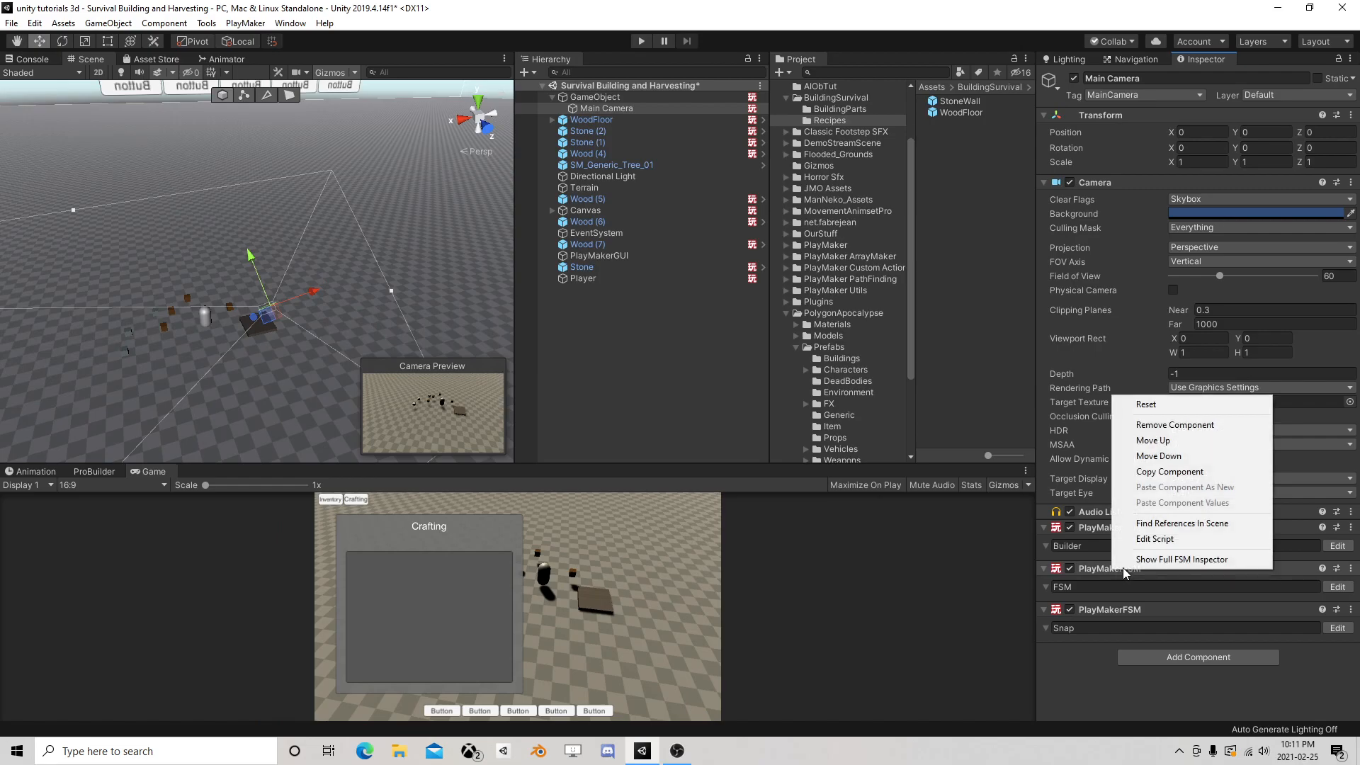
{"action": "left_click", "coordinate": [1161, 425]}
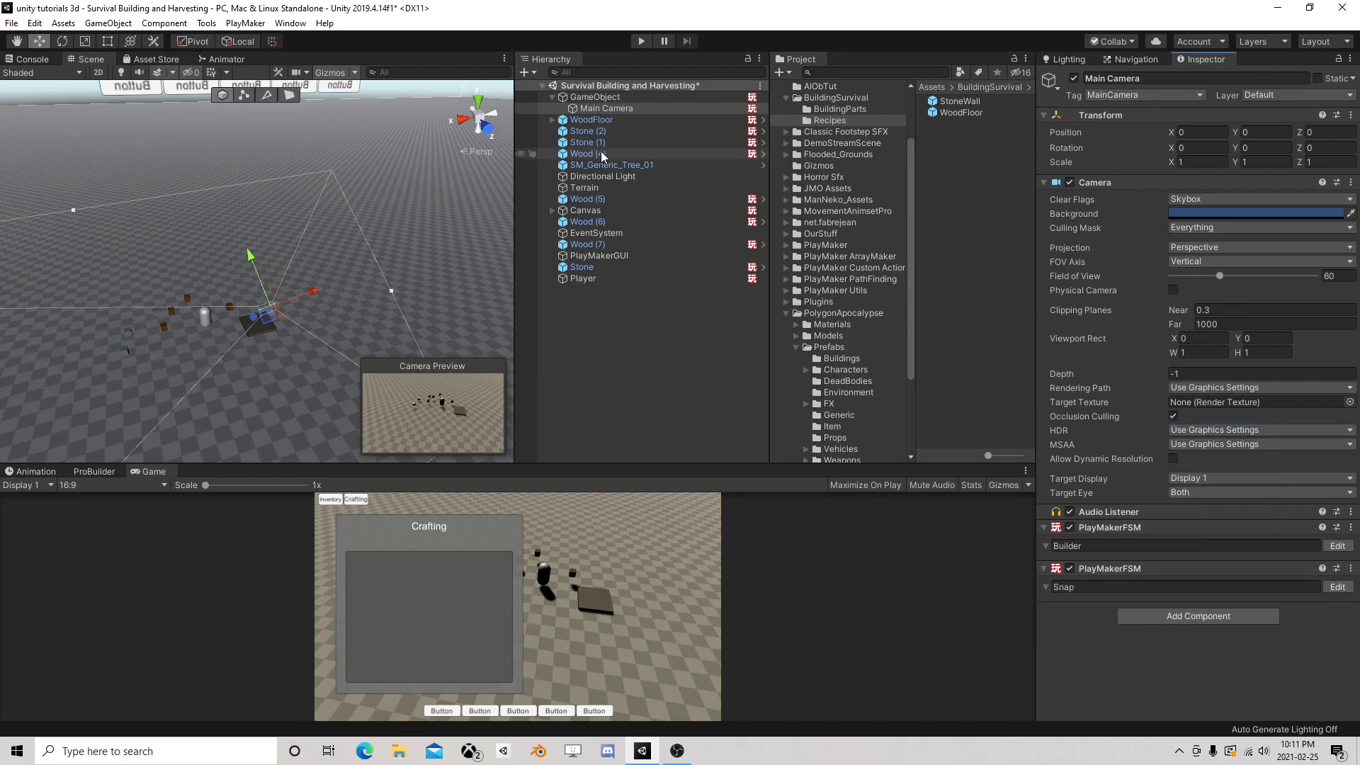
Add a new PlayMakerFSM component to the Main Camera and open it for editing
{"action": "left_click", "coordinate": [621, 96]}
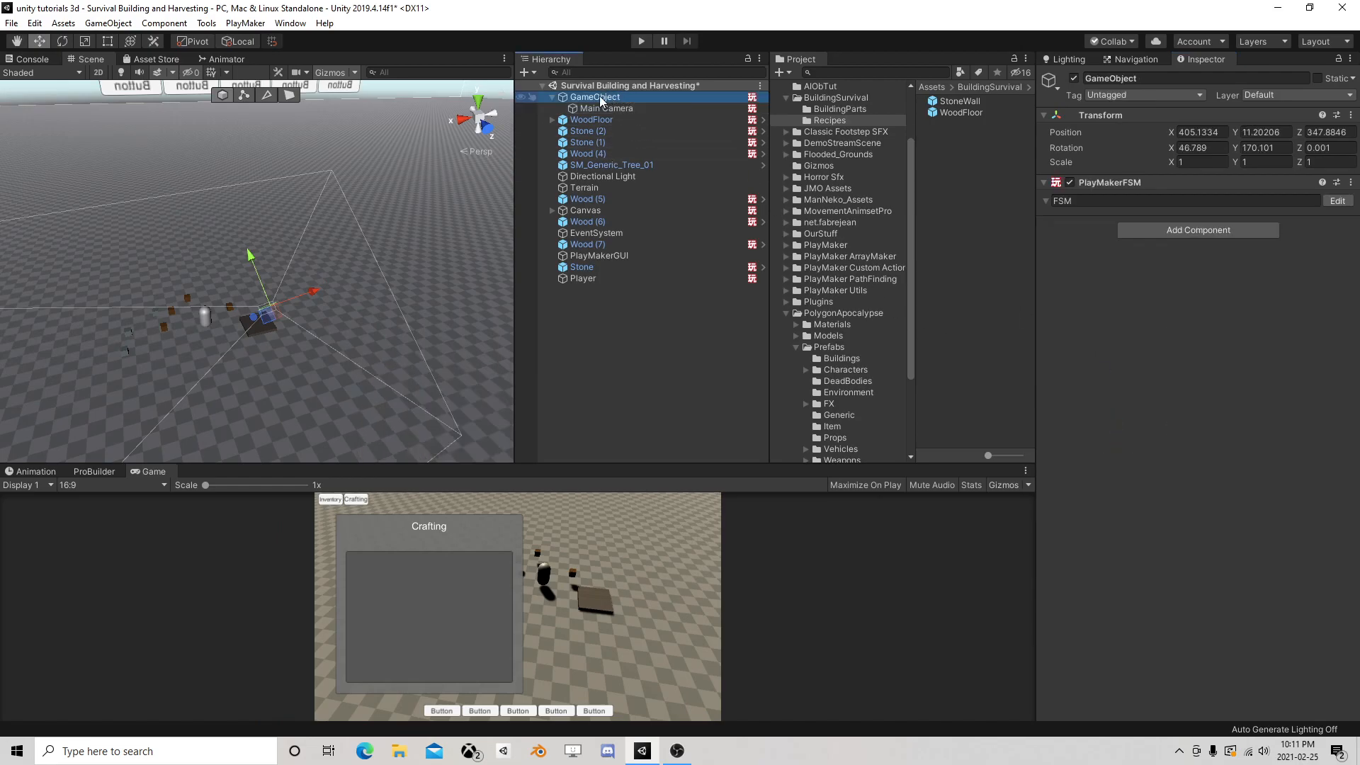
{"action": "left_click", "coordinate": [601, 106]}
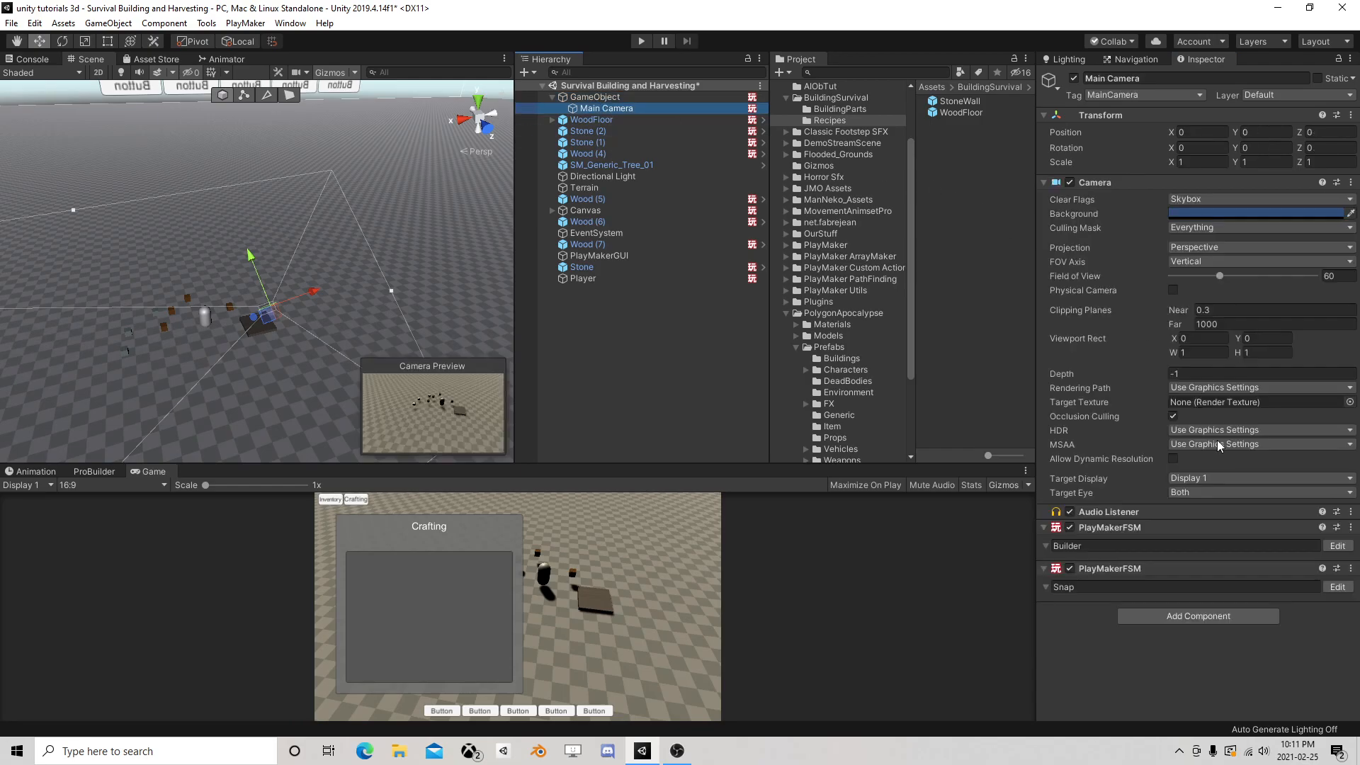
{"action": "right_click_drag", "start_coordinate": [448, 283], "coordinate": [266, 300]}
{"action": "left_click", "coordinate": [1219, 622]}
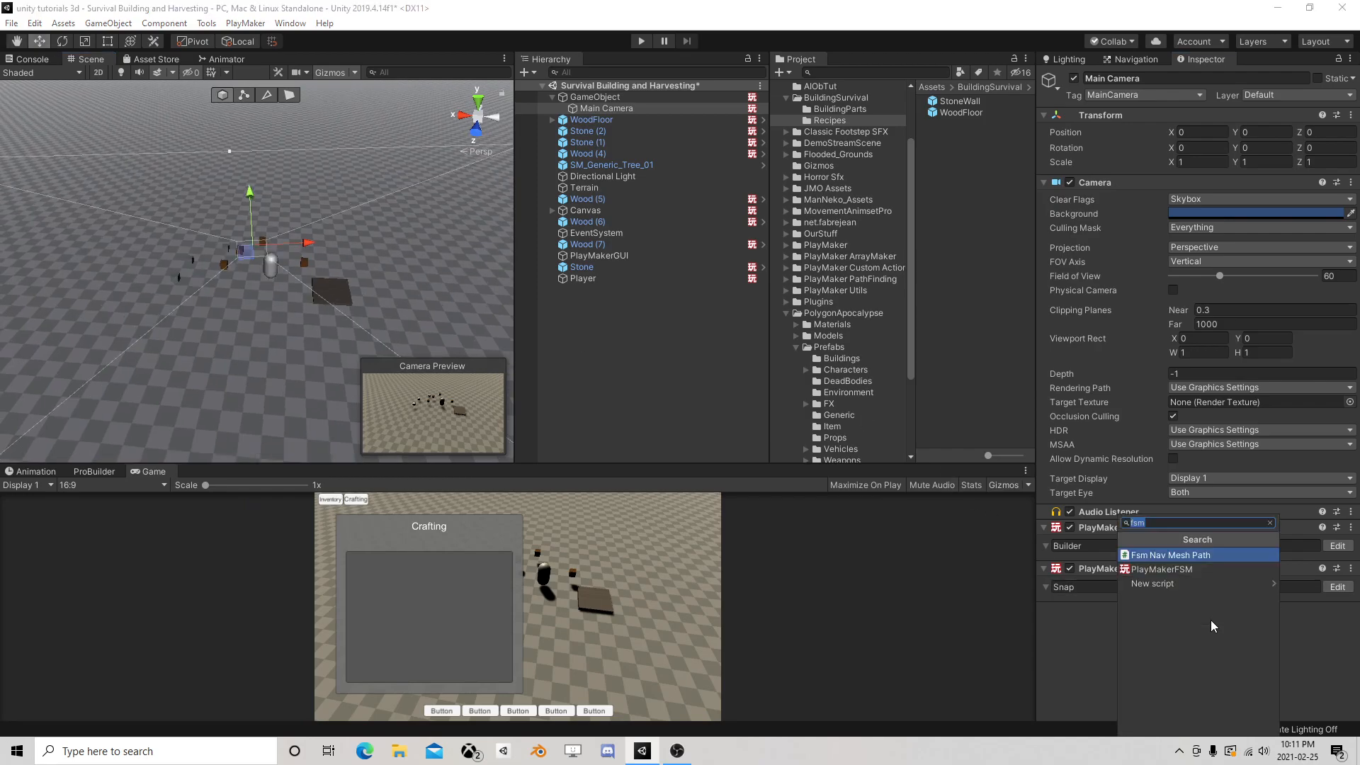
{"action": "left_click", "coordinate": [1174, 575]}
{"action": "left_click", "coordinate": [1337, 628]}
Add a Smooth Look At action to State 1 of the Main Camera's new FSM
{"action": "left_click", "coordinate": [1003, 378]}
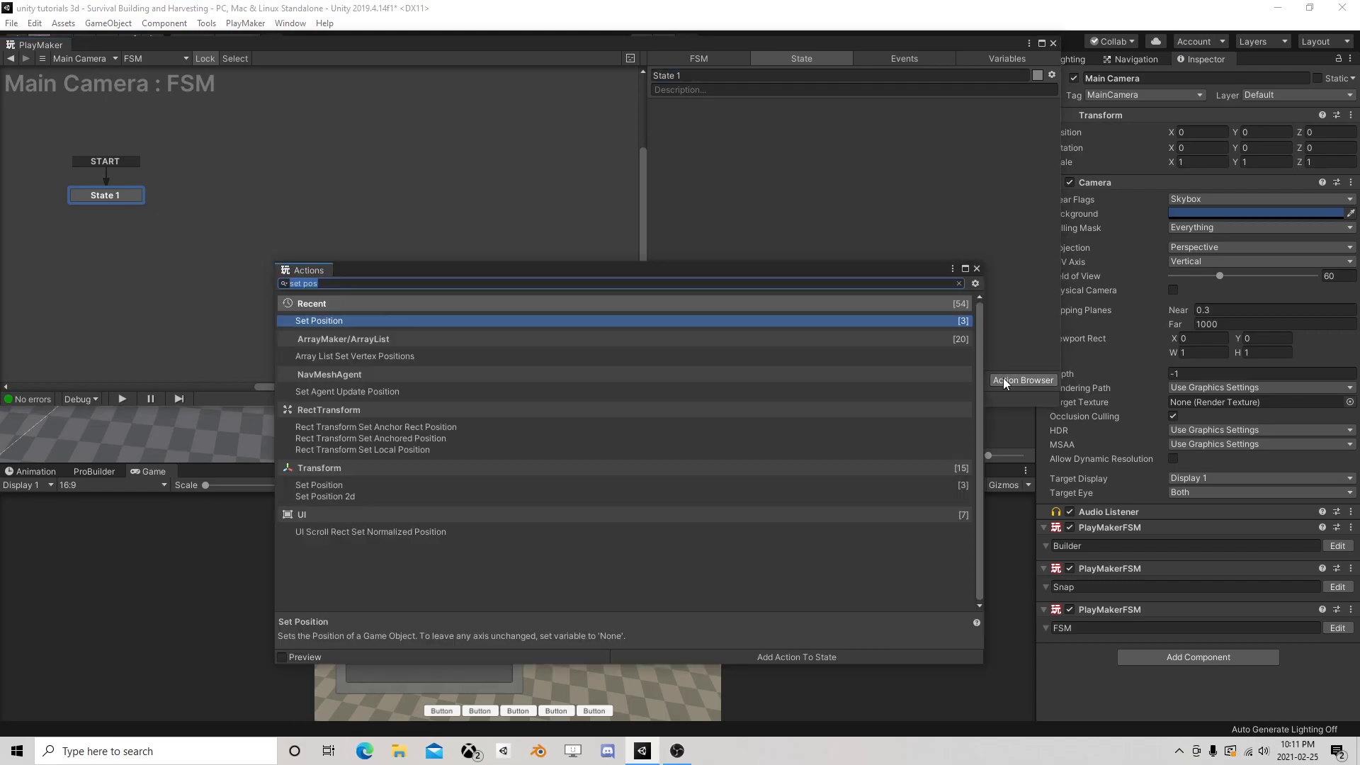
{"action": "type", "text": "smoo"}
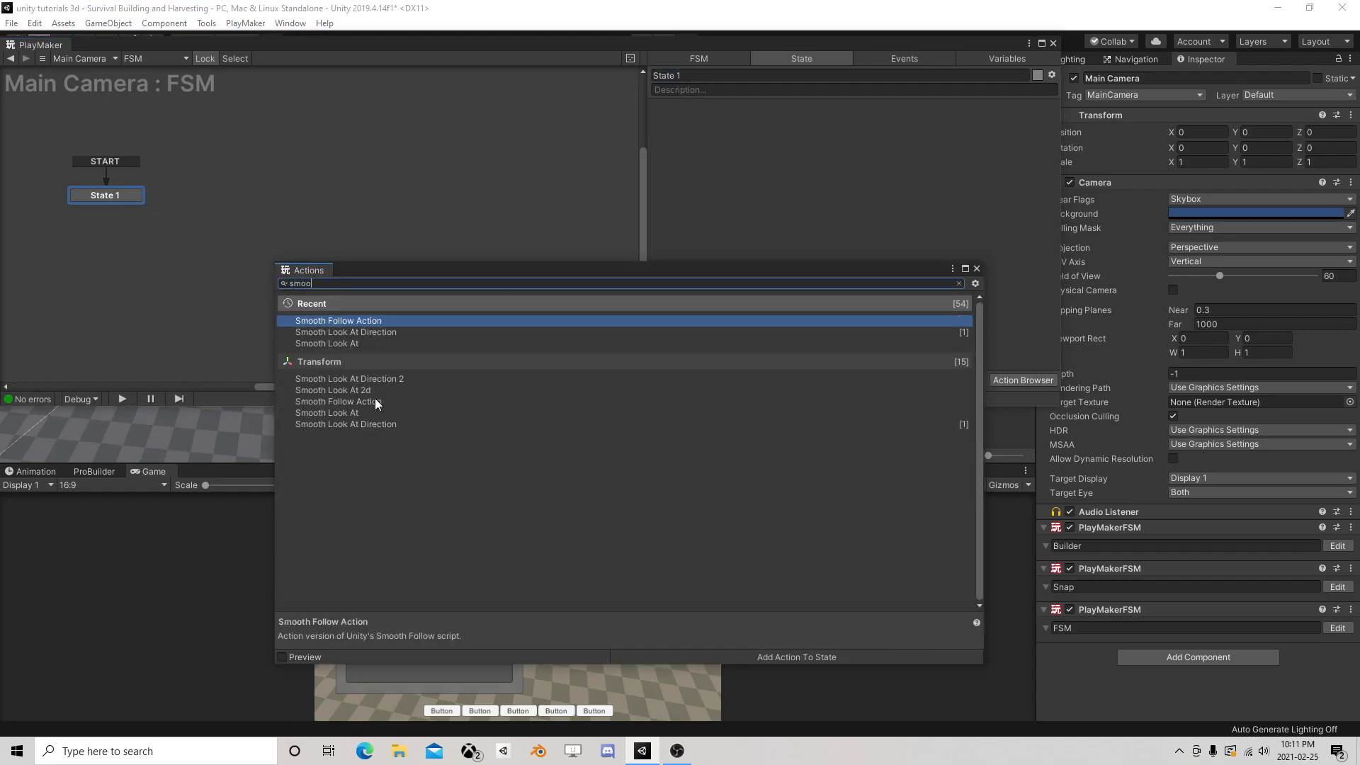
{"action": "double_click", "coordinate": [363, 414]}
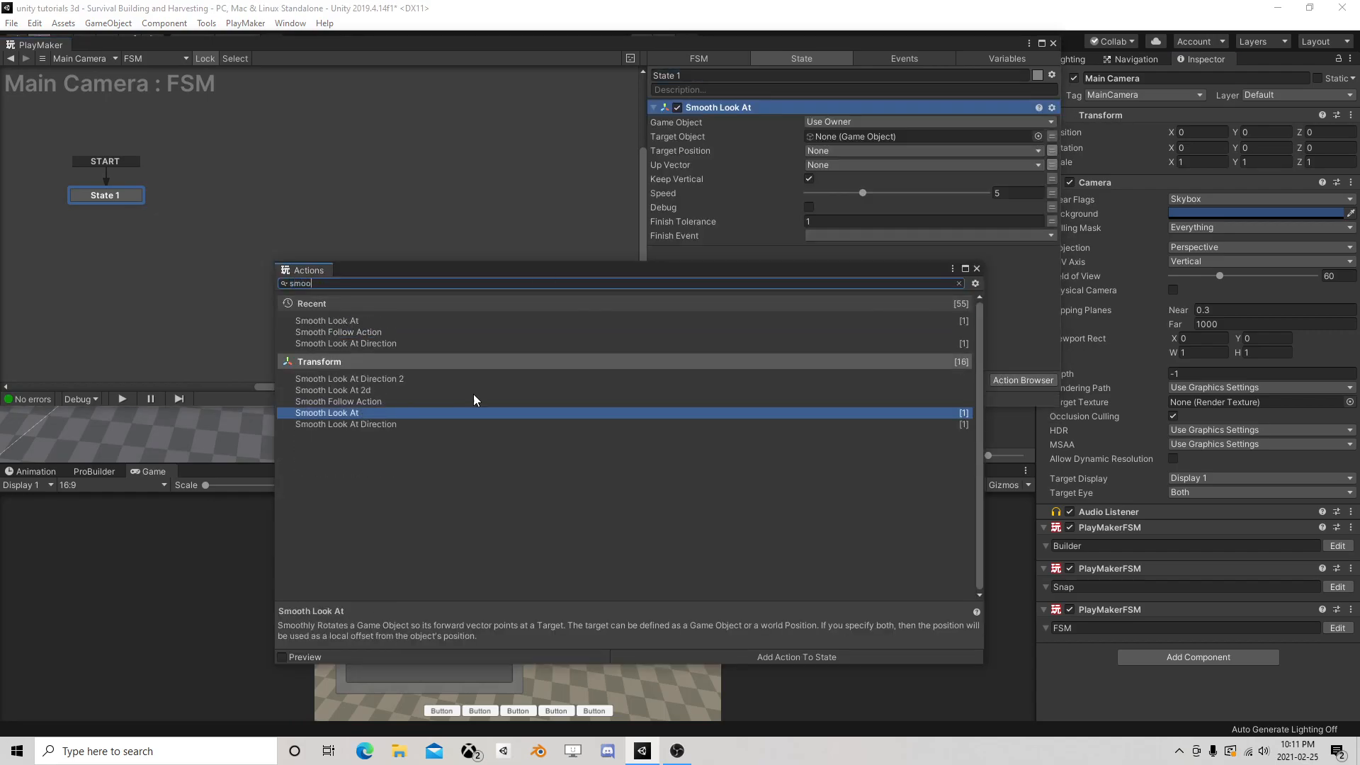
{"action": "left_click", "coordinate": [977, 269]}
Set Smooth Look At's Target Object to Player and disable Keep Vertical
{"action": "left_click_drag", "start_coordinate": [860, 44], "coordinate": [329, 122]}
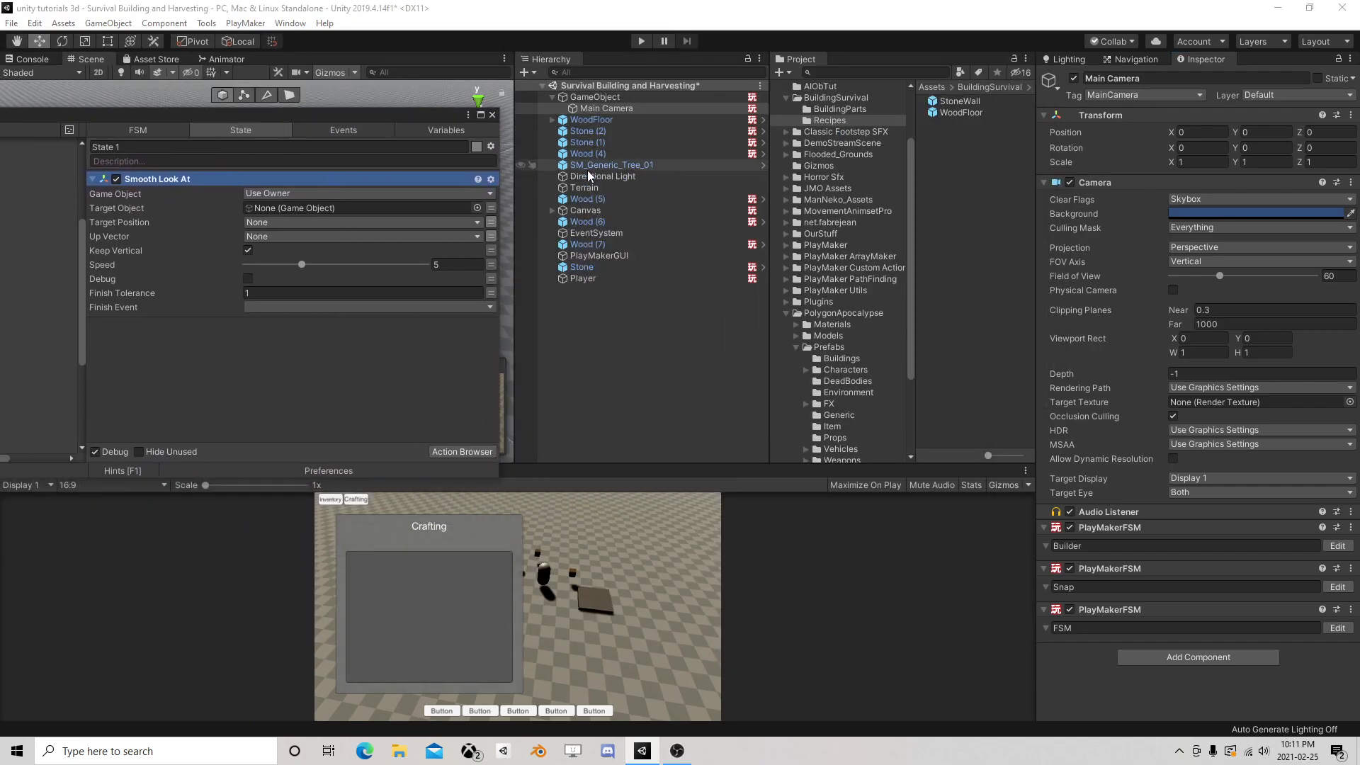
{"action": "left_click_drag", "start_coordinate": [610, 107], "coordinate": [296, 214]}
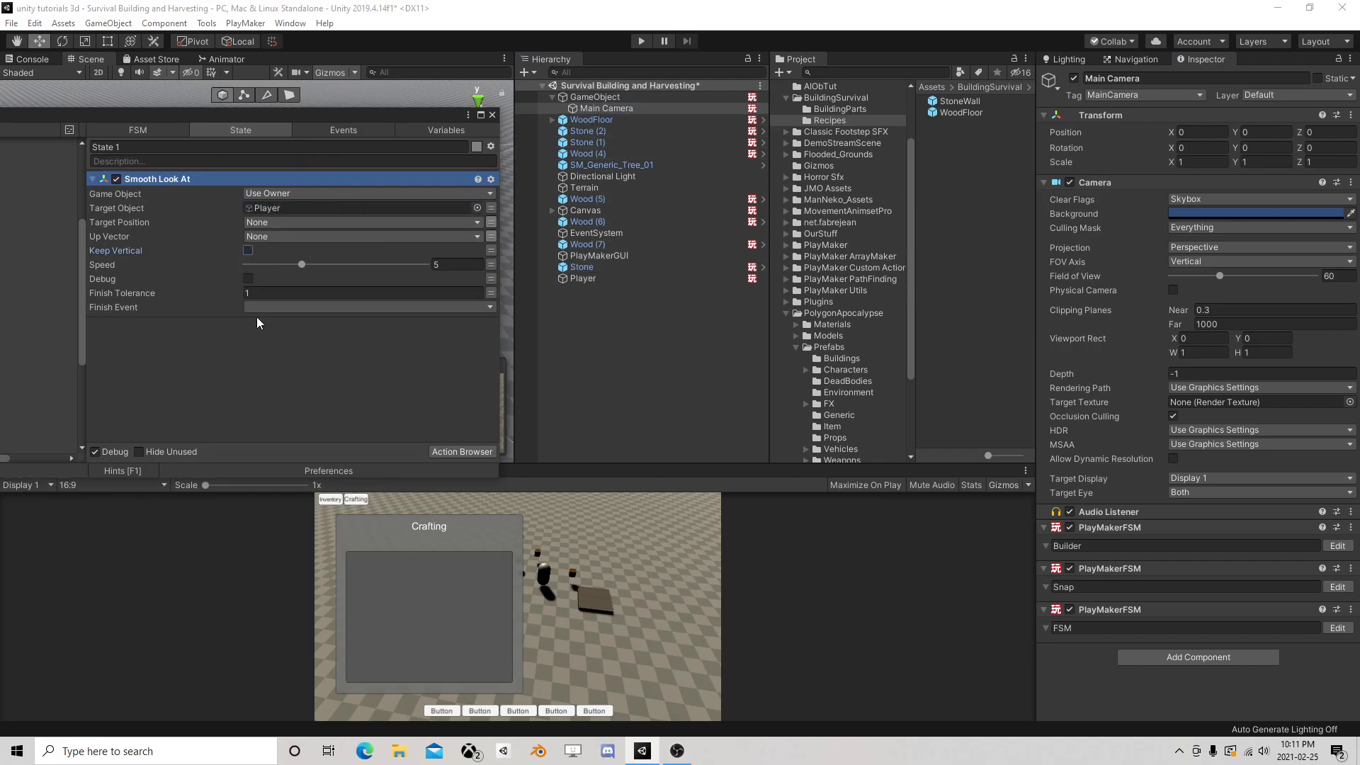
{"action": "left_click", "coordinate": [174, 292]}
Close the FSM editor, run the scene, move the Player around to test the camera's look-at, and stop the scene
{"action": "left_click", "coordinate": [493, 114]}
{"action": "left_click", "coordinate": [641, 41]}
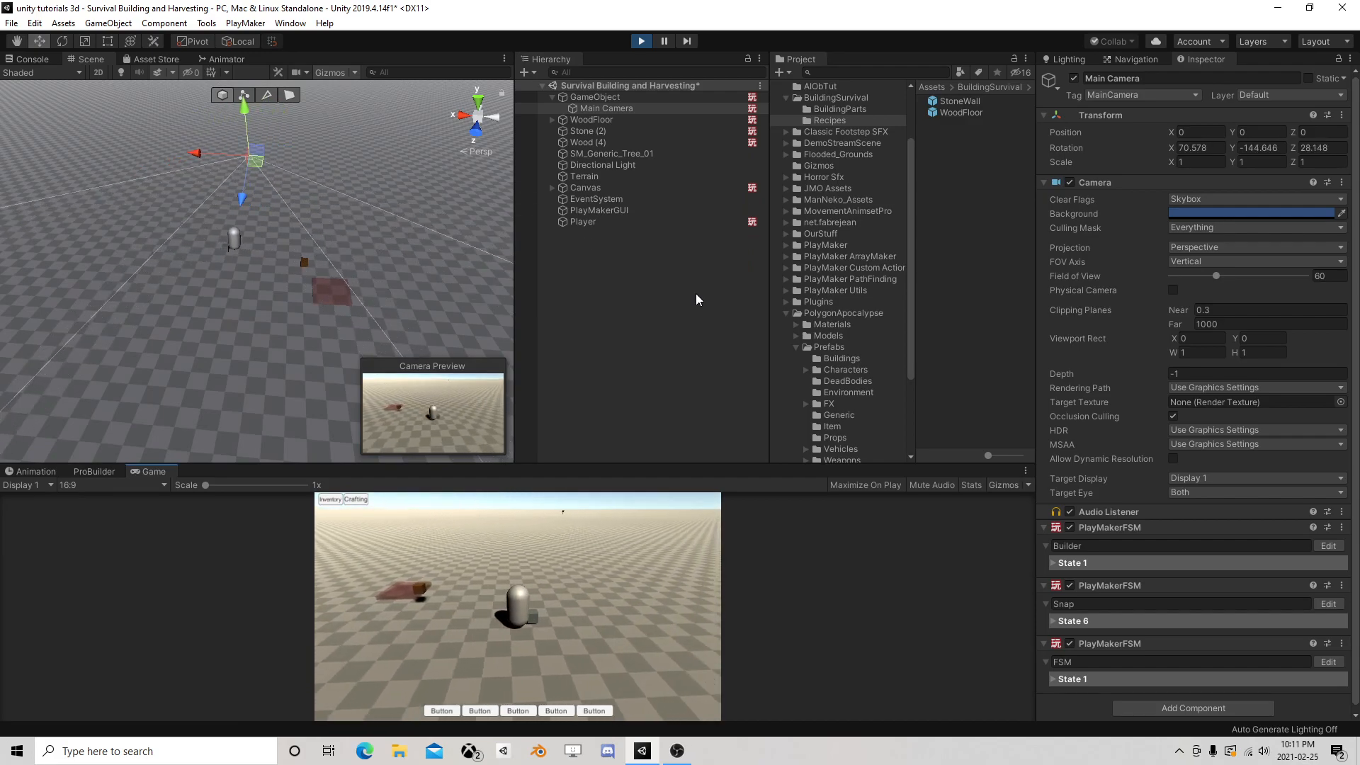
{"action": "key", "text": "a"}
{"action": "key", "text": "d"}
{"action": "key", "text": "d"}
{"action": "key", "text": "w"}
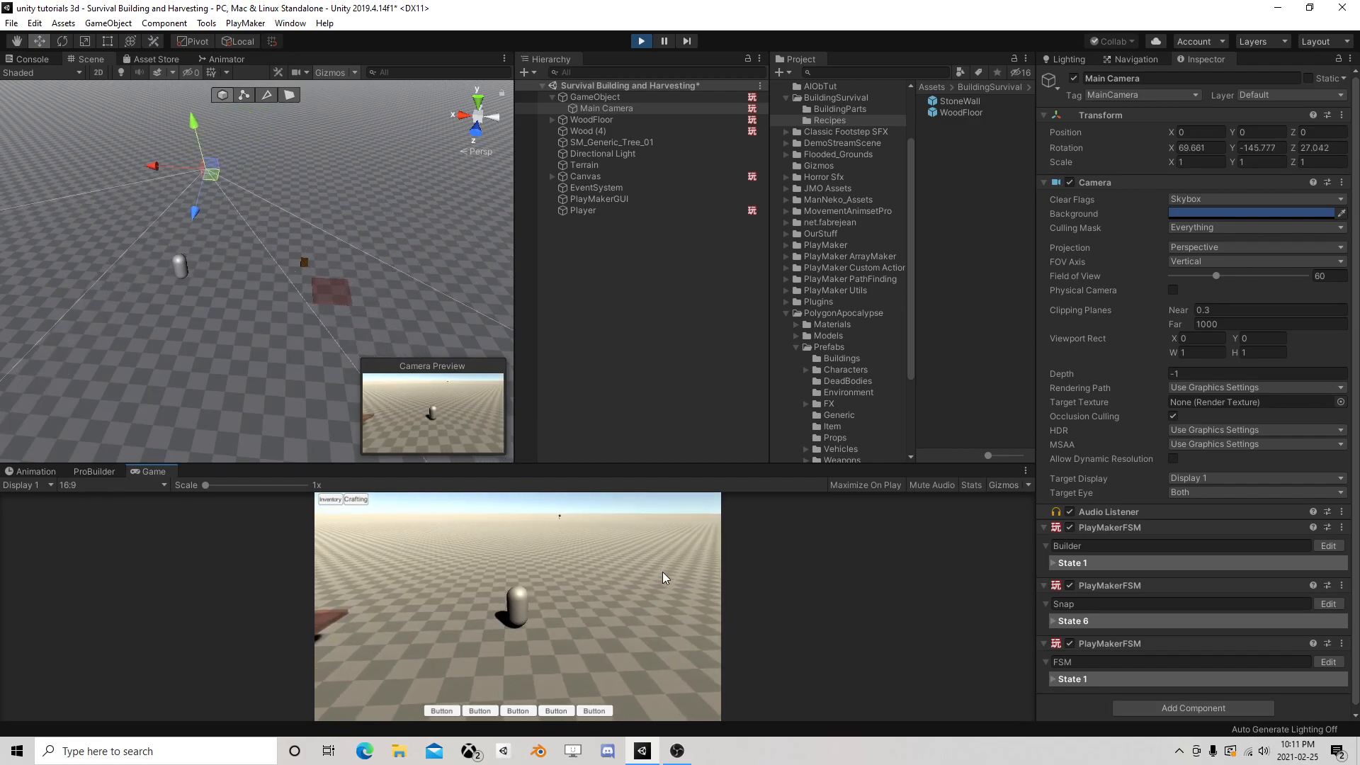
{"action": "key", "text": "a"}
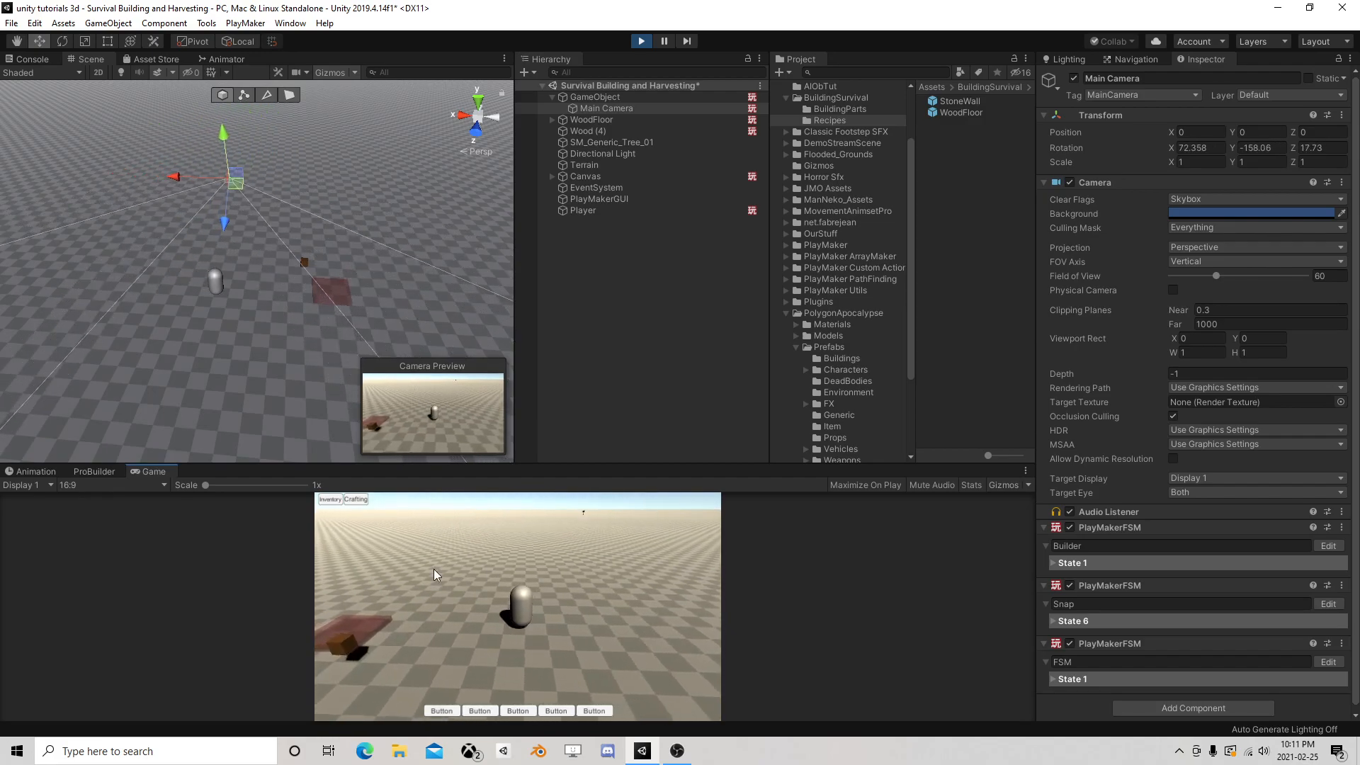
{"action": "left_click", "coordinate": [641, 41]}
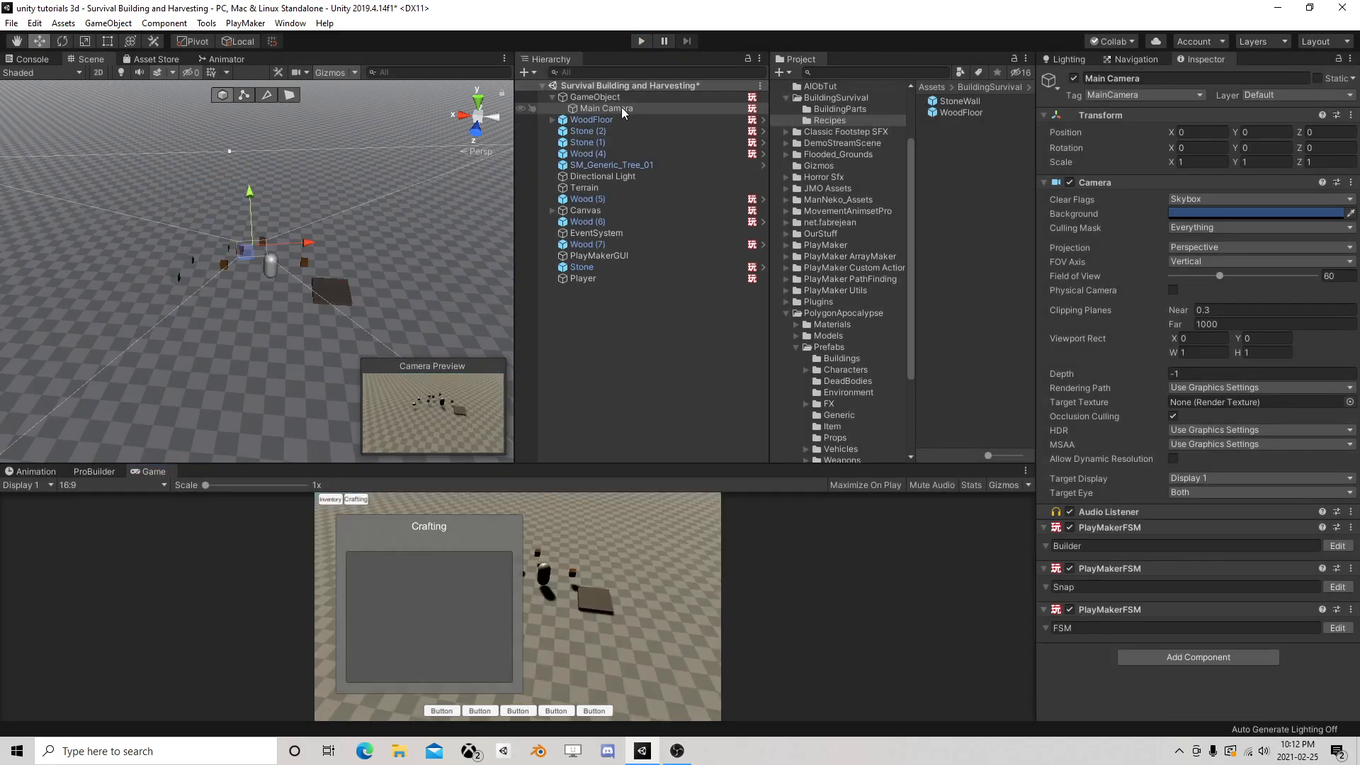
Create an empty child object under Player and raise it to a Y position of about 3.08
{"action": "left_click", "coordinate": [603, 97]}
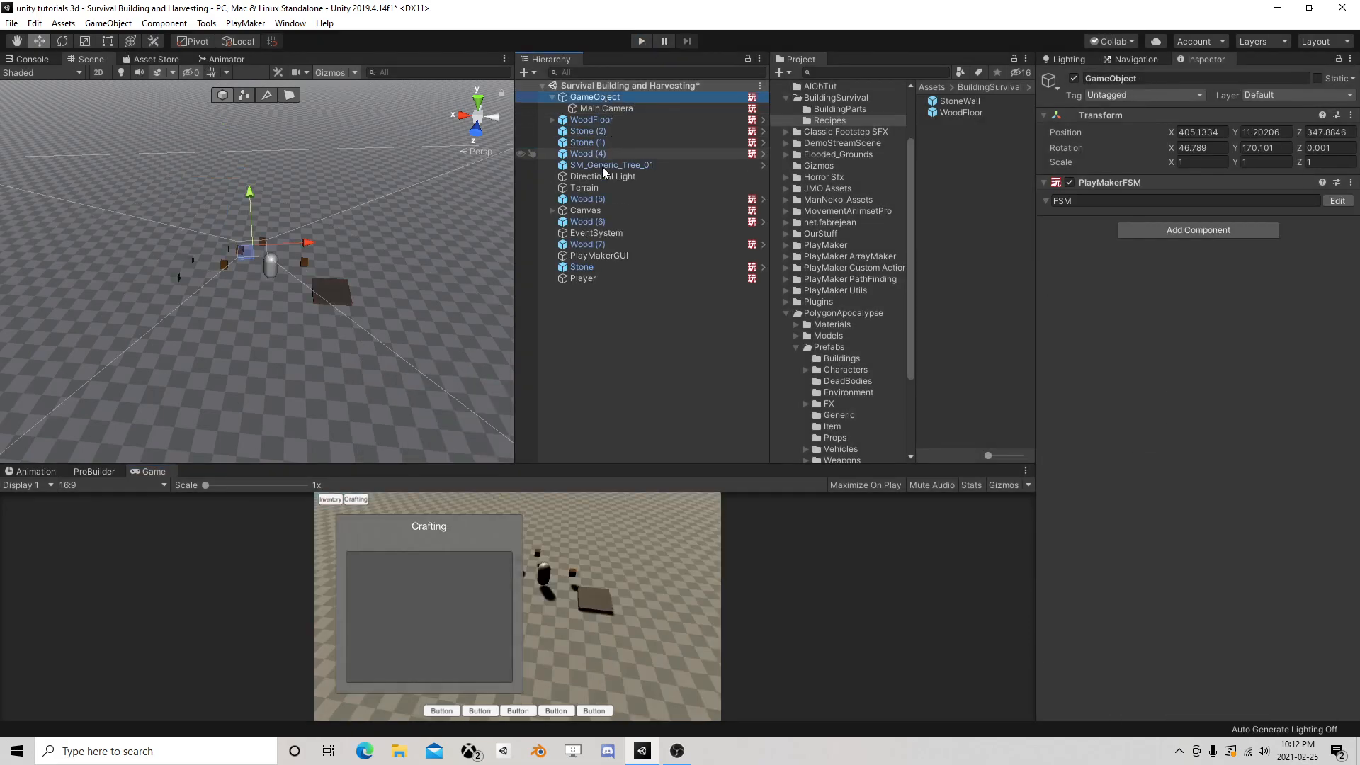
{"action": "right_click", "coordinate": [602, 276]}
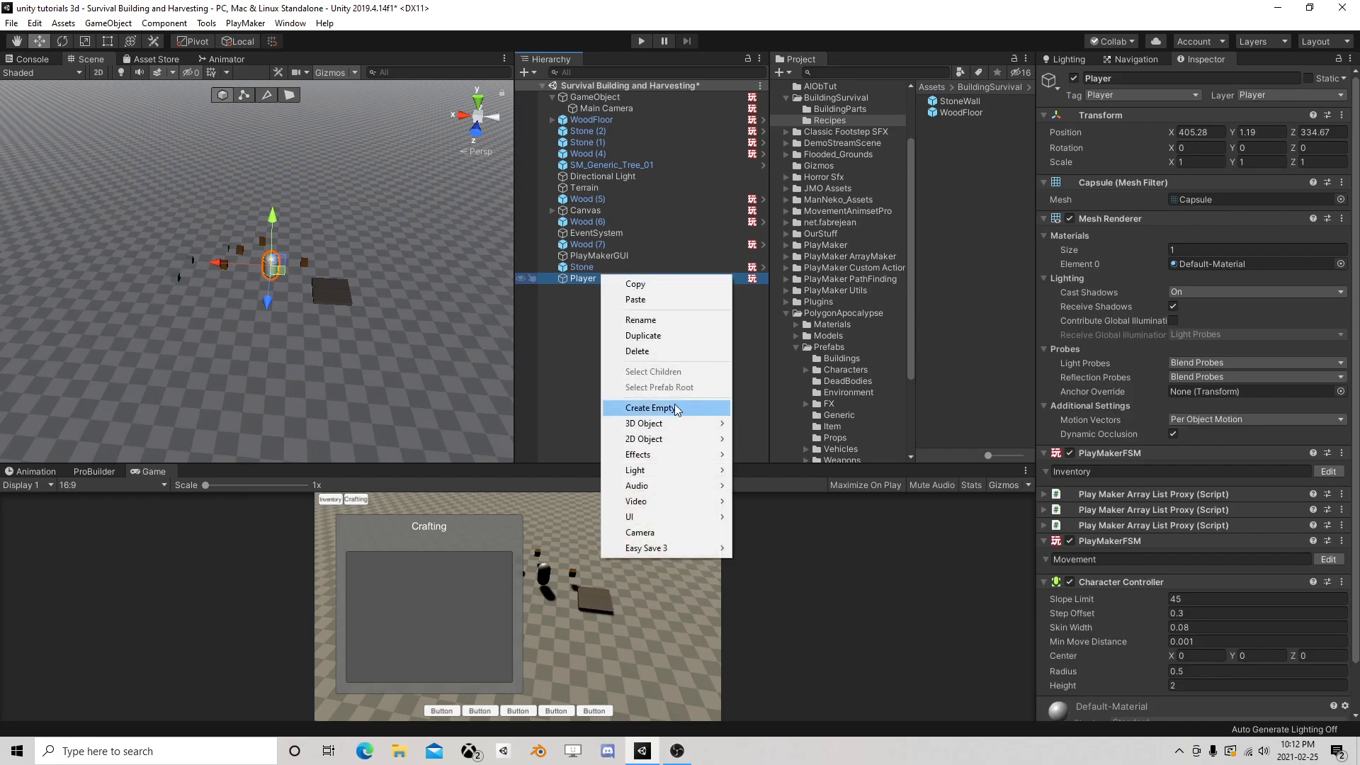
{"action": "left_click", "coordinate": [670, 398]}
{"action": "left_click_drag", "start_coordinate": [273, 218], "coordinate": [274, 185]}
Rename the Player's empty child object as CameraFollow
{"action": "left_click", "coordinate": [604, 290]}
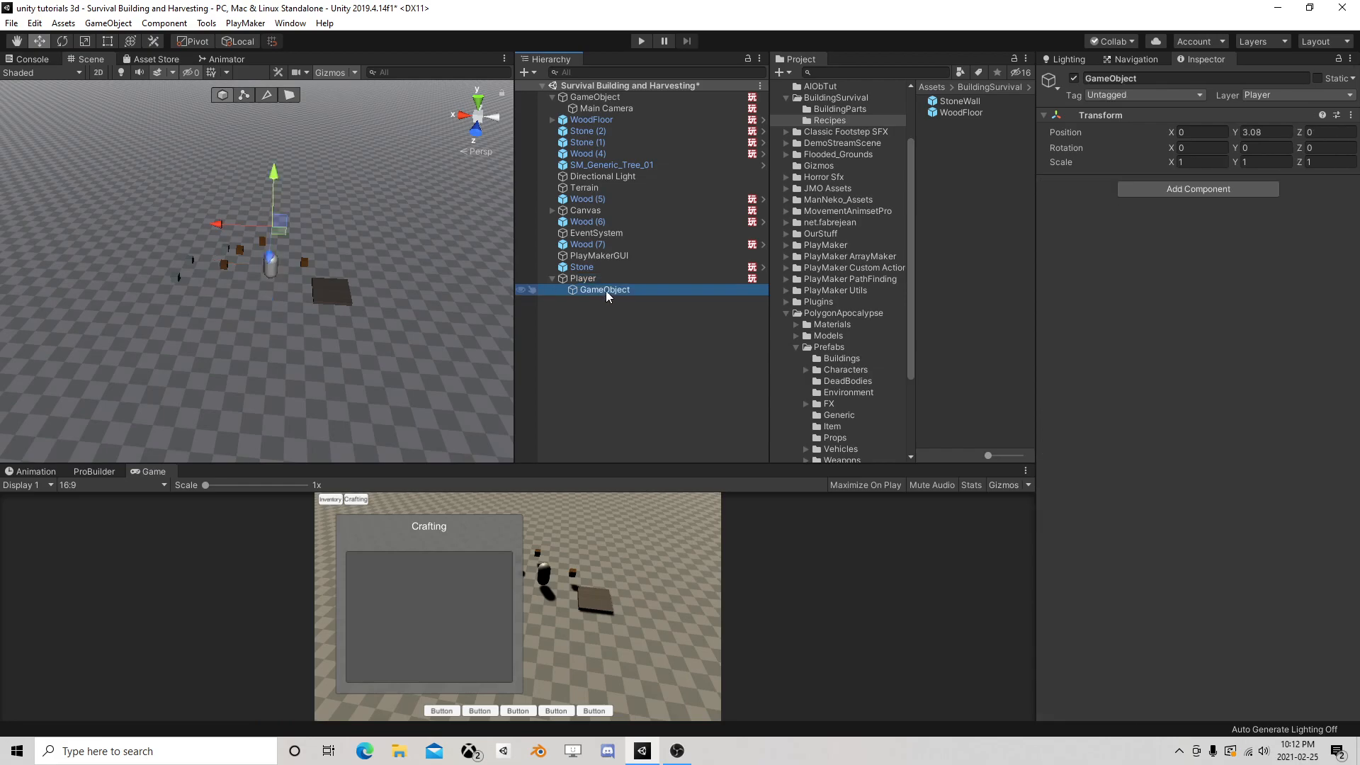
{"action": "left_click", "coordinate": [614, 291]}
{"action": "type", "text": "Ca"}
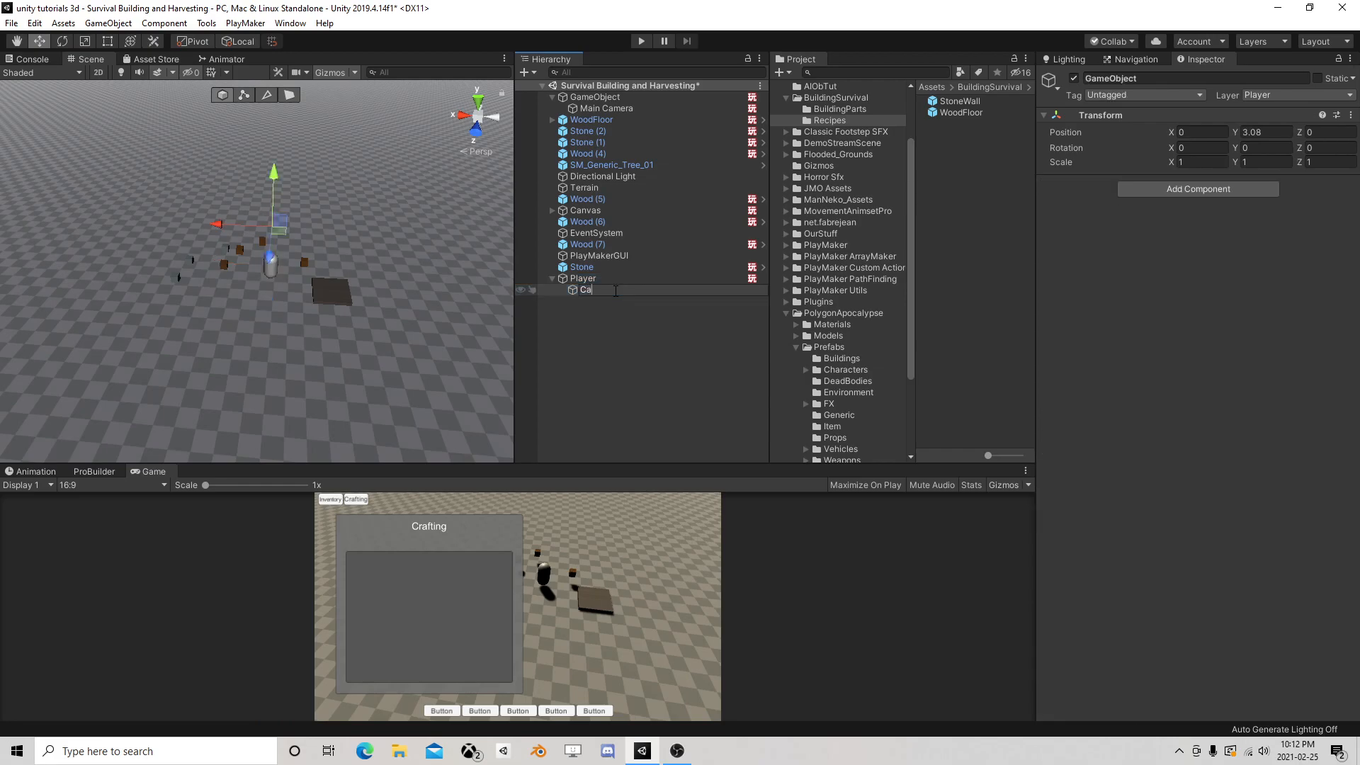
{"action": "type", "text": "meraFollow"}
{"action": "key", "text": "Return"}
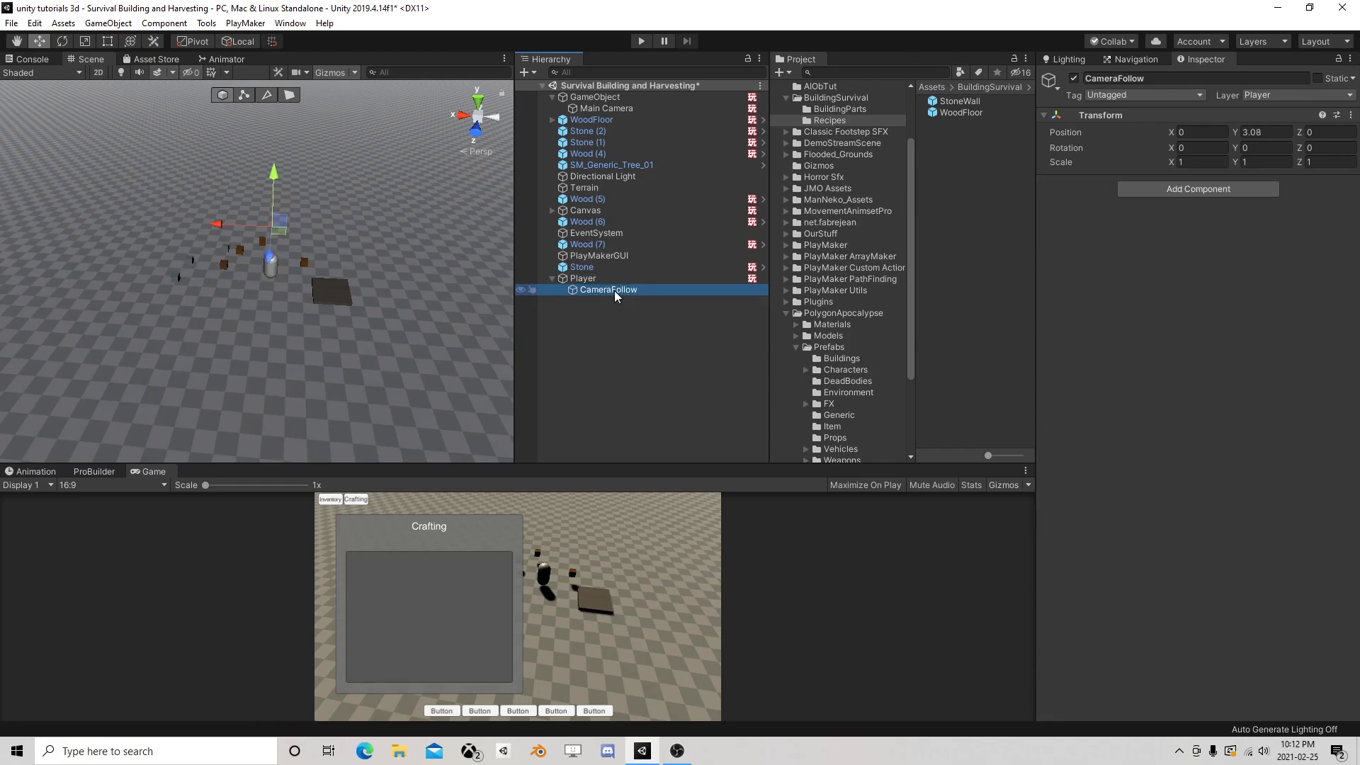
Open the camera parent's FSM and replace Player with CameraFollow as the second Get Position action's game object
{"action": "left_click", "coordinate": [630, 96]}
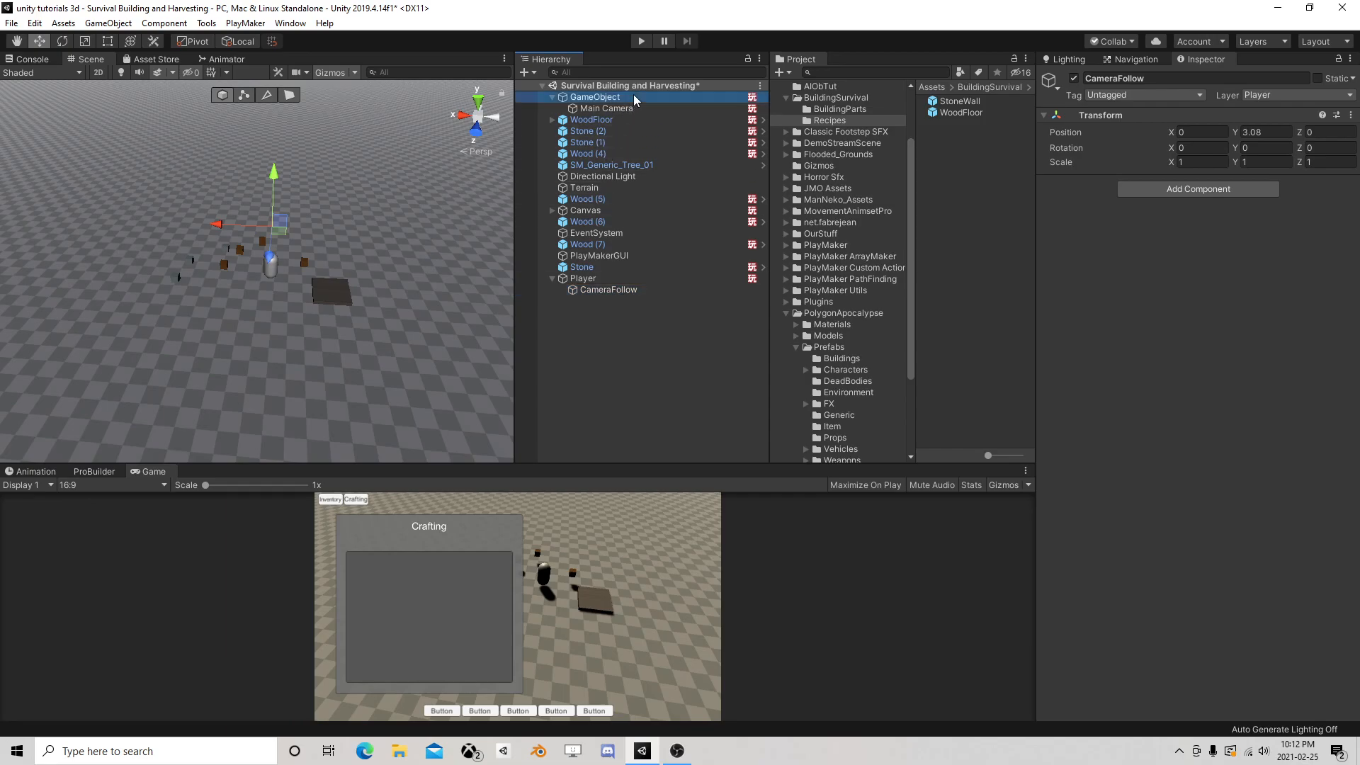
{"action": "left_click", "coordinate": [1338, 201]}
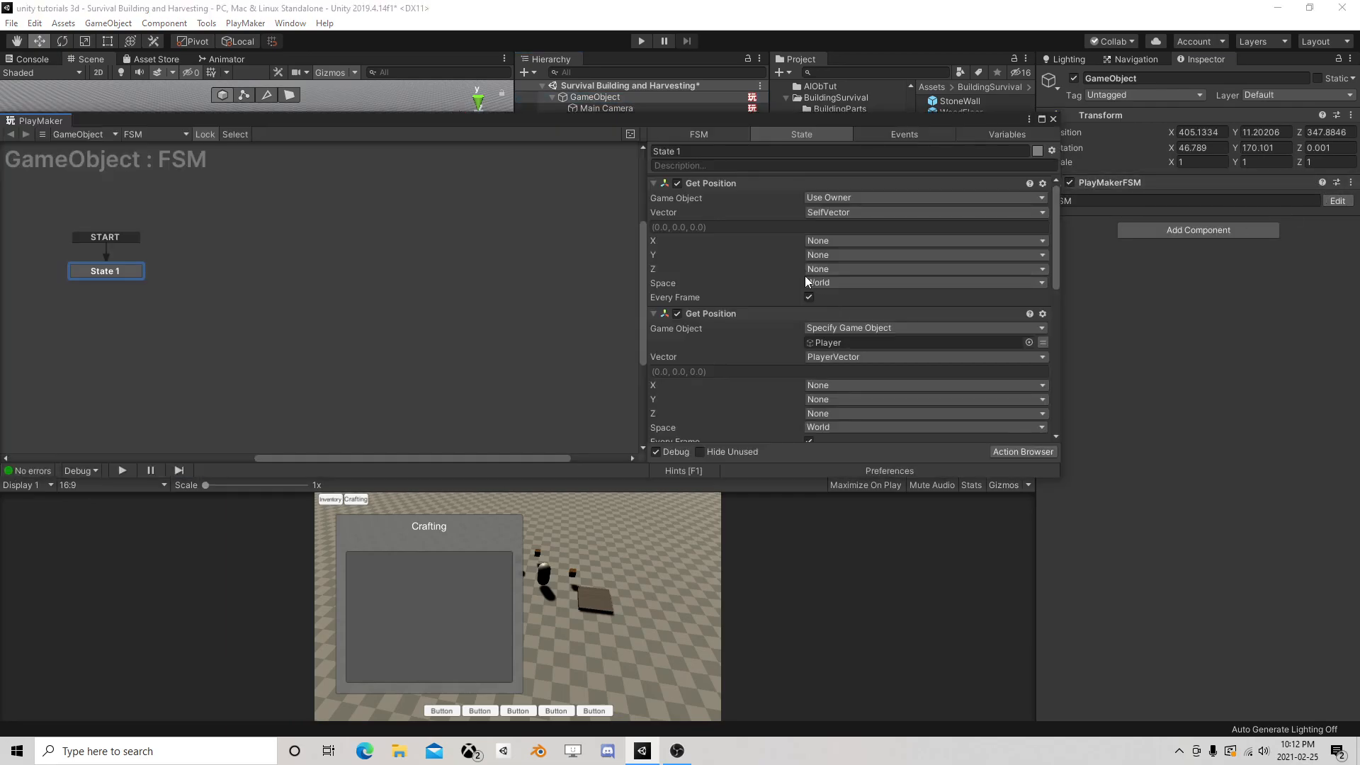
{"action": "left_click_drag", "start_coordinate": [855, 128], "coordinate": [330, 148]}
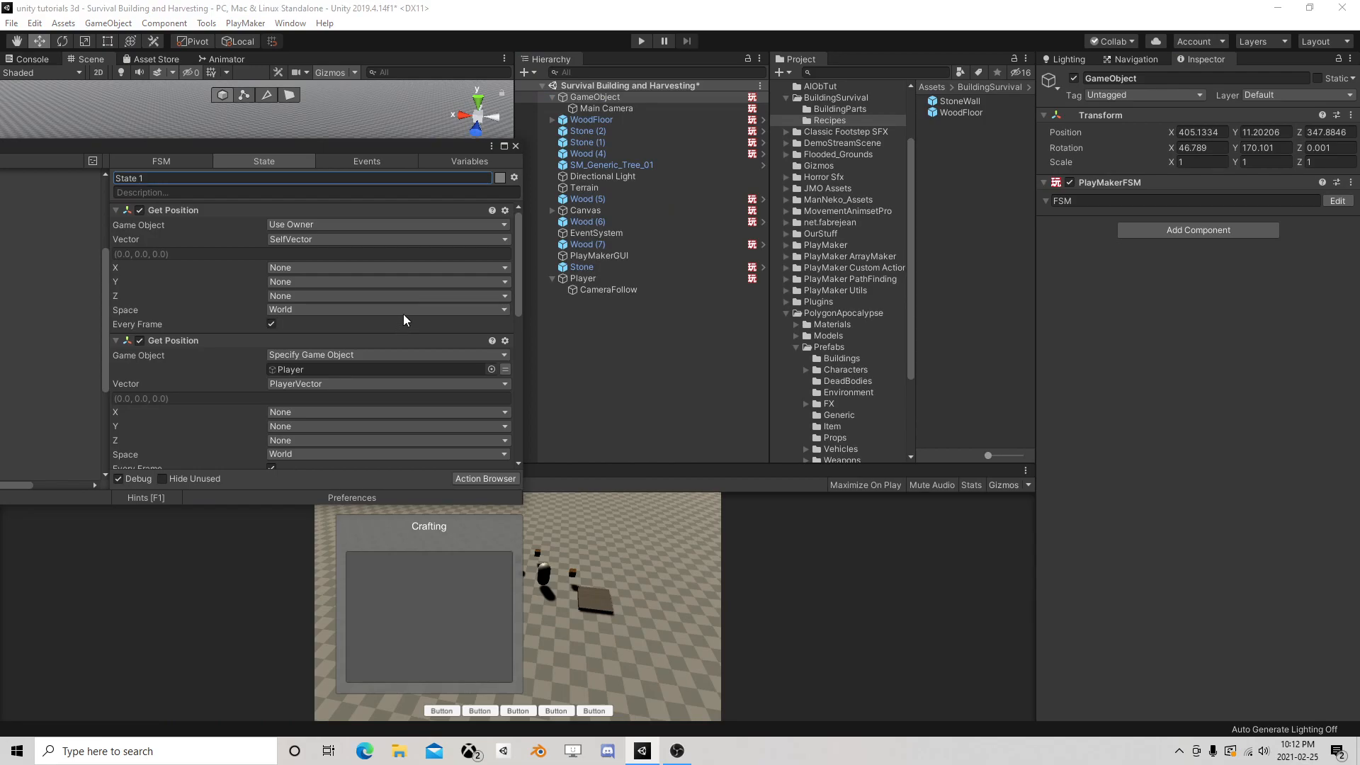
{"action": "left_click_drag", "start_coordinate": [618, 291], "coordinate": [355, 371]}
{"action": "scroll", "coordinate": [395, 373], "scroll_direction": "down", "scroll_amount": 6}
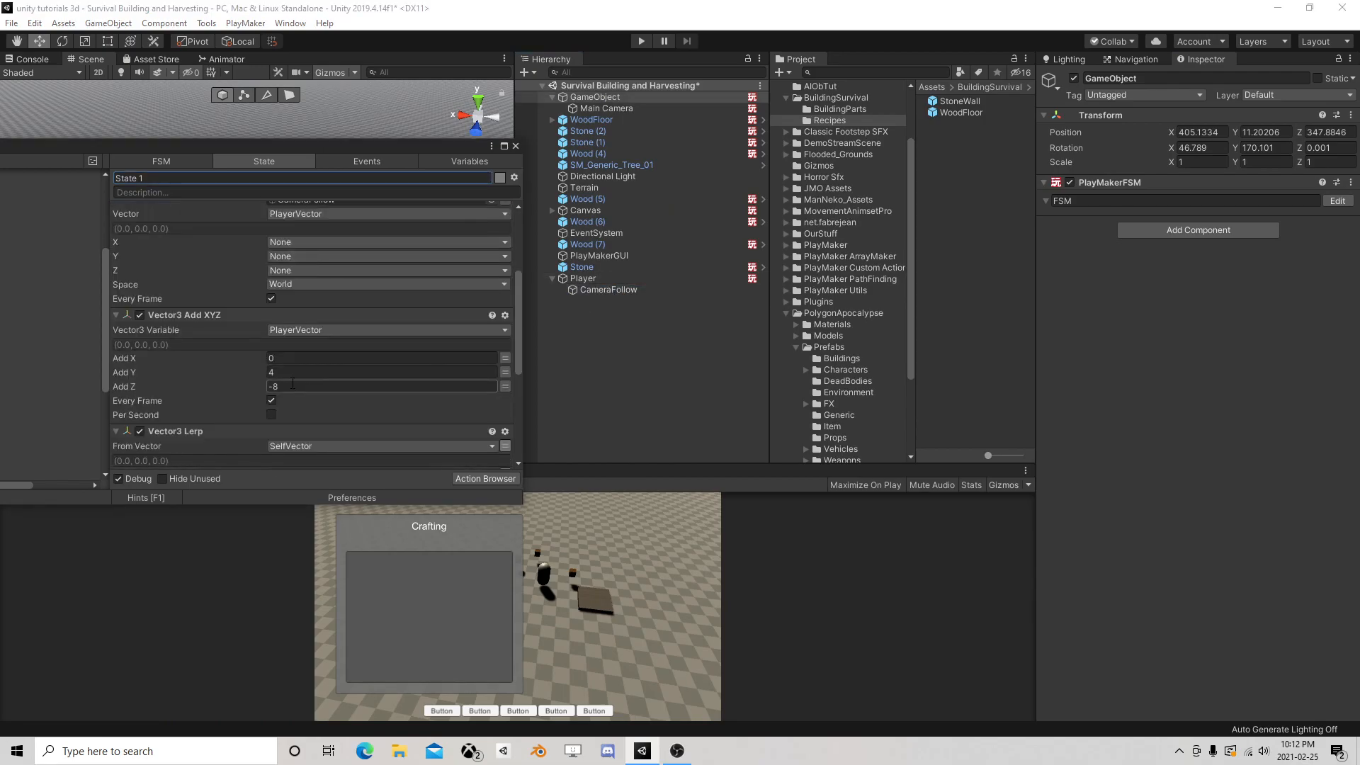
Set Add Y to 1 and Add Z to -7 in the camera parent's Vector3 Add XYZ action, and close the FSM editor
{"action": "left_click", "coordinate": [242, 375]}
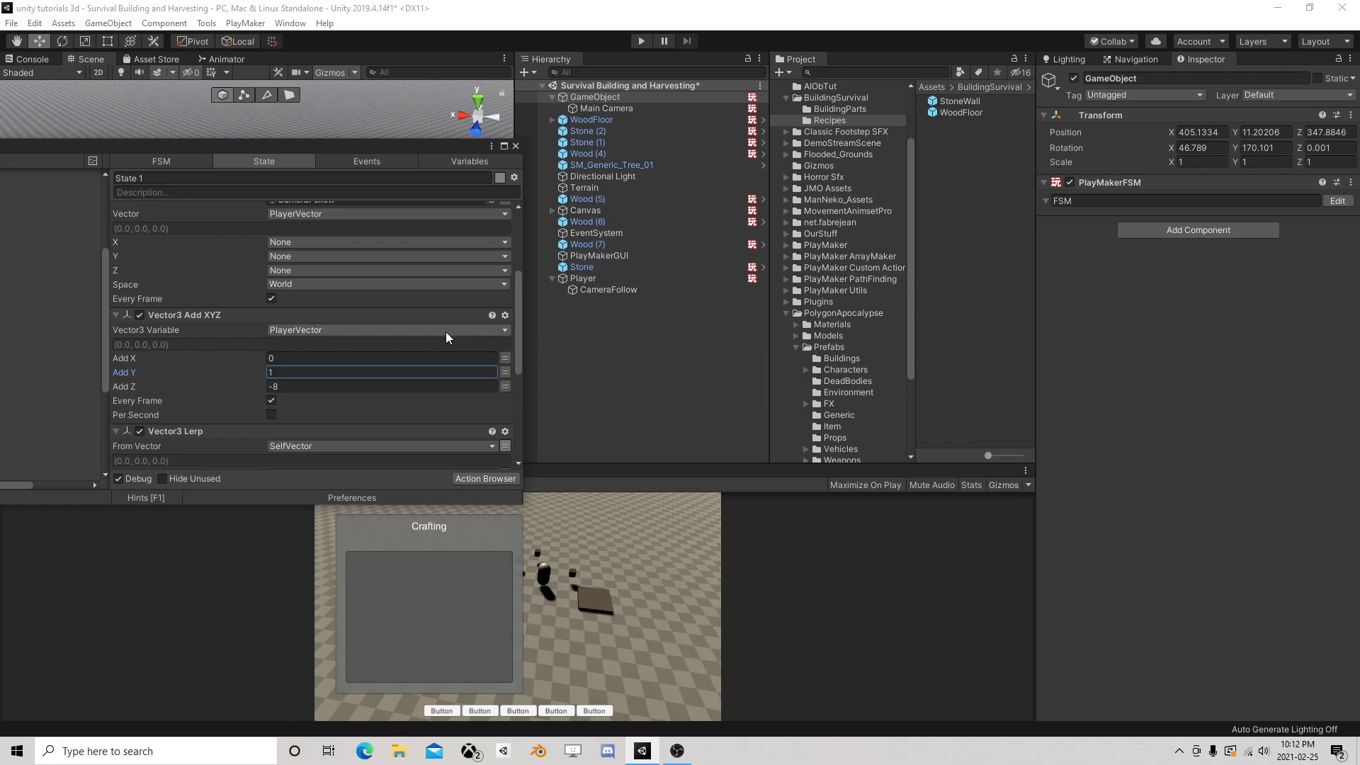
{"action": "left_click", "coordinate": [274, 387]}
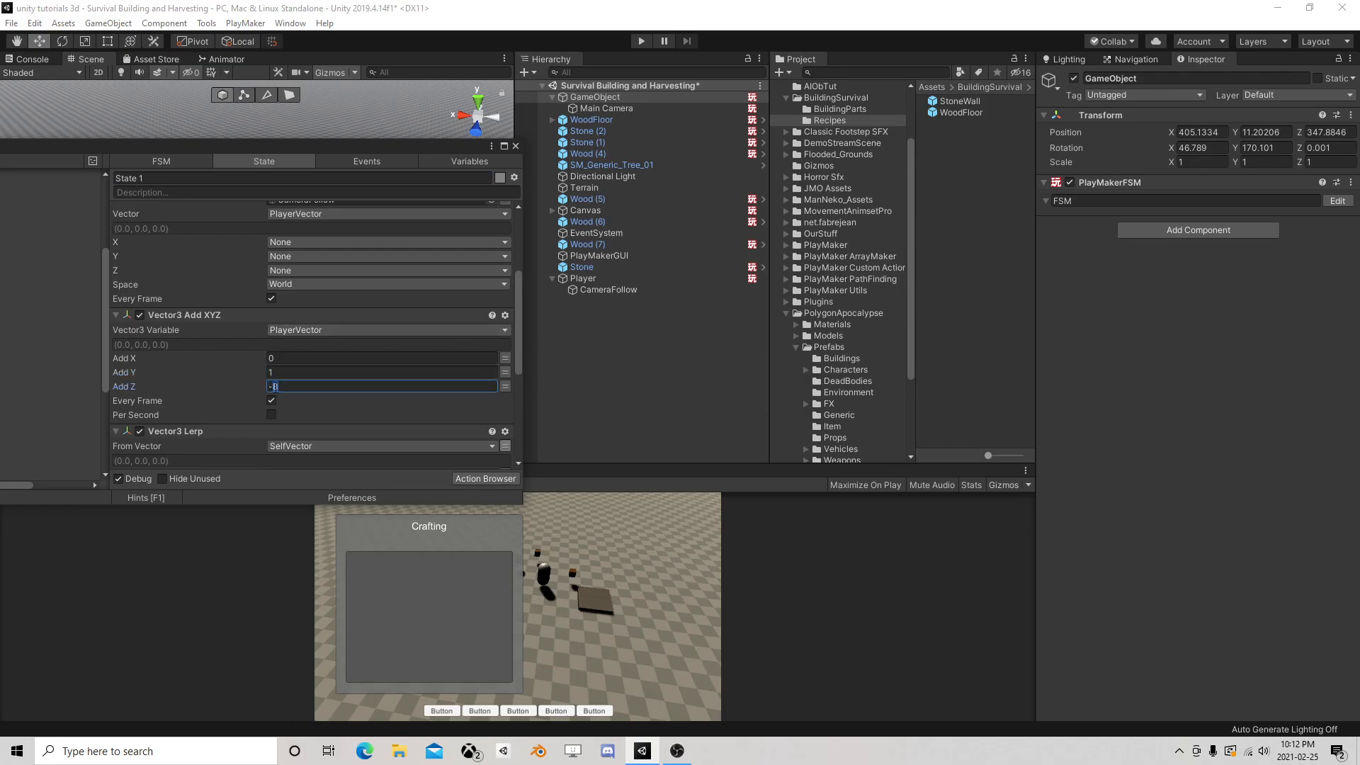
{"action": "scroll", "coordinate": [348, 339], "scroll_direction": "down", "scroll_amount": 8}
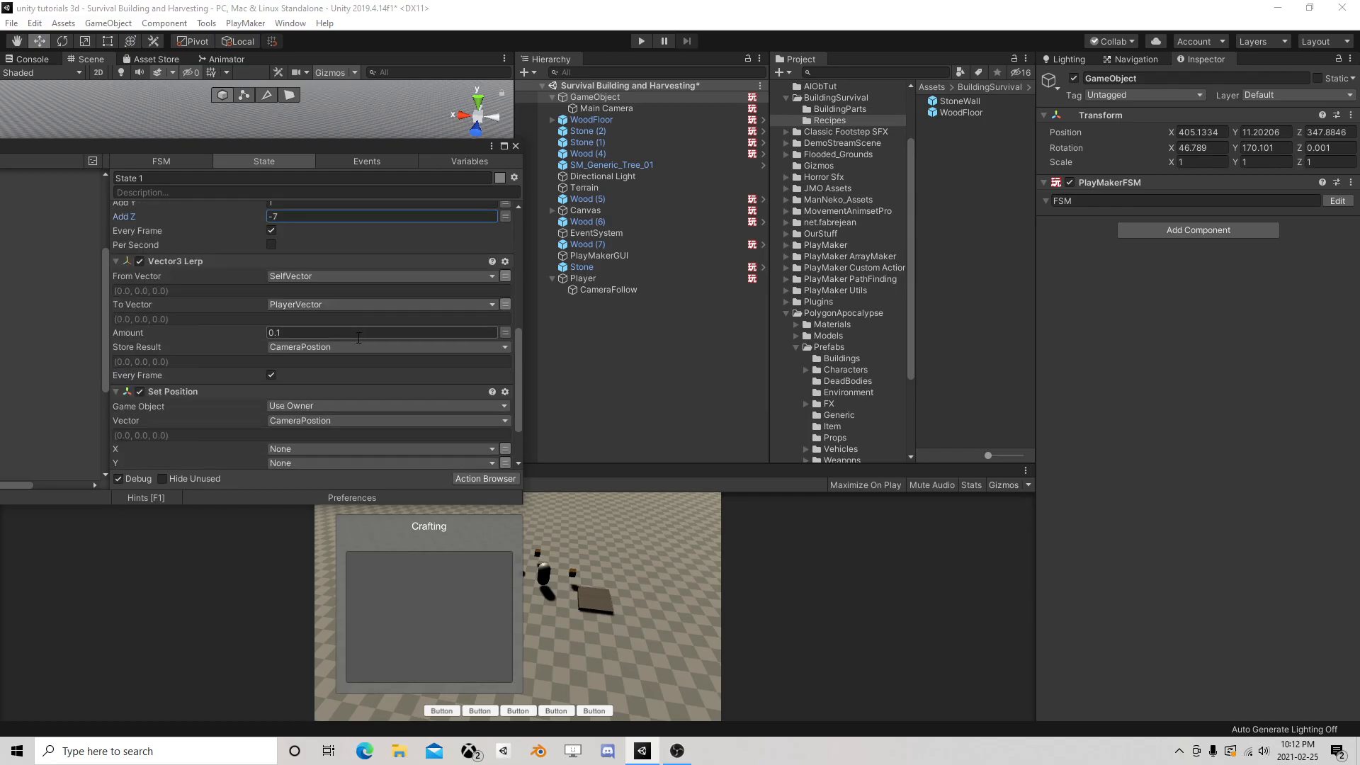
{"action": "left_click", "coordinate": [515, 146]}
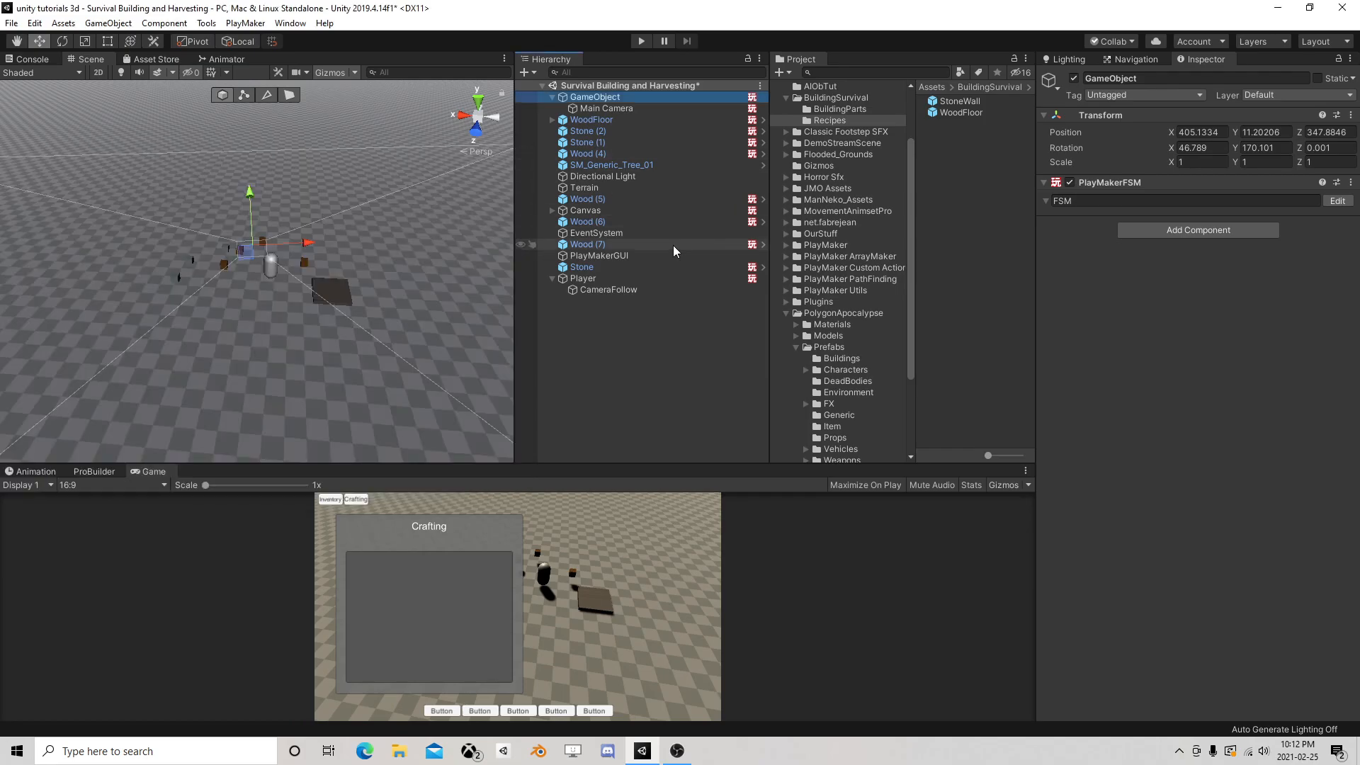
Run the scene and move the Player around in all directions to test the camera follow offset
{"action": "left_click", "coordinate": [641, 41]}
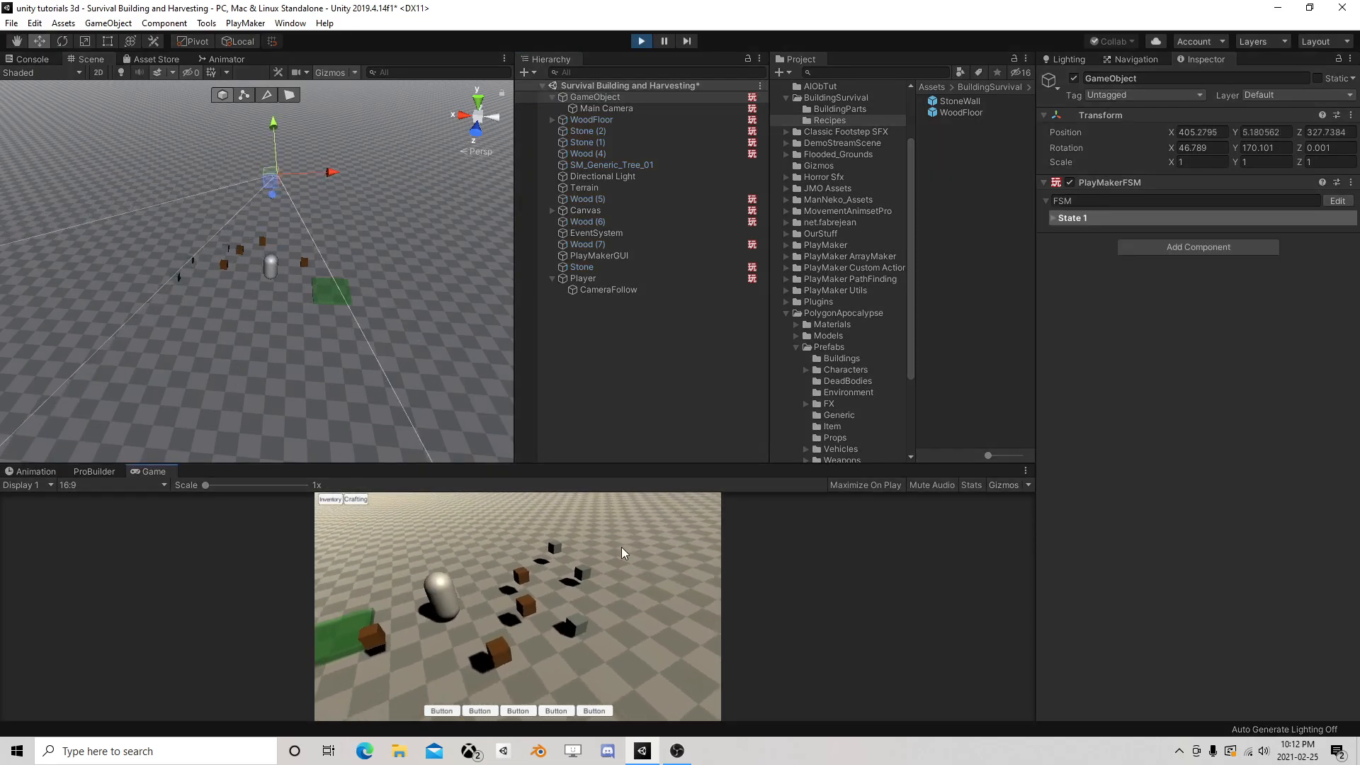
{"action": "key", "text": "d"}
{"action": "key", "text": "s"}
{"action": "key", "text": "a"}
{"action": "key", "text": "w"}
{"action": "key", "text": "d"}
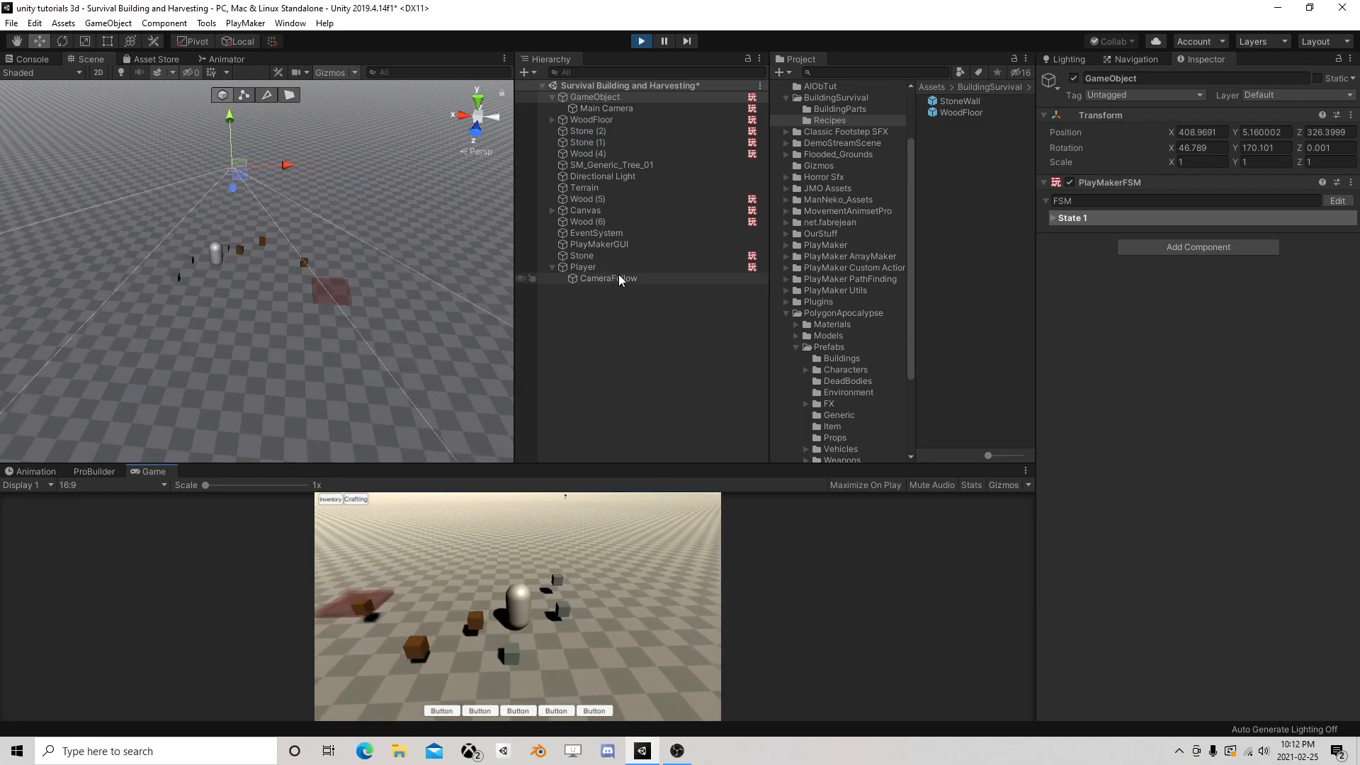
{"action": "key", "text": "a"}
Rotate CameraFollow to about -139 degrees around Y in the running scene, and stop the scene
{"action": "left_click", "coordinate": [618, 278]}
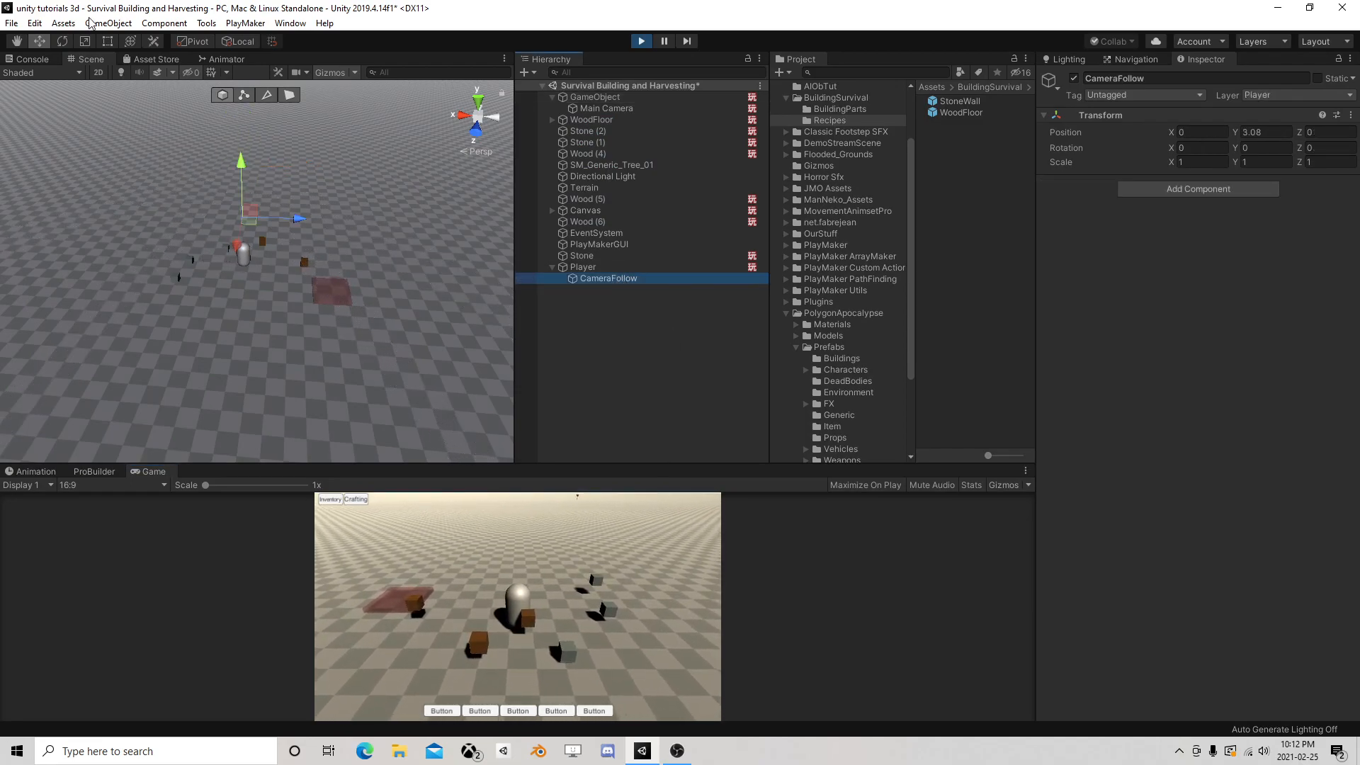
{"action": "left_click", "coordinate": [61, 41]}
{"action": "left_click_drag", "start_coordinate": [281, 246], "coordinate": [319, 300]}
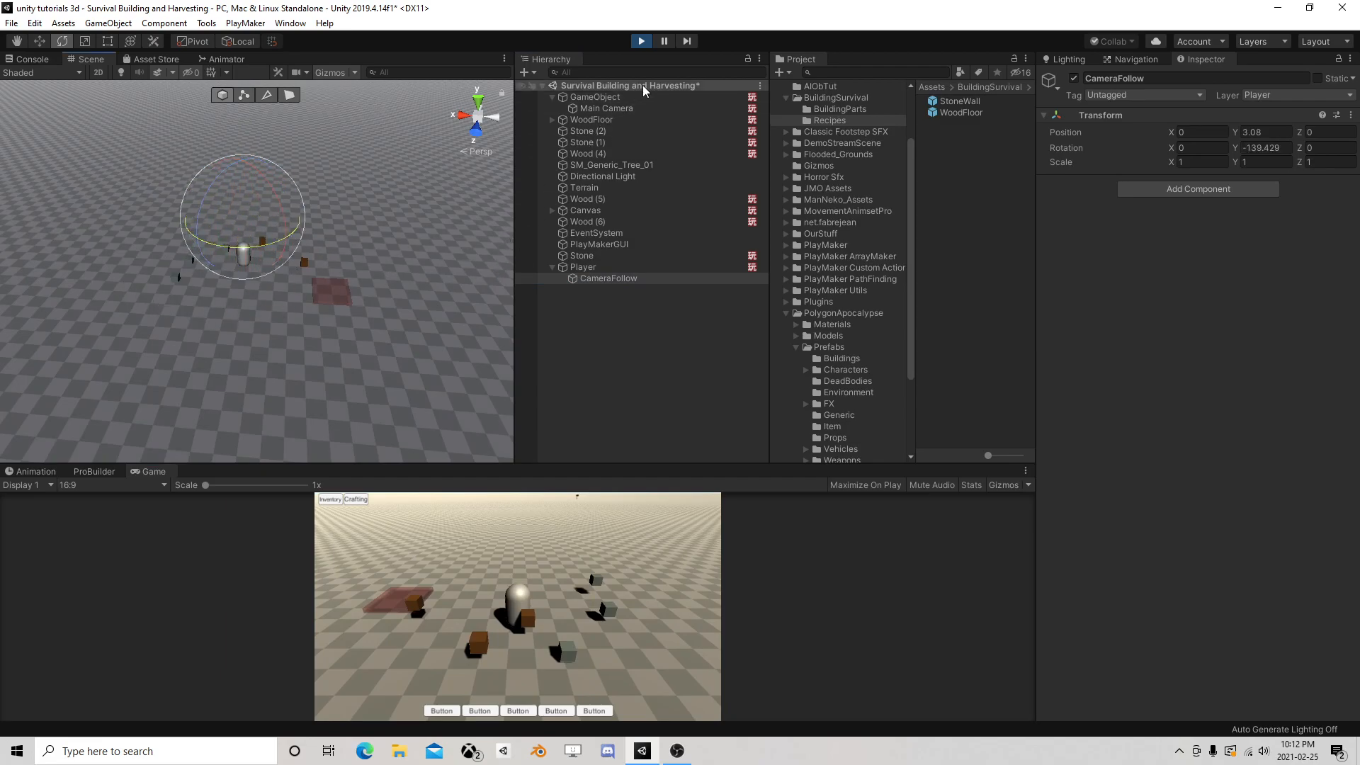
{"action": "left_click", "coordinate": [642, 42]}
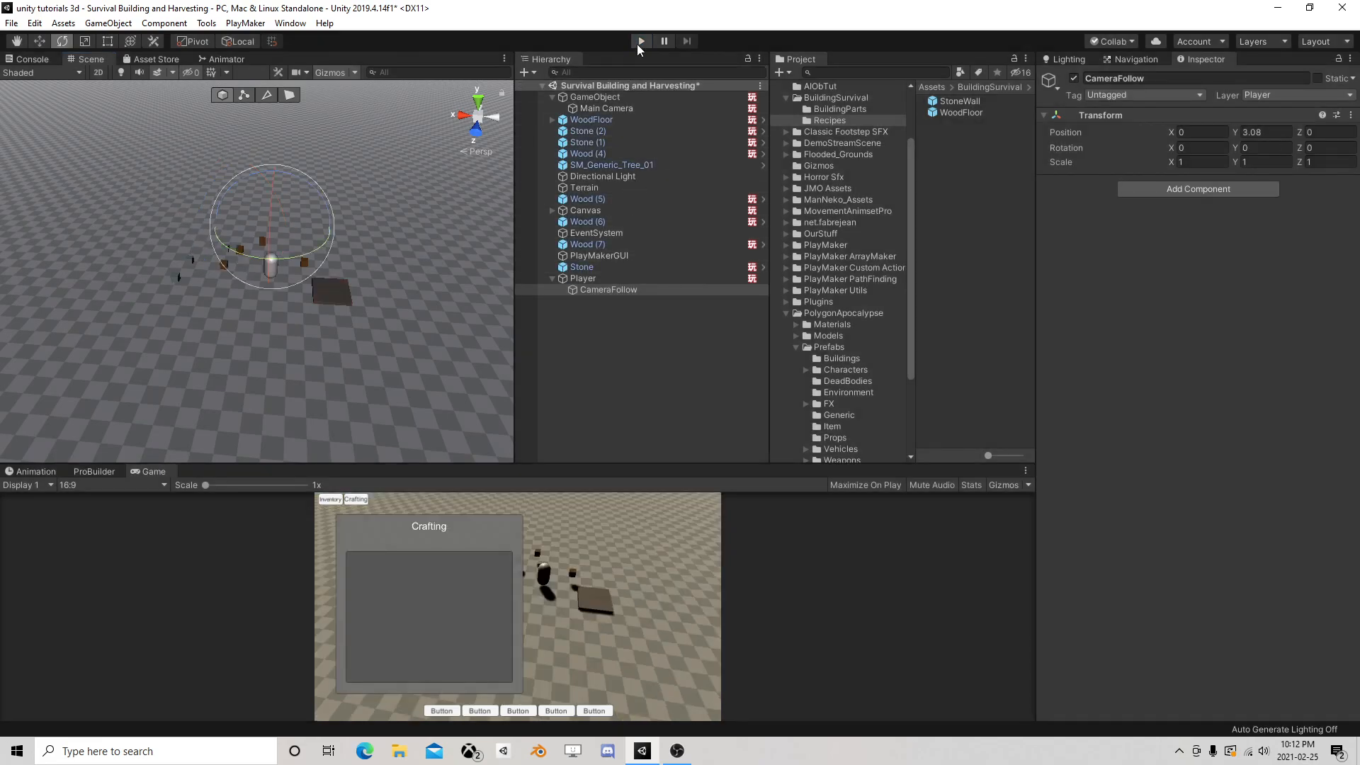
Set the CameraFollow object's position to Y 1.5 and Z -5 and check its placement behind the Player
{"action": "left_click", "coordinate": [609, 290]}
{"action": "left_click", "coordinate": [41, 41]}
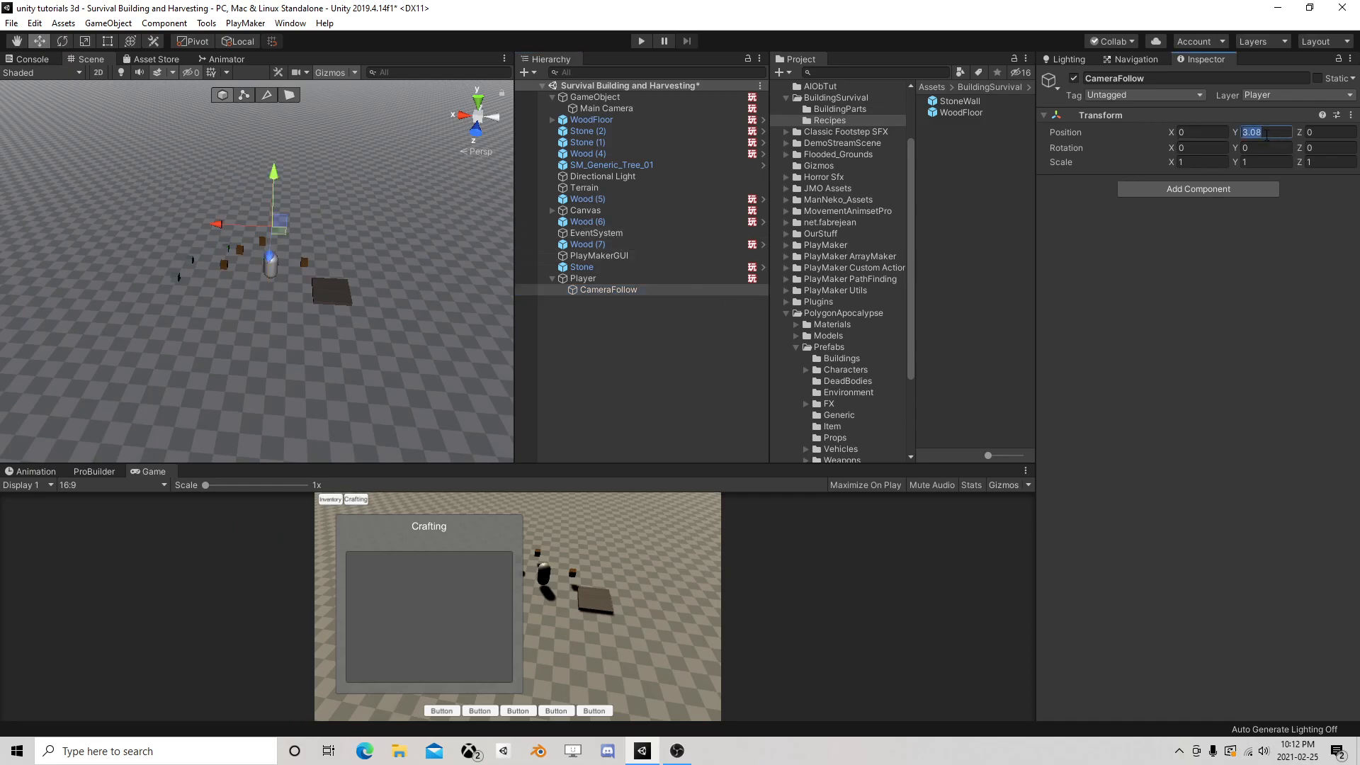
{"action": "type", "text": "1.5"}
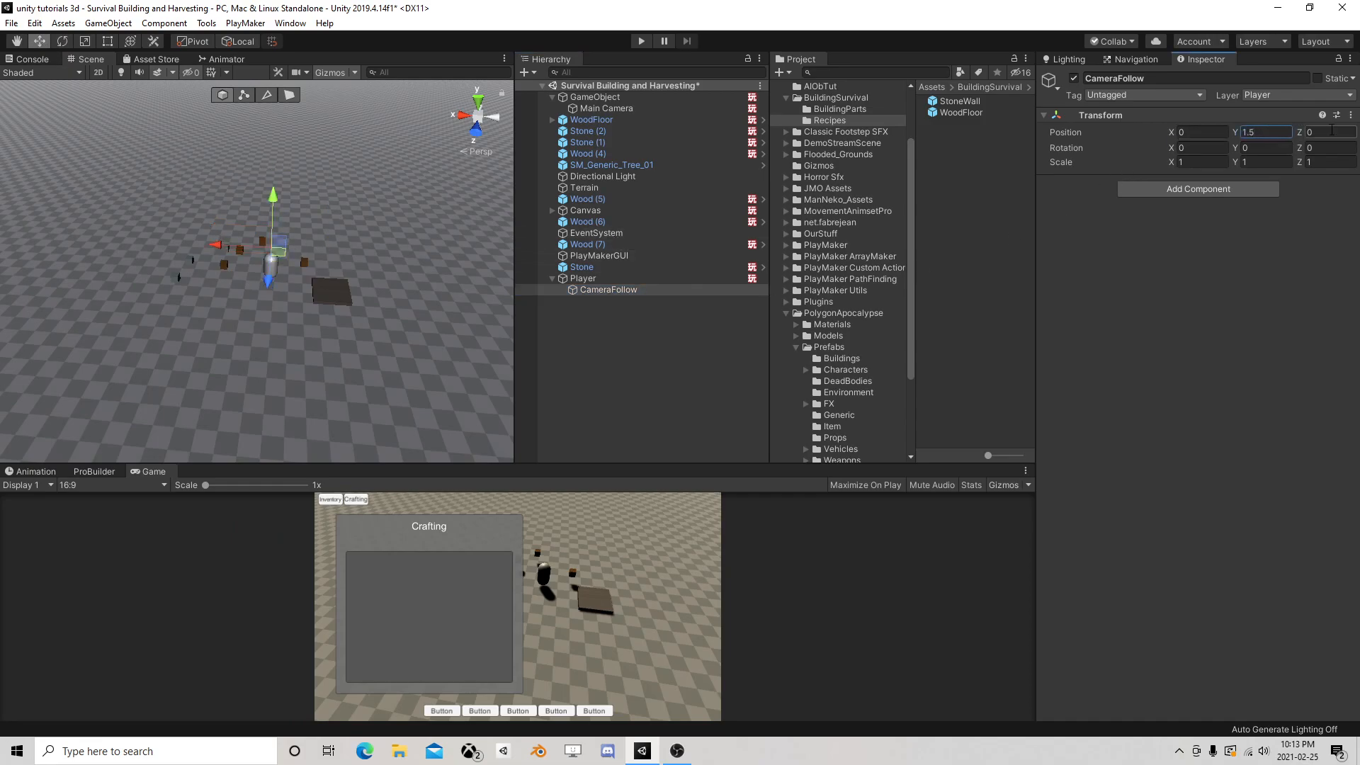
{"action": "type", "text": "-5"}
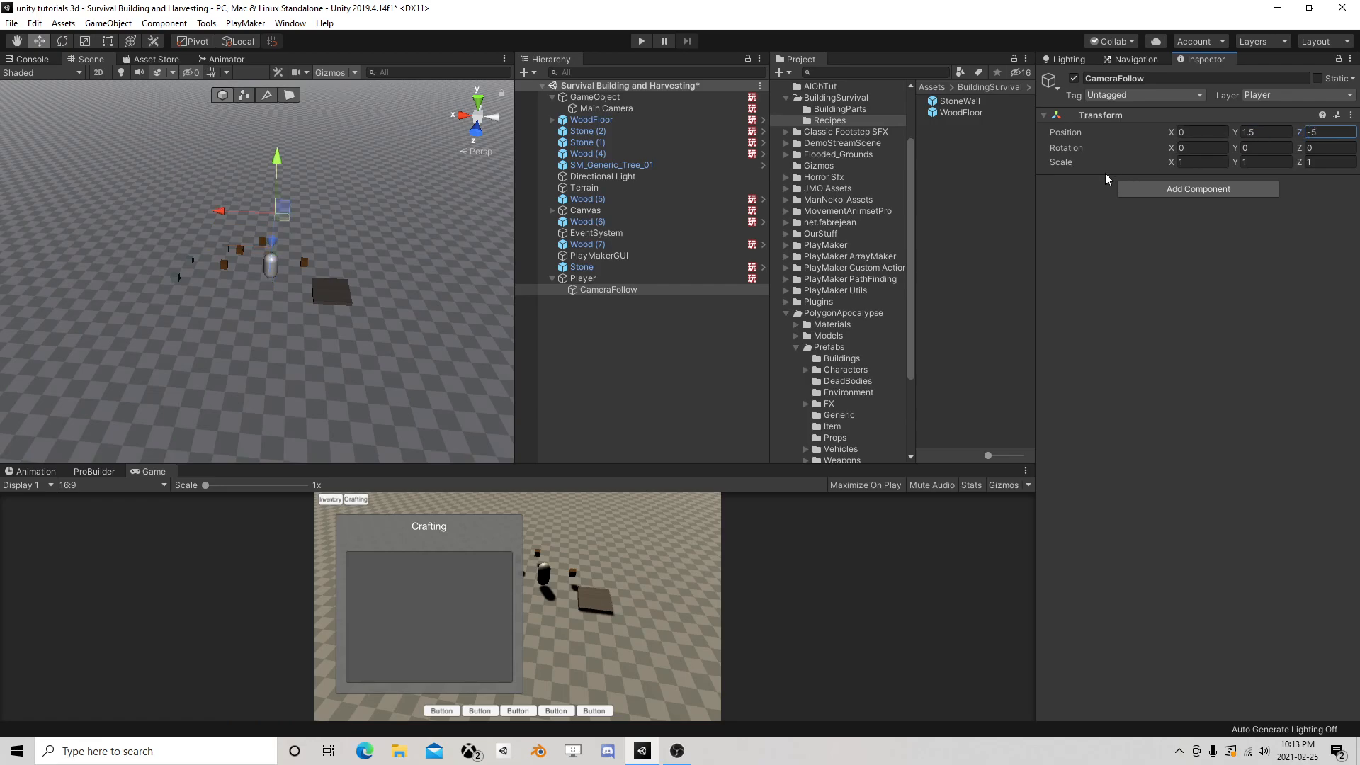
{"action": "right_click_drag", "start_coordinate": [340, 272], "coordinate": [179, 280]}
{"action": "middle_click_drag", "start_coordinate": [418, 298], "coordinate": [248, 311]}
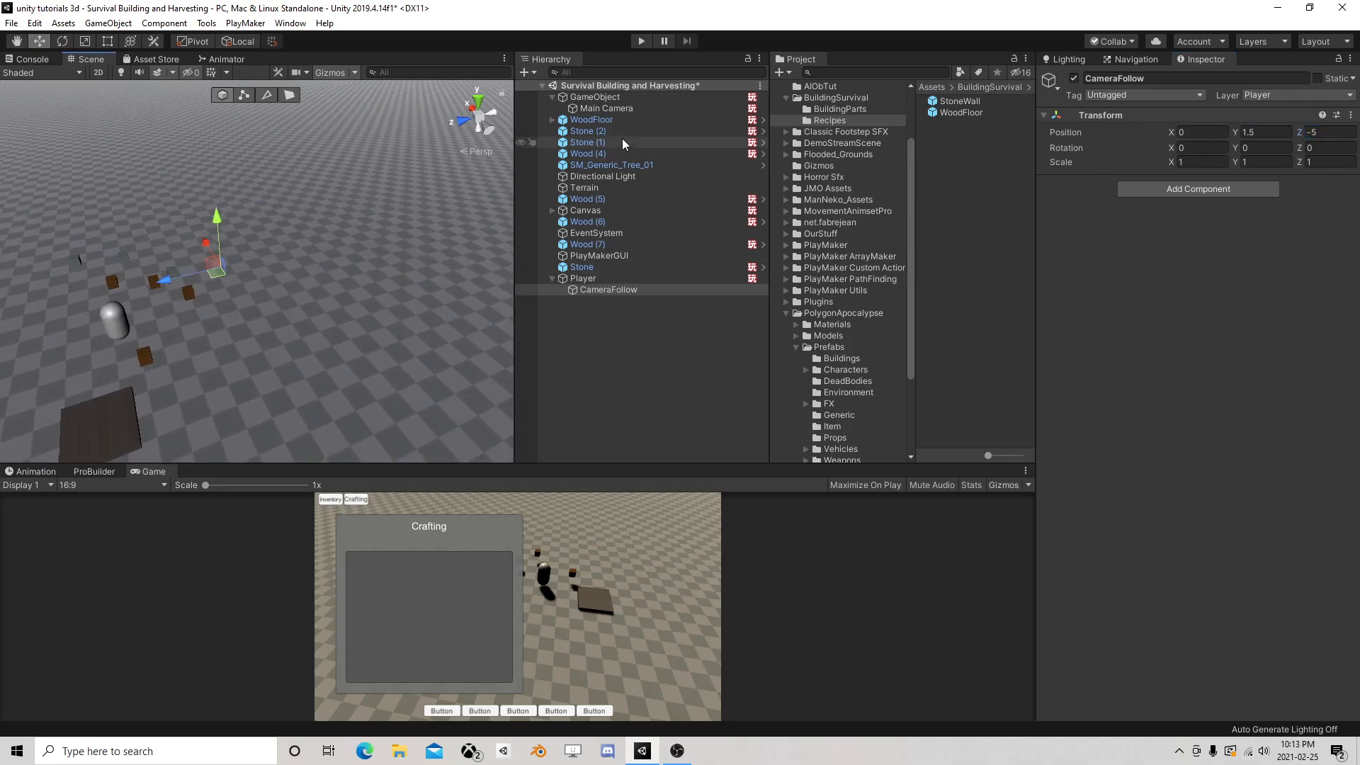
In the camera parent's FSM, set Add Y and Add Z to 0, disable the Vector3 Add XYZ action, and close the editor
{"action": "left_click", "coordinate": [617, 96]}
{"action": "left_click", "coordinate": [1332, 202]}
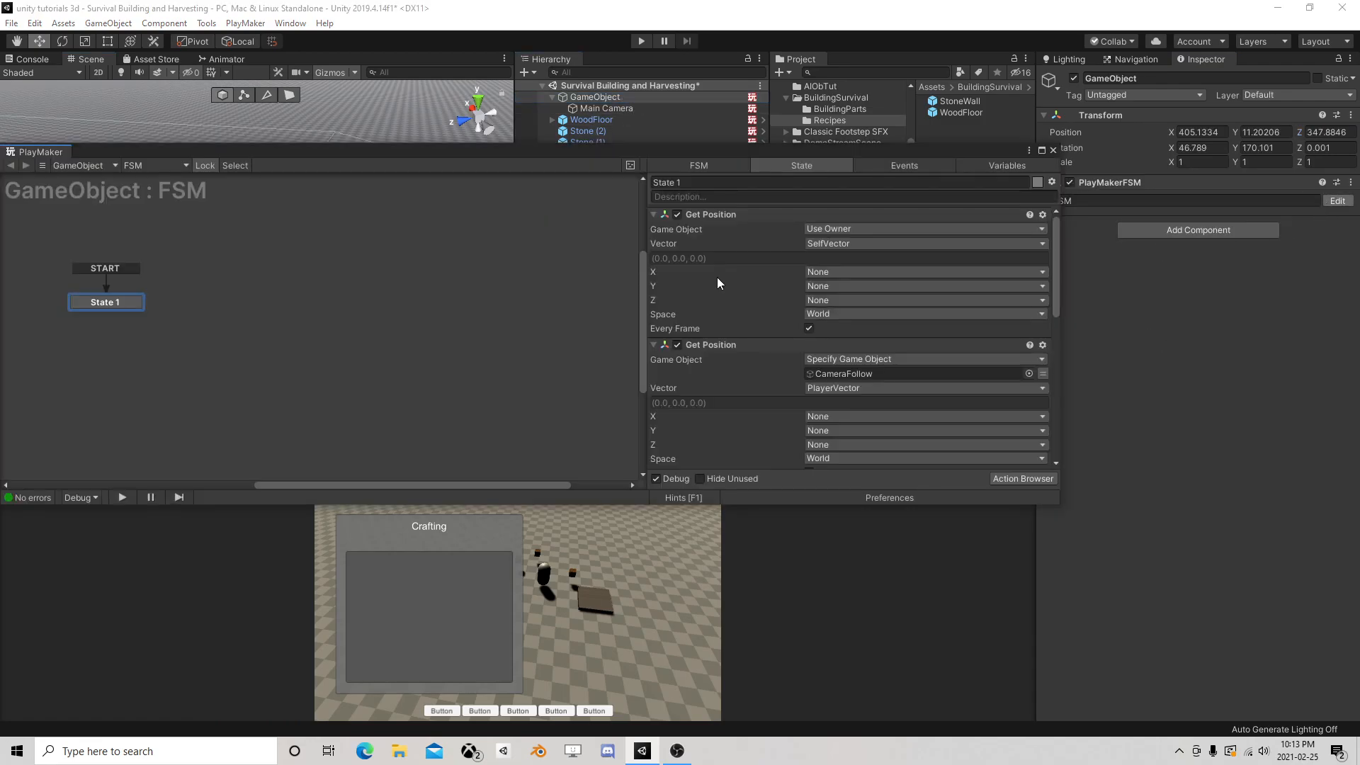
{"action": "scroll", "coordinate": [829, 329], "scroll_direction": "down", "scroll_amount": 5}
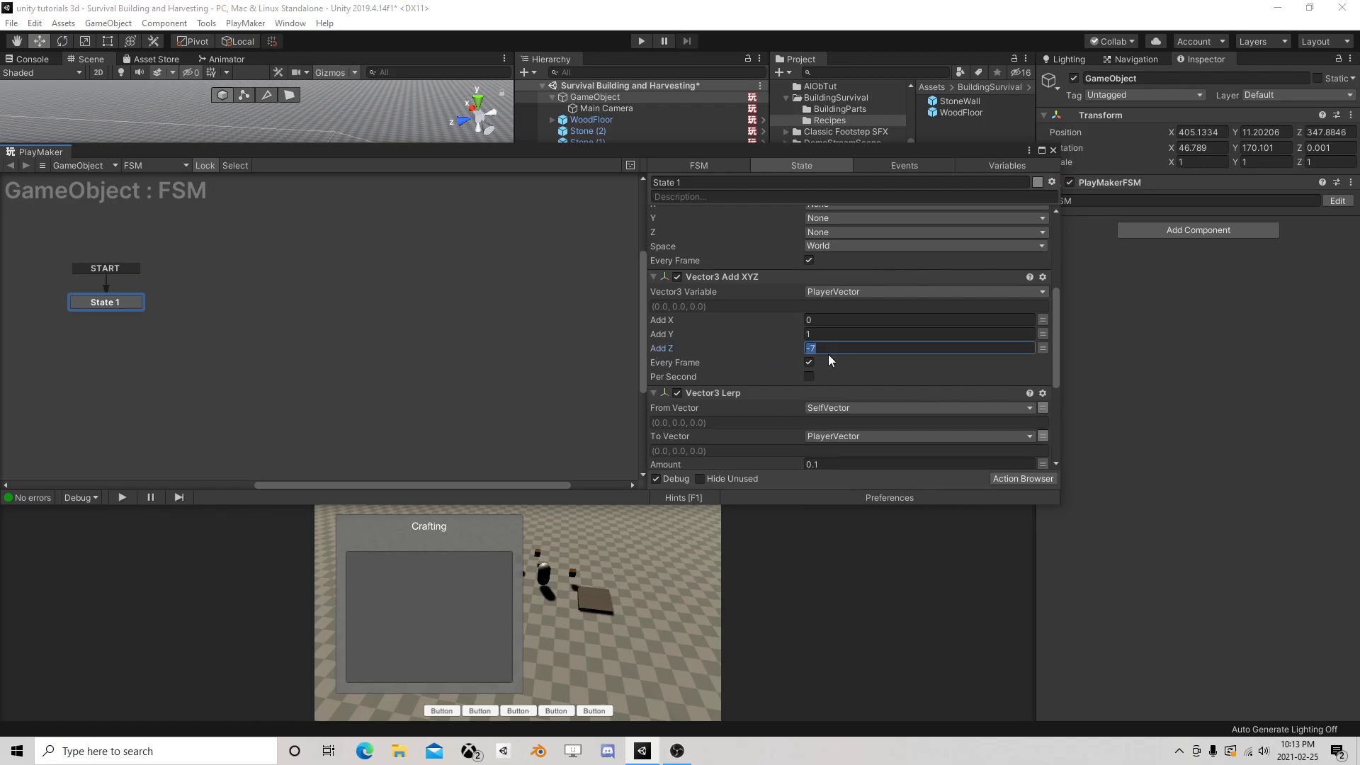
{"action": "left_click", "coordinate": [823, 333]}
{"action": "type", "text": "0"}
{"action": "left_click", "coordinate": [677, 276]}
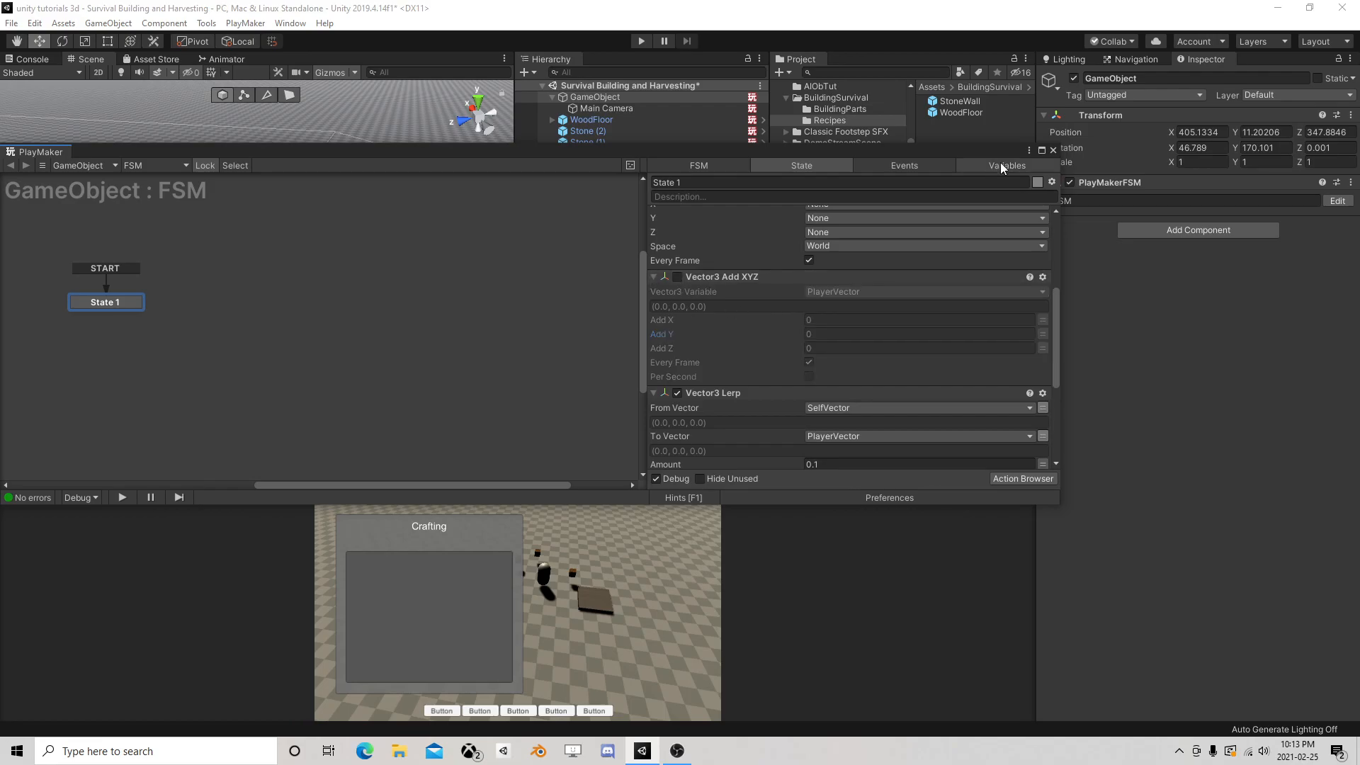
{"action": "left_click", "coordinate": [1053, 150]}
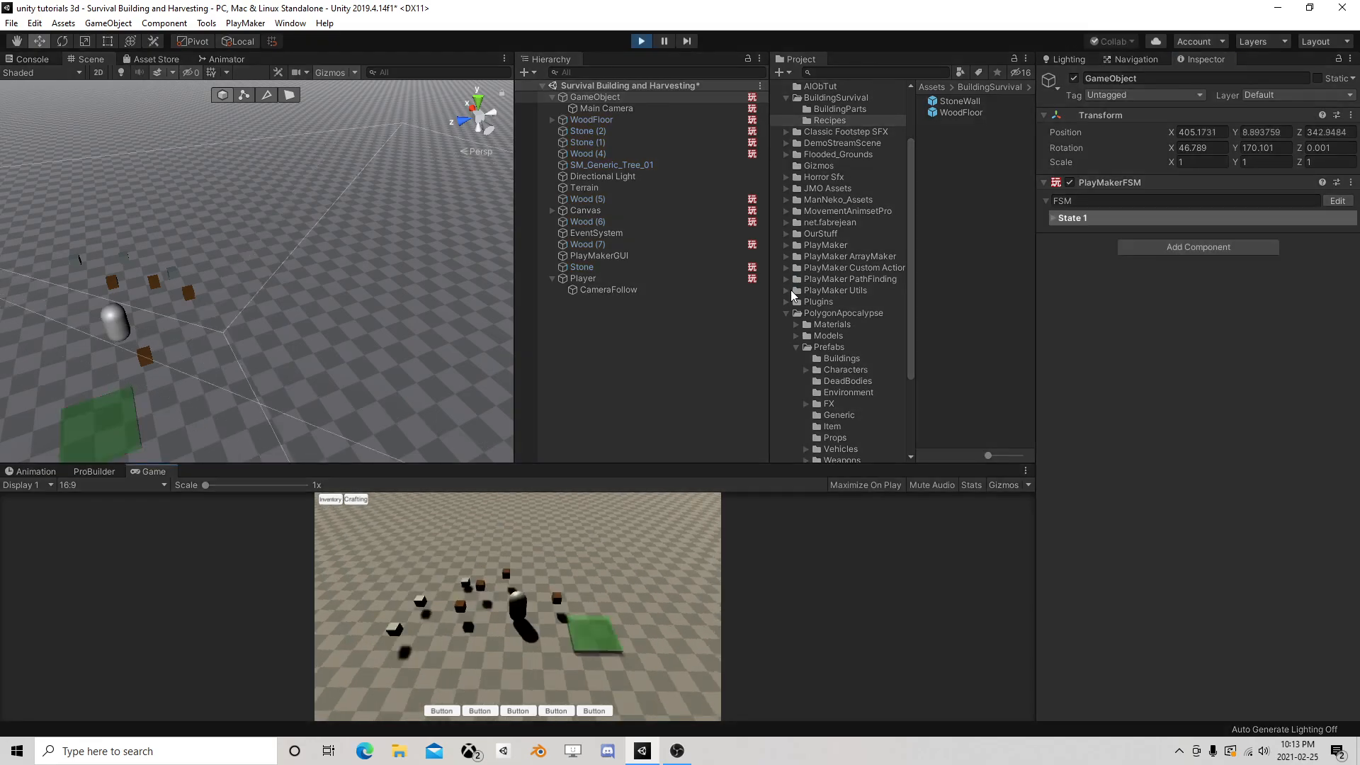
Run the scene and move the Player around the resource blocks to test the camera following CameraFollow
{"action": "key", "text": "w"}
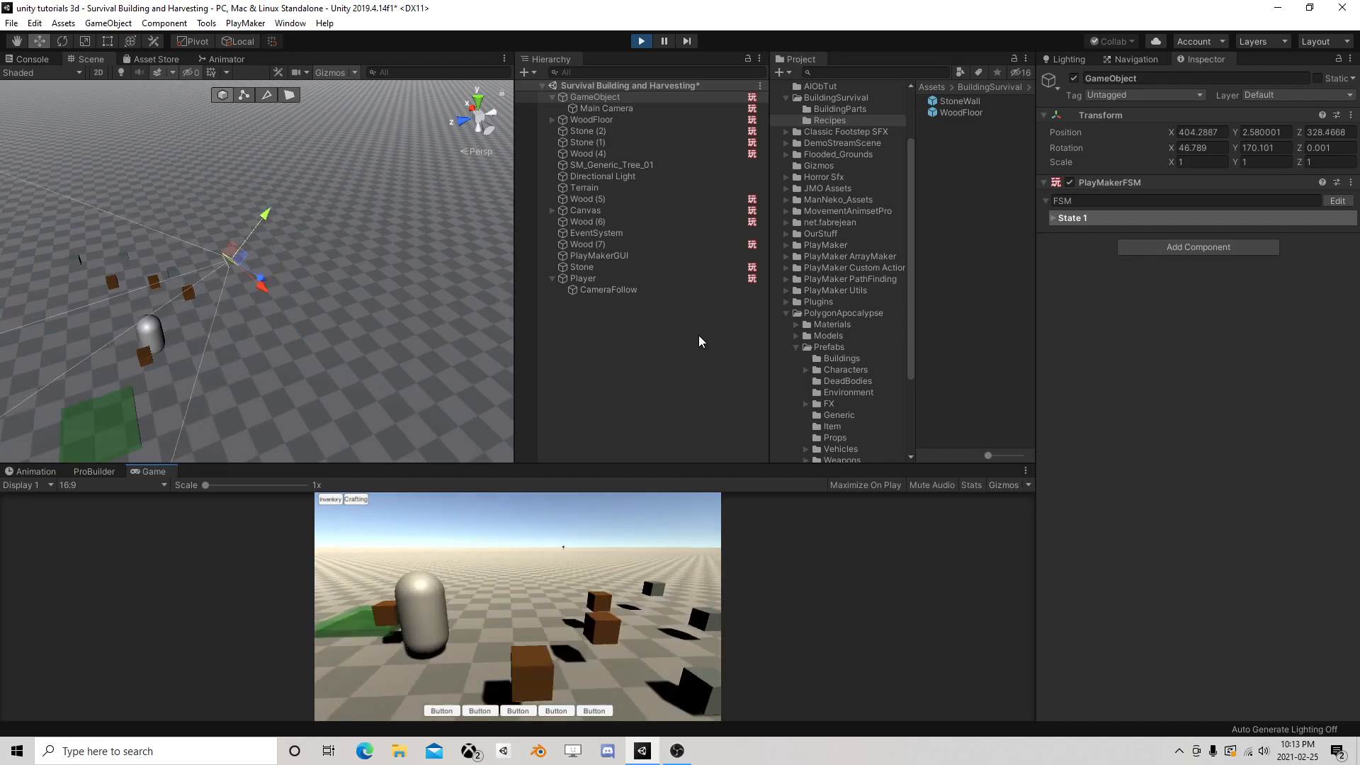
{"action": "key", "text": "w"}
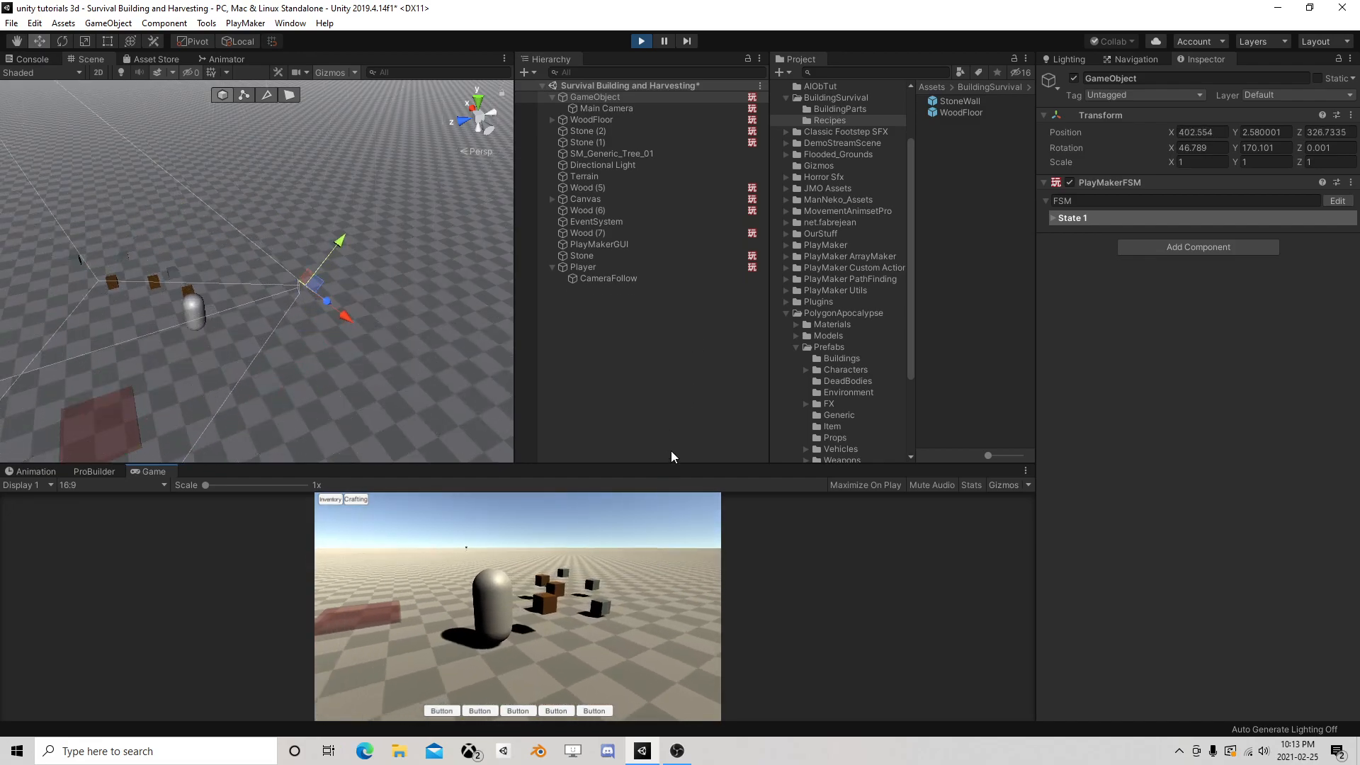
{"action": "key", "text": "w"}
{"action": "key", "text": "w"}
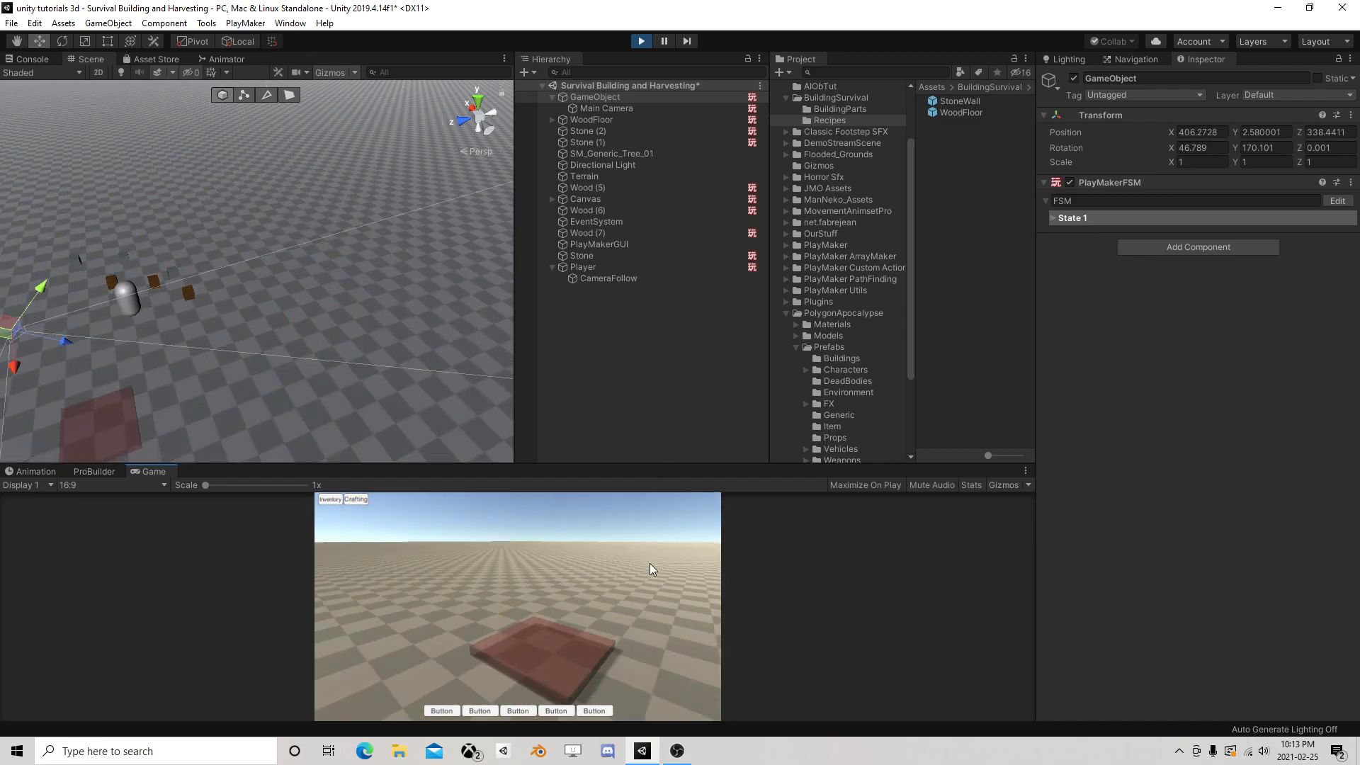
{"action": "key", "text": "w"}
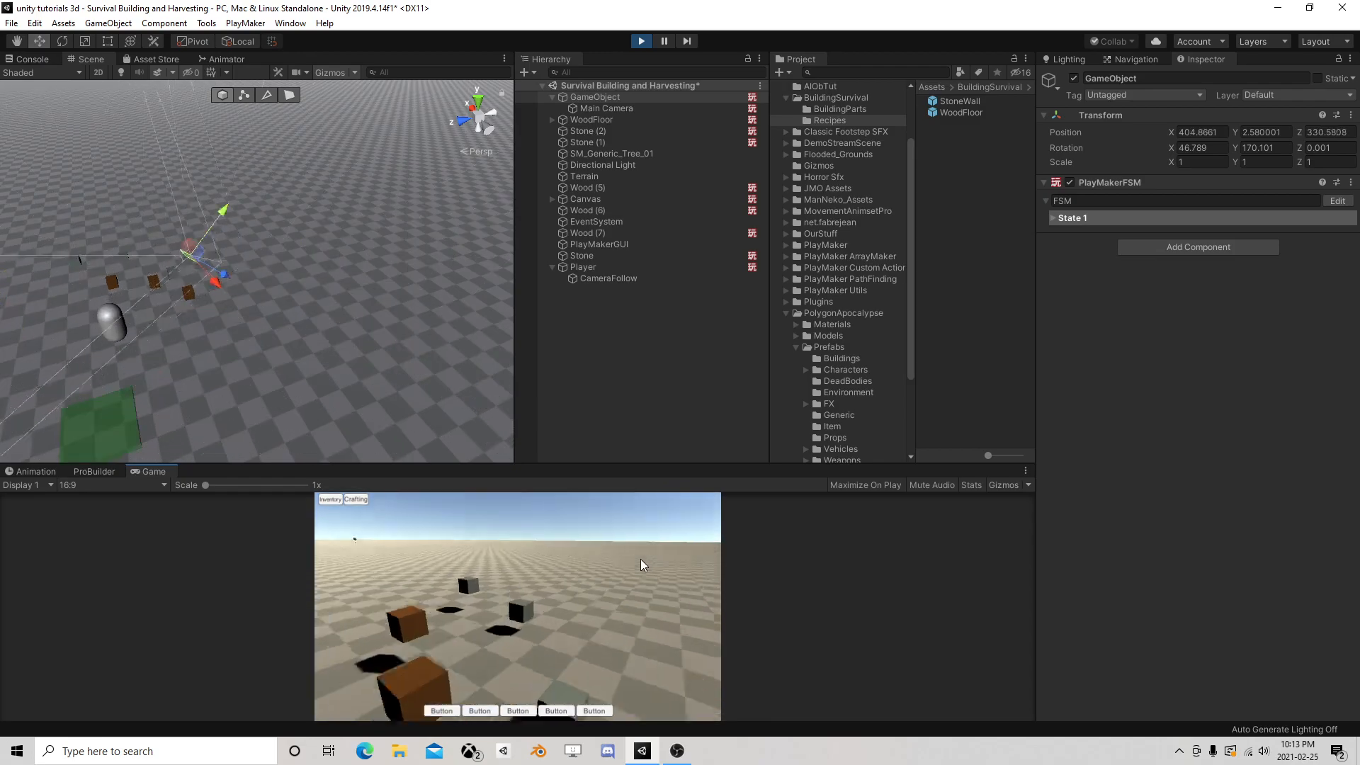
{"action": "key", "text": "w"}
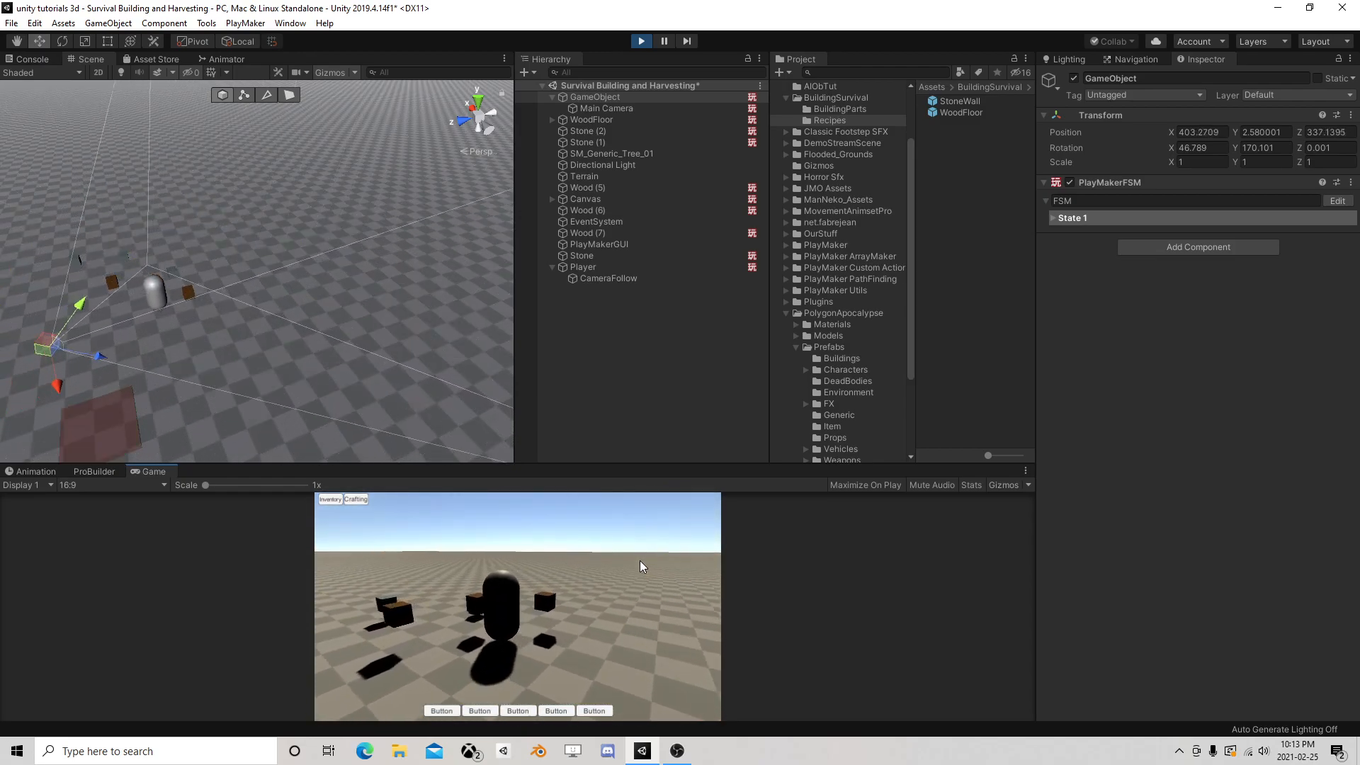
{"action": "key", "text": "w"}
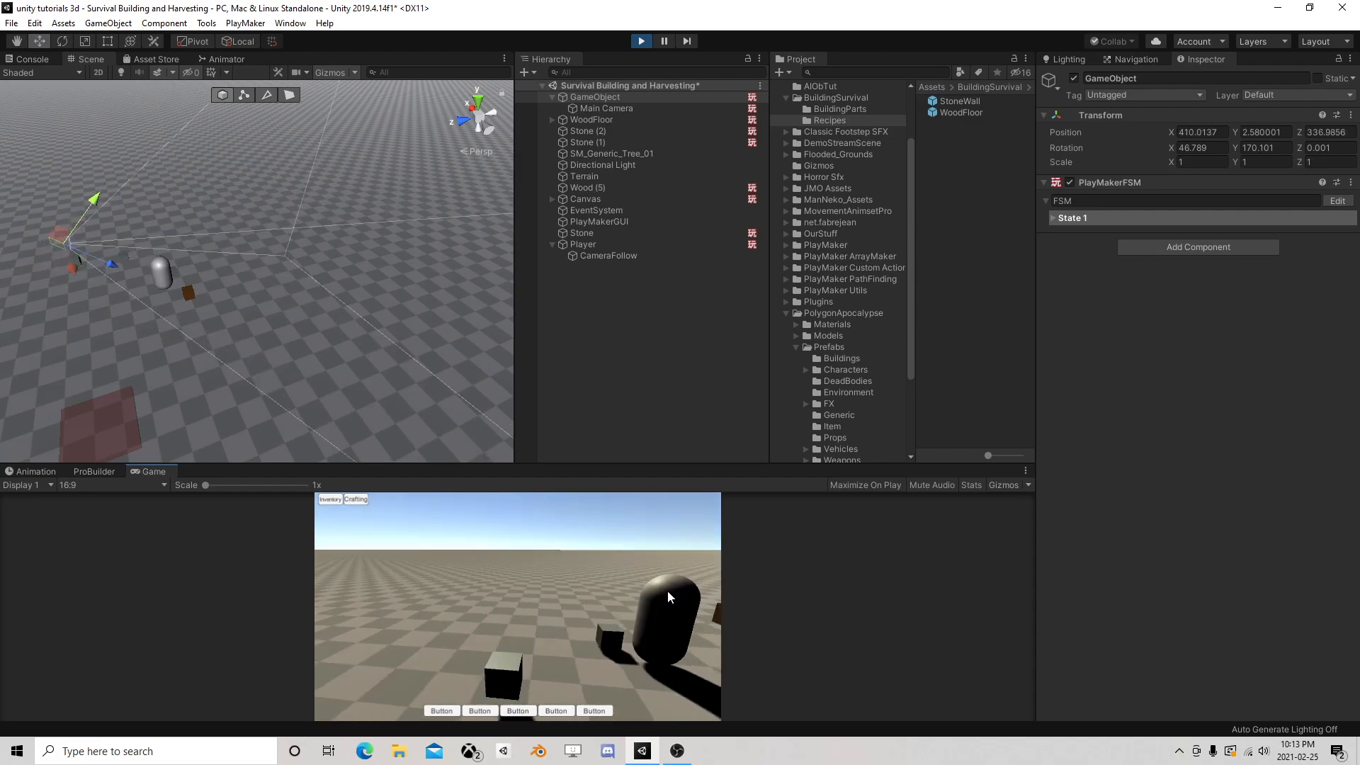
{"action": "key", "text": "w"}
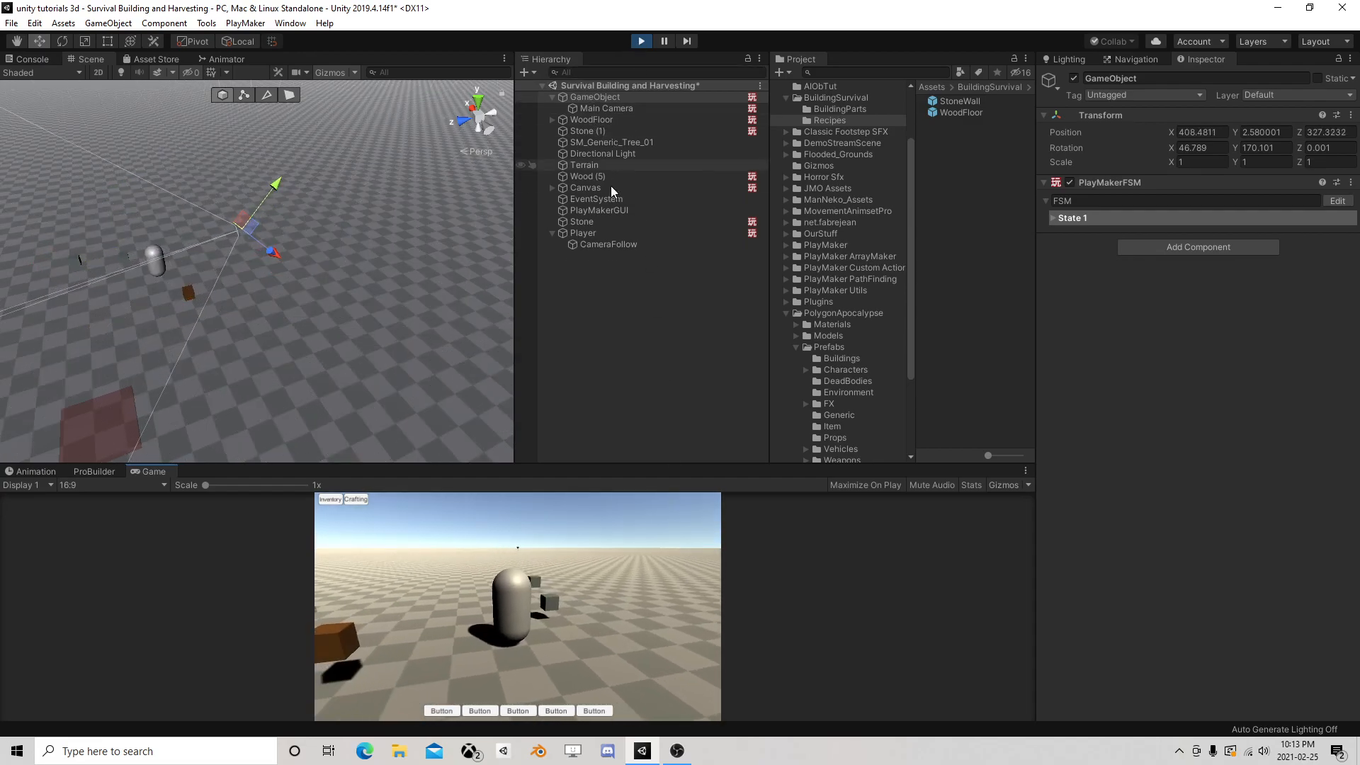
Set the Vector3 Lerp Amount to 0.5 in the running camera parent's FSM and move the Player to test it
{"action": "left_click", "coordinate": [1337, 201]}
{"action": "scroll", "coordinate": [779, 301], "scroll_direction": "down", "scroll_amount": 10}
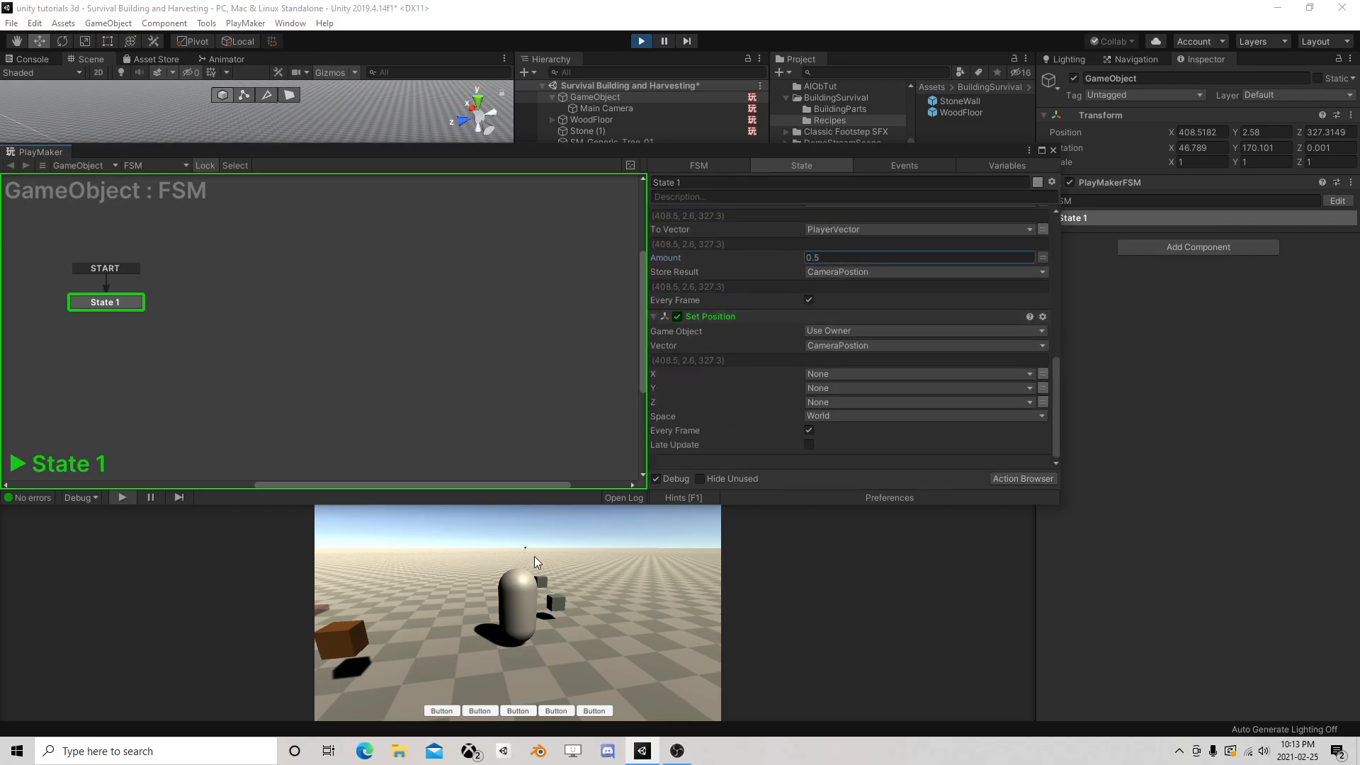
{"action": "left_click", "coordinate": [566, 585]}
{"action": "key", "text": "w"}
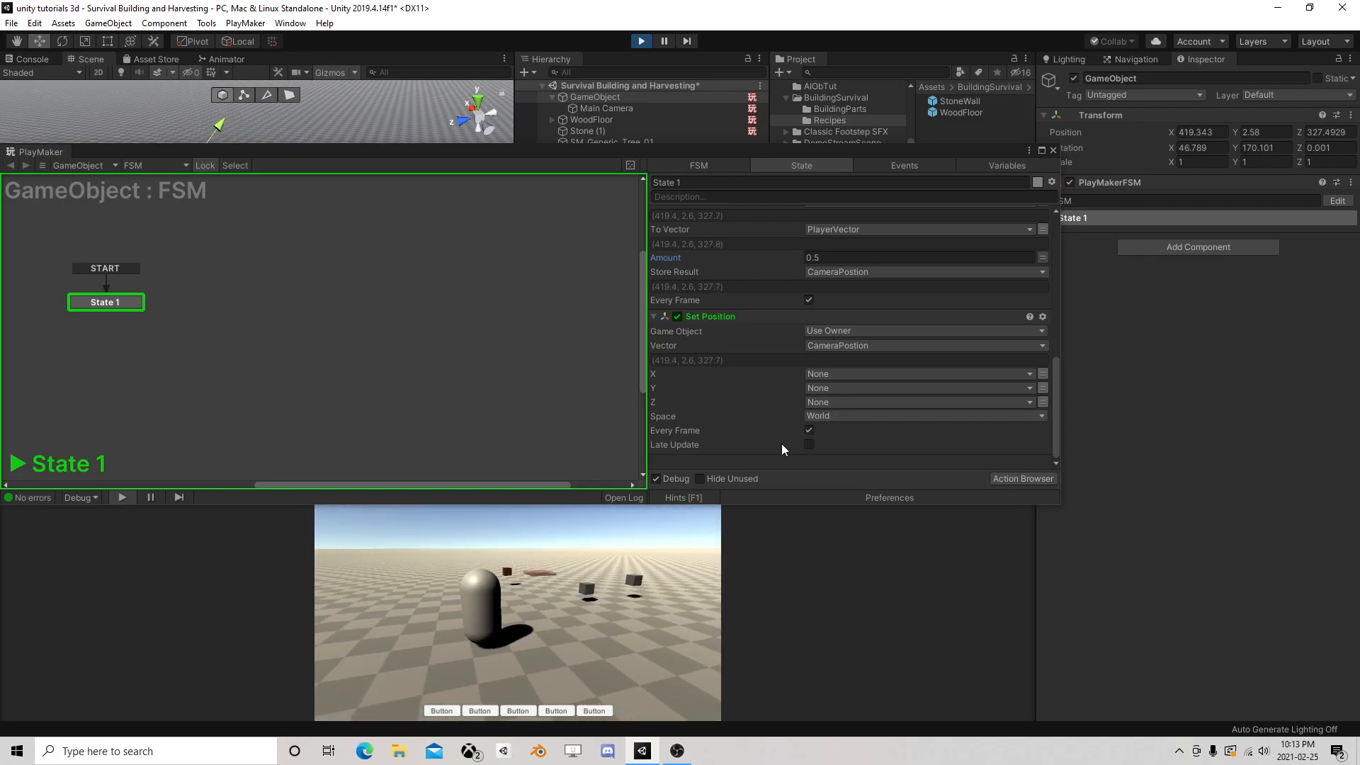
Set the Vector3 Lerp Amount to 0.05 in the running camera parent's FSM
{"action": "left_click", "coordinate": [836, 257]}
{"action": "type", "text": ".05"}
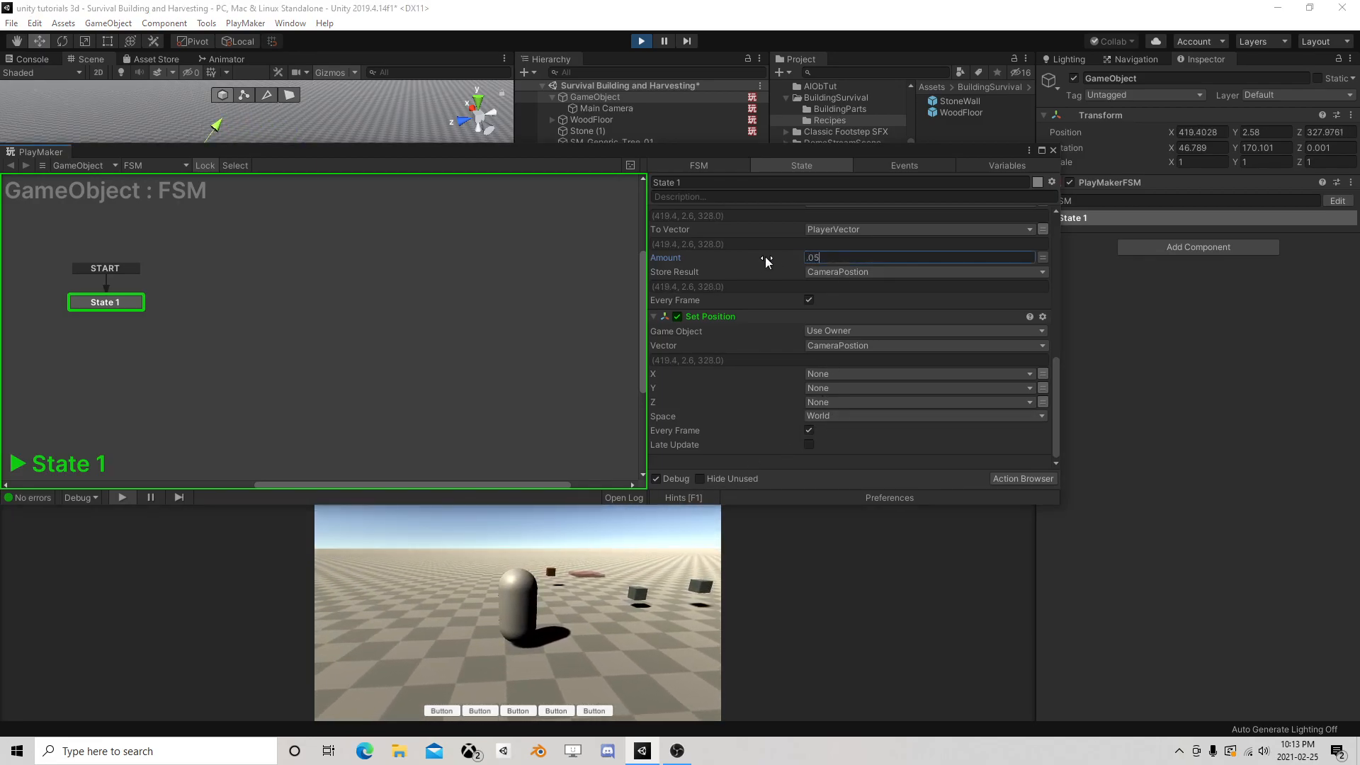
{"action": "key", "text": "Return"}
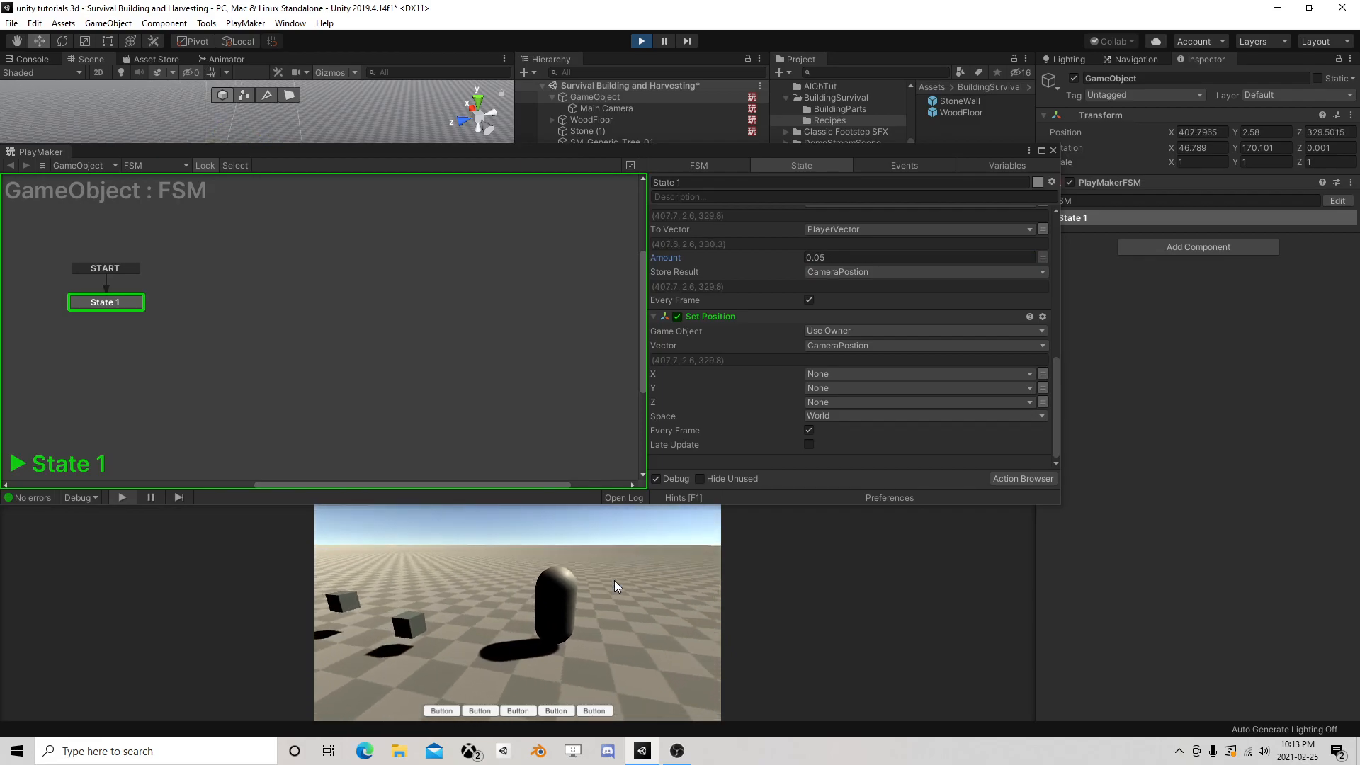
Move the Player around to test the camera with the 0.05 lerp amount, stop the scene, and close the FSM editor
{"action": "key", "text": "a"}
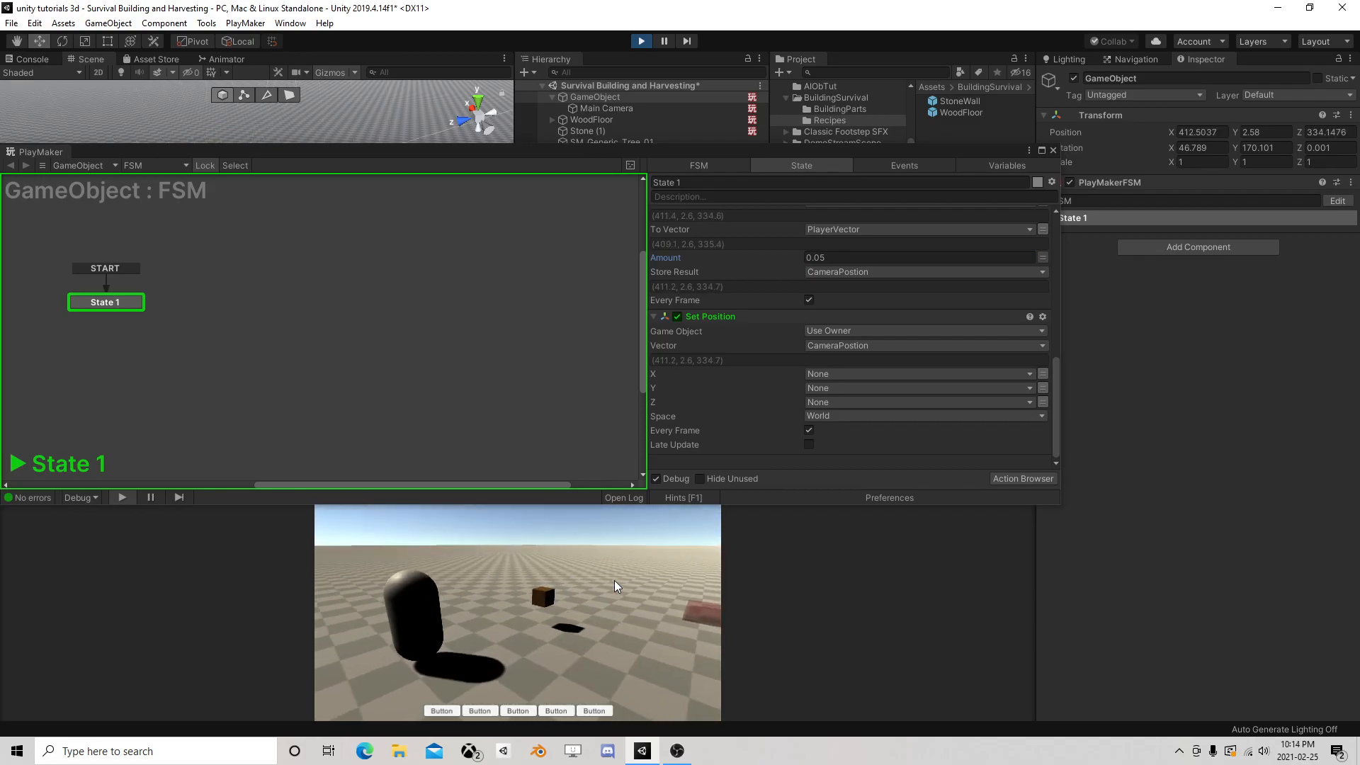
{"action": "key", "text": "d"}
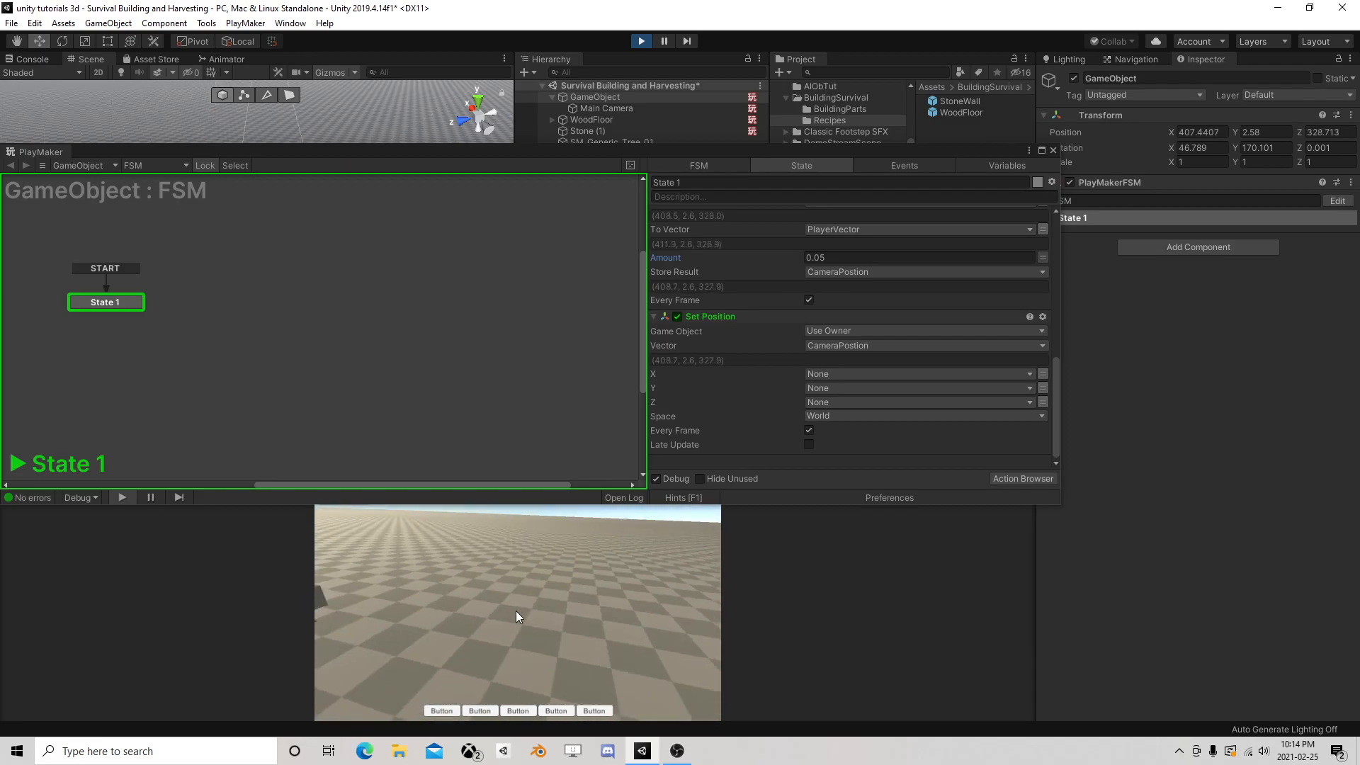
{"action": "key", "text": "a"}
{"action": "key", "text": "s"}
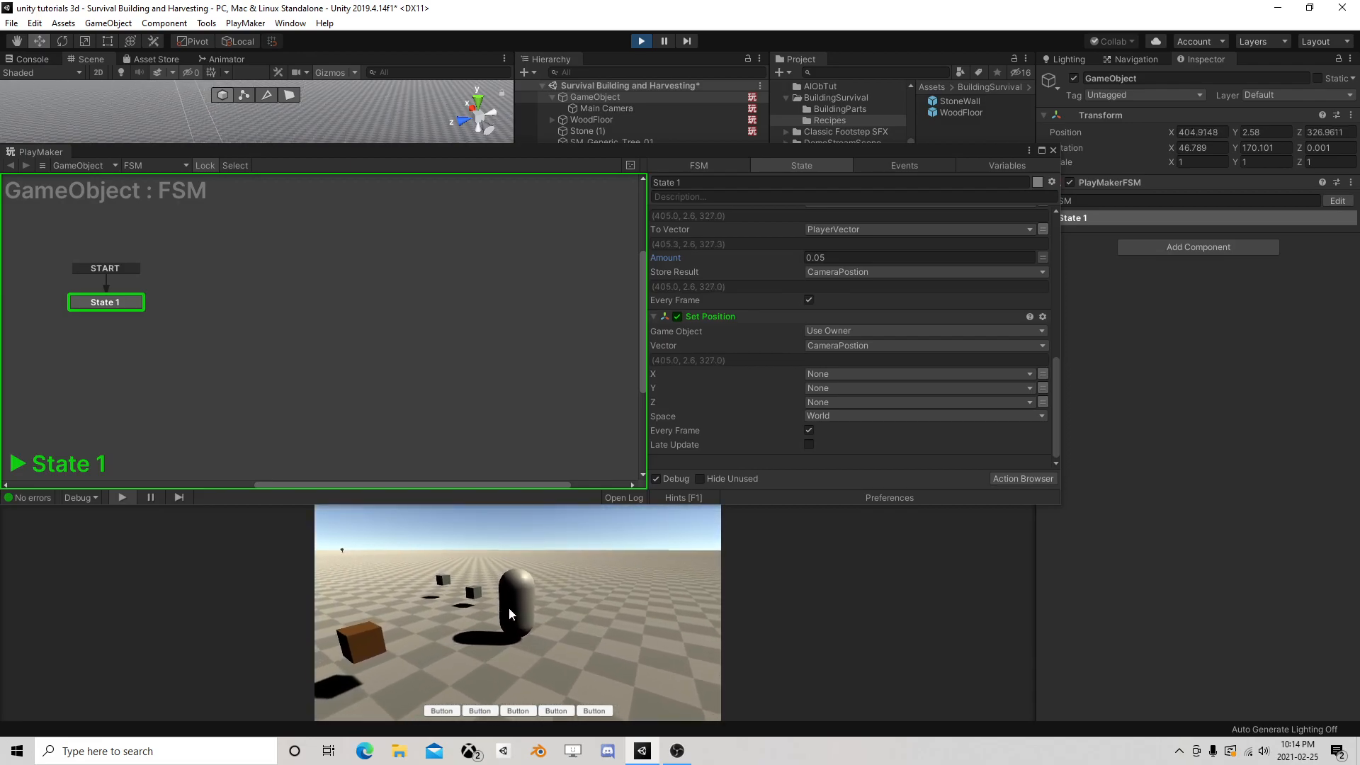
{"action": "left_click", "coordinate": [640, 41]}
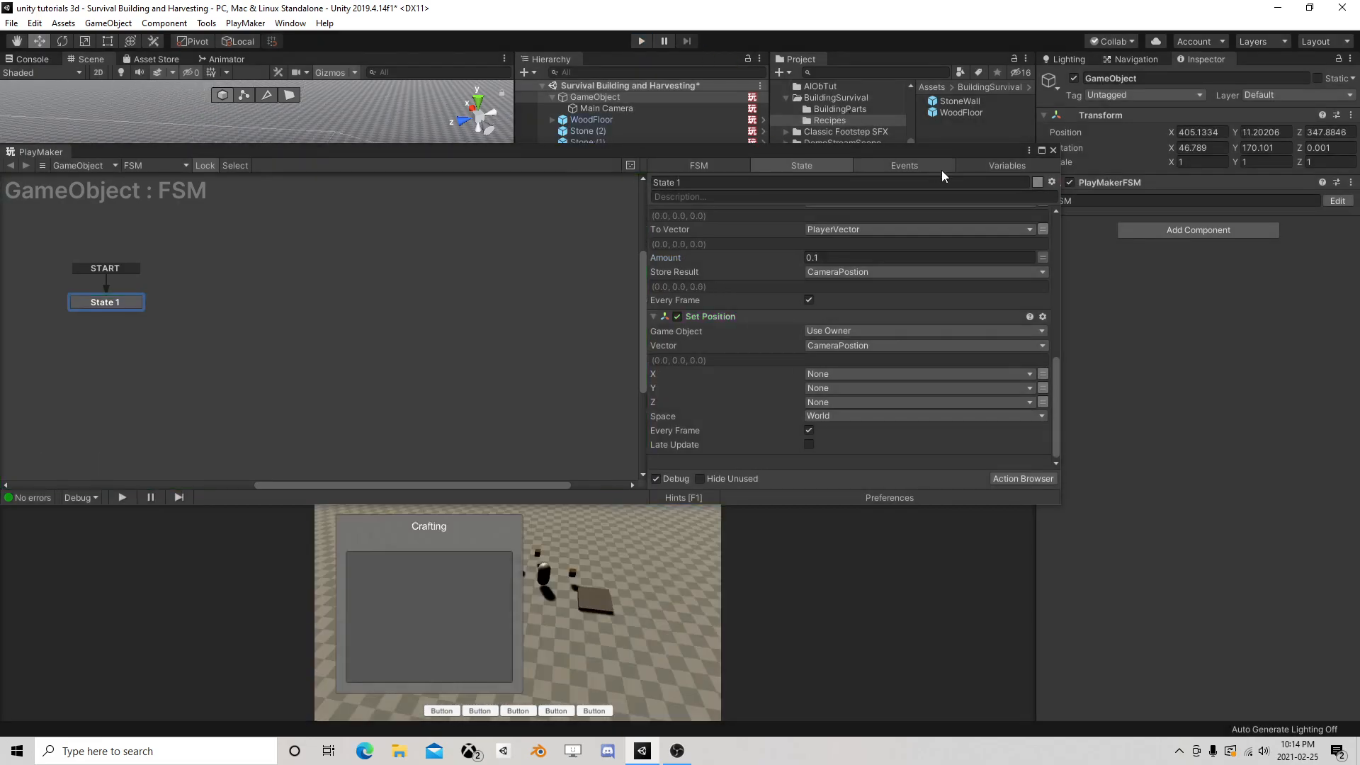
{"action": "left_click", "coordinate": [1053, 149]}
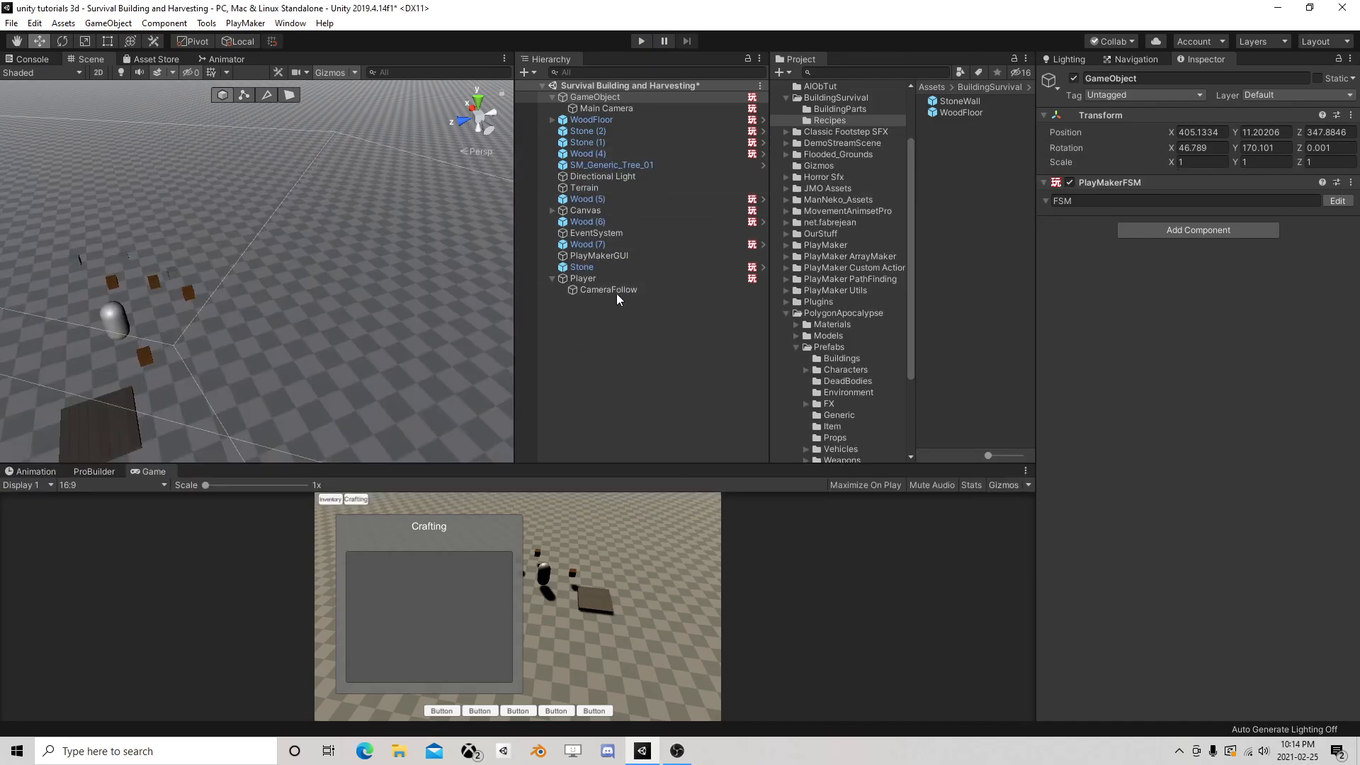
In the Main Camera's look-at FSM, set Smooth Look At's Finish Tolerance to 0, raise its Speed, and close the FSM editor
{"action": "left_click", "coordinate": [638, 291]}
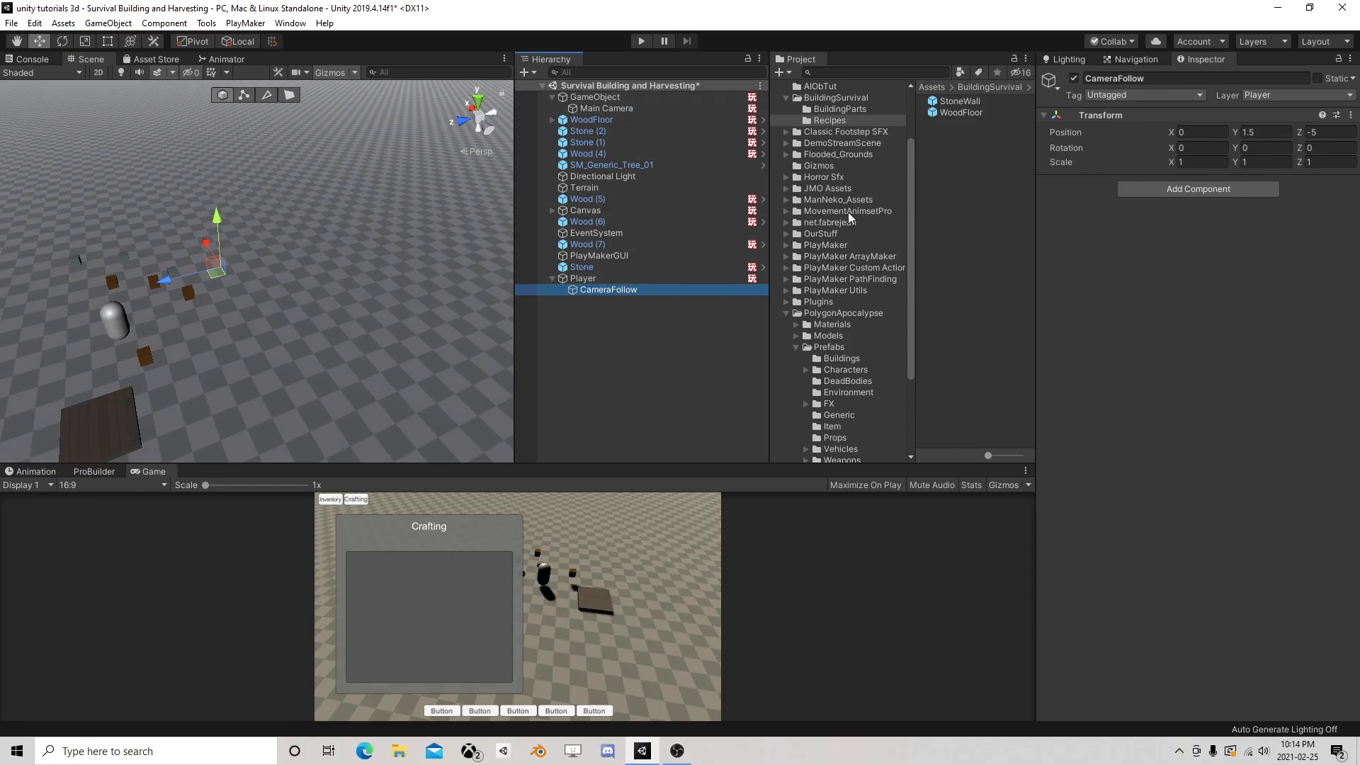
{"action": "left_click", "coordinate": [605, 109]}
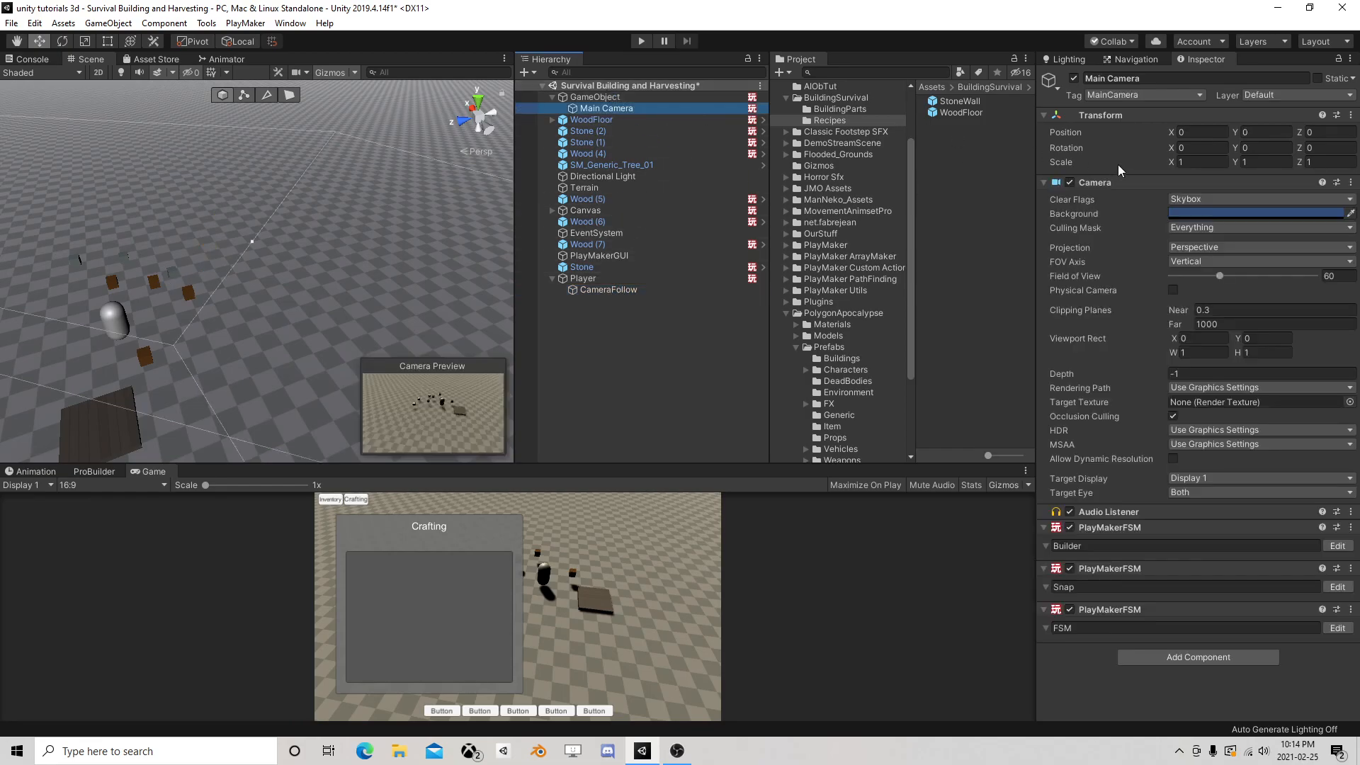
{"action": "left_click", "coordinate": [1336, 628]}
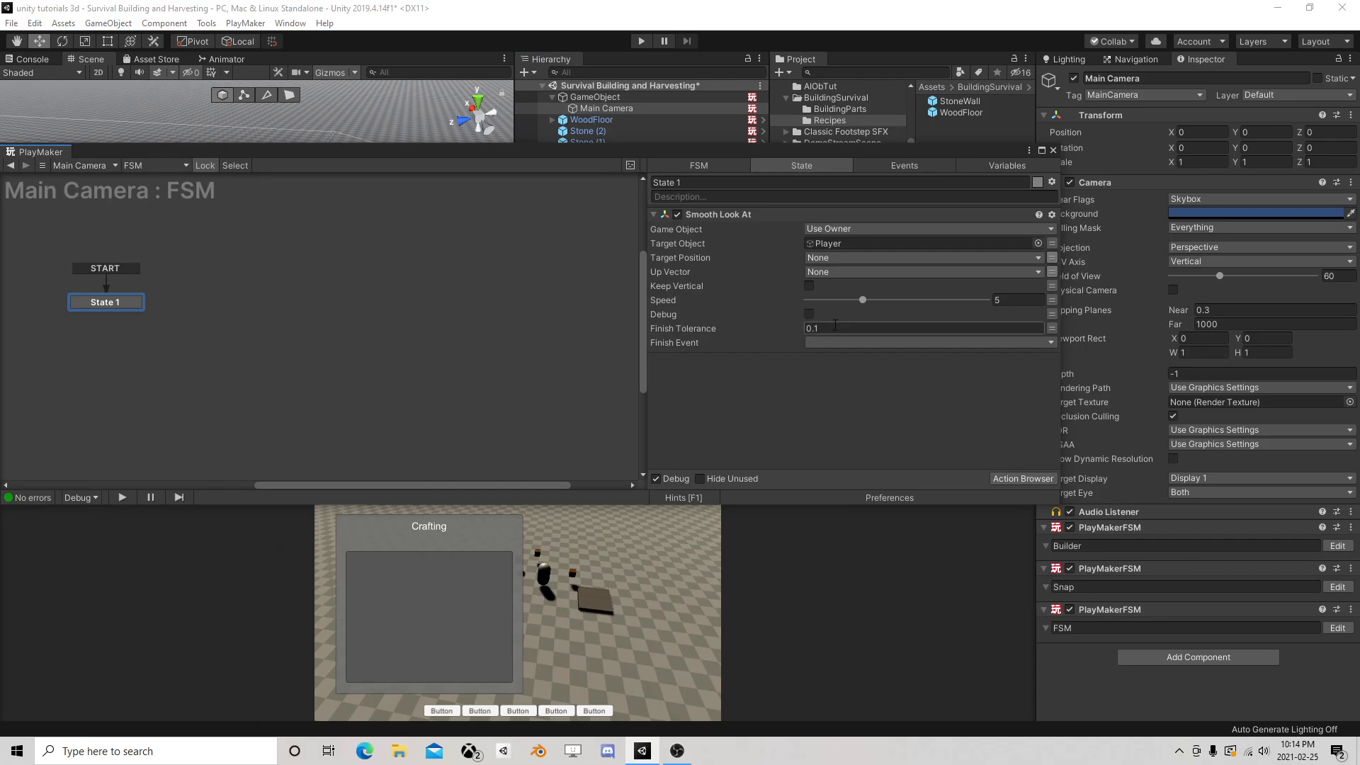
{"action": "type", "text": "0"}
{"action": "left_click_drag", "start_coordinate": [861, 299], "coordinate": [1023, 304]}
{"action": "left_click", "coordinate": [1054, 151]}
Run the scene and move the Player around the resource blocks to test the adjusted Smooth Look At settings
{"action": "left_click", "coordinate": [641, 42]}
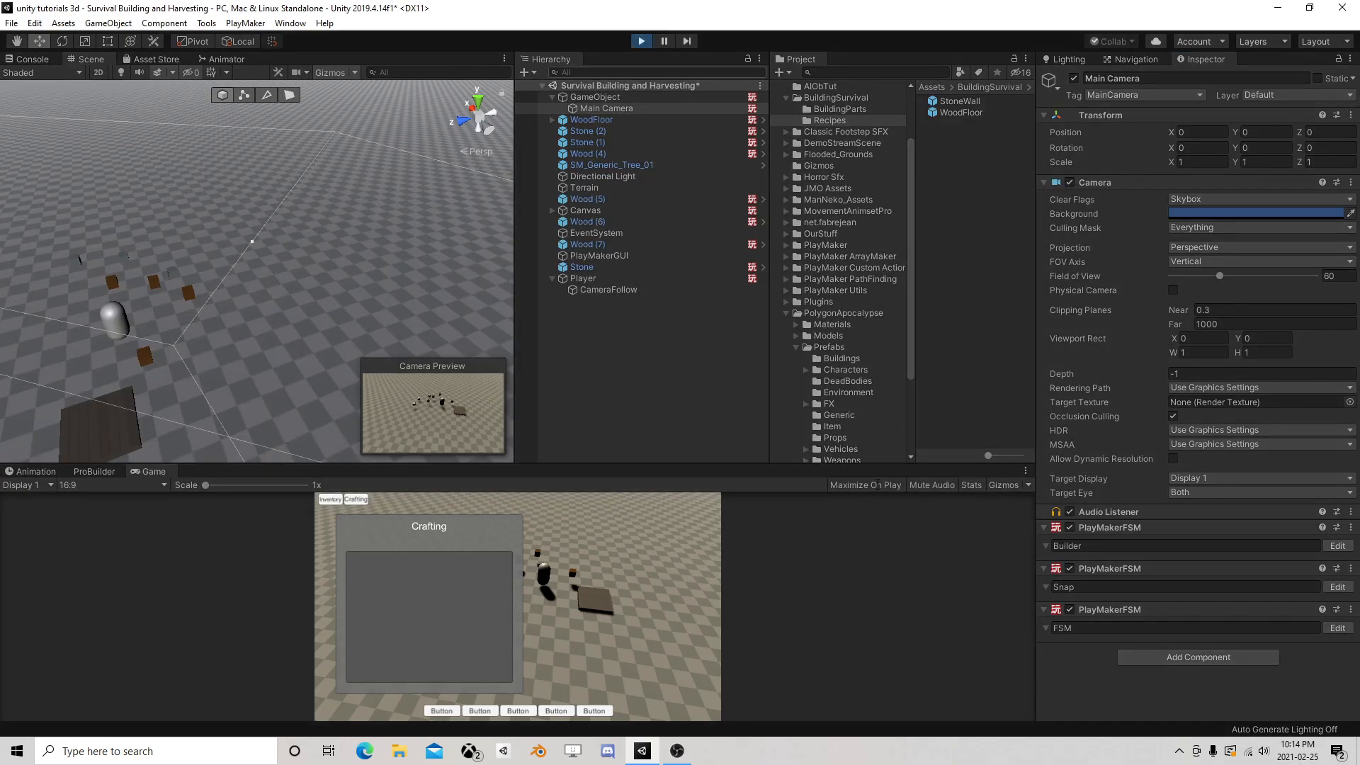
{"action": "key", "text": "w"}
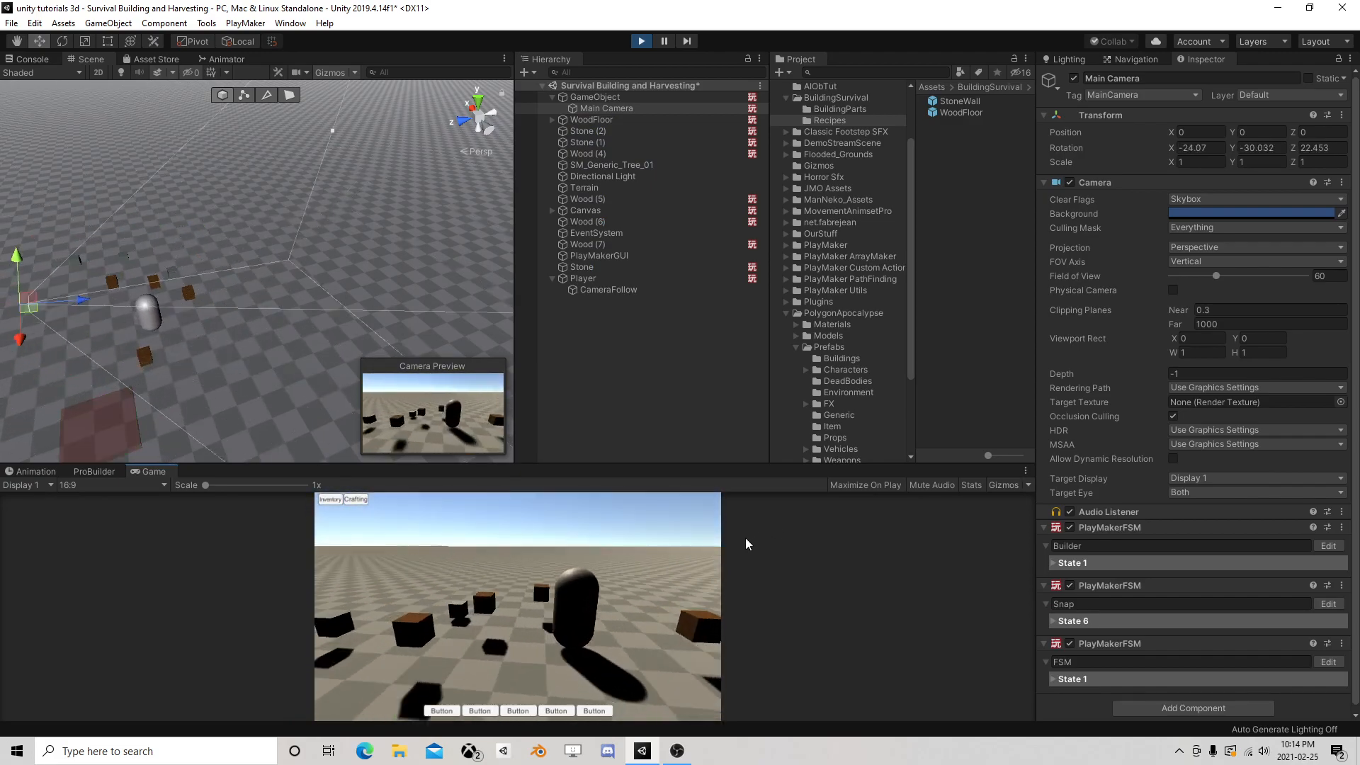
{"action": "key", "text": "w"}
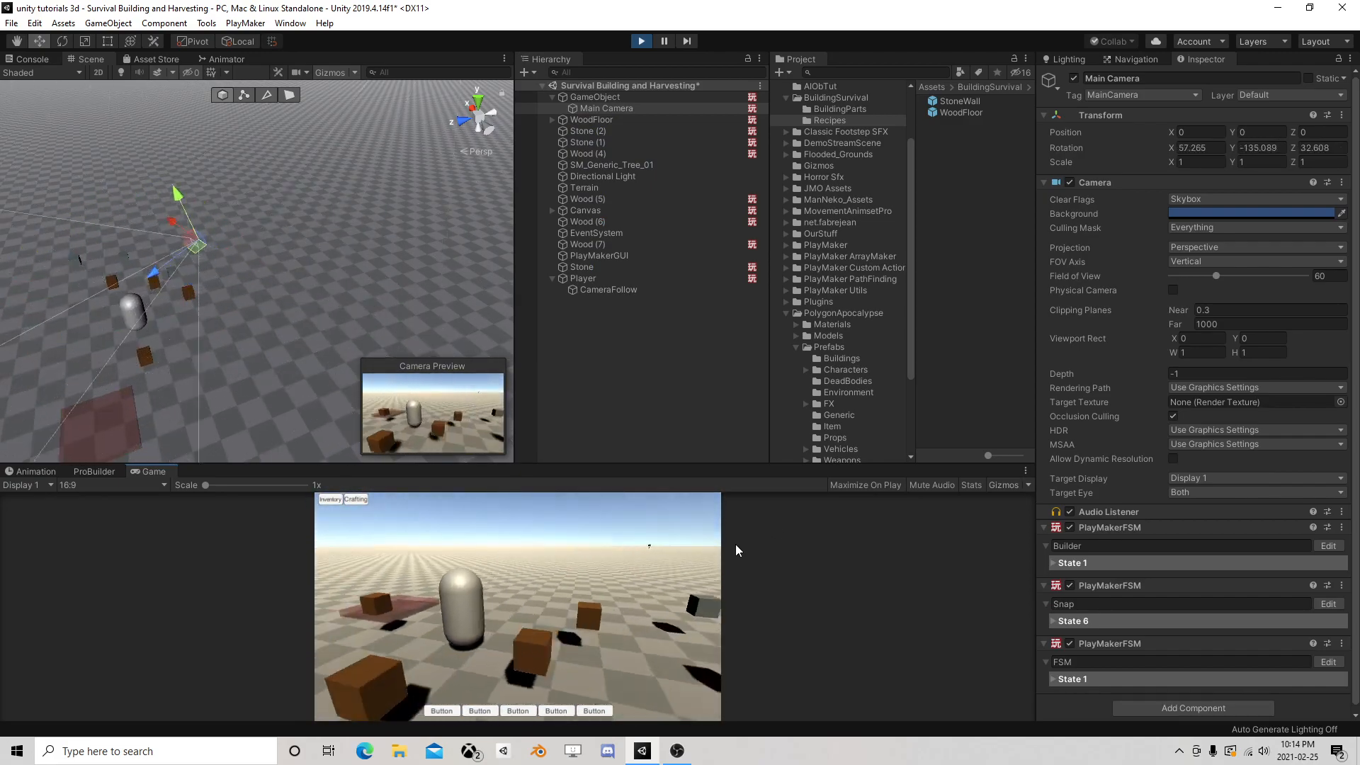
{"action": "key", "text": "w"}
{"action": "key", "text": "w"}
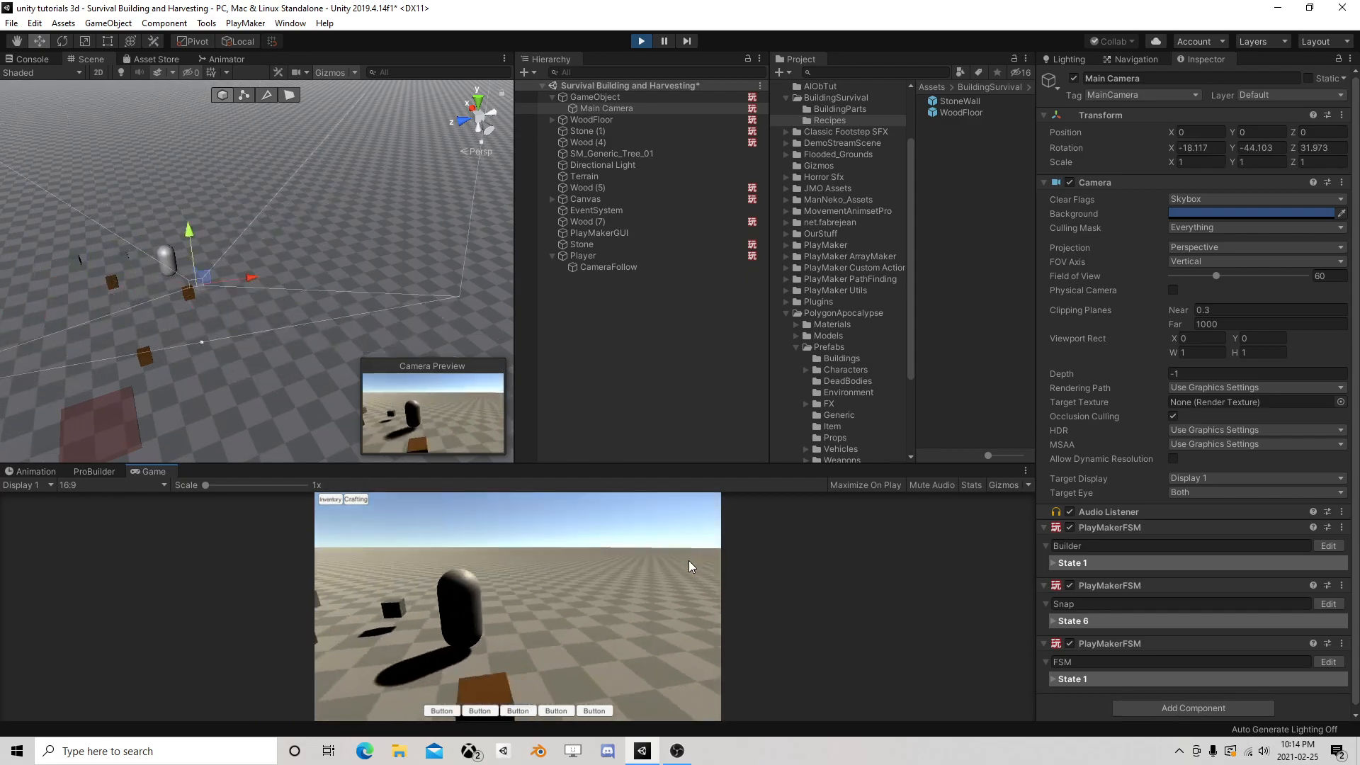
{"action": "key", "text": "w"}
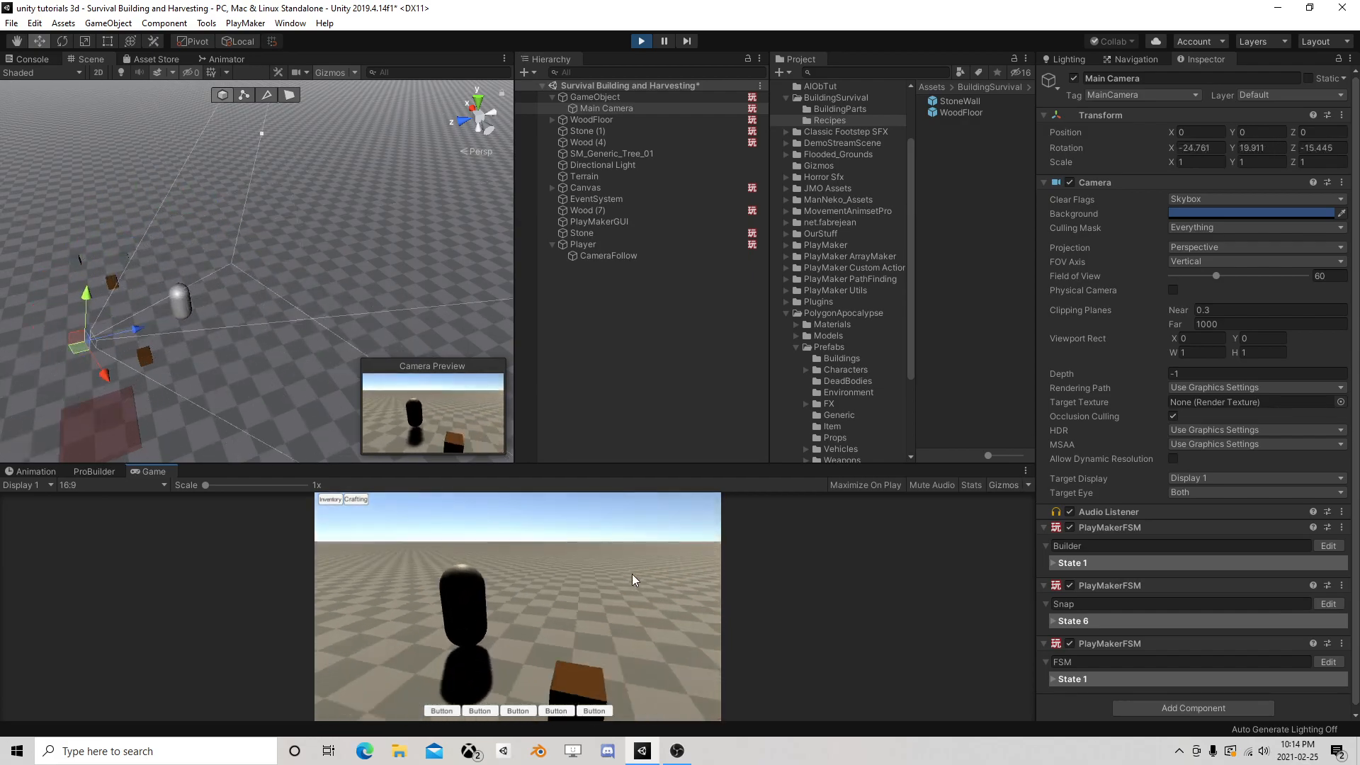
{"action": "key", "text": "w"}
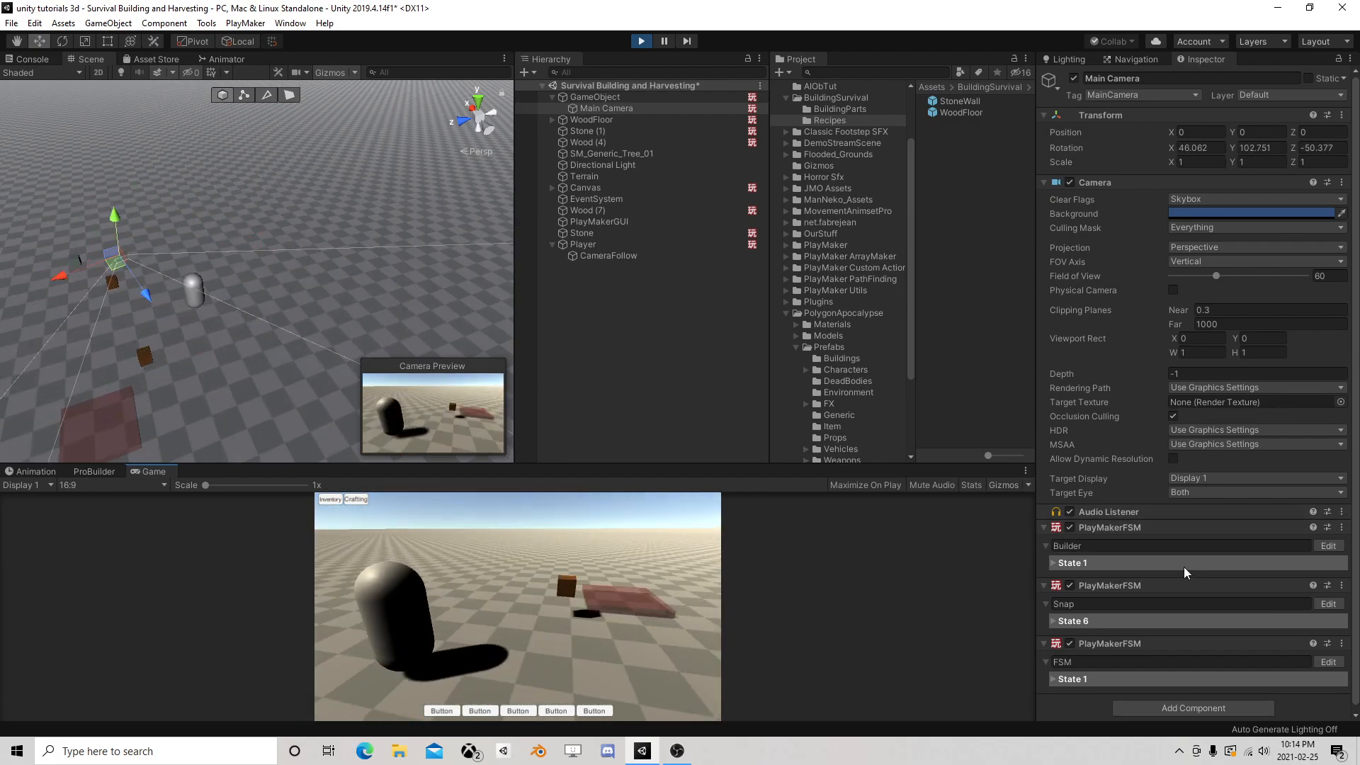
Open the running camera parent's FSM and set the Vector3 Lerp Amount to 0.05
{"action": "left_click", "coordinate": [623, 99]}
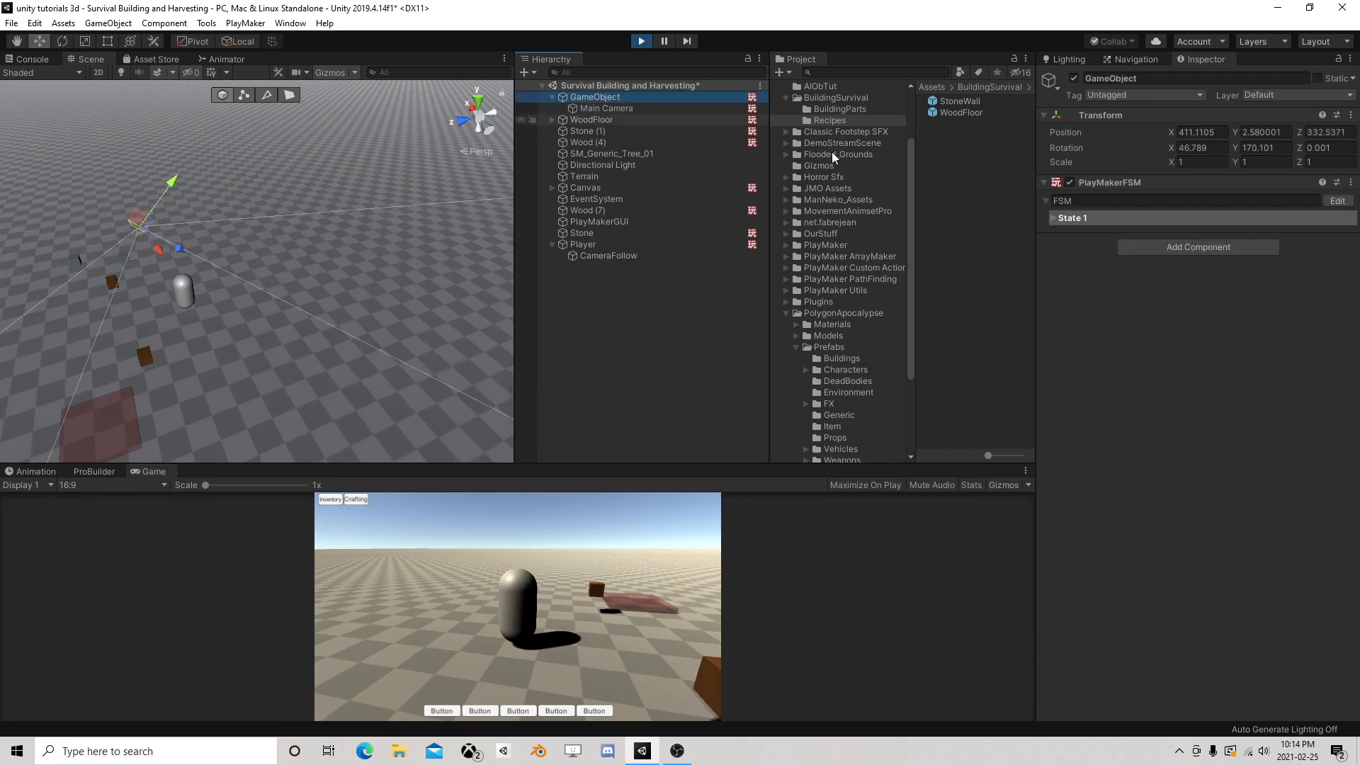
{"action": "left_click", "coordinate": [610, 247]}
{"action": "left_click", "coordinate": [636, 98]}
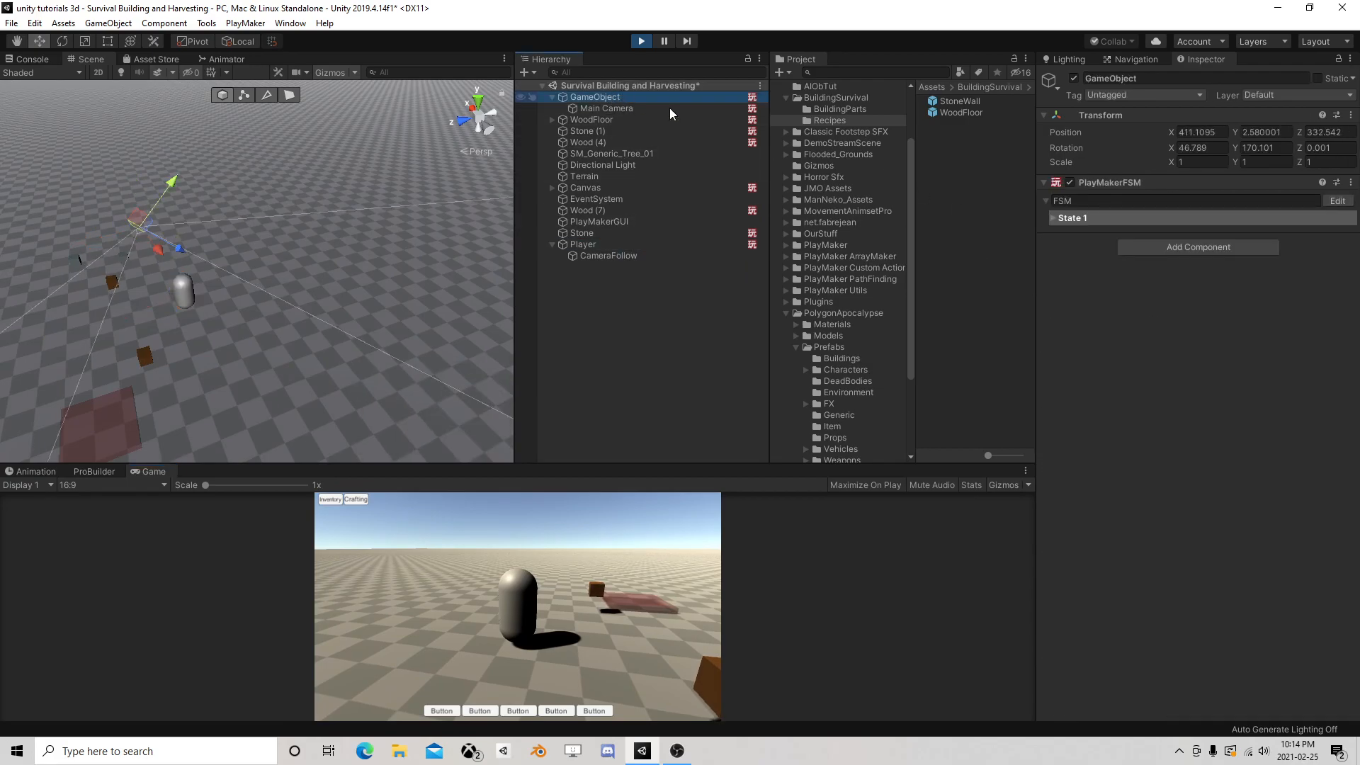
{"action": "left_click", "coordinate": [1337, 202]}
{"action": "scroll", "coordinate": [780, 343], "scroll_direction": "down", "scroll_amount": 3}
{"action": "left_click", "coordinate": [823, 339]}
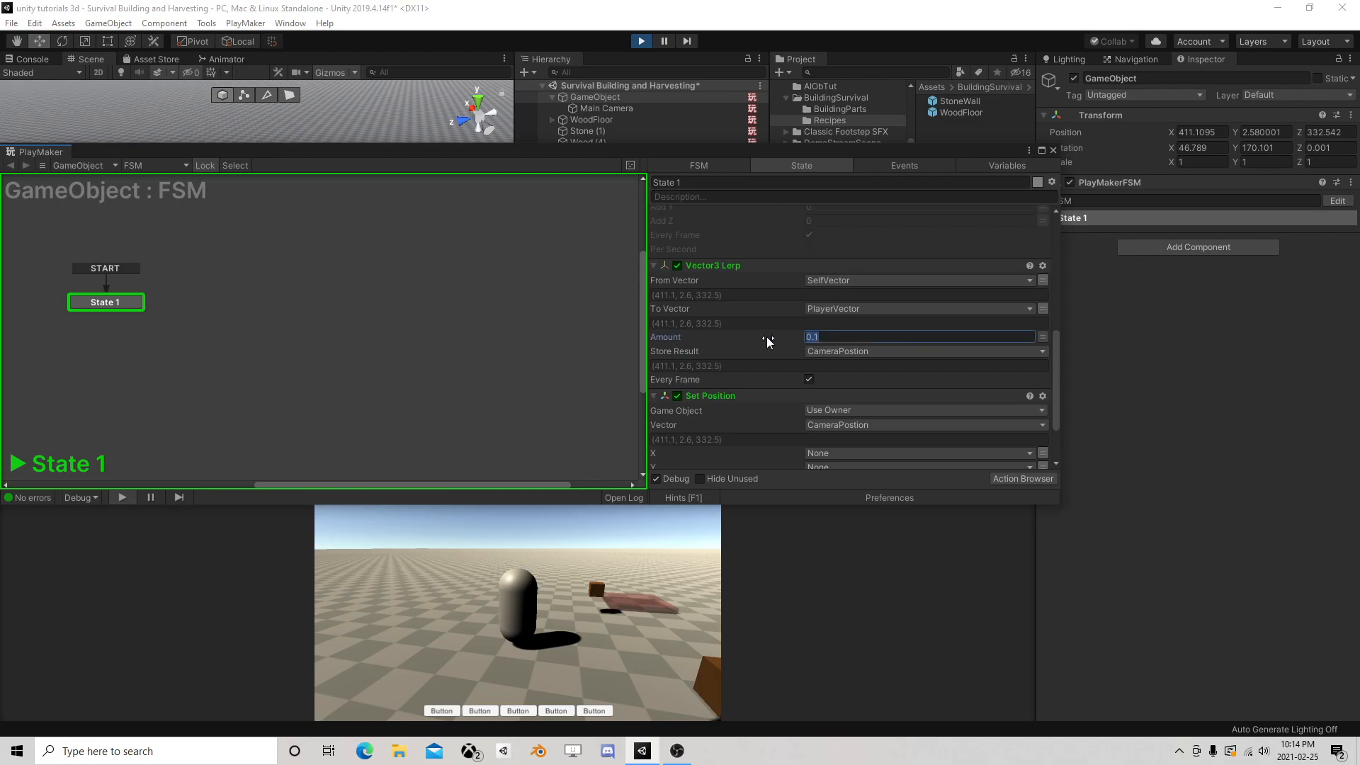
{"action": "type", "text": "0.05"}
{"action": "left_click", "coordinate": [632, 542]}
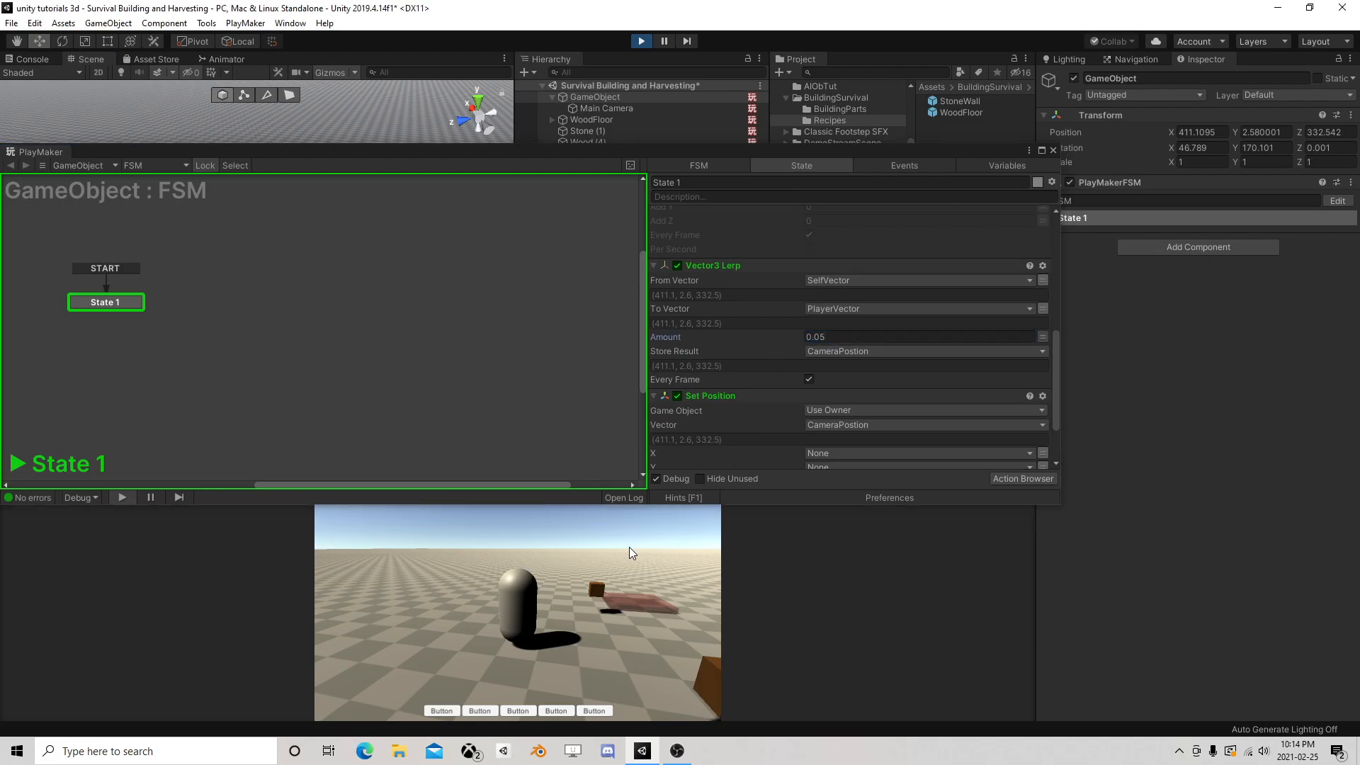
Move the Player in several directions to test how the camera follows with the 0.05 lerp amount
{"action": "key", "text": "a"}
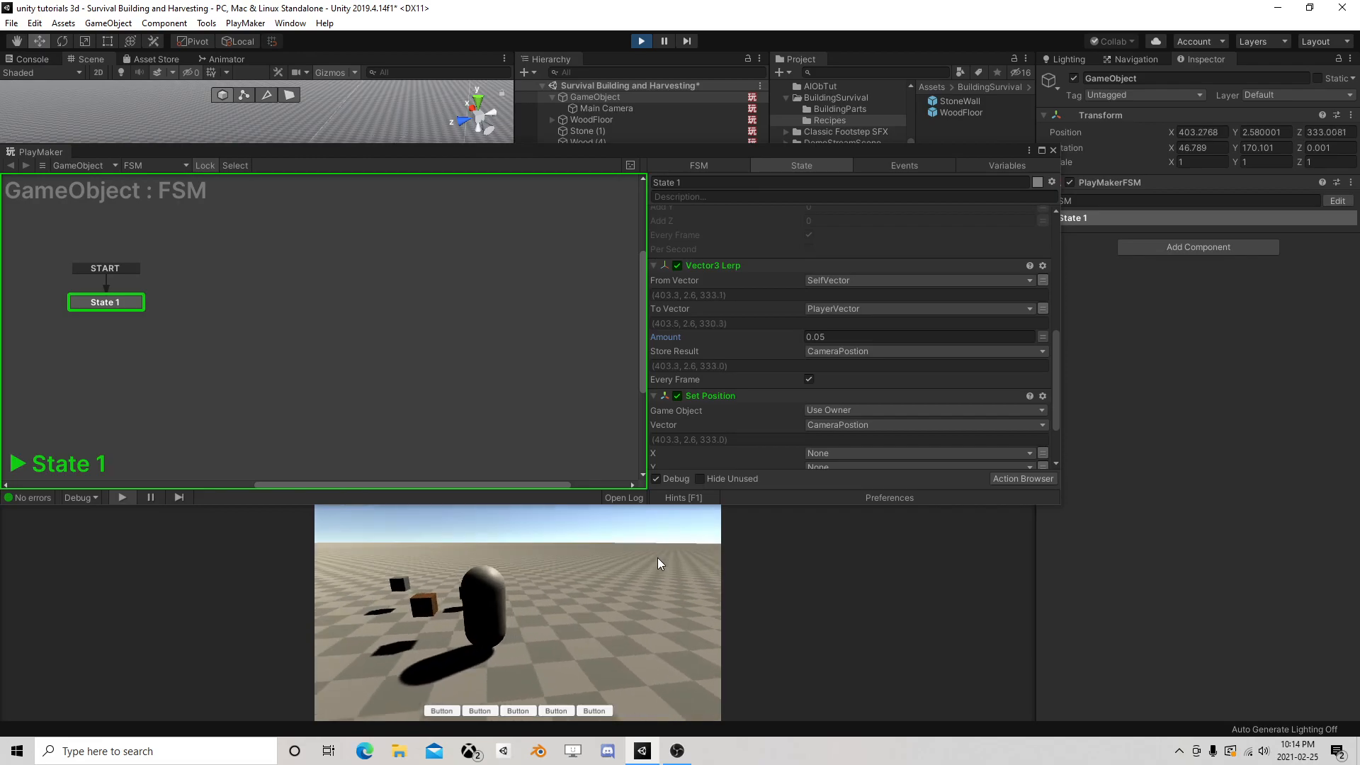
{"action": "key", "text": "w"}
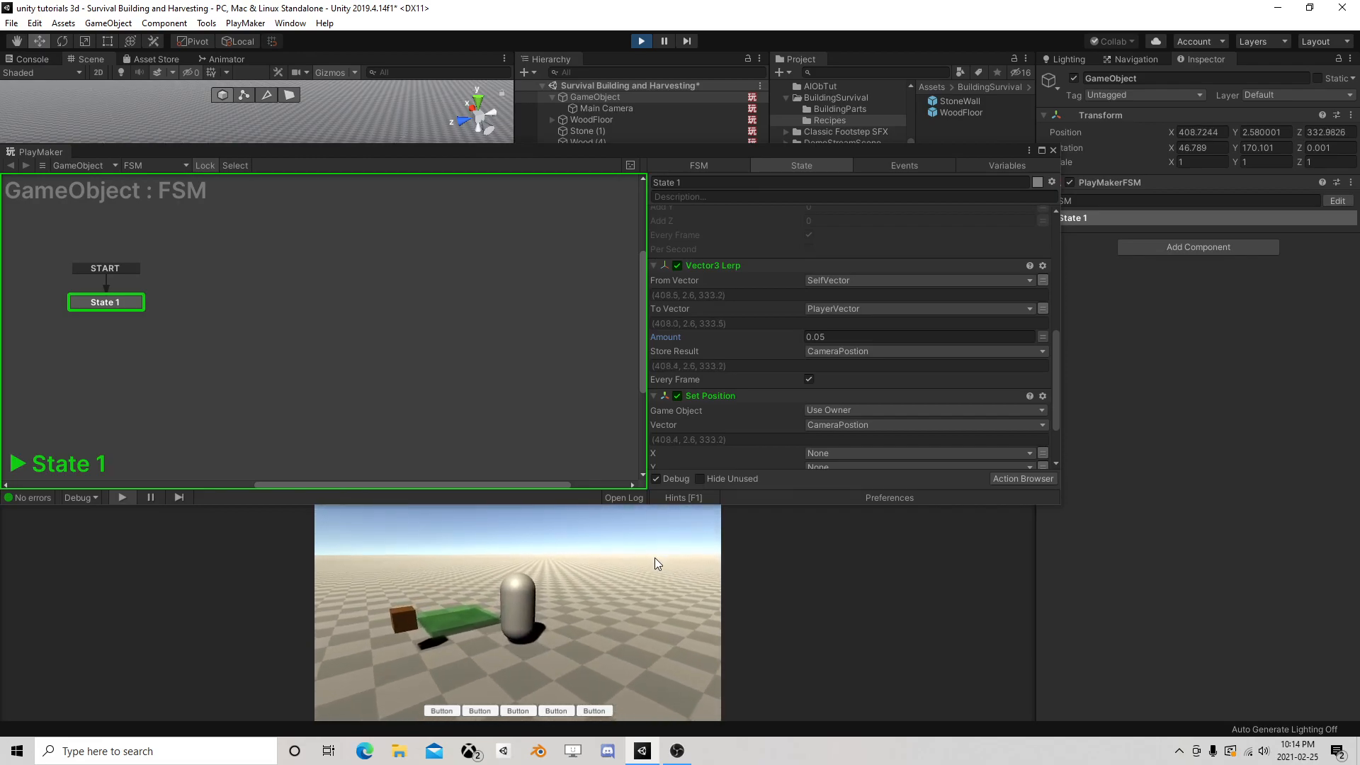
{"action": "key", "text": "d"}
{"action": "key", "text": "w"}
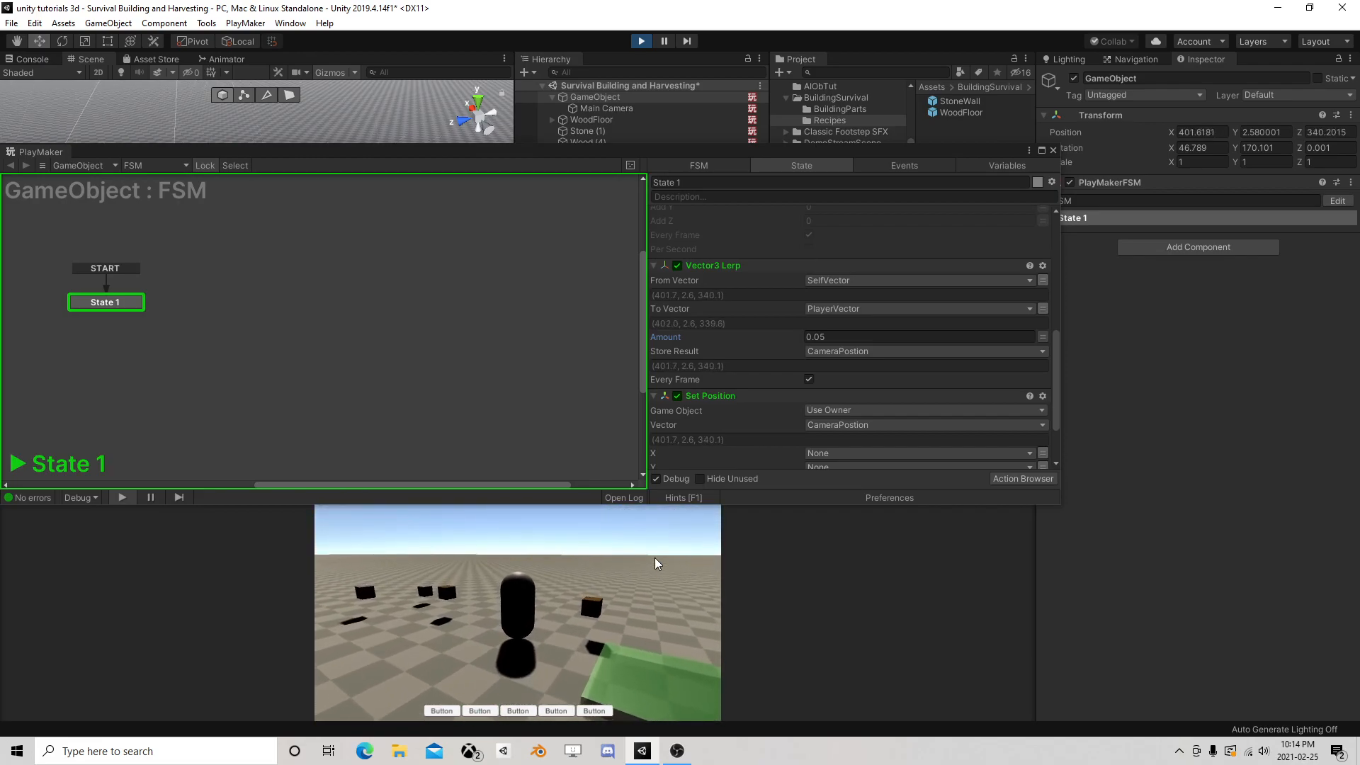
{"action": "key", "text": "d"}
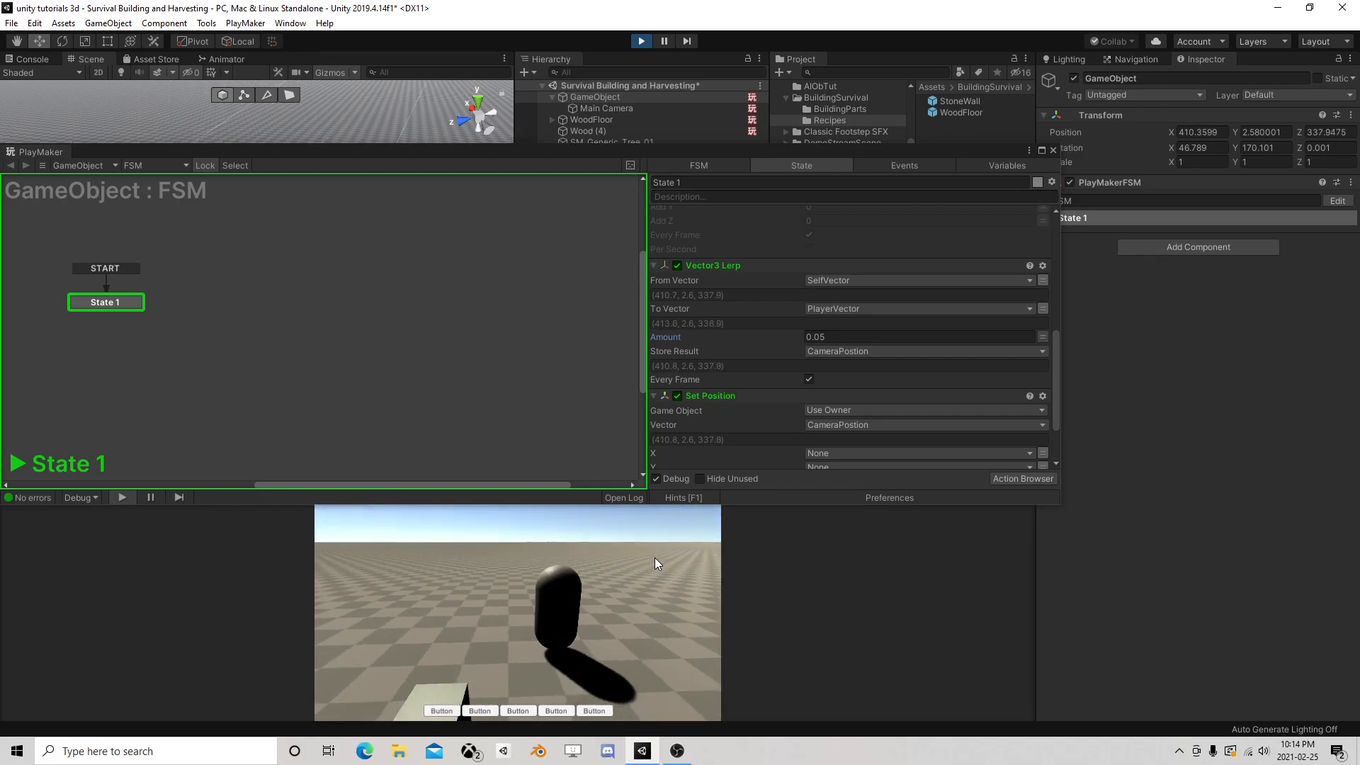
{"action": "key", "text": "w"}
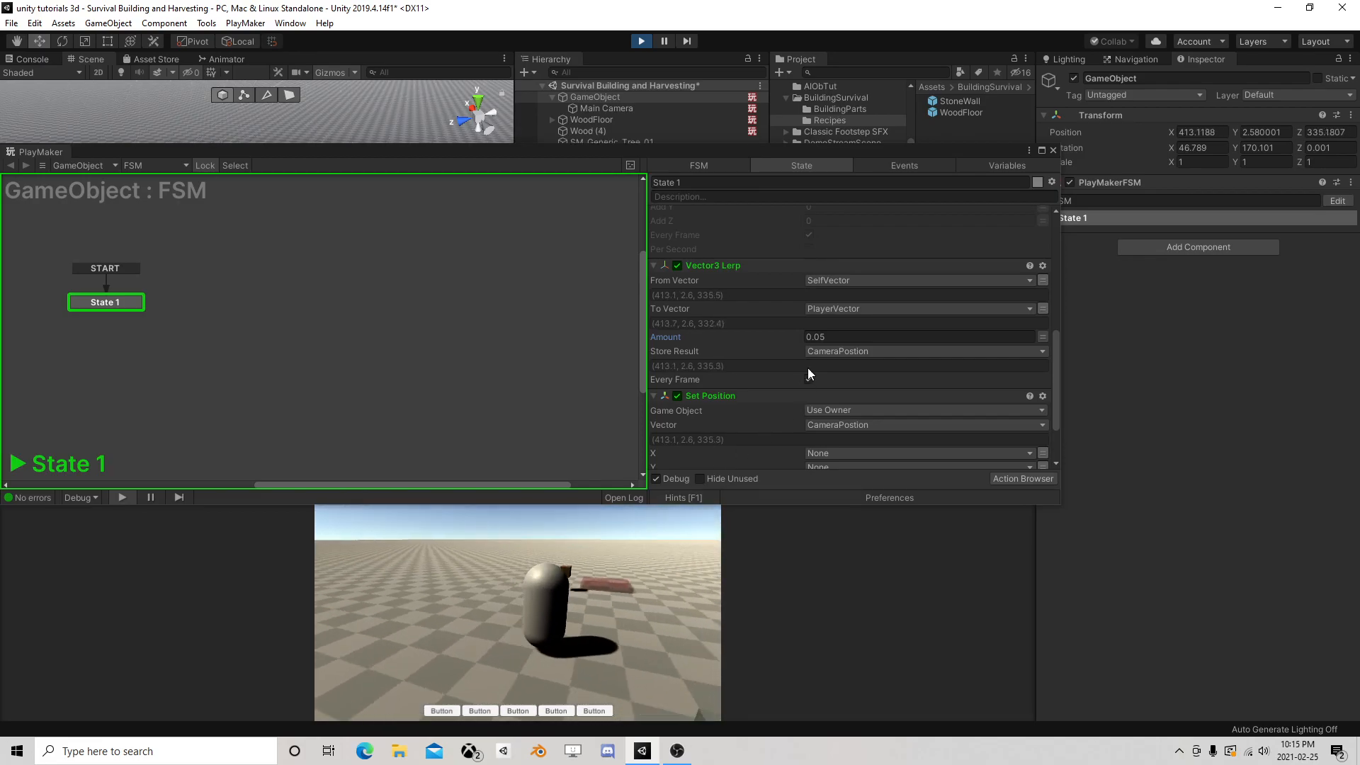
Set the running Vector3 Lerp Amount to 0.01 and move the Player to test the camera lag
{"action": "left_click", "coordinate": [823, 338]}
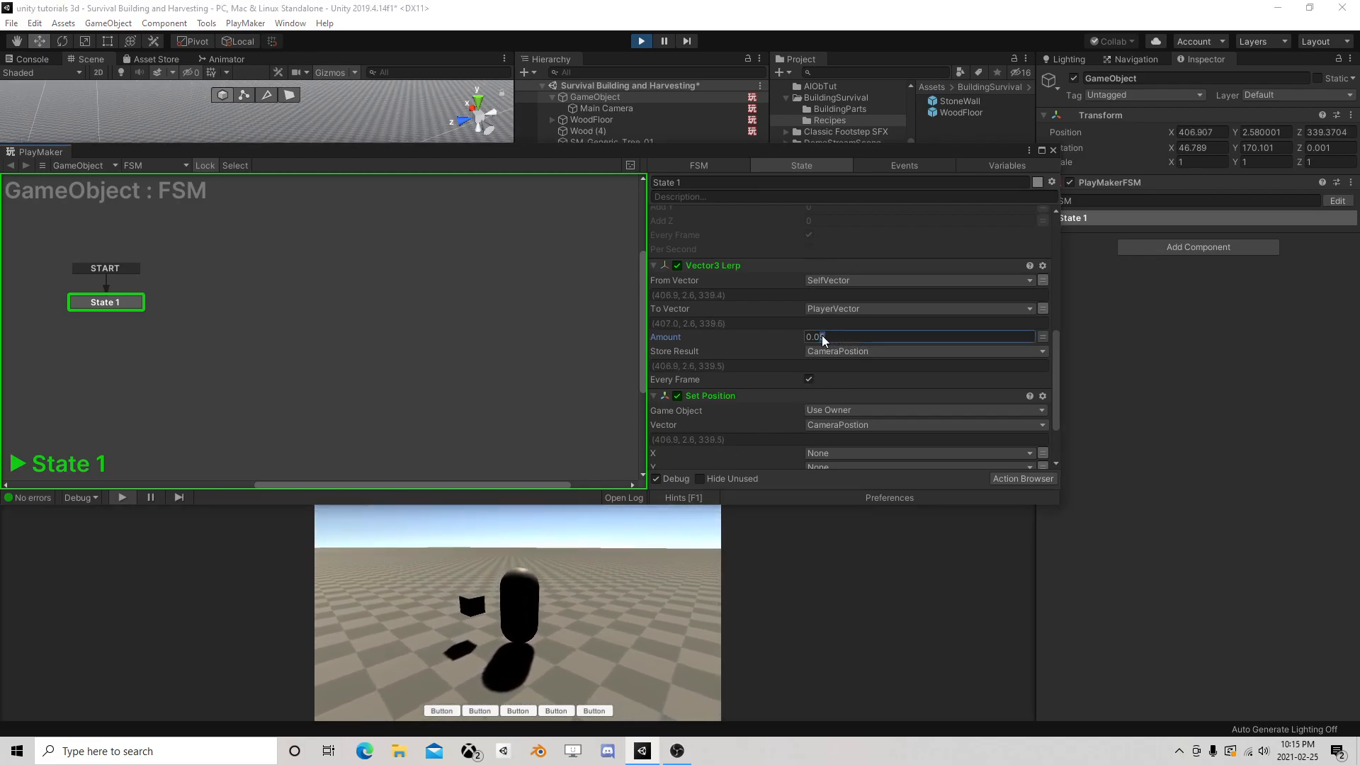
{"action": "key", "text": "w"}
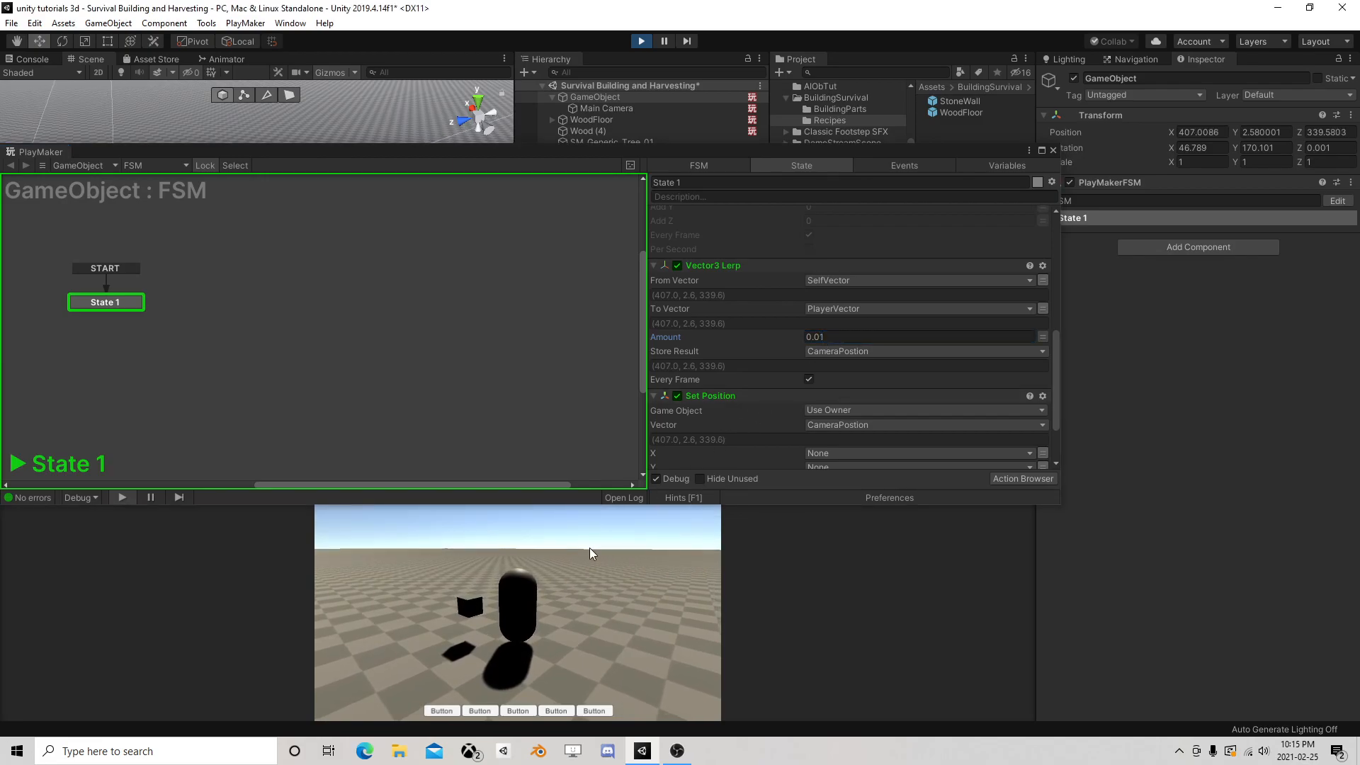
{"action": "key", "text": "w"}
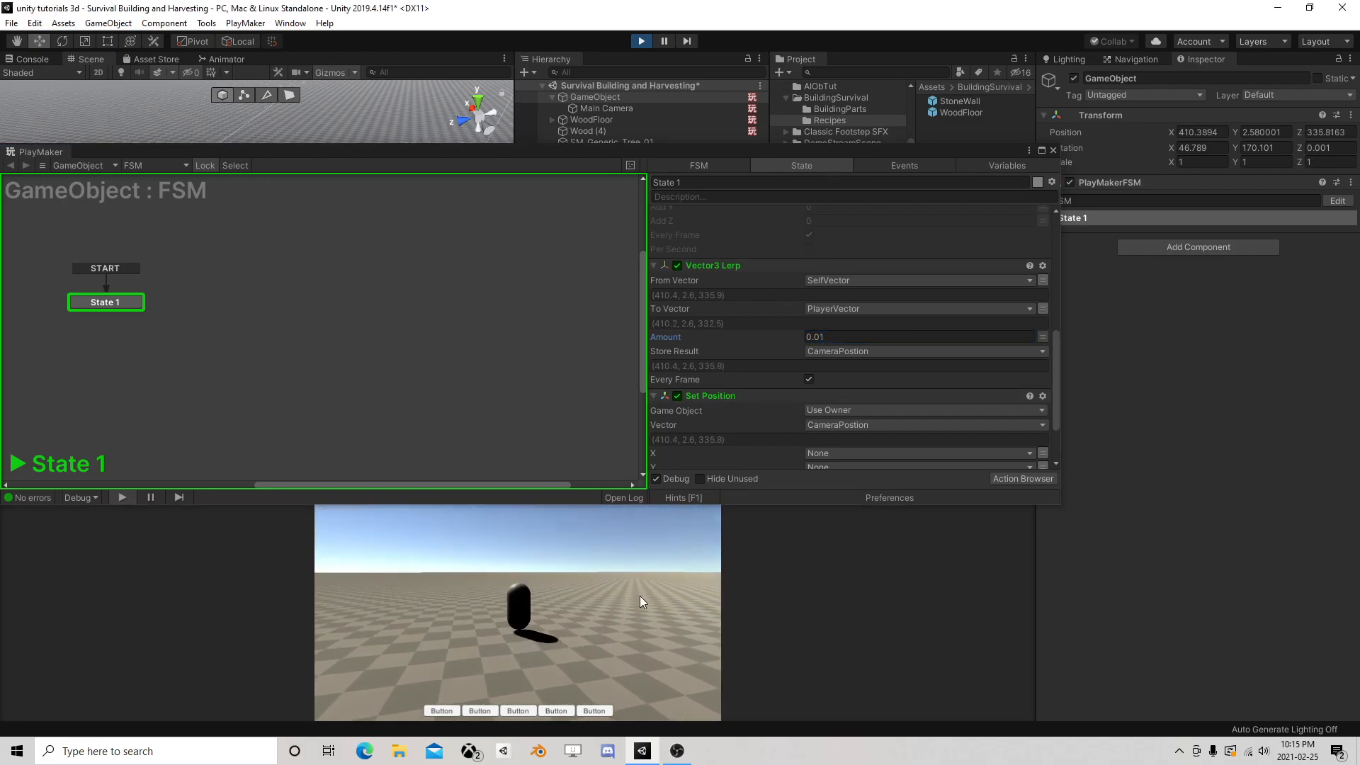
{"action": "key", "text": "w"}
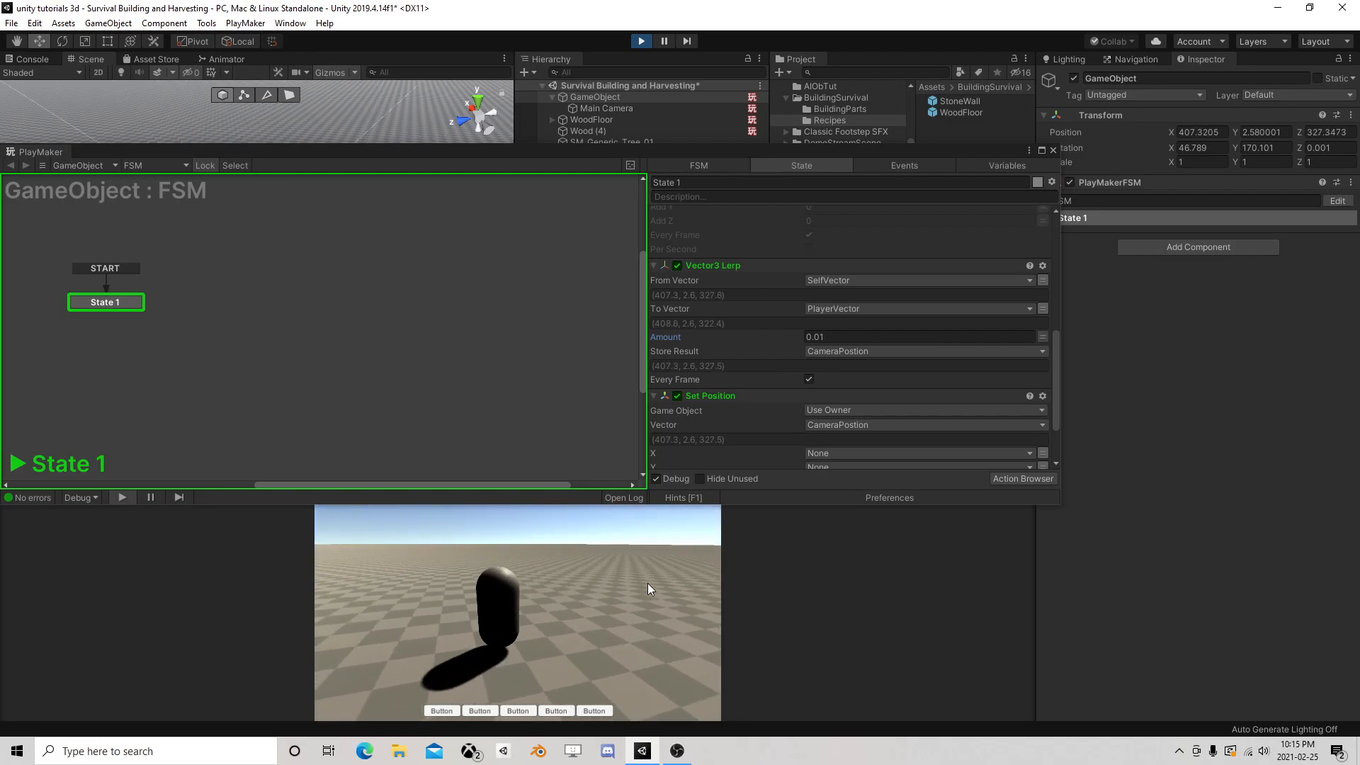
{"action": "key", "text": "w"}
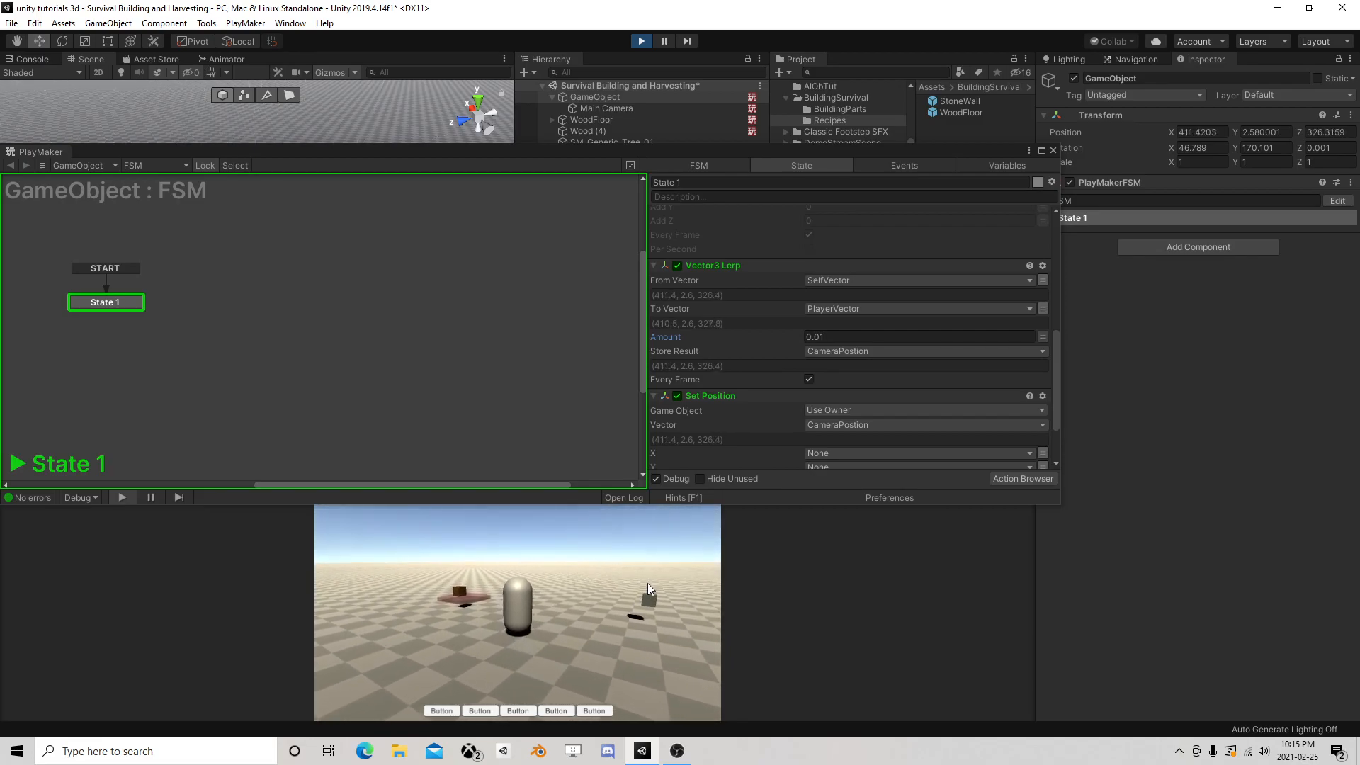
Set the running Vector3 Lerp Amount to 0.03 and move the Player in all directions to test the camera
{"action": "left_click_drag", "start_coordinate": [828, 338], "coordinate": [819, 339]}
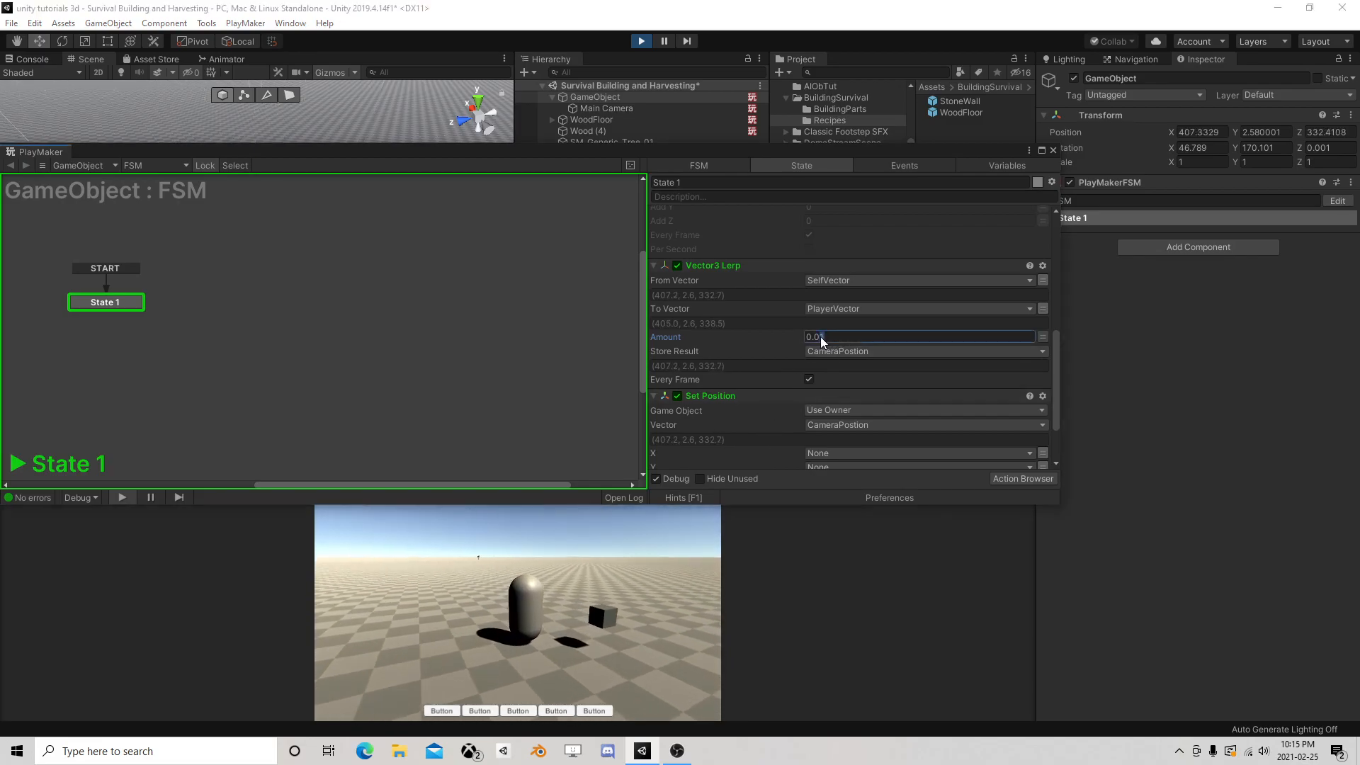
{"action": "type", "text": "3"}
{"action": "left_click", "coordinate": [576, 618]}
{"action": "key", "text": "w"}
{"action": "key", "text": "a"}
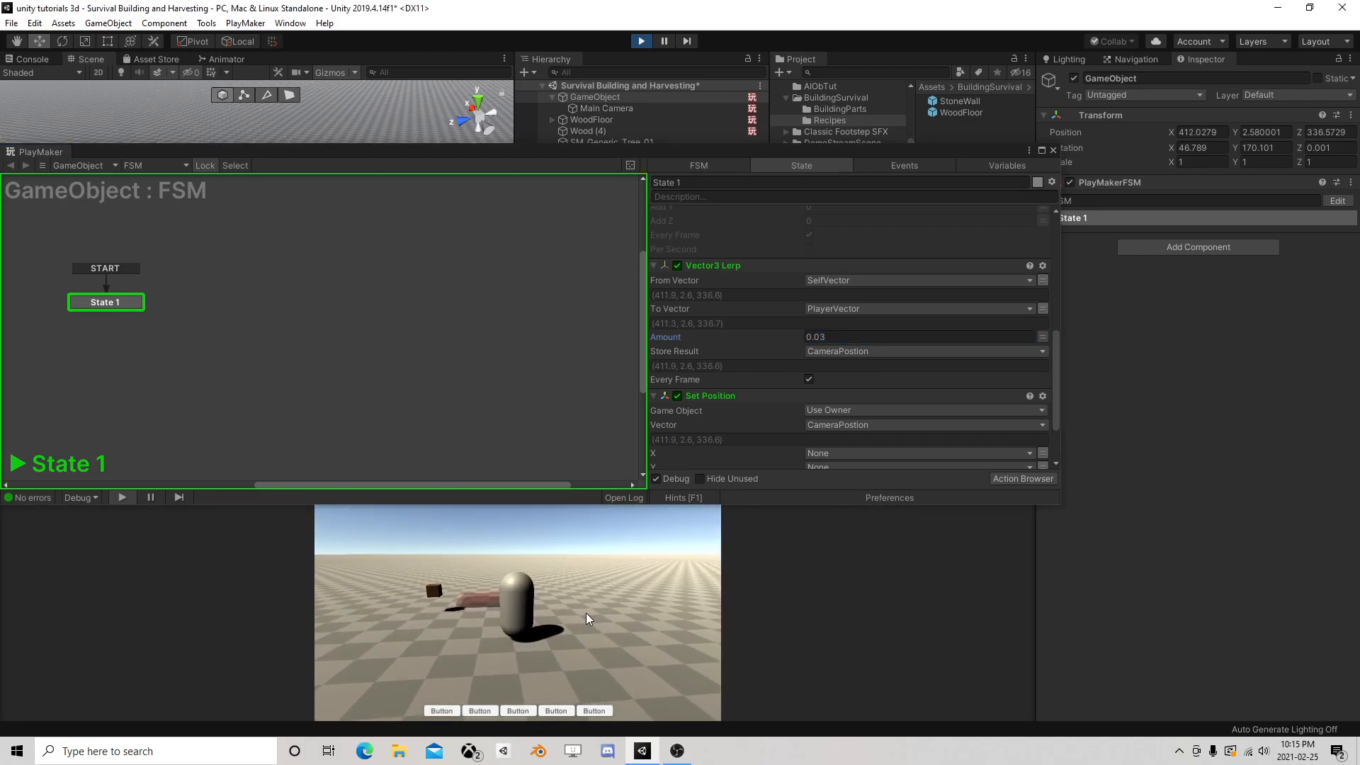
{"action": "key", "text": "d"}
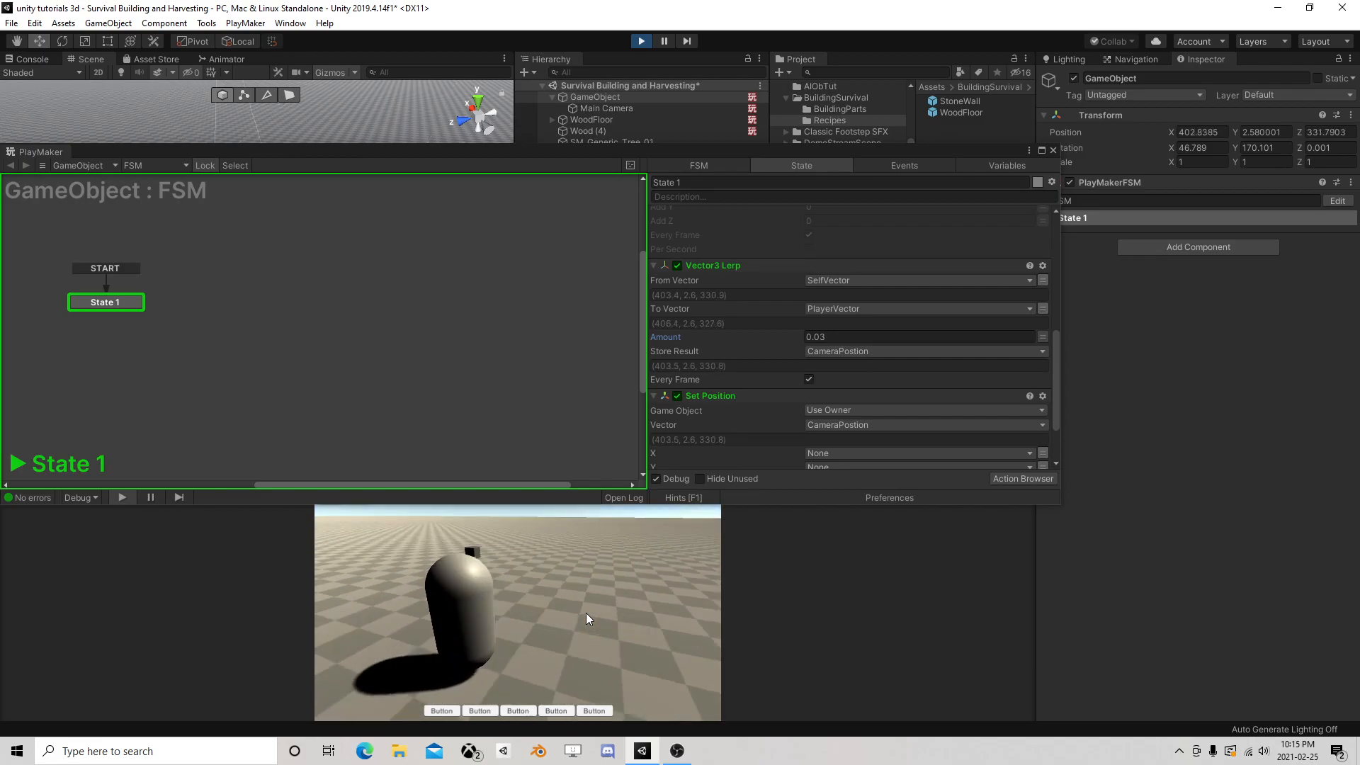
{"action": "key", "text": "a"}
{"action": "key", "text": "w"}
{"action": "key", "text": "d"}
{"action": "key", "text": "s"}
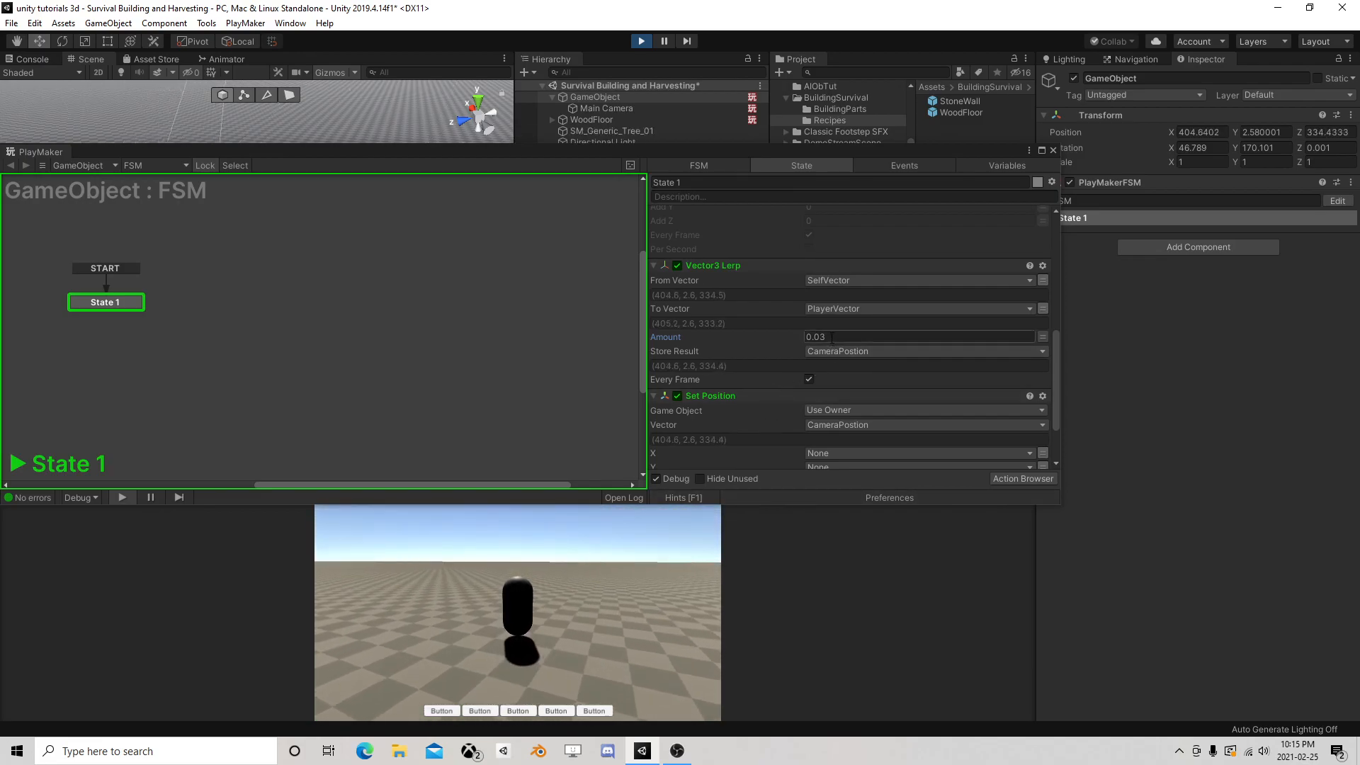
Set the running Vector3 Lerp Amount to 0.025, move the Player to test it, and stop the scene
{"action": "left_click_drag", "start_coordinate": [828, 337], "coordinate": [822, 337]}
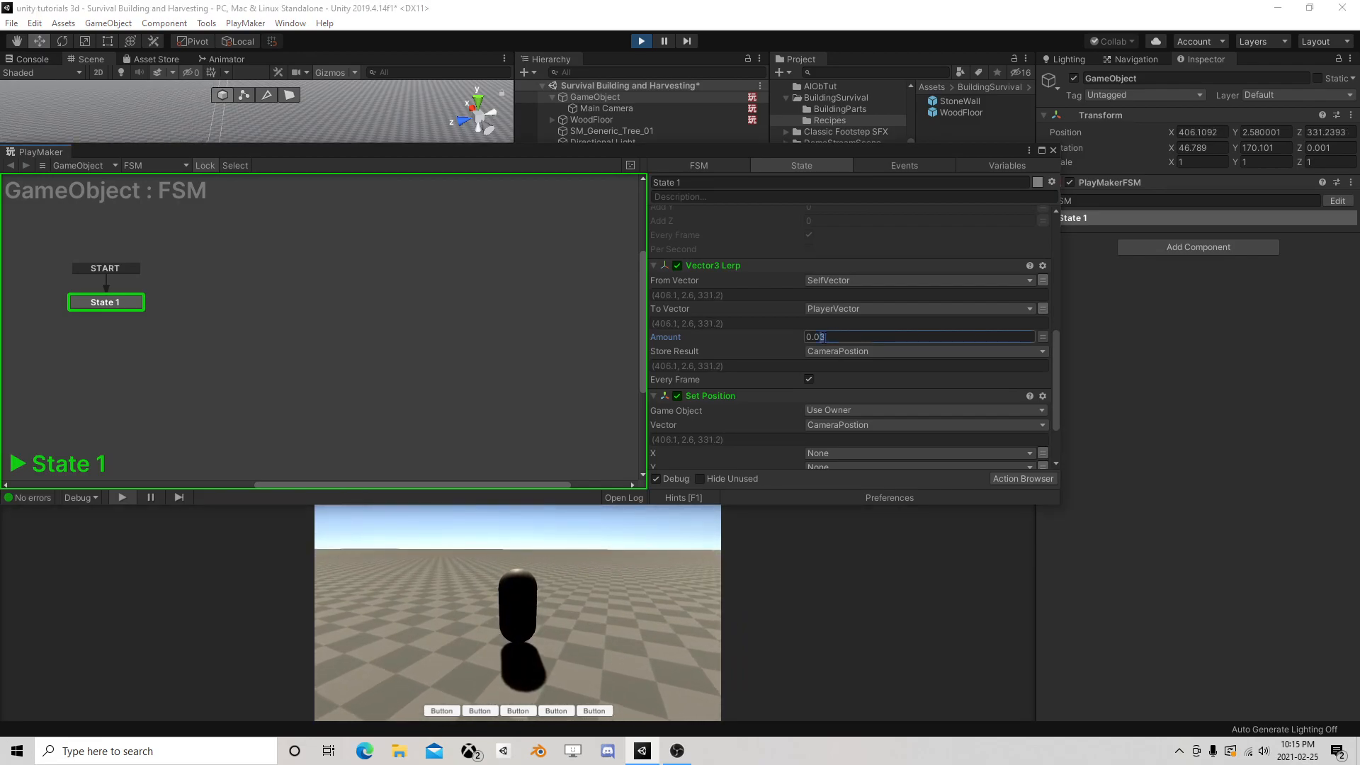
{"action": "left_click", "coordinate": [559, 563]}
{"action": "key", "text": "d"}
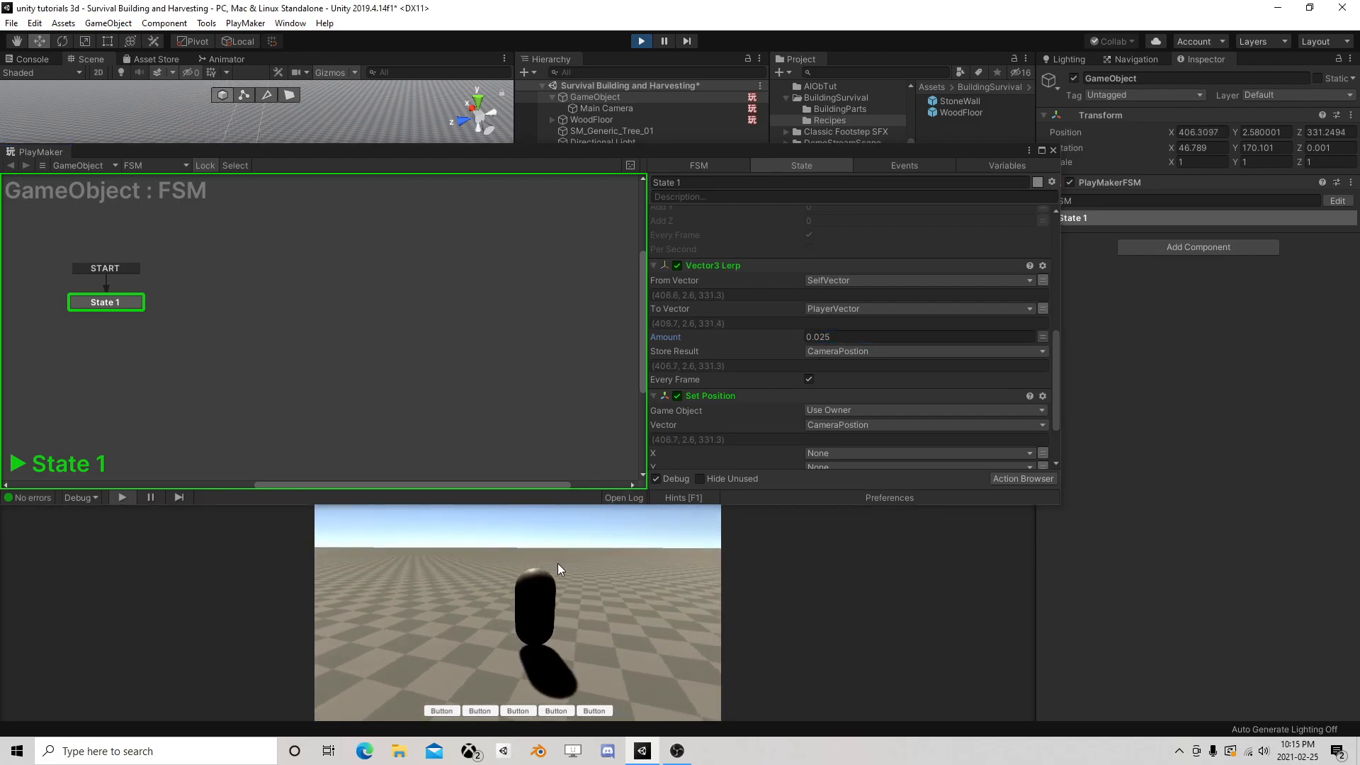
{"action": "key", "text": "w"}
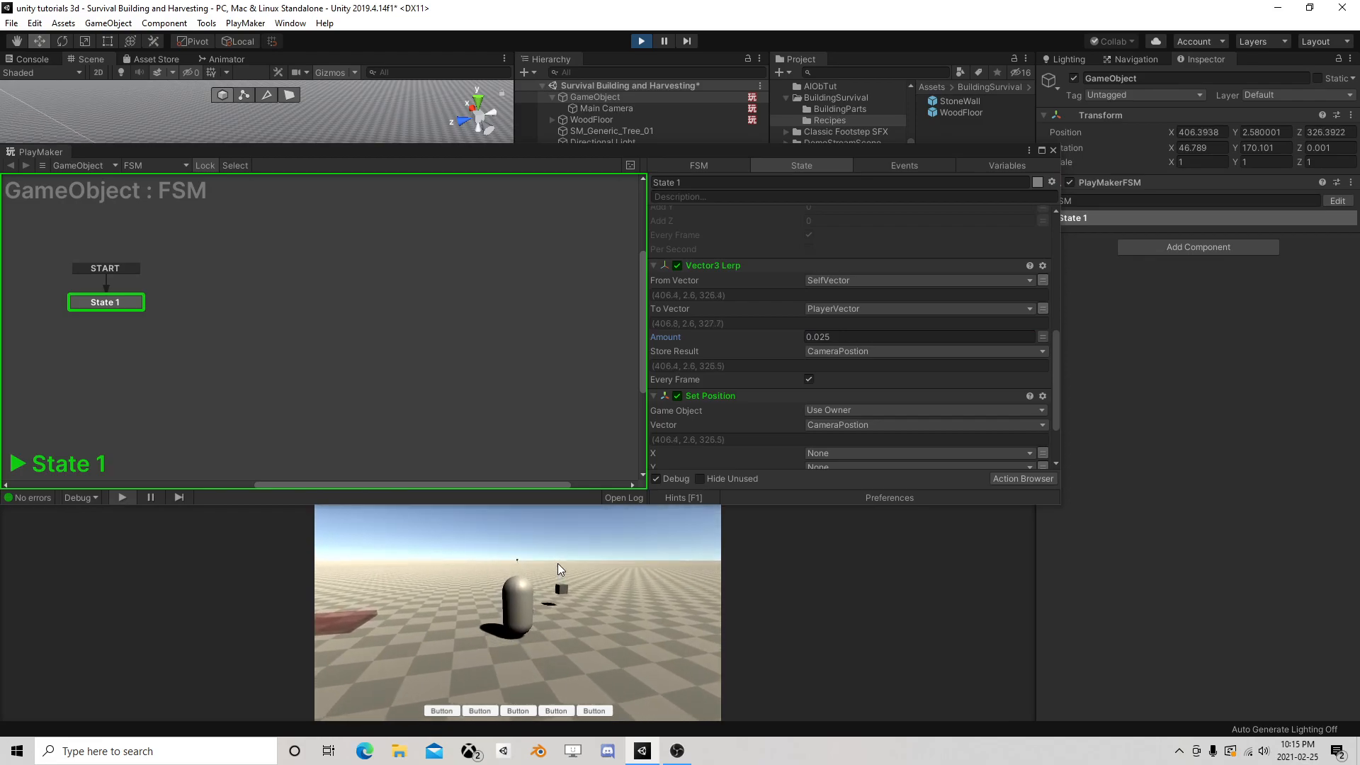
{"action": "key", "text": "w"}
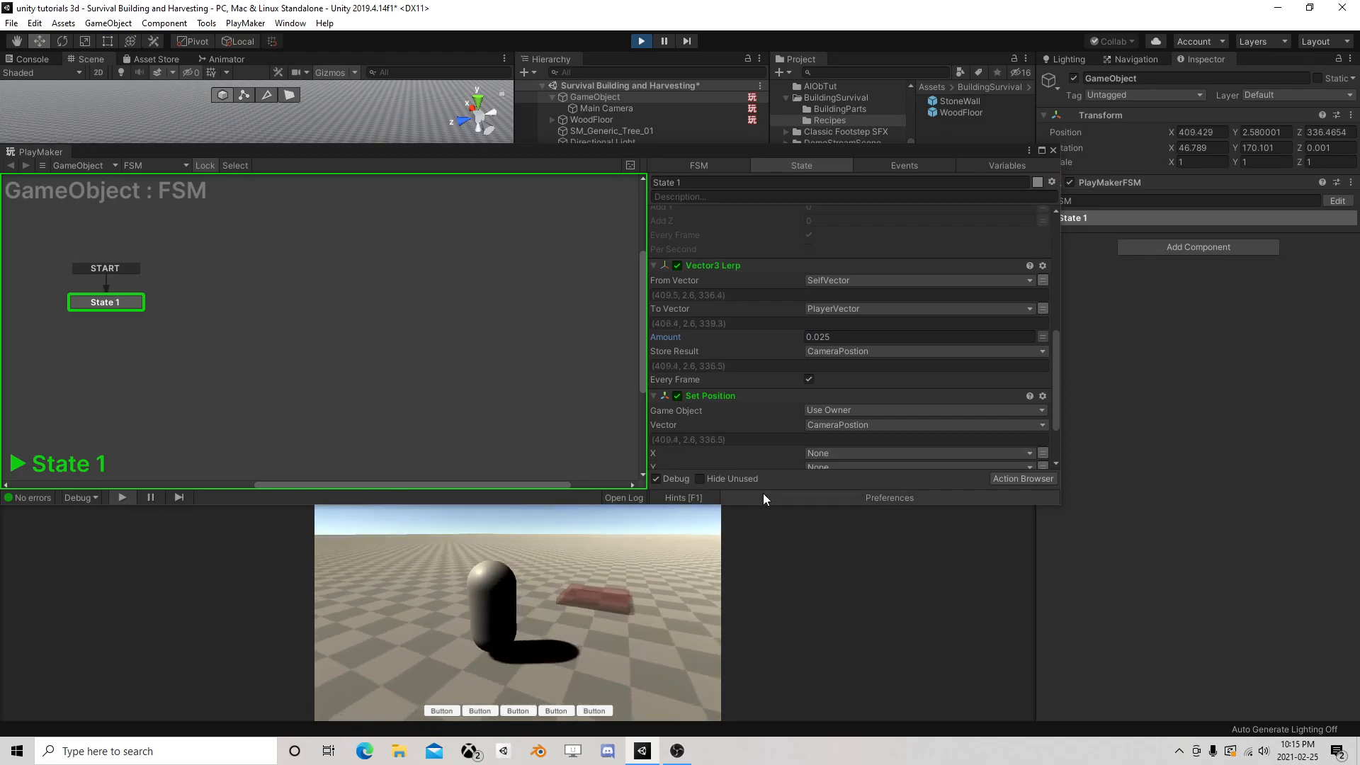
{"action": "key", "text": "w"}
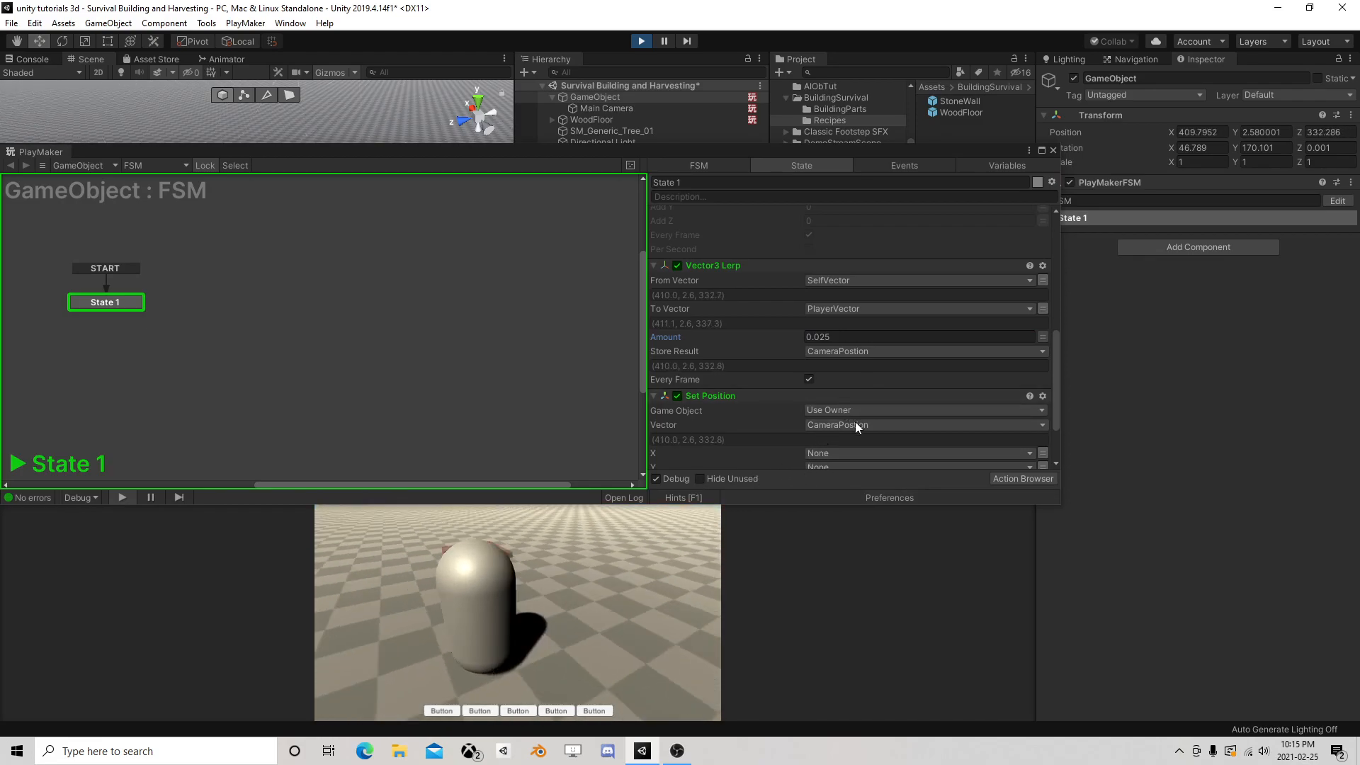
{"action": "left_click", "coordinate": [642, 40]}
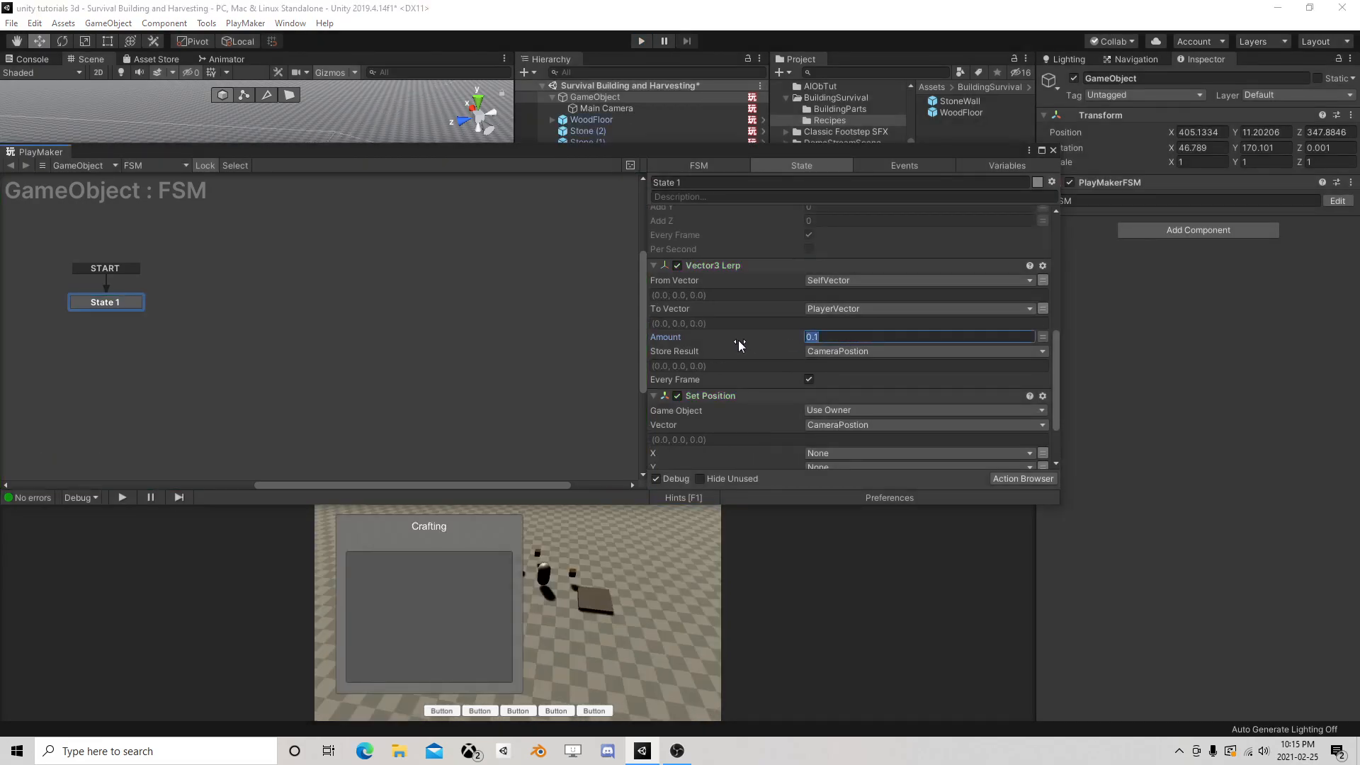
In the camera parent's FSM, set the Vector3 Lerp Amount to 0.025 and enable Late Update on the Set Position action
{"action": "key", "text": "BackSpace"}
{"action": "key", "text": "BackSpace"}
{"action": "key", "text": "BackSpace"}
{"action": "type", "text": "0.025"}
{"action": "scroll", "coordinate": [848, 374], "scroll_direction": "down", "scroll_amount": 2}
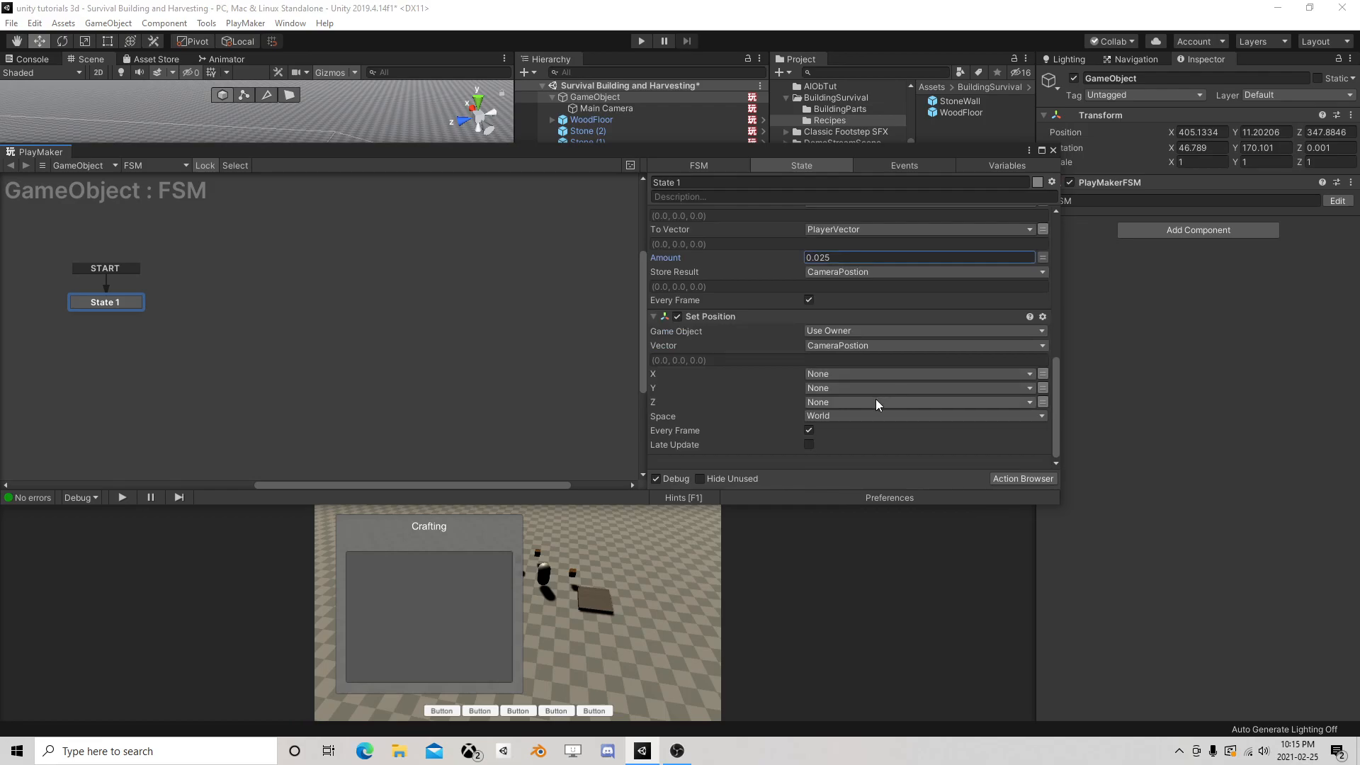
{"action": "left_click", "coordinate": [814, 444]}
{"action": "scroll", "coordinate": [898, 370], "scroll_direction": "up", "scroll_amount": 2}
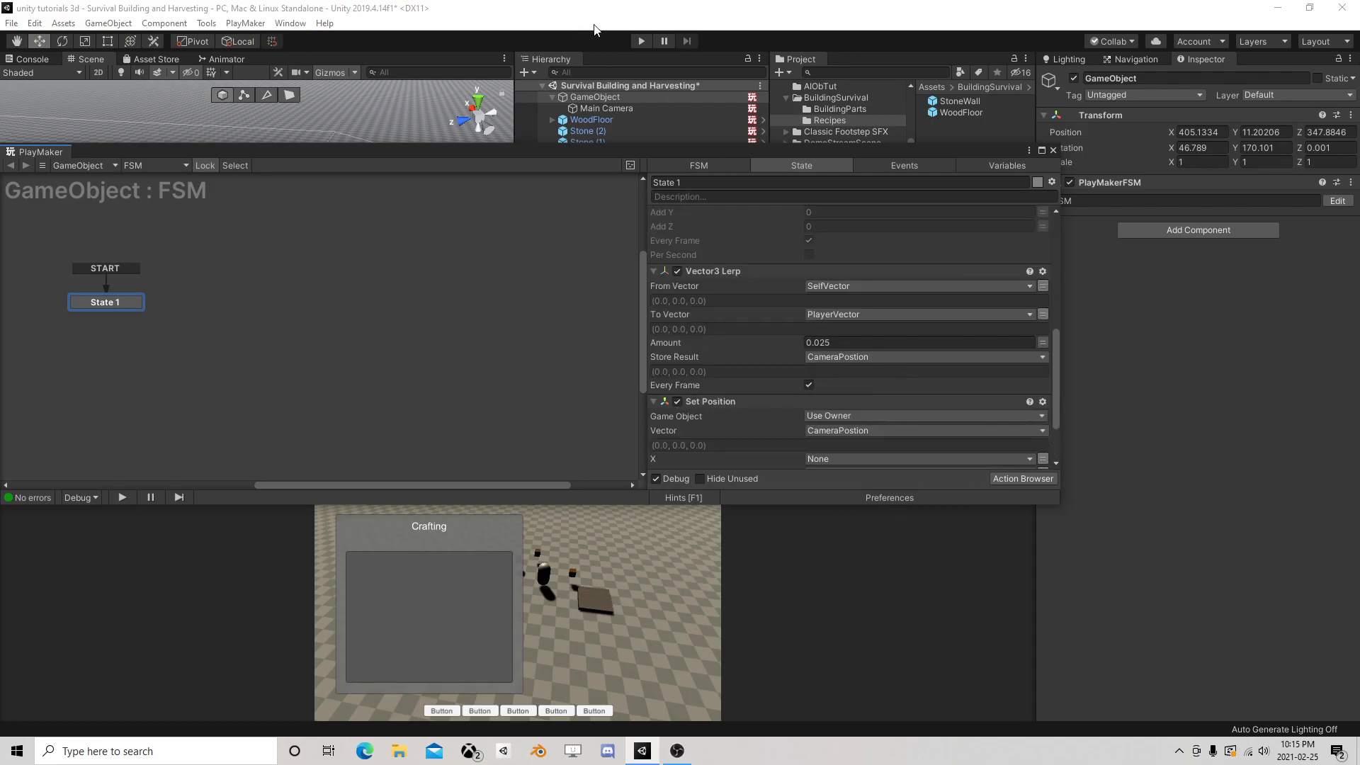
Run the scene and move the Player around to test the camera follow with Late Update enabled, and stop the scene
{"action": "left_click", "coordinate": [640, 41]}
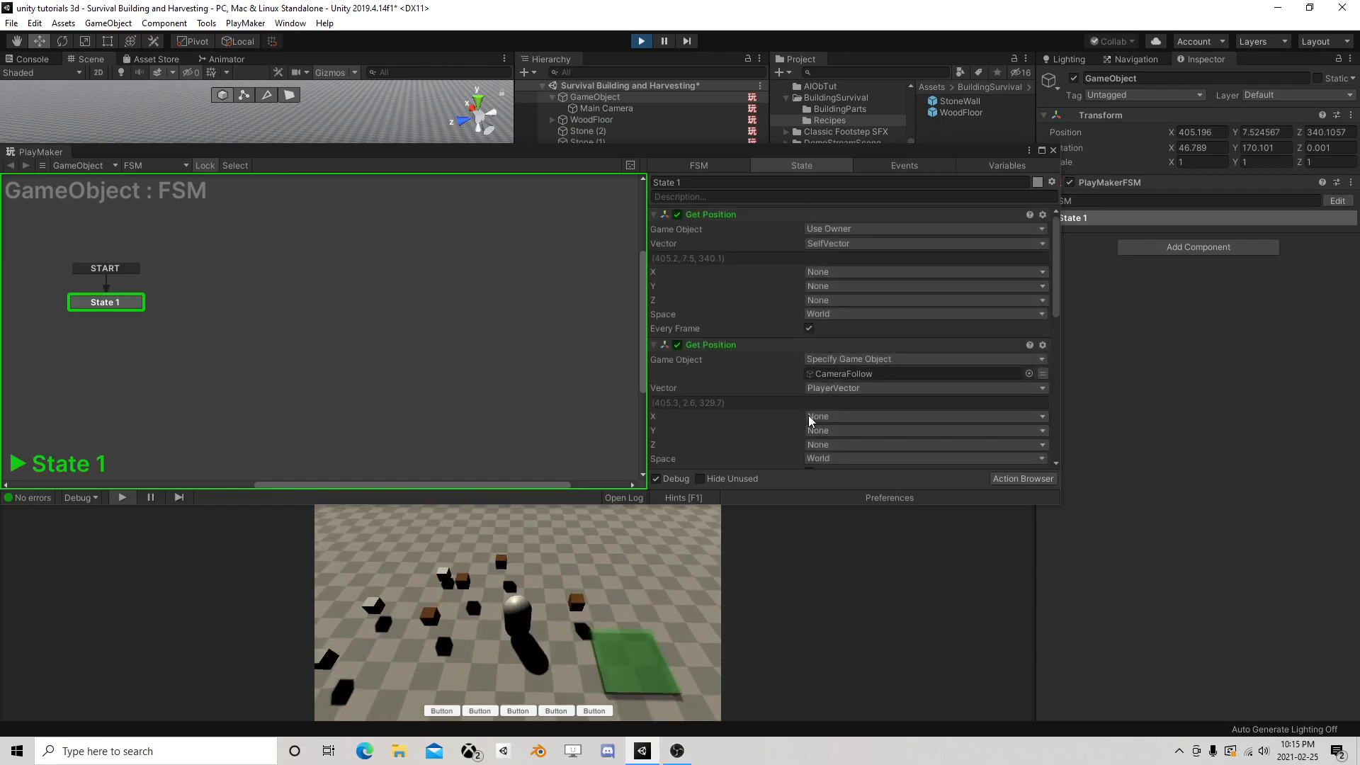
{"action": "key", "text": "w"}
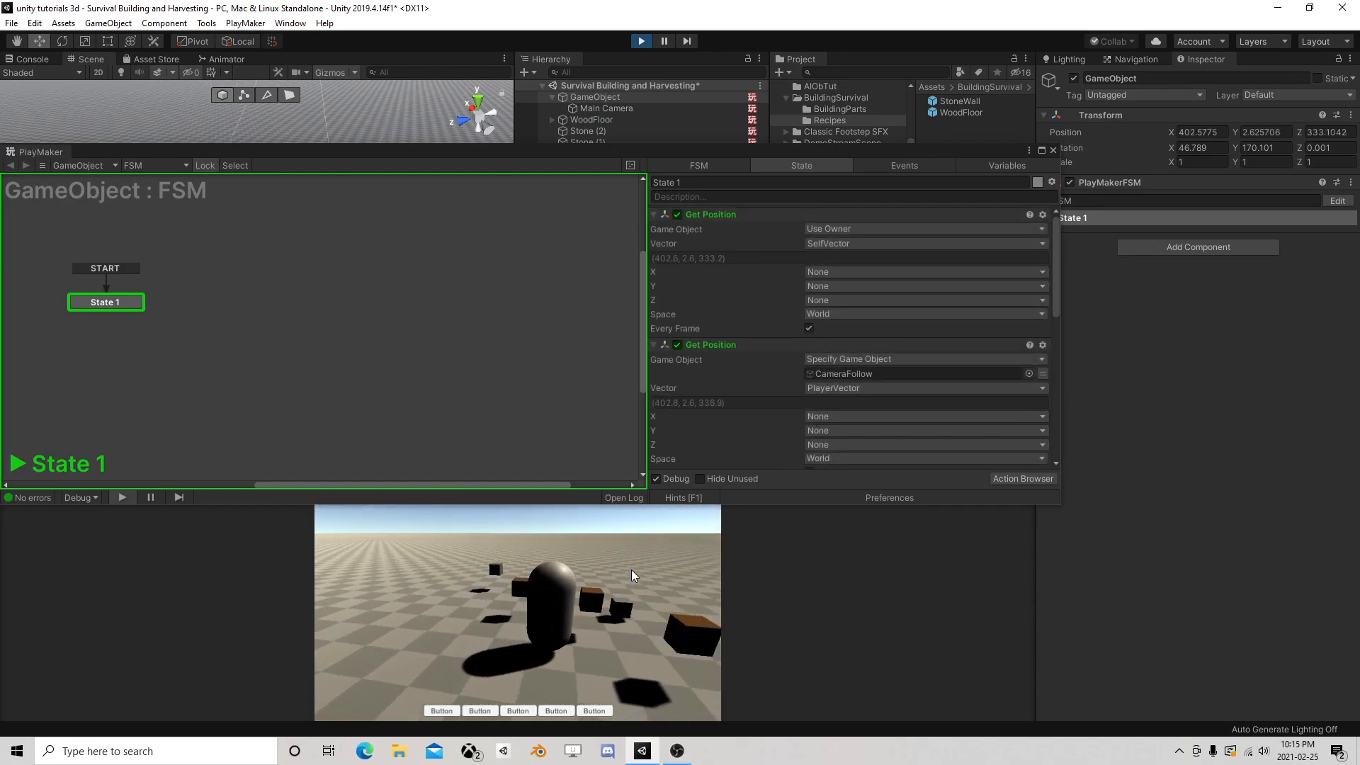
{"action": "key", "text": "w"}
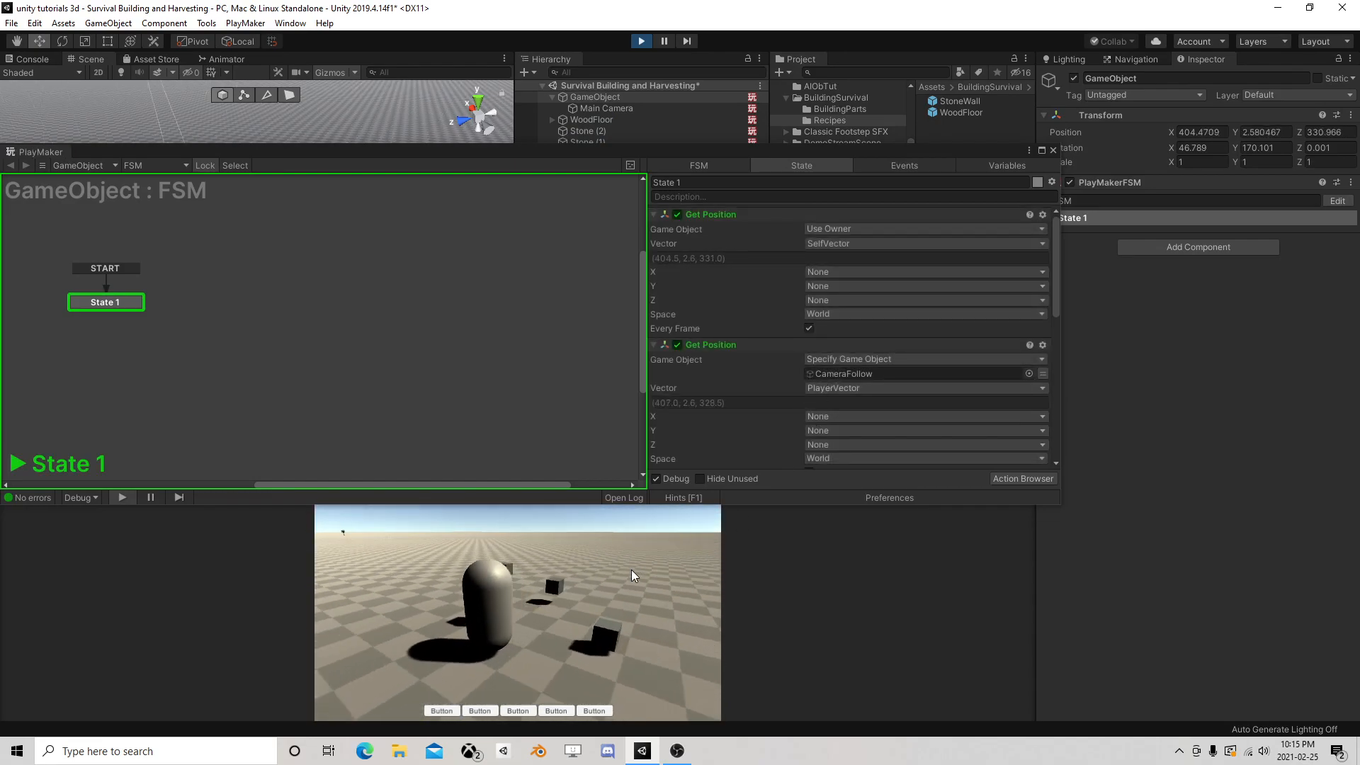
{"action": "key", "text": "w"}
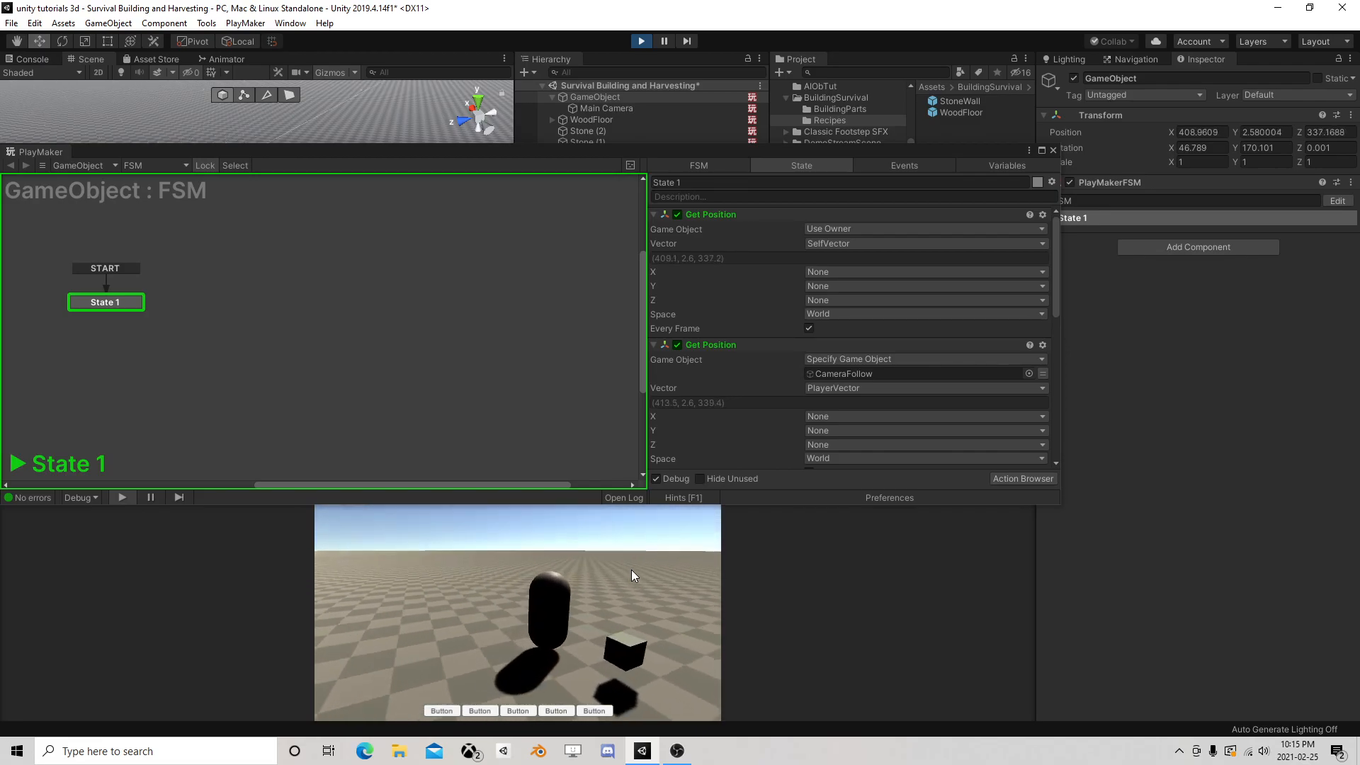
{"action": "key", "text": "w"}
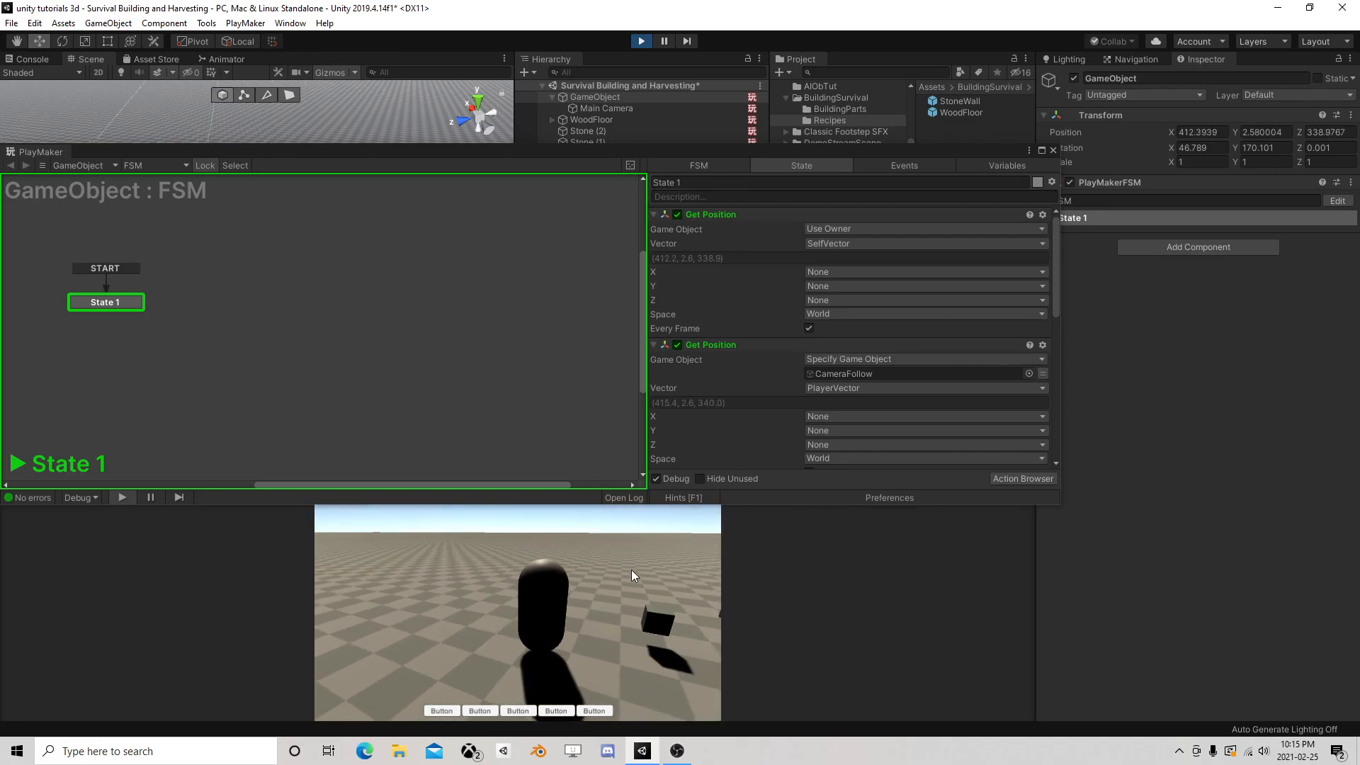
{"action": "key", "text": "w"}
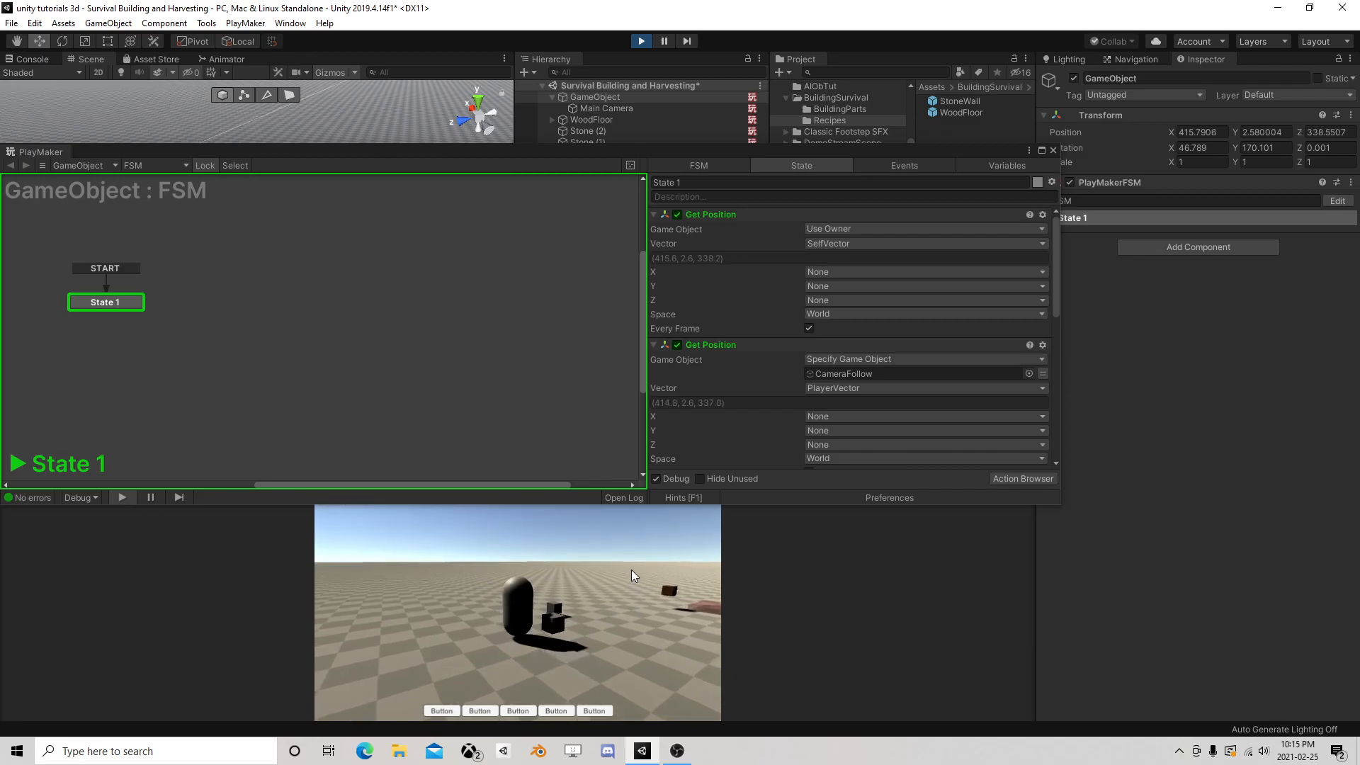
{"action": "key", "text": "w"}
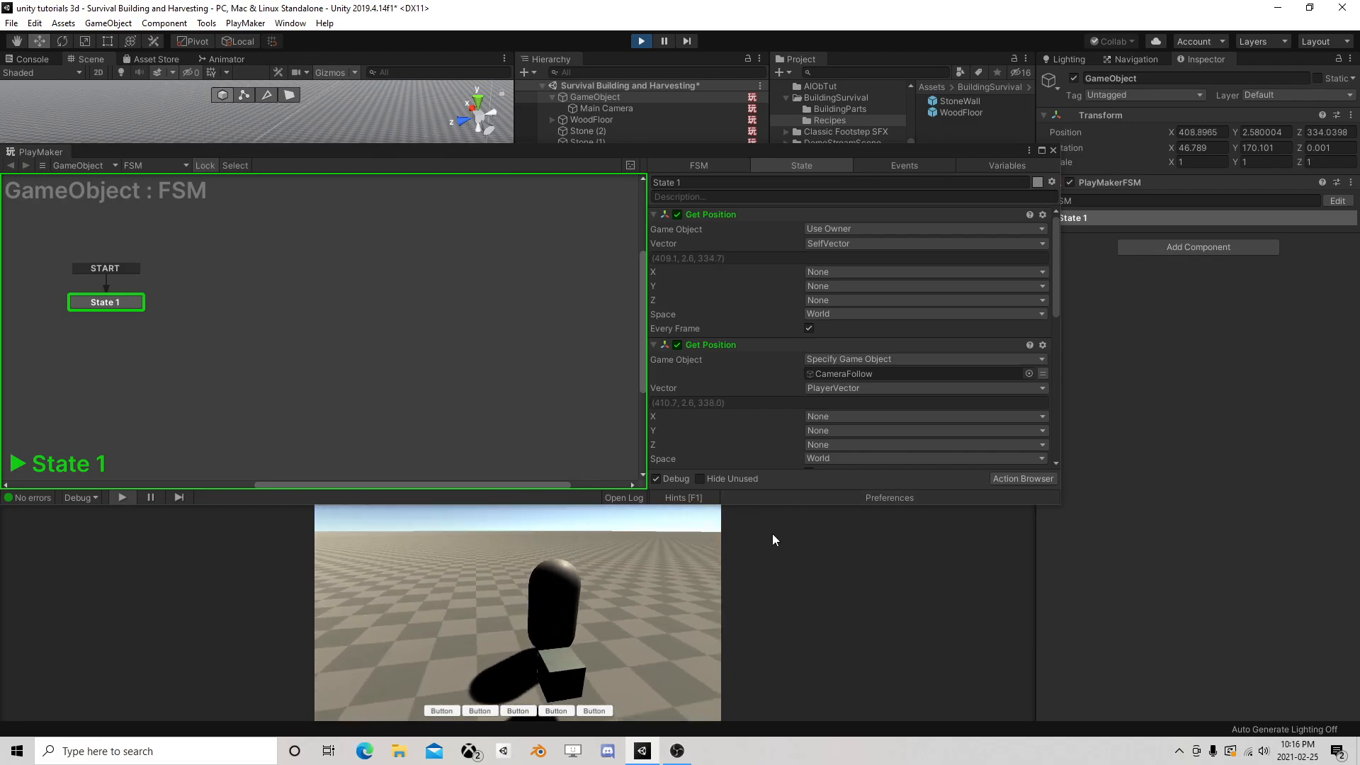
{"action": "left_click", "coordinate": [1052, 150]}
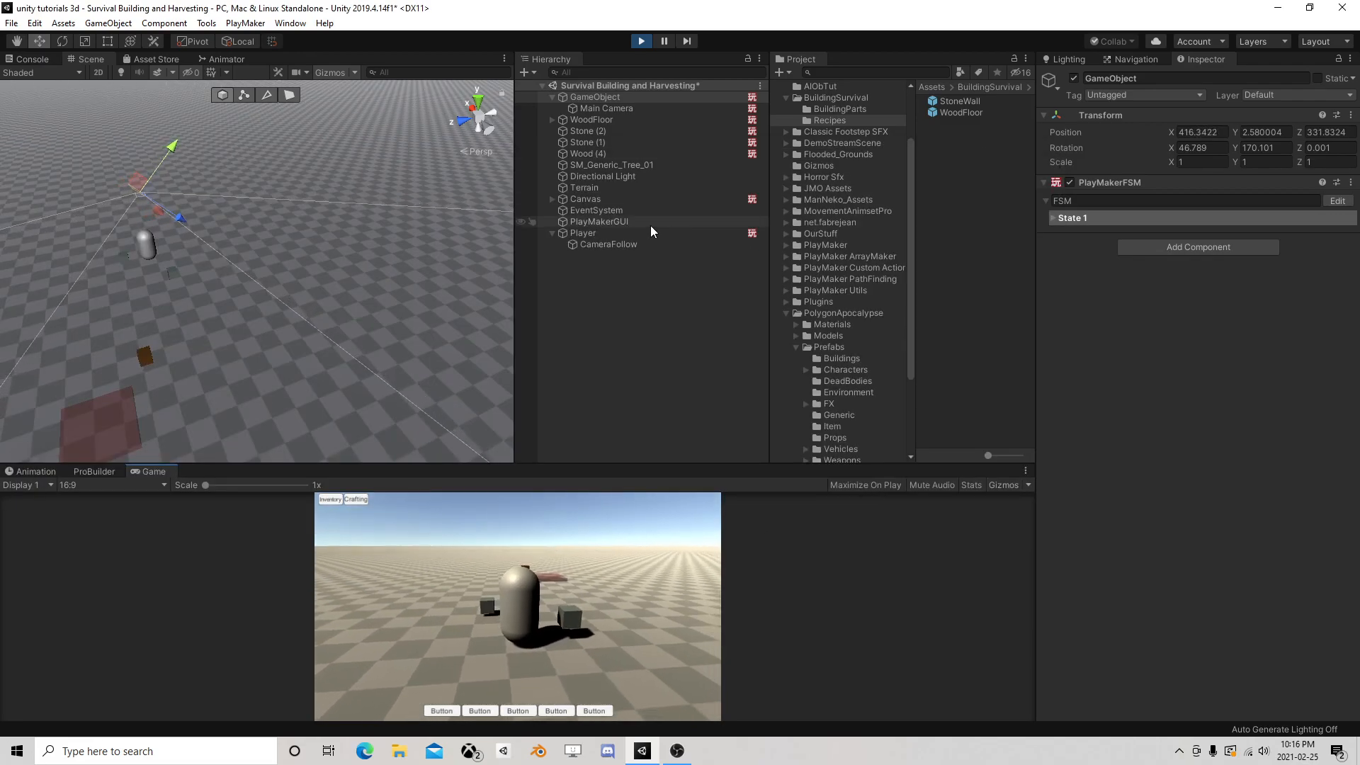
{"action": "left_click", "coordinate": [641, 41]}
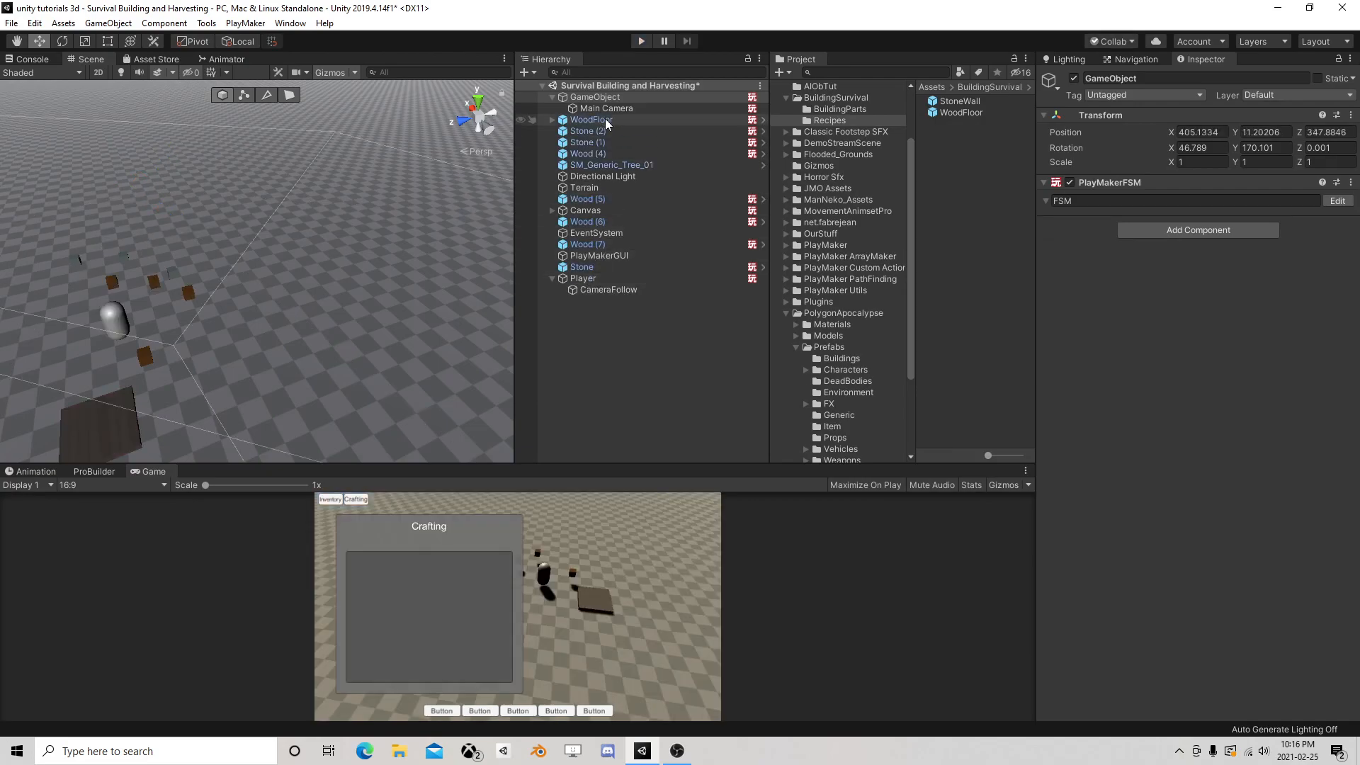
Set the Smooth Look At Speed to 0.5 in the Main Camera's FSM and run the scene
{"action": "left_click", "coordinate": [631, 106]}
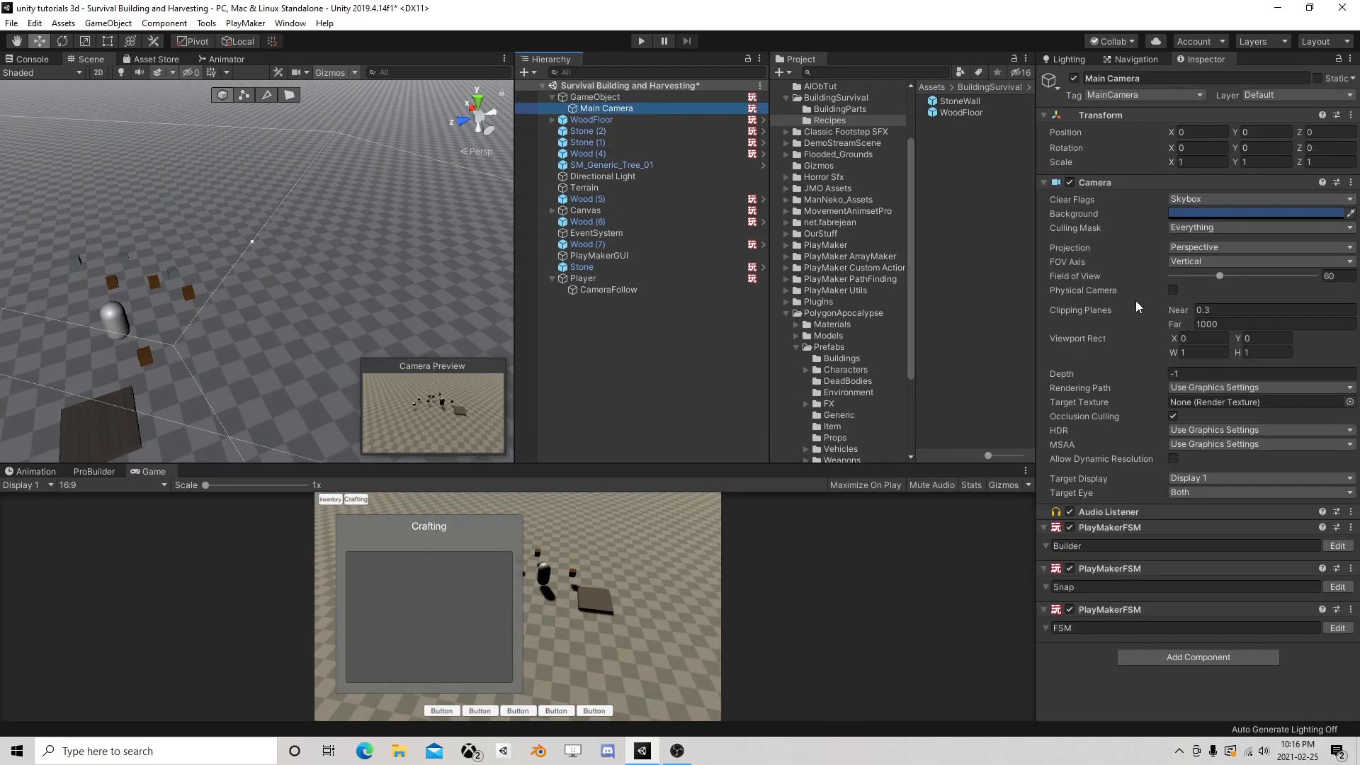
{"action": "left_click", "coordinate": [1337, 628]}
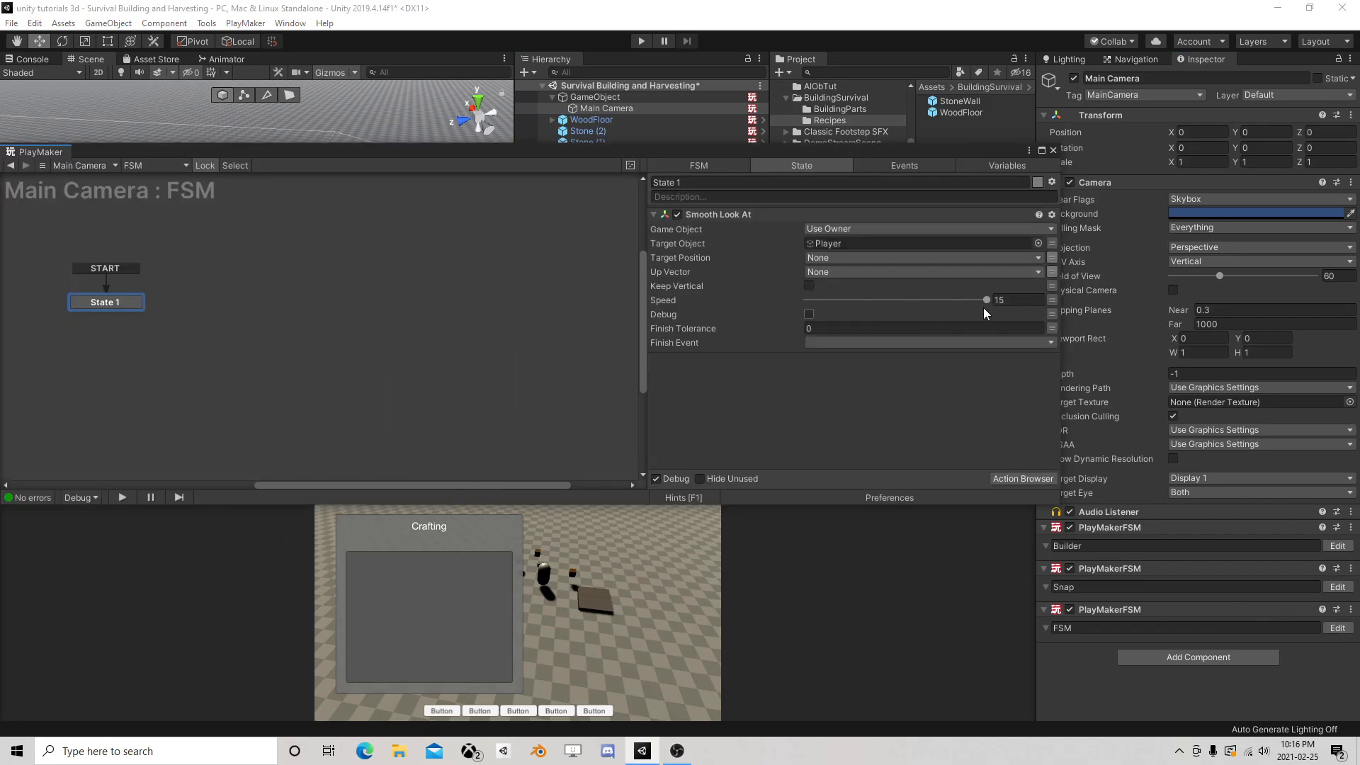
{"action": "left_click_drag", "start_coordinate": [987, 299], "coordinate": [916, 308]}
{"action": "left_click", "coordinate": [640, 43]}
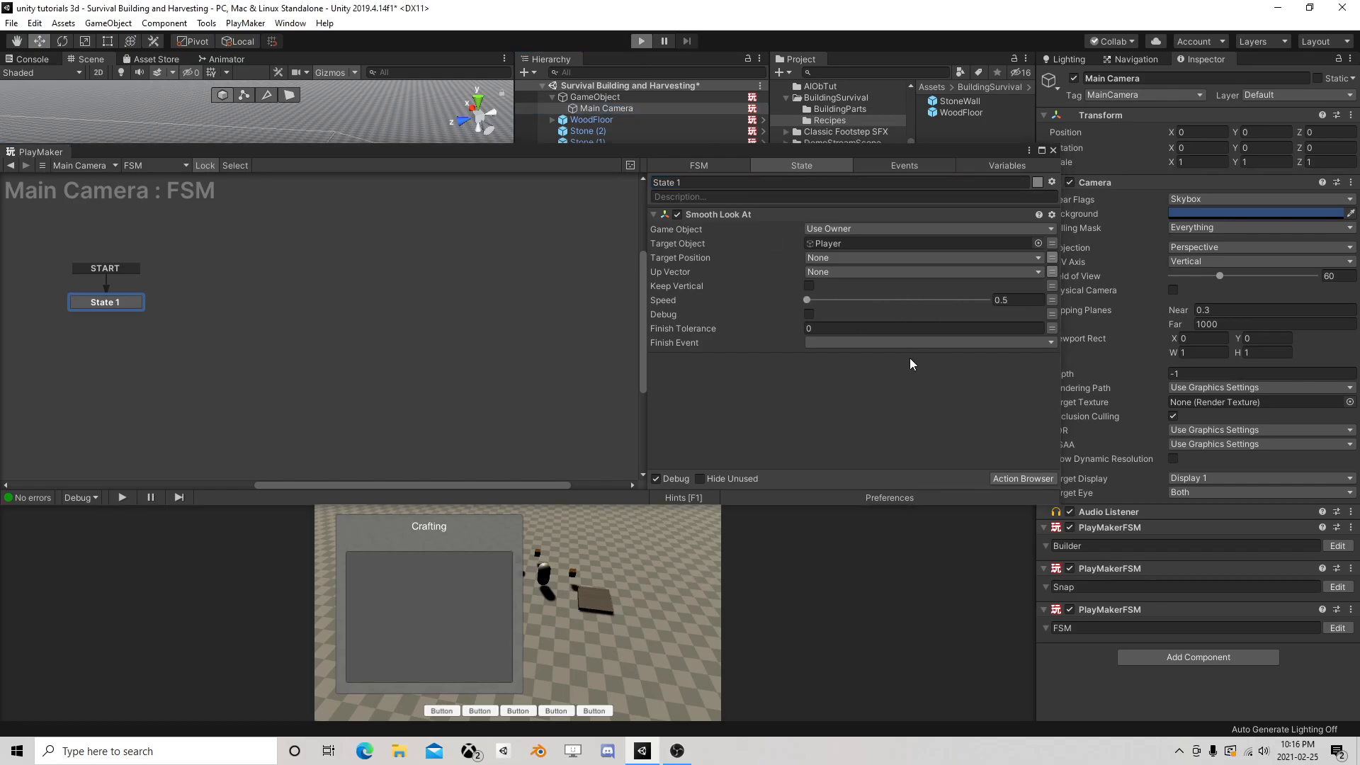
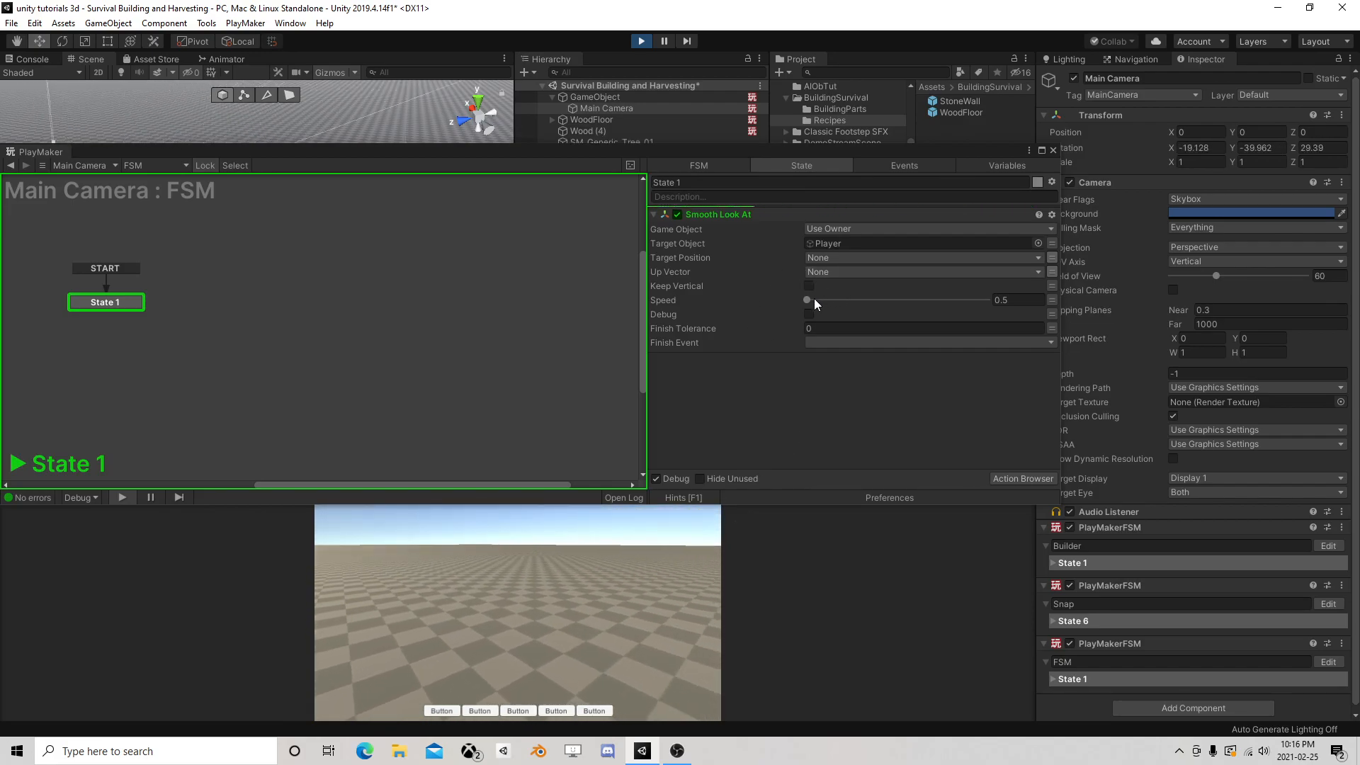
Raise the running Smooth Look At Speed to about 2.16 and on to about 4.55, moving the Player to test the camera
{"action": "mouse_move", "coordinate": [809, 299]}
{"action": "left_mouse_down"}
{"action": "mouse_move", "coordinate": [830, 300]}
{"action": "mouse_move", "coordinate": [827, 313]}
{"action": "left_mouse_up"}
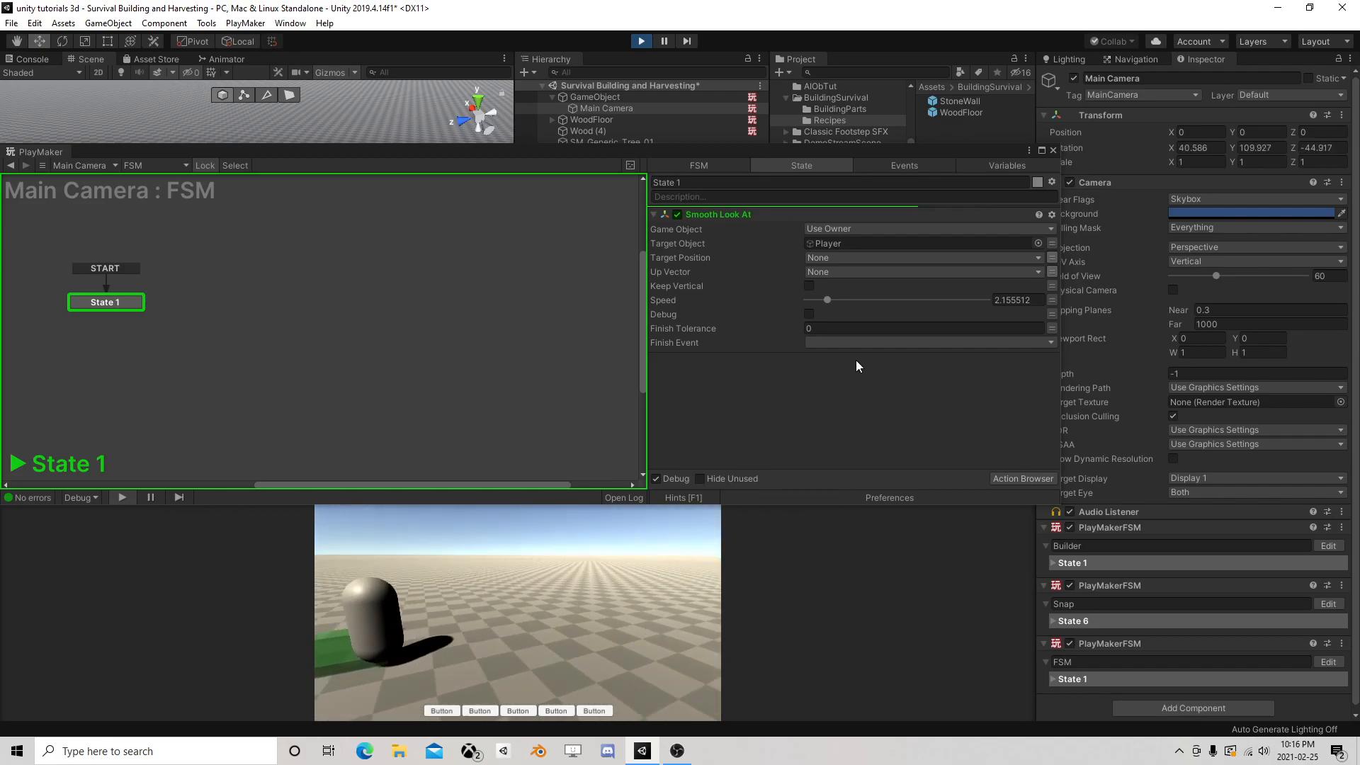
{"action": "left_click_drag", "start_coordinate": [827, 299], "coordinate": [860, 300]}
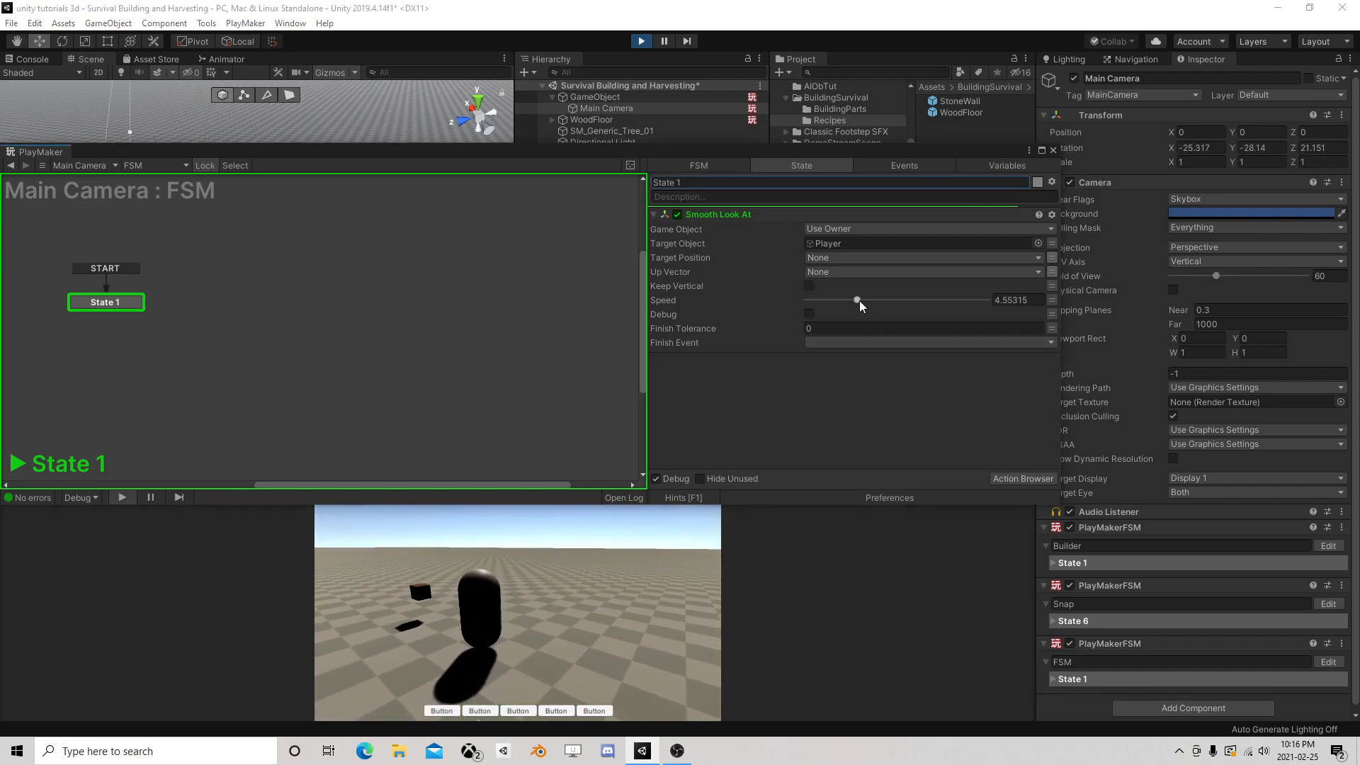
{"action": "left_click", "coordinate": [620, 585]}
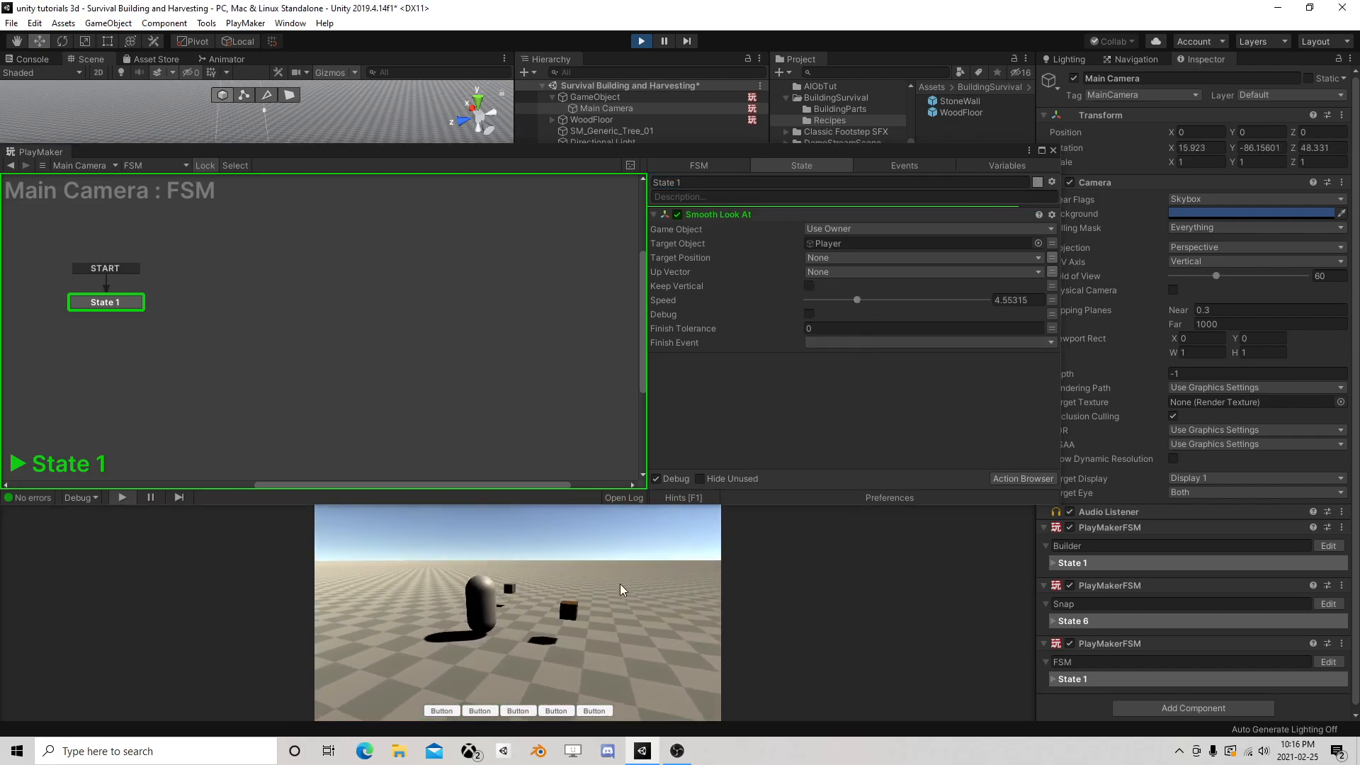
{"action": "key", "text": "d"}
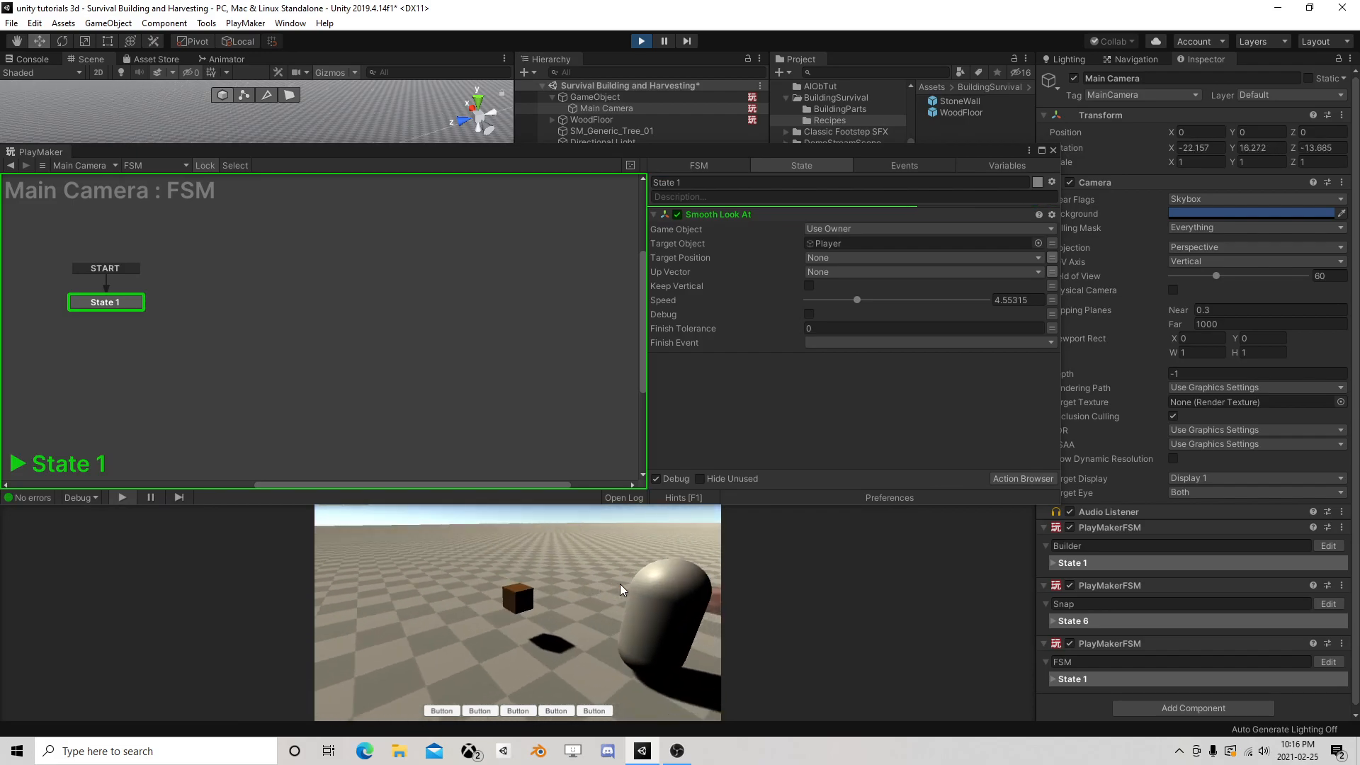
{"action": "key", "text": "w"}
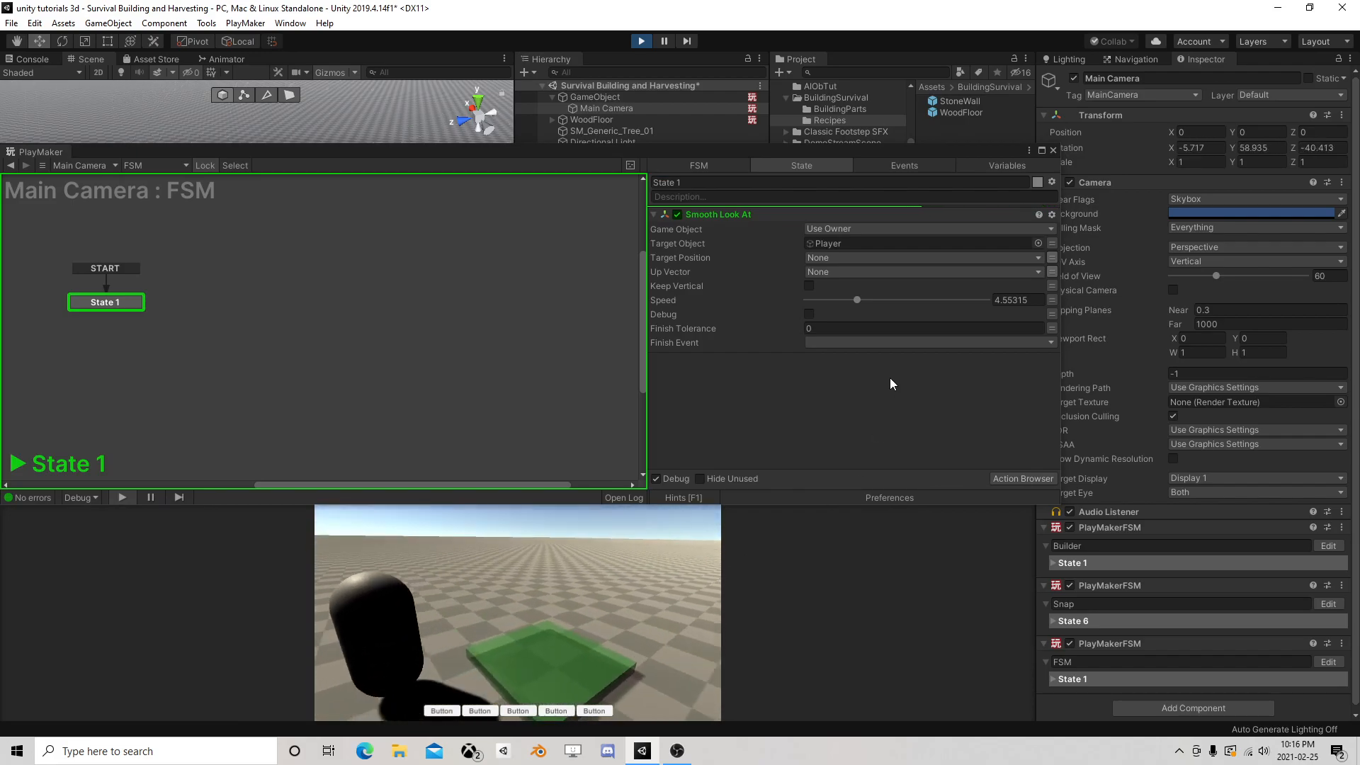
Raise the running Smooth Look At Speed to about 6.95, move the Player sideways to test it, and raise it further to about 9.86
{"action": "left_click_drag", "start_coordinate": [857, 300], "coordinate": [887, 300]}
{"action": "left_click", "coordinate": [620, 576]}
{"action": "key", "text": "d"}
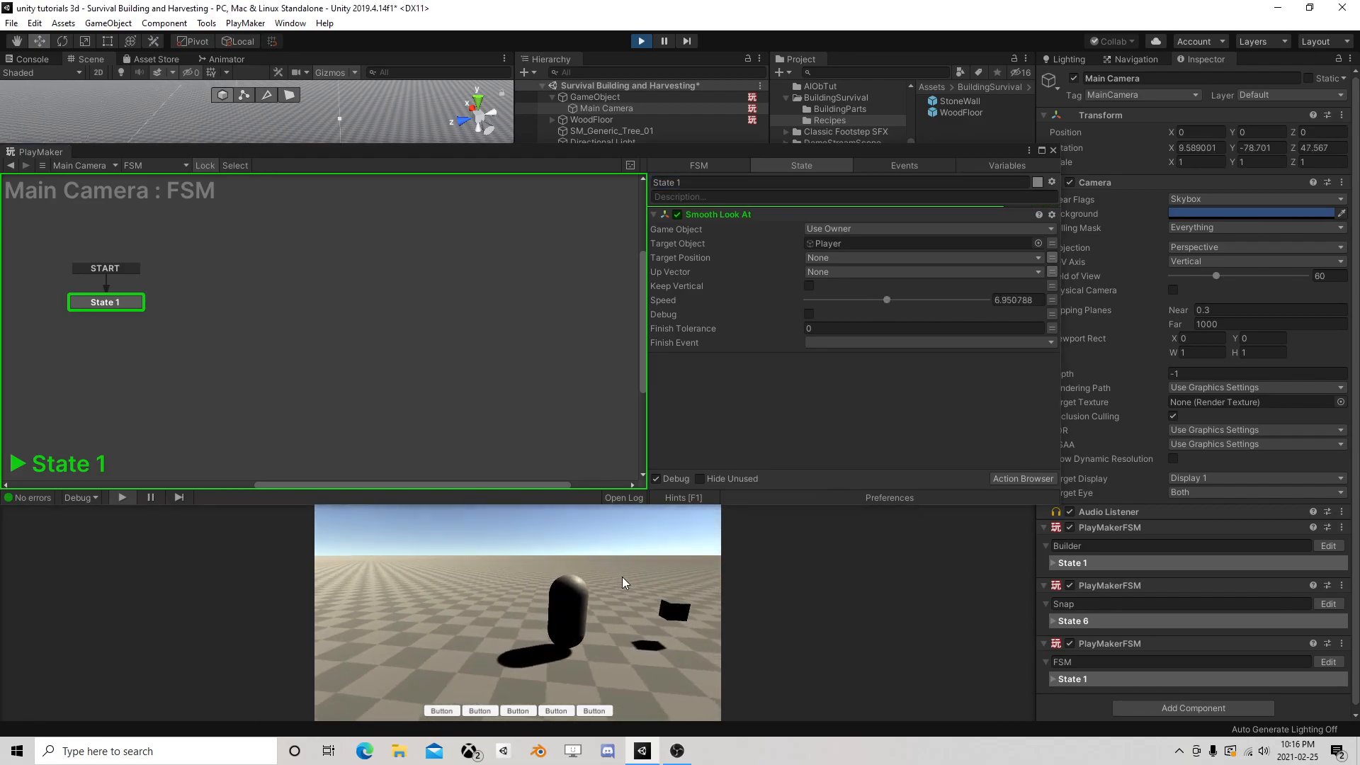
{"action": "key", "text": "a"}
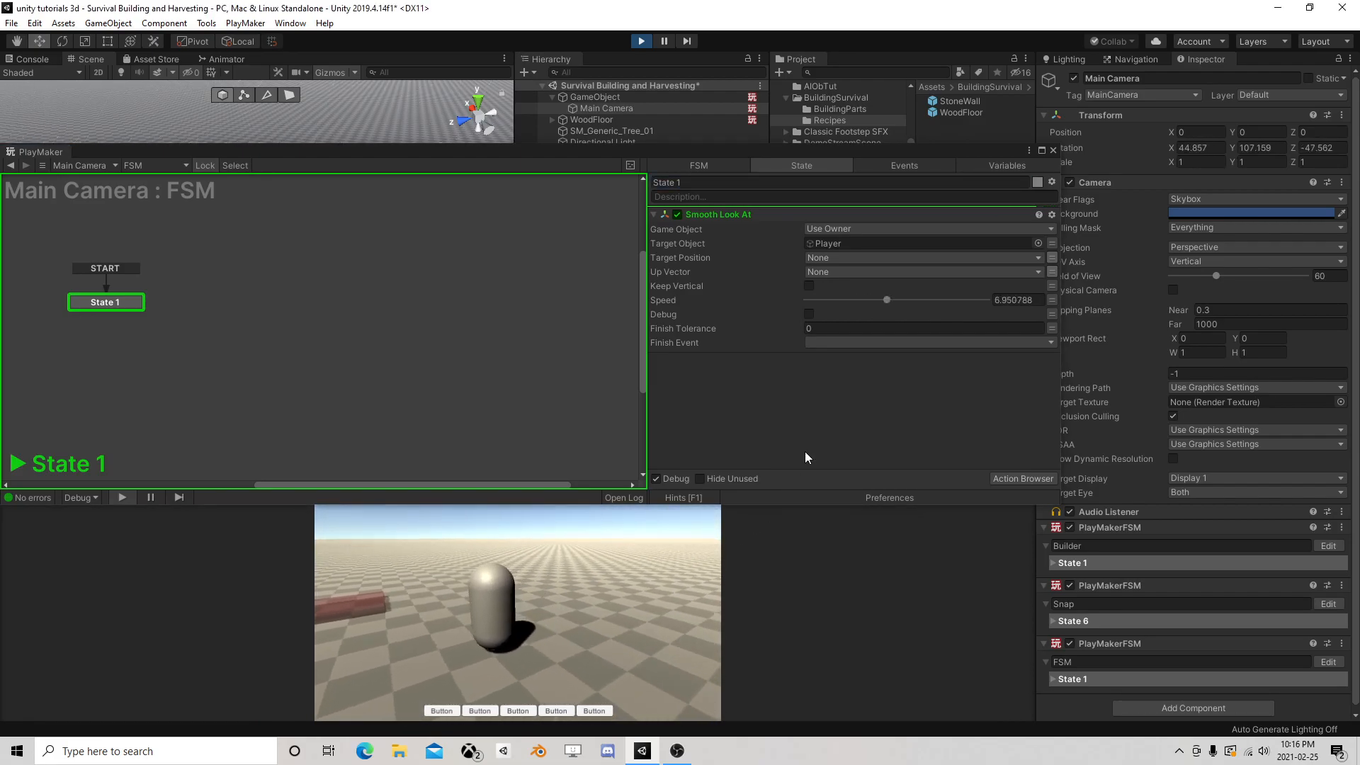
{"action": "left_click_drag", "start_coordinate": [890, 301], "coordinate": [923, 300]}
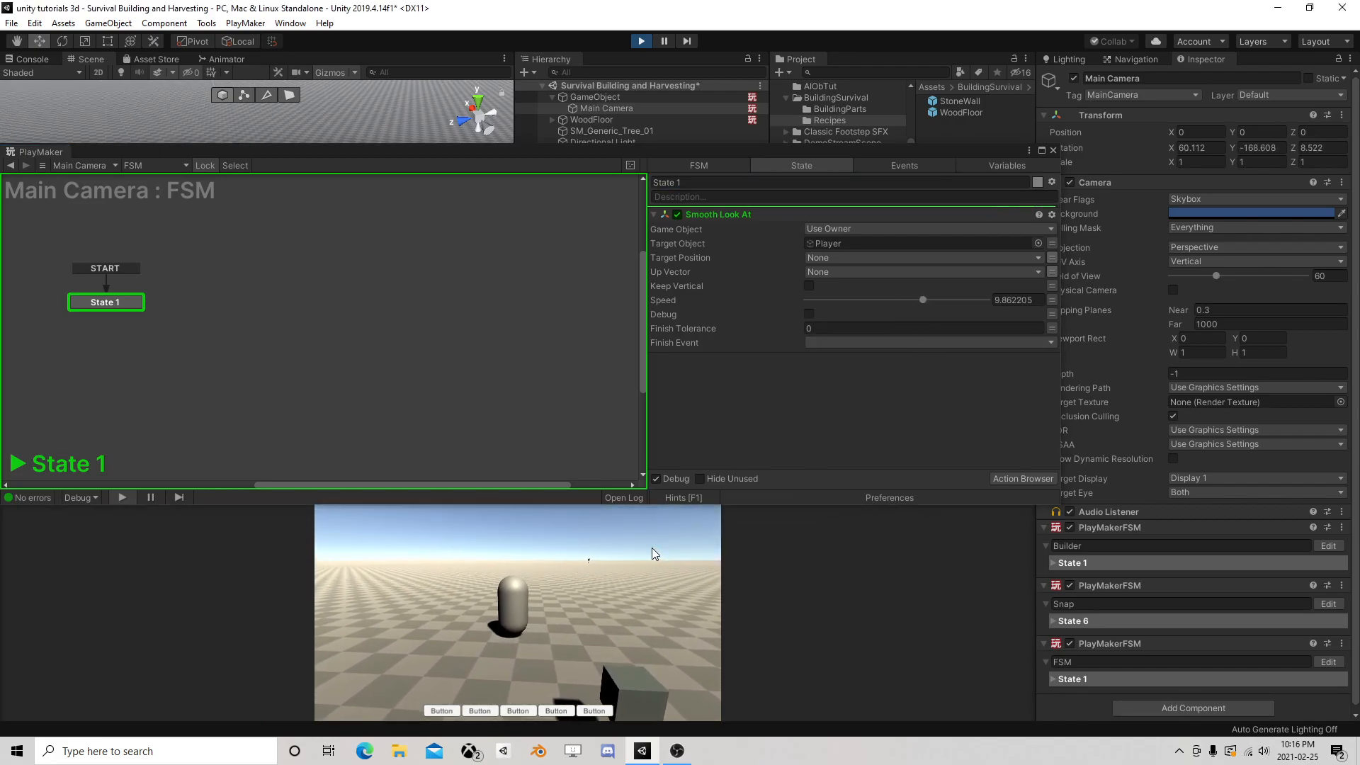
Stop the scene, set the Smooth Look At Speed to 10, and close the FSM editor
{"action": "left_click", "coordinate": [641, 41]}
{"action": "left_click_drag", "start_coordinate": [801, 300], "coordinate": [899, 300]}
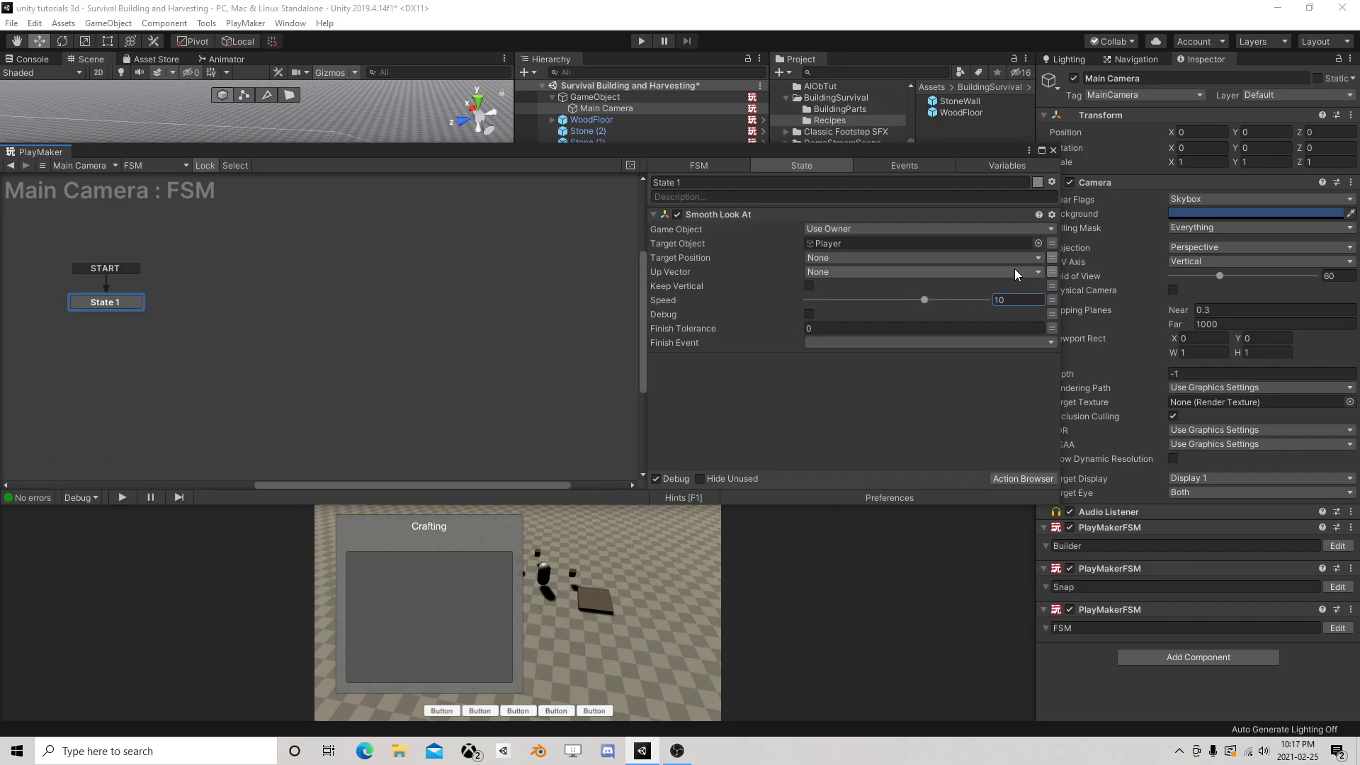
{"action": "left_click", "coordinate": [1052, 150]}
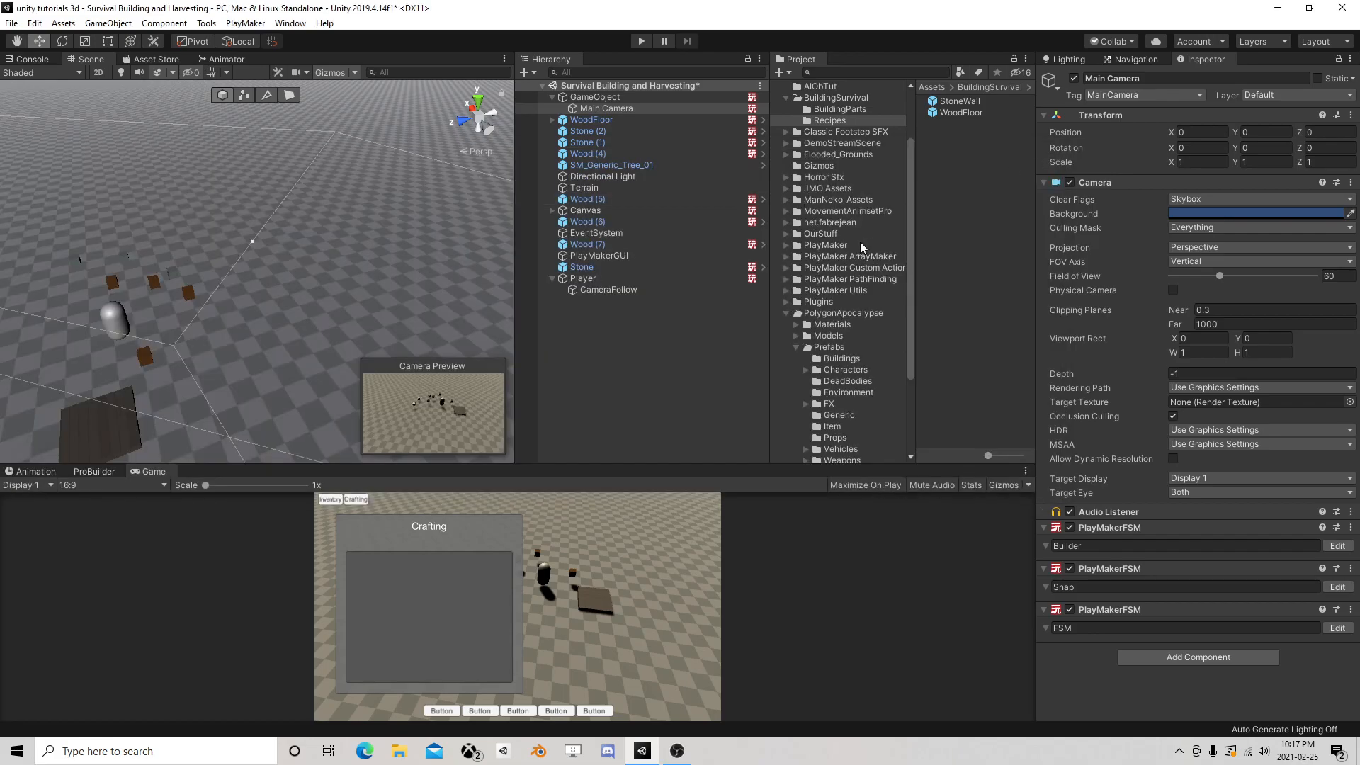
{"action": "scroll", "coordinate": [234, 275], "scroll_direction": "down", "scroll_amount": 5}
{"action": "right_click_drag", "start_coordinate": [175, 262], "coordinate": [376, 316]}
{"action": "key", "text": "a"}
{"action": "scroll", "coordinate": [376, 318], "scroll_direction": "up", "scroll_amount": 5}
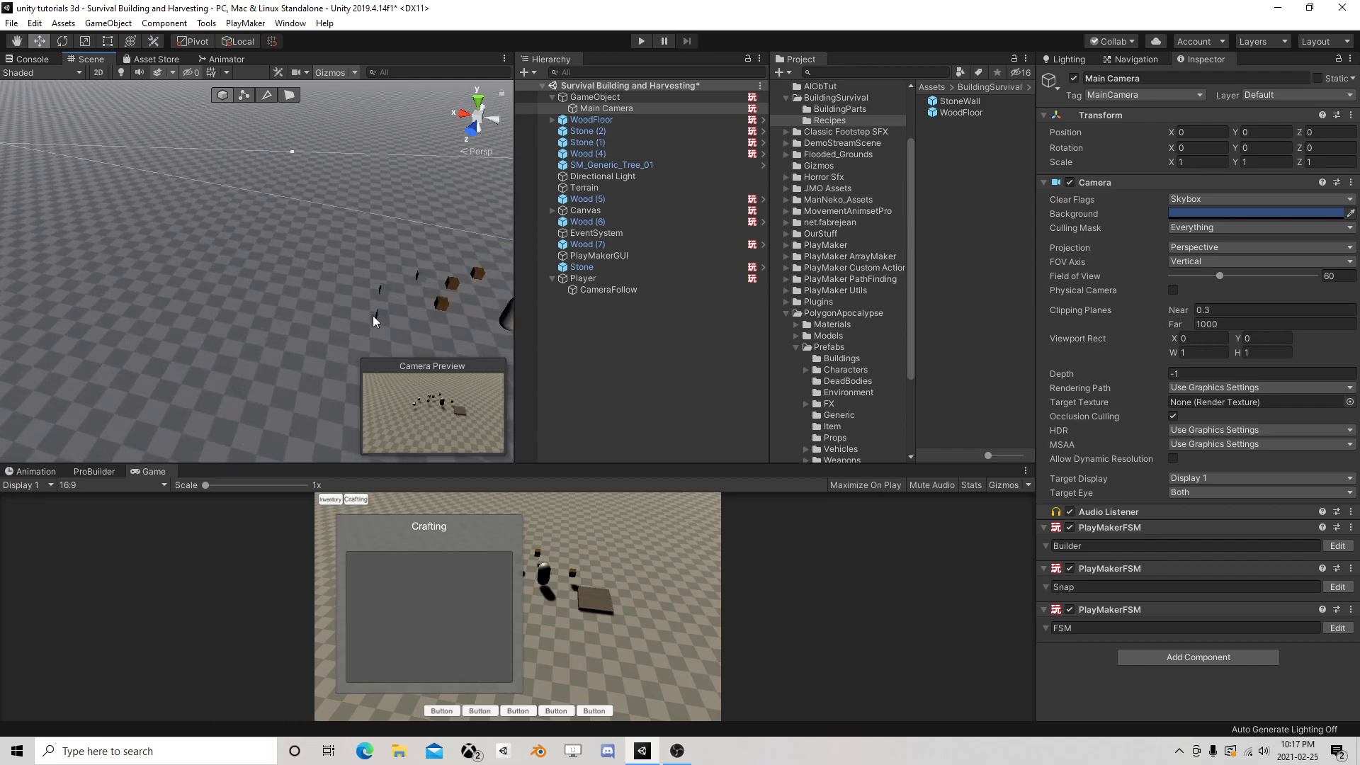
{"action": "right_click_drag", "start_coordinate": [289, 290], "coordinate": [446, 264]}
Add a Look At action to State 1 of the Main Camera's camera-aiming FSM
{"action": "left_click", "coordinate": [1336, 627]}
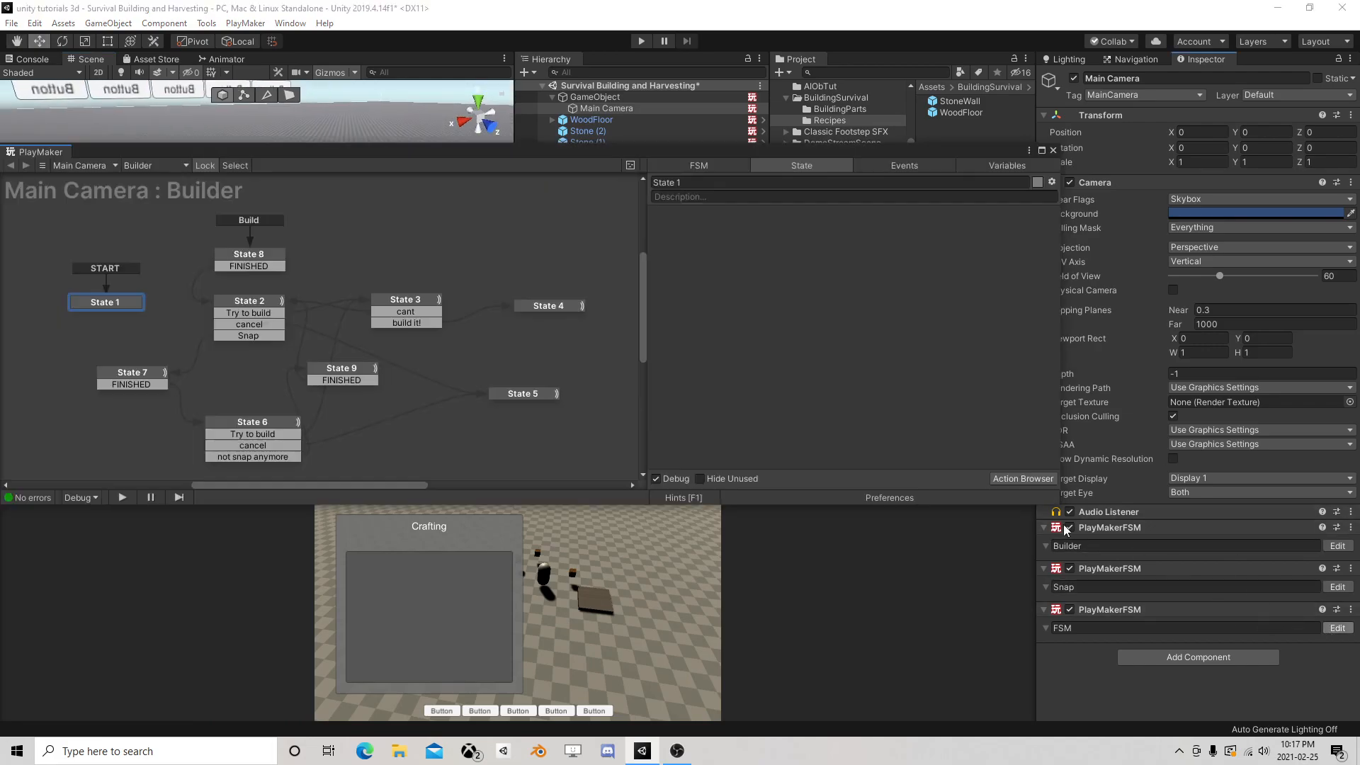
{"action": "left_click", "coordinate": [1022, 478]}
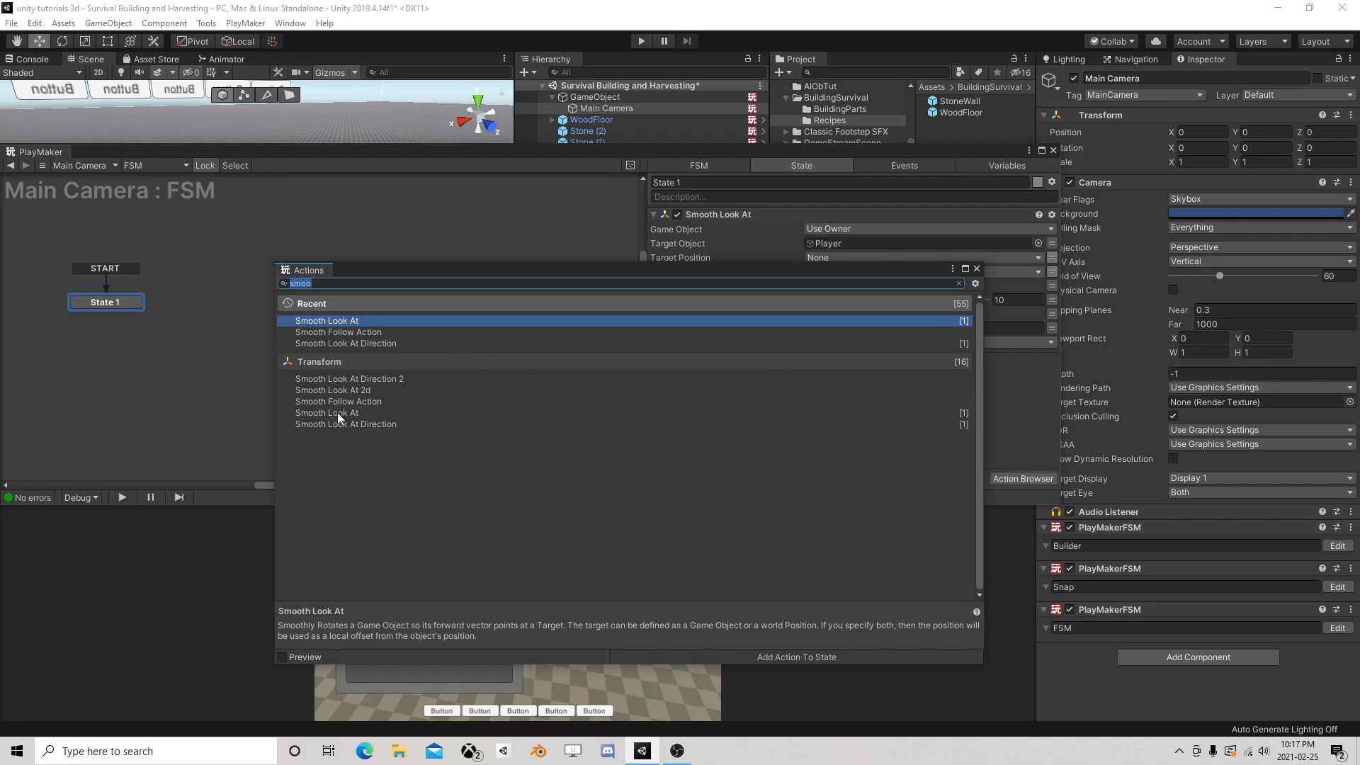
{"action": "type", "text": "look"}
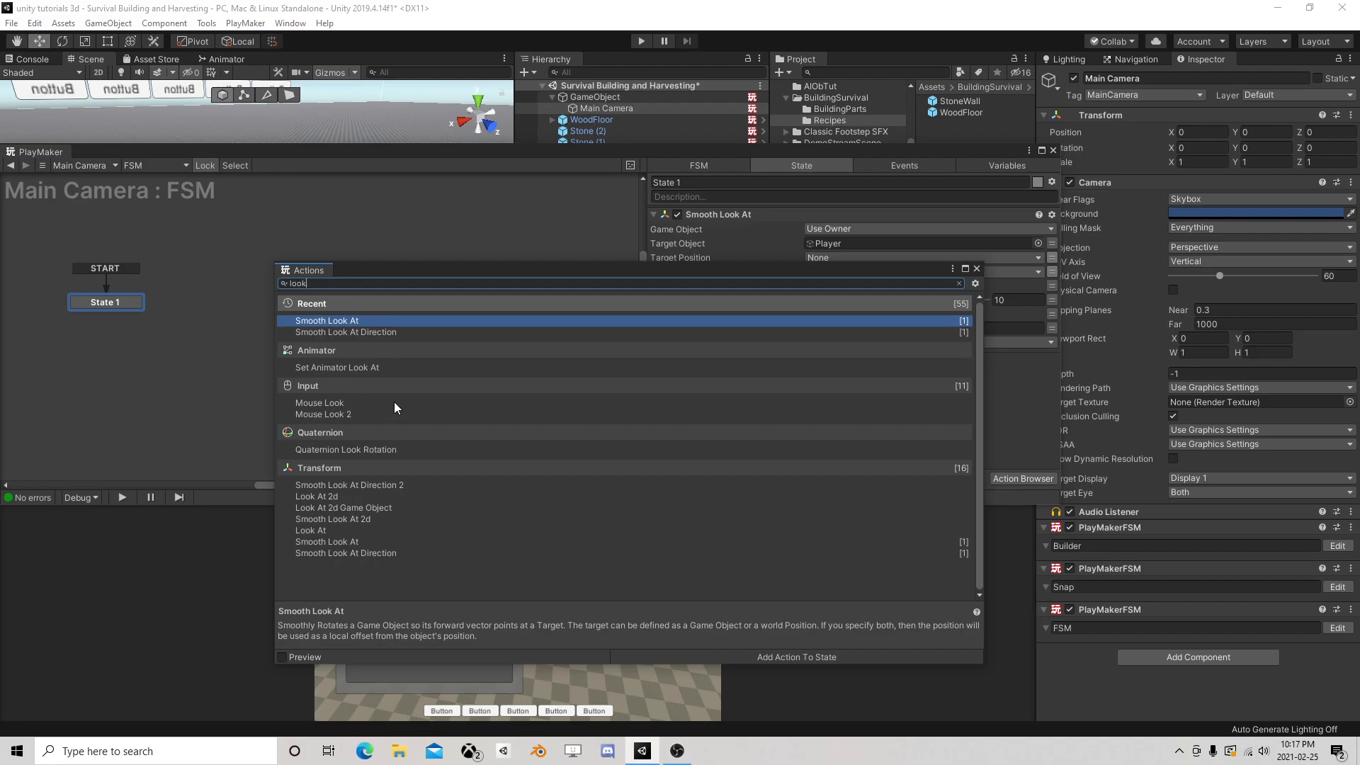
{"action": "double_click", "coordinate": [333, 530]}
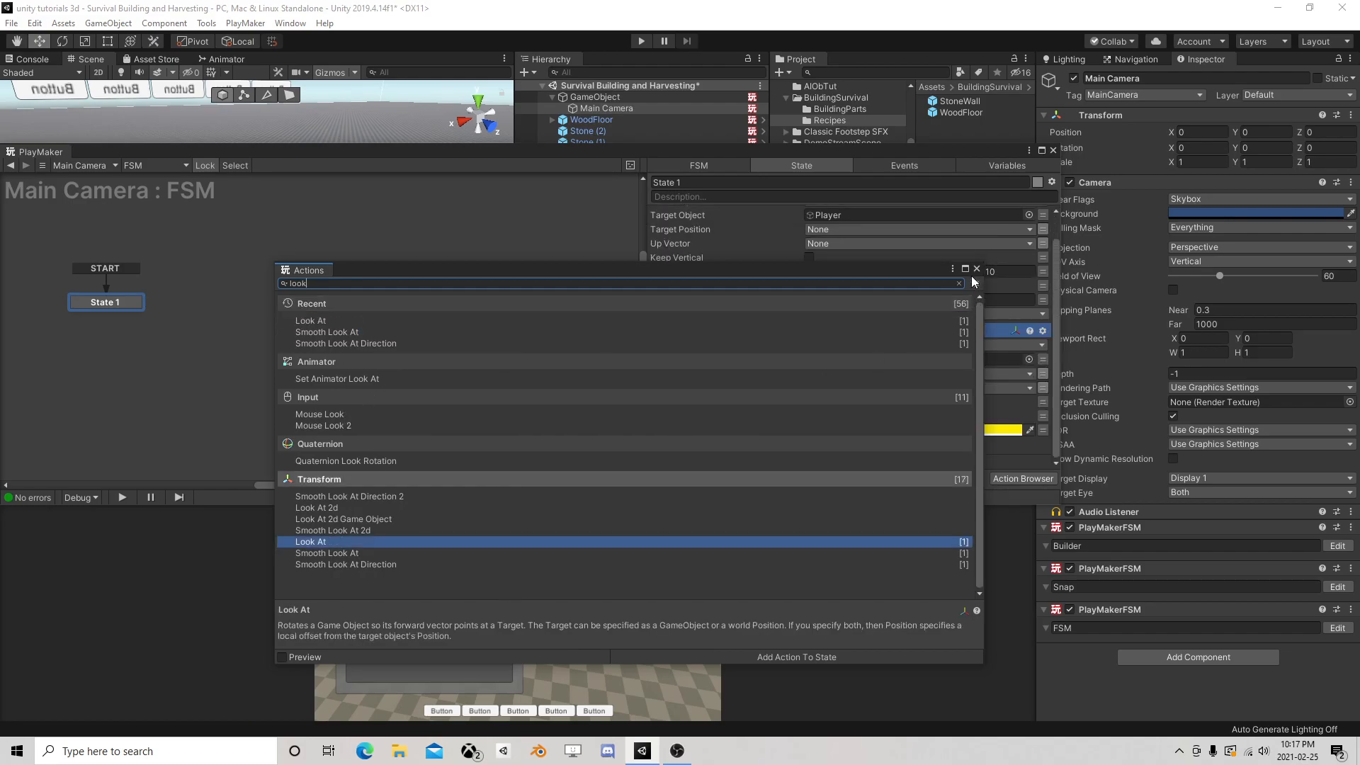
{"action": "left_click", "coordinate": [976, 270]}
Set the Look At action's Target Object to Player, turn off its Keep Vertical option, and disable the Smooth Look At action
{"action": "left_click_drag", "start_coordinate": [882, 152], "coordinate": [313, 132]}
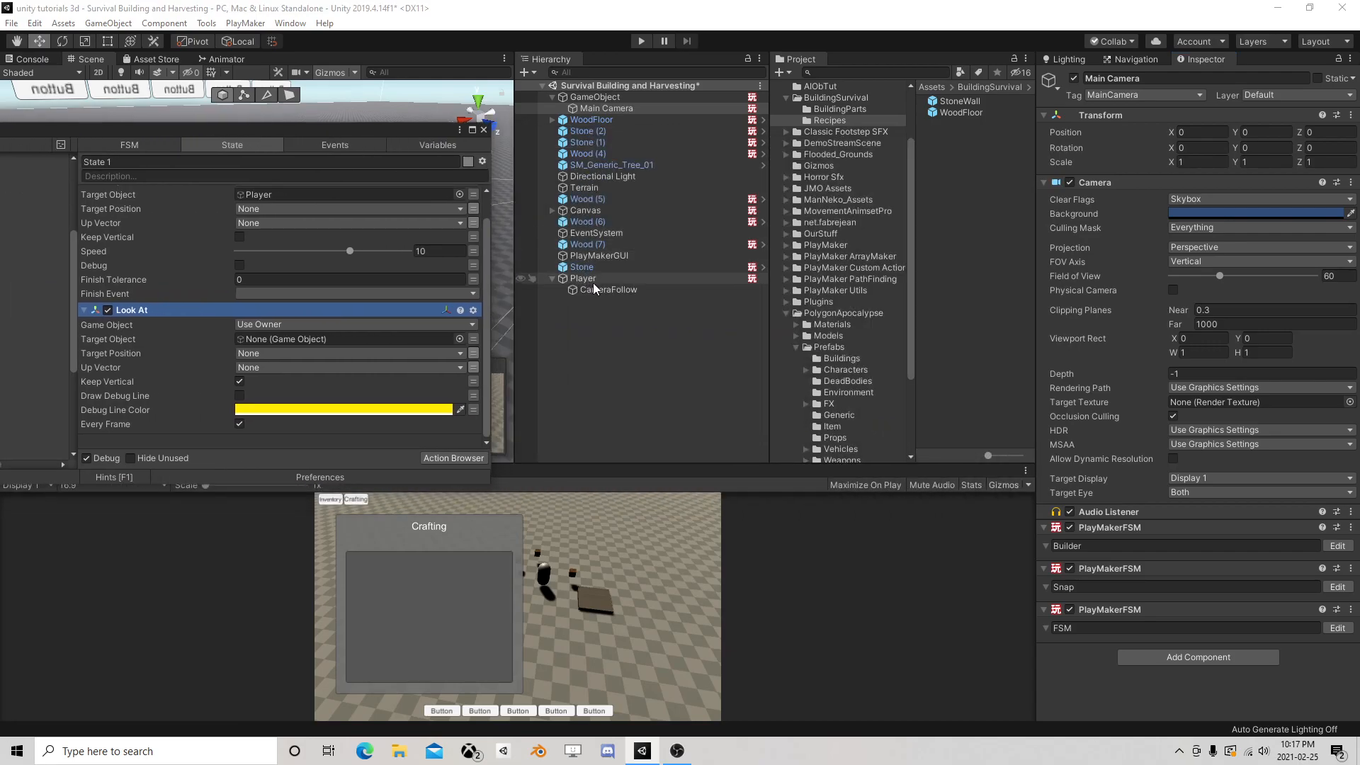
{"action": "left_click_drag", "start_coordinate": [590, 279], "coordinate": [317, 339]}
{"action": "left_click", "coordinate": [240, 381]}
{"action": "scroll", "coordinate": [121, 228], "scroll_direction": "up", "scroll_amount": 1}
{"action": "left_click", "coordinate": [107, 193]}
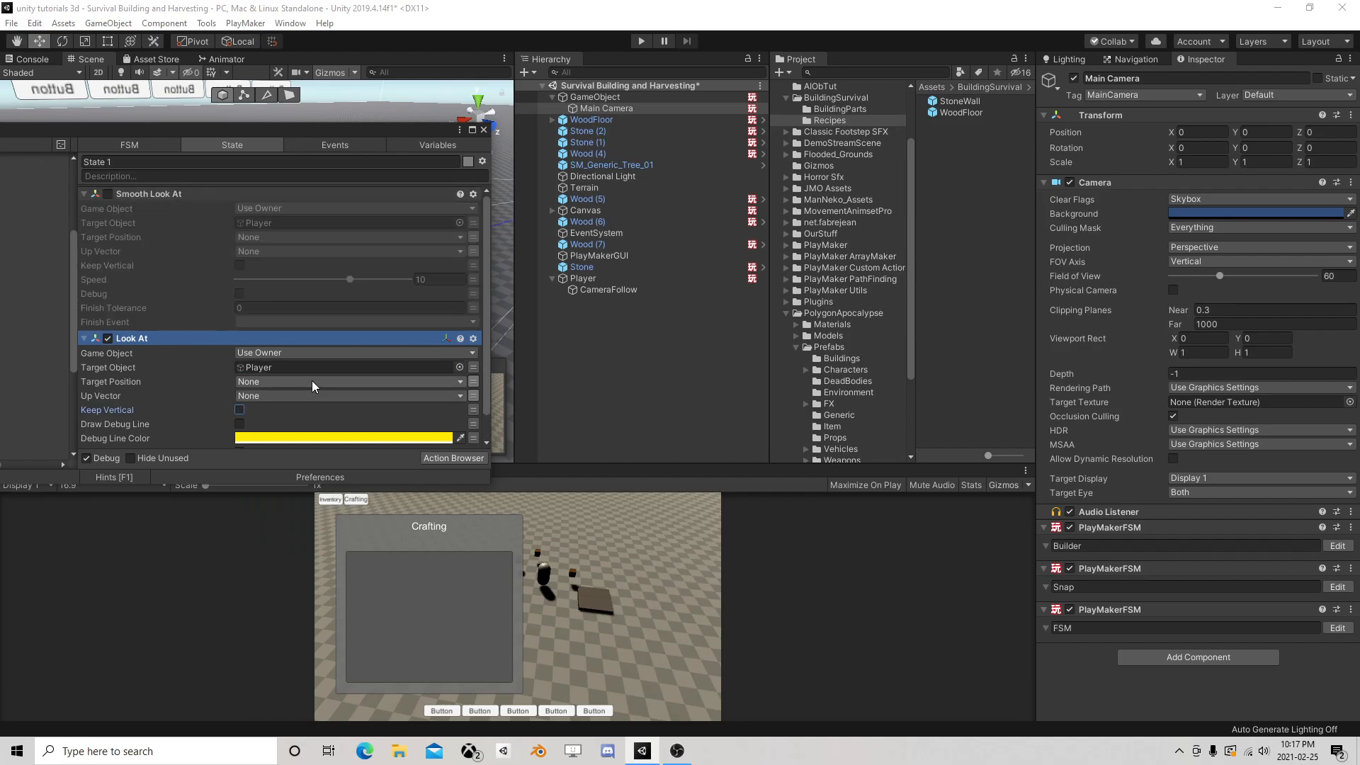
{"action": "scroll", "coordinate": [313, 381], "scroll_direction": "down", "scroll_amount": 1}
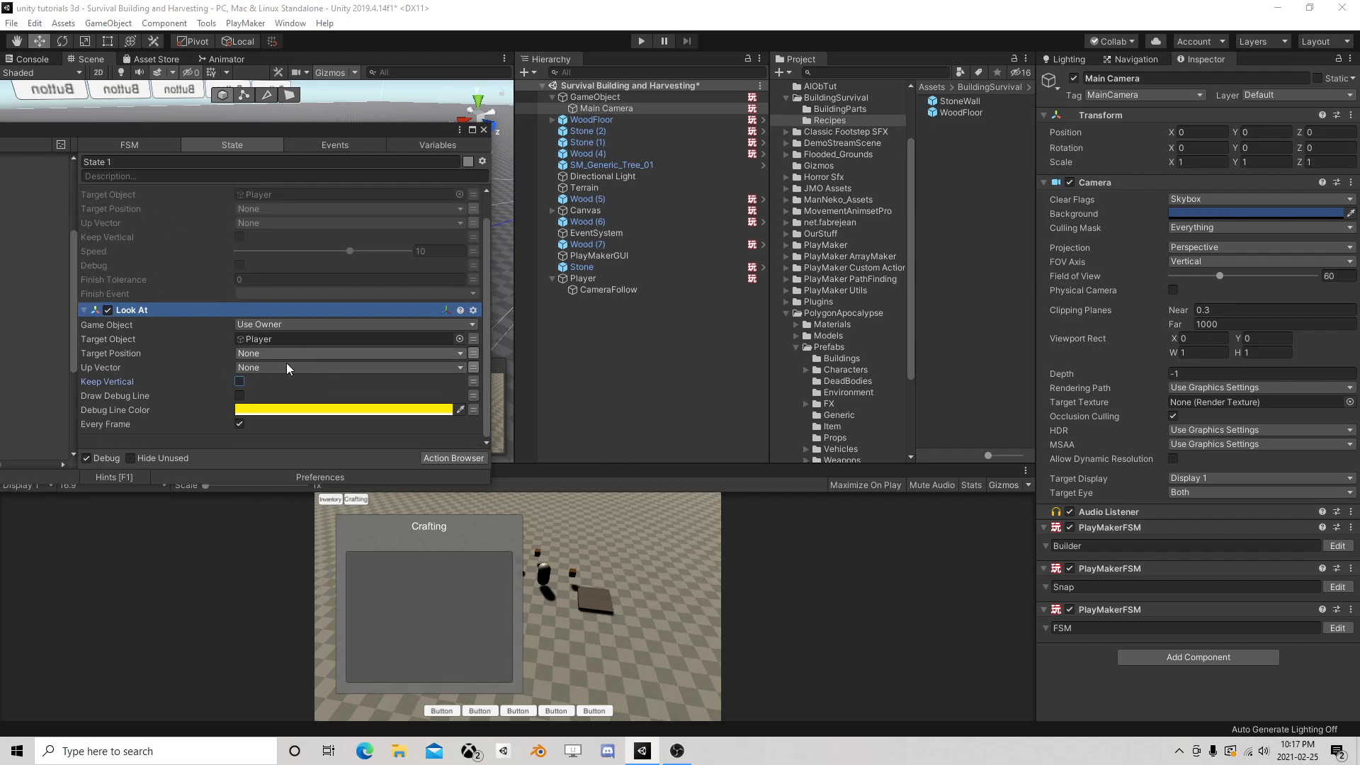
Test the Look At camera in a running scene, stop it, and delete the disabled Smooth Look At action from State 1
{"action": "left_click", "coordinate": [641, 42]}
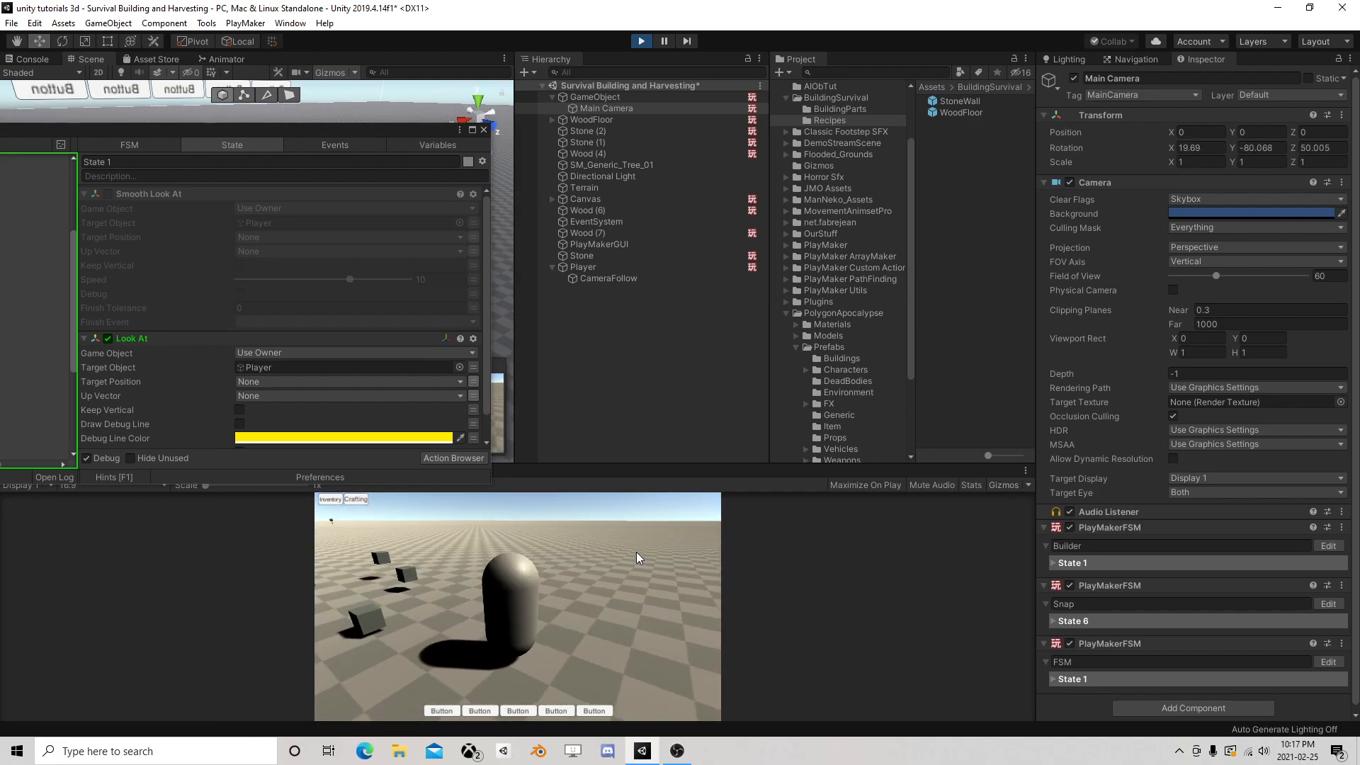
{"action": "left_click", "coordinate": [641, 41]}
{"action": "left_click", "coordinate": [161, 194]}
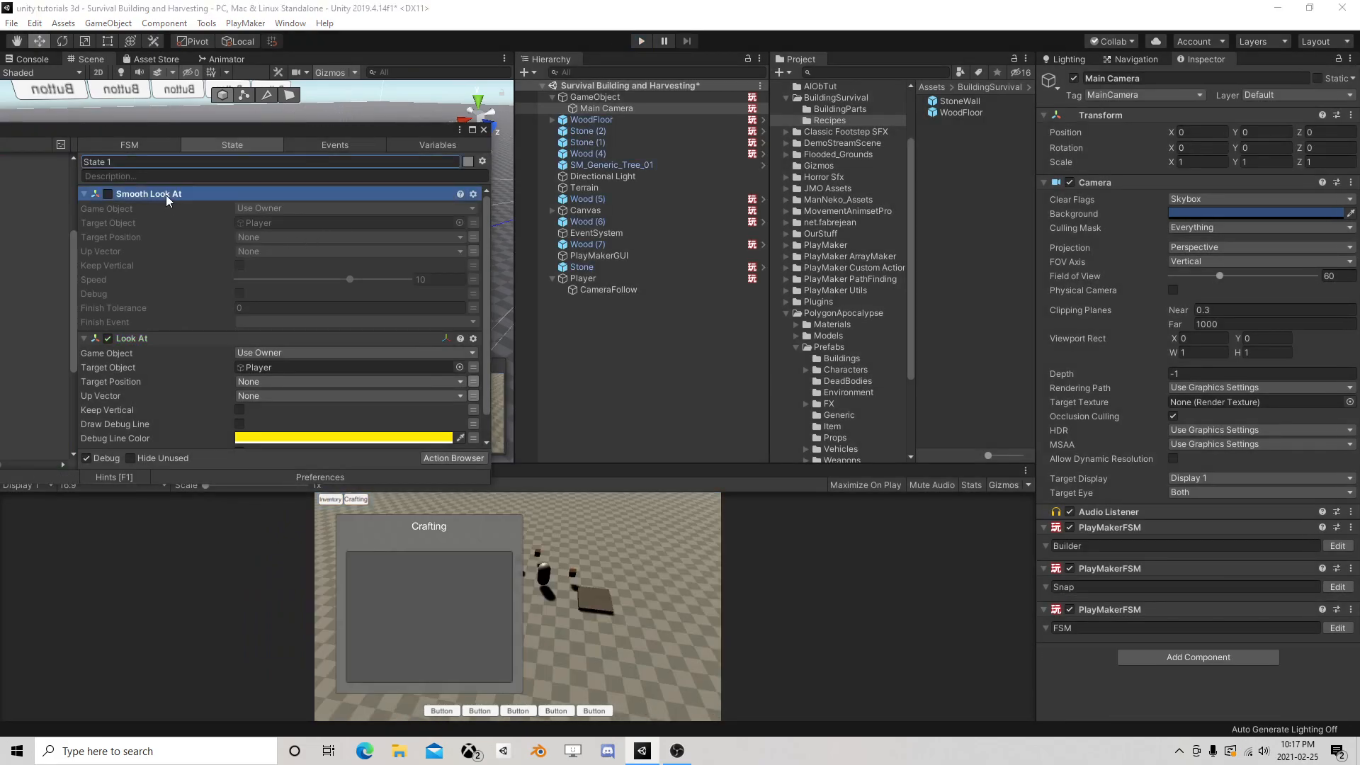
{"action": "key", "text": "Delete"}
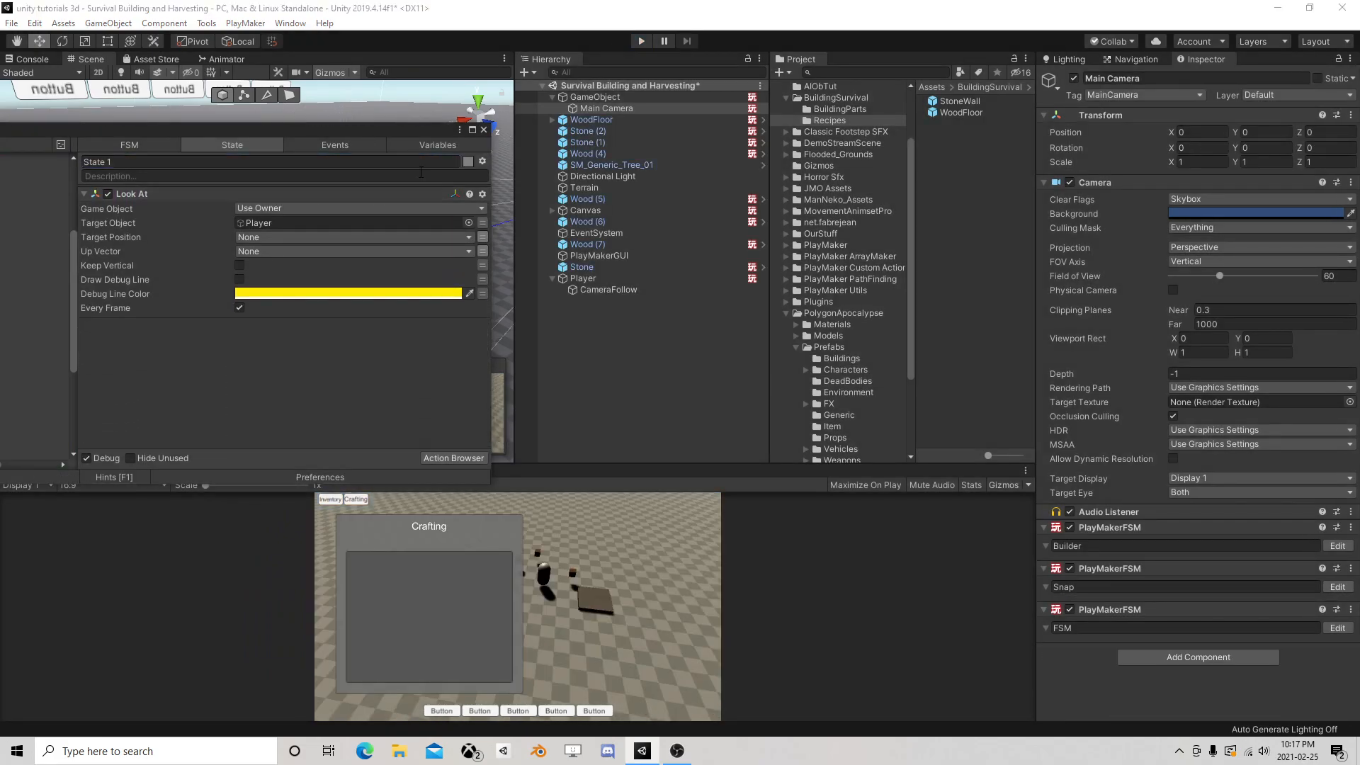
{"action": "left_click", "coordinate": [484, 129]}
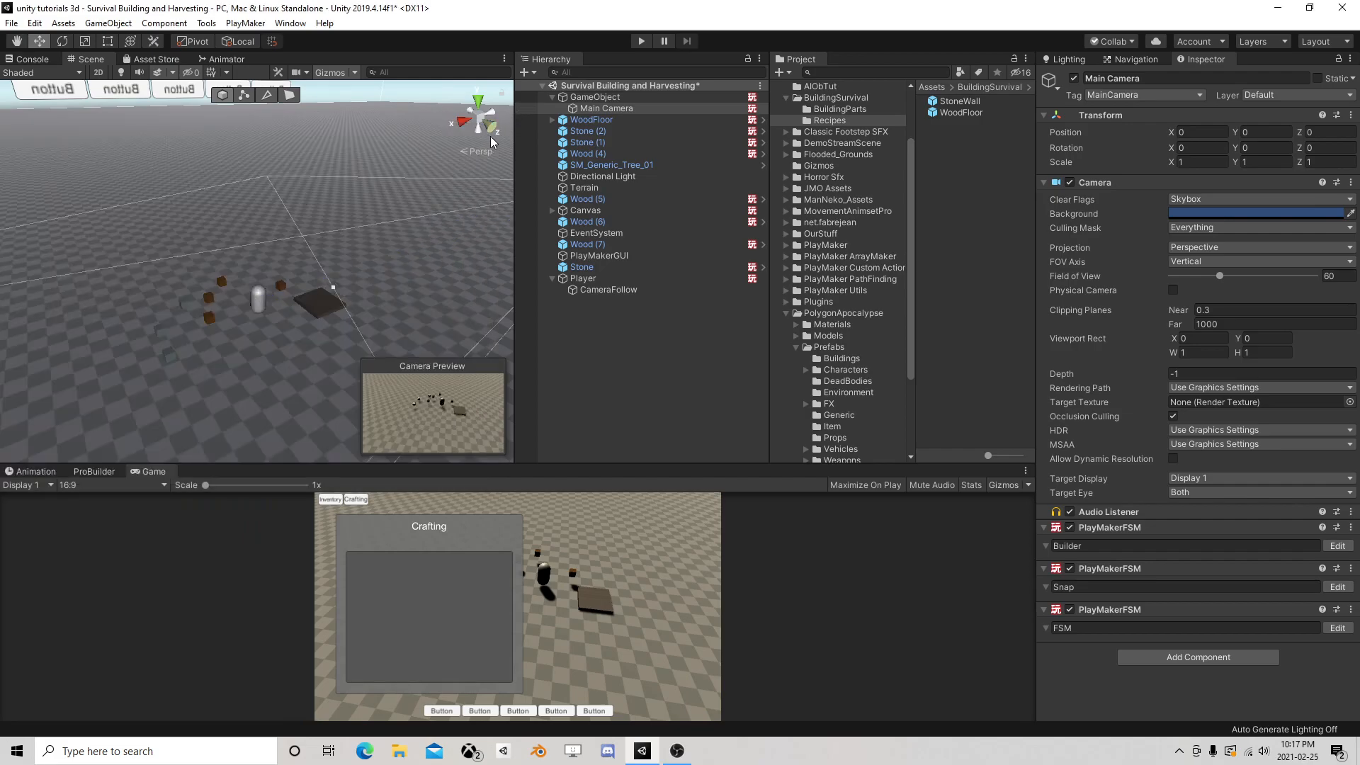
Set the Vector3 Lerp Amount in State 1 of the camera parent GameObject's FSM to 0.035 and close the FSM editor
{"action": "left_click", "coordinate": [611, 278]}
{"action": "left_click", "coordinate": [638, 98]}
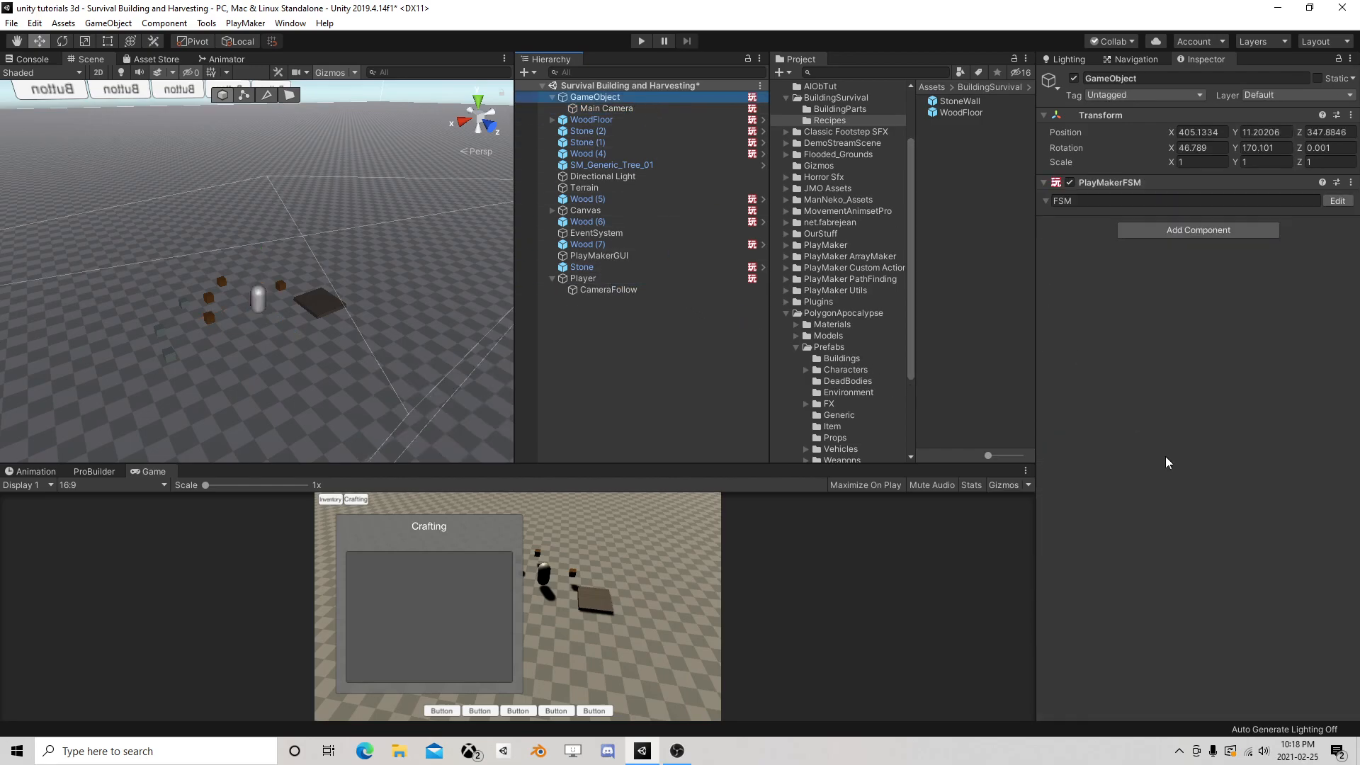
{"action": "left_click", "coordinate": [1338, 201]}
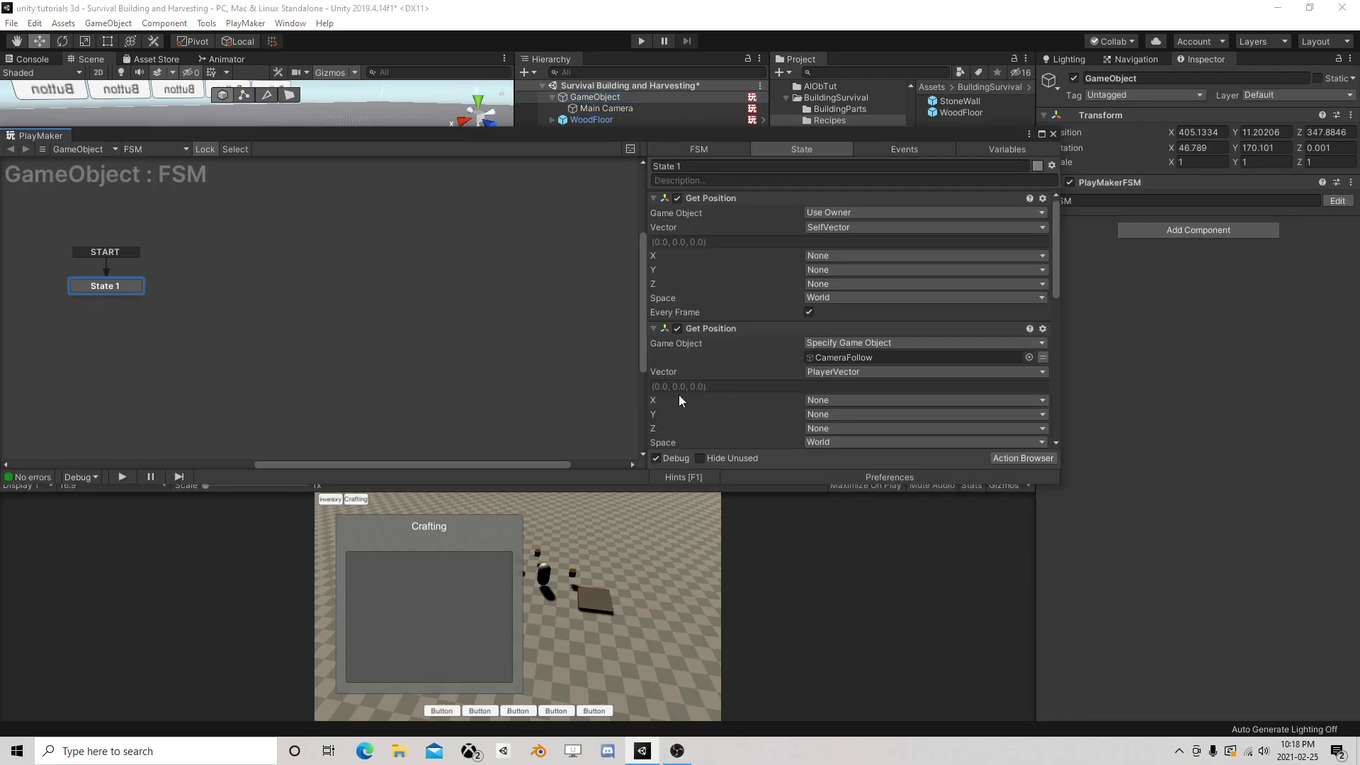
{"action": "left_click", "coordinate": [819, 409]}
{"action": "type", "text": "0.035"}
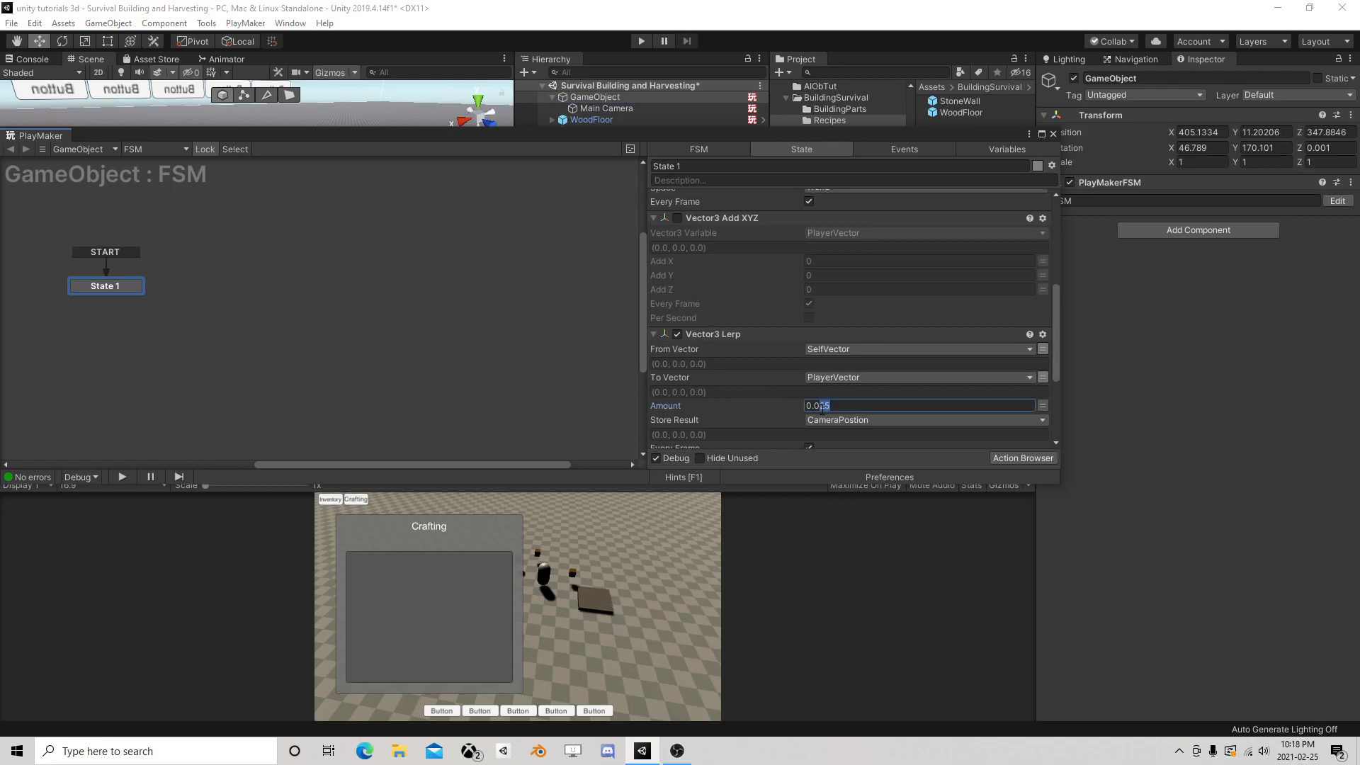
{"action": "left_click", "coordinate": [1052, 134]}
{"action": "scroll", "coordinate": [389, 309], "scroll_direction": "up", "scroll_amount": 5}
{"action": "scroll", "coordinate": [368, 312], "scroll_direction": "down", "scroll_amount": 5}
{"action": "left_click", "coordinate": [552, 278]}
{"action": "left_click", "coordinate": [585, 282]}
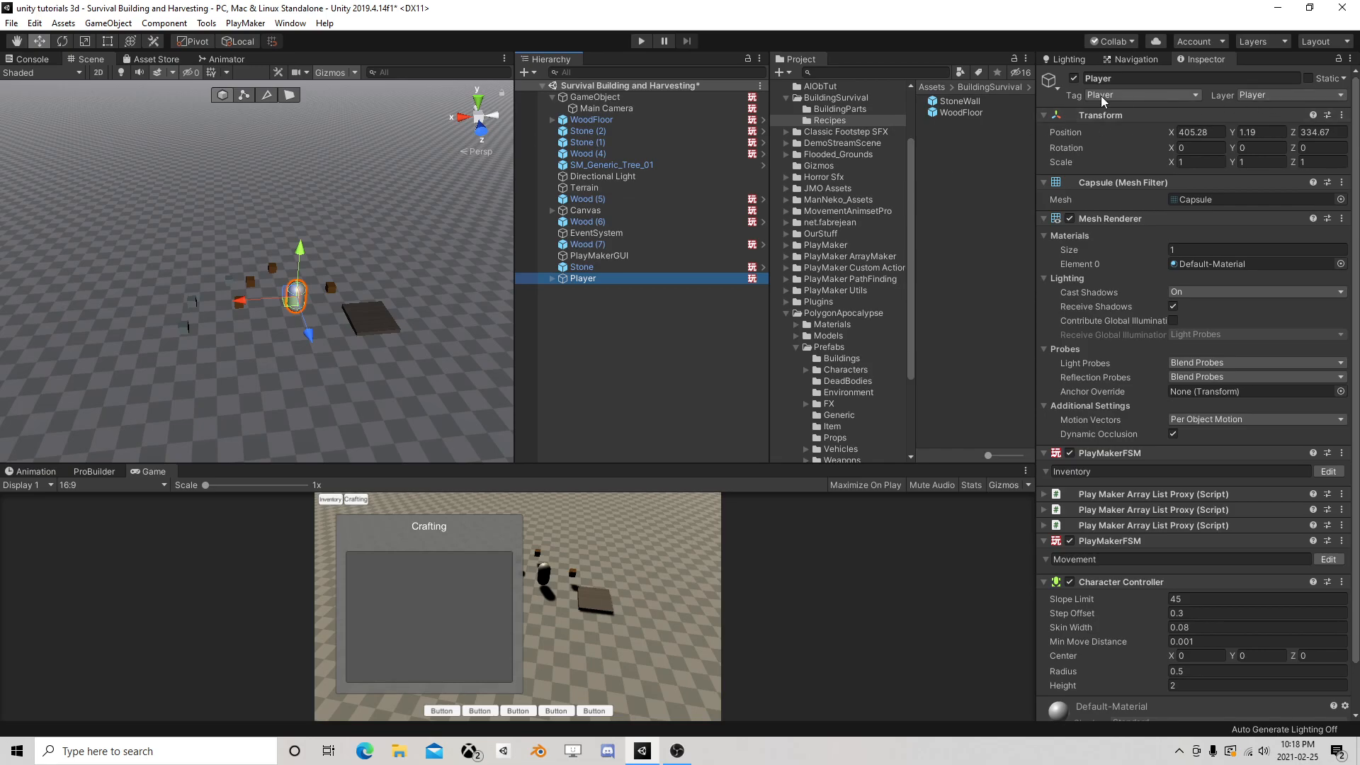
{"action": "left_click", "coordinate": [598, 342]}
Add a new 3D cube to the scene
{"action": "left_click_drag", "start_coordinate": [365, 306], "coordinate": [289, 307], "text": "alt"}
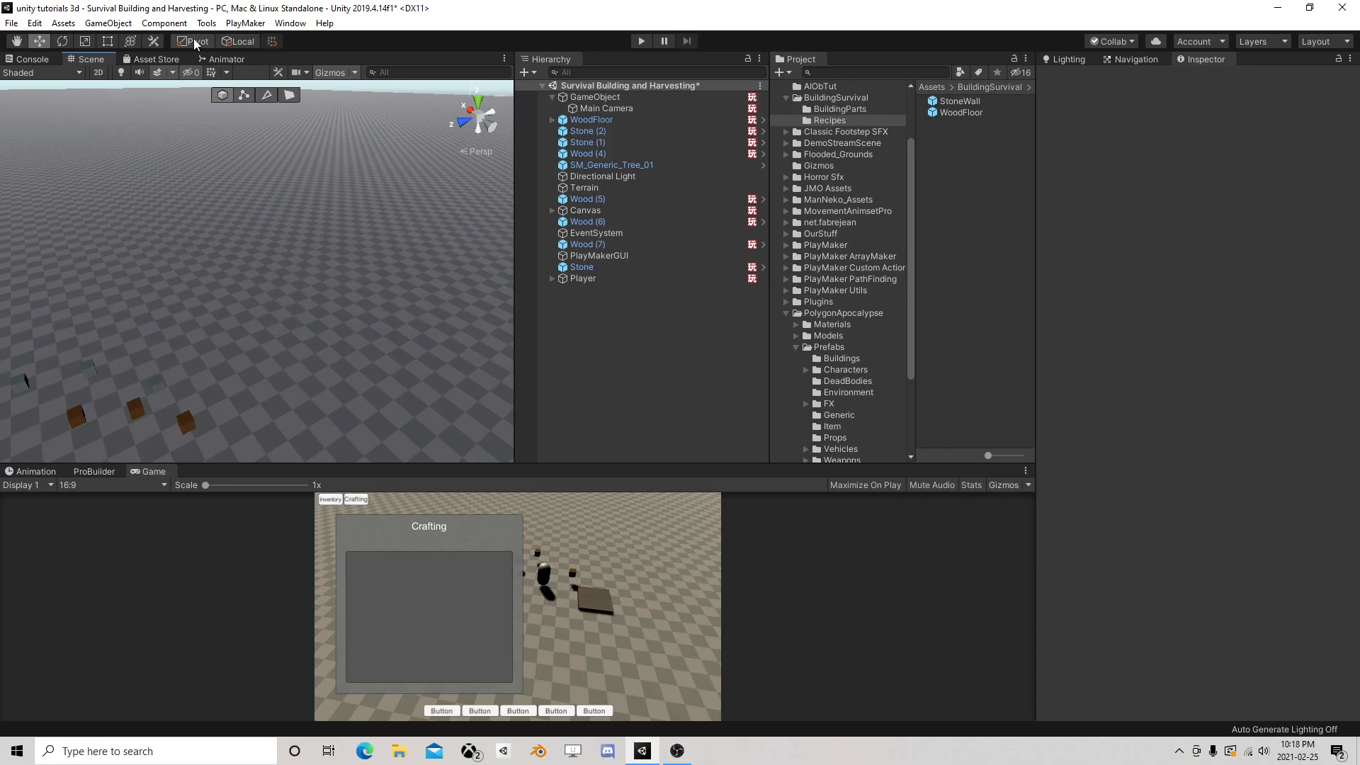
{"action": "left_click", "coordinate": [107, 22]}
{"action": "mouse_move", "coordinate": [177, 70]}
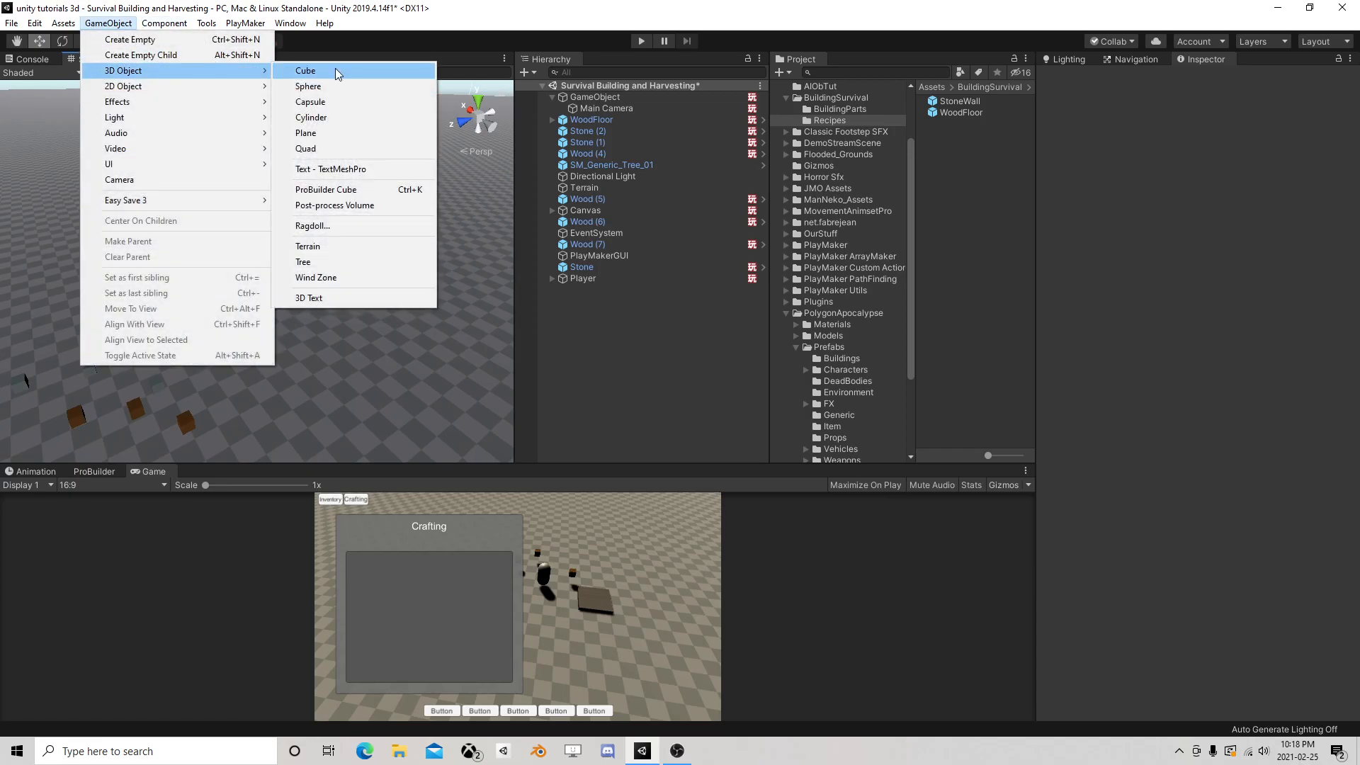
{"action": "left_click", "coordinate": [334, 70]}
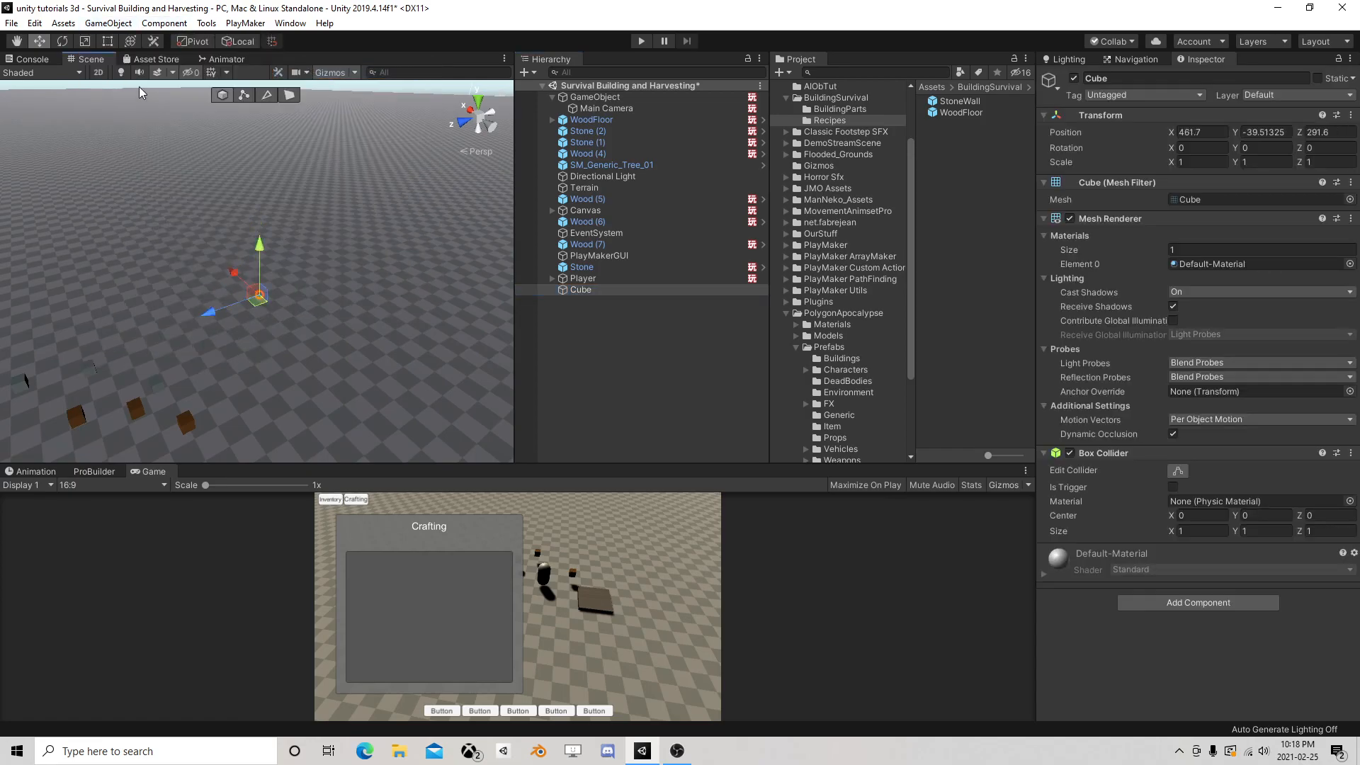
Enlarge the cube uniformly to a scale of about 3.8 and place it on the ground near the stone blocks, around X 411.7, Z 325.4
{"action": "left_click", "coordinate": [132, 43]}
{"action": "left_click_drag", "start_coordinate": [260, 301], "coordinate": [852, 389]}
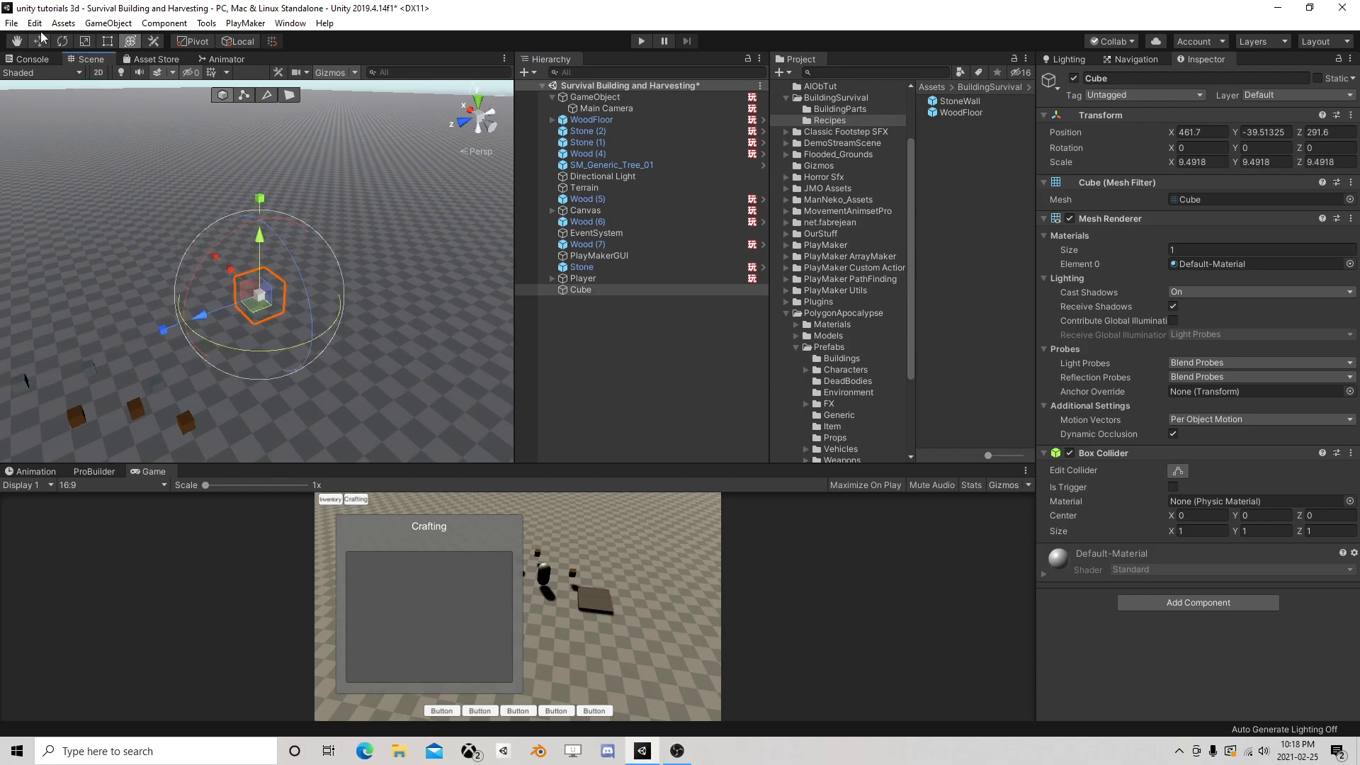
{"action": "left_click_drag", "start_coordinate": [260, 212], "coordinate": [226, 311]}
{"action": "left_click_drag", "start_coordinate": [238, 241], "coordinate": [240, 248]}
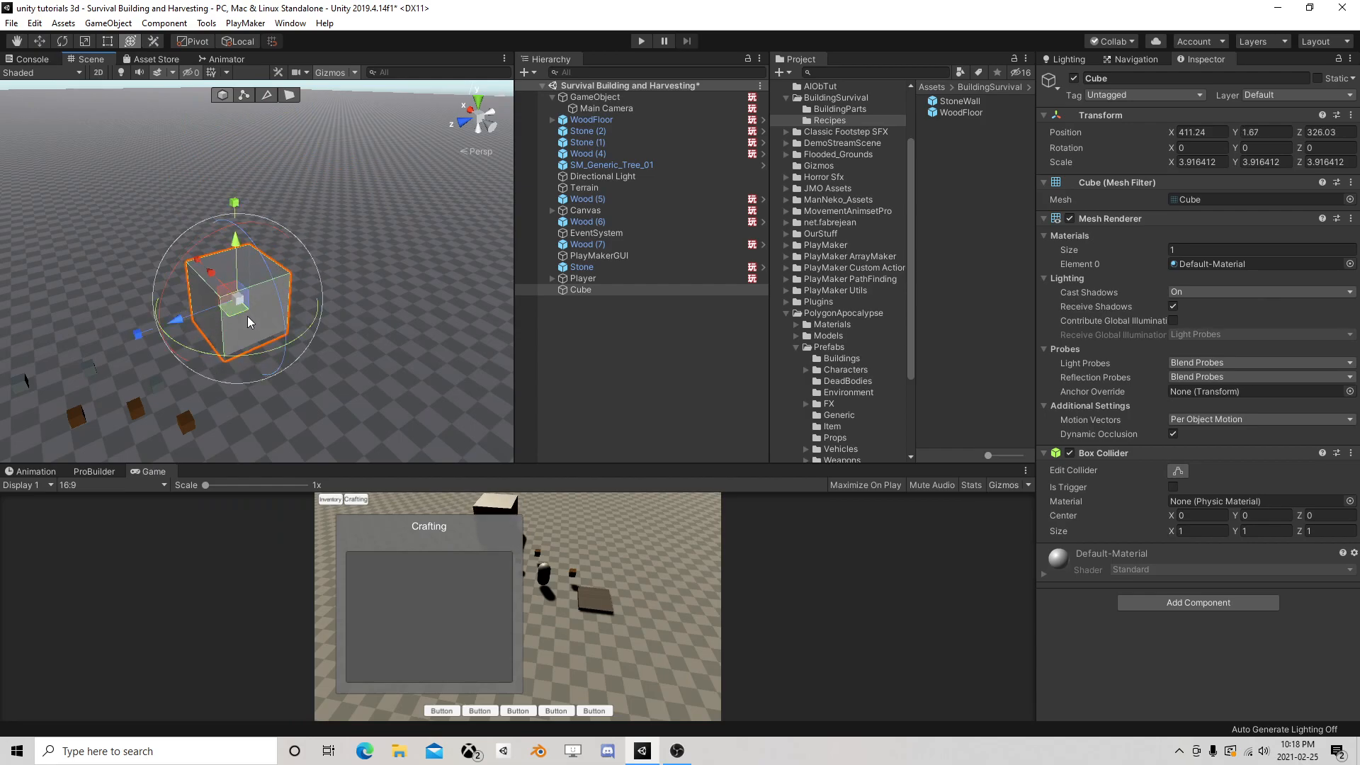
{"action": "left_click_drag", "start_coordinate": [238, 302], "coordinate": [239, 310]}
Rename the cube to BigRock
{"action": "left_click", "coordinate": [579, 292]}
{"action": "left_click", "coordinate": [581, 292]}
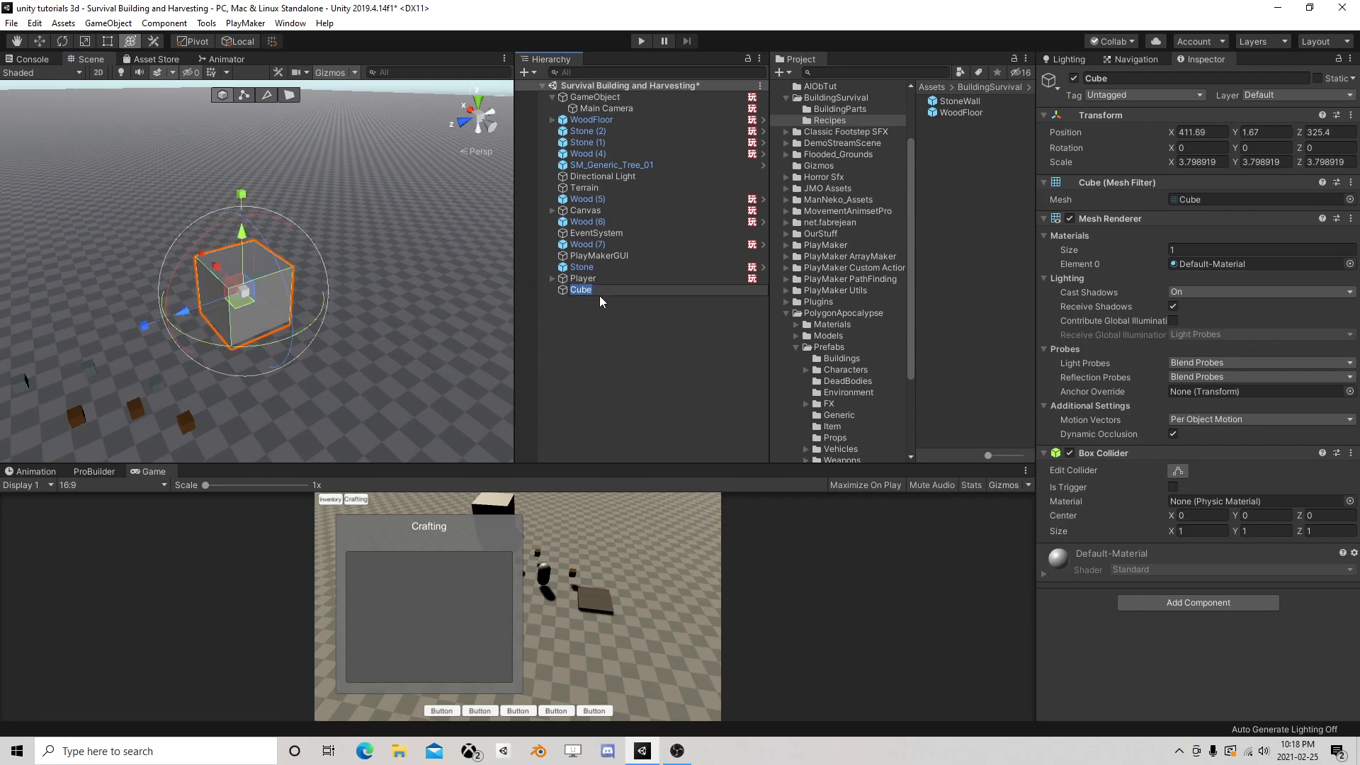
{"action": "key", "text": "shift"}
{"action": "type", "text": "BigRock"}
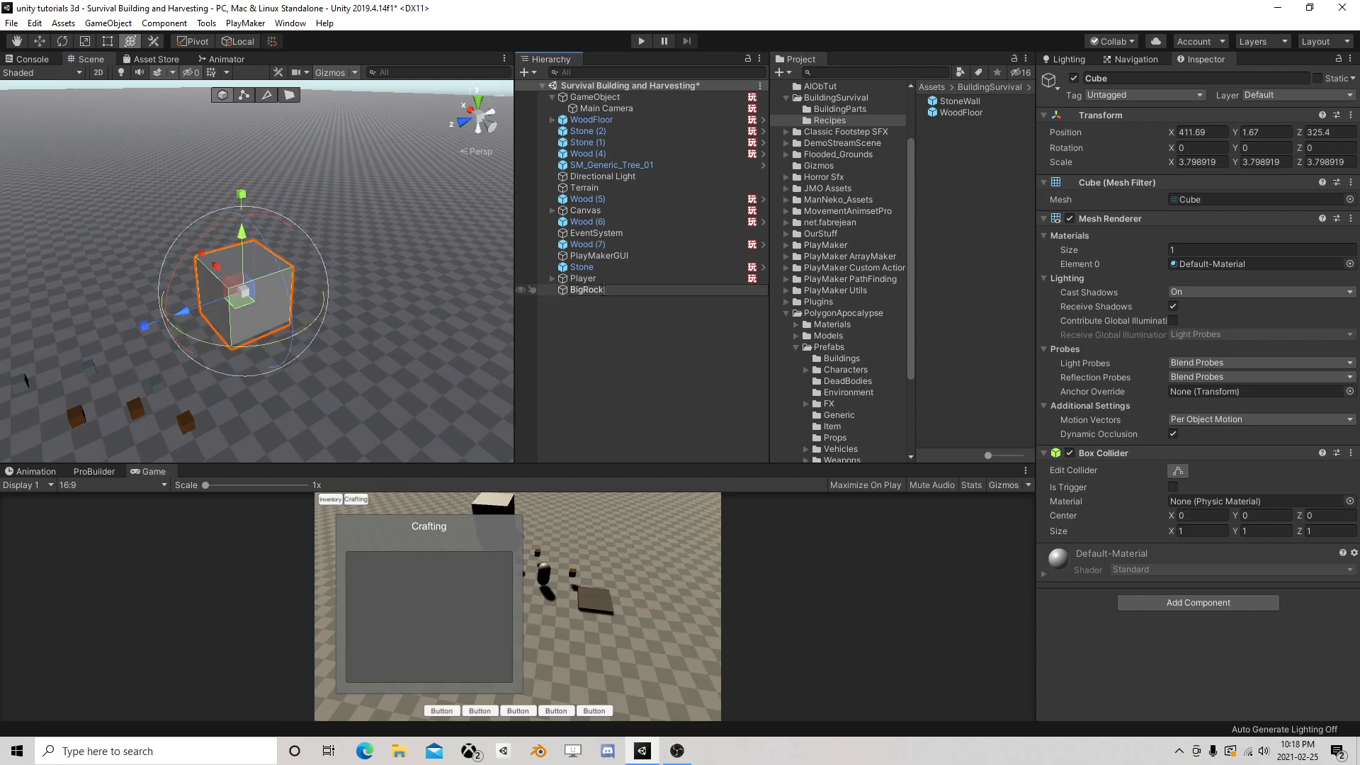
{"action": "key", "text": "Return"}
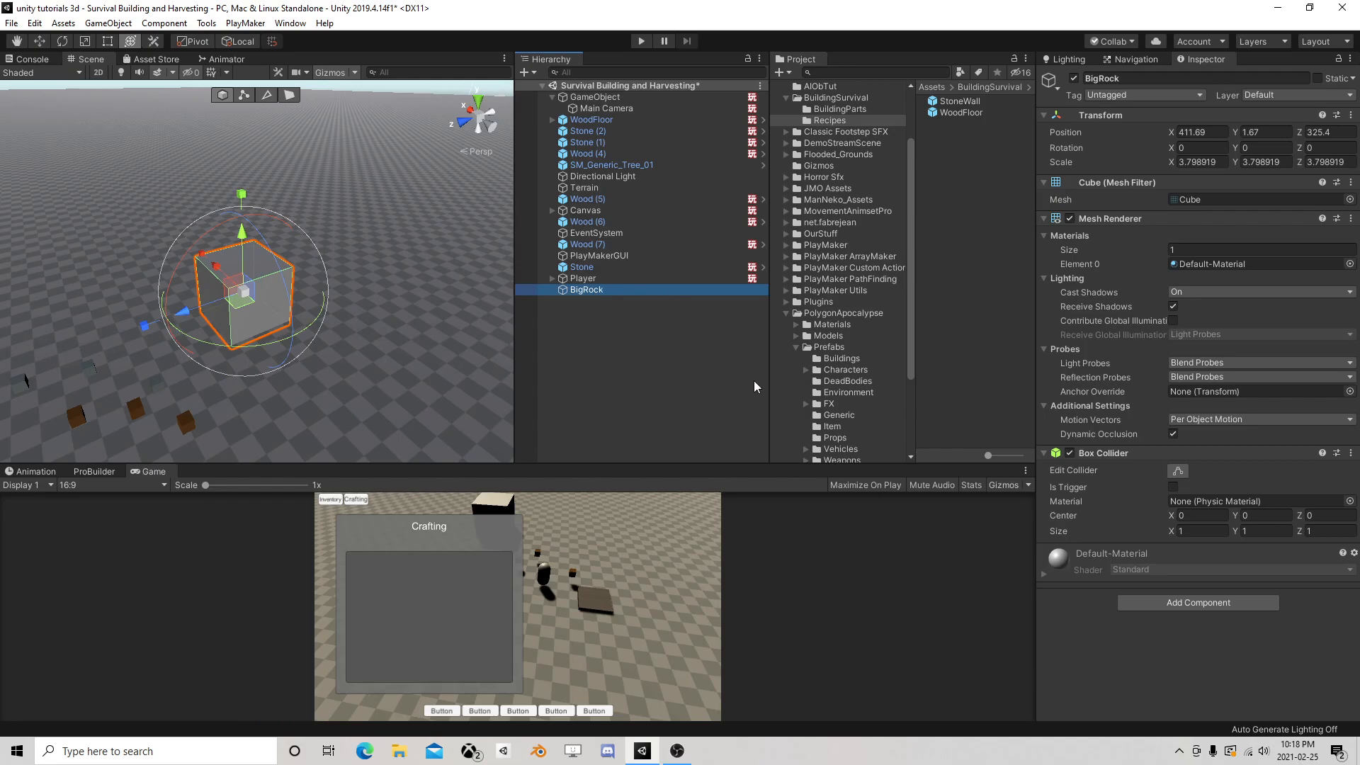
Apply the Stone material from the BuildingSurvival folder to BigRock as its Element 0 material
{"action": "scroll", "coordinate": [856, 177], "scroll_direction": "up", "scroll_amount": 3}
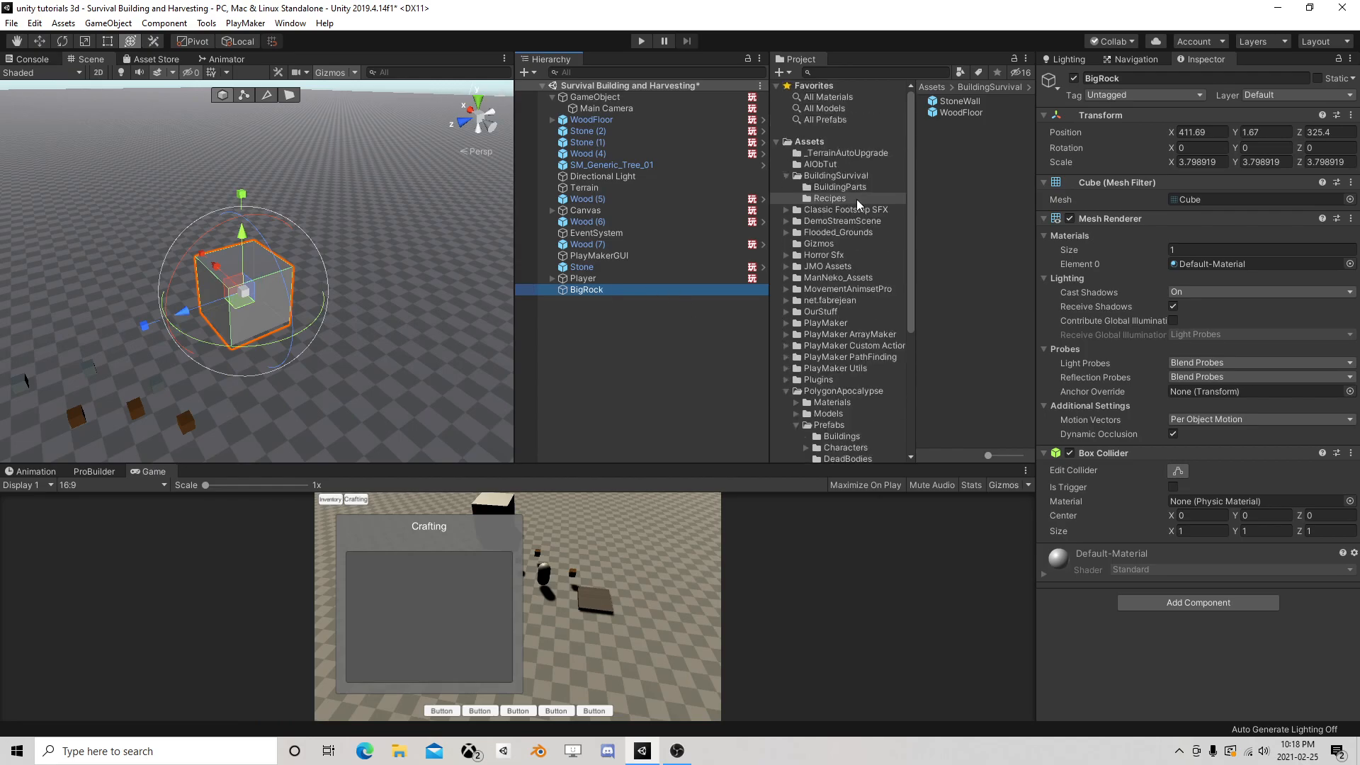
{"action": "left_click", "coordinate": [833, 177]}
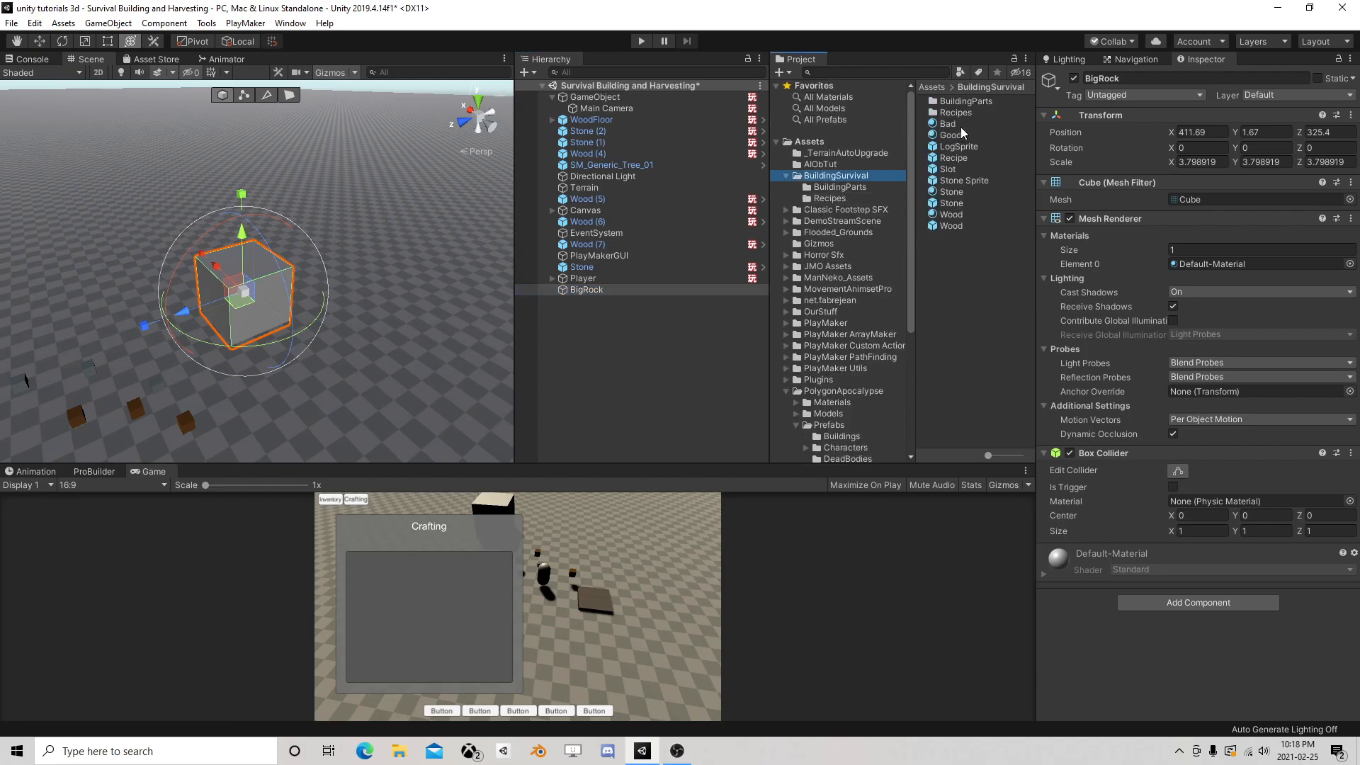
{"action": "left_click_drag", "start_coordinate": [952, 199], "coordinate": [1212, 264]}
{"action": "left_click_drag", "start_coordinate": [215, 293], "coordinate": [319, 321], "text": "alt"}
{"action": "right_click_drag", "start_coordinate": [319, 320], "coordinate": [348, 320]}
{"action": "right_click_drag", "start_coordinate": [227, 367], "coordinate": [324, 279]}
{"action": "scroll", "coordinate": [279, 310], "scroll_direction": "up", "scroll_amount": 1}
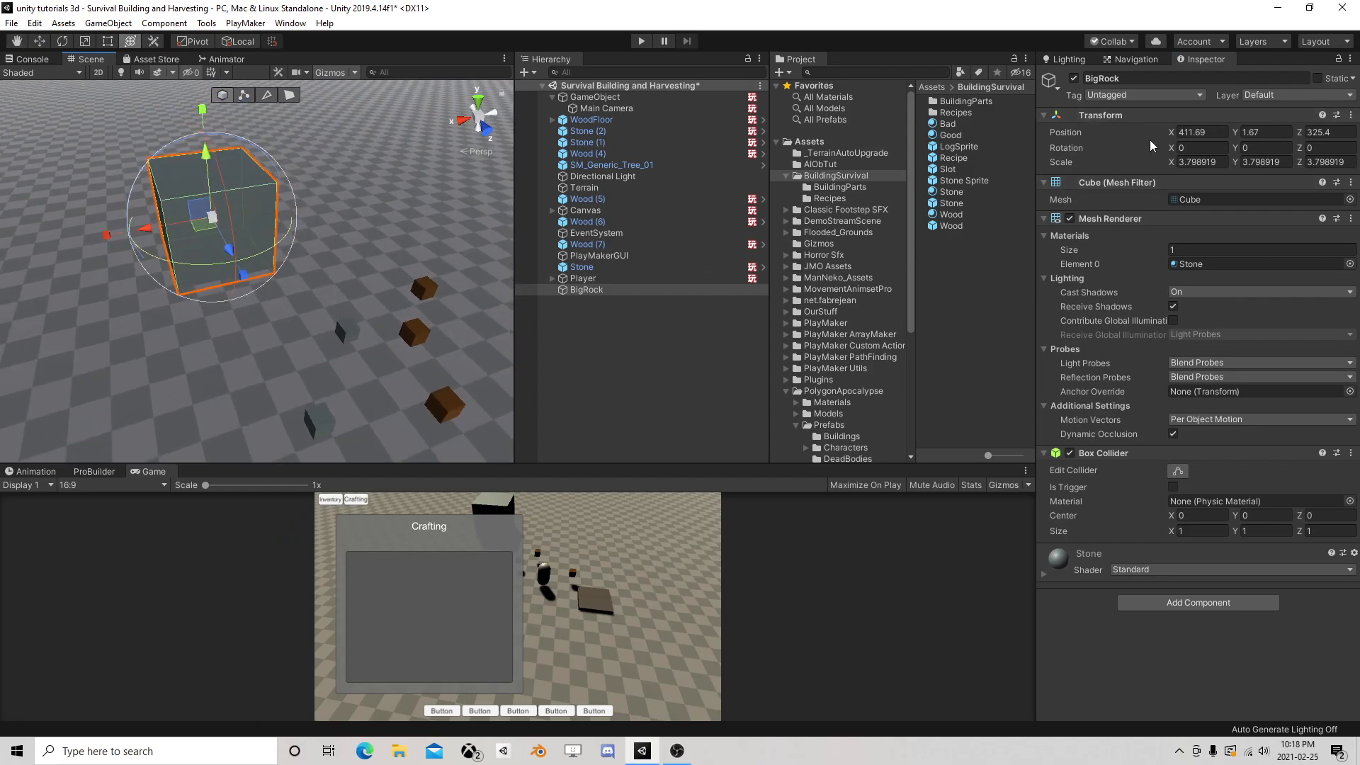
Create a new tag named Rock in the project's tag list
{"action": "left_click", "coordinate": [1145, 92]}
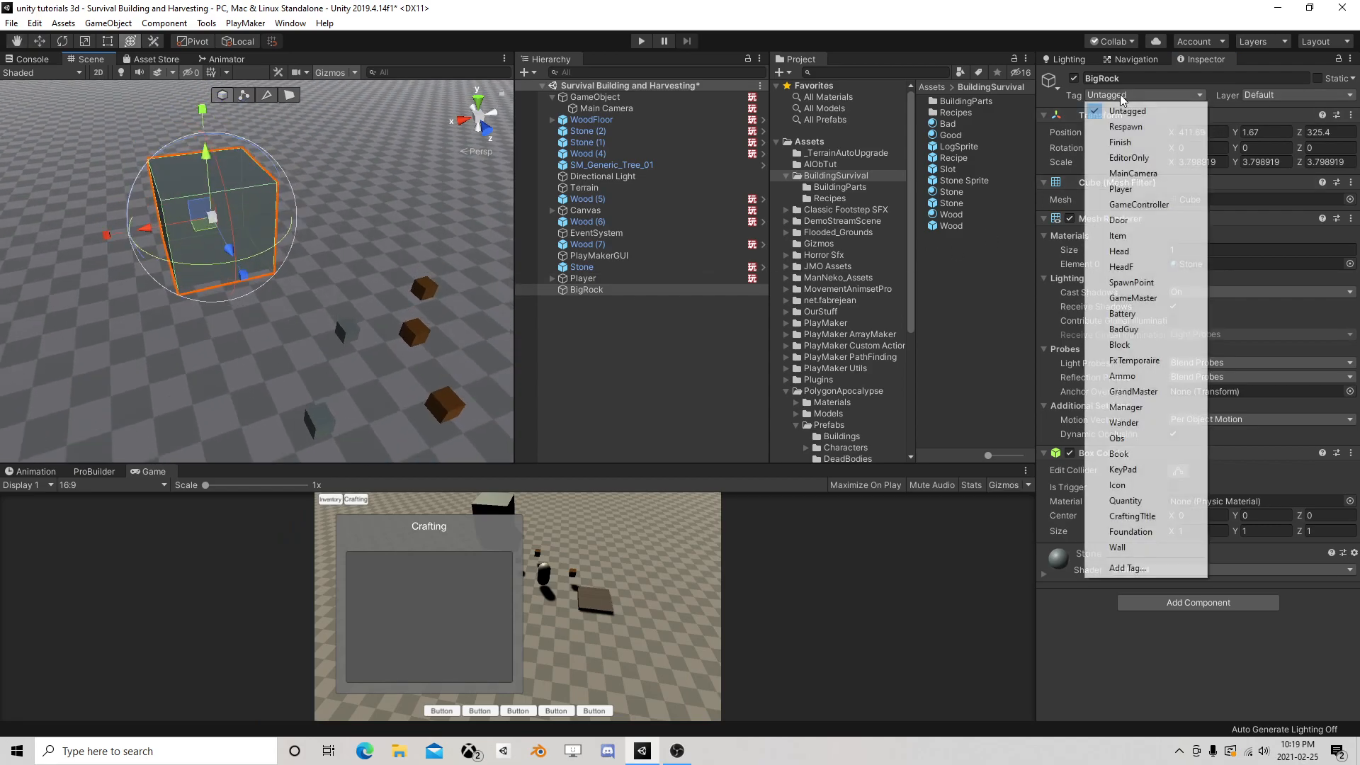
{"action": "left_click", "coordinate": [1129, 569]}
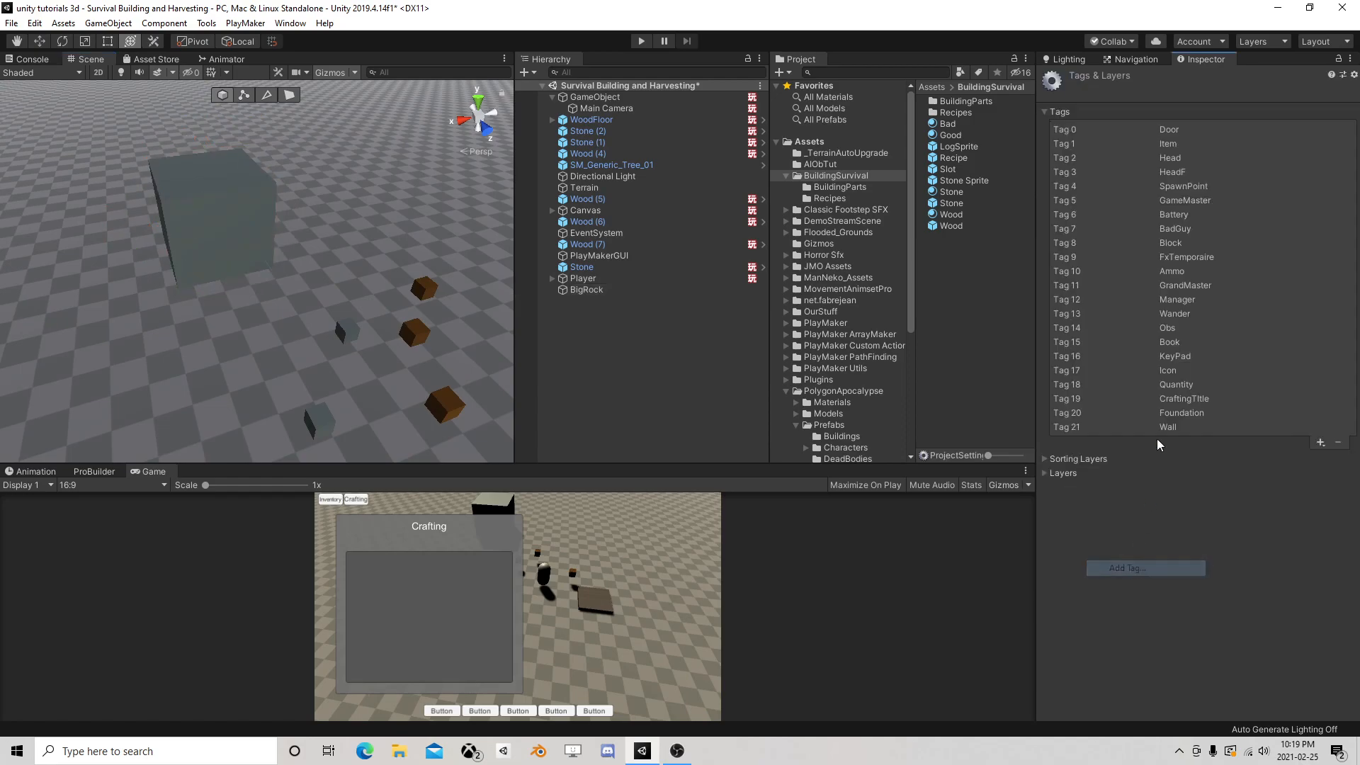
{"action": "left_click", "coordinate": [1321, 443]}
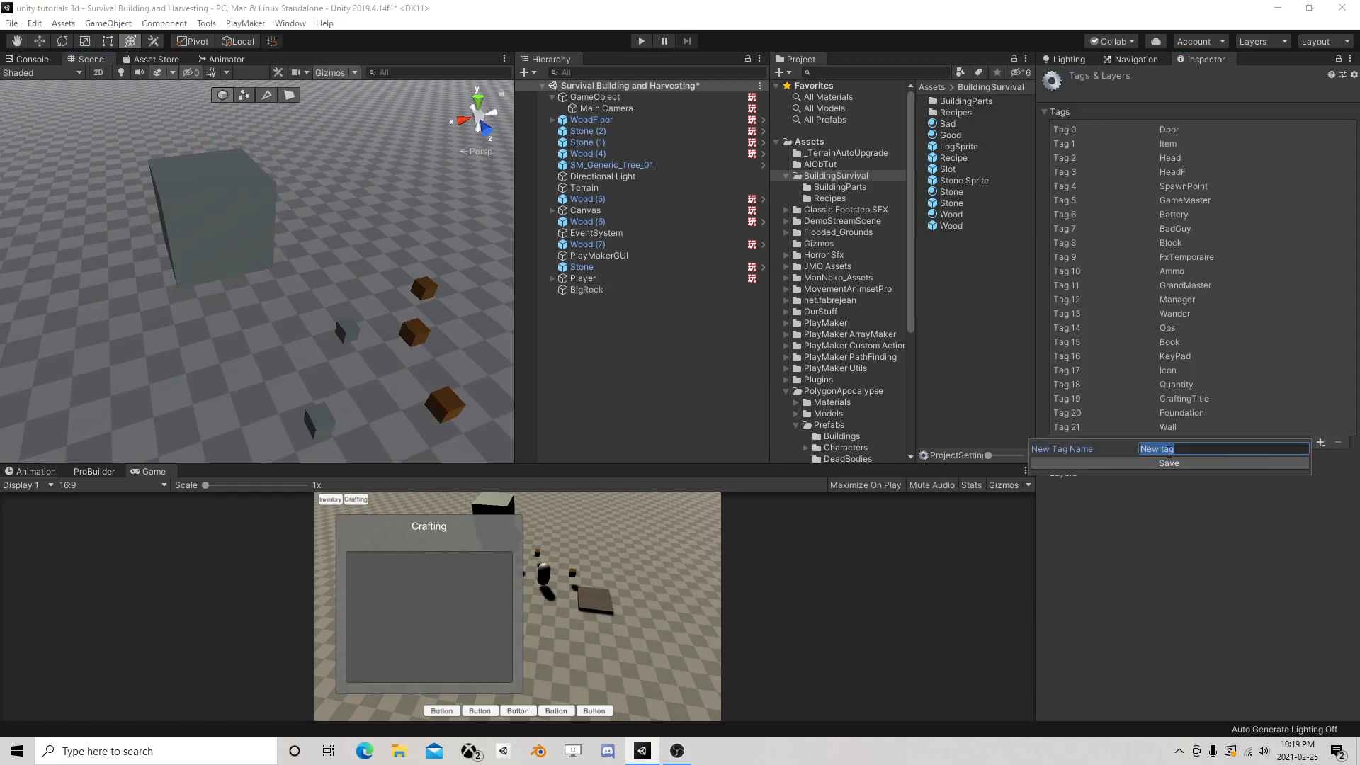
{"action": "type", "text": "Rock"}
{"action": "key", "text": "Return"}
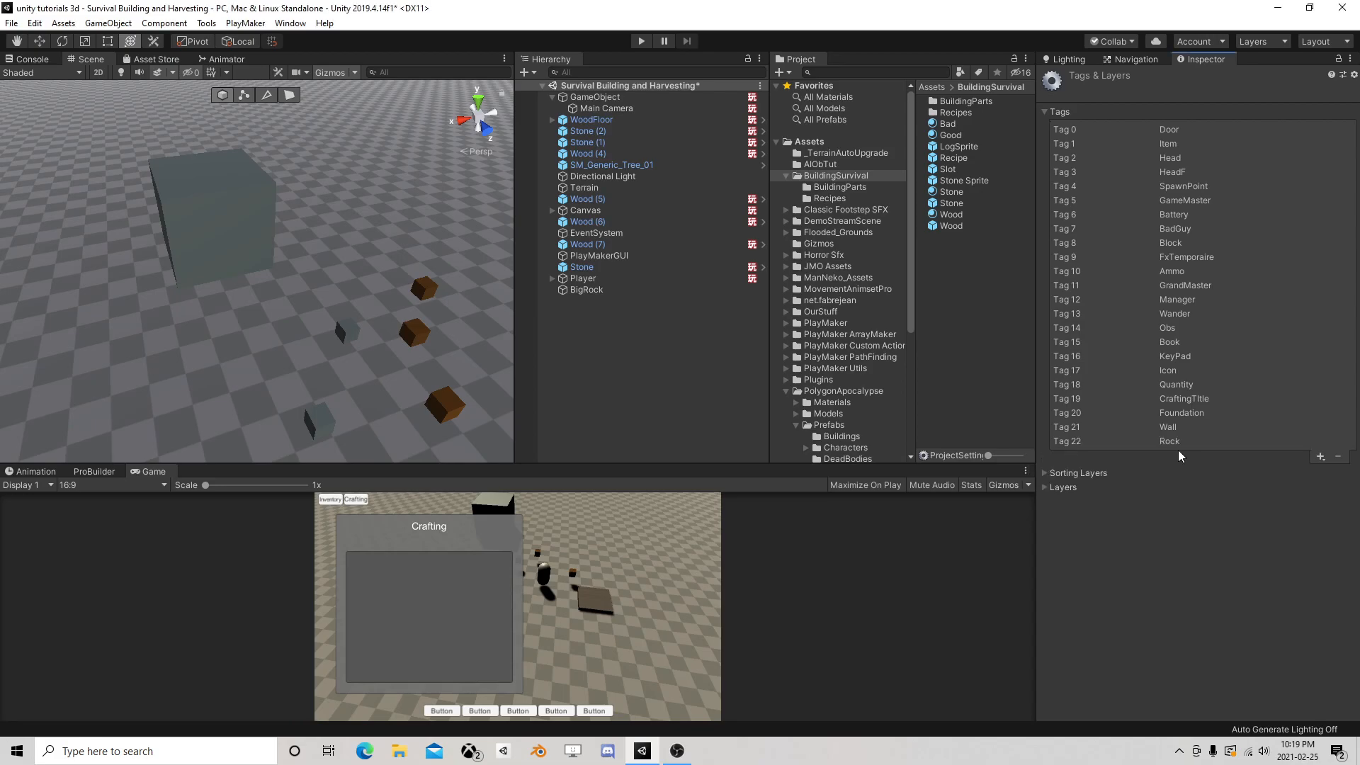
Select BigRock and examine it and the surrounding terrain from several angles
{"action": "right_click_drag", "start_coordinate": [379, 221], "coordinate": [295, 236]}
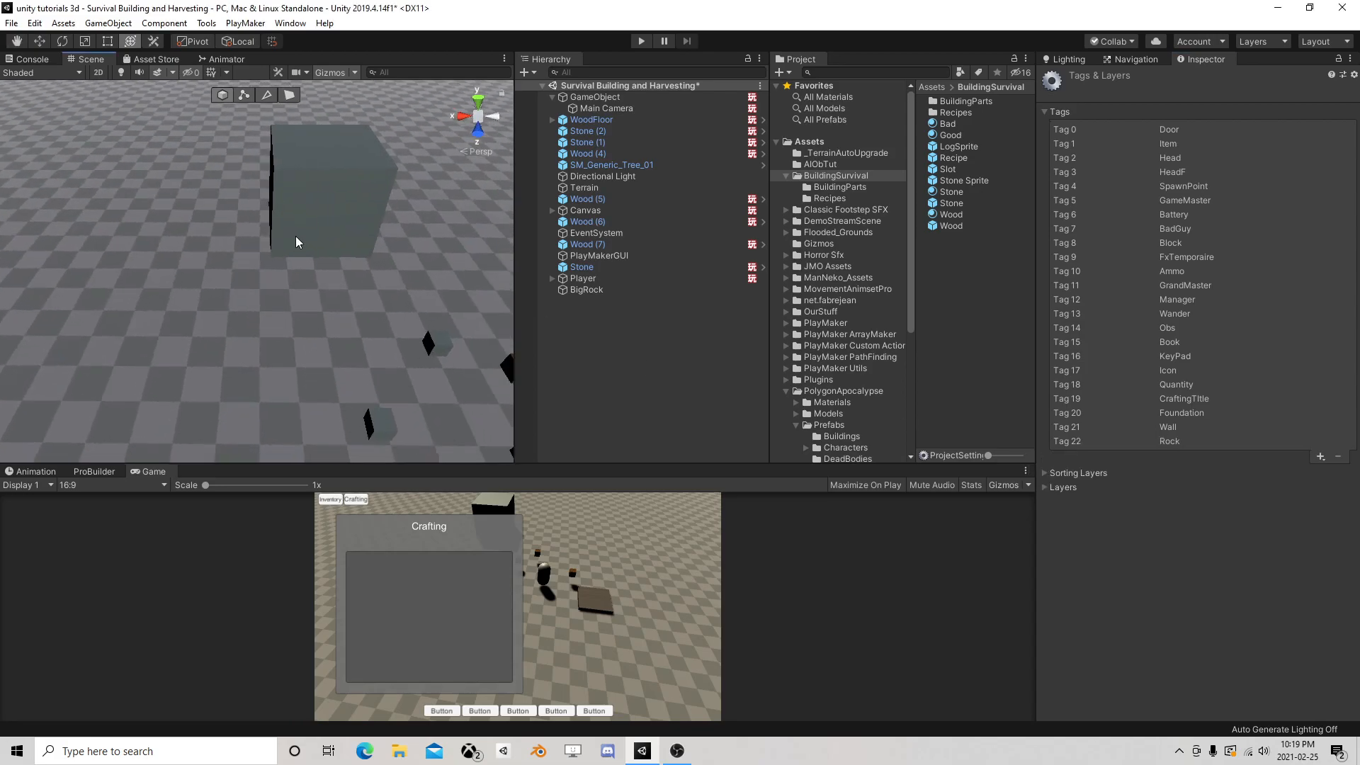
{"action": "scroll", "coordinate": [294, 236], "scroll_direction": "down", "scroll_amount": 2}
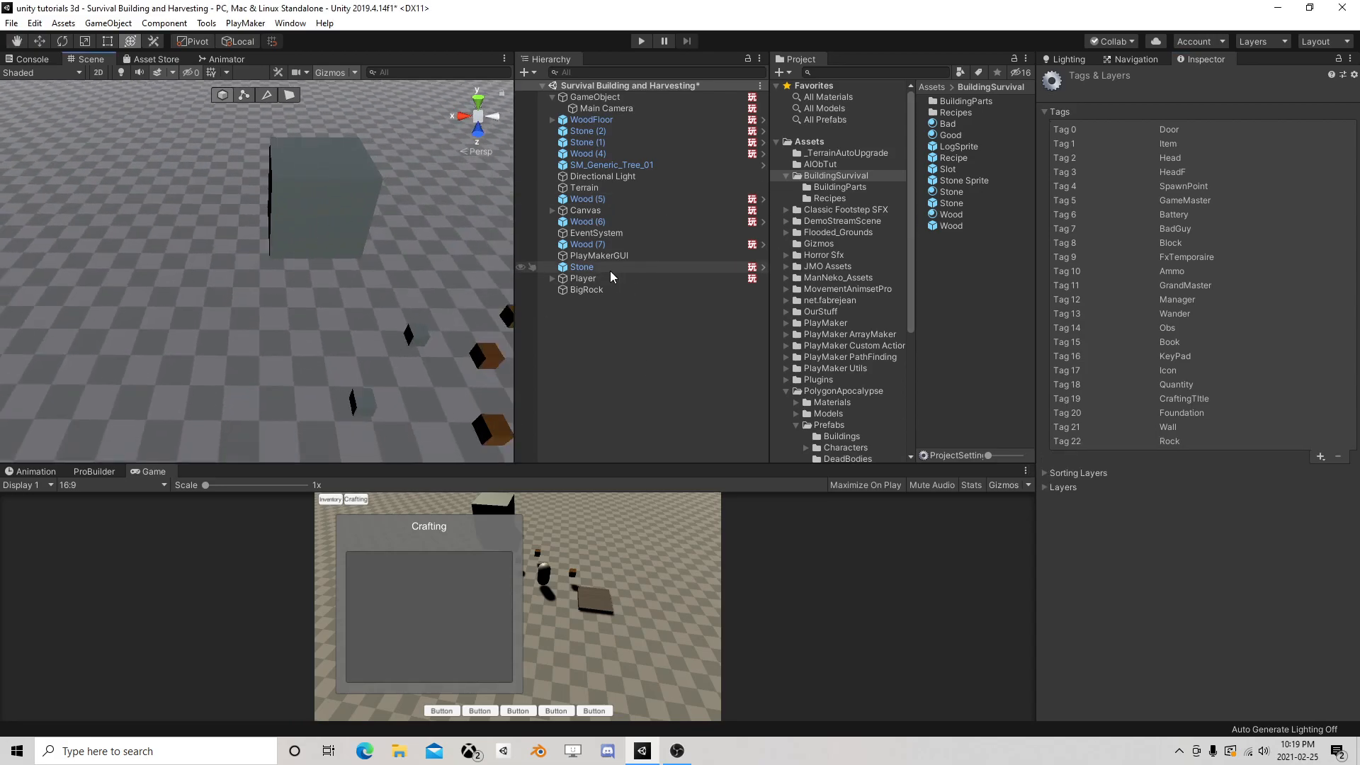
{"action": "left_click", "coordinate": [605, 291]}
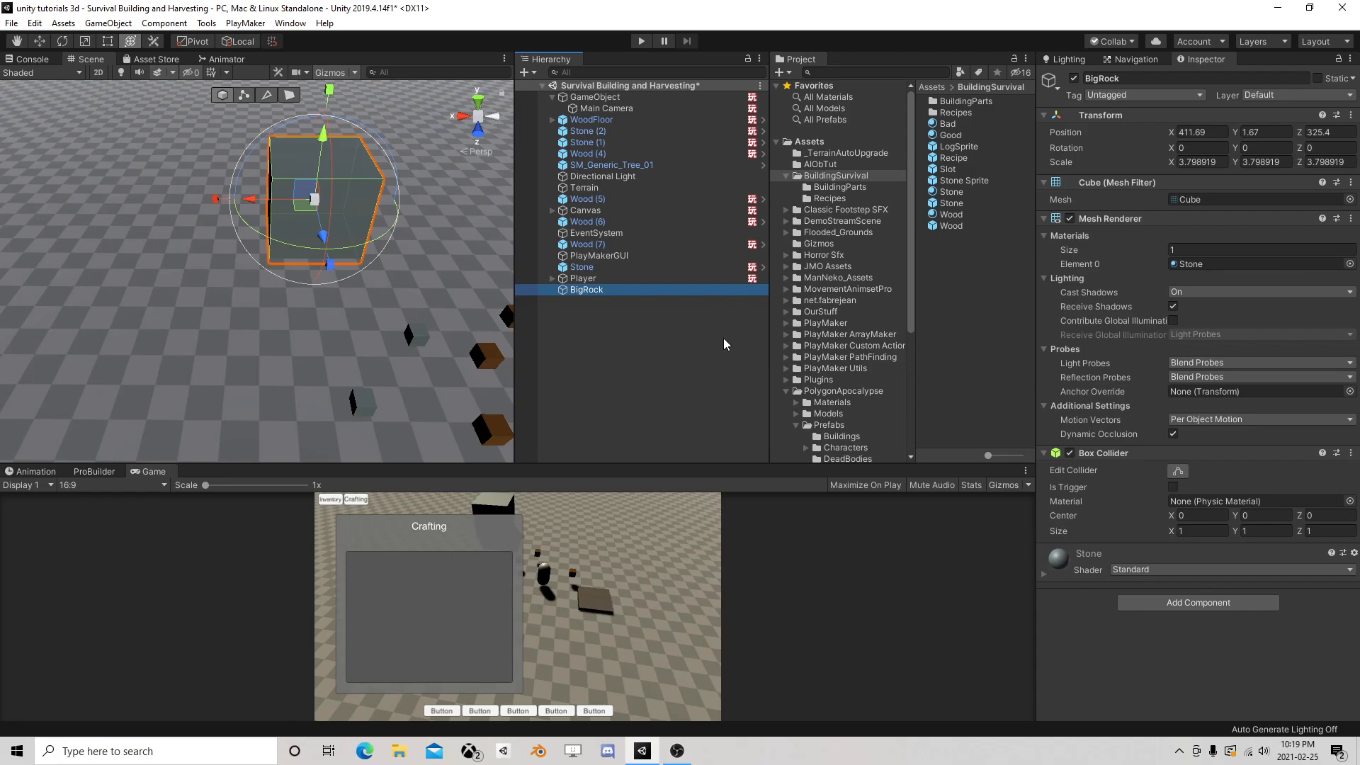
{"action": "right_click_drag", "start_coordinate": [448, 312], "coordinate": [343, 335]}
{"action": "middle_click_drag", "start_coordinate": [343, 336], "coordinate": [109, 248]}
{"action": "right_click_drag", "start_coordinate": [464, 237], "coordinate": [347, 233]}
{"action": "middle_click_drag", "start_coordinate": [453, 221], "coordinate": [161, 302]}
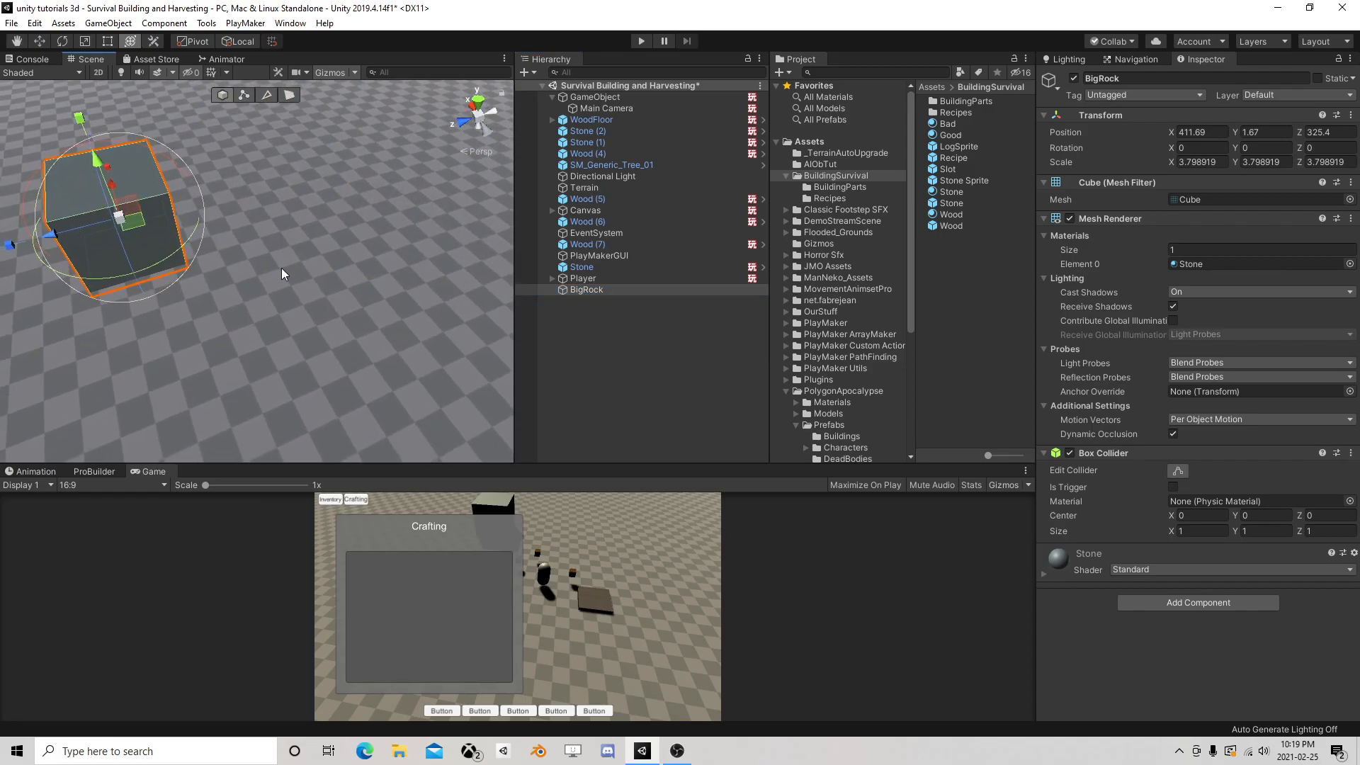
{"action": "right_click_drag", "start_coordinate": [283, 271], "coordinate": [78, 297]}
{"action": "middle_click_drag", "start_coordinate": [180, 301], "coordinate": [191, 248]}
{"action": "right_click_drag", "start_coordinate": [216, 275], "coordinate": [320, 277]}
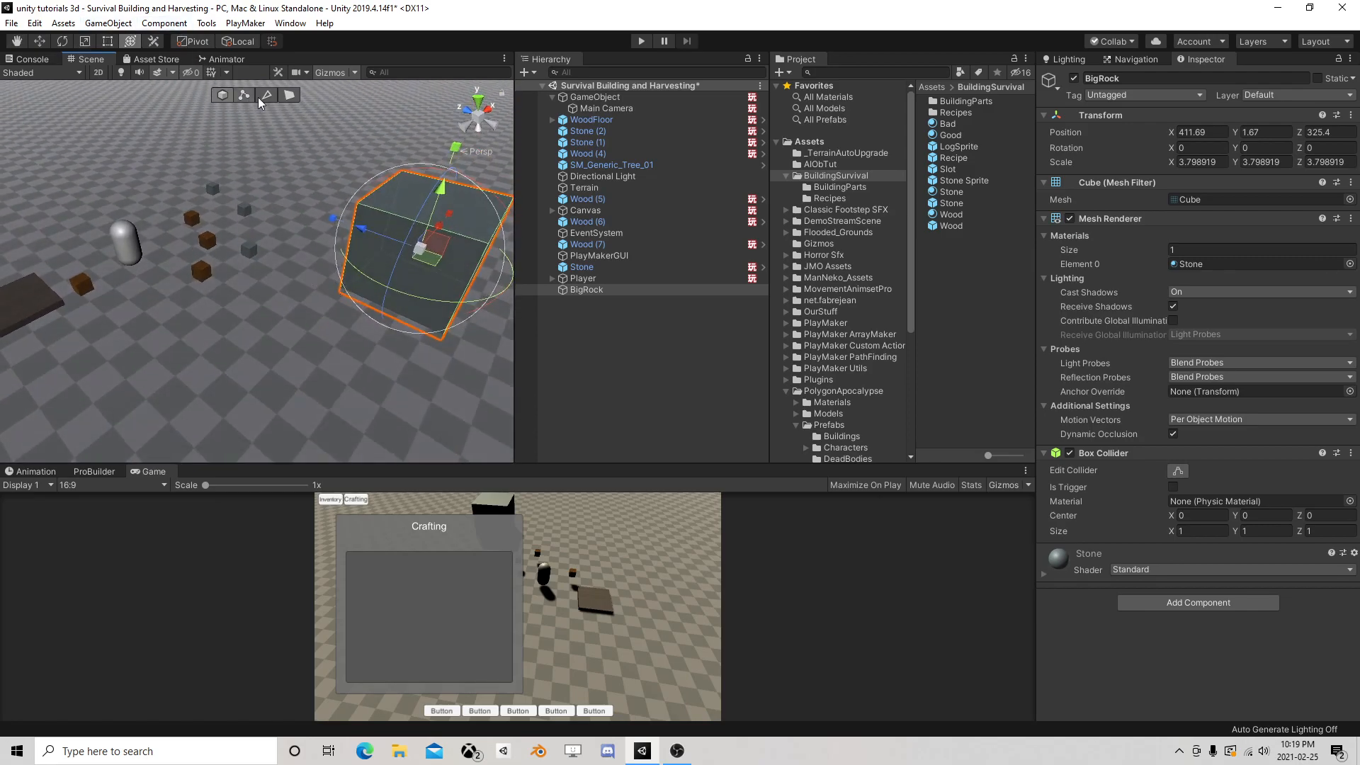
{"action": "left_click", "coordinate": [288, 95]}
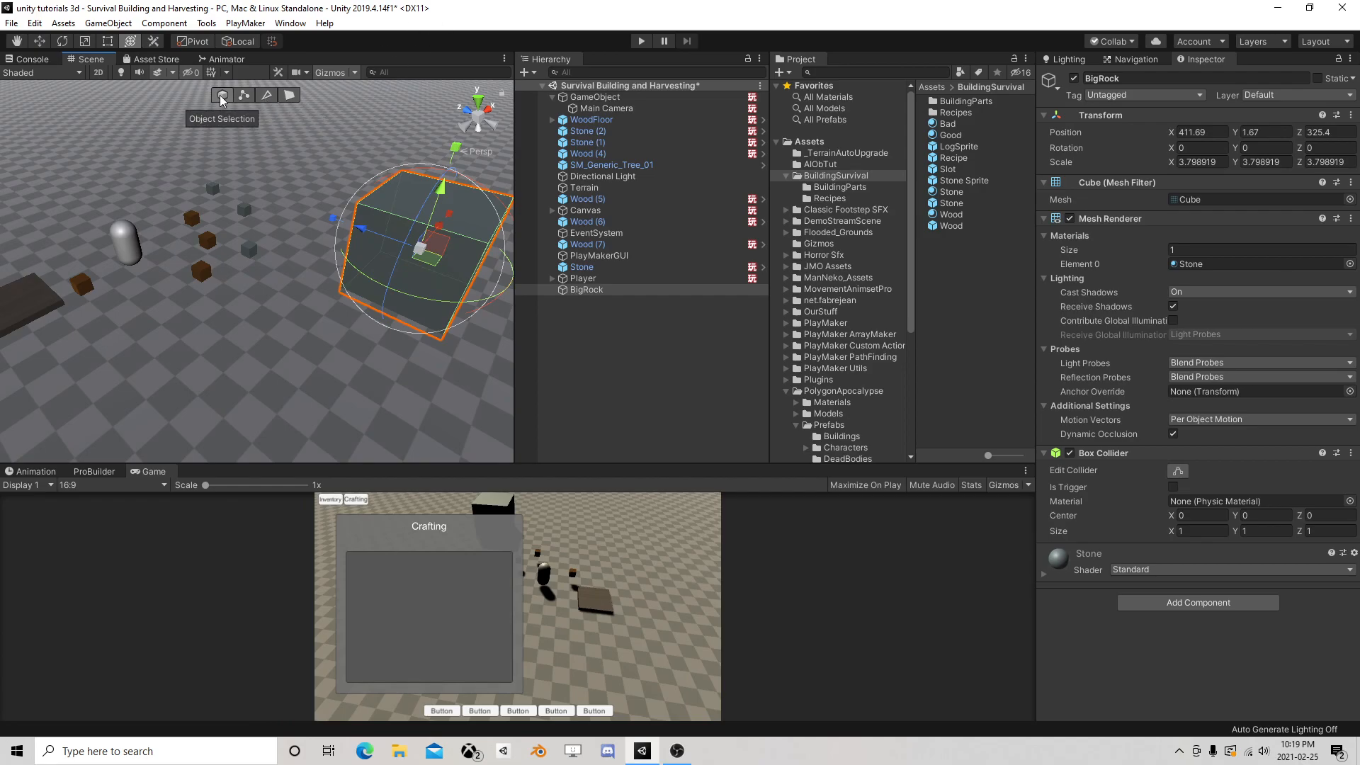
{"action": "left_click", "coordinate": [244, 95]}
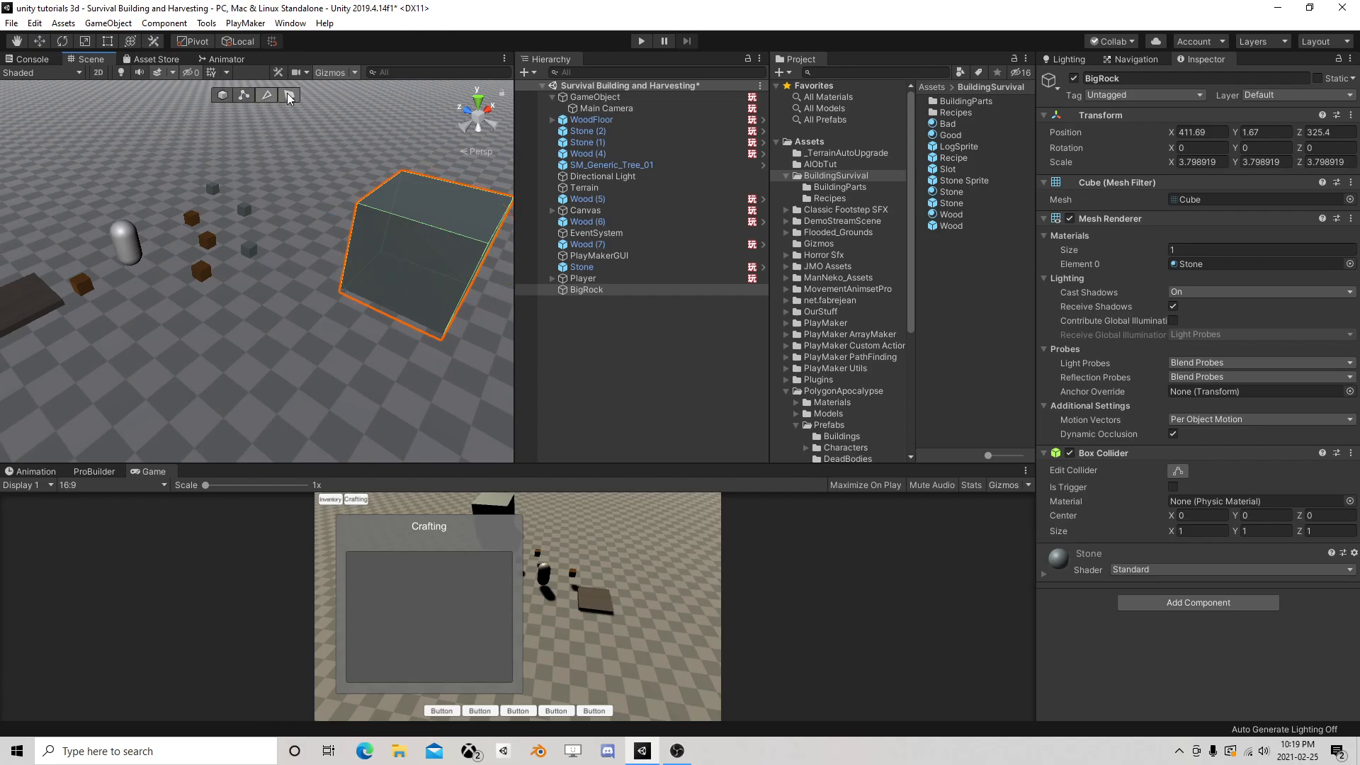
{"action": "left_click", "coordinate": [212, 95]}
{"action": "left_click", "coordinate": [281, 108]}
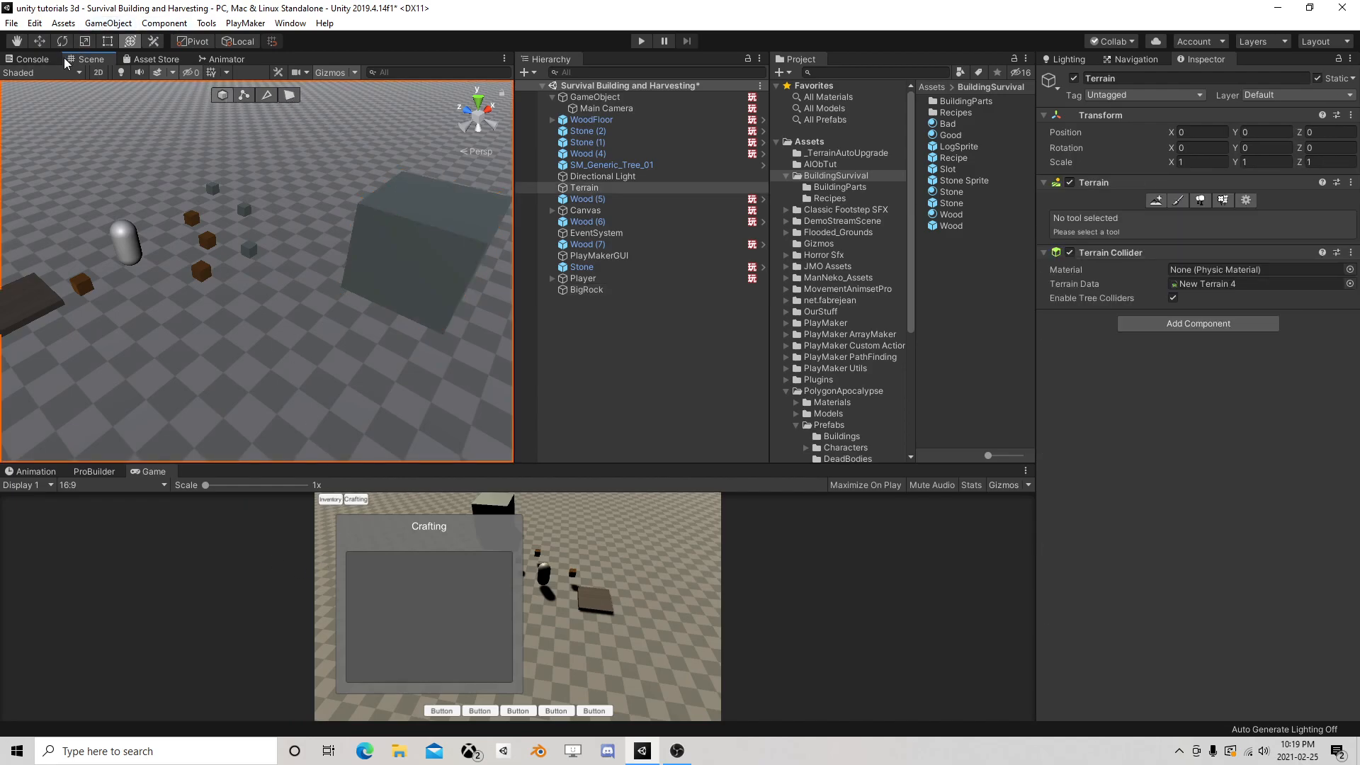
Add a 3D cylinder and place it on the open ground between the wood blocks and BigRock, around X 404.3, Y 2, Z 327.1
{"action": "left_click", "coordinate": [108, 24]}
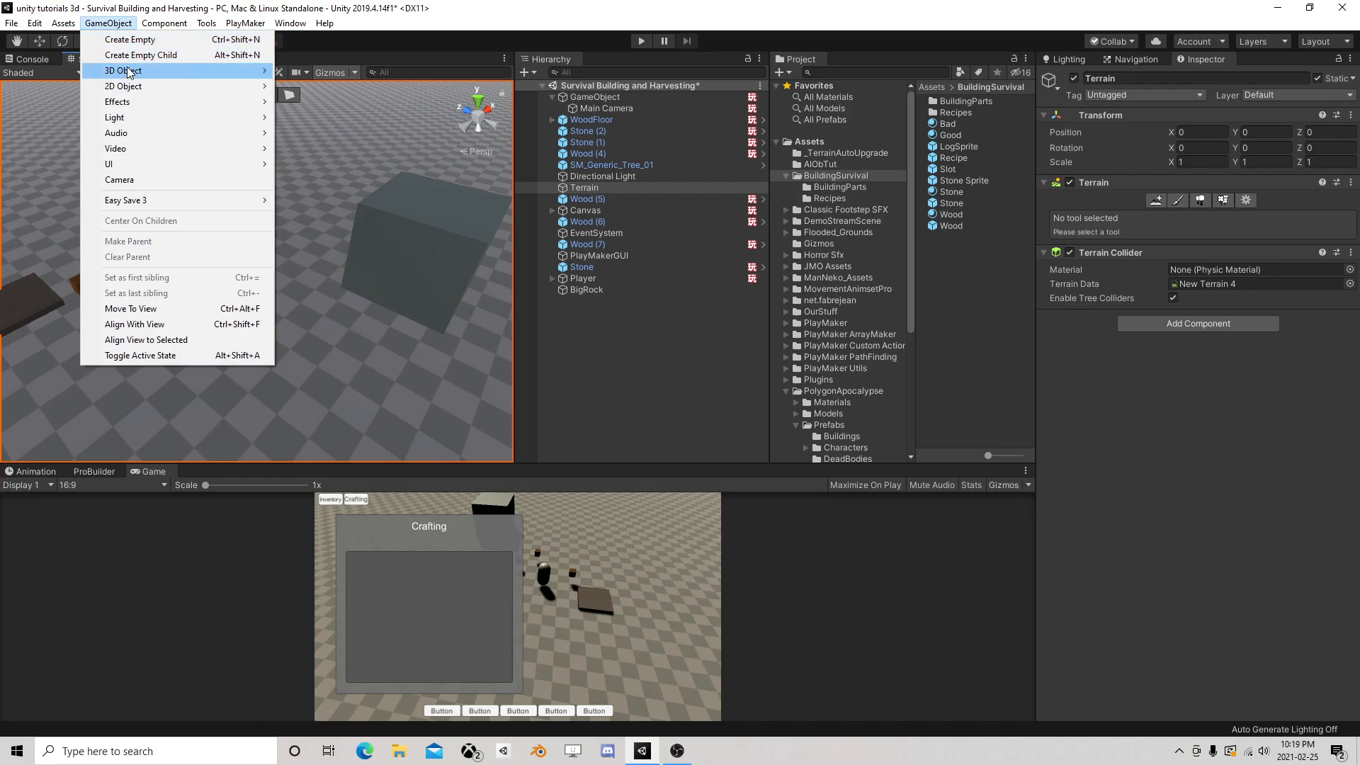
{"action": "mouse_move", "coordinate": [131, 71]}
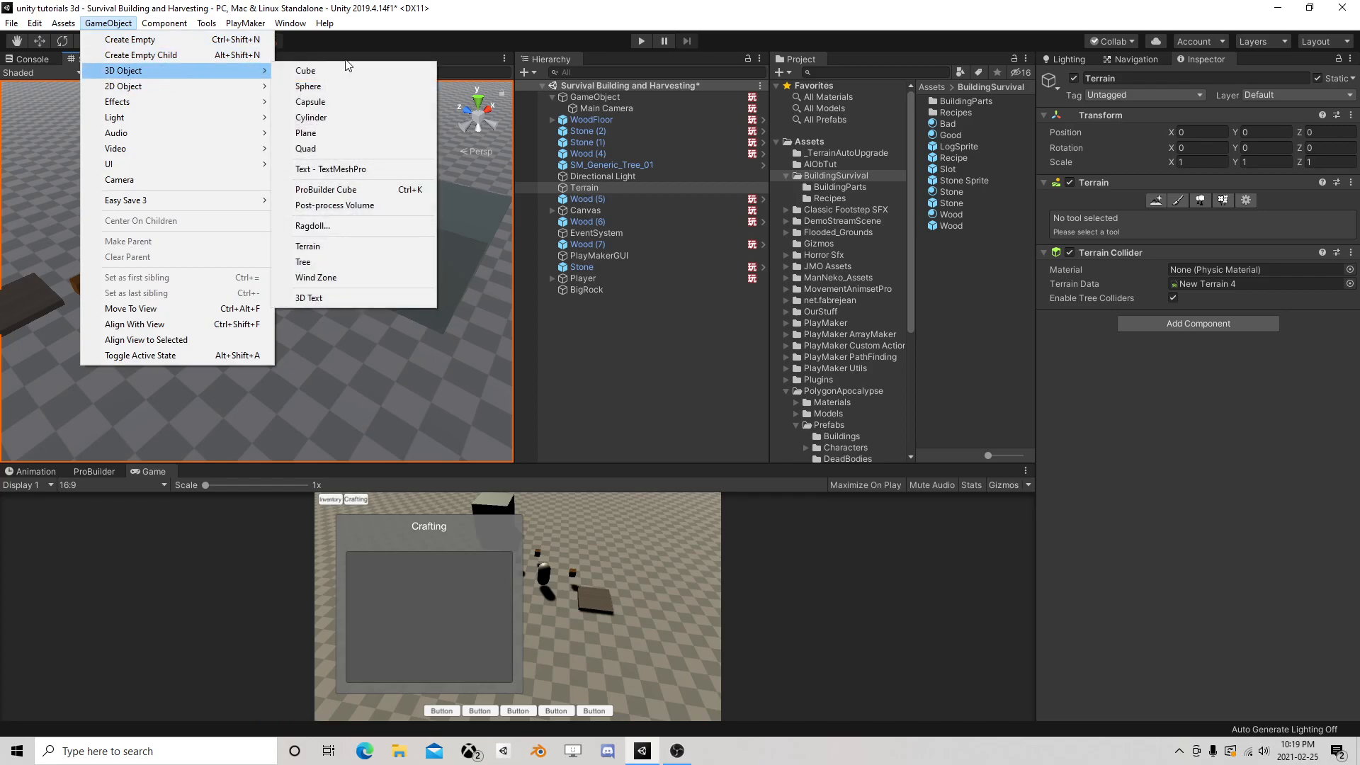
{"action": "left_click", "coordinate": [333, 117]}
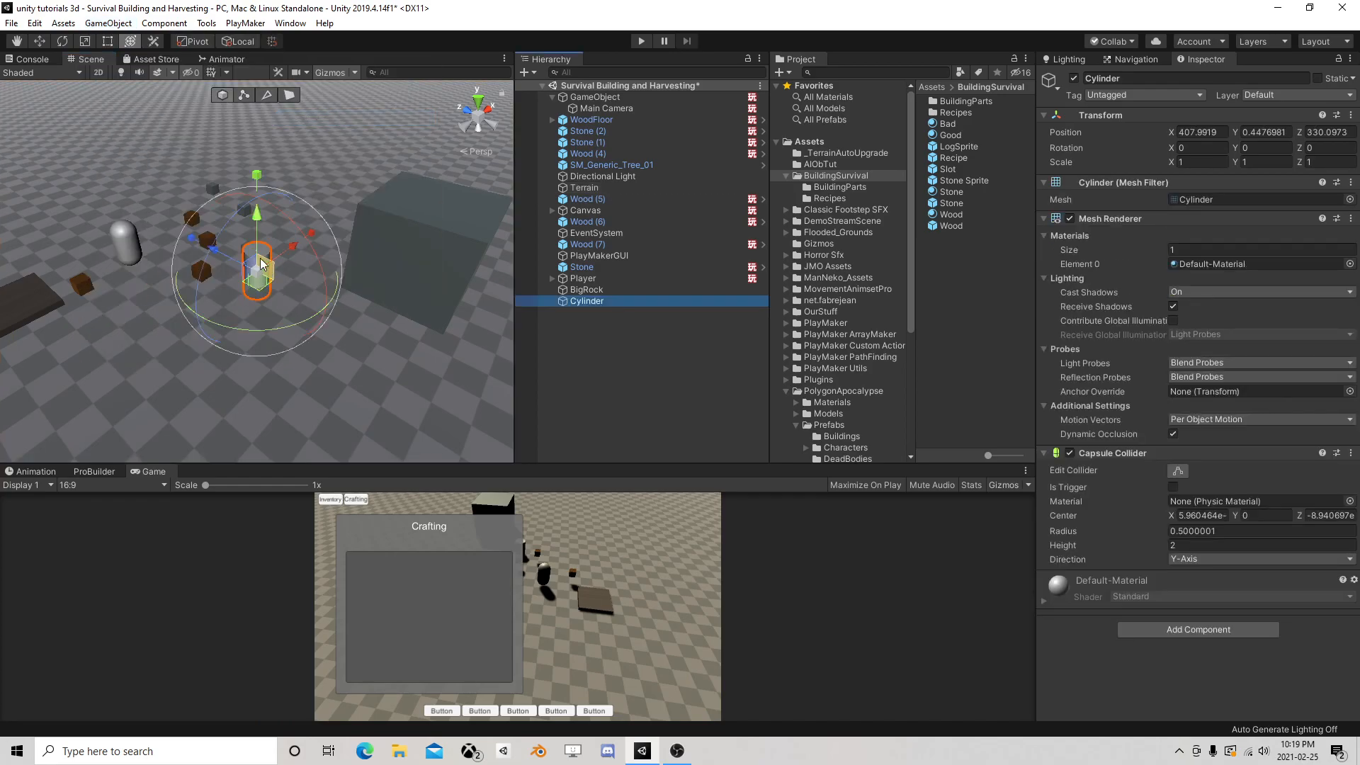
{"action": "left_click_drag", "start_coordinate": [264, 268], "coordinate": [264, 364]}
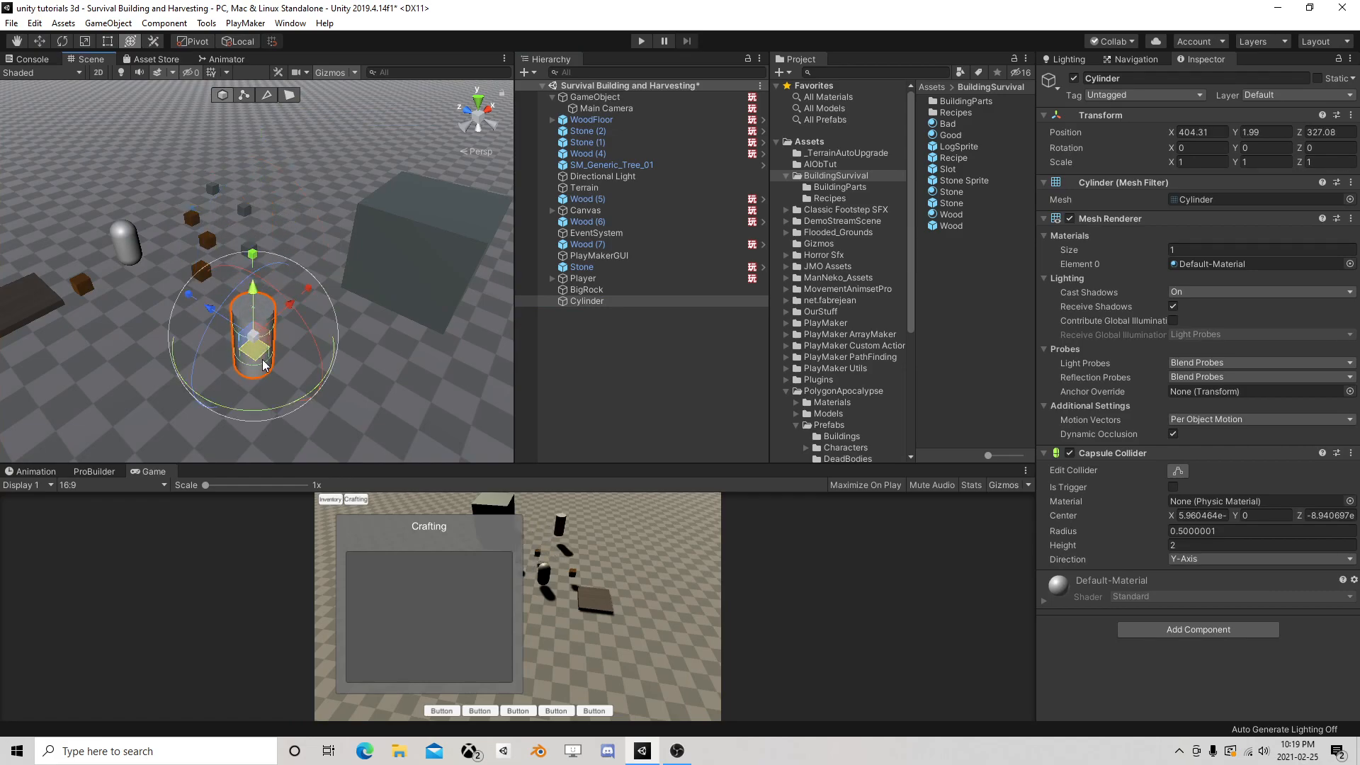
Create an empty GameObject at the cylinder's position and make the cylinder its child
{"action": "right_click", "coordinate": [595, 302]}
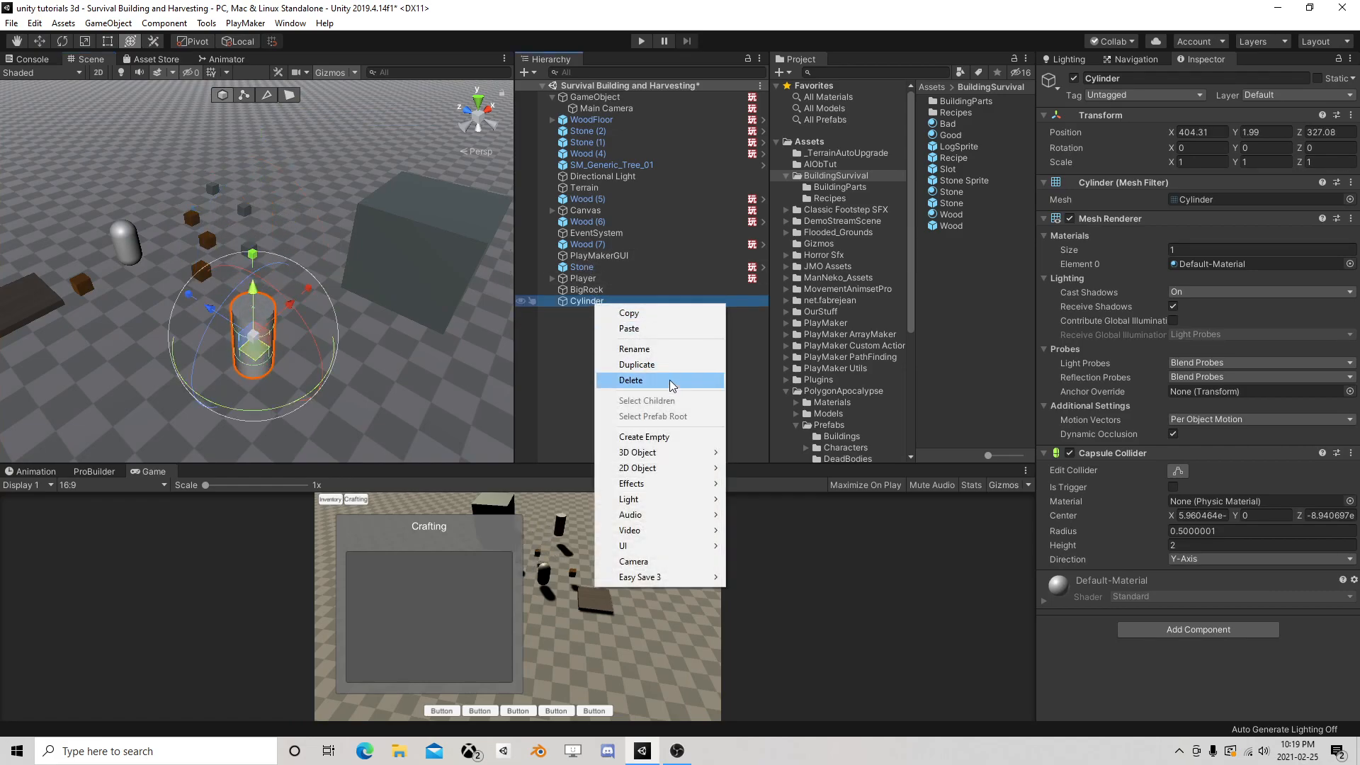
{"action": "left_click", "coordinate": [664, 437]}
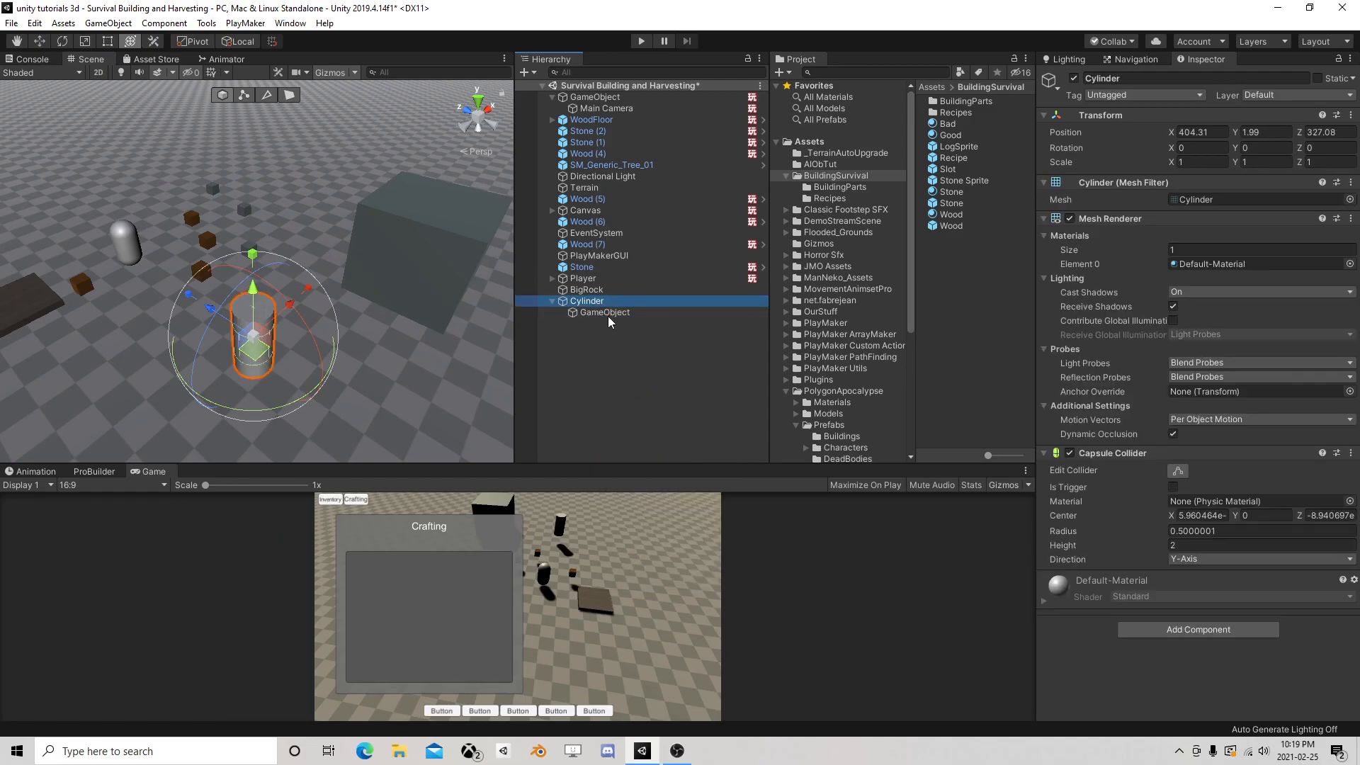
{"action": "left_click_drag", "start_coordinate": [589, 310], "coordinate": [590, 312]}
Add a 3D cube as a child of the cylinder's parent, raise it to Y 1.33 and stretch its Z scale to about 4.31
{"action": "right_click", "coordinate": [593, 302]}
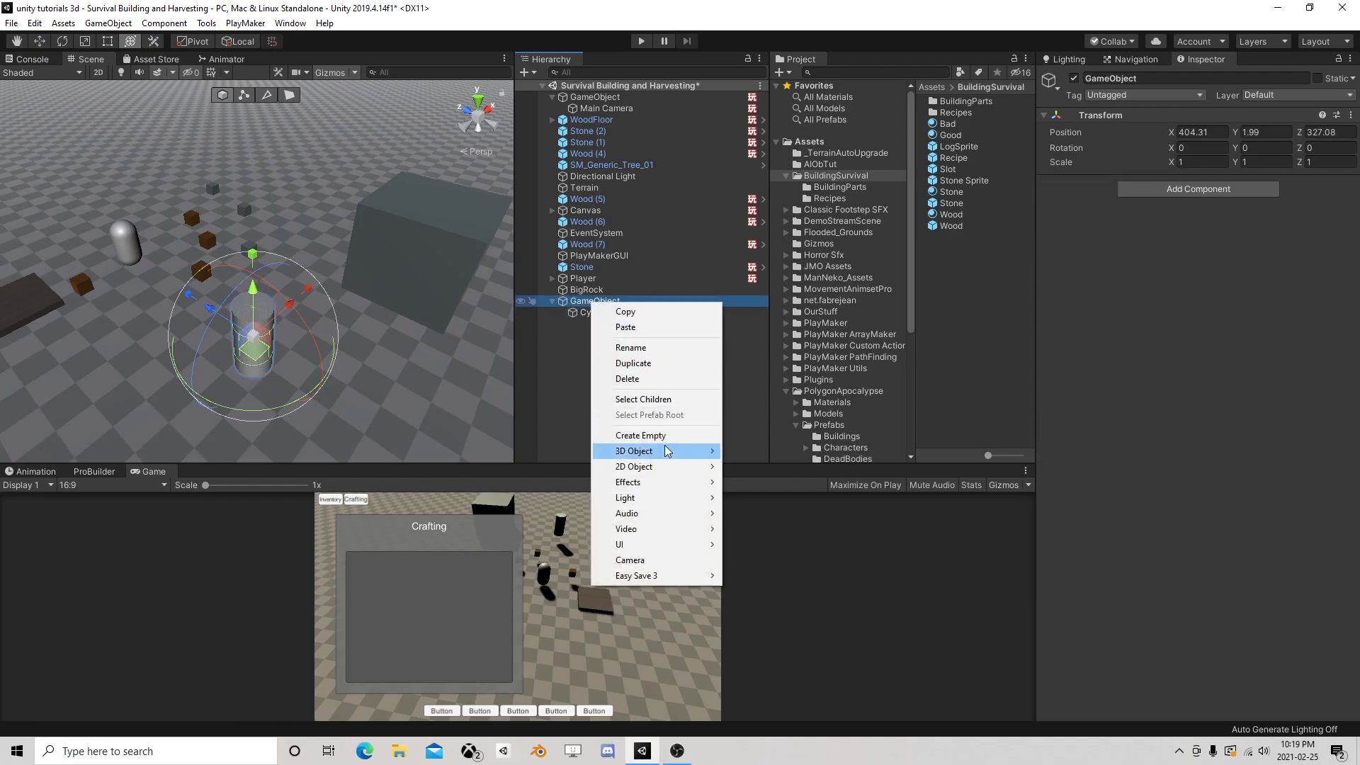
{"action": "mouse_move", "coordinate": [655, 455]}
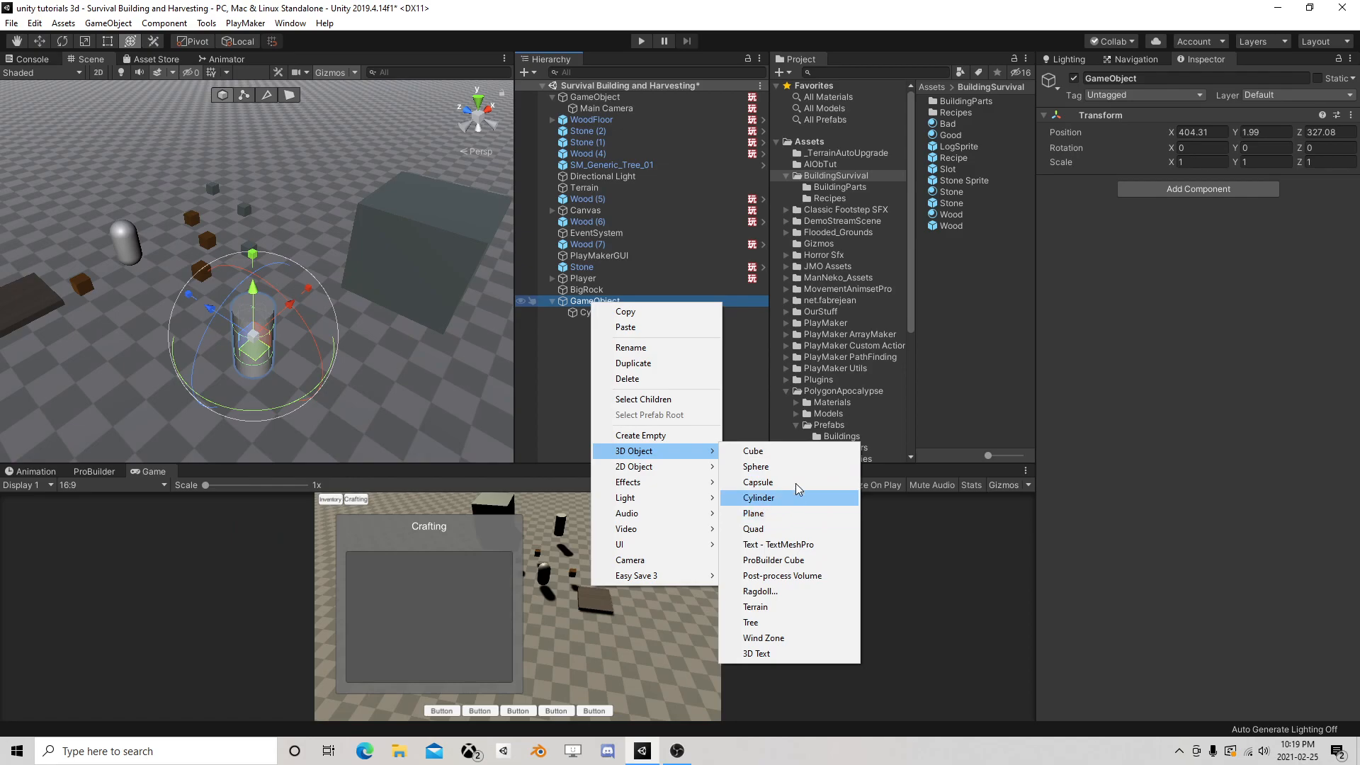
{"action": "left_click", "coordinate": [754, 451]}
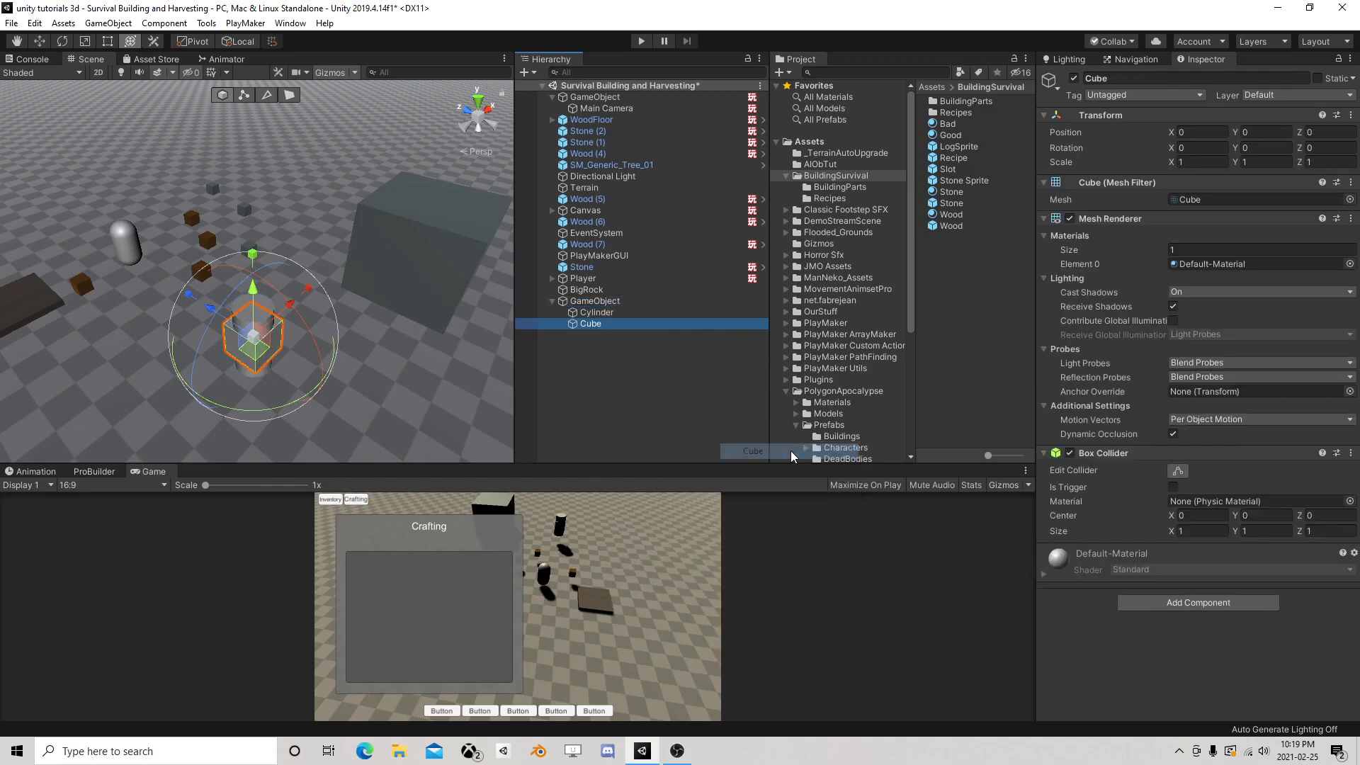
{"action": "left_click_drag", "start_coordinate": [256, 299], "coordinate": [39, 214]}
{"action": "middle_click_drag", "start_coordinate": [280, 366], "coordinate": [290, 249]}
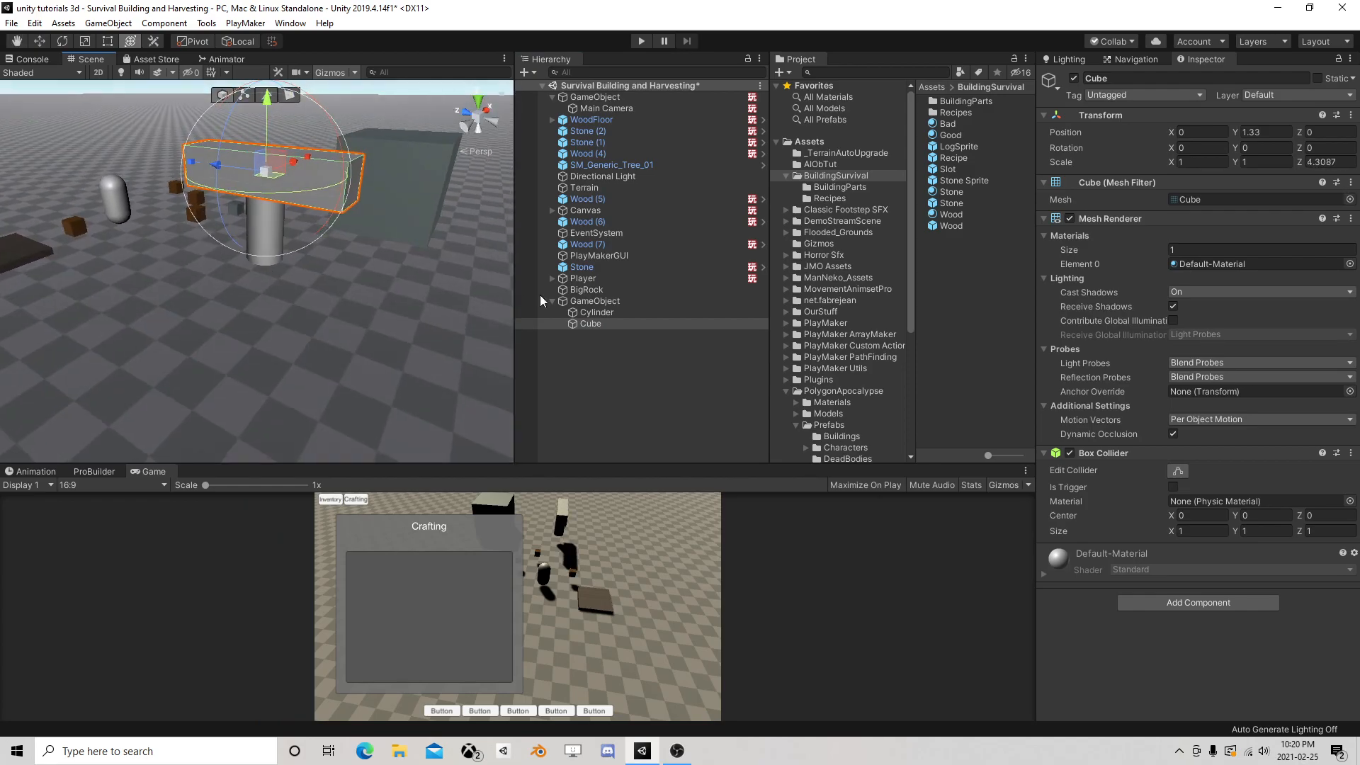
Stretch the cylinder's Y scale to about 3.49, lower it to Y -2.31 and assign it the Wood material
{"action": "left_click", "coordinate": [594, 311]}
{"action": "left_click_drag", "start_coordinate": [266, 115], "coordinate": [327, 751]}
{"action": "left_click_drag", "start_coordinate": [273, 156], "coordinate": [263, 235]}
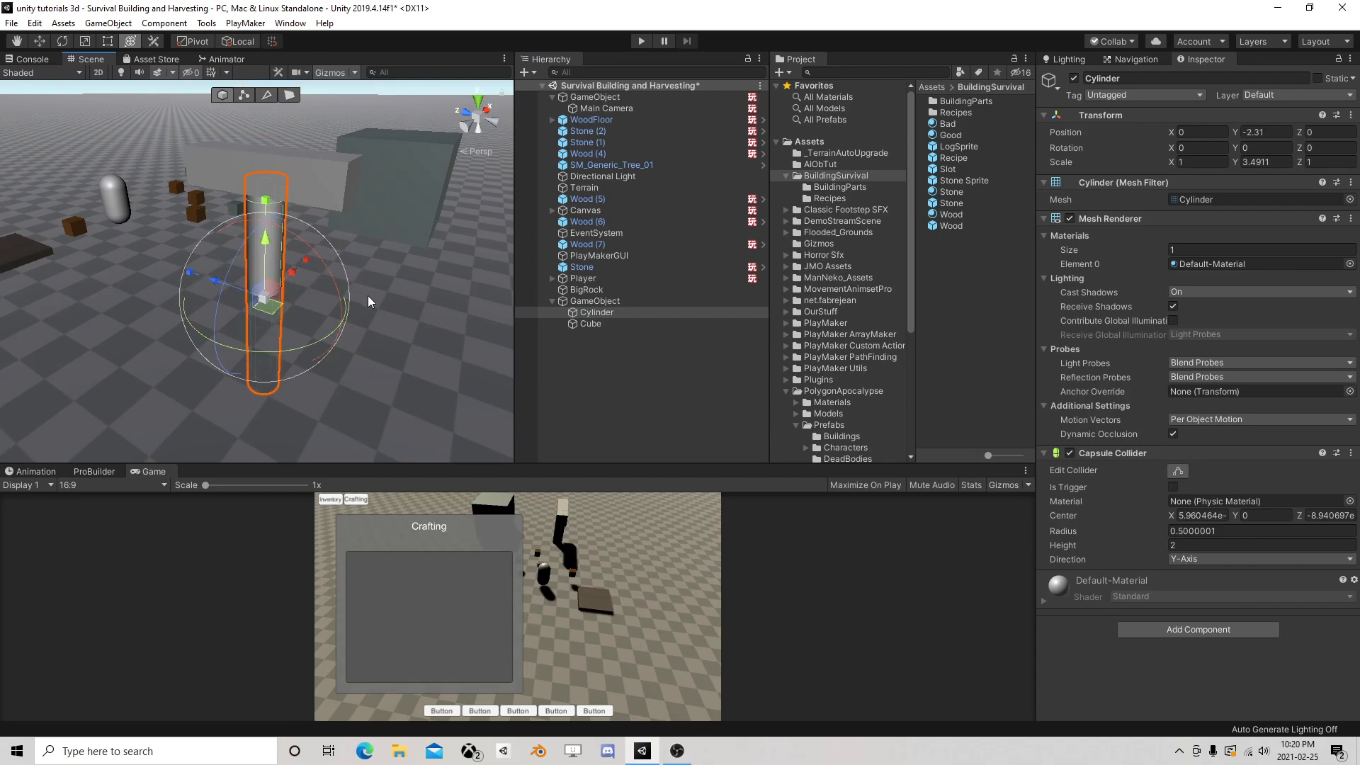
{"action": "left_click", "coordinate": [598, 314]}
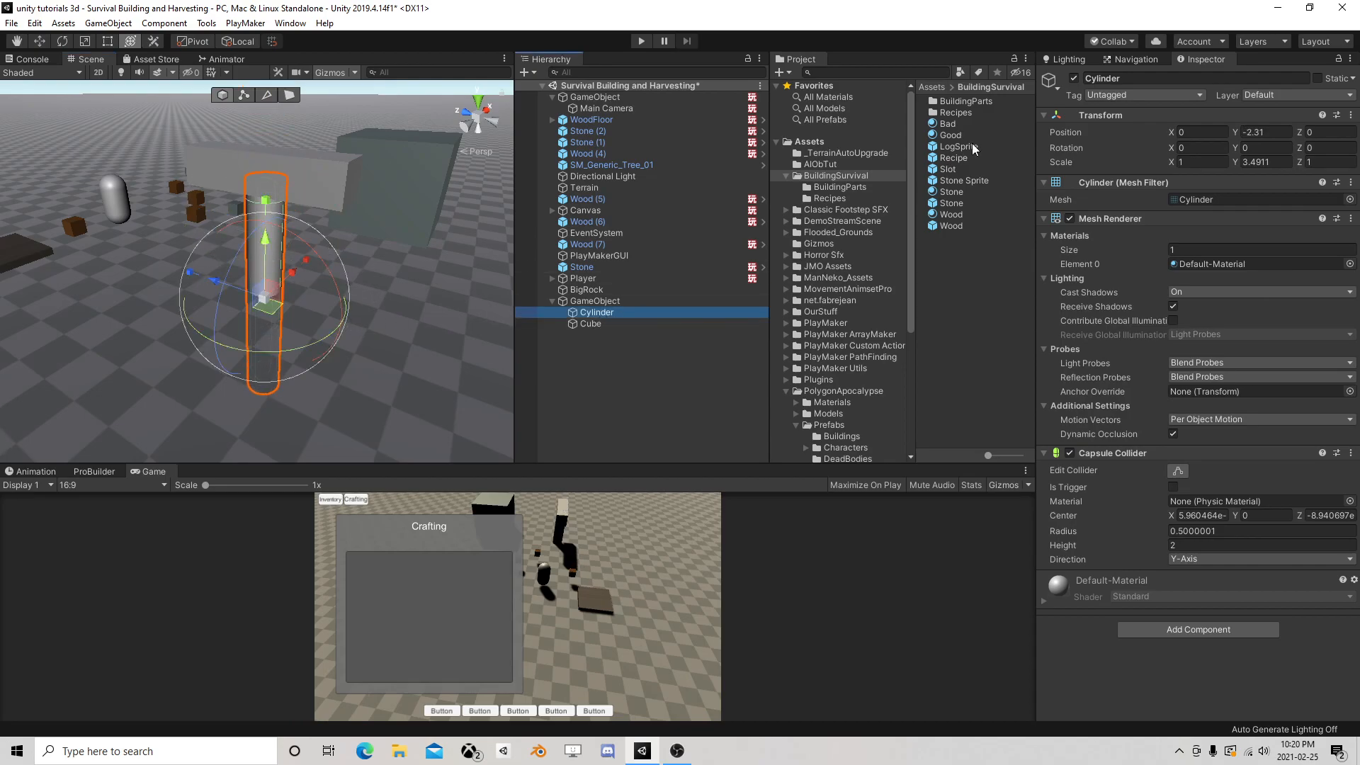
{"action": "left_click_drag", "start_coordinate": [949, 226], "coordinate": [1208, 263]}
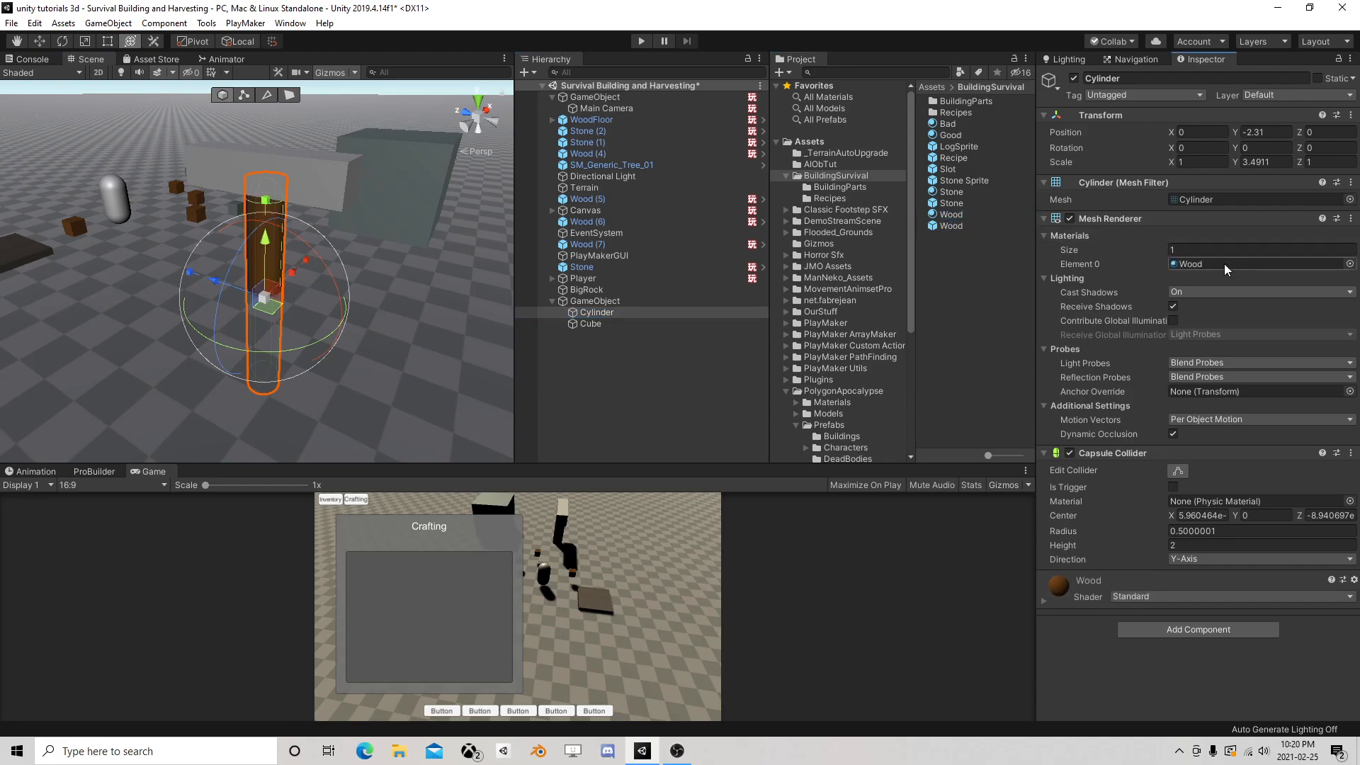
Create a material named Metal in the BuildingSurvival folder and assign it to the cube
{"action": "left_click", "coordinate": [592, 325]}
{"action": "right_click", "coordinate": [938, 255]}
{"action": "mouse_move", "coordinate": [992, 262]}
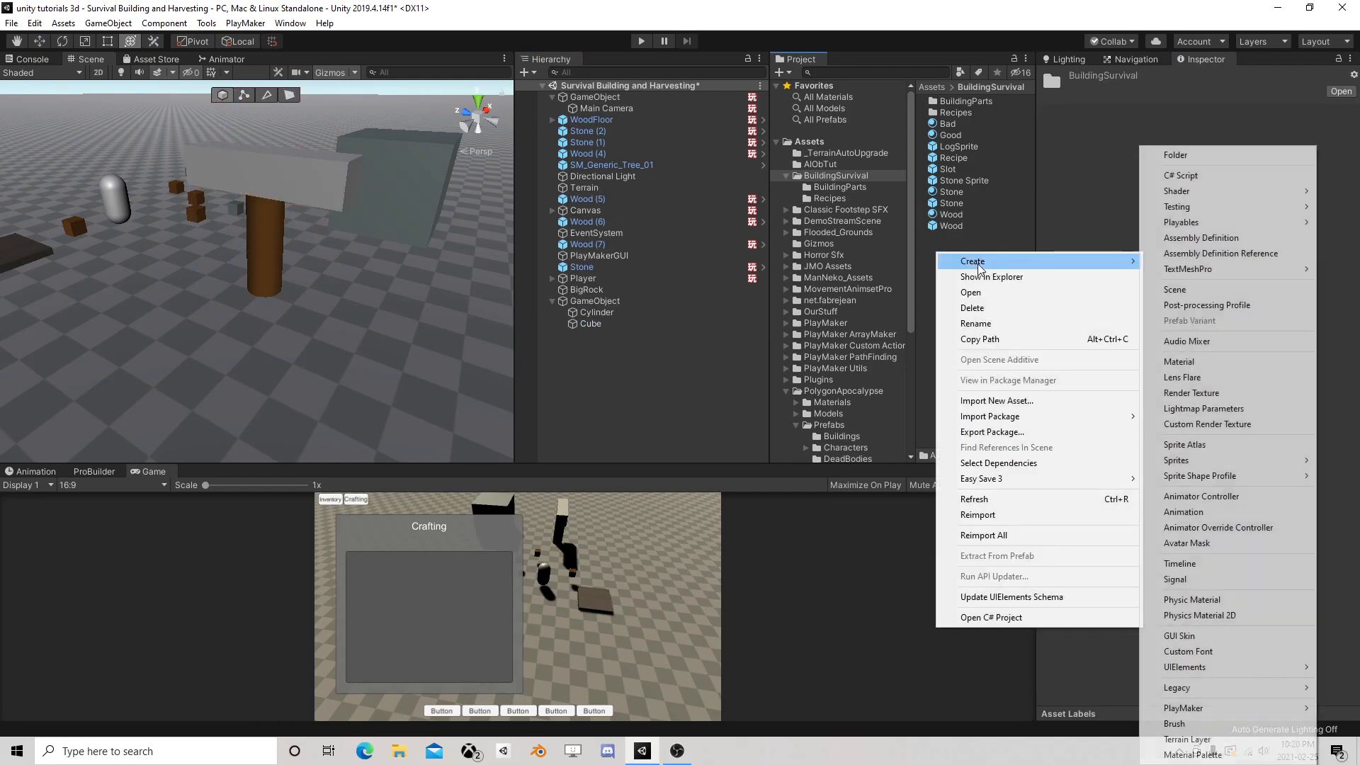
{"action": "left_click", "coordinate": [1179, 361]}
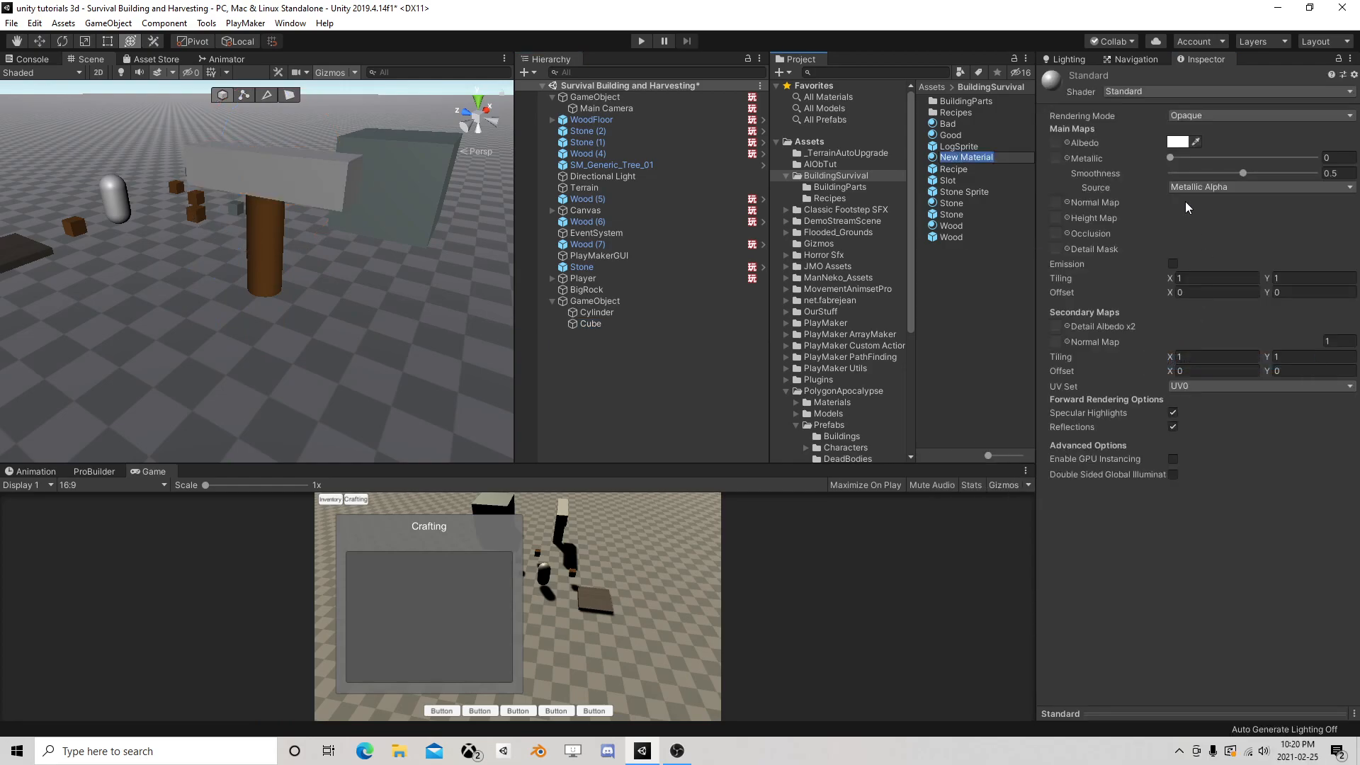
{"action": "type", "text": "Metal"}
{"action": "key", "text": "Return"}
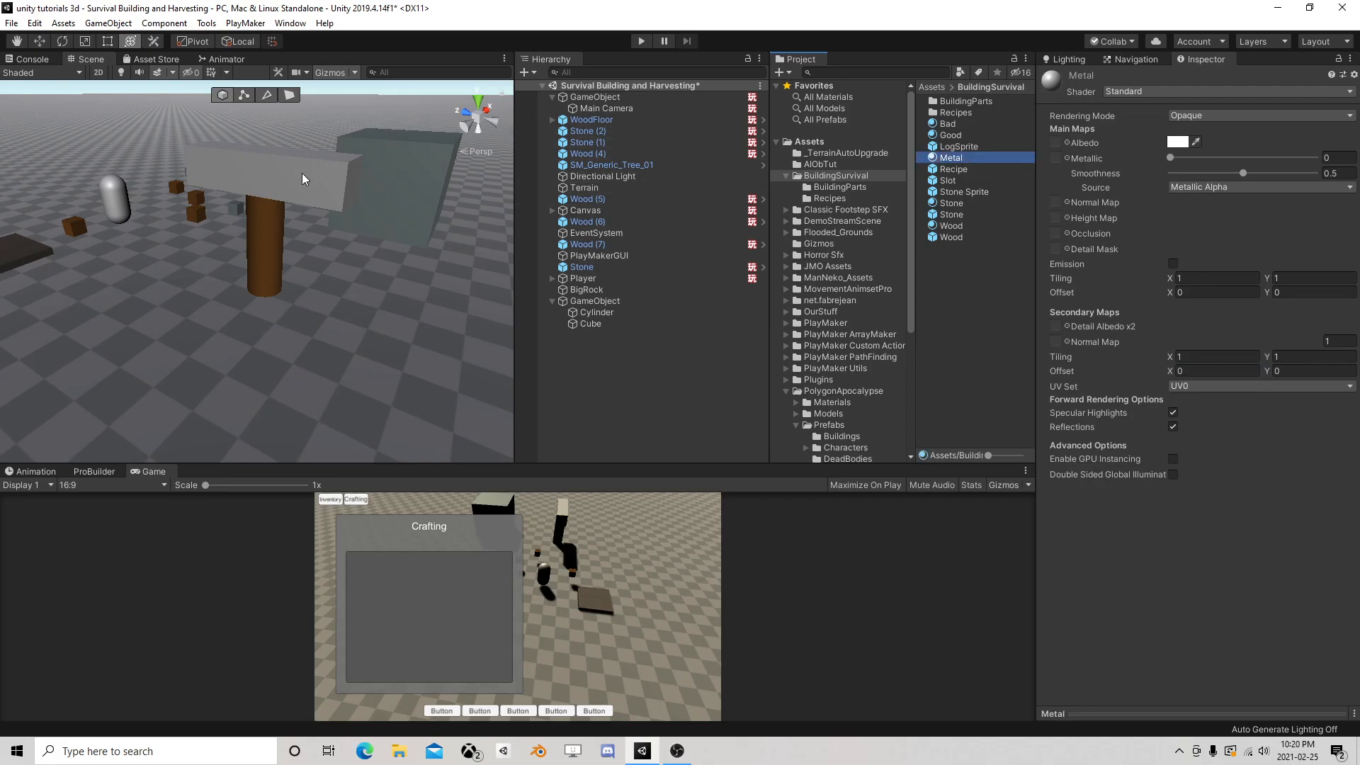
{"action": "left_click", "coordinate": [591, 323]}
{"action": "left_click_drag", "start_coordinate": [951, 157], "coordinate": [1207, 272]}
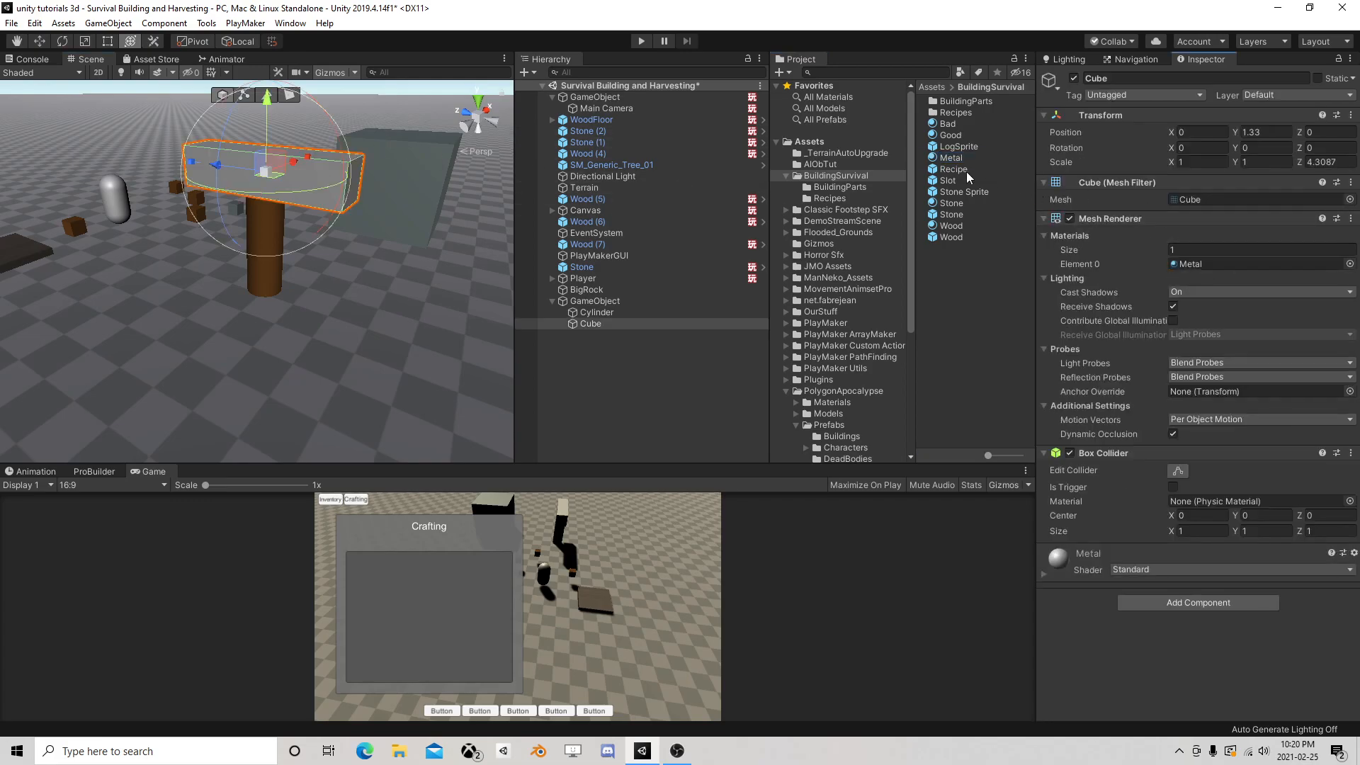
Give the Metal material a pale grey-teal albedo of about AFCDCA, metallic 0.461 and smoothness 0.693
{"action": "left_click", "coordinate": [955, 159]}
{"action": "left_click", "coordinate": [1178, 142]}
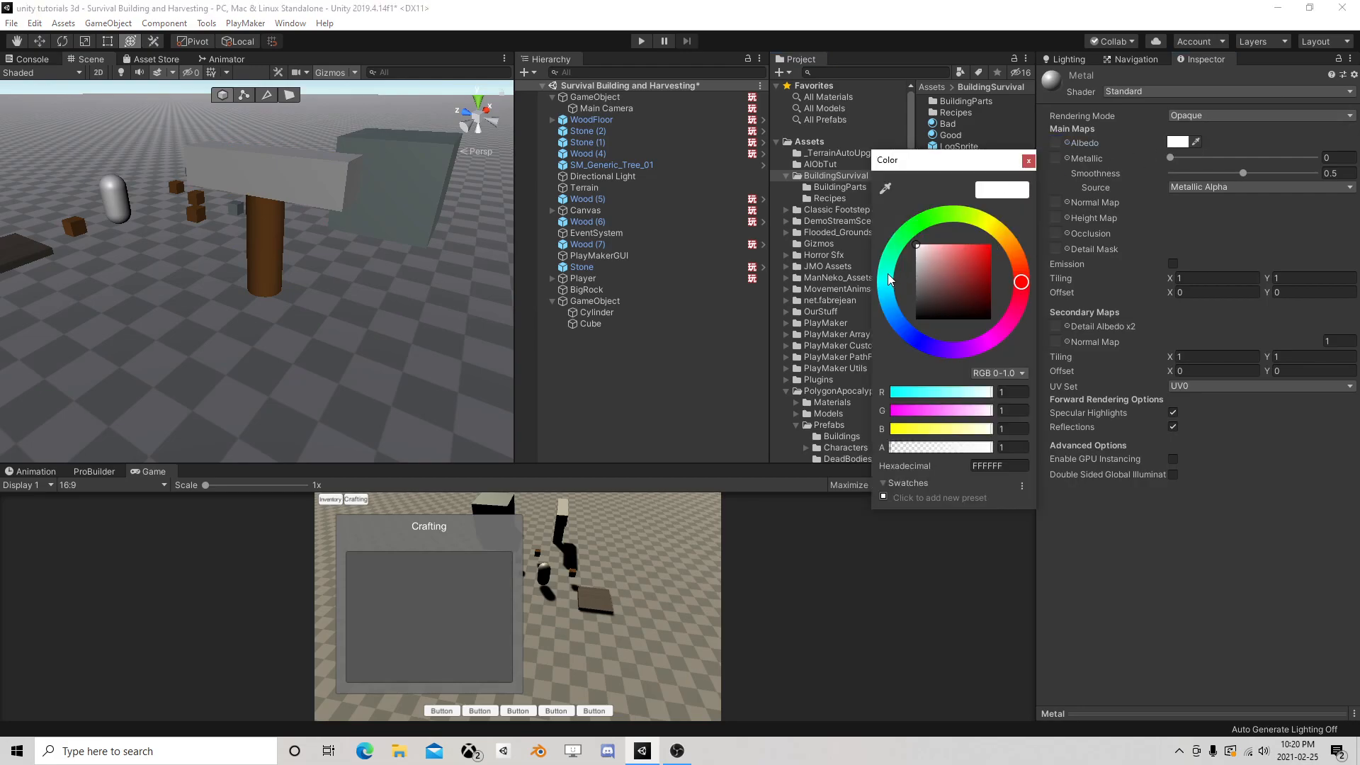
{"action": "left_click", "coordinate": [890, 278]}
{"action": "left_click_drag", "start_coordinate": [928, 251], "coordinate": [927, 242]}
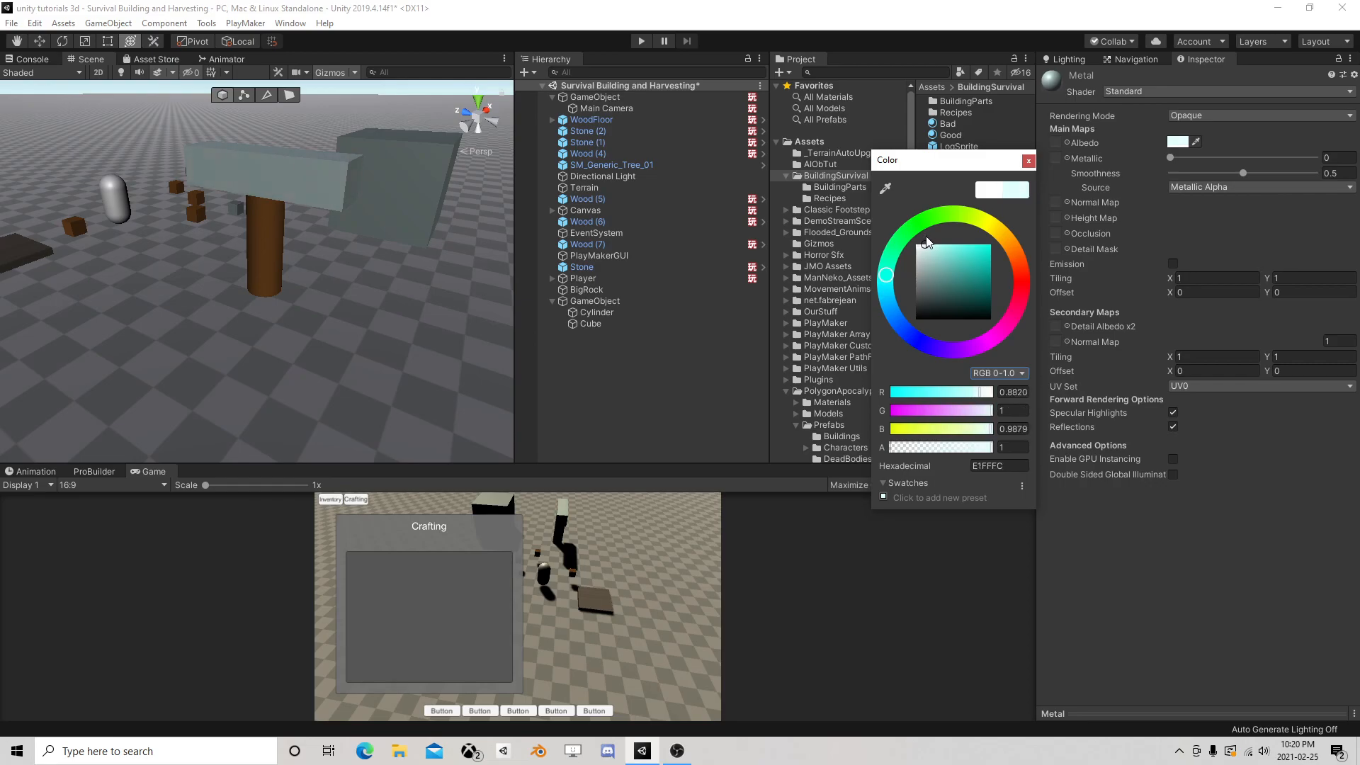
{"action": "left_click", "coordinate": [1028, 162]}
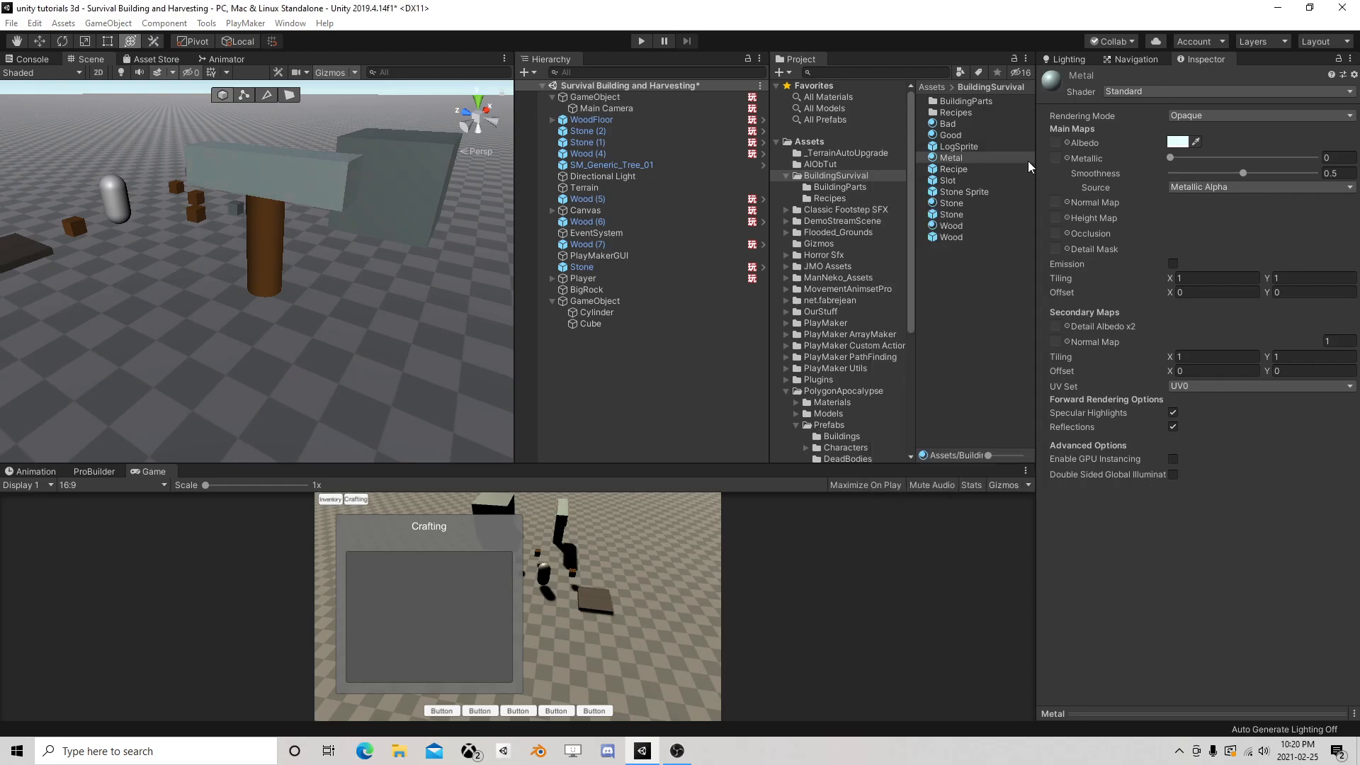
{"action": "left_click", "coordinate": [1170, 144]}
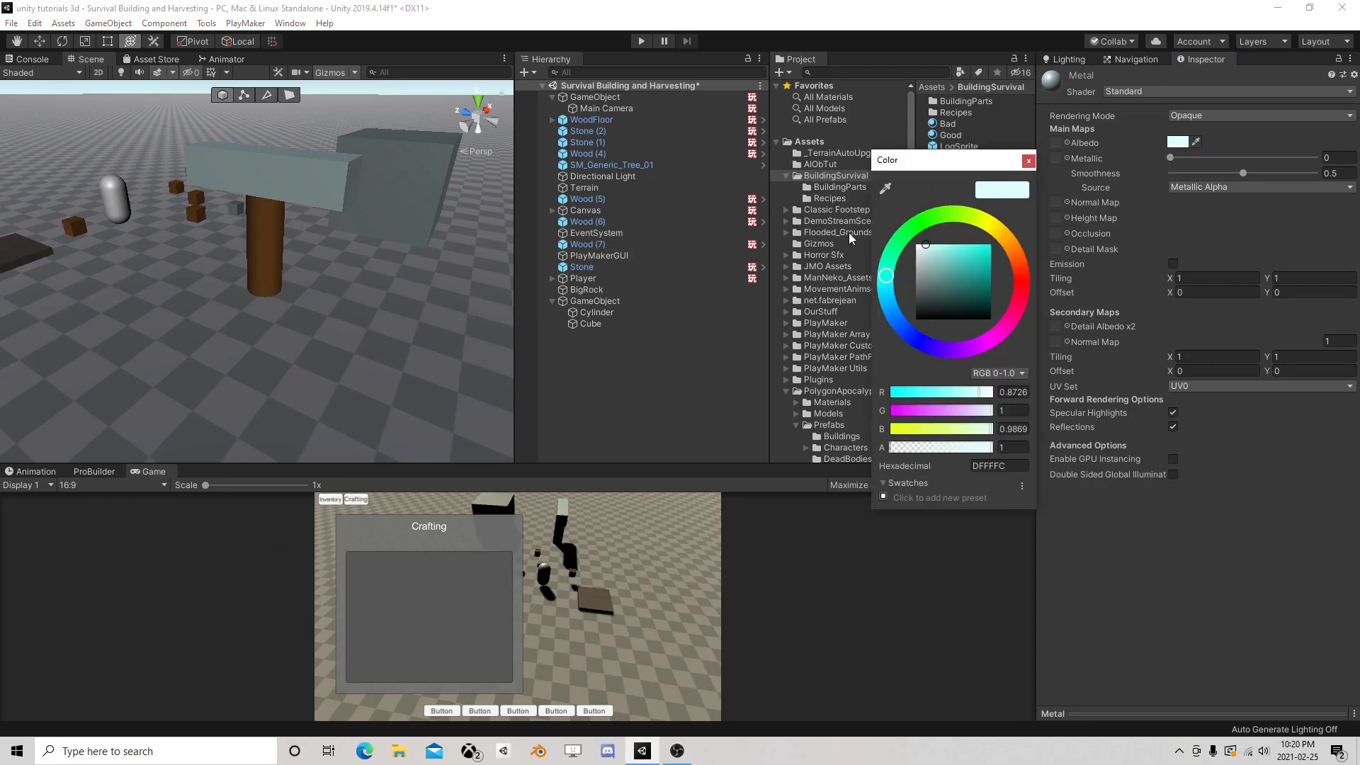
{"action": "left_click", "coordinate": [925, 274]}
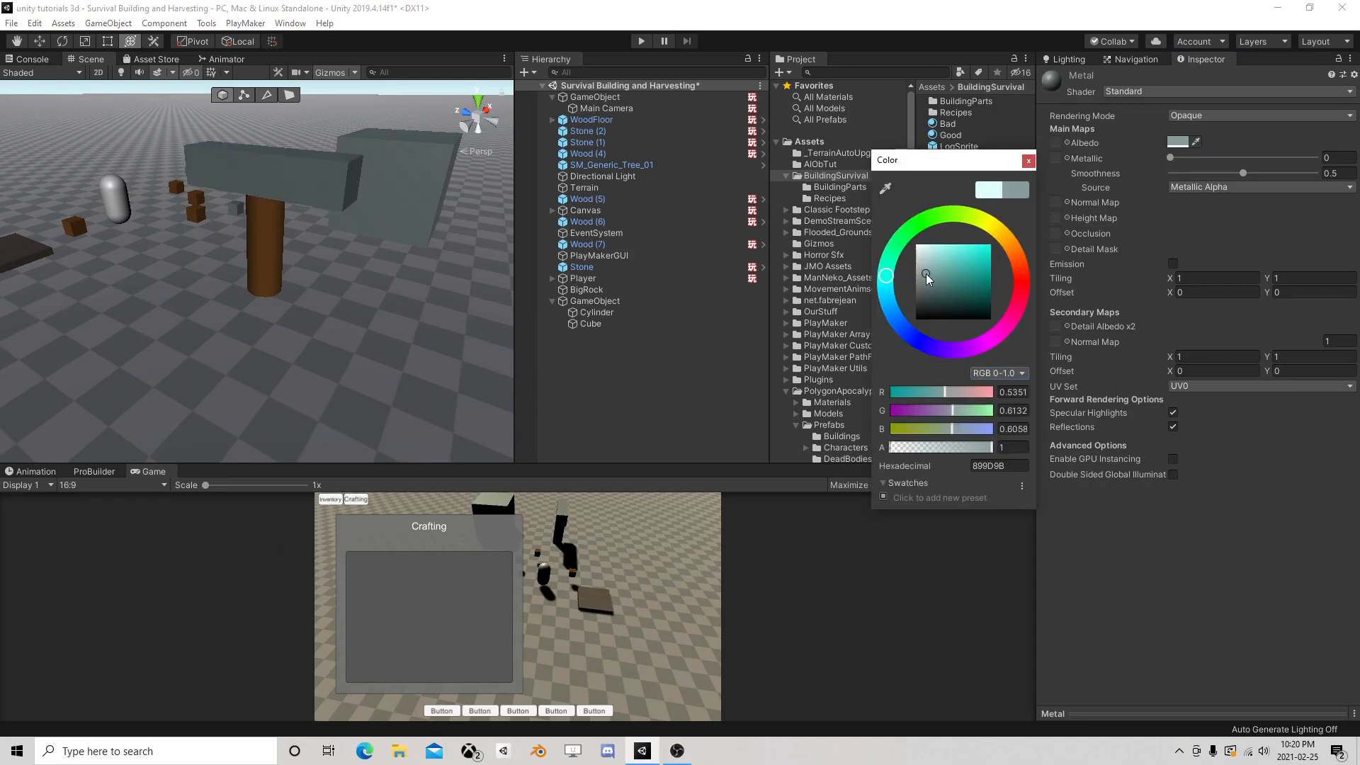
{"action": "left_click_drag", "start_coordinate": [926, 274], "coordinate": [928, 259]}
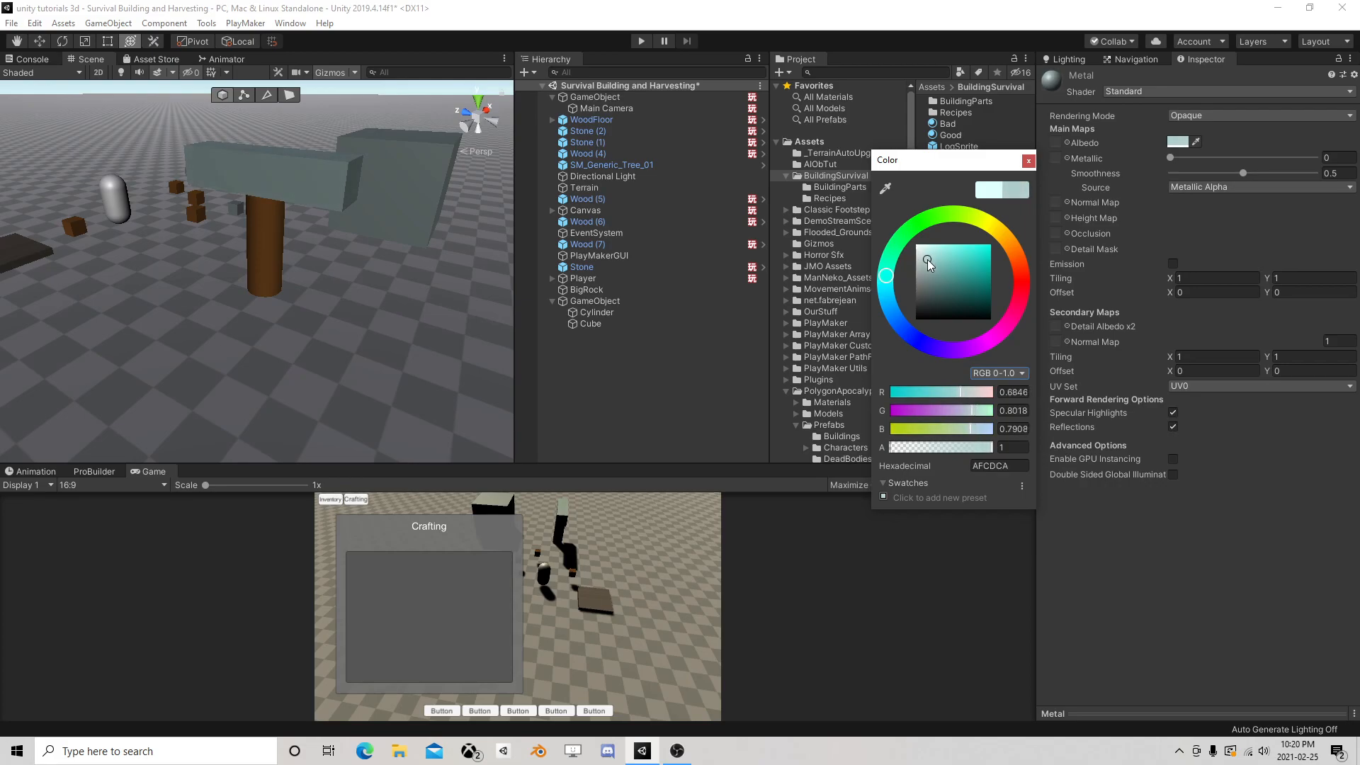
{"action": "left_click", "coordinate": [1027, 161]}
{"action": "left_click_drag", "start_coordinate": [1169, 157], "coordinate": [1273, 179]}
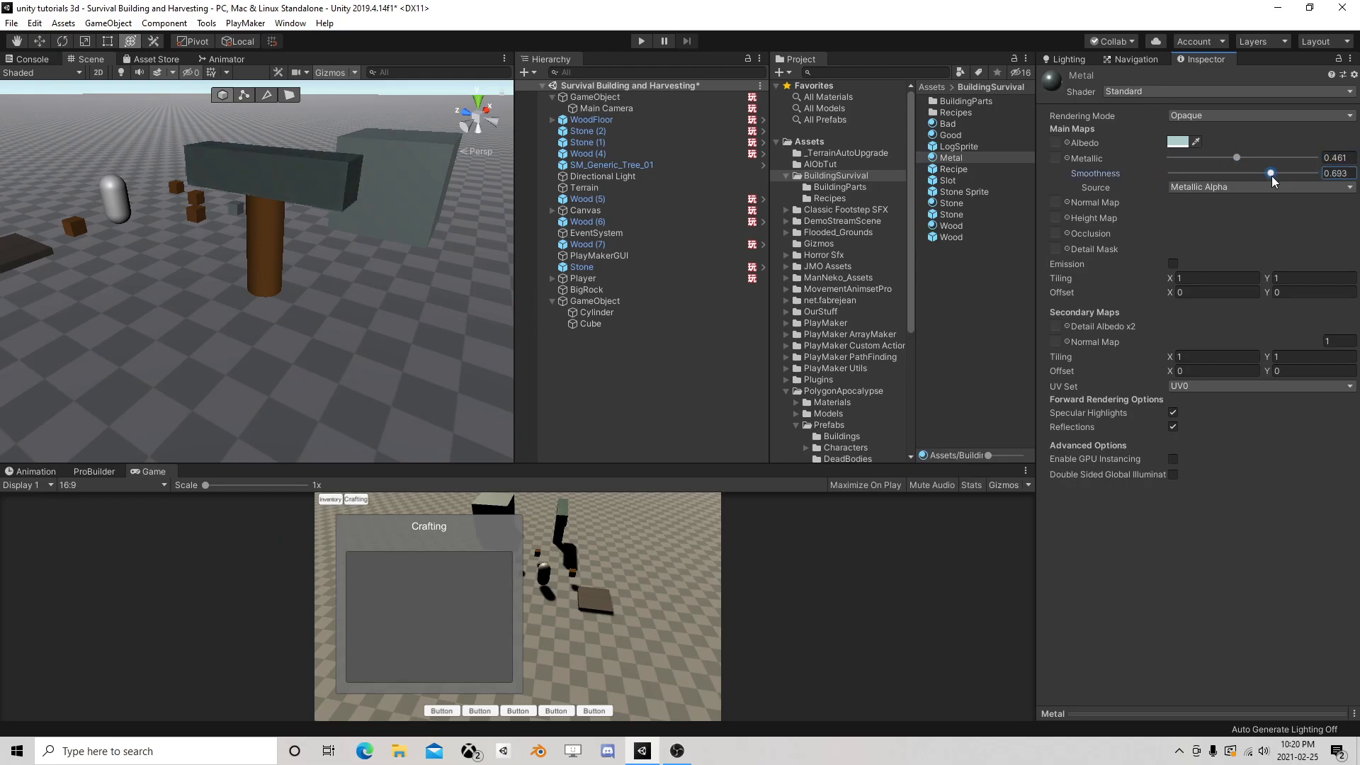
Rename the parent object of the cylinder and cube to PickAxe
{"action": "left_click", "coordinate": [597, 301]}
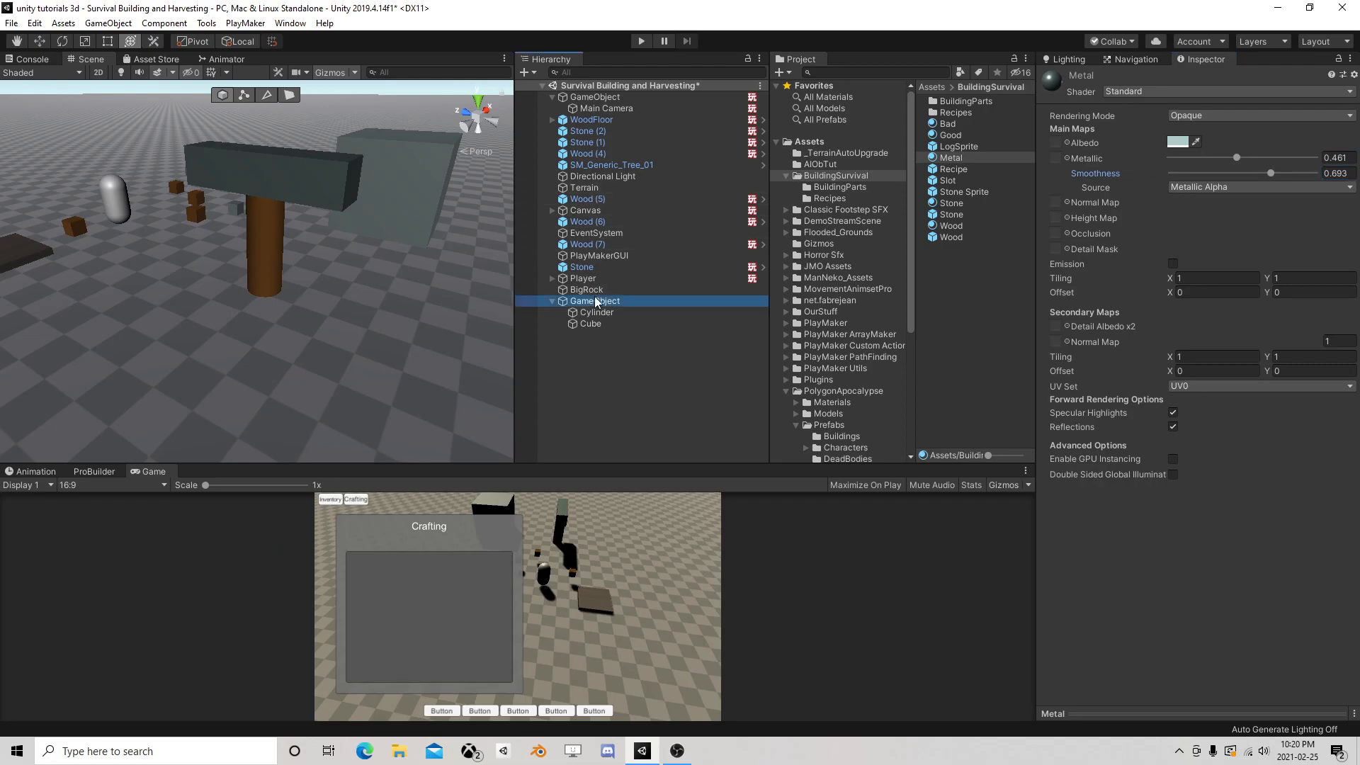
{"action": "left_click", "coordinate": [622, 300]}
{"action": "type", "text": "PickAxe"}
{"action": "key", "text": "Return"}
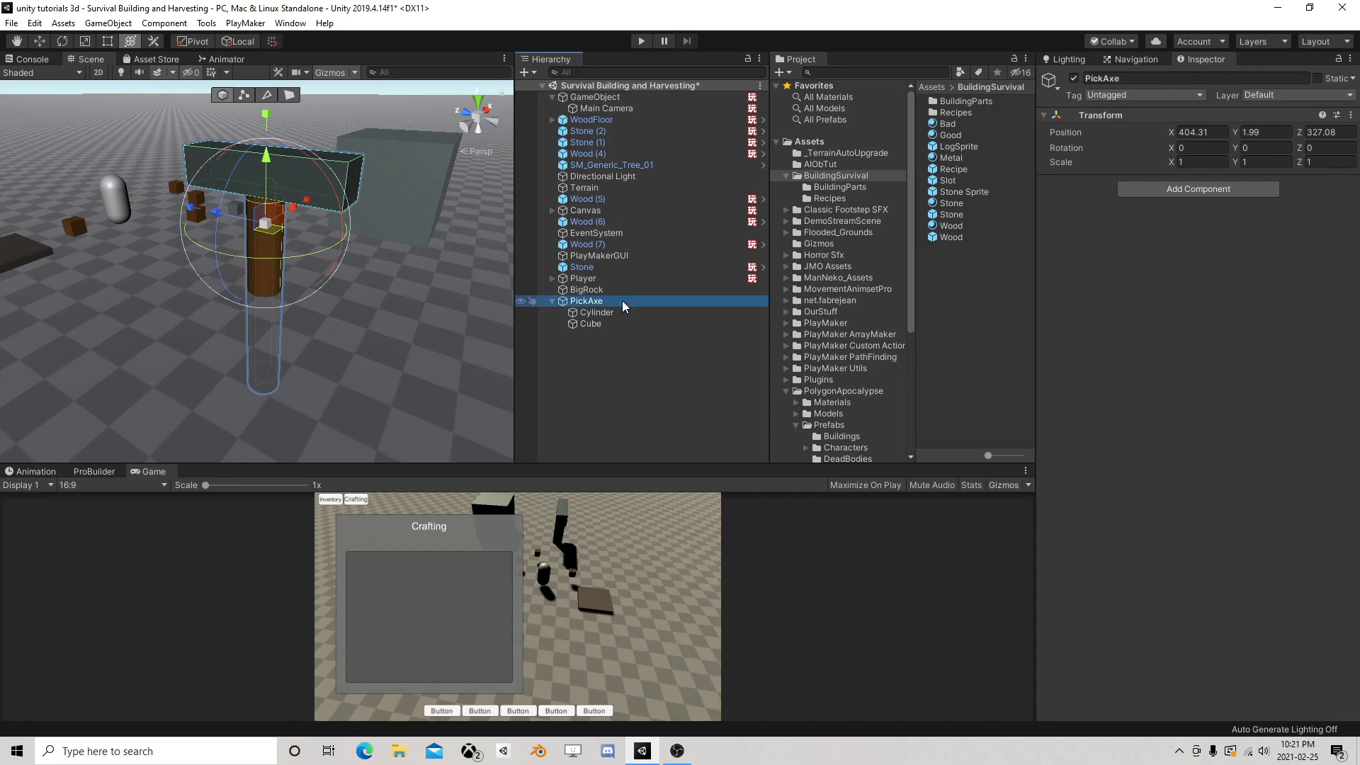
Scale PickAxe down to 0.2 on the X, Y and Z axes
{"action": "left_click", "coordinate": [1071, 164]}
{"action": "type", "text": "0.2"}
{"action": "key", "text": "Tab"}
{"action": "type", "text": "0.2"}
{"action": "left_click", "coordinate": [1316, 162]}
{"action": "type", "text": ".2"}
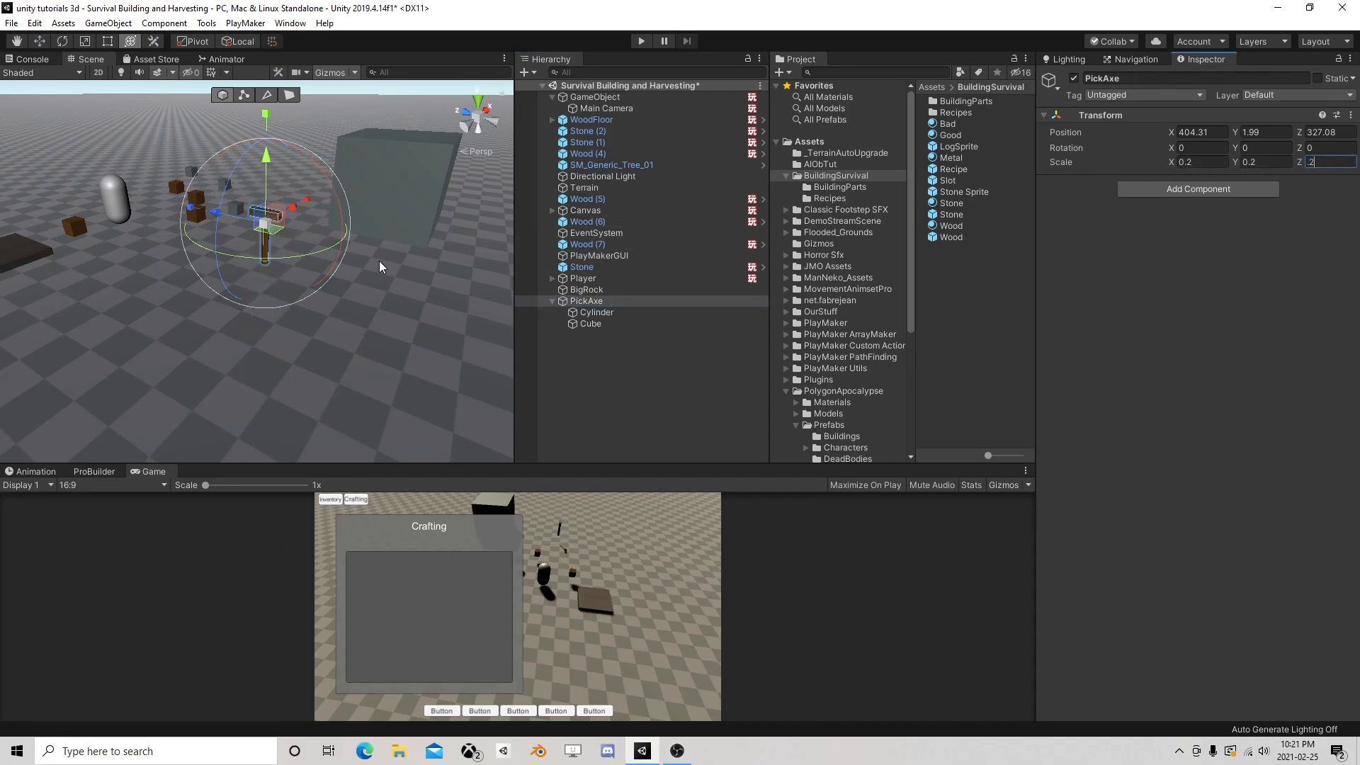
Move PickAxe beside the player capsule, to about X 404.77, Y 2.34, Z 334.59
{"action": "right_click_drag", "start_coordinate": [140, 240], "coordinate": [452, 265]}
{"action": "key", "text": "w"}
{"action": "left_click_drag", "start_coordinate": [420, 263], "coordinate": [62, 267]}
{"action": "middle_click_drag", "start_coordinate": [92, 268], "coordinate": [317, 285]}
{"action": "right_click_drag", "start_coordinate": [118, 279], "coordinate": [397, 270]}
{"action": "middle_click_drag", "start_coordinate": [177, 322], "coordinate": [313, 279]}
{"action": "scroll", "coordinate": [313, 279], "scroll_direction": "up", "scroll_amount": 2}
{"action": "scroll", "coordinate": [314, 279], "scroll_direction": "up", "scroll_amount": 2}
{"action": "left_click_drag", "start_coordinate": [260, 286], "coordinate": [249, 215]}
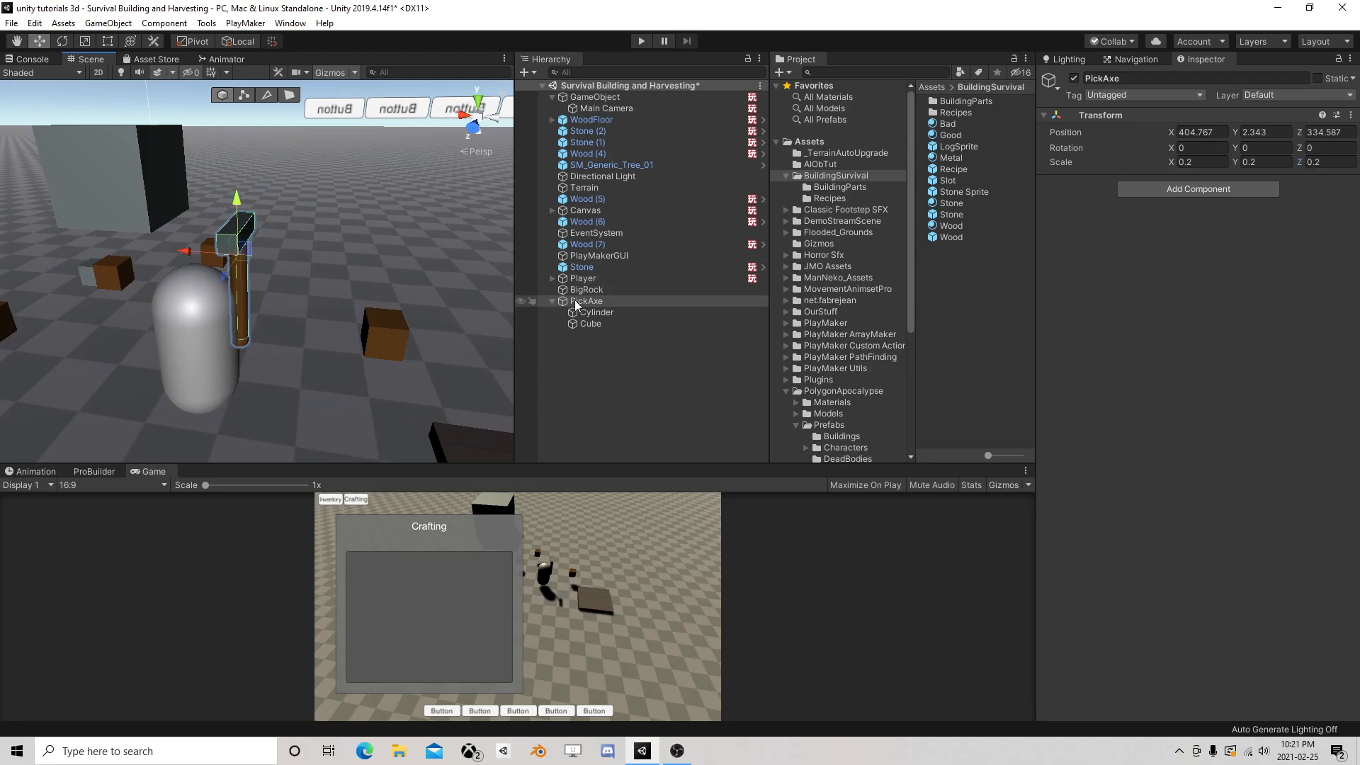
Create an empty child object under Player and shift it to the capsule's side at X -0.506
{"action": "left_click", "coordinate": [553, 302]}
{"action": "left_click", "coordinate": [582, 279]}
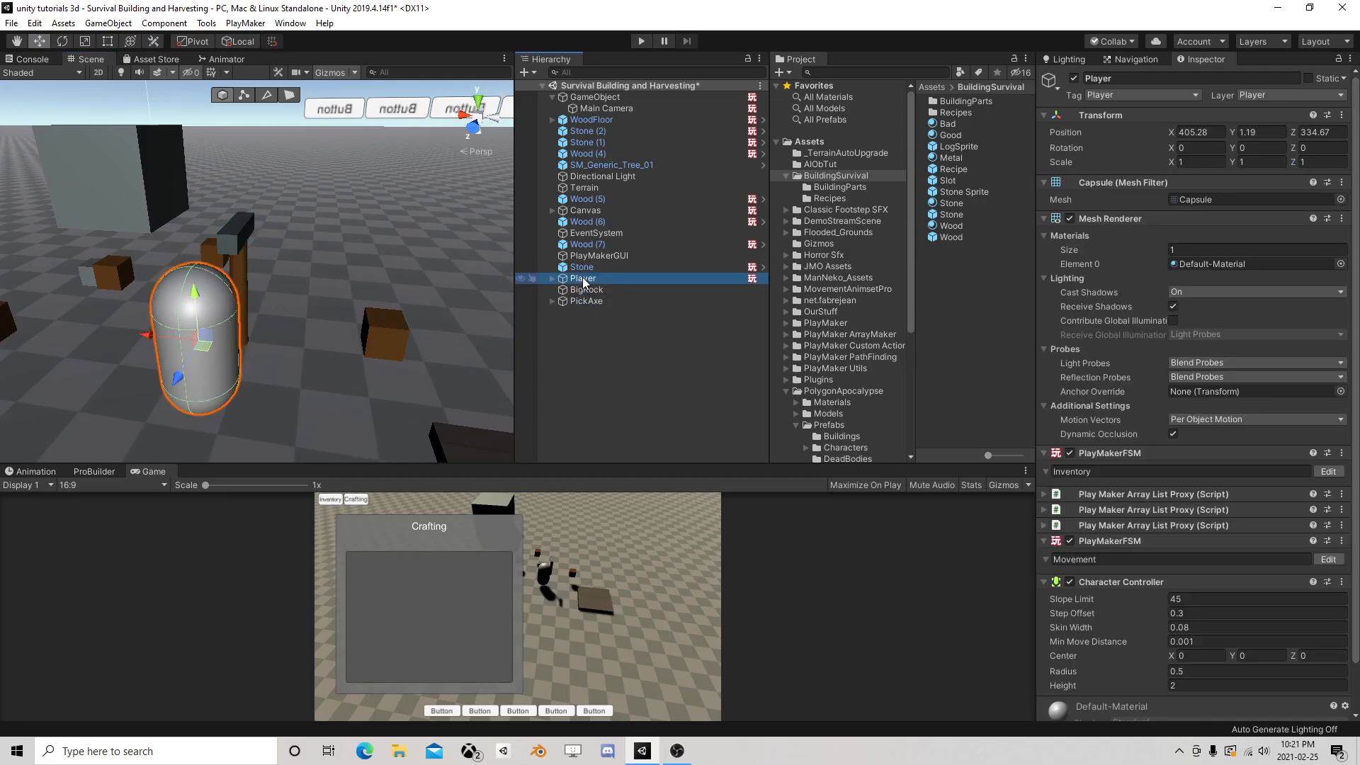
{"action": "right_click", "coordinate": [583, 278]}
{"action": "left_click", "coordinate": [652, 412]}
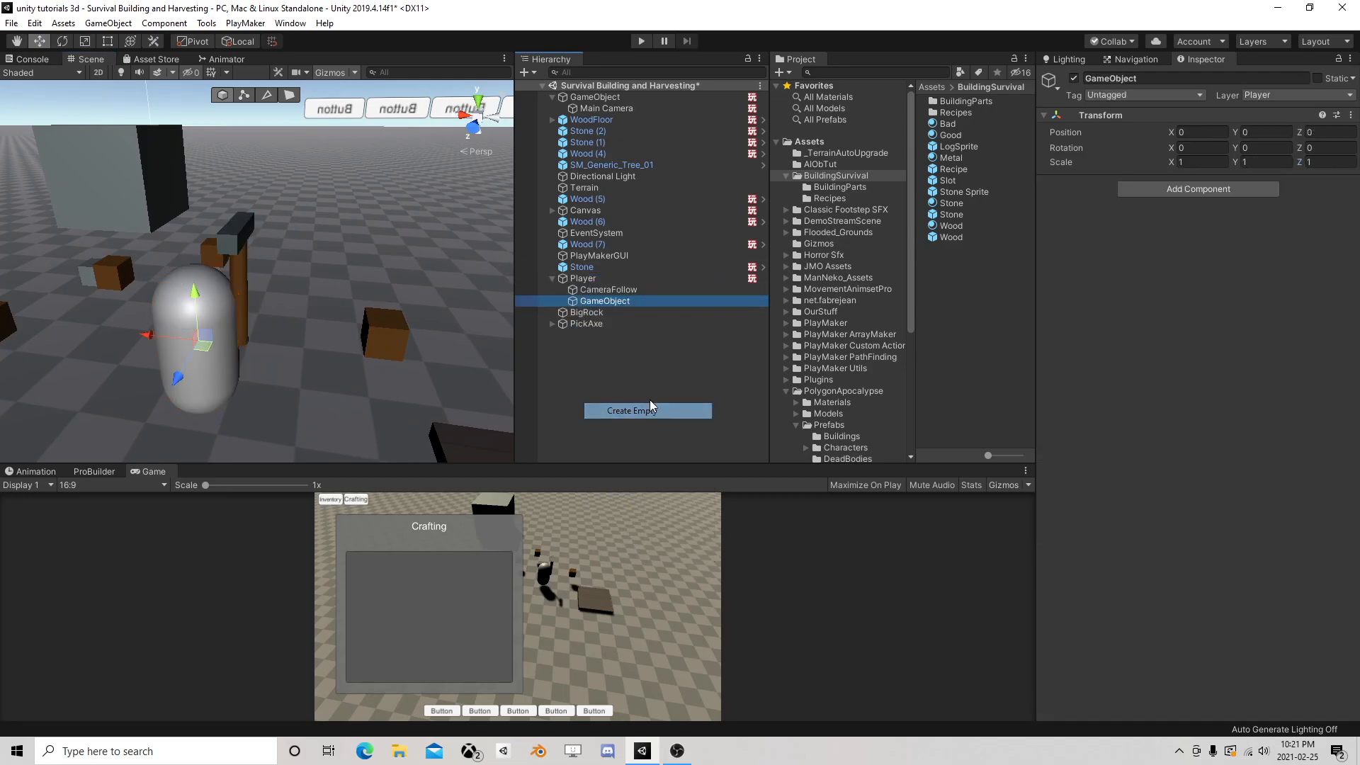
{"action": "left_click_drag", "start_coordinate": [147, 336], "coordinate": [186, 344]}
Rename Player's new empty child to Hand and make PickAxe a child of it
{"action": "left_click", "coordinate": [606, 303]}
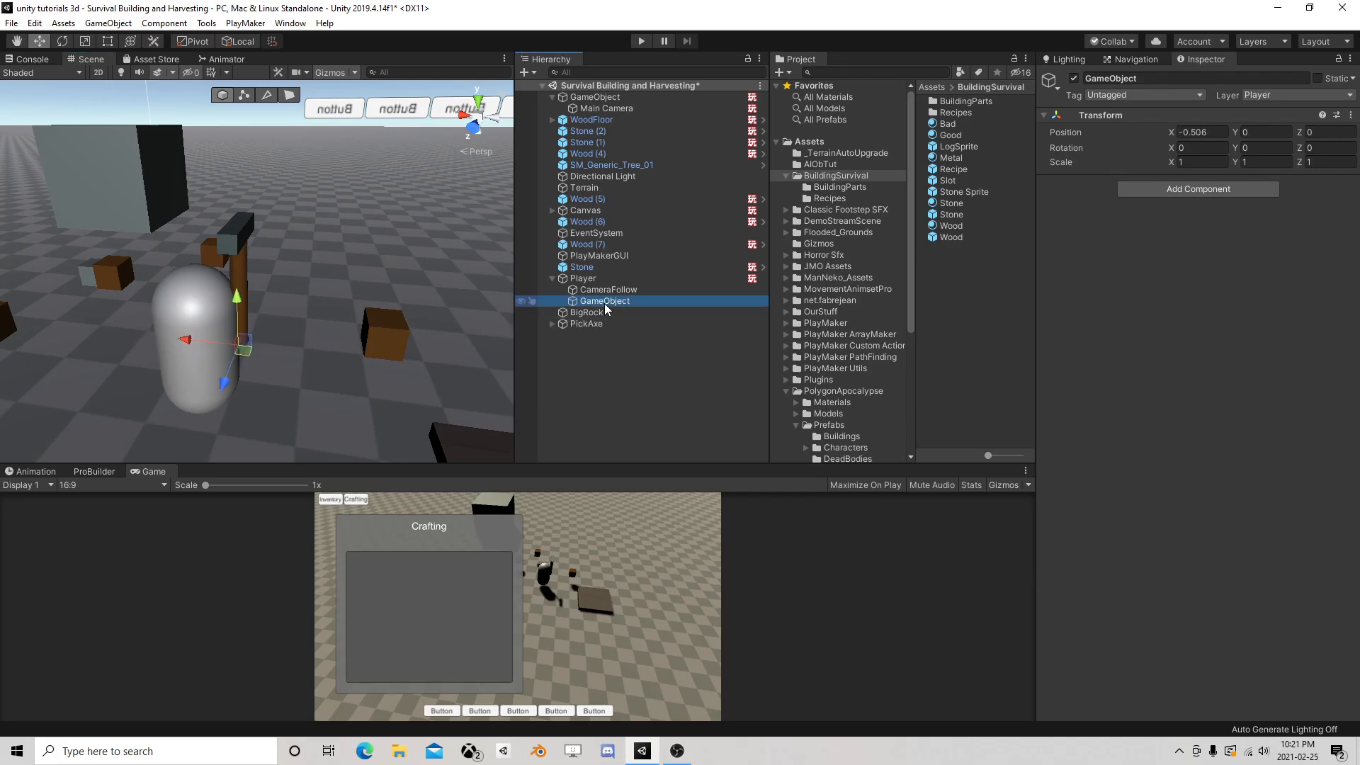
{"action": "left_click", "coordinate": [609, 303]}
{"action": "type", "text": "Hand"}
{"action": "key", "text": "Return"}
{"action": "left_click_drag", "start_coordinate": [585, 323], "coordinate": [600, 301]}
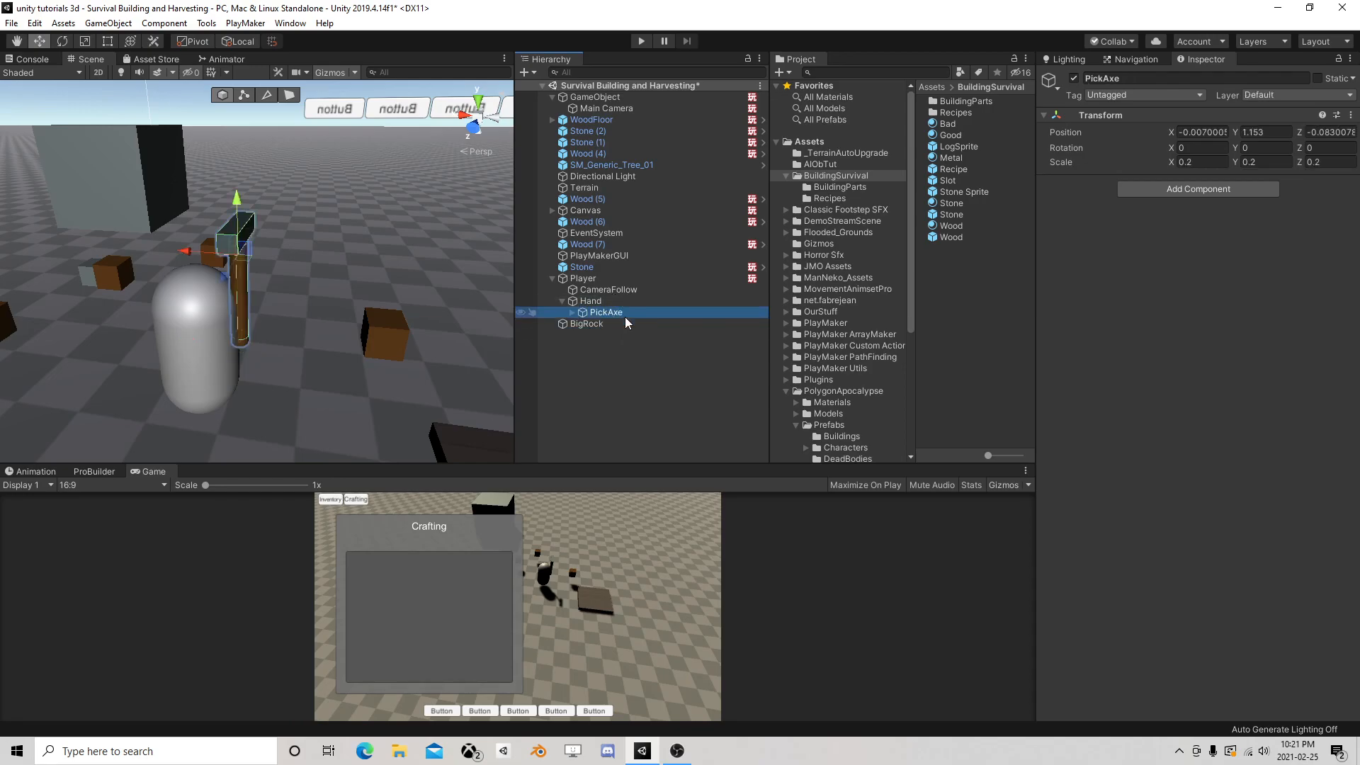
Test swinging the pickaxe by rotating Hand about its X axis, and undo the rotation
{"action": "left_click", "coordinate": [591, 301]}
{"action": "left_click", "coordinate": [65, 42]}
{"action": "left_click_drag", "start_coordinate": [191, 220], "coordinate": [222, 286], "text": "alt"}
{"action": "left_click_drag", "start_coordinate": [138, 308], "coordinate": [1345, 225]}
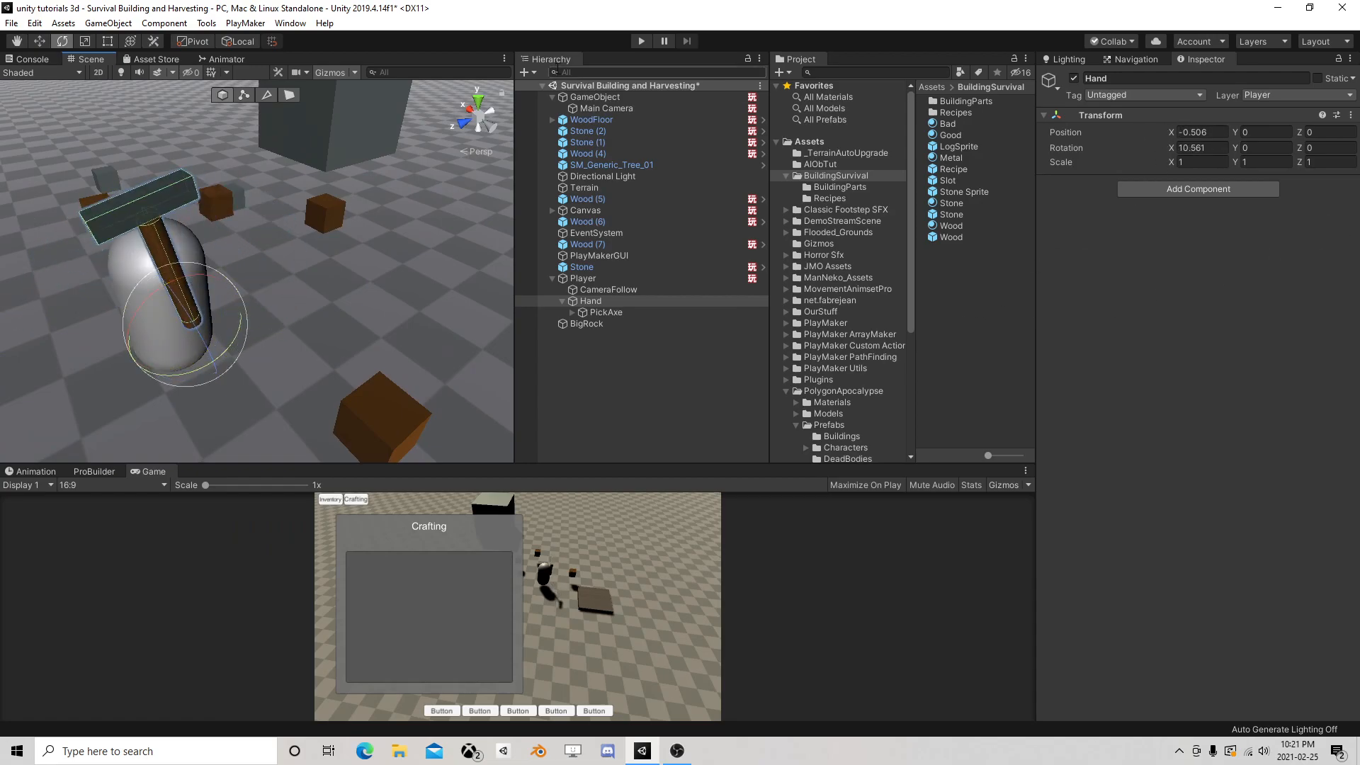
{"action": "left_click", "coordinate": [34, 23]}
{"action": "left_click", "coordinate": [48, 40]}
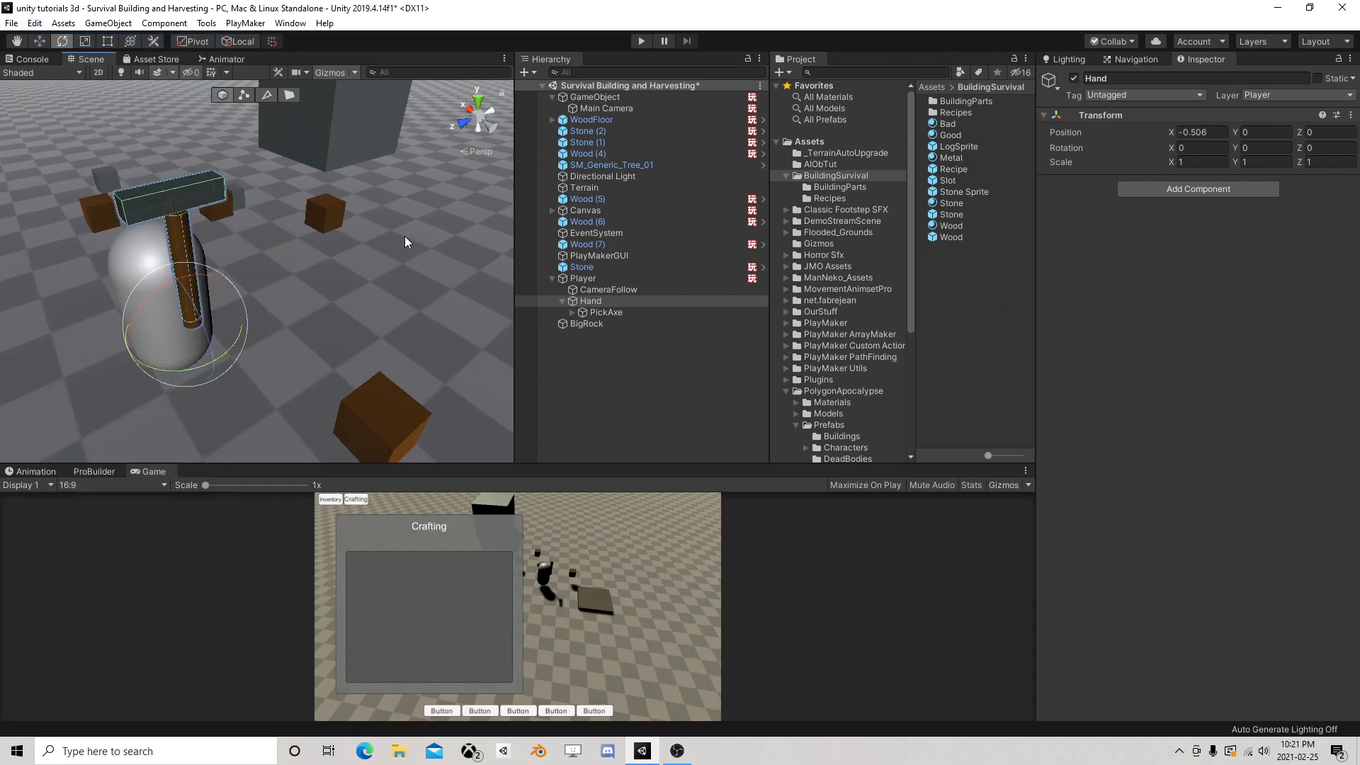
Add a PlayMakerFSM component to Hand and open its state machine for editing
{"action": "left_click", "coordinate": [562, 302]}
{"action": "left_click", "coordinate": [582, 281]}
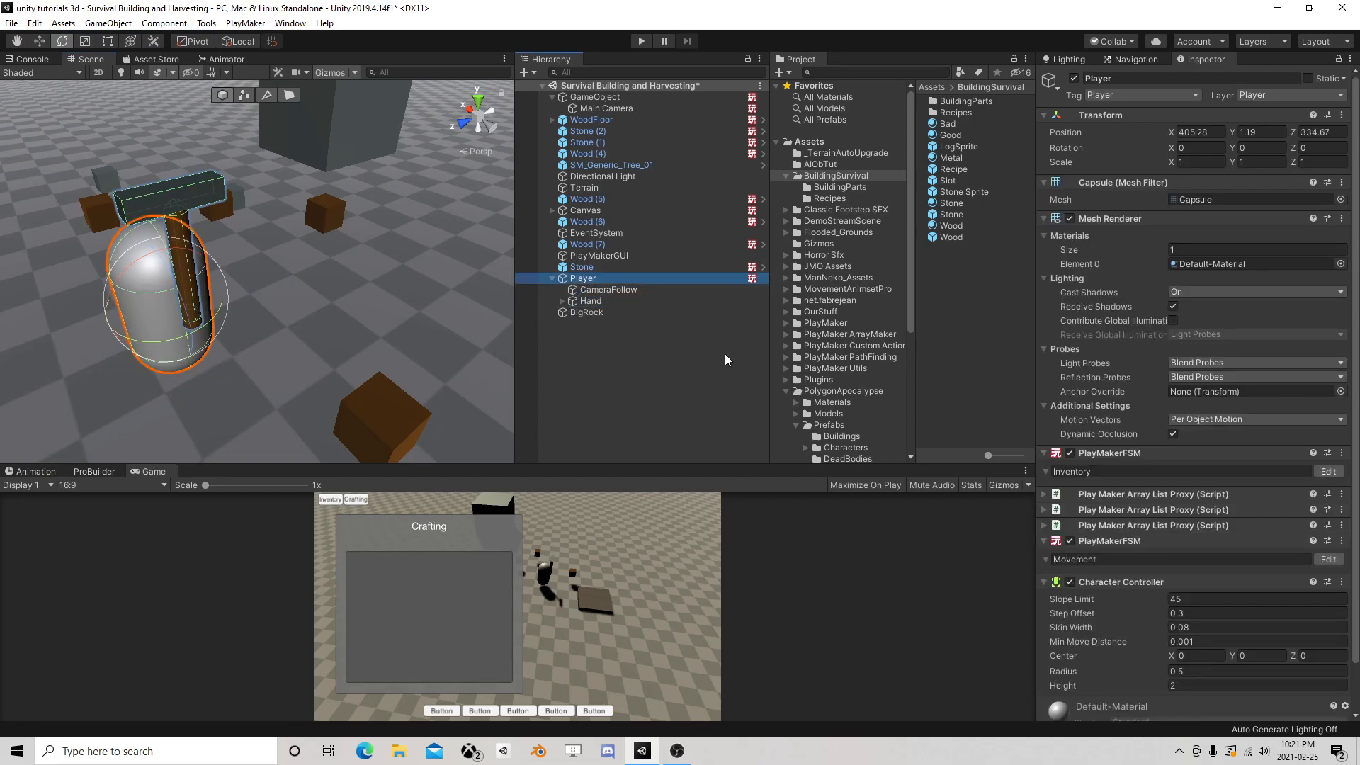
{"action": "left_click", "coordinate": [602, 301]}
{"action": "left_click", "coordinate": [1192, 188]}
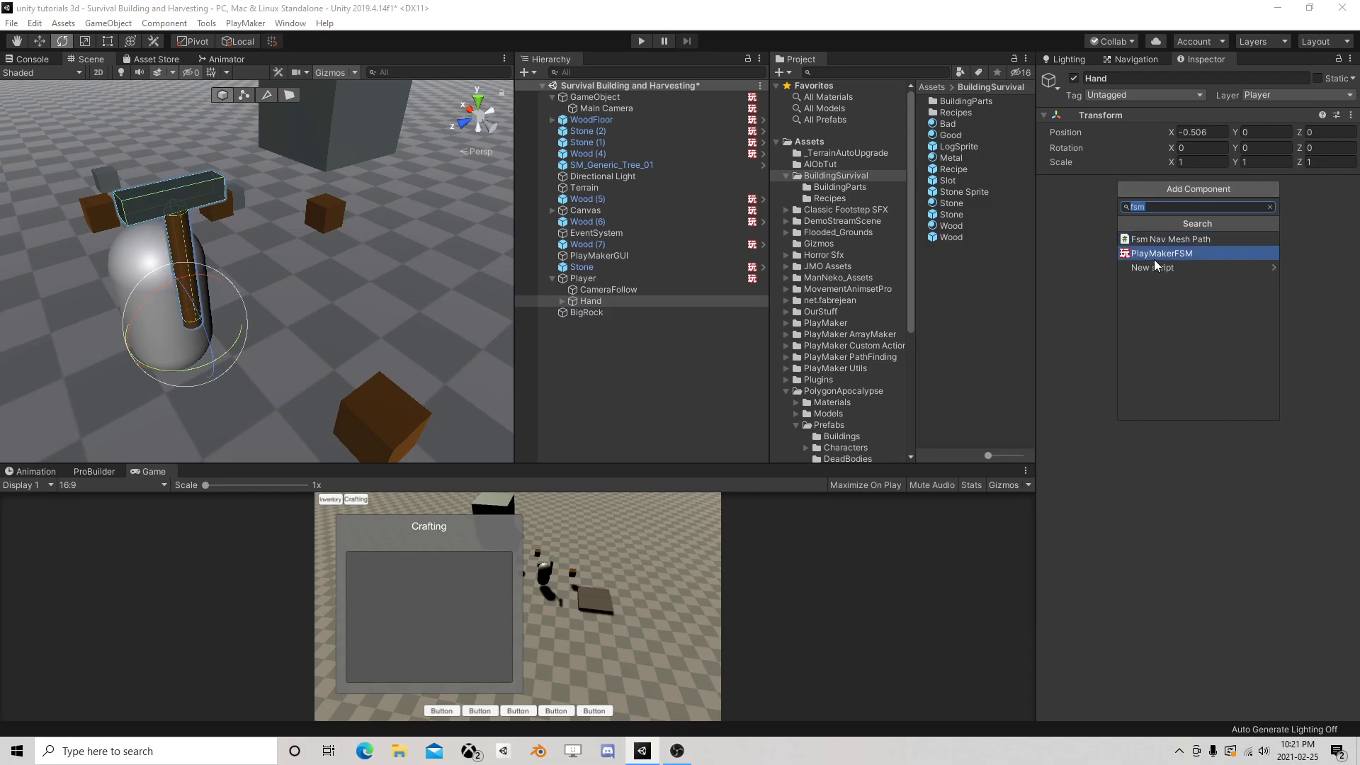
{"action": "left_click", "coordinate": [1158, 255]}
{"action": "left_click", "coordinate": [1338, 201]}
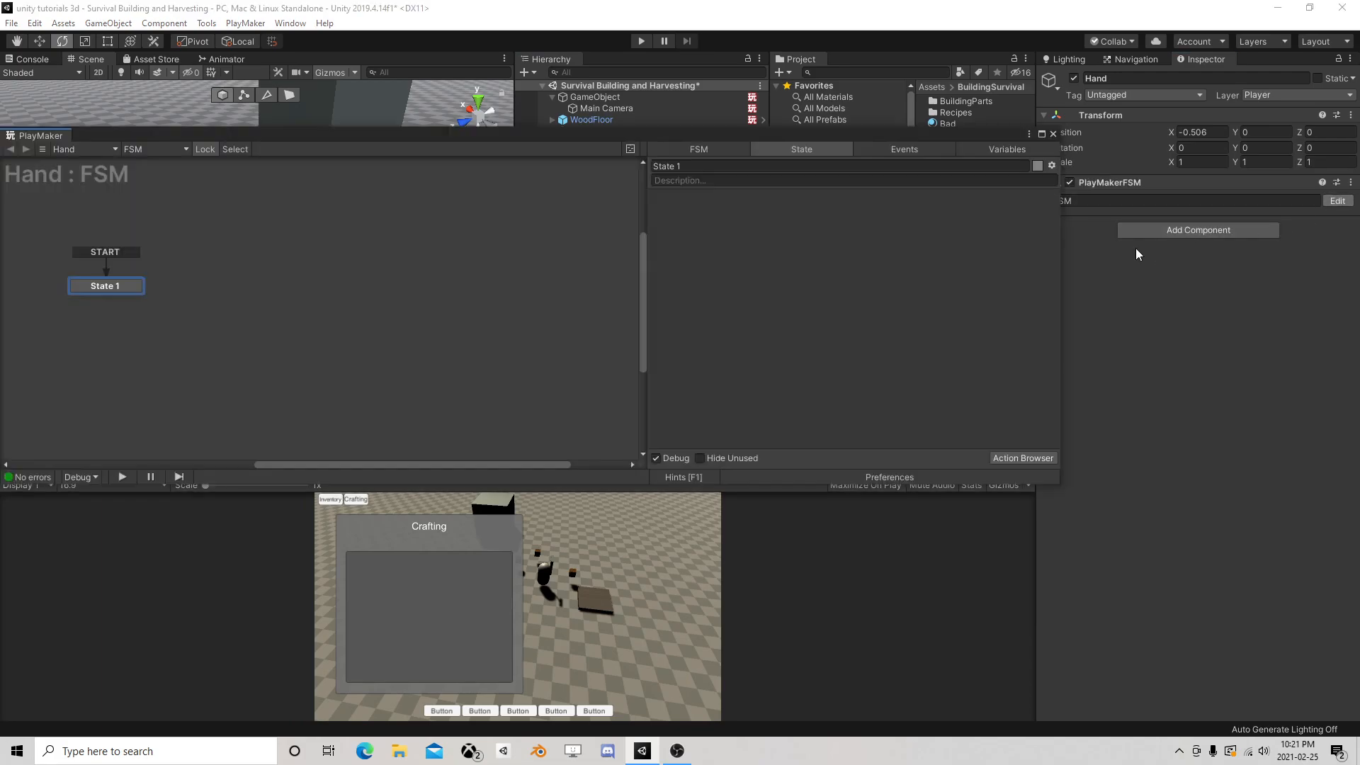
Add a Get Mouse Button Down action to State 1 of Hand's FSM
{"action": "left_click", "coordinate": [1023, 459]}
{"action": "type", "text": "get mouse"}
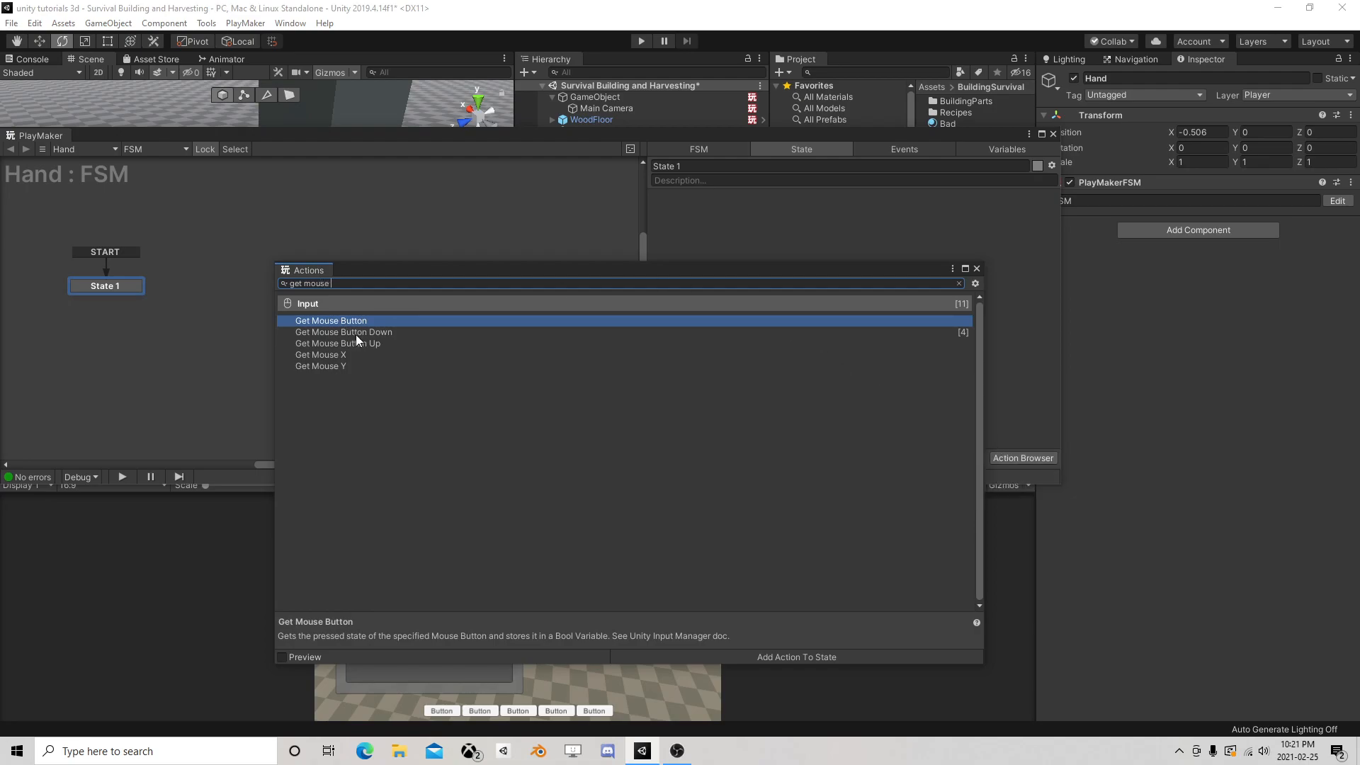
{"action": "double_click", "coordinate": [355, 333]}
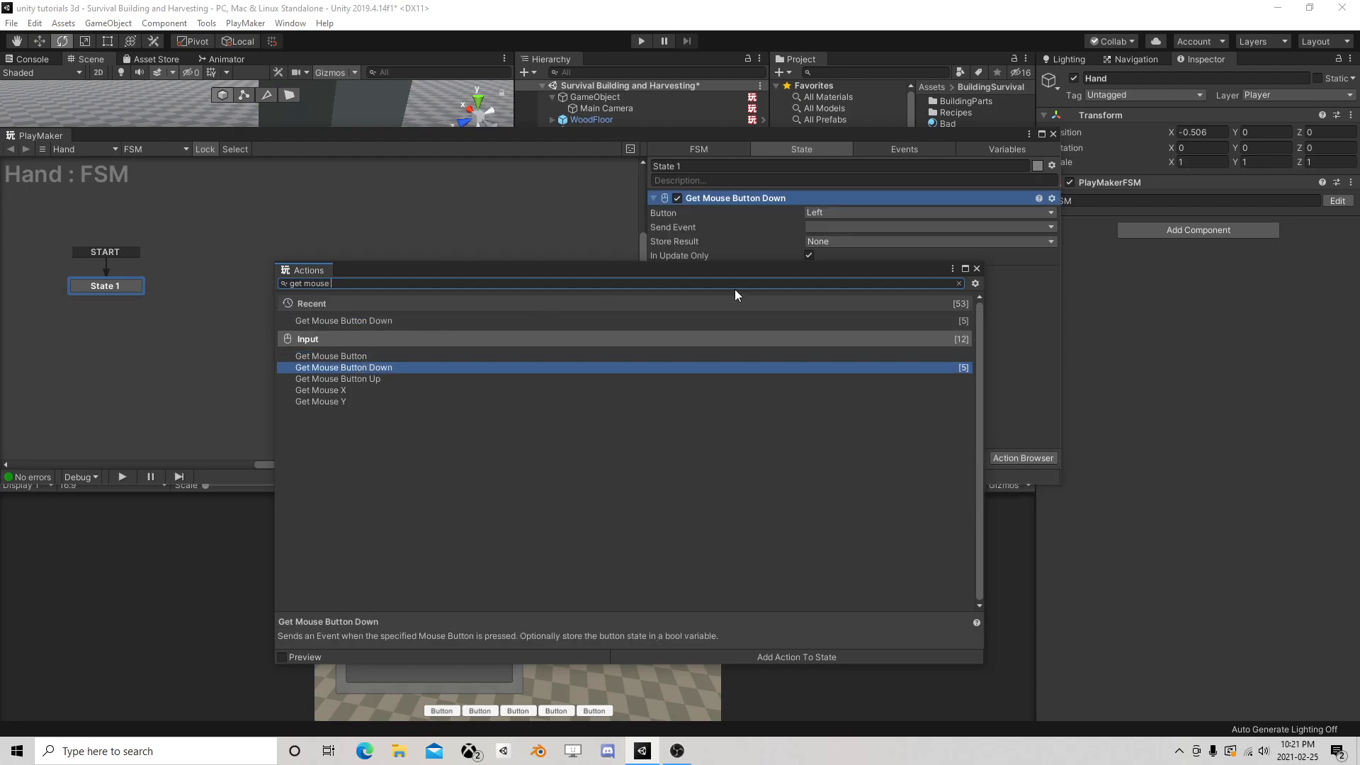
Give State 1's Get Mouse Button Down action a new send event named clicked, and connect its transition to a new State 2
{"action": "left_click", "coordinate": [977, 269]}
{"action": "left_click", "coordinate": [813, 228]}
{"action": "left_click", "coordinate": [841, 316]}
{"action": "type", "text": "clicked"}
{"action": "key", "text": "Return"}
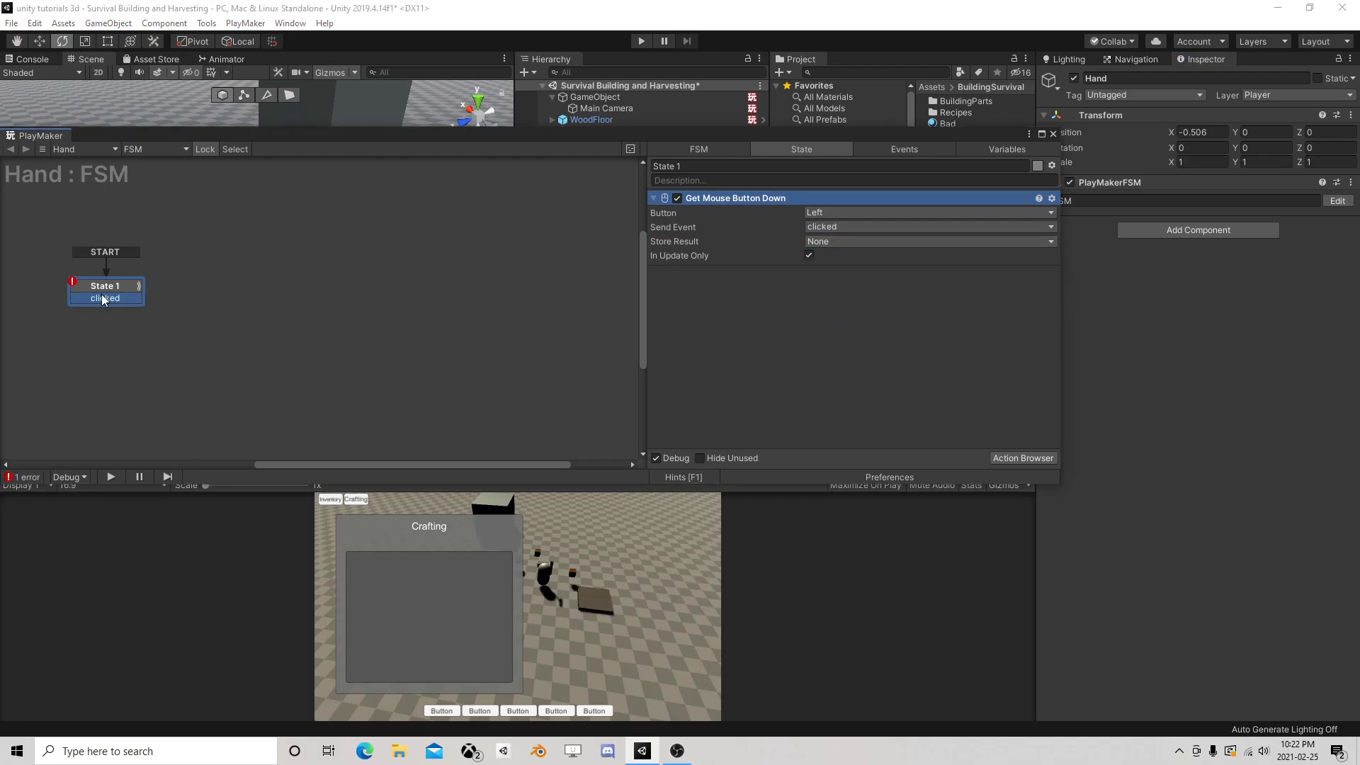
{"action": "right_click", "coordinate": [213, 286]}
{"action": "left_click_drag", "start_coordinate": [139, 300], "coordinate": [279, 293]}
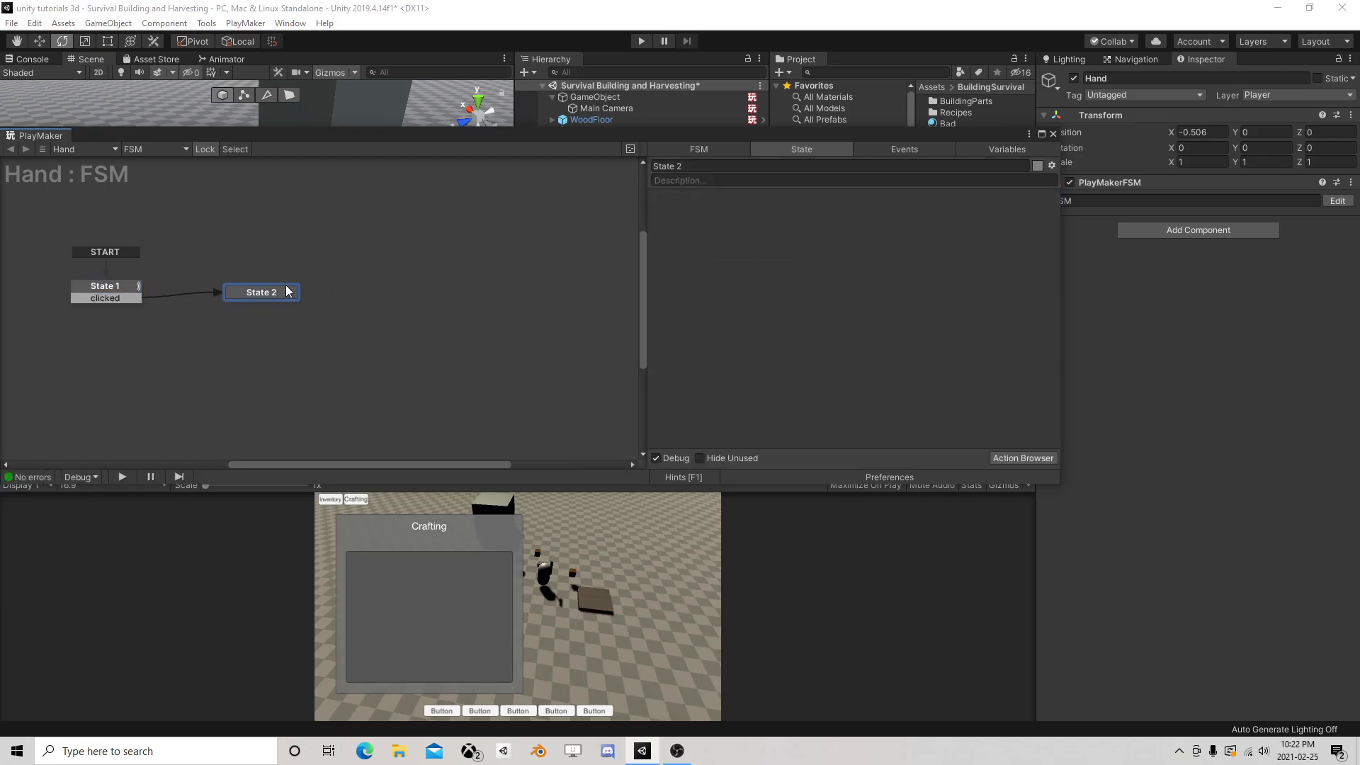
Try out a rotation of the Hand in the scene and enter 0 for its X rotation
{"action": "left_click_drag", "start_coordinate": [627, 143], "coordinate": [614, 301]}
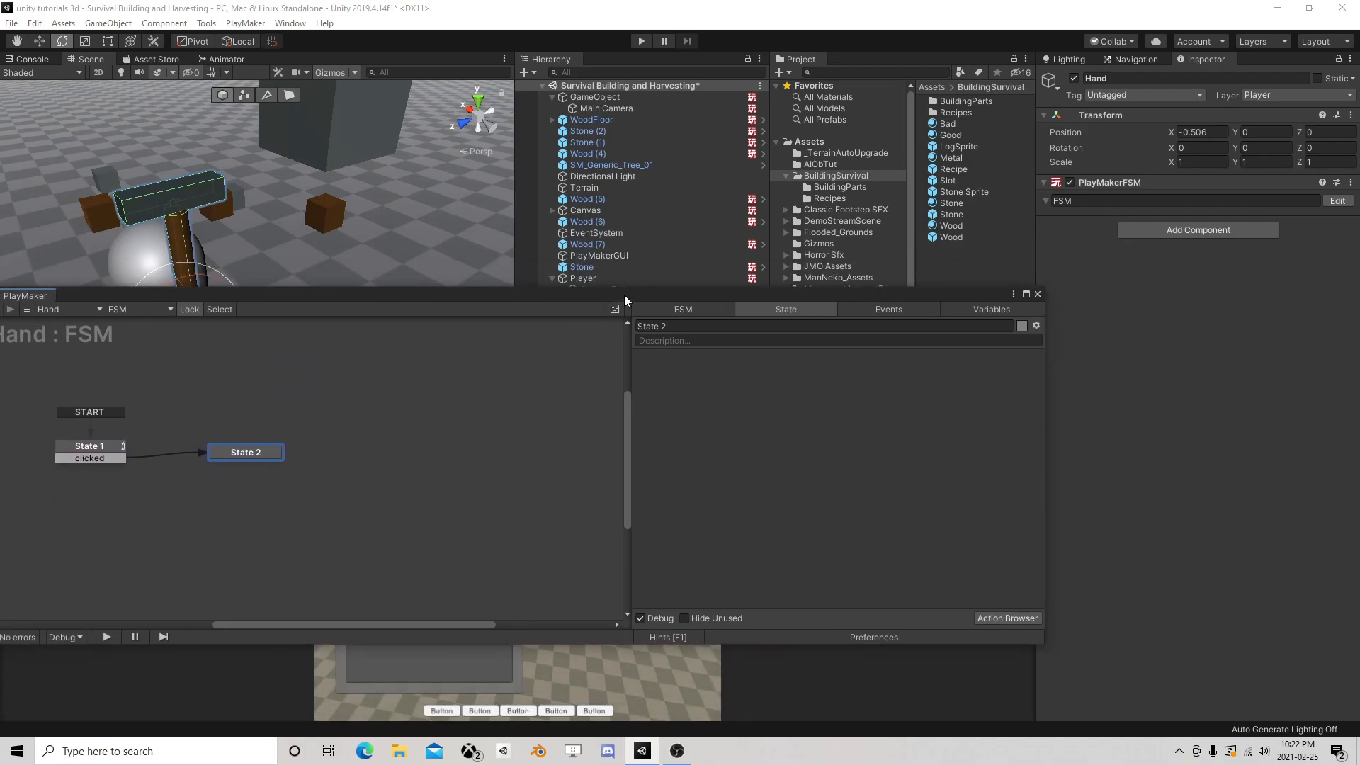
{"action": "left_click", "coordinate": [1038, 293]}
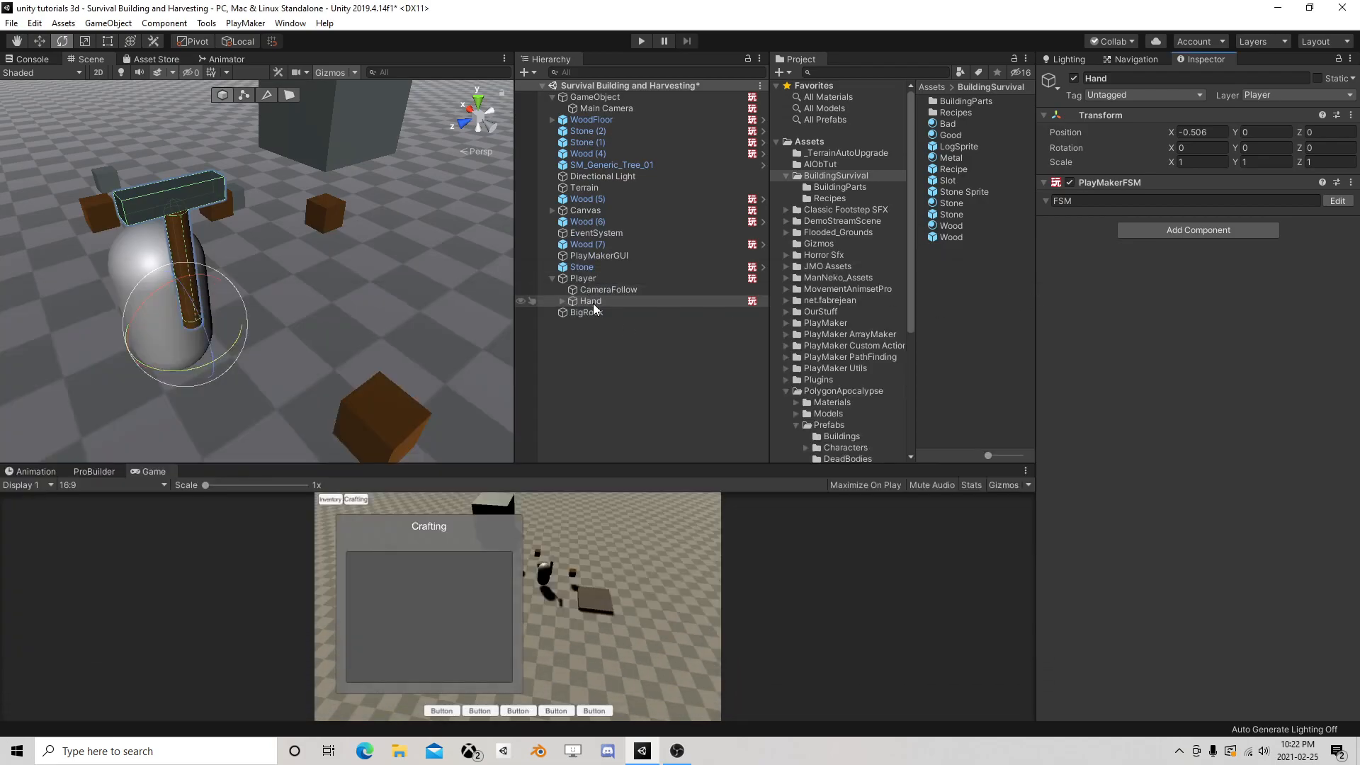
{"action": "right_click_drag", "start_coordinate": [330, 292], "coordinate": [263, 275]}
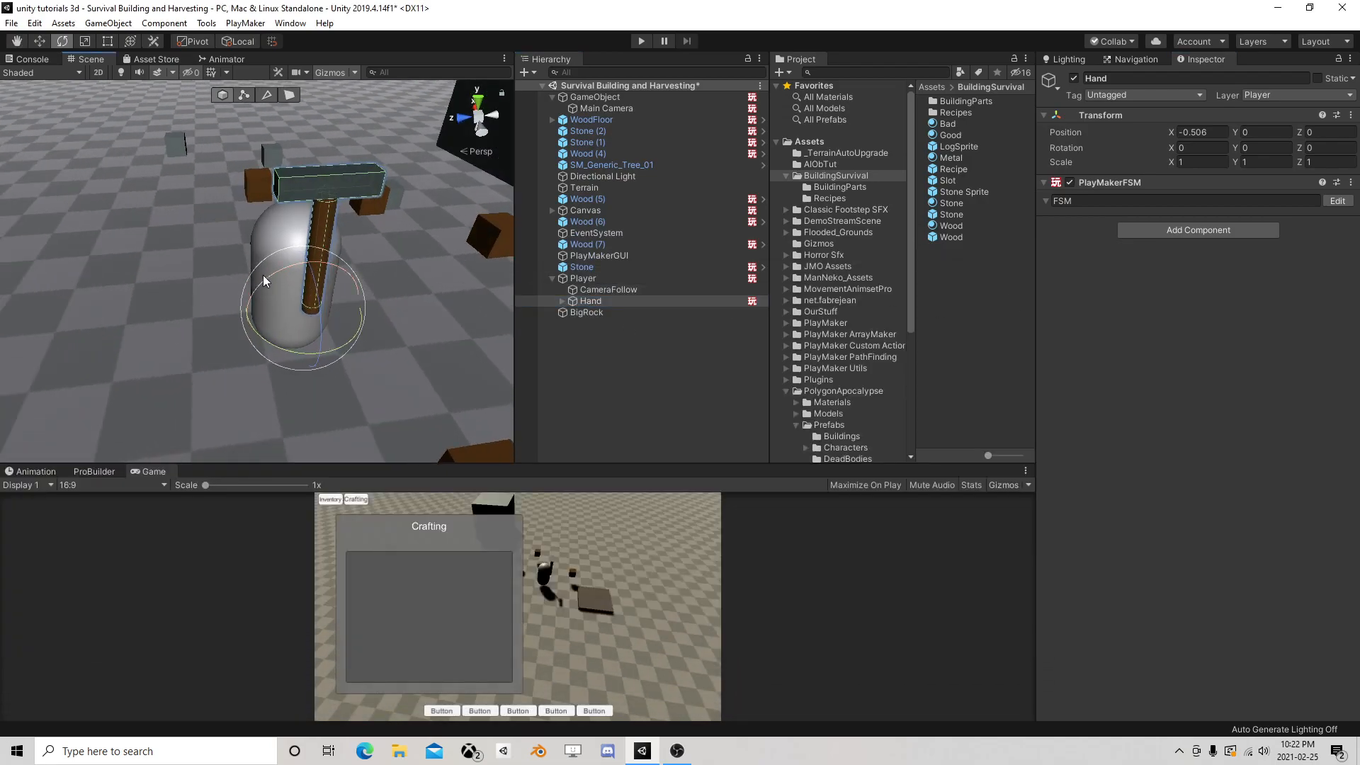
{"action": "left_click_drag", "start_coordinate": [295, 282], "coordinate": [236, 263]}
{"action": "left_click", "coordinate": [1205, 148]}
{"action": "type", "text": "0"}
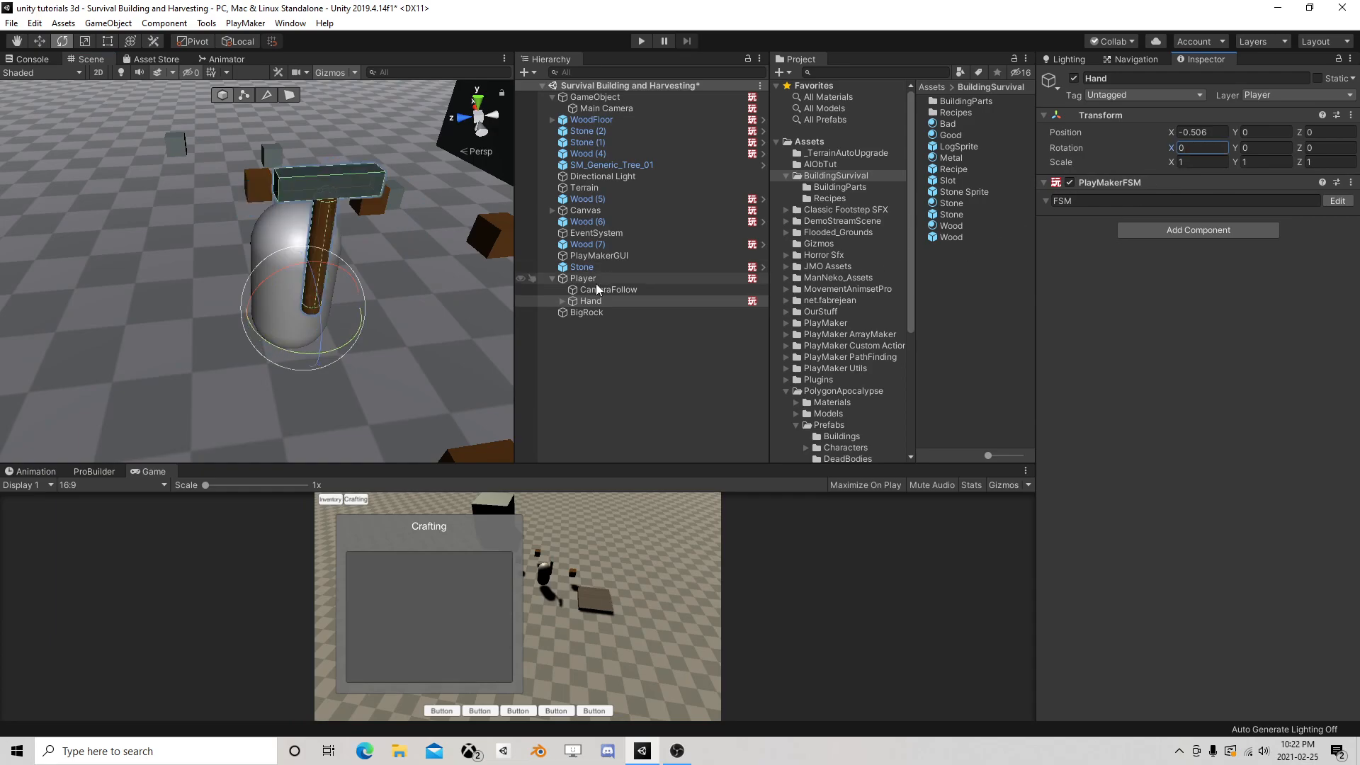
Add a Set Rotation action to State 2 of the Hand's FSM
{"action": "left_click", "coordinate": [1349, 204]}
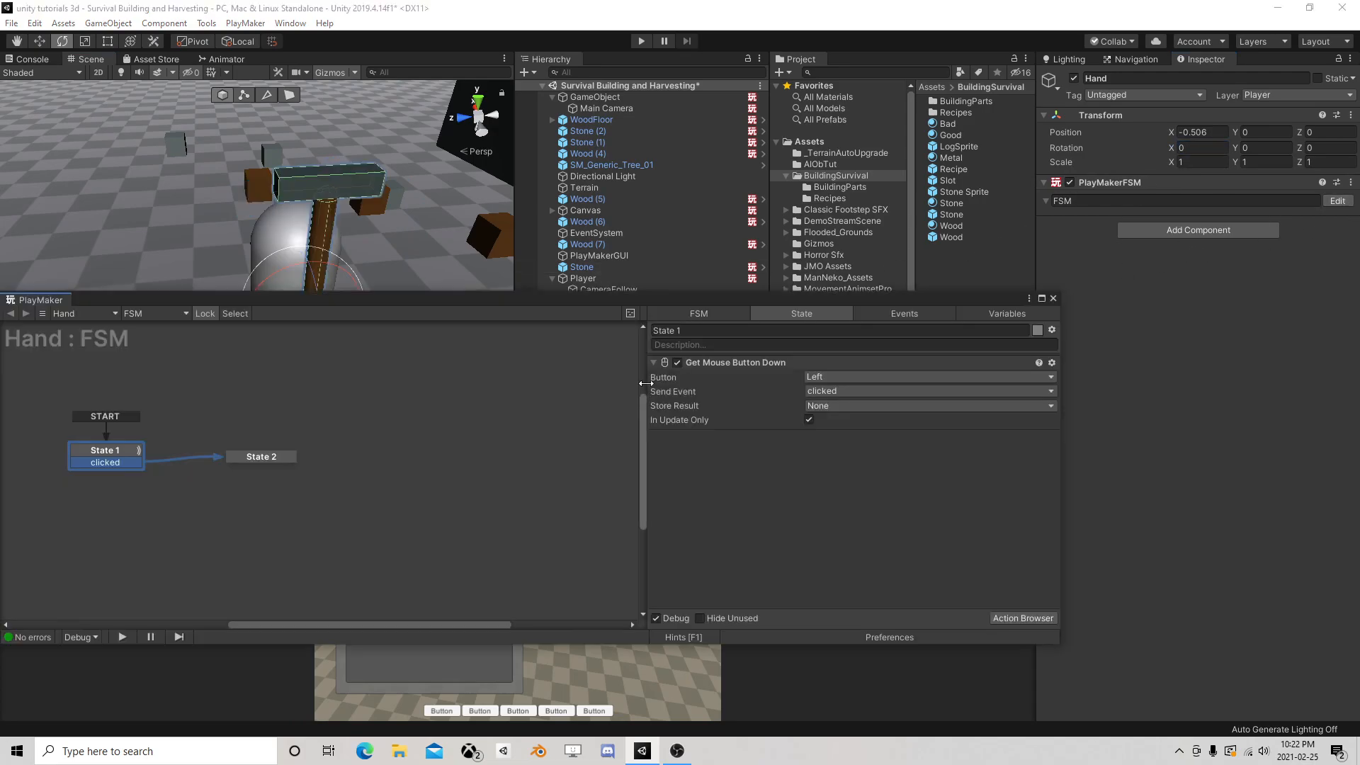
{"action": "left_click", "coordinate": [237, 458]}
{"action": "left_click", "coordinate": [1009, 622]}
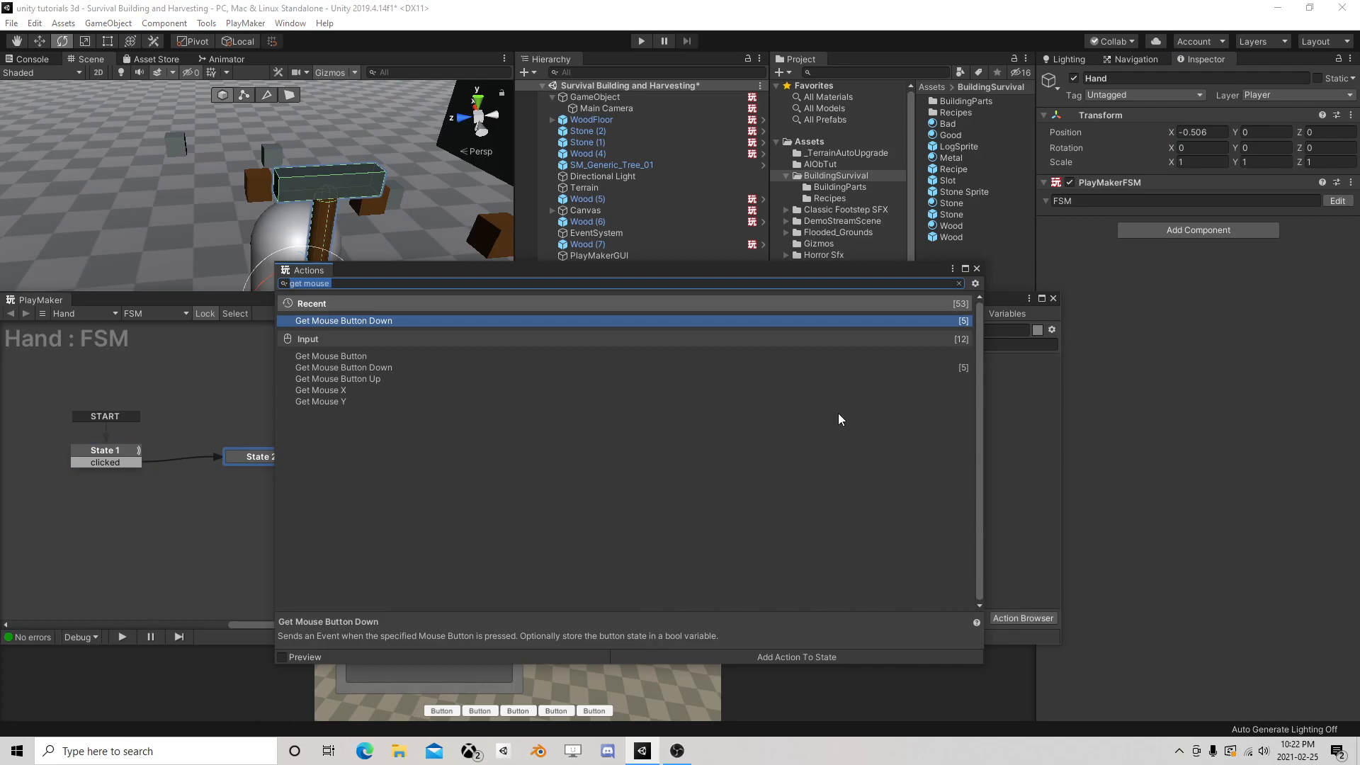
{"action": "type", "text": "set ro"}
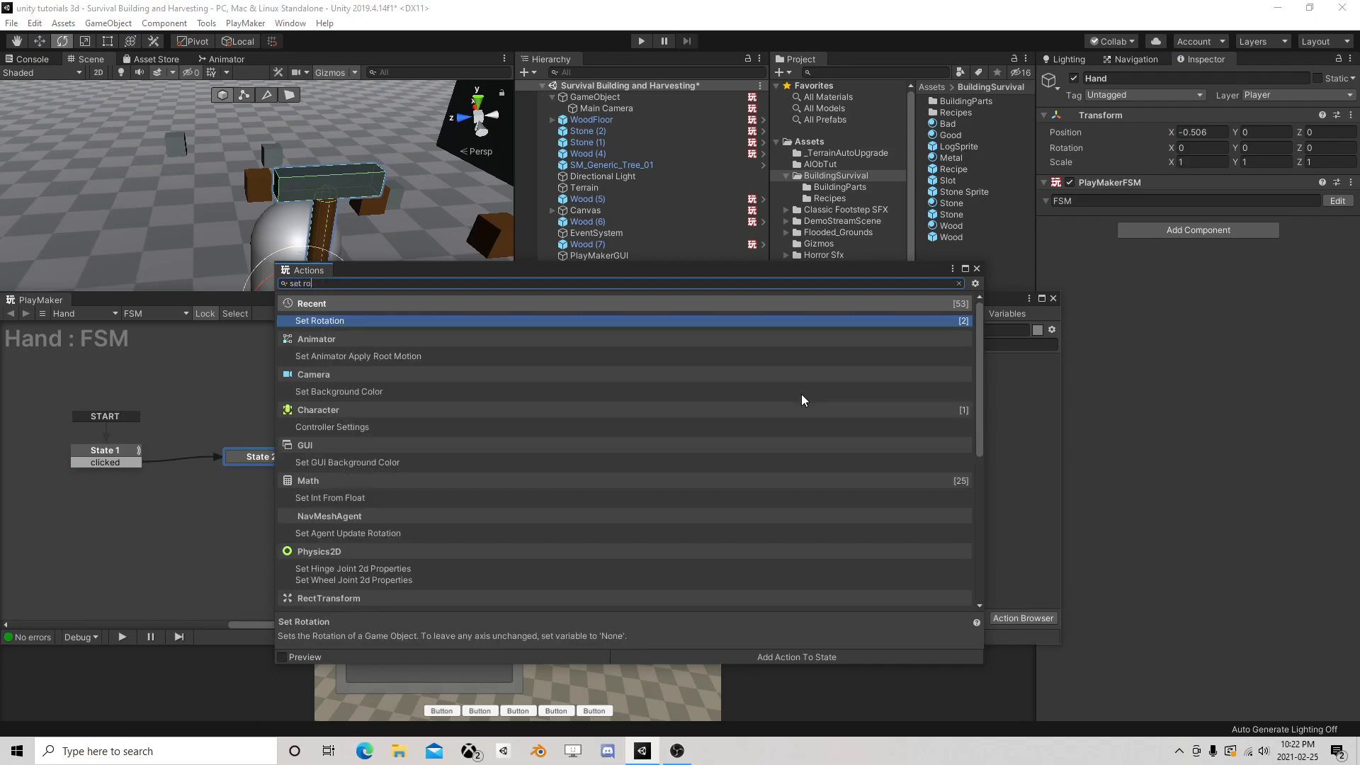
{"action": "double_click", "coordinate": [478, 321]}
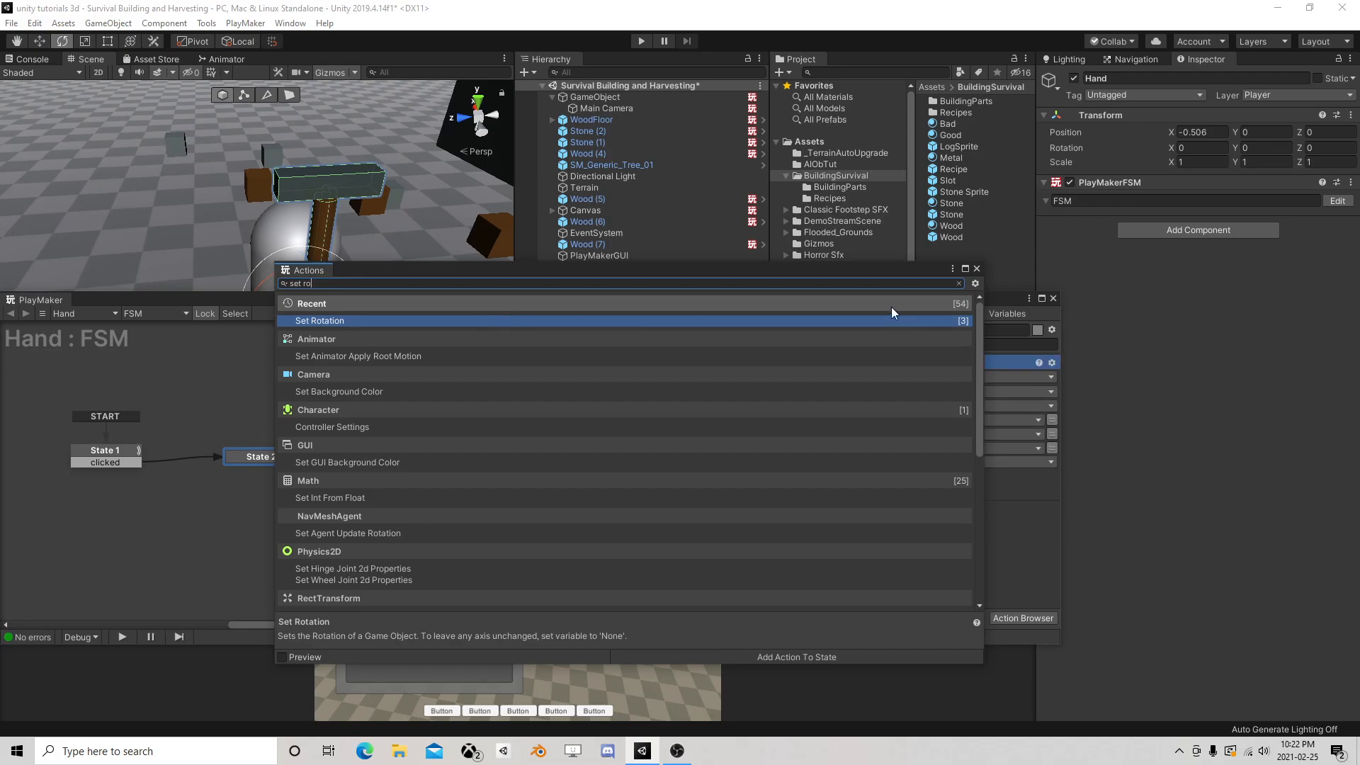
{"action": "left_click", "coordinate": [977, 269]}
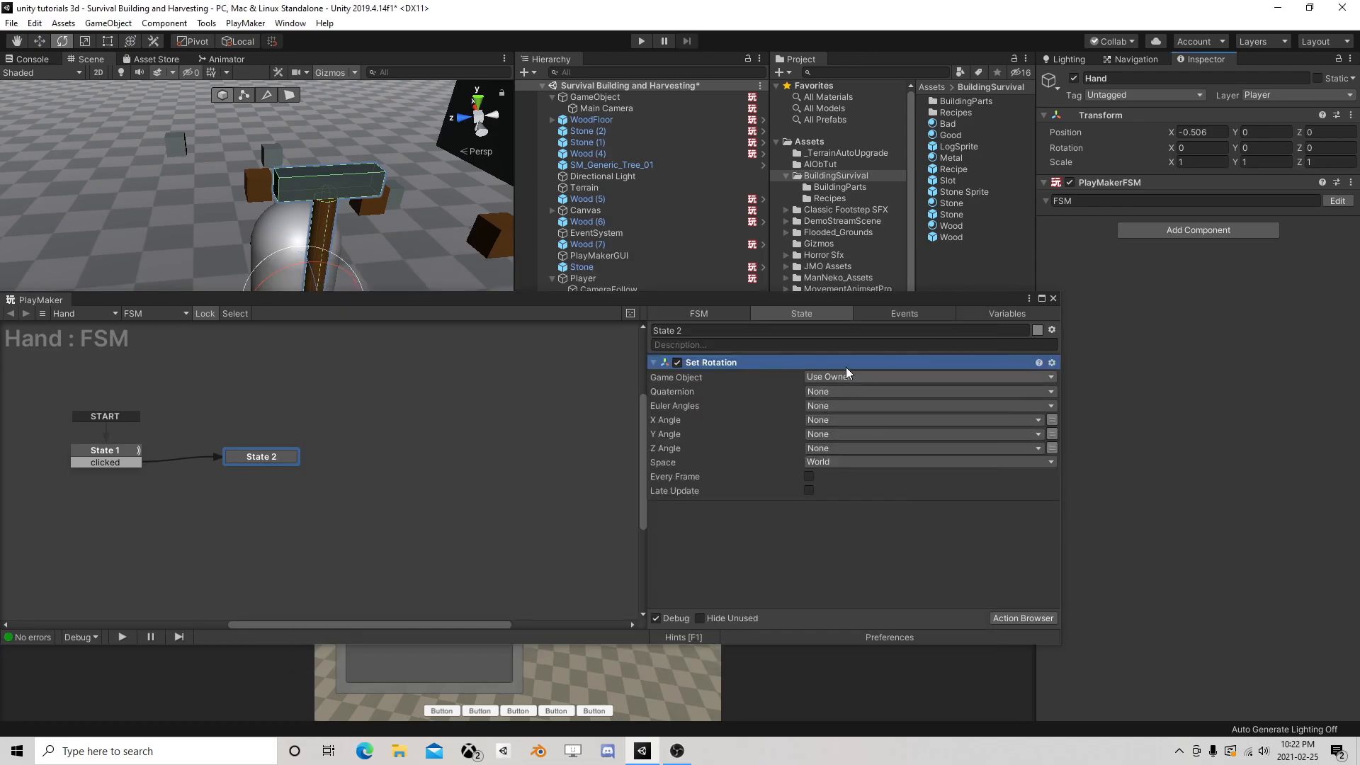
Drive the Set Rotation X Angle with a new variable named X, updating every frame in Self space
{"action": "left_click_drag", "start_coordinate": [852, 299], "coordinate": [842, 211]}
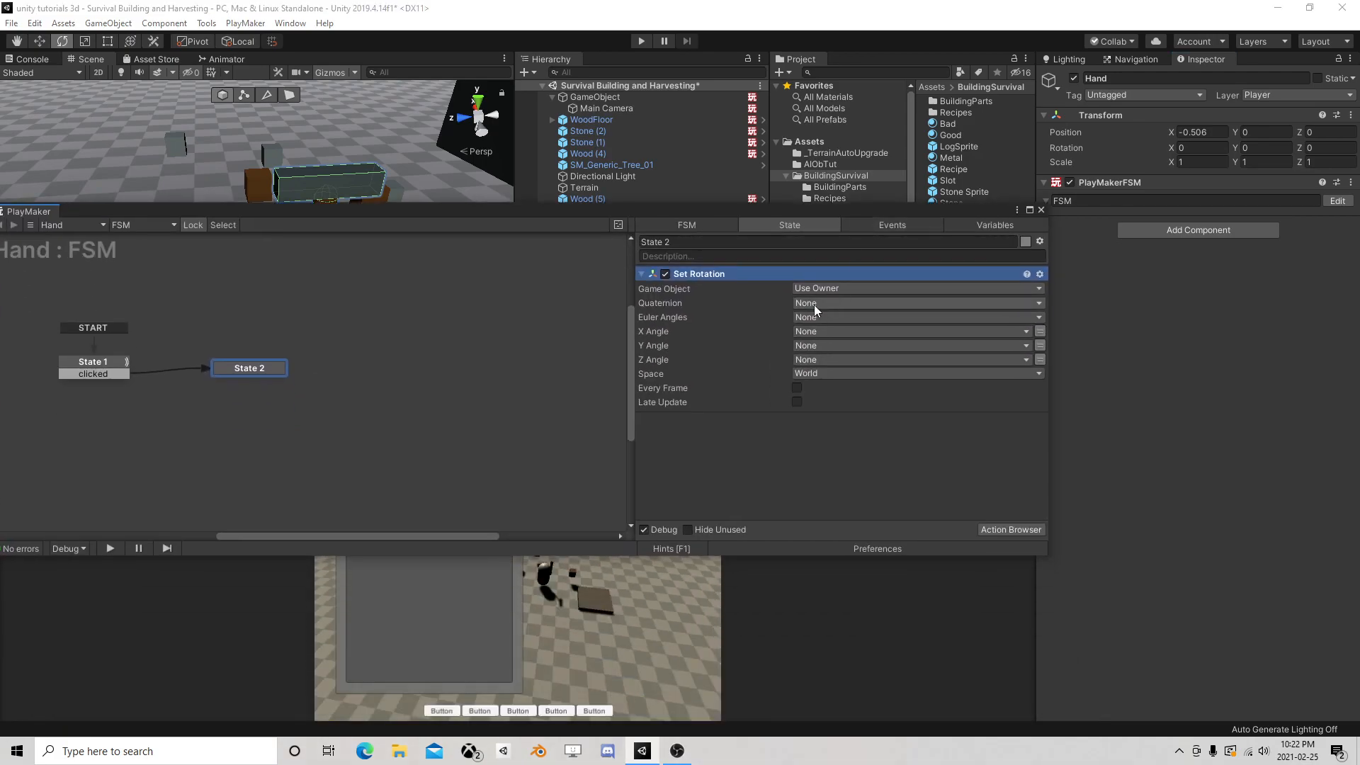
{"action": "left_click", "coordinate": [999, 332]}
{"action": "left_click", "coordinate": [885, 369]}
{"action": "type", "text": "X"}
{"action": "left_click", "coordinate": [886, 375]}
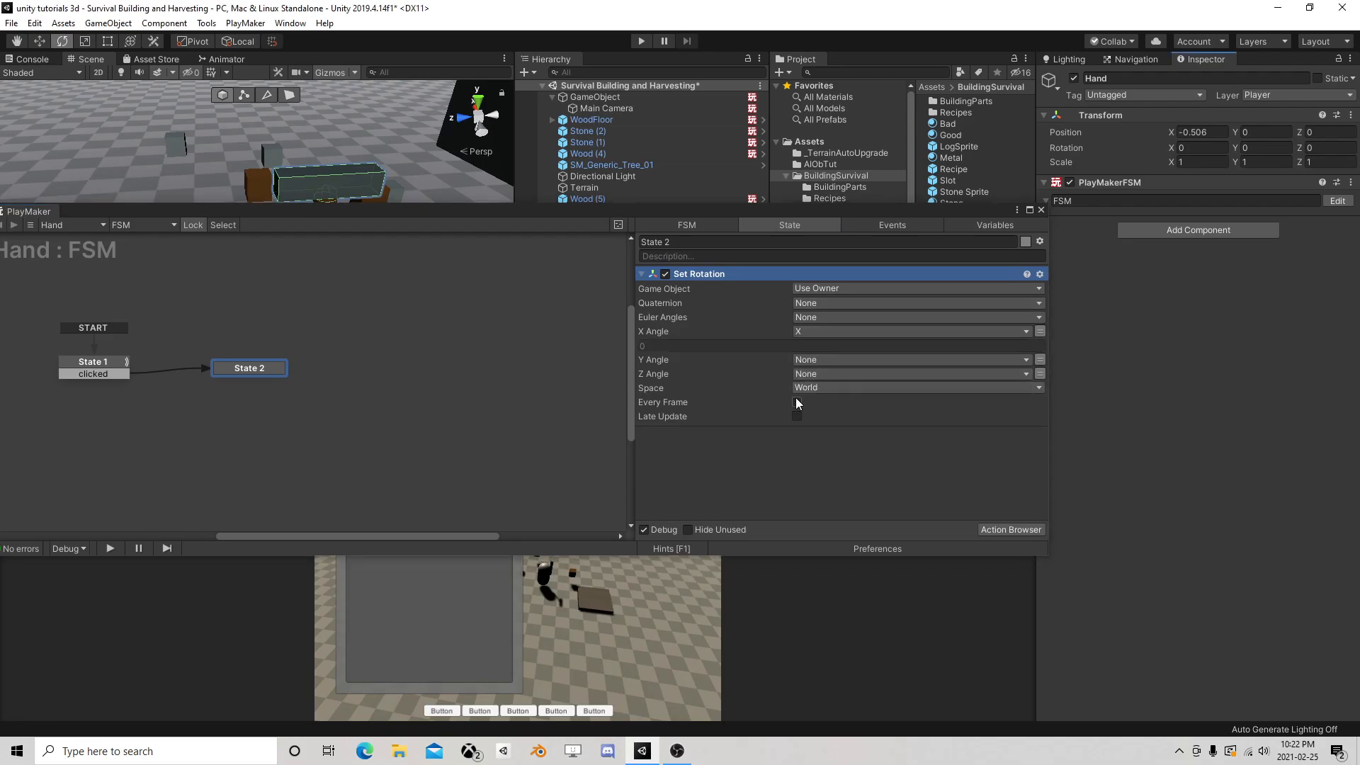
{"action": "left_click", "coordinate": [797, 402]}
{"action": "left_click", "coordinate": [802, 390]}
{"action": "left_click", "coordinate": [831, 418]}
Add a Float Interpolate action to State 2 above Set Rotation
{"action": "left_click", "coordinate": [1008, 531]}
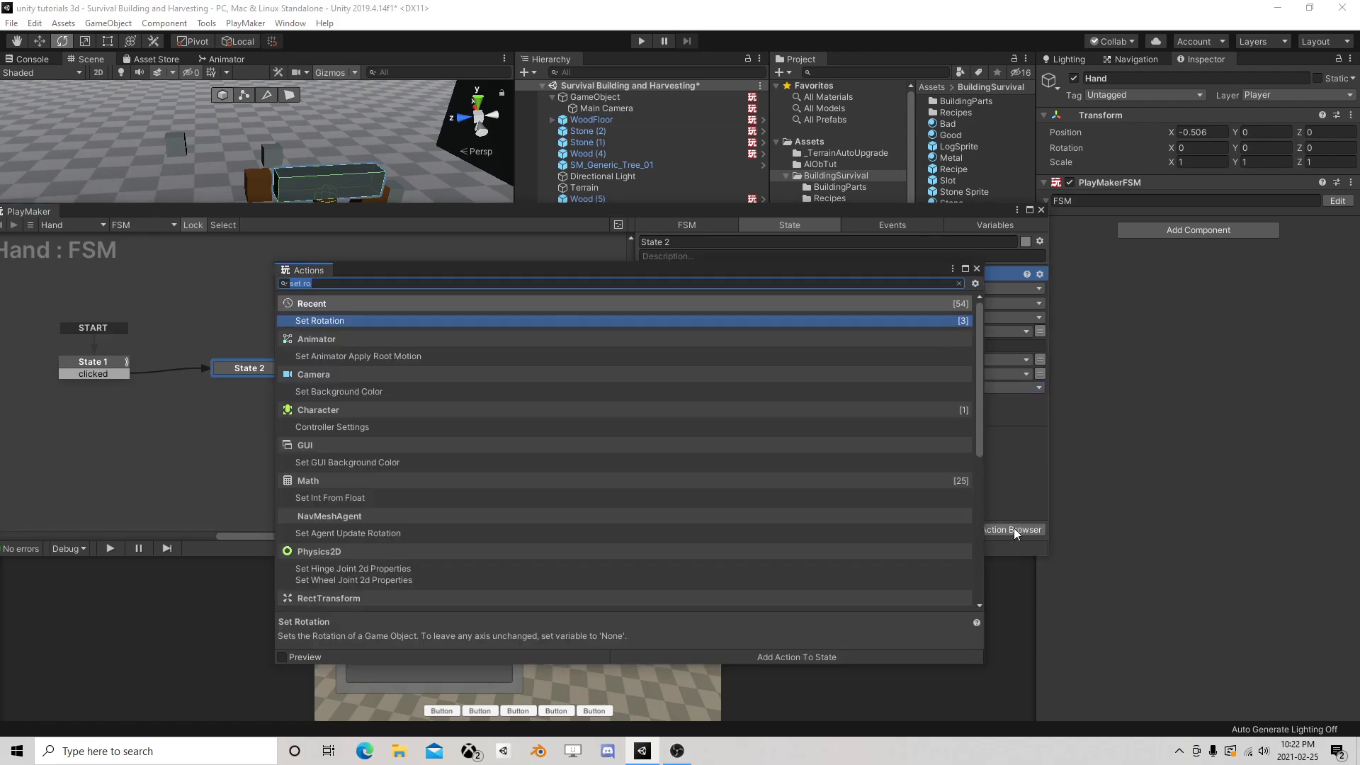
{"action": "type", "text": "interpl"}
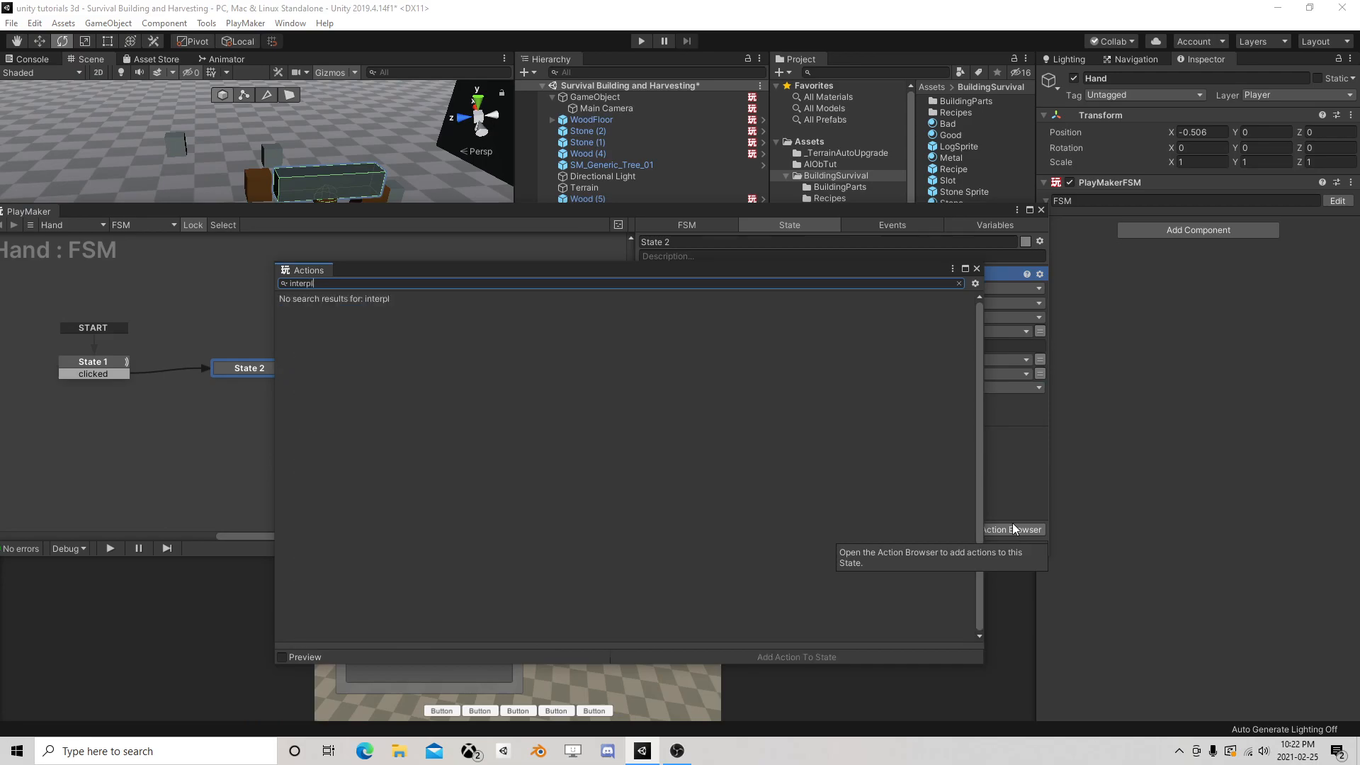
{"action": "key", "text": "BackSpace"}
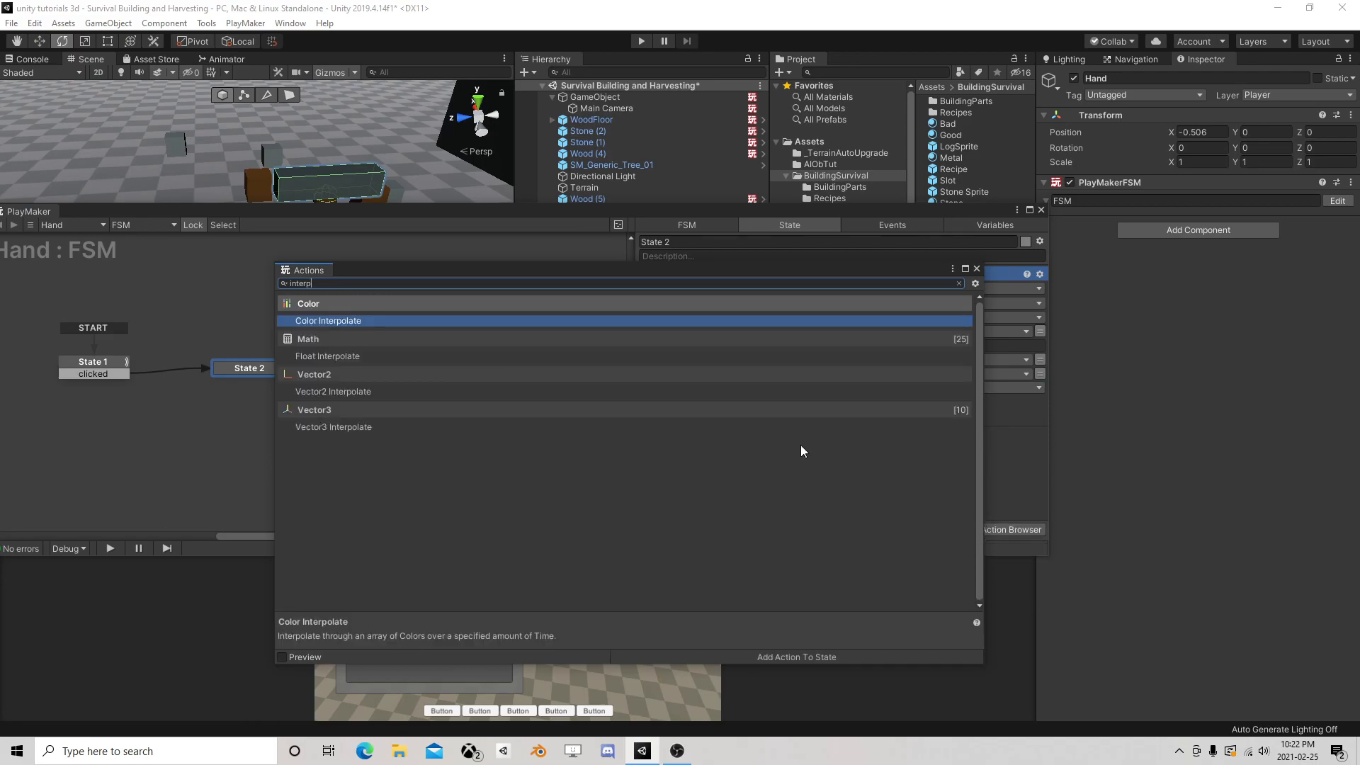
{"action": "double_click", "coordinate": [365, 357]}
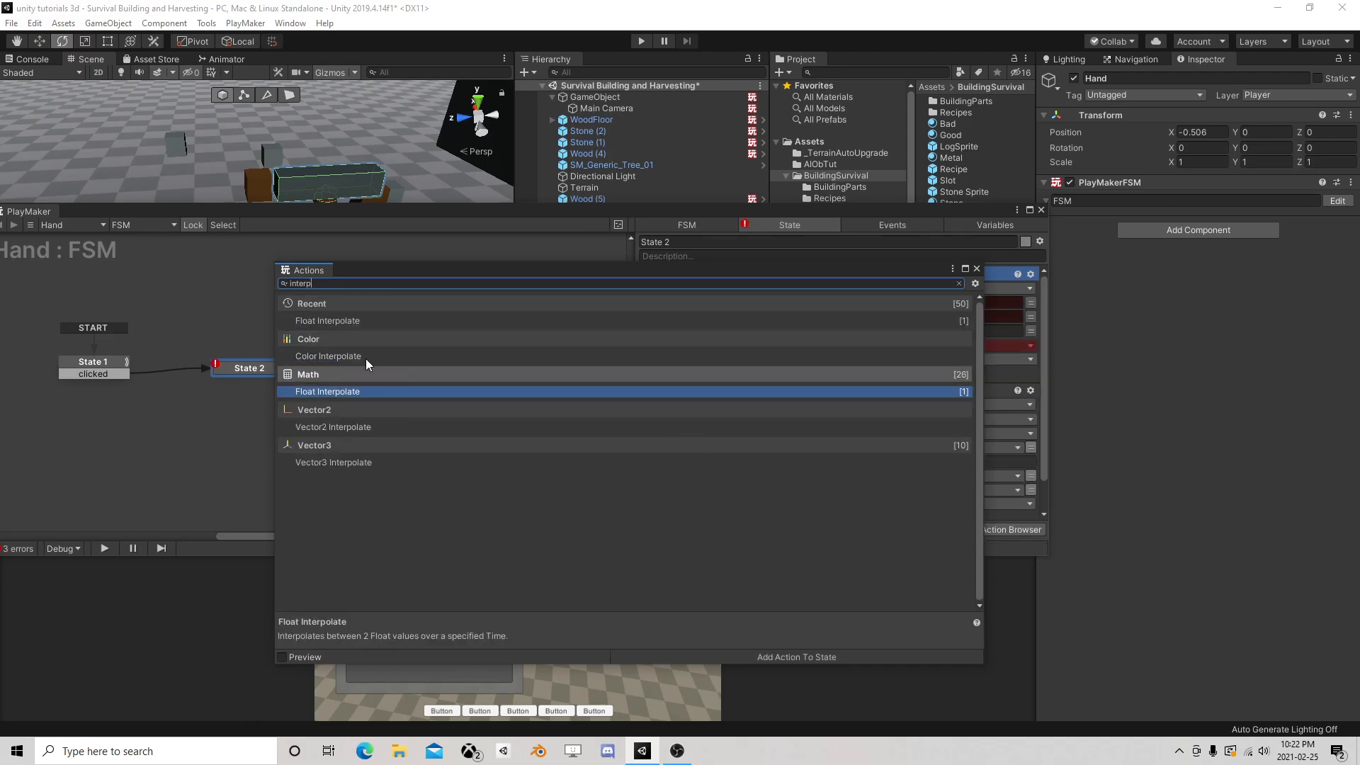
{"action": "left_click", "coordinate": [977, 269]}
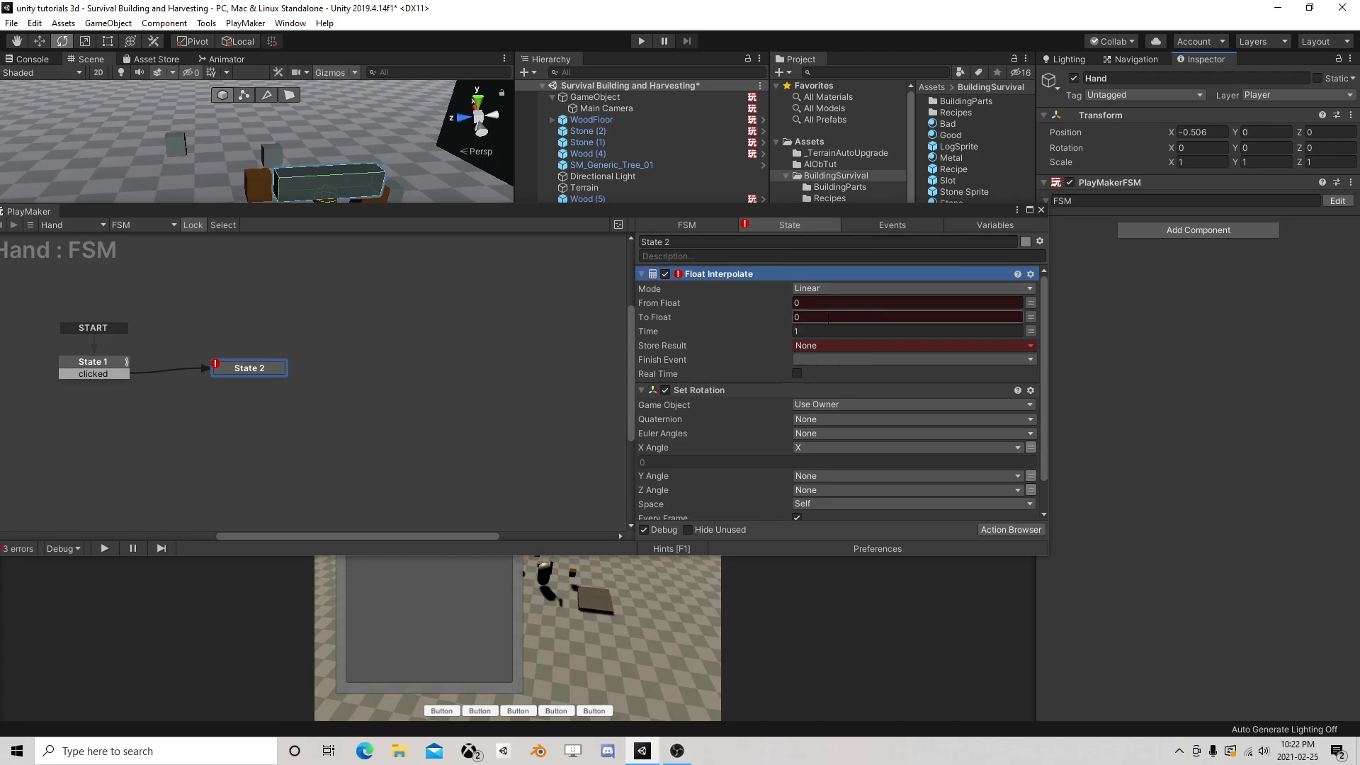
Set State 2's Float Interpolate to reach -90 over 0.5 seconds and store the result in X
{"action": "left_click", "coordinate": [726, 321]}
{"action": "type", "text": "-"}
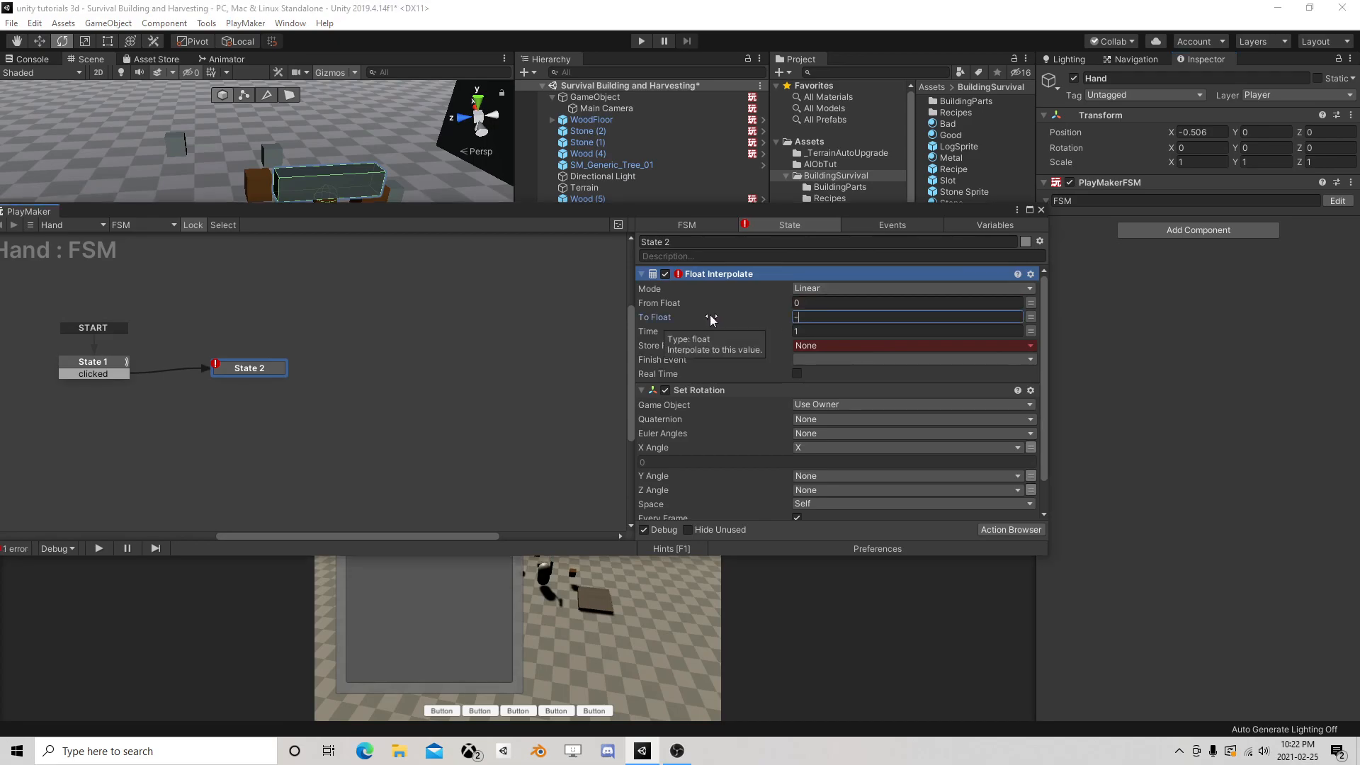
{"action": "type", "text": "90"}
{"action": "key", "text": "Tab"}
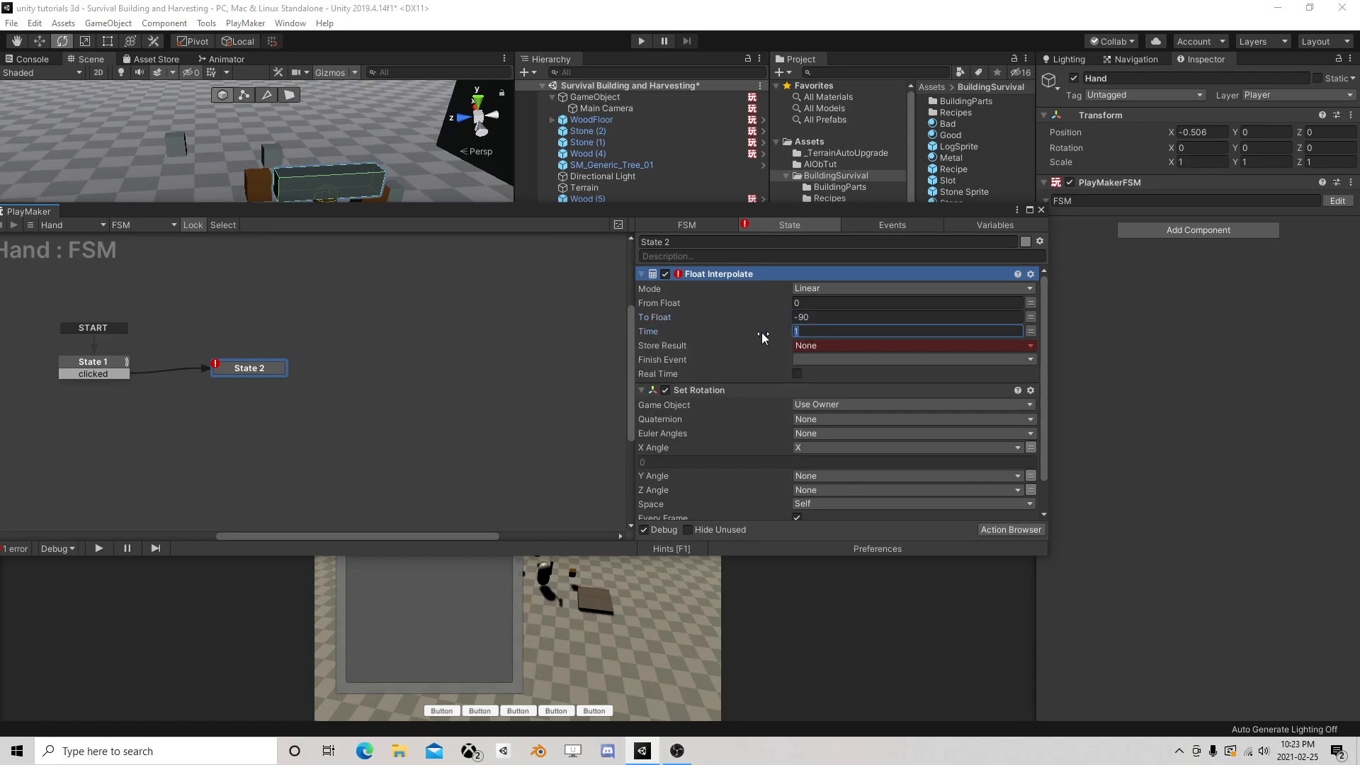
{"action": "type", "text": ".5"}
{"action": "left_click", "coordinate": [814, 345]}
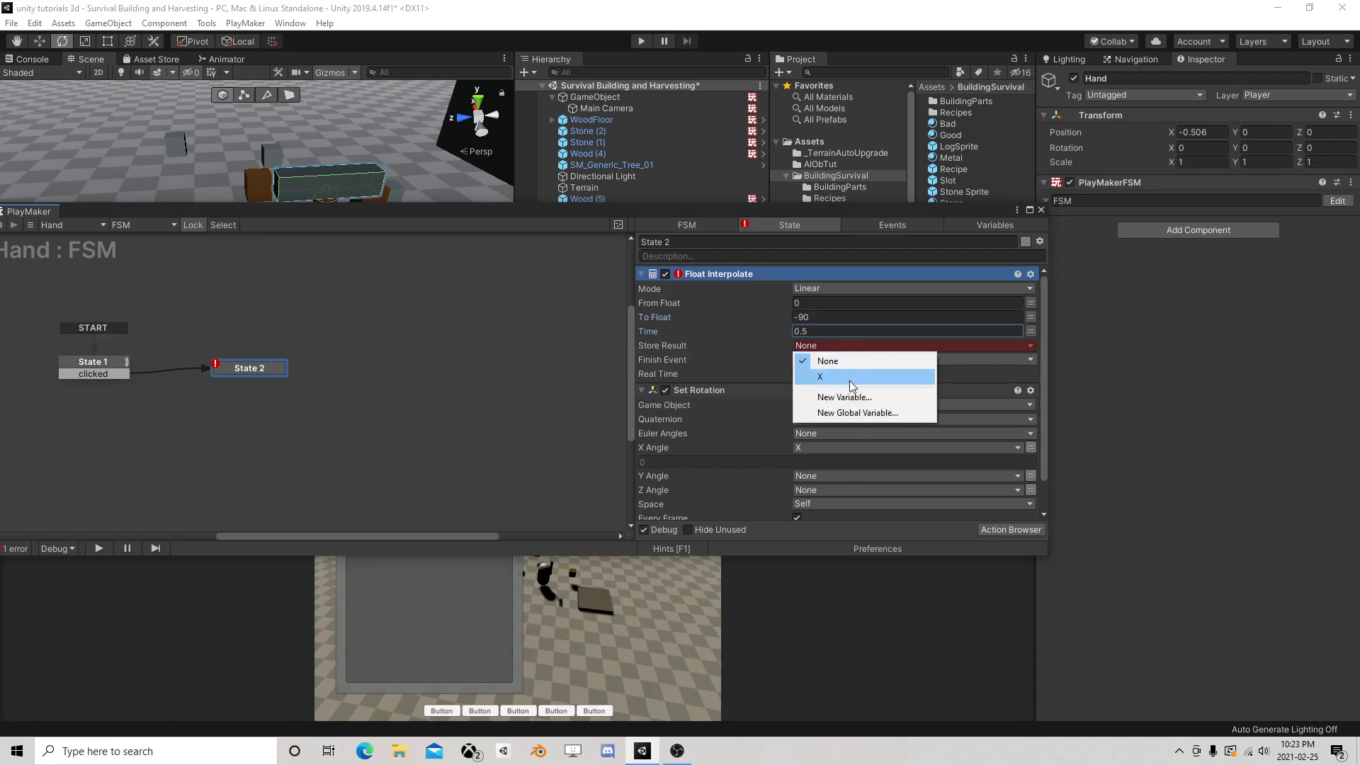
{"action": "left_click", "coordinate": [849, 377]}
Create a finish event named done for Float Interpolate and add its transition to State 2
{"action": "scroll", "coordinate": [856, 391], "scroll_direction": "down", "scroll_amount": 2}
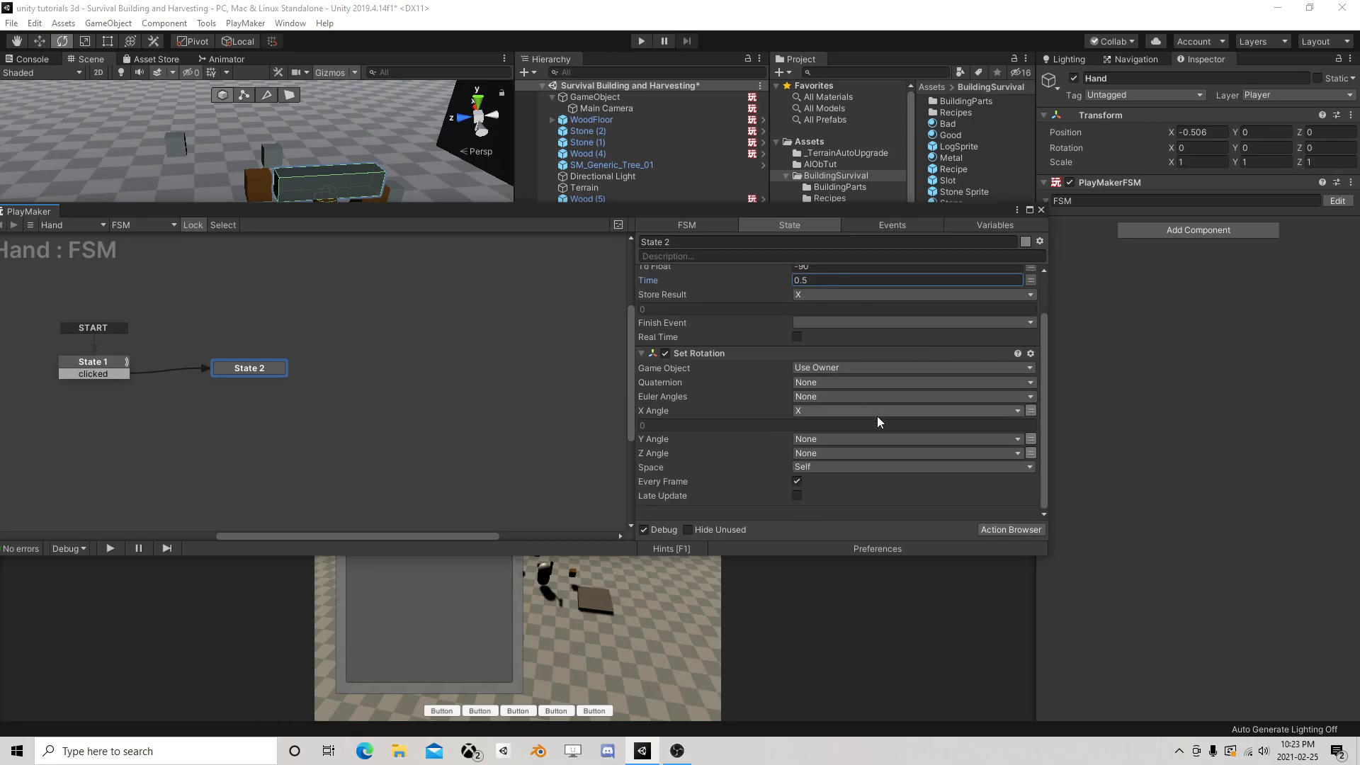
{"action": "scroll", "coordinate": [807, 330], "scroll_direction": "up", "scroll_amount": 2}
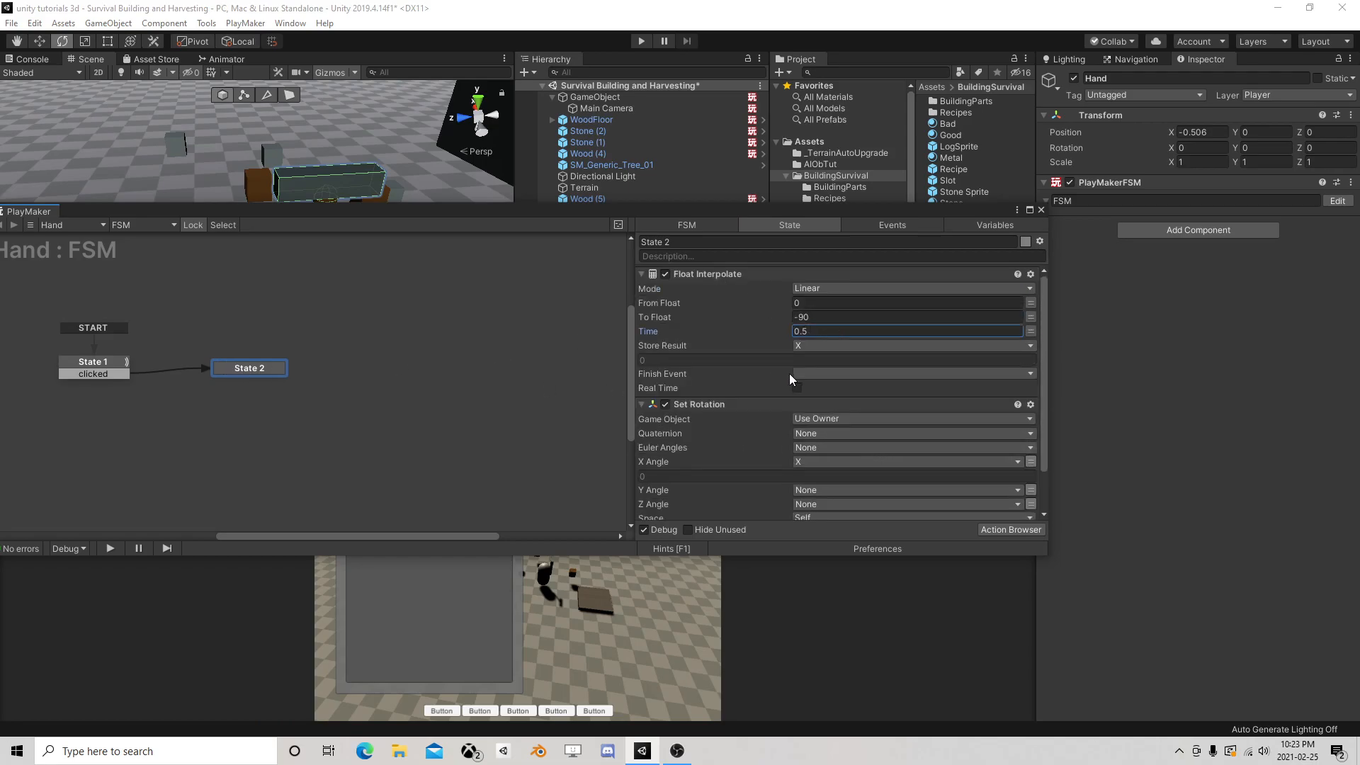
{"action": "left_click", "coordinate": [826, 373]}
{"action": "left_click", "coordinate": [843, 477]}
{"action": "type", "text": "done"}
{"action": "key", "text": "Return"}
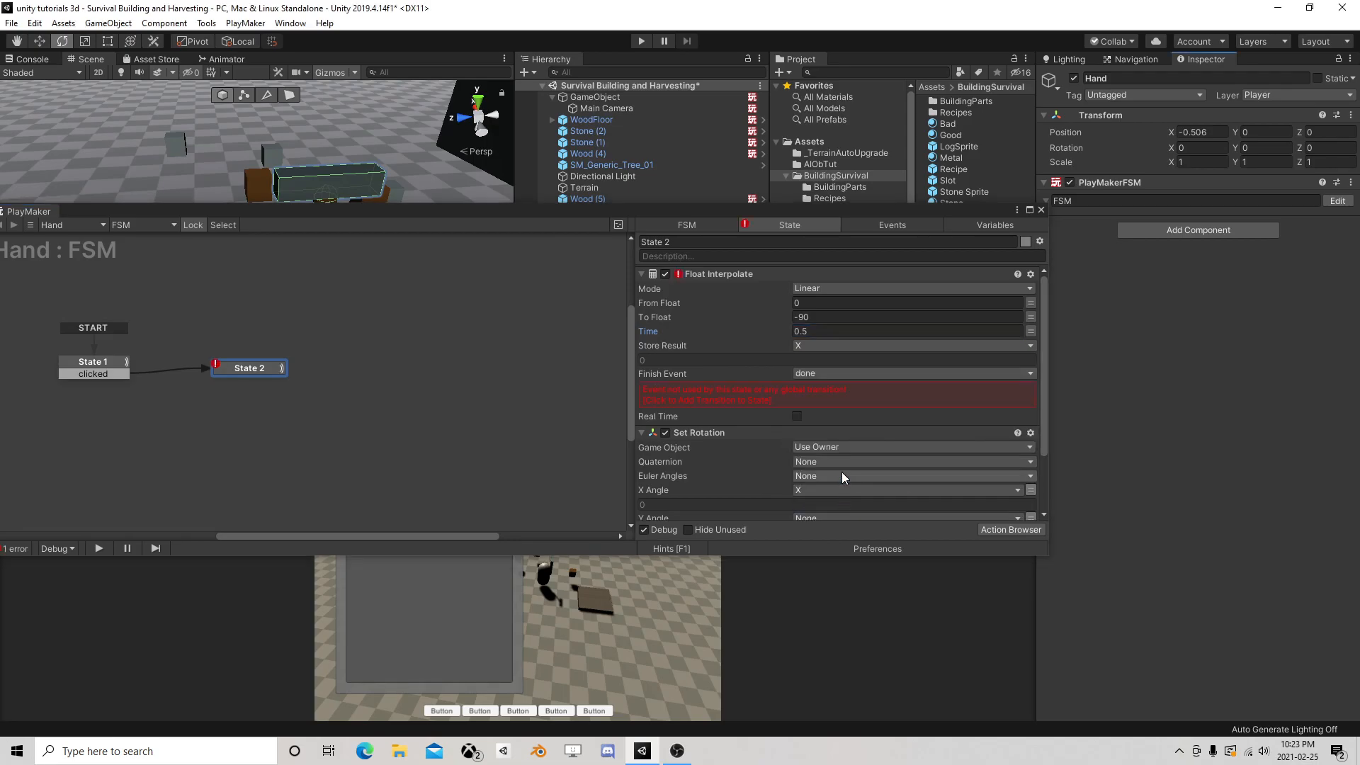
{"action": "left_click", "coordinate": [783, 390]}
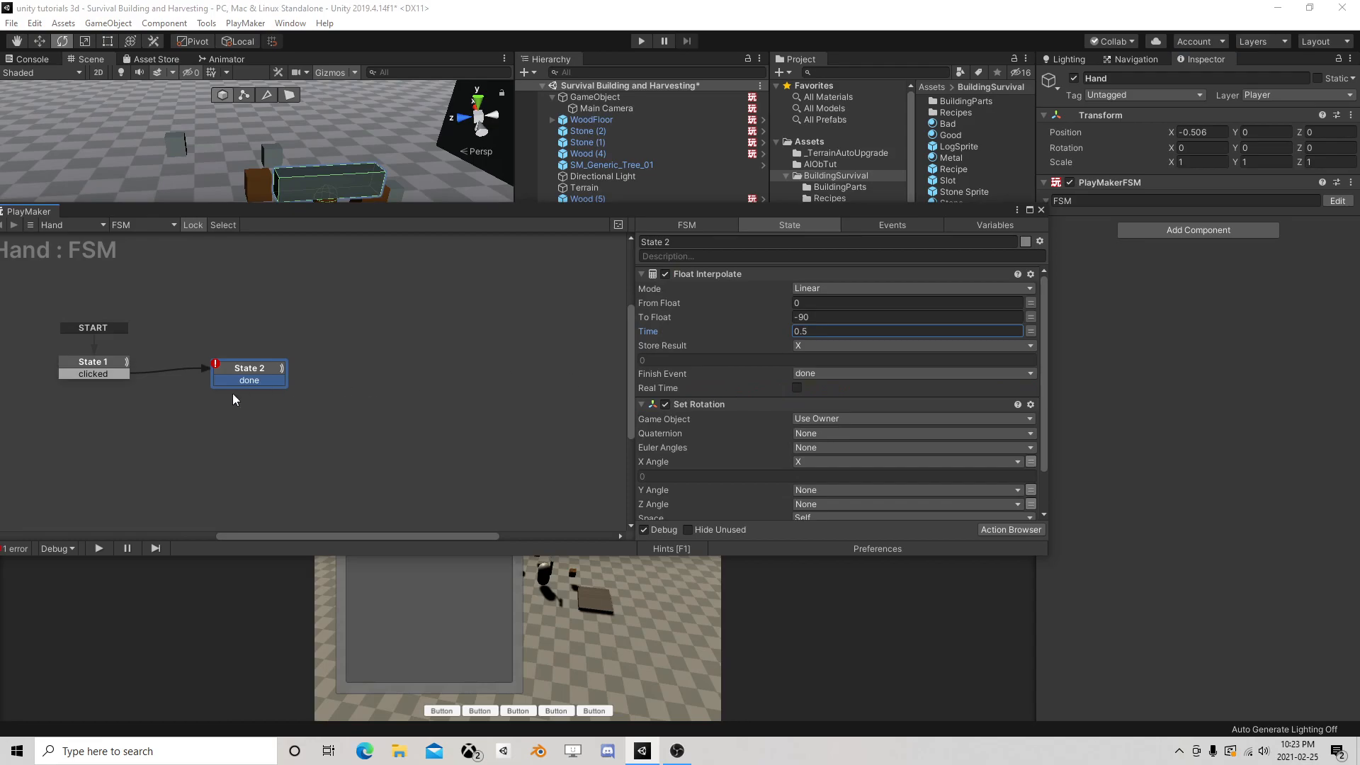
Paste a copy of State 2 below the original and connect State 2's done transition to the copy
{"action": "right_click", "coordinate": [248, 368]}
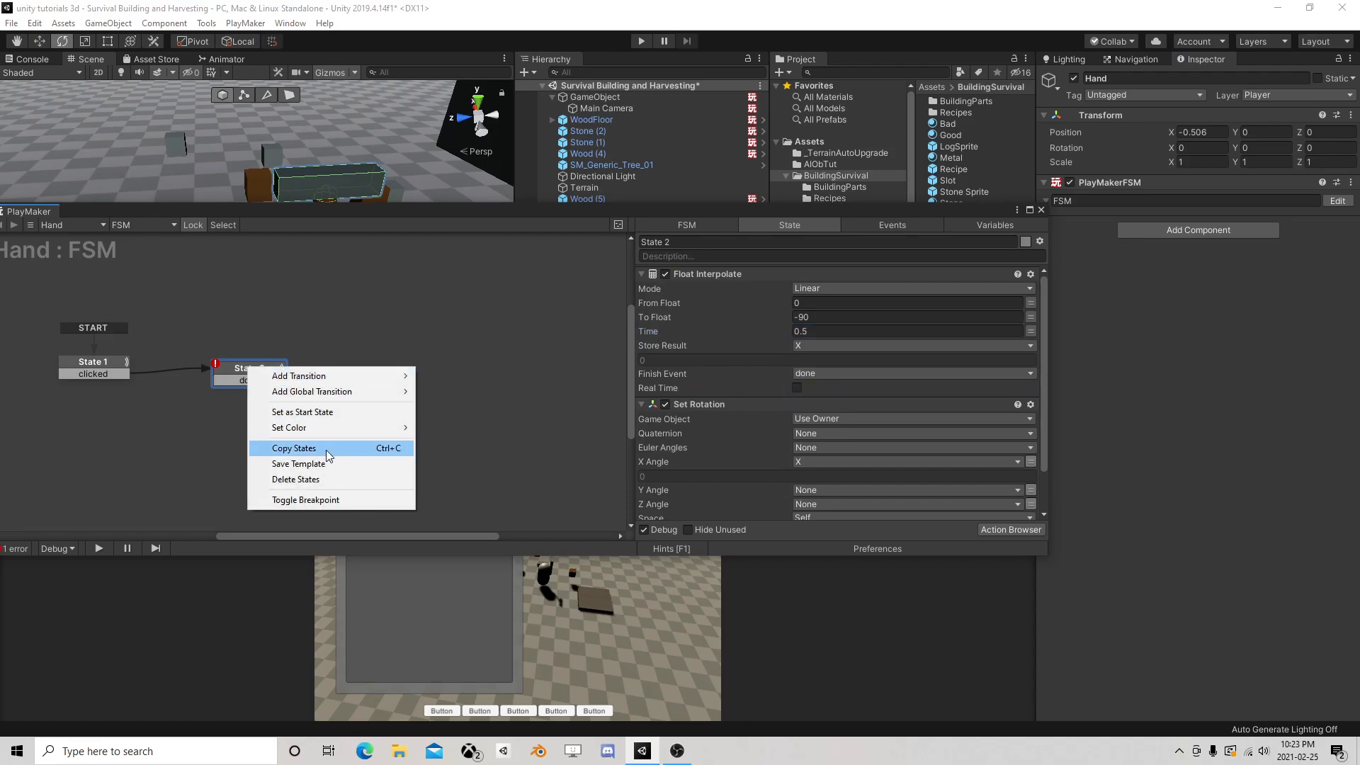
{"action": "left_click", "coordinate": [213, 417]}
{"action": "right_click", "coordinate": [213, 416]}
{"action": "left_click", "coordinate": [243, 434]}
{"action": "left_click_drag", "start_coordinate": [256, 381], "coordinate": [260, 415]}
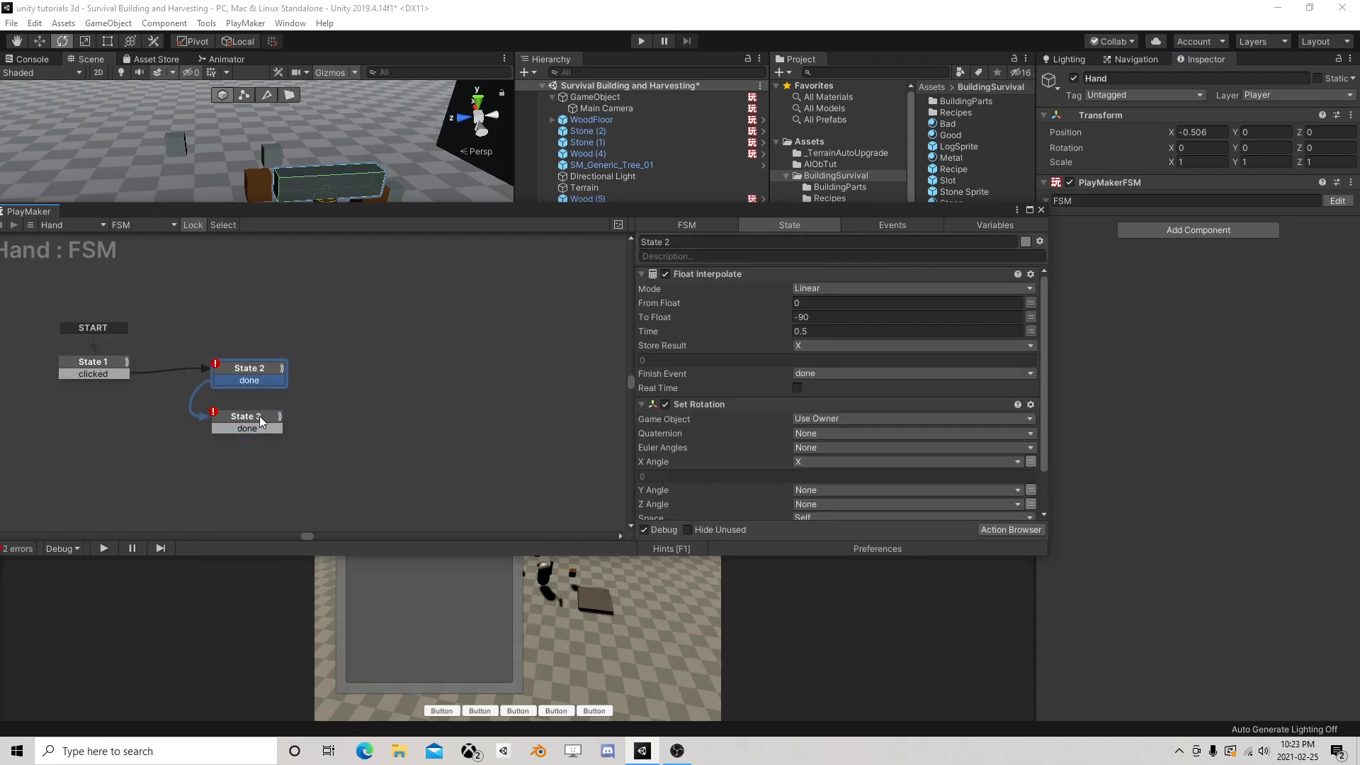
Set State 3's Float Interpolate to run from -90 to 0 over 0.75 seconds
{"action": "left_click", "coordinate": [257, 423]}
{"action": "left_click", "coordinate": [721, 303]}
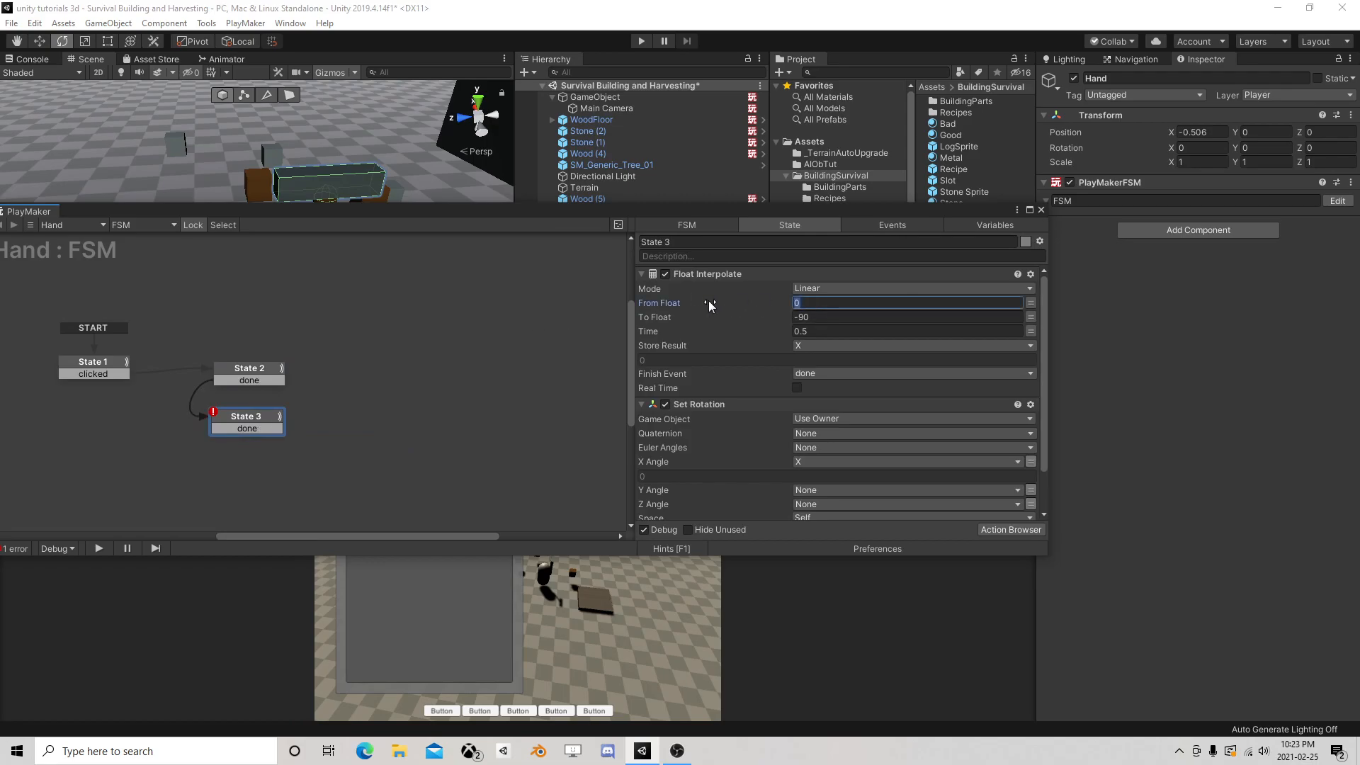
{"action": "type", "text": "-90"}
{"action": "left_click", "coordinate": [802, 316]}
{"action": "type", "text": "0"}
{"action": "left_click", "coordinate": [815, 330]}
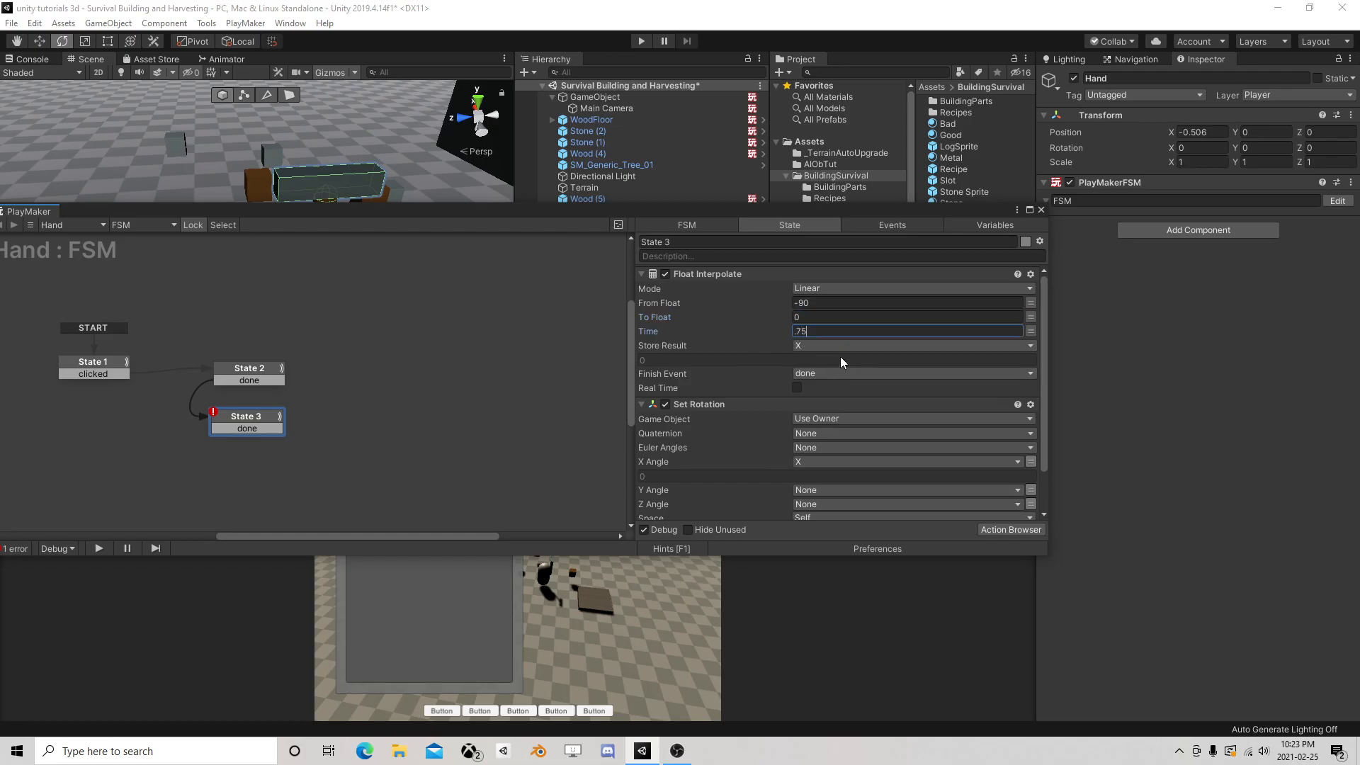
Connect State 3's done transition back to State 1 and place State 3 directly beneath State 2
{"action": "scroll", "coordinate": [844, 382], "scroll_direction": "down", "scroll_amount": 2}
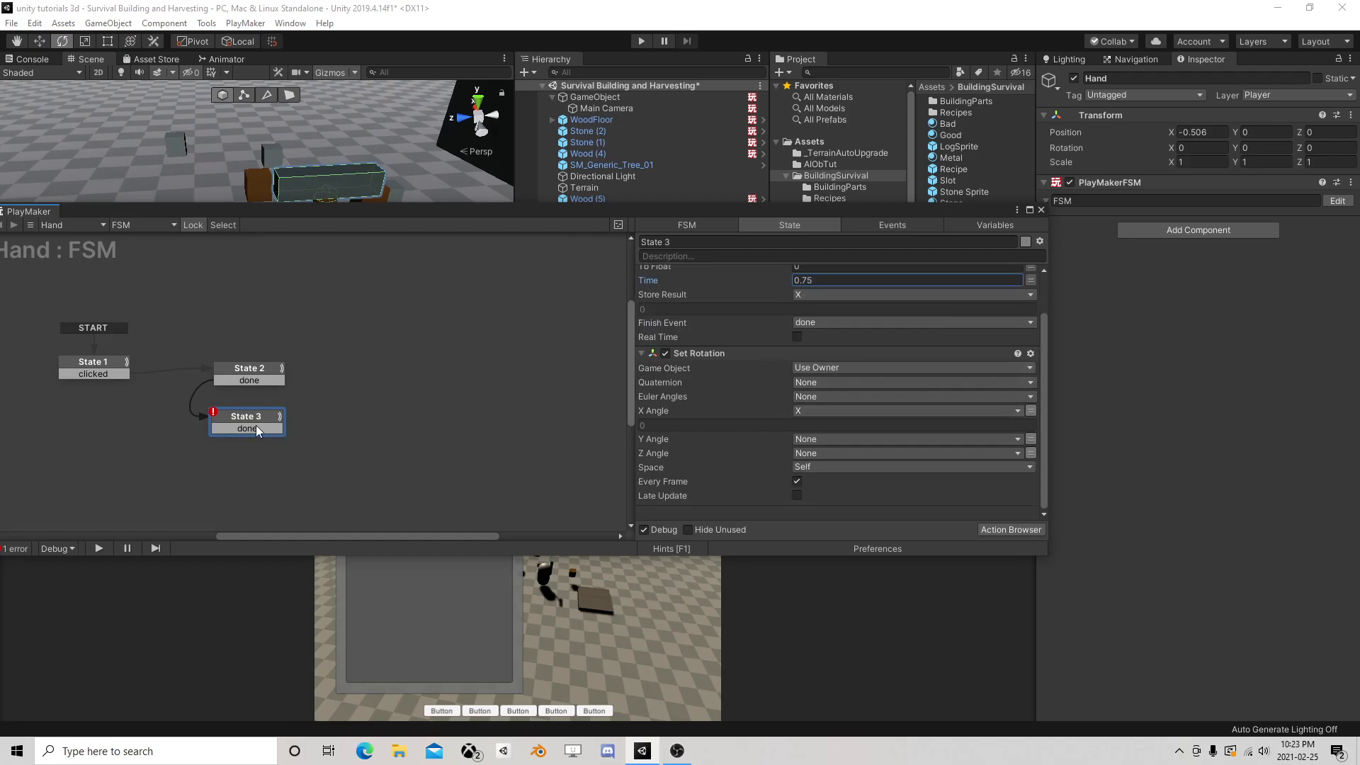
{"action": "left_click_drag", "start_coordinate": [235, 428], "coordinate": [143, 374]}
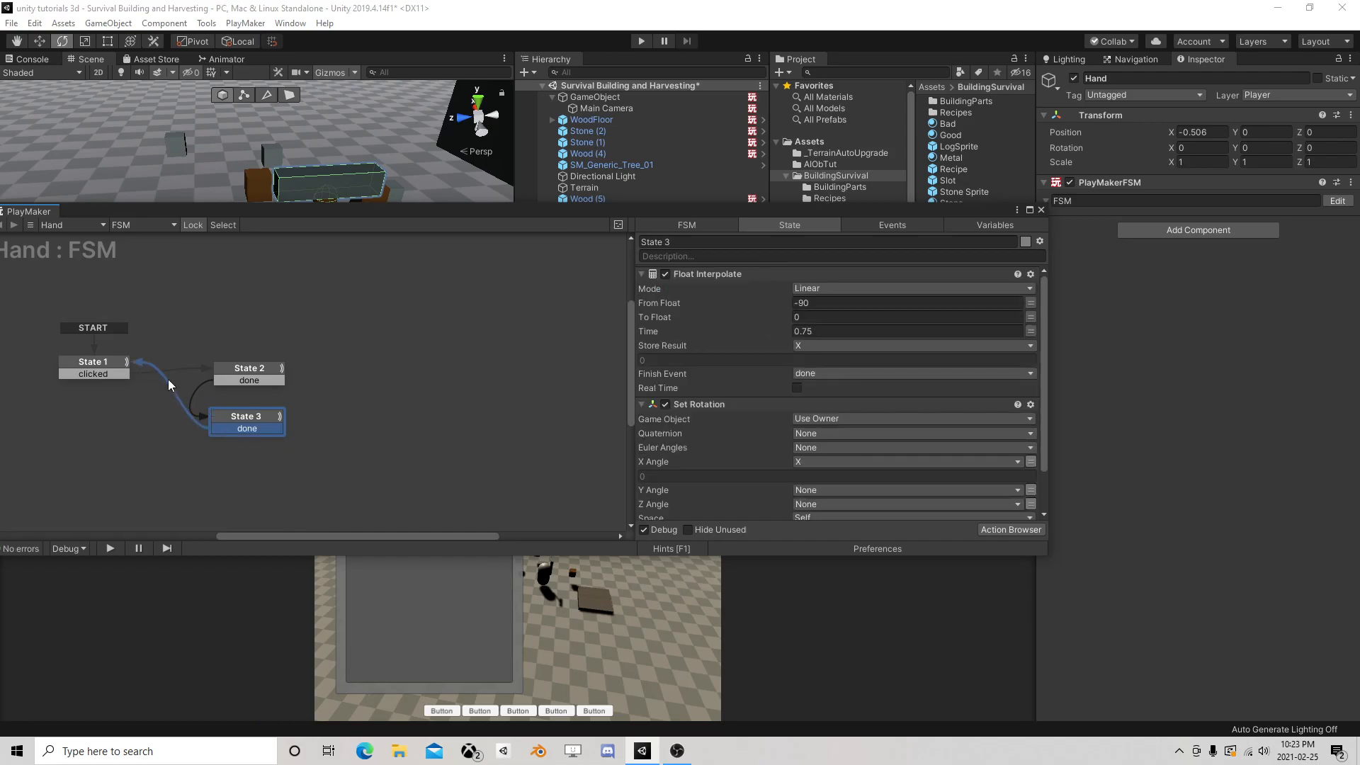
{"action": "left_click_drag", "start_coordinate": [266, 423], "coordinate": [269, 406]}
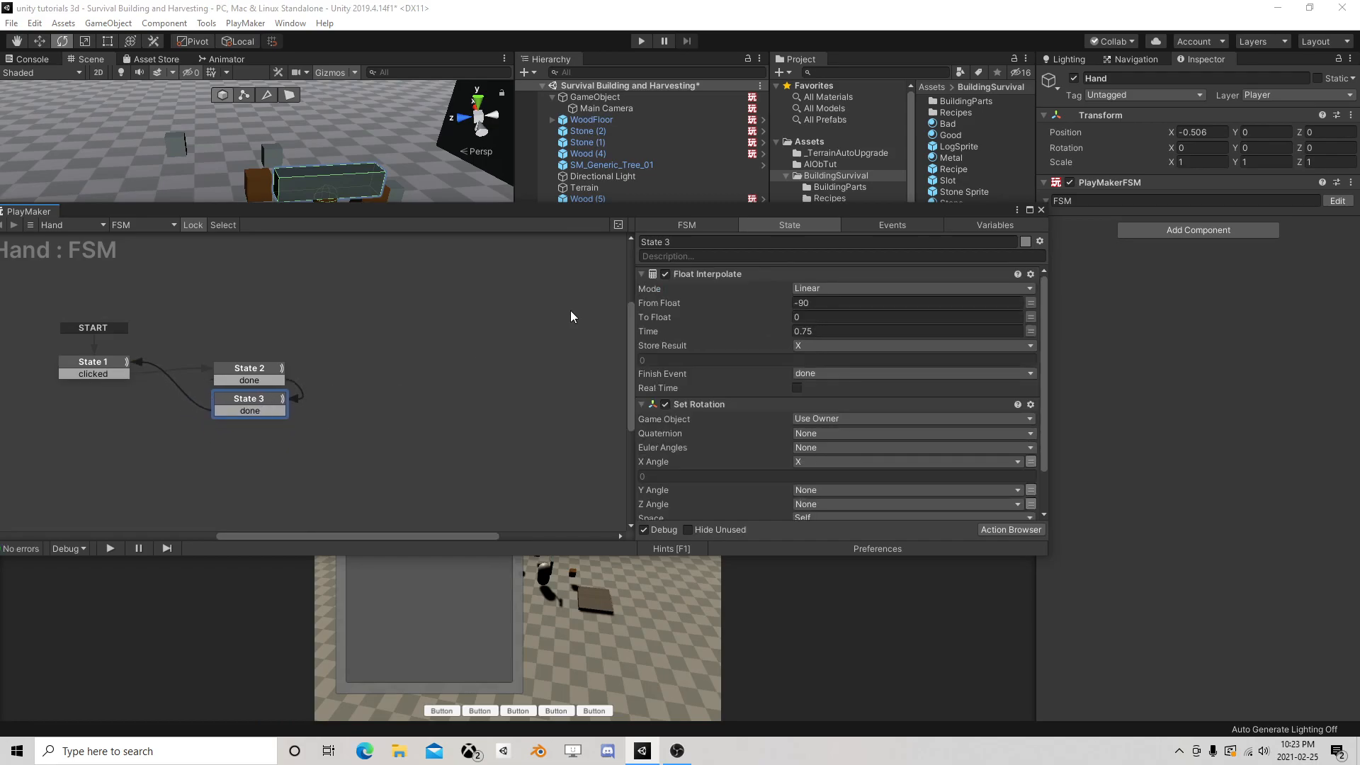
Close the FSM editor, run the game and trigger the hammer swing to check its motion
{"action": "left_click", "coordinate": [1040, 210]}
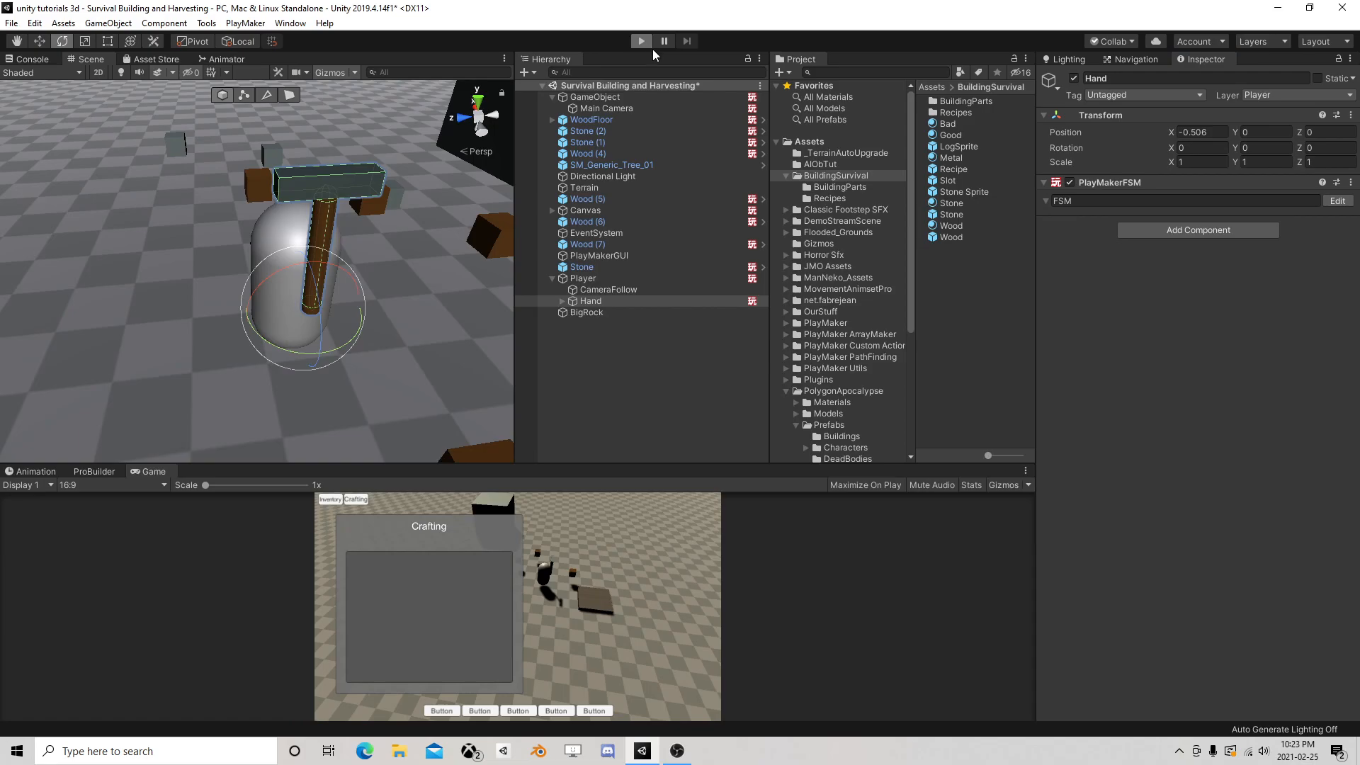
{"action": "left_click", "coordinate": [642, 44]}
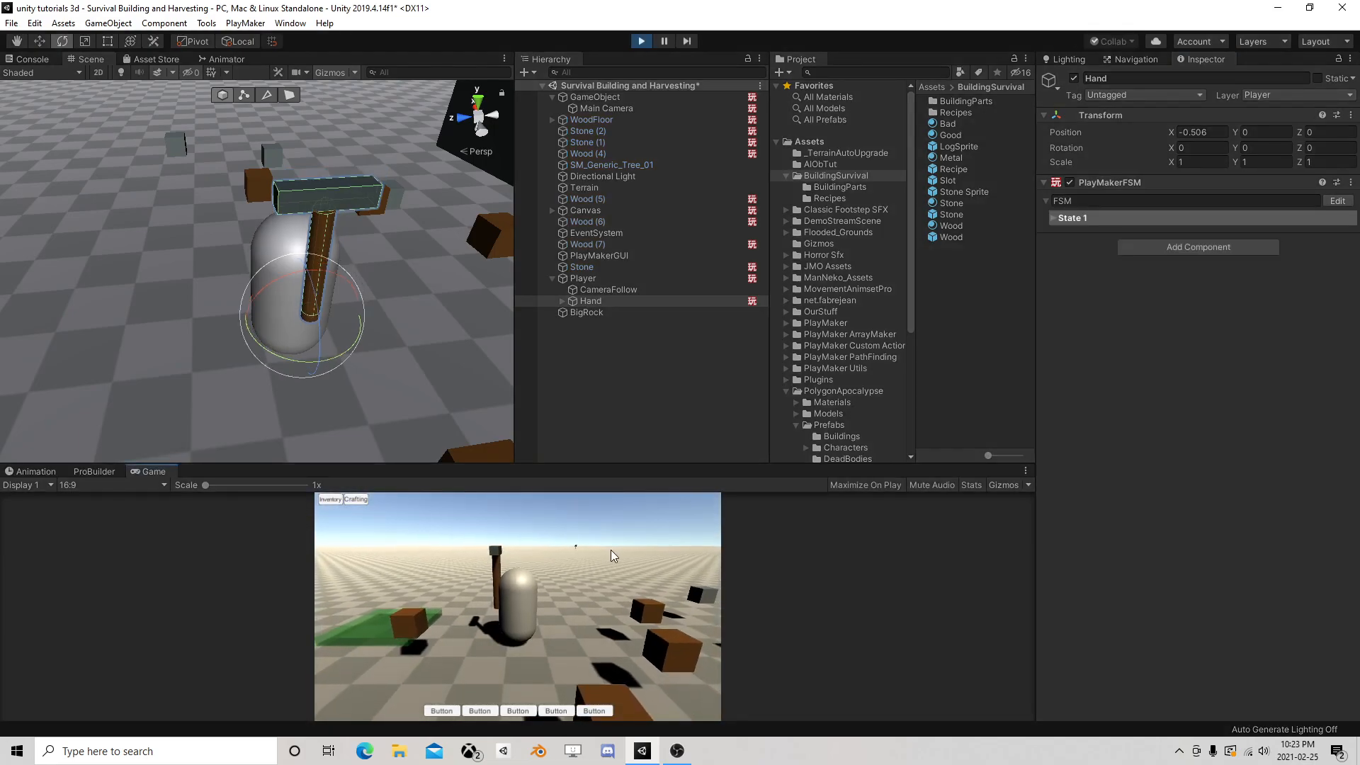
{"action": "left_click", "coordinate": [611, 550]}
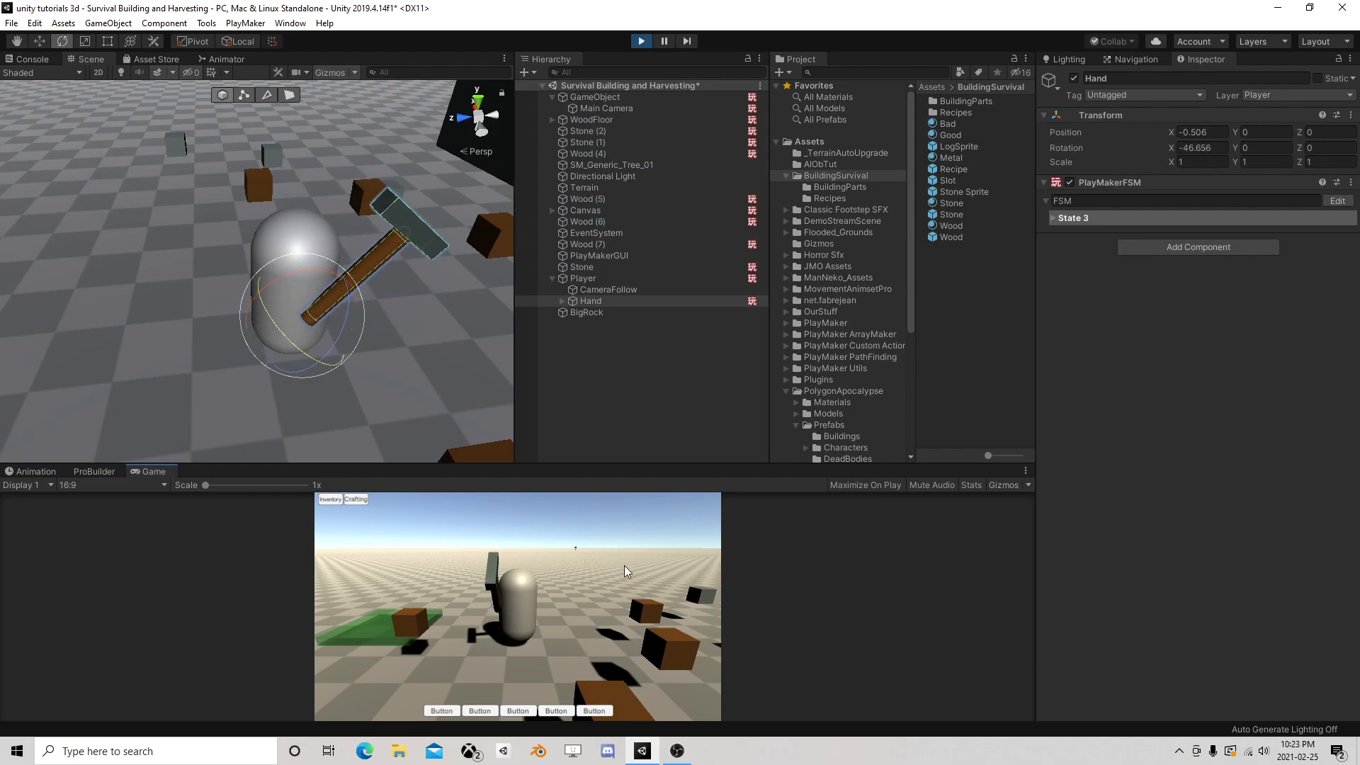
Stop the test run and set the Float Interpolate time to 0.2 seconds in State 2 and 0.4 seconds in State 3
{"action": "left_click", "coordinate": [624, 563]}
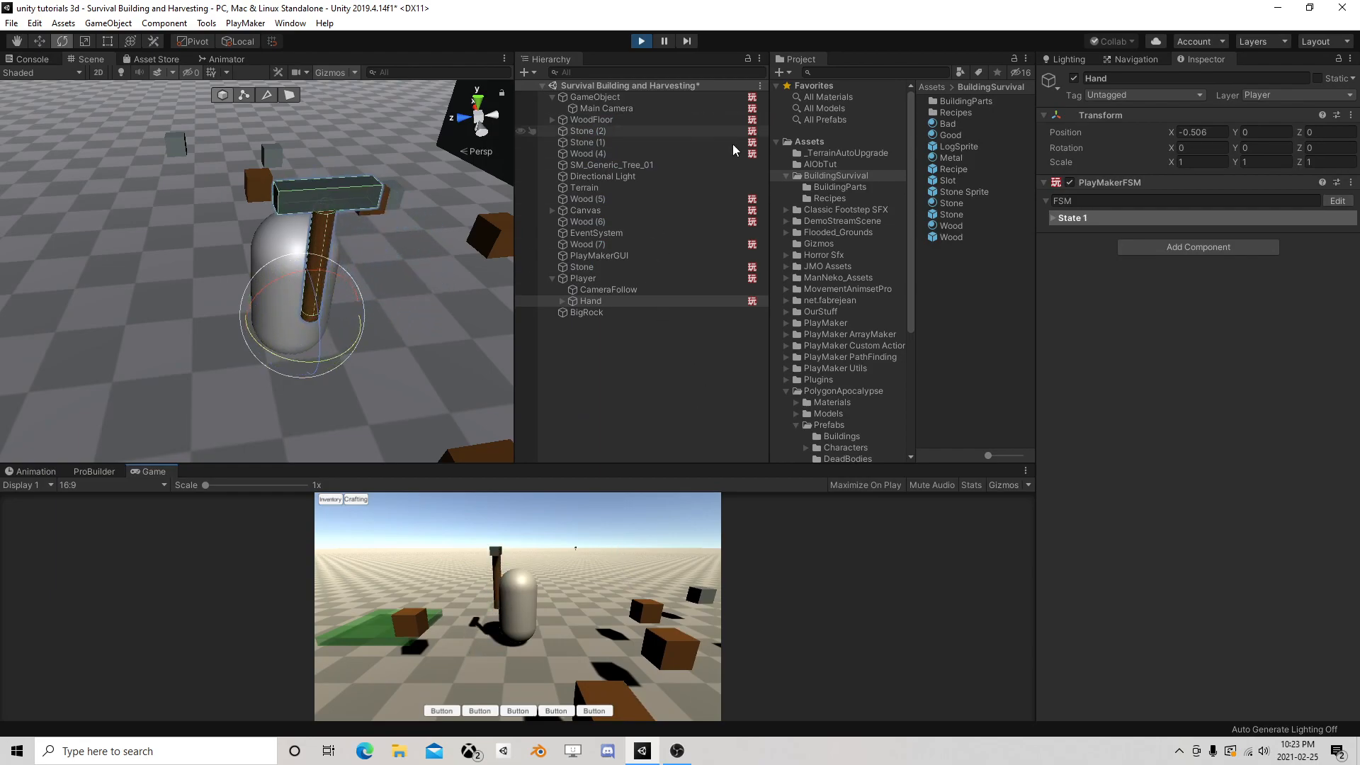
{"action": "left_click", "coordinate": [641, 40]}
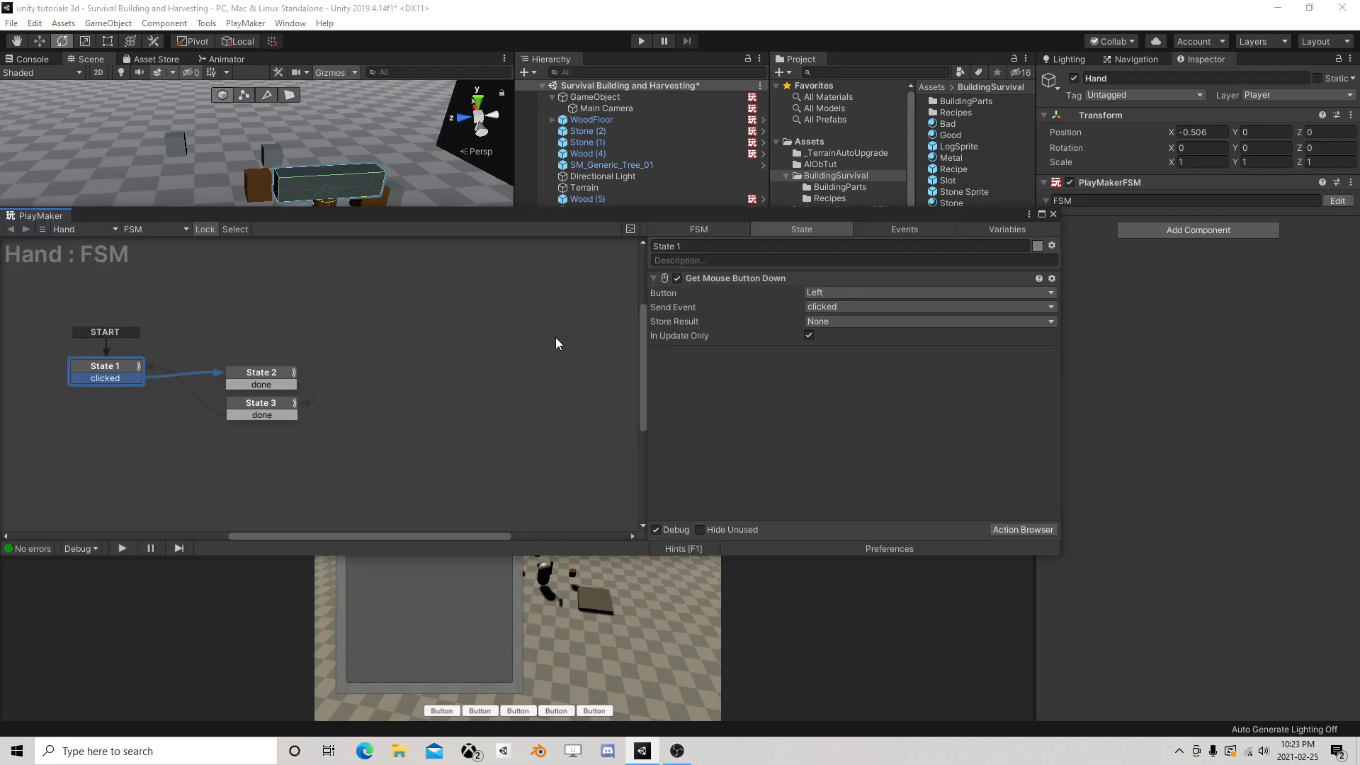
{"action": "left_click", "coordinate": [264, 380]}
{"action": "left_click", "coordinate": [741, 336]}
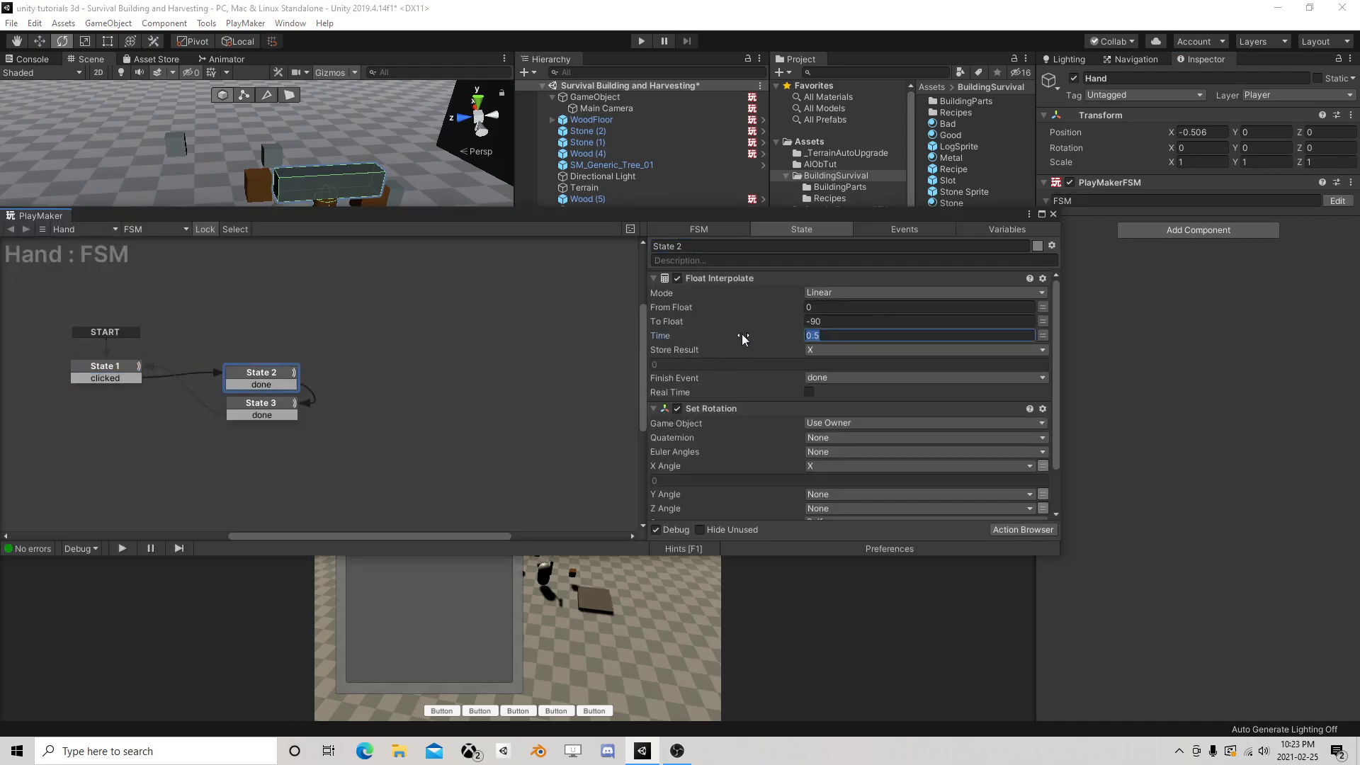
{"action": "scroll", "coordinate": [898, 380], "scroll_direction": "down", "scroll_amount": 2}
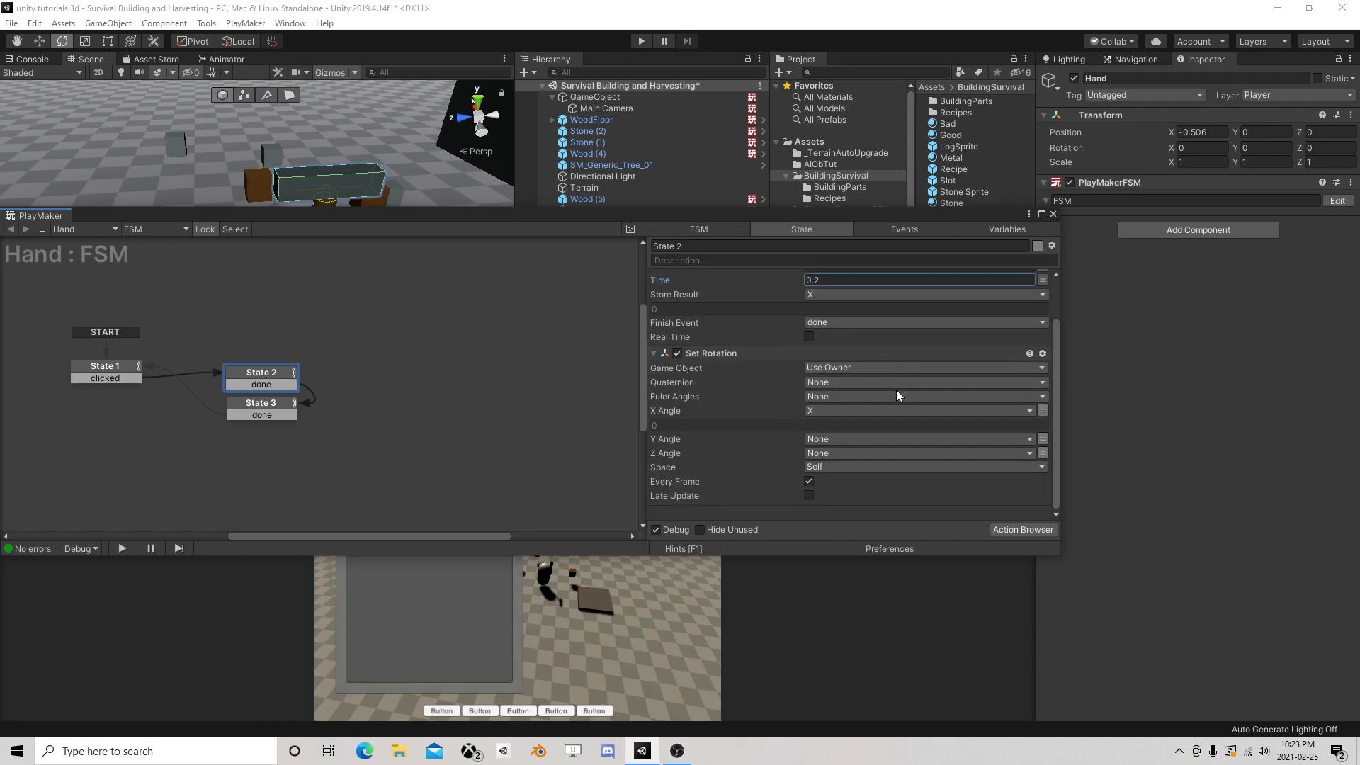
{"action": "left_click", "coordinate": [266, 409]}
{"action": "left_click", "coordinate": [783, 336]}
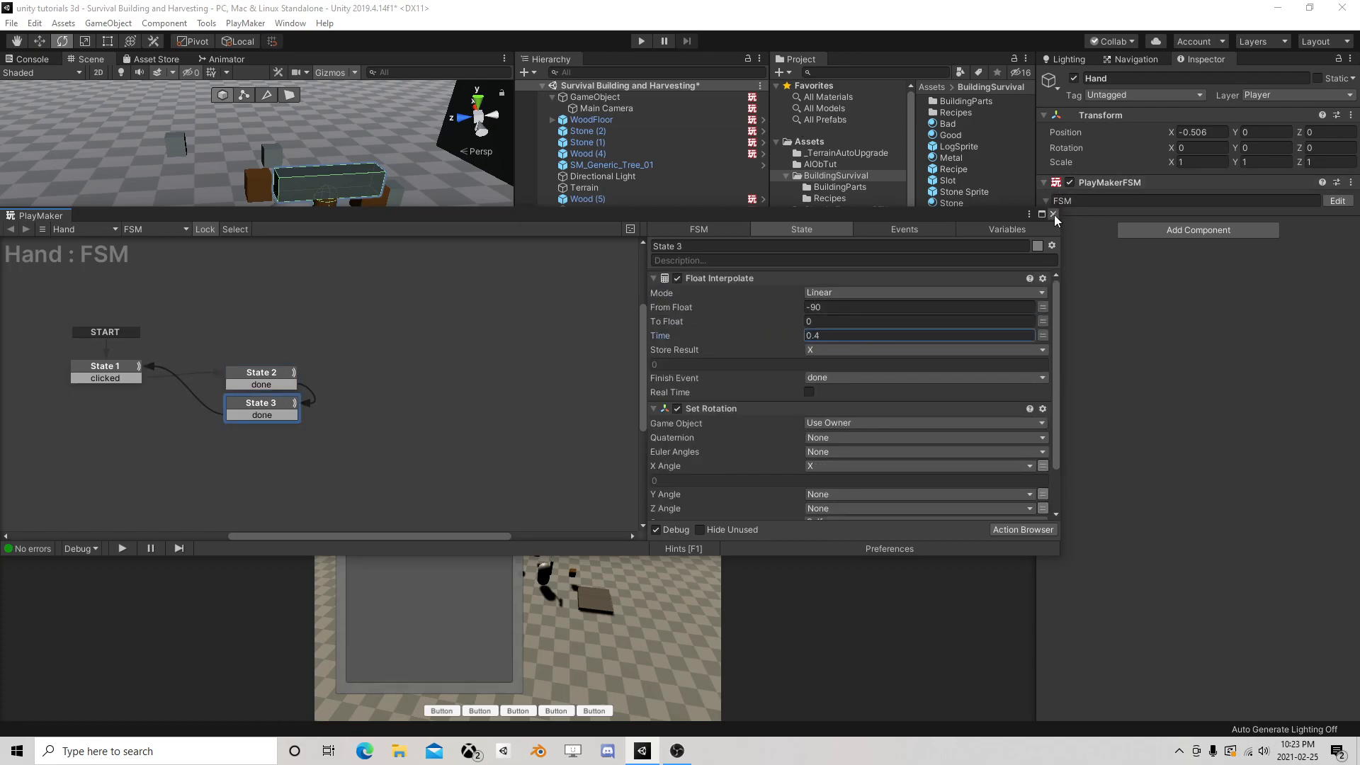
Close the FSM editor and run the game to check the swing with the new timings, ending with the game stopped
{"action": "left_click", "coordinate": [669, 41]}
{"action": "left_click", "coordinate": [641, 43]}
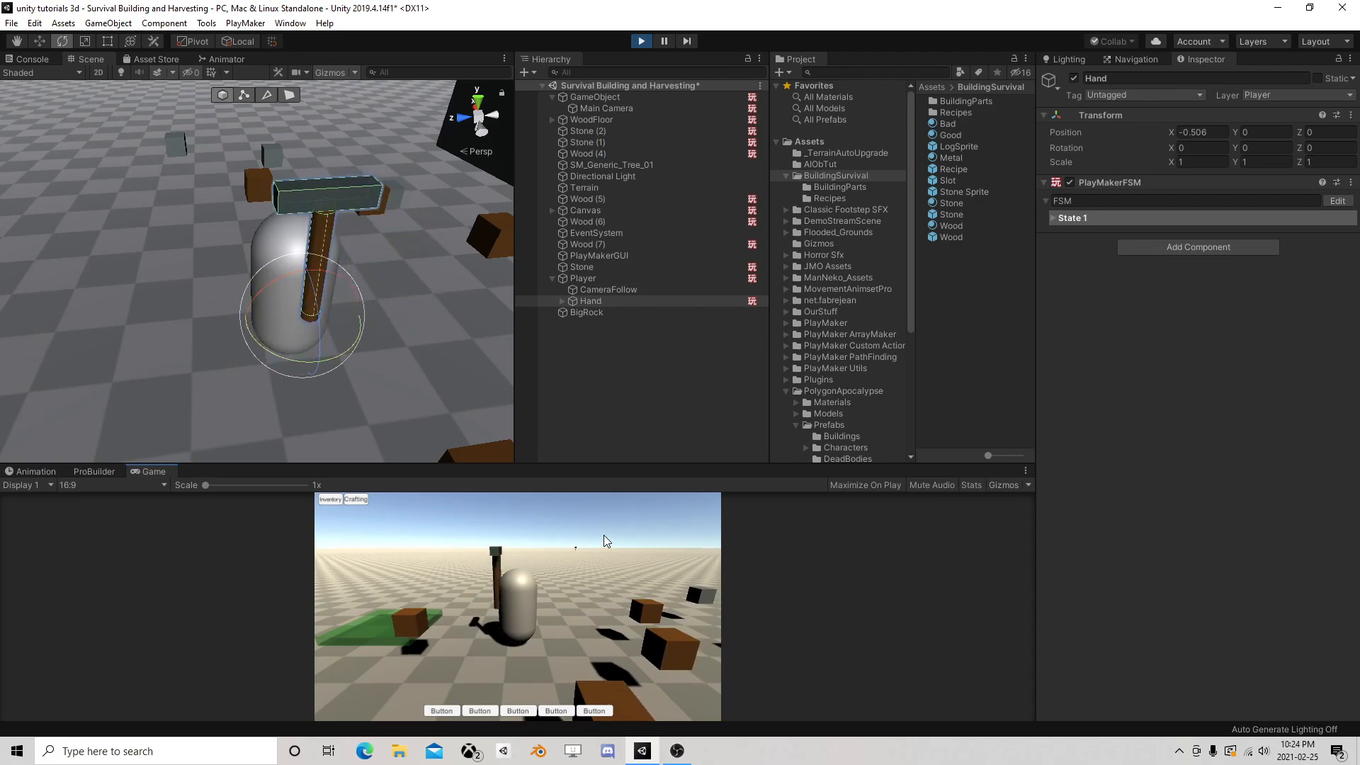
{"action": "left_click", "coordinate": [640, 41]}
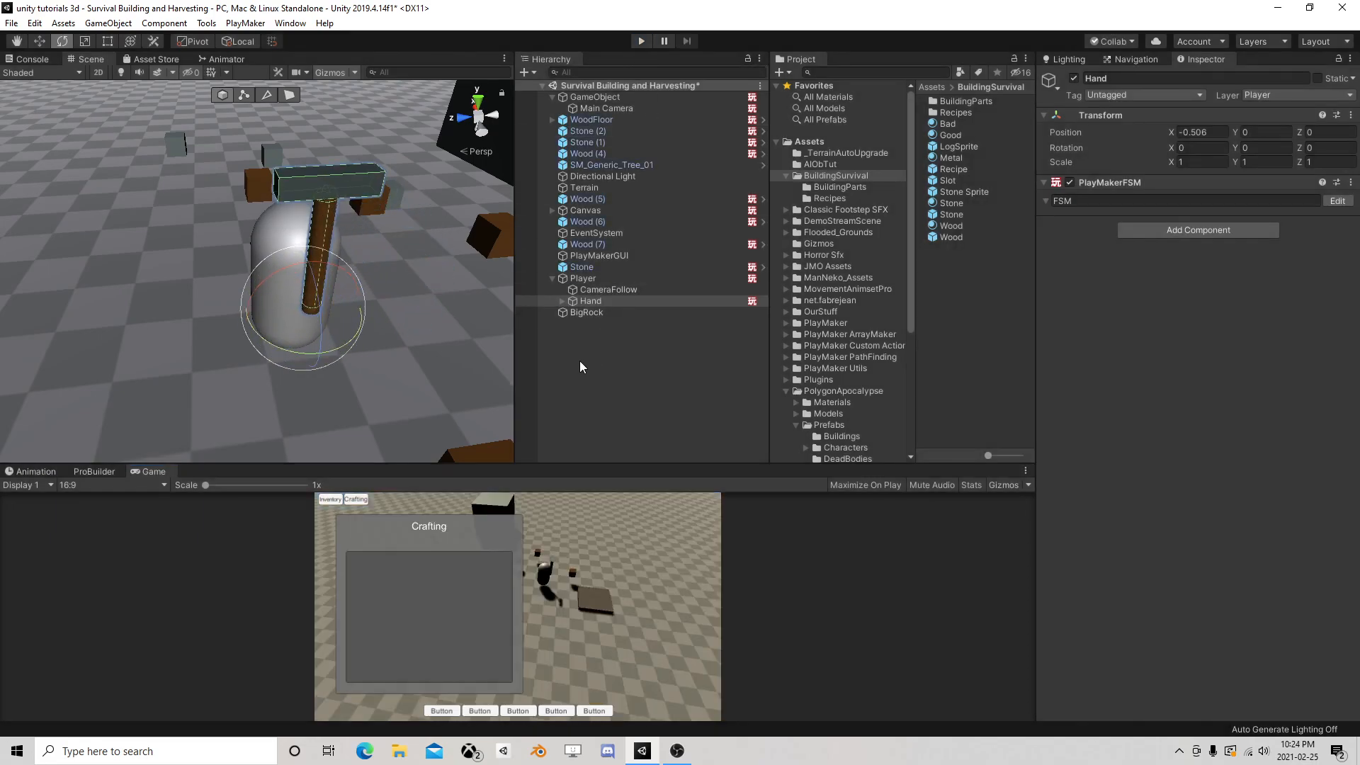
Select the hammer head Cube under Hand's PickAxe and make its Box Collider a trigger
{"action": "right_click_drag", "start_coordinate": [234, 301], "coordinate": [243, 350]}
{"action": "middle_click_drag", "start_coordinate": [243, 349], "coordinate": [294, 357]}
{"action": "right_click_drag", "start_coordinate": [170, 333], "coordinate": [239, 332]}
{"action": "scroll", "coordinate": [245, 334], "scroll_direction": "down", "scroll_amount": 3}
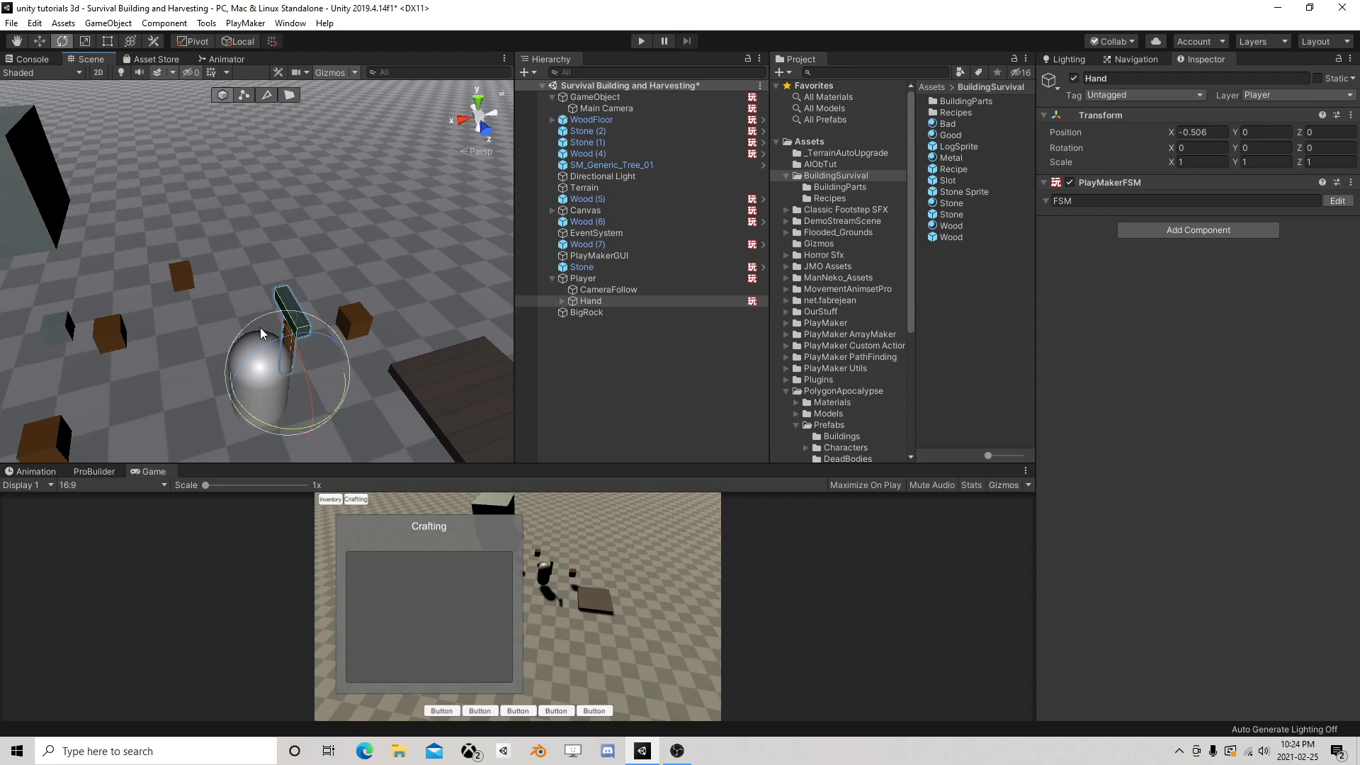
{"action": "left_click", "coordinate": [570, 299]}
{"action": "left_click", "coordinate": [561, 301]}
{"action": "left_click", "coordinate": [573, 312]}
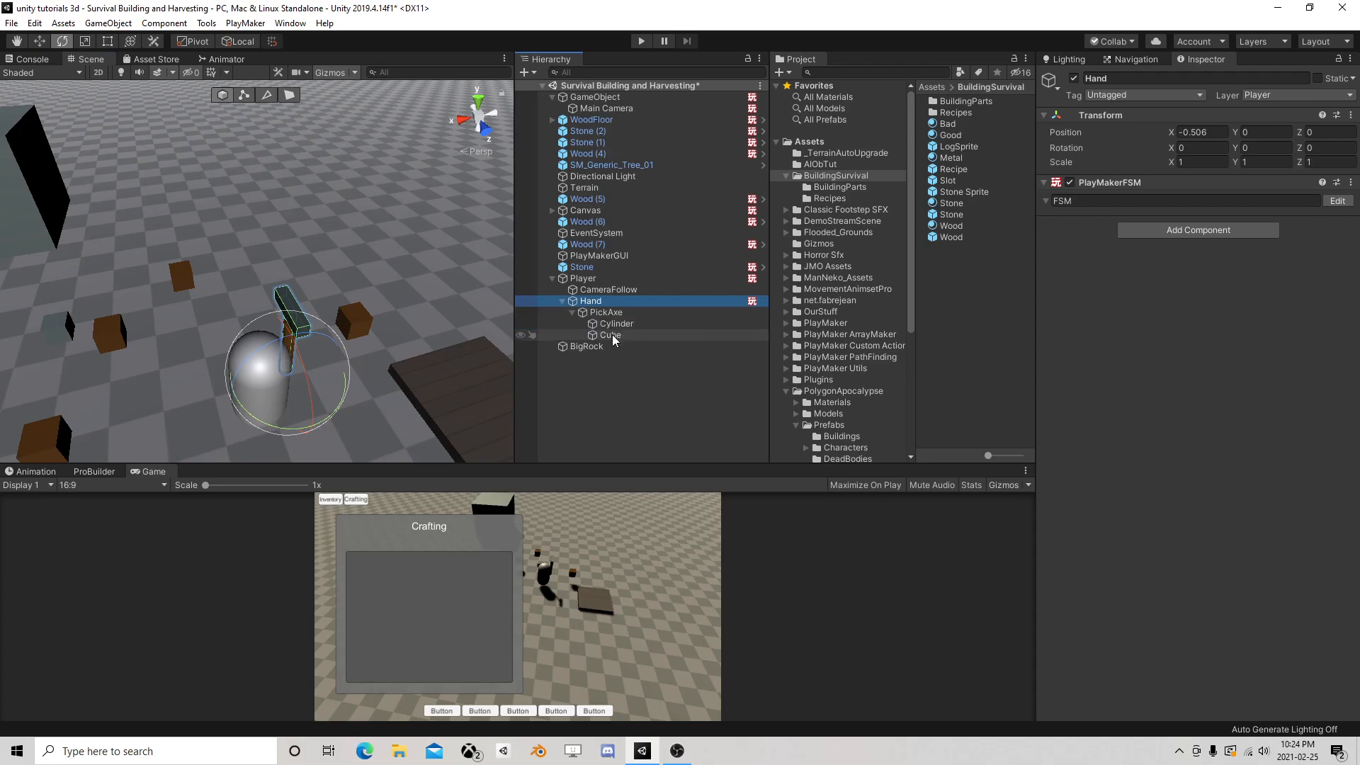
{"action": "left_click", "coordinate": [612, 334]}
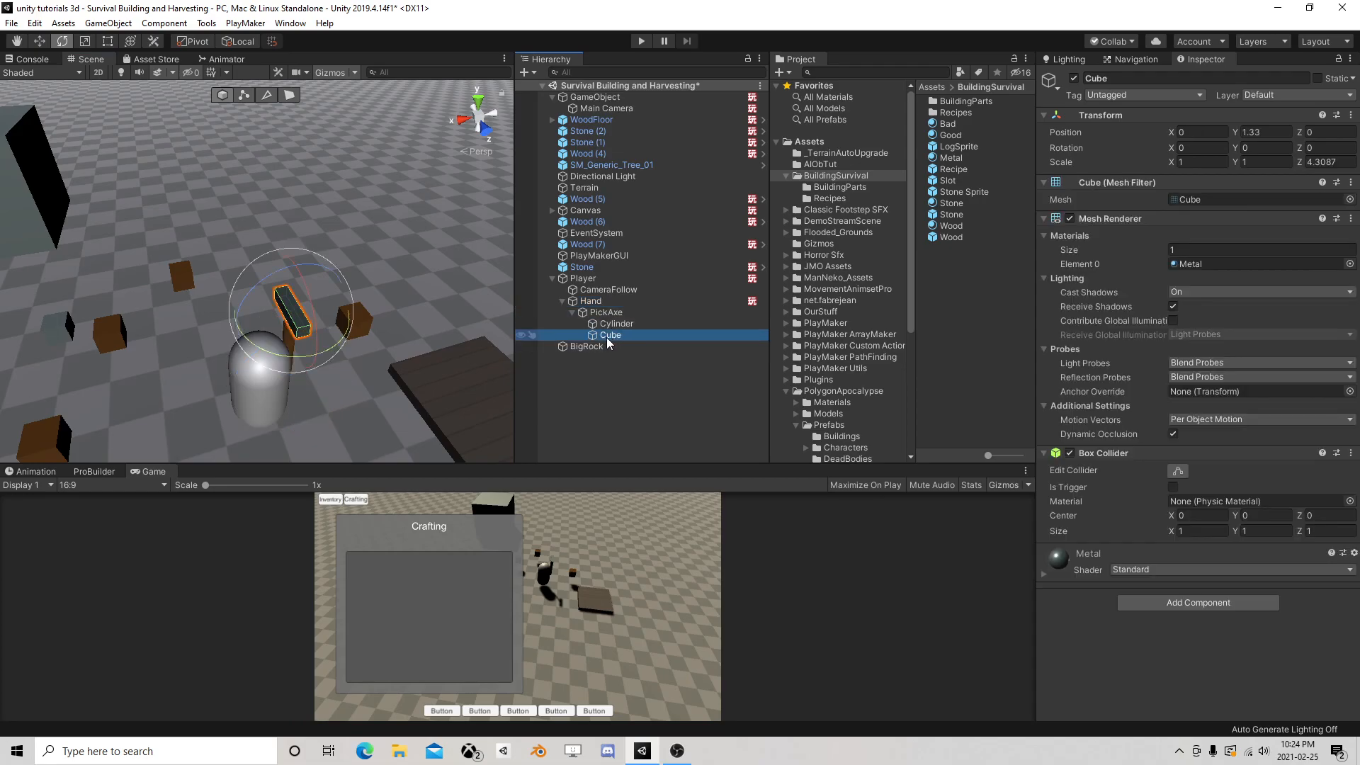
{"action": "left_click", "coordinate": [1172, 487]}
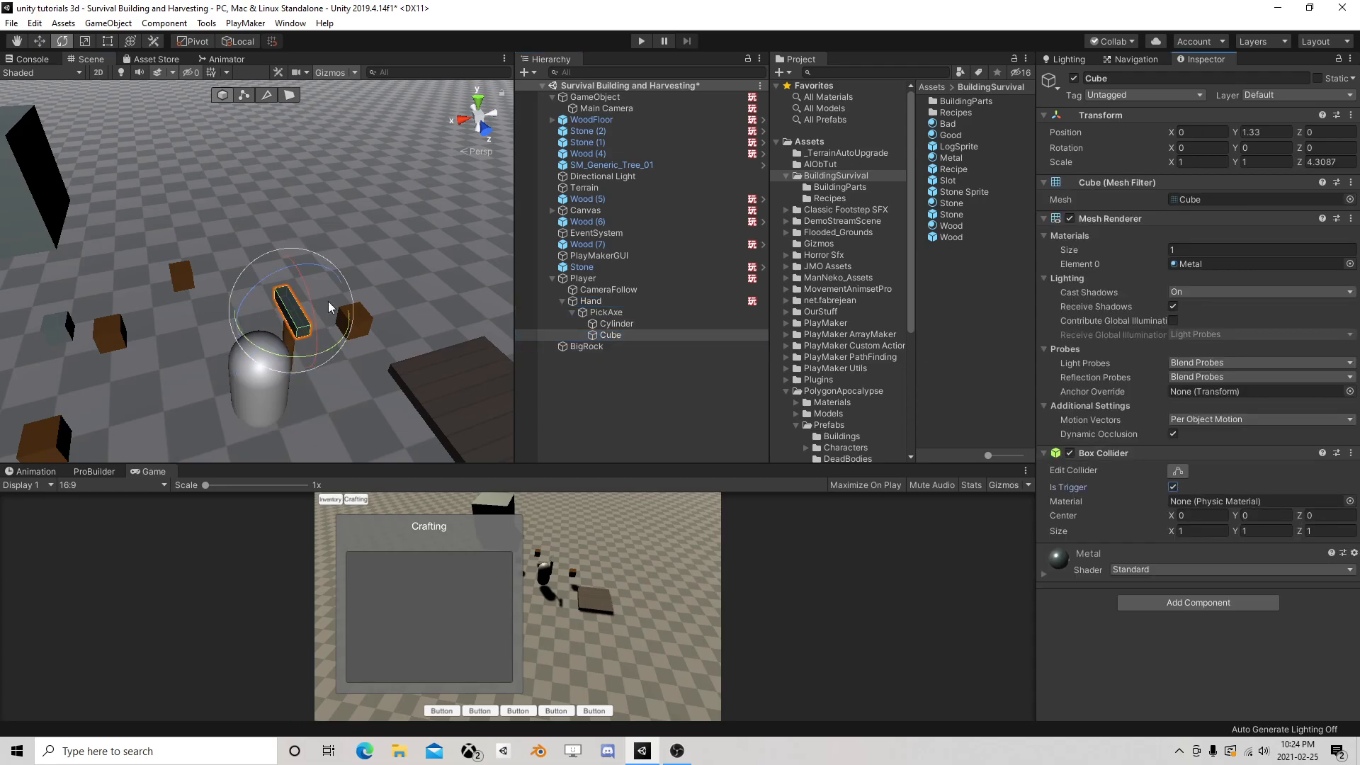
Enlarge the Cube's Box Collider to a size of X 1.7, Y 1.32 and Z 1.25
{"action": "right_click_drag", "start_coordinate": [162, 261], "coordinate": [267, 263]}
{"action": "middle_click_drag", "start_coordinate": [258, 269], "coordinate": [292, 278]}
{"action": "right_click_drag", "start_coordinate": [292, 279], "coordinate": [218, 255]}
{"action": "left_click_drag", "start_coordinate": [1169, 531], "coordinate": [1307, 537]}
{"action": "right_click_drag", "start_coordinate": [273, 312], "coordinate": [341, 265]}
{"action": "middle_click_drag", "start_coordinate": [341, 265], "coordinate": [379, 260]}
{"action": "right_click_drag", "start_coordinate": [381, 264], "coordinate": [259, 339]}
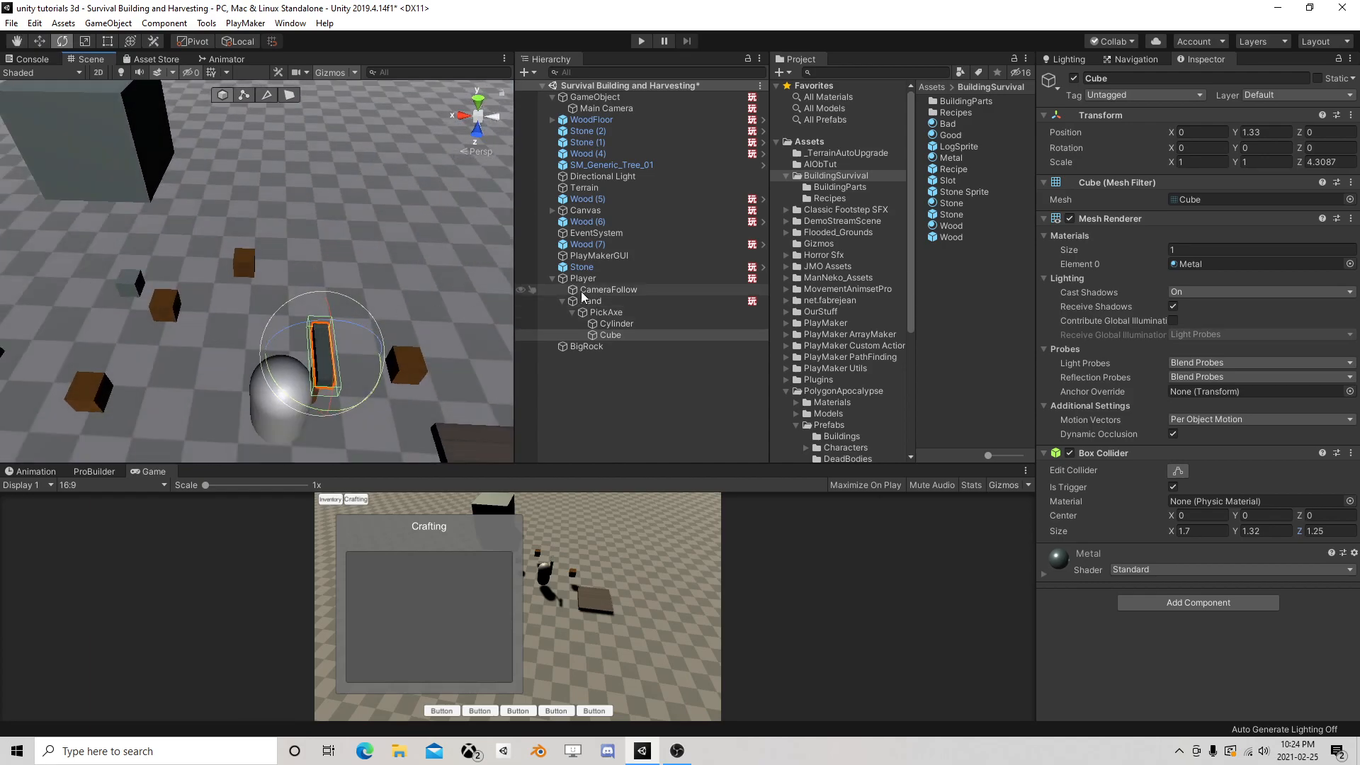
Add a PlayMakerFSM component to the Cube and name the FSM Hitting
{"action": "left_click", "coordinate": [1201, 602]}
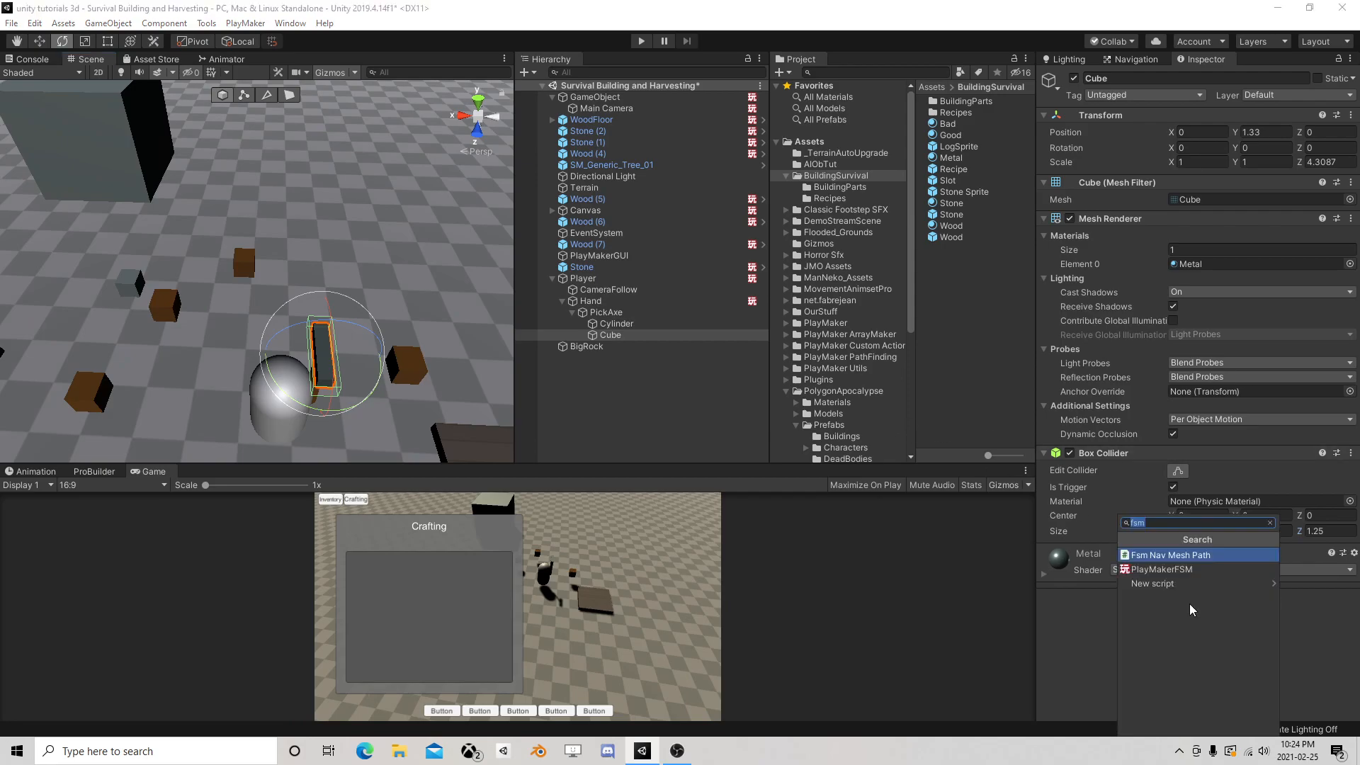
{"action": "left_click", "coordinate": [1176, 569]}
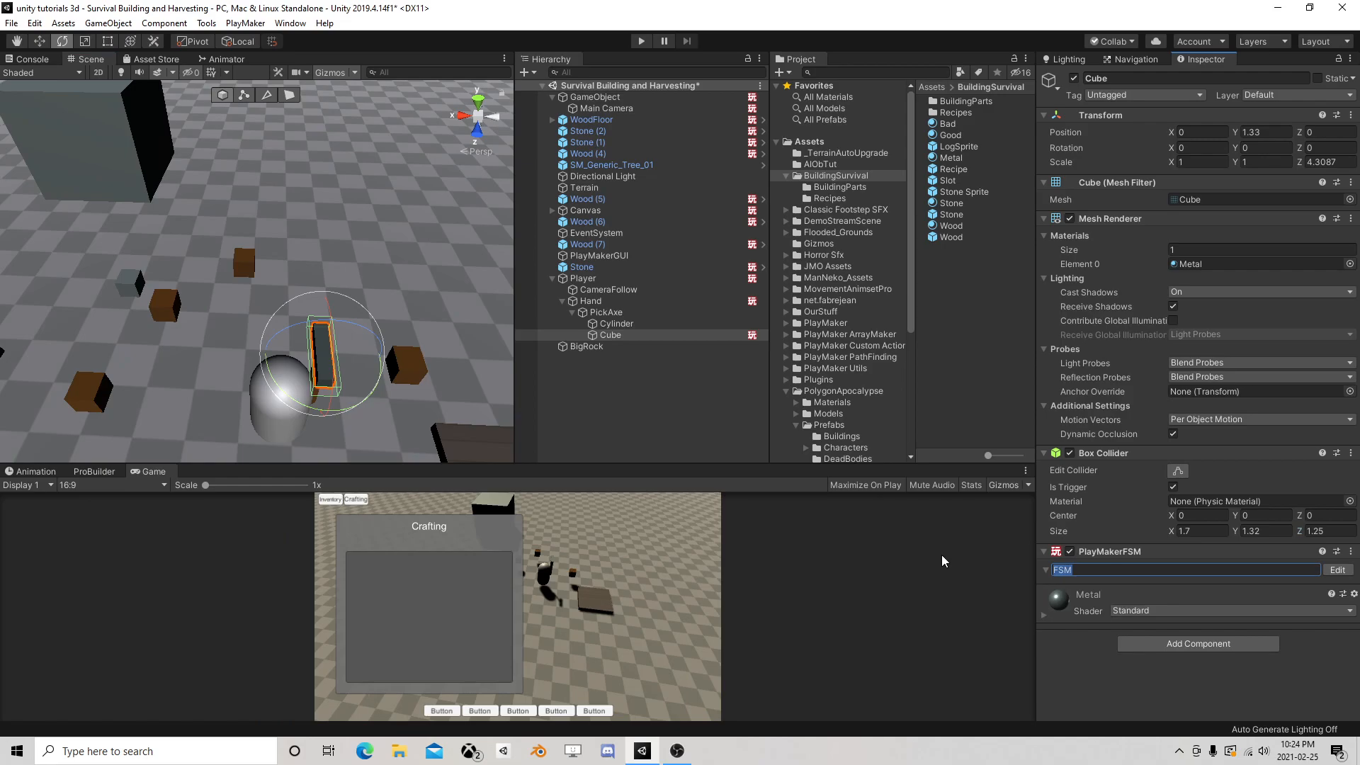
{"action": "type", "text": "Hitting"}
Open the Hitting FSM for editing and create two global events, SwingOn and SwingOff
{"action": "left_click", "coordinate": [1337, 570]}
{"action": "left_click", "coordinate": [895, 234]}
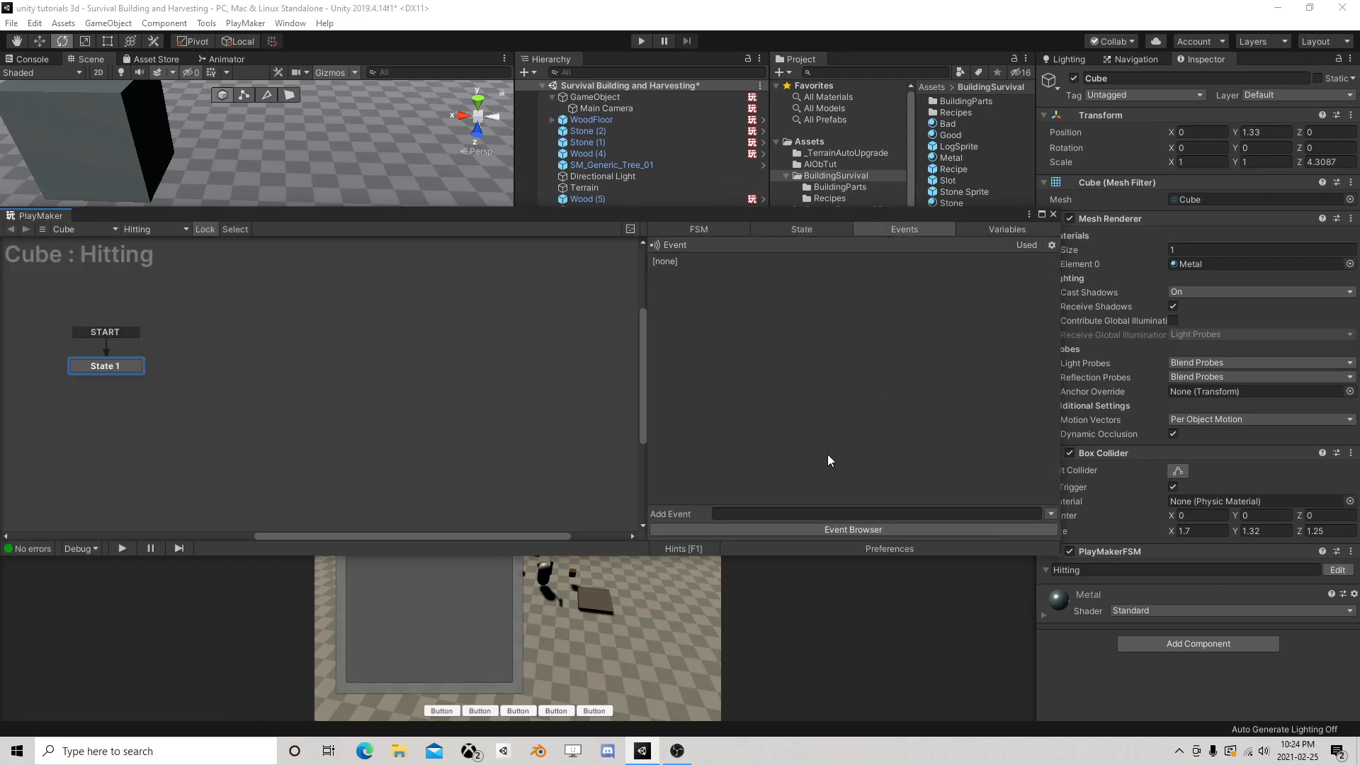
{"action": "left_click", "coordinate": [125, 367]}
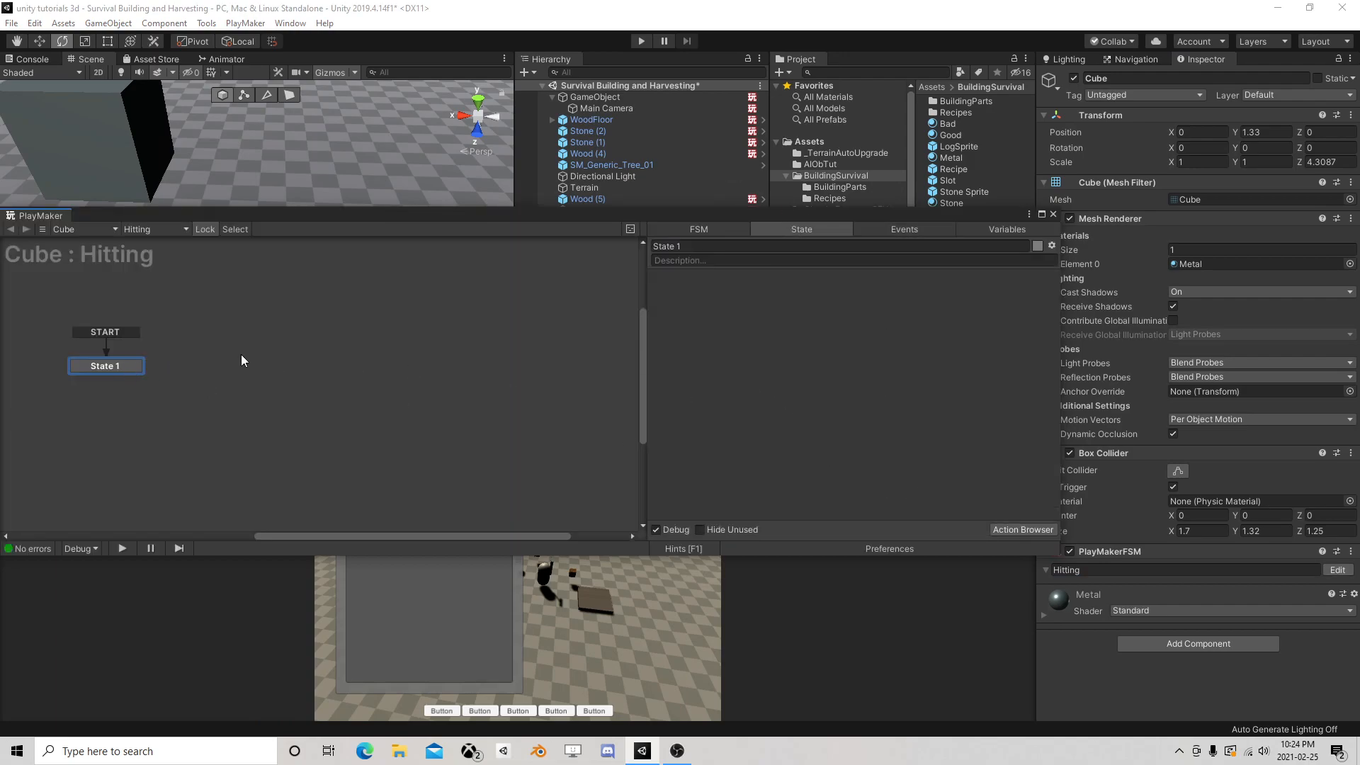
{"action": "left_click", "coordinate": [898, 229]}
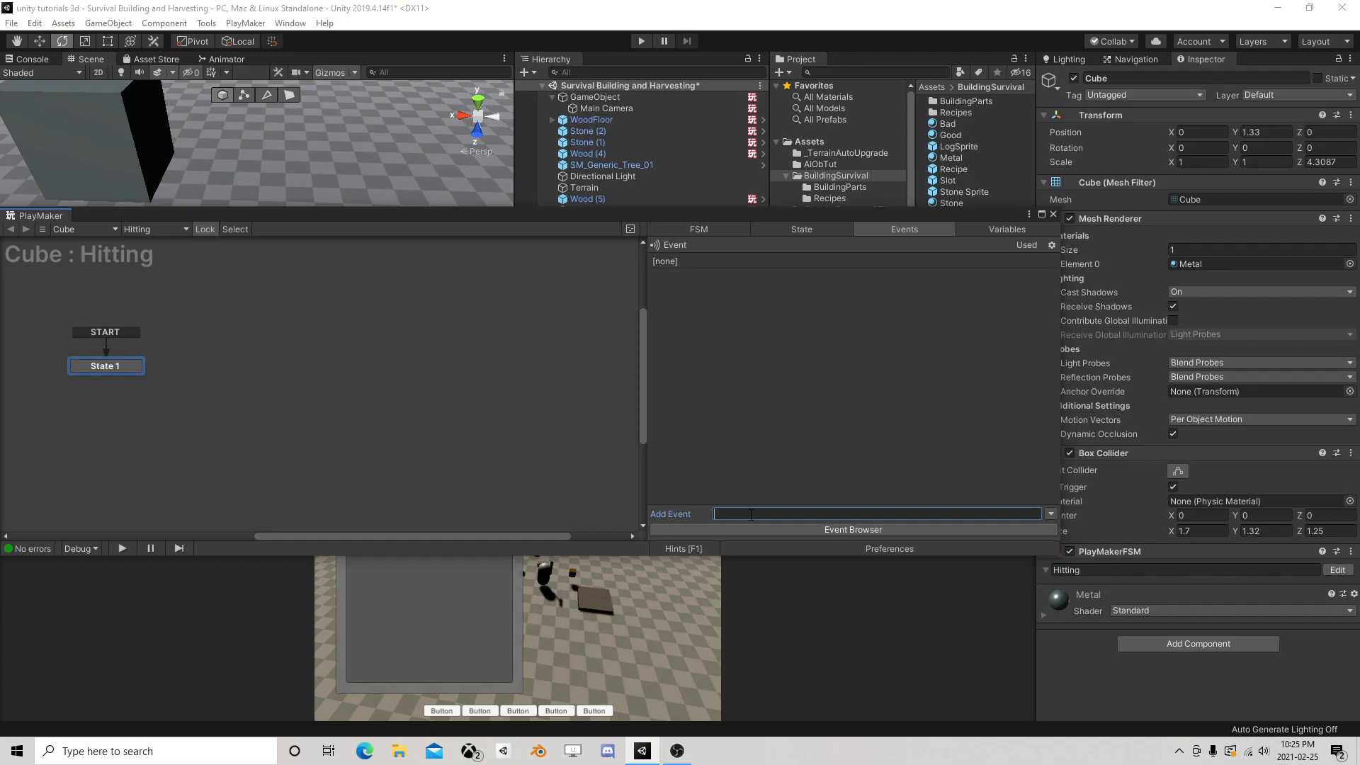
{"action": "key", "text": "Return"}
{"action": "key", "text": "Return"}
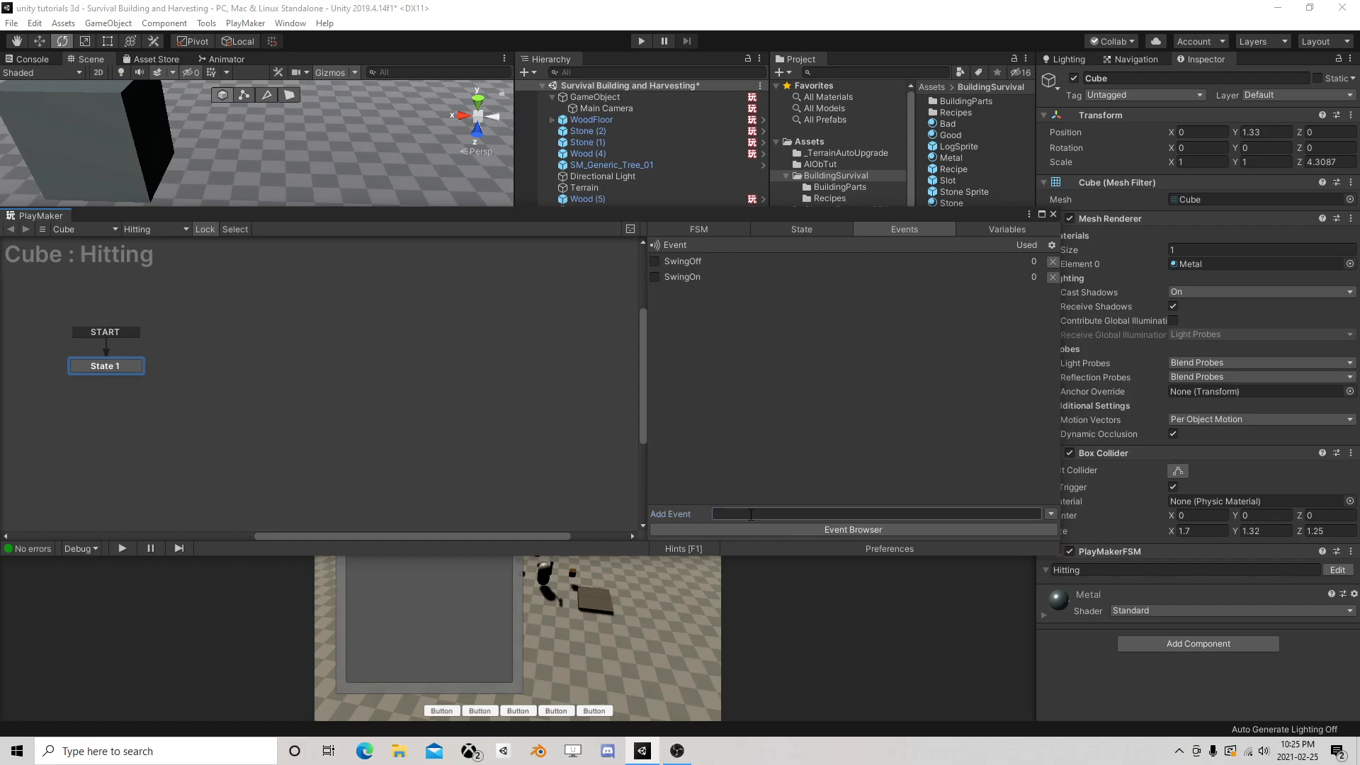
{"action": "left_click", "coordinate": [655, 261]}
Add two new states, State 2 and State 3, side by side to the Hitting FSM
{"action": "right_click", "coordinate": [293, 359]}
{"action": "left_click", "coordinate": [334, 360]}
{"action": "right_click", "coordinate": [402, 360]}
{"action": "left_click", "coordinate": [411, 361]}
{"action": "left_click", "coordinate": [354, 374]}
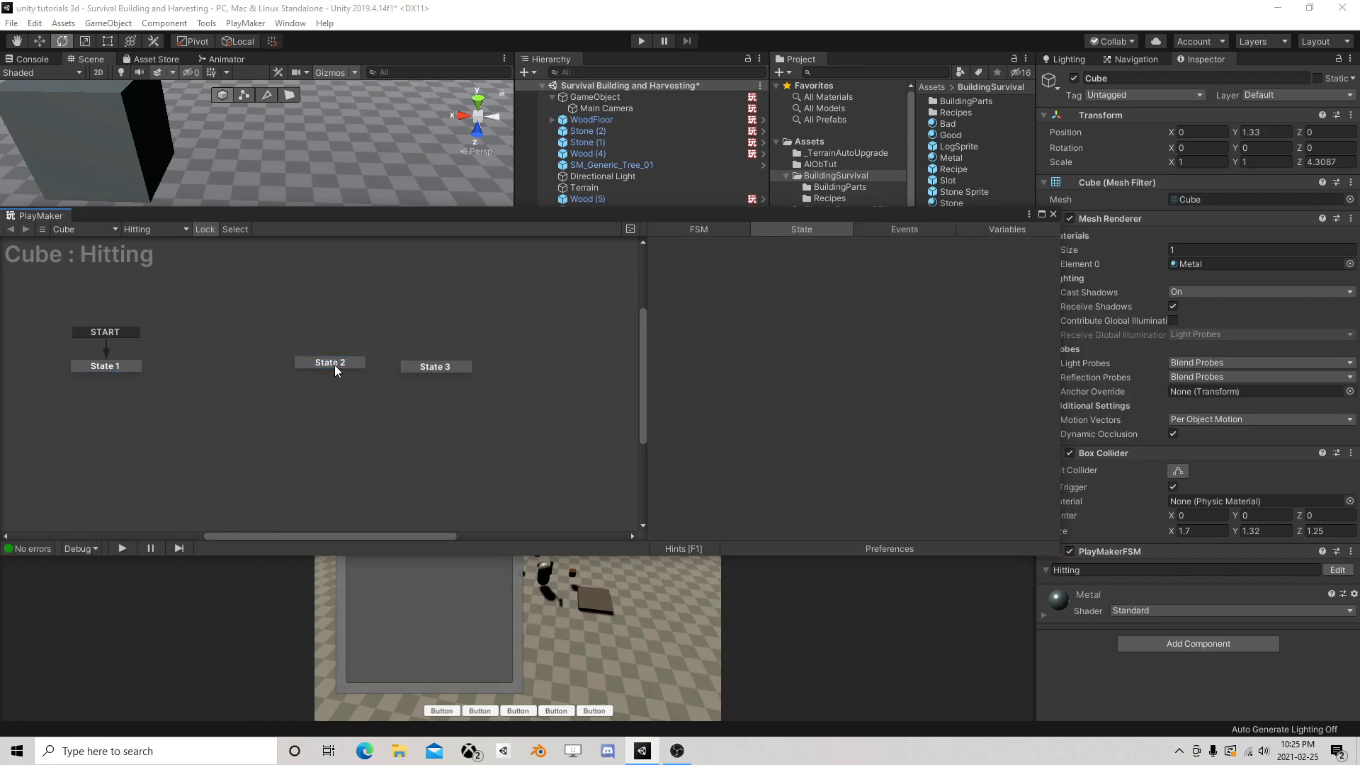
Give State 2 a SwingOn global transition and State 3 a SwingOff global transition
{"action": "right_click", "coordinate": [334, 364]}
{"action": "mouse_move", "coordinate": [425, 386]}
{"action": "left_click", "coordinate": [549, 403]}
{"action": "left_click", "coordinate": [438, 365]}
{"action": "right_click", "coordinate": [439, 366]}
{"action": "mouse_move", "coordinate": [499, 390]}
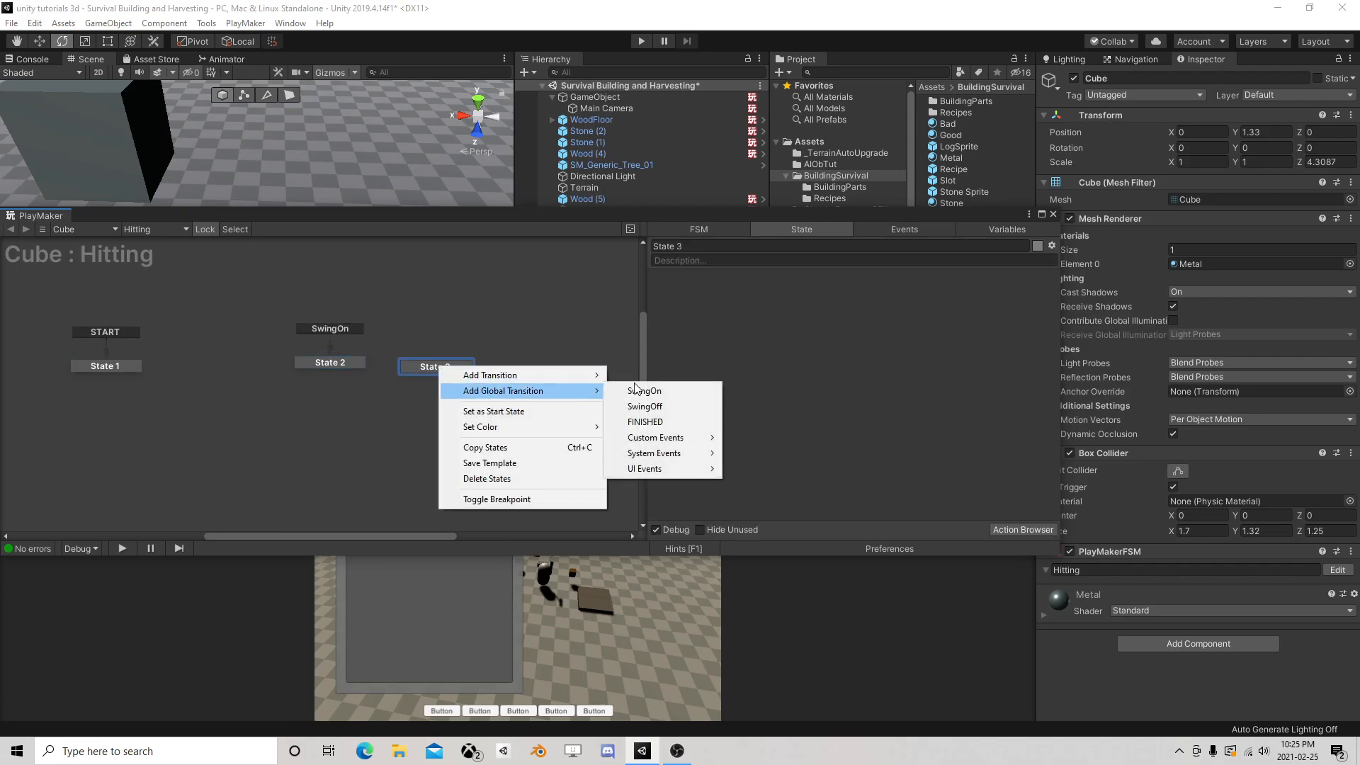
{"action": "left_click", "coordinate": [656, 414]}
Open the Hand object's FSM and add a Send Event action to State 2 after Set Rotation
{"action": "left_click", "coordinate": [1053, 214]}
{"action": "left_click", "coordinate": [610, 301]}
{"action": "left_click", "coordinate": [1332, 201]}
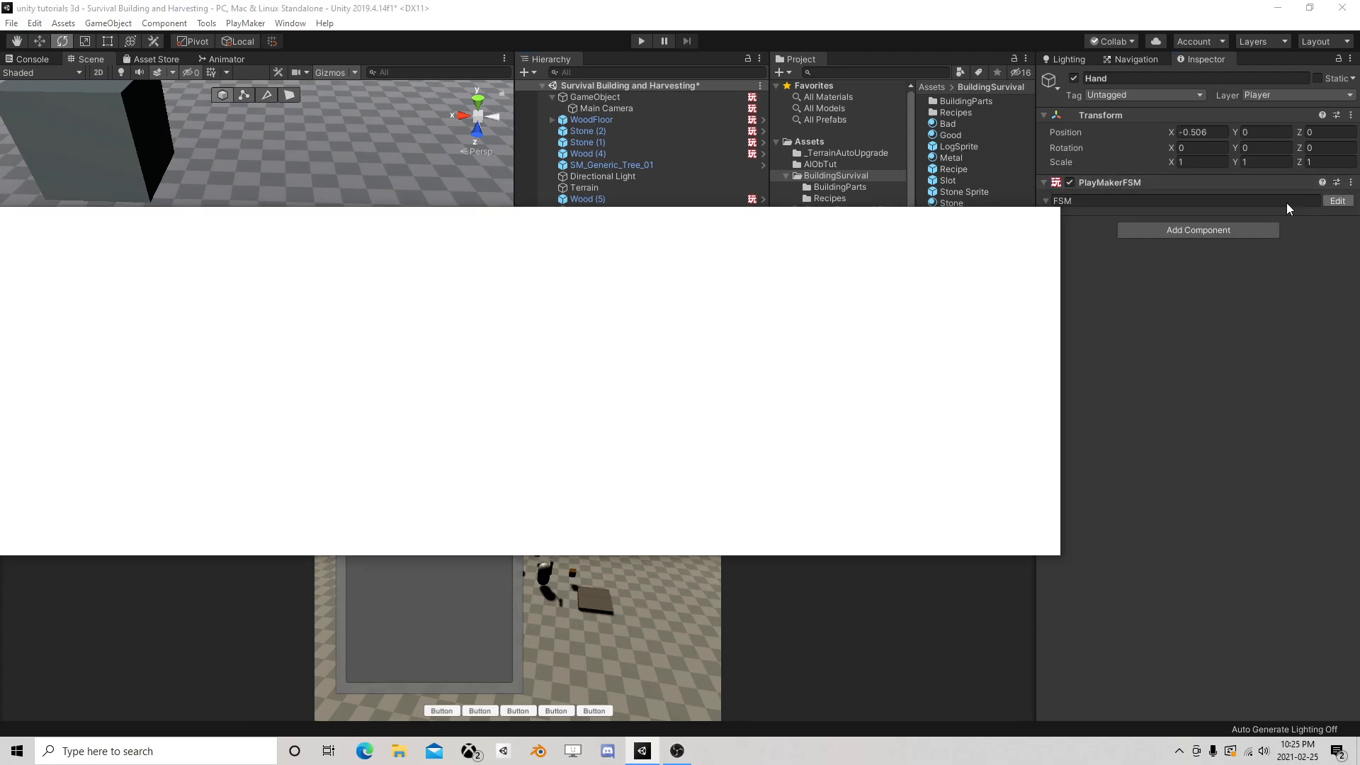
{"action": "left_click", "coordinate": [258, 375]}
{"action": "left_click_drag", "start_coordinate": [874, 218], "coordinate": [387, 115]}
{"action": "scroll", "coordinate": [369, 319], "scroll_direction": "down", "scroll_amount": 2}
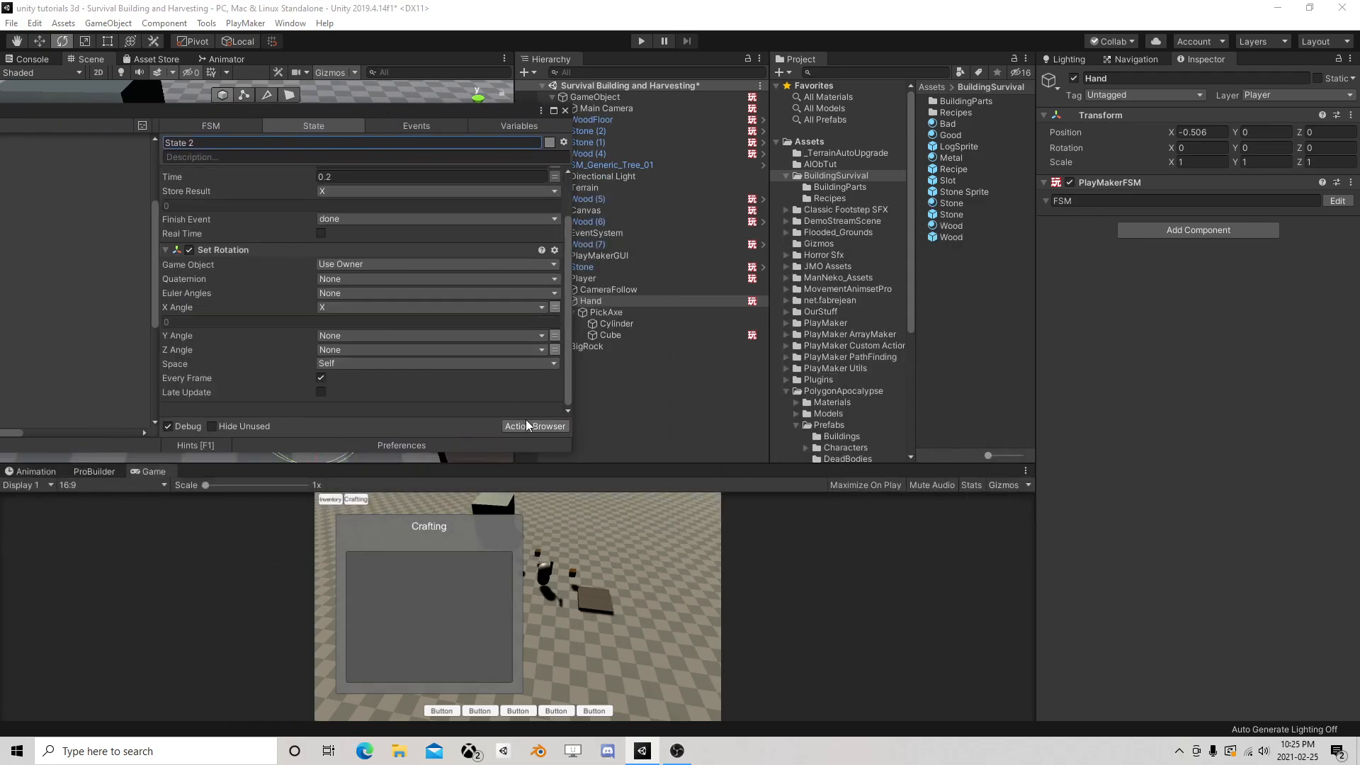
{"action": "left_click", "coordinate": [526, 424]}
{"action": "type", "text": "send"}
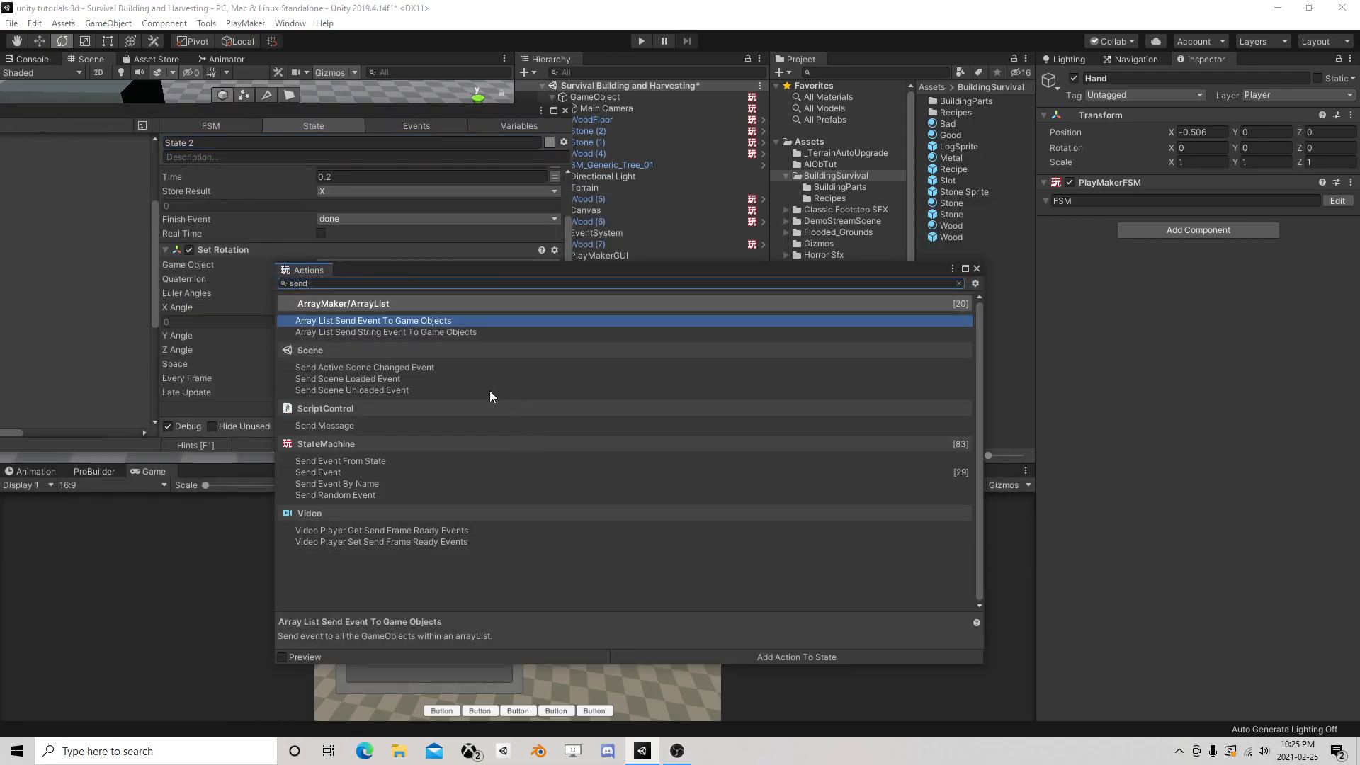
{"action": "double_click", "coordinate": [342, 472]}
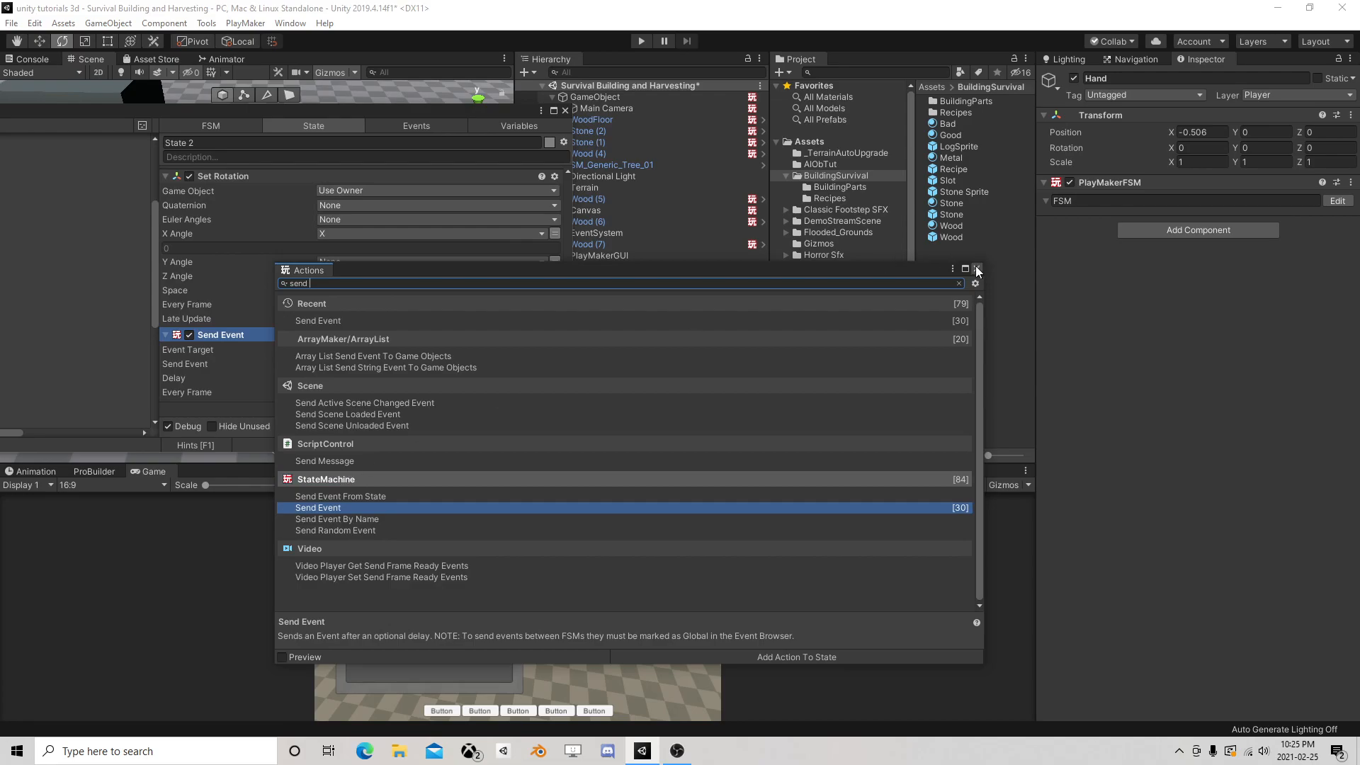
{"action": "left_click", "coordinate": [978, 269]}
Configure State 2's Send Event to send SwingOn to the Cube's Hitting FSM, using Game Object FSM as the event target
{"action": "left_click", "coordinate": [342, 350]}
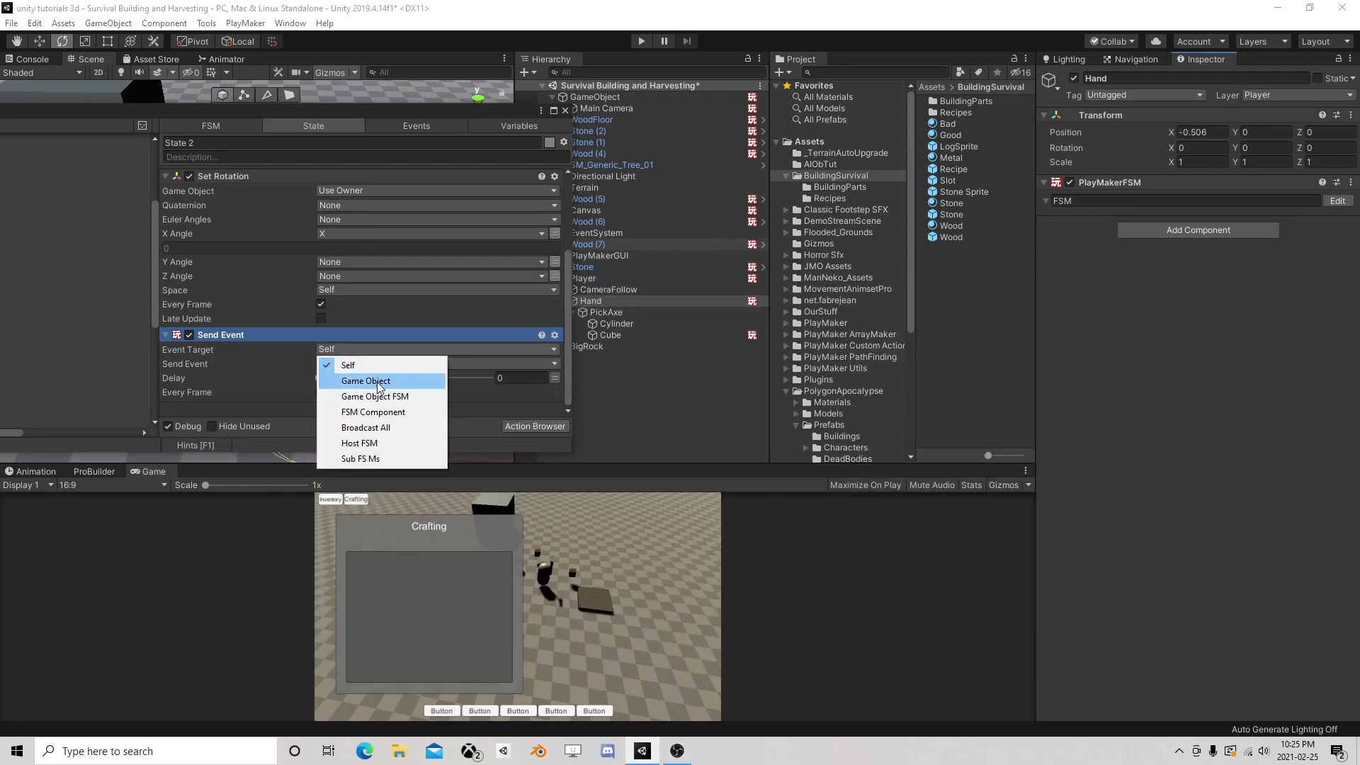
{"action": "left_click", "coordinate": [375, 395]}
{"action": "left_click", "coordinate": [411, 364]}
{"action": "left_click", "coordinate": [379, 394]}
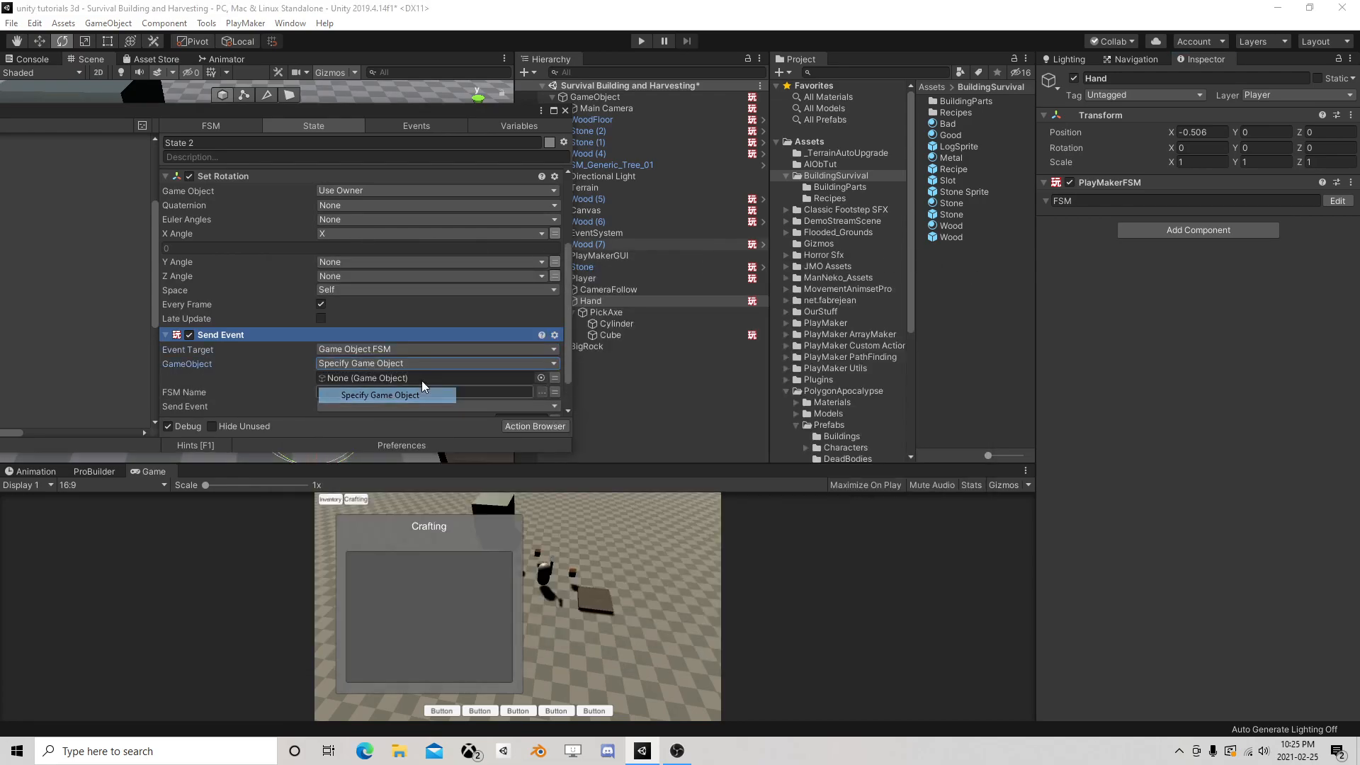
{"action": "left_click_drag", "start_coordinate": [610, 334], "coordinate": [390, 378]}
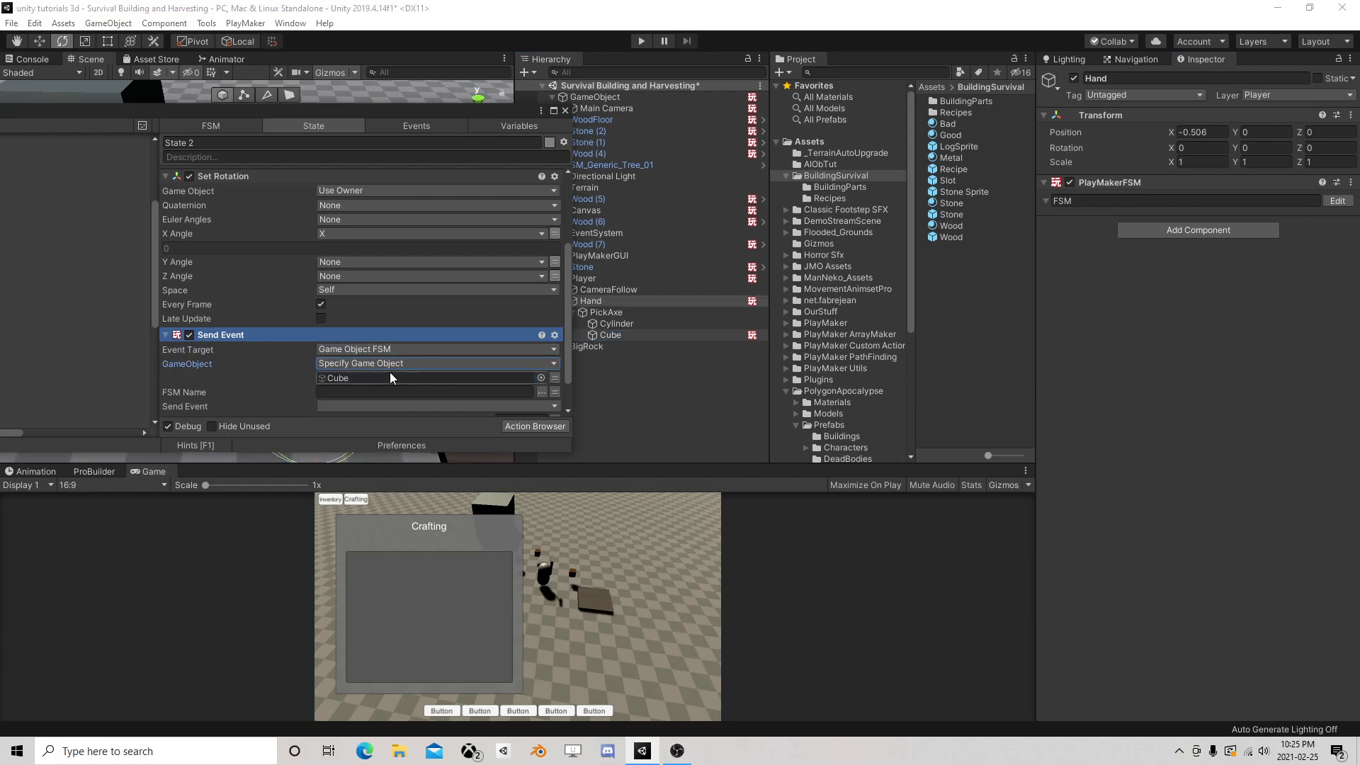
{"action": "left_click", "coordinate": [541, 391]}
{"action": "left_click", "coordinate": [580, 399]}
{"action": "left_click", "coordinate": [539, 406]}
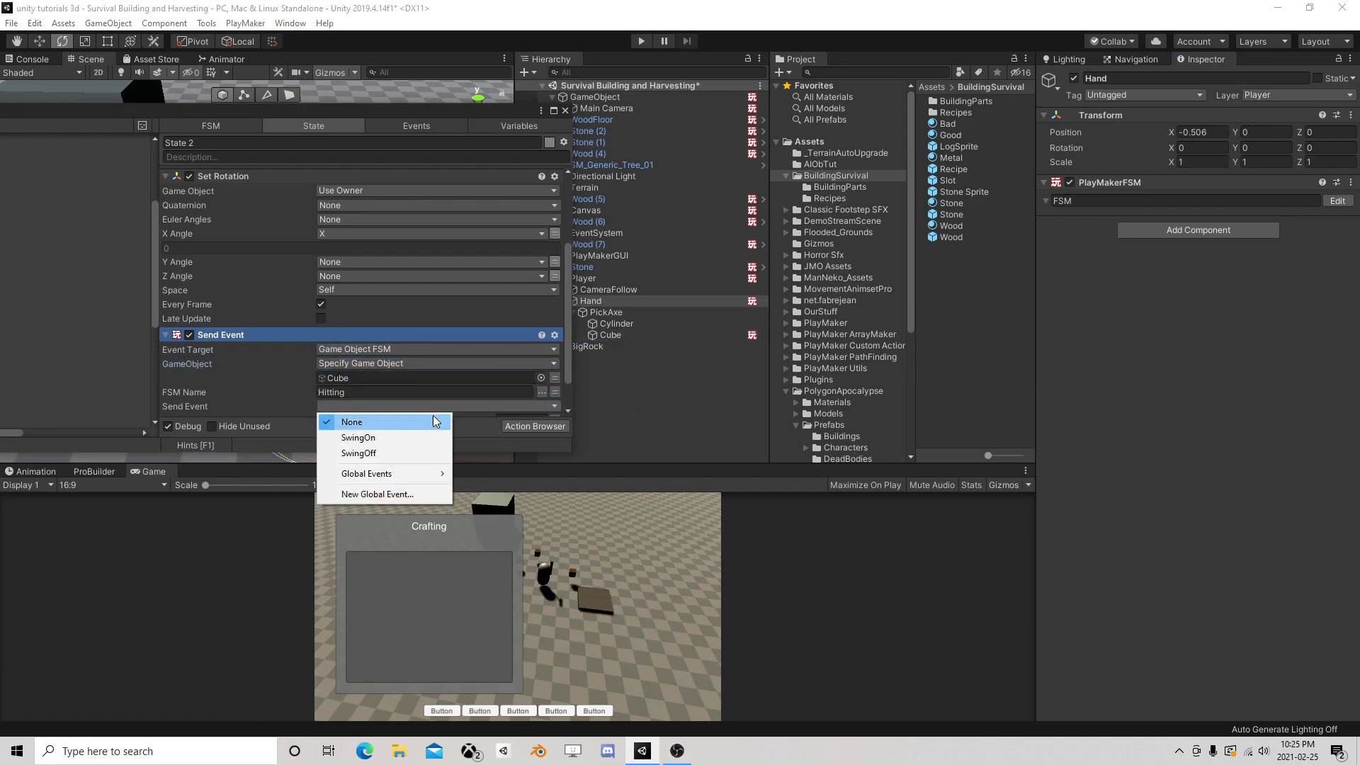
{"action": "left_click", "coordinate": [370, 435]}
Copy the Send Event action into State 3 and set the copy's event to SwingOff
{"action": "scroll", "coordinate": [387, 324], "scroll_direction": "down", "scroll_amount": 1}
{"action": "right_click", "coordinate": [269, 296]}
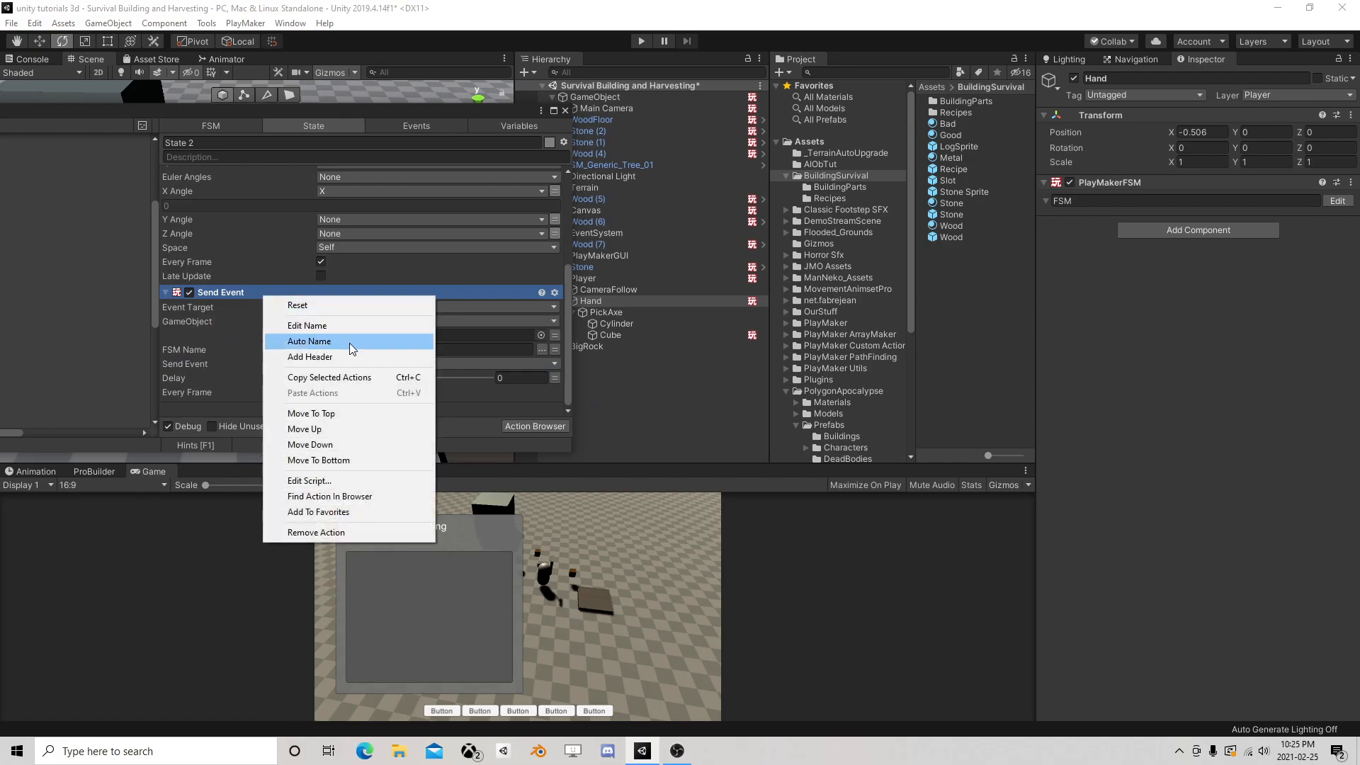
{"action": "left_click", "coordinate": [349, 376]}
{"action": "left_click_drag", "start_coordinate": [354, 114], "coordinate": [544, 119]}
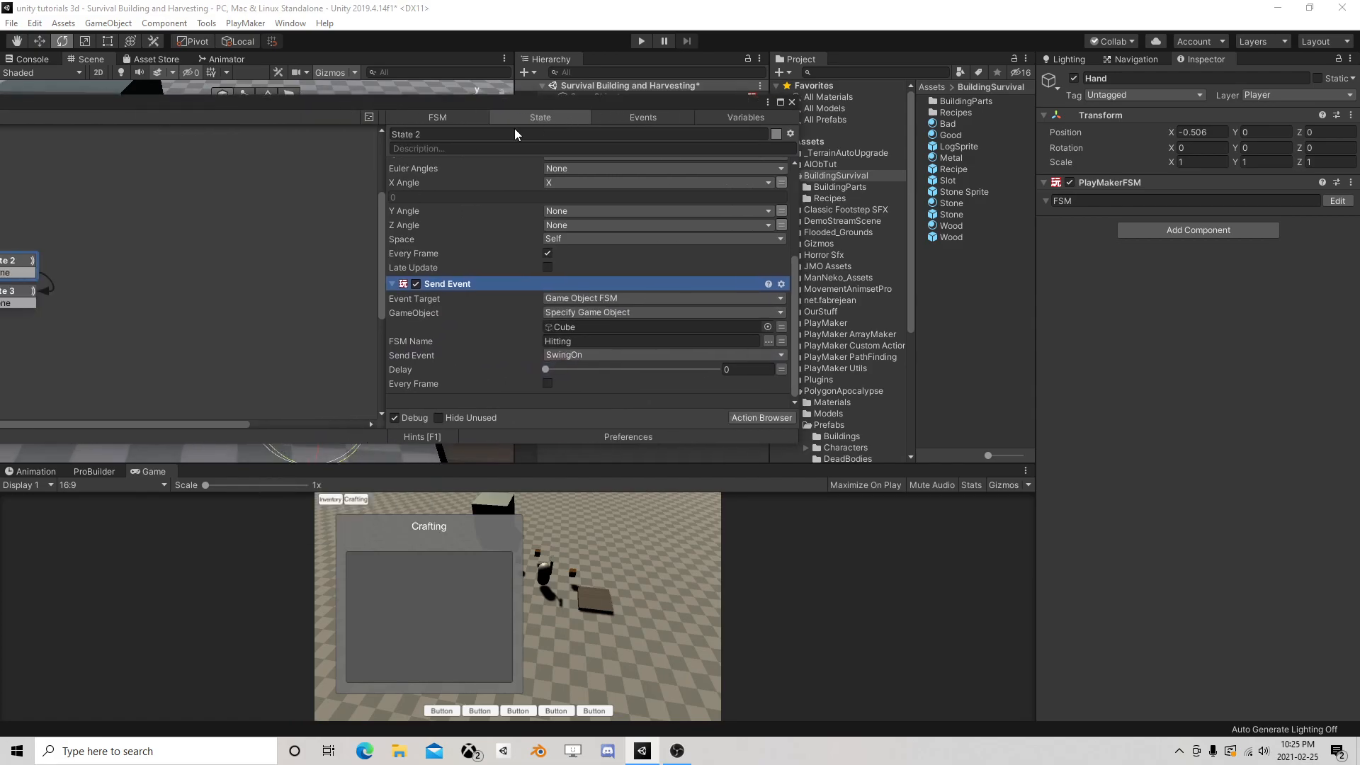
{"action": "left_click", "coordinate": [23, 292]}
{"action": "scroll", "coordinate": [466, 341], "scroll_direction": "down", "scroll_amount": 1}
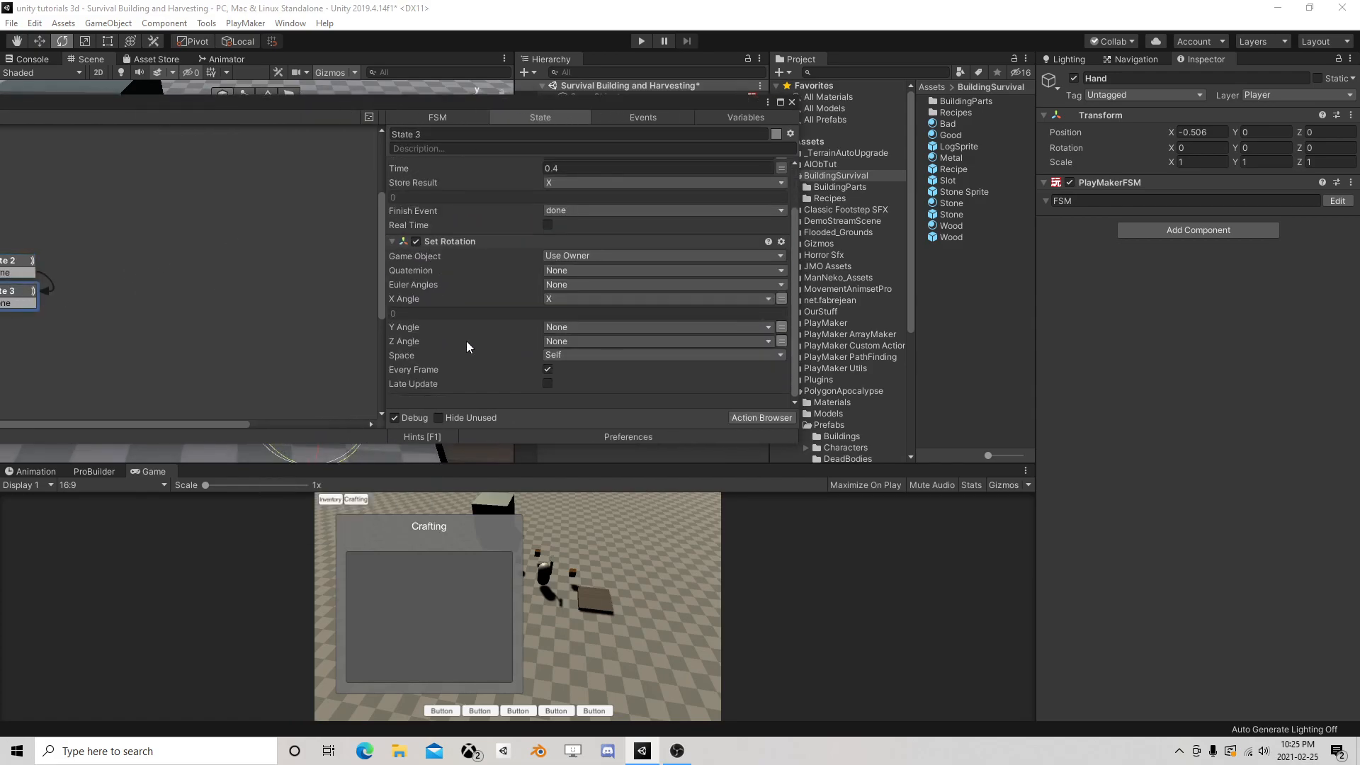
{"action": "right_click", "coordinate": [465, 398]}
{"action": "left_click", "coordinate": [496, 527]}
{"action": "scroll", "coordinate": [551, 363], "scroll_direction": "down", "scroll_amount": 2}
{"action": "left_click", "coordinate": [570, 355]}
{"action": "left_click", "coordinate": [594, 401]}
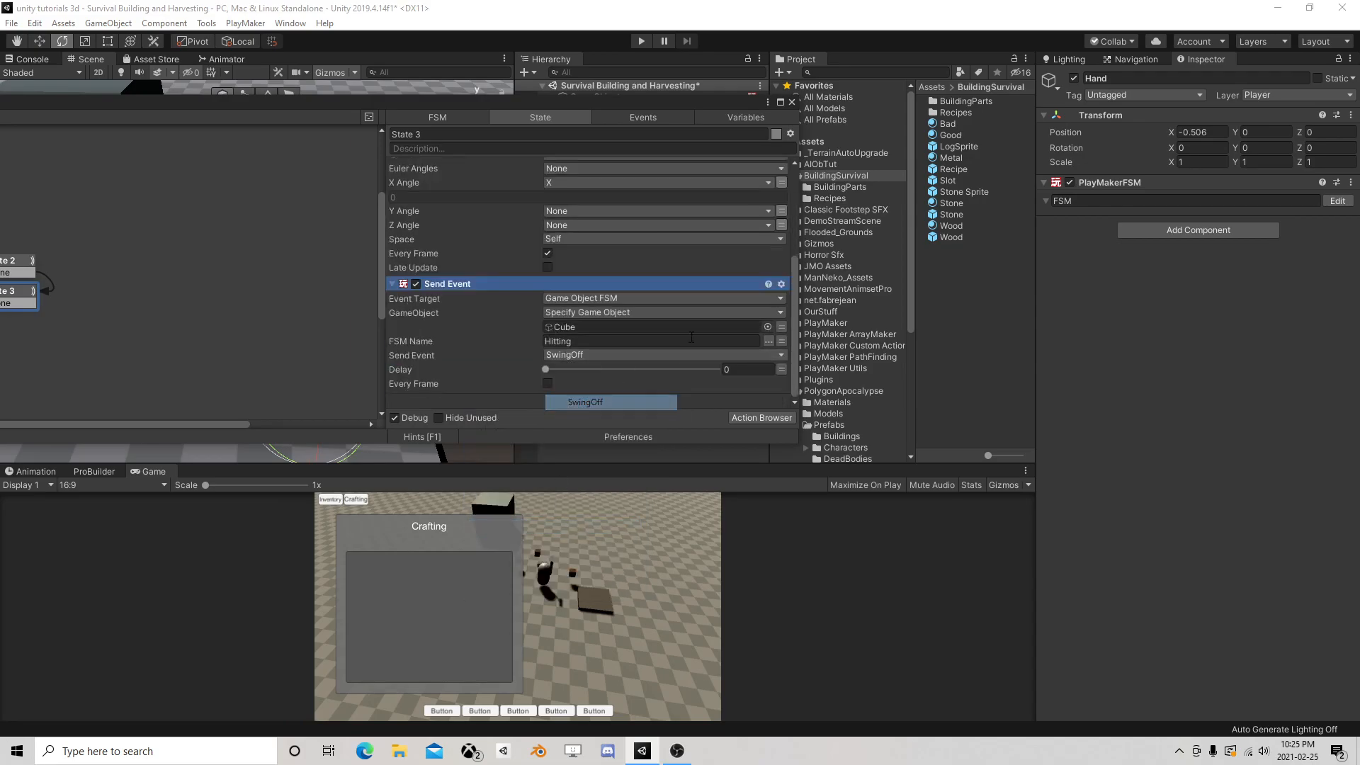
Reopen the Cube's Hitting FSM and space State 2 and State 3 farther apart in the graph
{"action": "left_click", "coordinate": [792, 102]}
{"action": "left_click", "coordinate": [610, 335]}
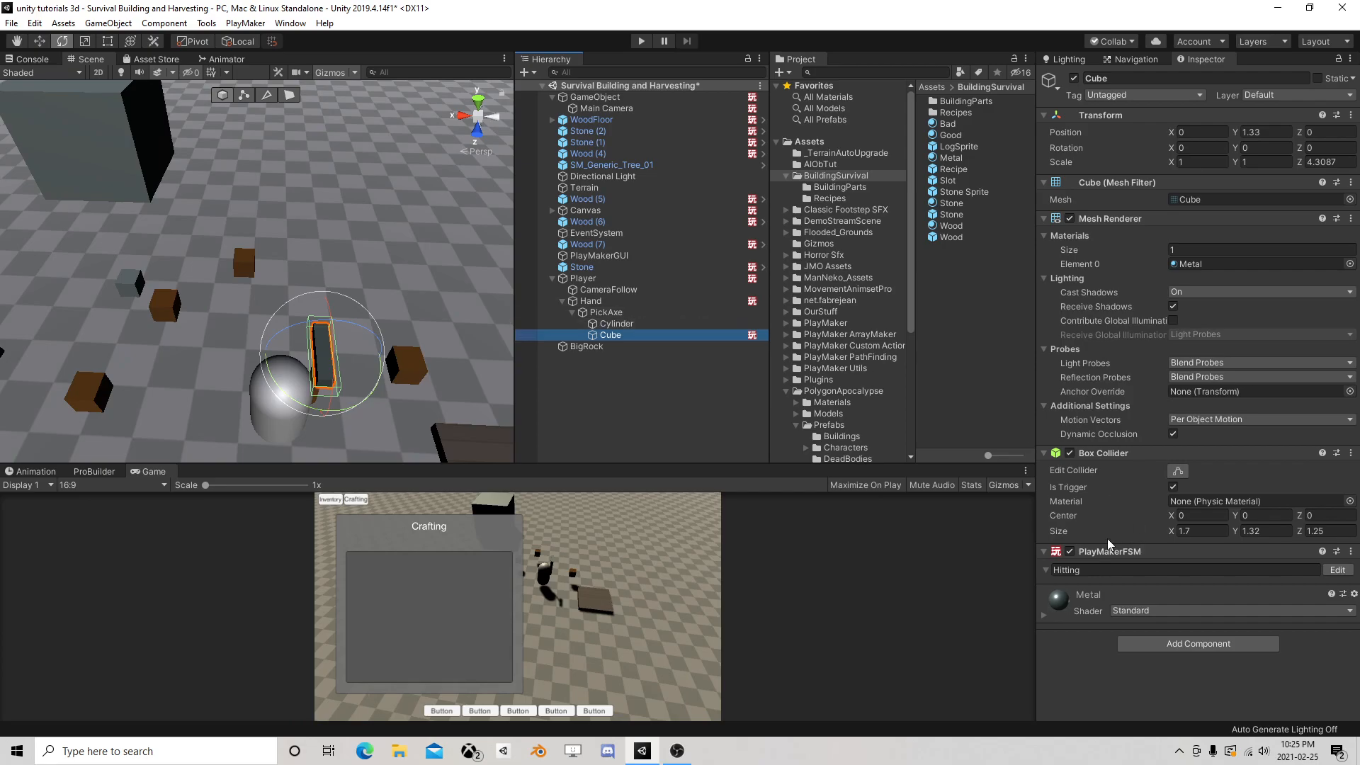
{"action": "left_click", "coordinate": [1338, 569]}
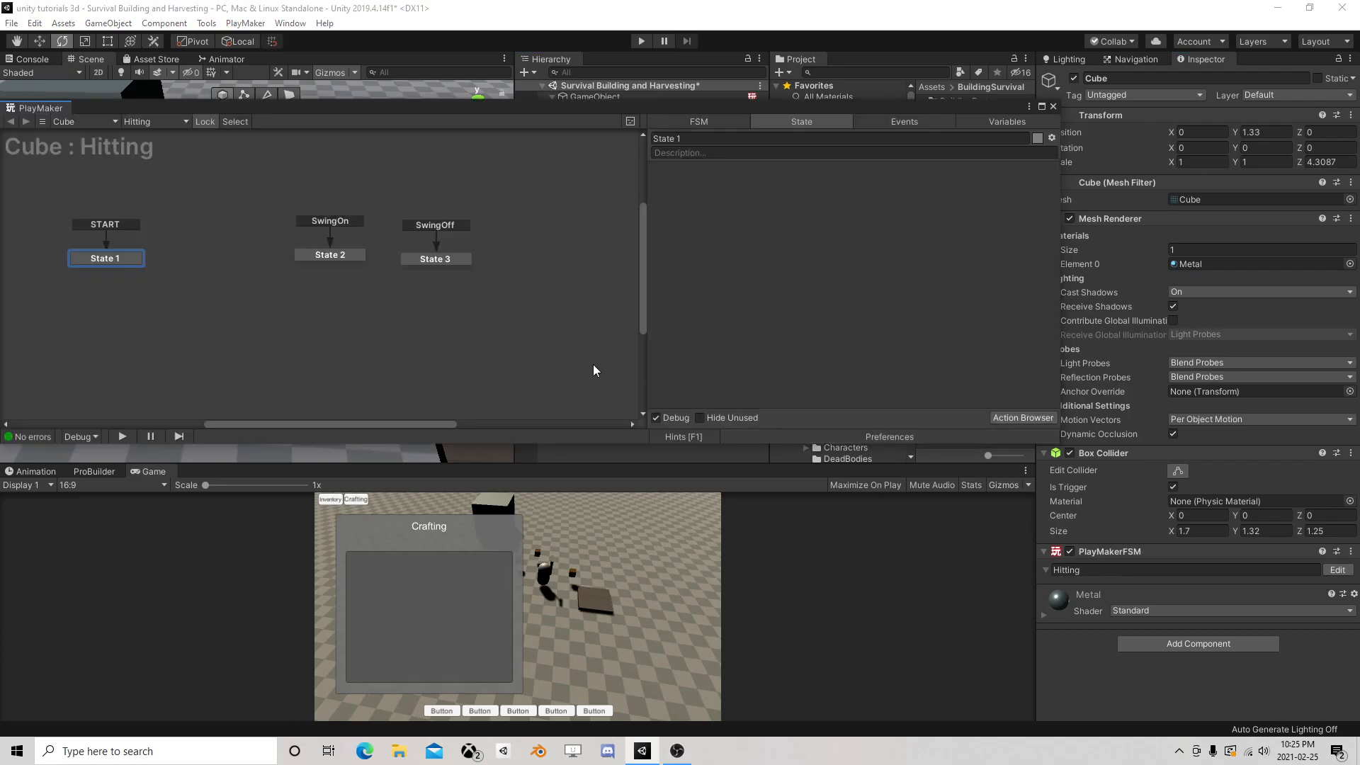
{"action": "left_click_drag", "start_coordinate": [349, 256], "coordinate": [333, 261]}
{"action": "left_click_drag", "start_coordinate": [415, 258], "coordinate": [421, 263]}
{"action": "left_click_drag", "start_coordinate": [313, 265], "coordinate": [317, 262]}
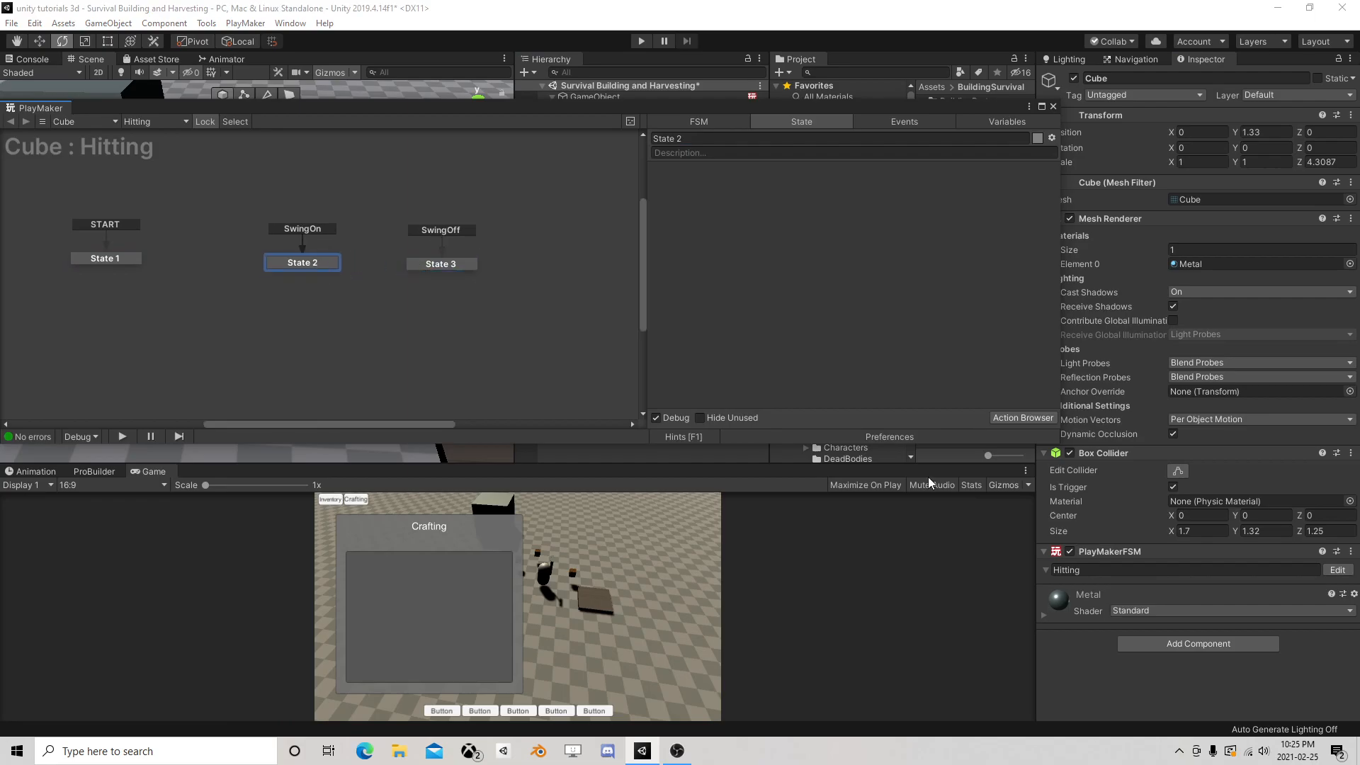
Add a Trigger Event action to State 2 of the Cube's Hitting FSM
{"action": "left_click", "coordinate": [1025, 416]}
{"action": "type", "text": "tri"}
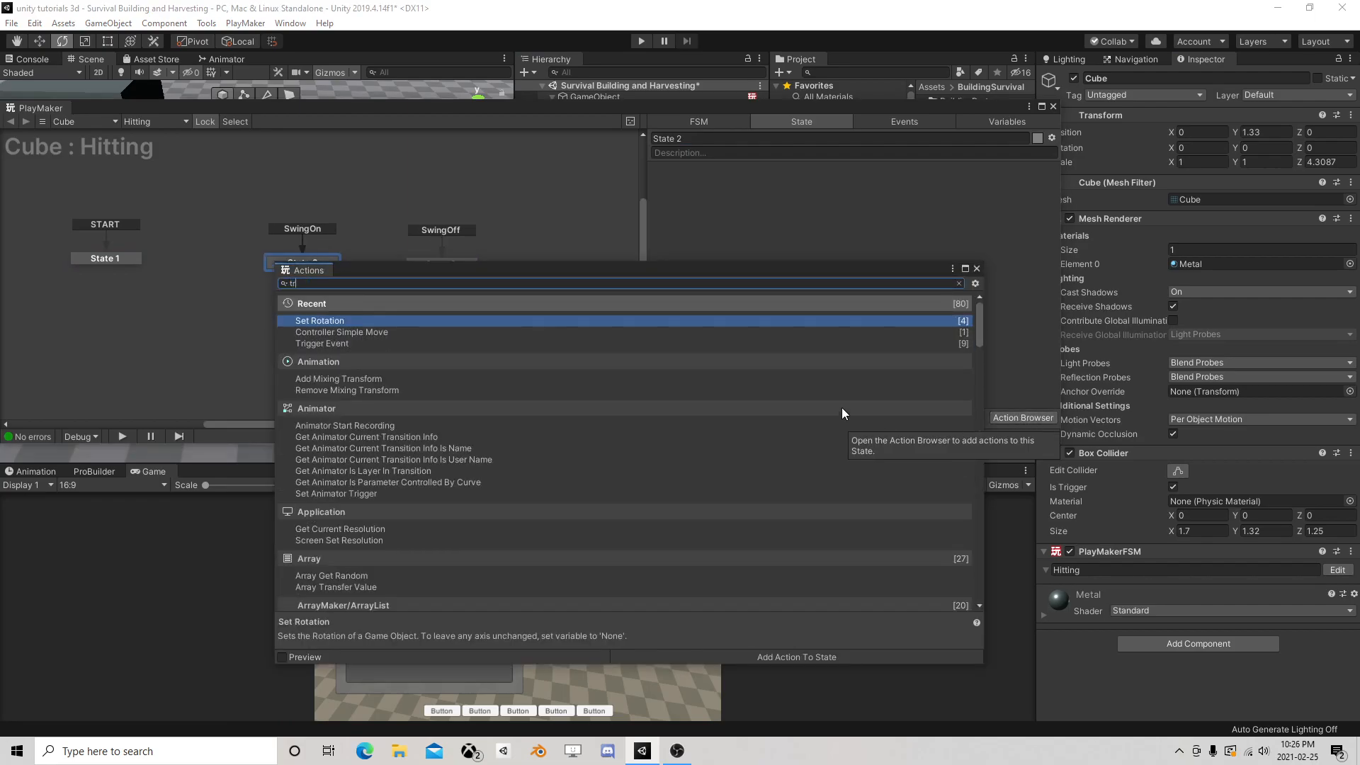
{"action": "double_click", "coordinate": [346, 322]}
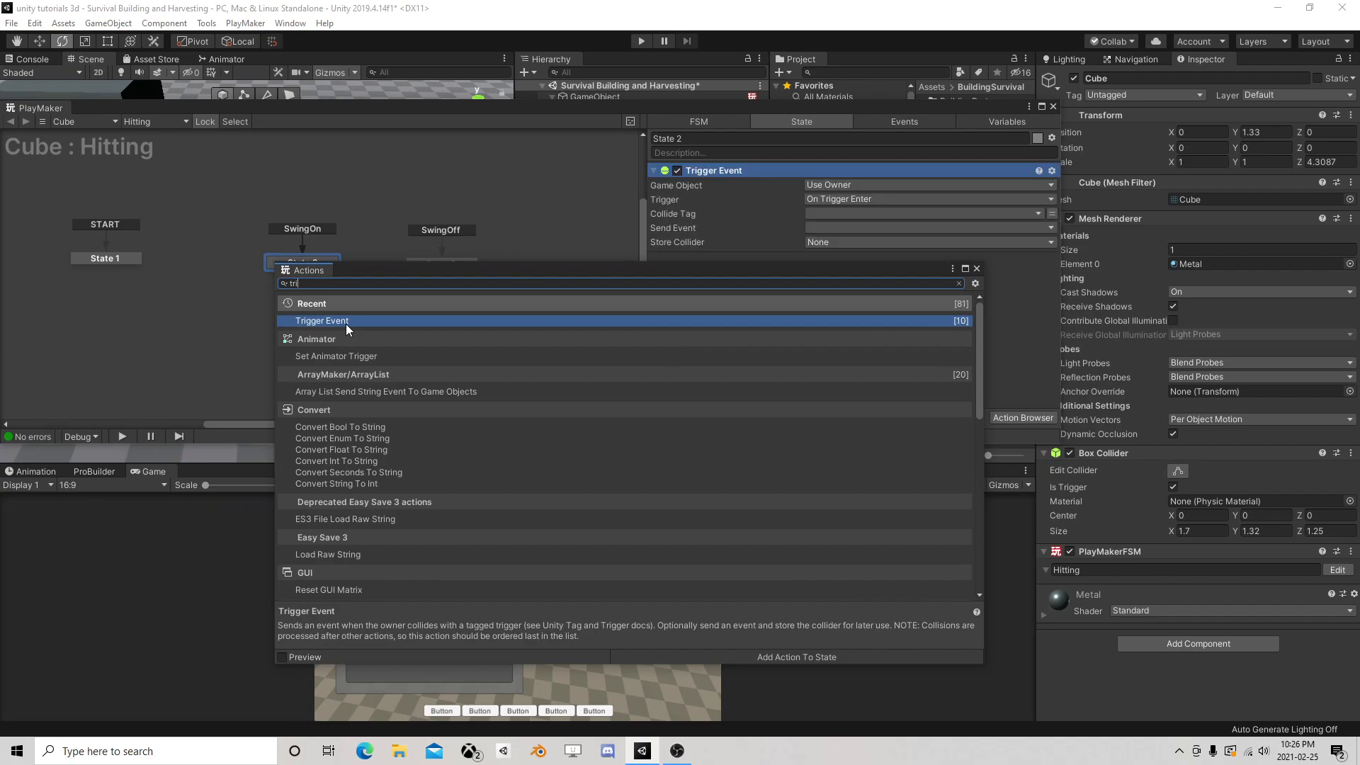
{"action": "left_click", "coordinate": [976, 269]}
Set the Trigger Event's collide tag to Rock and have it send a new event named HitRock
{"action": "left_click", "coordinate": [839, 216]}
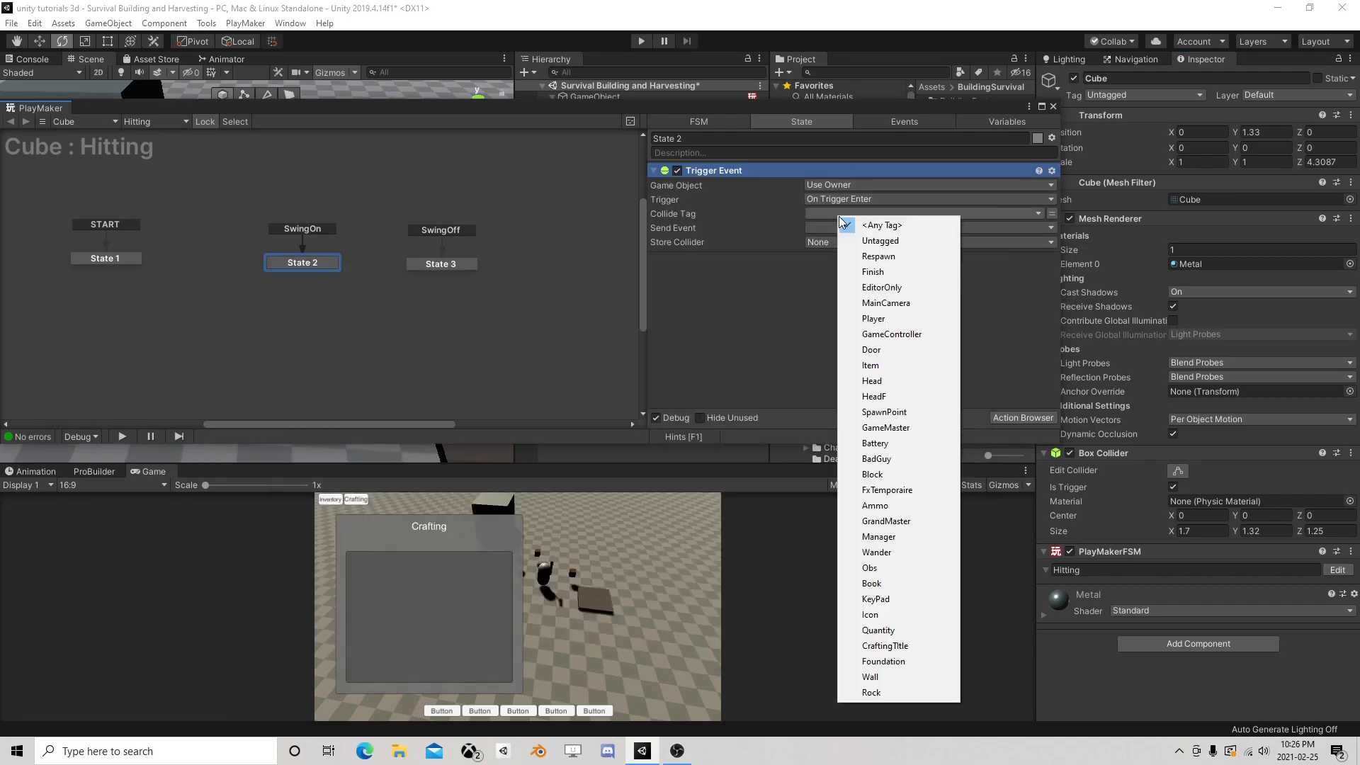
{"action": "left_click", "coordinate": [871, 692]}
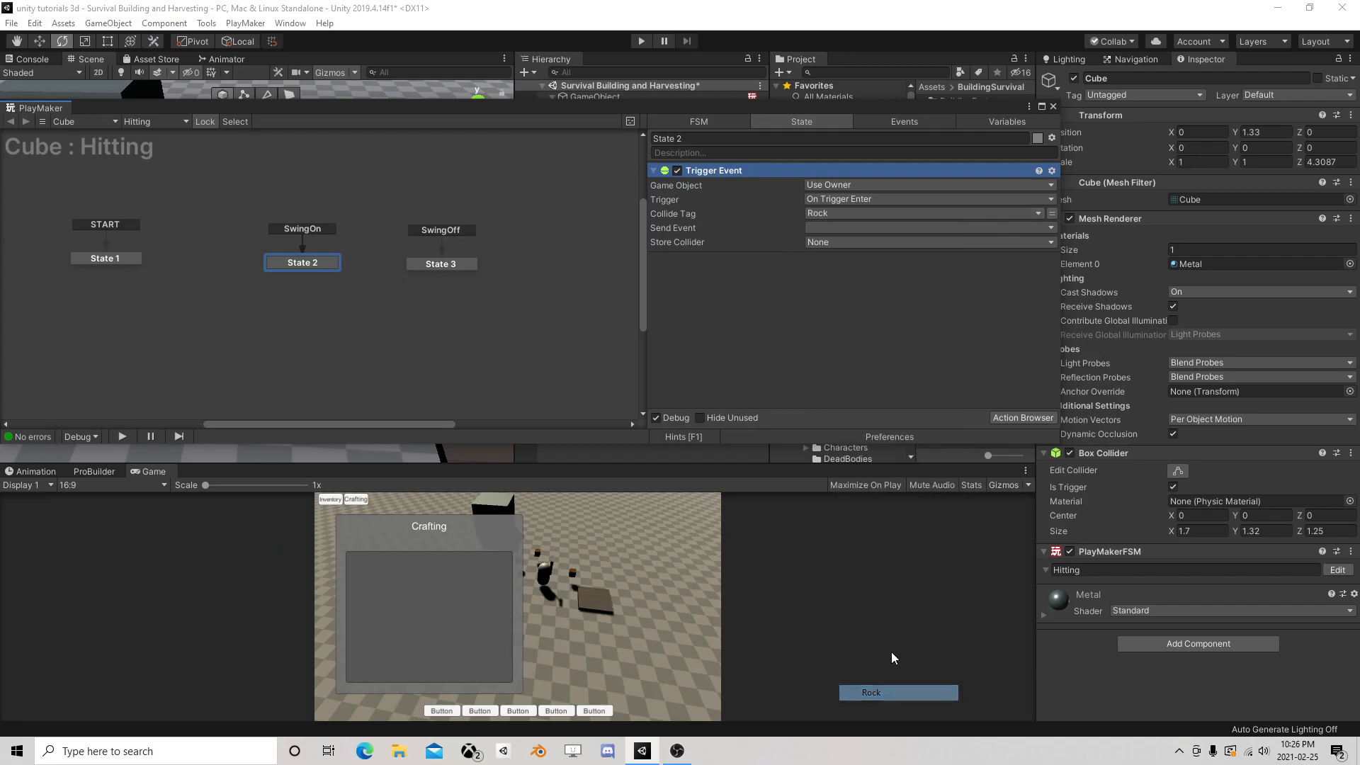
{"action": "left_click", "coordinate": [836, 231]}
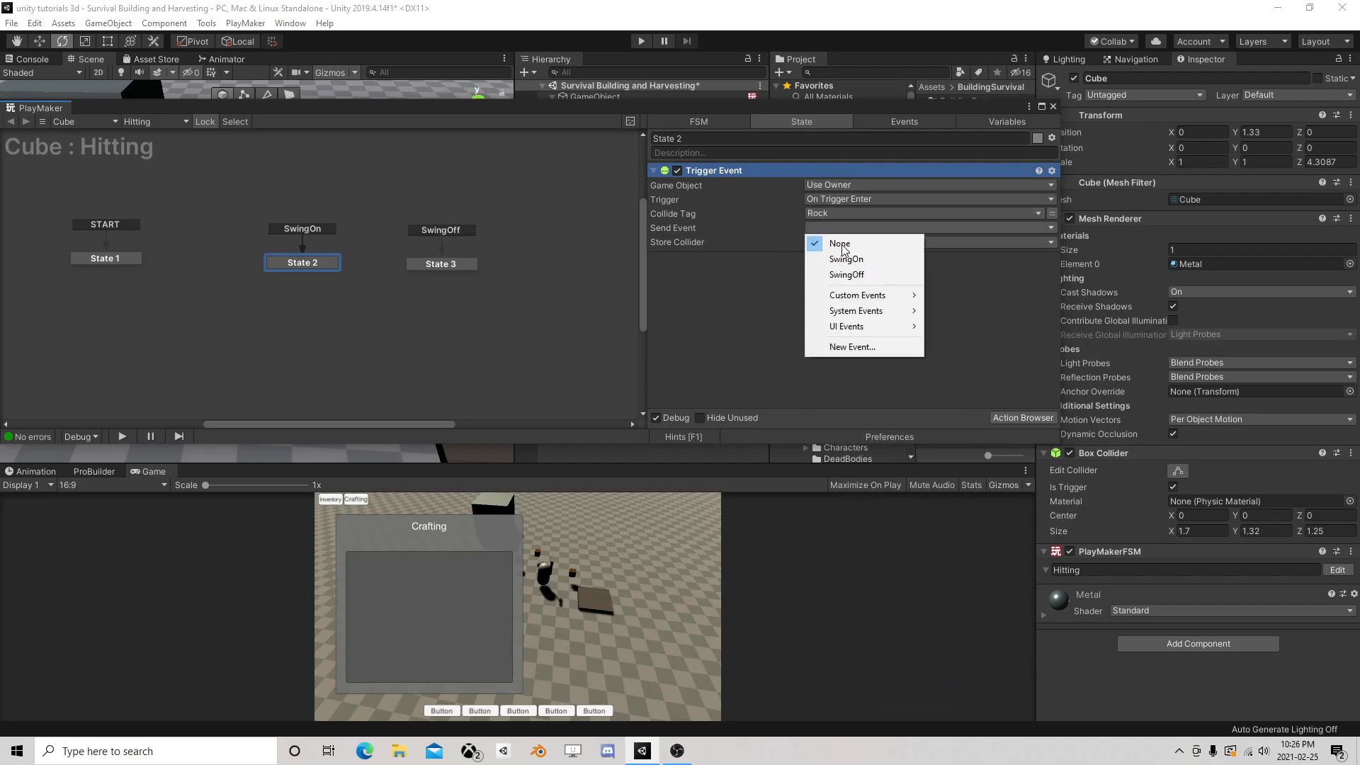
{"action": "left_click", "coordinate": [848, 348]}
{"action": "type", "text": "HitRock"}
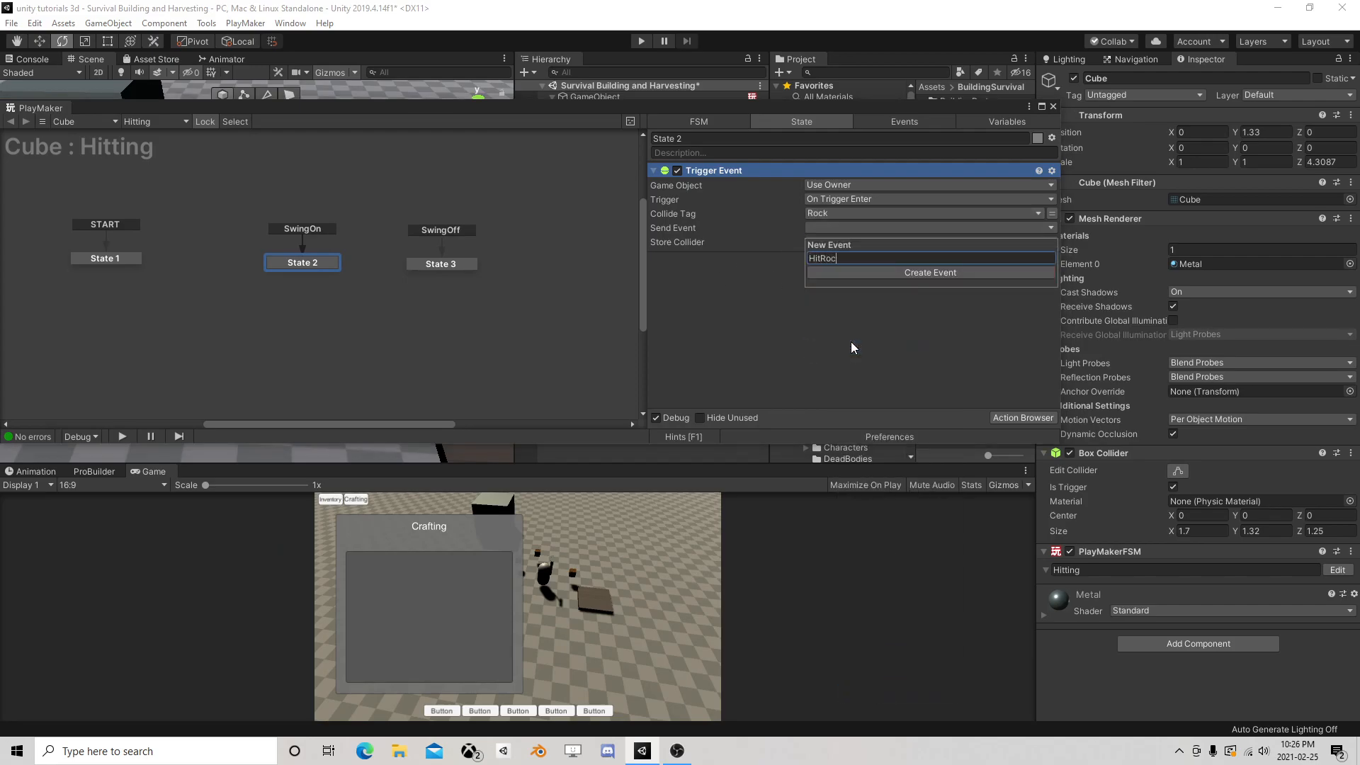
{"action": "key", "text": "Return"}
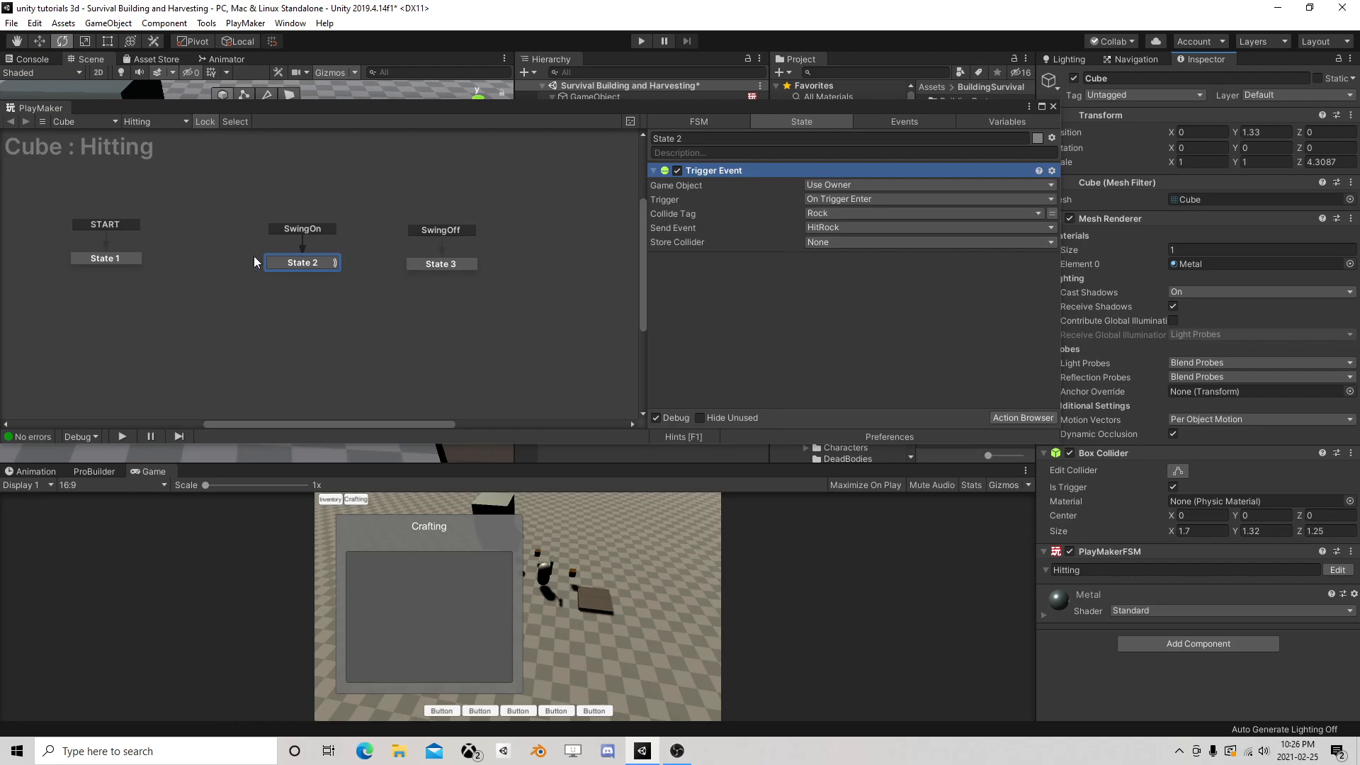
Add a HitRock transition to State 2, create State 4 below it, and link the transition to State 4
{"action": "left_click_drag", "start_coordinate": [421, 263], "coordinate": [450, 265]}
{"action": "left_click", "coordinate": [289, 265]}
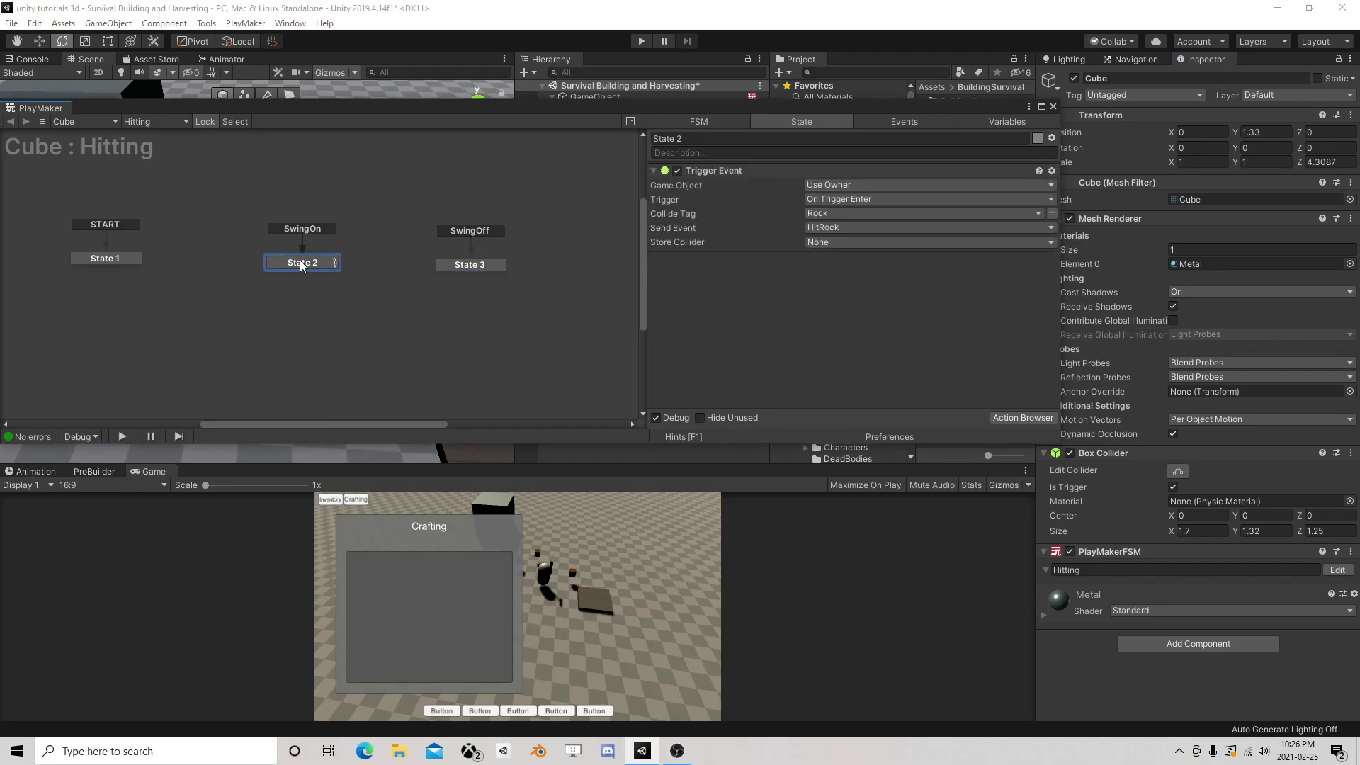
{"action": "right_click", "coordinate": [300, 261]}
{"action": "mouse_move", "coordinate": [385, 278]}
{"action": "left_click", "coordinate": [518, 303]}
{"action": "right_click", "coordinate": [282, 339]}
{"action": "left_click", "coordinate": [283, 345]}
{"action": "mouse_move", "coordinate": [315, 275]}
{"action": "left_mouse_down"}
{"action": "mouse_move", "coordinate": [308, 340]}
{"action": "mouse_move", "coordinate": [311, 300]}
{"action": "left_mouse_up"}
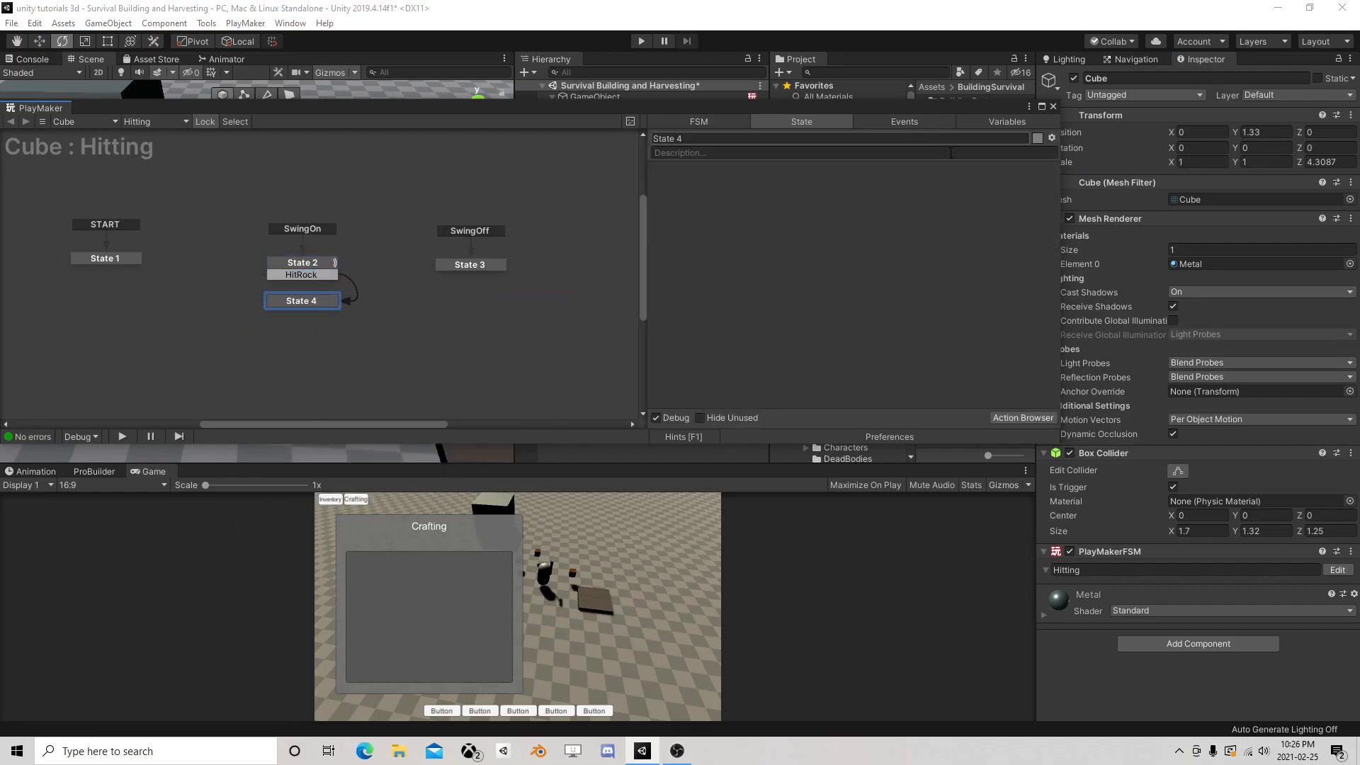
Add a Get Position action to State 4
{"action": "left_click_drag", "start_coordinate": [1000, 110], "coordinate": [964, 127]}
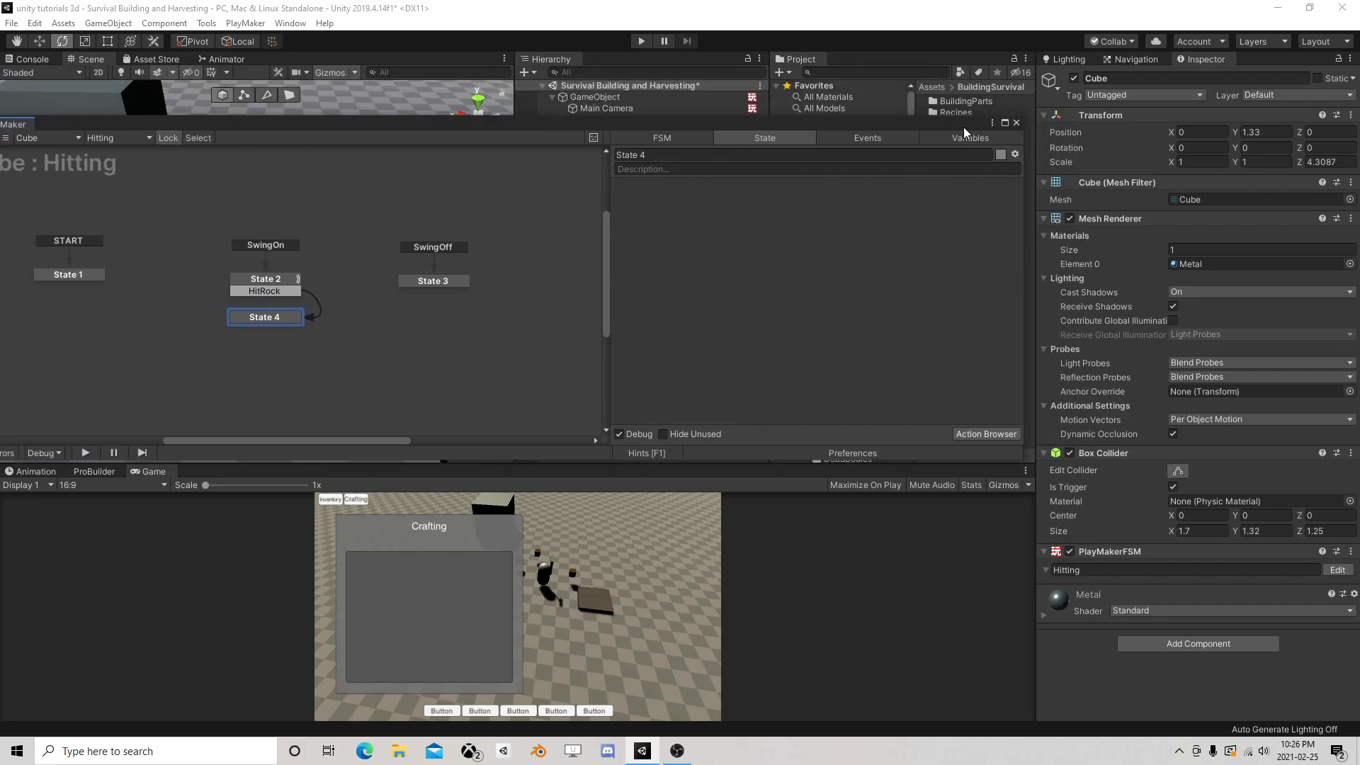
{"action": "left_click", "coordinate": [992, 434]}
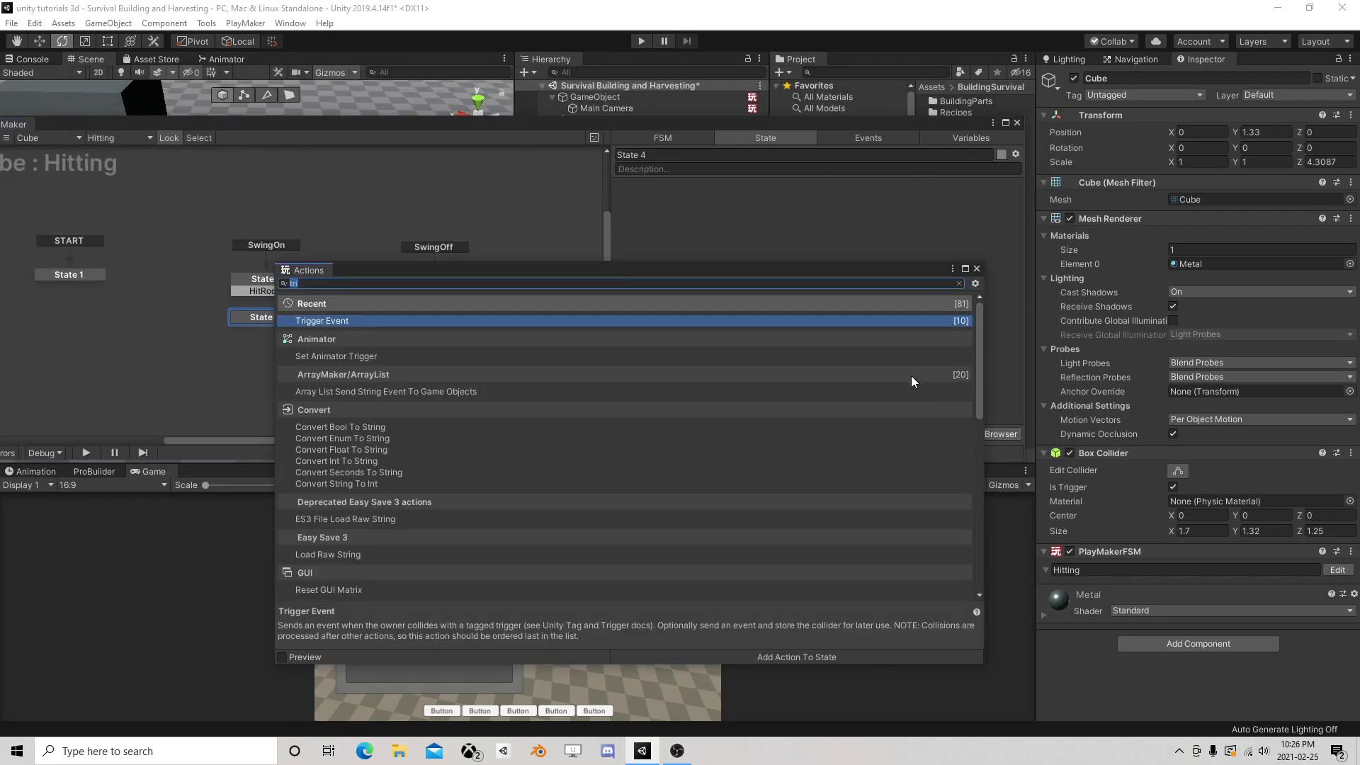
{"action": "type", "text": "get po"}
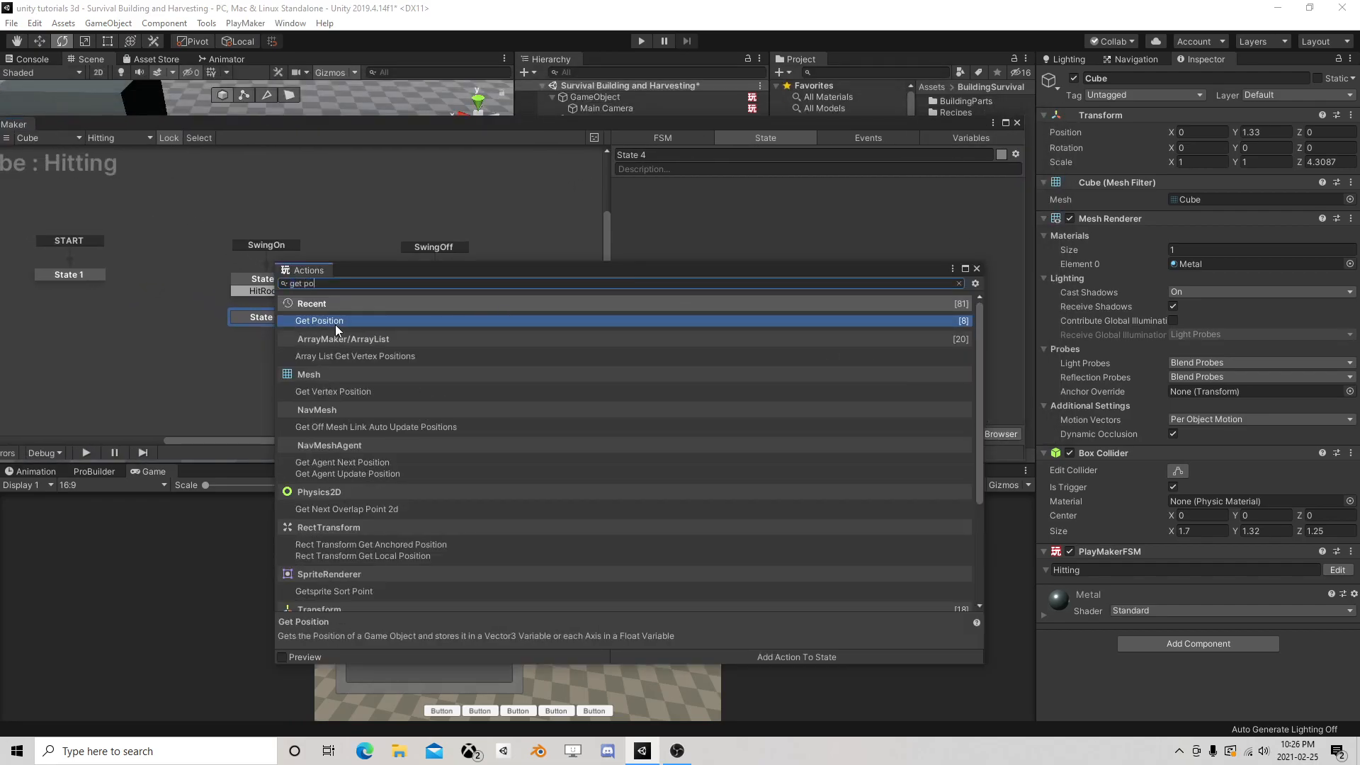
{"action": "double_click", "coordinate": [334, 325]}
{"action": "left_click", "coordinate": [977, 268]}
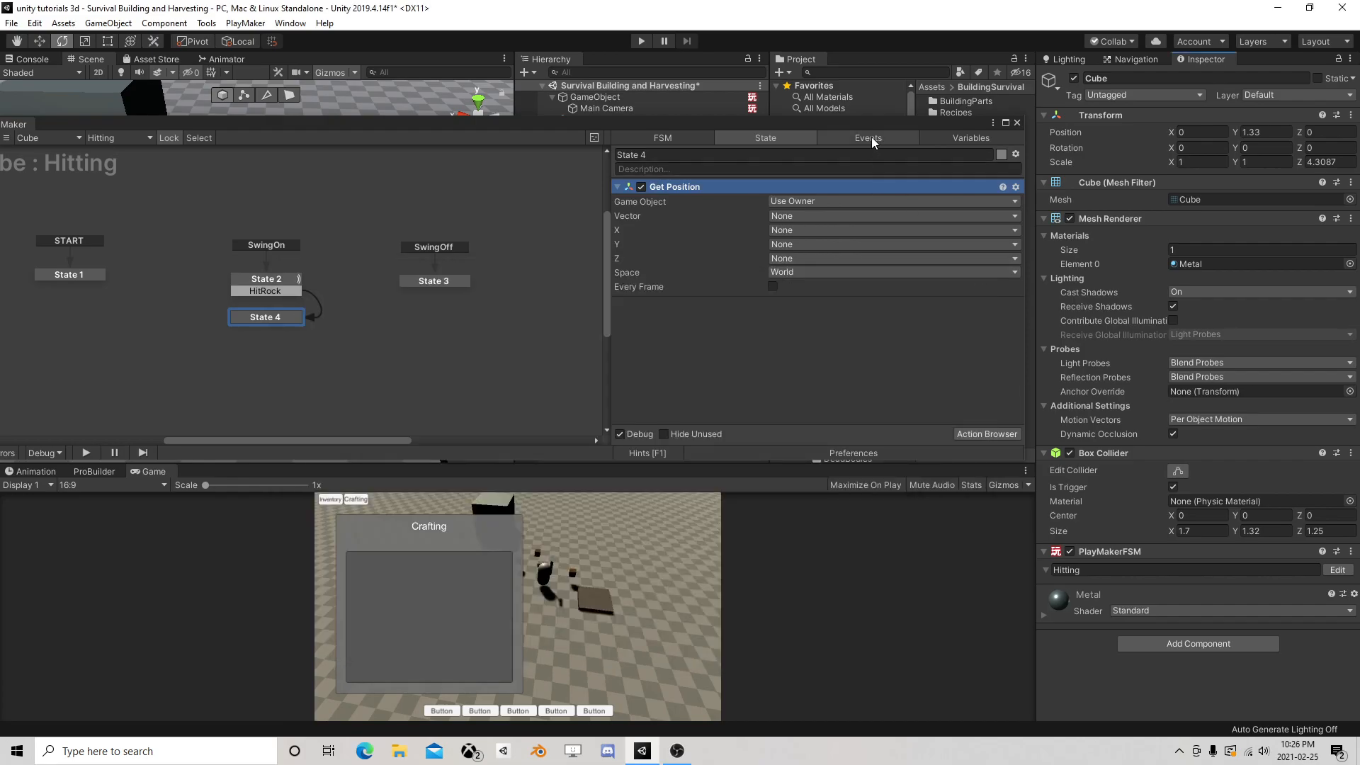
Store the Get Position vector in a new variable named CurrentPosition
{"action": "left_click_drag", "start_coordinate": [883, 122], "coordinate": [925, 402]}
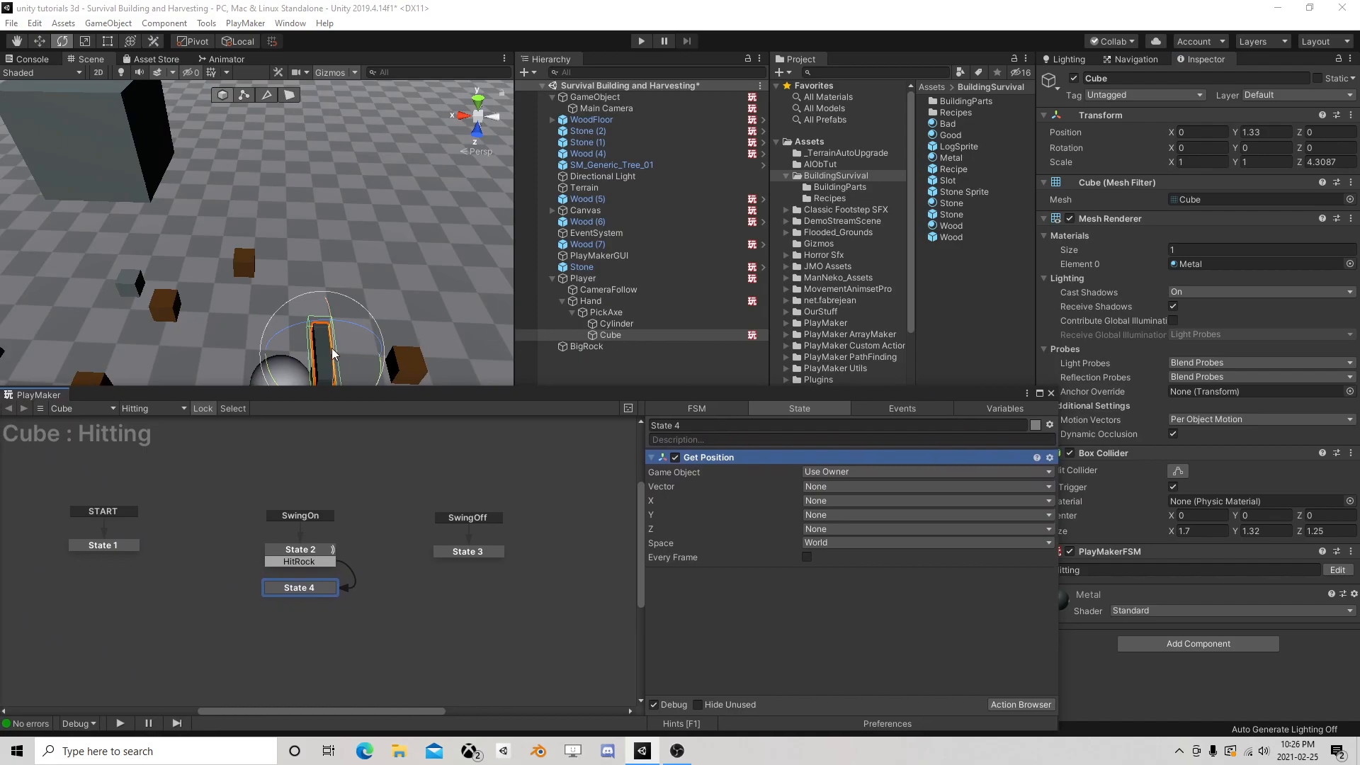
{"action": "left_click_drag", "start_coordinate": [687, 396], "coordinate": [654, 230]}
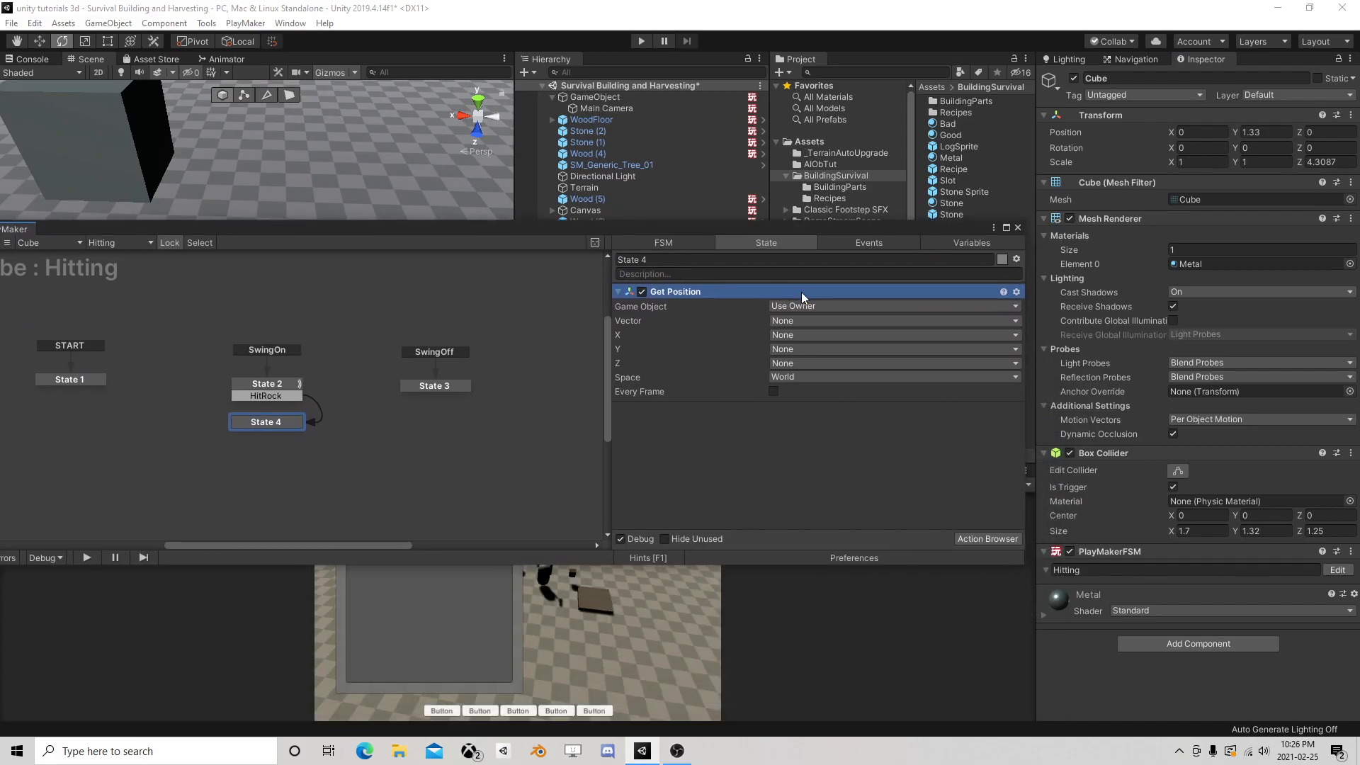
{"action": "left_click", "coordinate": [797, 320]}
{"action": "left_click", "coordinate": [810, 357]}
{"action": "type", "text": "CurrentPosition"}
{"action": "key", "text": "Return"}
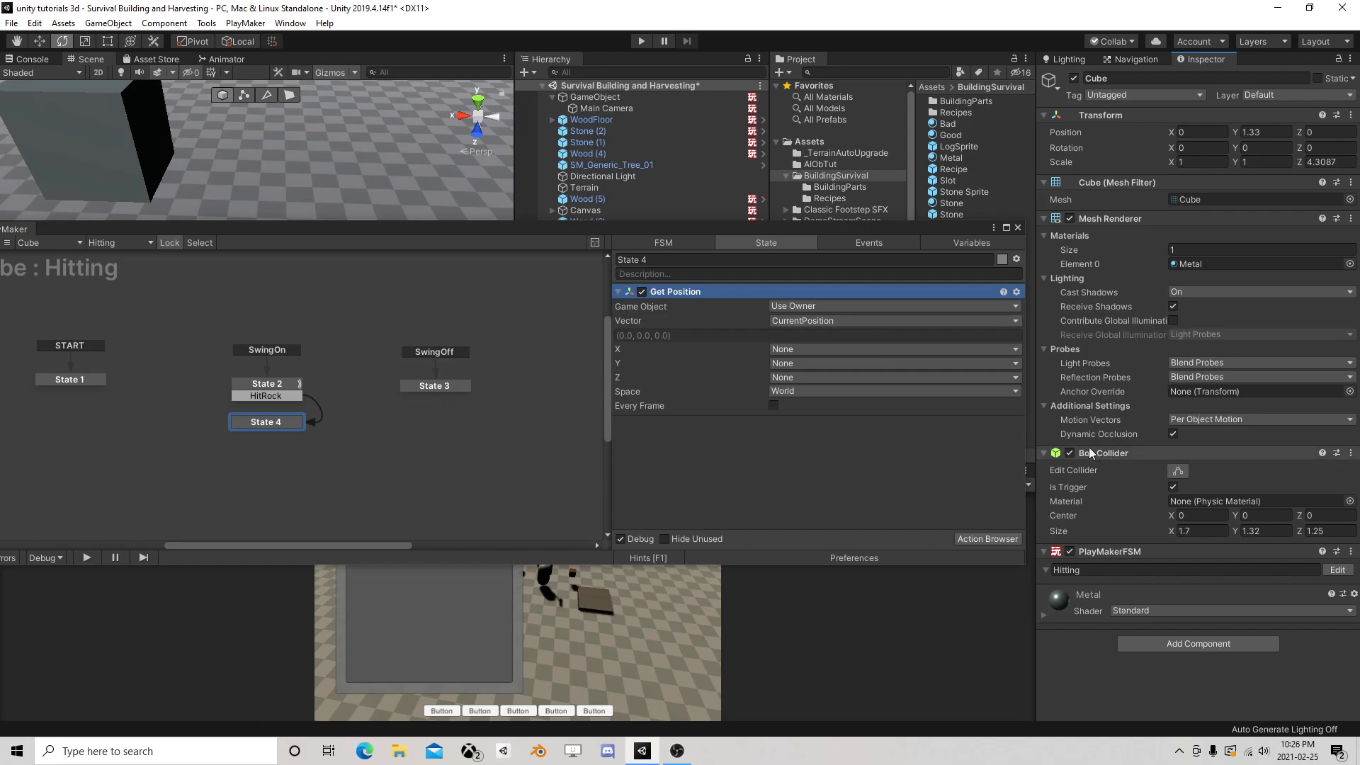
Create a new FSM variable of type Object named Collider
{"action": "left_click", "coordinate": [964, 243]}
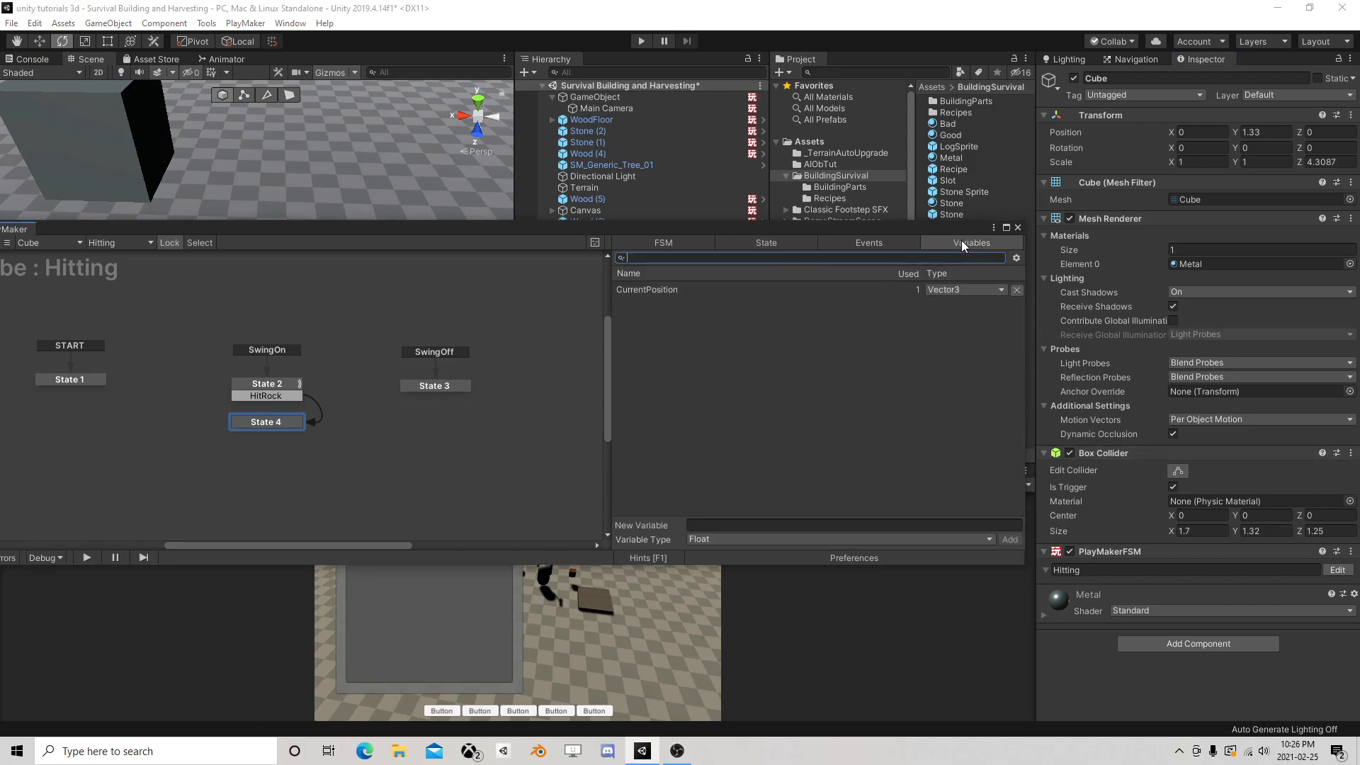
{"action": "left_click", "coordinate": [715, 538]}
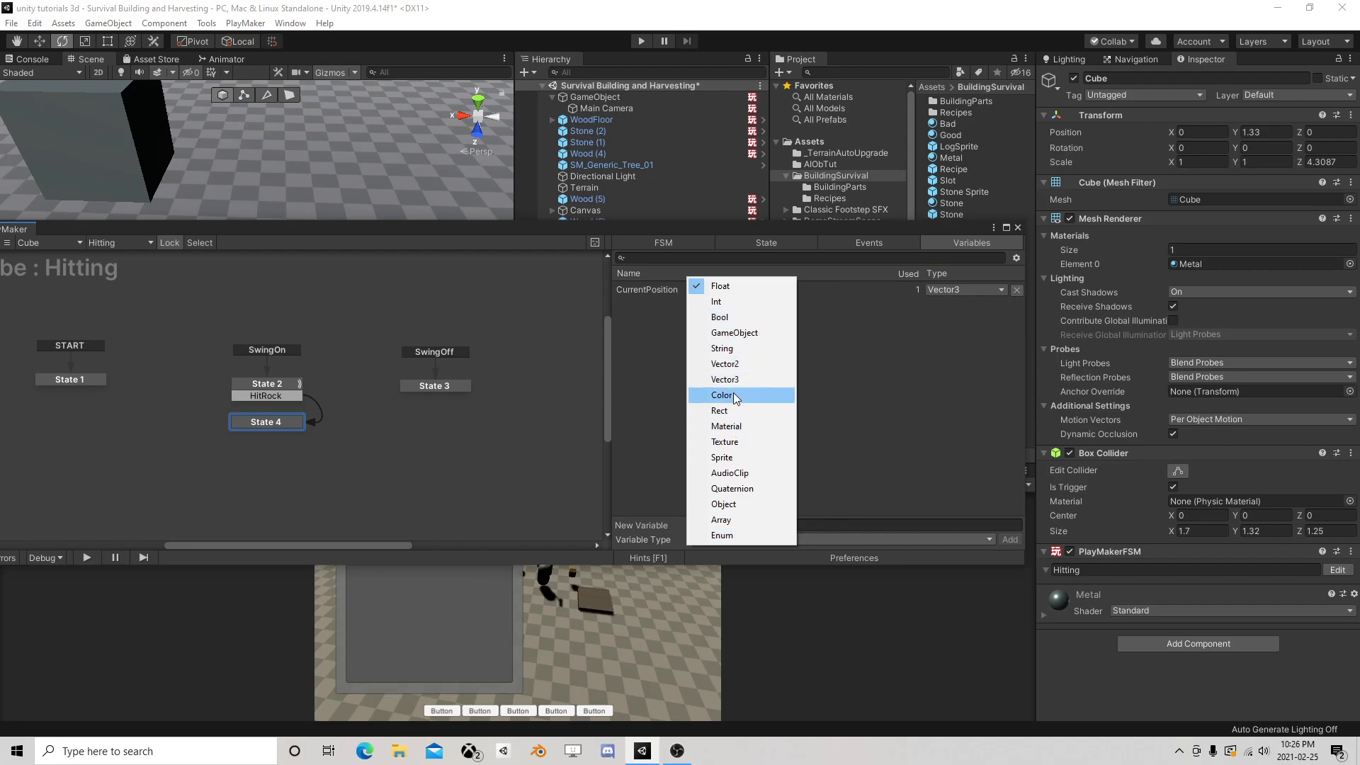
{"action": "left_click", "coordinate": [729, 505]}
{"action": "left_click", "coordinate": [735, 528]}
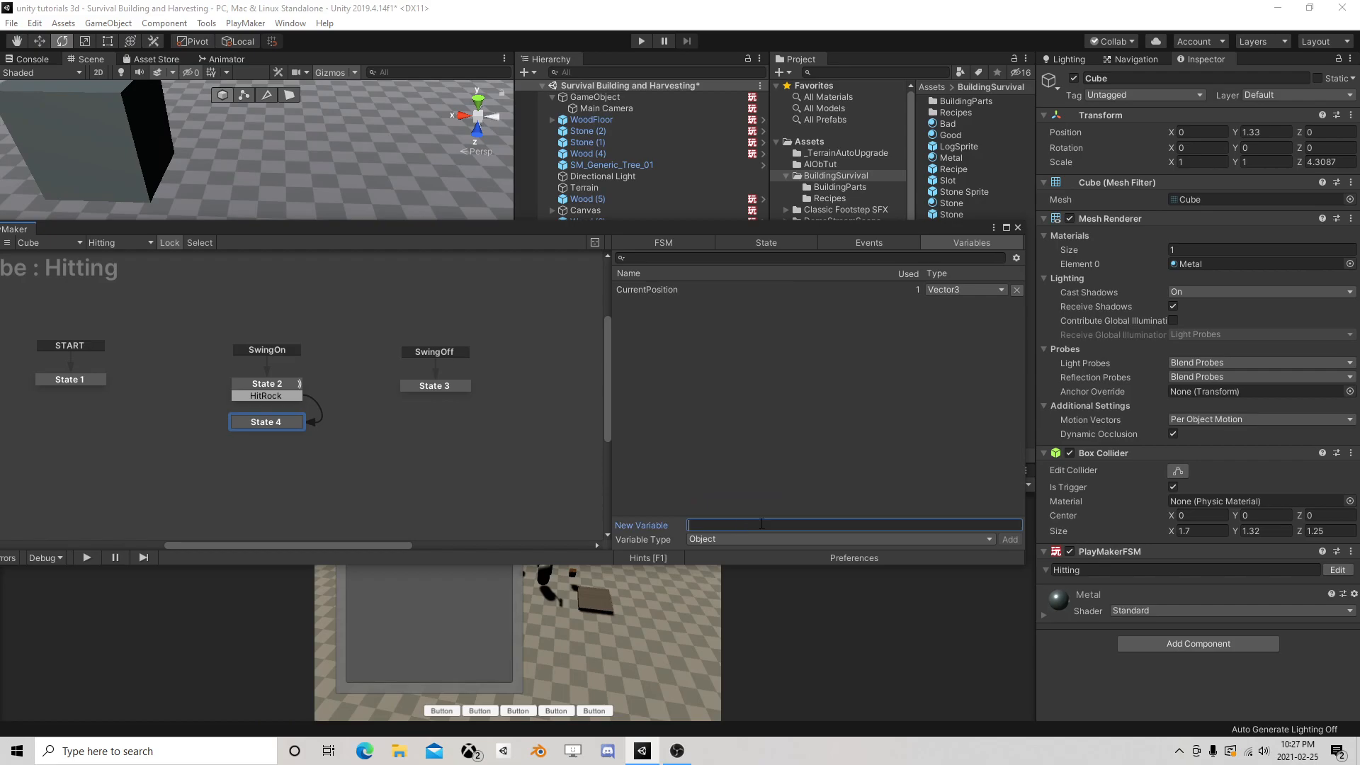
{"action": "type", "text": "Collider"}
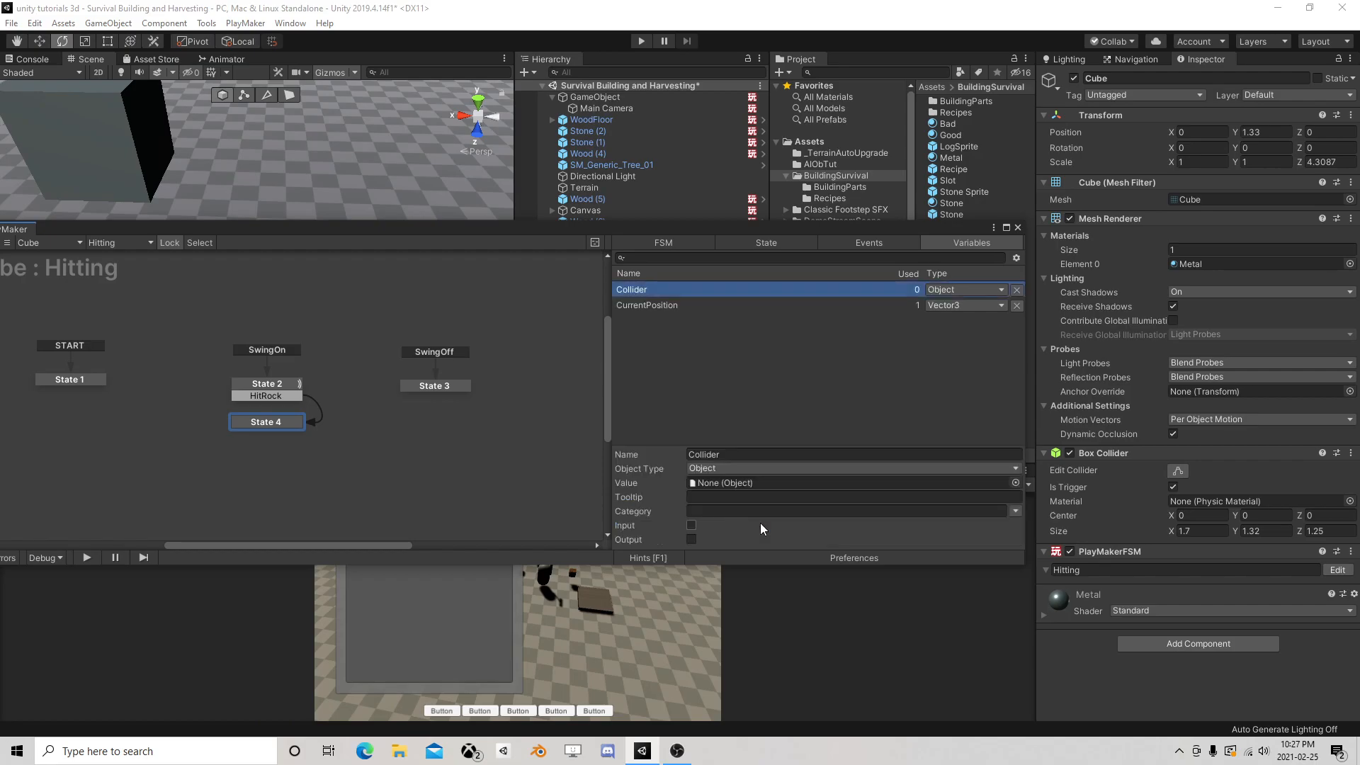
Set the Collider variable's object type to Collider from UnityEngine
{"action": "left_click", "coordinate": [746, 468]}
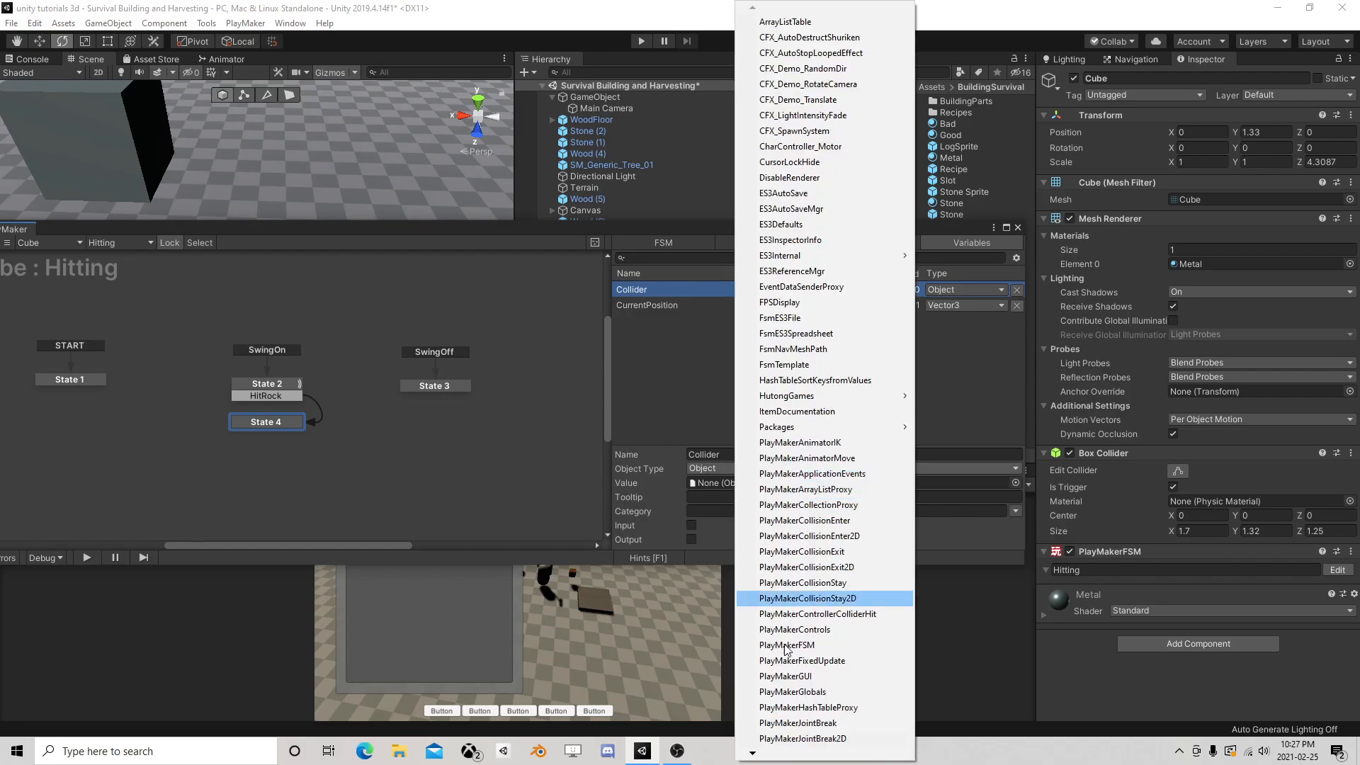
{"action": "scroll", "coordinate": [777, 685], "scroll_direction": "down", "scroll_amount": 20}
{"action": "scroll", "coordinate": [778, 686], "scroll_direction": "up", "scroll_amount": 1}
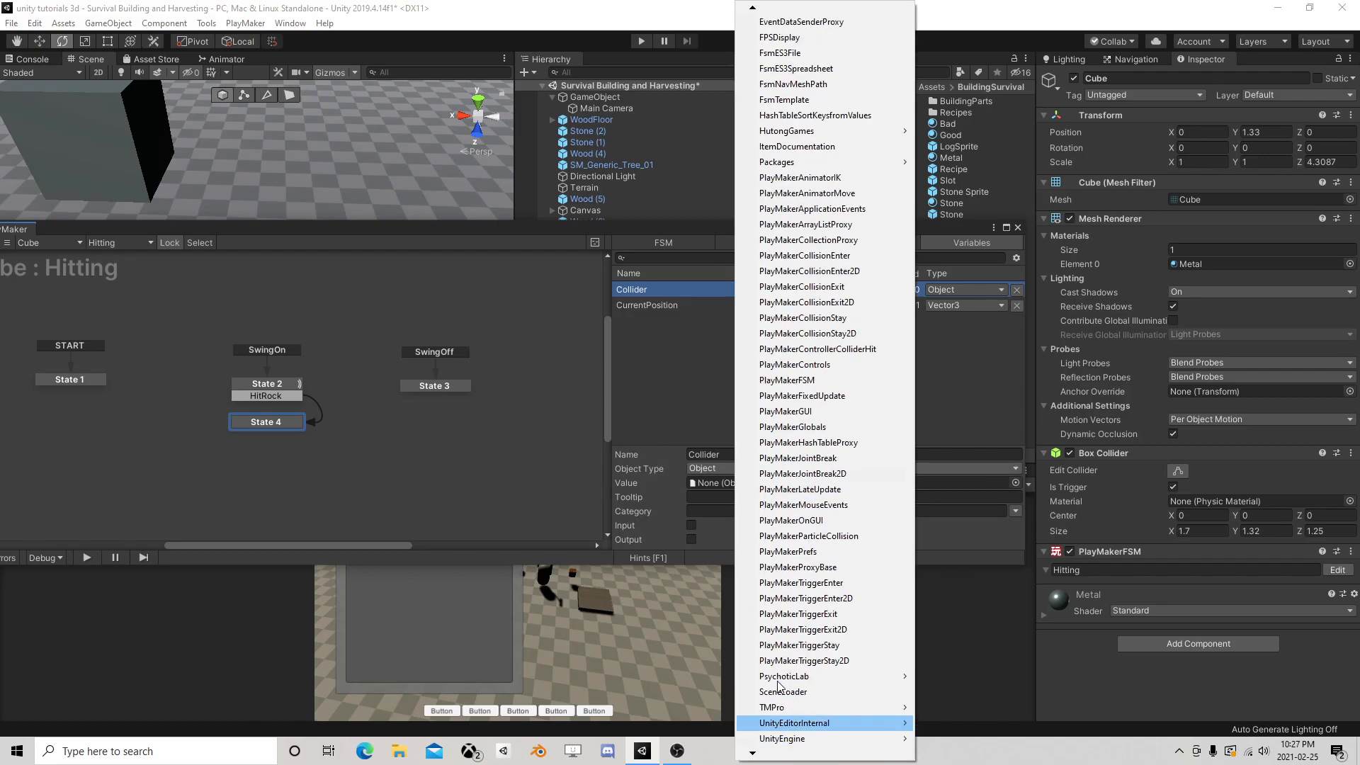
{"action": "mouse_move", "coordinate": [814, 748]}
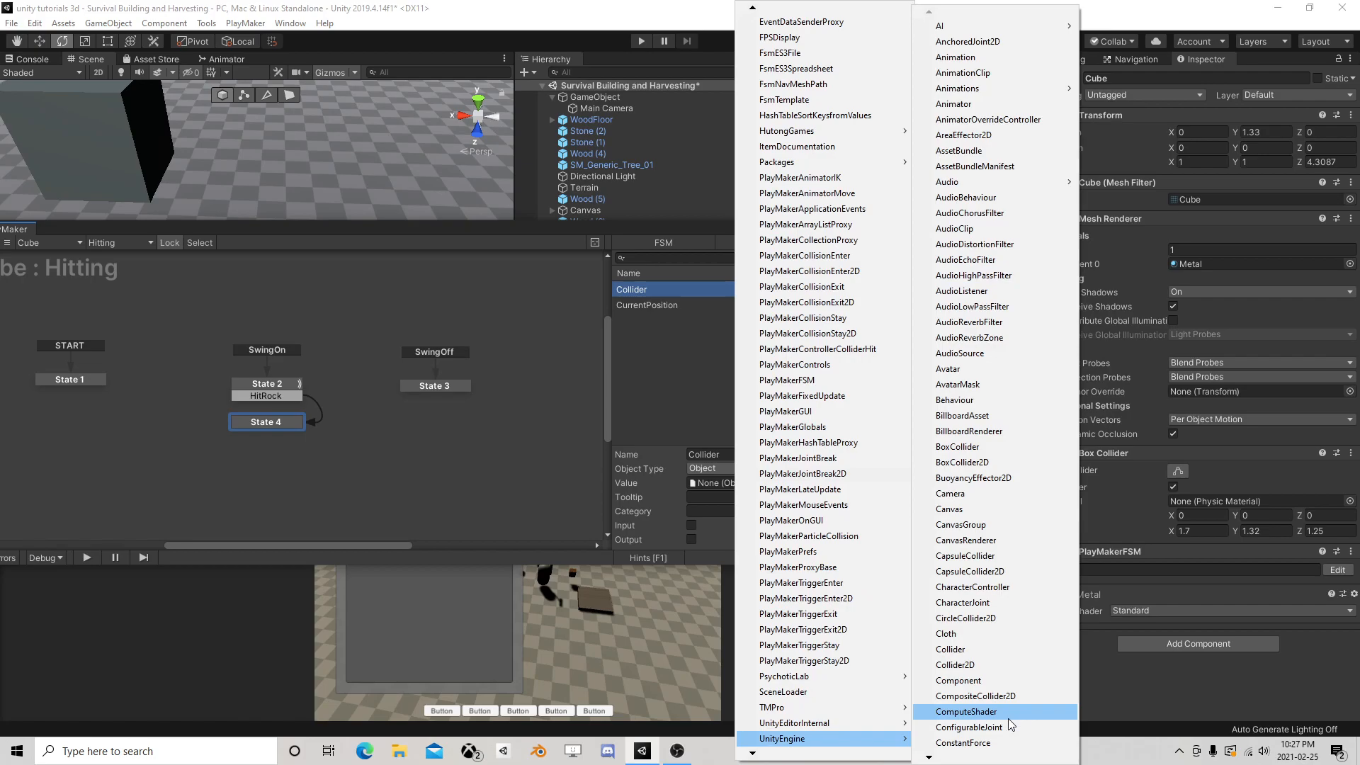
{"action": "left_click", "coordinate": [974, 649]}
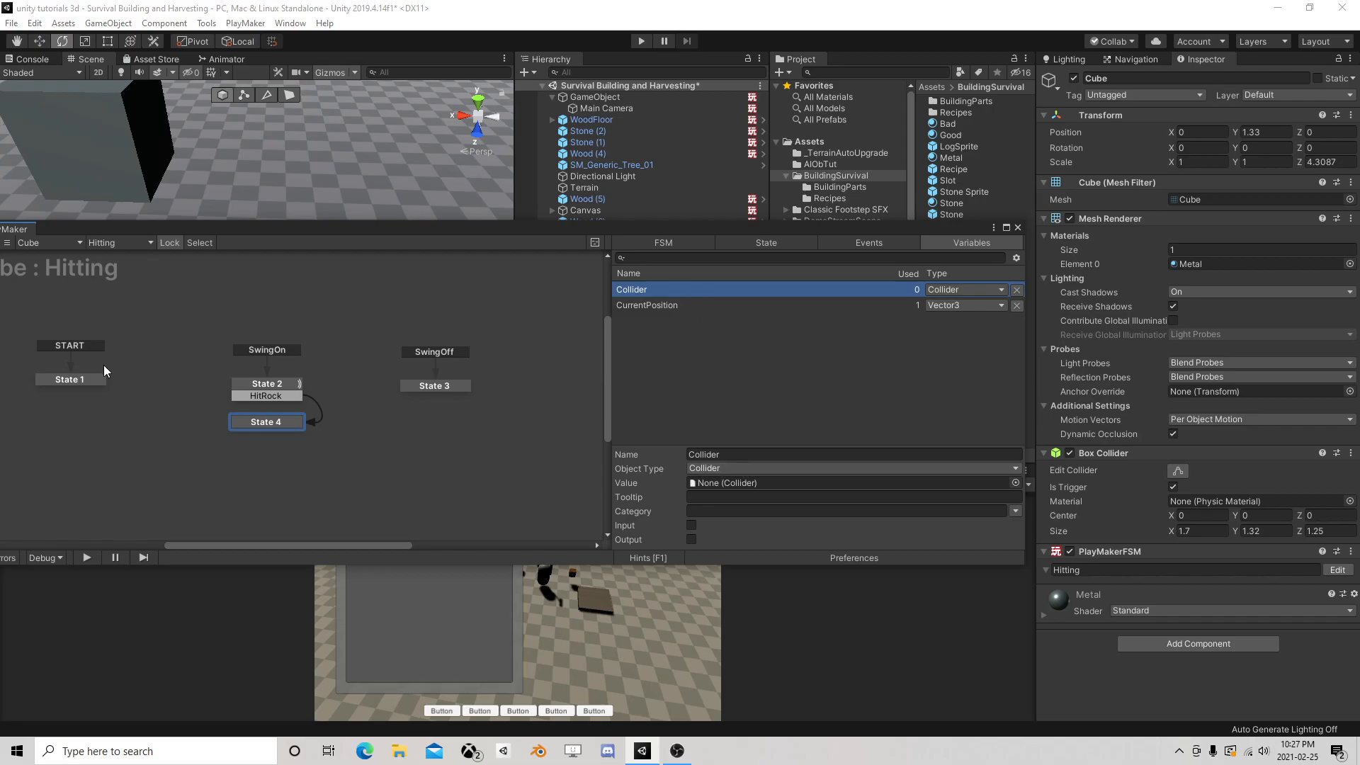
Add a Get Component action to State 1 and store its component in the Collider variable
{"action": "left_click", "coordinate": [71, 383]}
{"action": "left_click", "coordinate": [993, 537]}
{"action": "type", "text": "get co"}
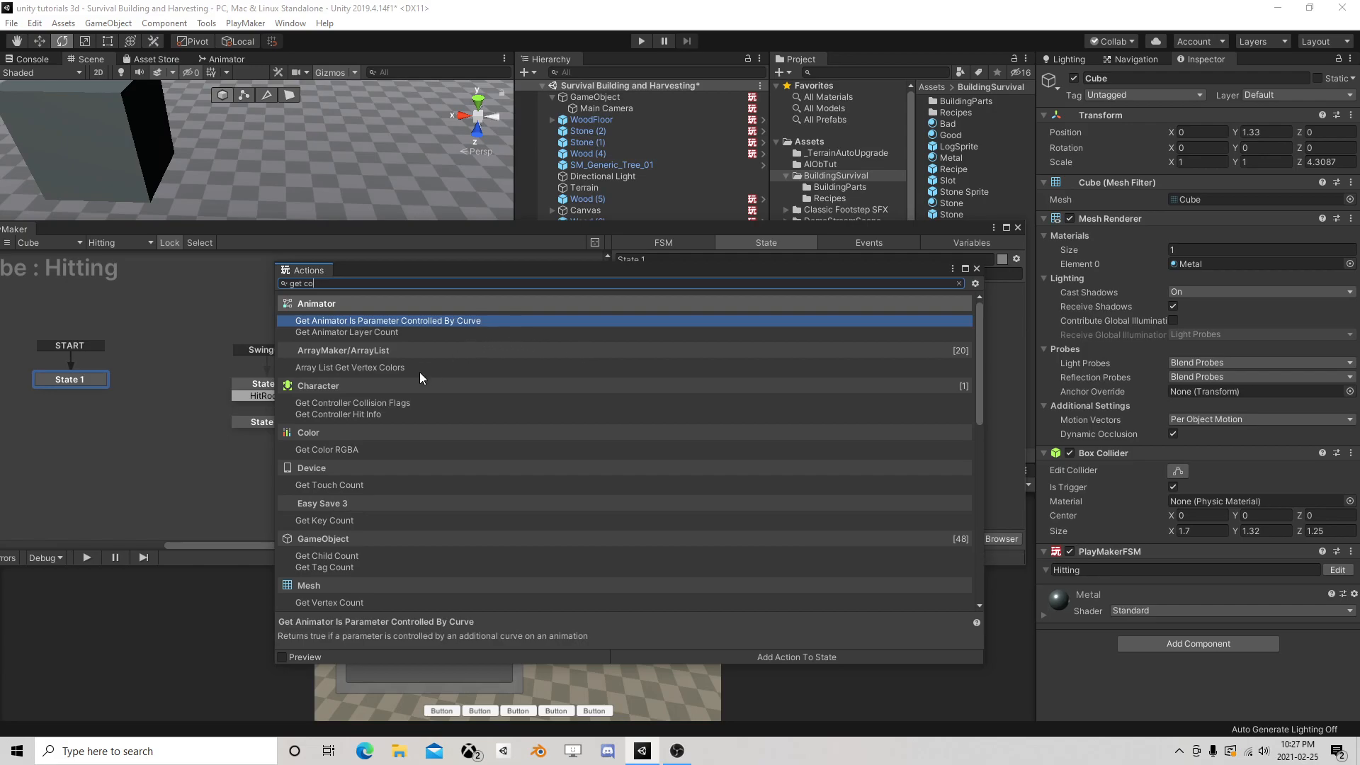
{"action": "type", "text": "mp"}
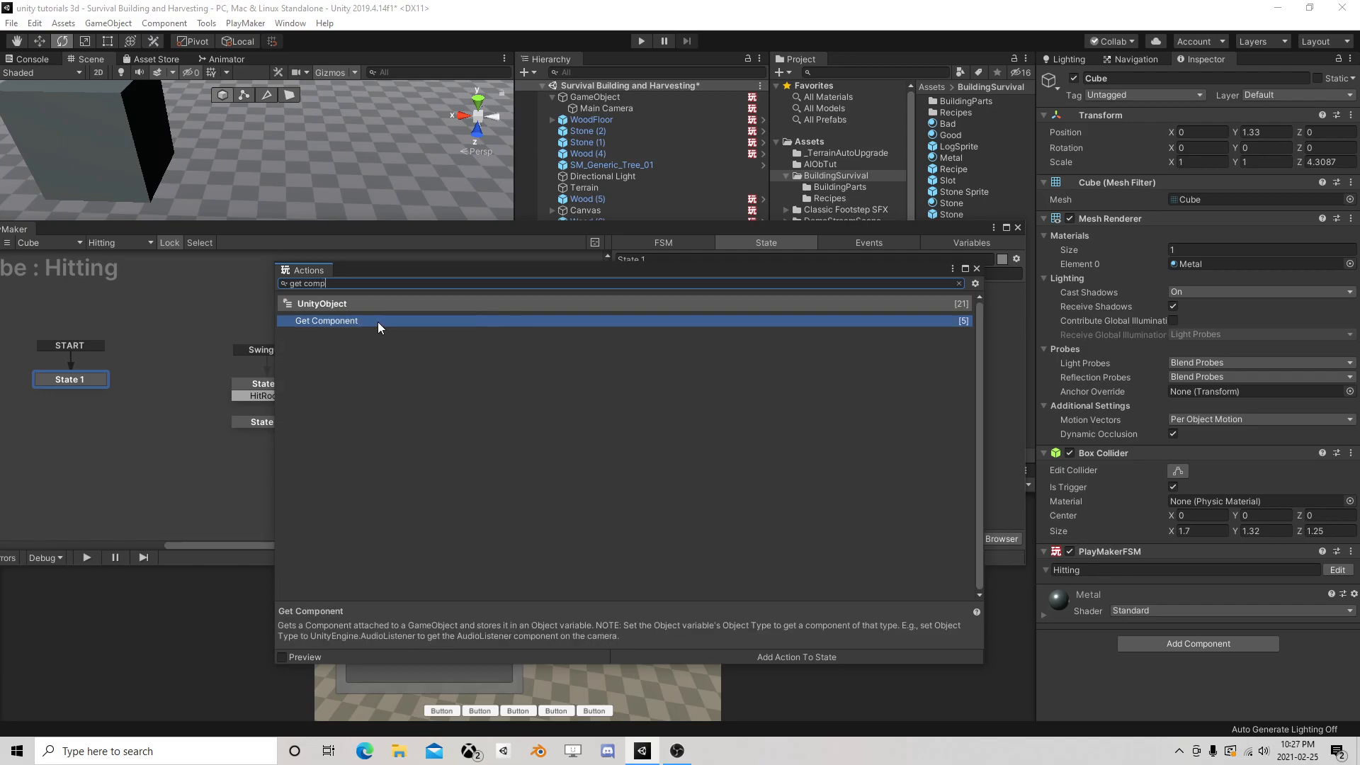
{"action": "left_click", "coordinate": [977, 269]}
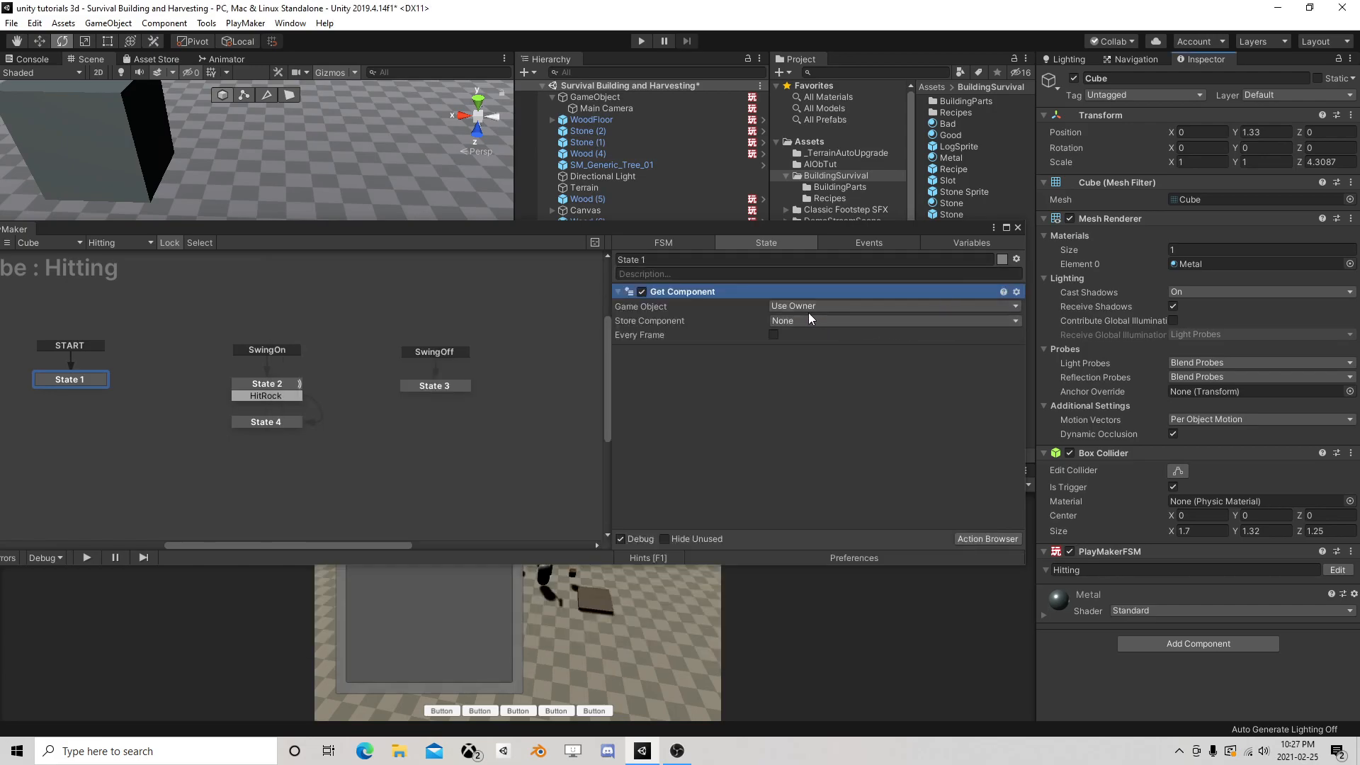
{"action": "left_click", "coordinate": [792, 320]}
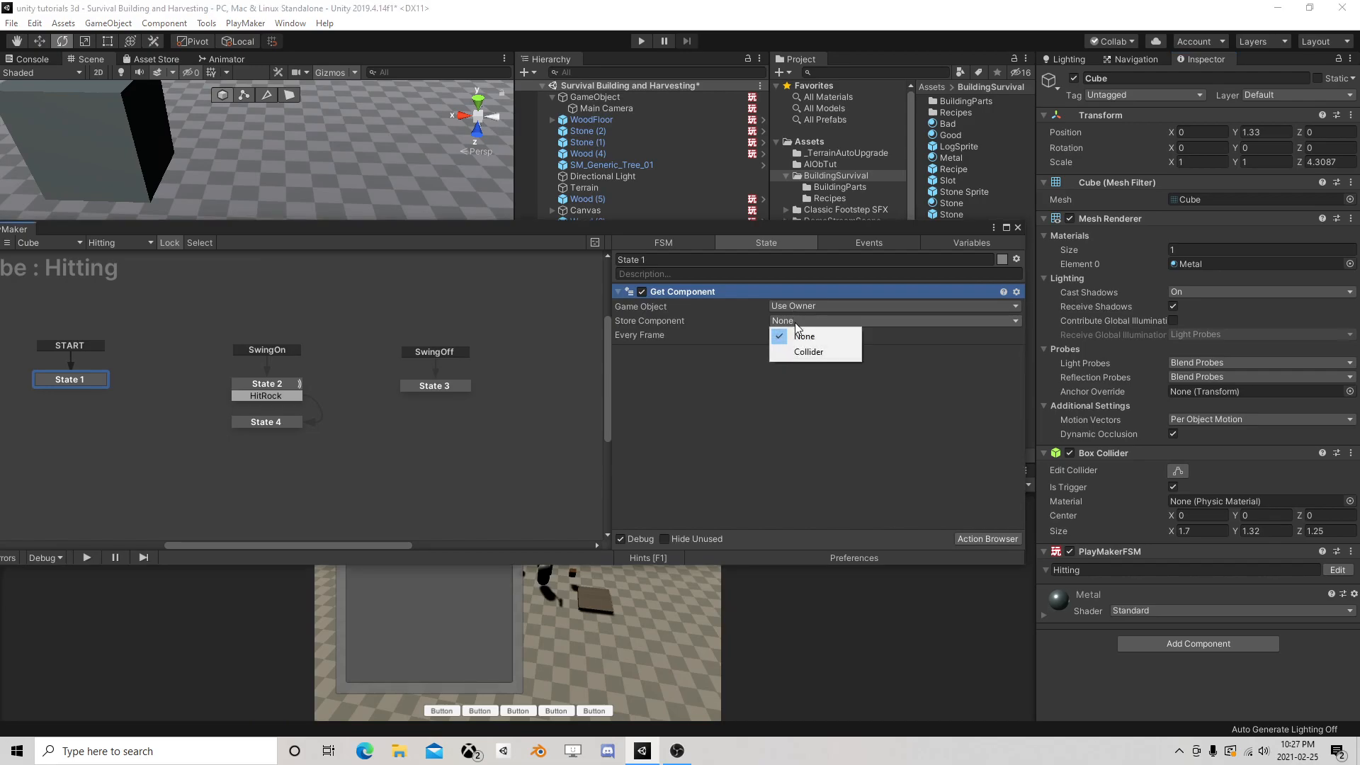
{"action": "left_click", "coordinate": [815, 352]}
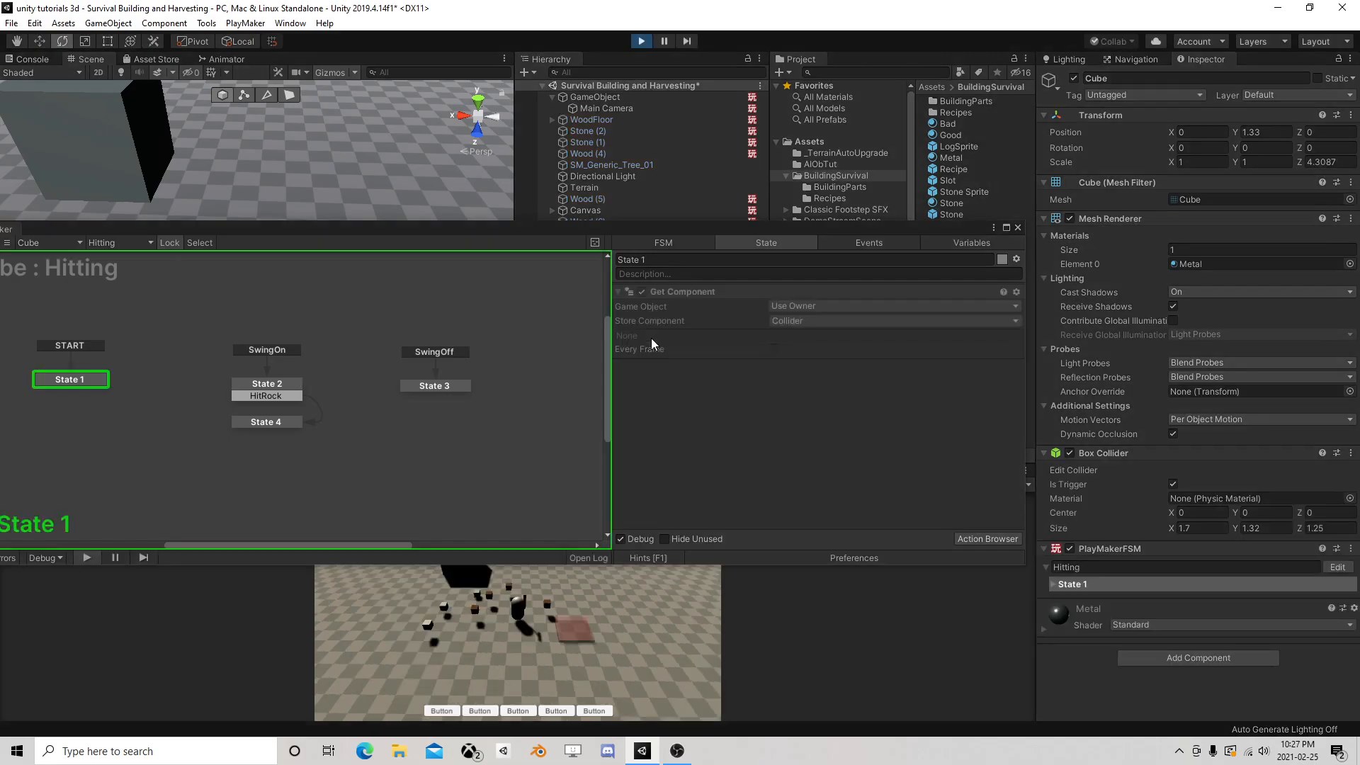
Check which component the Collider variable holds while the game runs, and stop play mode
{"action": "left_click", "coordinate": [967, 243]}
{"action": "left_click", "coordinate": [678, 289]}
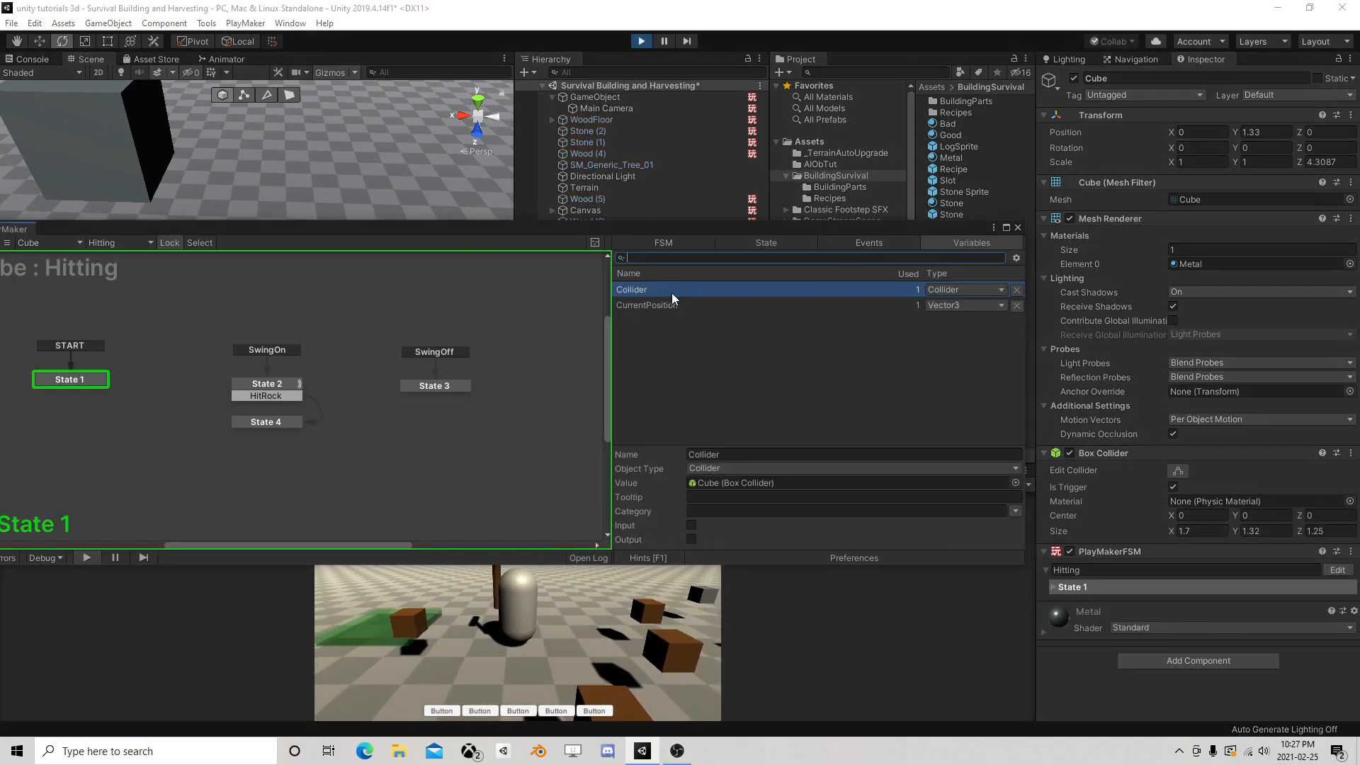
{"action": "left_click", "coordinate": [721, 482]}
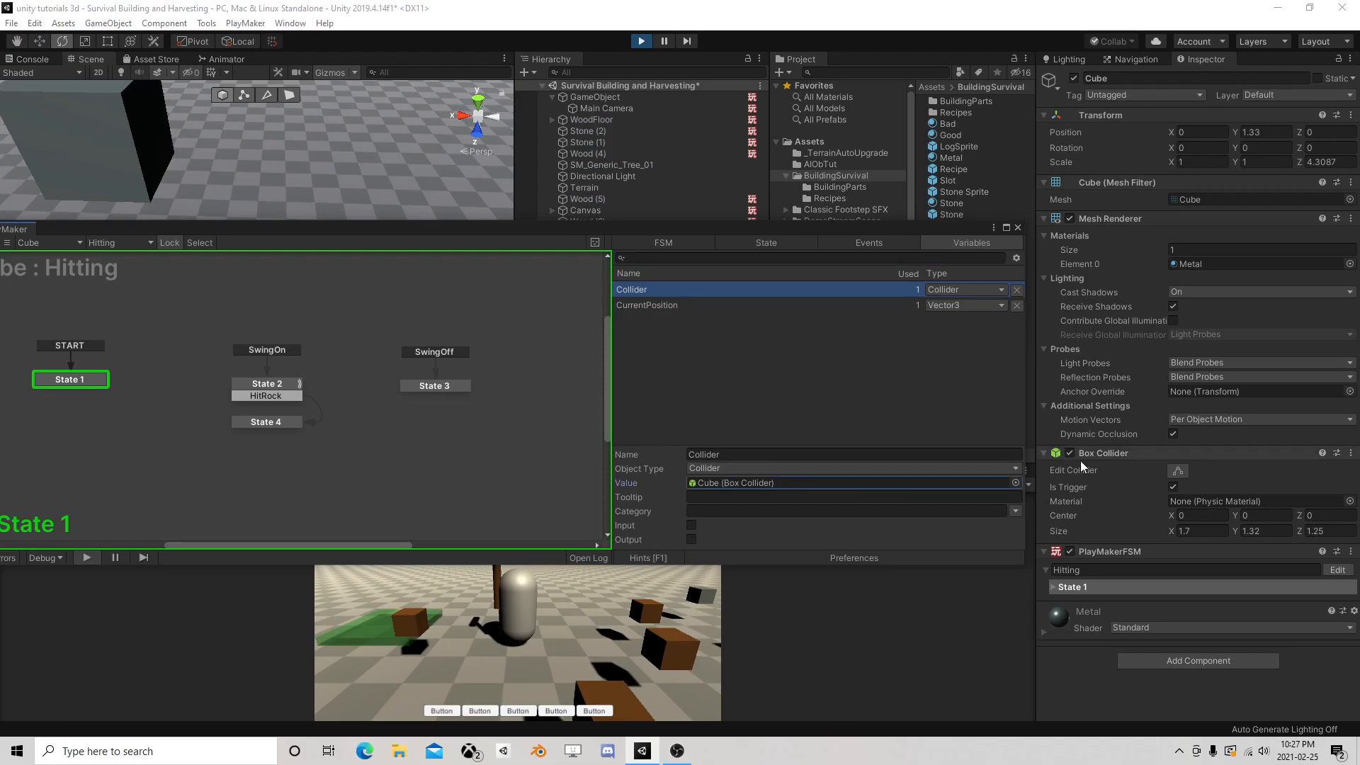
{"action": "left_click", "coordinate": [641, 41]}
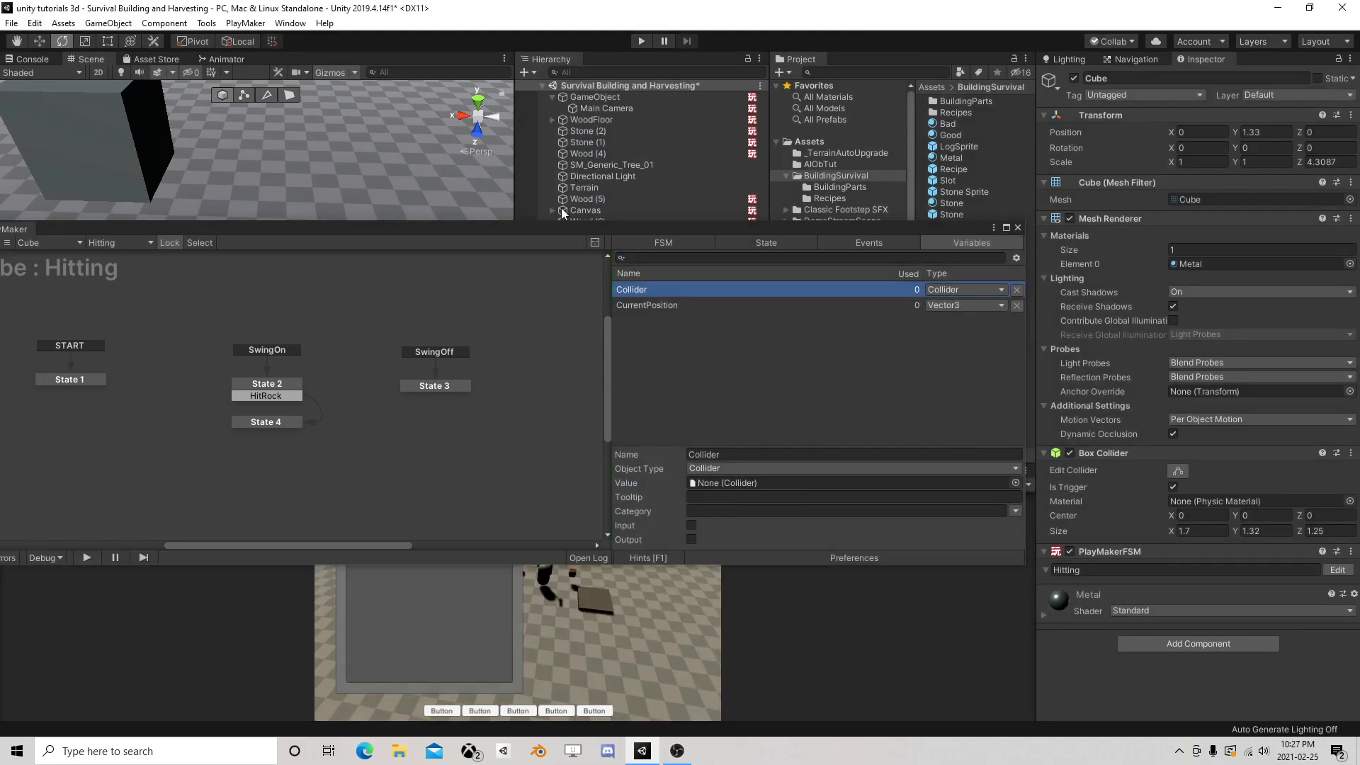
Add a Call Method action to State 4 and set its behaviour to the Collider variable
{"action": "left_click", "coordinate": [270, 387]}
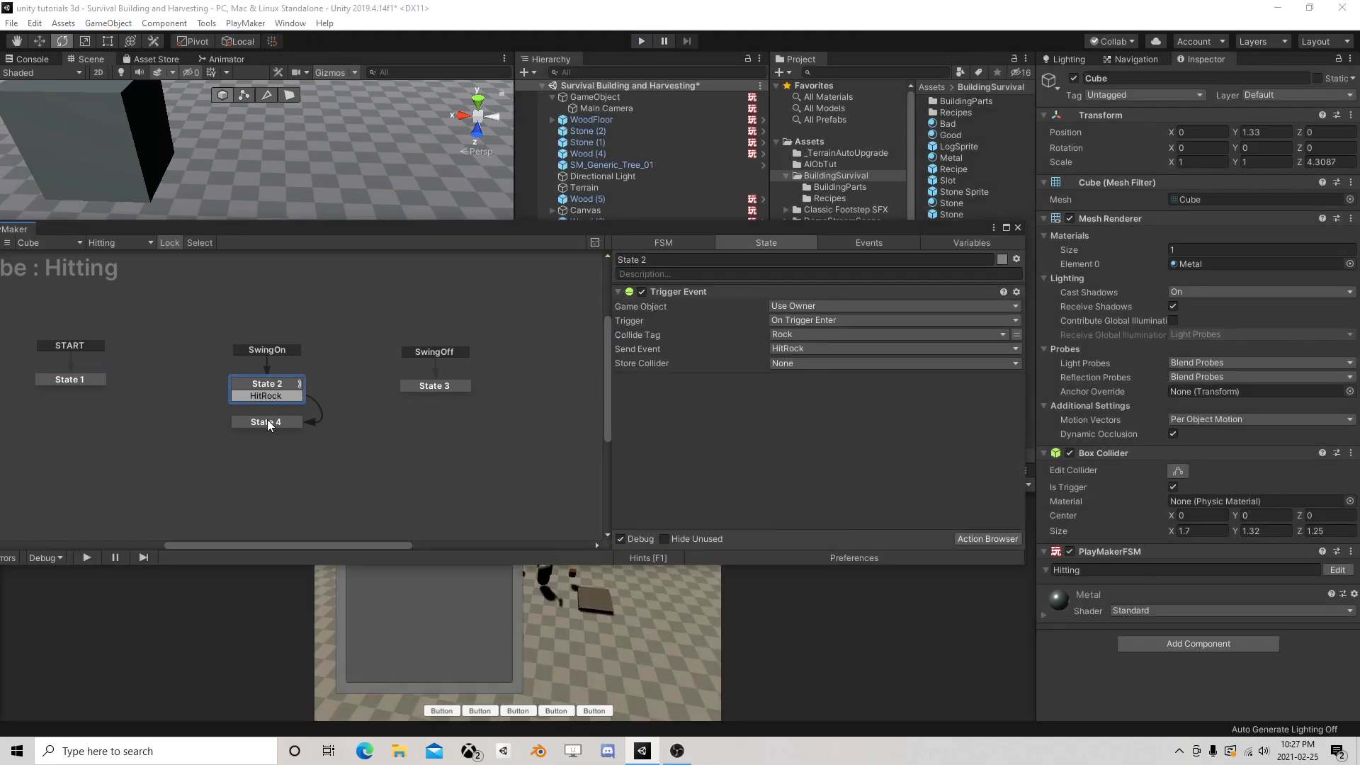
{"action": "left_click", "coordinate": [268, 422]}
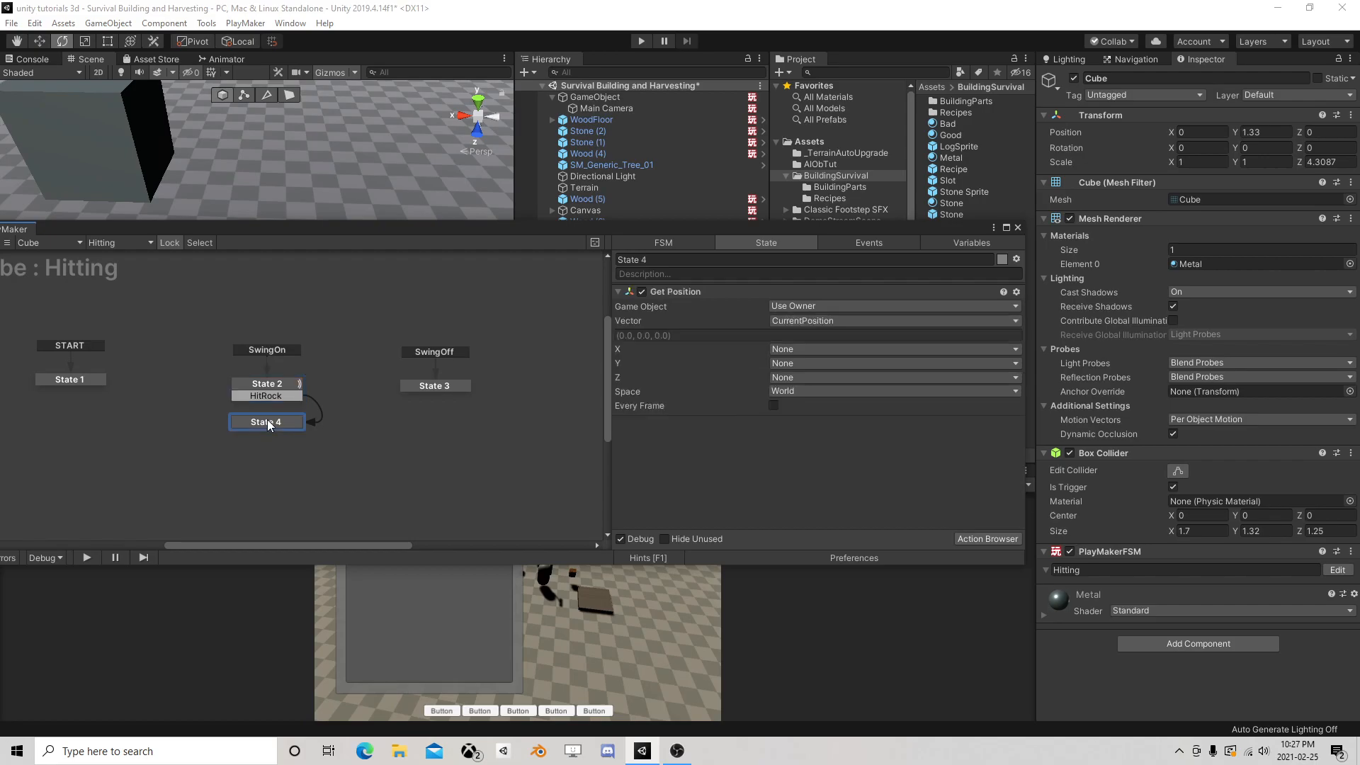
{"action": "left_click", "coordinate": [993, 539]}
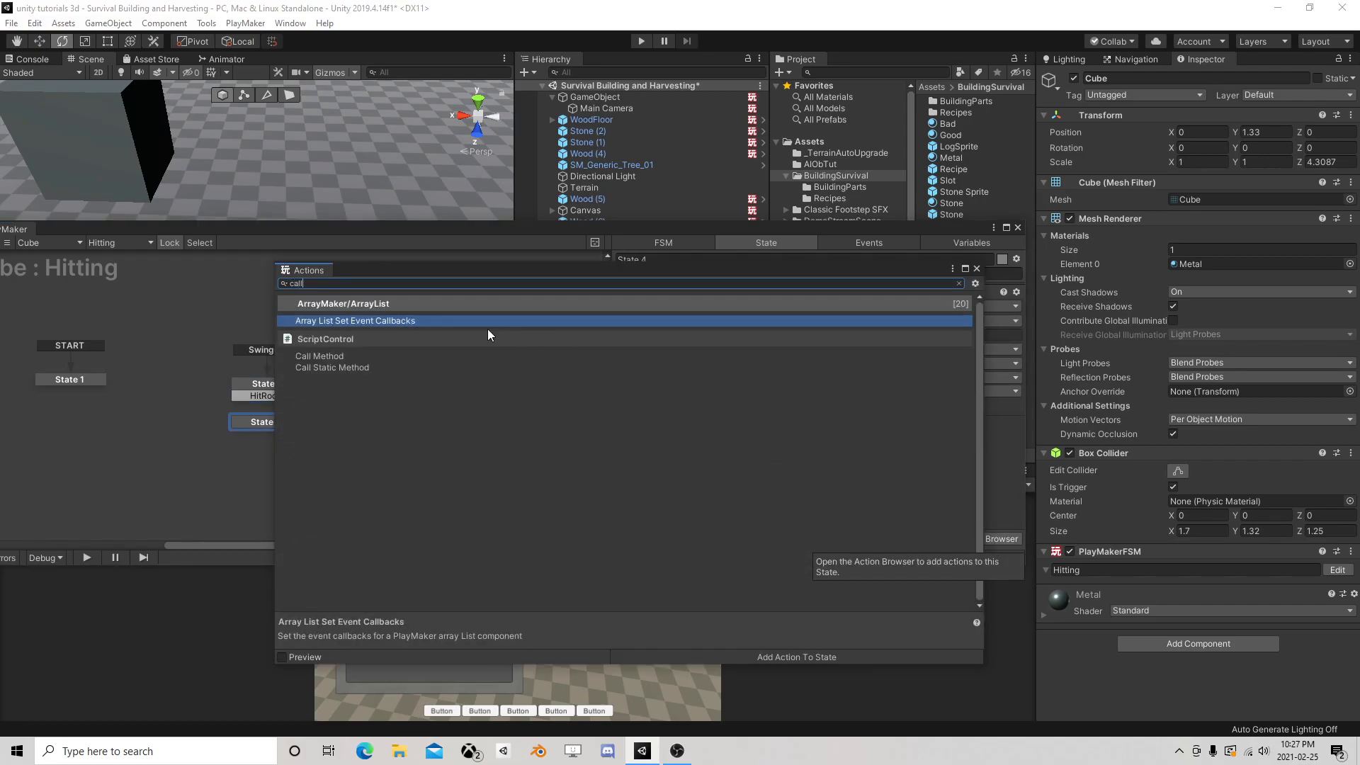
{"action": "double_click", "coordinate": [337, 356]}
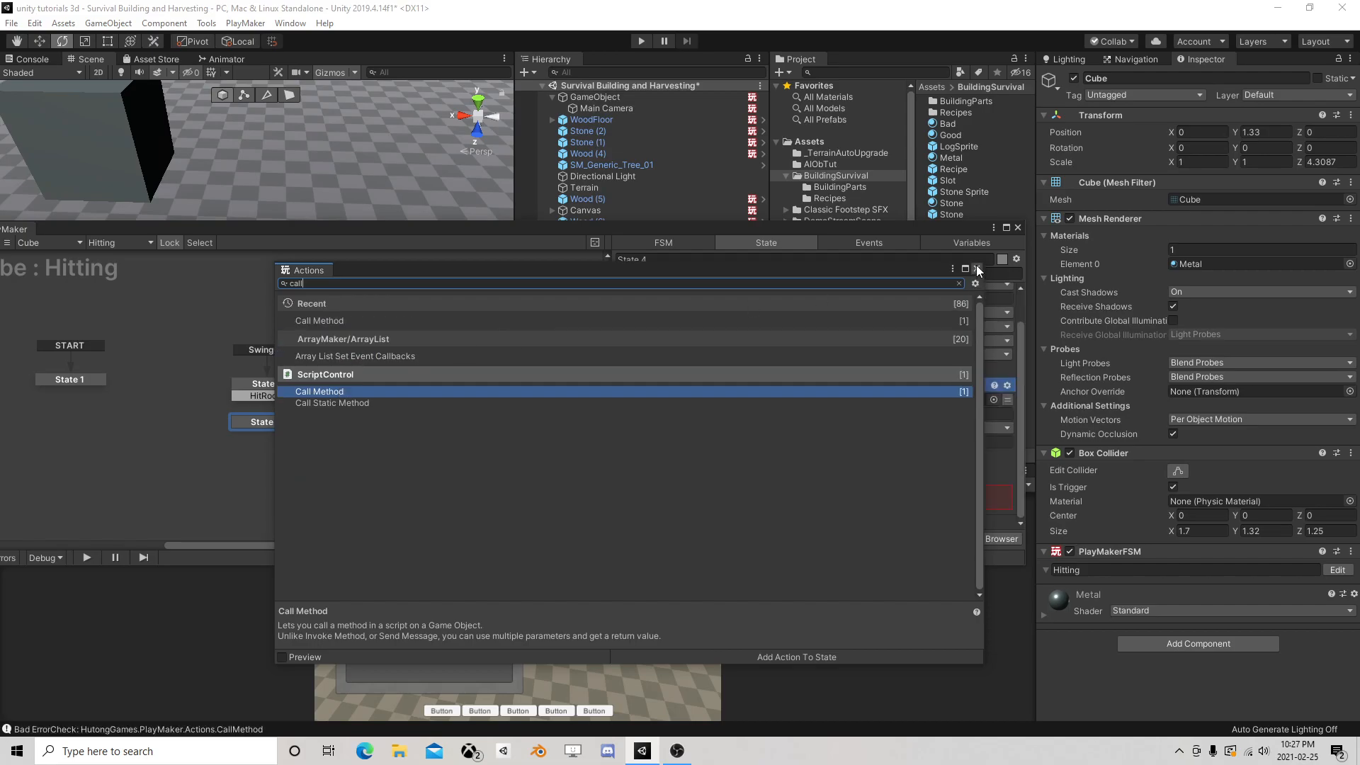
{"action": "left_click", "coordinate": [977, 270]}
{"action": "left_click", "coordinate": [945, 401]}
{"action": "left_click", "coordinate": [808, 434]}
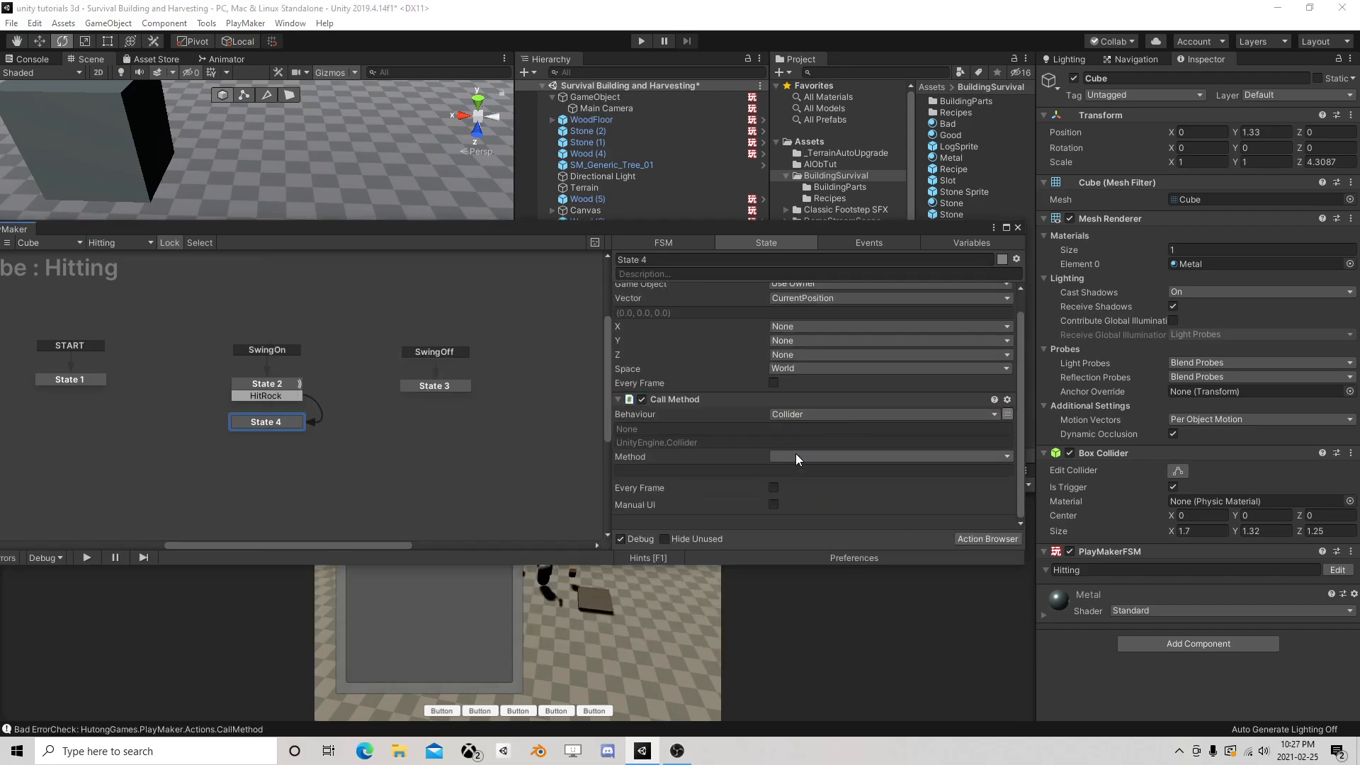
Set the Call Method action to ClosestPointOnBounds with CurrentPosition as its position parameter
{"action": "left_click", "coordinate": [796, 457]}
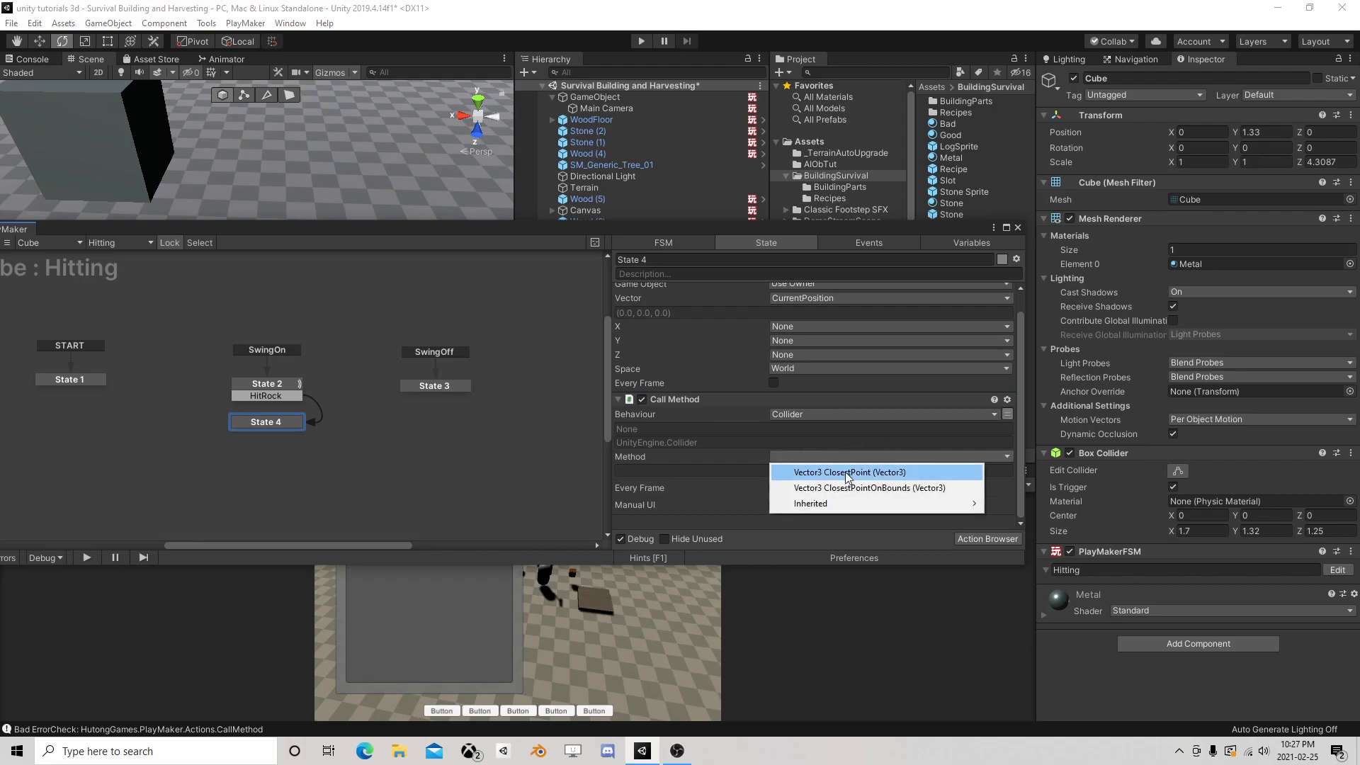
{"action": "left_click", "coordinate": [850, 489]}
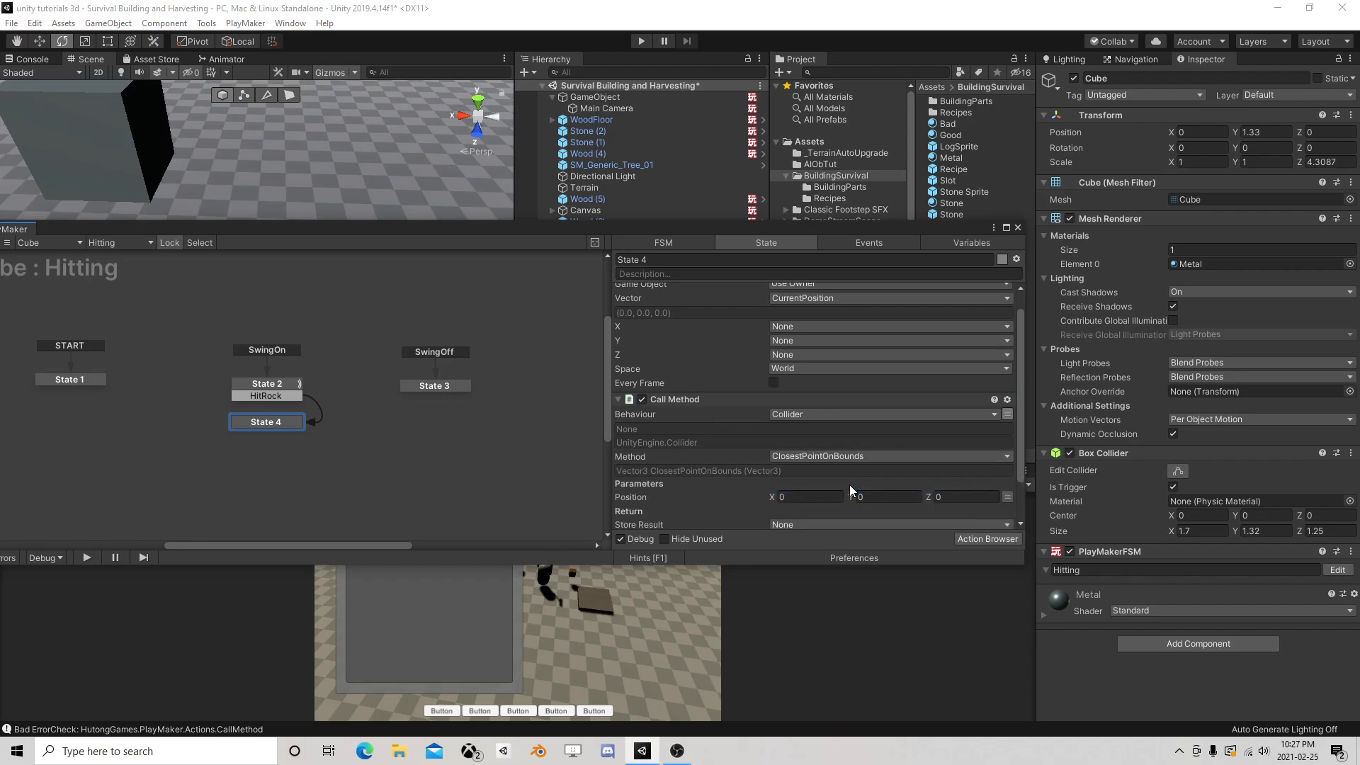
{"action": "left_click", "coordinate": [954, 496]}
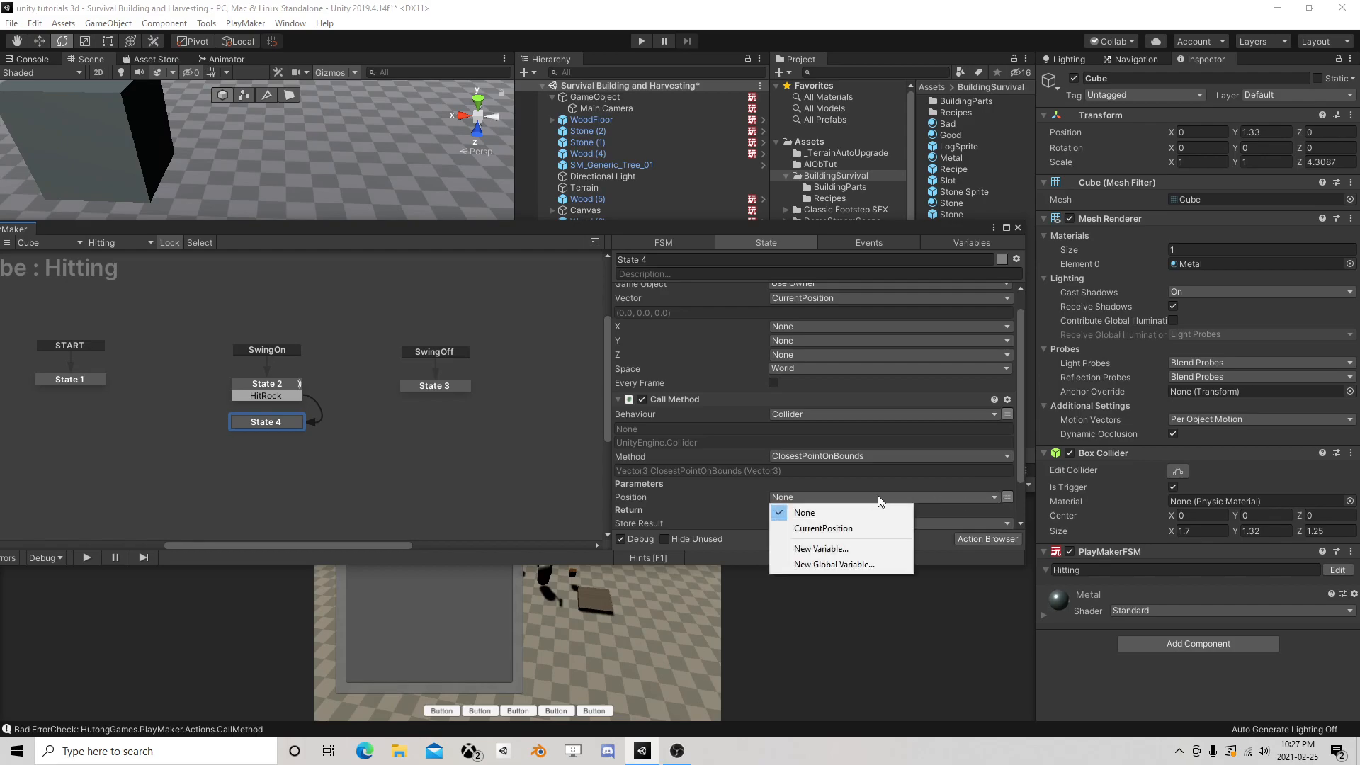
{"action": "left_click", "coordinate": [840, 529]}
{"action": "scroll", "coordinate": [838, 453], "scroll_direction": "down", "scroll_amount": 1}
{"action": "scroll", "coordinate": [839, 453], "scroll_direction": "up", "scroll_amount": 2}
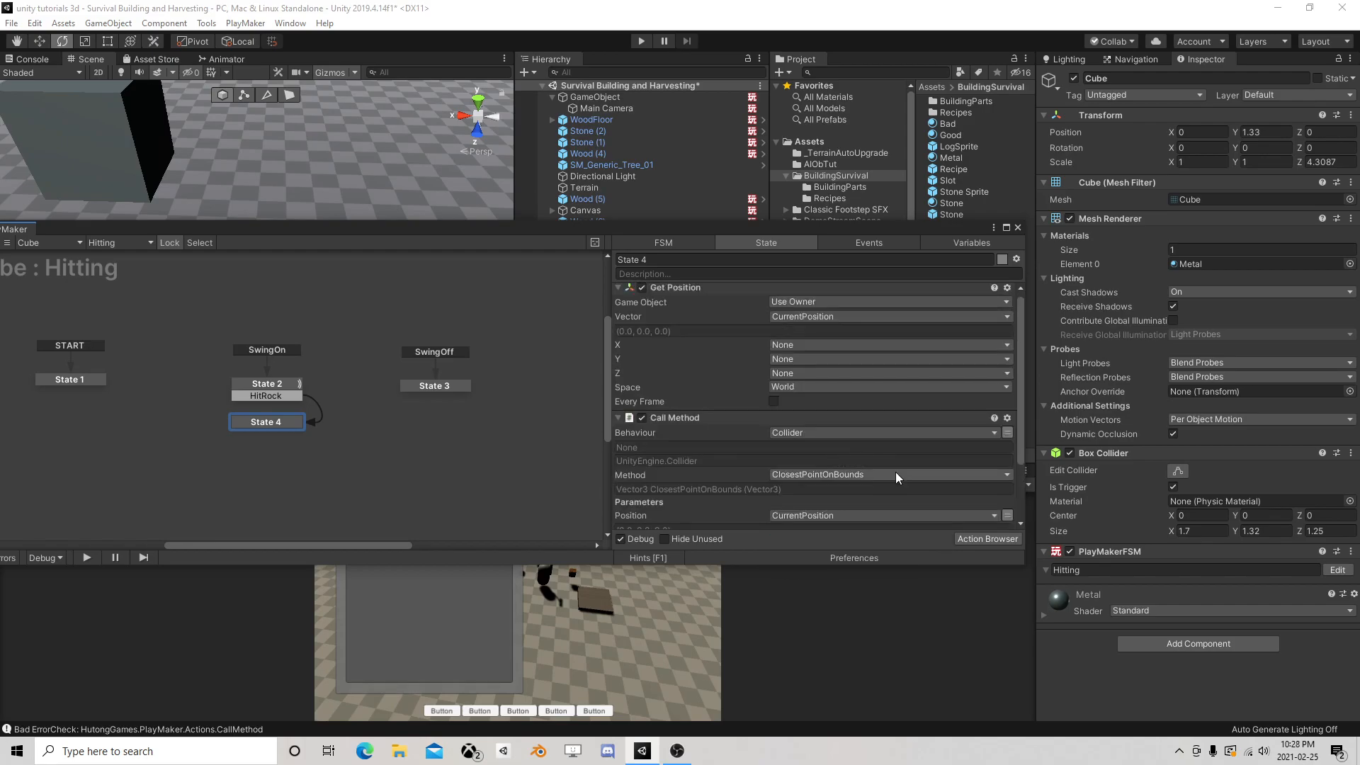
Store the collider from State 2's Trigger Event in a new variable named HitObj
{"action": "left_click", "coordinate": [279, 388]}
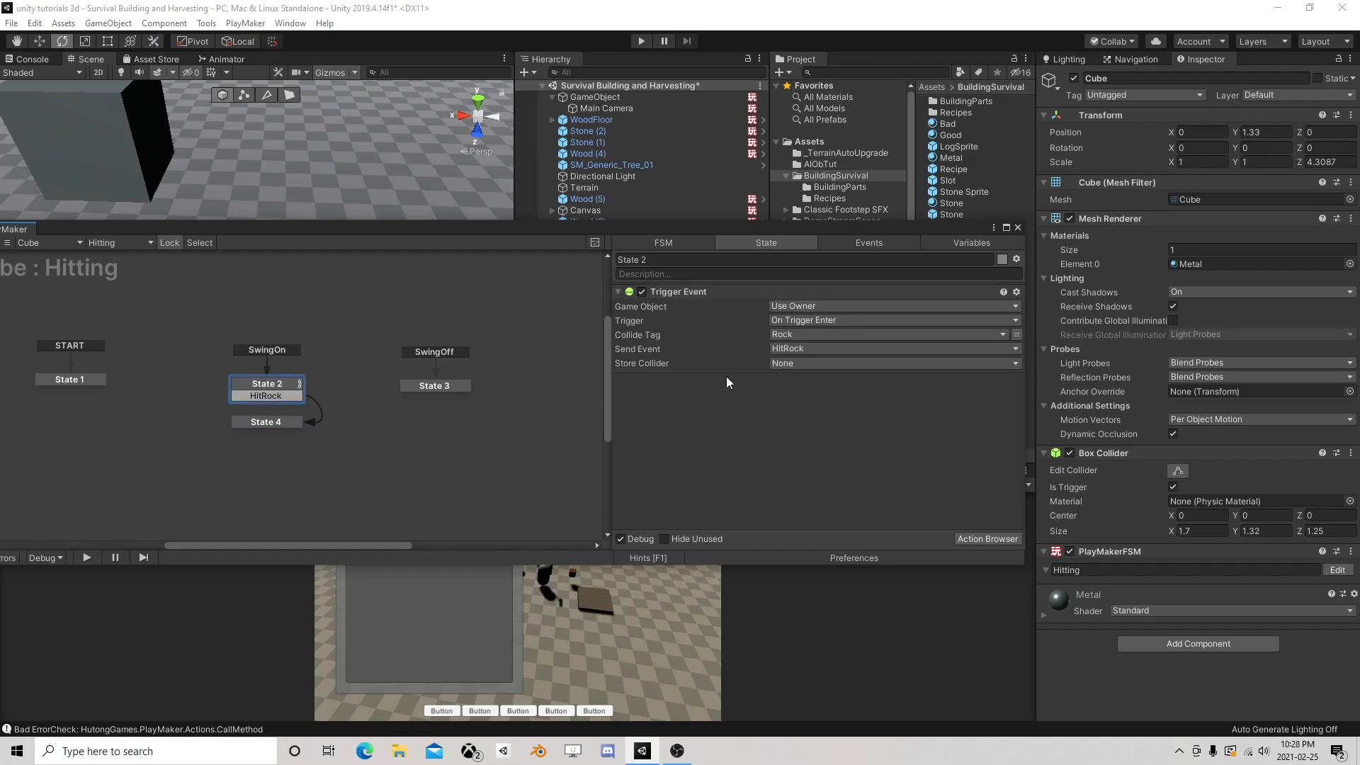
{"action": "left_click", "coordinate": [812, 369]}
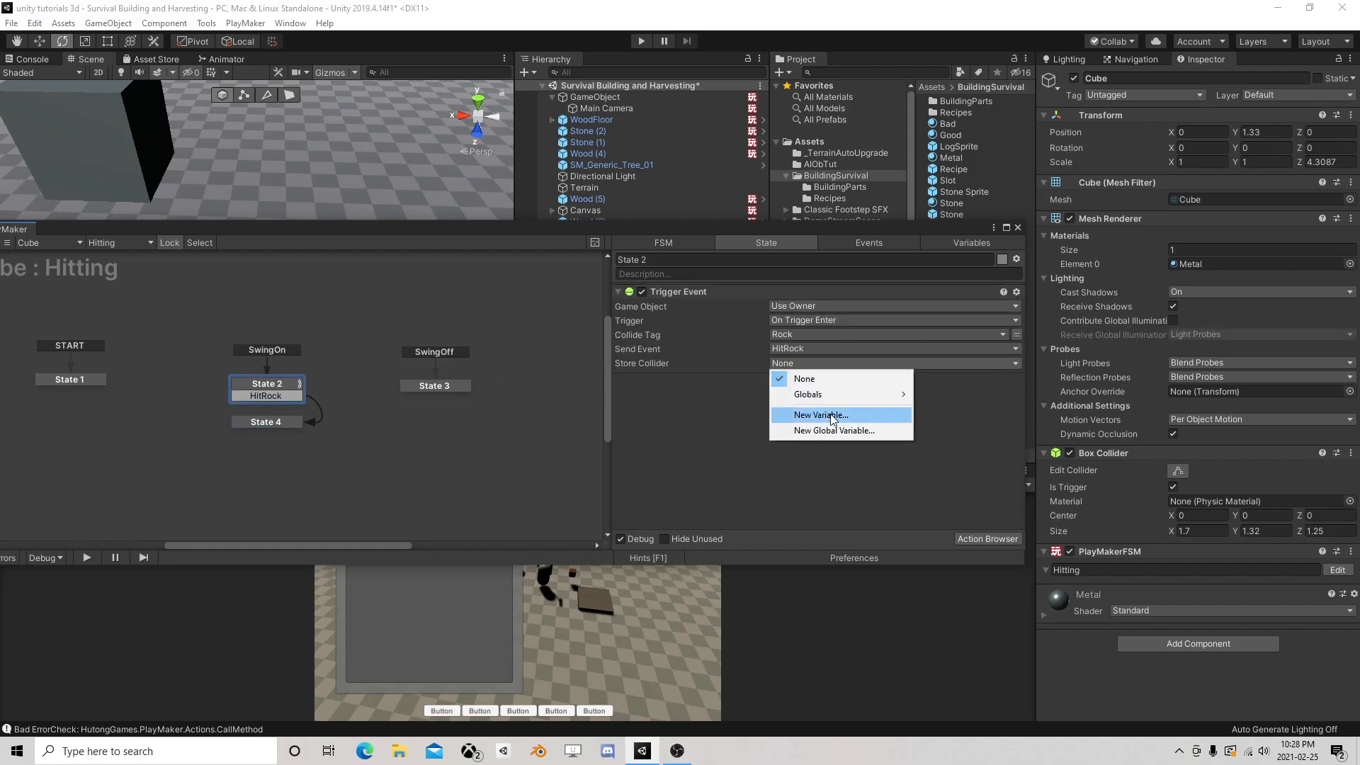
{"action": "left_click", "coordinate": [833, 414]}
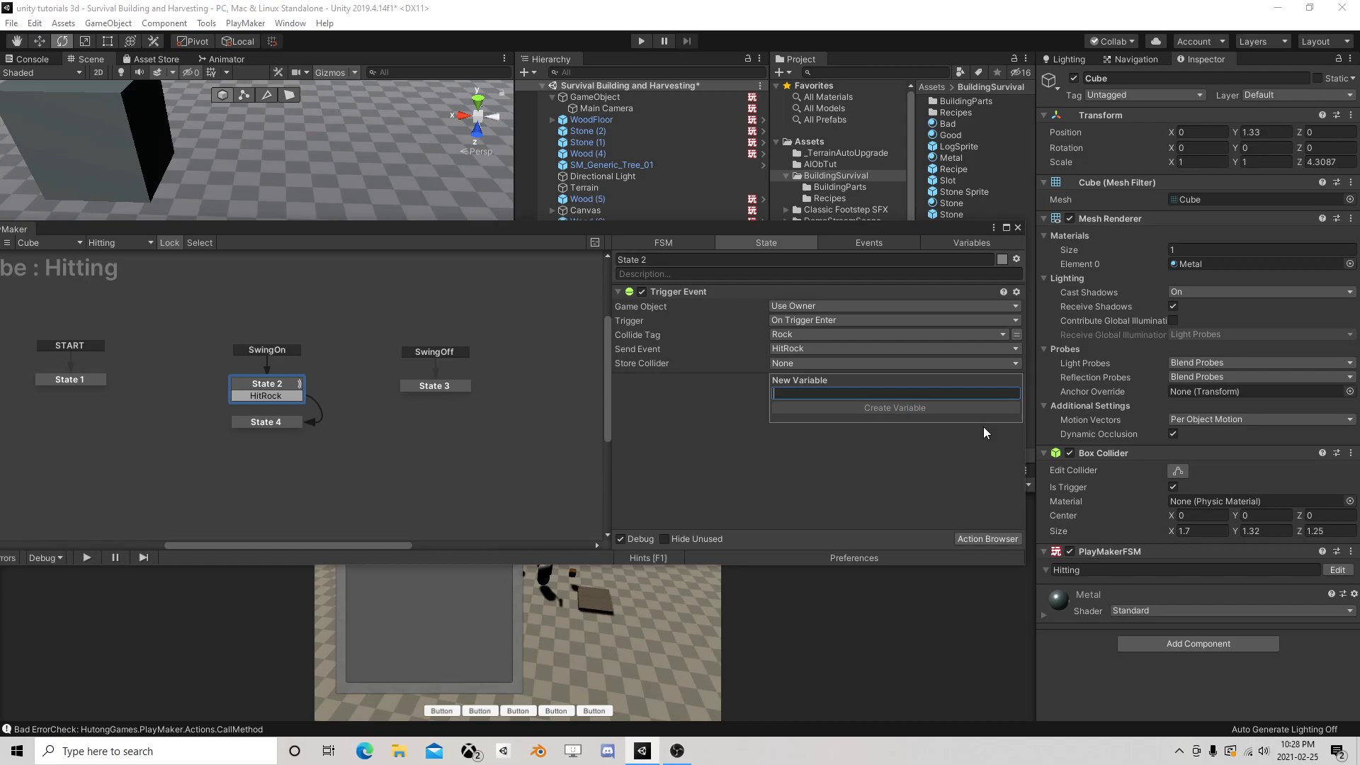
{"action": "type", "text": "HitObj"}
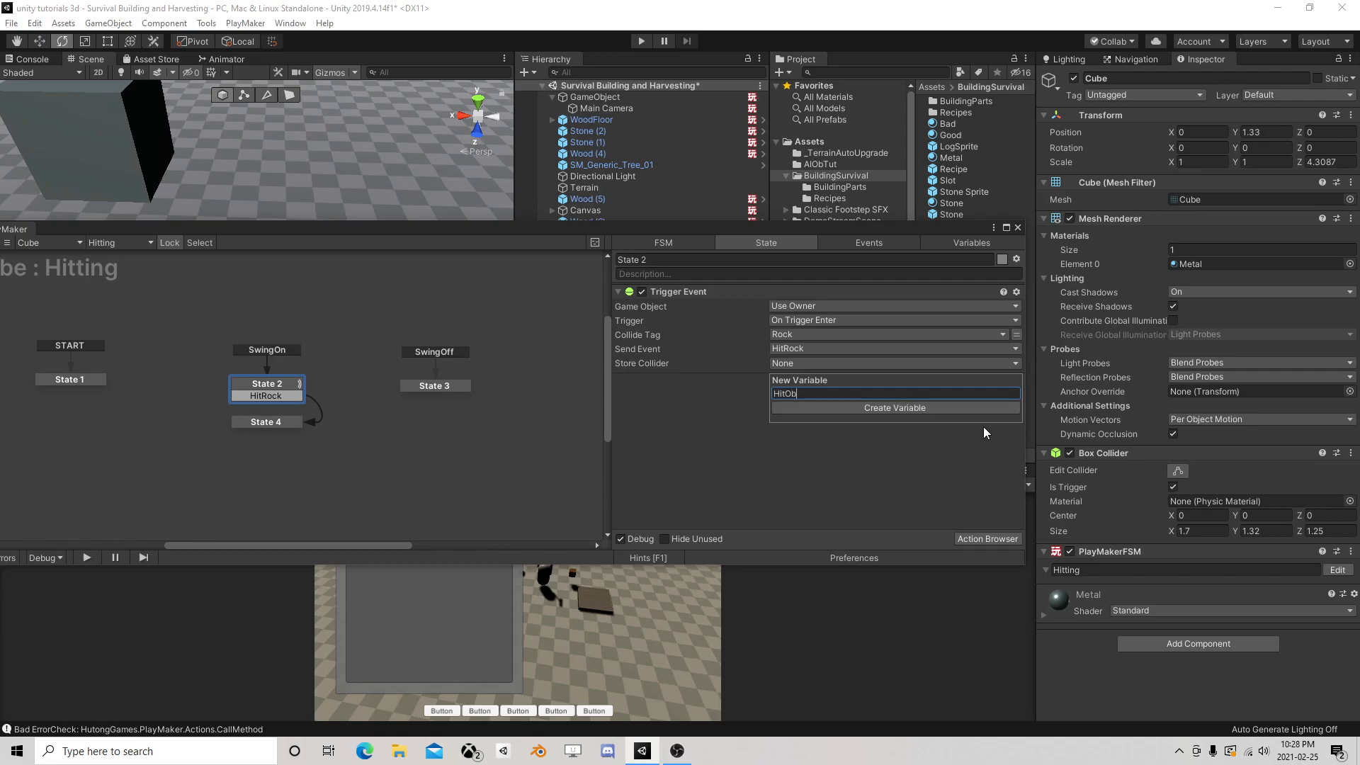
{"action": "key", "text": "Return"}
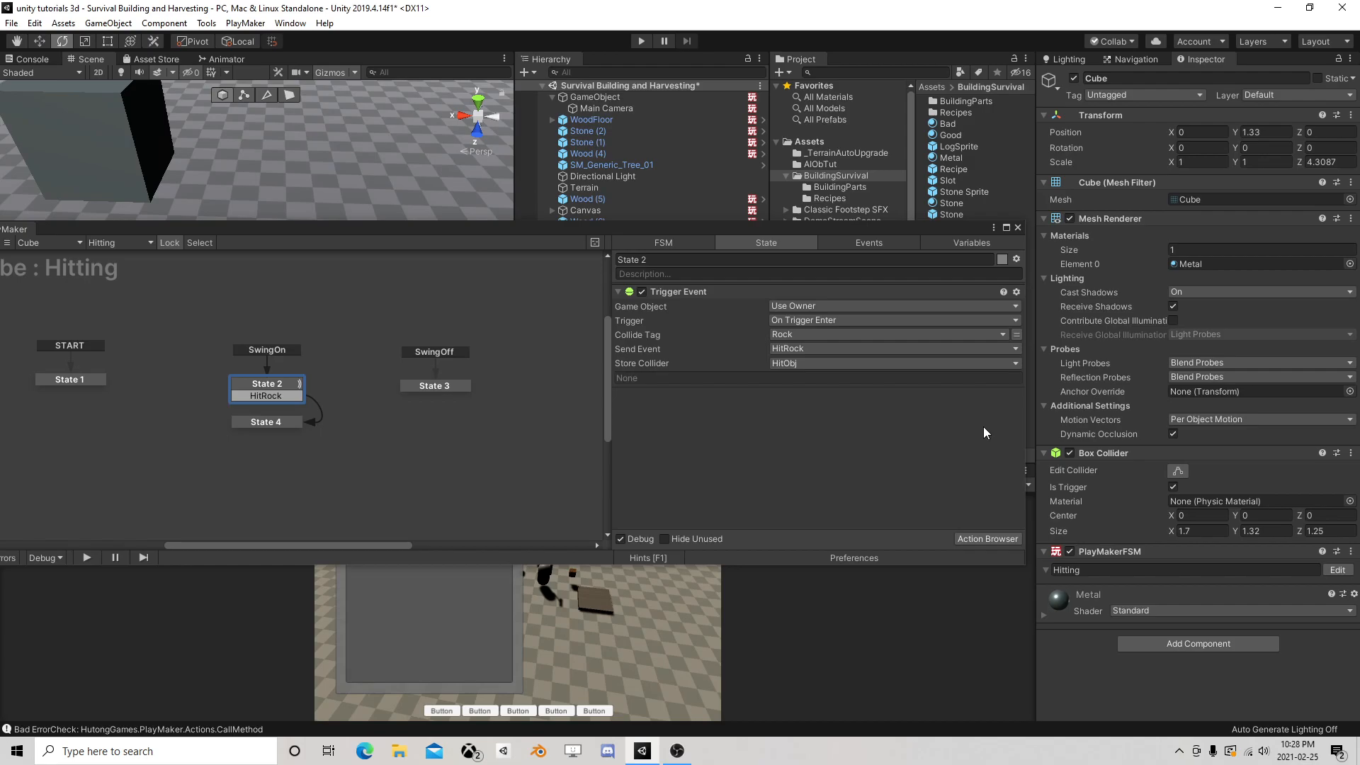
Move the Get Component action from State 1 to State 4, placing it above Get Position
{"action": "left_click", "coordinate": [76, 374]}
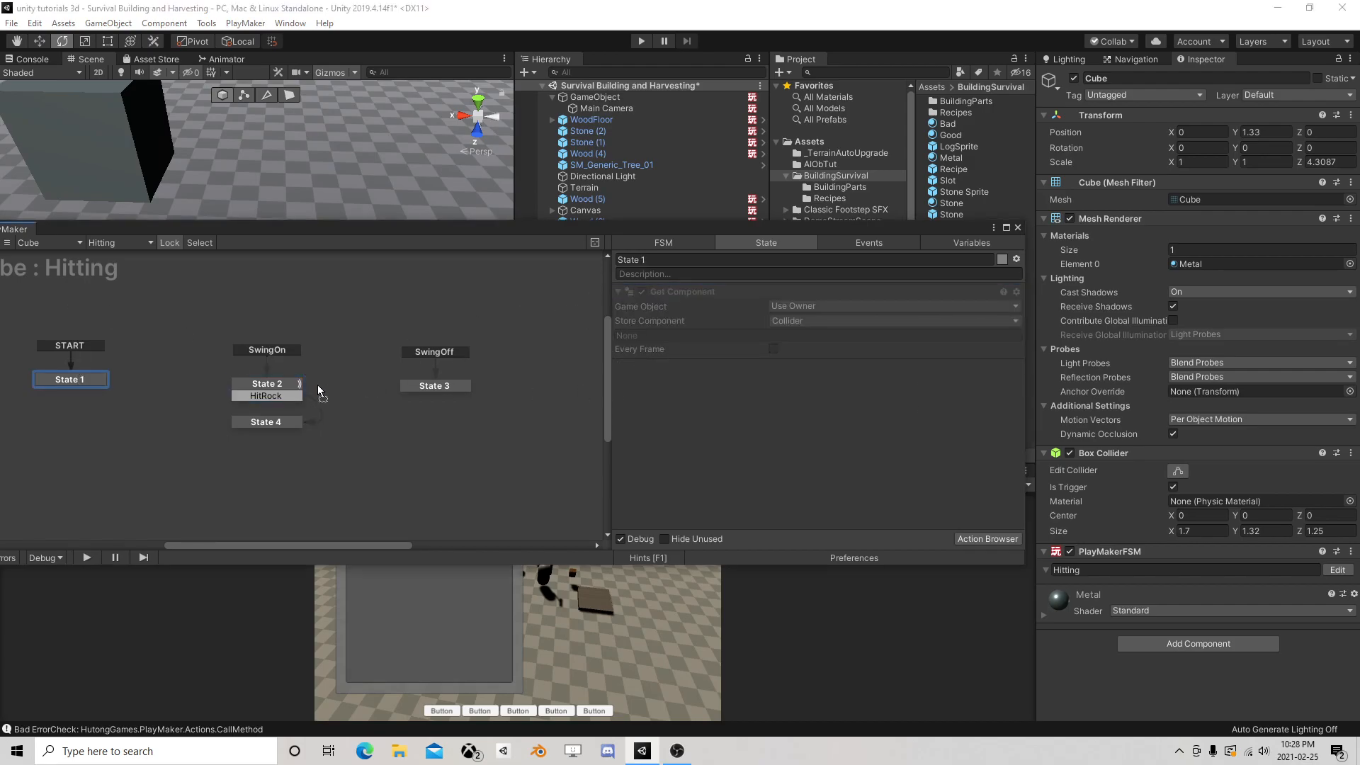
{"action": "left_click_drag", "start_coordinate": [278, 381], "coordinate": [279, 383]}
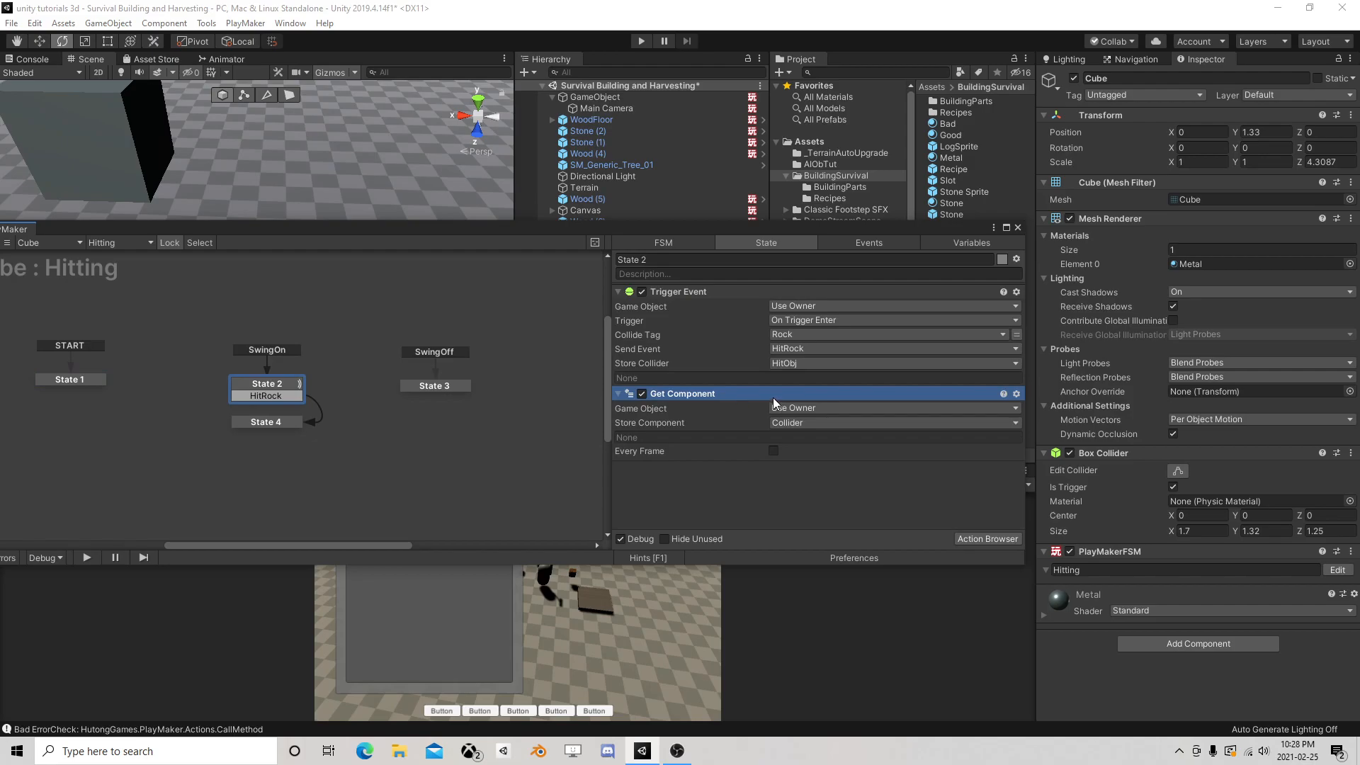
{"action": "left_click", "coordinate": [270, 422]}
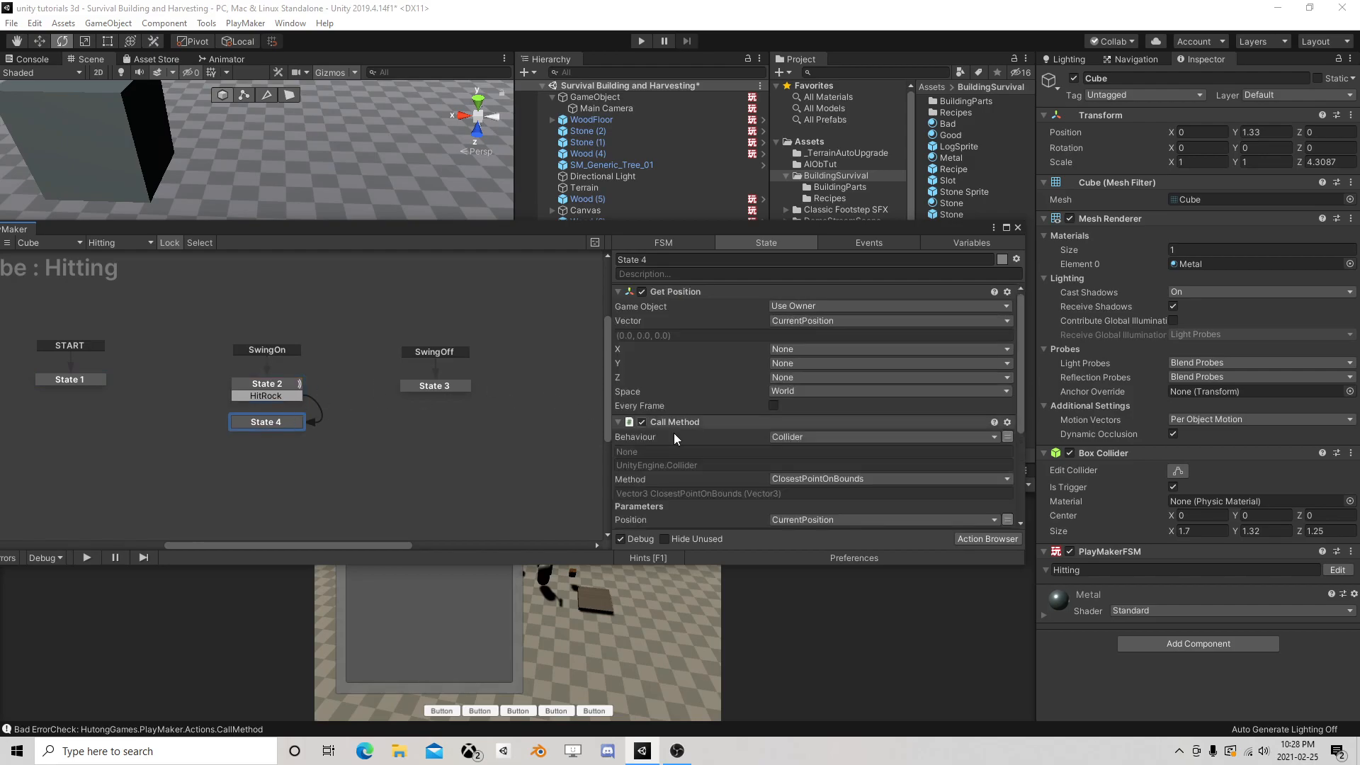
{"action": "scroll", "coordinate": [730, 478], "scroll_direction": "down", "scroll_amount": 4}
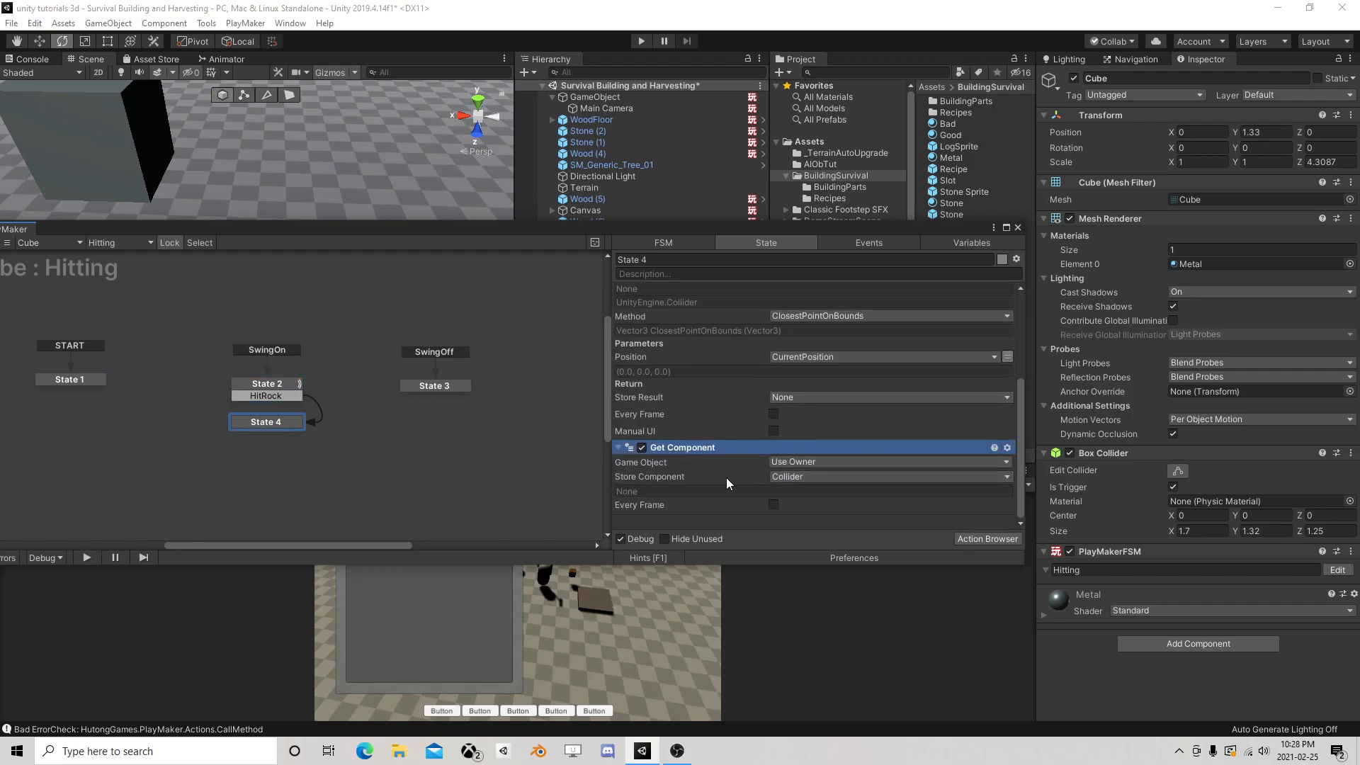
{"action": "left_click_drag", "start_coordinate": [683, 448], "coordinate": [704, 289]}
Make State 4's Get Component action use the HitObj variable as its specified game object
{"action": "left_click", "coordinate": [810, 308]}
{"action": "left_click", "coordinate": [871, 336]}
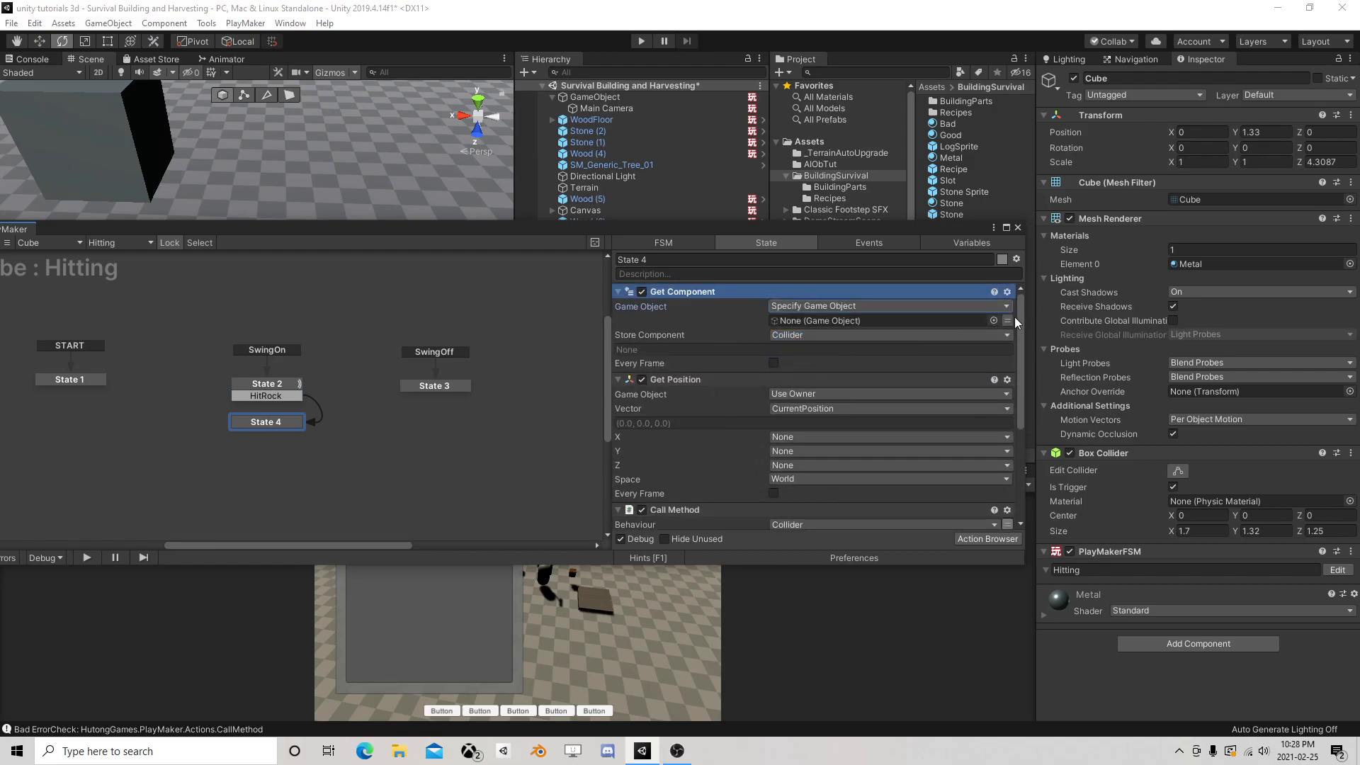
{"action": "left_click", "coordinate": [1013, 321]}
{"action": "left_click", "coordinate": [911, 321]}
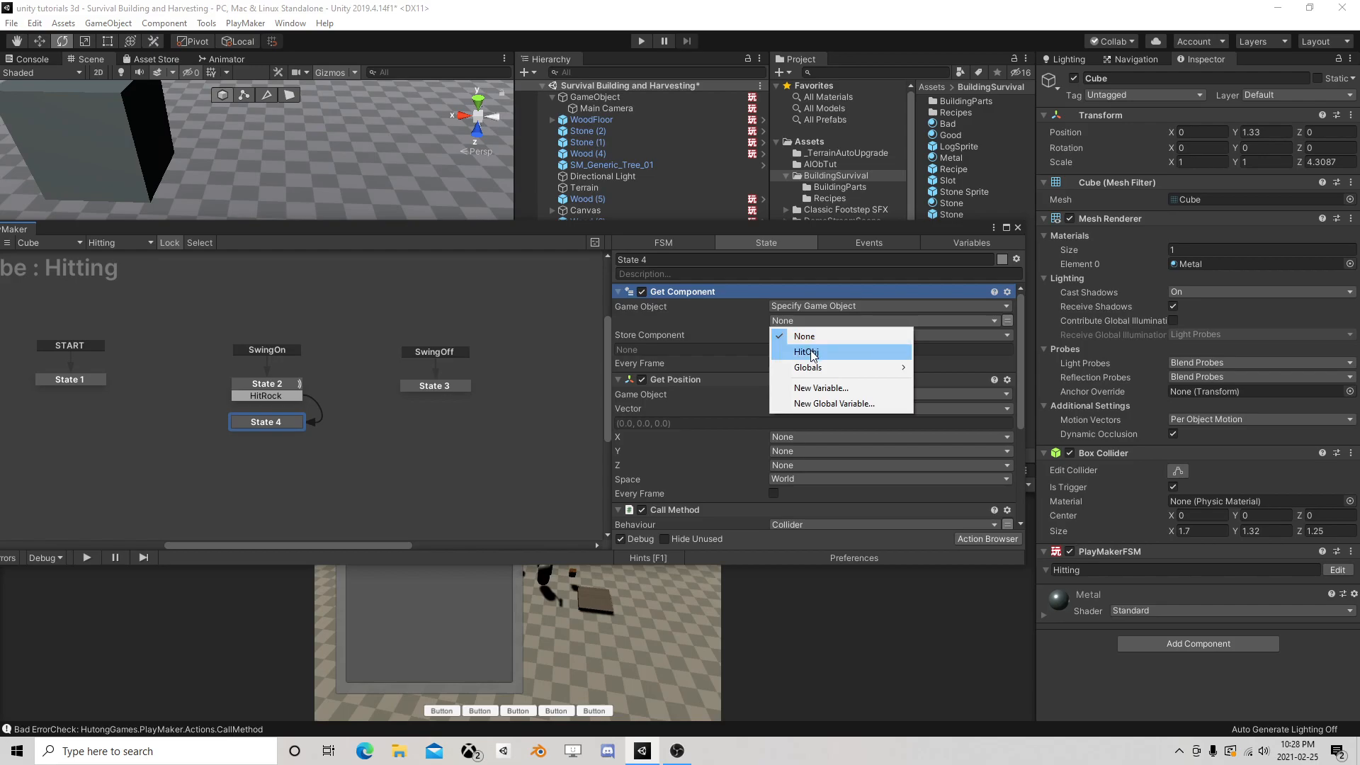
{"action": "left_click", "coordinate": [806, 349]}
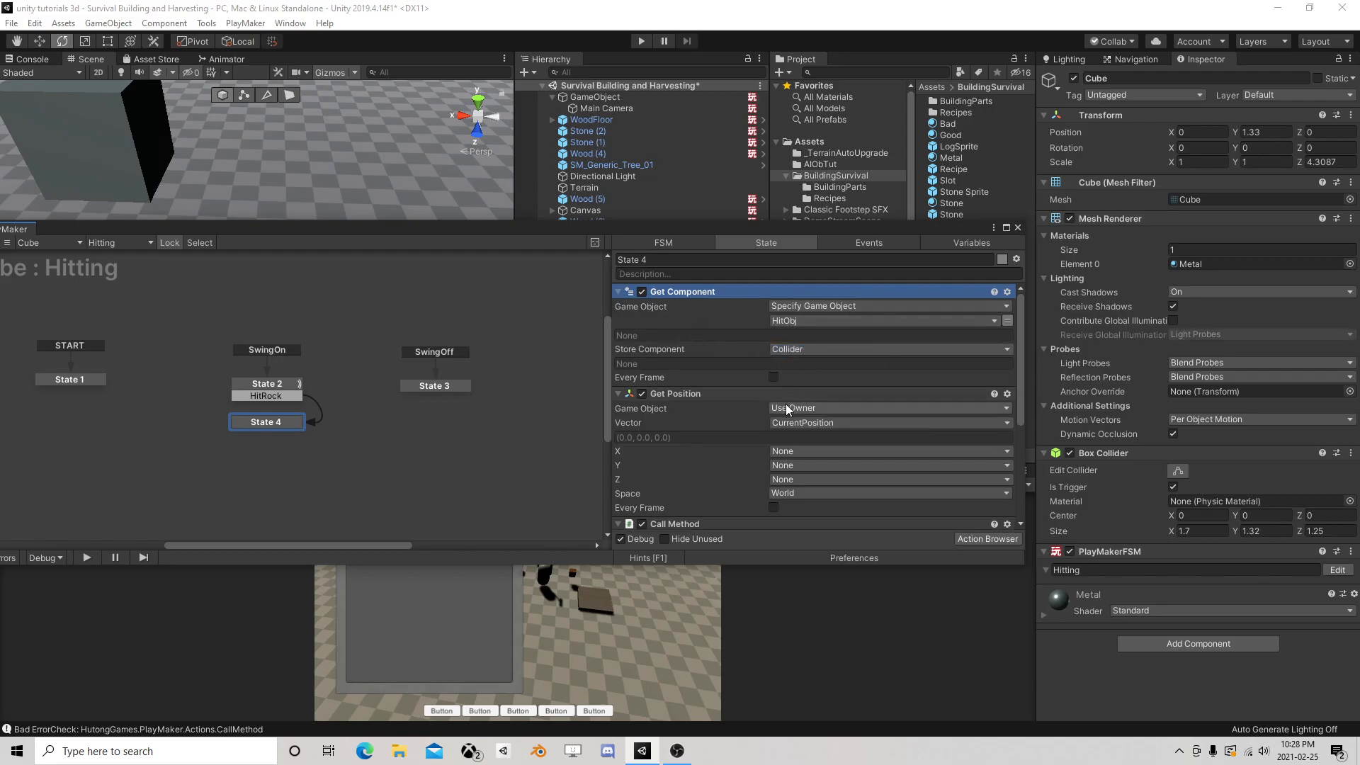
Store the Call Method result in a new variable named ResultVector
{"action": "scroll", "coordinate": [792, 356], "scroll_direction": "down", "scroll_amount": 3}
{"action": "scroll", "coordinate": [786, 350], "scroll_direction": "up", "scroll_amount": 2}
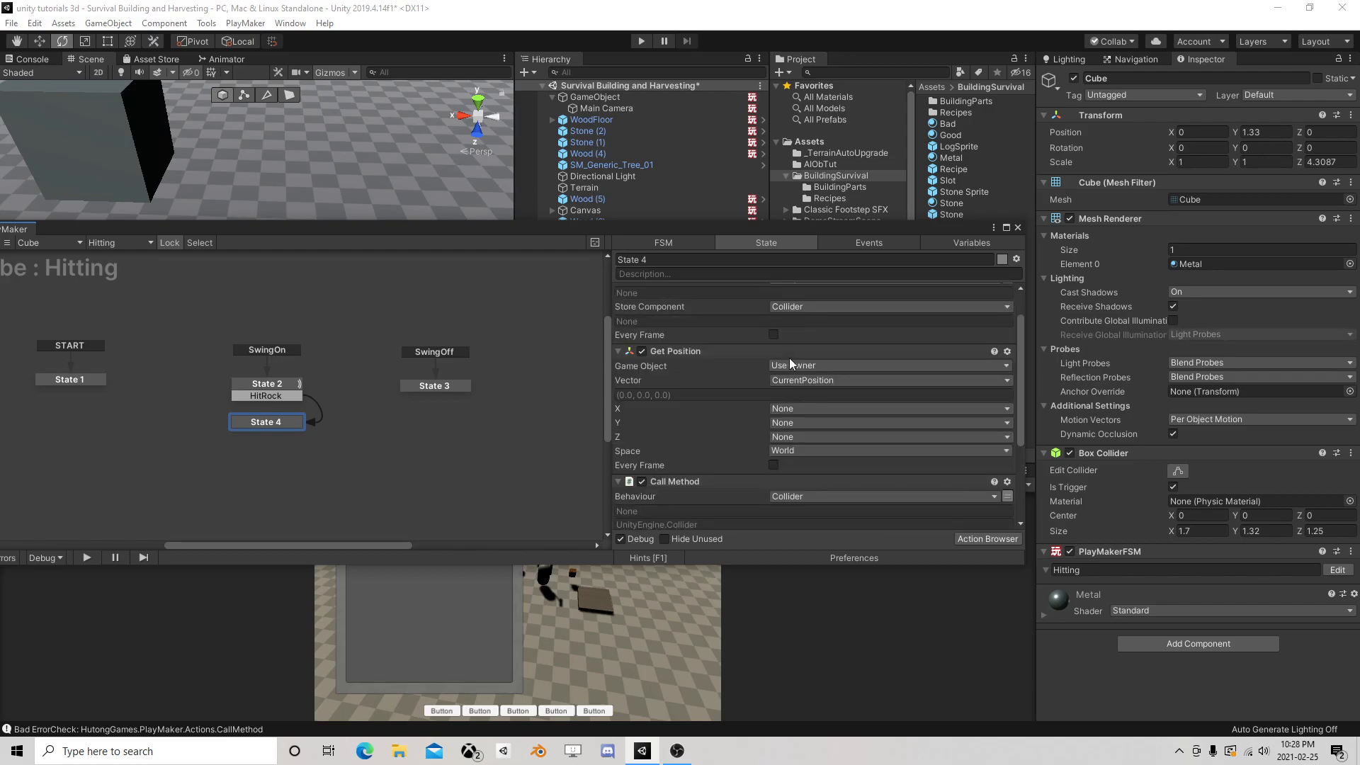
{"action": "scroll", "coordinate": [836, 367], "scroll_direction": "up", "scroll_amount": 2}
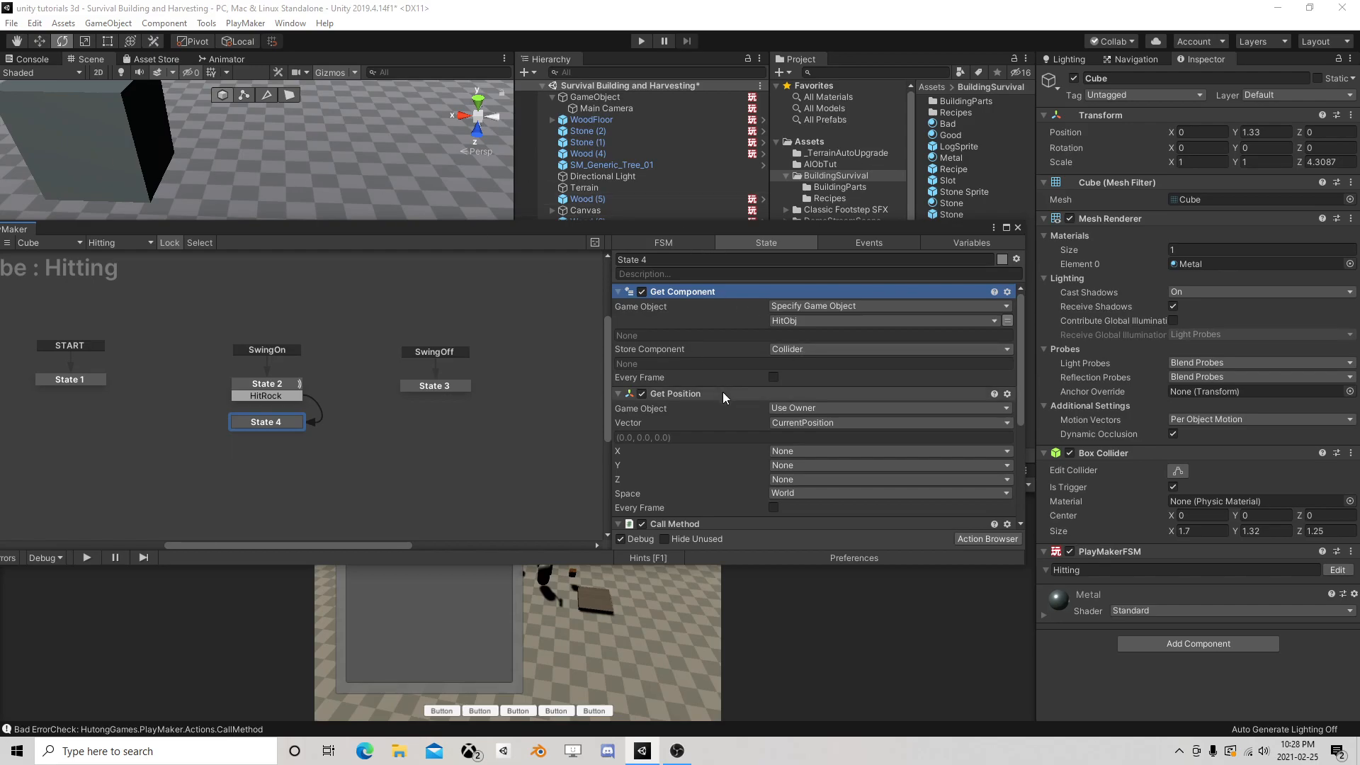
{"action": "scroll", "coordinate": [721, 396], "scroll_direction": "down", "scroll_amount": 6}
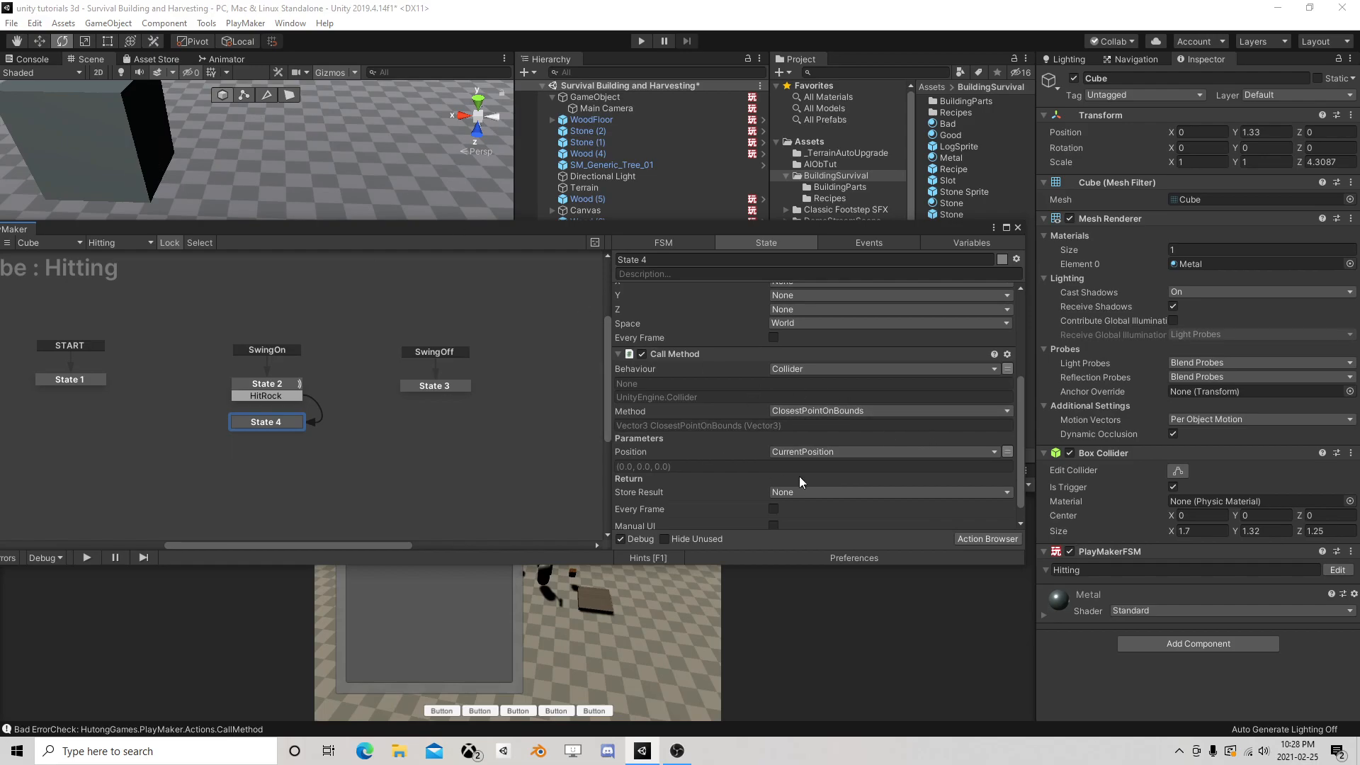
{"action": "left_click", "coordinate": [788, 492]}
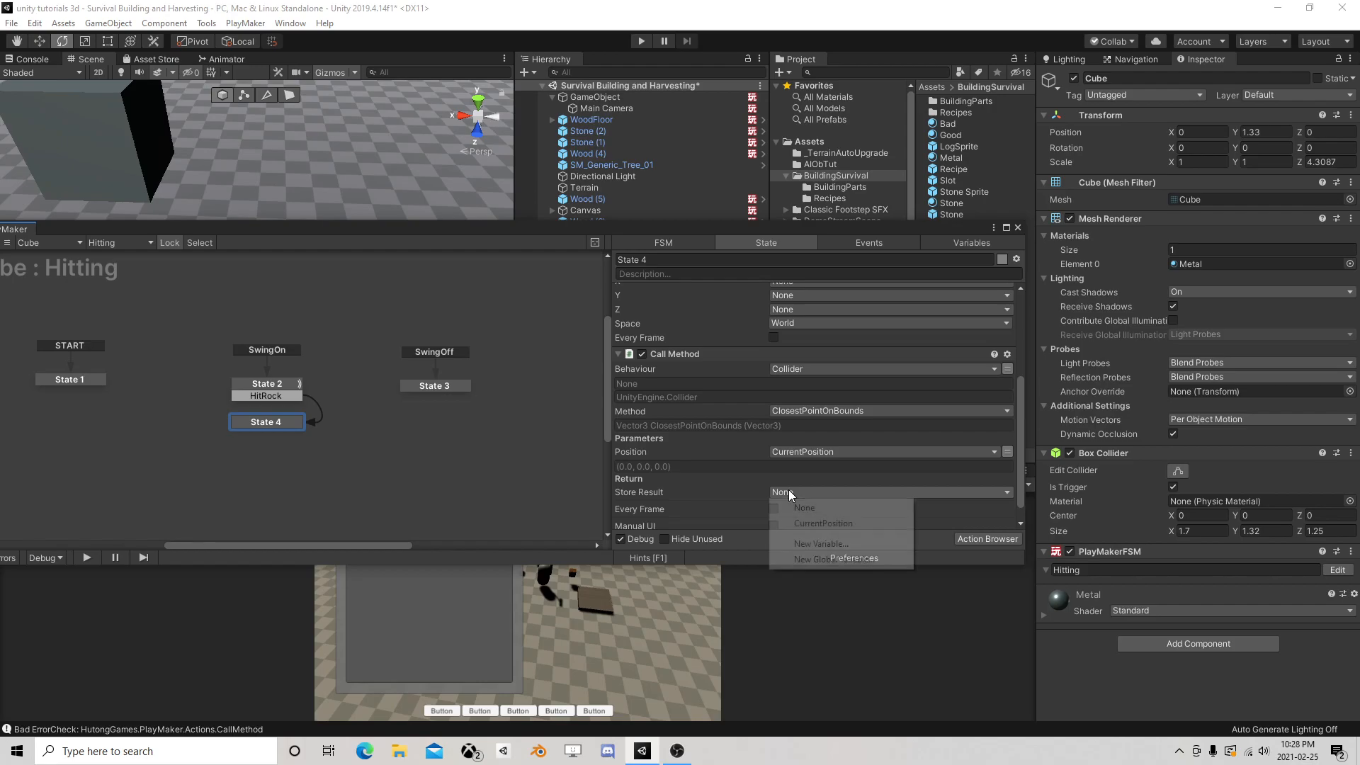
{"action": "left_click", "coordinate": [828, 540]}
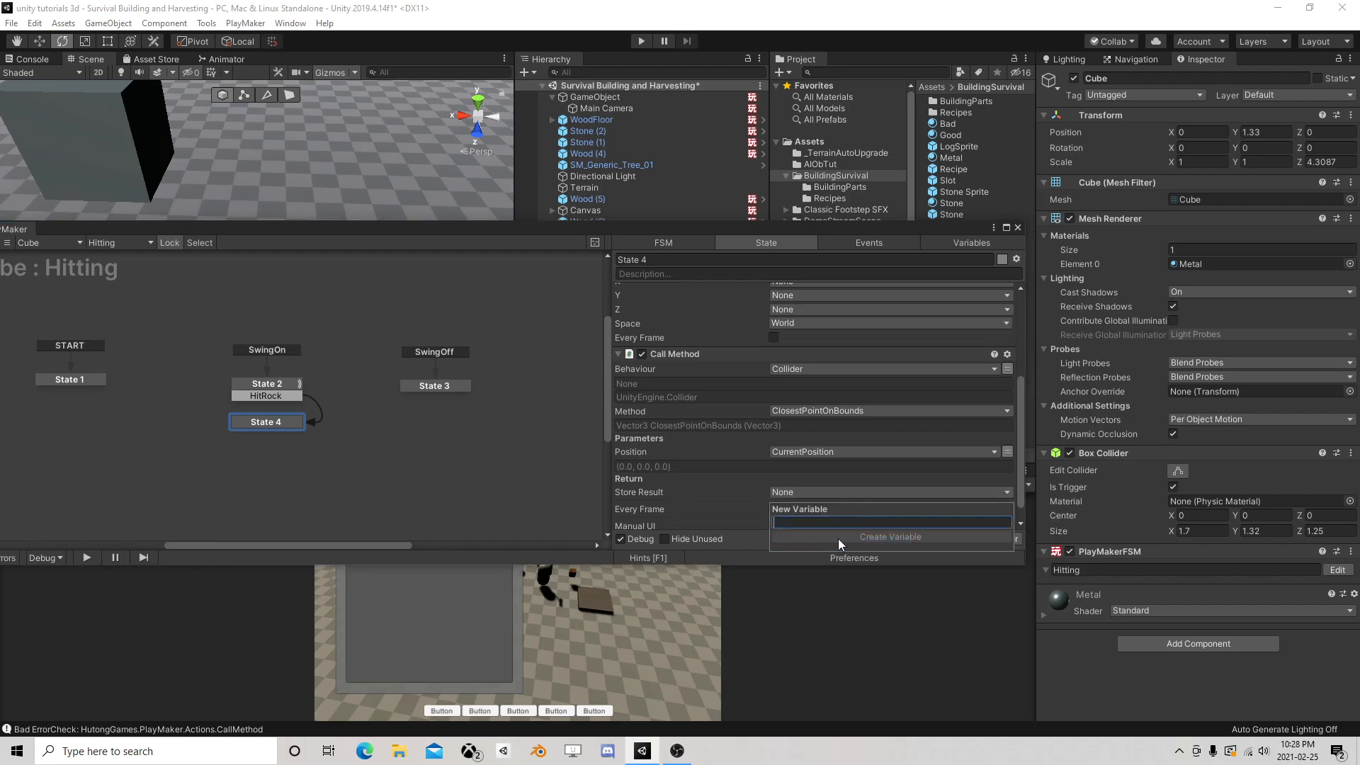
{"action": "type", "text": "ResultVector"}
{"action": "left_click", "coordinate": [838, 539]}
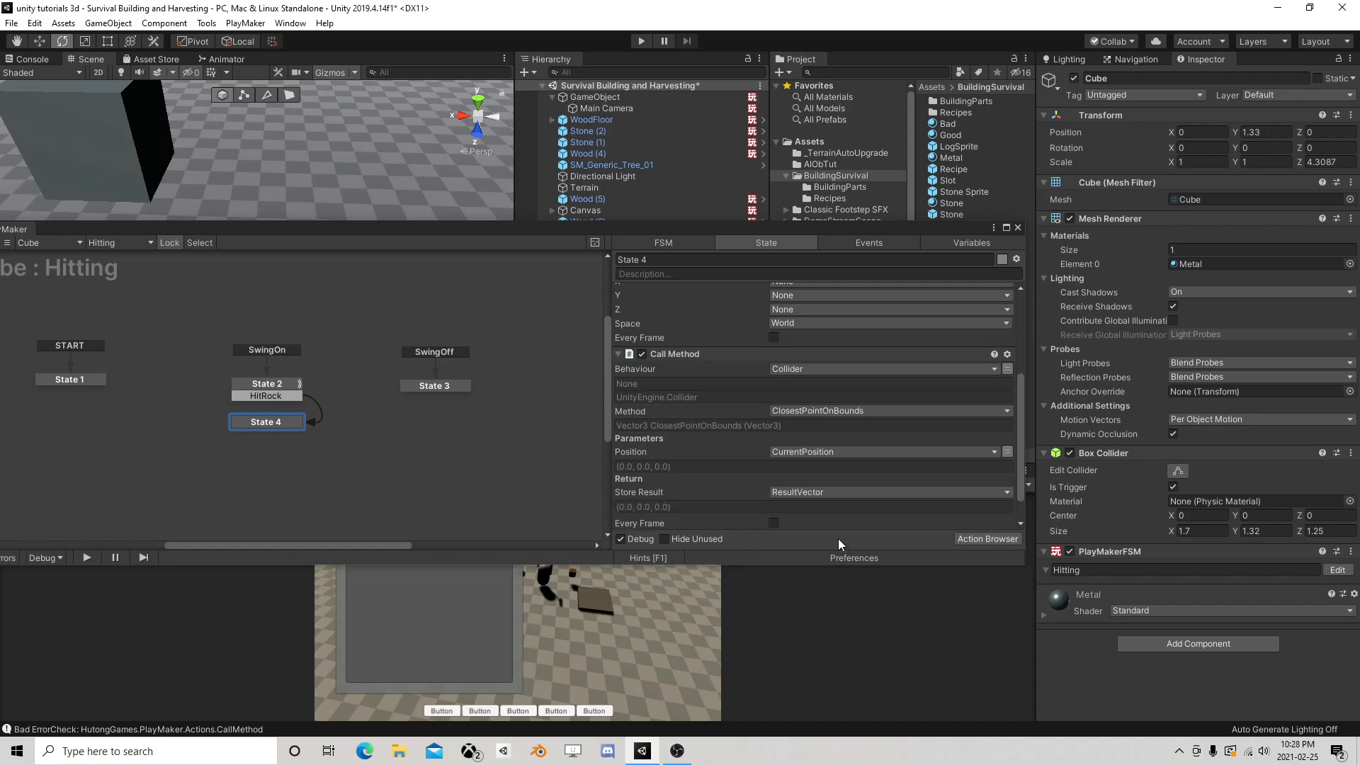
{"action": "scroll", "coordinate": [836, 434], "scroll_direction": "down", "scroll_amount": 2}
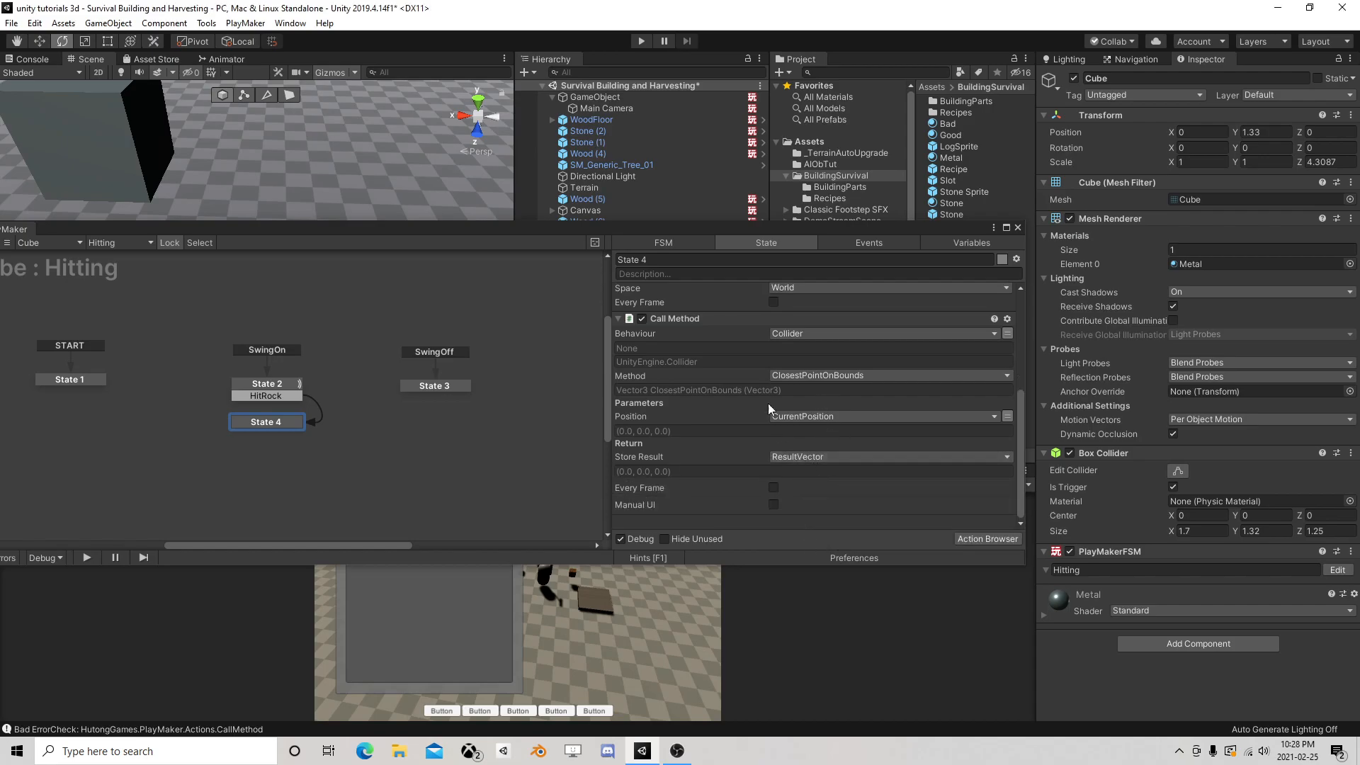
Check the Hitting FSM's variables and State 4, and close the FSM editor
{"action": "left_click_drag", "start_coordinate": [679, 228], "coordinate": [68, 228]}
{"action": "left_click", "coordinate": [347, 243]}
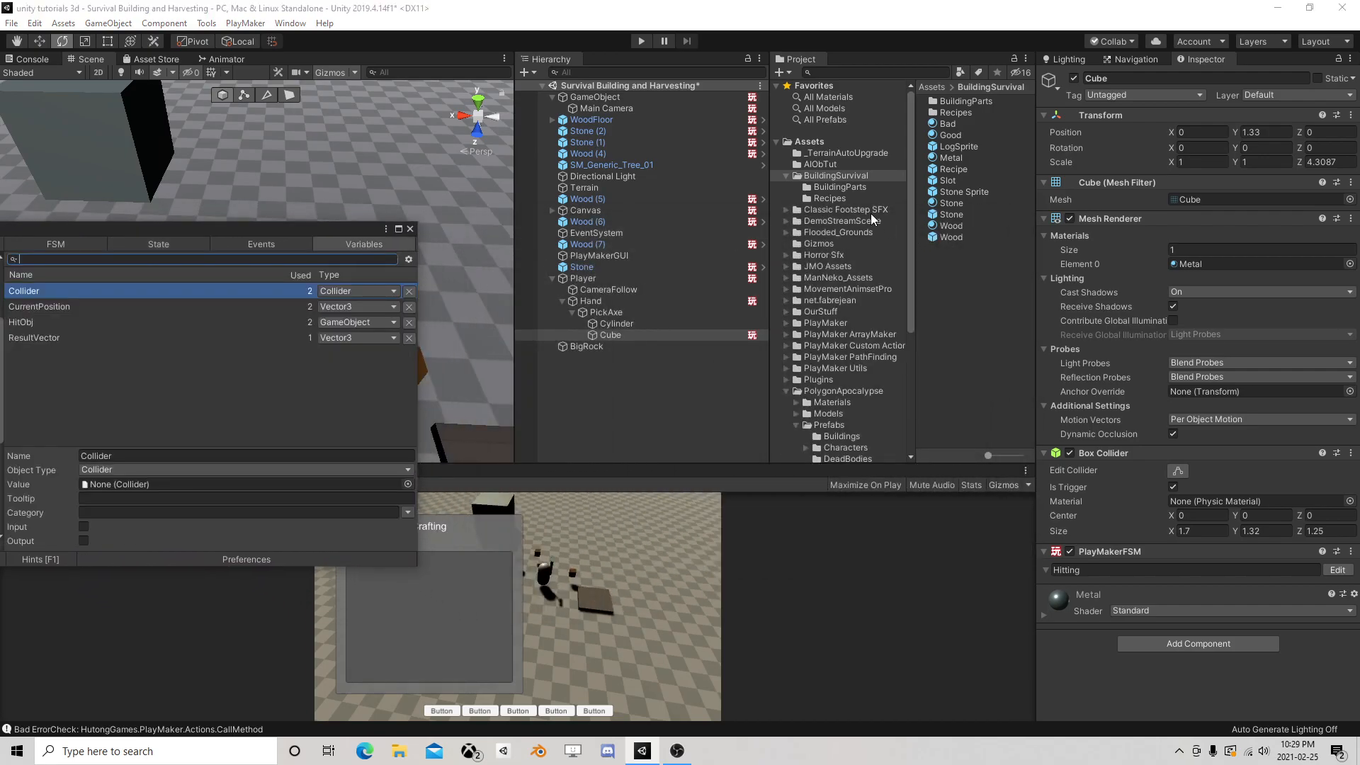
{"action": "left_click_drag", "start_coordinate": [956, 211], "coordinate": [143, 386]}
{"action": "left_click_drag", "start_coordinate": [176, 241], "coordinate": [882, 127]}
{"action": "left_click", "coordinate": [370, 320]}
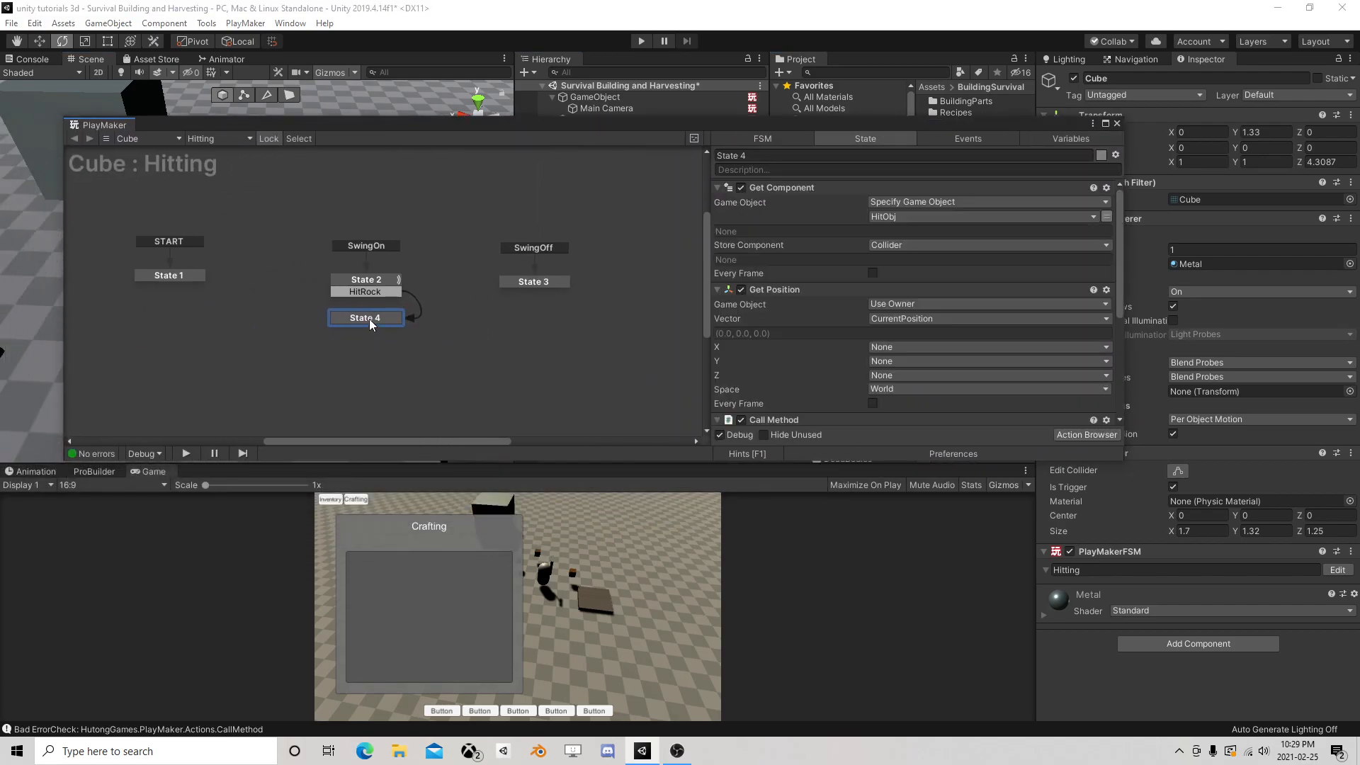
{"action": "left_click", "coordinate": [1117, 124]}
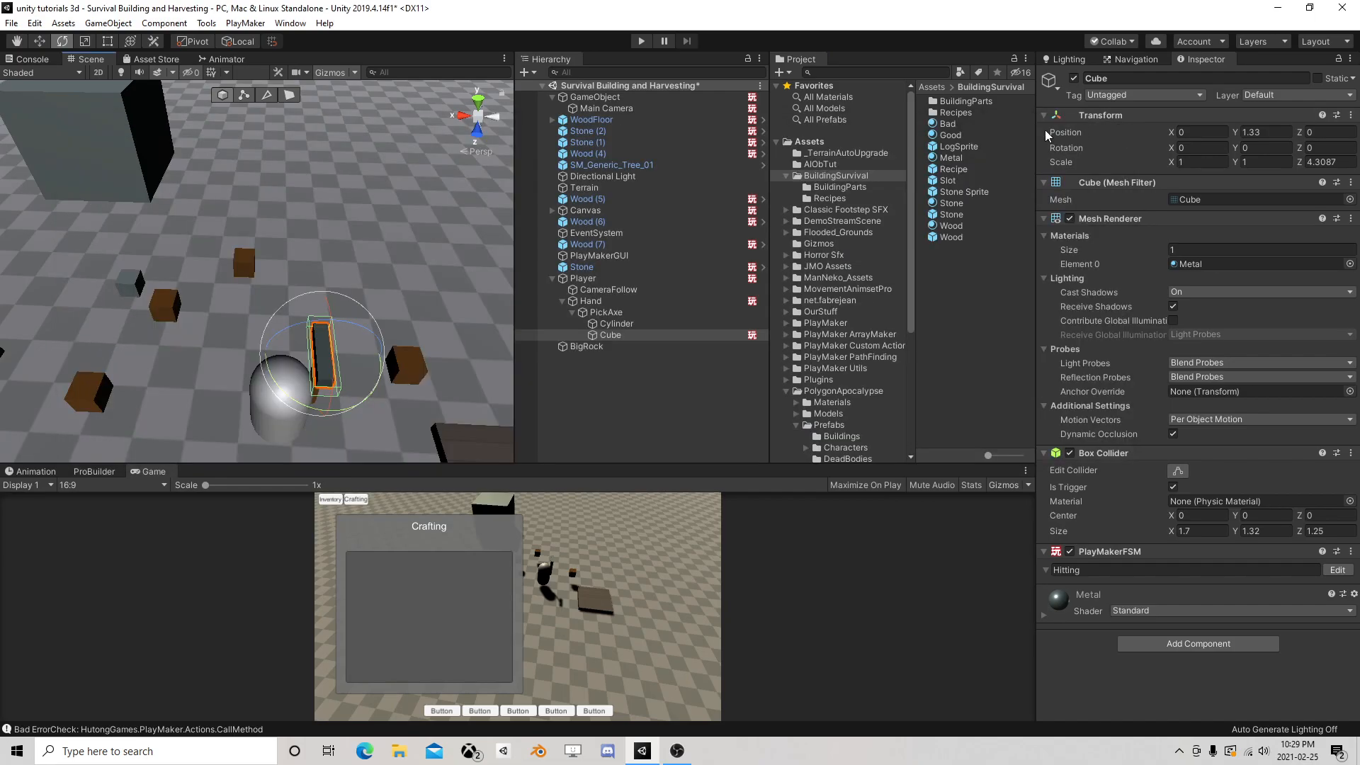
Open the Stone prefab for editing and turn off Is Trigger on its Box Collider
{"action": "left_click", "coordinate": [965, 213]}
{"action": "scroll", "coordinate": [1168, 495], "scroll_direction": "down", "scroll_amount": 4}
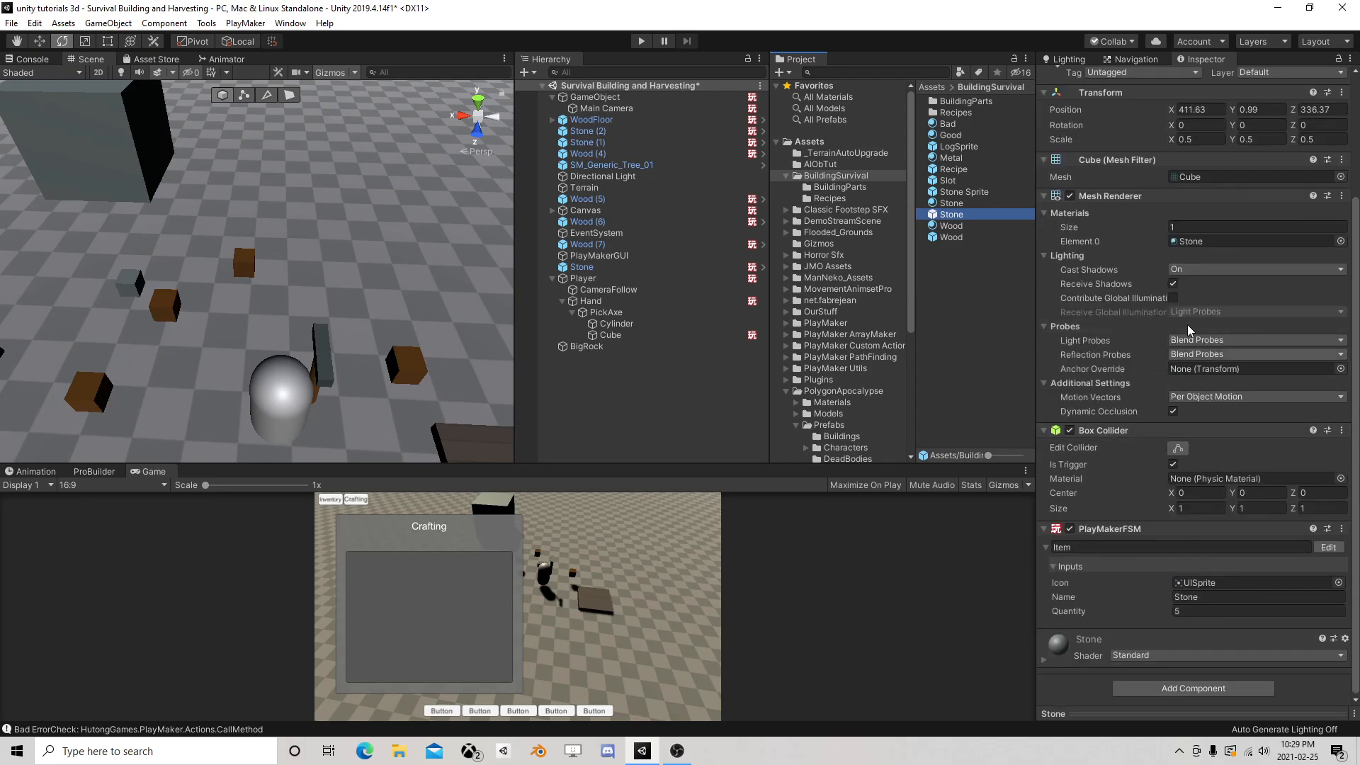
{"action": "scroll", "coordinate": [1162, 446], "scroll_direction": "up", "scroll_amount": 4}
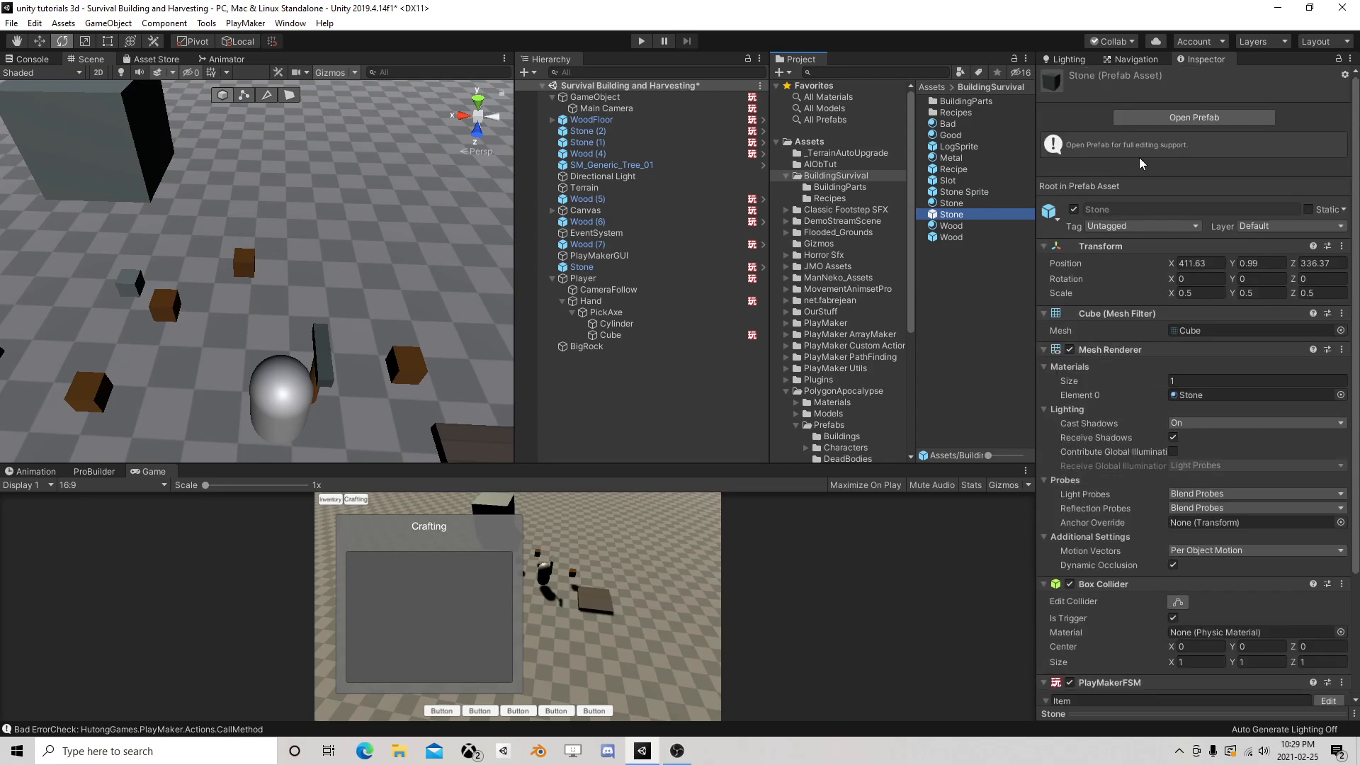
{"action": "left_click", "coordinate": [1179, 119]}
{"action": "left_click", "coordinate": [591, 105]}
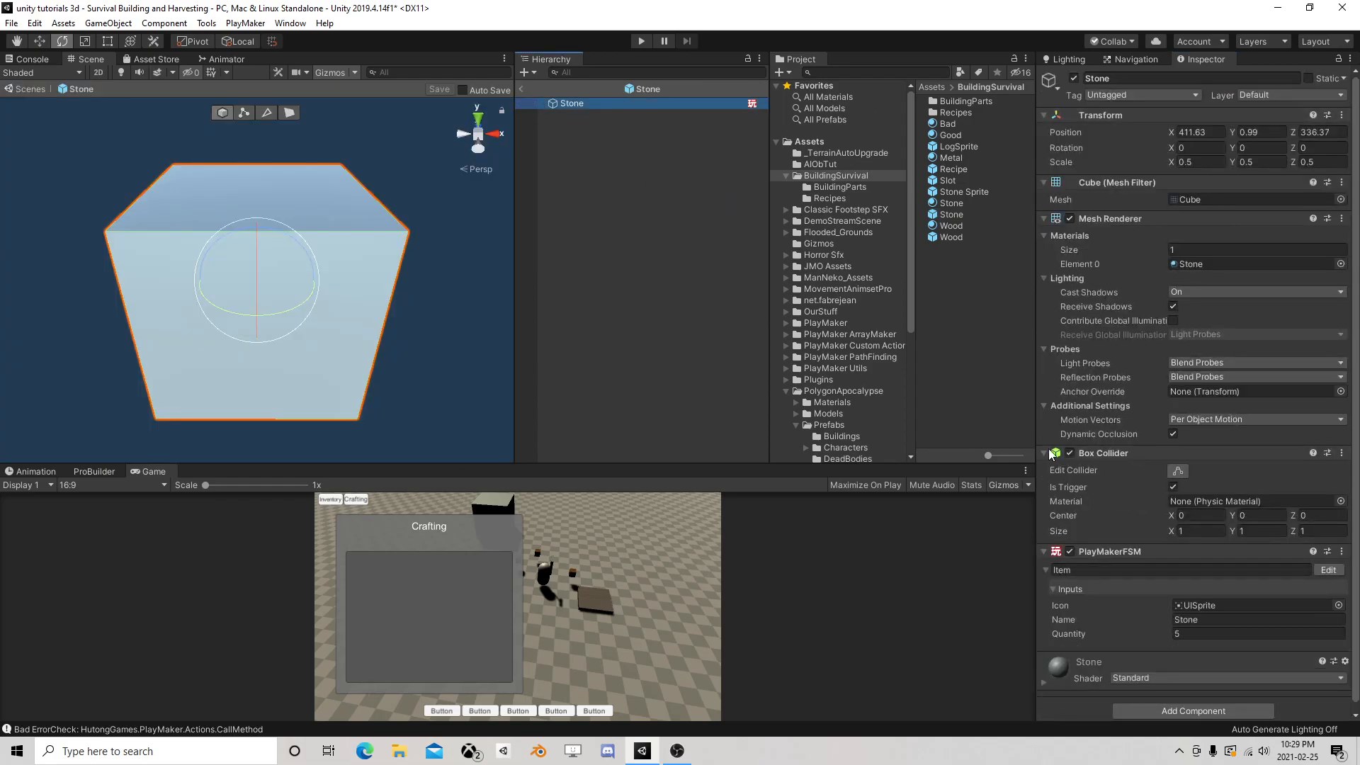
{"action": "scroll", "coordinate": [1165, 490], "scroll_direction": "down", "scroll_amount": 1}
{"action": "left_click", "coordinate": [1172, 480]}
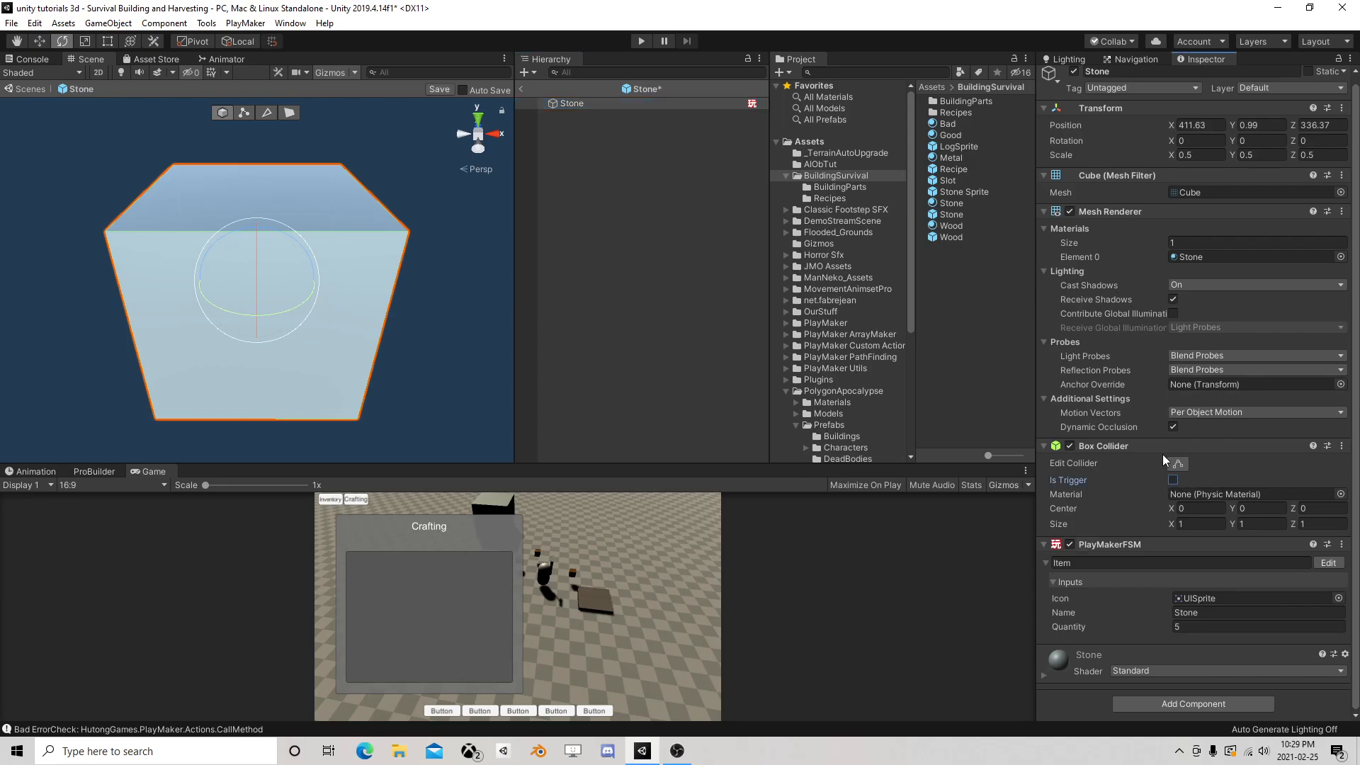
Add a Rigidbody component to the Stone prefab
{"action": "left_click", "coordinate": [1213, 707]}
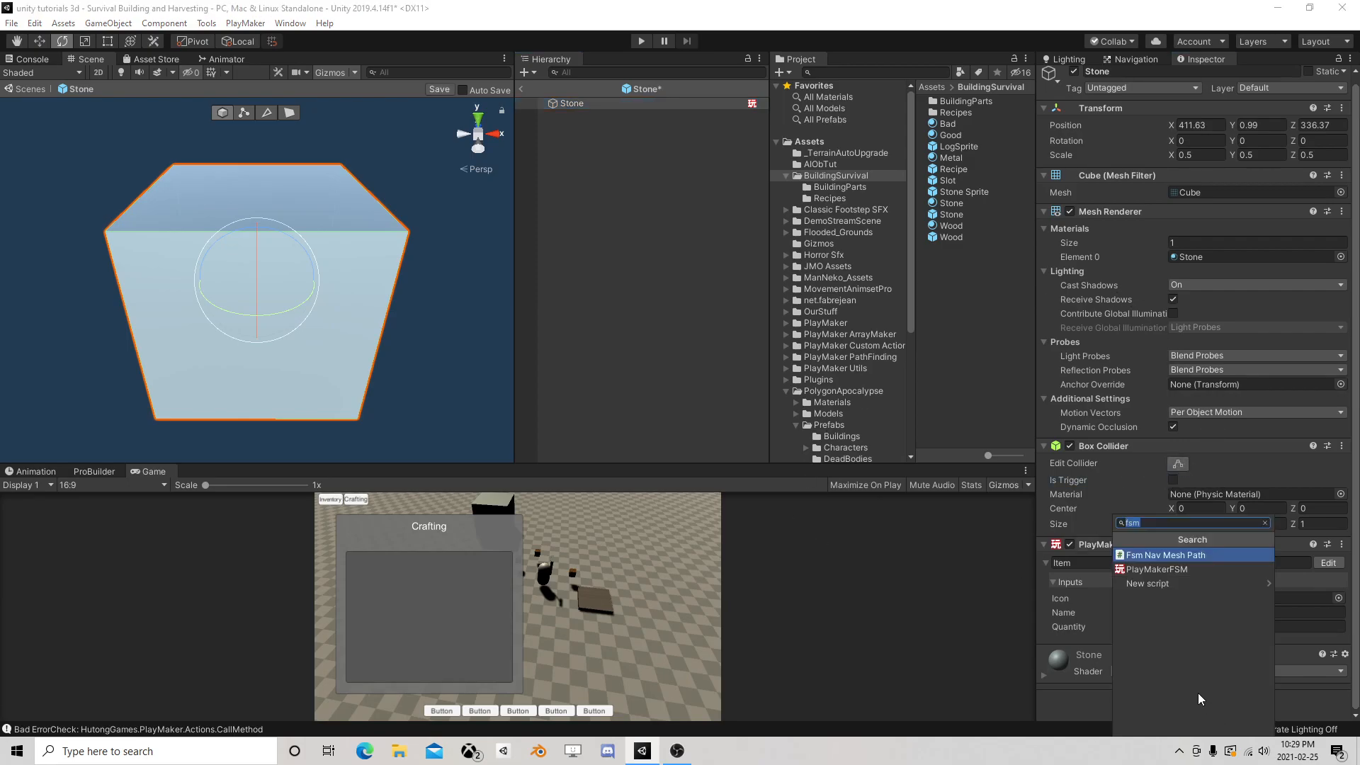
{"action": "type", "text": "ri"}
{"action": "left_click", "coordinate": [1164, 555]}
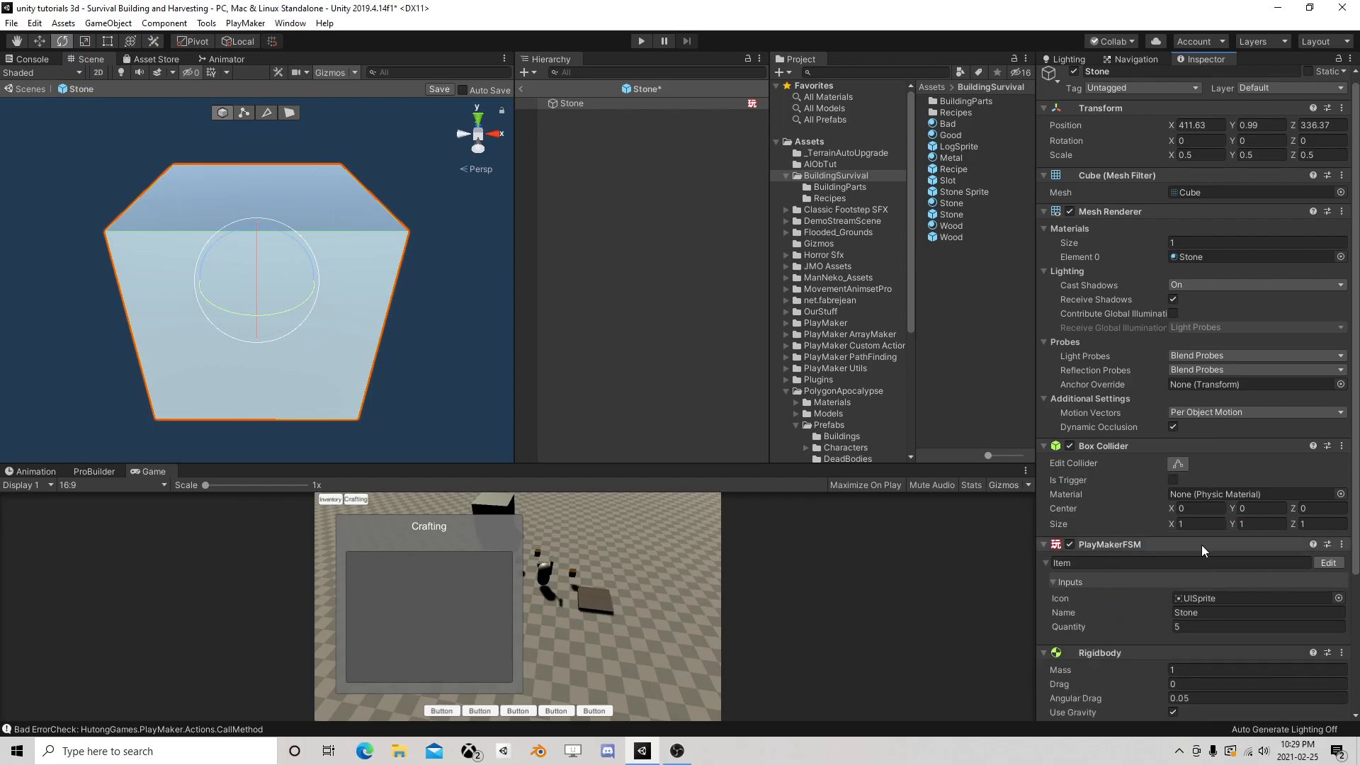
{"action": "scroll", "coordinate": [1202, 545], "scroll_direction": "down", "scroll_amount": 5}
Check the states of the Stone prefab's Item FSM and close the FSM editor
{"action": "left_click", "coordinate": [627, 104]}
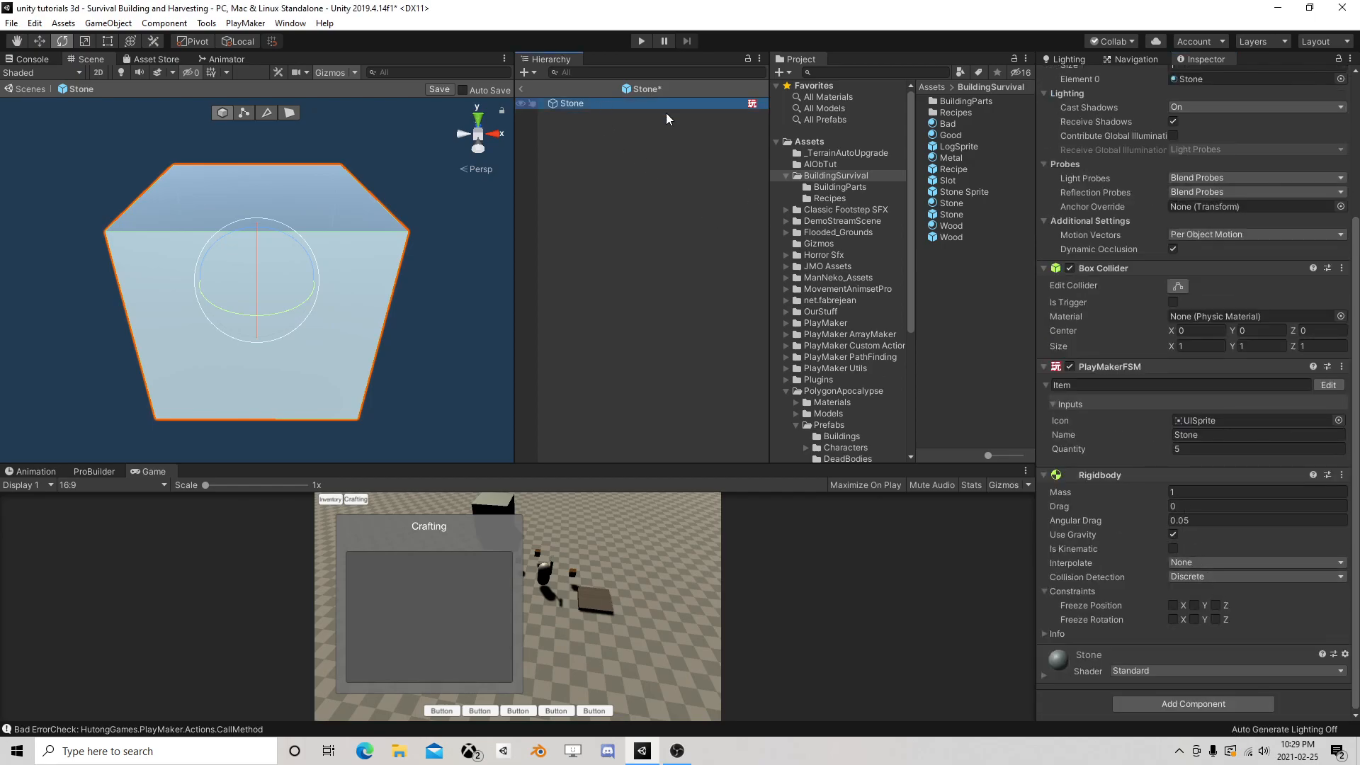
{"action": "left_click", "coordinate": [1330, 387]}
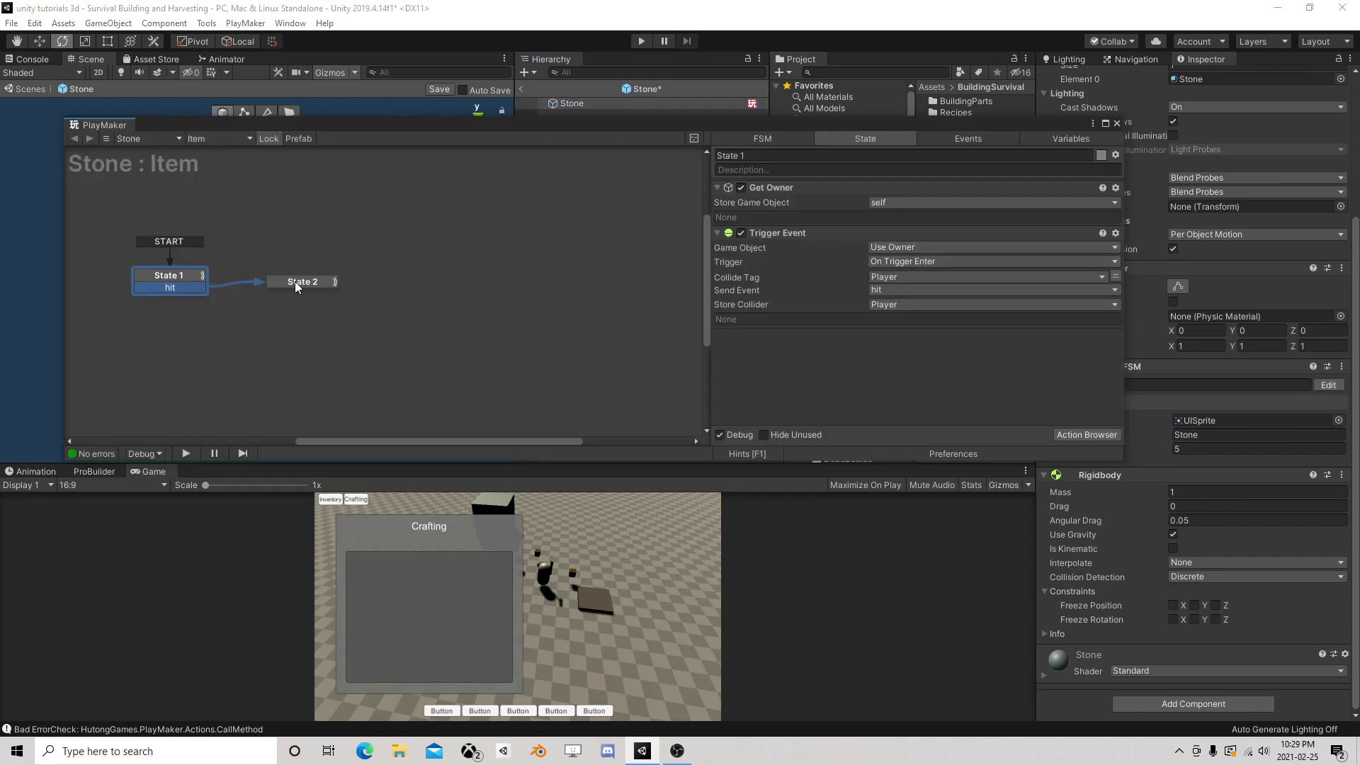
{"action": "left_click_drag", "start_coordinate": [295, 282], "coordinate": [295, 282]}
{"action": "left_click", "coordinate": [1116, 124]}
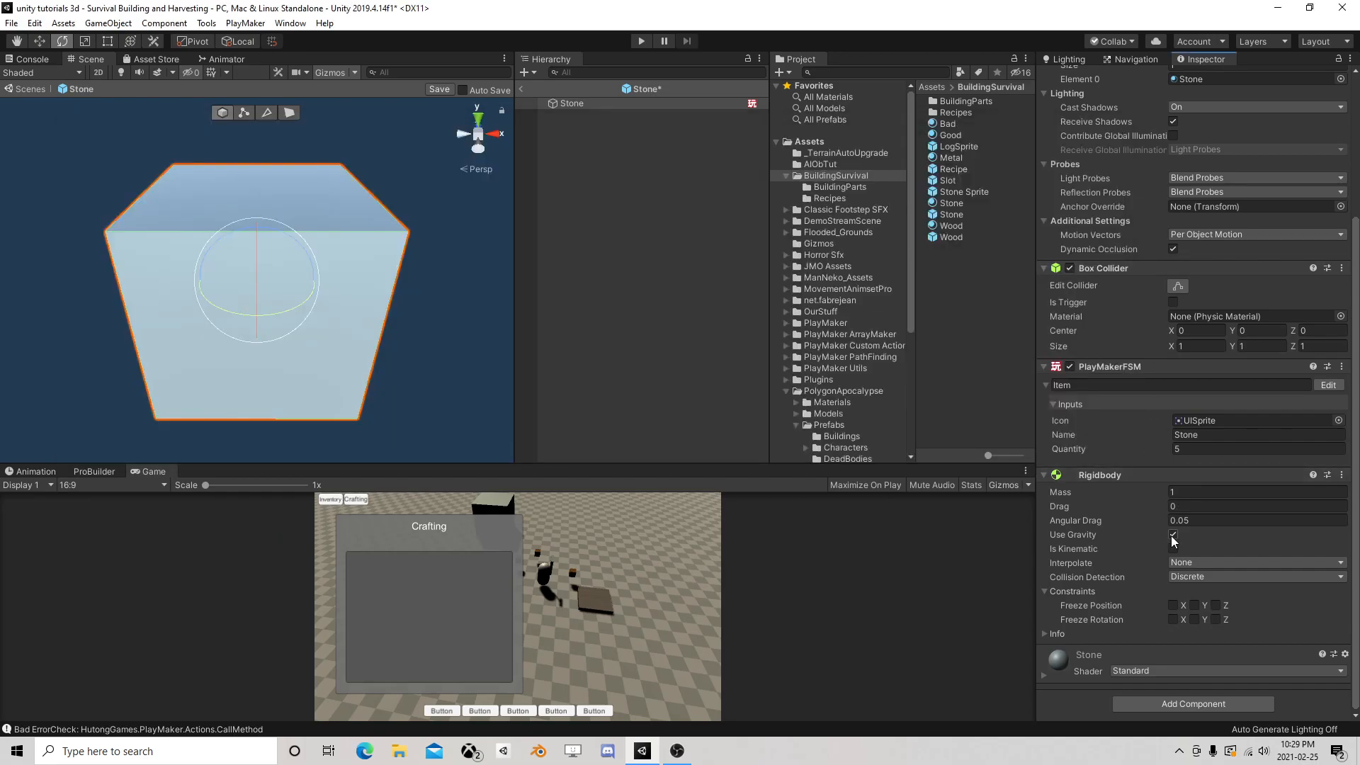
Turn on Is Trigger on the Stone's Box Collider and browse the components that can be added
{"action": "left_click", "coordinate": [1173, 303]}
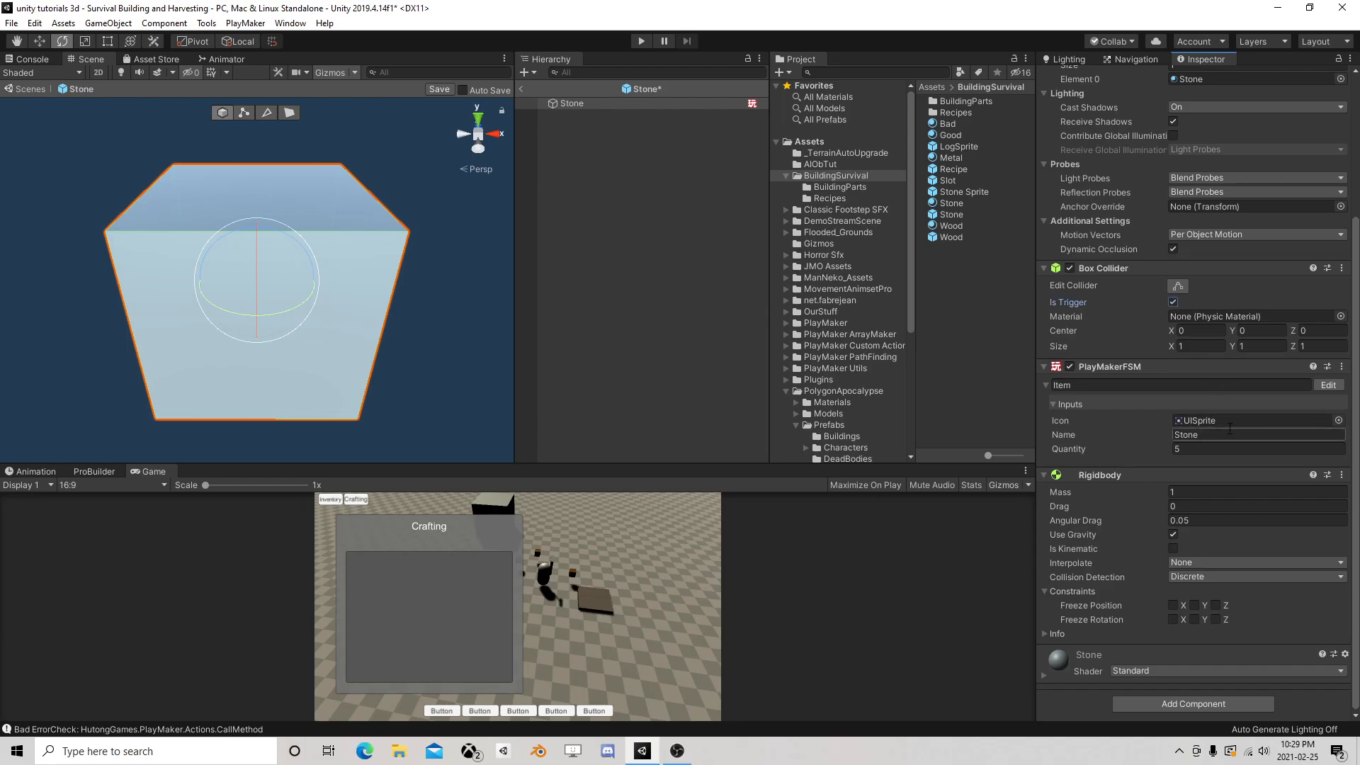
{"action": "left_click", "coordinate": [1166, 701]}
{"action": "type", "text": "ri"}
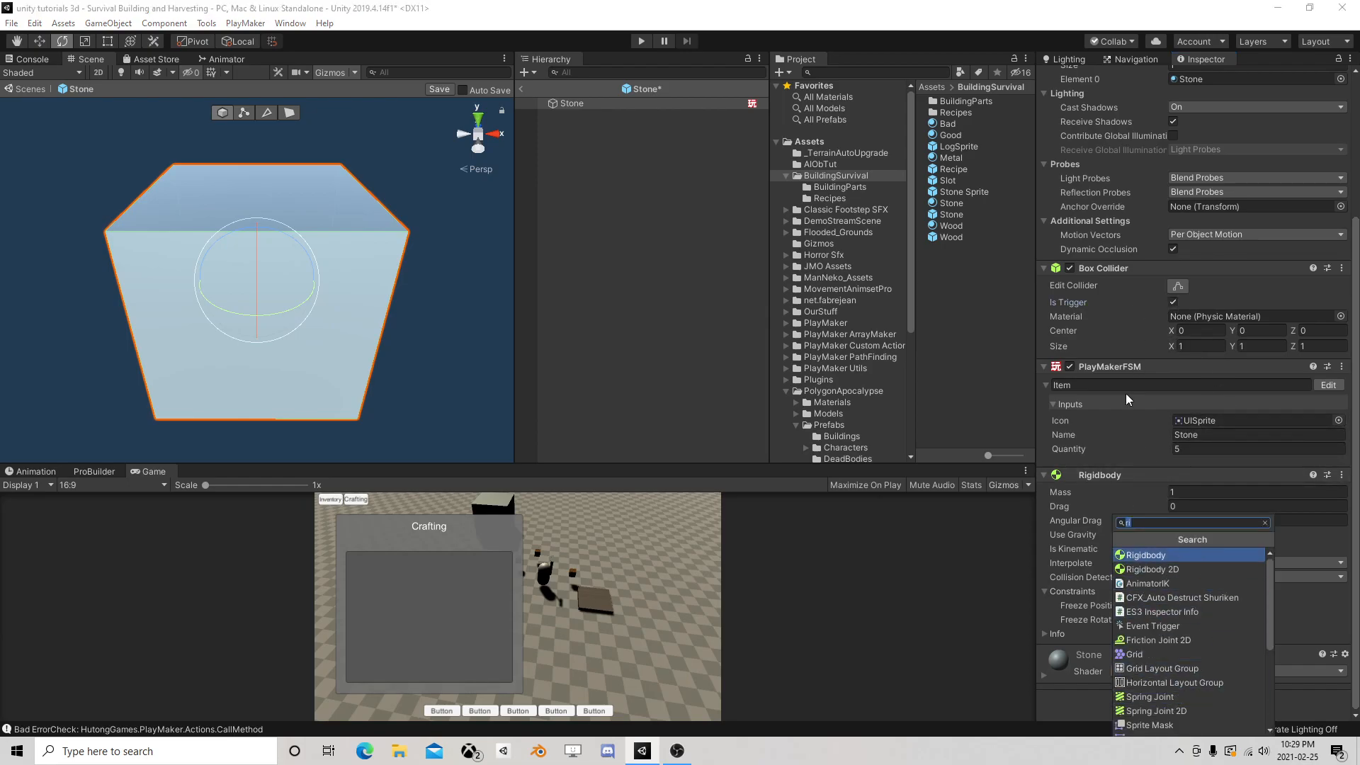
{"action": "key", "text": "Down"}
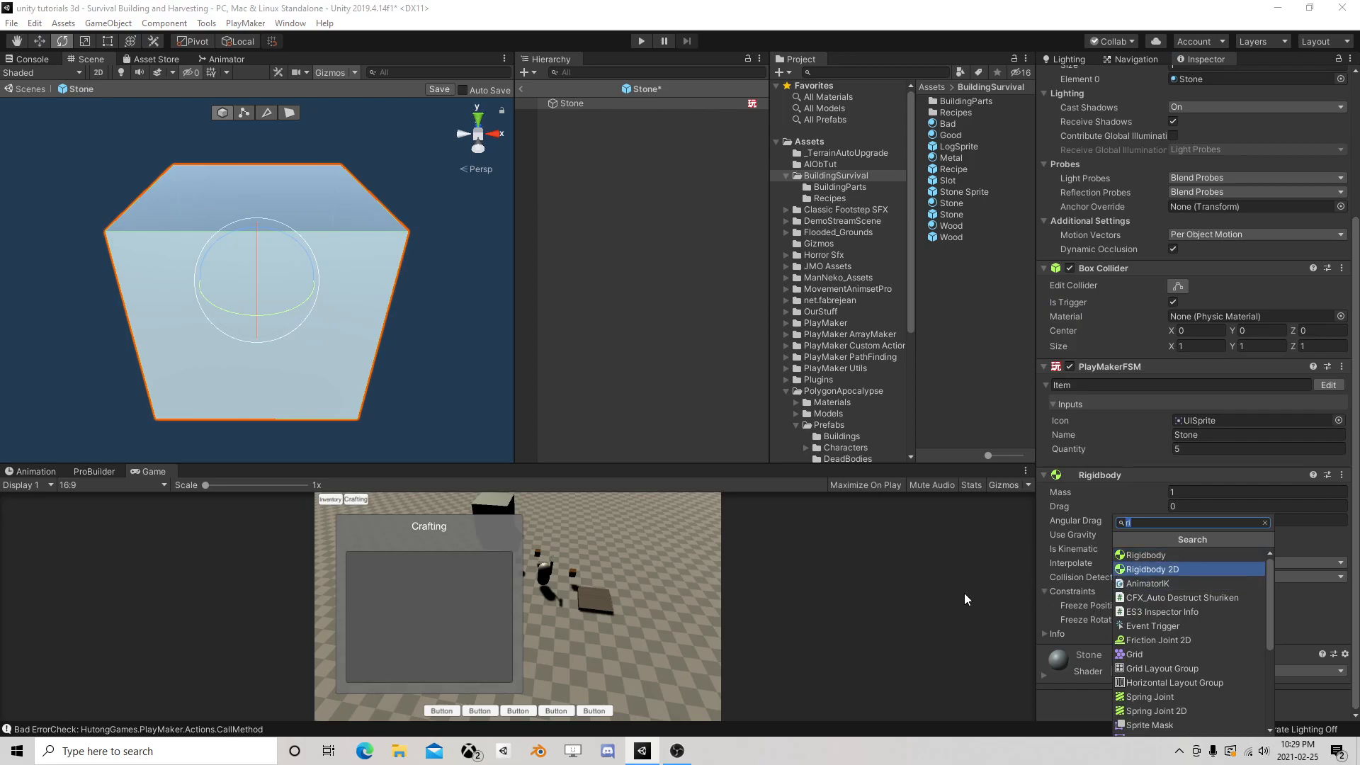
{"action": "key", "text": "Escape"}
Add a Sphere Collider to the Stone prefab with Is Trigger on, and turn off Is Trigger on its Box Collider
{"action": "left_click", "coordinate": [1168, 703]}
{"action": "type", "text": "sphere"}
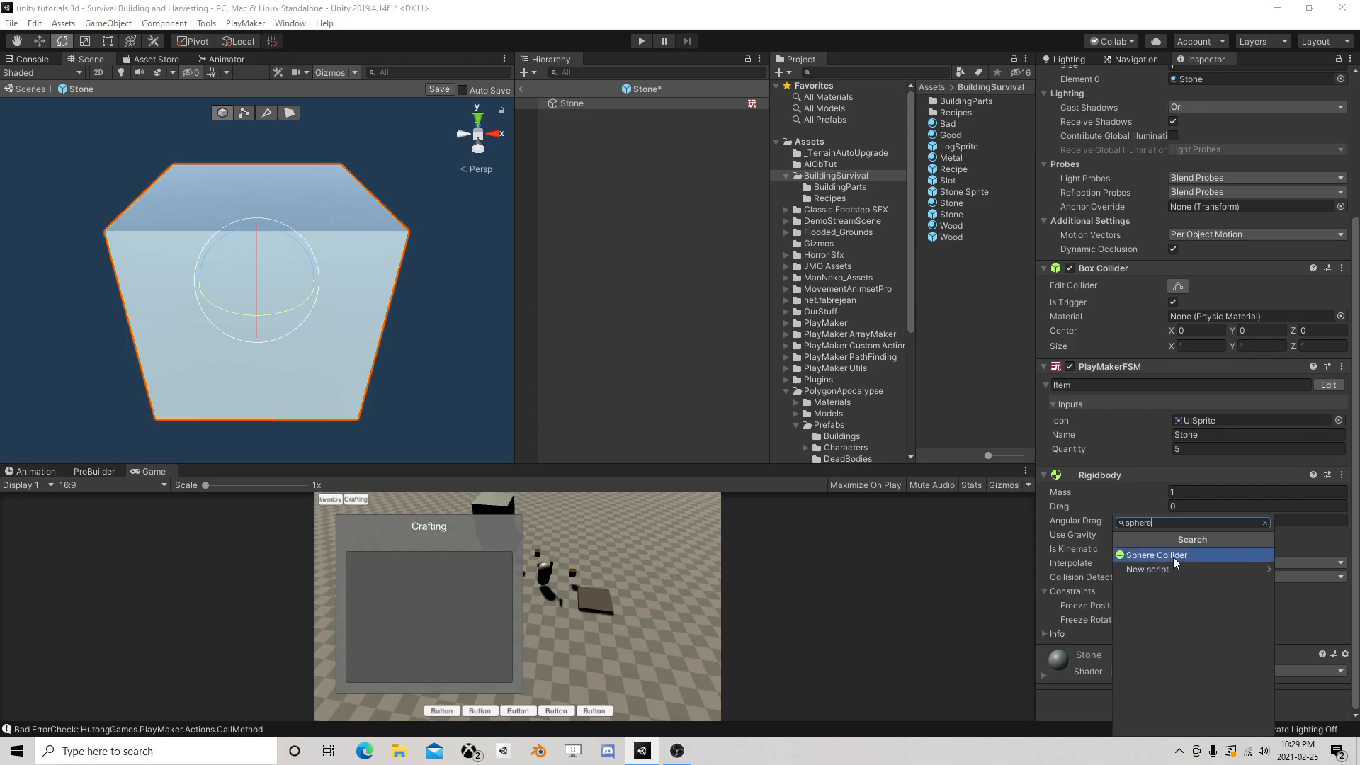
{"action": "left_click", "coordinate": [1173, 557]}
{"action": "scroll", "coordinate": [1173, 567], "scroll_direction": "down", "scroll_amount": 3}
{"action": "left_click", "coordinate": [1173, 589]}
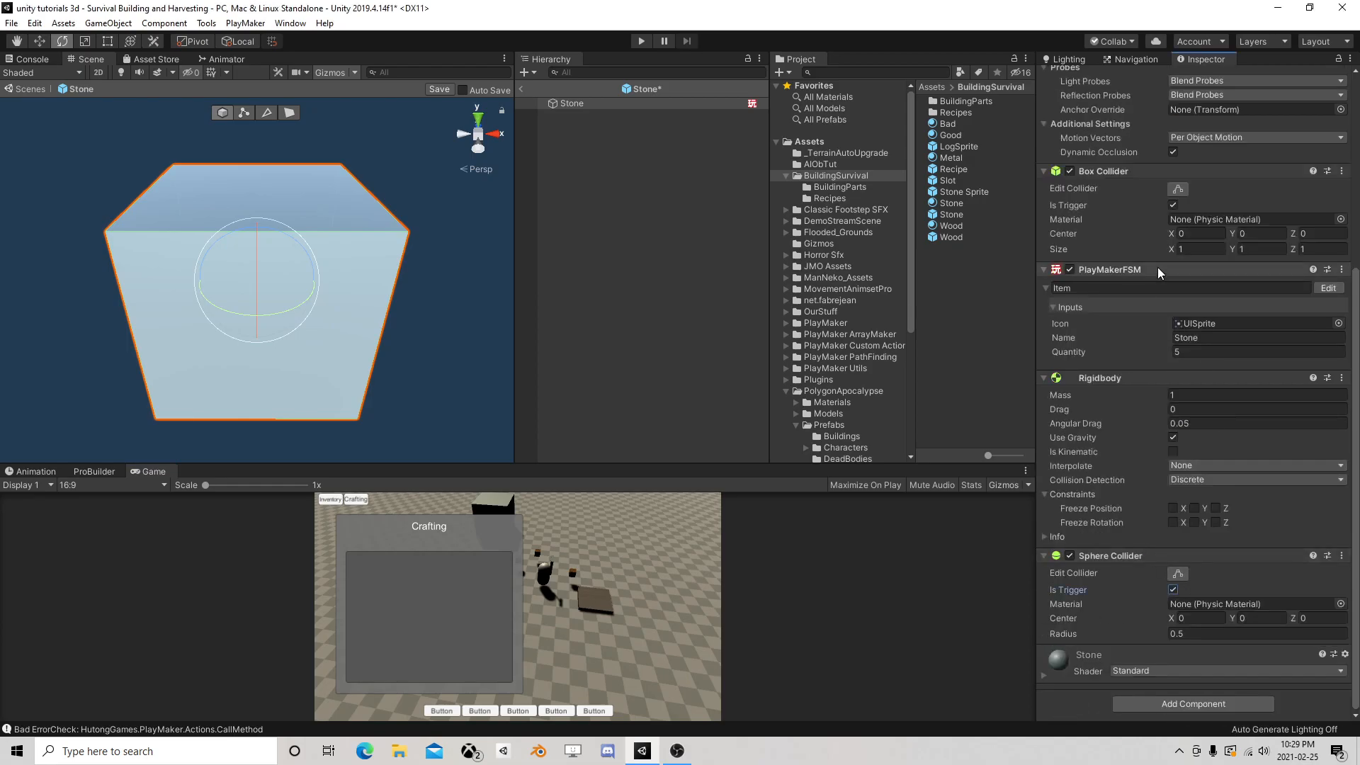
{"action": "left_click", "coordinate": [1173, 205]}
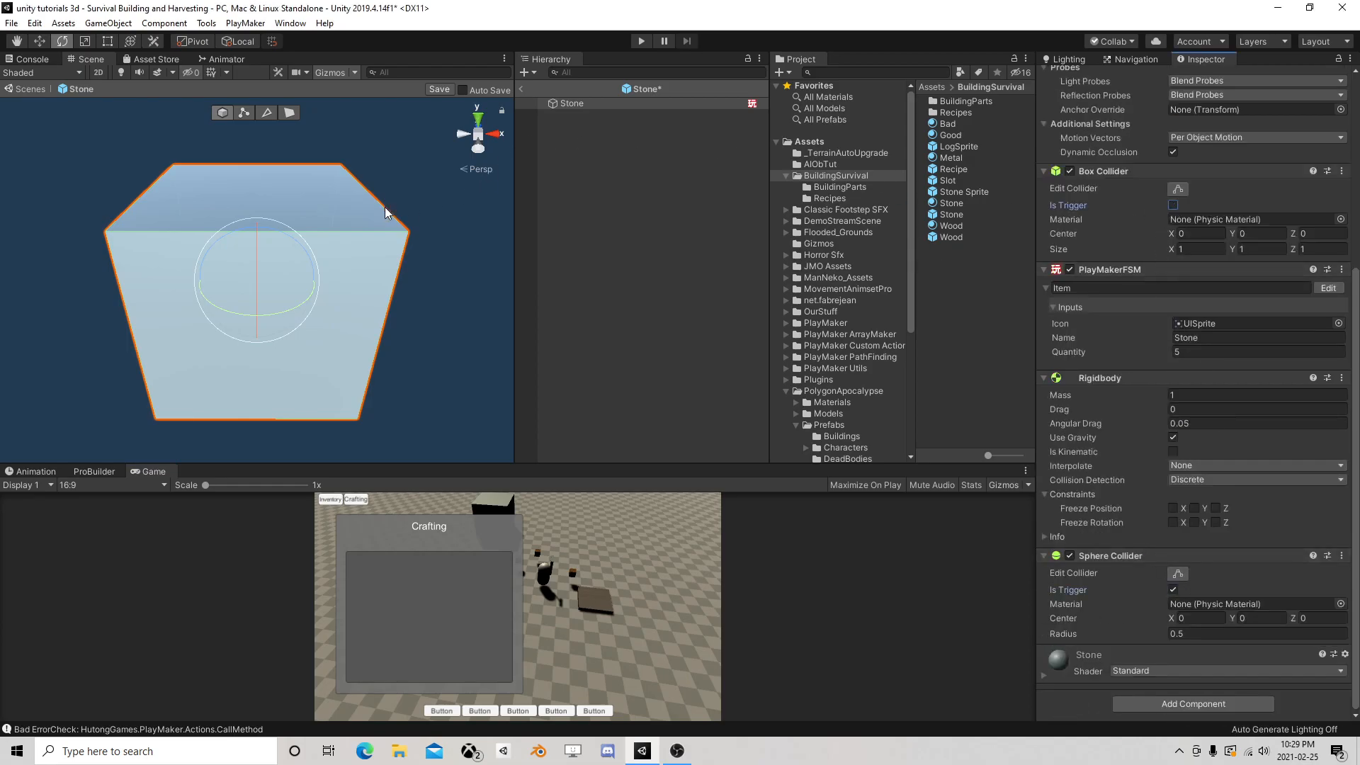
Enlarge the Sphere Collider's radius to 1.07, save the Stone prefab and return to the main scene
{"action": "scroll", "coordinate": [381, 205], "scroll_direction": "down", "scroll_amount": 10}
{"action": "scroll", "coordinate": [372, 214], "scroll_direction": "up", "scroll_amount": 5}
{"action": "right_click_drag", "start_coordinate": [168, 235], "coordinate": [167, 234]}
{"action": "left_click_drag", "start_coordinate": [167, 235], "coordinate": [436, 188], "text": "alt"}
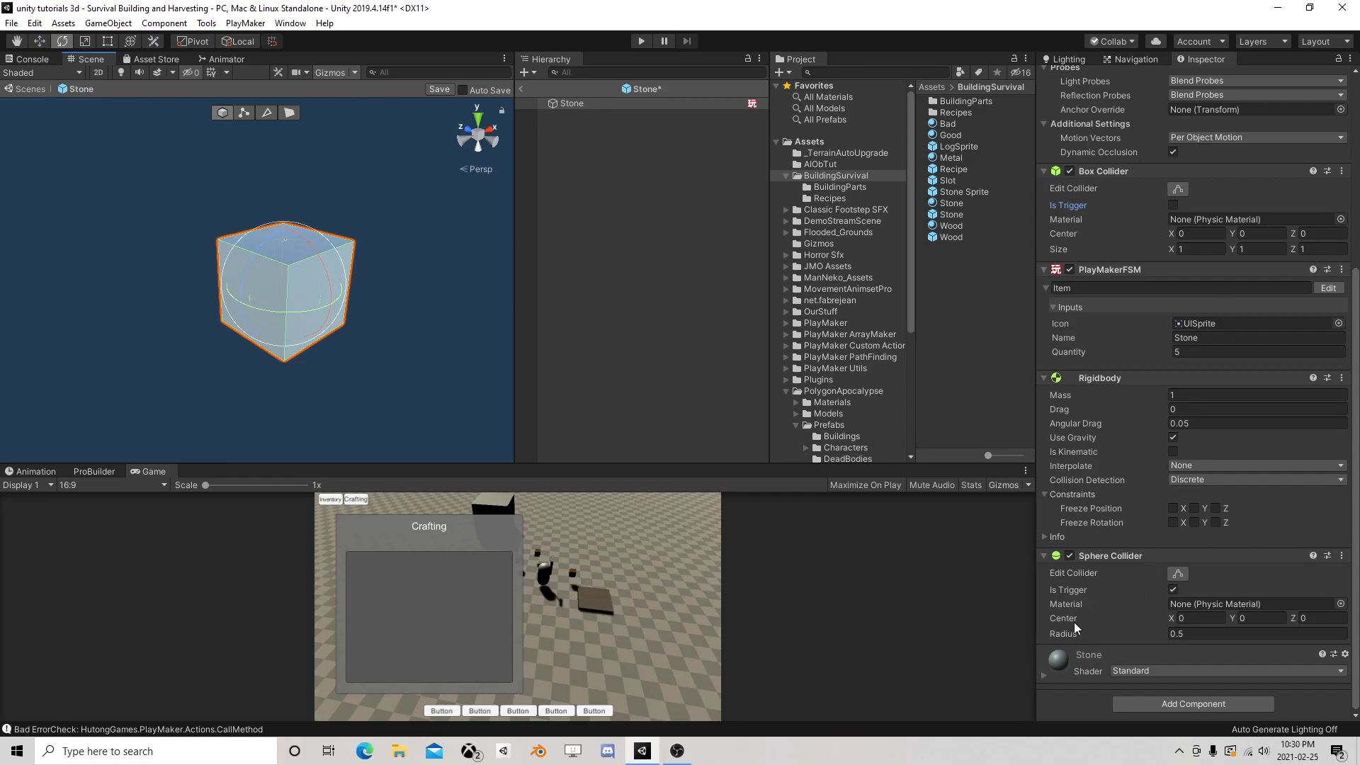
{"action": "left_click_drag", "start_coordinate": [1069, 632], "coordinate": [1086, 632]}
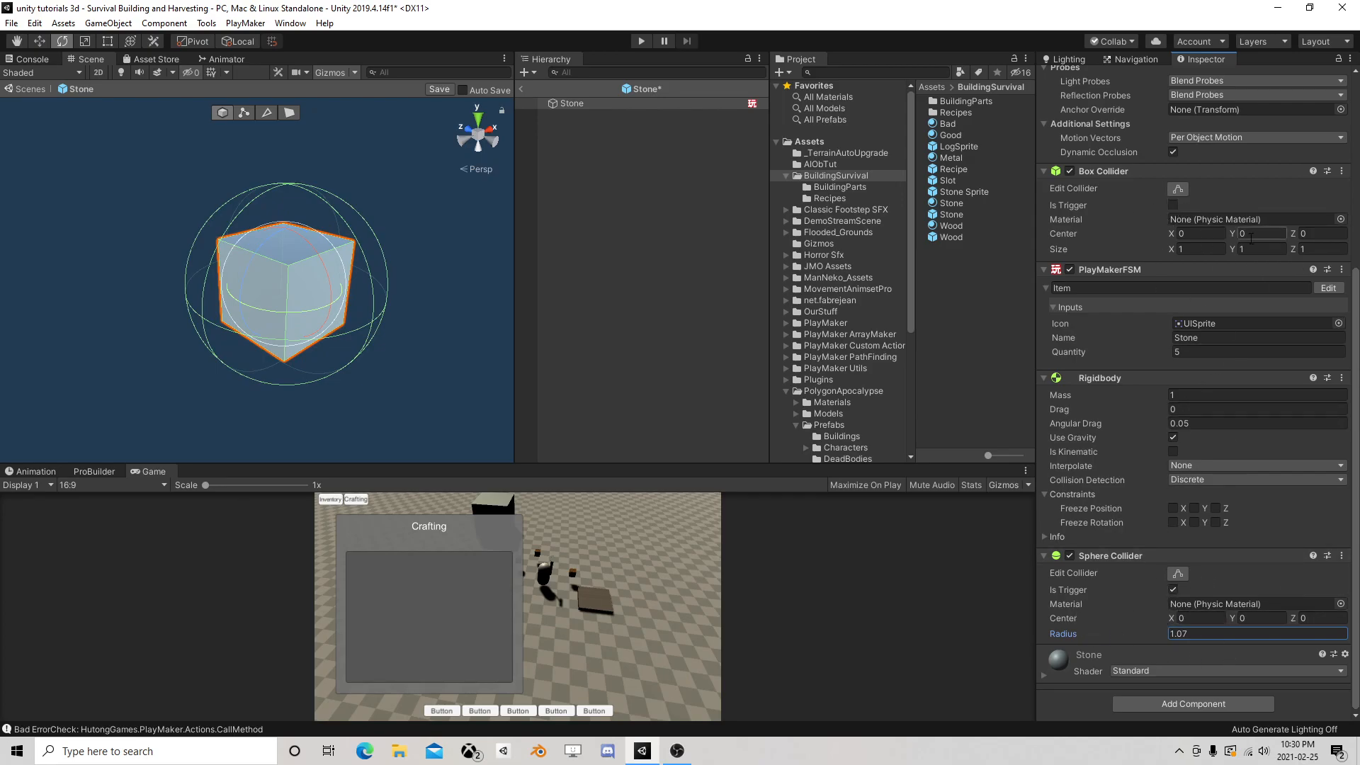
{"action": "left_click", "coordinate": [441, 90]}
{"action": "left_click", "coordinate": [521, 89]}
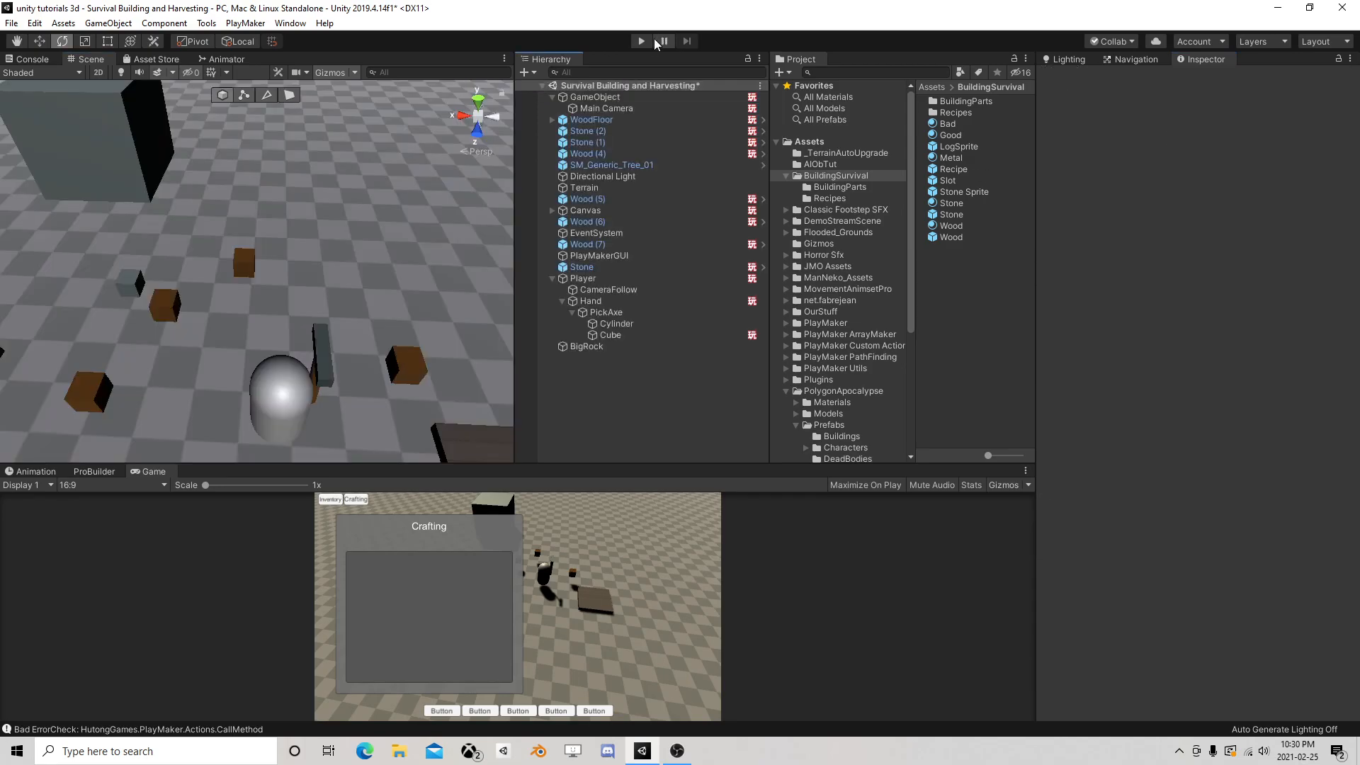
Play-test the scene by moving the Player around the pickups and repositioning the Stone, and stop play mode
{"action": "left_click", "coordinate": [642, 41]}
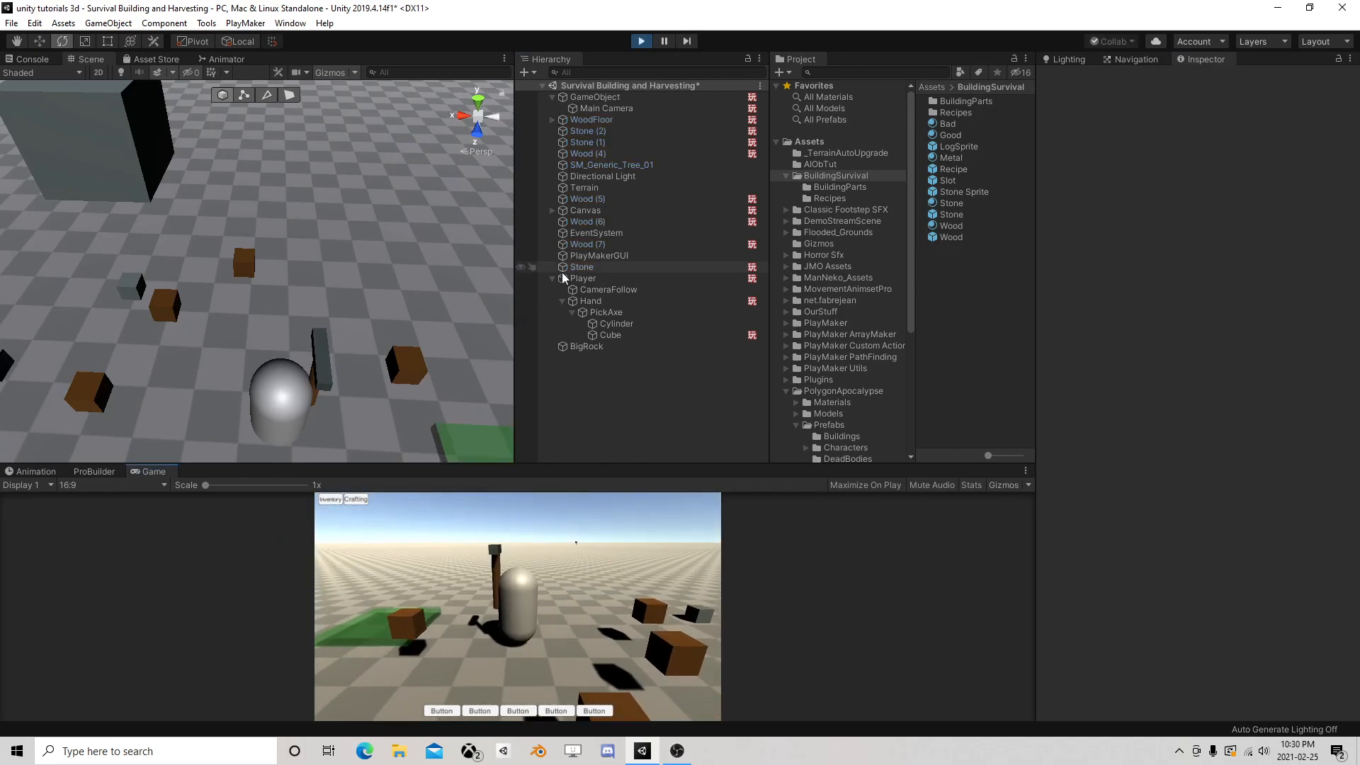
{"action": "key", "text": "w"}
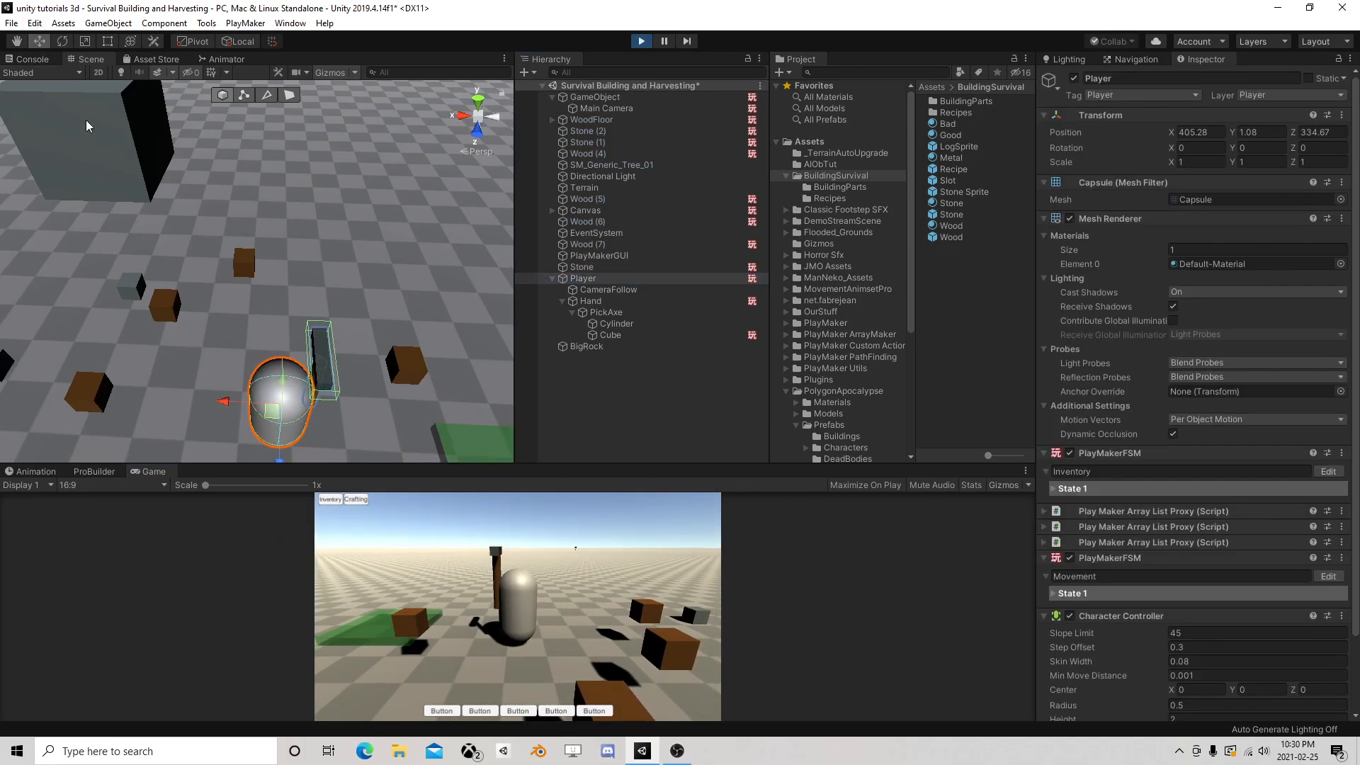
{"action": "scroll", "coordinate": [286, 360], "scroll_direction": "down", "scroll_amount": 3}
{"action": "key", "text": "w"}
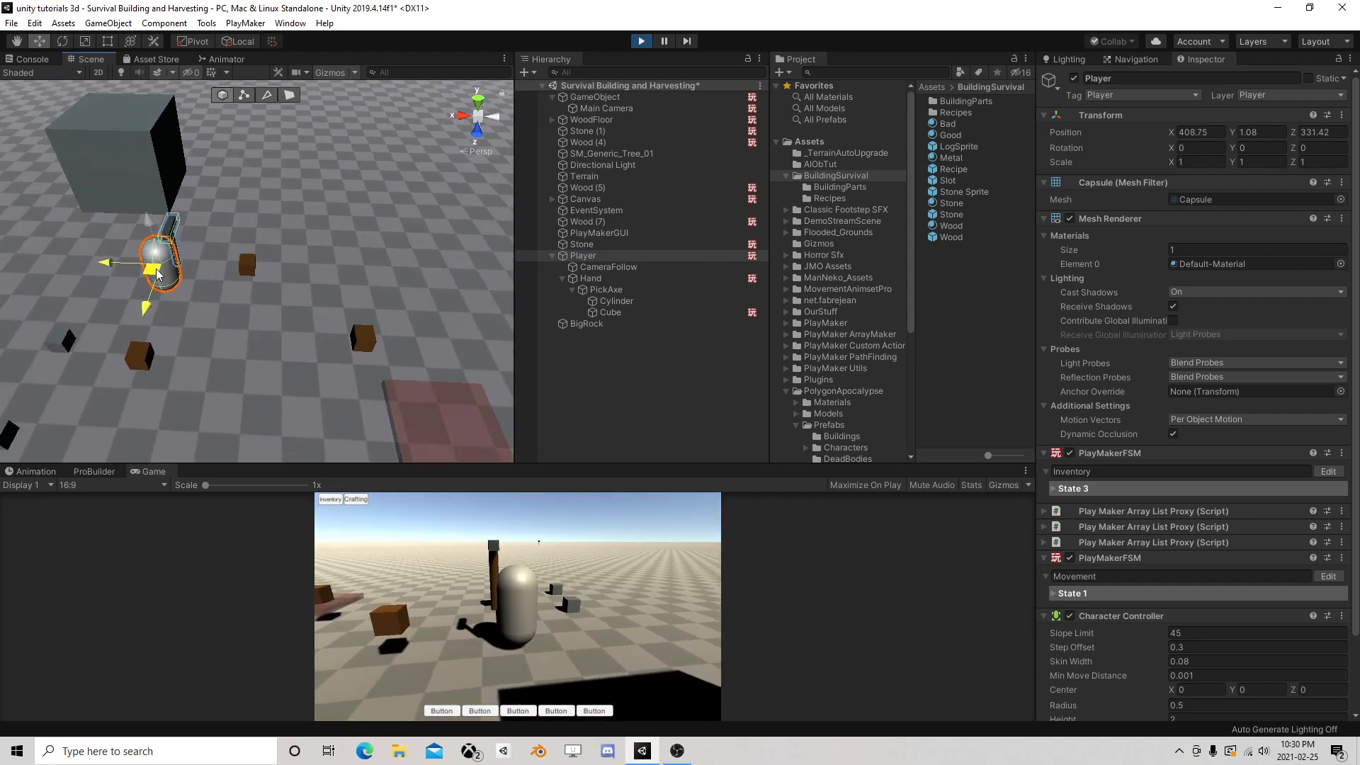
{"action": "left_click_drag", "start_coordinate": [228, 260], "coordinate": [274, 360]}
{"action": "middle_click_drag", "start_coordinate": [164, 294], "coordinate": [316, 216]}
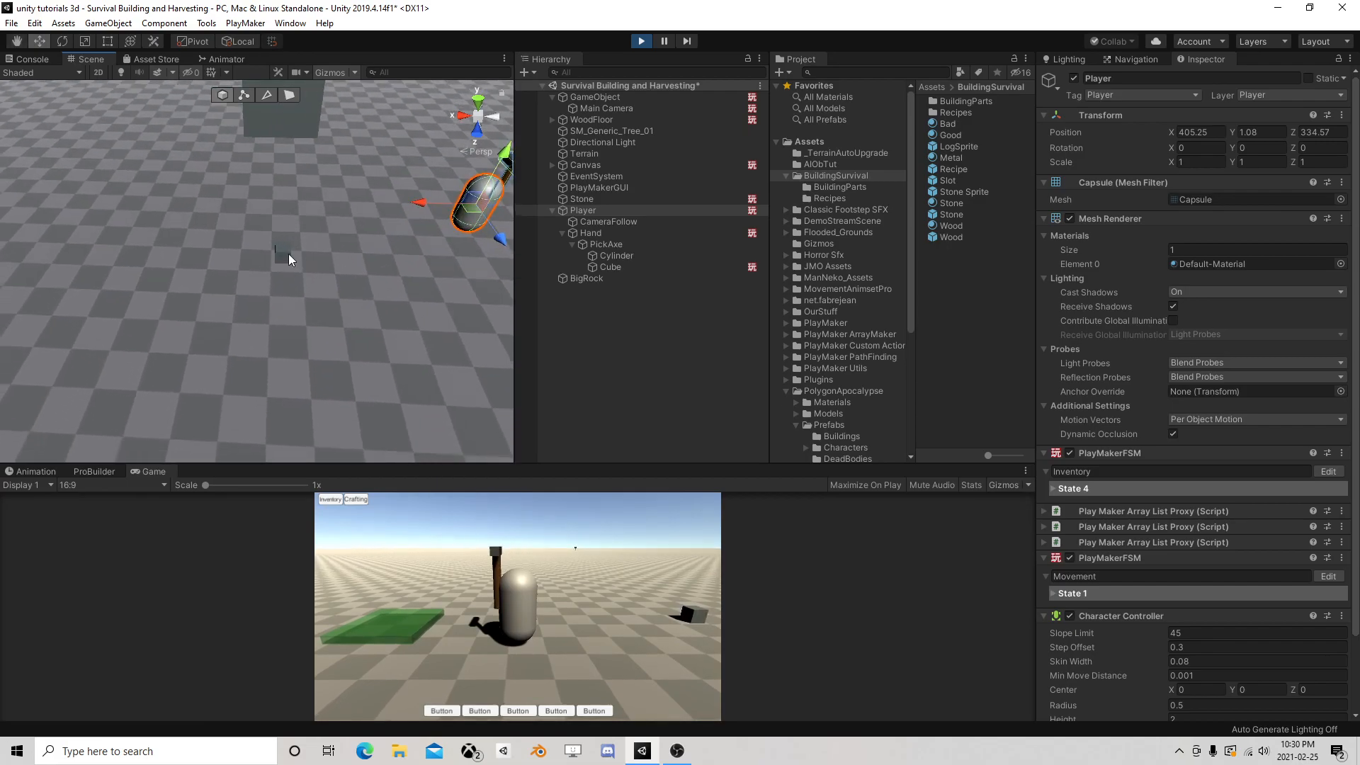
{"action": "left_click", "coordinate": [288, 255]}
{"action": "left_click_drag", "start_coordinate": [286, 205], "coordinate": [291, 85]}
{"action": "middle_click_drag", "start_coordinate": [415, 189], "coordinate": [345, 251]}
{"action": "left_click", "coordinate": [639, 46]}
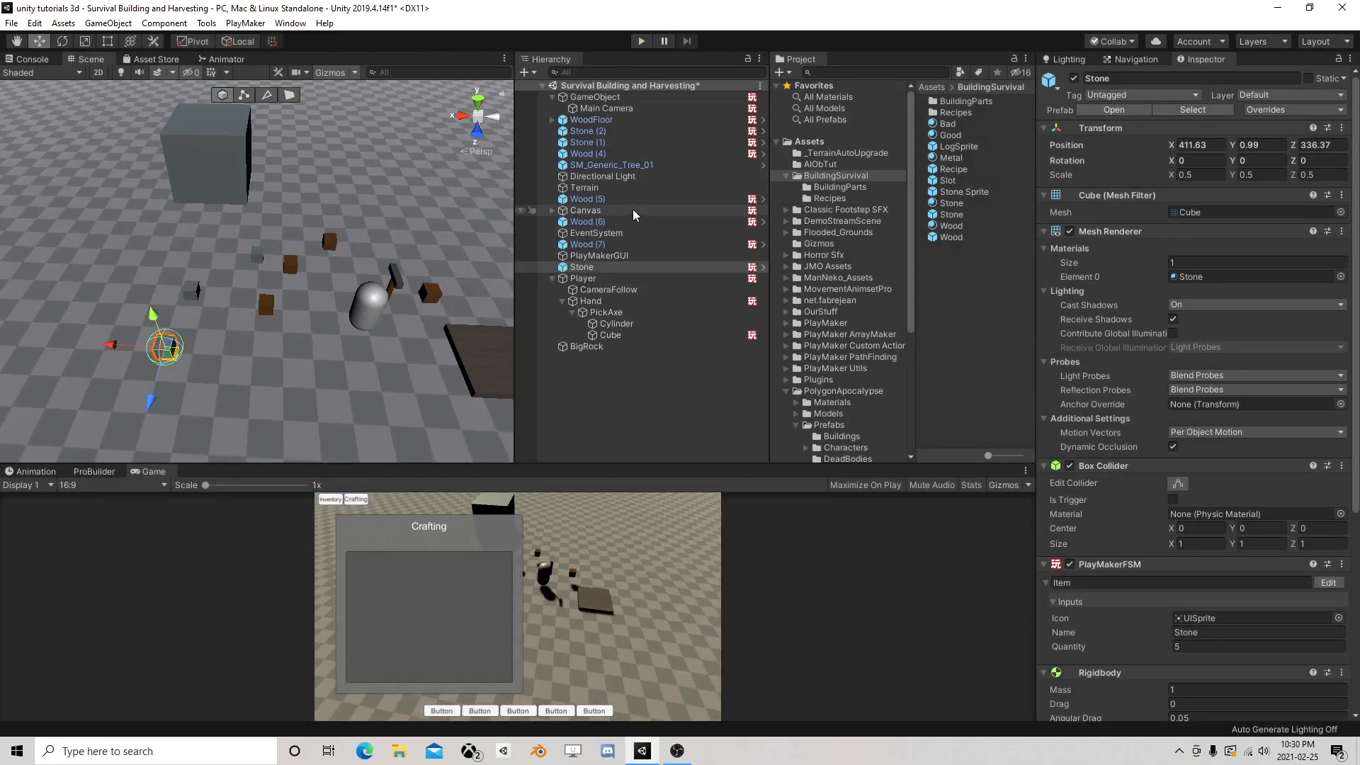
Open State 4 in the Hitting FSM of the PickAxe's Cube and move the FSM editor window below the scene
{"action": "left_click", "coordinate": [609, 279]}
{"action": "left_click", "coordinate": [610, 335]}
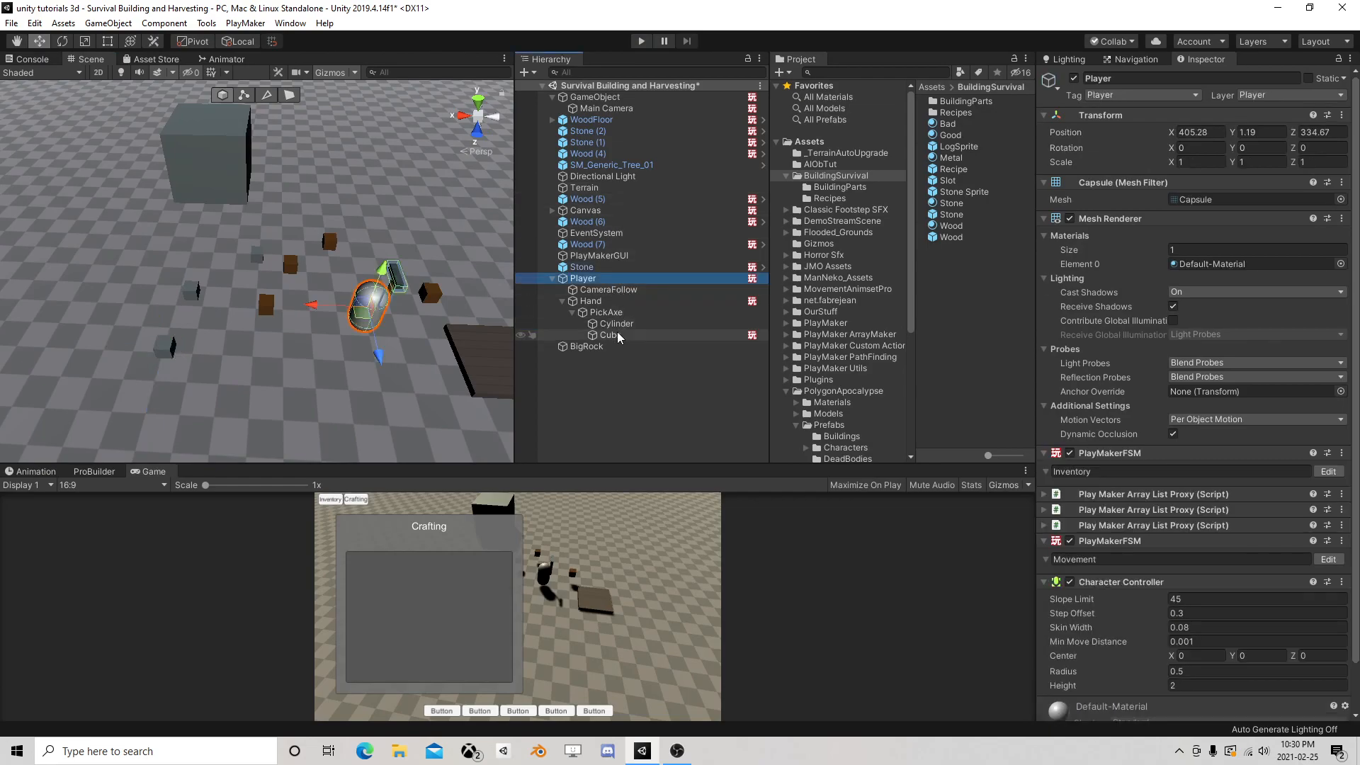
{"action": "left_click", "coordinate": [1337, 570]}
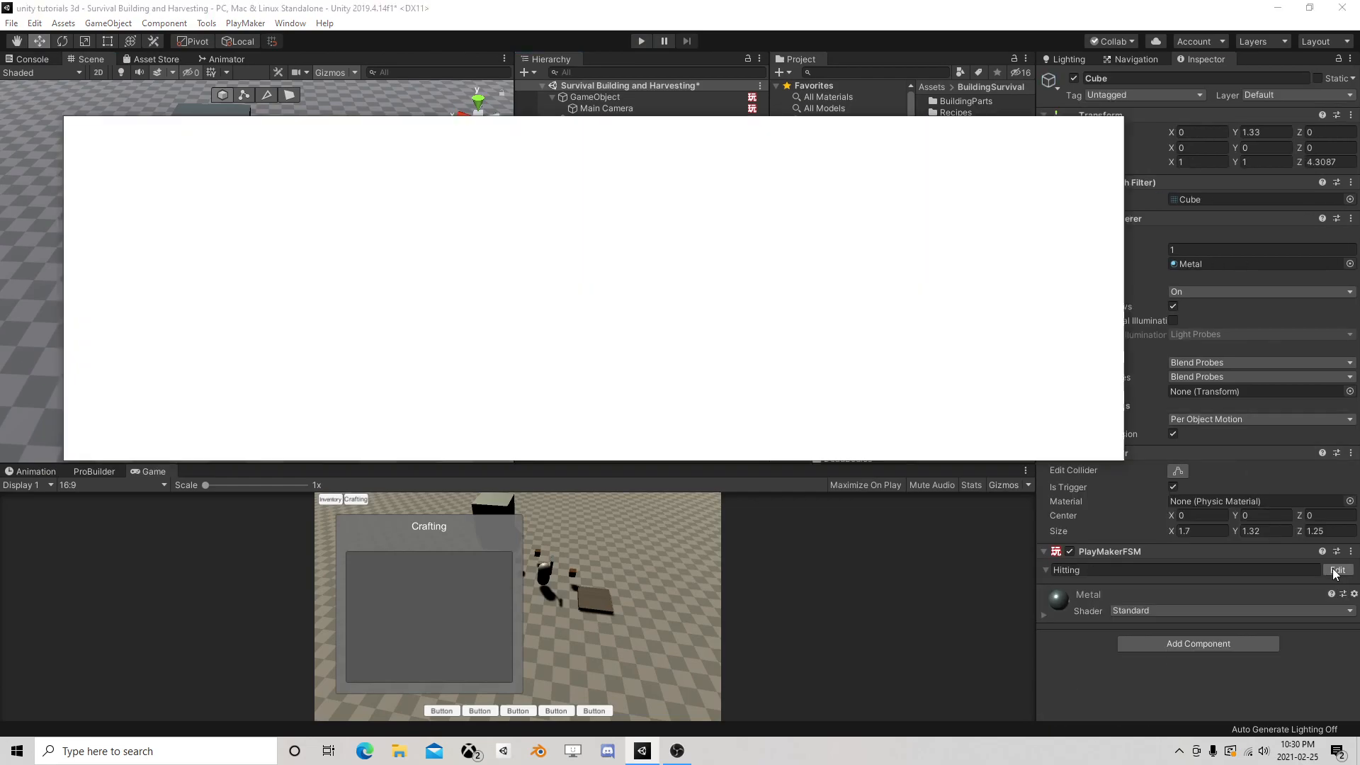
{"action": "left_click", "coordinate": [368, 317]}
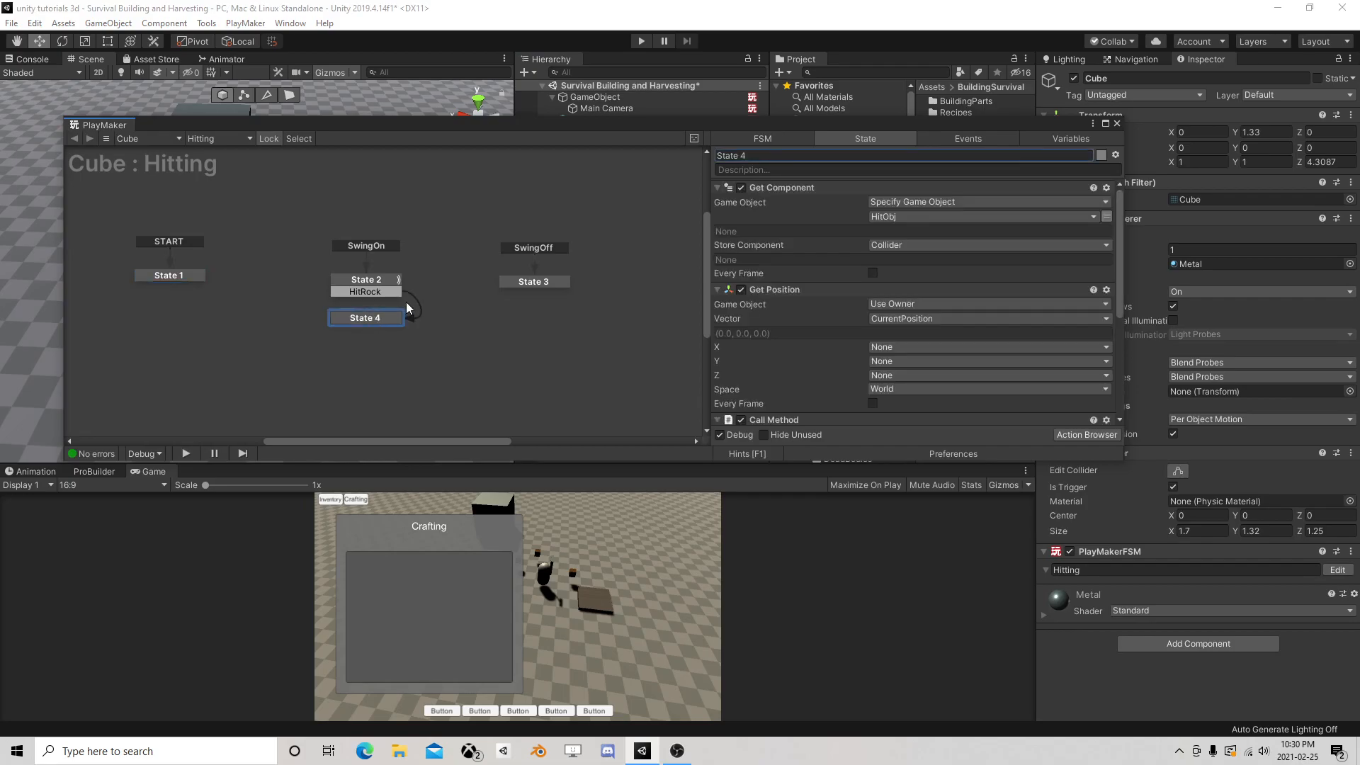
{"action": "left_click_drag", "start_coordinate": [871, 122], "coordinate": [803, 392]}
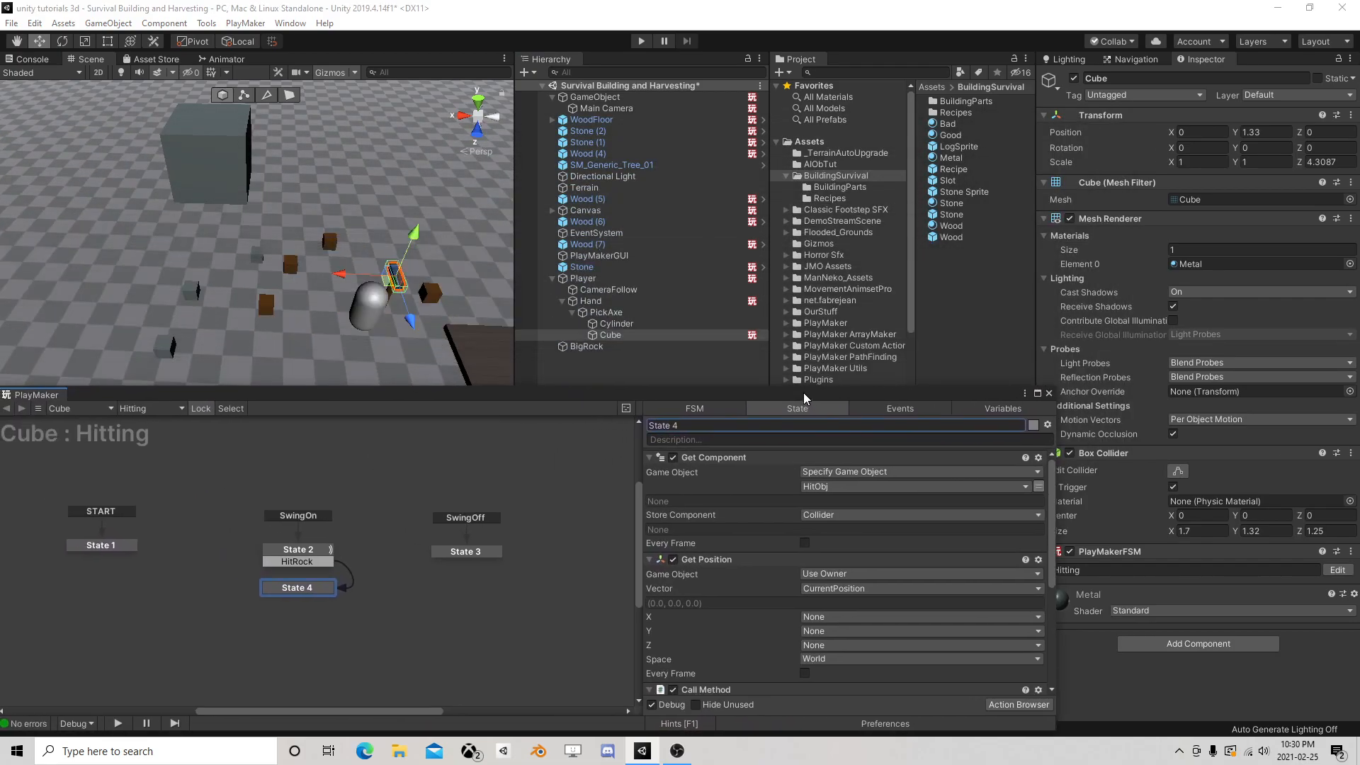
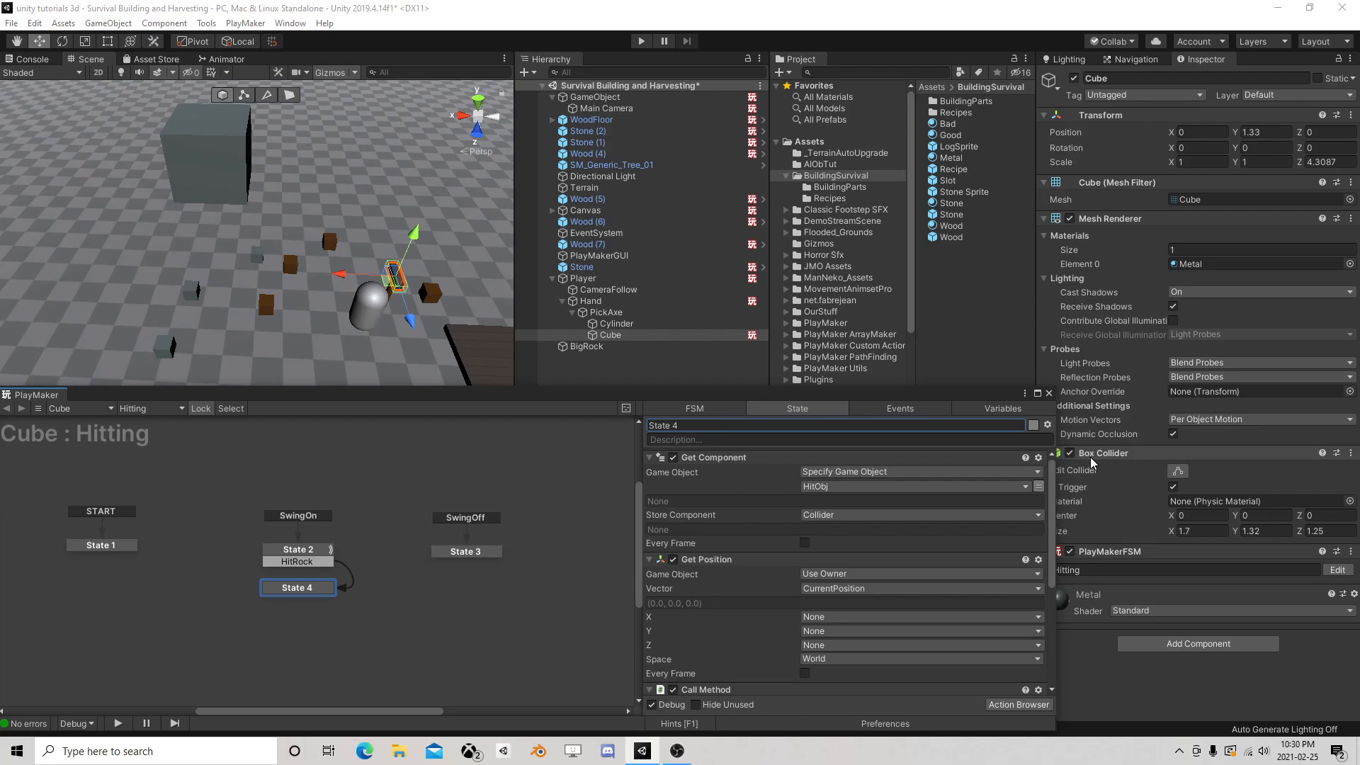
{"action": "left_click_drag", "start_coordinate": [770, 394], "coordinate": [763, 343]}
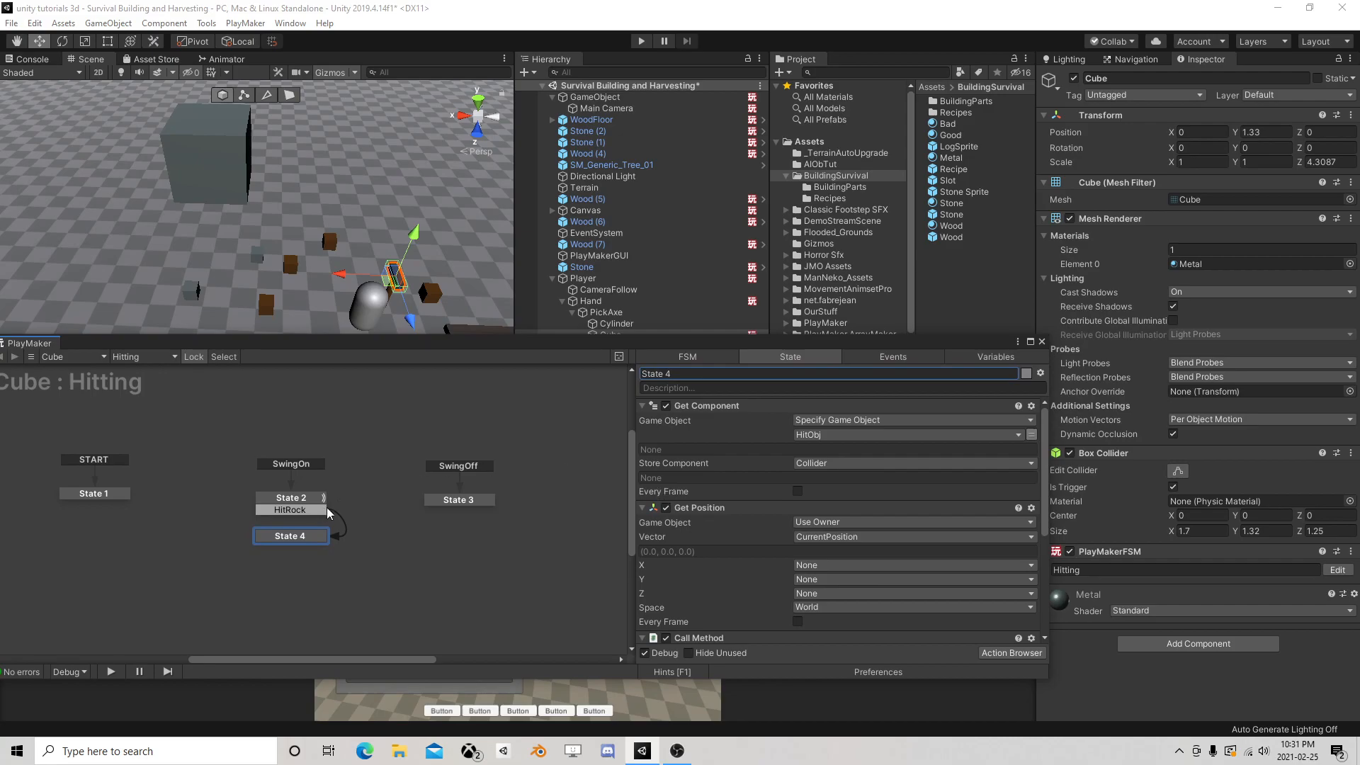
Add a Create Object action to the end of State 4 in the Hitting FSM
{"action": "scroll", "coordinate": [738, 491], "scroll_direction": "down", "scroll_amount": 5}
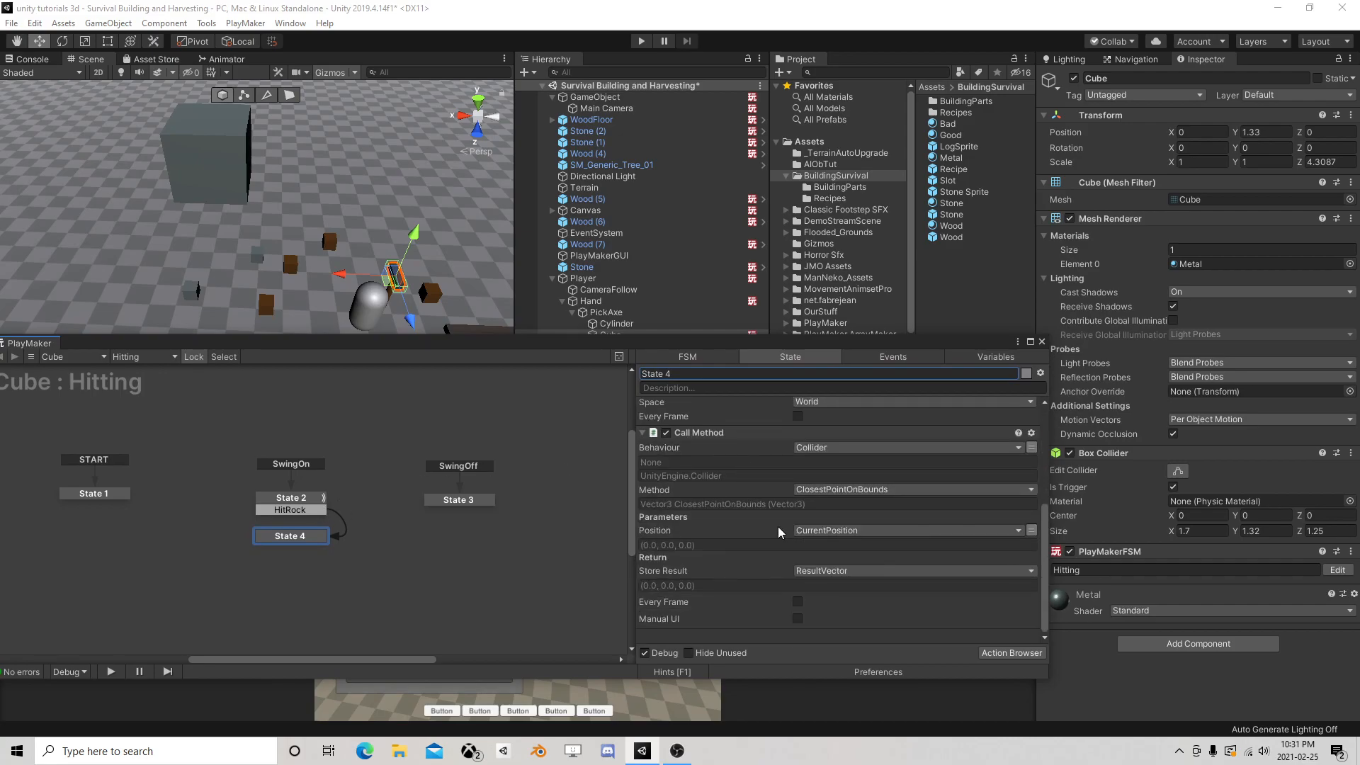
{"action": "left_click", "coordinate": [986, 652]}
{"action": "type", "text": "create"}
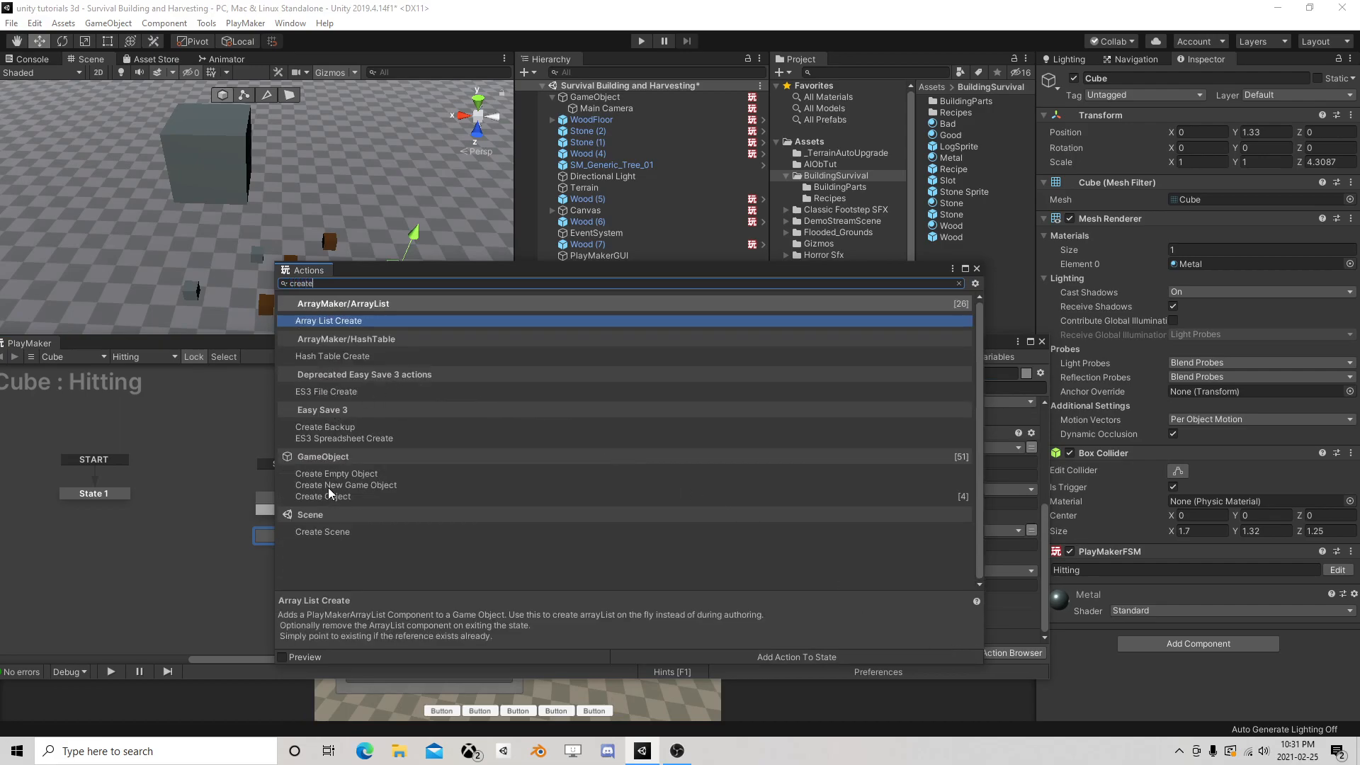
{"action": "double_click", "coordinate": [326, 496]}
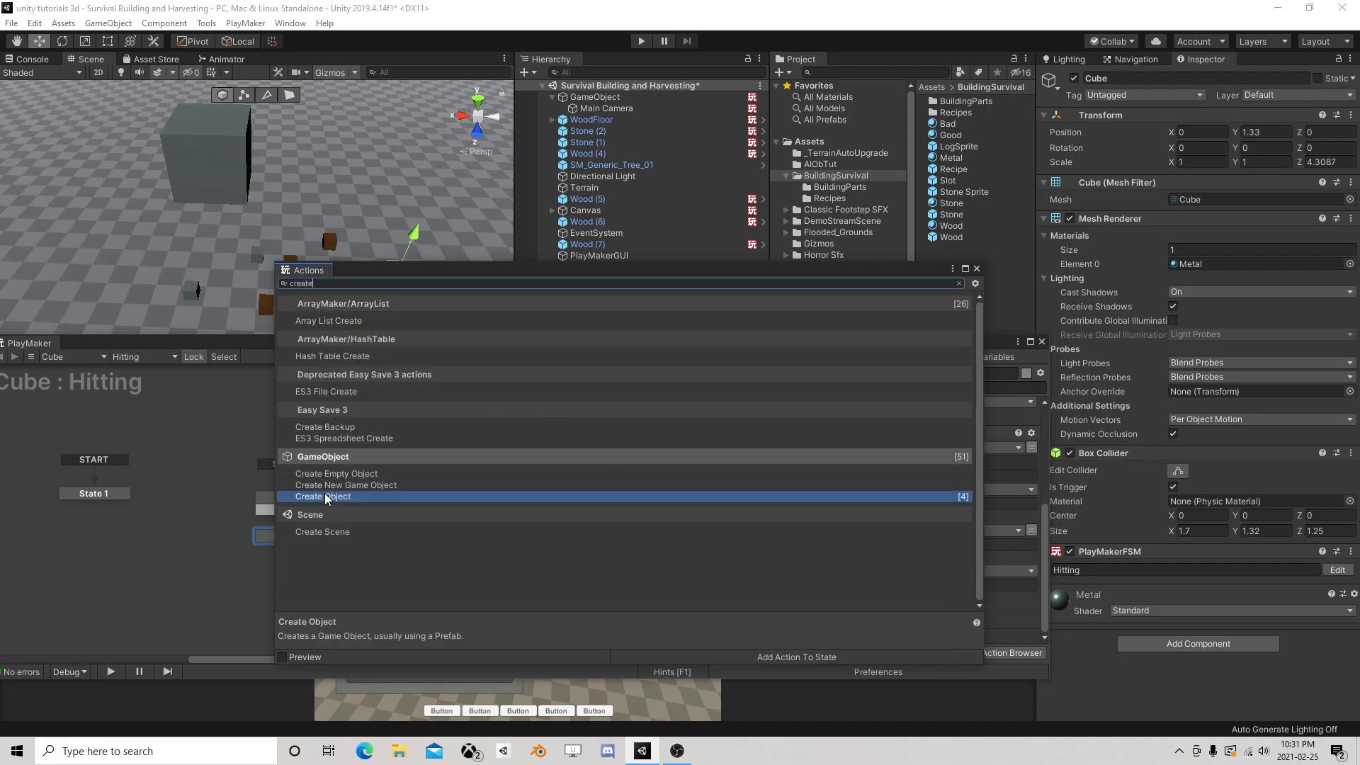
{"action": "left_click", "coordinate": [977, 269]}
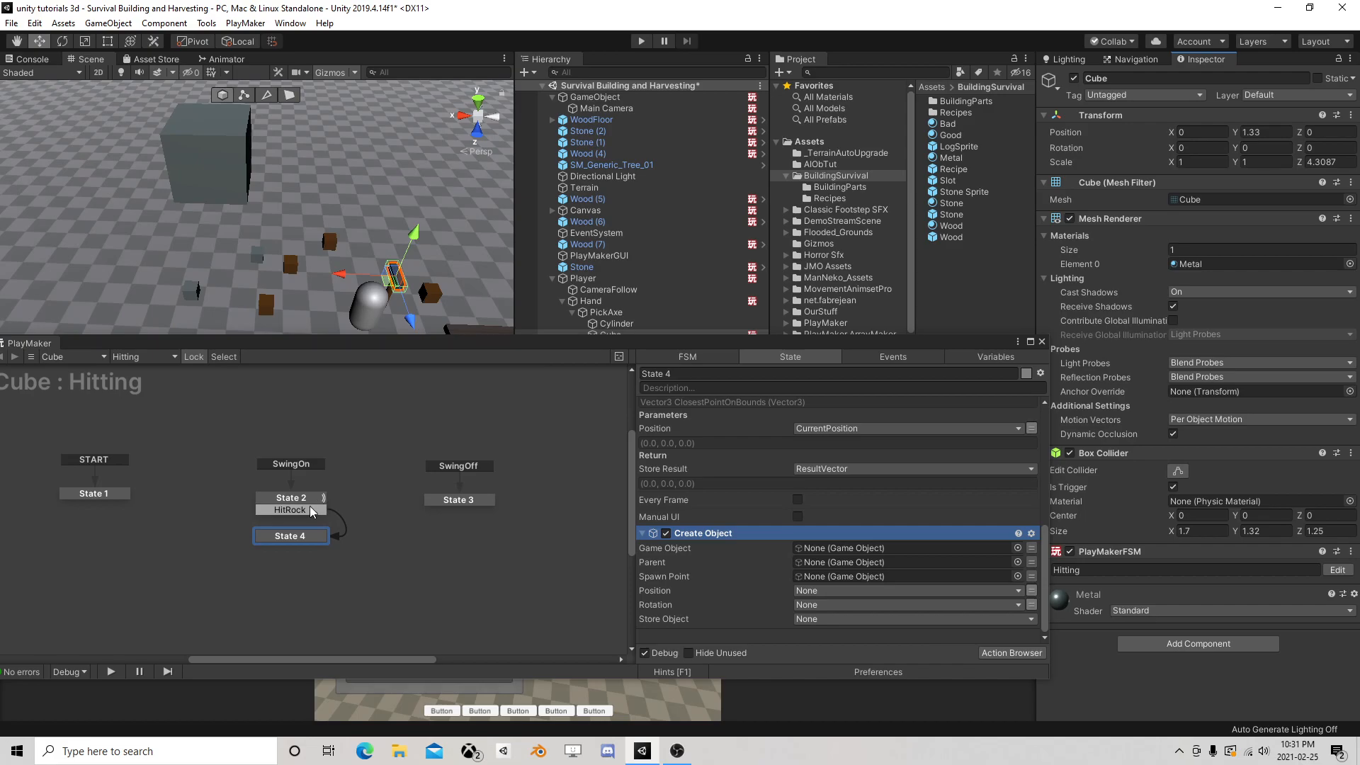
Set the Create Object action's Game Object to the global variable Stone
{"action": "left_click", "coordinate": [1031, 548]}
{"action": "left_click", "coordinate": [974, 547]}
{"action": "mouse_move", "coordinate": [879, 596]}
{"action": "left_click", "coordinate": [1006, 594]}
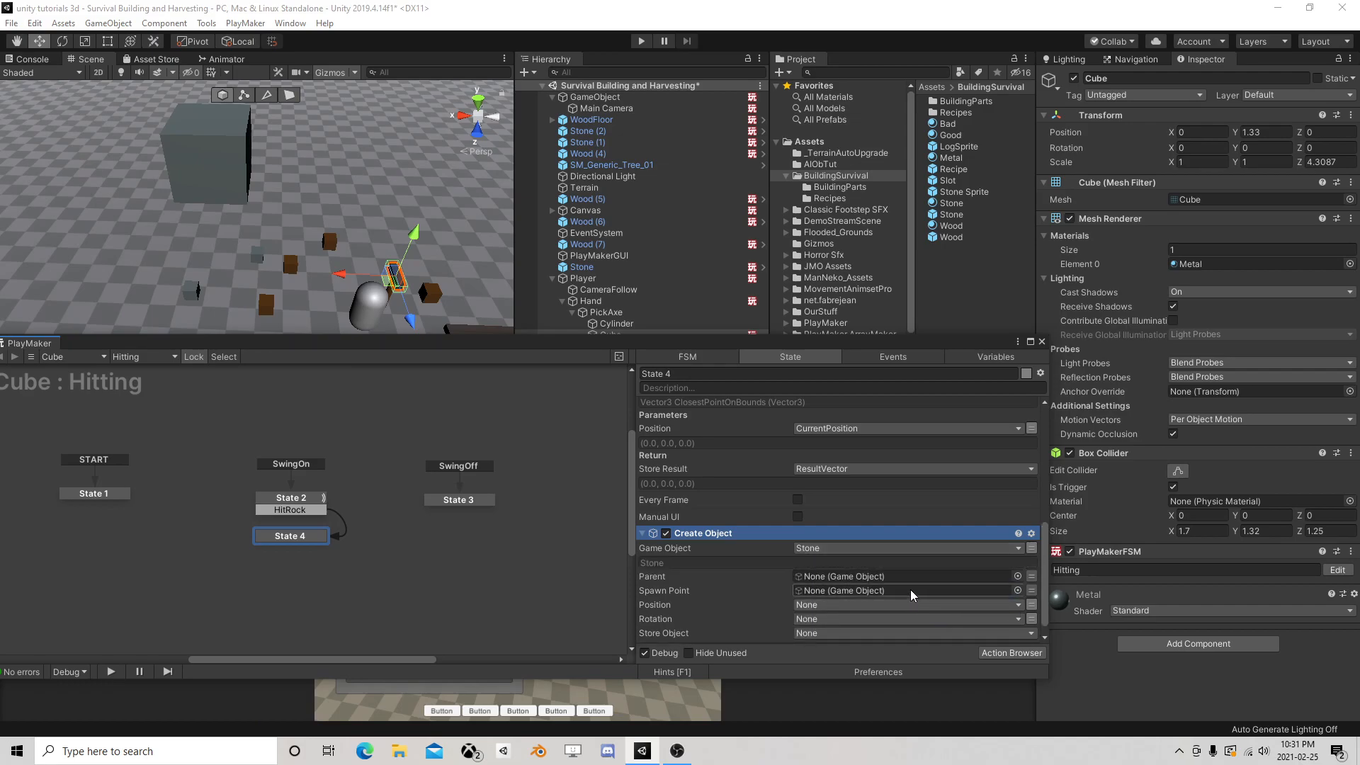
Switch the action's Parent and Spawn Point to variable input with None, and set its Position to ResultVector
{"action": "left_click", "coordinate": [1031, 576]}
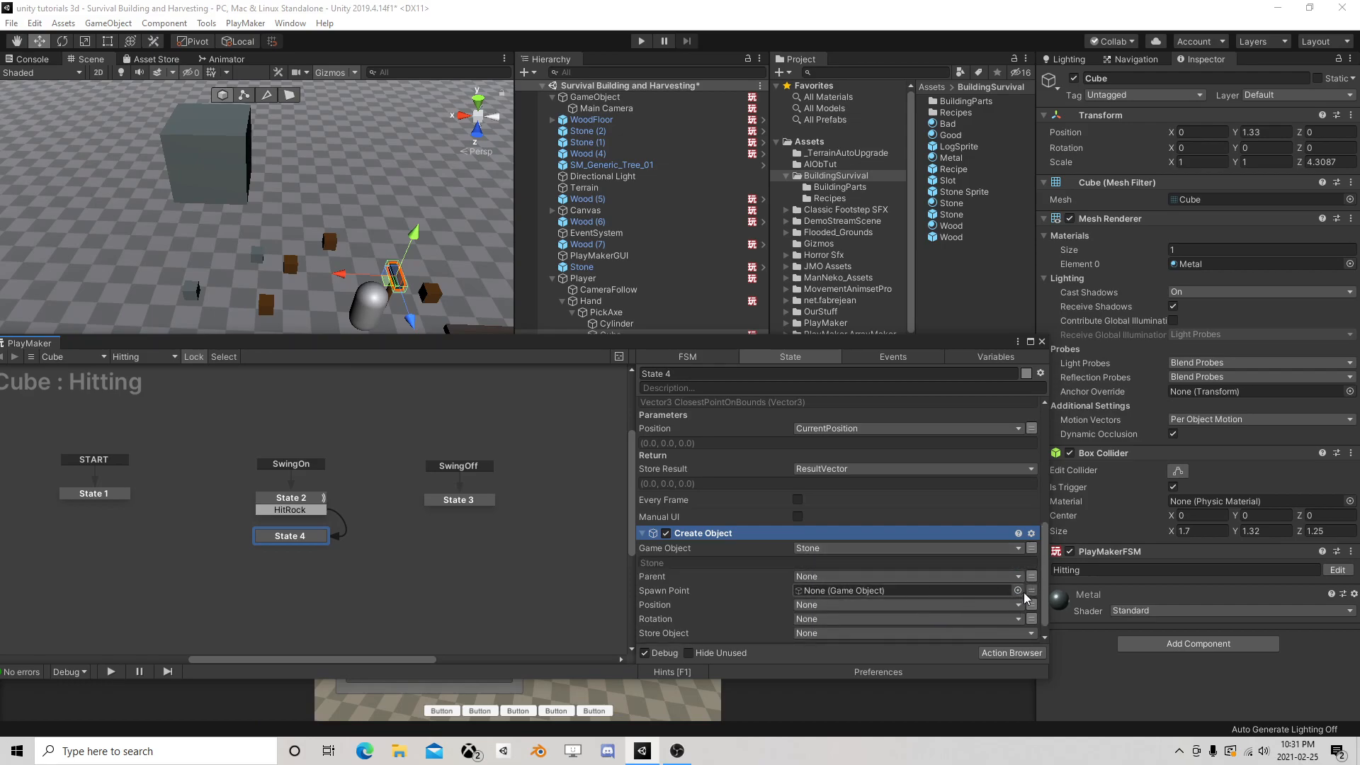
{"action": "left_click", "coordinate": [1031, 592]}
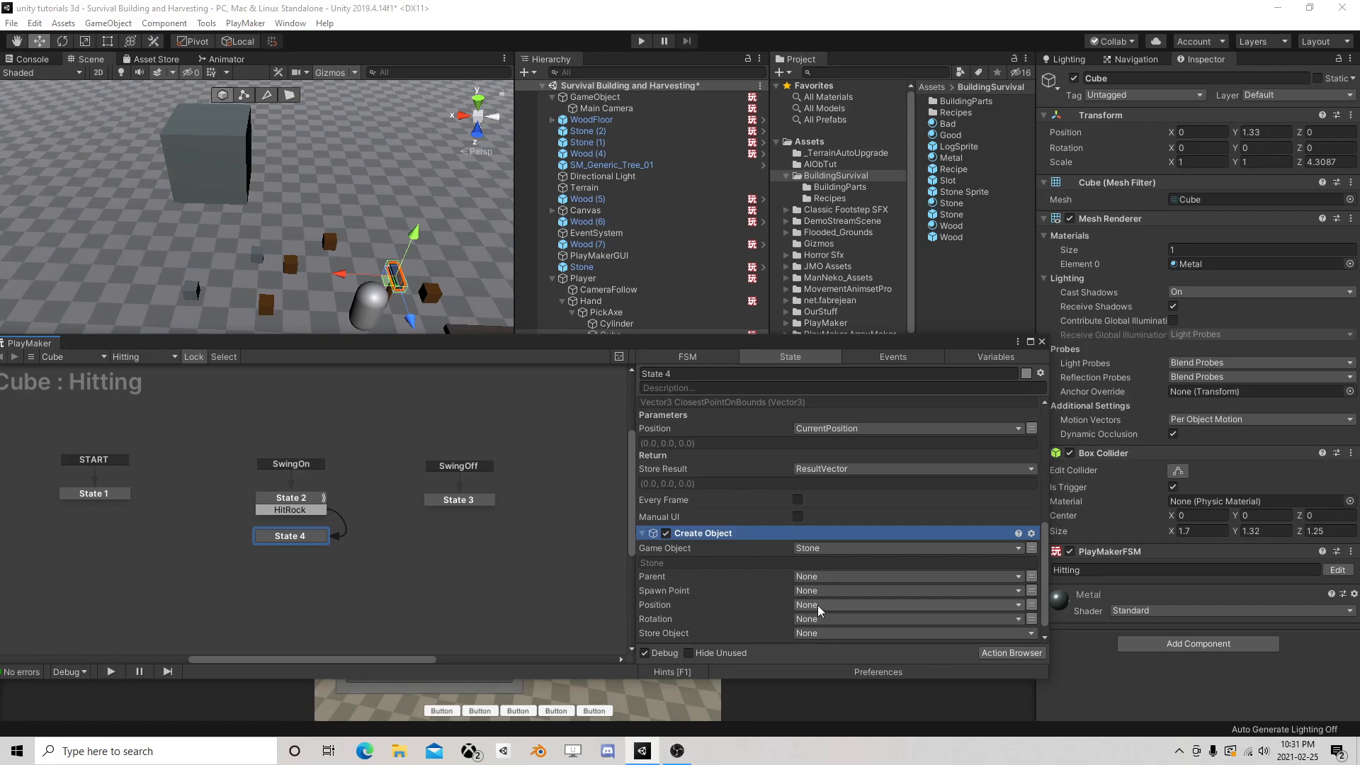
{"action": "left_click", "coordinate": [818, 605]}
{"action": "left_click", "coordinate": [857, 651]}
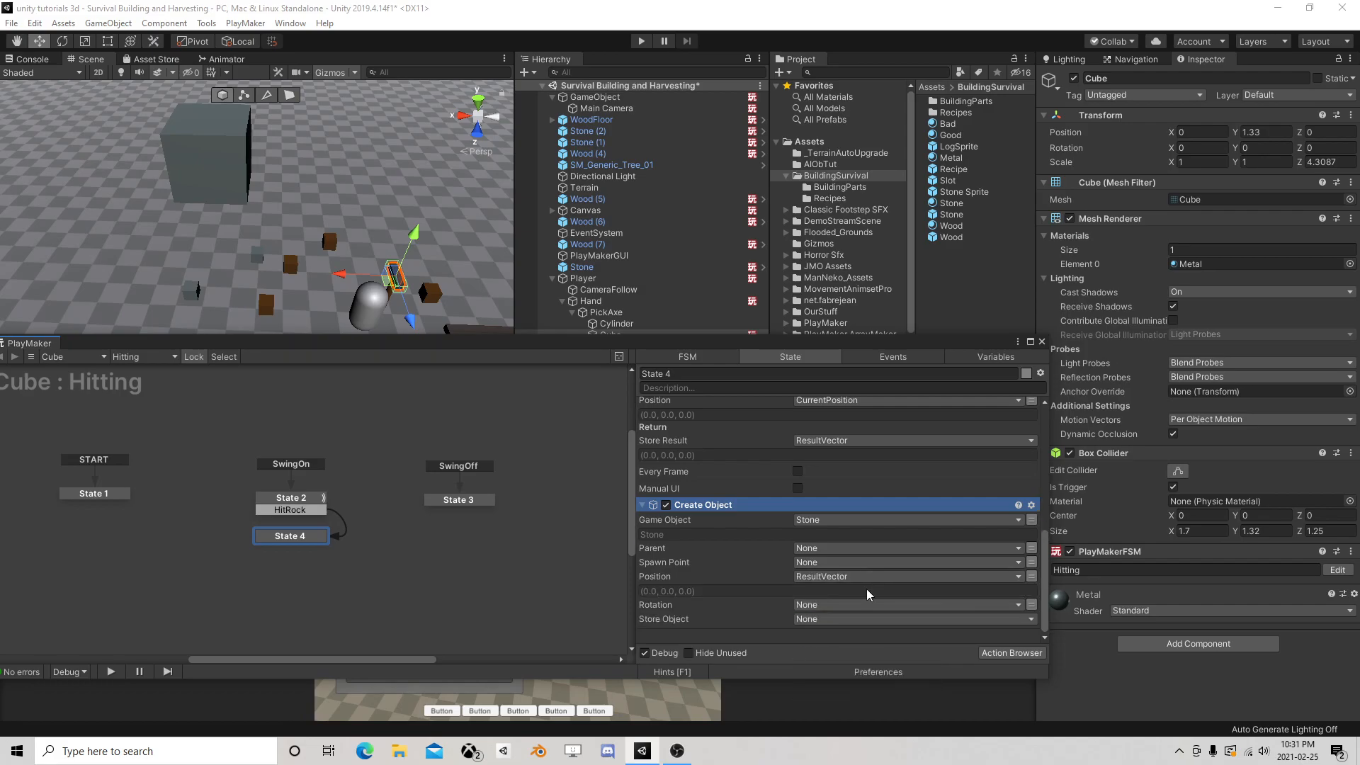
Store the Create Object result in a new variable named CreatedRock
{"action": "left_click", "coordinate": [818, 619]}
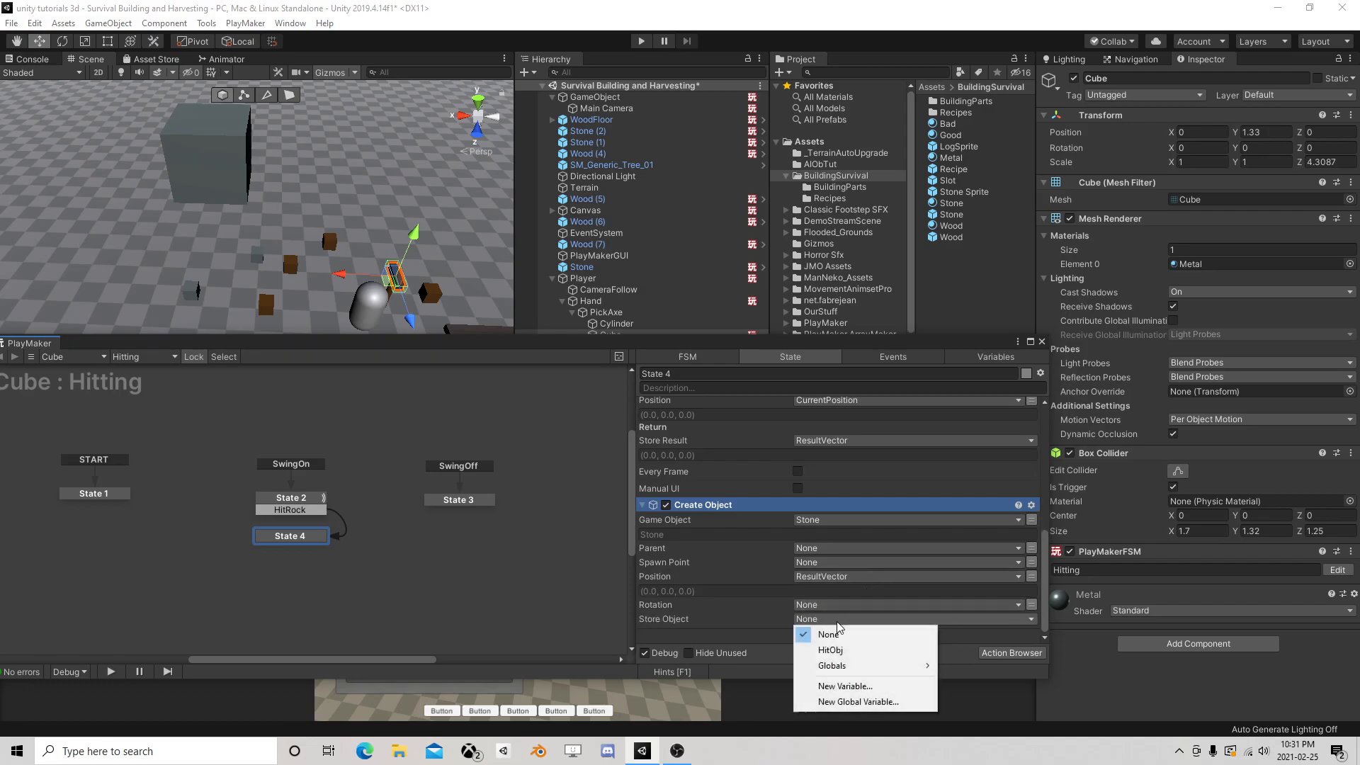
{"action": "left_click", "coordinate": [836, 688]}
{"action": "type", "text": "CreatedRock"}
{"action": "key", "text": "Return"}
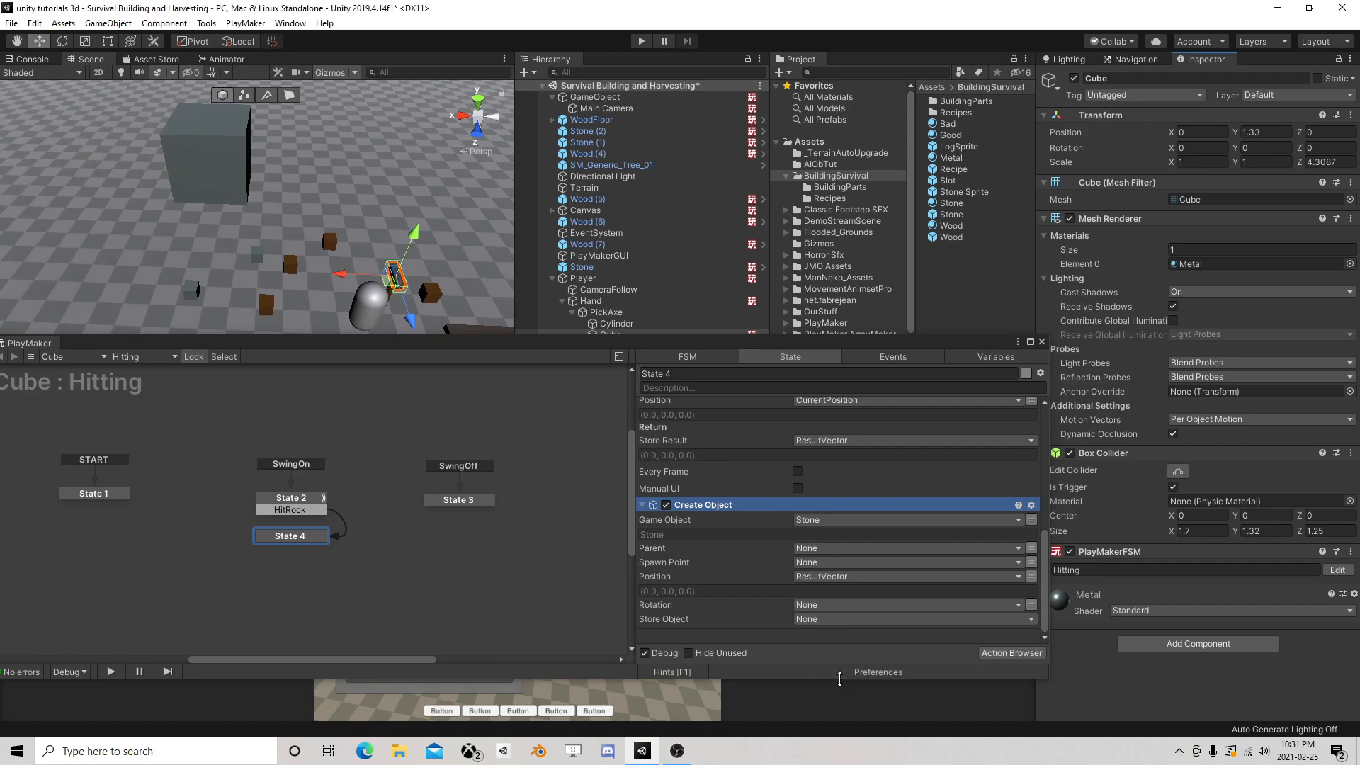
Add an Add Force action to State 4 and move it to the end of the action list
{"action": "scroll", "coordinate": [793, 566], "scroll_direction": "down", "scroll_amount": 1}
{"action": "left_click", "coordinate": [1001, 654]}
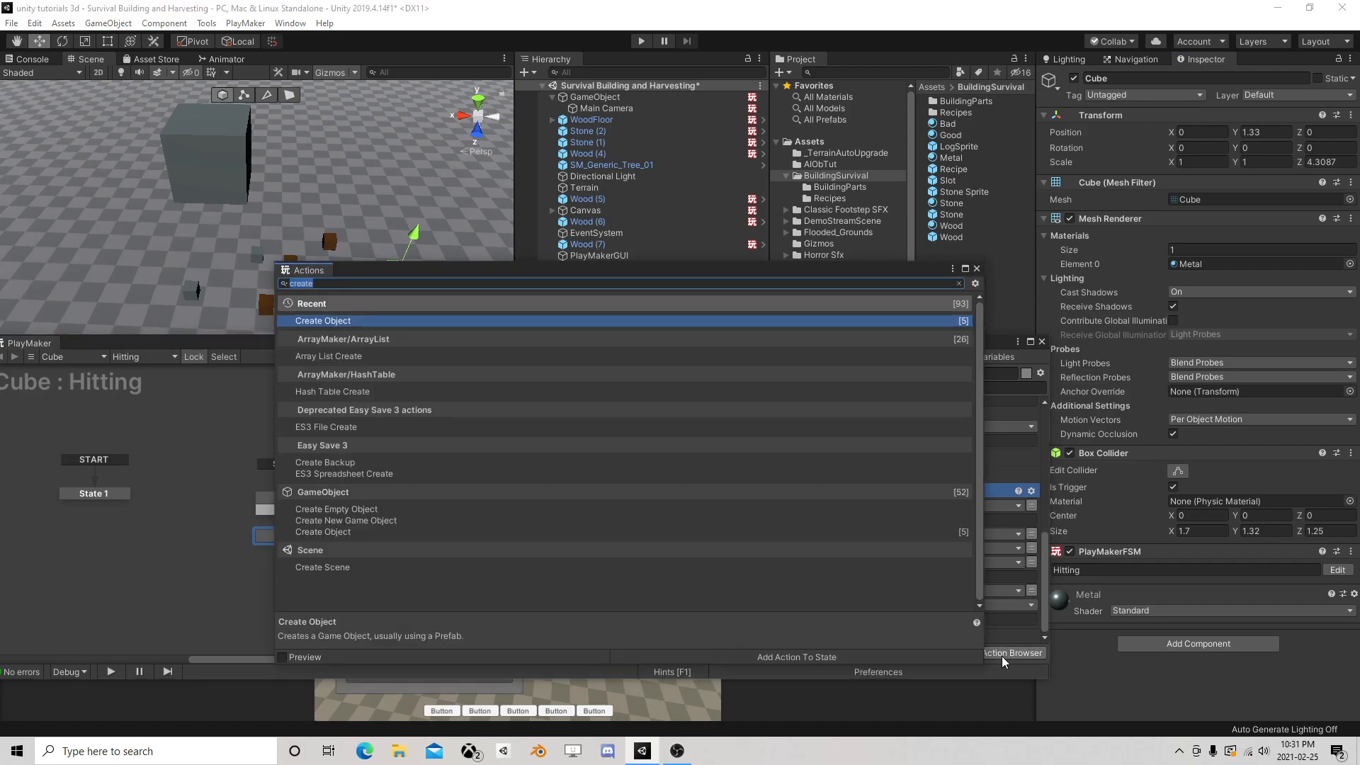
{"action": "type", "text": "add"}
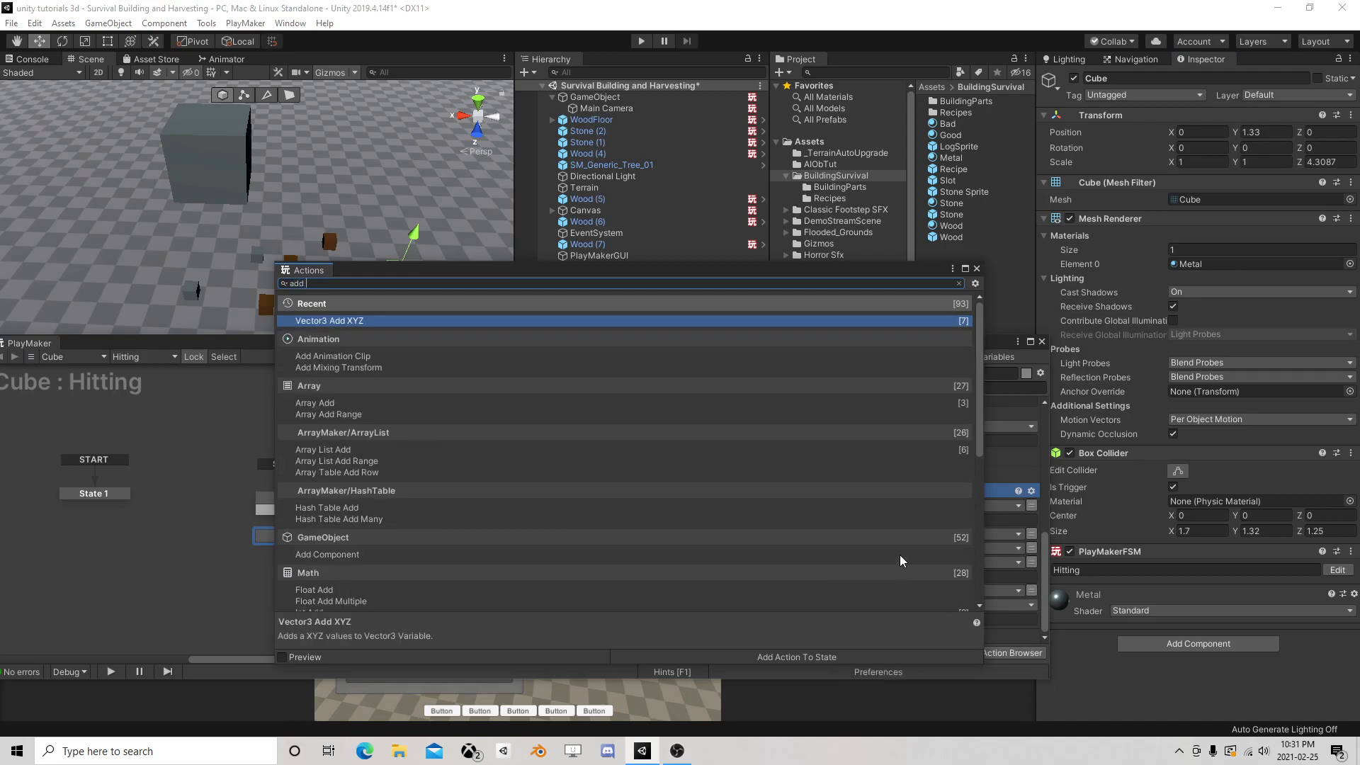
{"action": "type", "text": " v"}
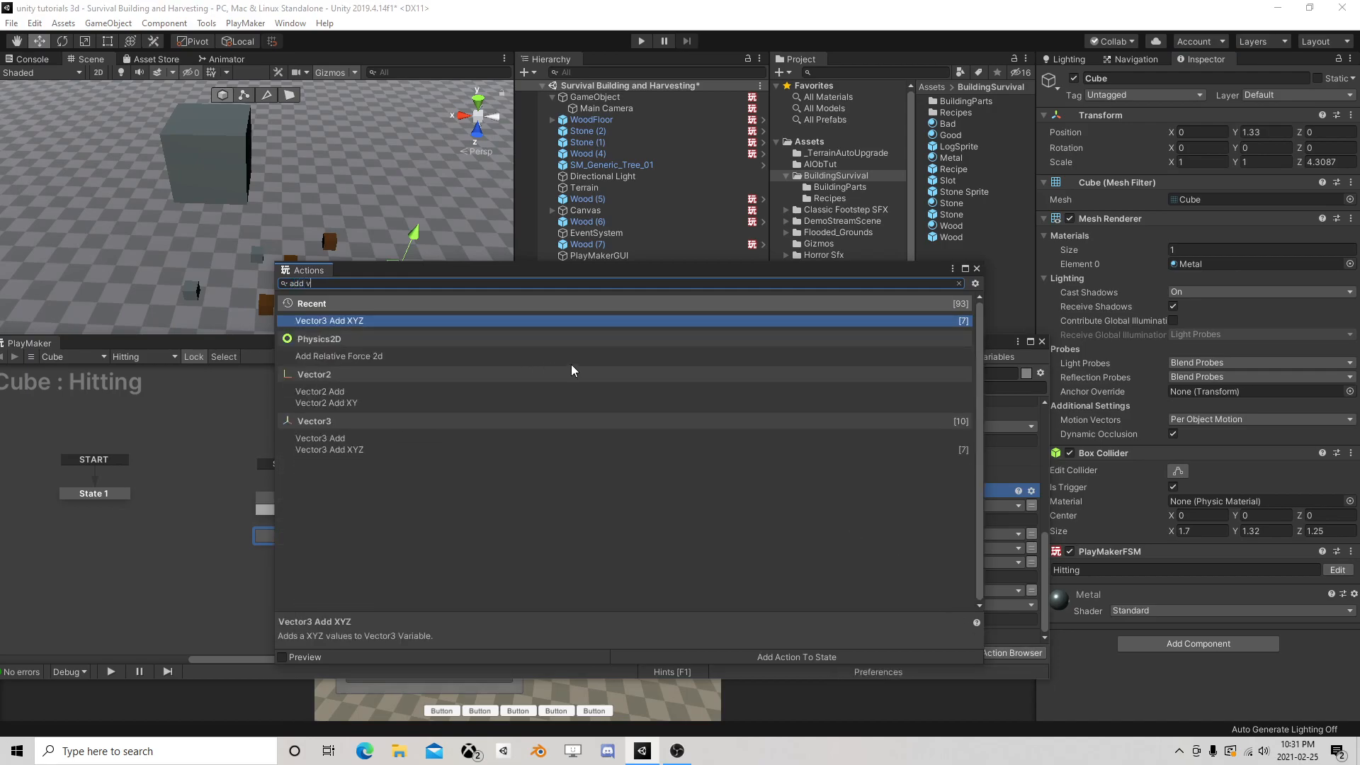
{"action": "key", "text": "BackSpace"}
{"action": "type", "text": "for"}
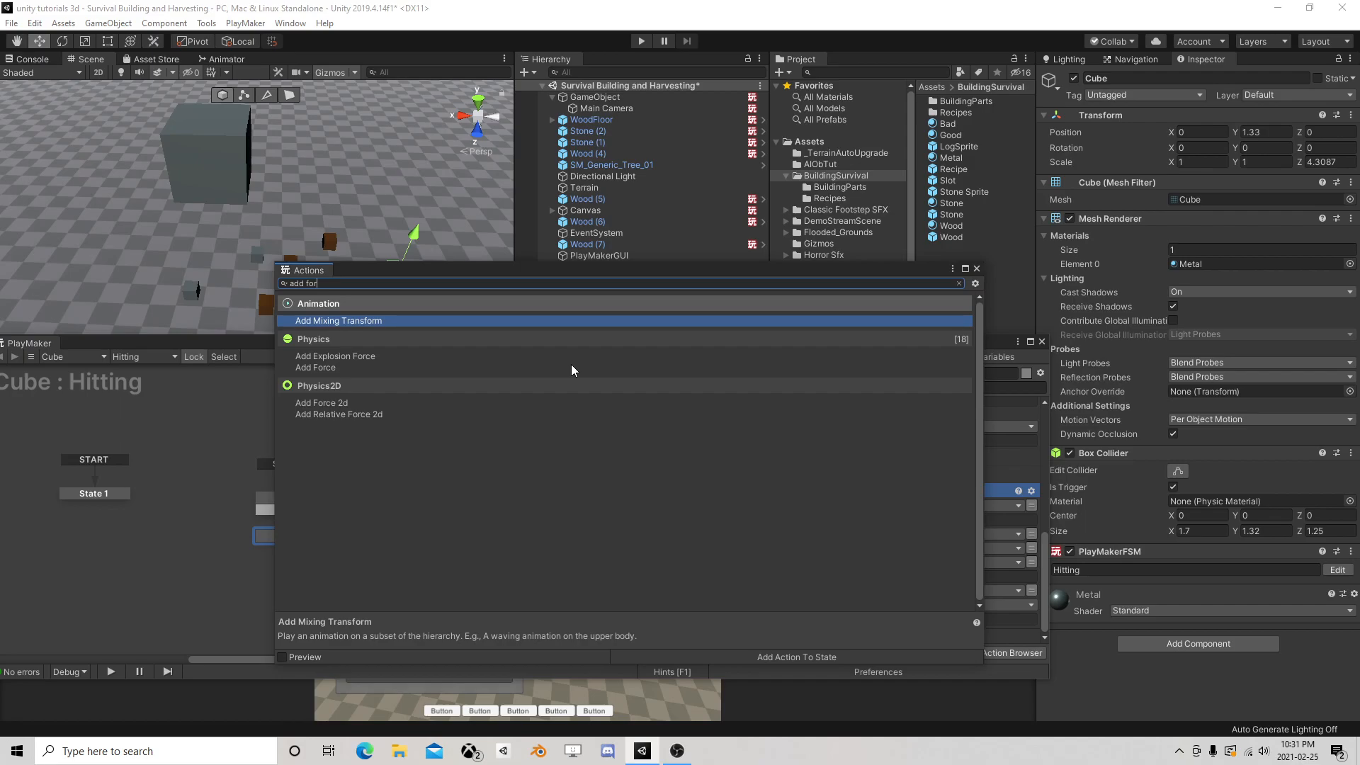
{"action": "double_click", "coordinate": [377, 367]}
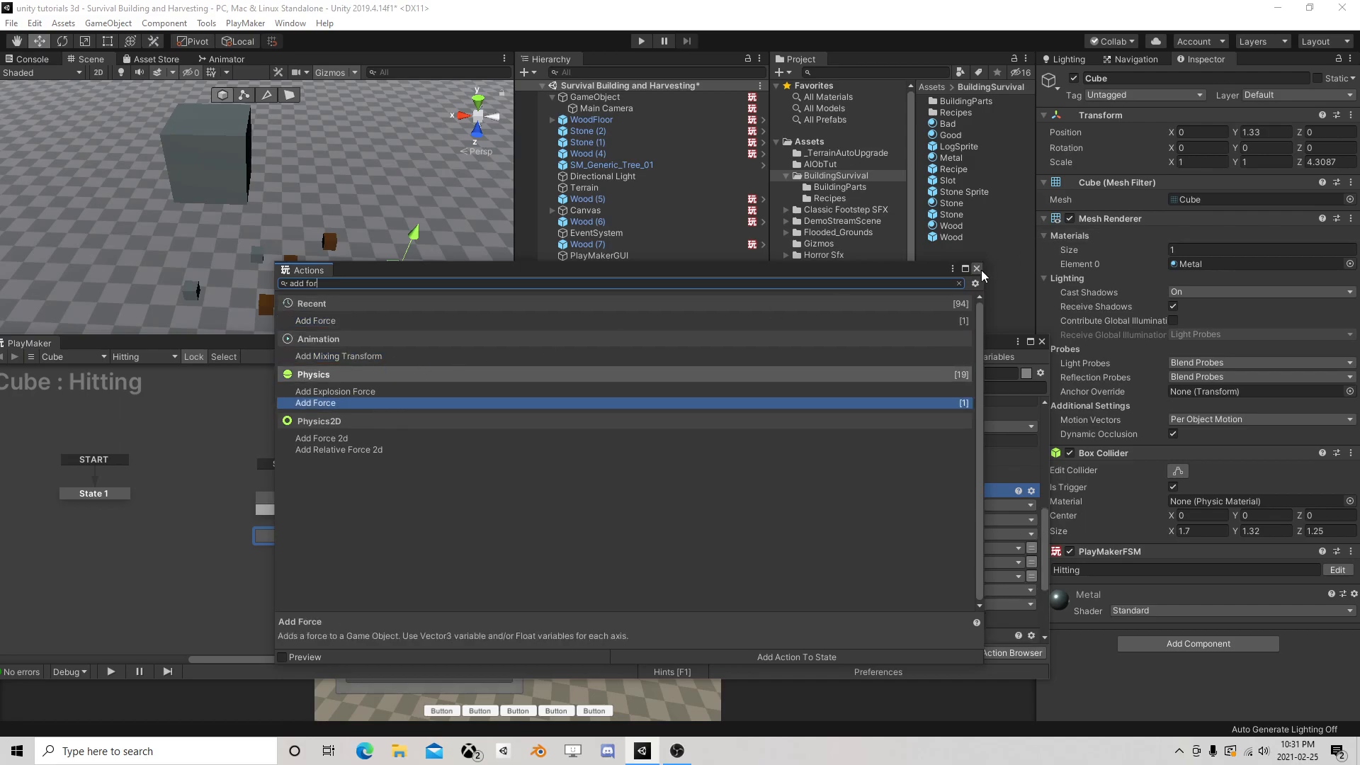
{"action": "left_click", "coordinate": [976, 268]}
{"action": "scroll", "coordinate": [762, 521], "scroll_direction": "down", "scroll_amount": 3}
{"action": "scroll", "coordinate": [724, 515], "scroll_direction": "up", "scroll_amount": 2}
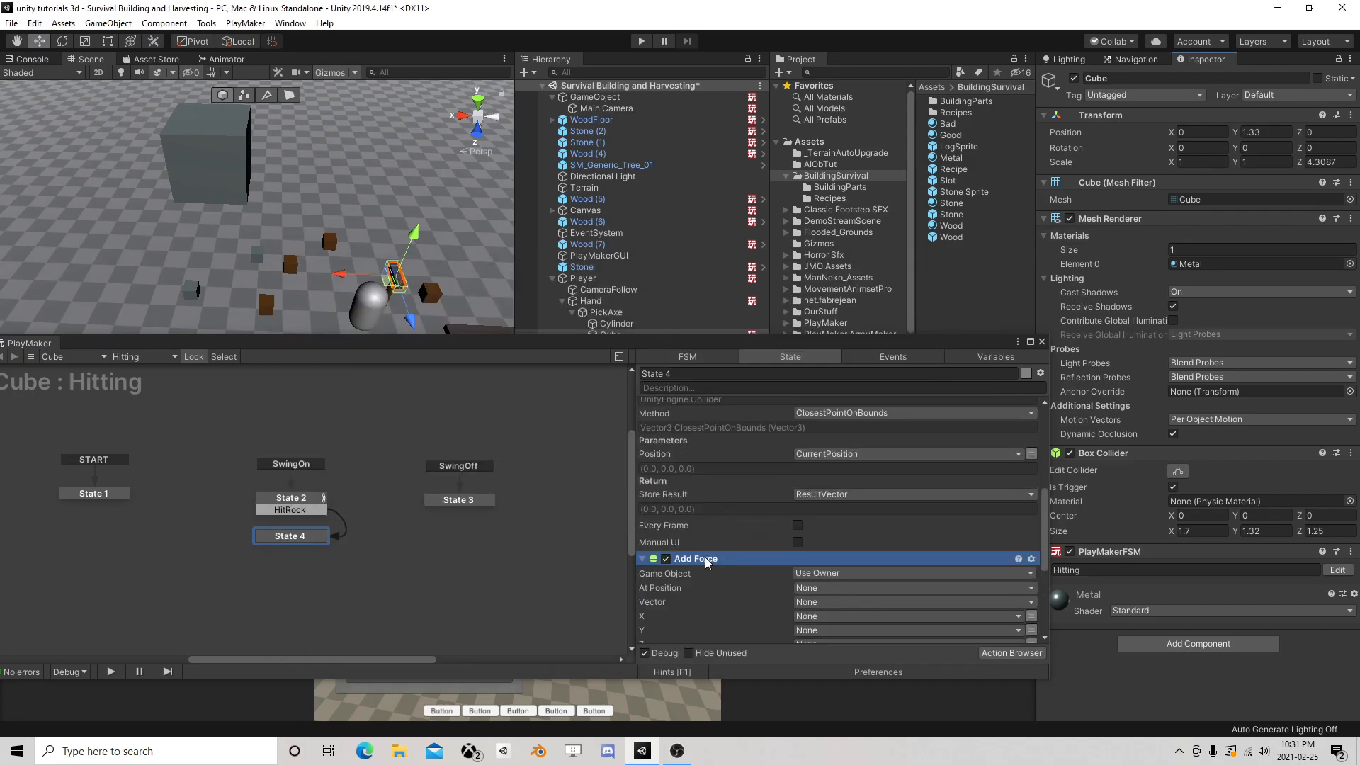
{"action": "right_click", "coordinate": [706, 562]}
{"action": "left_click", "coordinate": [784, 476]}
Set the Add Force action's target to Specify Game Object with the variable CreatedRock
{"action": "scroll", "coordinate": [783, 476], "scroll_direction": "down", "scroll_amount": 1}
{"action": "left_click", "coordinate": [821, 504]}
{"action": "left_click", "coordinate": [901, 532]}
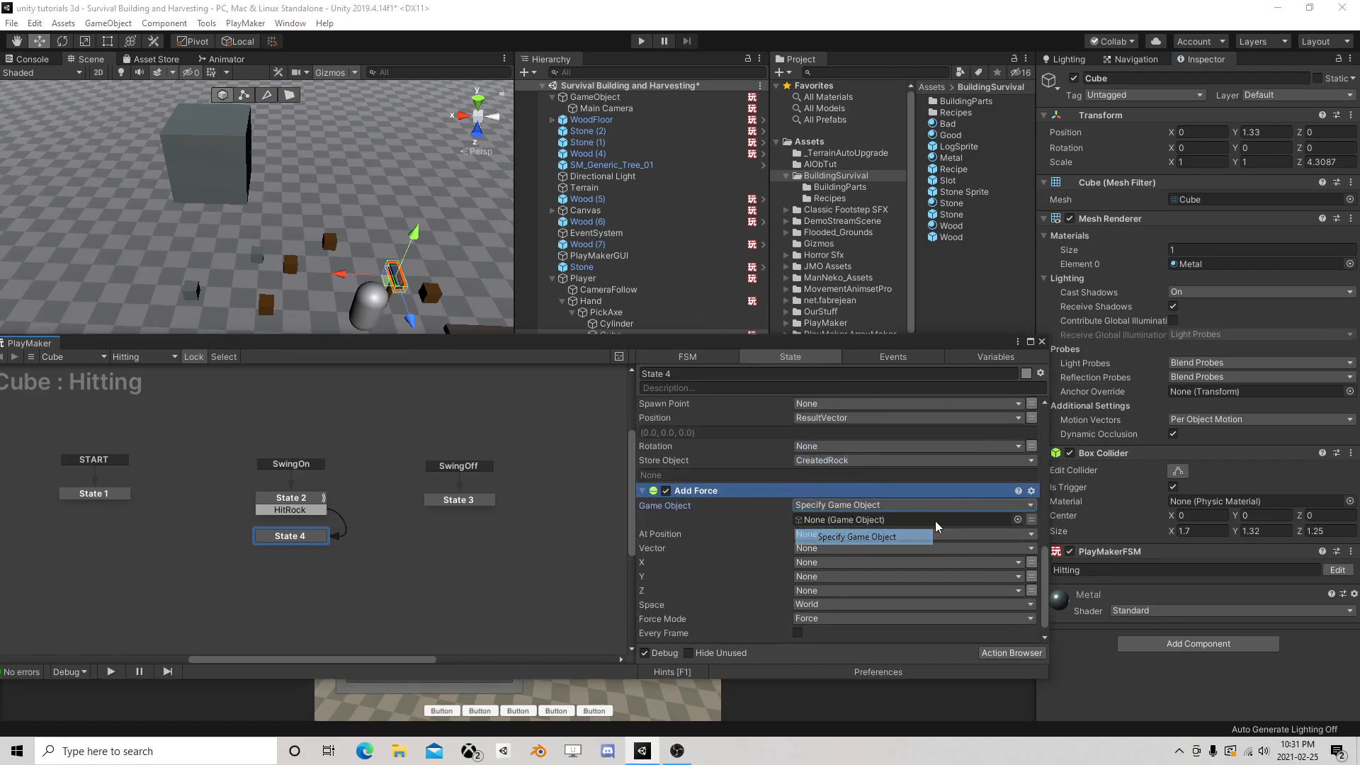
{"action": "left_click", "coordinate": [985, 521]}
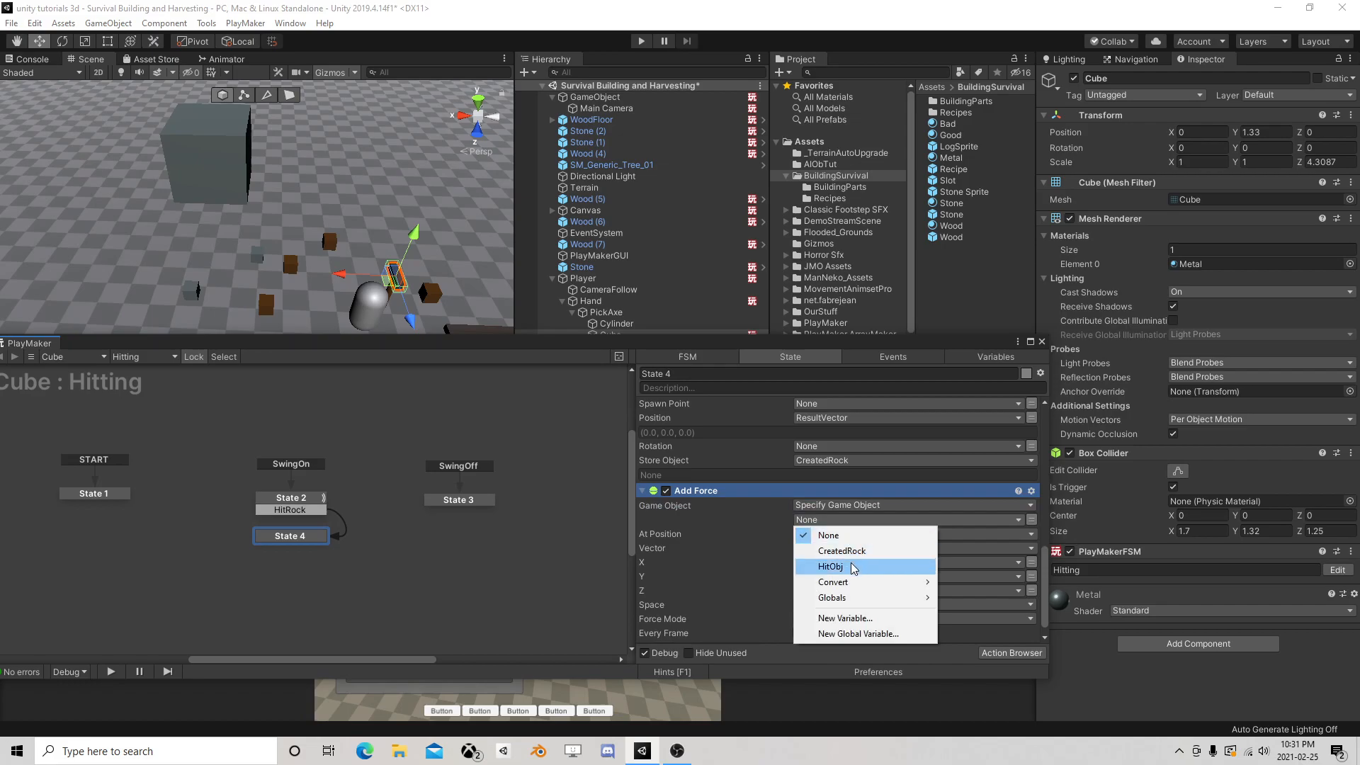
{"action": "mouse_move", "coordinate": [847, 582]}
{"action": "left_click", "coordinate": [971, 583]}
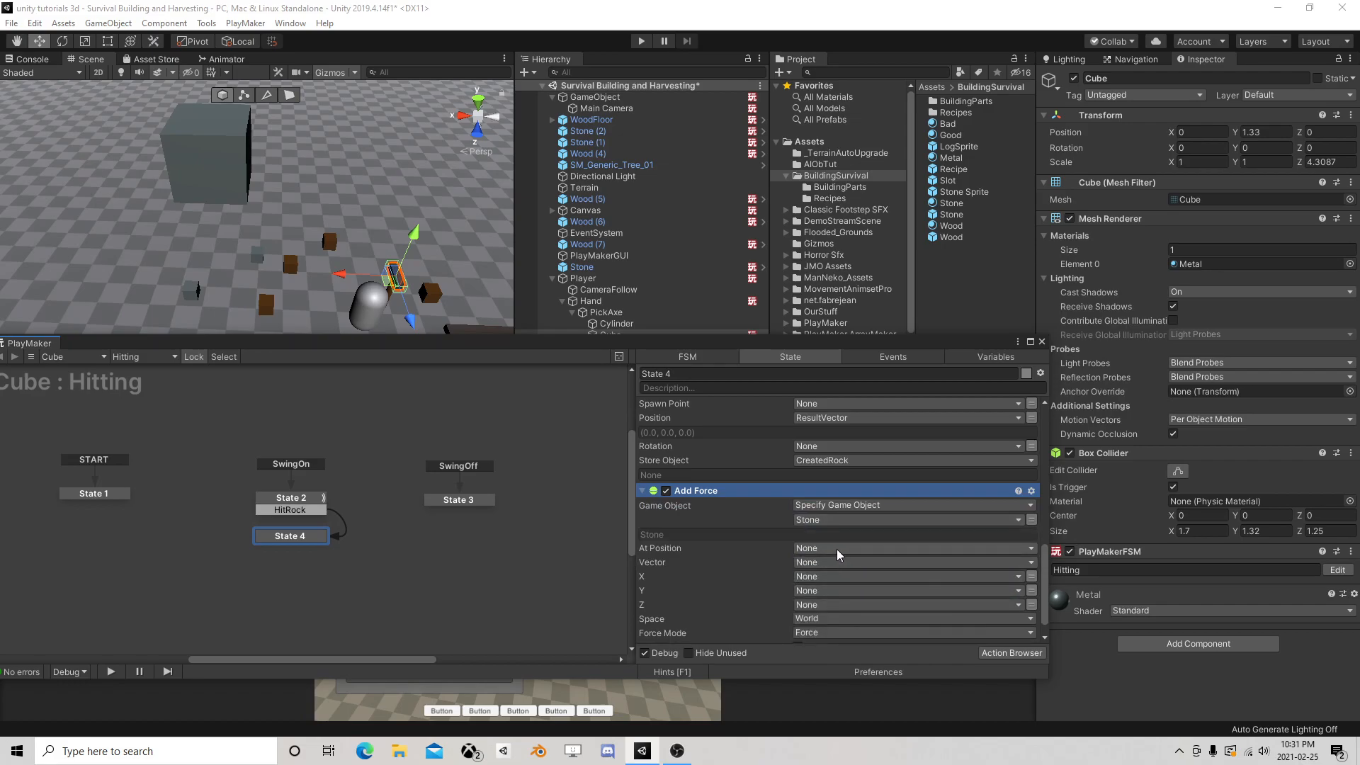
{"action": "left_click", "coordinate": [836, 520]}
{"action": "left_click", "coordinate": [858, 550]}
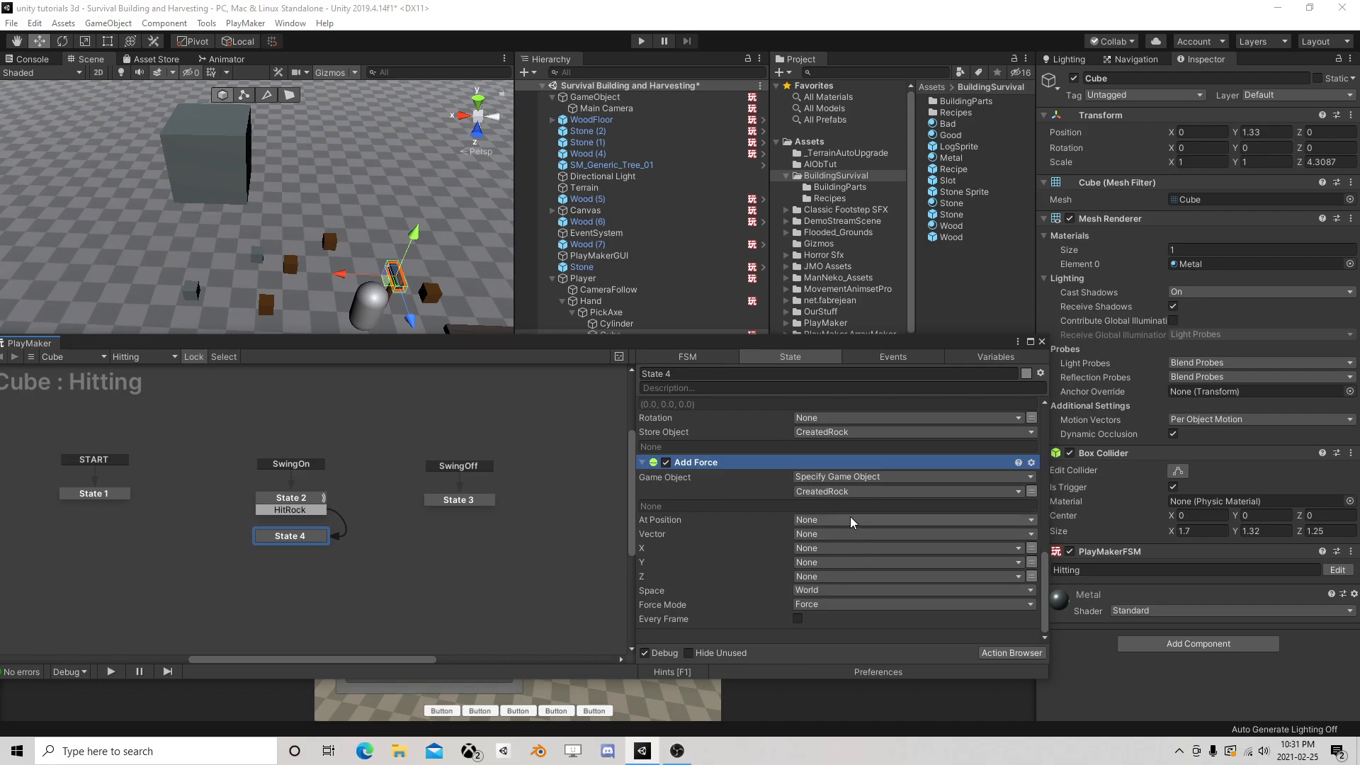
Set the Add Force action's Force Mode to Impulse and its Y force to 15
{"action": "left_click", "coordinate": [820, 603]}
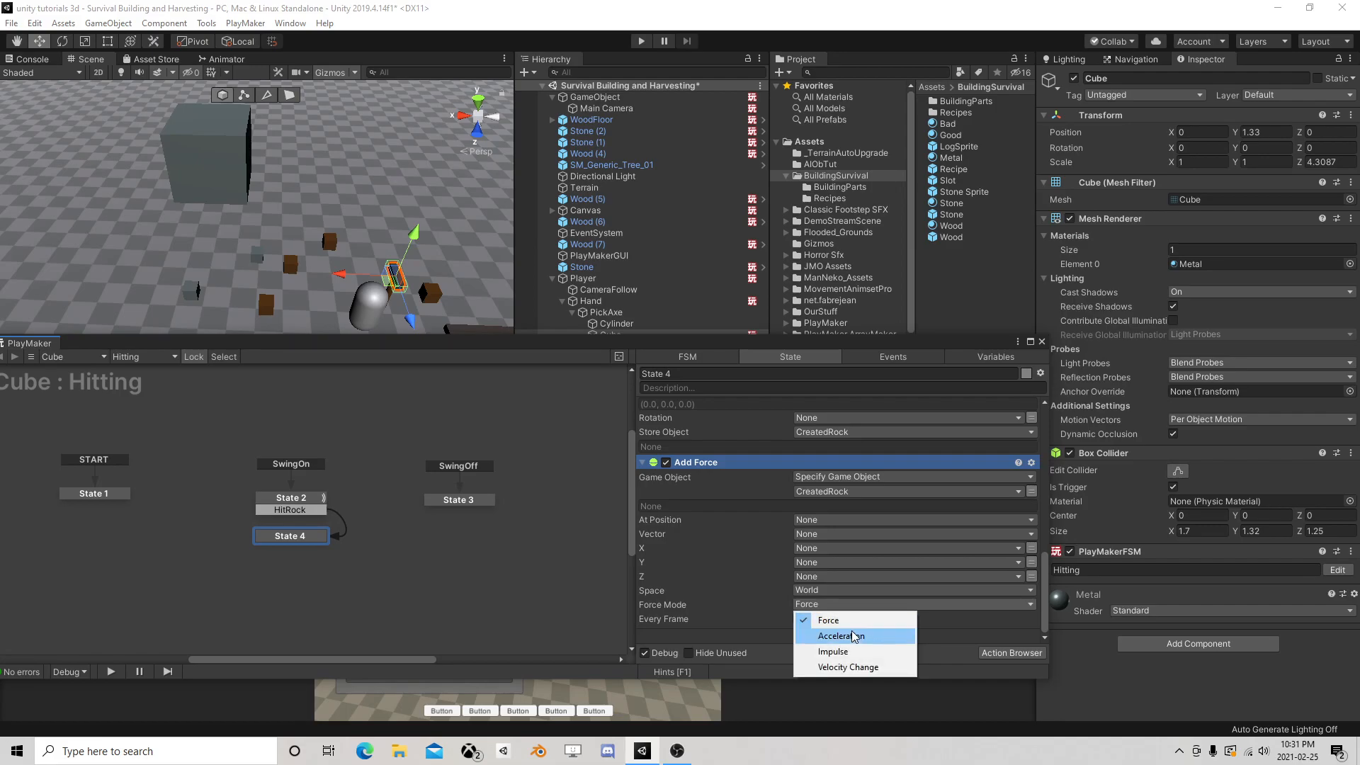
{"action": "left_click", "coordinate": [846, 652]}
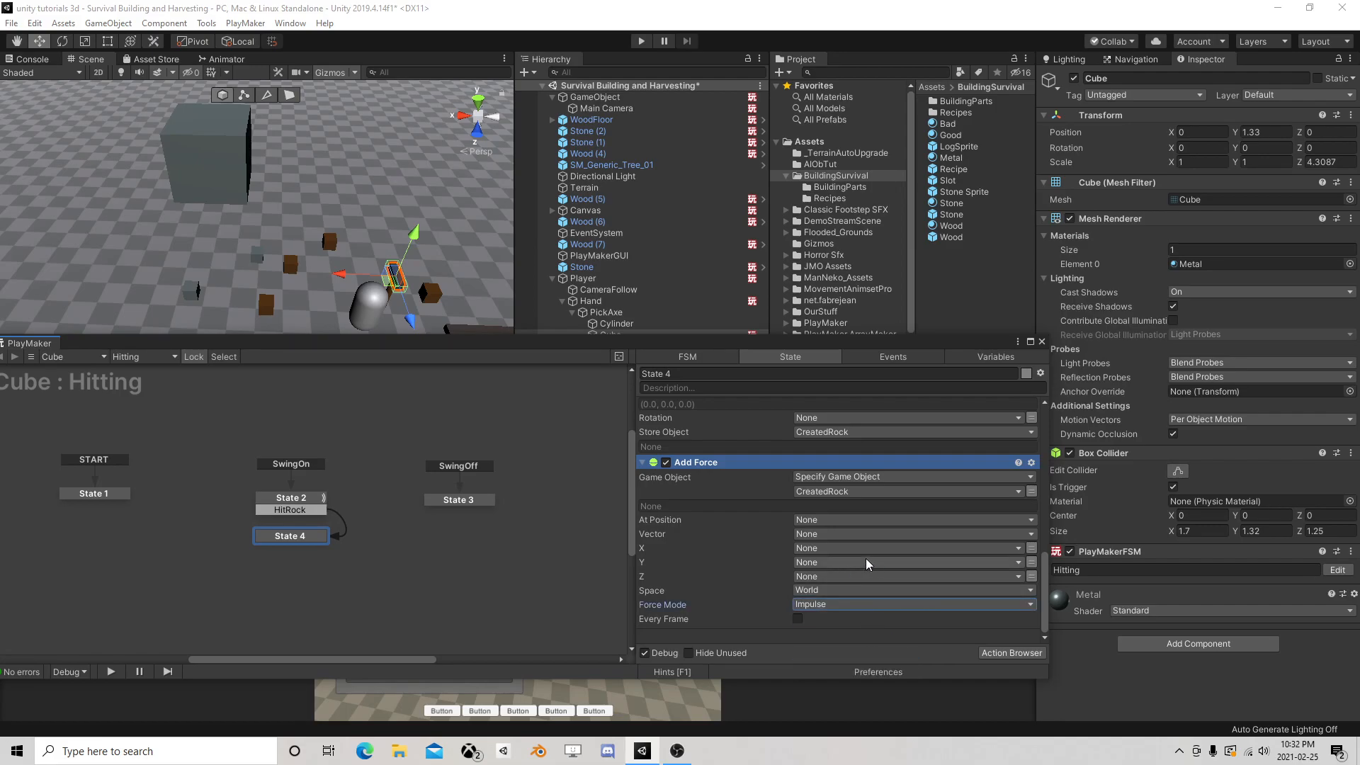
{"action": "left_click", "coordinate": [1031, 562]}
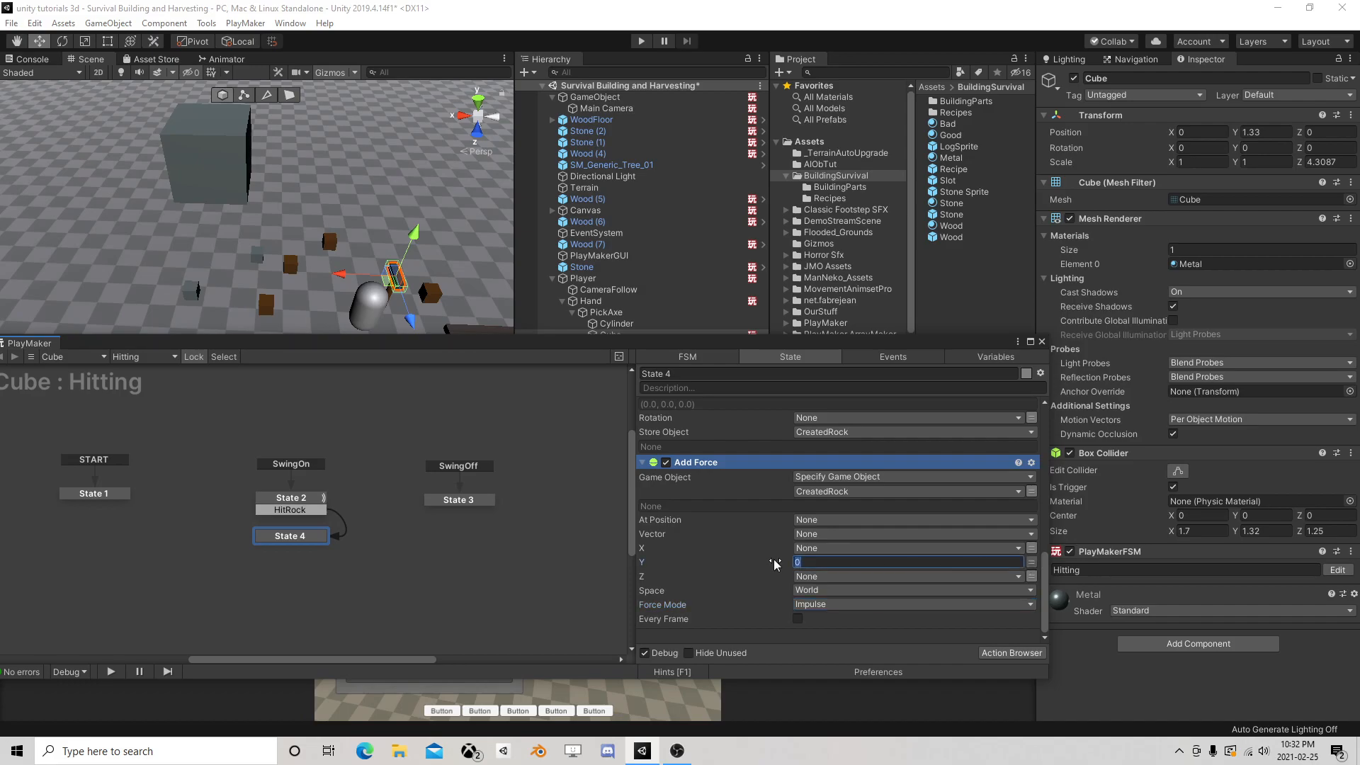
{"action": "type", "text": "15"}
Add two Random Float actions to State 4 and move both to the start of the action list
{"action": "left_click", "coordinate": [993, 652]}
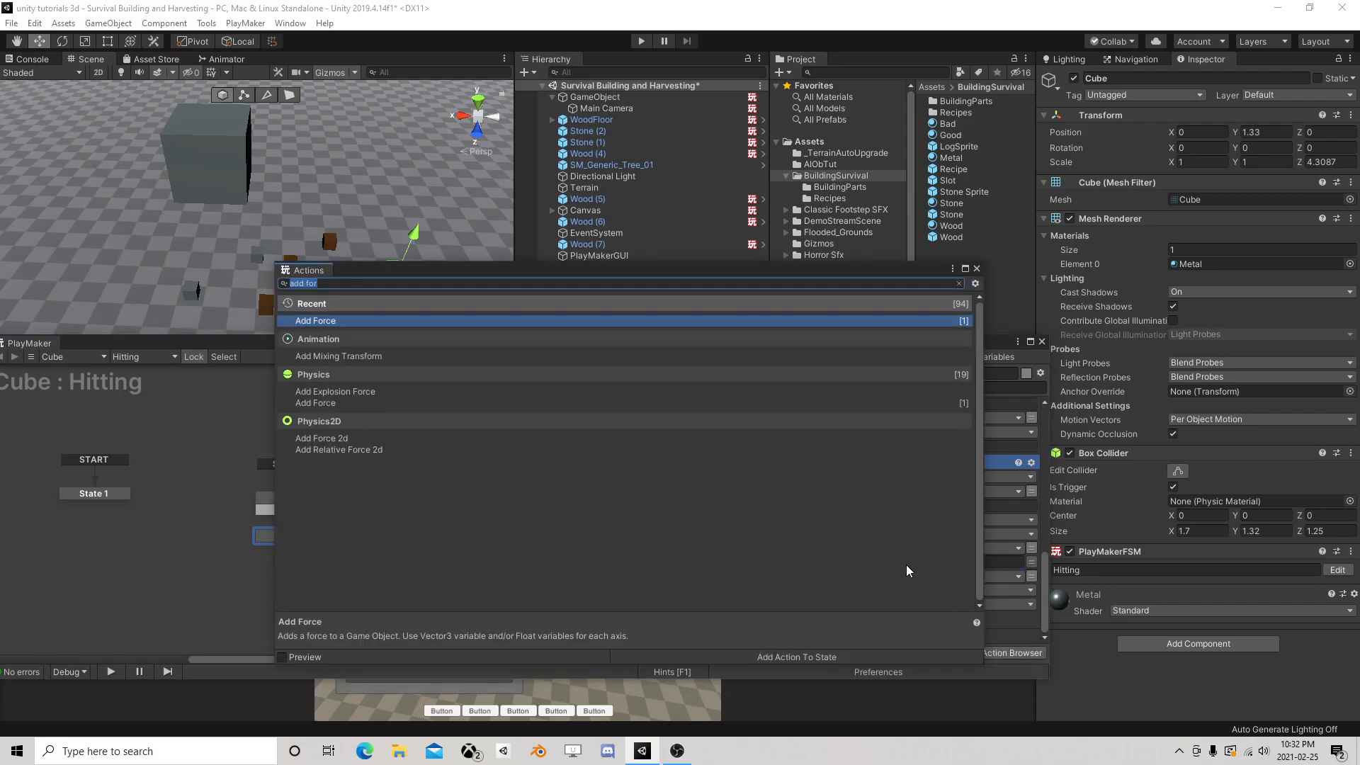
{"action": "type", "text": "float ran"}
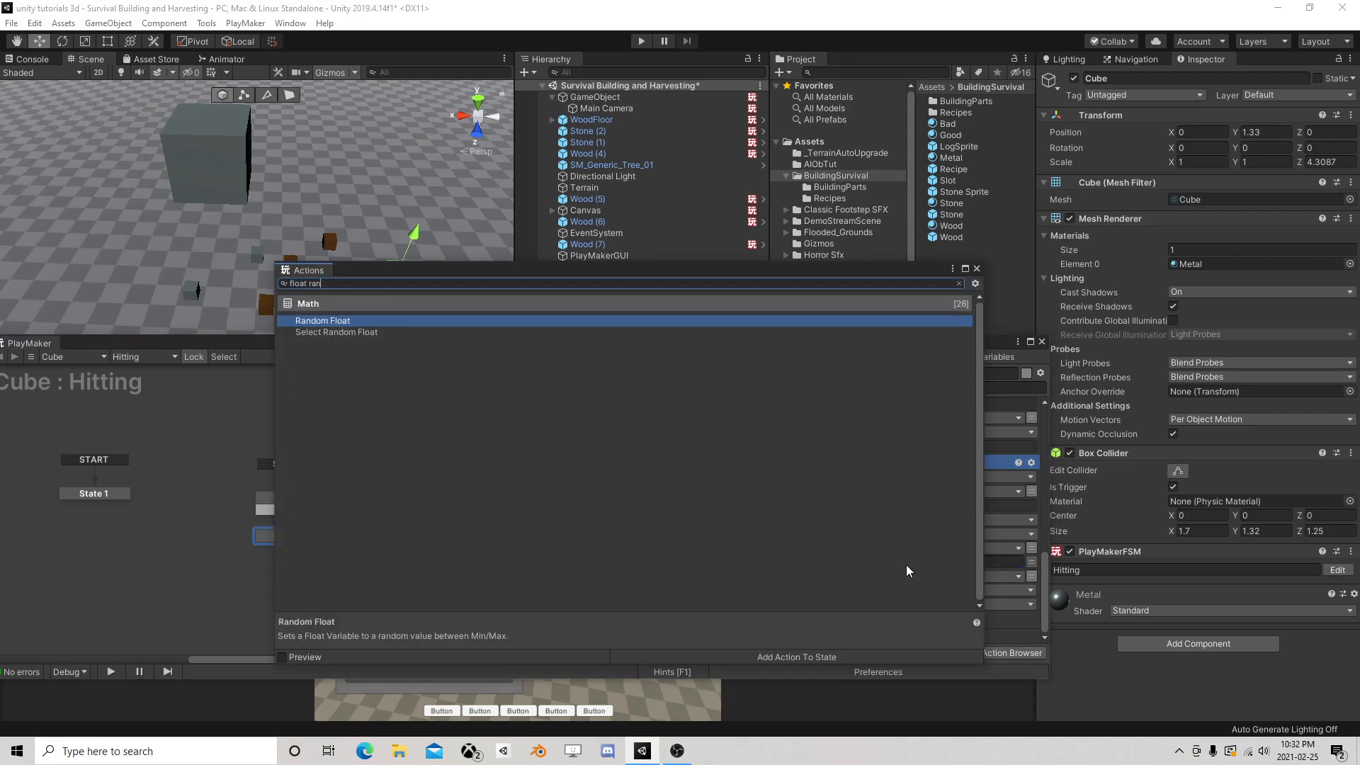
{"action": "double_click", "coordinate": [351, 320]}
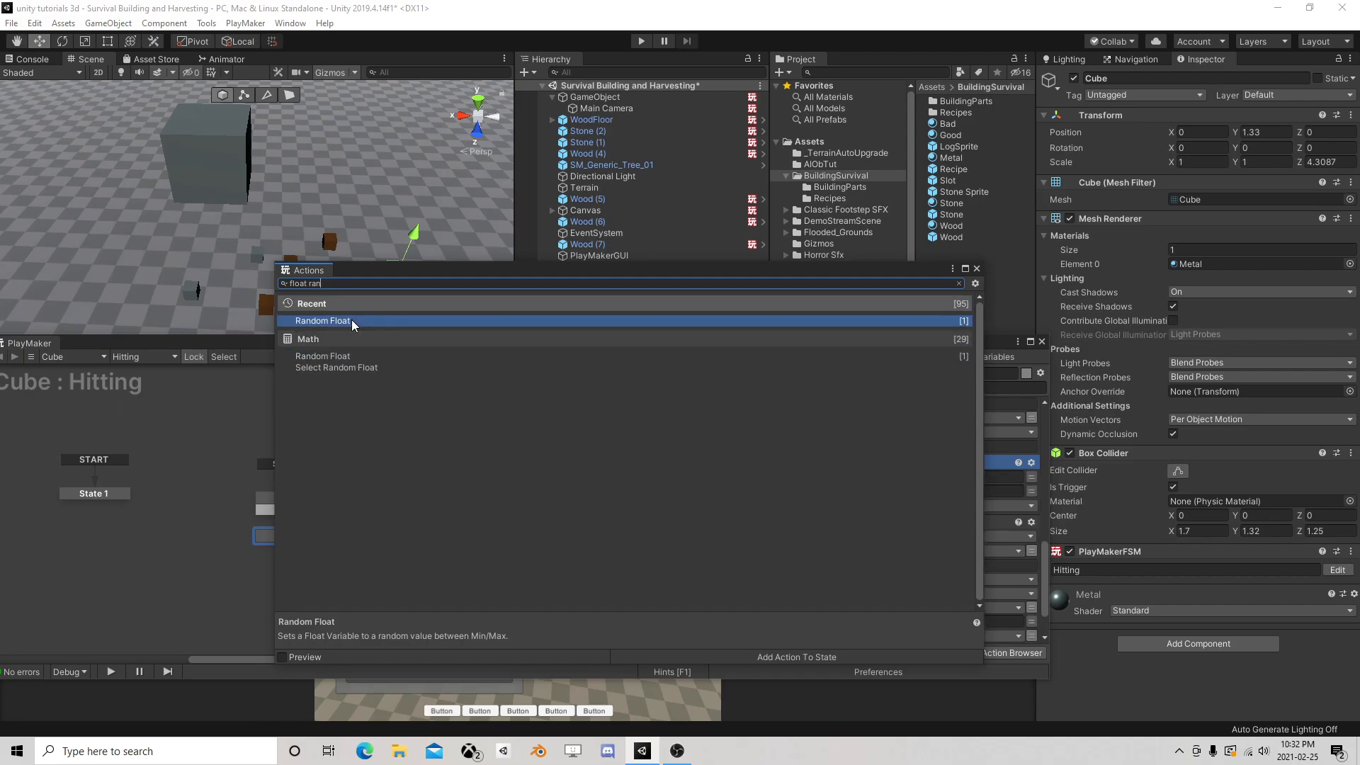
{"action": "left_click", "coordinate": [977, 269]}
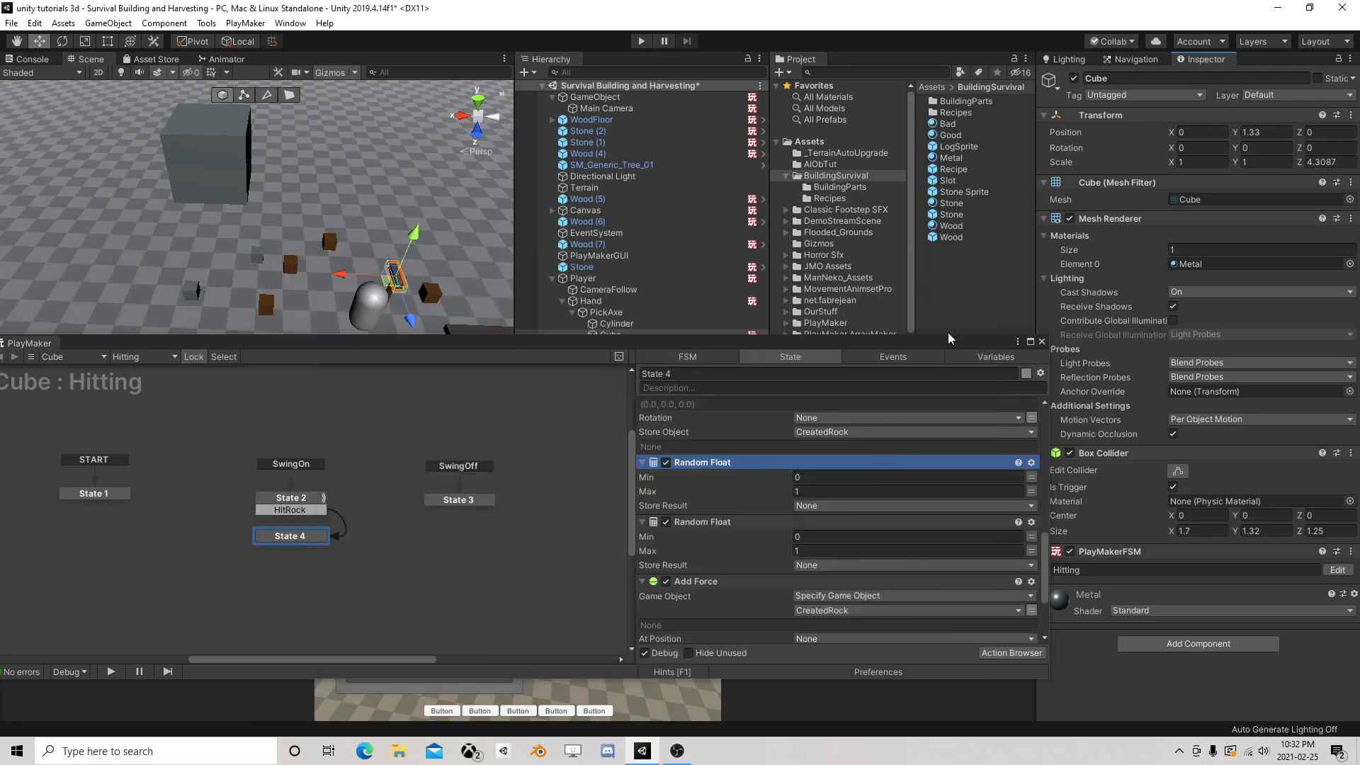
{"action": "scroll", "coordinate": [785, 492], "scroll_direction": "up", "scroll_amount": 3}
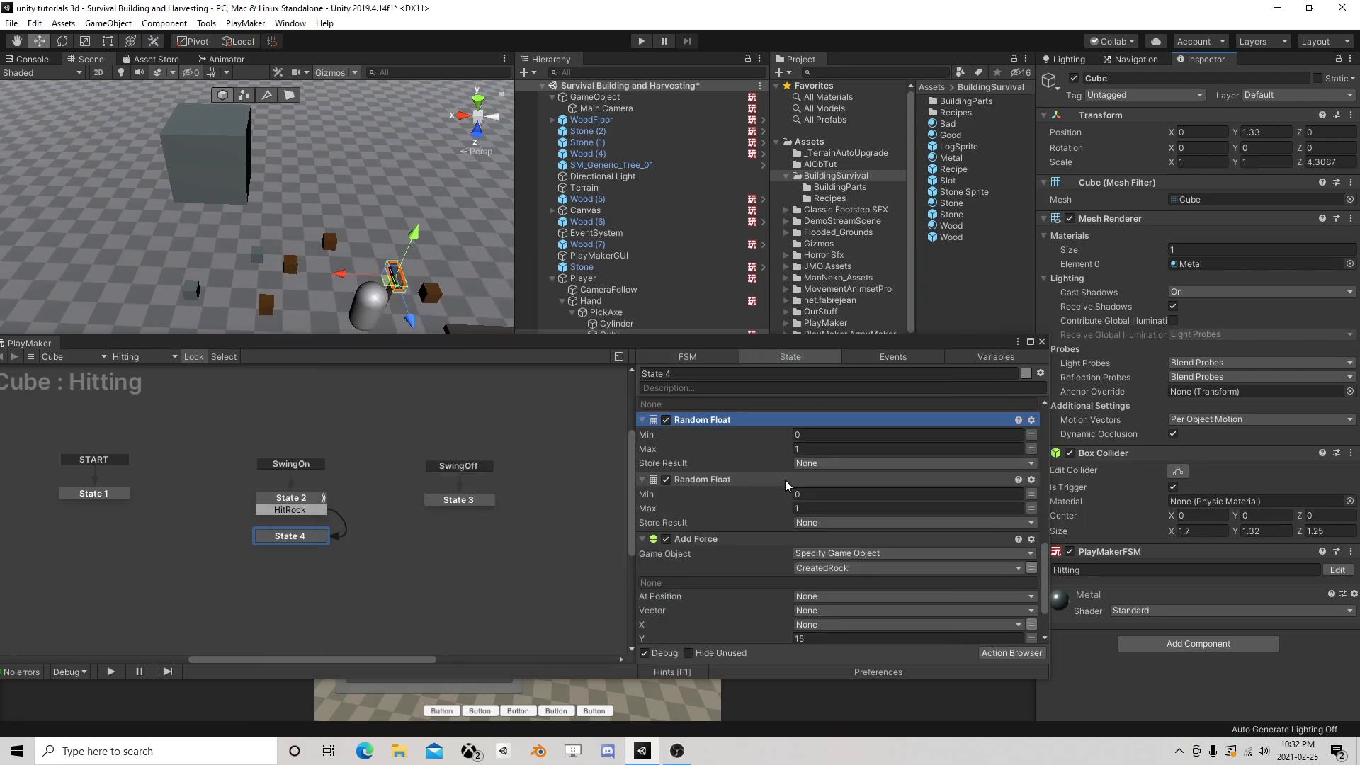
{"action": "left_click", "coordinate": [707, 567], "text": "shift"}
{"action": "left_click_drag", "start_coordinate": [713, 508], "coordinate": [708, 400]}
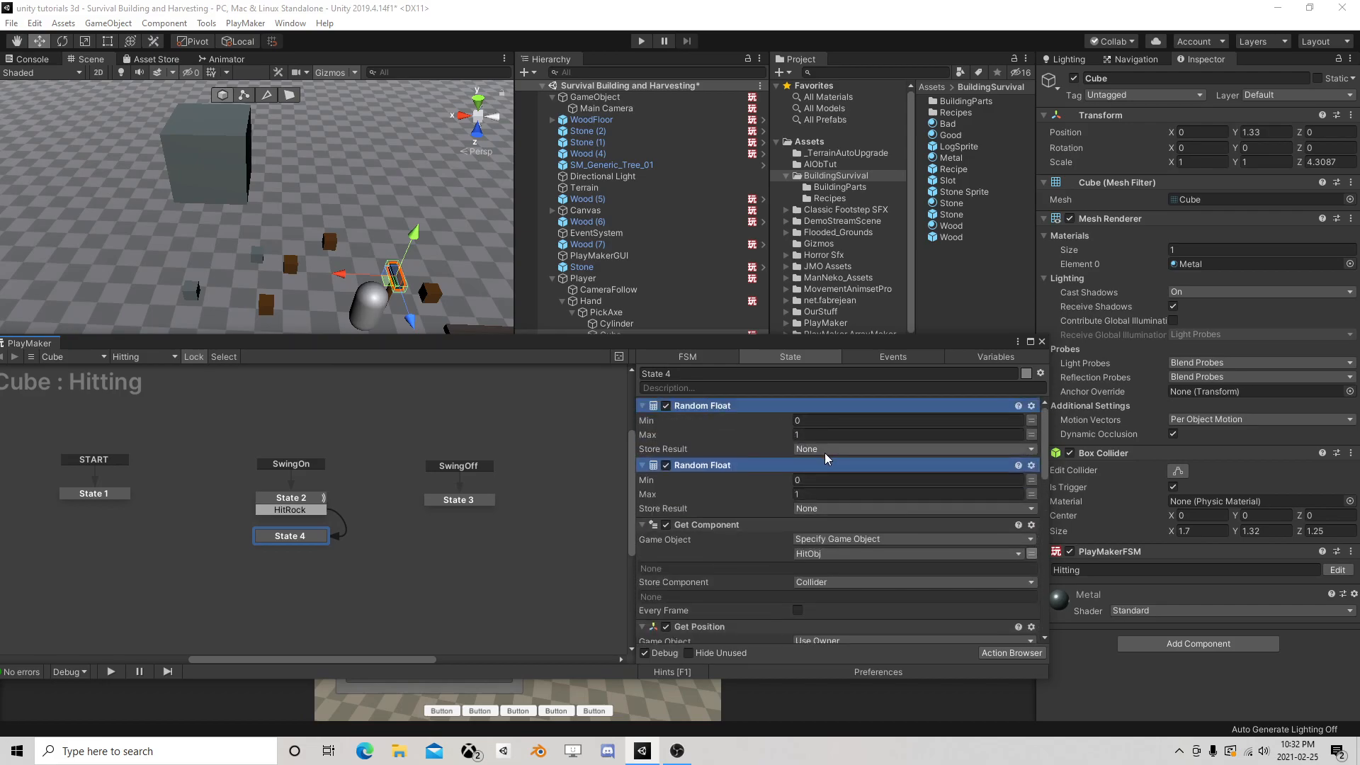
Set the first Random Float's Min to -15 and store its result in a new variable X
{"action": "type", "text": "-"}
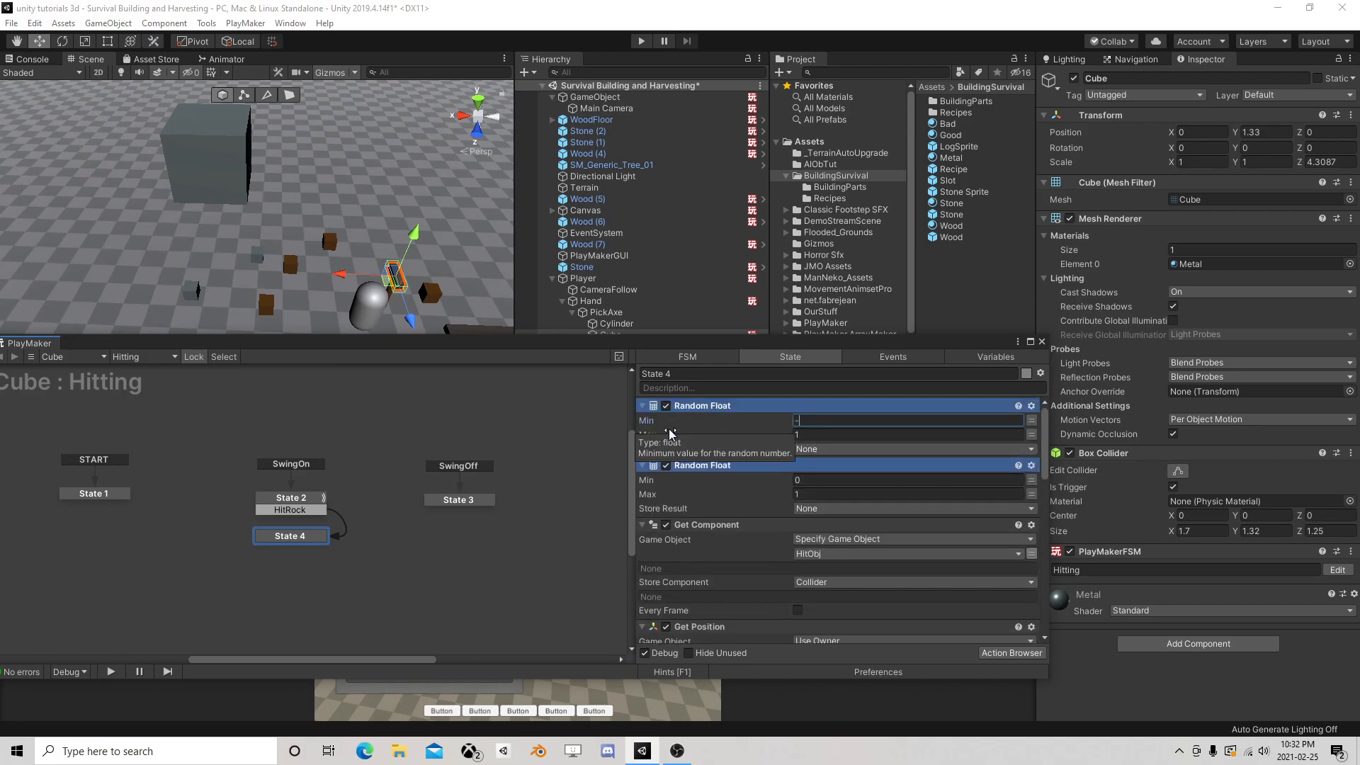
{"action": "type", "text": "15"}
{"action": "key", "text": "Tab"}
{"action": "left_click", "coordinate": [844, 450]}
{"action": "left_click", "coordinate": [847, 481]}
{"action": "type", "text": "X"}
{"action": "key", "text": "Return"}
Set the second Random Float's Min to -15 and store its result in a new variable Z
{"action": "left_click", "coordinate": [732, 494]}
{"action": "type", "text": "-15"}
{"action": "key", "text": "Tab"}
{"action": "left_click", "coordinate": [805, 525]}
{"action": "left_click", "coordinate": [834, 571]}
{"action": "type", "text": "Z"}
{"action": "left_click", "coordinate": [908, 565]}
Assign the variables X and Z to the Add Force action's X and Z forces
{"action": "scroll", "coordinate": [873, 535], "scroll_direction": "down", "scroll_amount": 12}
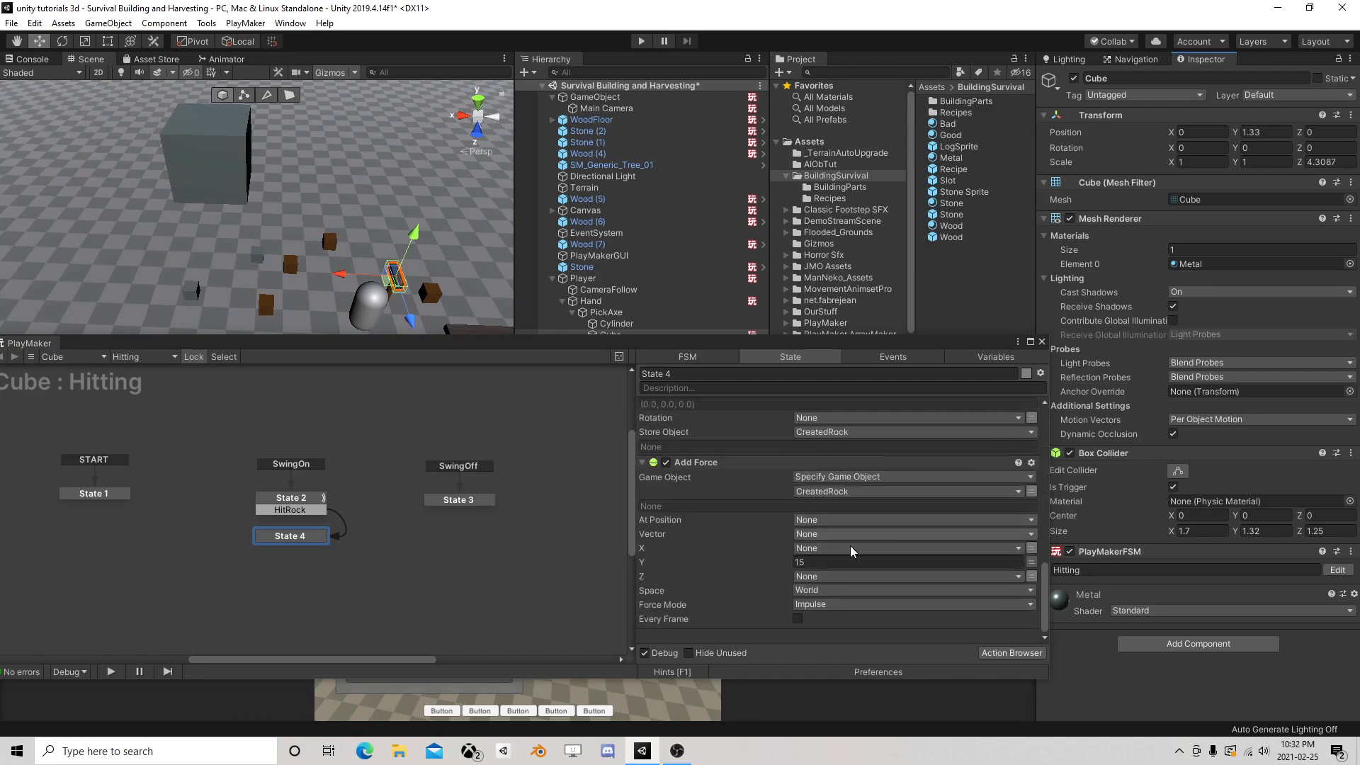
{"action": "left_click", "coordinate": [797, 548]}
{"action": "left_click", "coordinate": [808, 576]}
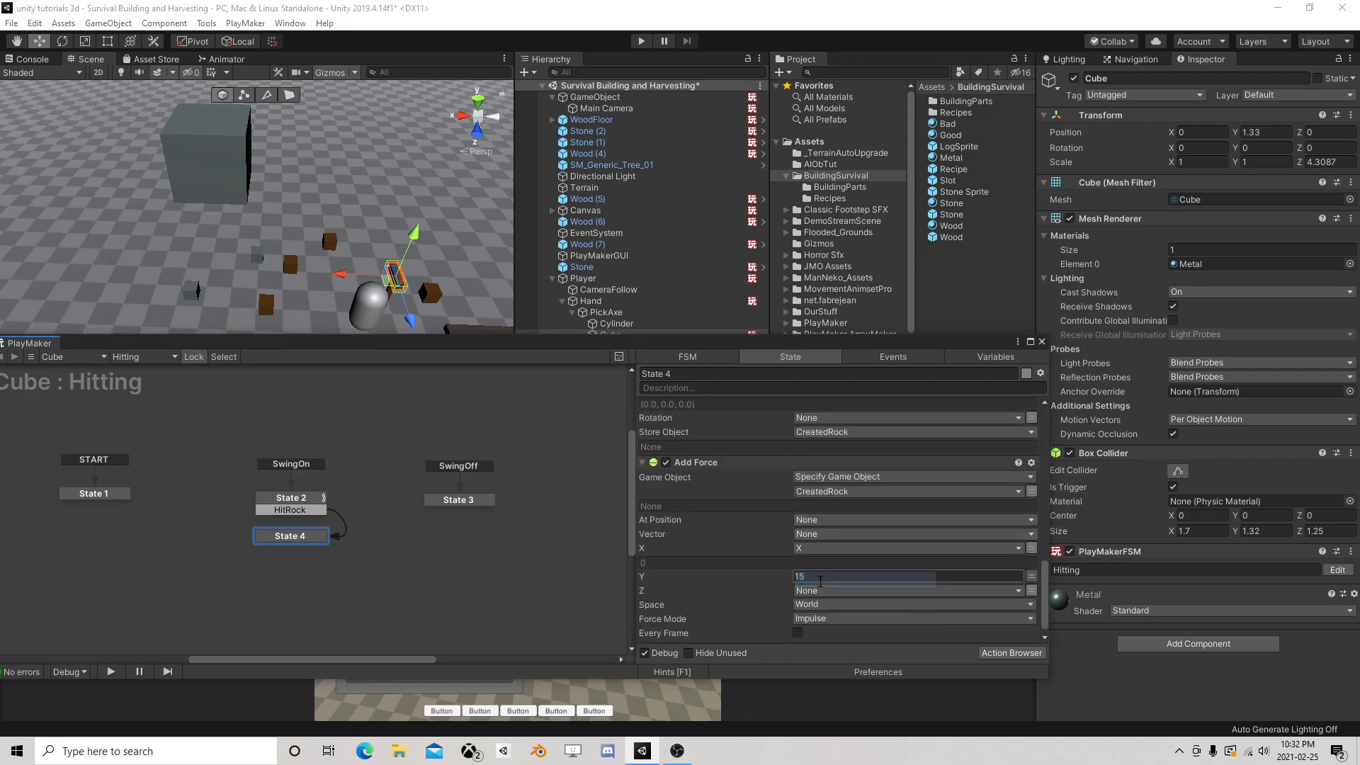
{"action": "left_click", "coordinate": [809, 599]}
{"action": "left_click", "coordinate": [825, 639]}
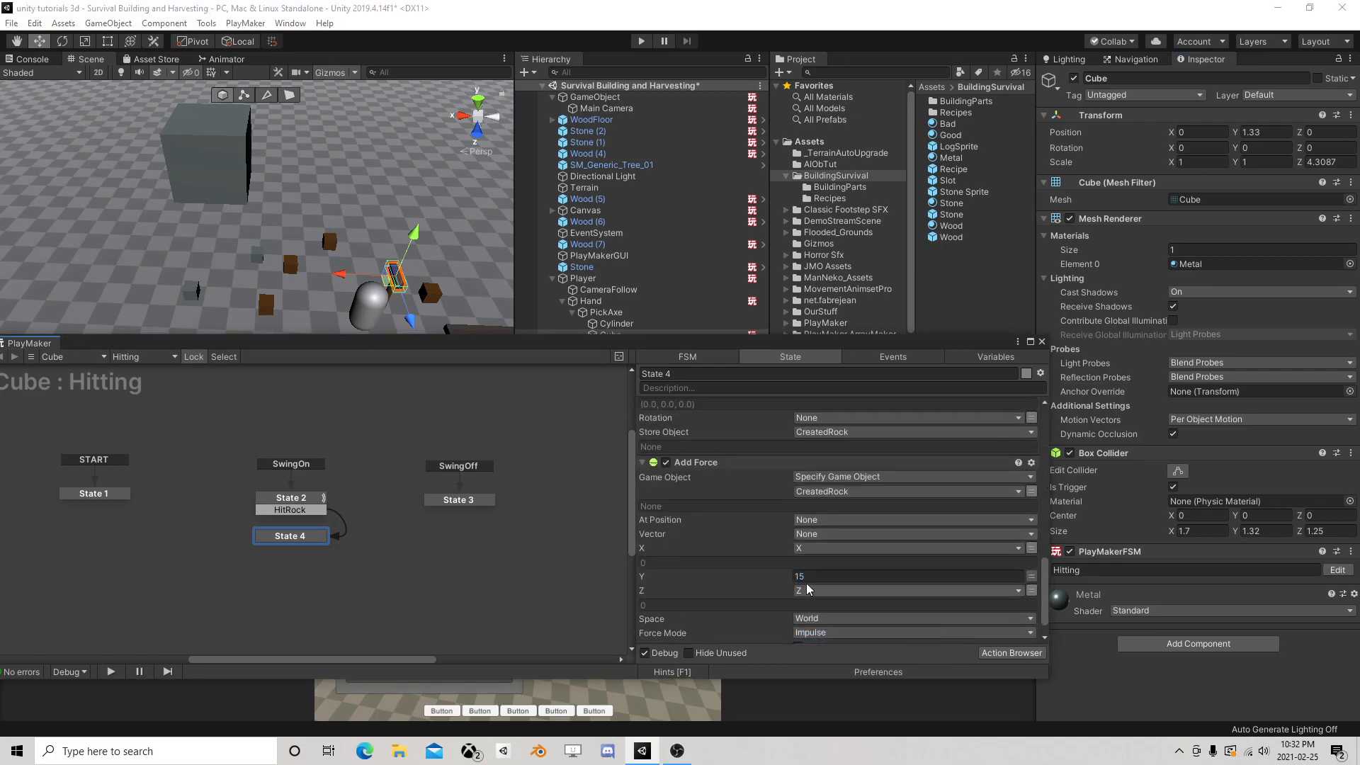
{"action": "scroll", "coordinate": [823, 570], "scroll_direction": "down", "scroll_amount": 1}
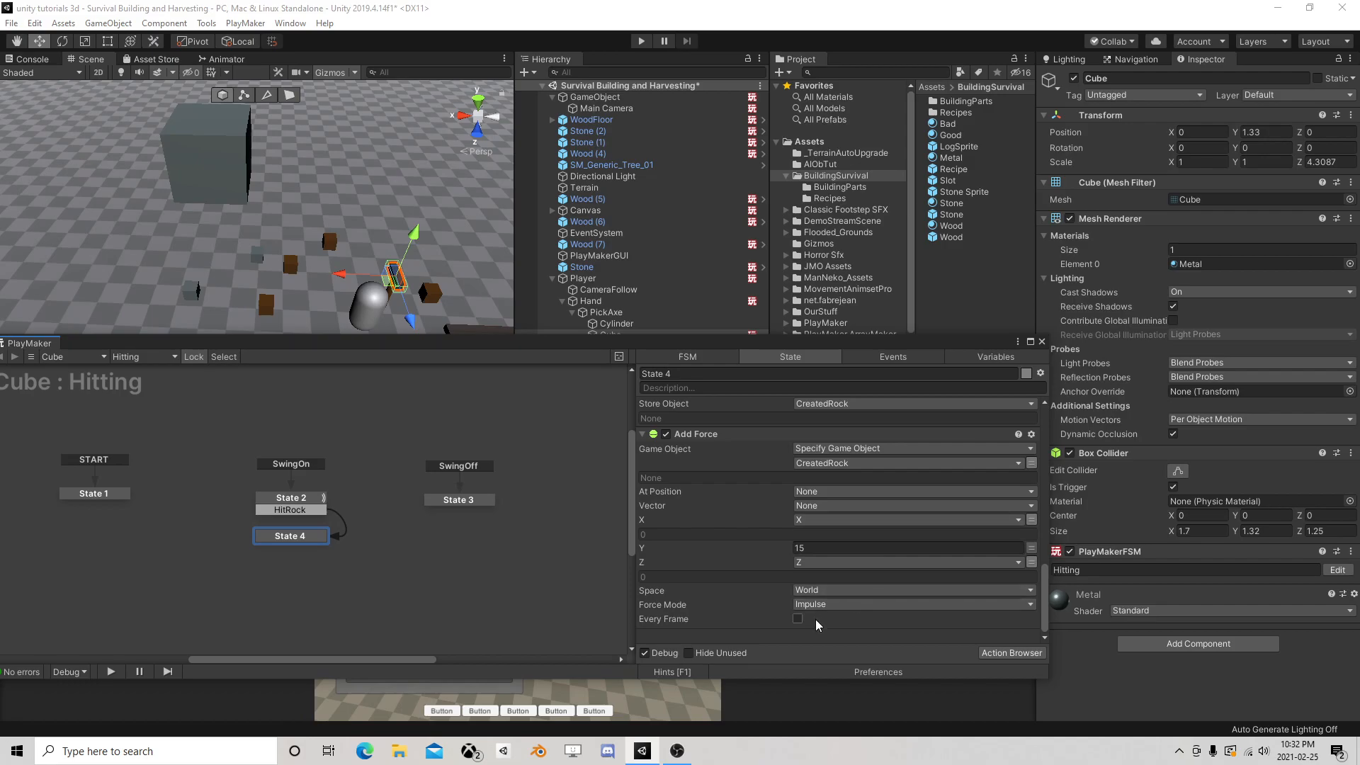
Close the FSM editor, run the scene and walk the player over to the big rock
{"action": "left_click", "coordinate": [1041, 342]}
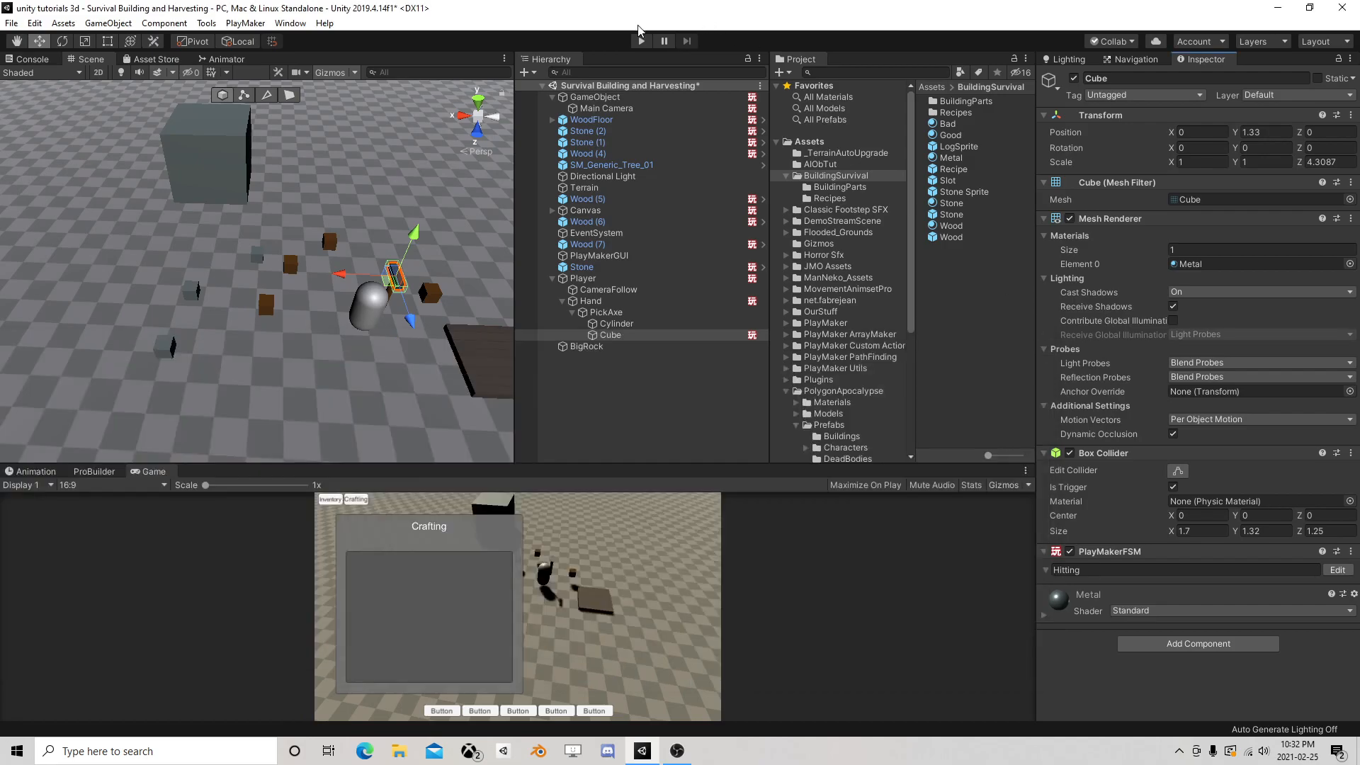
{"action": "left_click", "coordinate": [641, 40]}
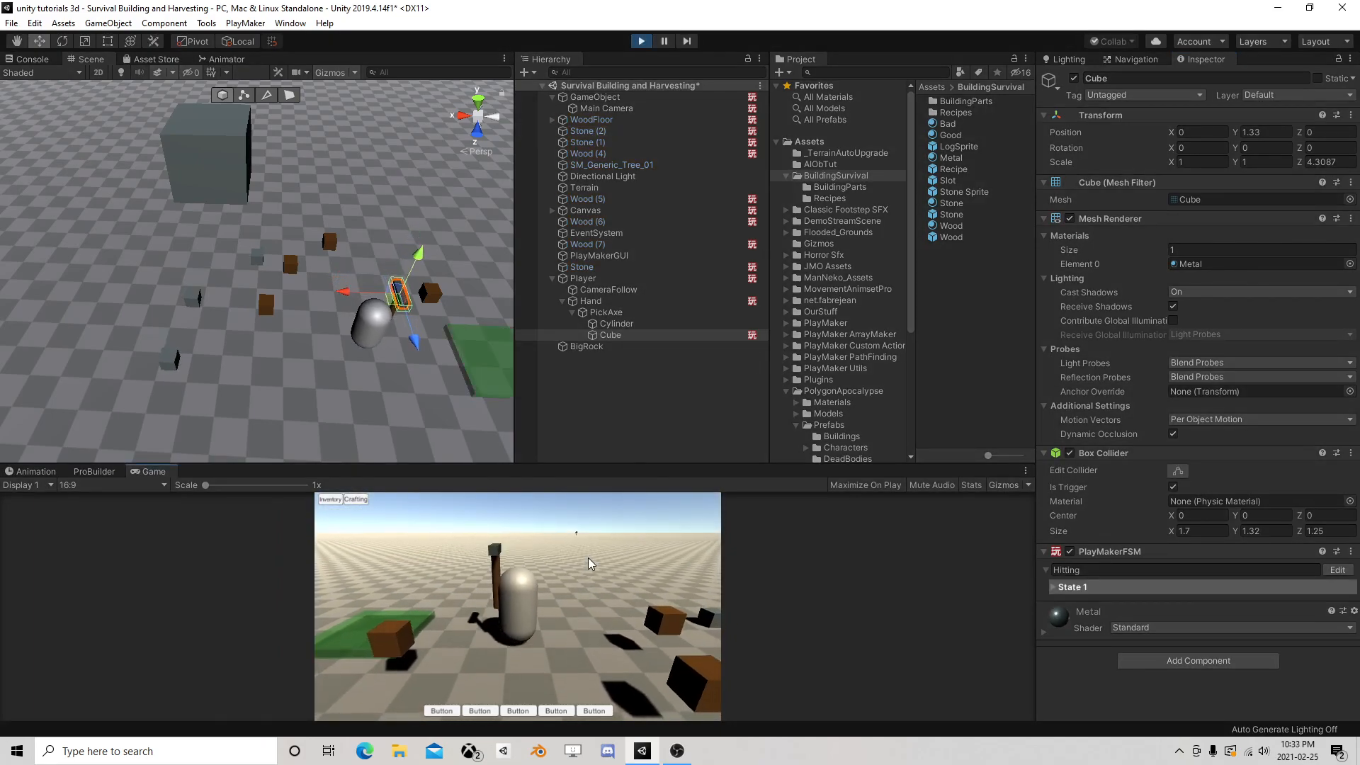
{"action": "key", "text": "w"}
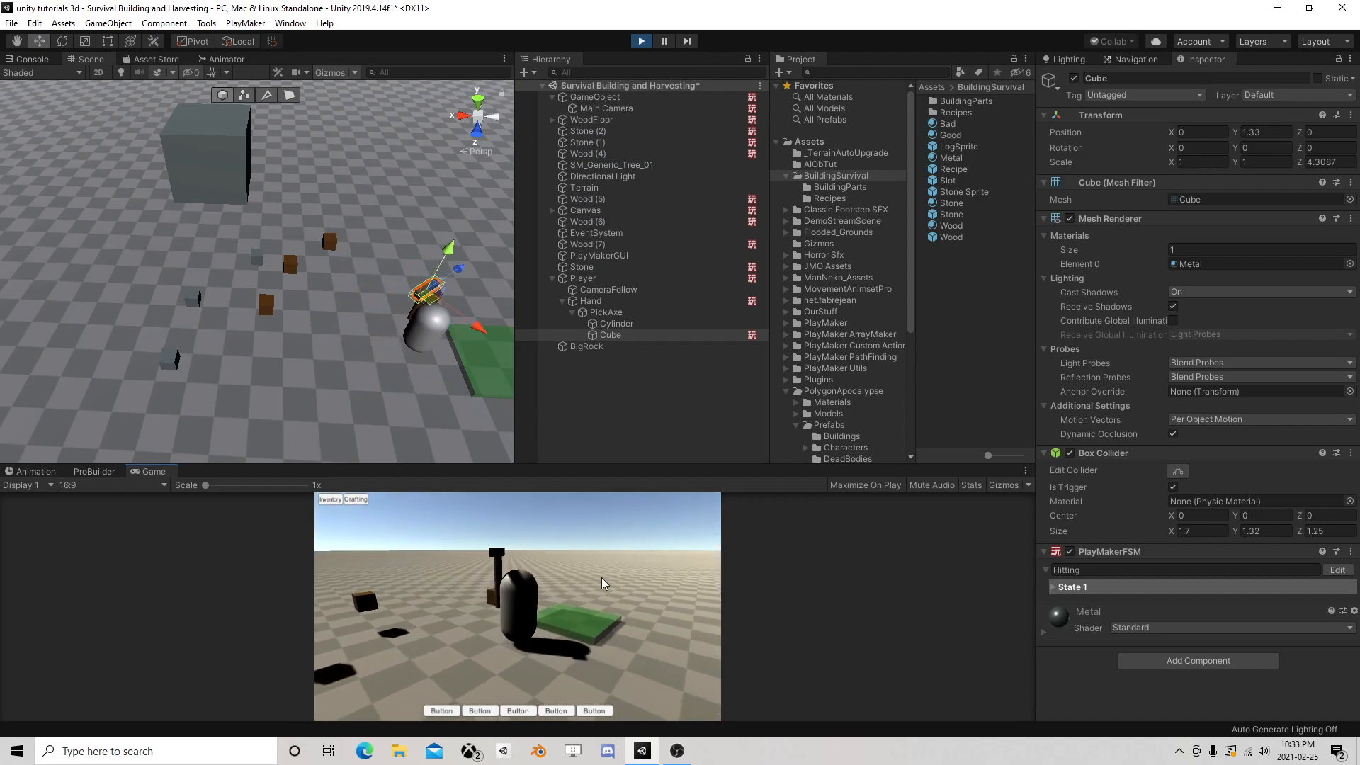
{"action": "key", "text": "w"}
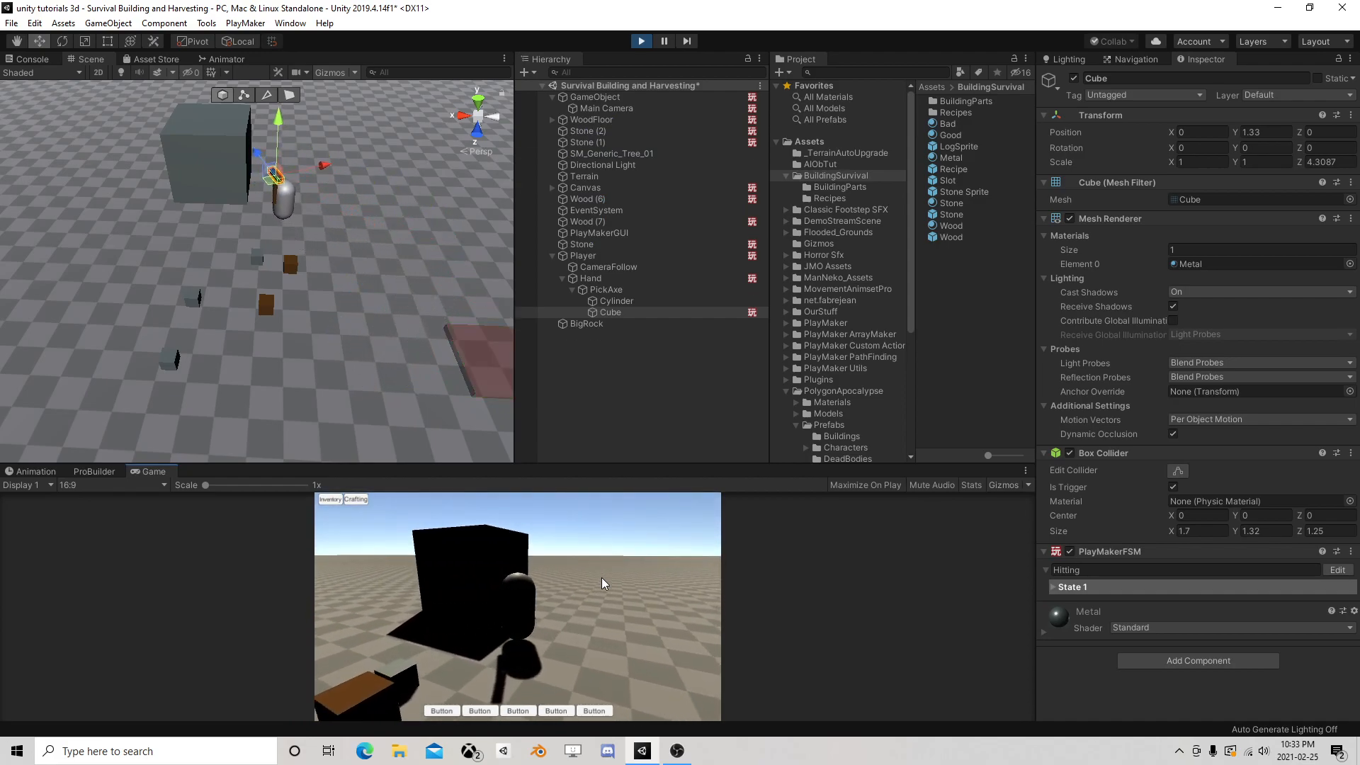
{"action": "key", "text": "d"}
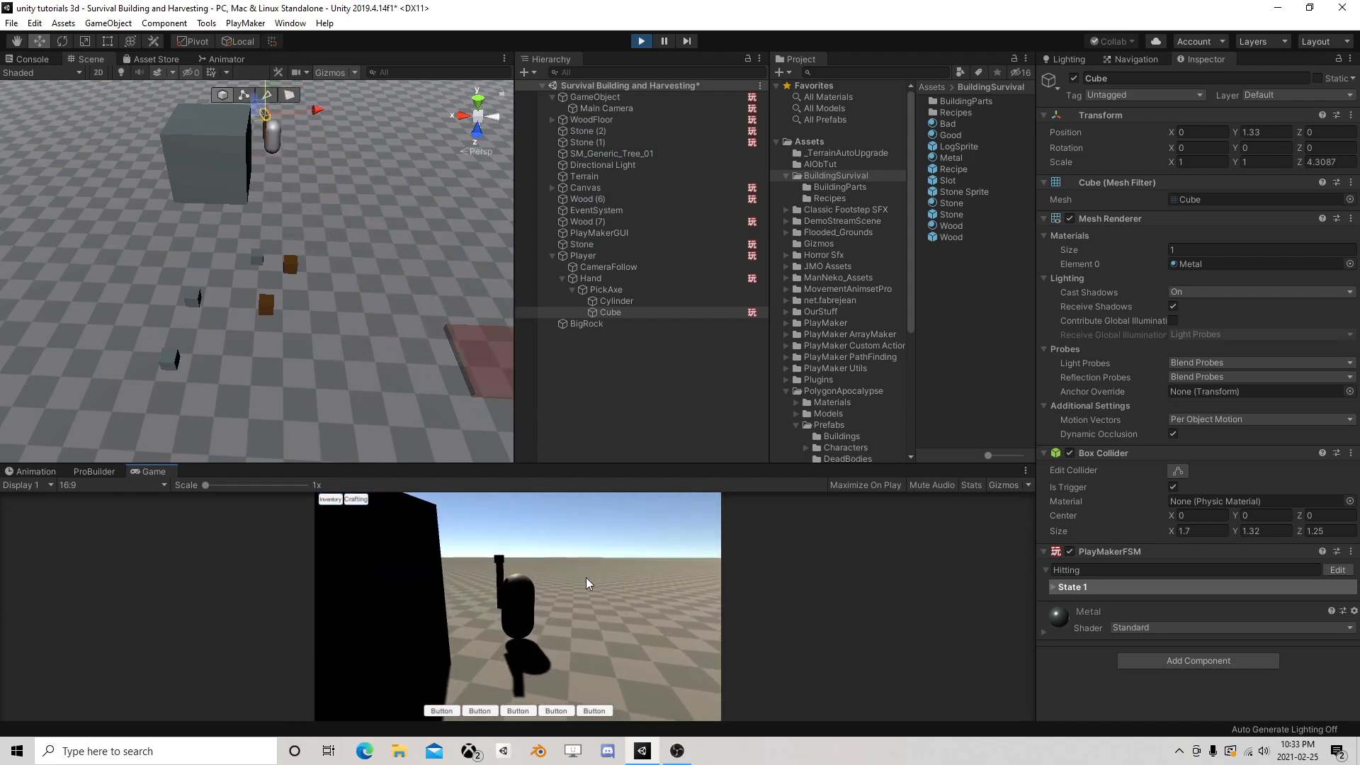
{"action": "key", "text": "w"}
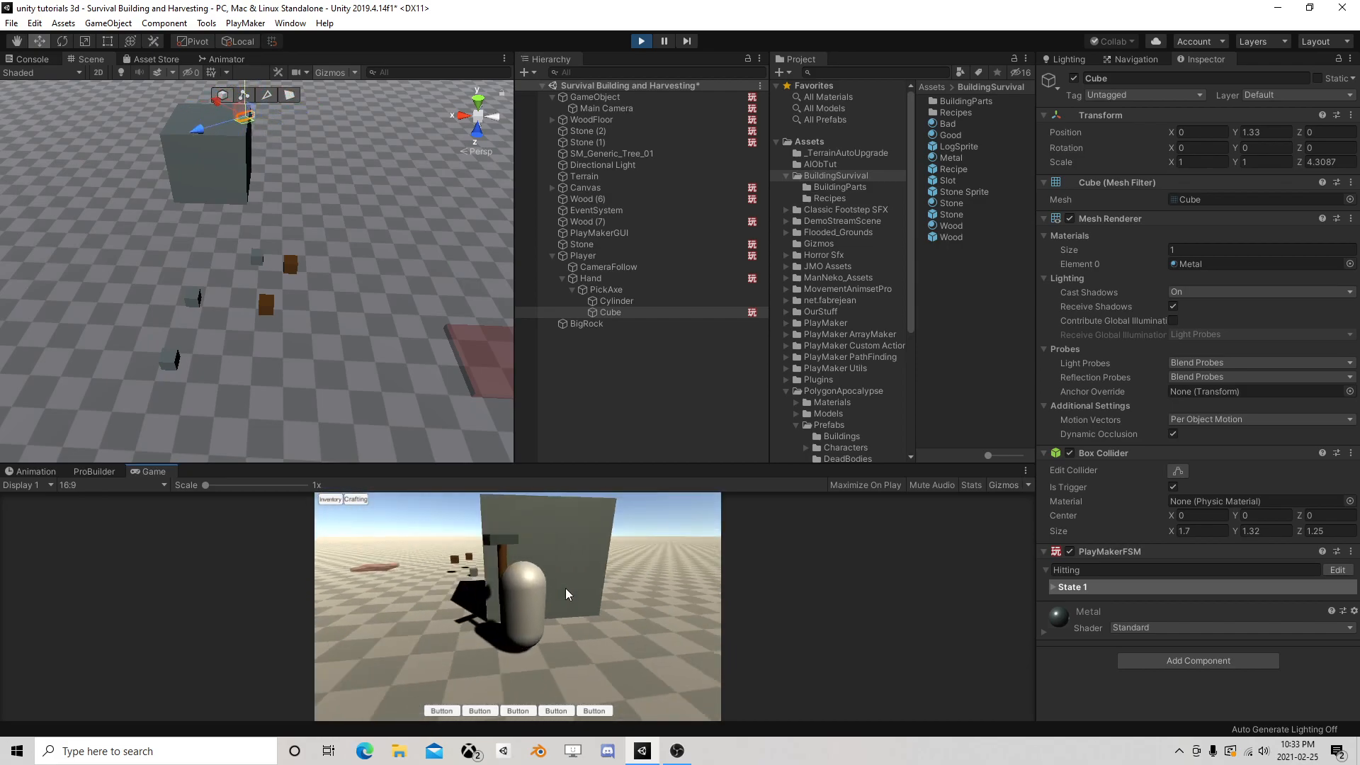
{"action": "key", "text": "a"}
Swing the pickaxe at the big rock from different sides to test the hits, and stop the scene
{"action": "left_click", "coordinate": [551, 579]}
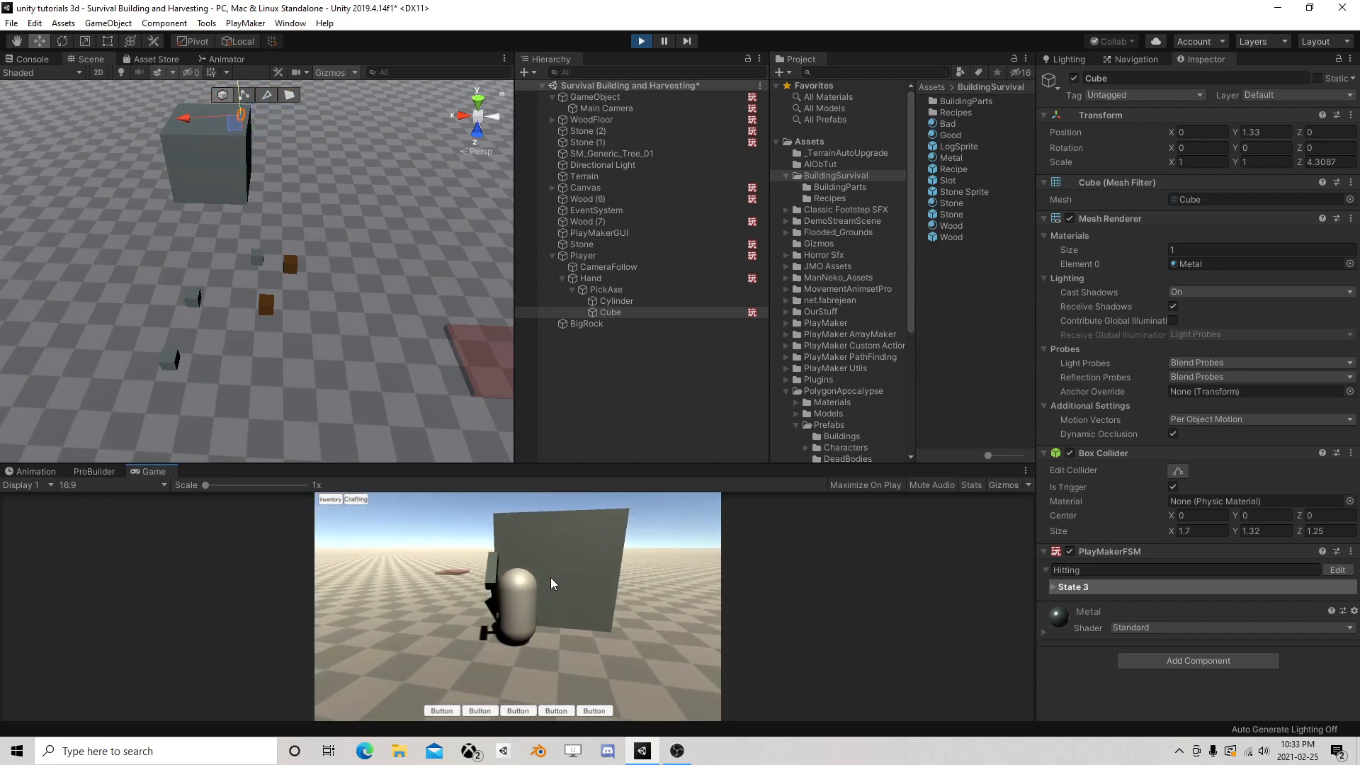
{"action": "key", "text": "d"}
{"action": "left_click", "coordinate": [529, 578]}
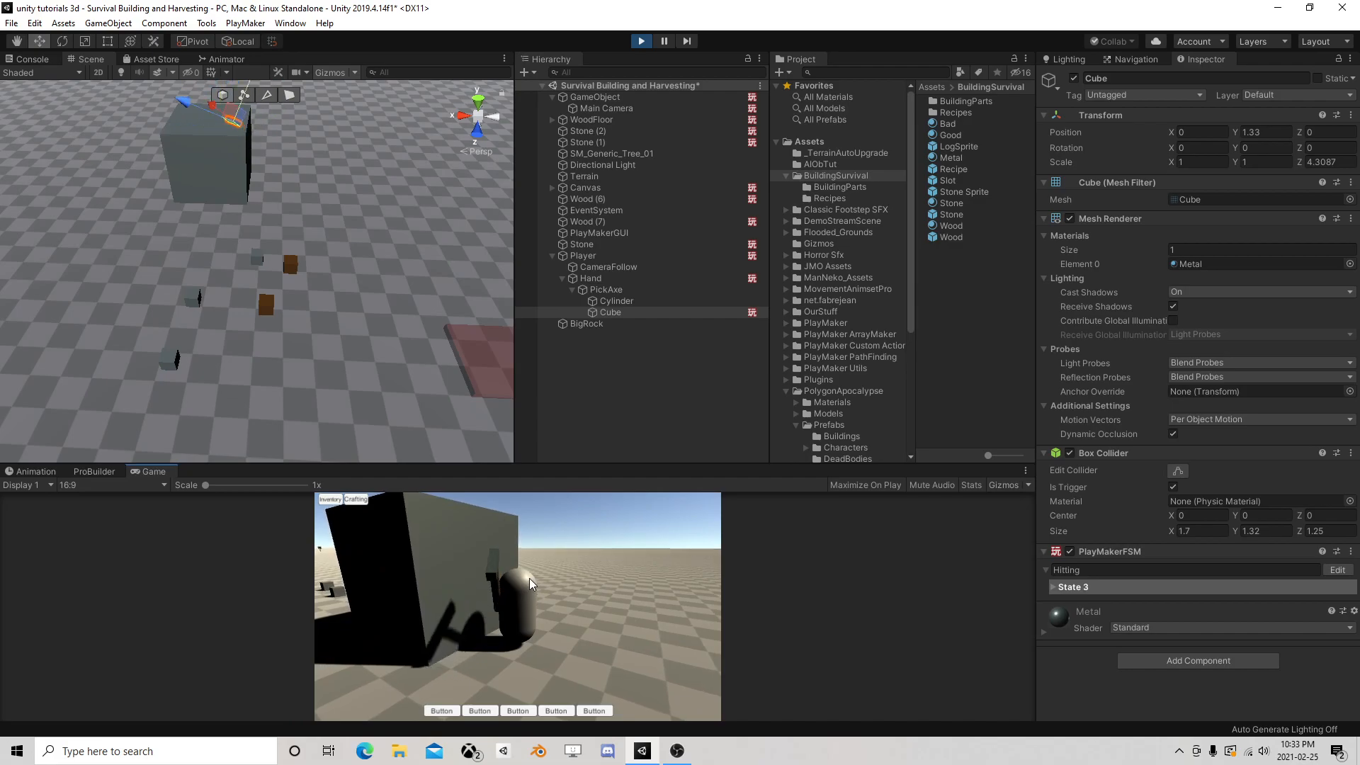
{"action": "key", "text": "d"}
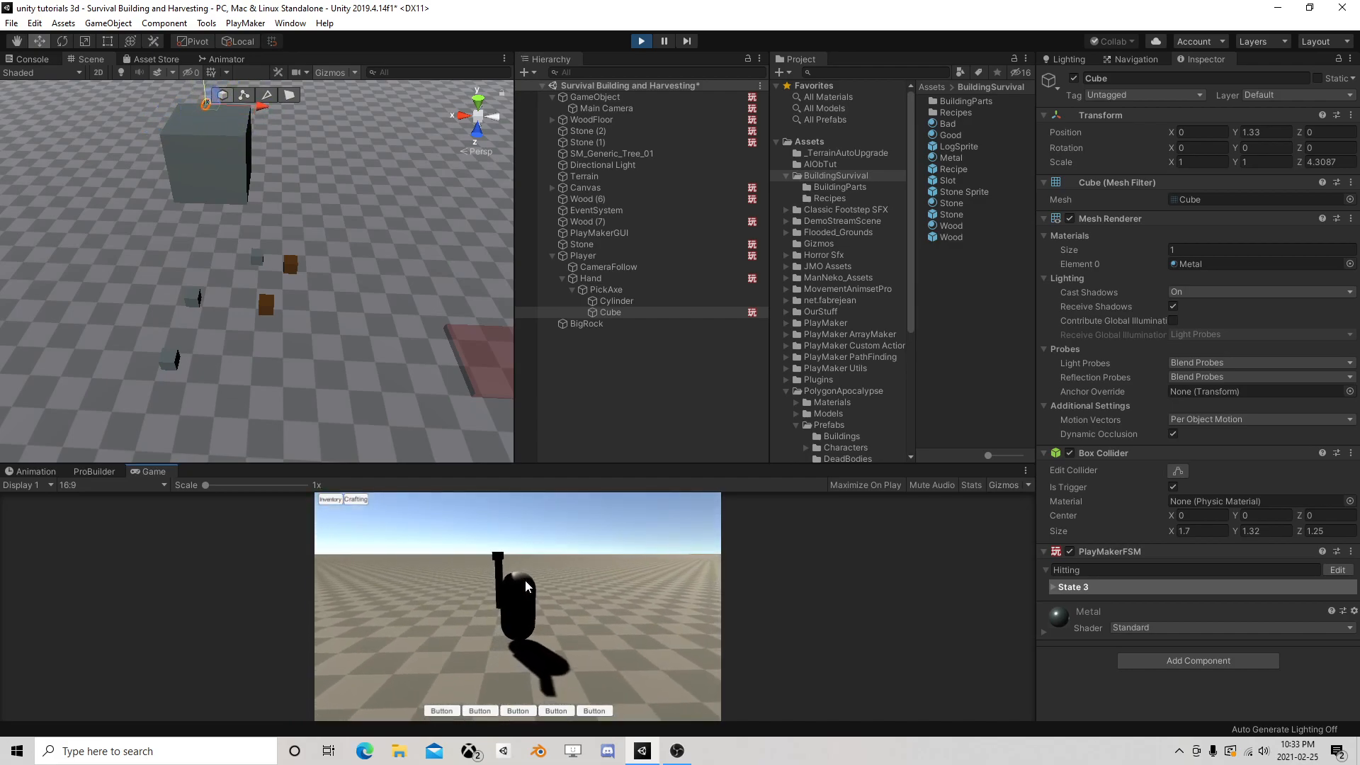
{"action": "left_click", "coordinate": [525, 580]}
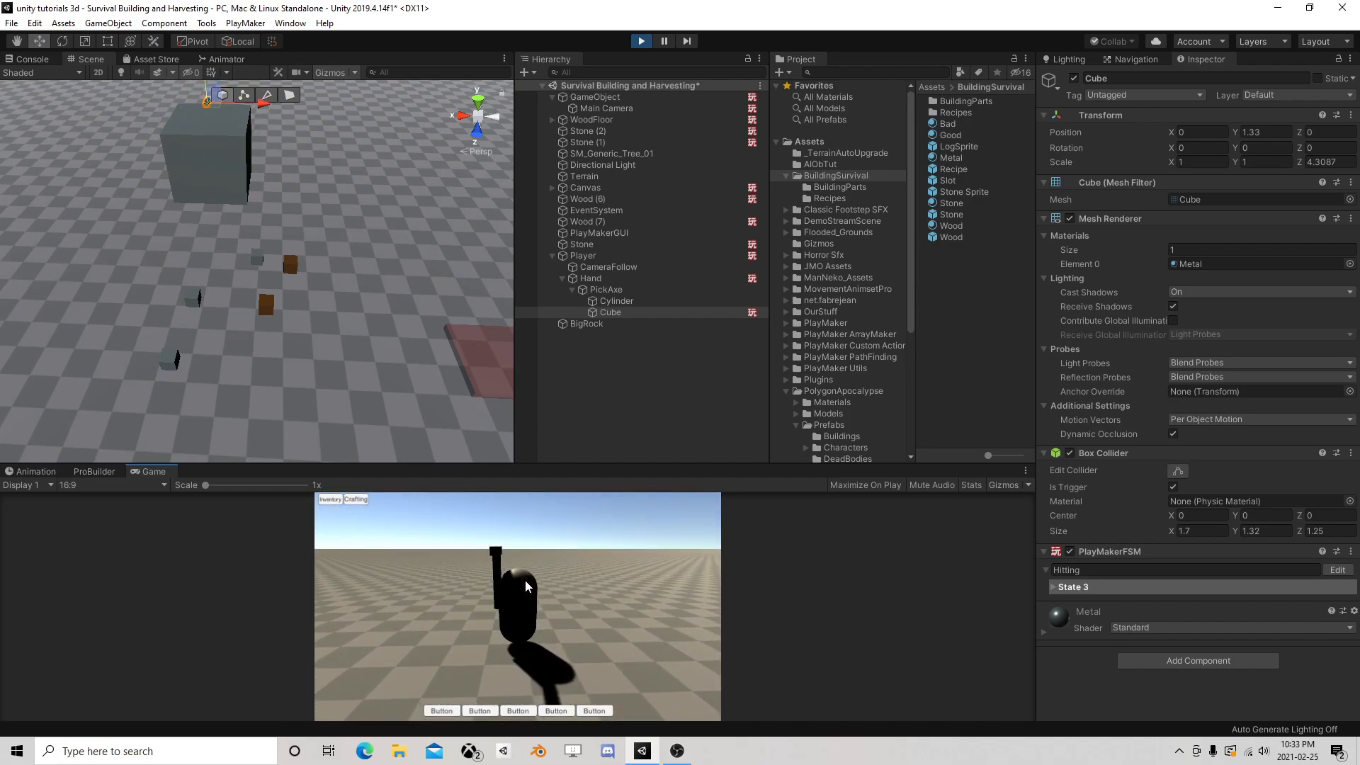
{"action": "key", "text": "d"}
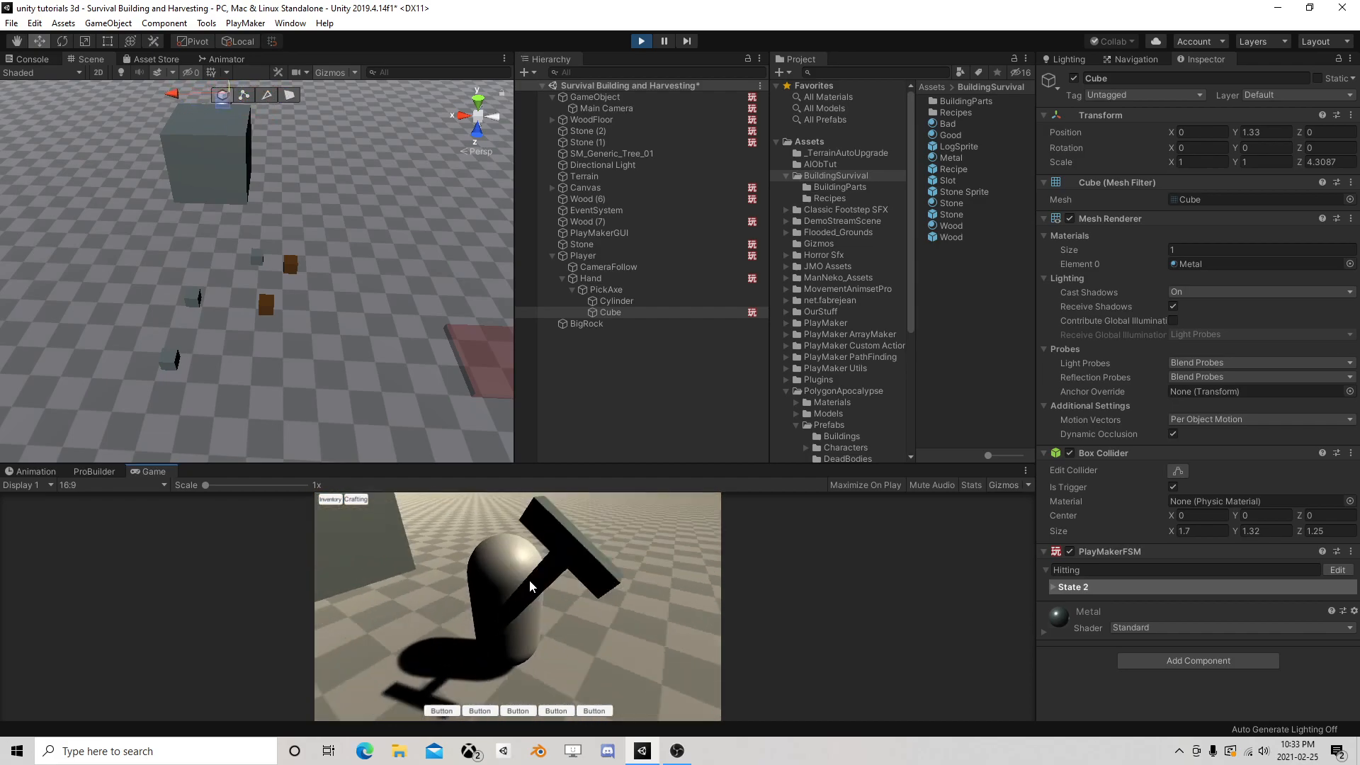
{"action": "key", "text": "w"}
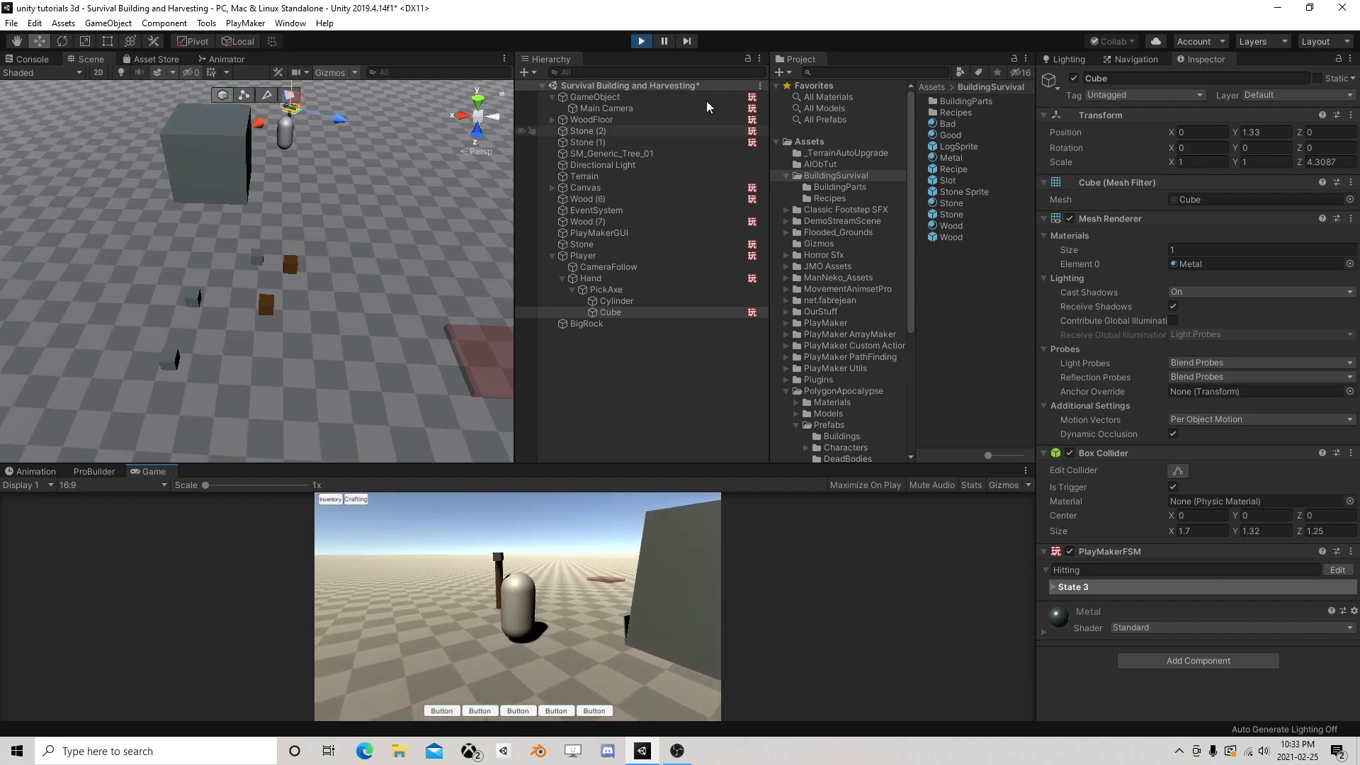
{"action": "left_click", "coordinate": [641, 41]}
In the Hand's FSM, set State 2's Float Interpolate To Float and State 3's From Float to 90, and close the editor
{"action": "left_click", "coordinate": [611, 334]}
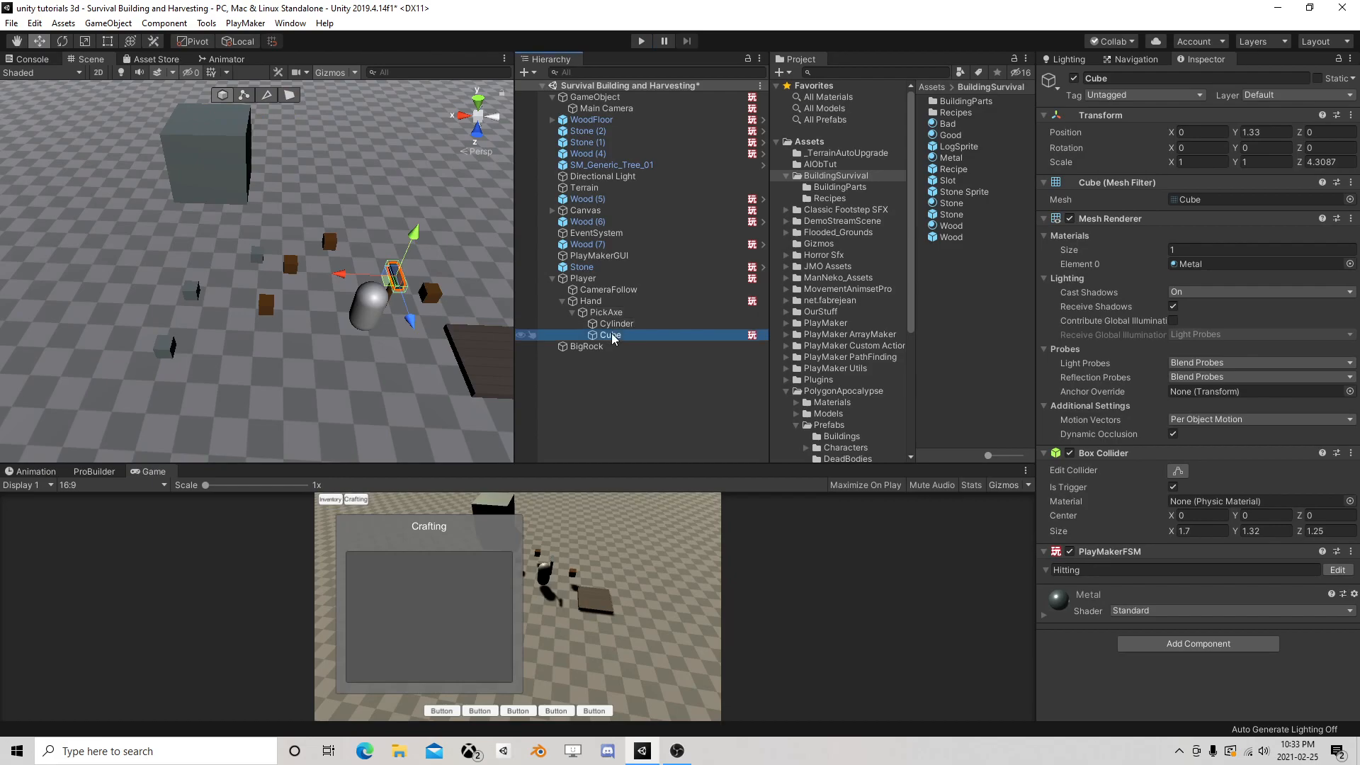
{"action": "left_click", "coordinate": [590, 302]}
{"action": "left_click", "coordinate": [1336, 200]}
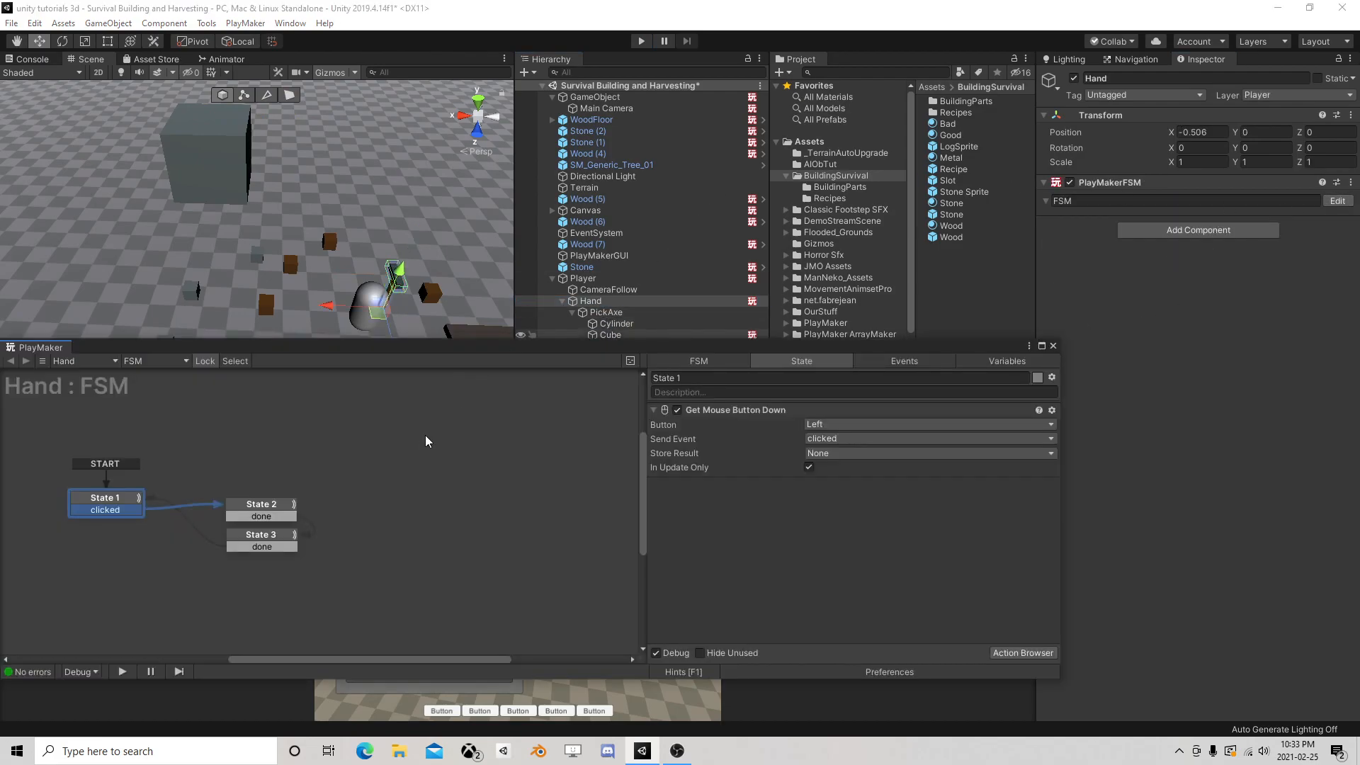
{"action": "left_click", "coordinate": [262, 503]}
{"action": "left_click", "coordinate": [777, 457]}
{"action": "type", "text": "90"}
{"action": "left_click", "coordinate": [290, 536]}
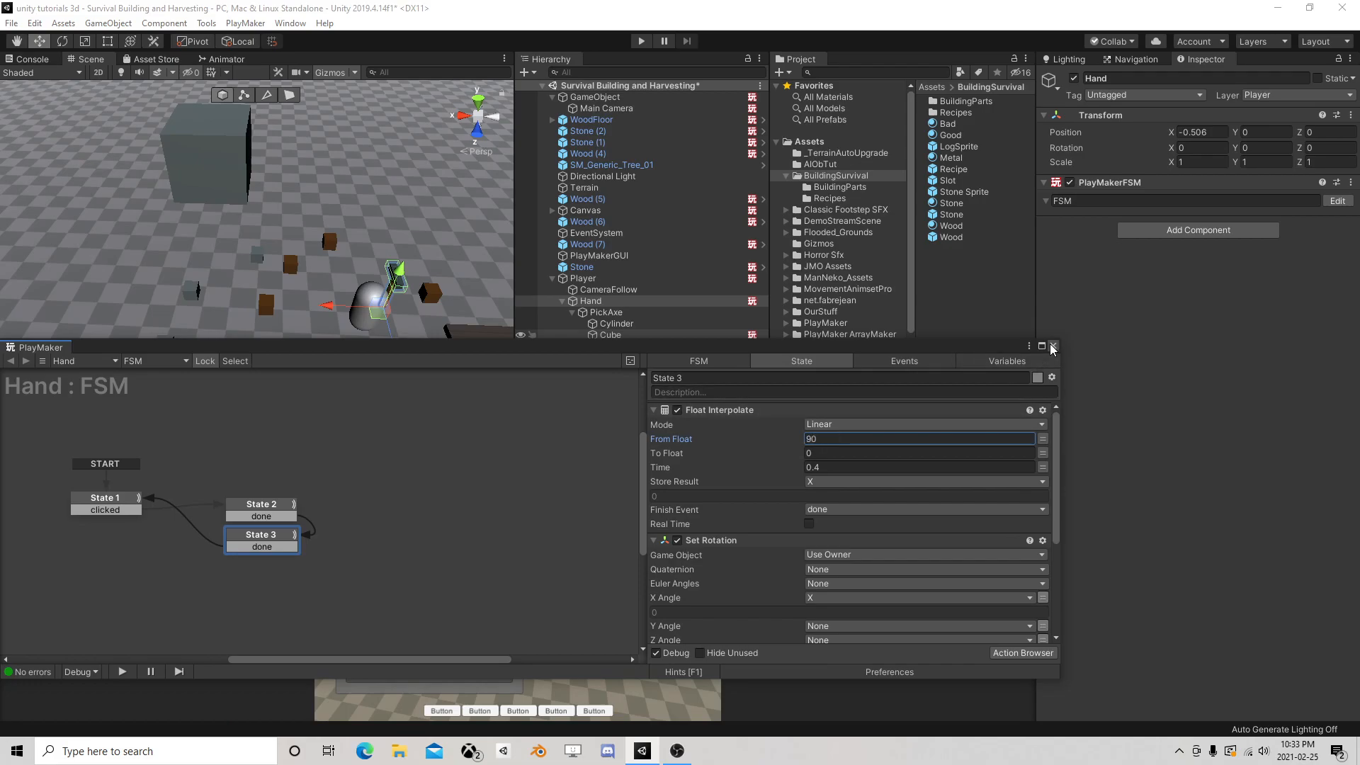
{"action": "left_click", "coordinate": [1053, 346]}
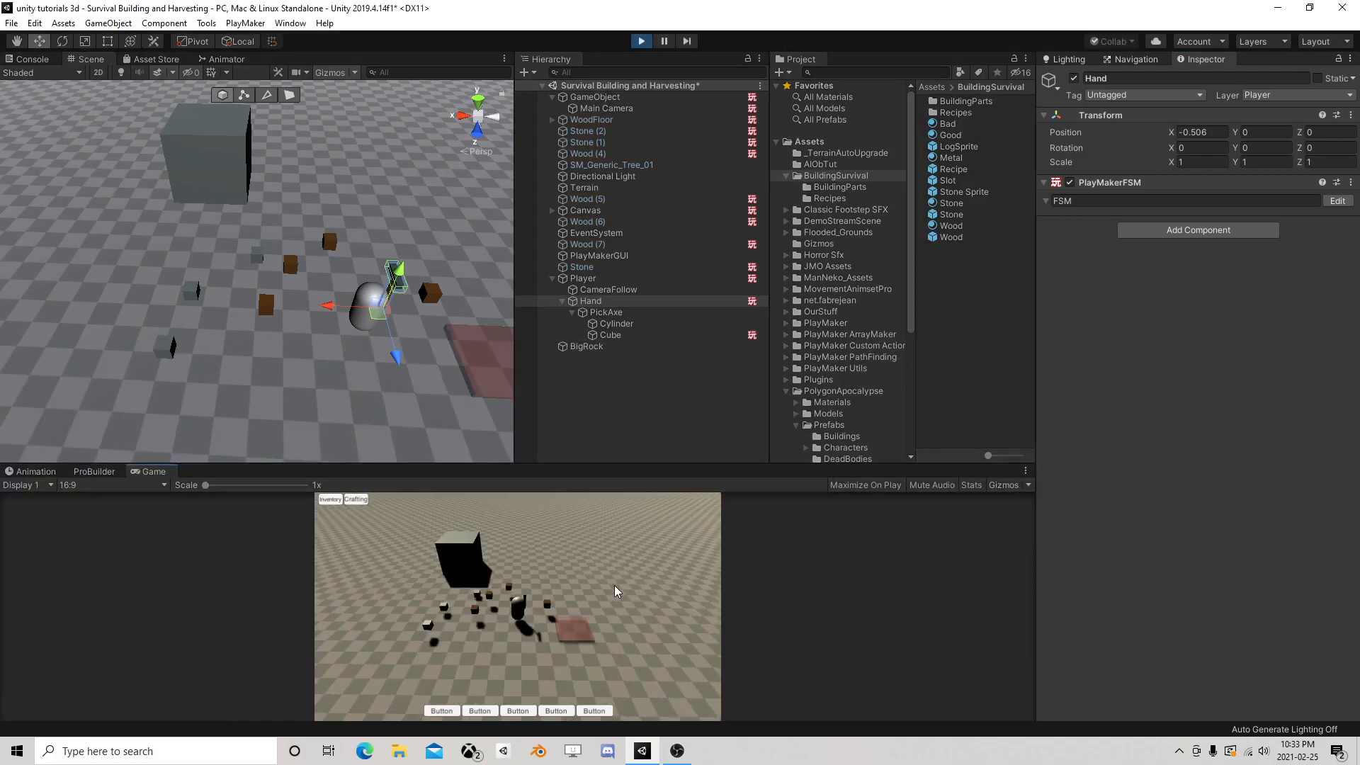
Run the scene, walk around the big rock swinging the pickaxe at it to test the wider swing, and stop the scene
{"action": "key", "text": "d"}
{"action": "key", "text": "w"}
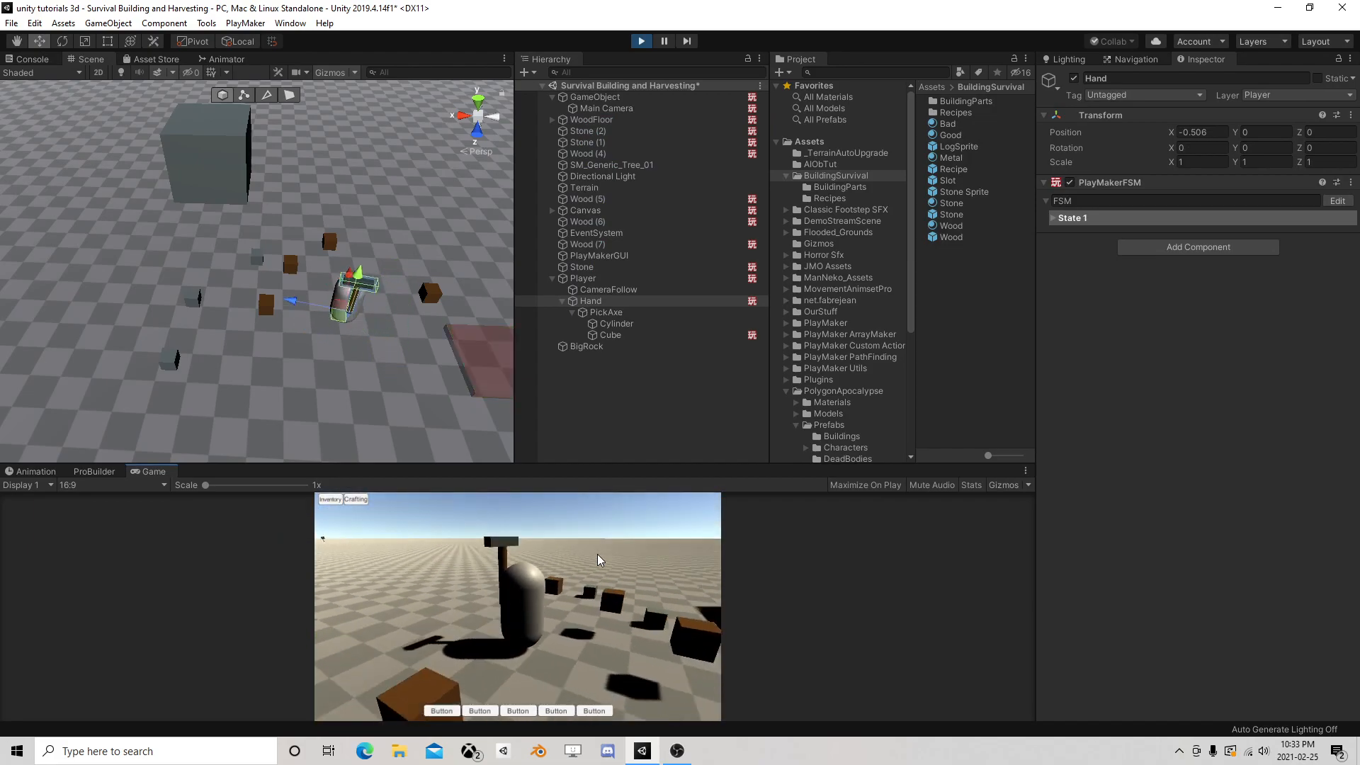
{"action": "left_click", "coordinate": [598, 554]}
{"action": "key", "text": "w"}
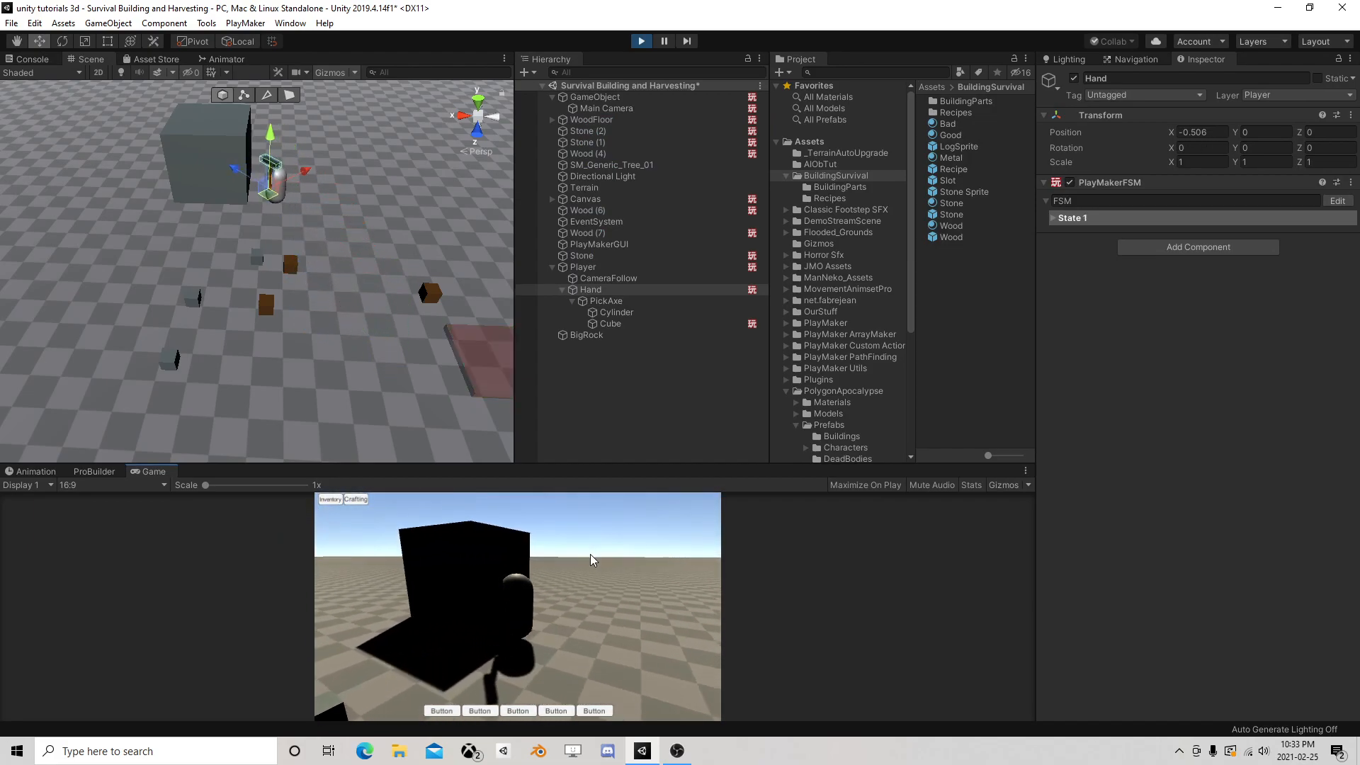
{"action": "left_click", "coordinate": [550, 563]}
{"action": "key", "text": "d"}
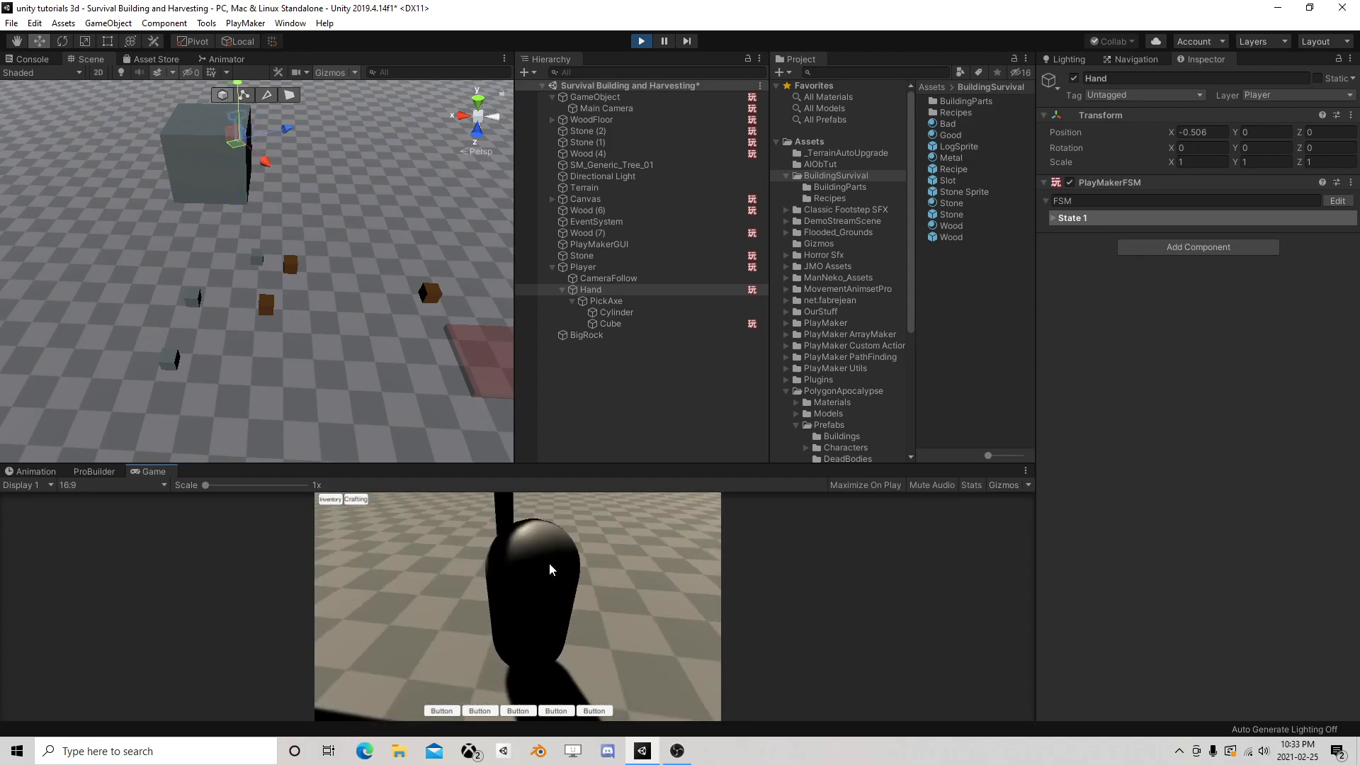
{"action": "key", "text": "a"}
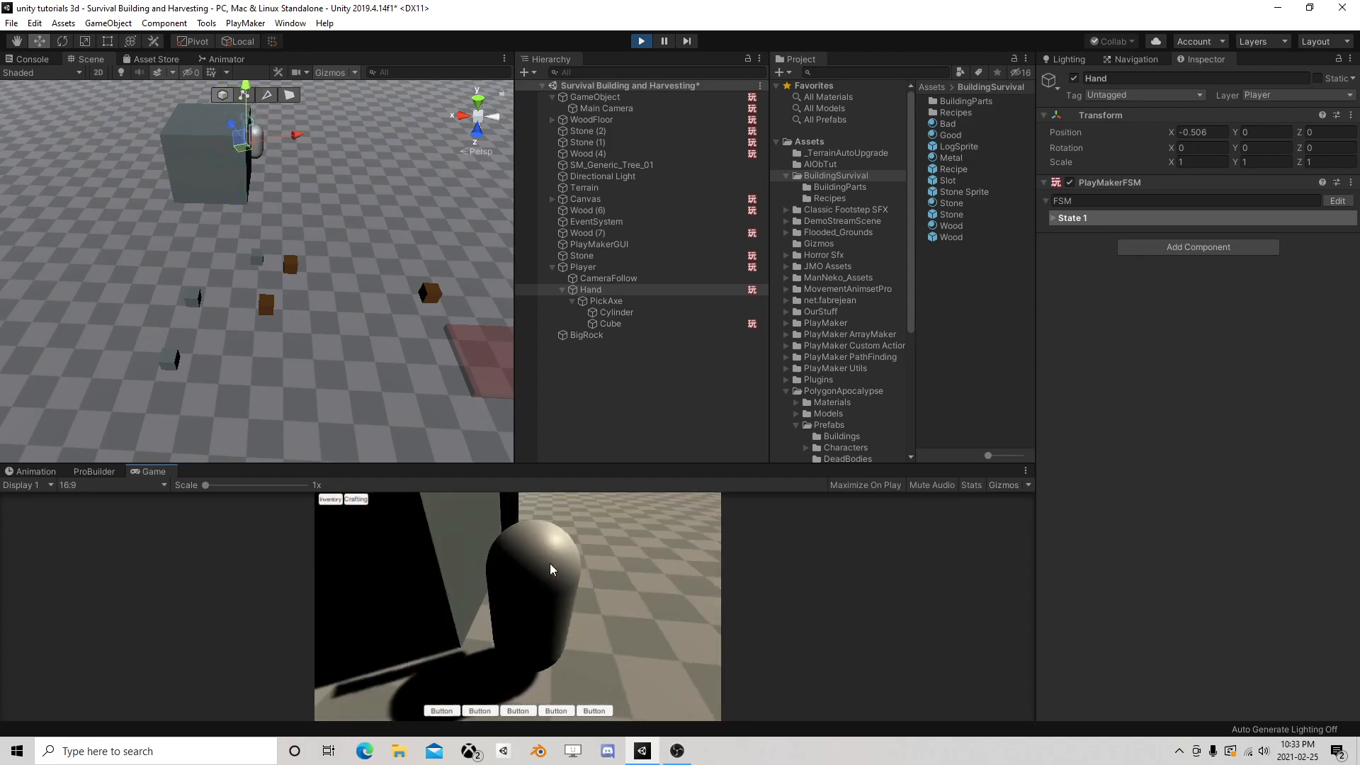
{"action": "key", "text": "w"}
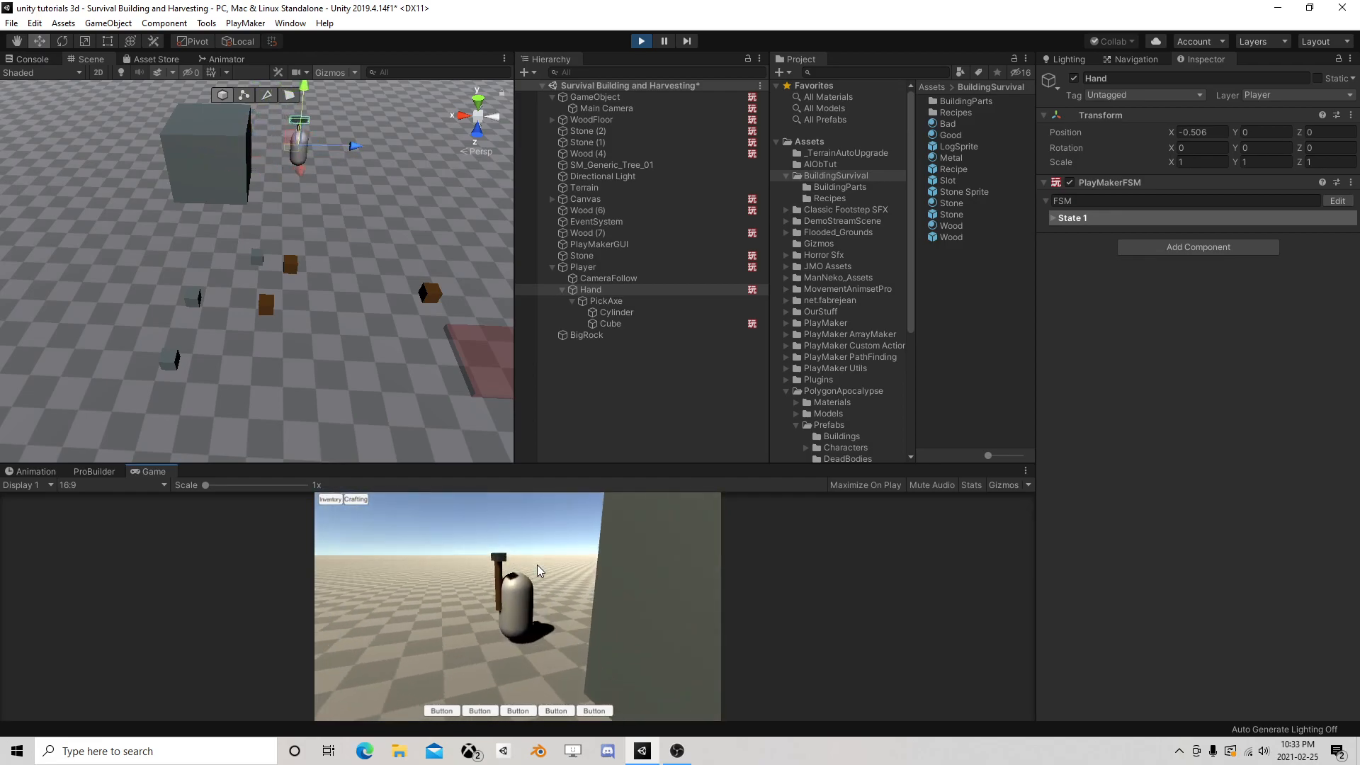
{"action": "key", "text": "a"}
{"action": "key", "text": "d"}
{"action": "key", "text": "w"}
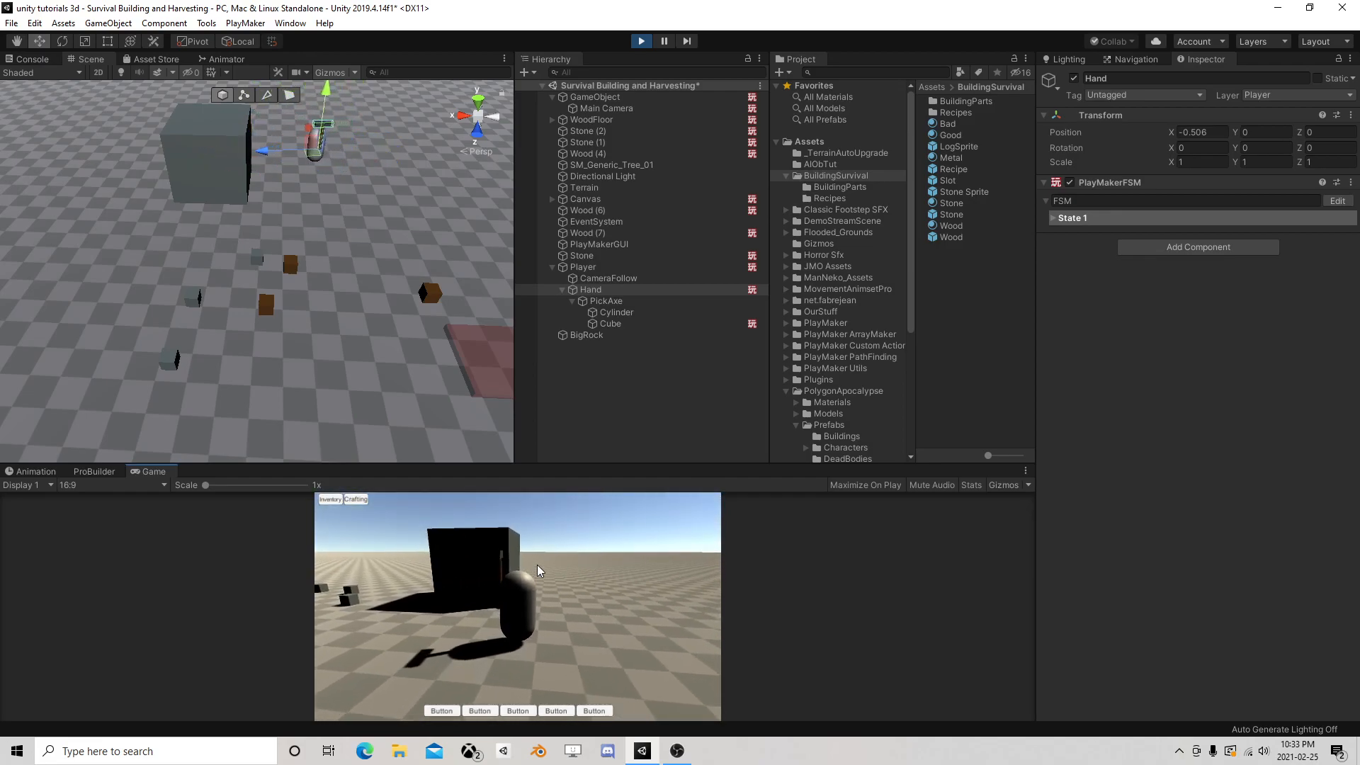
{"action": "left_click", "coordinate": [538, 565]}
{"action": "key", "text": "w"}
{"action": "left_click", "coordinate": [537, 565]}
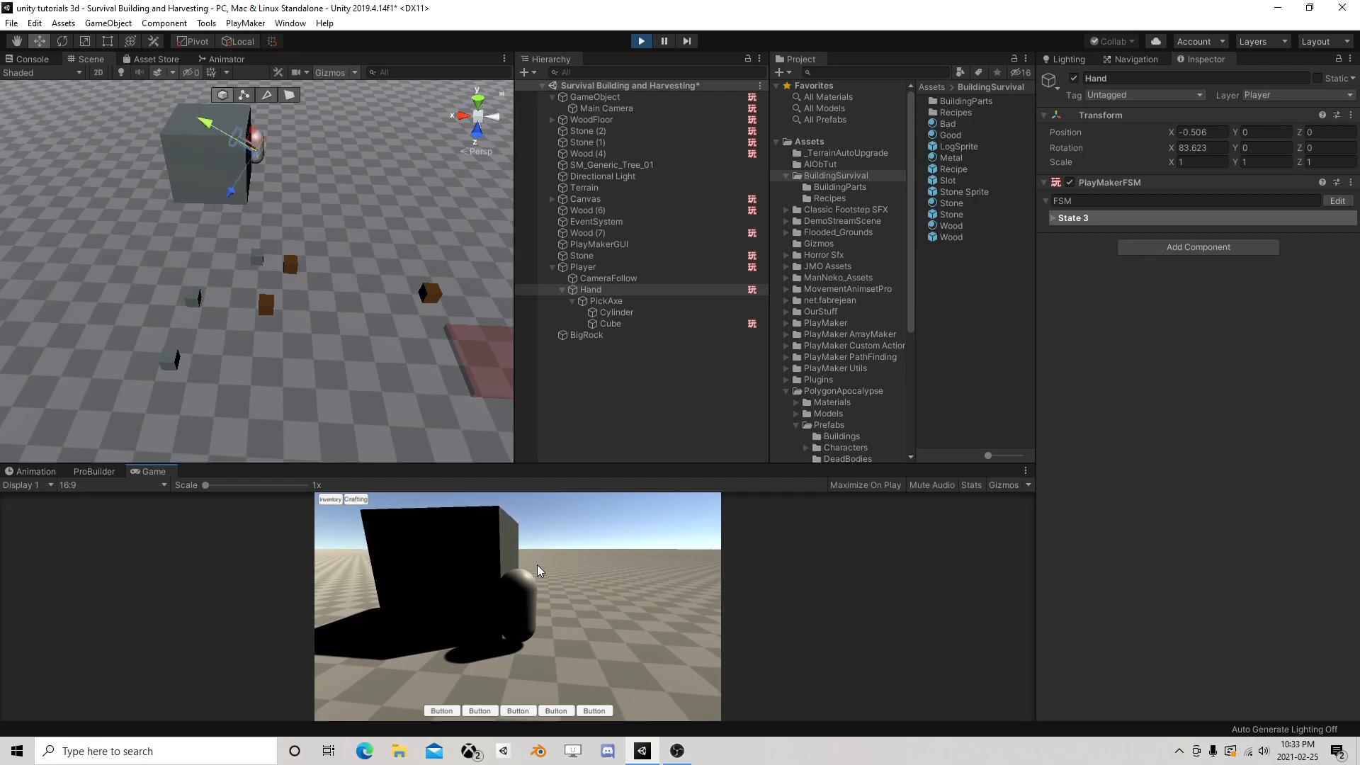
{"action": "left_click", "coordinate": [640, 42]}
Add a non-kinematic Rigidbody to BigRock and raise the rock to Y position 2.2
{"action": "left_click", "coordinate": [179, 163]}
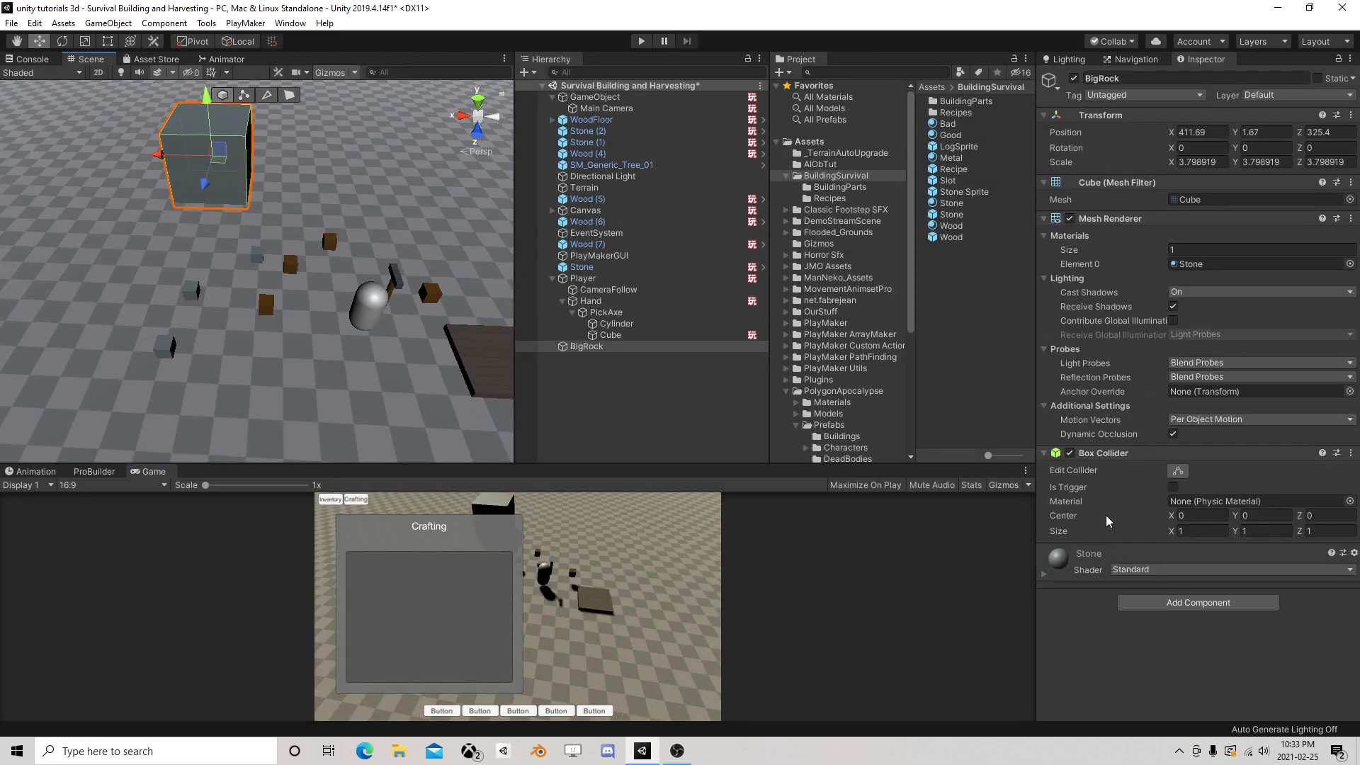
{"action": "left_click", "coordinate": [1195, 602]}
{"action": "type", "text": "r"}
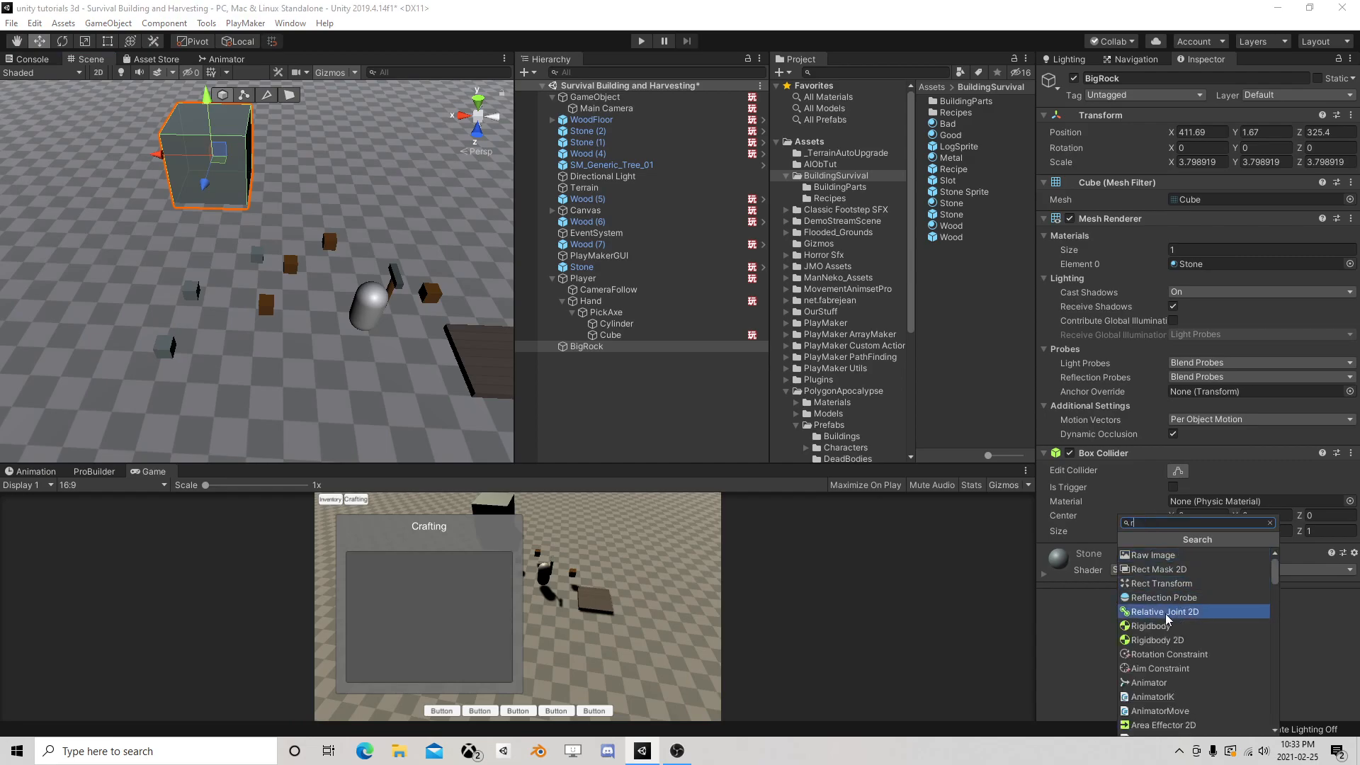
{"action": "left_click", "coordinate": [1168, 627]}
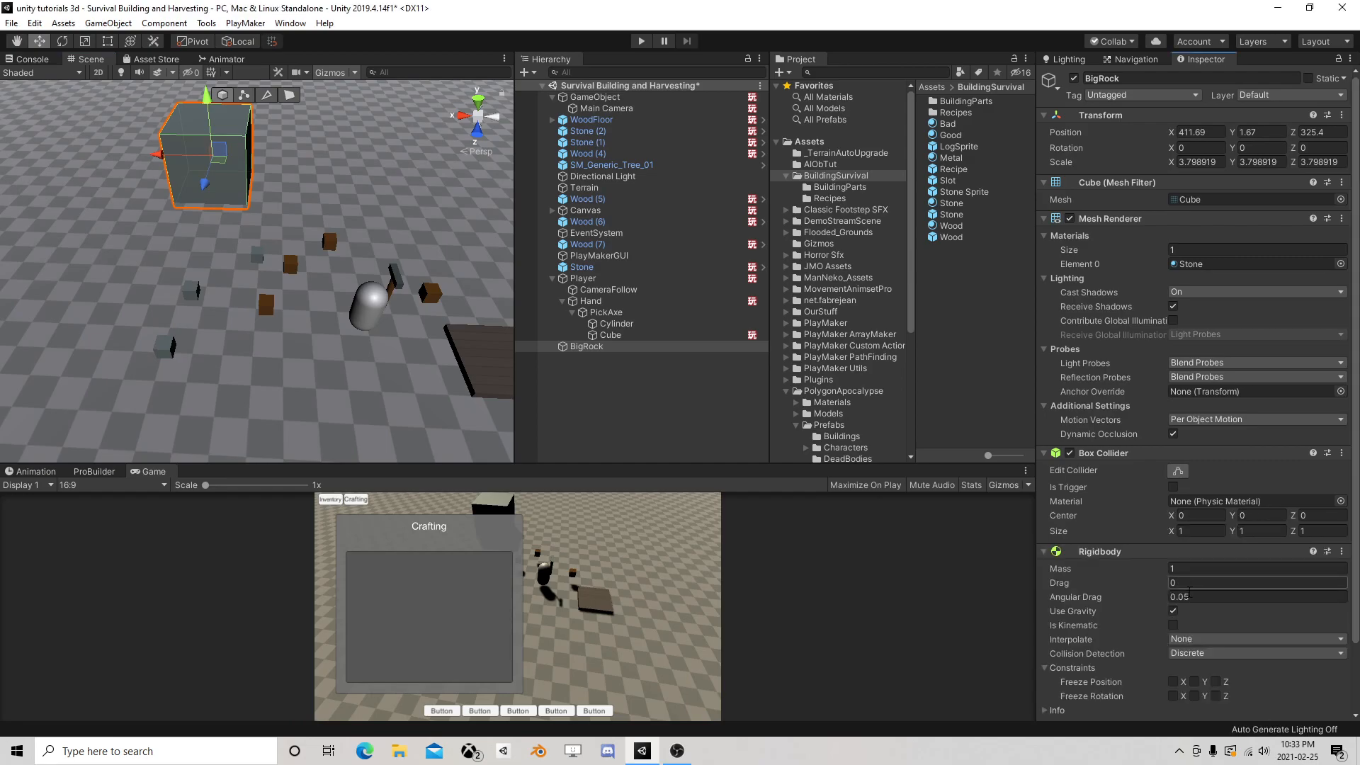
{"action": "left_click", "coordinate": [1174, 625]}
{"action": "left_click_drag", "start_coordinate": [206, 104], "coordinate": [201, 100]}
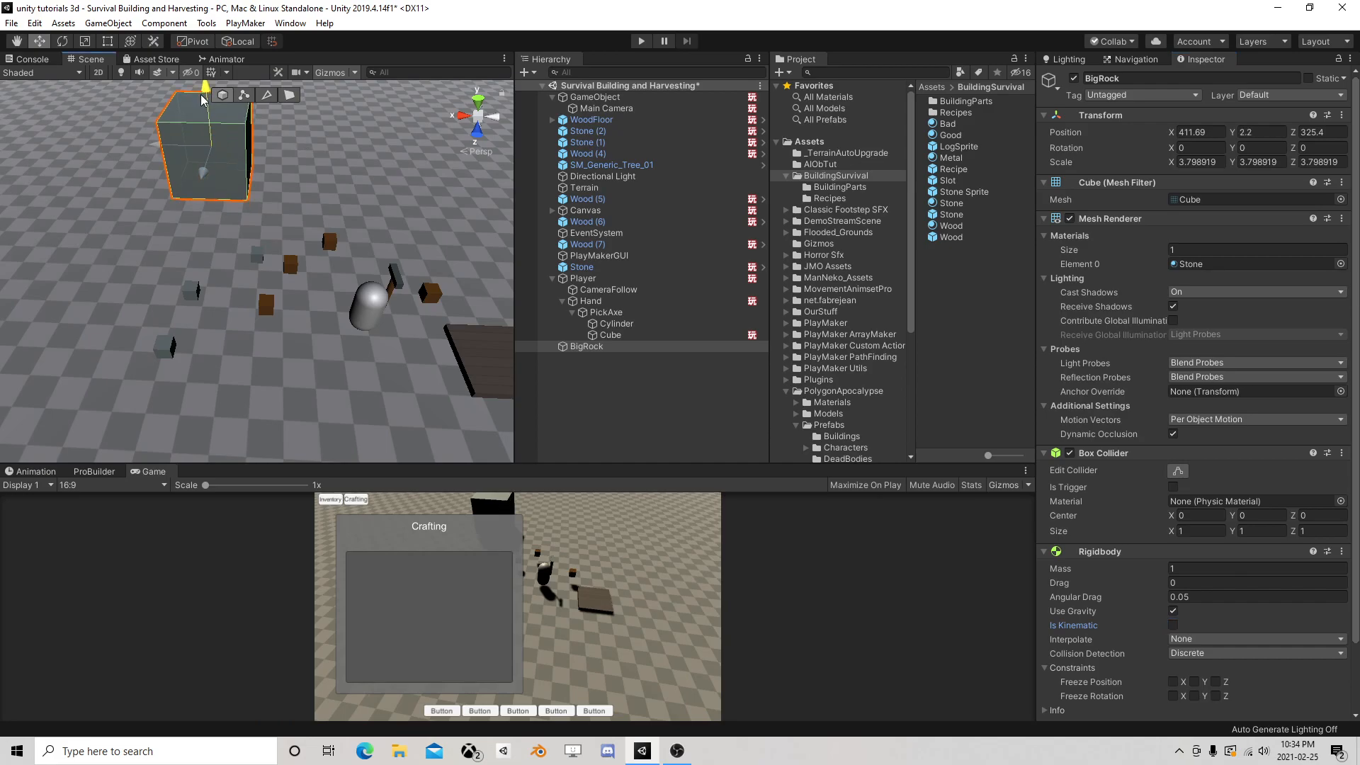
Run the scene and walk the player up against the big rock to test it with its Rigidbody
{"action": "left_click", "coordinate": [641, 41]}
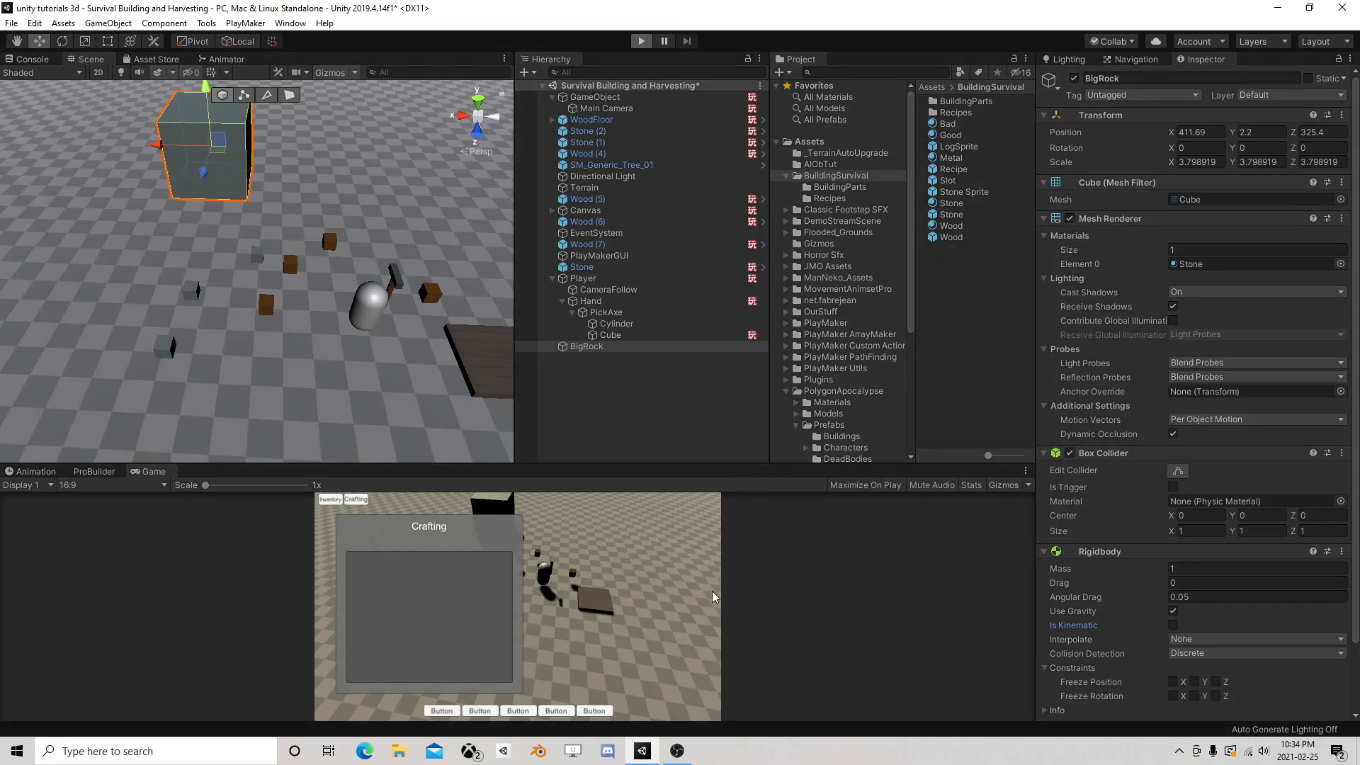
{"action": "key", "text": "w"}
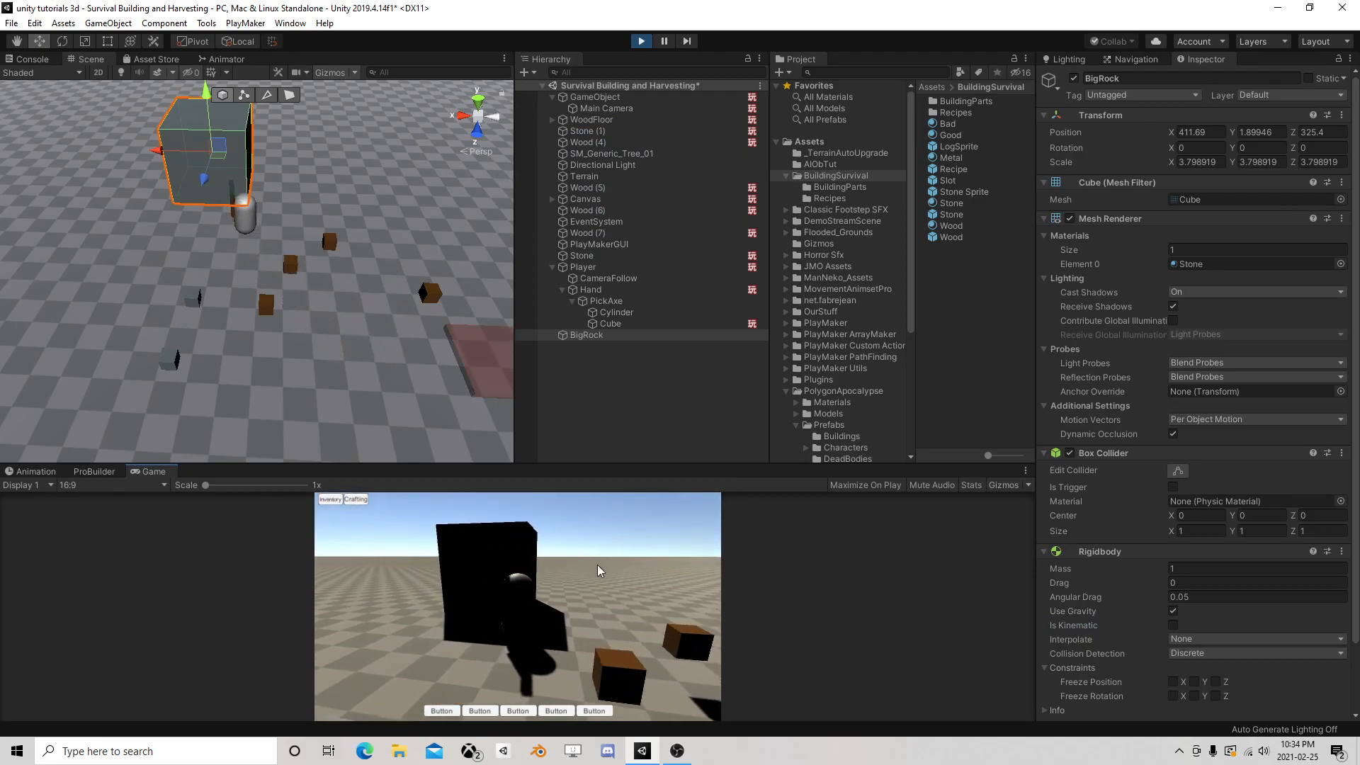
{"action": "key", "text": "w"}
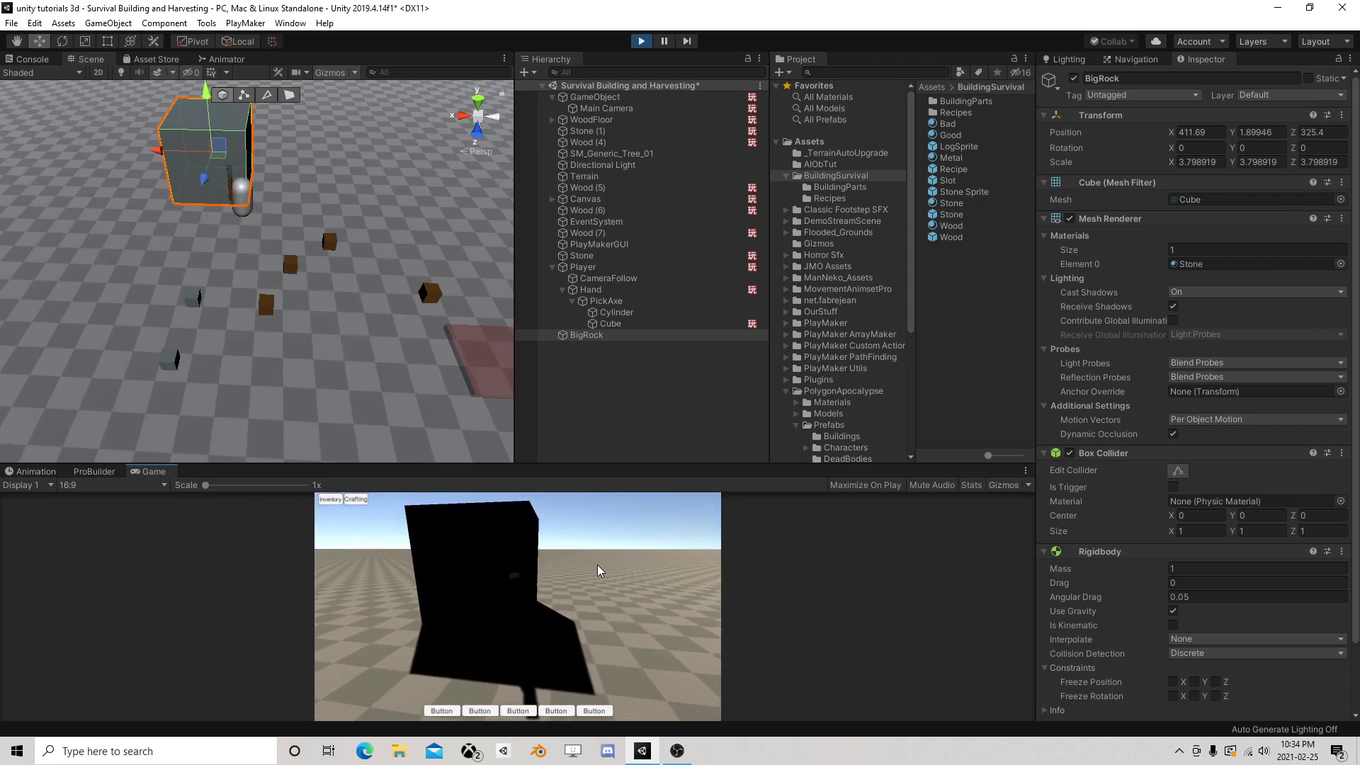
{"action": "key", "text": "a"}
{"action": "key", "text": "w"}
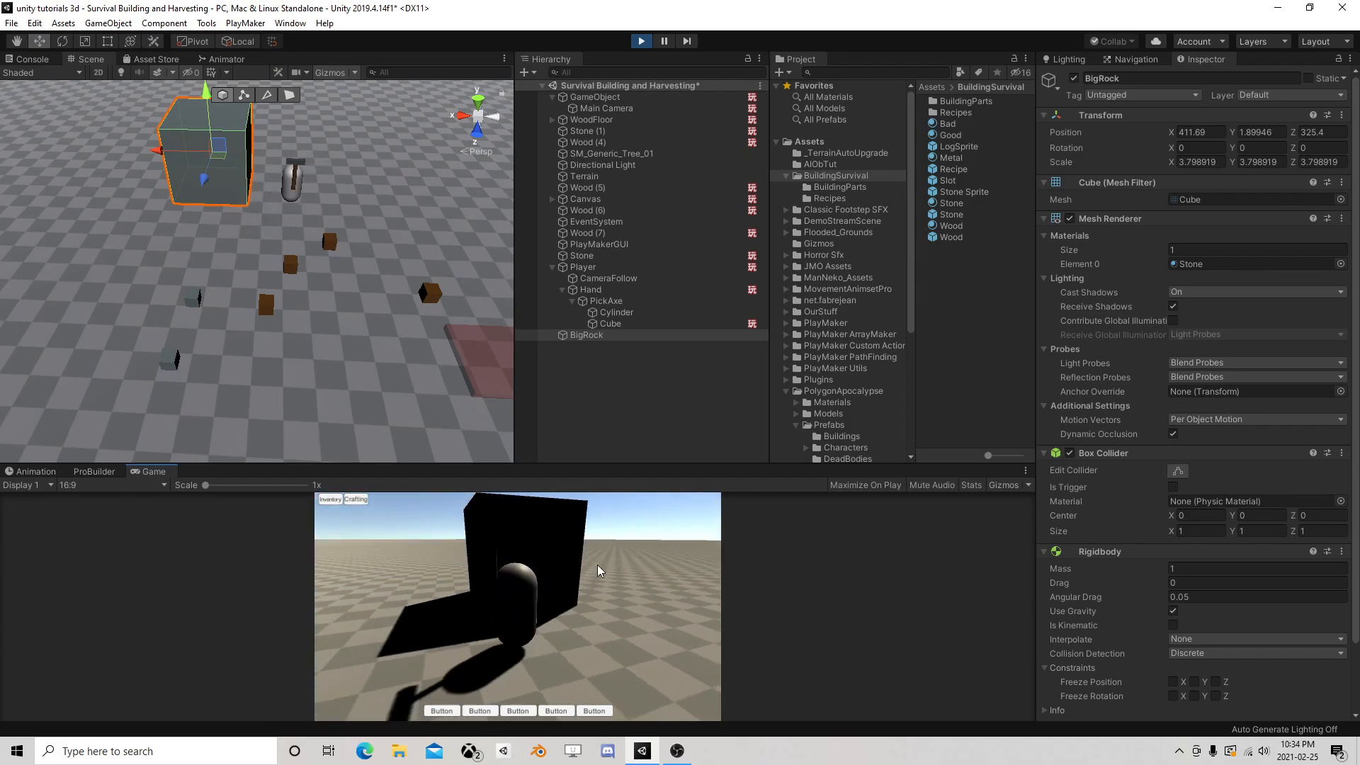
{"action": "key", "text": "w"}
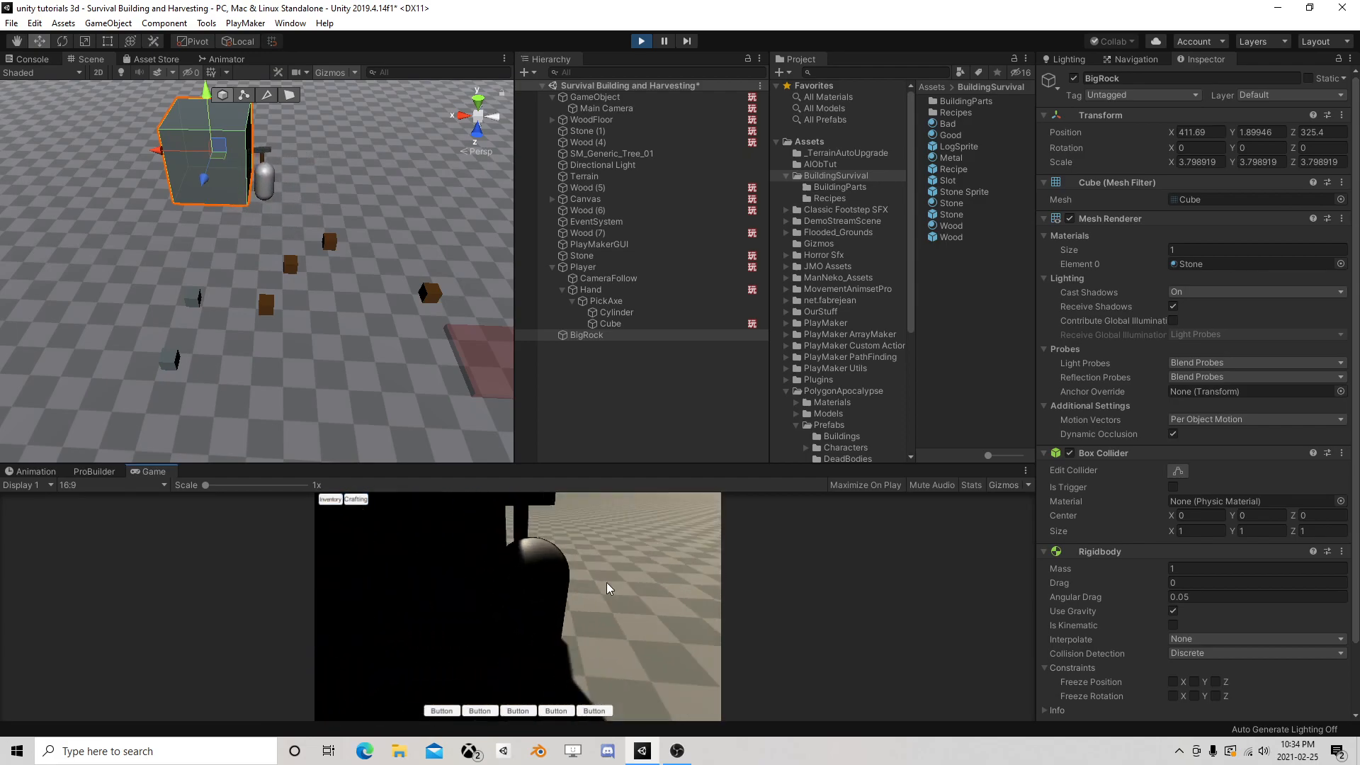
Watch the pickaxe Cube's Hitting FSM while swinging at the rock to check its state changes, and close the editor
{"action": "left_click", "coordinate": [630, 324]}
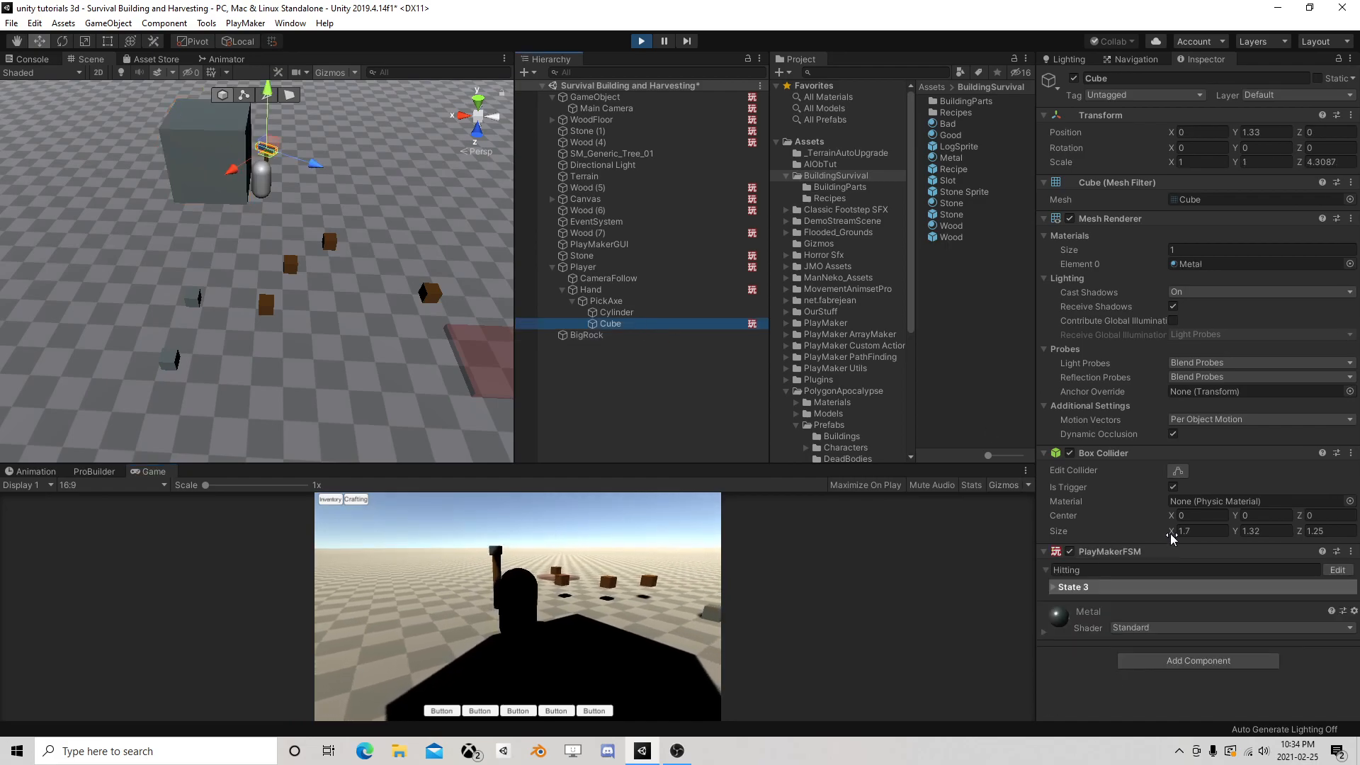
{"action": "left_click", "coordinate": [1338, 570]}
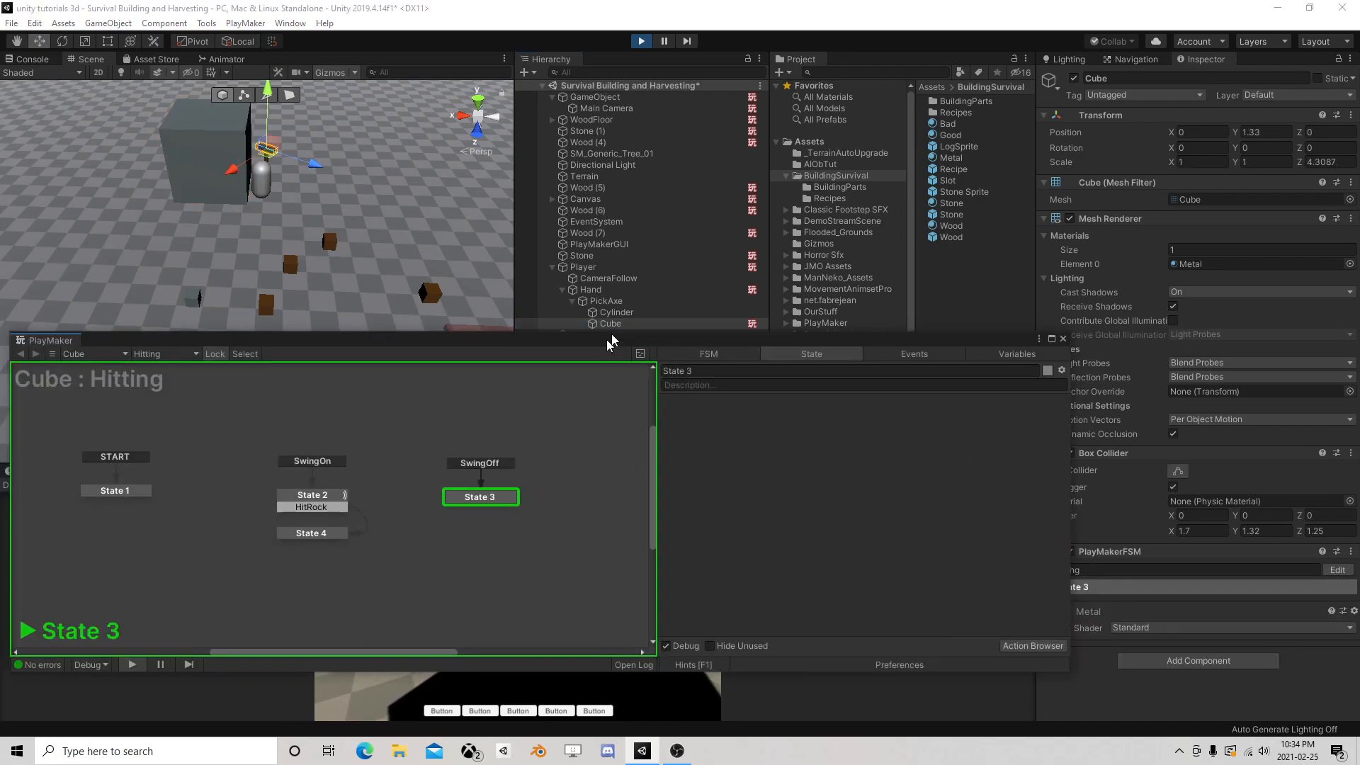
{"action": "left_click_drag", "start_coordinate": [601, 348], "coordinate": [786, 117]}
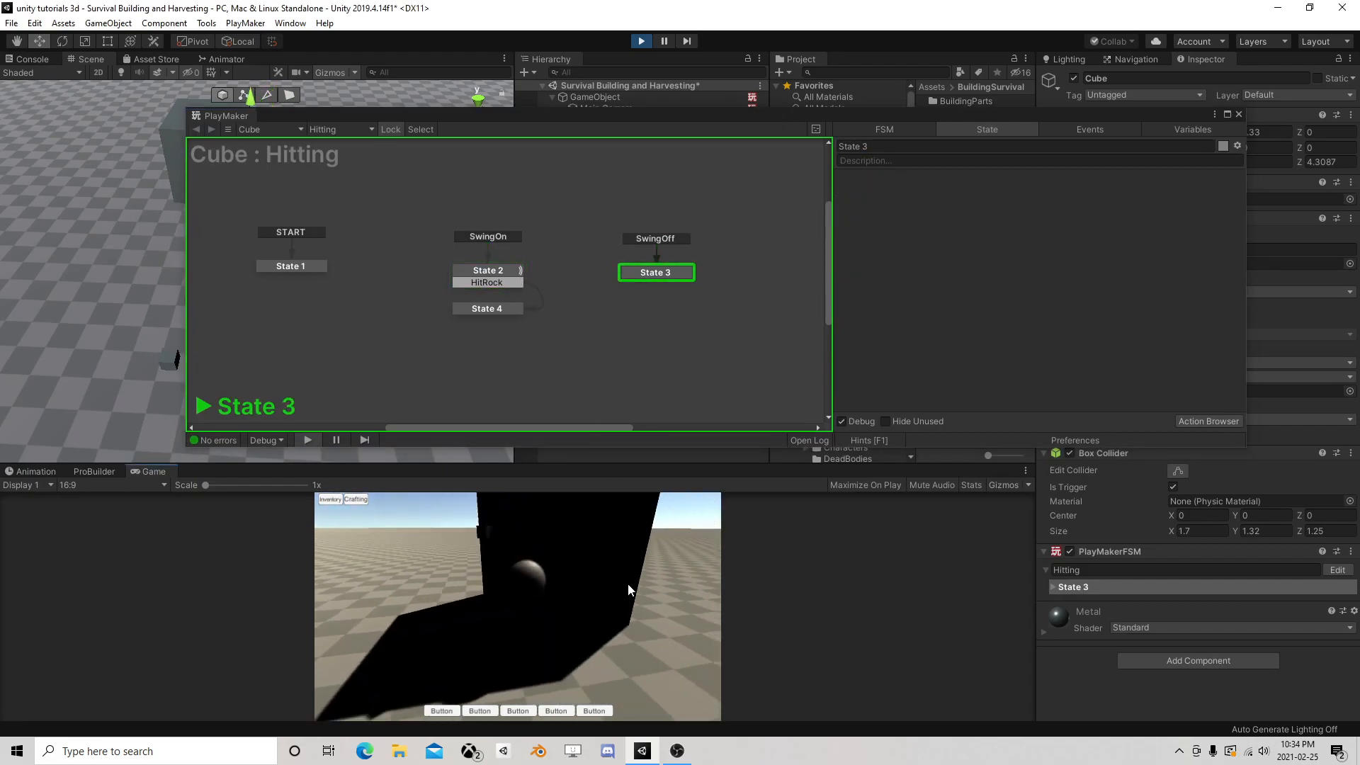
{"action": "left_click", "coordinate": [567, 556]}
{"action": "left_click", "coordinate": [565, 555]}
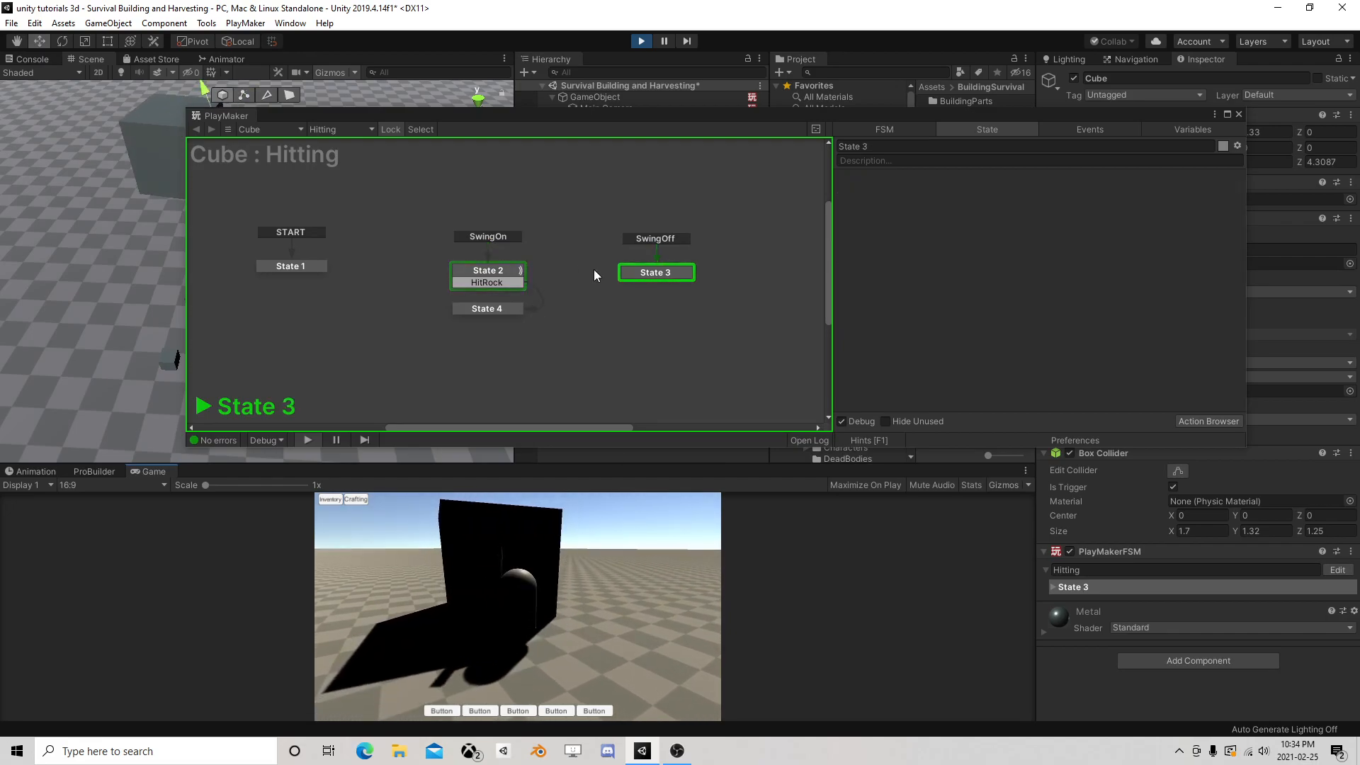
{"action": "left_click", "coordinate": [1237, 114]}
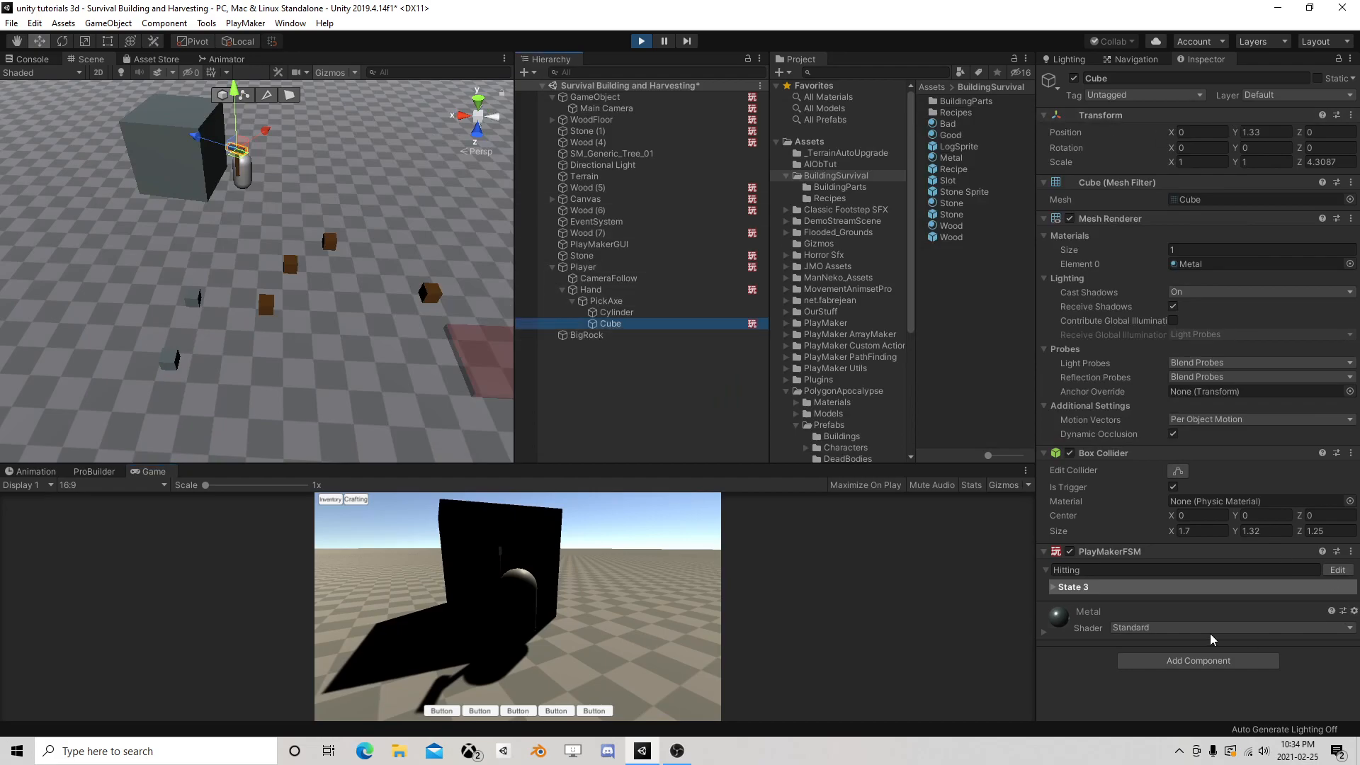
Pause the running scene and add a Rigidbody to the pickaxe's Cube with Use Gravity off and Is Kinematic on
{"action": "left_click", "coordinate": [1197, 660]}
{"action": "left_click", "coordinate": [665, 43]}
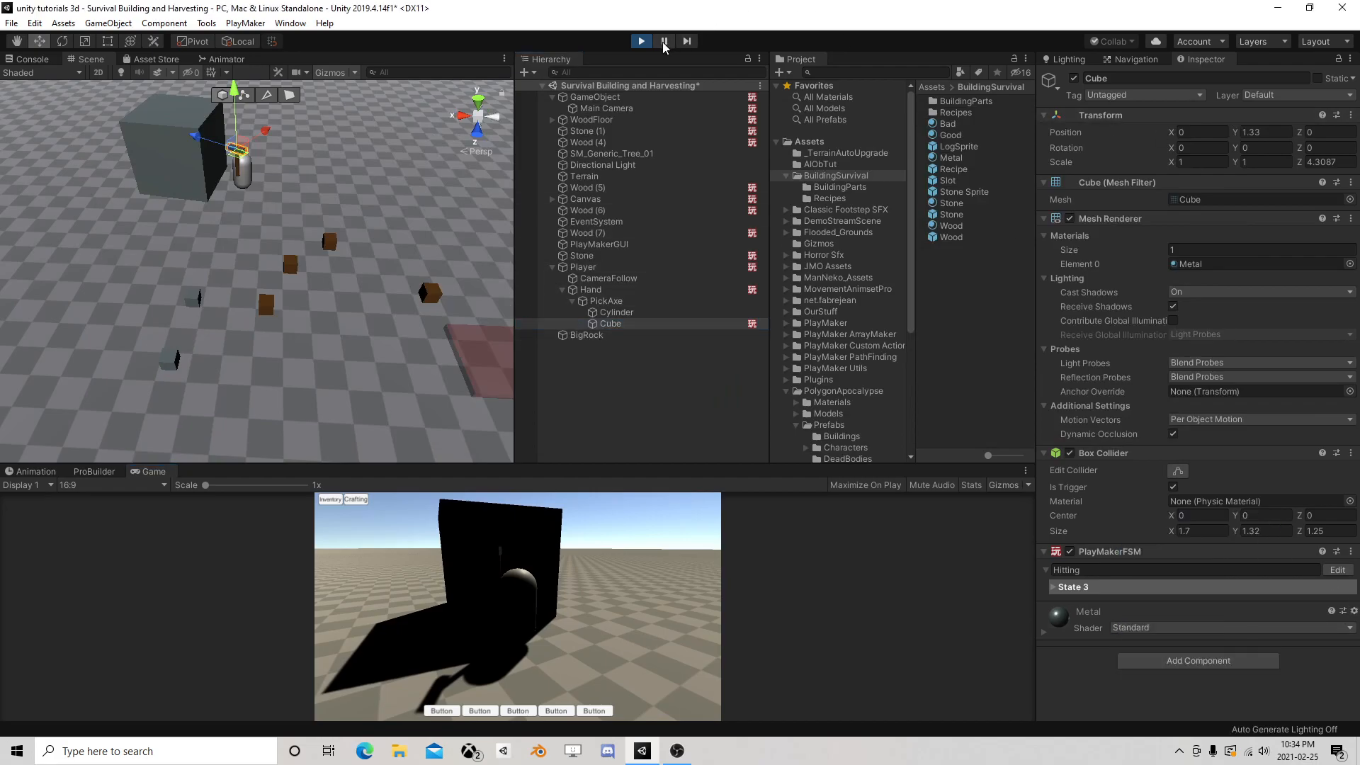
{"action": "left_click", "coordinate": [1197, 660]}
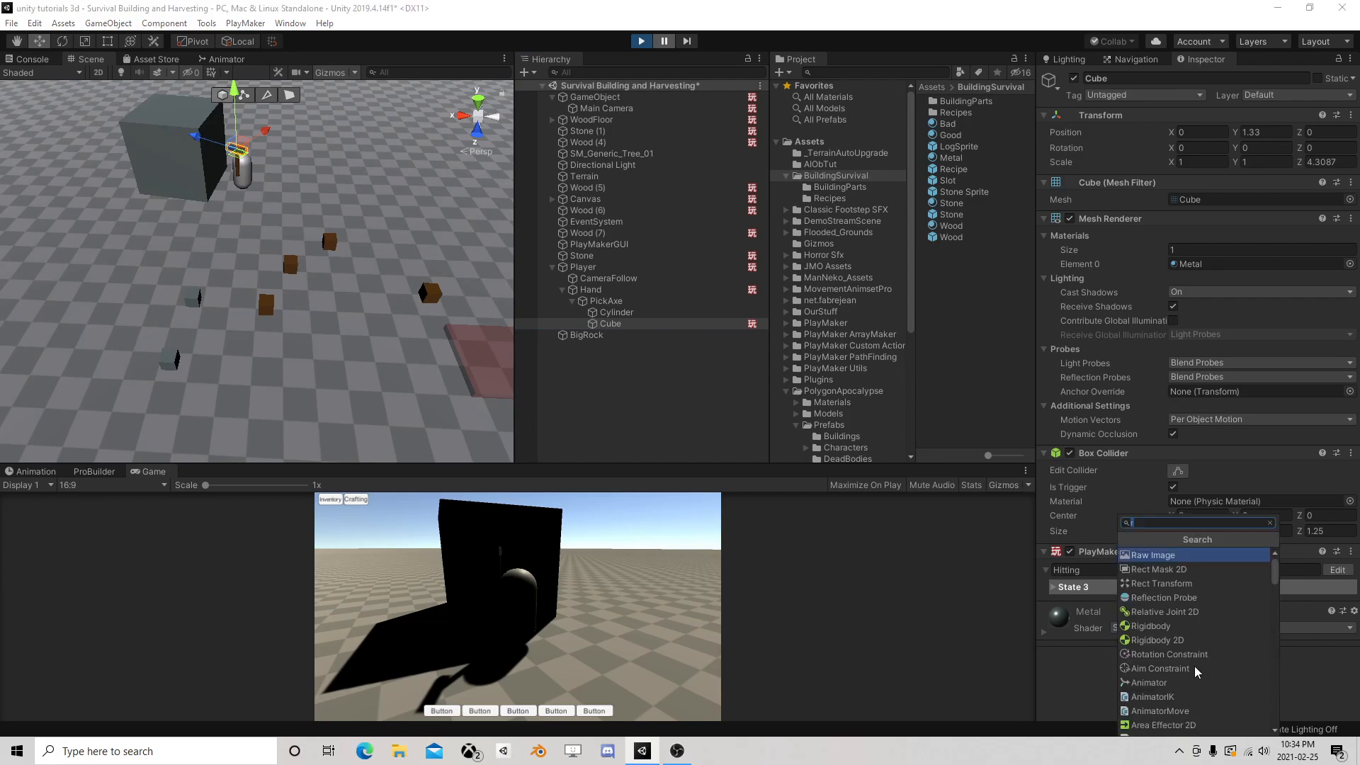
{"action": "left_click", "coordinate": [1179, 636]}
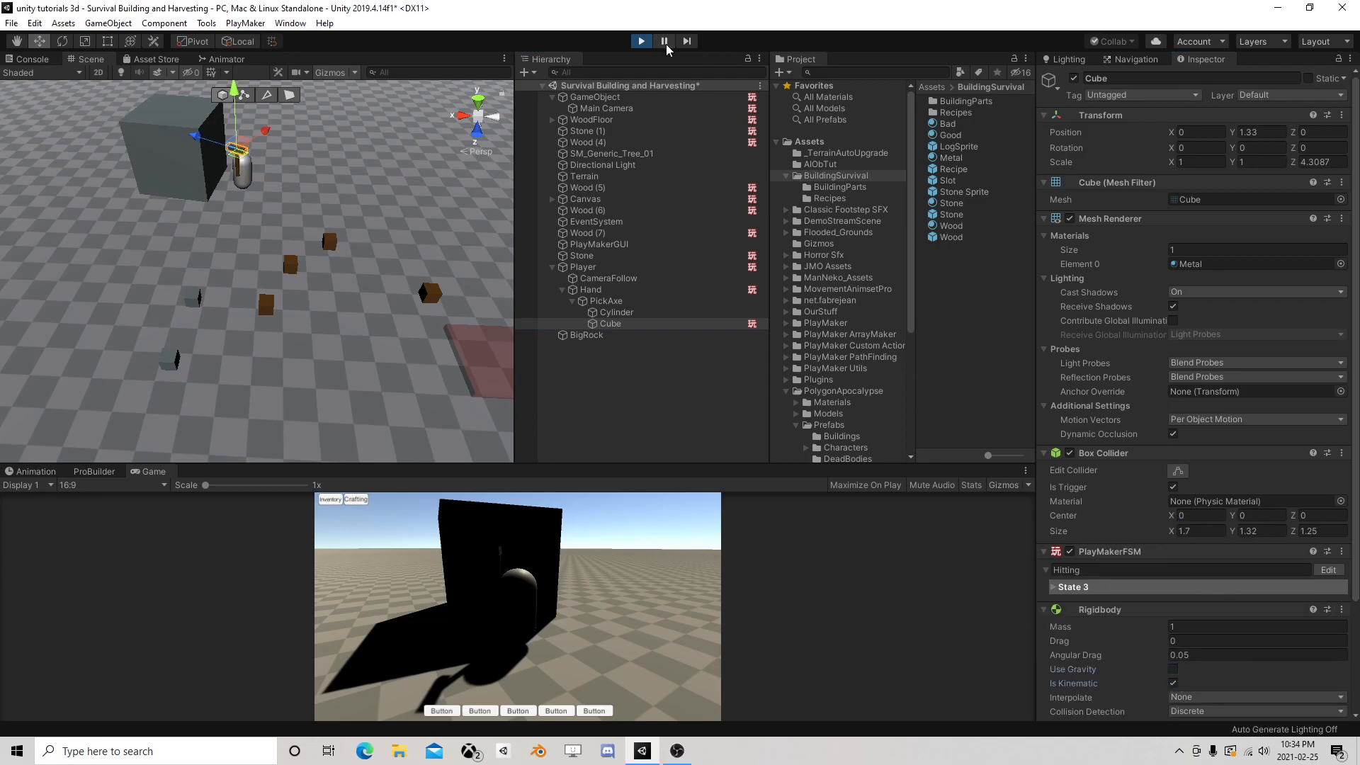
Resume the scene and swing the pickaxe repeatedly at the big rock to test hits with the Cube's Rigidbody
{"action": "left_click", "coordinate": [578, 537]}
{"action": "key", "text": "w"}
{"action": "left_click", "coordinate": [578, 536]}
{"action": "left_click", "coordinate": [578, 537]}
{"action": "left_click", "coordinate": [576, 536]}
{"action": "key", "text": "w"}
{"action": "left_click", "coordinate": [577, 535]}
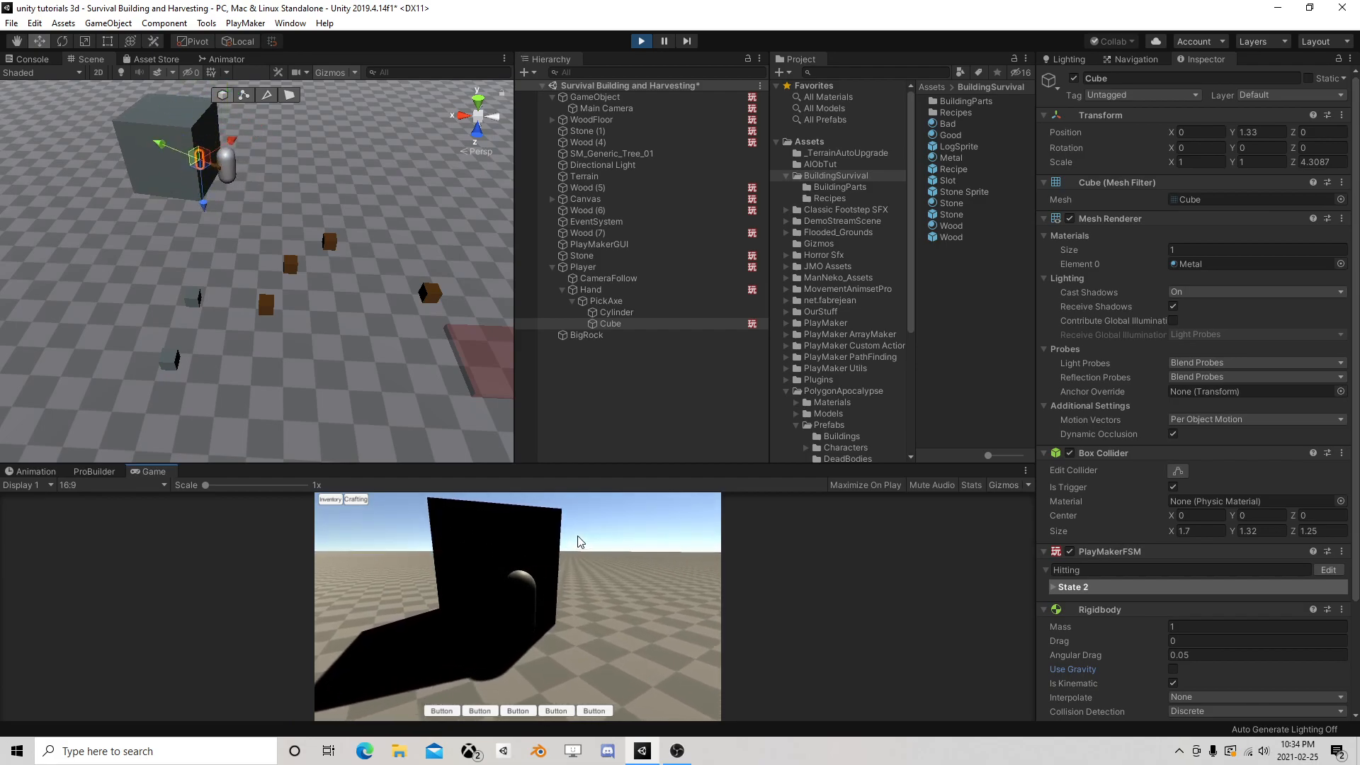
Swing the pickaxe while watching the Cube's Hitting FSM, and inspect State 2's Trigger Event settings
{"action": "left_click", "coordinate": [577, 536]}
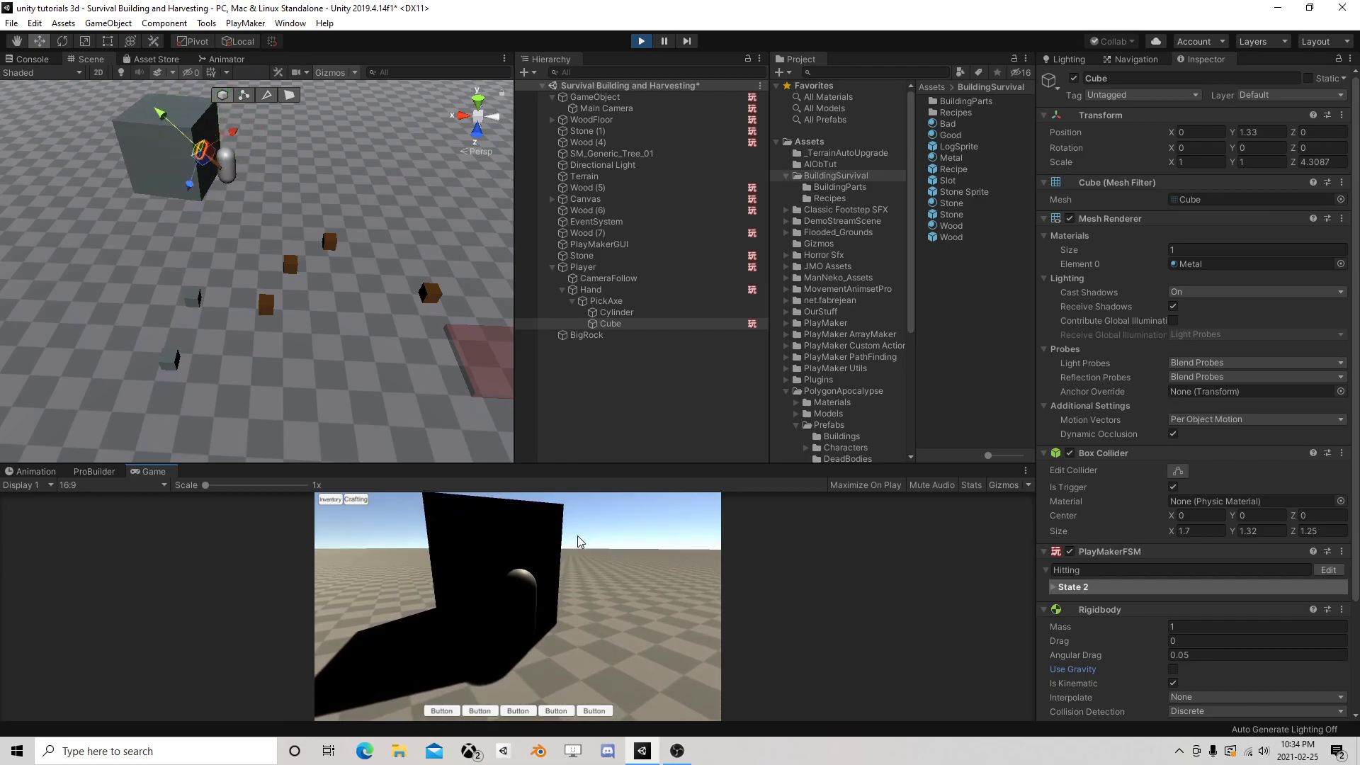
{"action": "left_click", "coordinate": [1328, 570]}
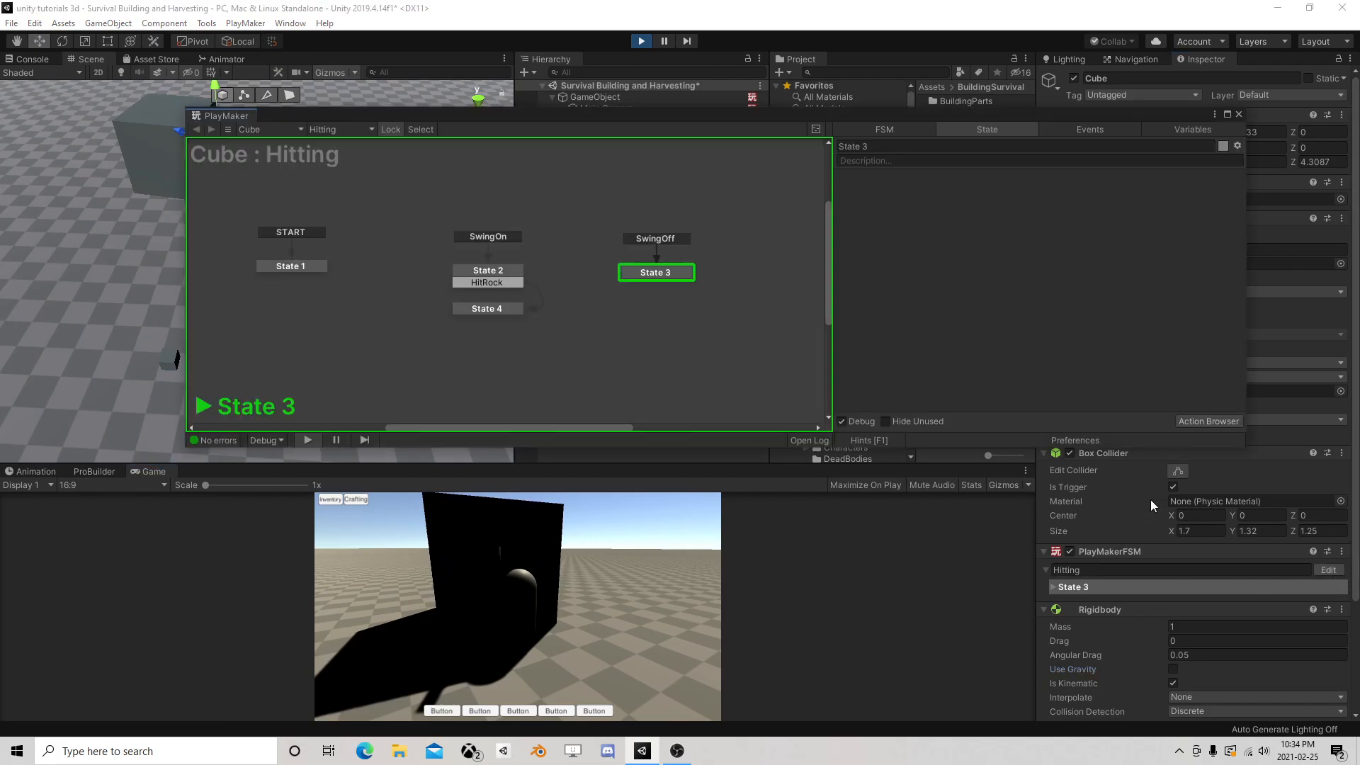
{"action": "left_click", "coordinate": [606, 539]}
{"action": "left_click", "coordinate": [490, 277]}
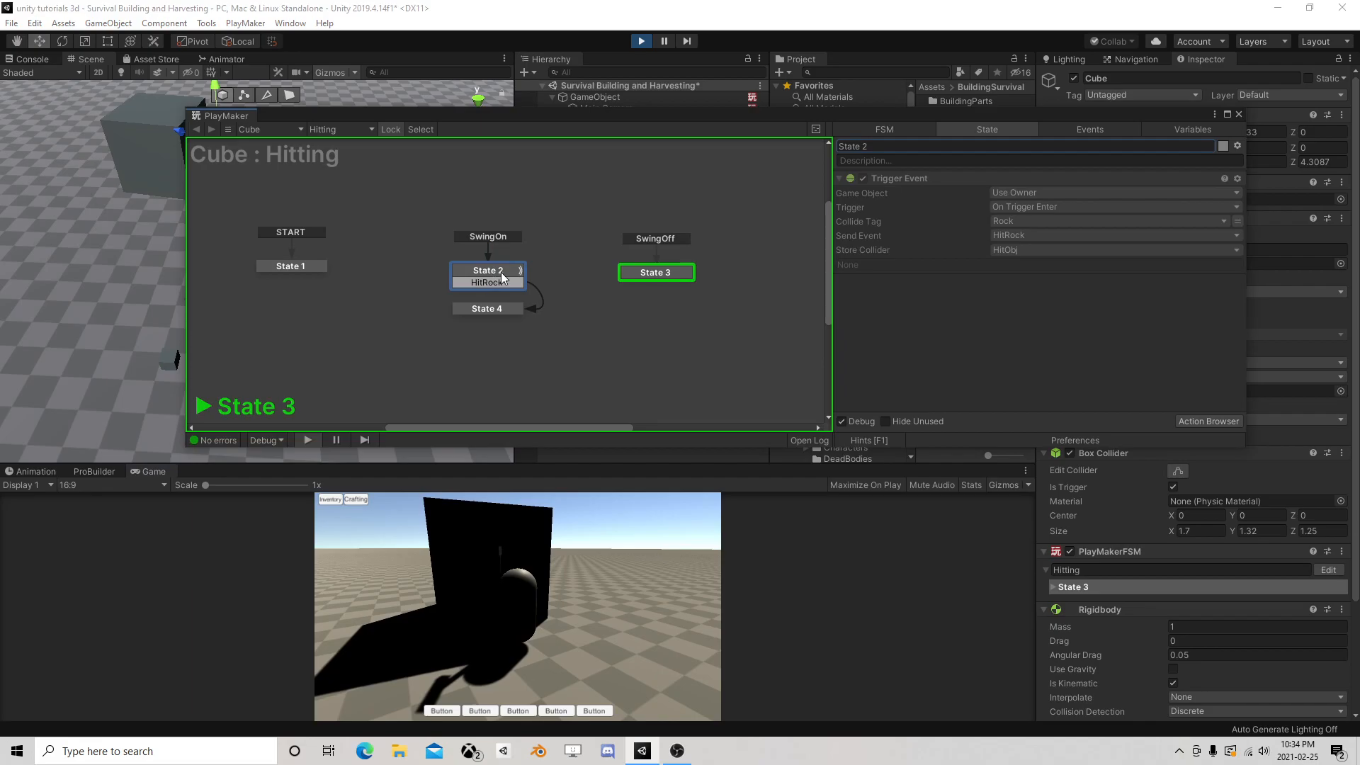
{"action": "left_click", "coordinate": [1239, 114]}
Stop the running scene and assign the Rock tag to BigRock
{"action": "left_click", "coordinate": [587, 338]}
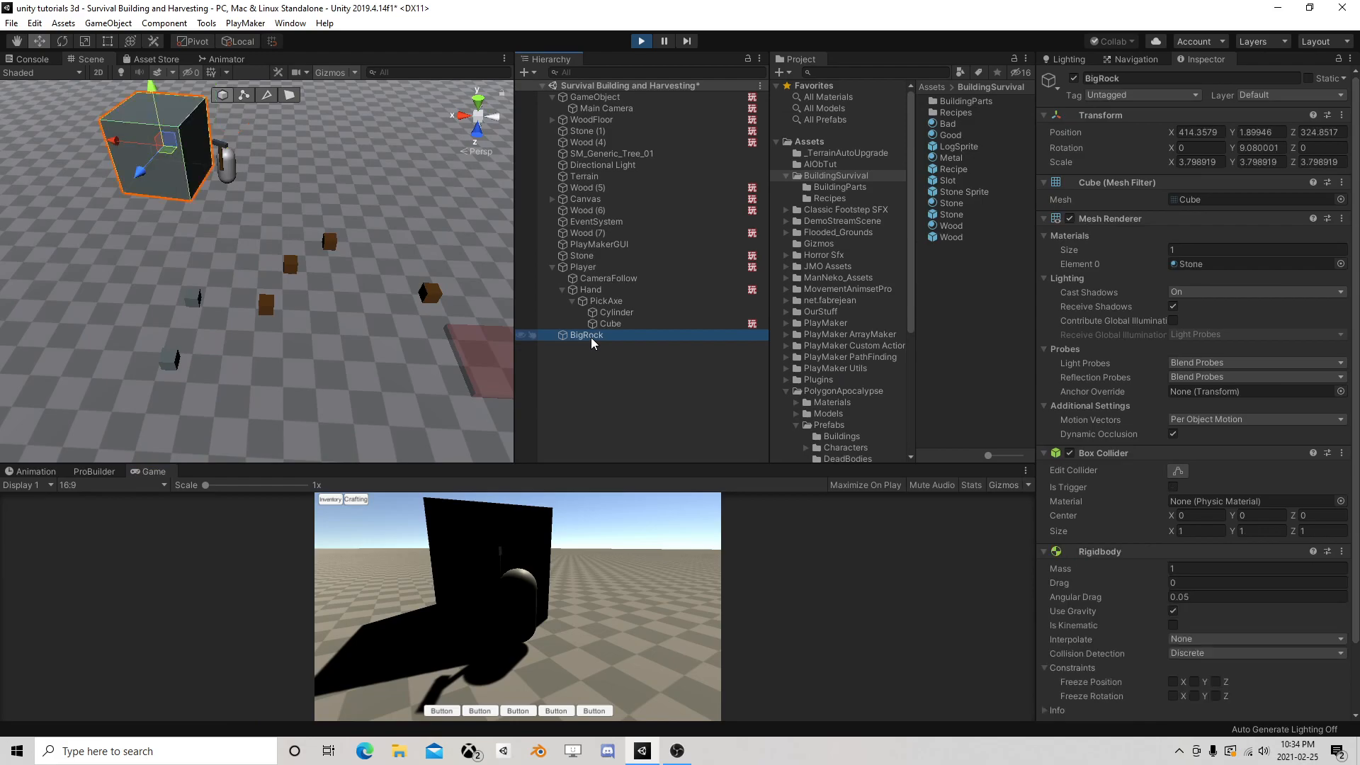
{"action": "left_click", "coordinate": [640, 41]}
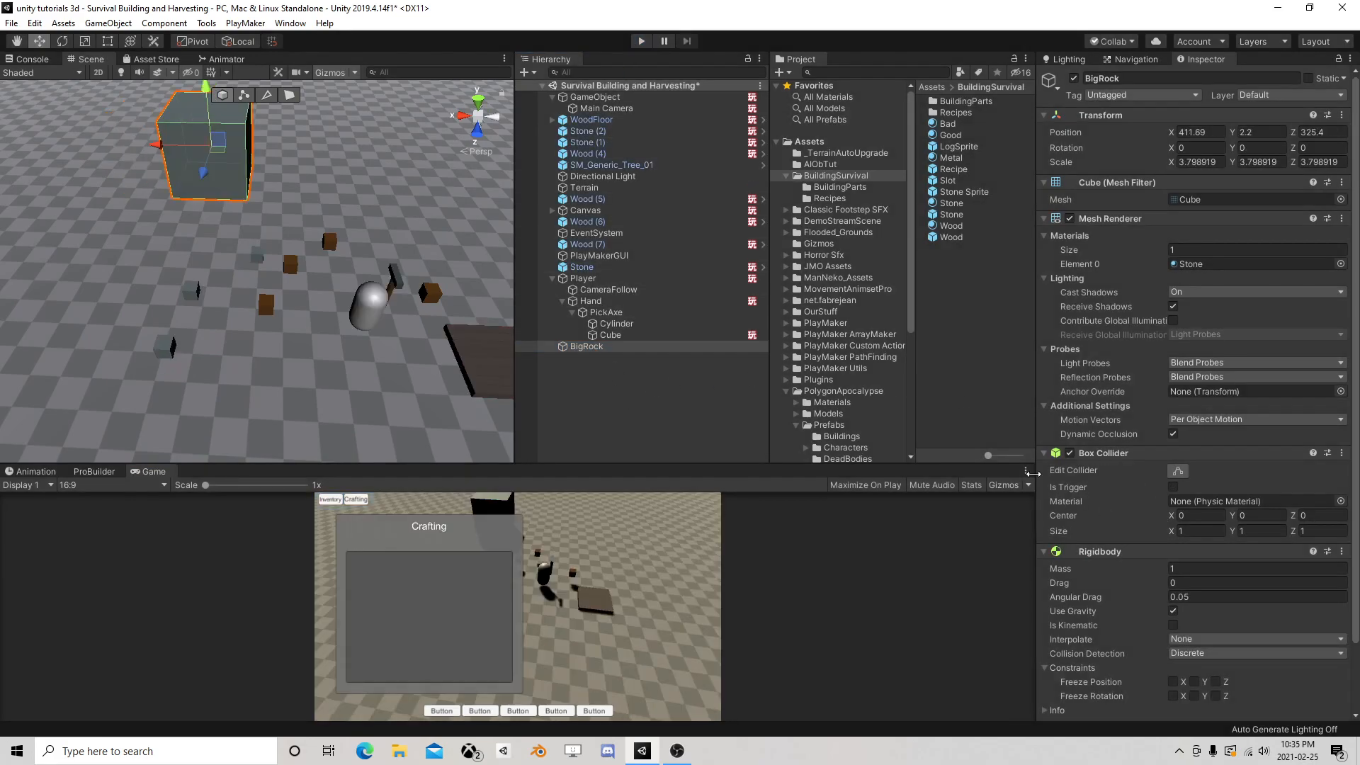
{"action": "left_click", "coordinate": [1105, 95]}
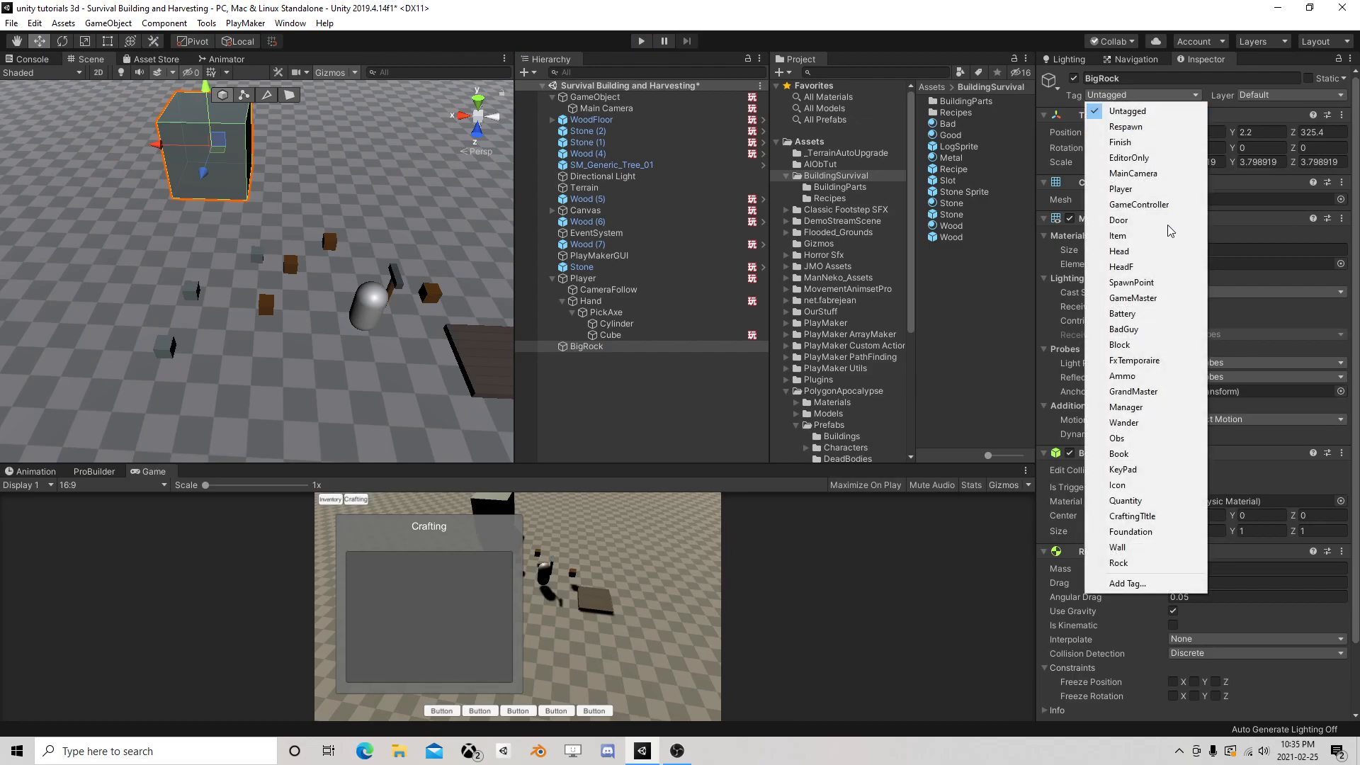
{"action": "left_click", "coordinate": [1133, 562]}
Run the scene, walk the player to the tagged rock, swing the pickaxe at it to test Stone spawning, and stop the scene
{"action": "left_click", "coordinate": [639, 41]}
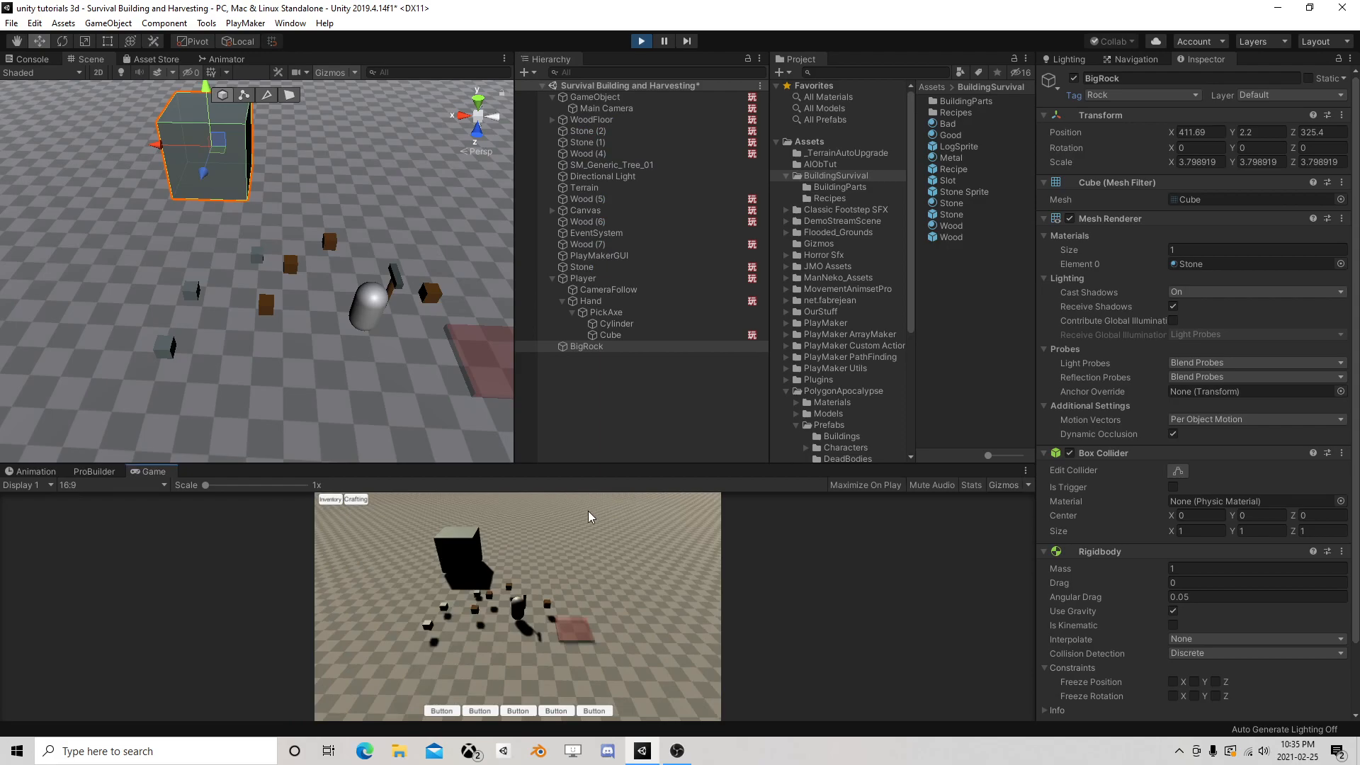
{"action": "key", "text": "w"}
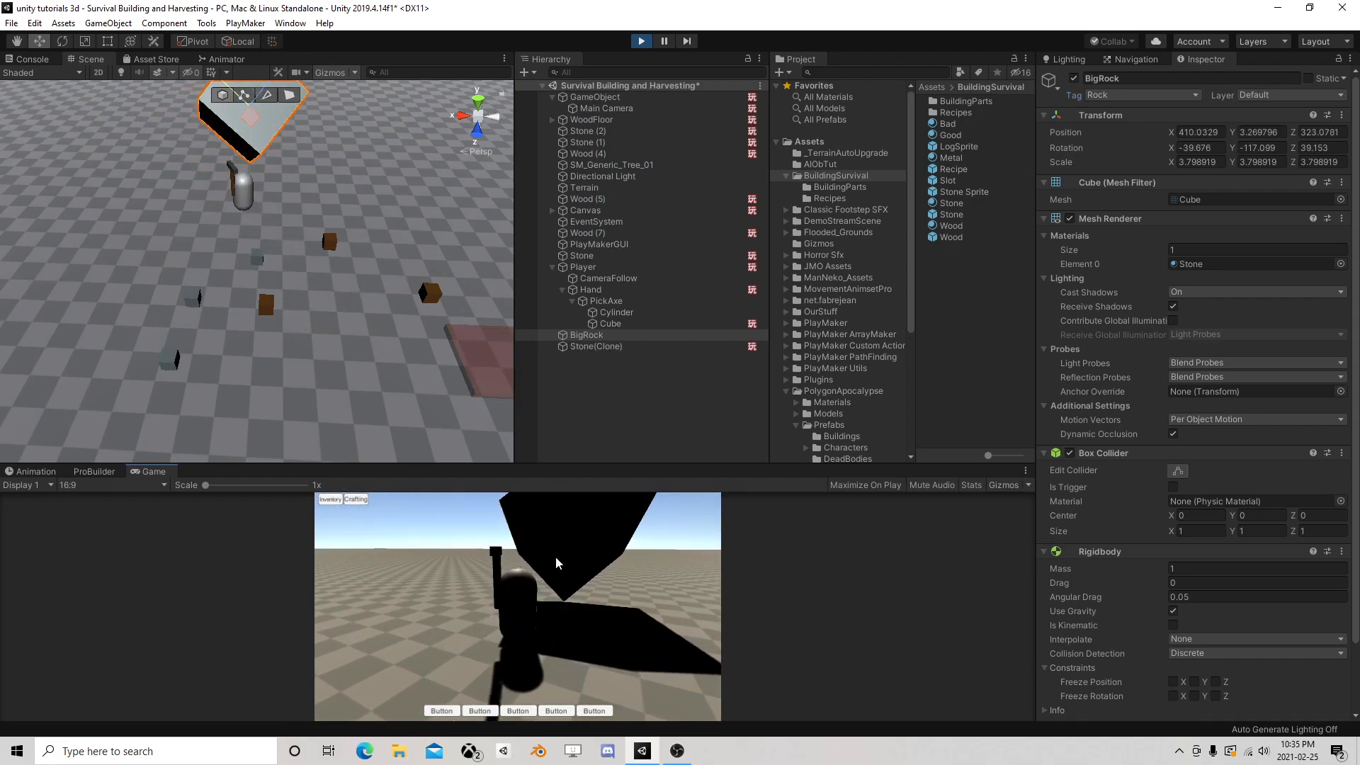
{"action": "key", "text": "d"}
{"action": "key", "text": "w"}
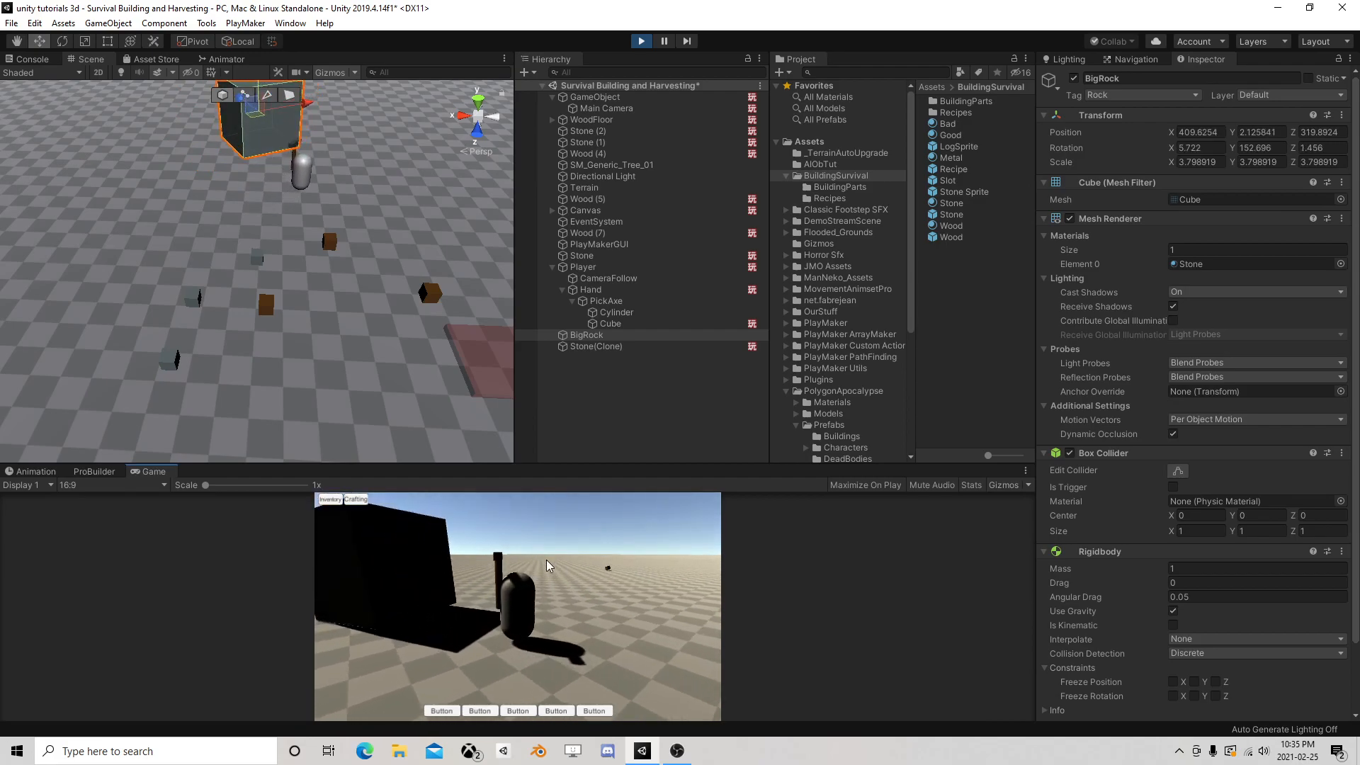
{"action": "key", "text": "w"}
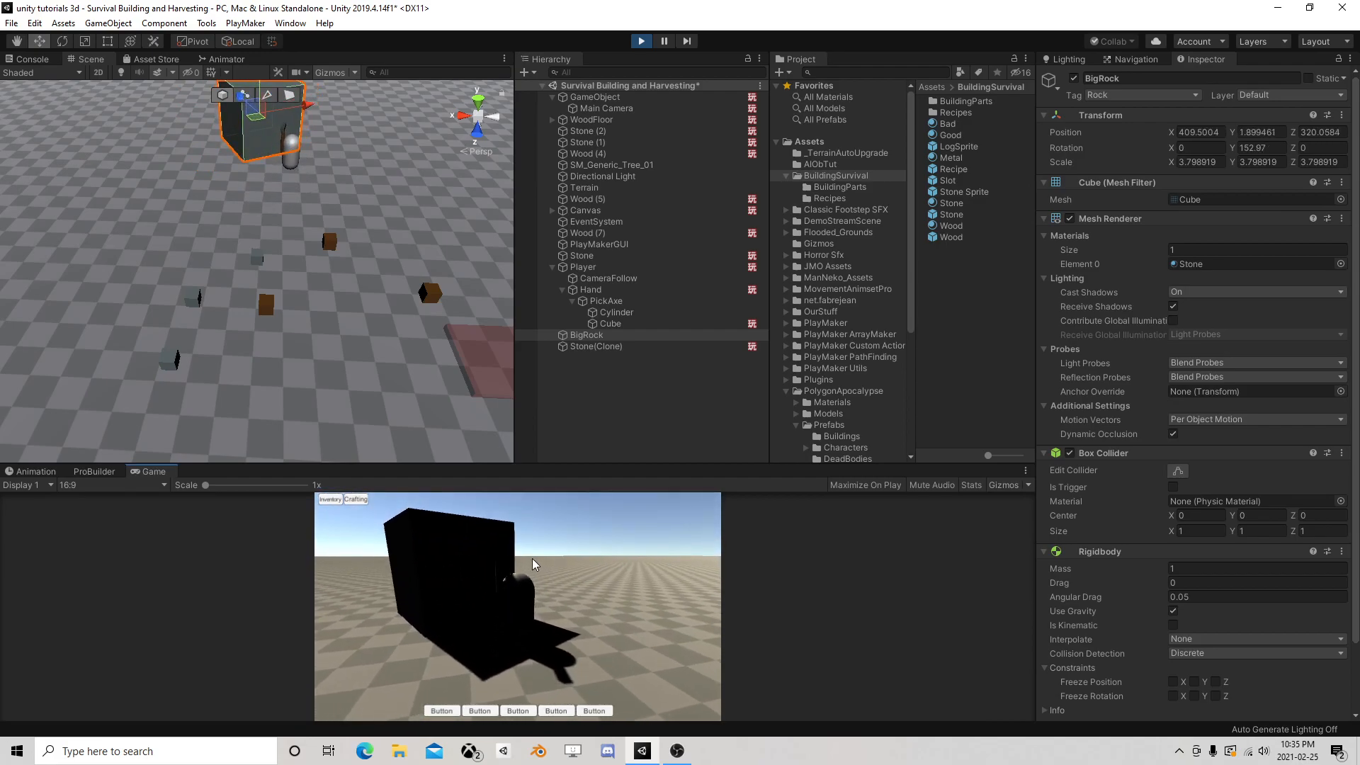
{"action": "left_click", "coordinate": [533, 559]}
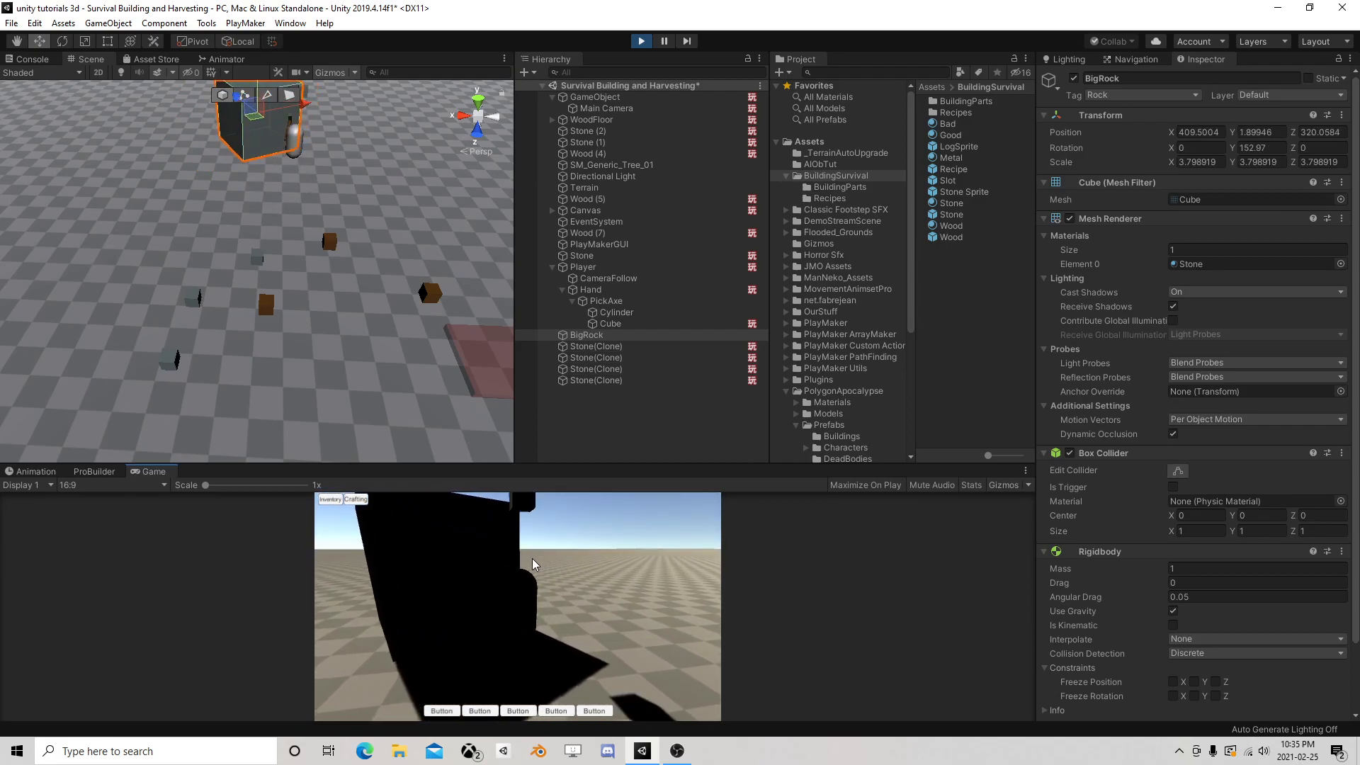
{"action": "left_click", "coordinate": [533, 558]}
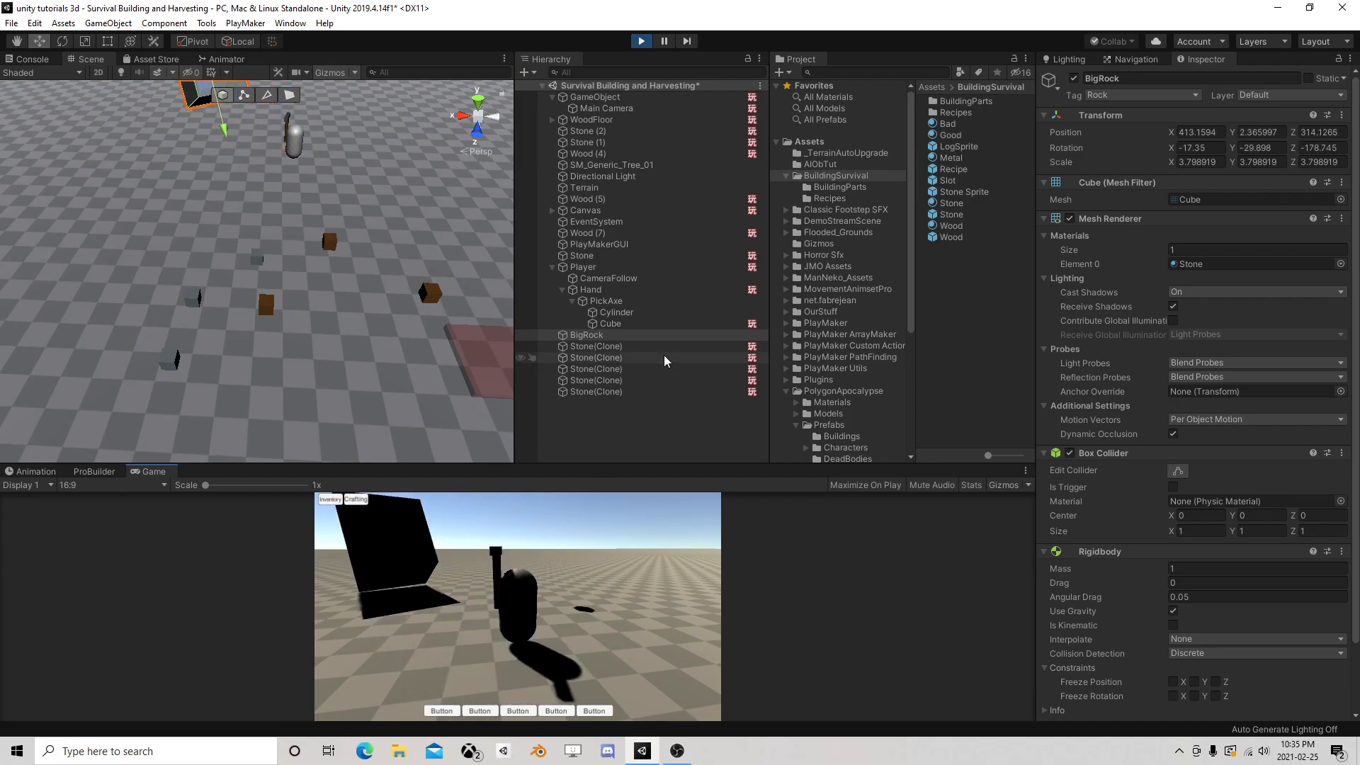
{"action": "left_click", "coordinate": [642, 41]}
Remove the Rigidbody component from BigRock
{"action": "left_click", "coordinate": [620, 345]}
{"action": "right_click", "coordinate": [1115, 551]}
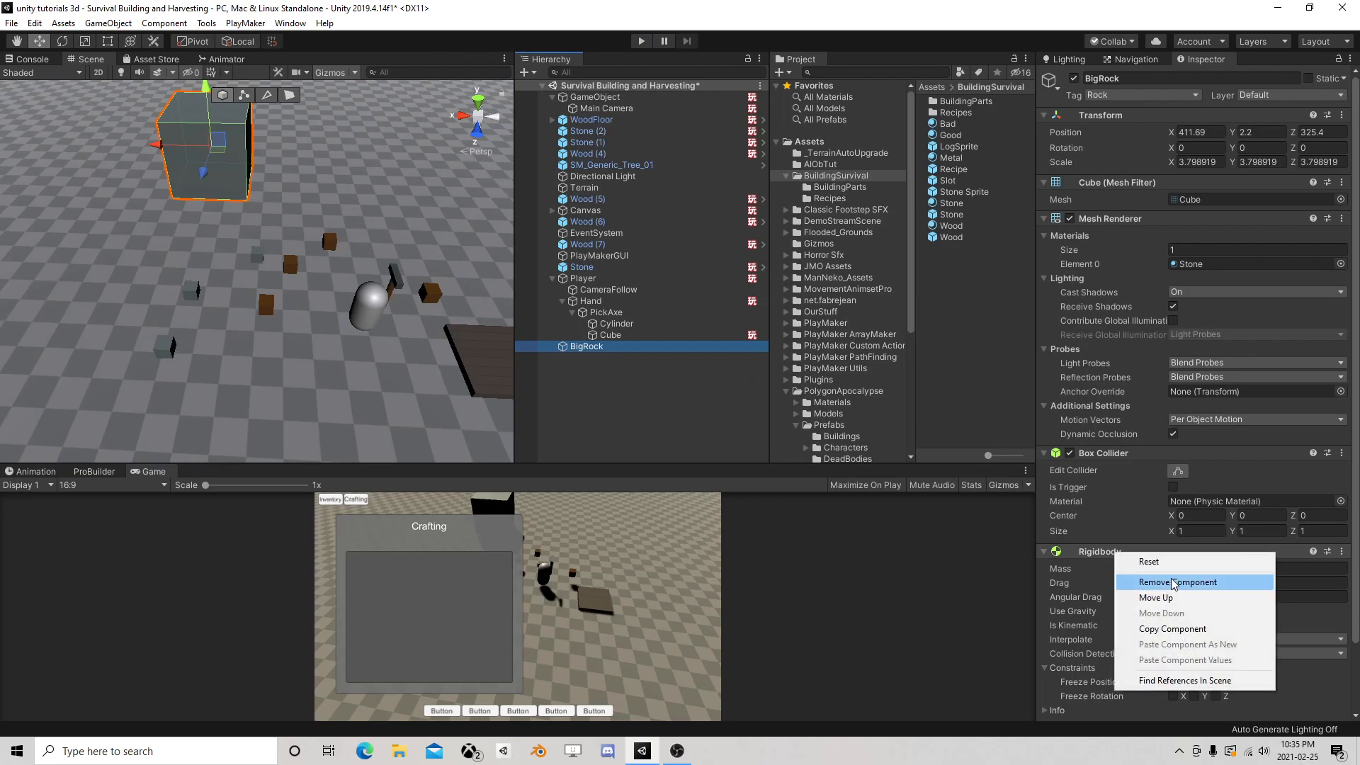
{"action": "left_click", "coordinate": [1168, 583]}
In State 4 of the Cube's Hitting FSM, set the X Random Float to -5 to 5 and the Z Random Float's maximum to 5
{"action": "left_click", "coordinate": [612, 335]}
{"action": "left_click", "coordinate": [608, 312]}
{"action": "left_click", "coordinate": [625, 334]}
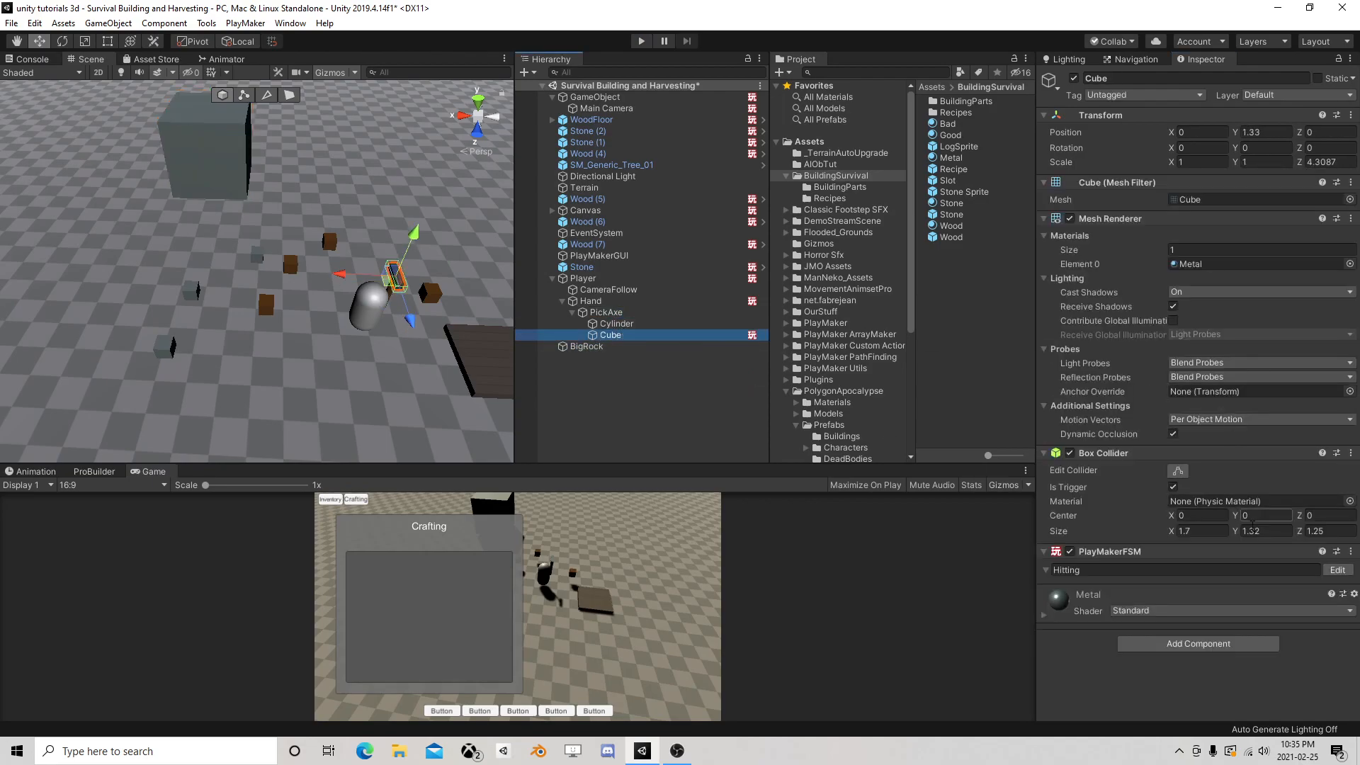
{"action": "left_click", "coordinate": [1337, 570]}
{"action": "left_click", "coordinate": [499, 271]}
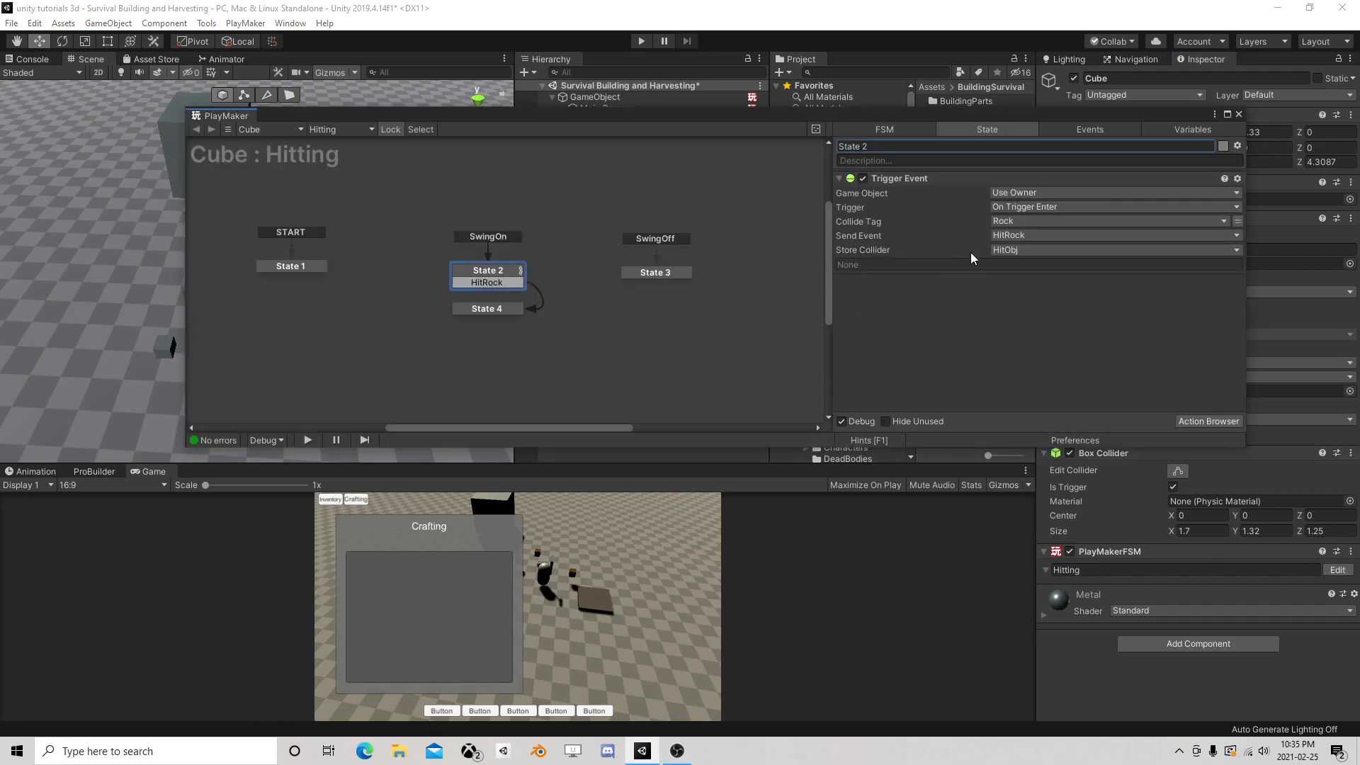
{"action": "left_click", "coordinate": [497, 307]}
{"action": "left_click", "coordinate": [1000, 193]}
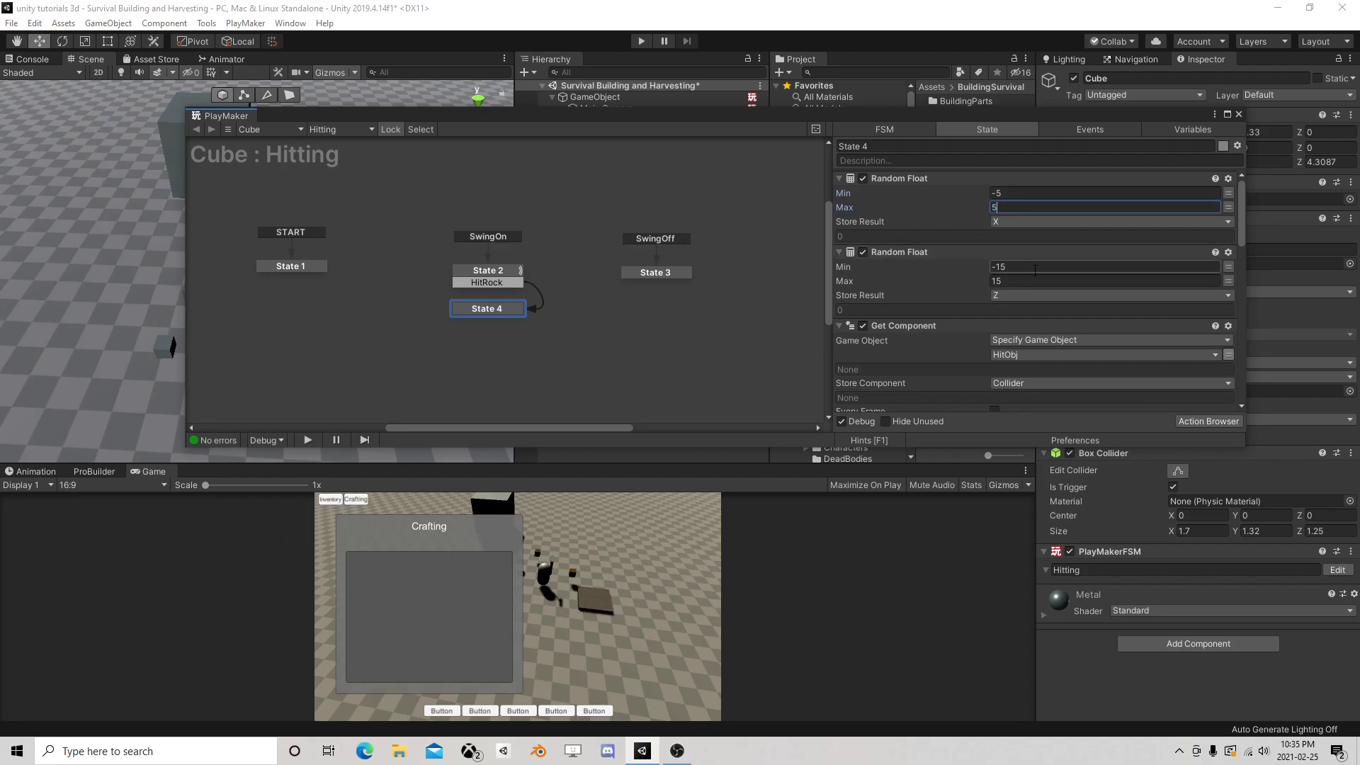
{"action": "left_click", "coordinate": [1012, 280]}
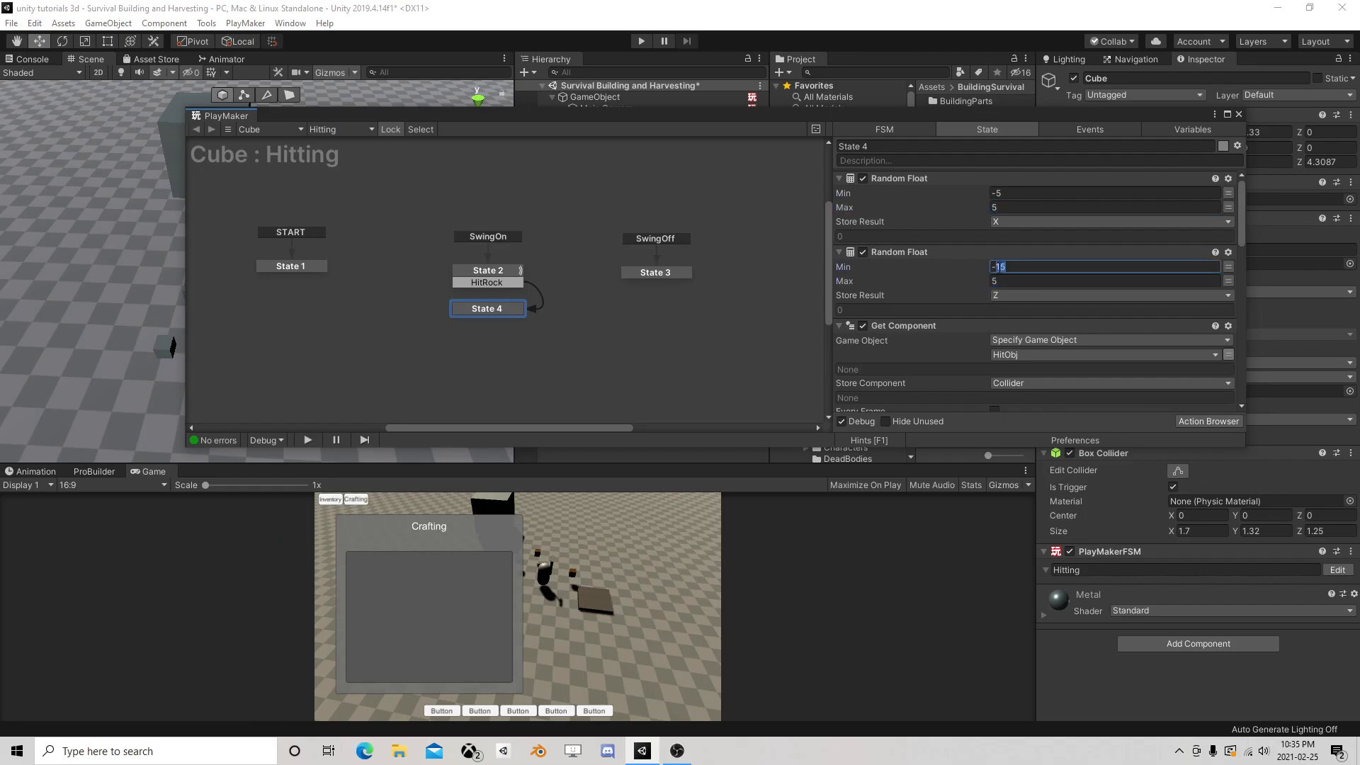
Set State 4's Add Force Y value to 10 and close the FSM editor
{"action": "scroll", "coordinate": [1031, 311], "scroll_direction": "down", "scroll_amount": 10}
{"action": "scroll", "coordinate": [1024, 320], "scroll_direction": "down", "scroll_amount": 3}
{"action": "left_click", "coordinate": [1003, 316]}
{"action": "type", "text": "10"}
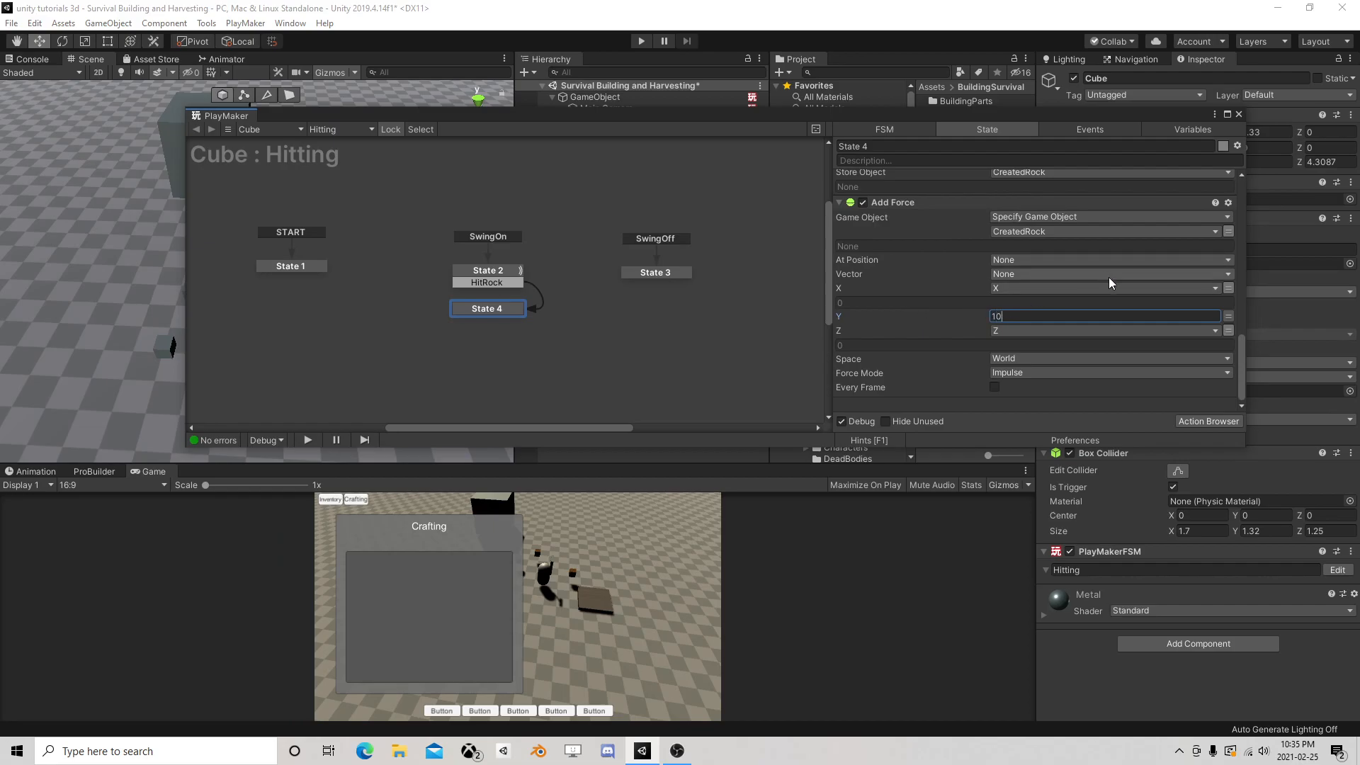
{"action": "left_click", "coordinate": [1238, 114]}
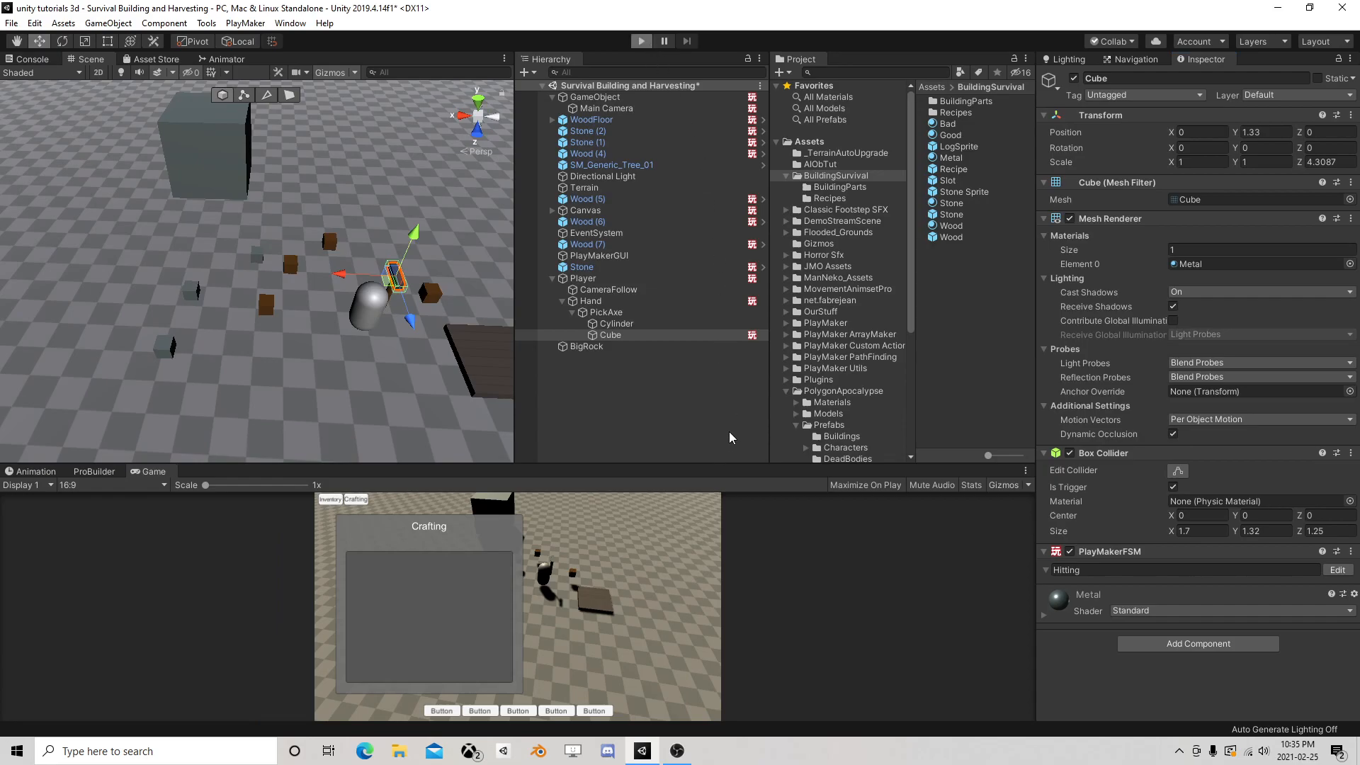
Run the scene, walk the player to the big rock and swing the pickaxe to test hits without any Rigidbody on it
{"action": "key", "text": "ctrl+p"}
{"action": "key", "text": "w"}
{"action": "key", "text": "d"}
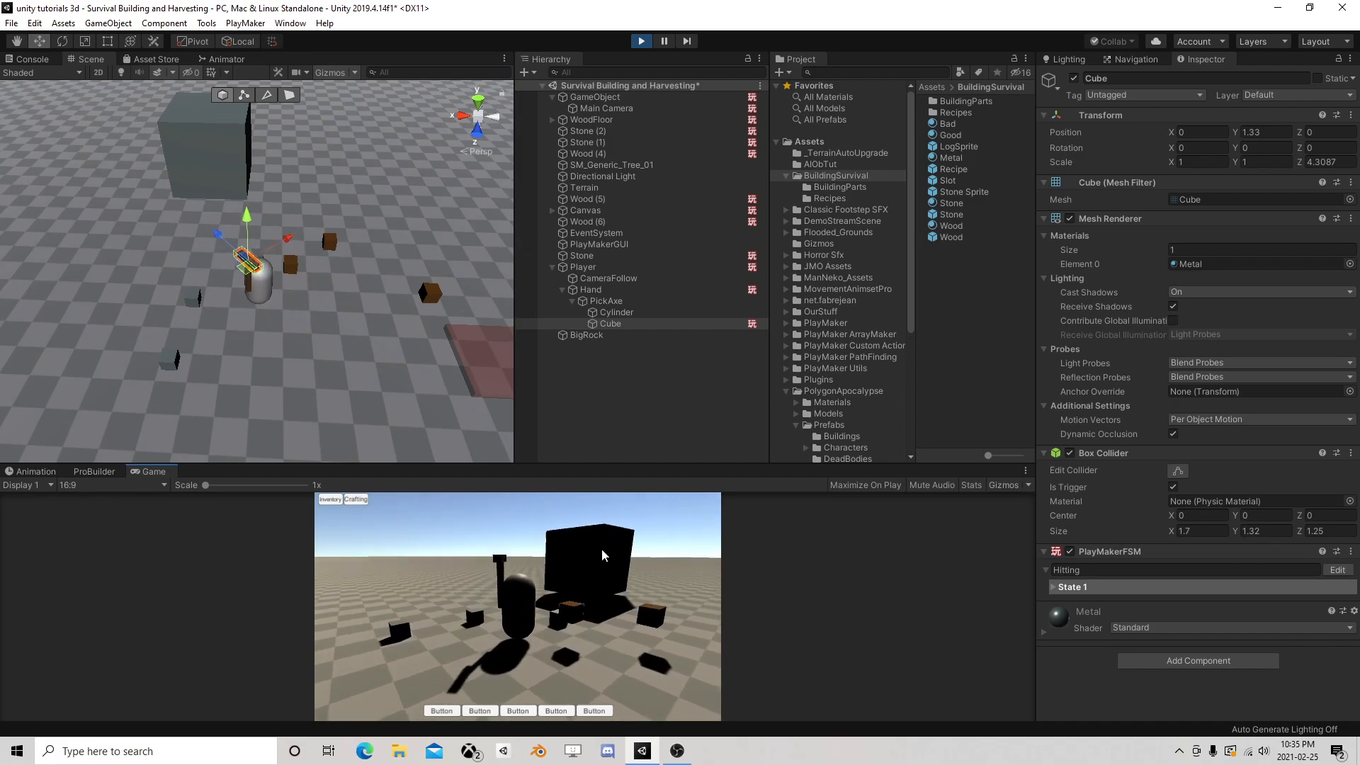
{"action": "key", "text": "w"}
{"action": "key", "text": "d"}
{"action": "left_click", "coordinate": [601, 554]}
{"action": "key", "text": "w"}
{"action": "left_click", "coordinate": [600, 554]}
{"action": "left_click", "coordinate": [606, 553]}
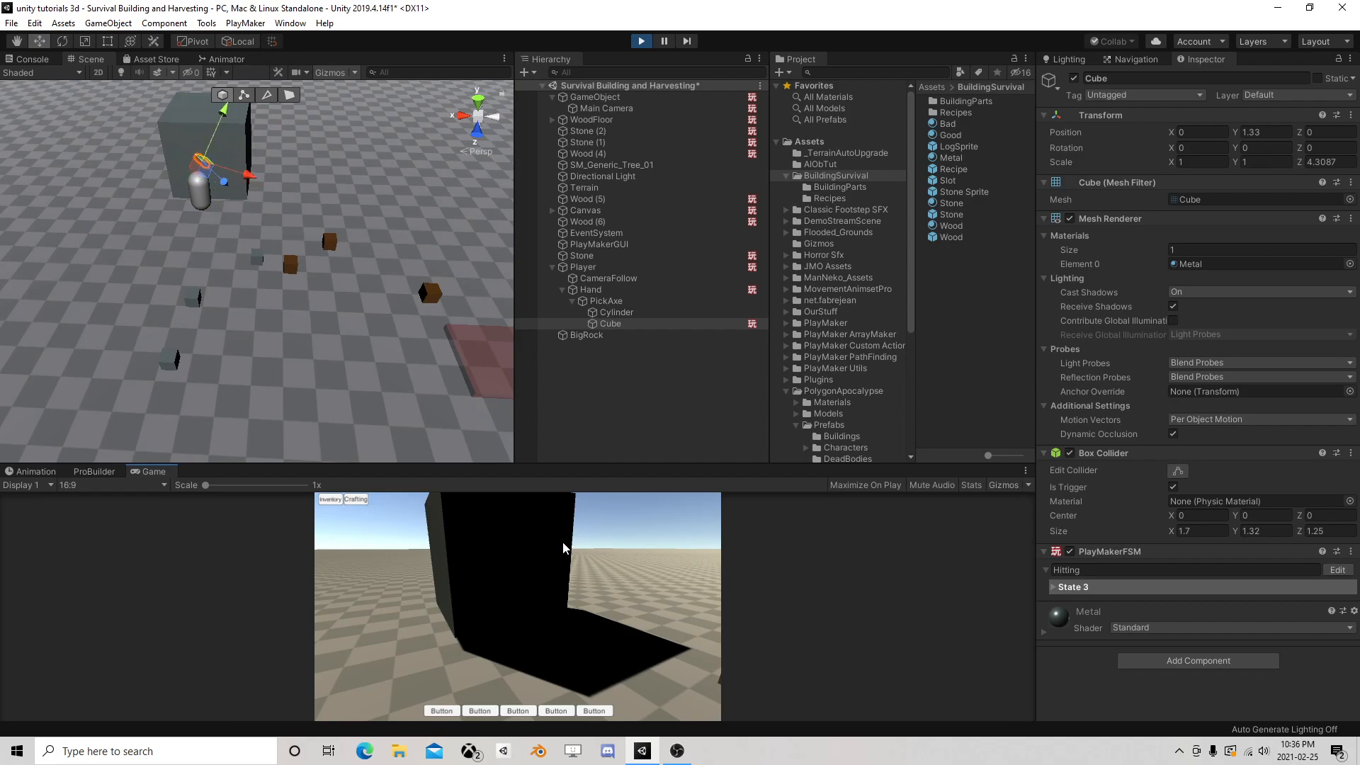
While the scene runs, add a Rigidbody to BigRock with Use Gravity off and Is Kinematic on
{"action": "left_click", "coordinate": [593, 335]}
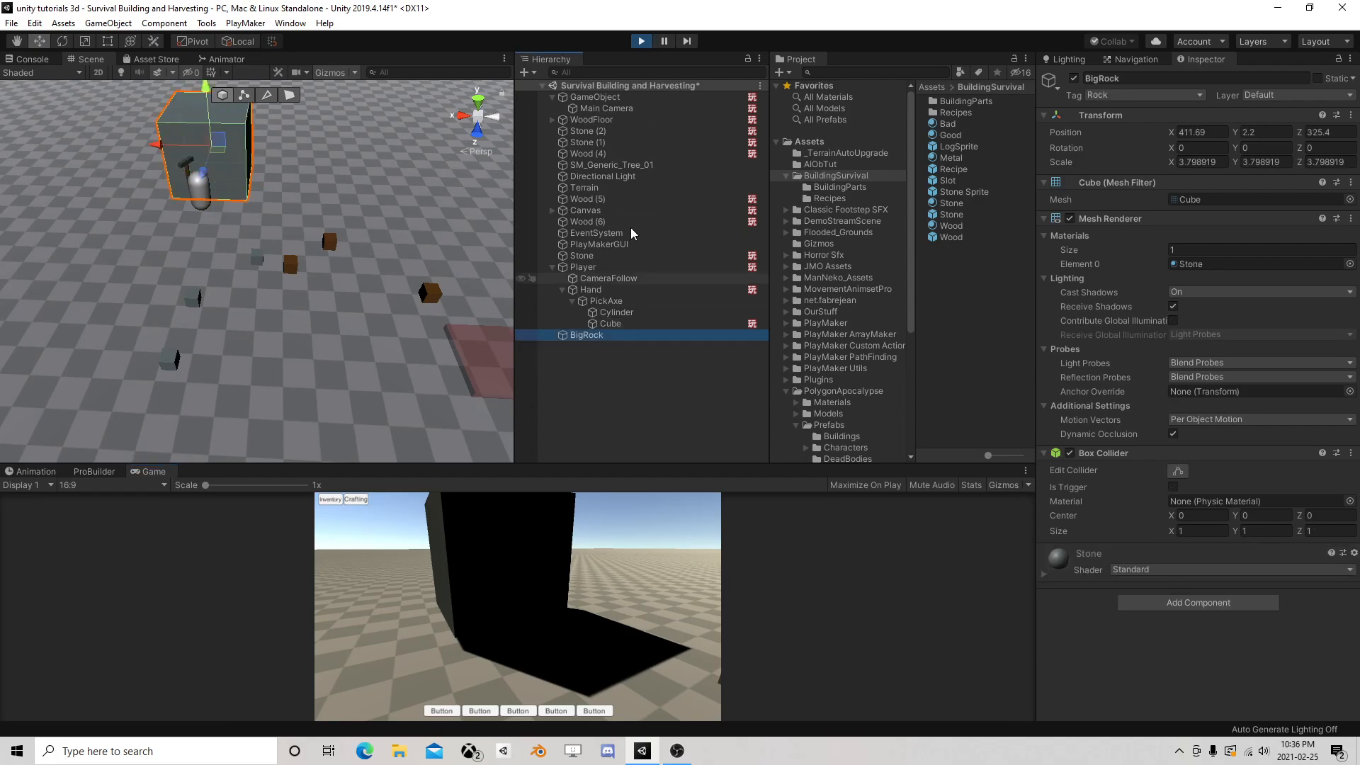
{"action": "left_click", "coordinate": [1198, 602]}
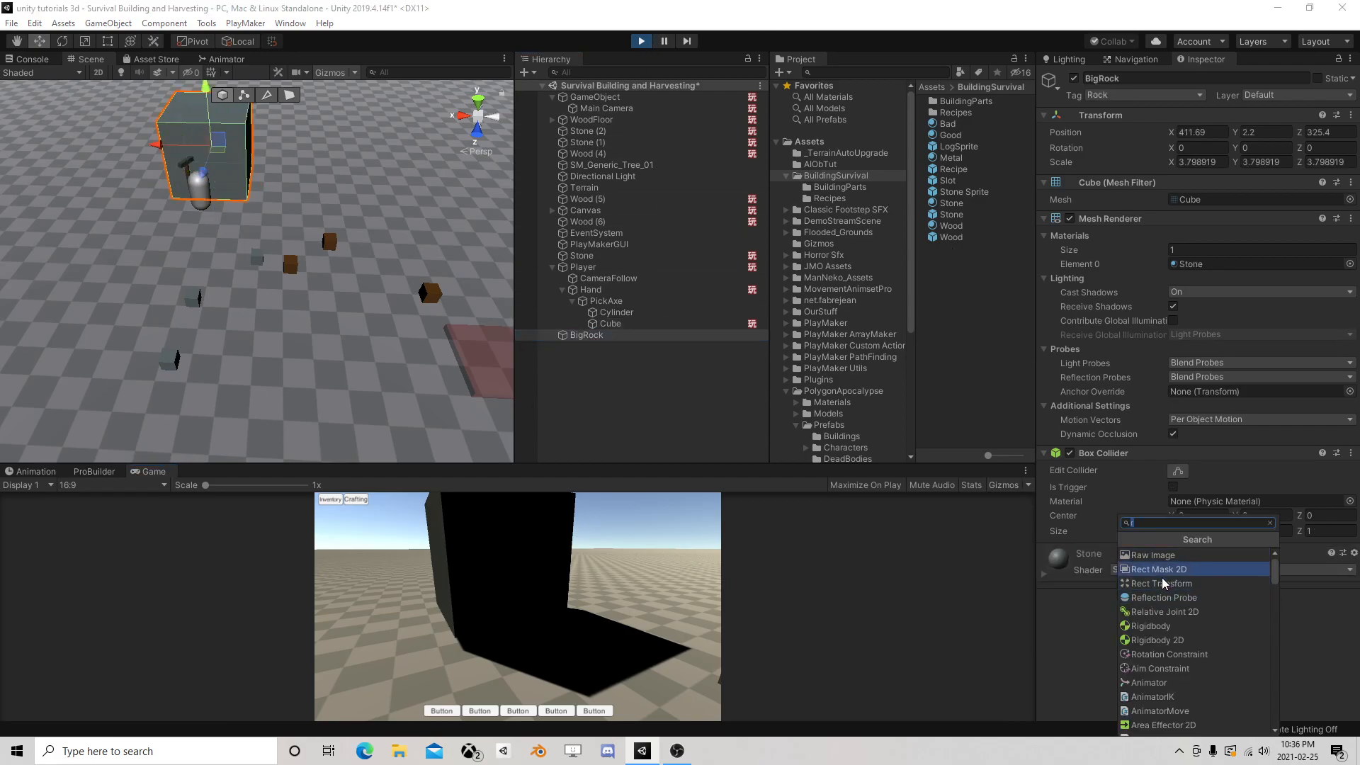
{"action": "left_click", "coordinate": [1167, 625]}
{"action": "left_click", "coordinate": [1173, 611]}
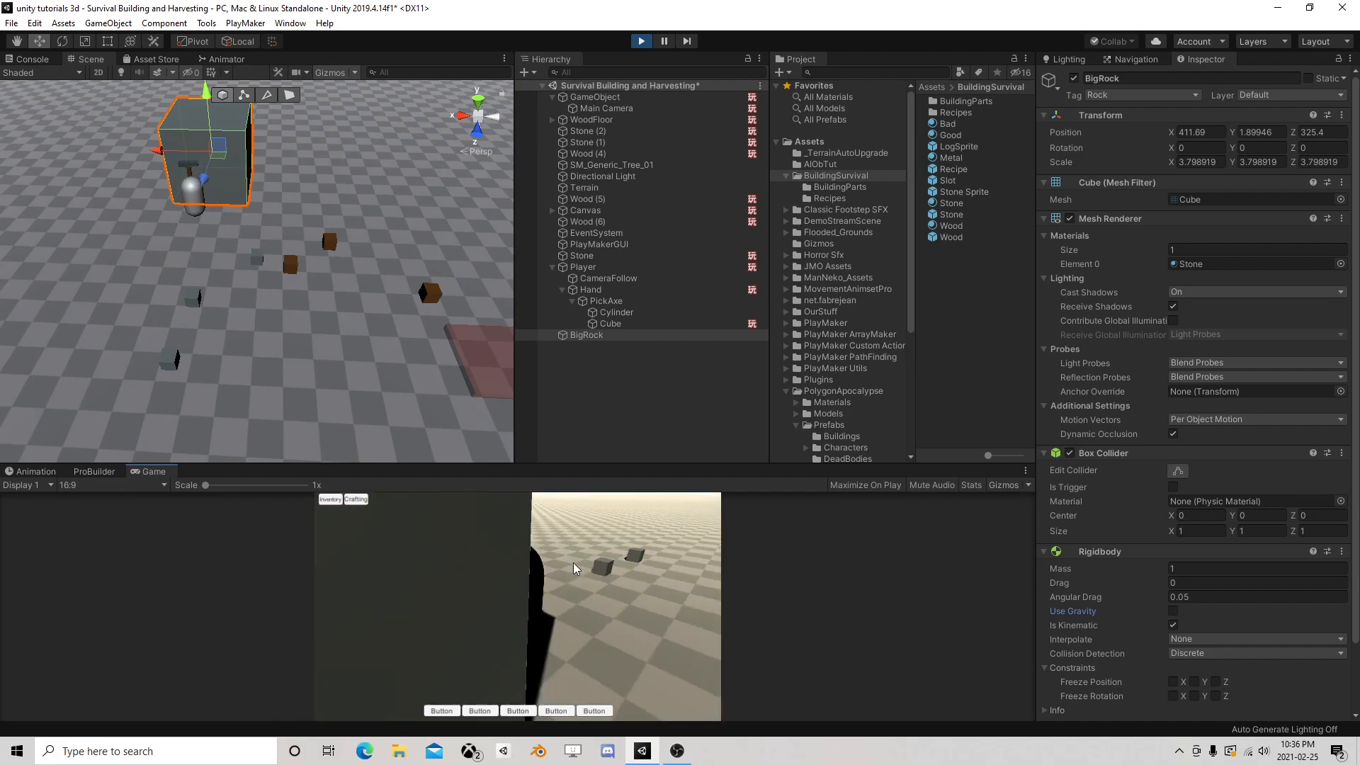
Swing the pickaxe repeatedly at the kinematic rock to test Stone spawning and launch force, and stop the scene
{"action": "key", "text": "w"}
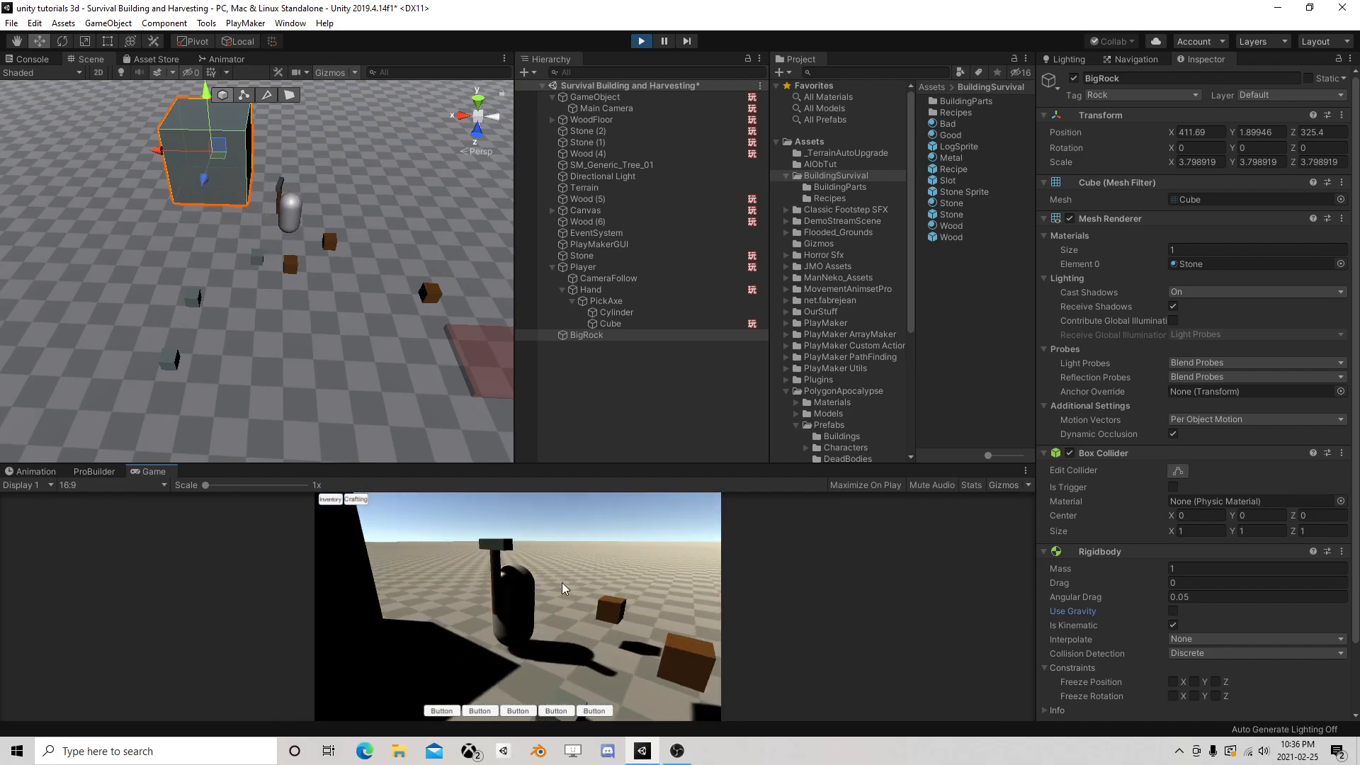
{"action": "key", "text": "w"}
{"action": "left_click", "coordinate": [567, 577]}
{"action": "left_click", "coordinate": [568, 578]}
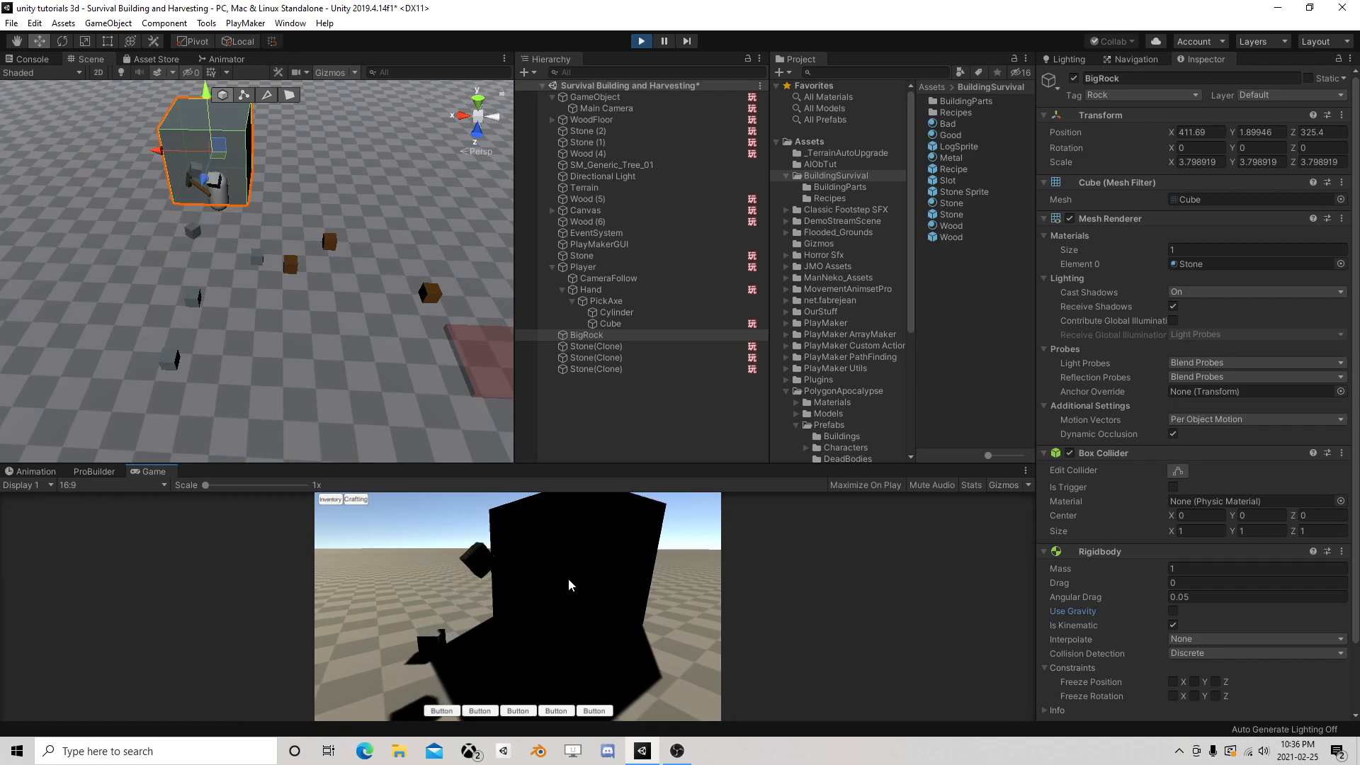
{"action": "left_click", "coordinate": [568, 578]}
{"action": "left_click", "coordinate": [568, 578]}
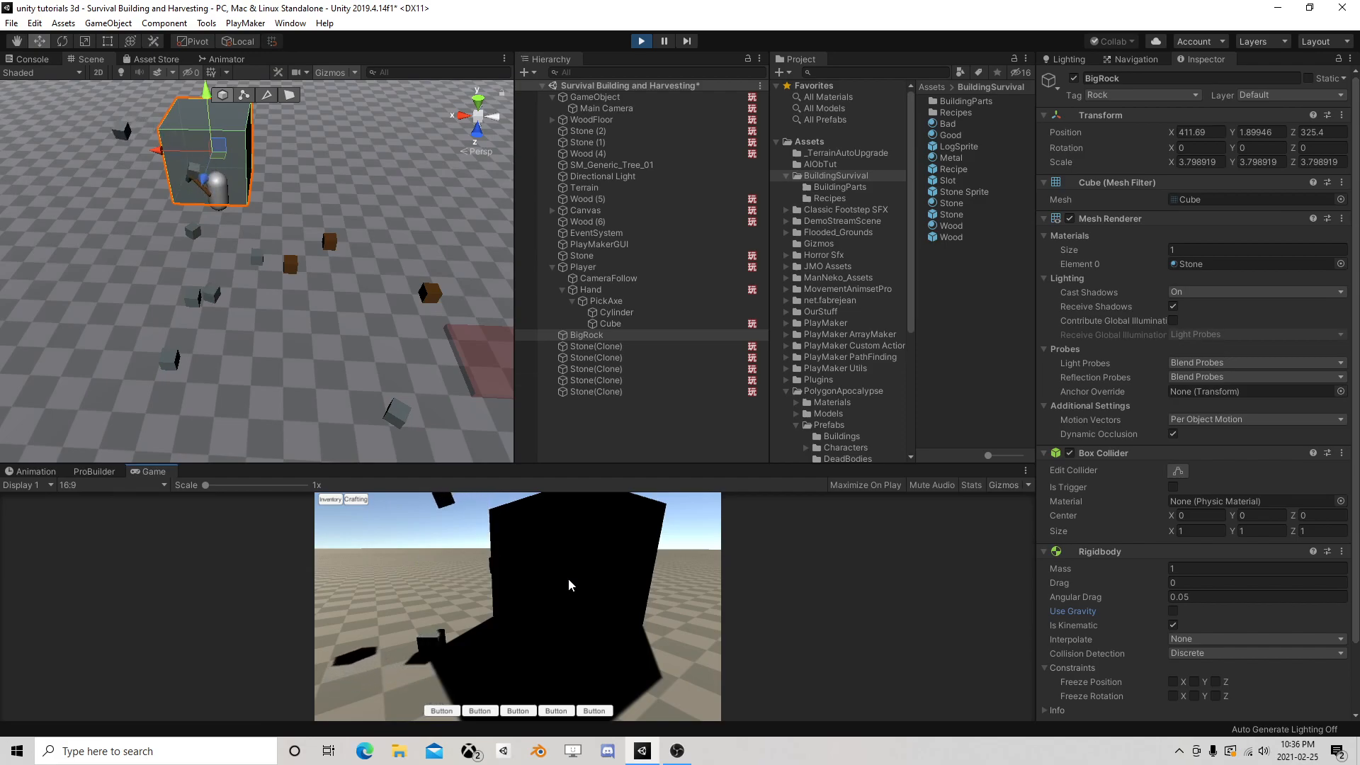
{"action": "left_click", "coordinate": [568, 578]}
{"action": "left_click", "coordinate": [568, 578]}
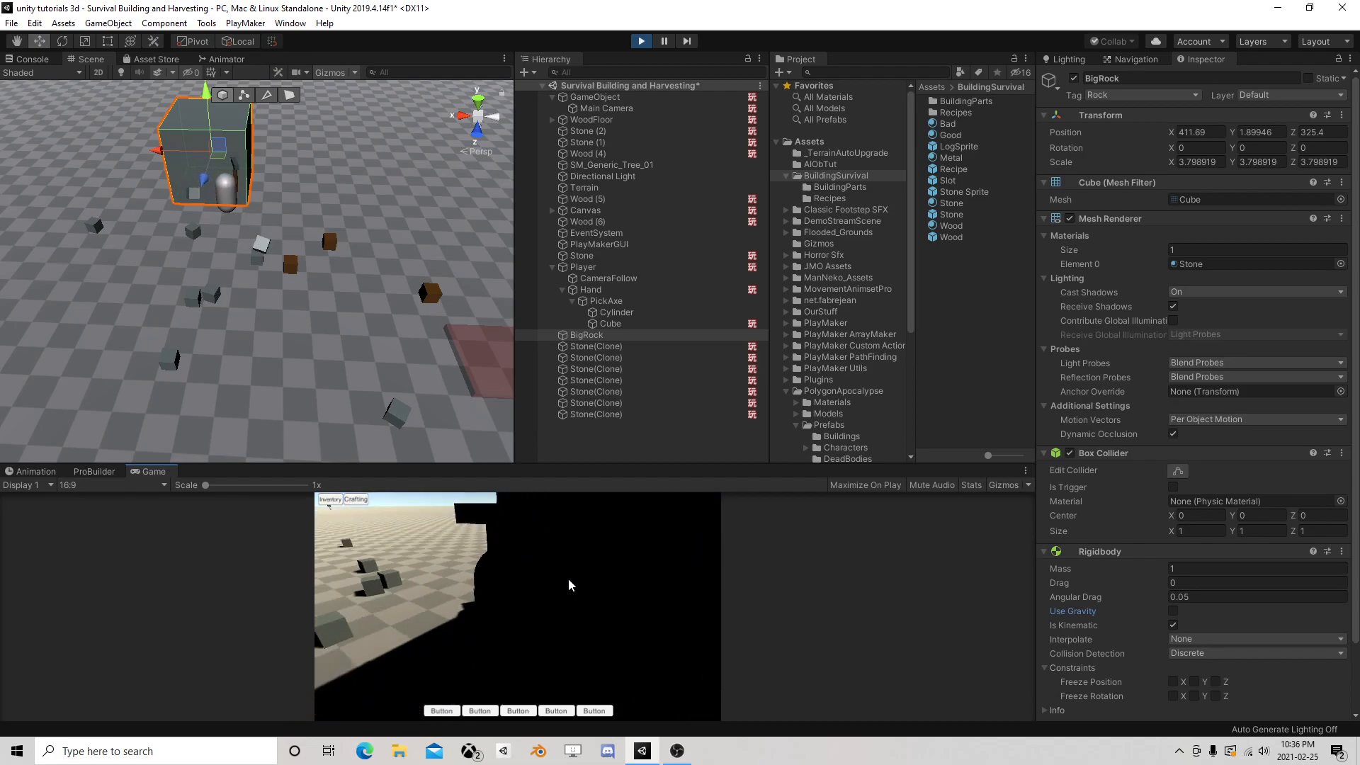
{"action": "key", "text": "w"}
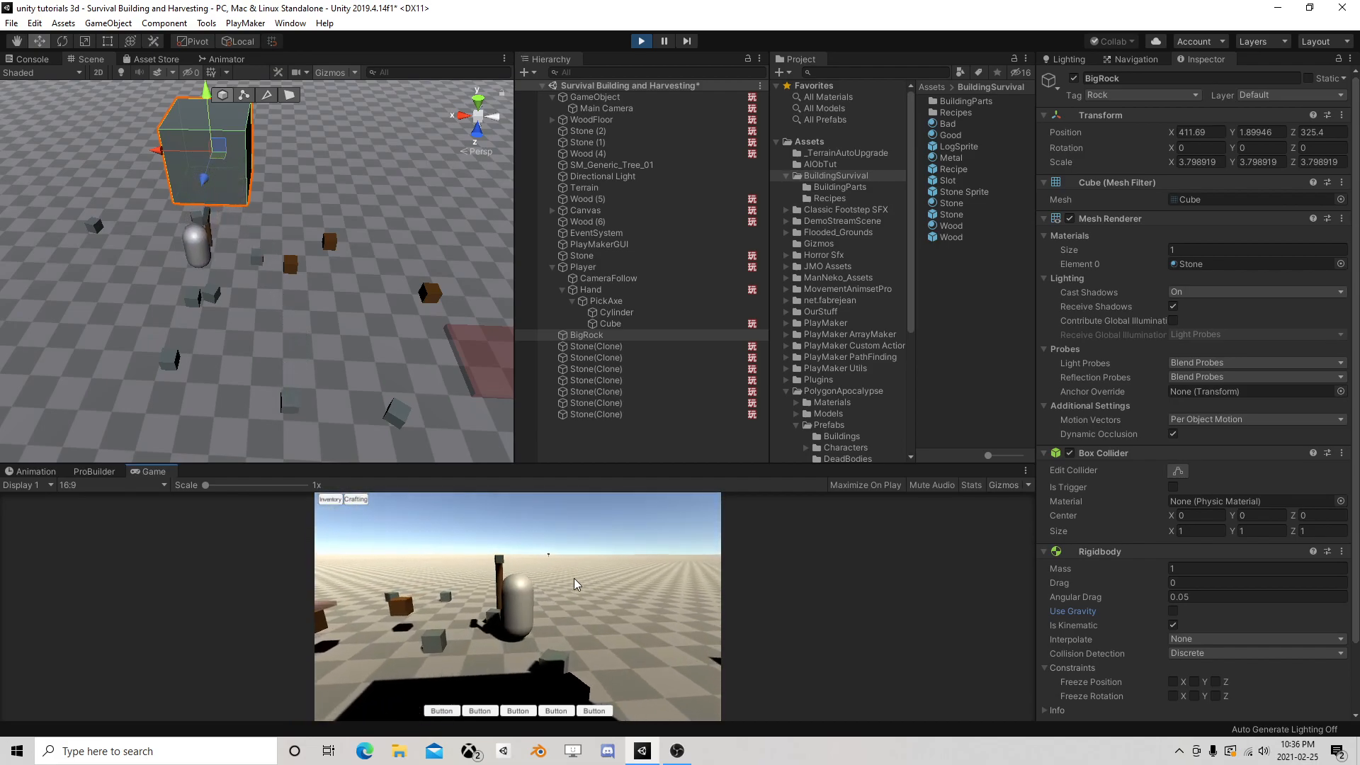
{"action": "left_click", "coordinate": [641, 41]}
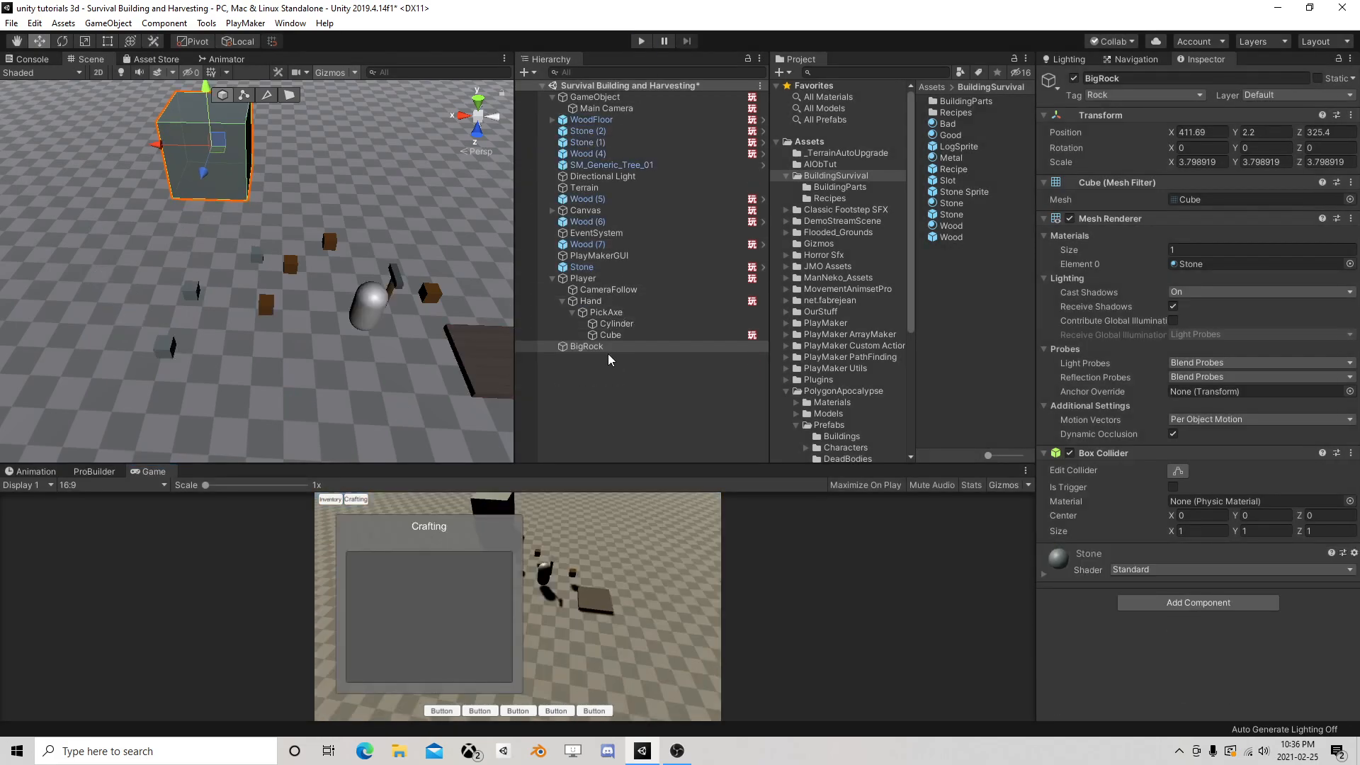
Add a PlayMakerFSM component to BigRock and name it Health
{"action": "left_click", "coordinate": [1155, 597]}
{"action": "type", "text": "r"}
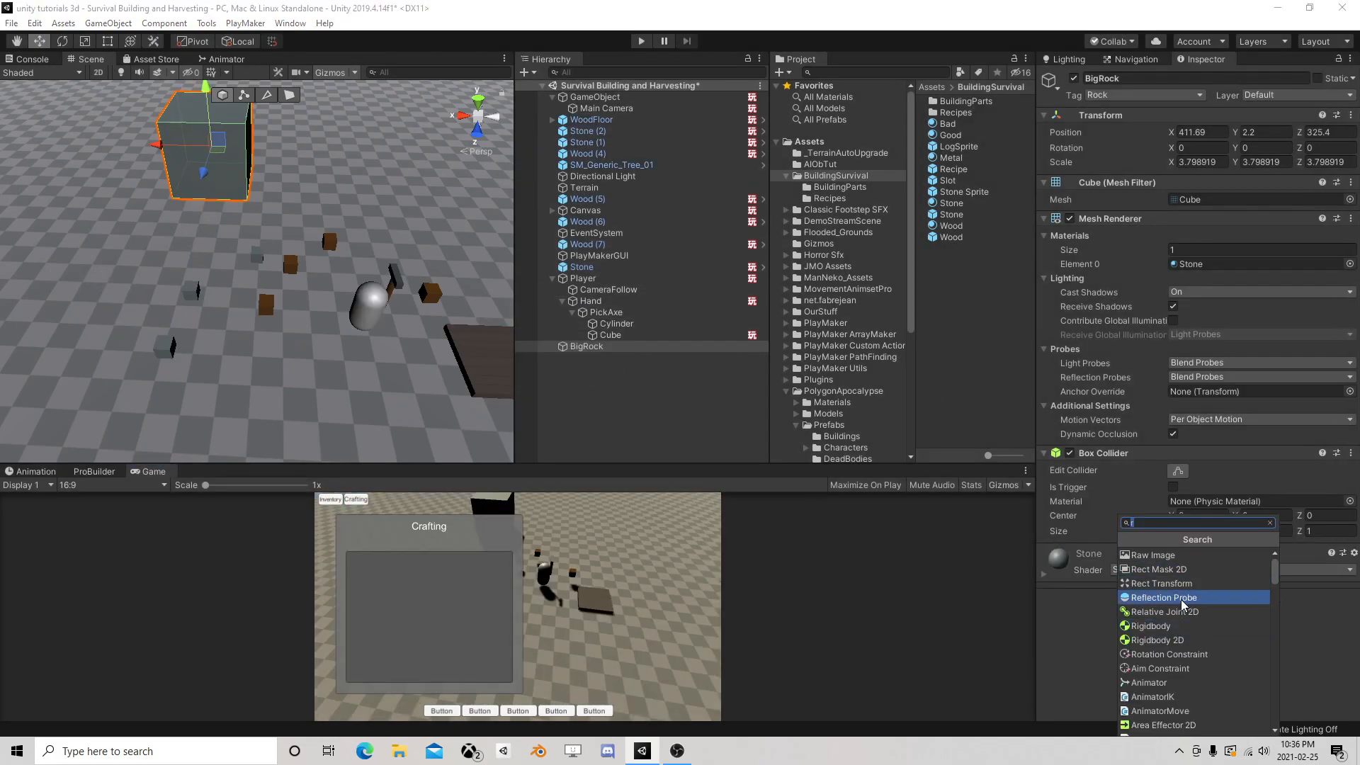
{"action": "type", "text": "fsm"}
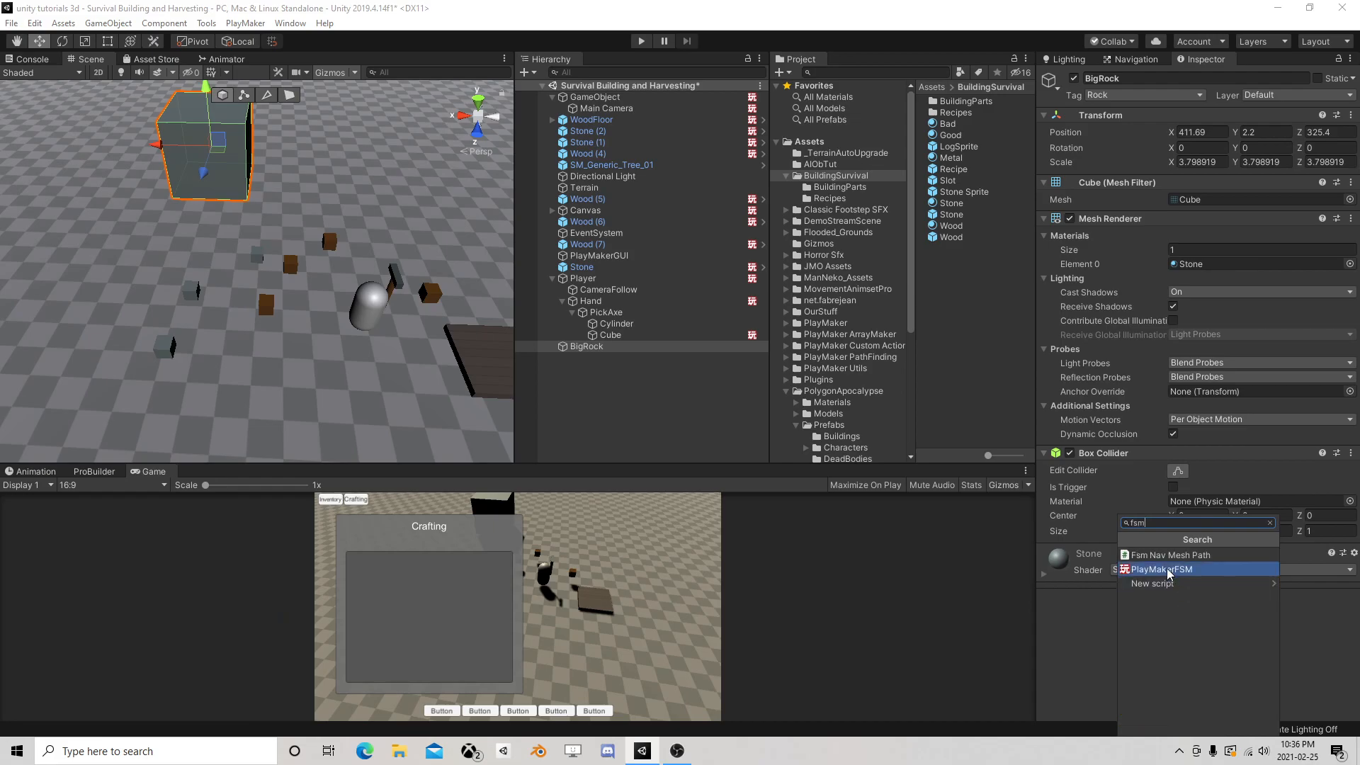
{"action": "left_click", "coordinate": [1166, 569]}
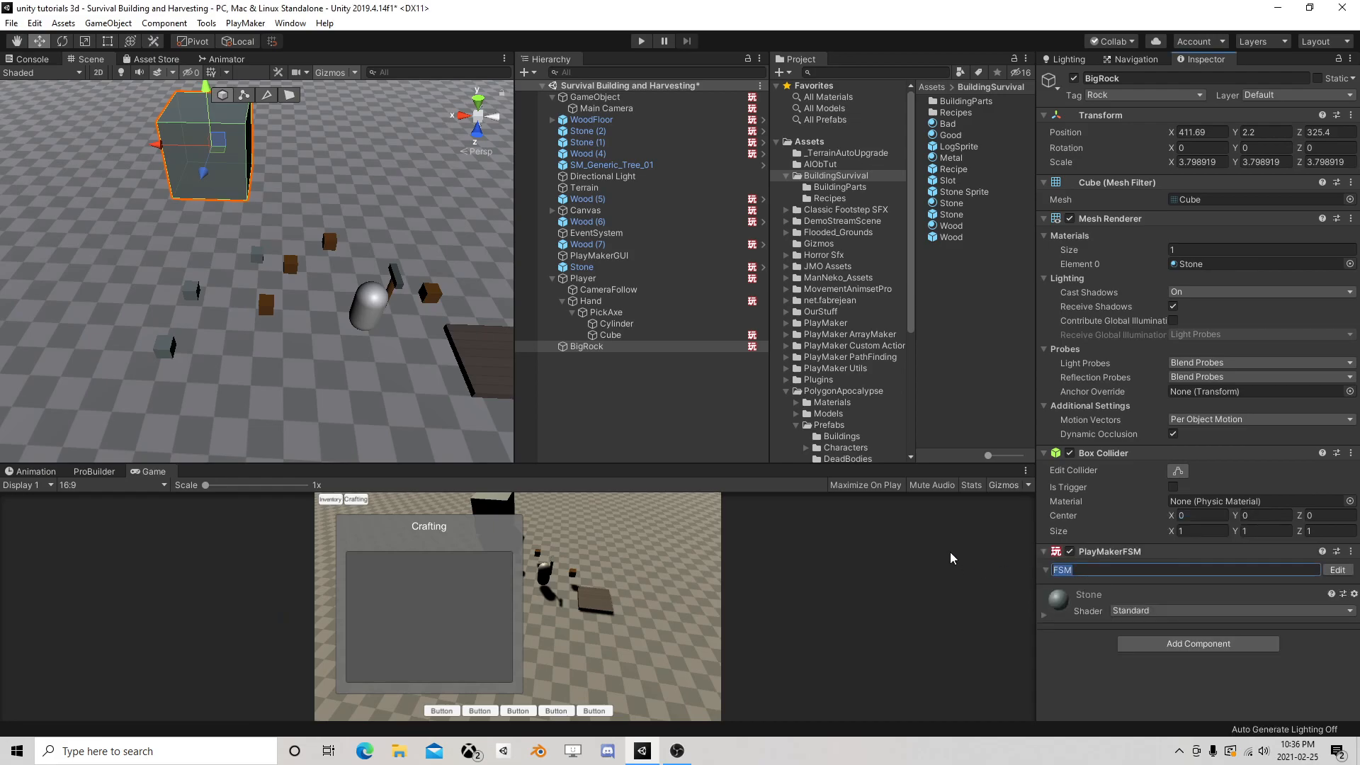
{"action": "type", "text": "Health"}
Add an Int variable named Health to BigRock's Health FSM and close the FSM editor
{"action": "left_click", "coordinate": [1338, 570]}
{"action": "left_click", "coordinate": [1183, 127]}
{"action": "left_click", "coordinate": [943, 422]}
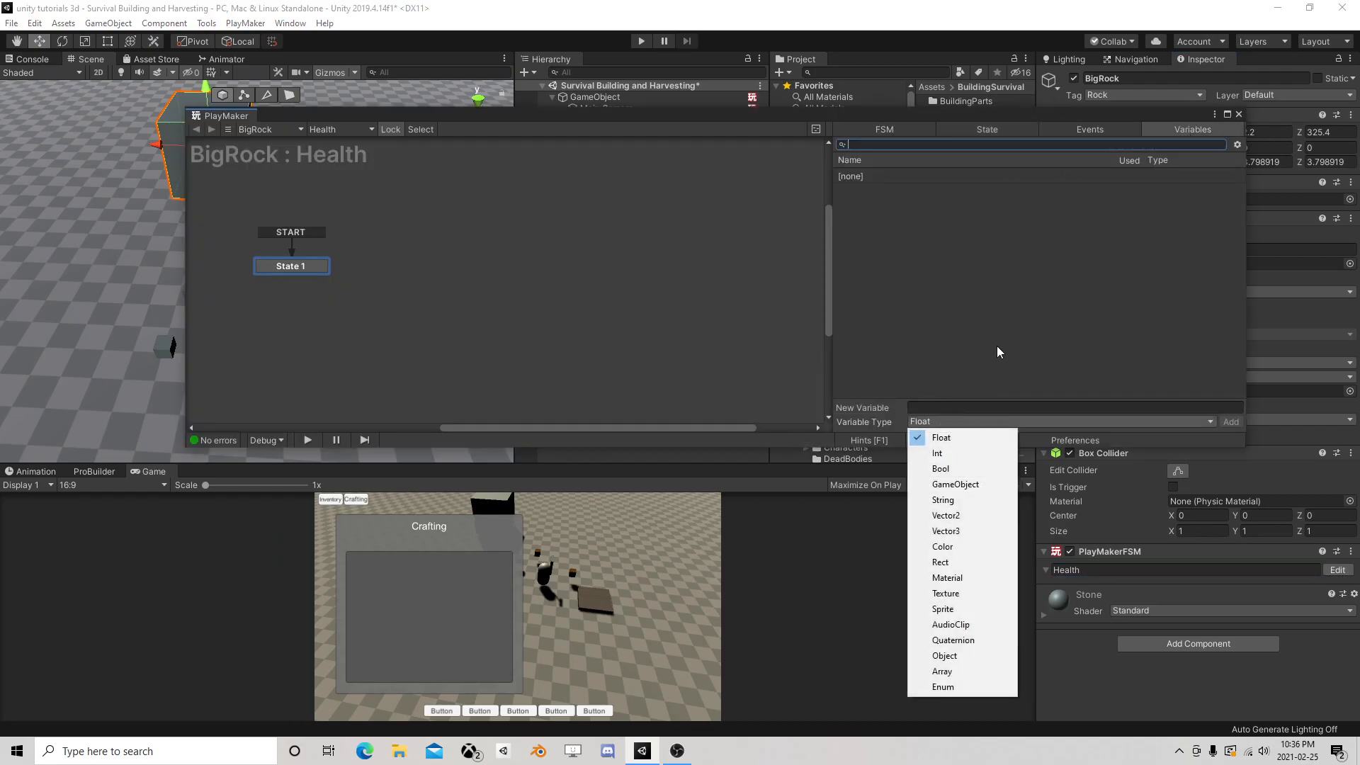
{"action": "left_click", "coordinate": [942, 468]}
{"action": "left_click", "coordinate": [954, 423]}
{"action": "left_click", "coordinate": [935, 450]}
{"action": "left_click", "coordinate": [939, 406]}
{"action": "type", "text": "Heal"}
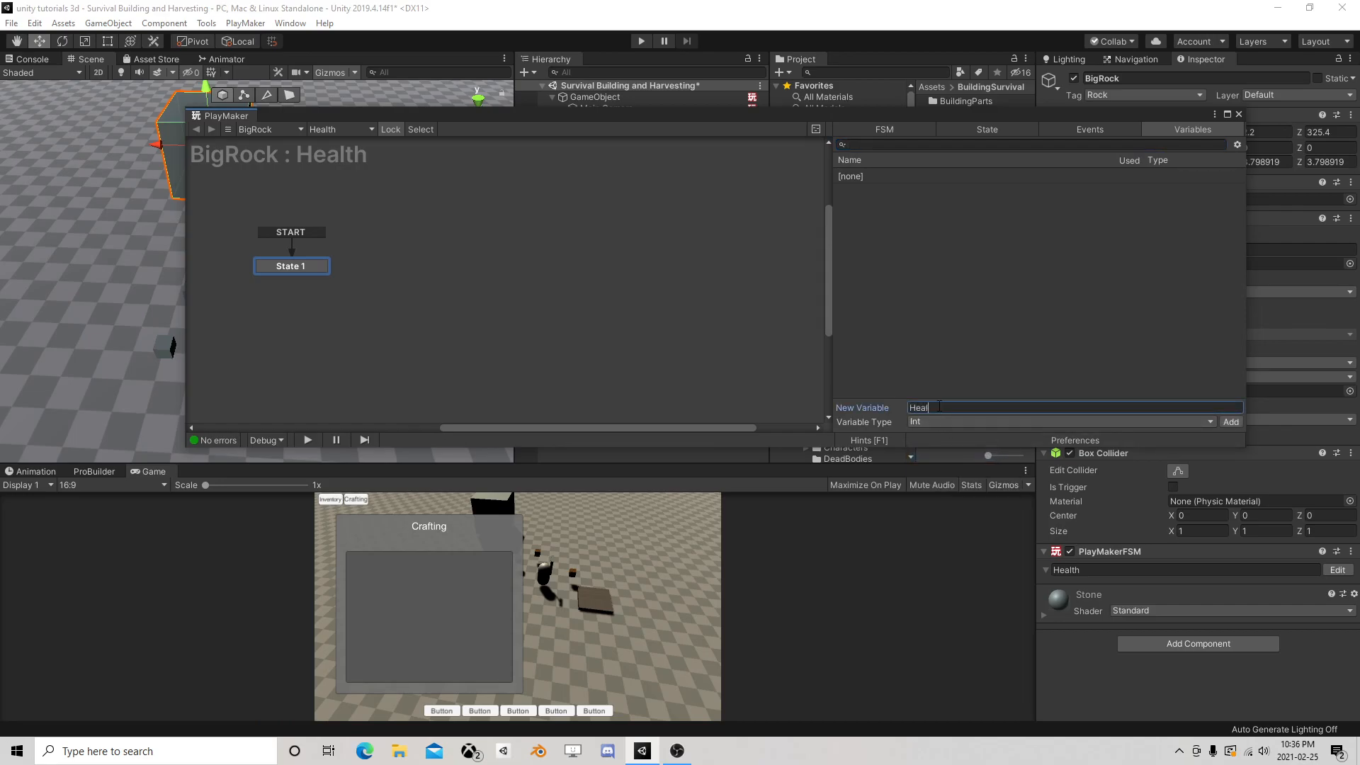
{"action": "type", "text": "th"}
{"action": "key", "text": "Return"}
{"action": "left_click", "coordinate": [875, 367]}
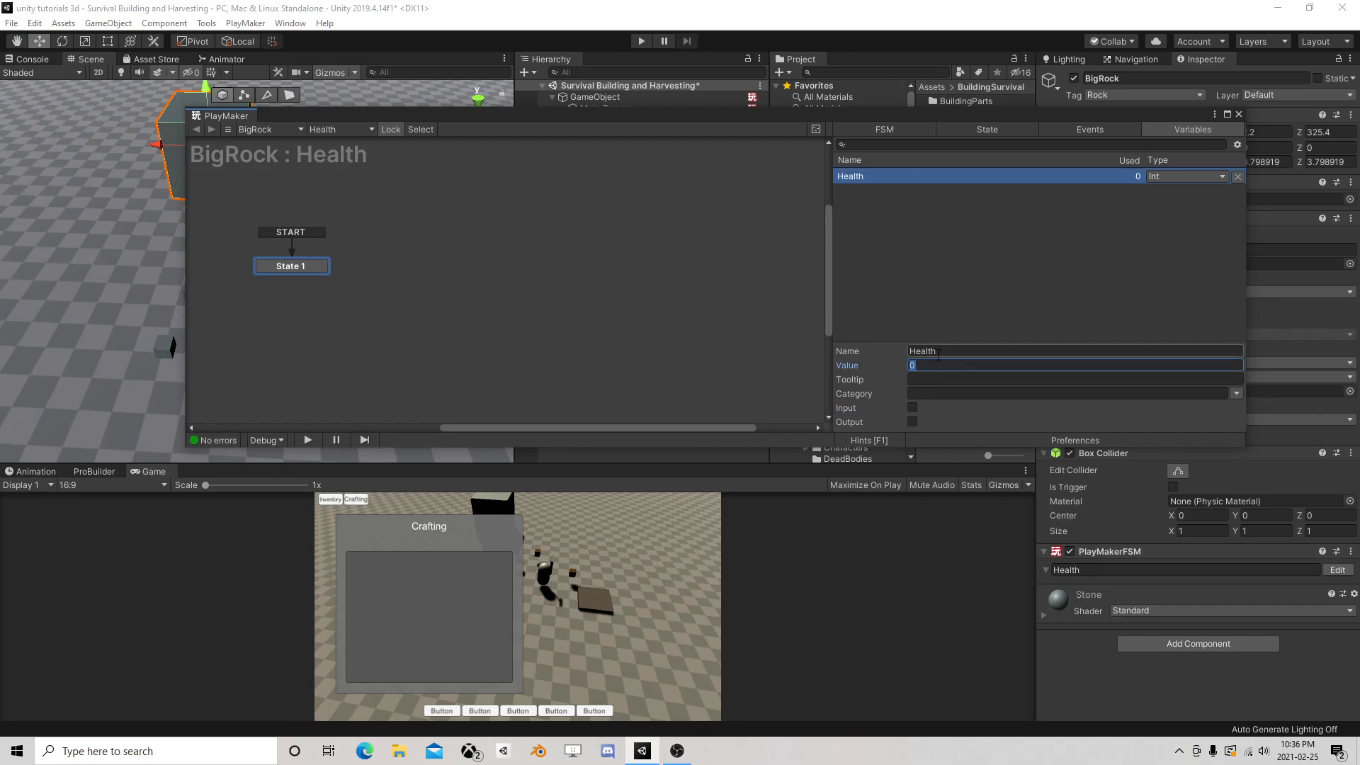
{"action": "left_click", "coordinate": [1239, 114]}
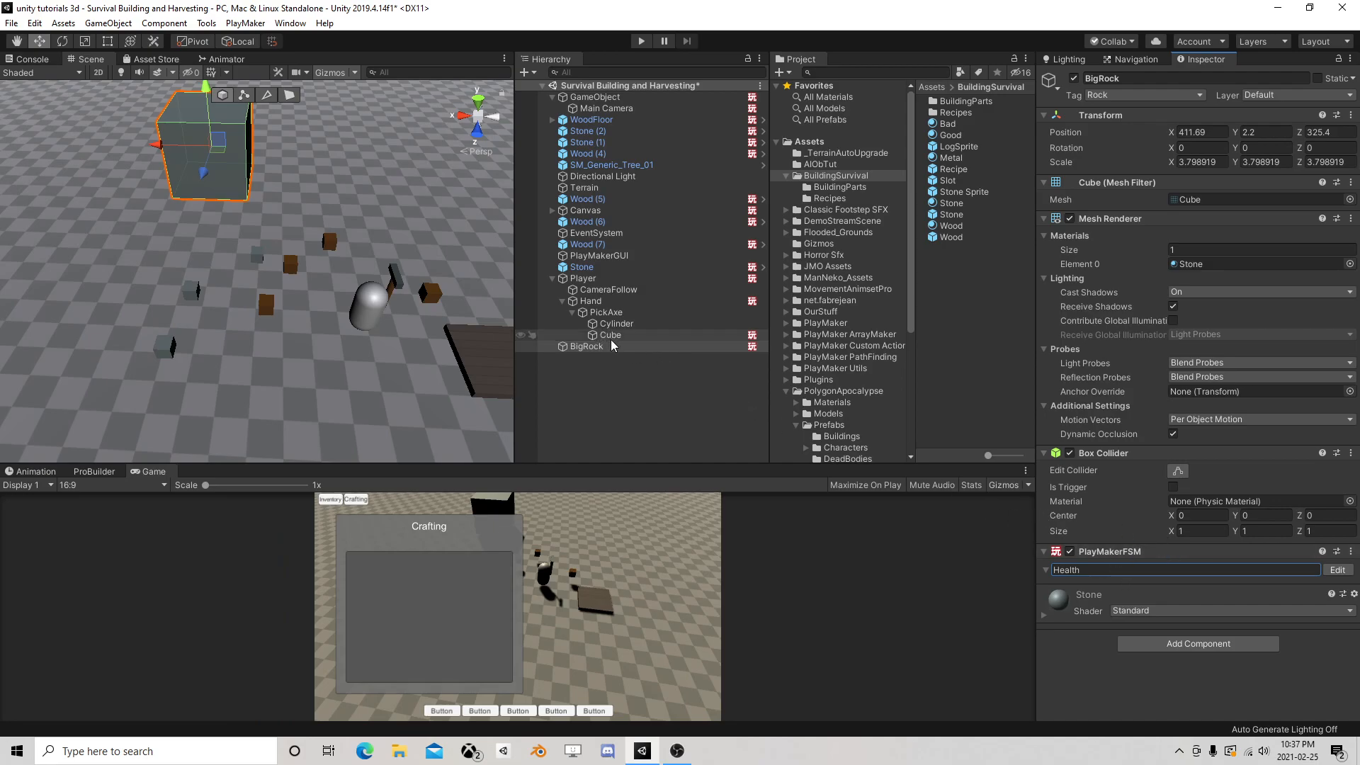
Open the Hitting FSM on the pickaxe's Cube and look through the actions in State 4
{"action": "left_click", "coordinate": [630, 336]}
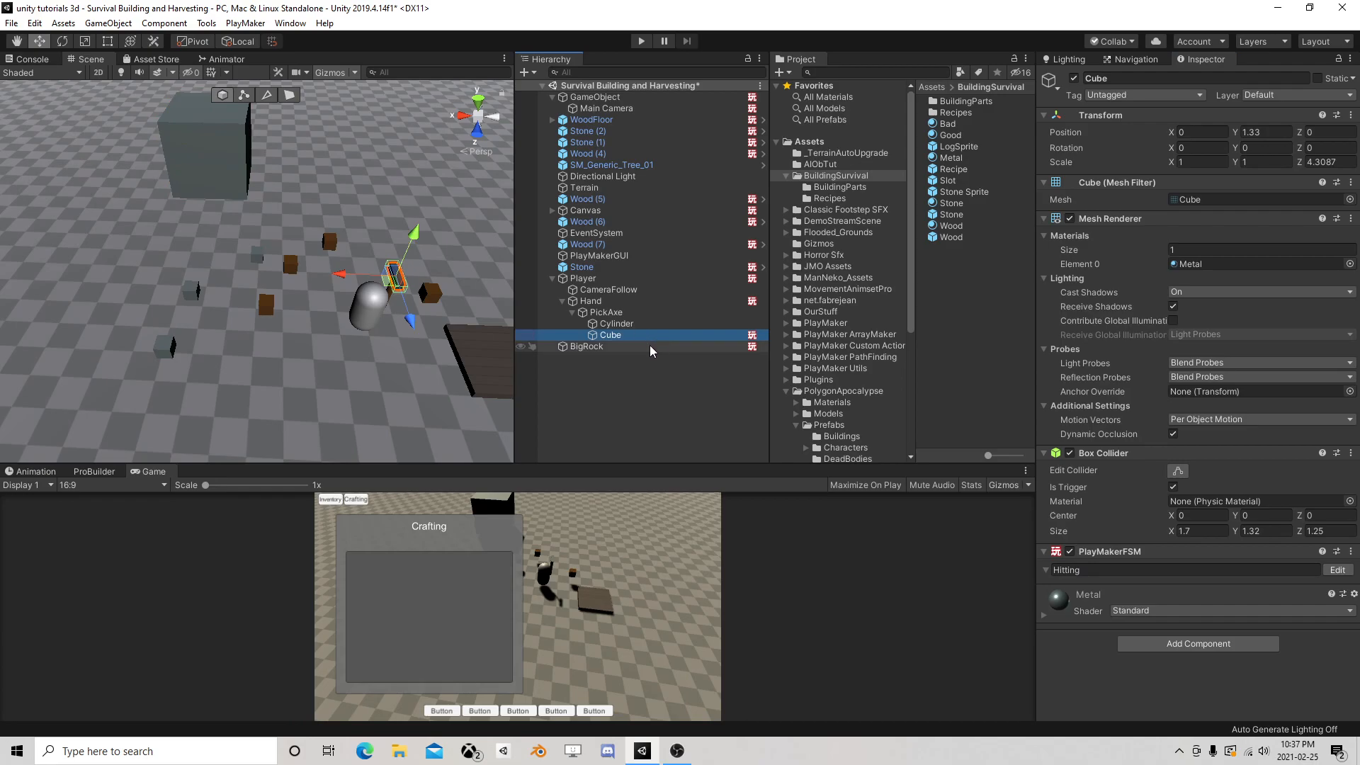
{"action": "left_click", "coordinate": [613, 346]}
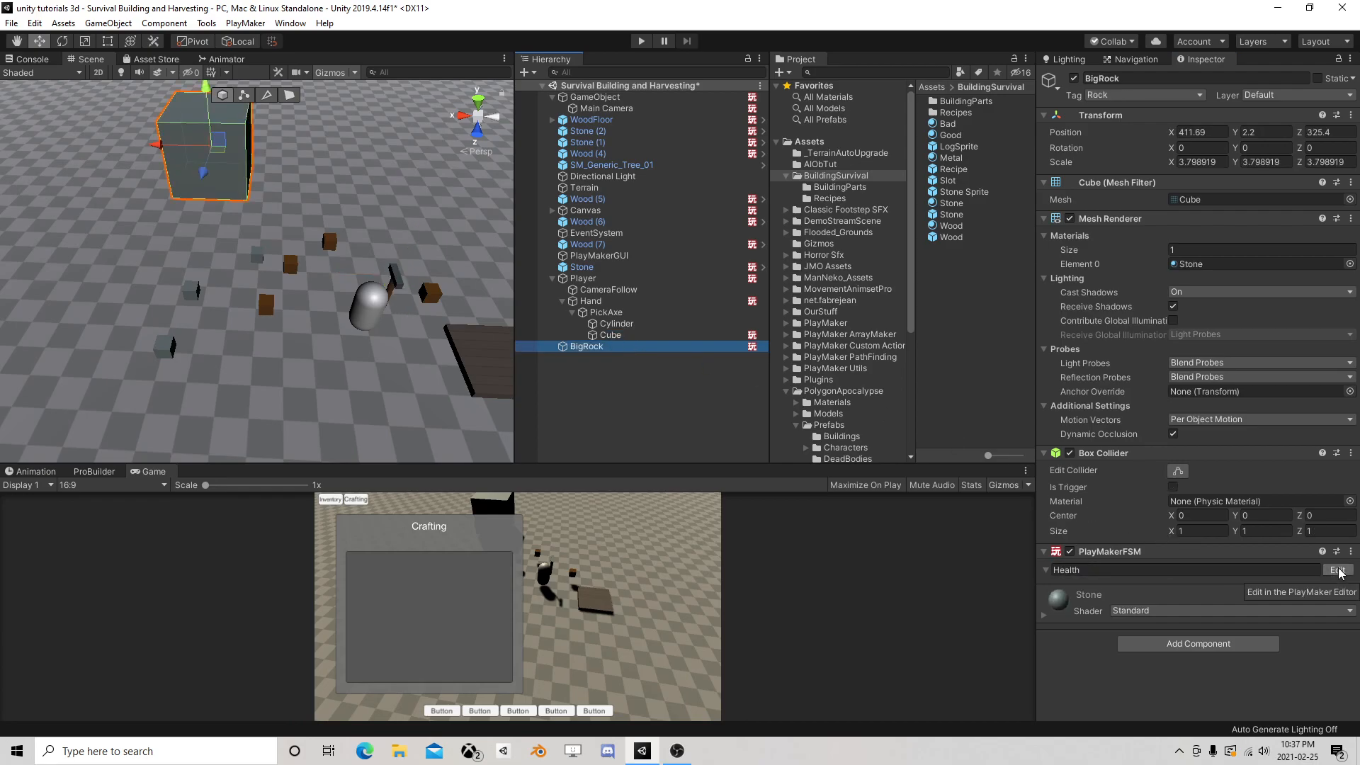
{"action": "left_click", "coordinate": [610, 335]}
{"action": "left_click", "coordinate": [1339, 571]}
{"action": "left_click", "coordinate": [500, 309]}
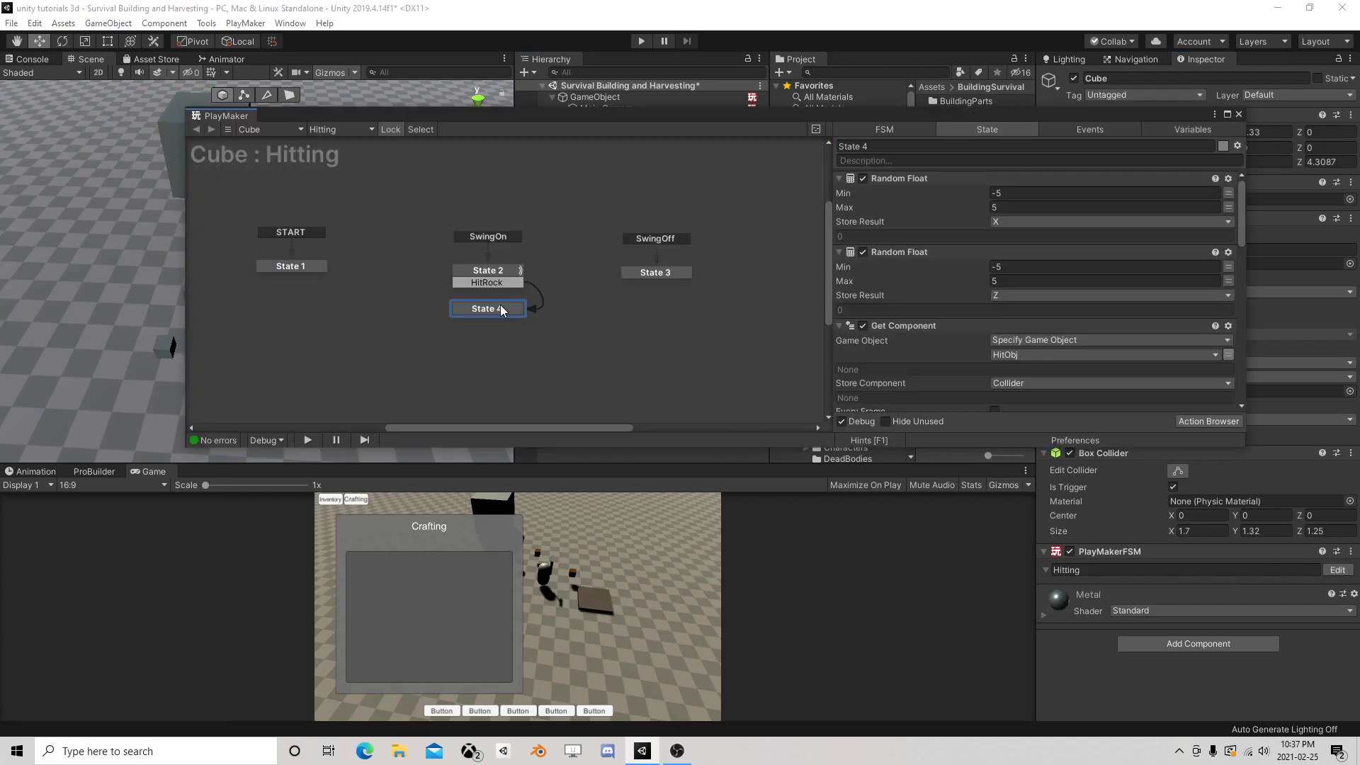
{"action": "scroll", "coordinate": [959, 343], "scroll_direction": "down", "scroll_amount": 10}
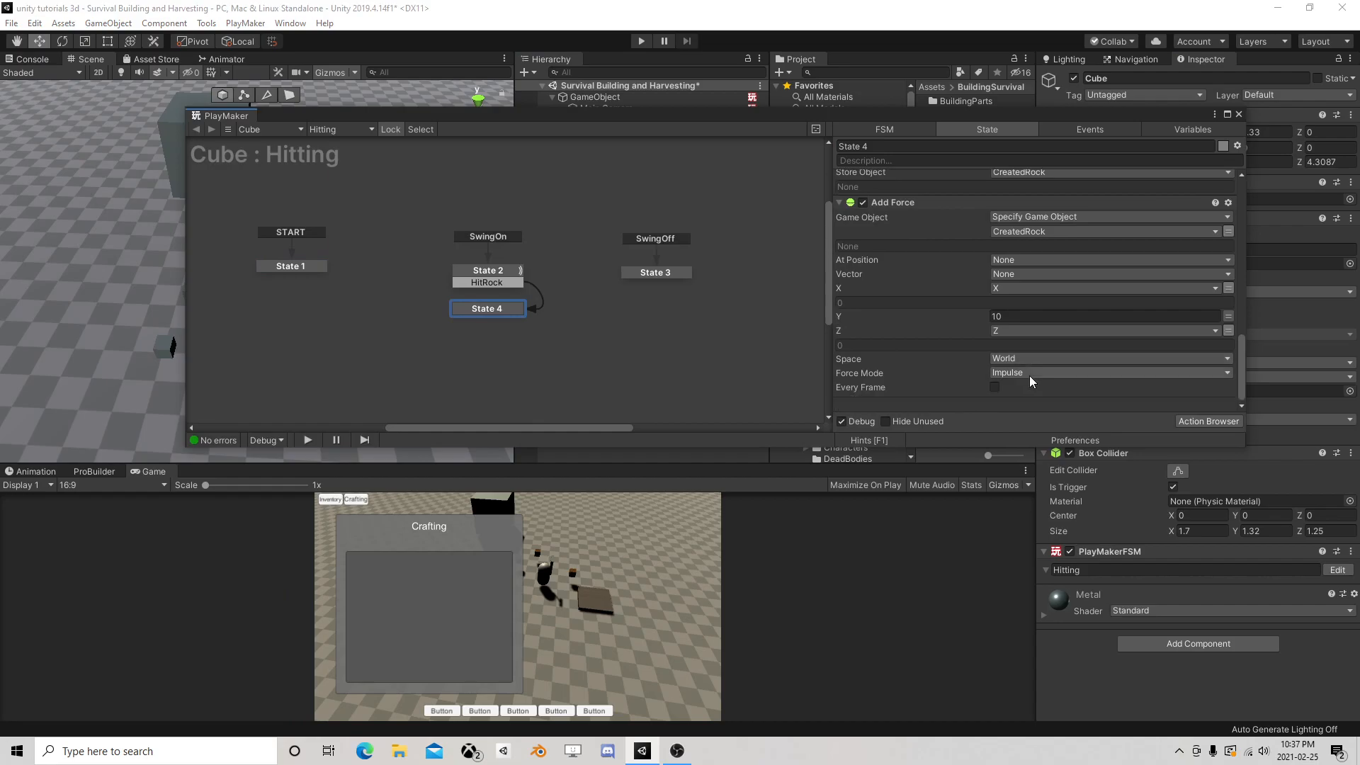
{"action": "left_click", "coordinate": [1195, 420]}
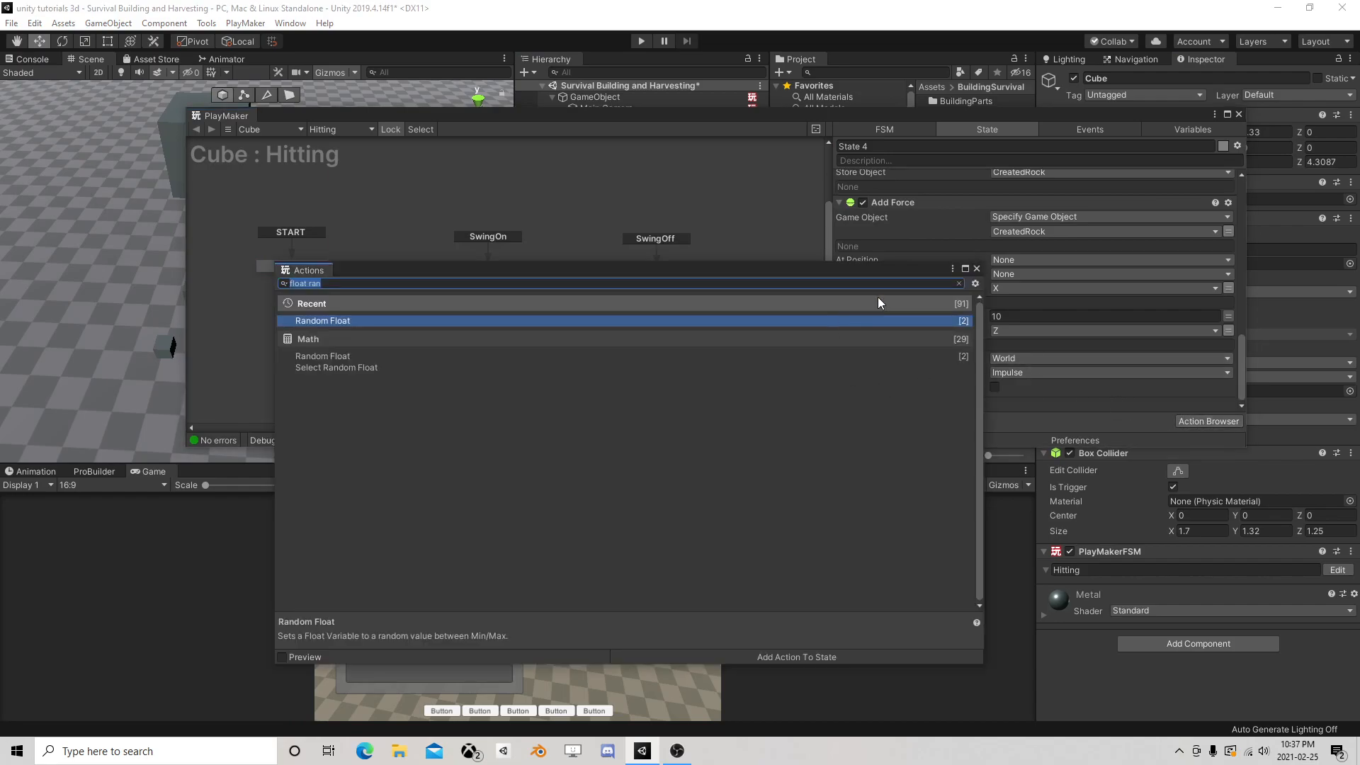
{"action": "left_click", "coordinate": [978, 269]}
Add a FINISHED transition to State 4 and connect it to a new state placed below it
{"action": "right_click", "coordinate": [495, 310]}
{"action": "mouse_move", "coordinate": [539, 321]}
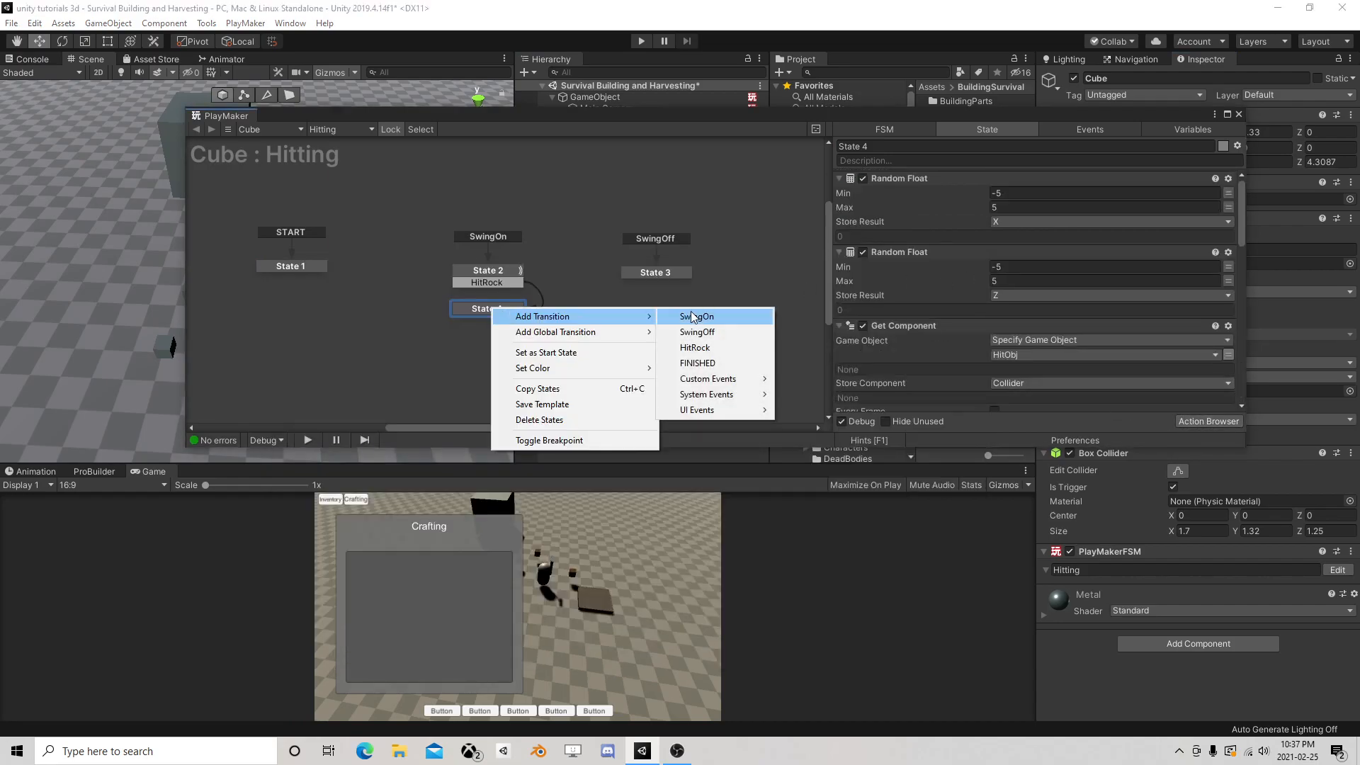
{"action": "left_click", "coordinate": [701, 363]}
{"action": "right_click", "coordinate": [440, 359]}
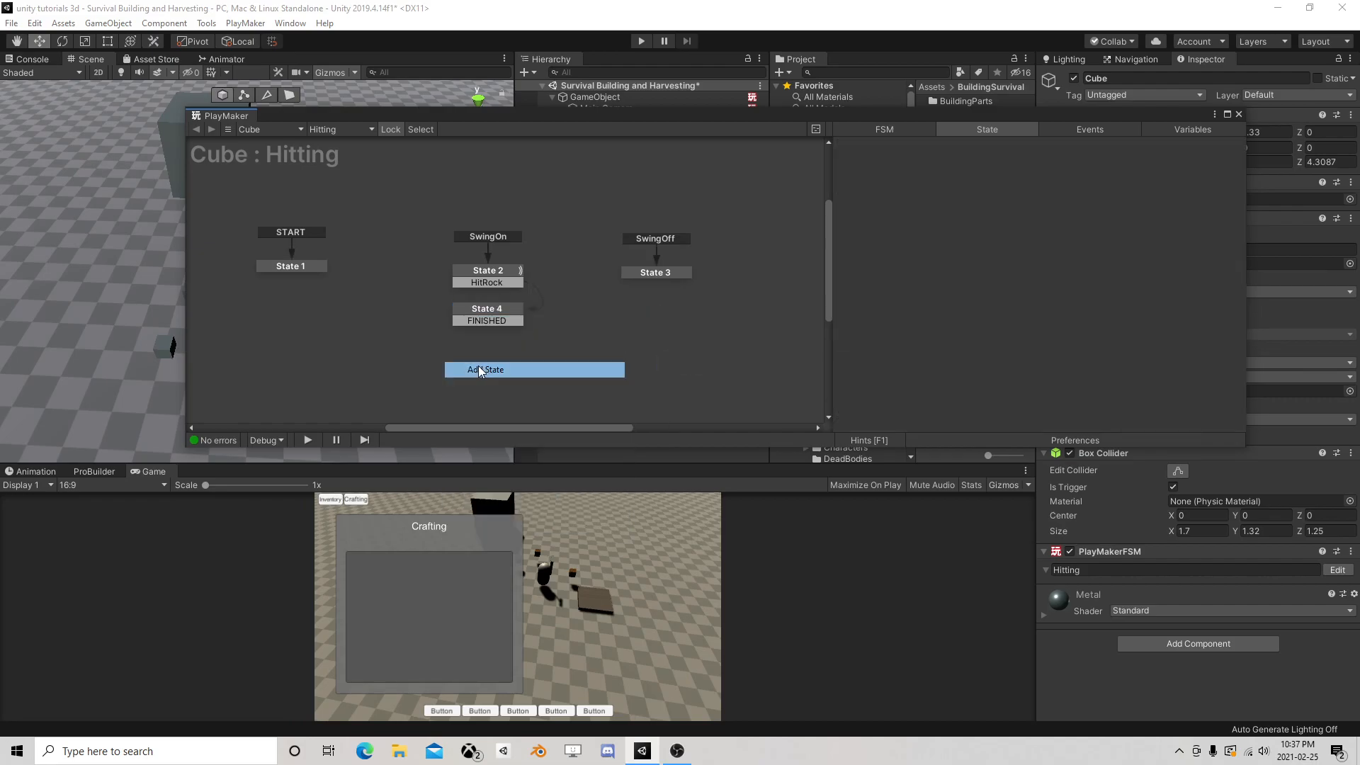
{"action": "left_click", "coordinate": [479, 365]}
{"action": "left_click_drag", "start_coordinate": [486, 320], "coordinate": [492, 353]}
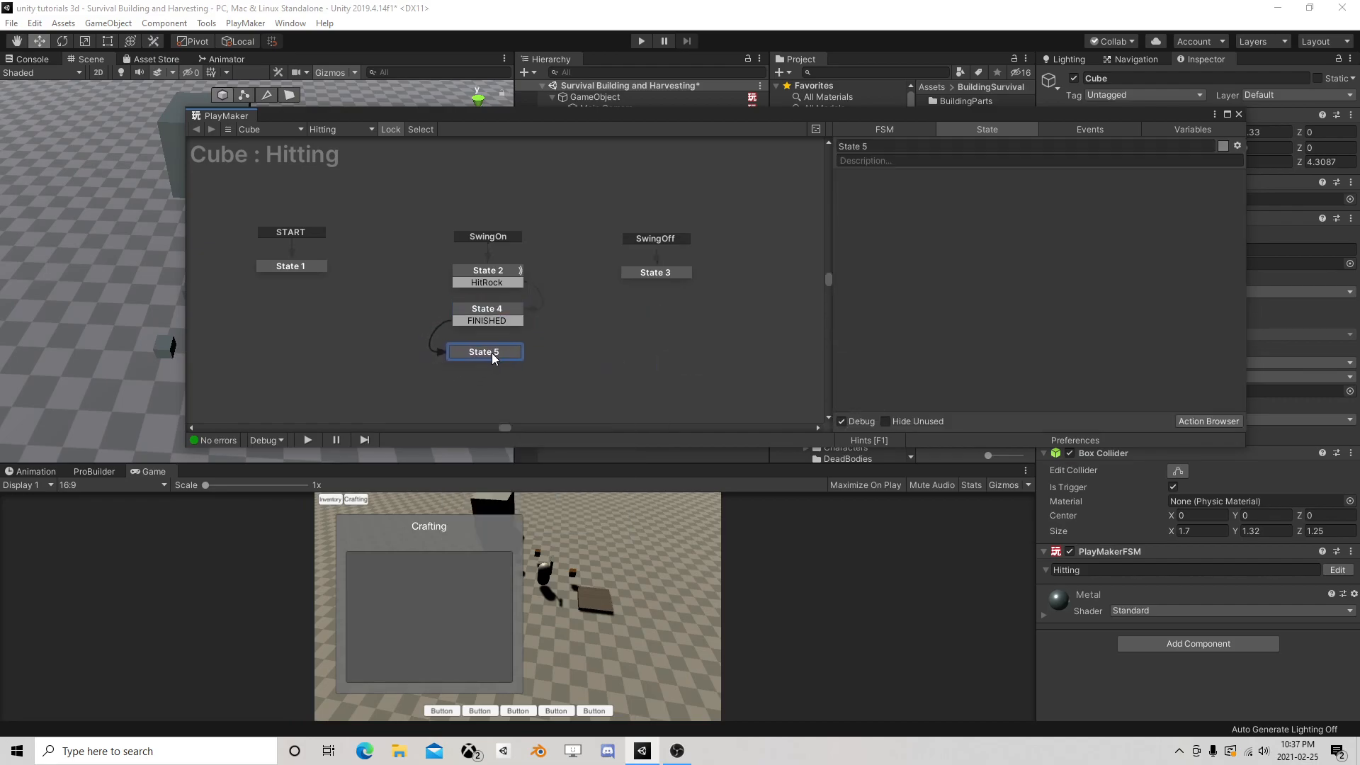
Add a Subtract Fsm Int action to State 5 and specify the HitObj variable as its game object
{"action": "left_click", "coordinate": [1194, 421]}
{"action": "type", "text": "f"}
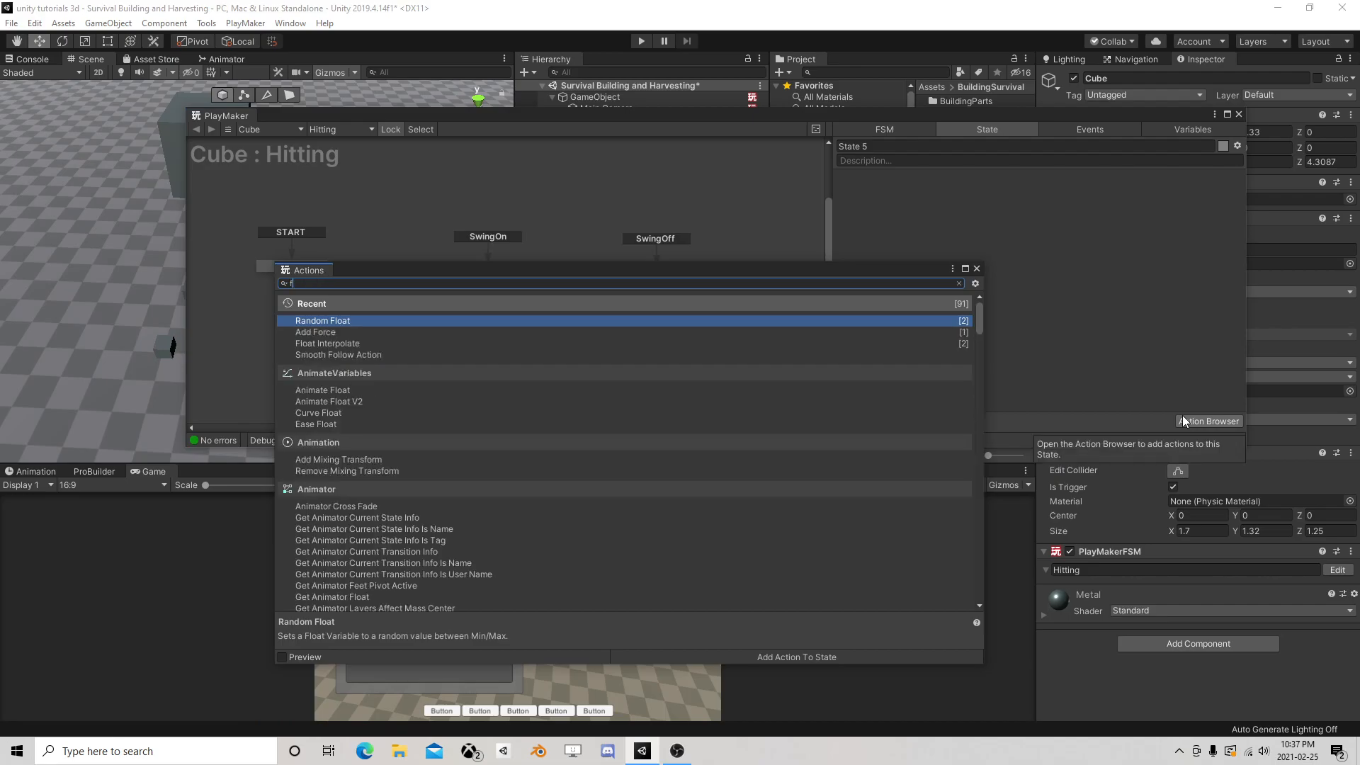
{"action": "type", "text": "sm in"}
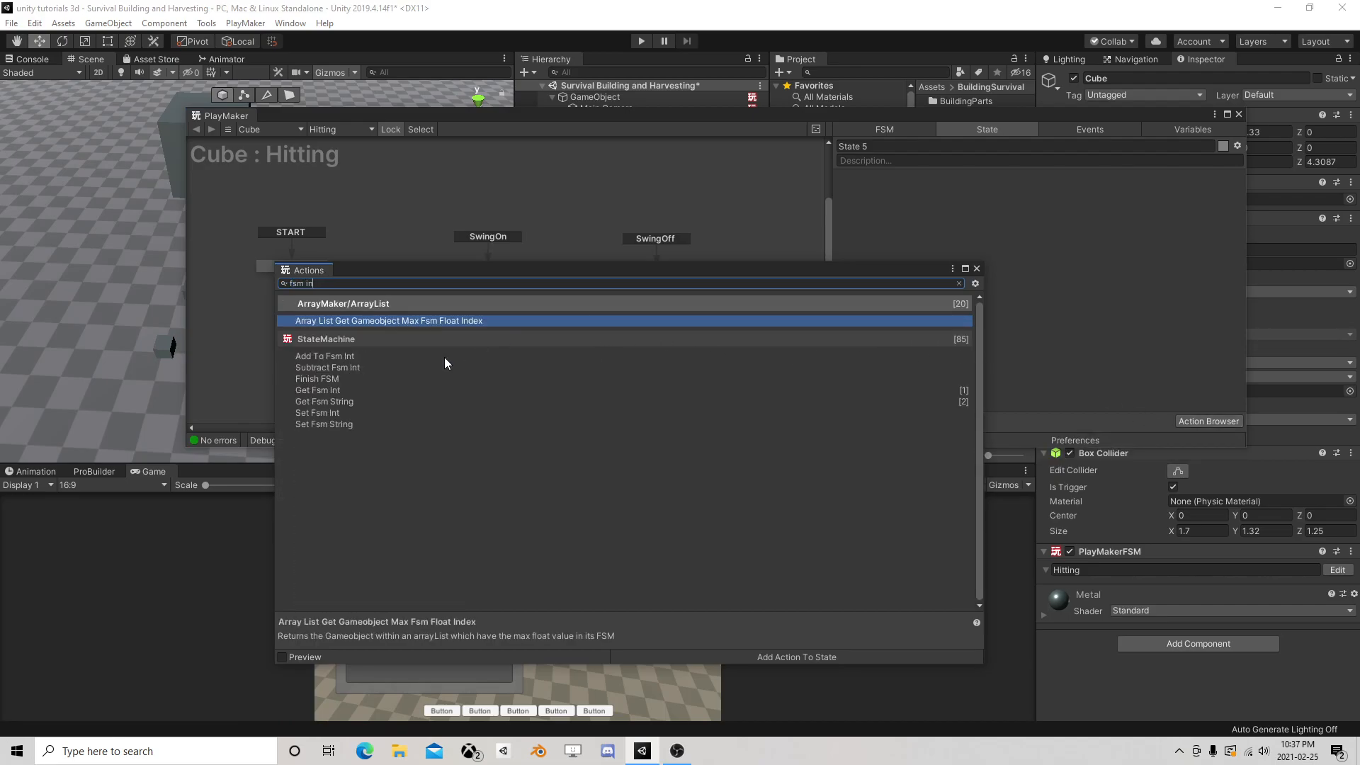
{"action": "double_click", "coordinate": [367, 369]}
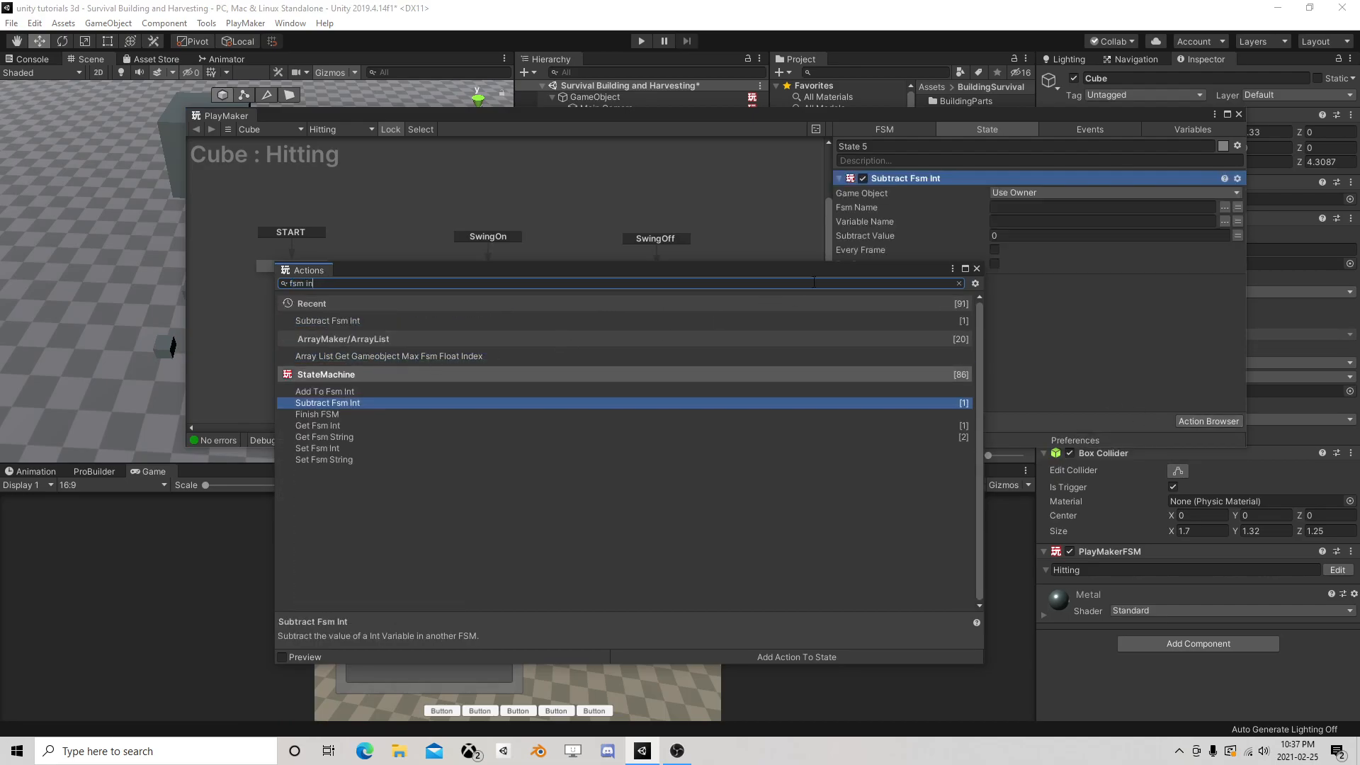
{"action": "left_click", "coordinate": [978, 268]}
{"action": "left_click", "coordinate": [1043, 194]}
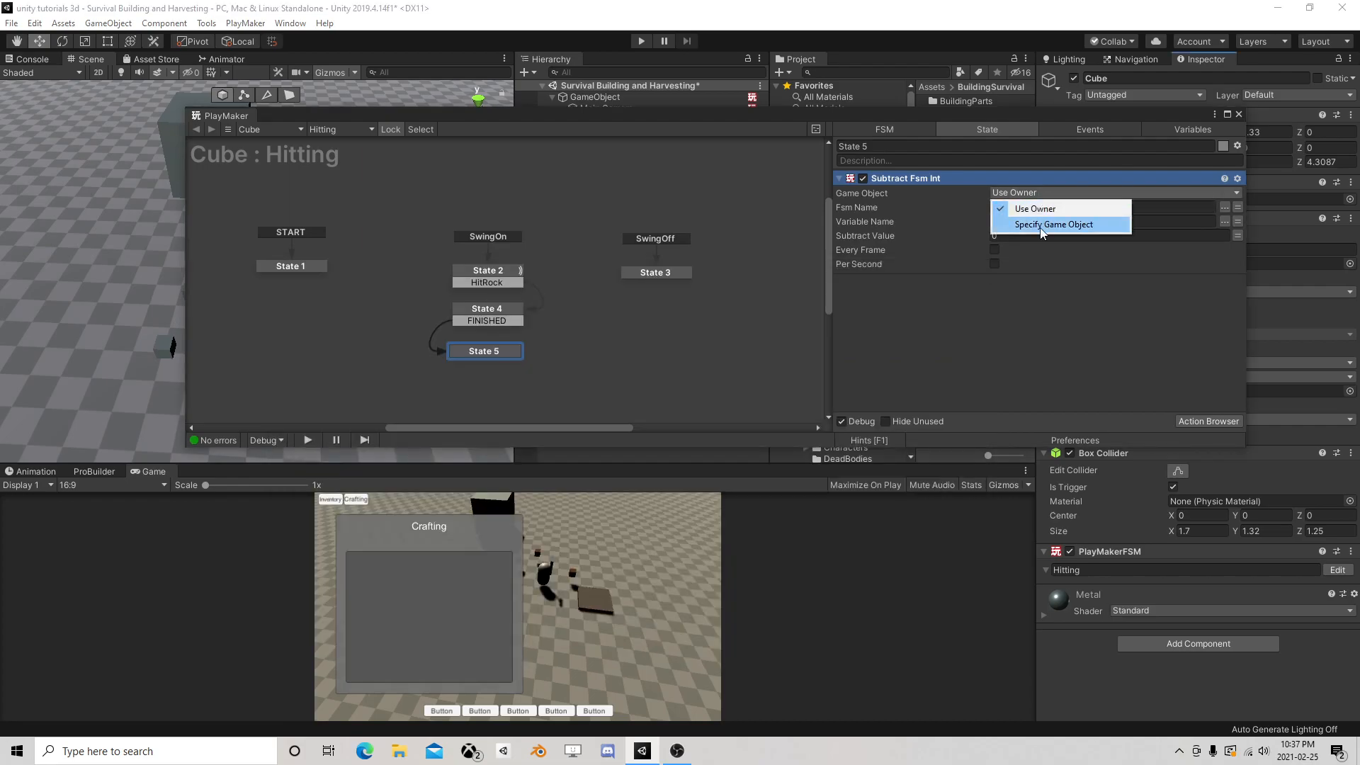
{"action": "left_click", "coordinate": [1040, 226]}
{"action": "left_click", "coordinate": [1223, 206]}
{"action": "left_click", "coordinate": [1205, 207]}
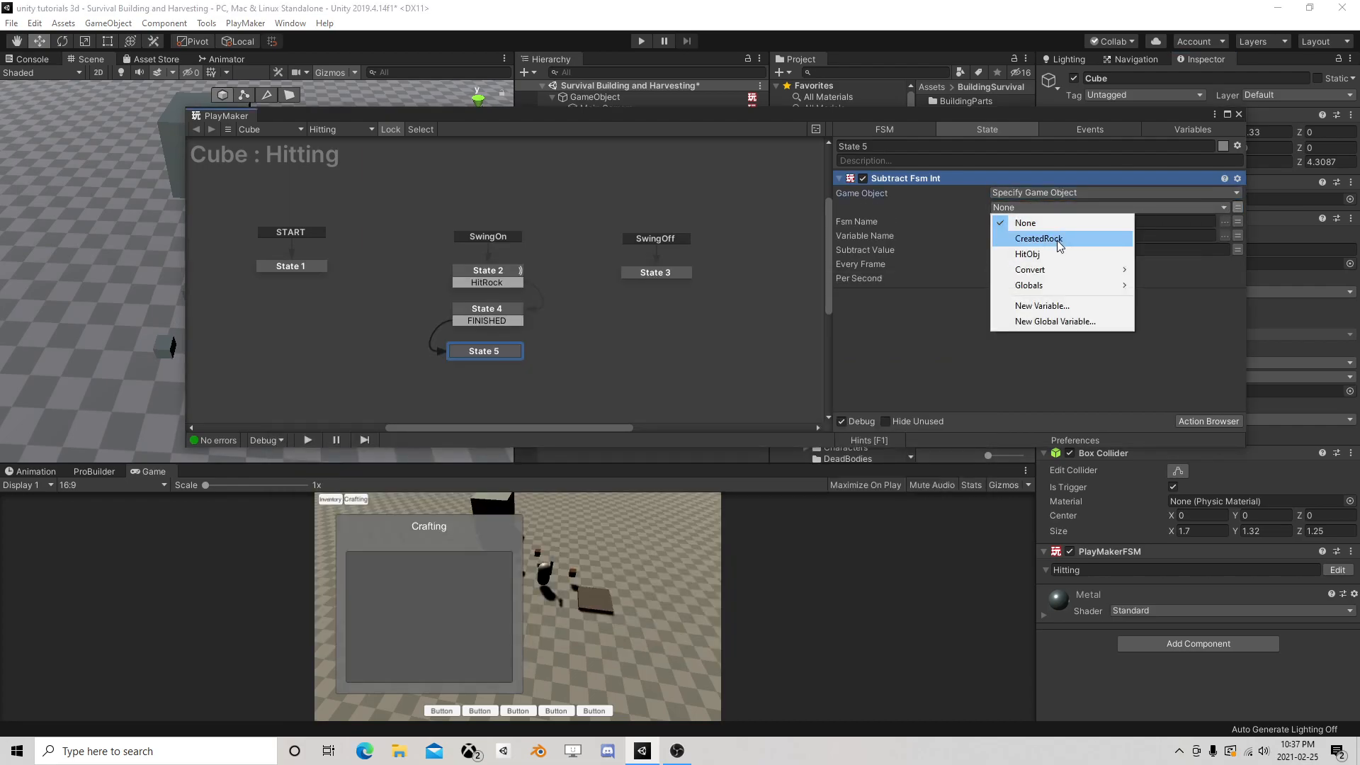
{"action": "left_click", "coordinate": [1052, 256]}
Set the Subtract Fsm Int action's FSM name and variable name to Health and its subtract value to 1
{"action": "left_click_drag", "start_coordinate": [1086, 112], "coordinate": [350, 124]}
{"action": "left_click", "coordinate": [602, 345]}
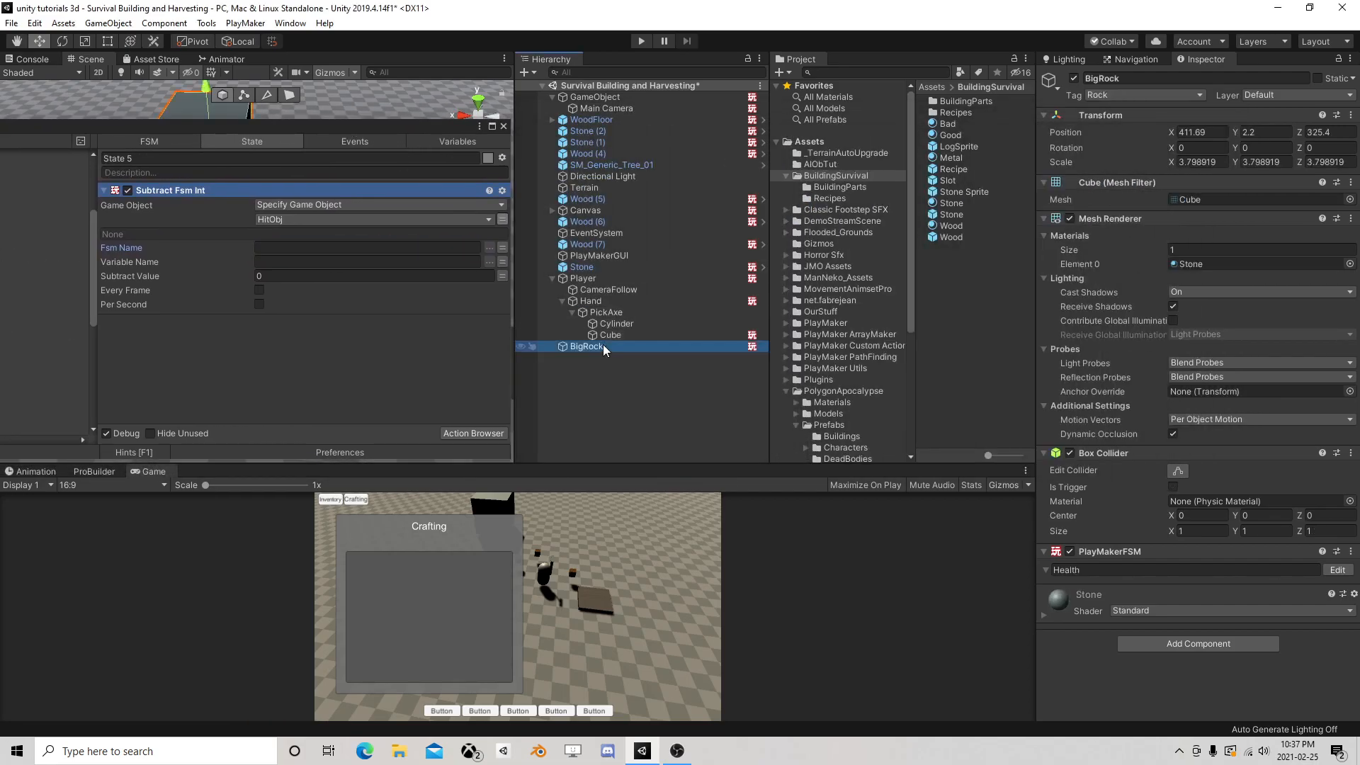
{"action": "left_click", "coordinate": [295, 248]}
{"action": "type", "text": "Health"}
{"action": "key", "text": "Tab"}
{"action": "type", "text": "Health"}
{"action": "left_click", "coordinate": [276, 276]}
Add a Get Fsm Int action to State 5 and place it after the Subtract Fsm Int action
{"action": "left_click", "coordinate": [474, 433]}
{"action": "type", "text": "get fsm inty"}
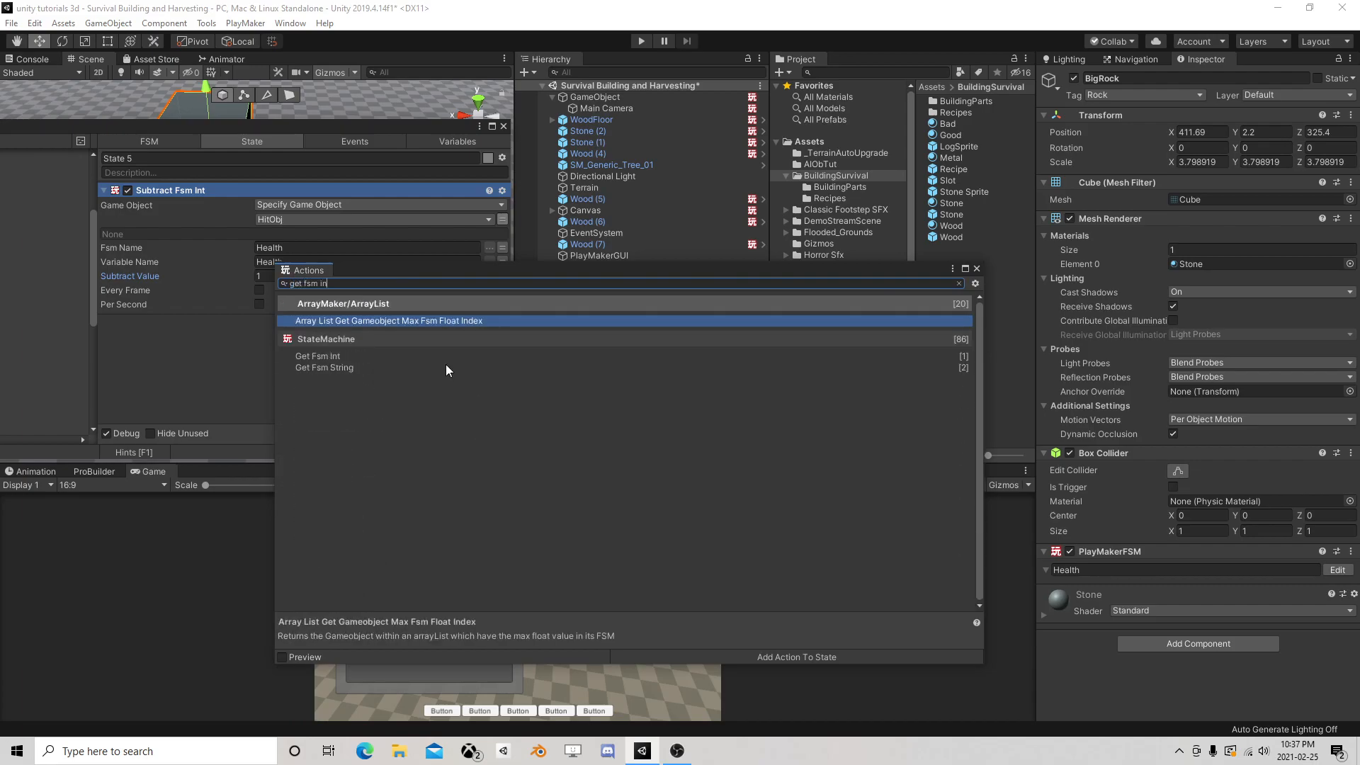
{"action": "key", "text": "BackSpace"}
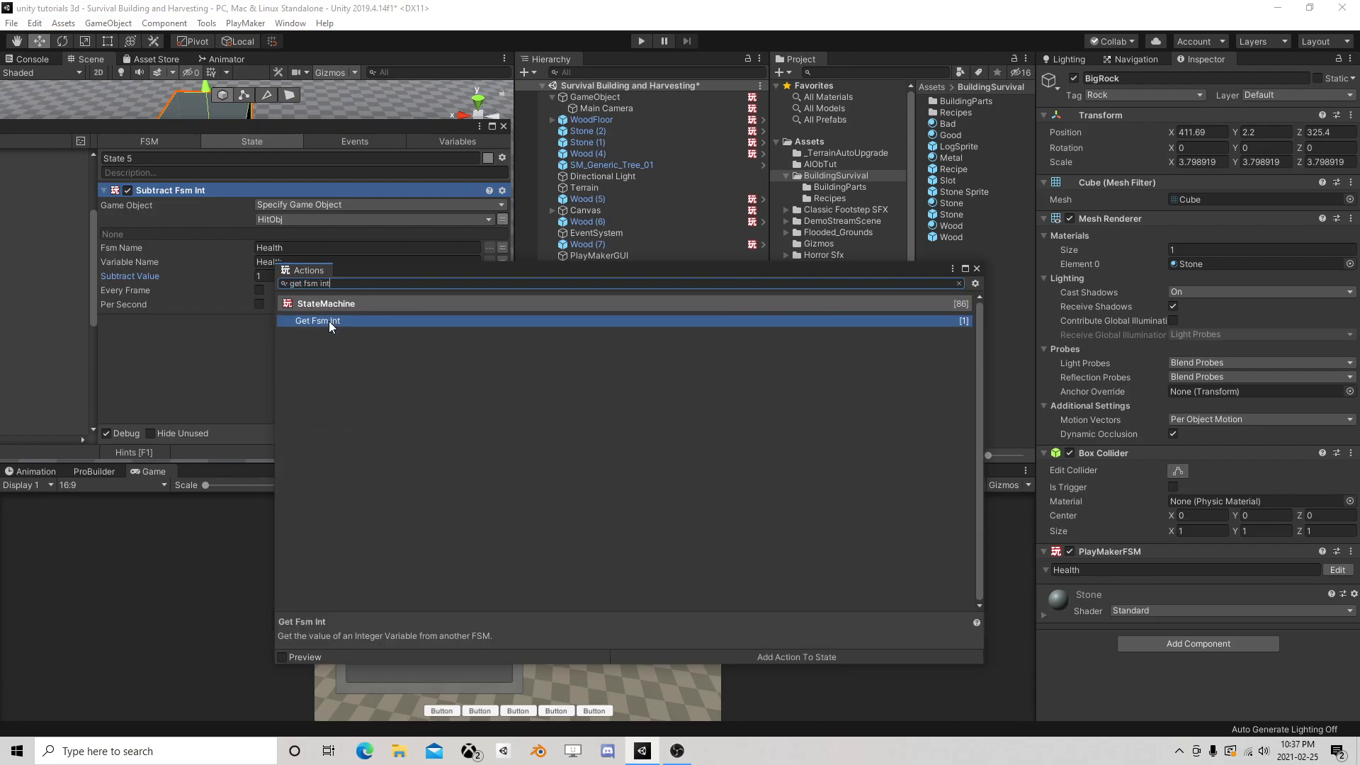
{"action": "double_click", "coordinate": [329, 321]}
{"action": "left_click", "coordinate": [979, 268]}
{"action": "left_click_drag", "start_coordinate": [156, 193], "coordinate": [216, 414]}
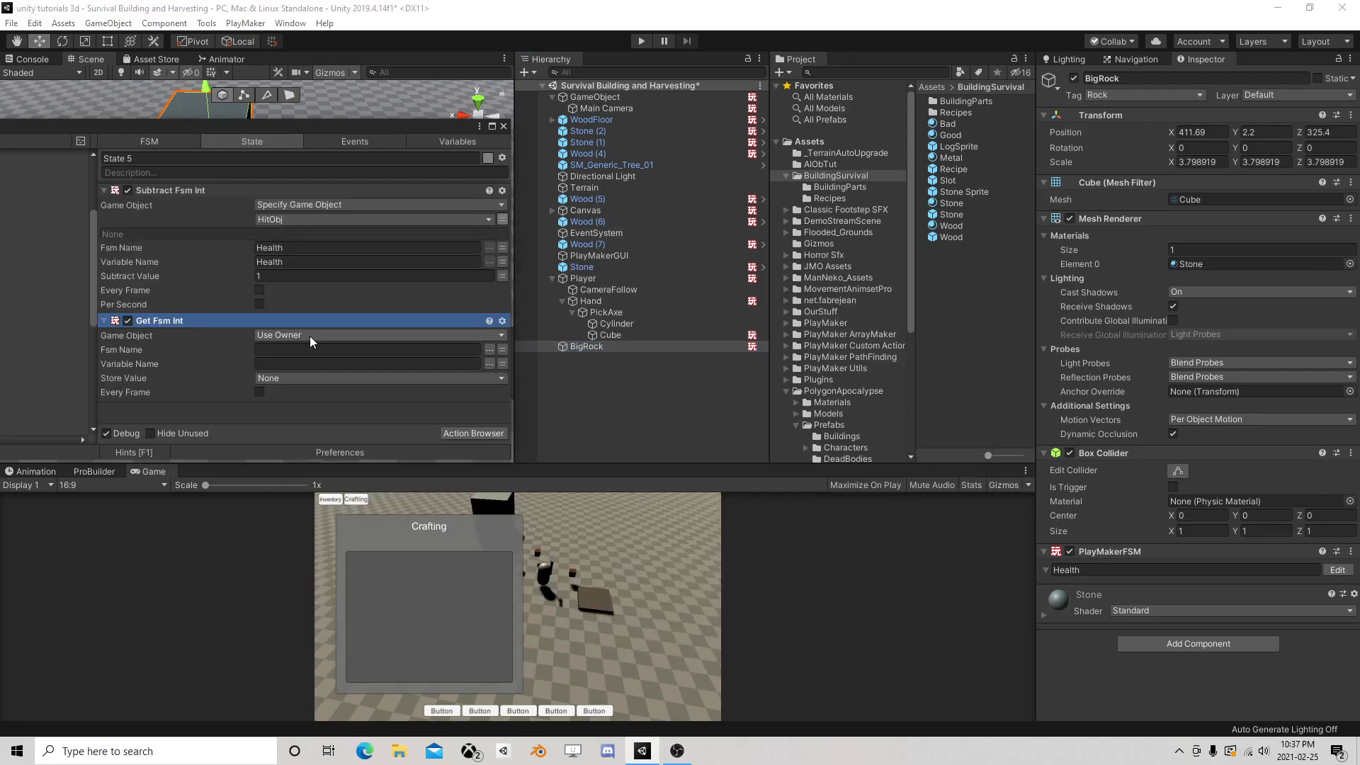
Specify BigRock as the Get Fsm Int game object and choose its Health FSM and Health variable
{"action": "left_click", "coordinate": [309, 336]}
{"action": "left_click", "coordinate": [320, 367]}
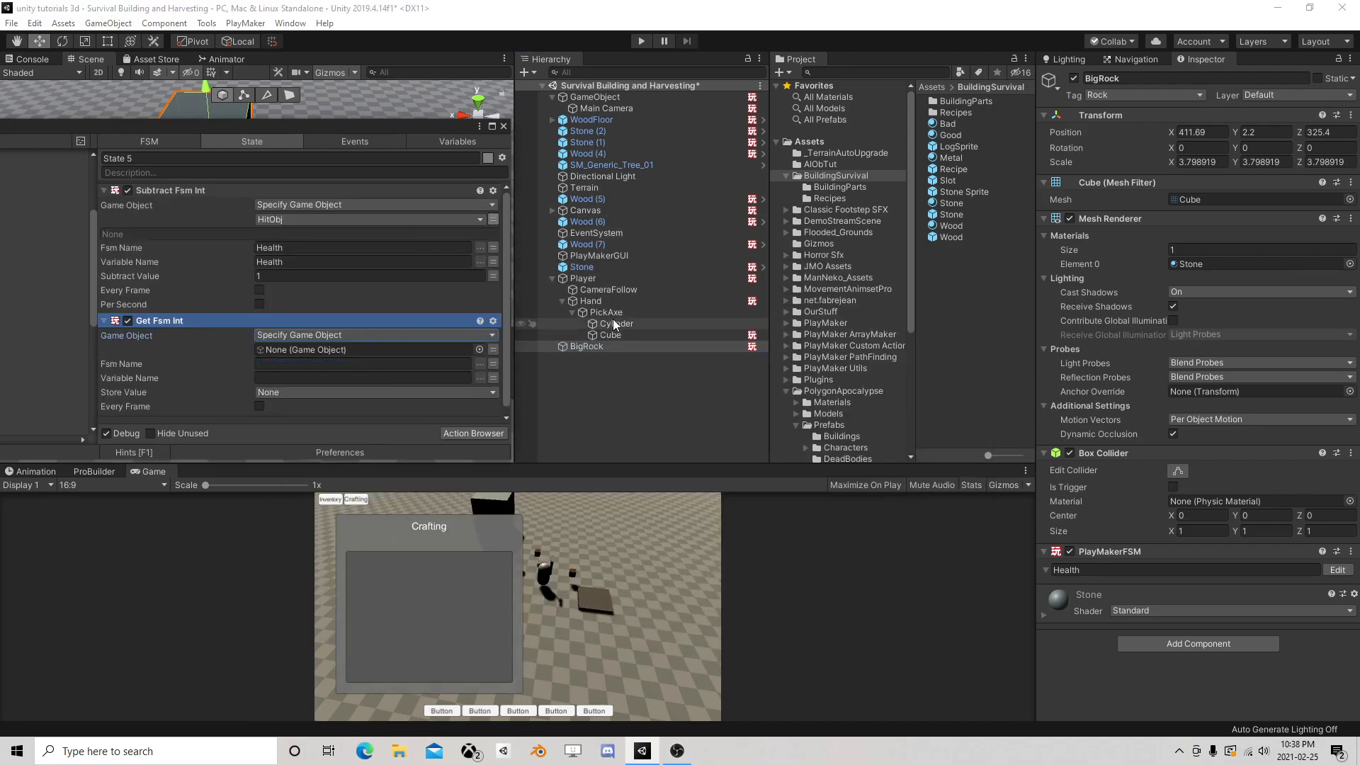
{"action": "left_click_drag", "start_coordinate": [596, 345], "coordinate": [350, 351]}
{"action": "left_click", "coordinate": [480, 364]}
{"action": "left_click", "coordinate": [513, 374]}
{"action": "left_click", "coordinate": [480, 378]}
{"action": "left_click", "coordinate": [491, 391]}
Store the Get Fsm Int value in a new RemainingHealth variable and switch the action's game object to HitObj
{"action": "left_click", "coordinate": [358, 393]}
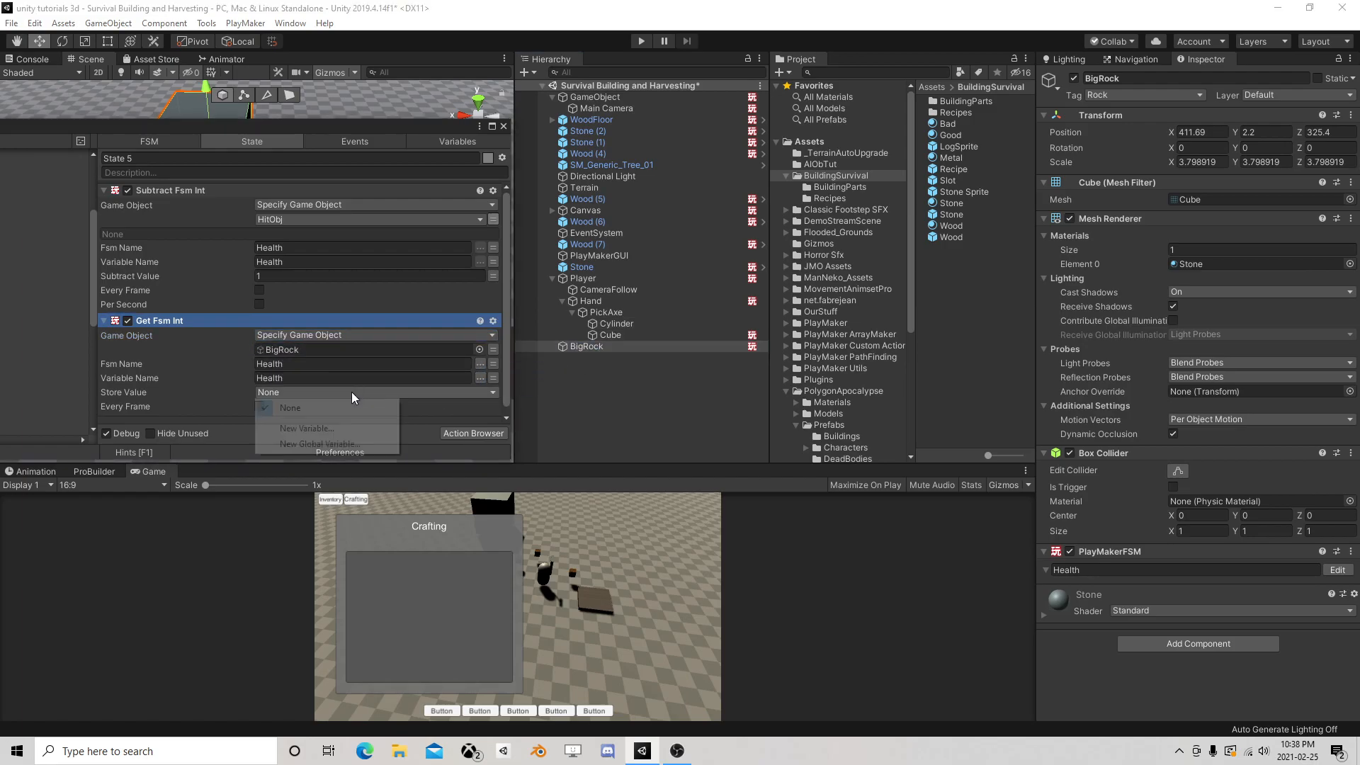
{"action": "left_click", "coordinate": [342, 427]}
{"action": "type", "text": "Re"}
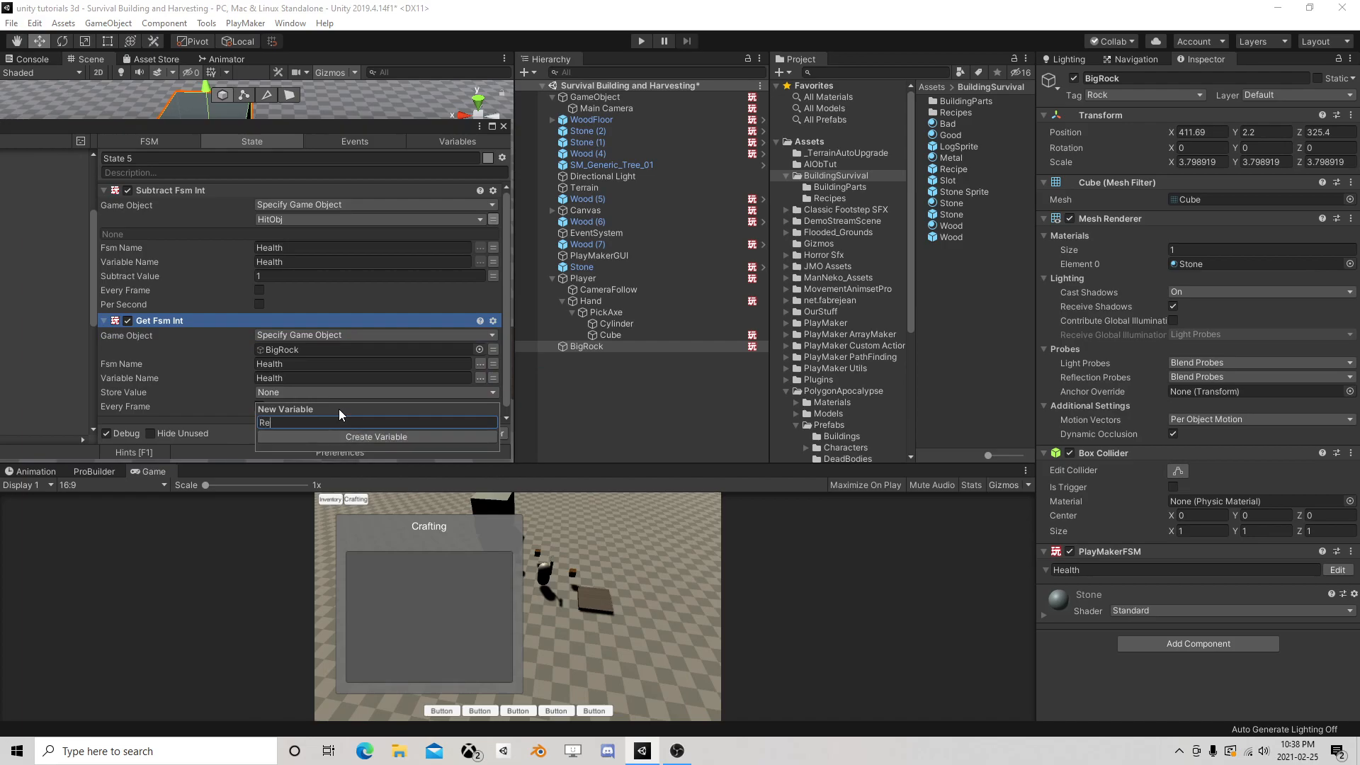
{"action": "type", "text": "mainingHealth"}
{"action": "key", "text": "Return"}
{"action": "left_click", "coordinate": [493, 349]}
{"action": "left_click", "coordinate": [340, 350]}
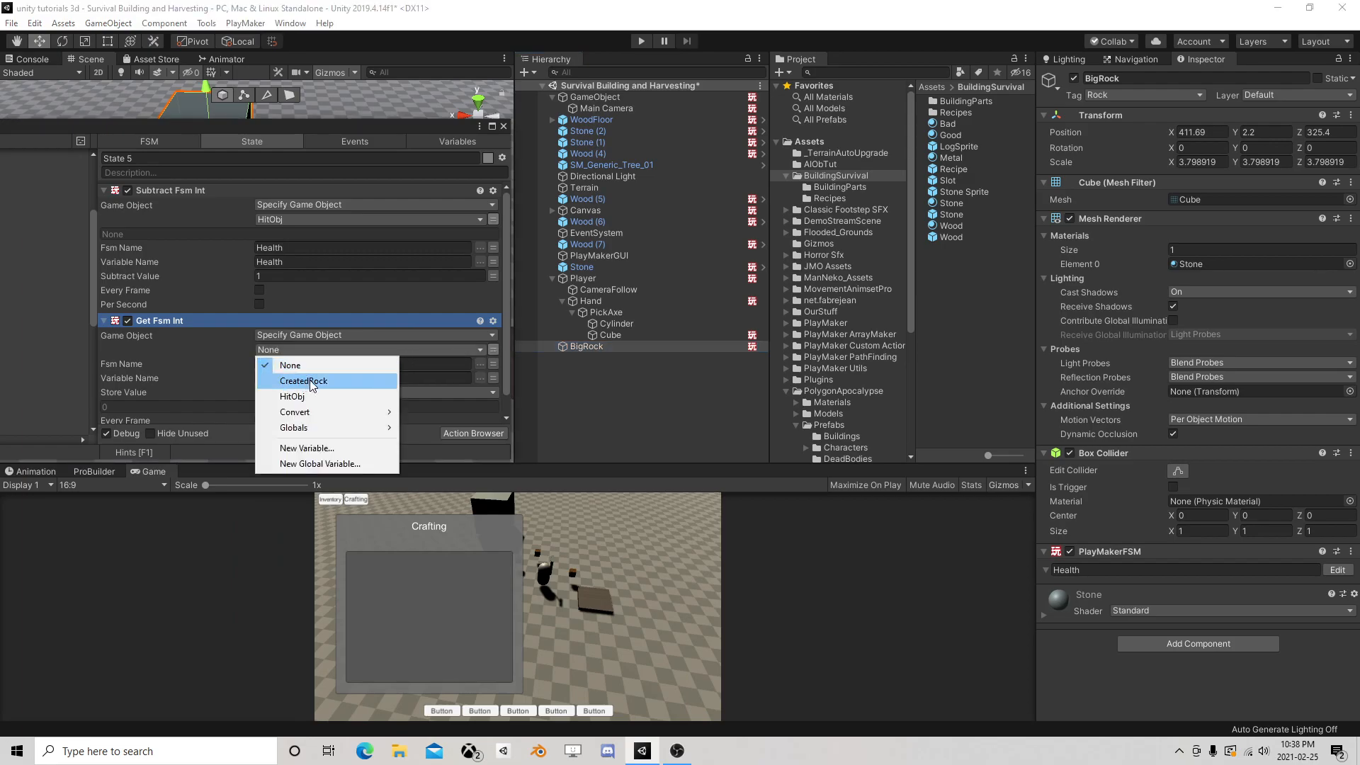
{"action": "left_click", "coordinate": [298, 396]}
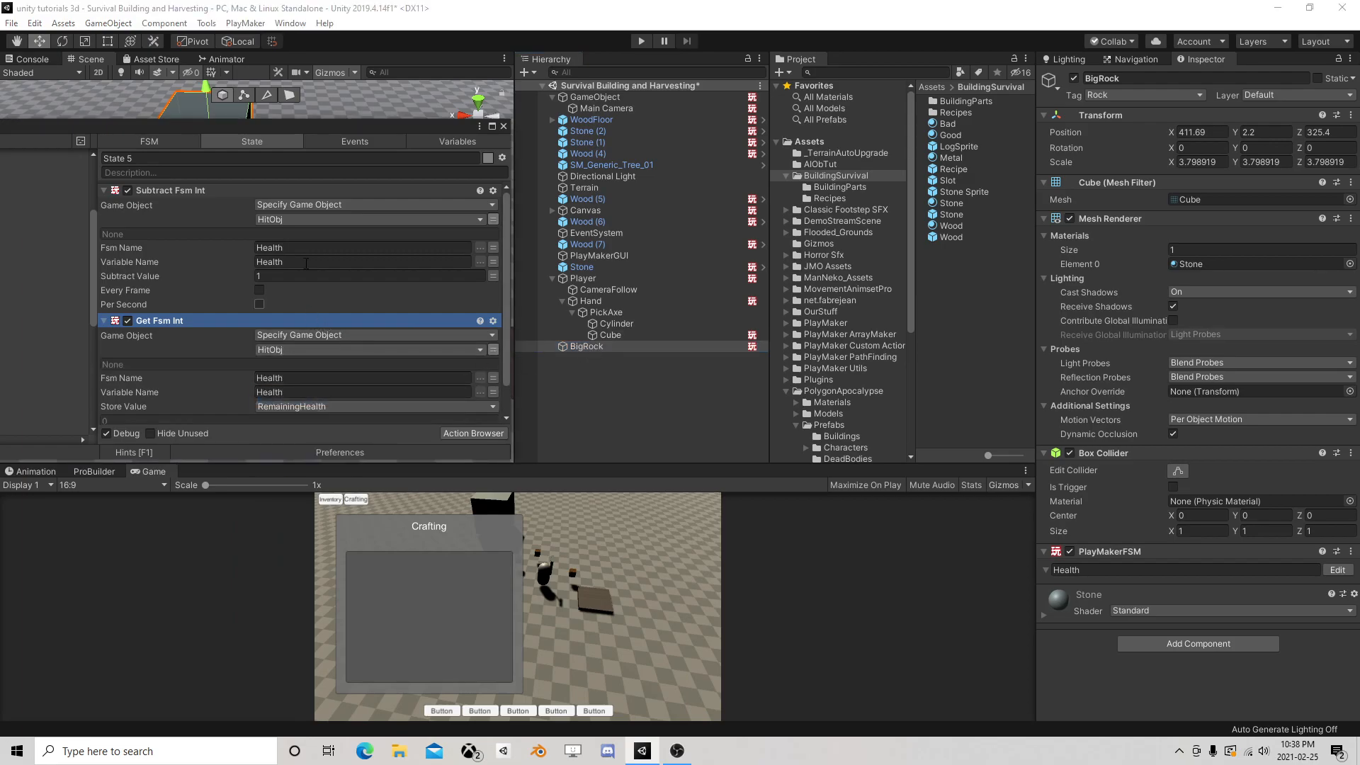
Add an Int Compare action to State 5 and move it below the Get Fsm Int action
{"action": "left_click_drag", "start_coordinate": [308, 130], "coordinate": [448, 100]}
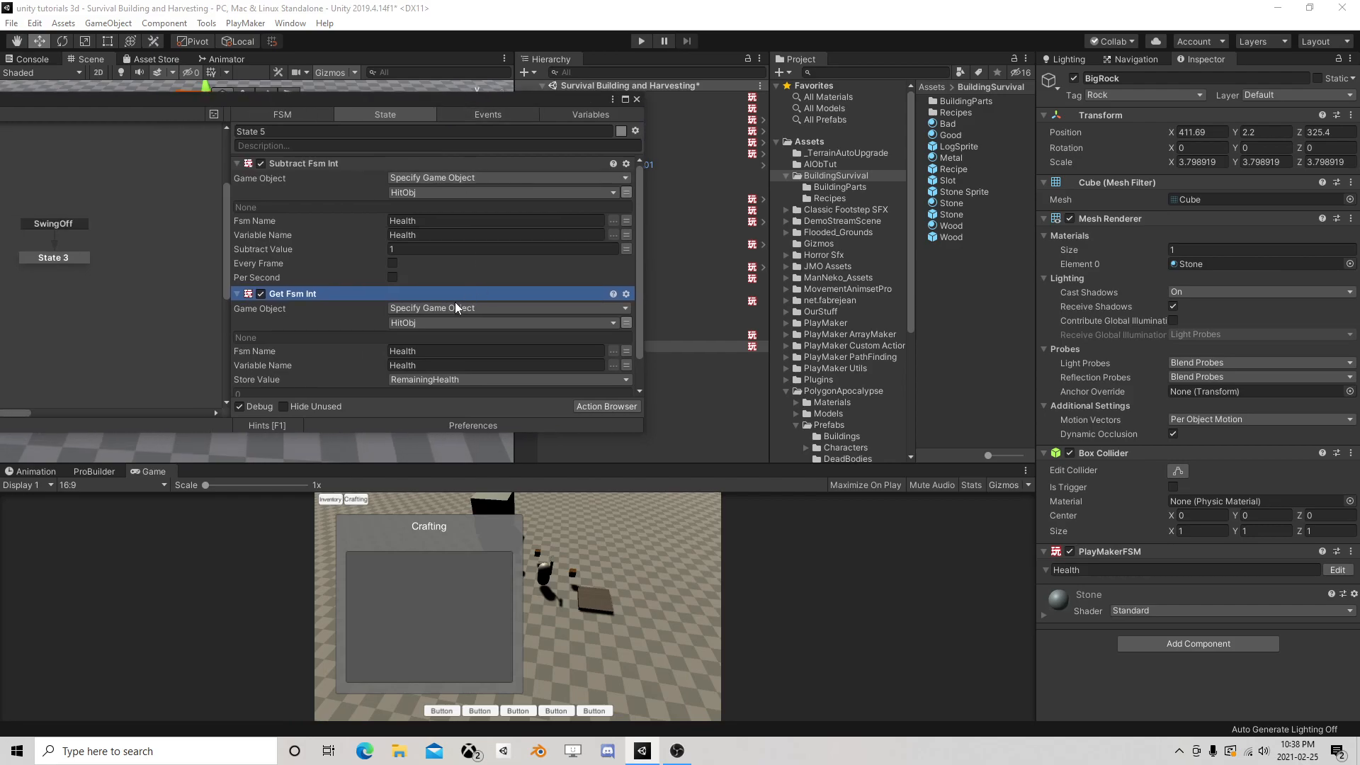
{"action": "scroll", "coordinate": [459, 301], "scroll_direction": "down", "scroll_amount": 1}
{"action": "left_click", "coordinate": [592, 410]}
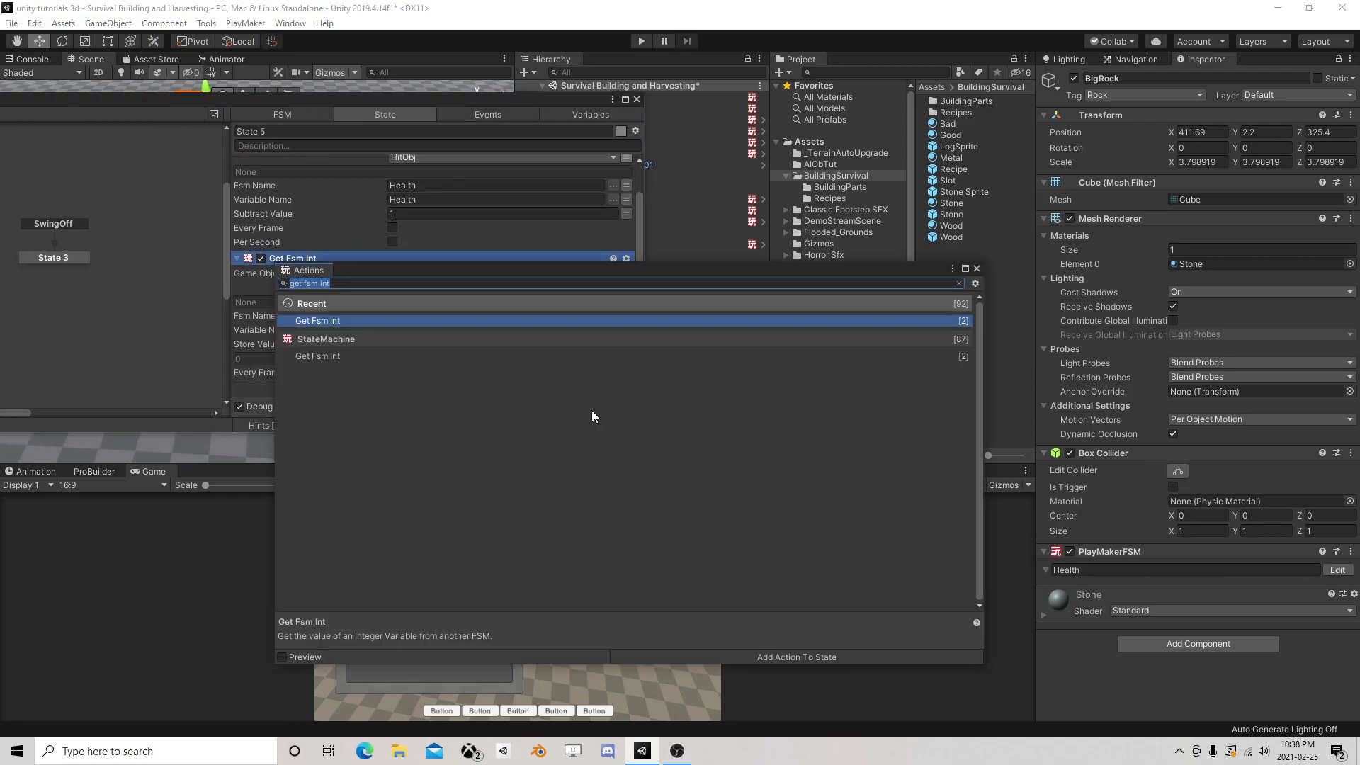
{"action": "type", "text": "int ocm"}
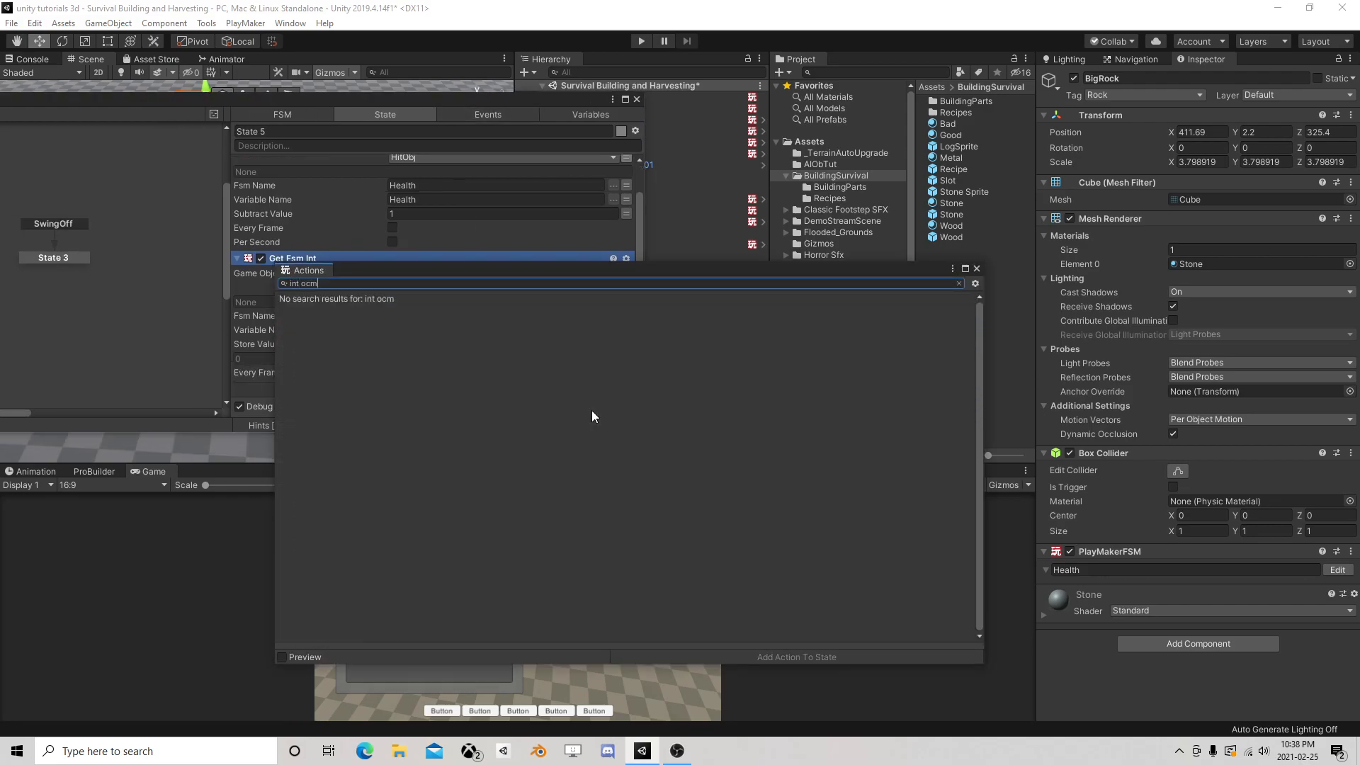
{"action": "key", "text": "BackSpace"}
{"action": "key", "text": "BackSpace"}
{"action": "key", "text": "BackSpace"}
{"action": "type", "text": "comp"}
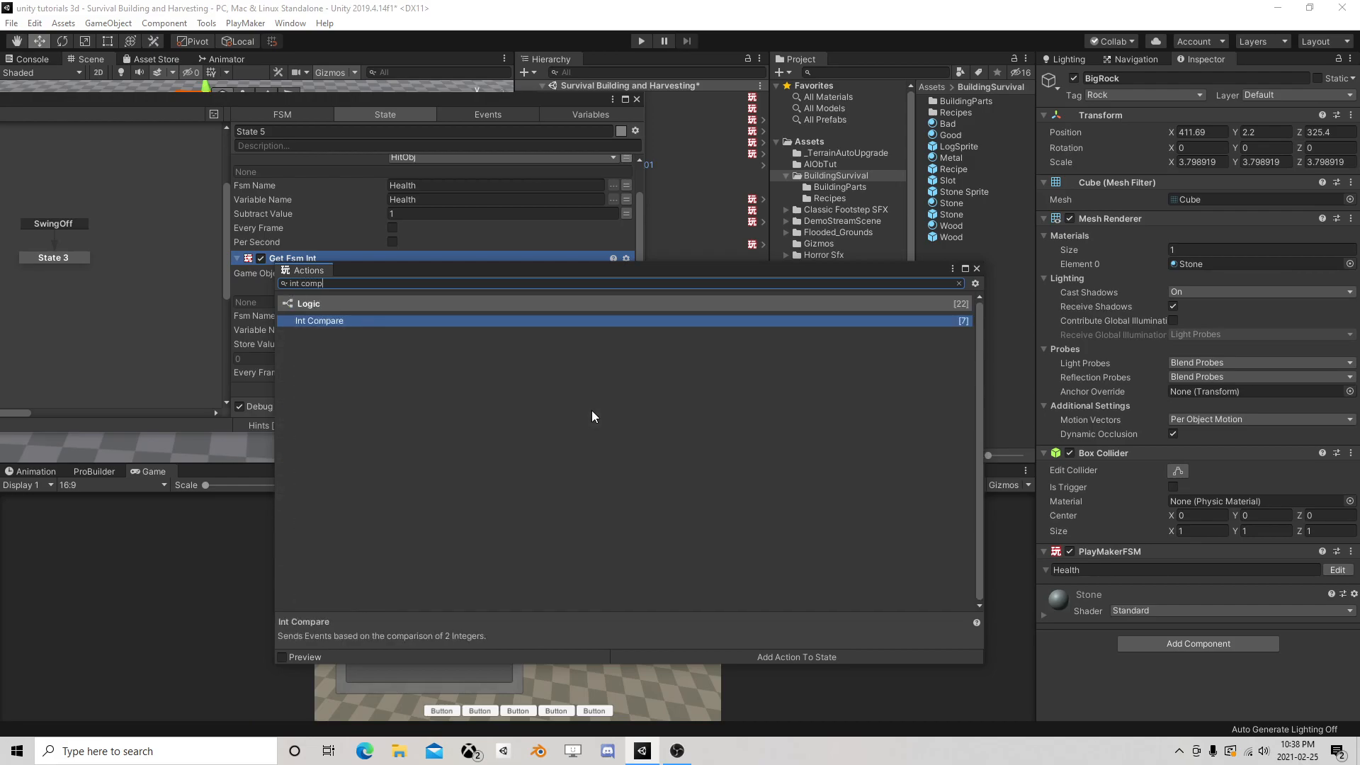
{"action": "double_click", "coordinate": [372, 323]}
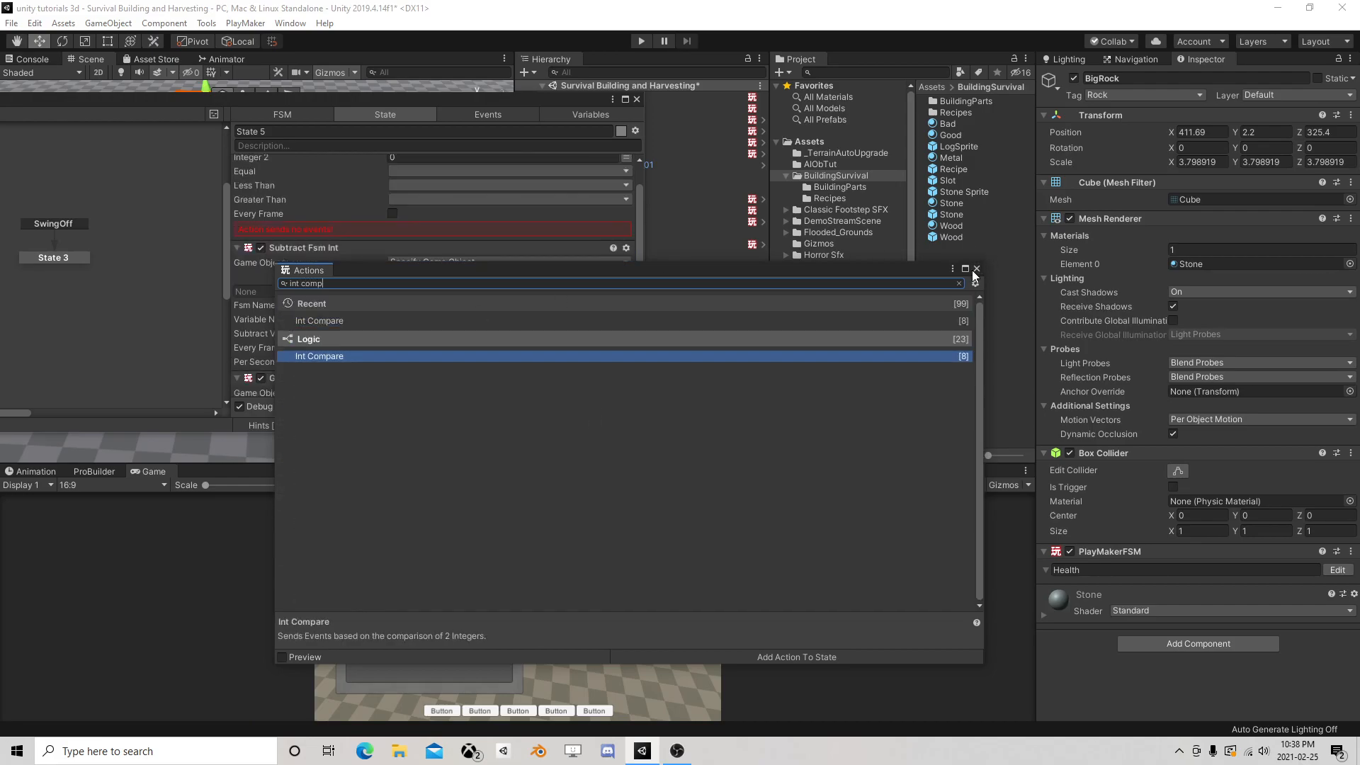
{"action": "left_click", "coordinate": [976, 269]}
{"action": "scroll", "coordinate": [329, 263], "scroll_direction": "up", "scroll_amount": 2}
{"action": "right_click", "coordinate": [313, 164]}
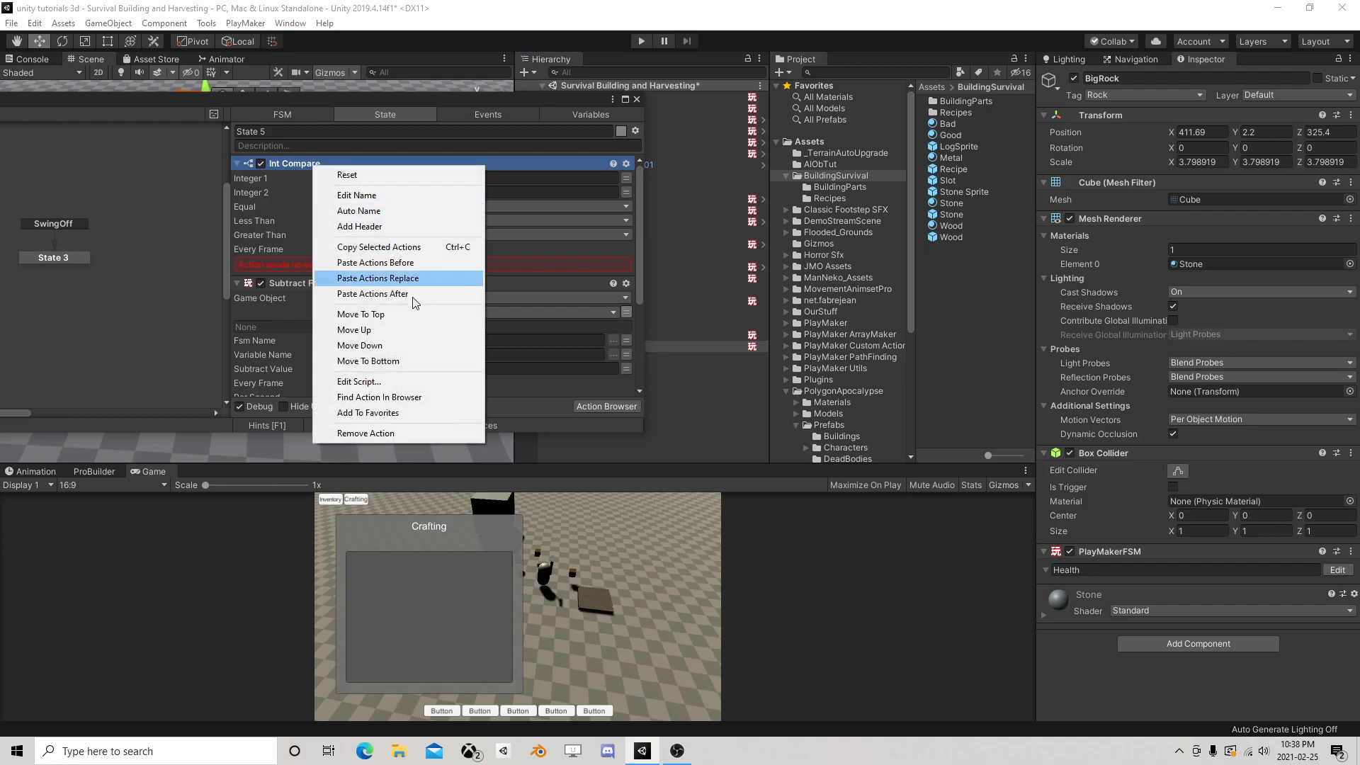
{"action": "left_click", "coordinate": [396, 361]}
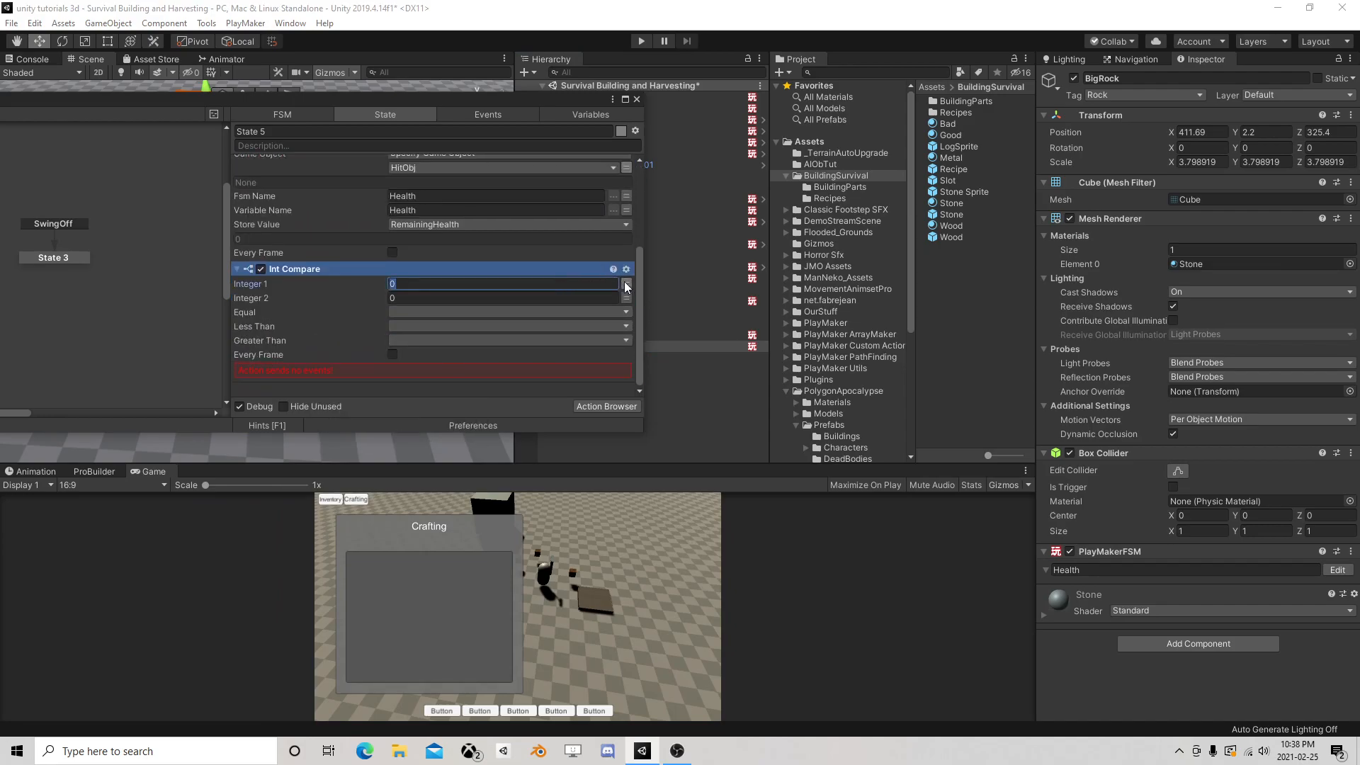
Have Int Compare check RemainingHealth against 0 and send a new Dead event when the values are equal
{"action": "left_click", "coordinate": [627, 284]}
{"action": "left_click", "coordinate": [546, 284]}
{"action": "left_click", "coordinate": [470, 315]}
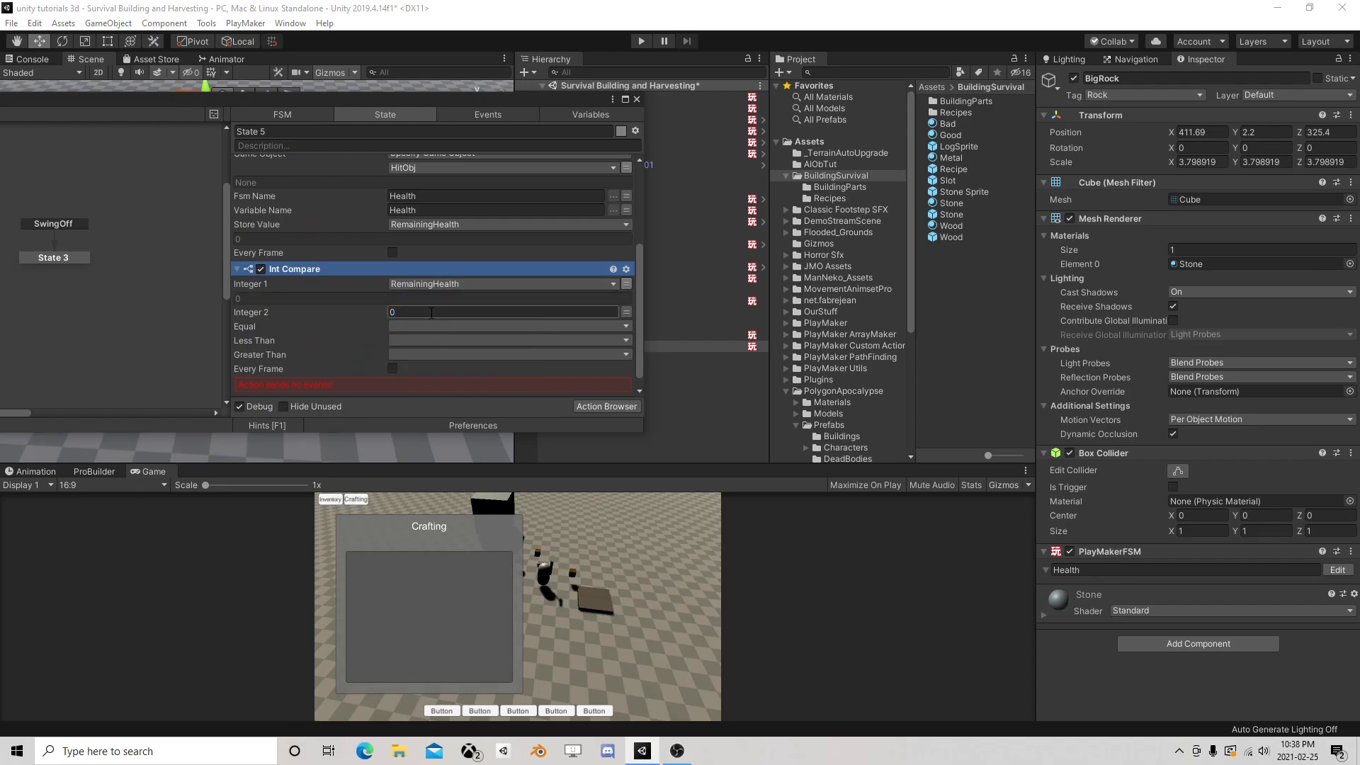
{"action": "left_click", "coordinate": [419, 326]}
{"action": "left_click", "coordinate": [452, 476]}
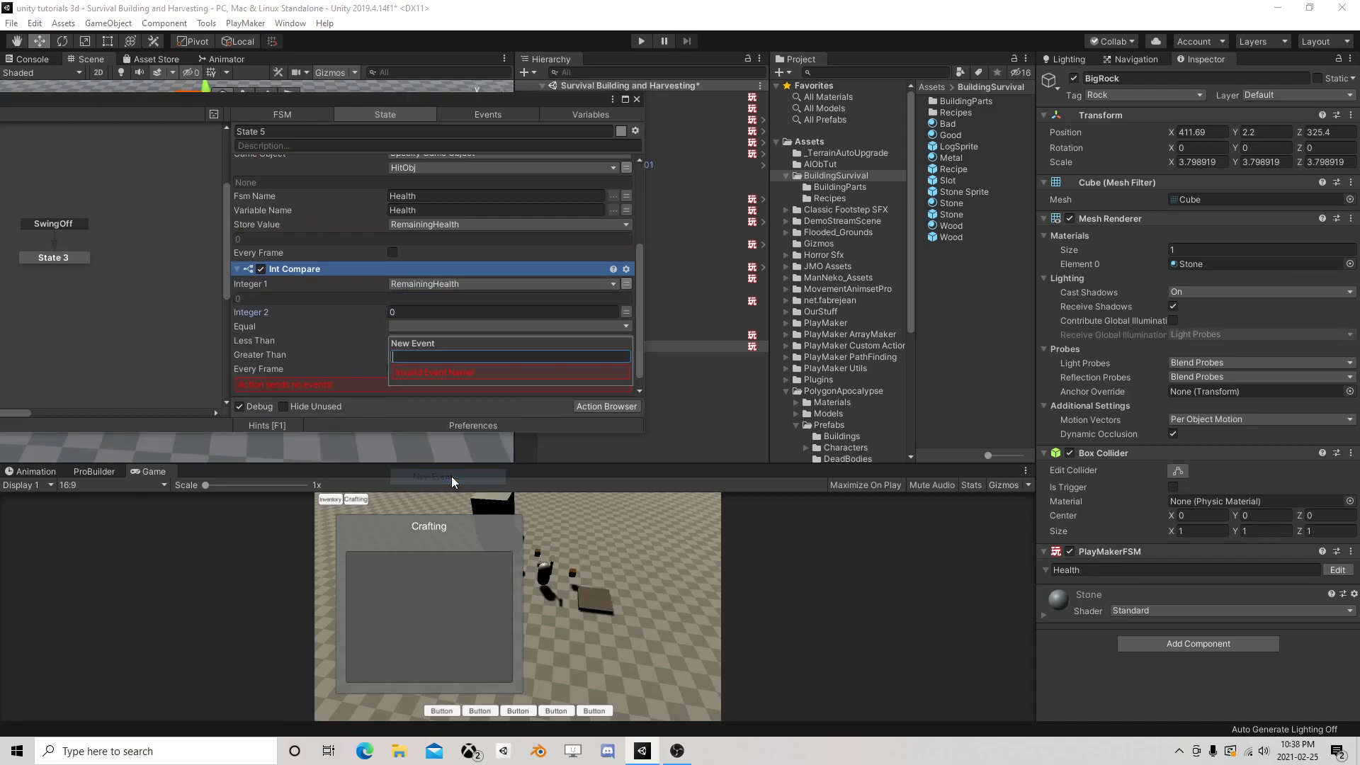
{"action": "type", "text": "Dead"}
{"action": "key", "text": "Return"}
Send the Dead event for Less Than and a new event named cool for Greater Than in the Int Compare action
{"action": "left_click", "coordinate": [422, 343]}
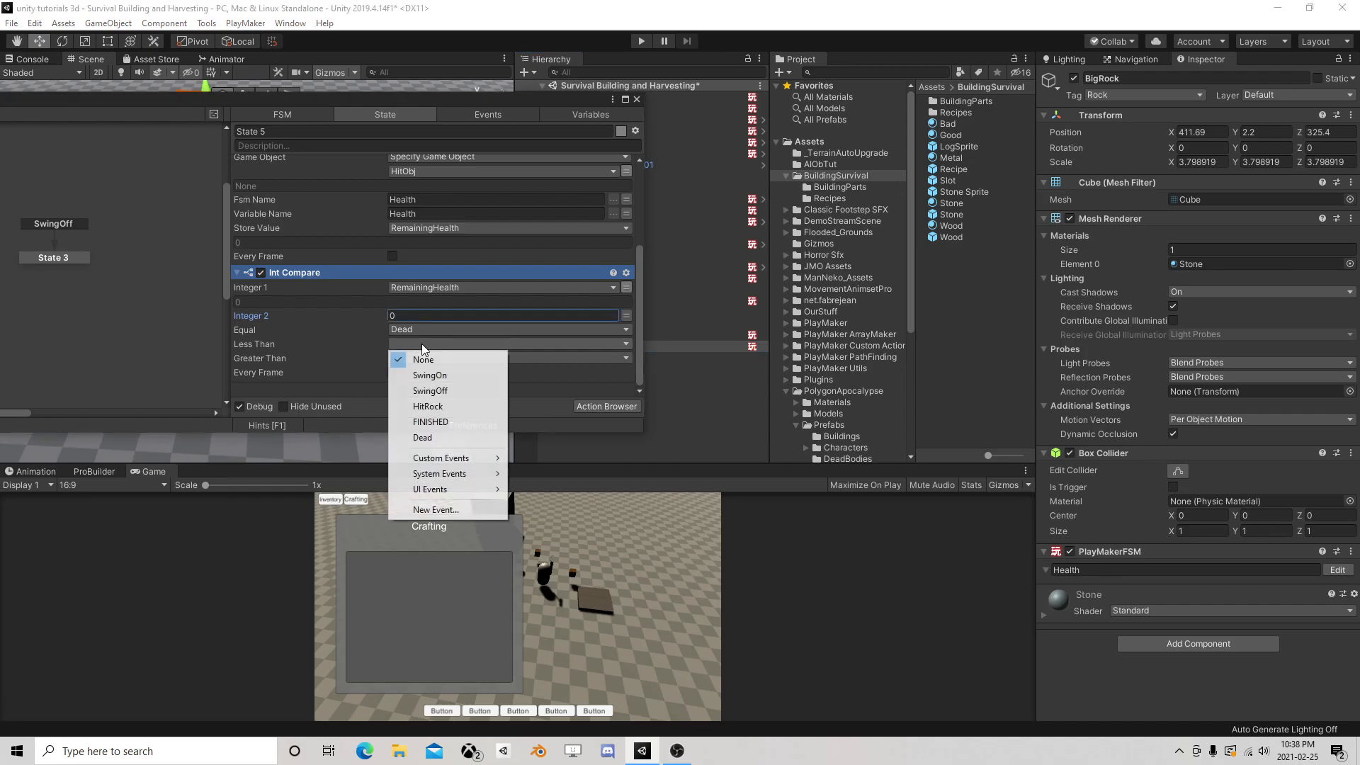
{"action": "left_click", "coordinate": [438, 506]}
{"action": "left_click", "coordinate": [390, 347]}
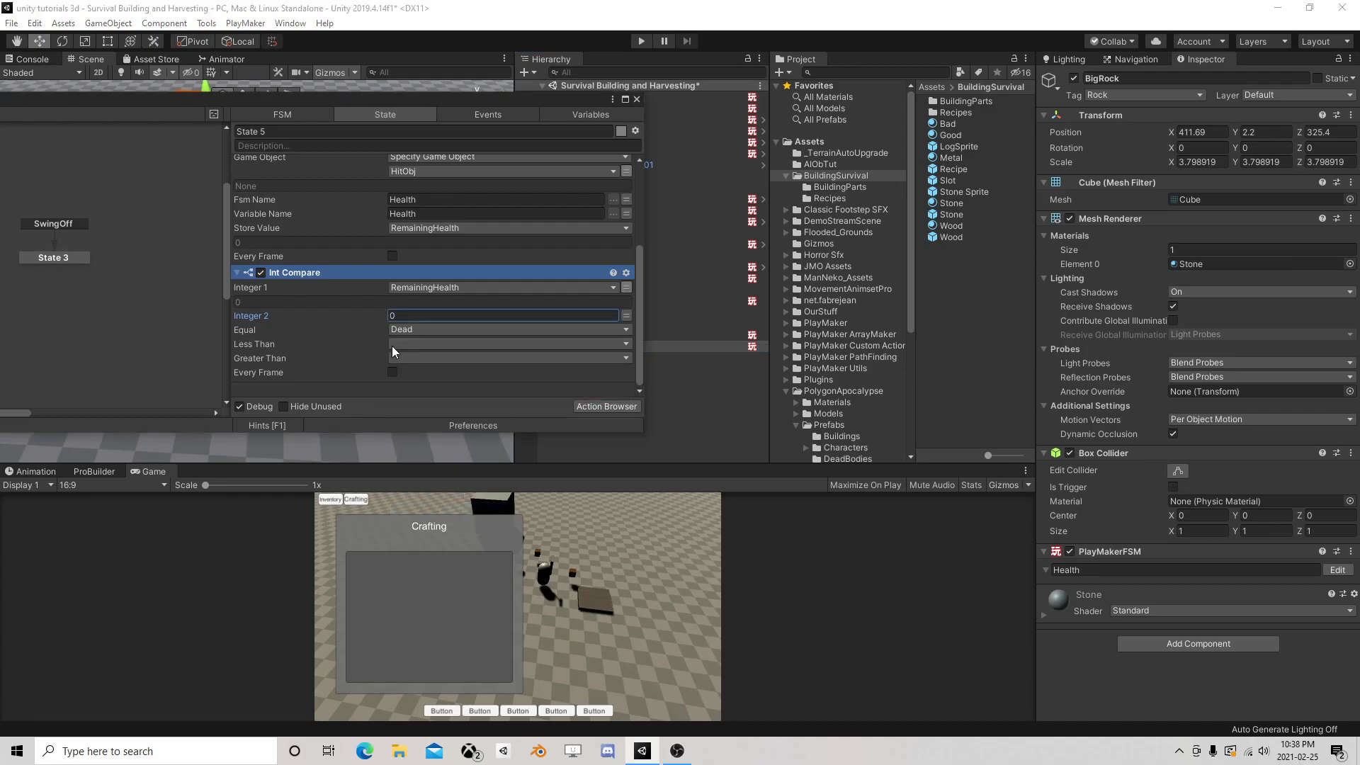
{"action": "left_click", "coordinate": [421, 347]}
{"action": "left_click", "coordinate": [425, 437]}
{"action": "left_click", "coordinate": [421, 359]}
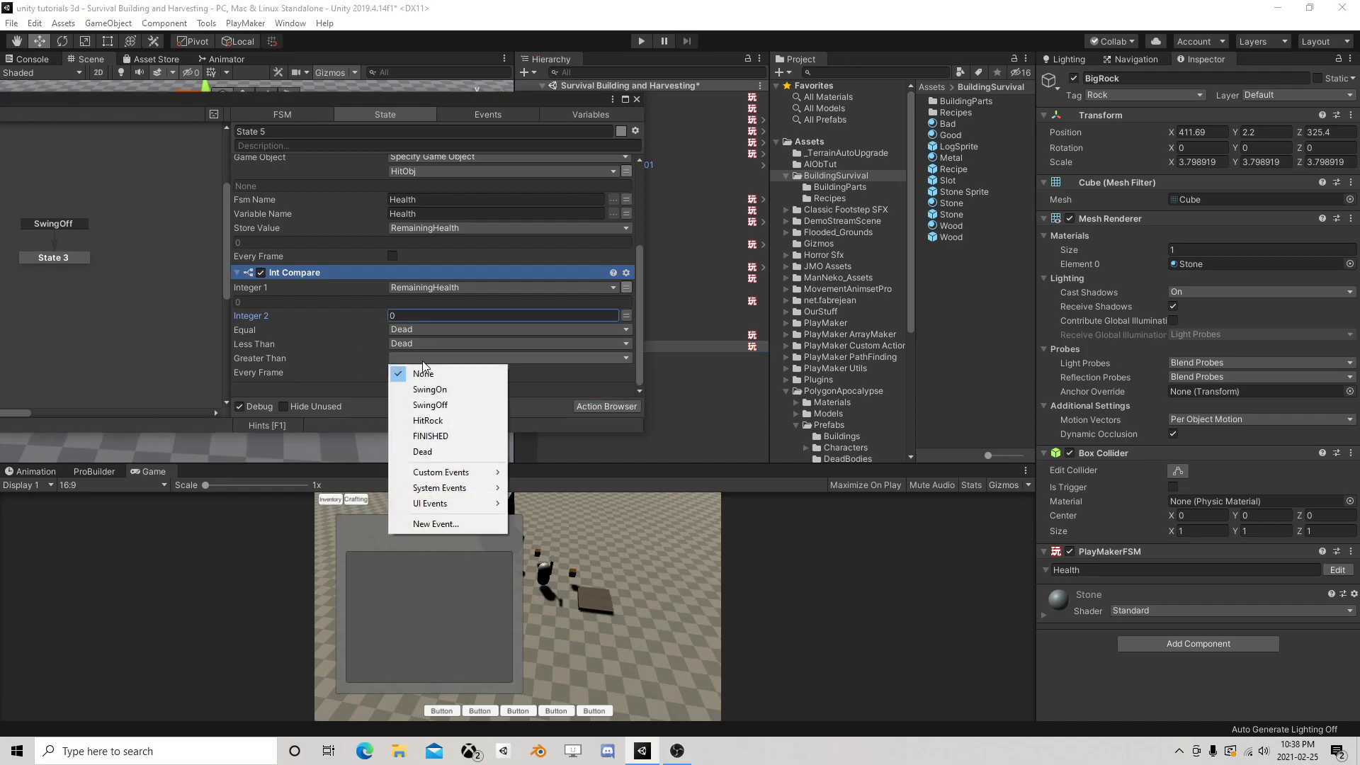
{"action": "left_click", "coordinate": [436, 523]}
{"action": "type", "text": "c"}
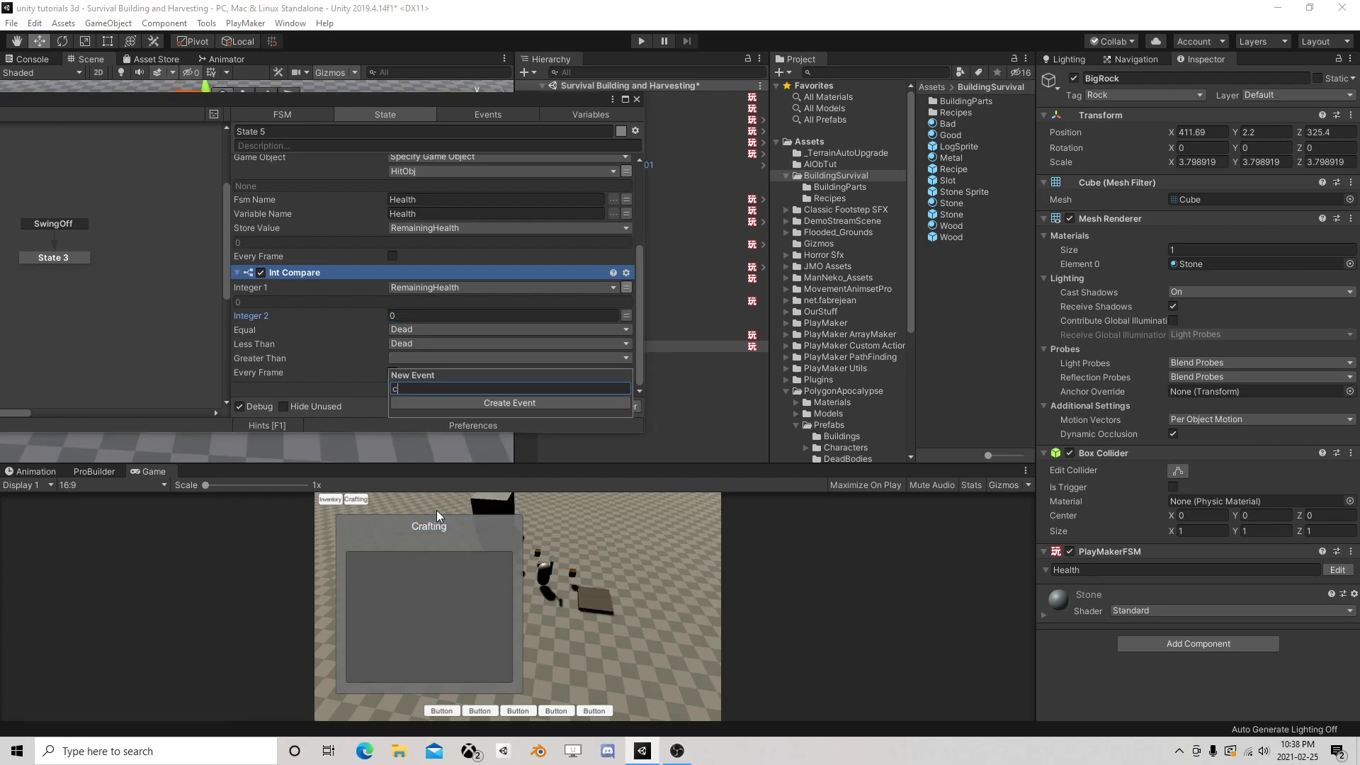
{"action": "type", "text": "ool"}
{"action": "key", "text": "Return"}
Add the Dead and cool transitions to State 5 in the Hitting FSM
{"action": "middle_click_drag", "start_coordinate": [142, 311], "coordinate": [172, 298]}
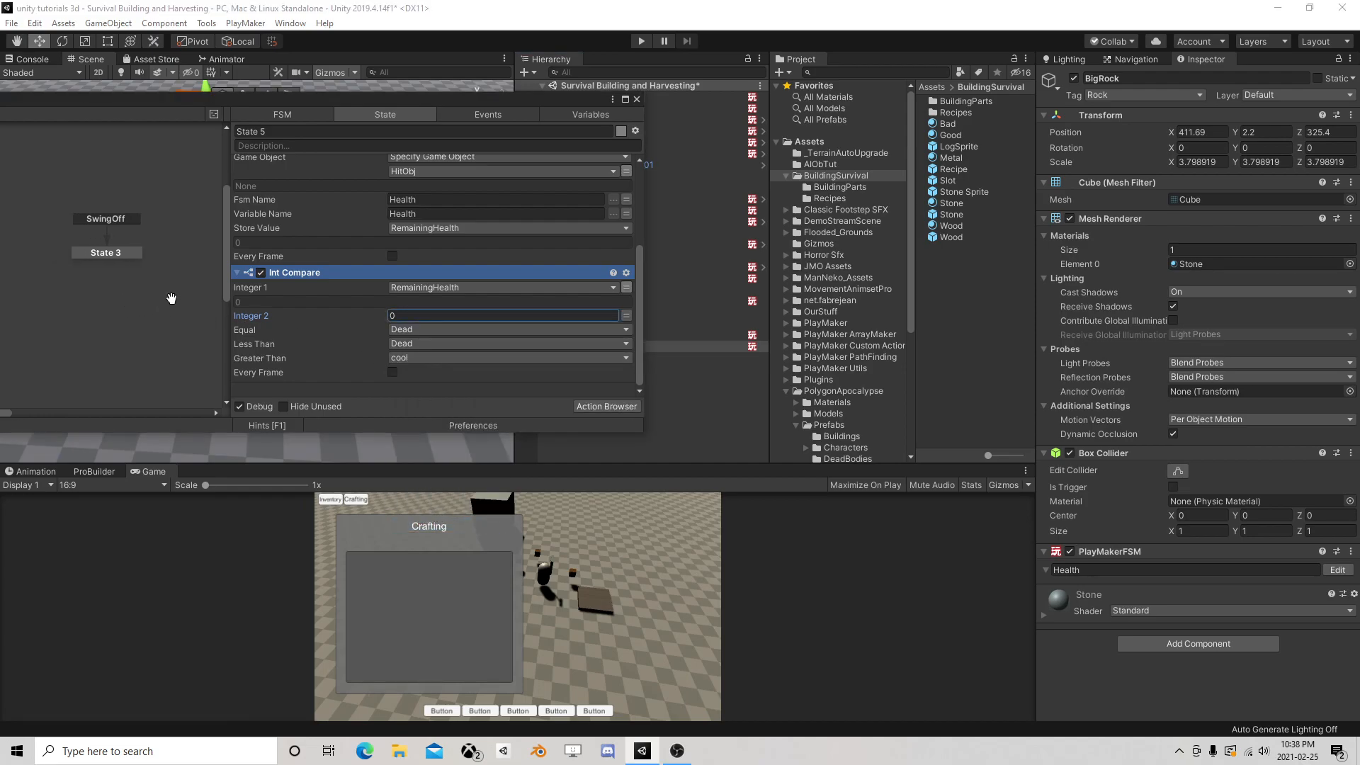
{"action": "left_click_drag", "start_coordinate": [428, 101], "coordinate": [806, 129]}
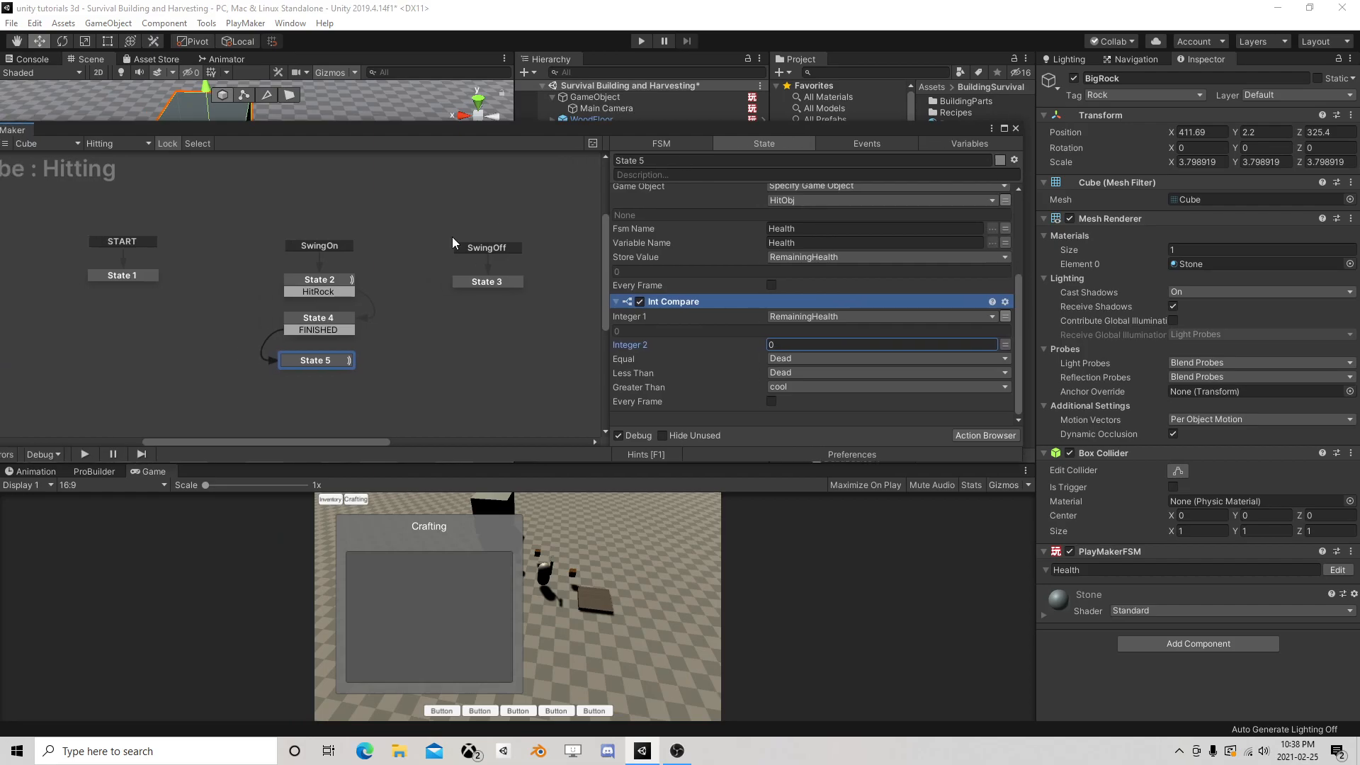
{"action": "right_click", "coordinate": [308, 361]}
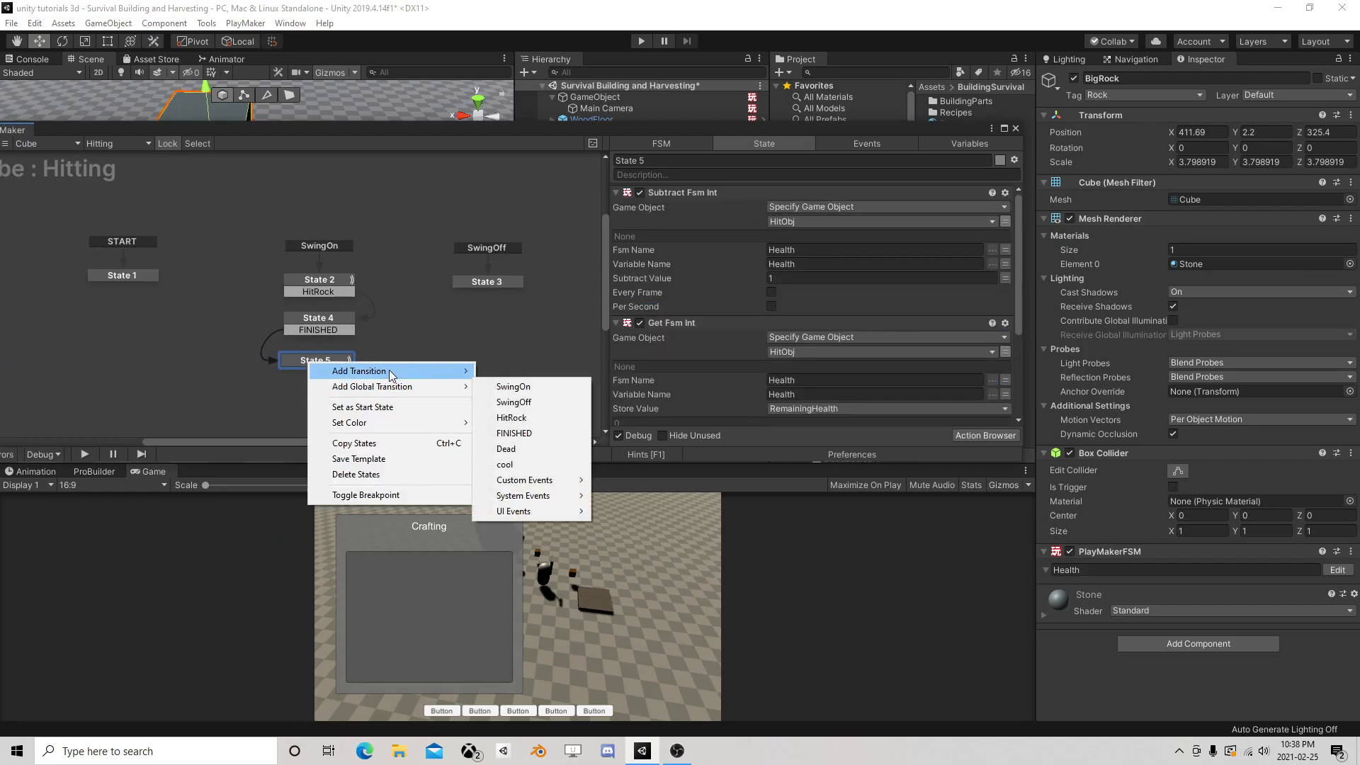
{"action": "mouse_move", "coordinate": [386, 371]}
{"action": "left_click", "coordinate": [519, 431]}
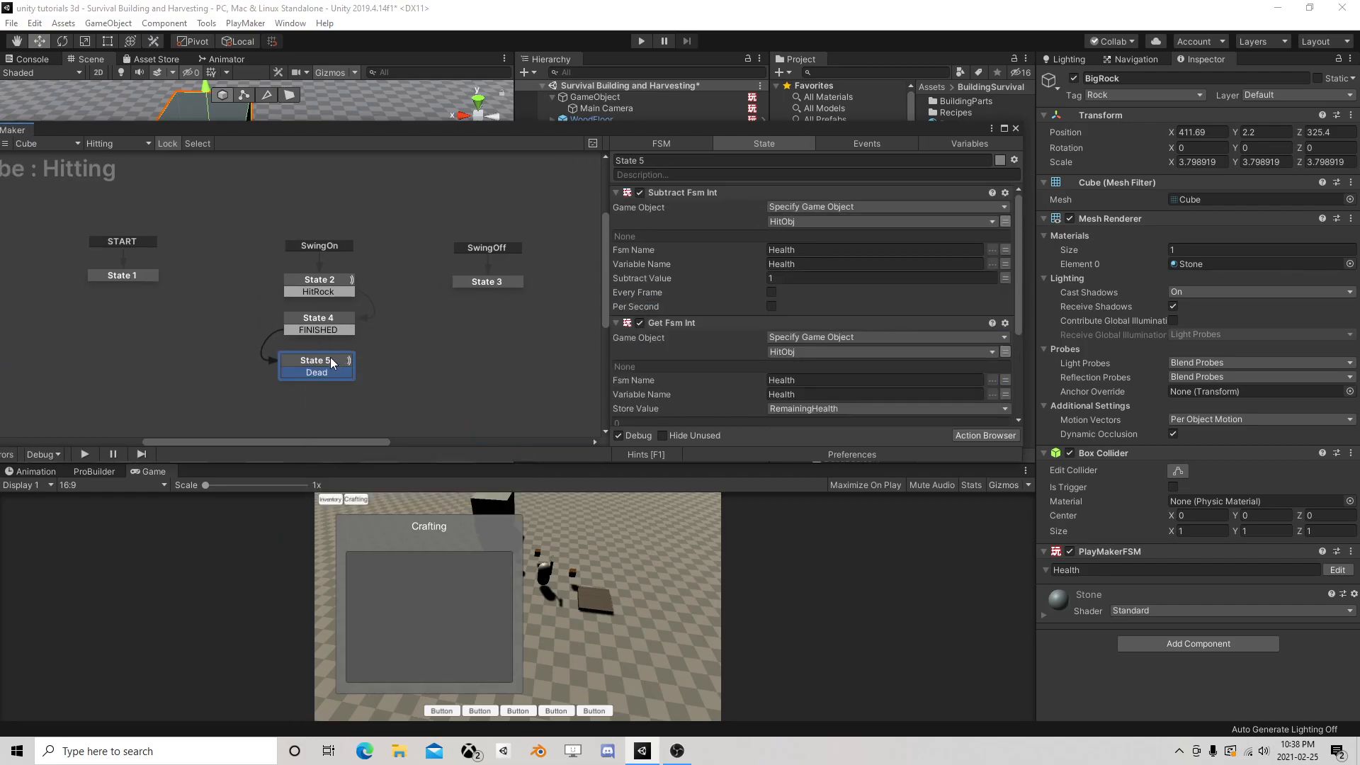
{"action": "right_click", "coordinate": [330, 357]}
{"action": "left_click", "coordinate": [551, 444]}
Create State 6 and State 7, linking State 5's cool transition to State 6 and its Dead transition to State 7
{"action": "right_click", "coordinate": [264, 401]}
{"action": "left_click", "coordinate": [290, 409]}
{"action": "left_click", "coordinate": [323, 387]}
{"action": "left_click_drag", "start_coordinate": [307, 404], "coordinate": [132, 383]}
{"action": "right_click", "coordinate": [411, 363]}
{"action": "left_click", "coordinate": [423, 373]}
{"action": "left_click_drag", "start_coordinate": [344, 370], "coordinate": [449, 368]}
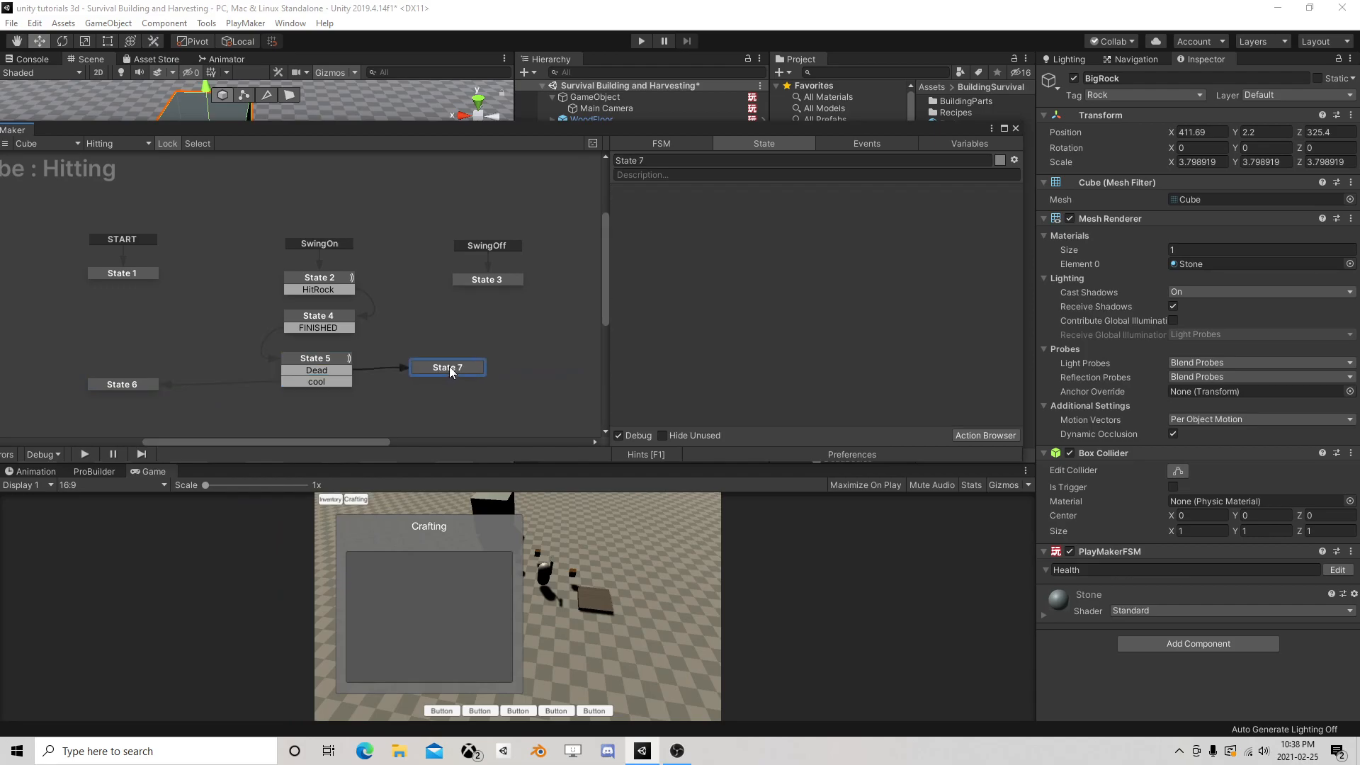
Add a Destroy Object action to State 7
{"action": "left_click", "coordinate": [975, 435]}
{"action": "type", "text": "destro"}
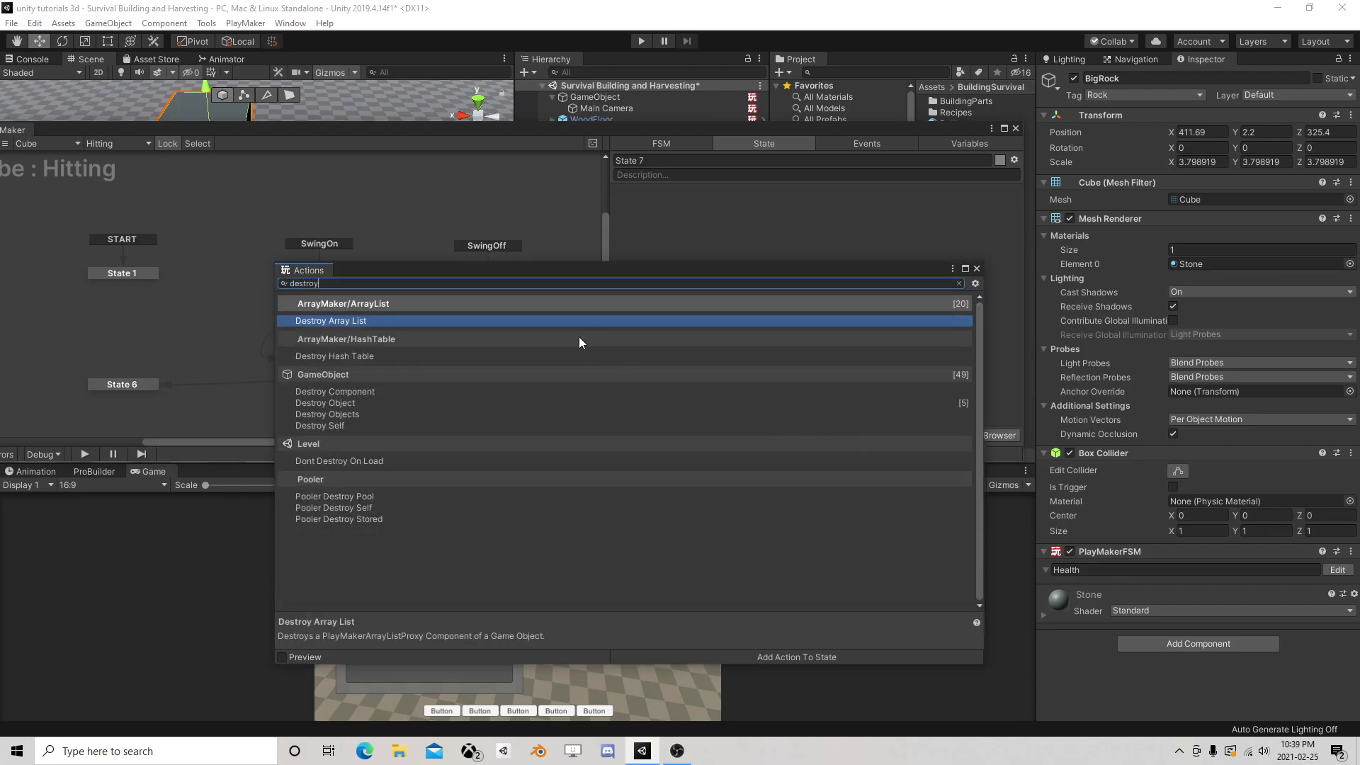
{"action": "type", "text": "y"}
{"action": "double_click", "coordinate": [345, 403]}
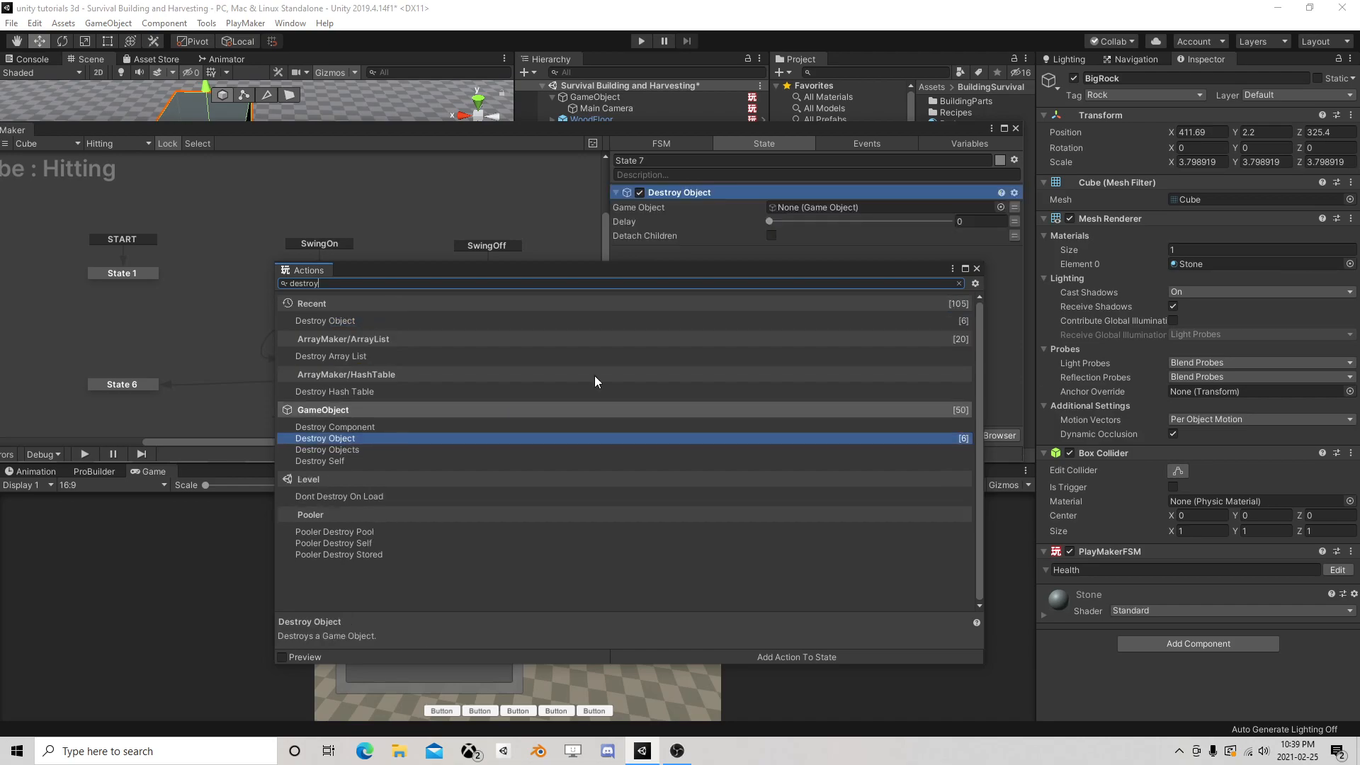
{"action": "left_click", "coordinate": [976, 269]}
Set the Destroy Object action's game object to the HitObj variable and close the FSM editor
{"action": "left_click", "coordinate": [1015, 208]}
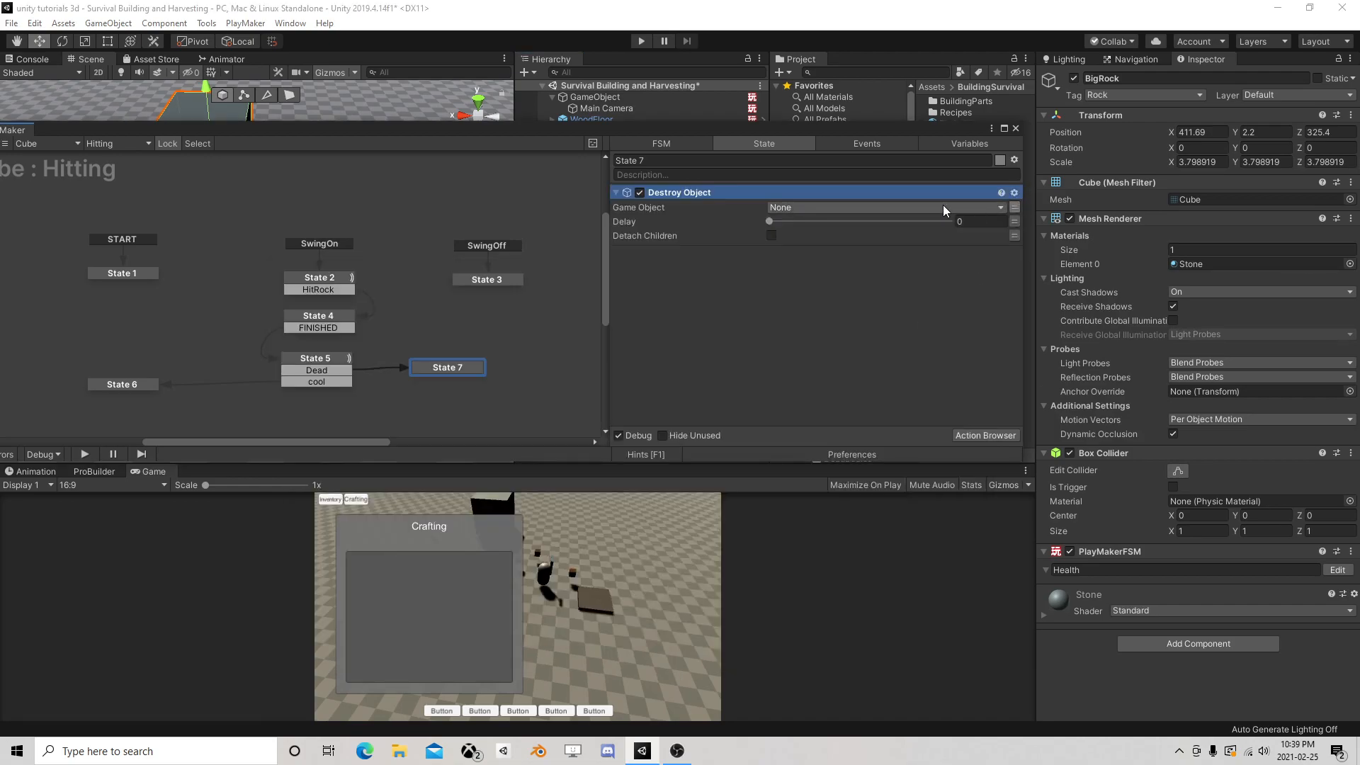
{"action": "left_click", "coordinate": [943, 206]}
{"action": "left_click", "coordinate": [819, 253]}
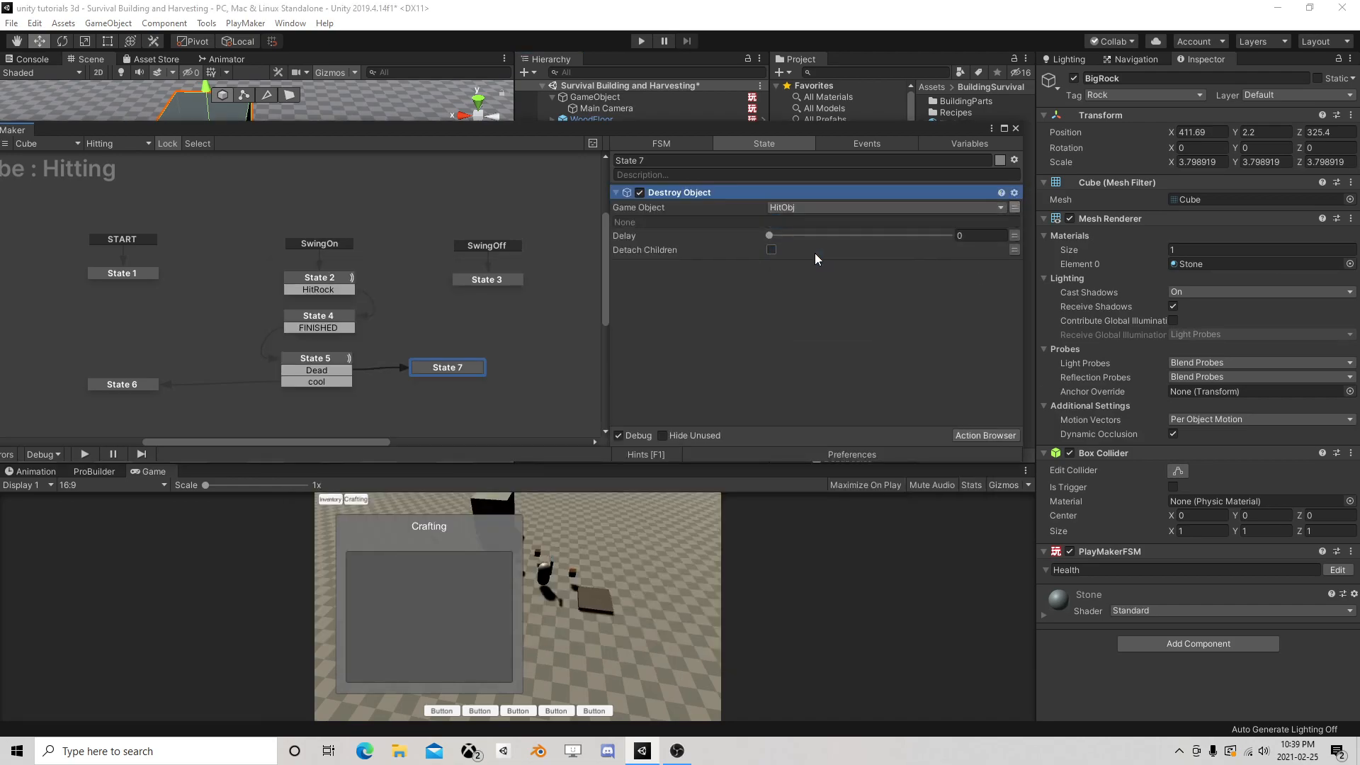
{"action": "left_click", "coordinate": [1015, 129]}
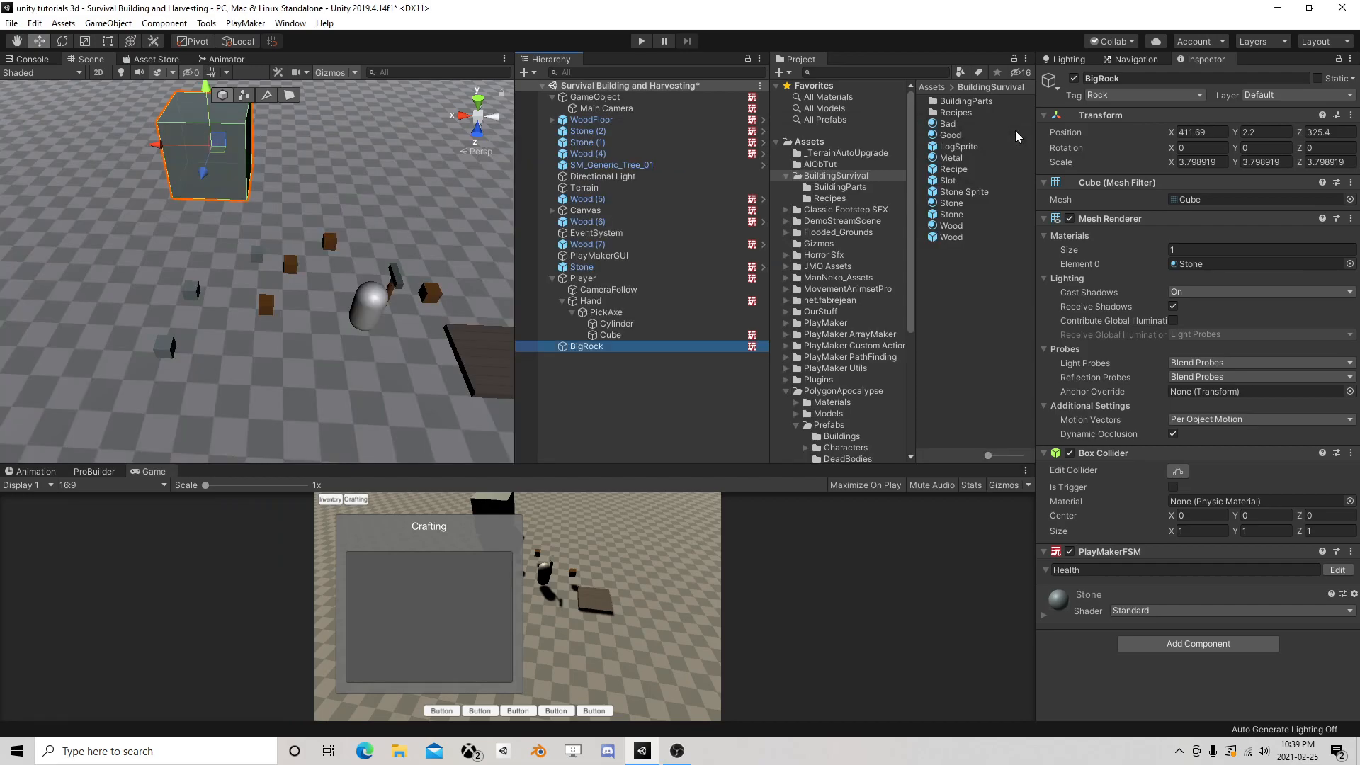
Run the game, walk the player up to BigRock to test the hits, and stop play mode
{"action": "left_click", "coordinate": [642, 42]}
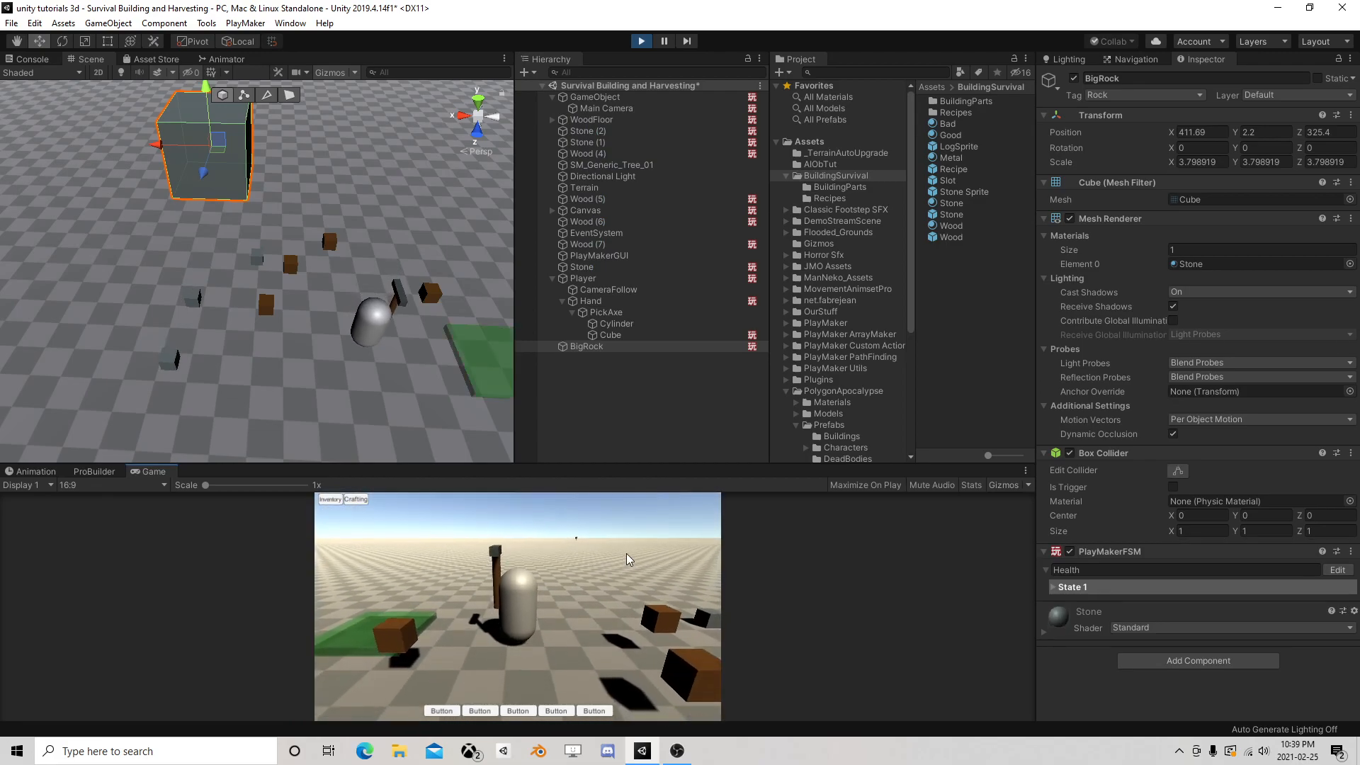
{"action": "key", "text": "d"}
{"action": "key", "text": "w"}
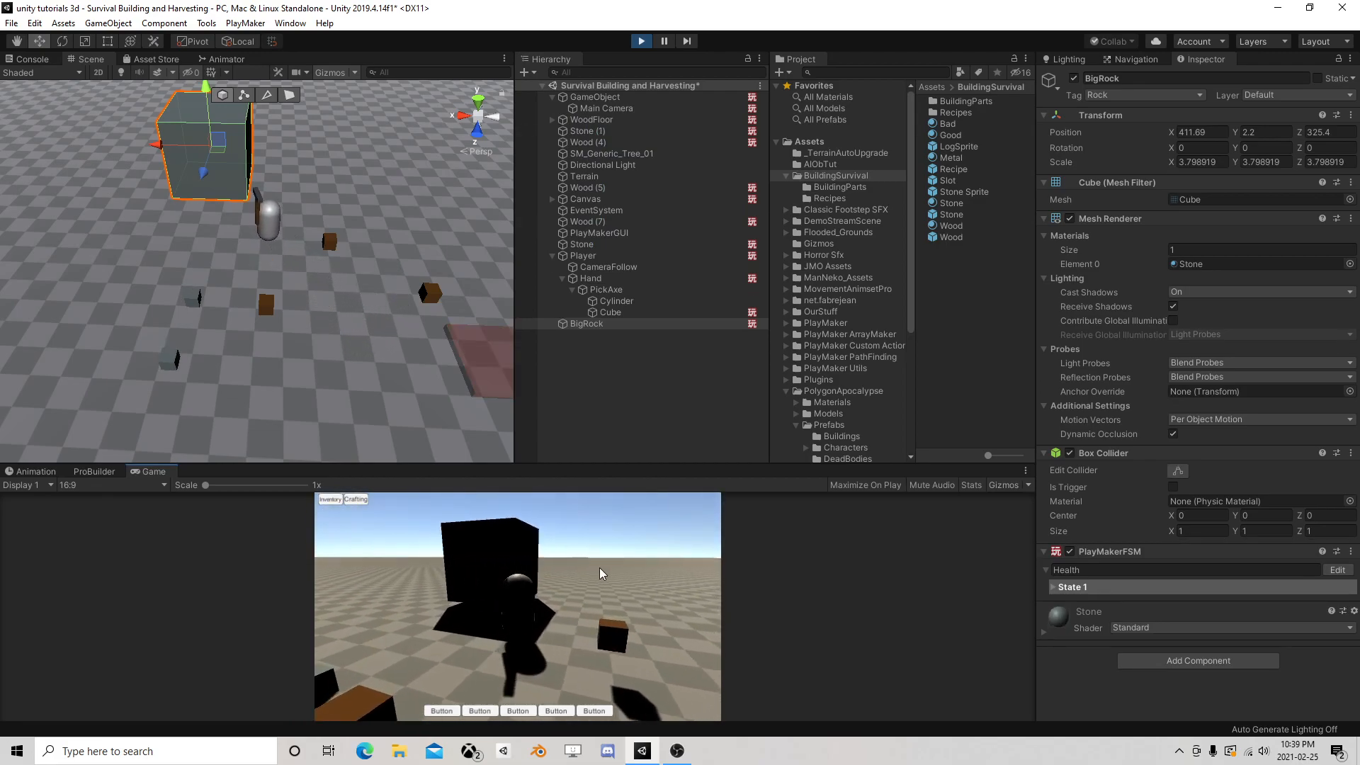
{"action": "key", "text": "w"}
{"action": "key", "text": "s"}
{"action": "key", "text": "w"}
{"action": "key", "text": "d"}
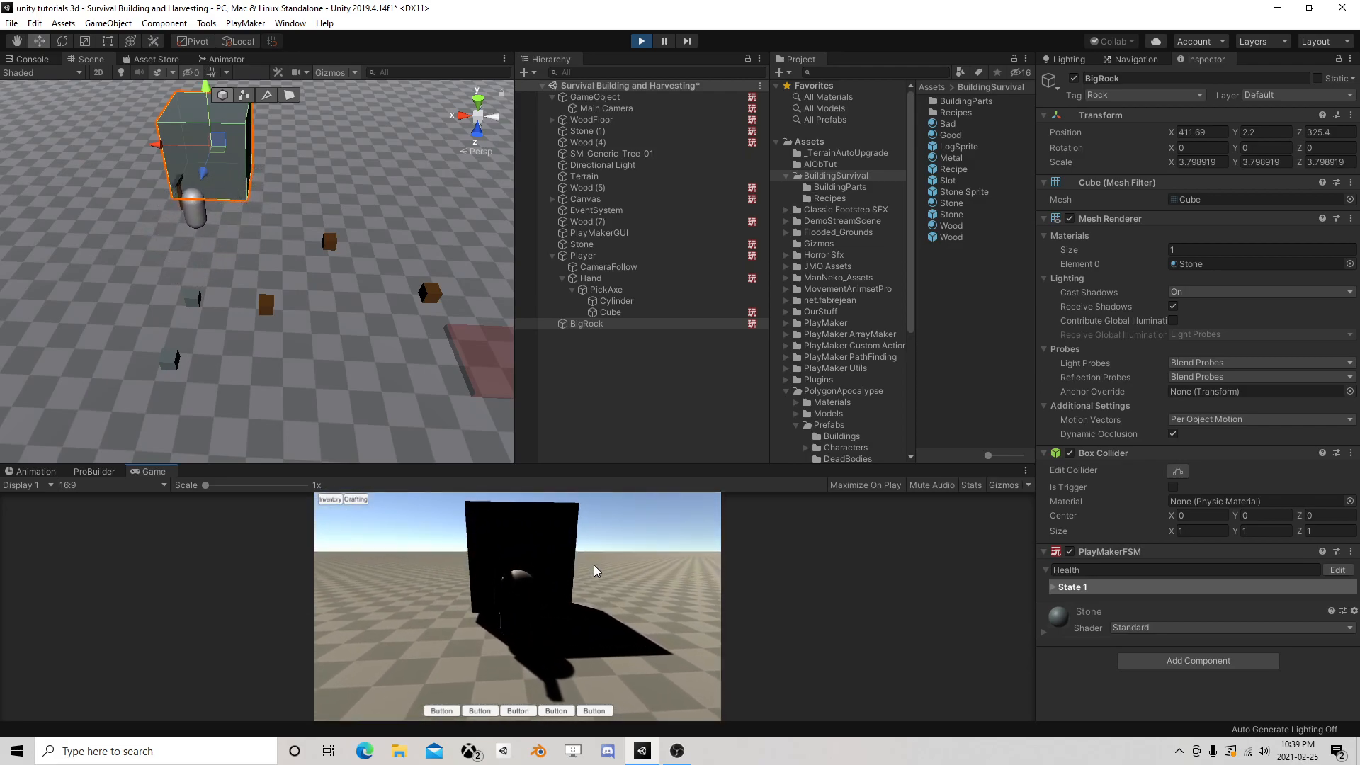
{"action": "key", "text": "w"}
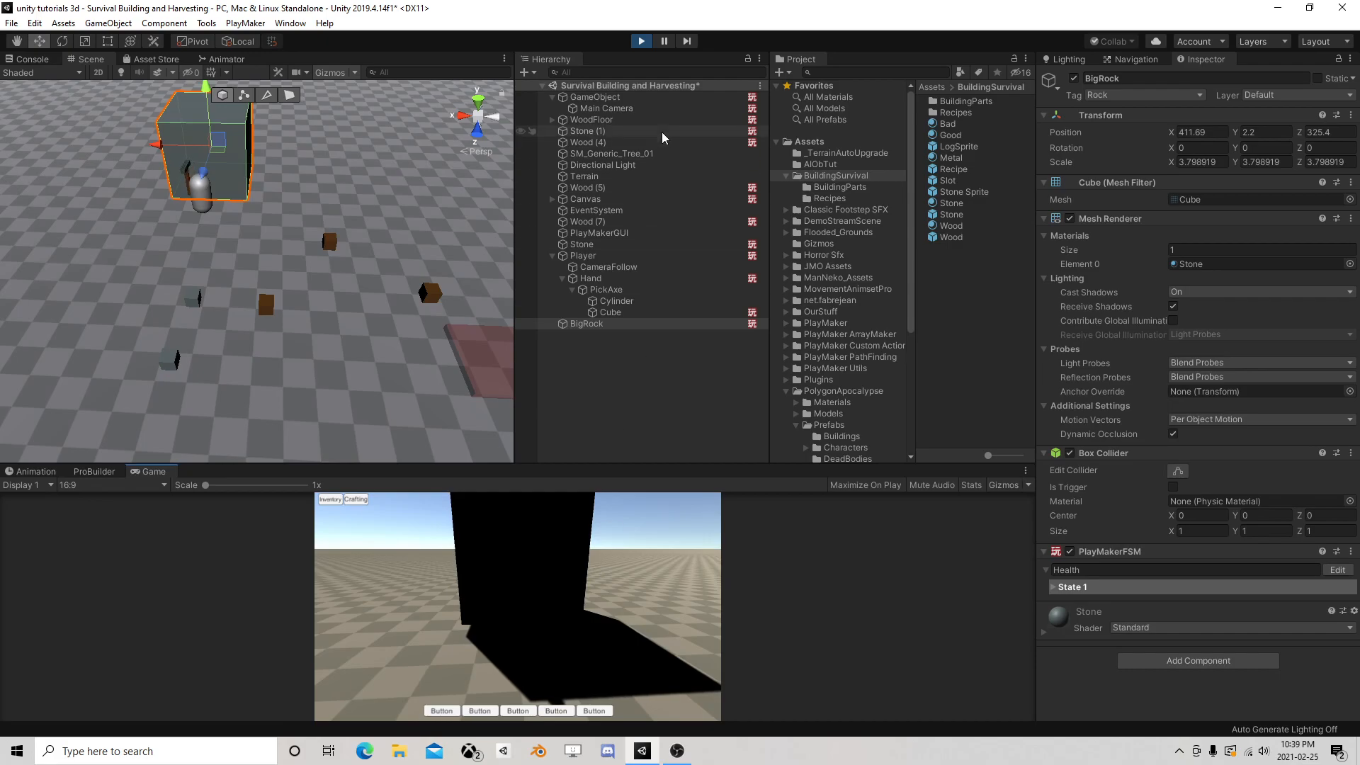
{"action": "left_click", "coordinate": [641, 41]}
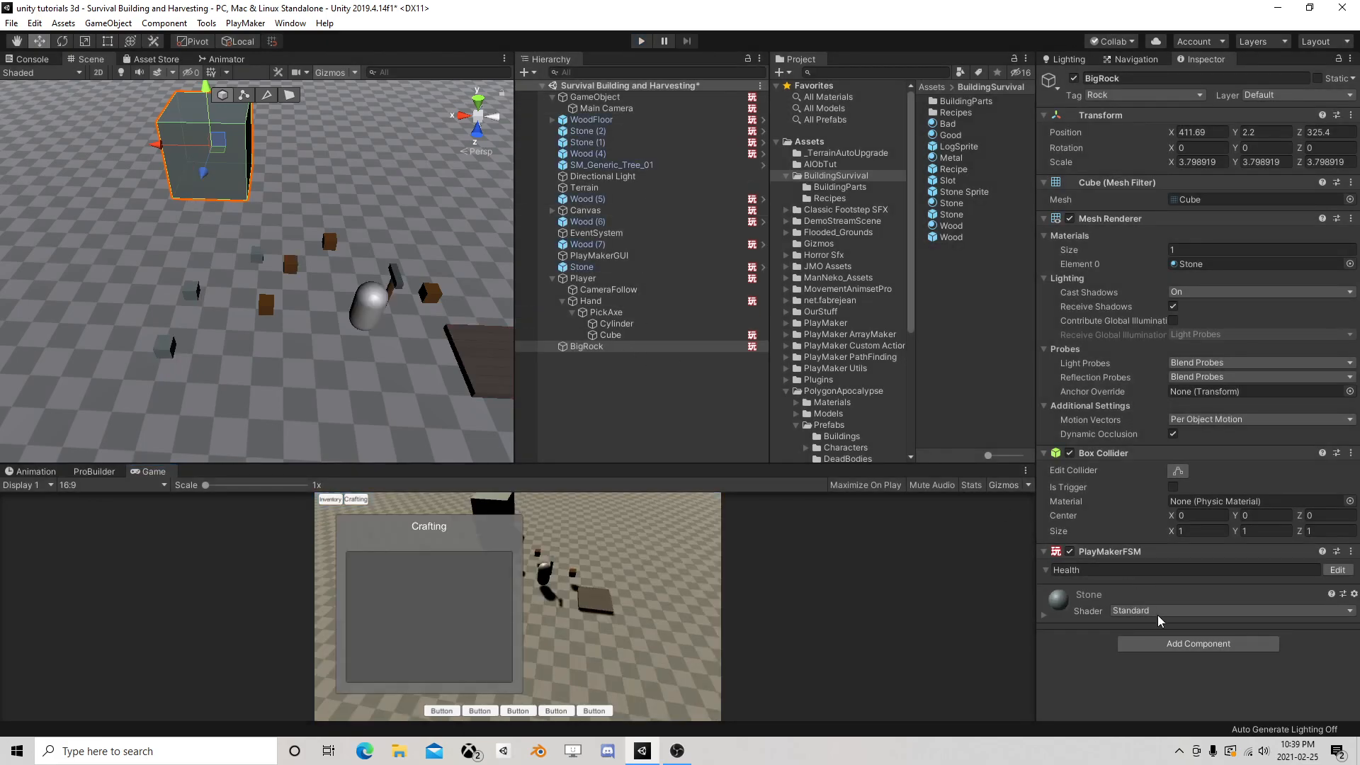
Give BigRock a kinematic Rigidbody with gravity off and move the rock to about X 412.4, Z 343
{"action": "left_click", "coordinate": [1191, 643]}
{"action": "type", "text": "ri"}
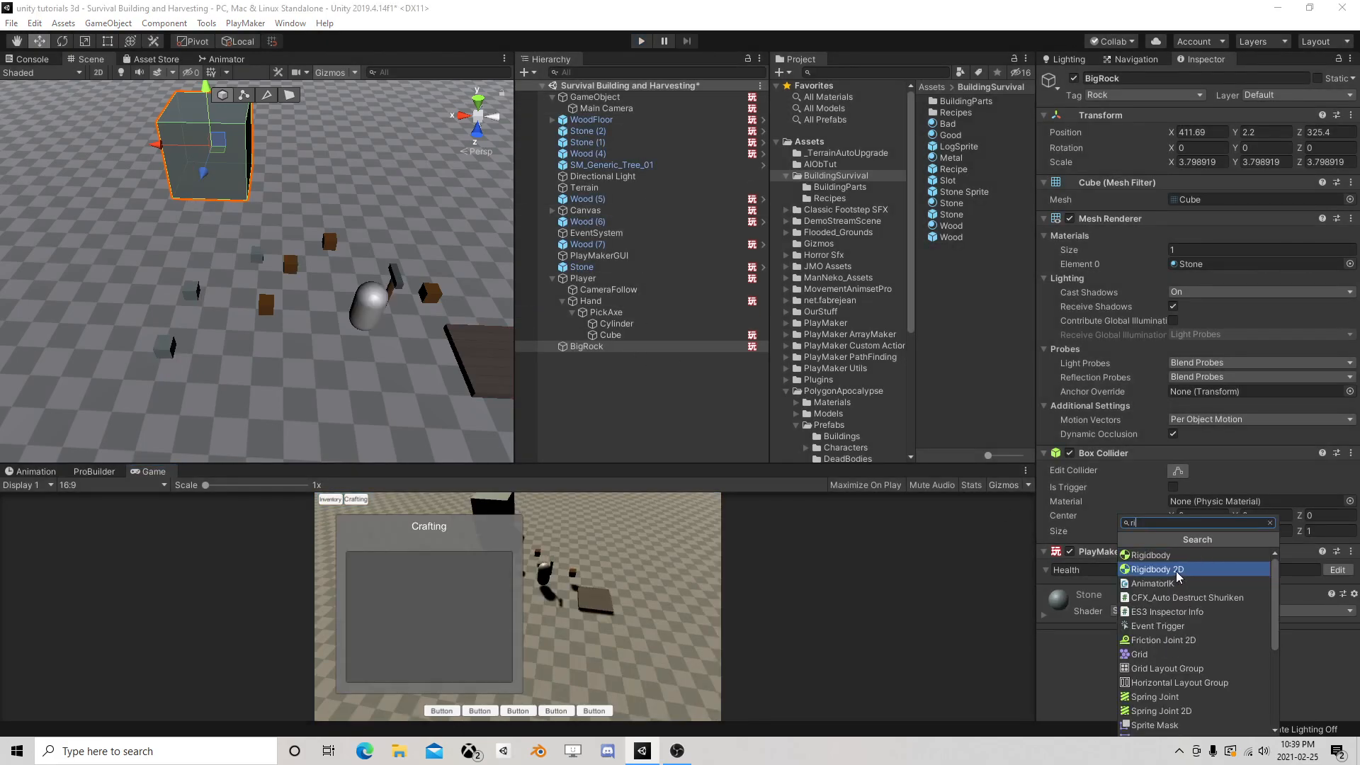
{"action": "left_click", "coordinate": [1161, 556]}
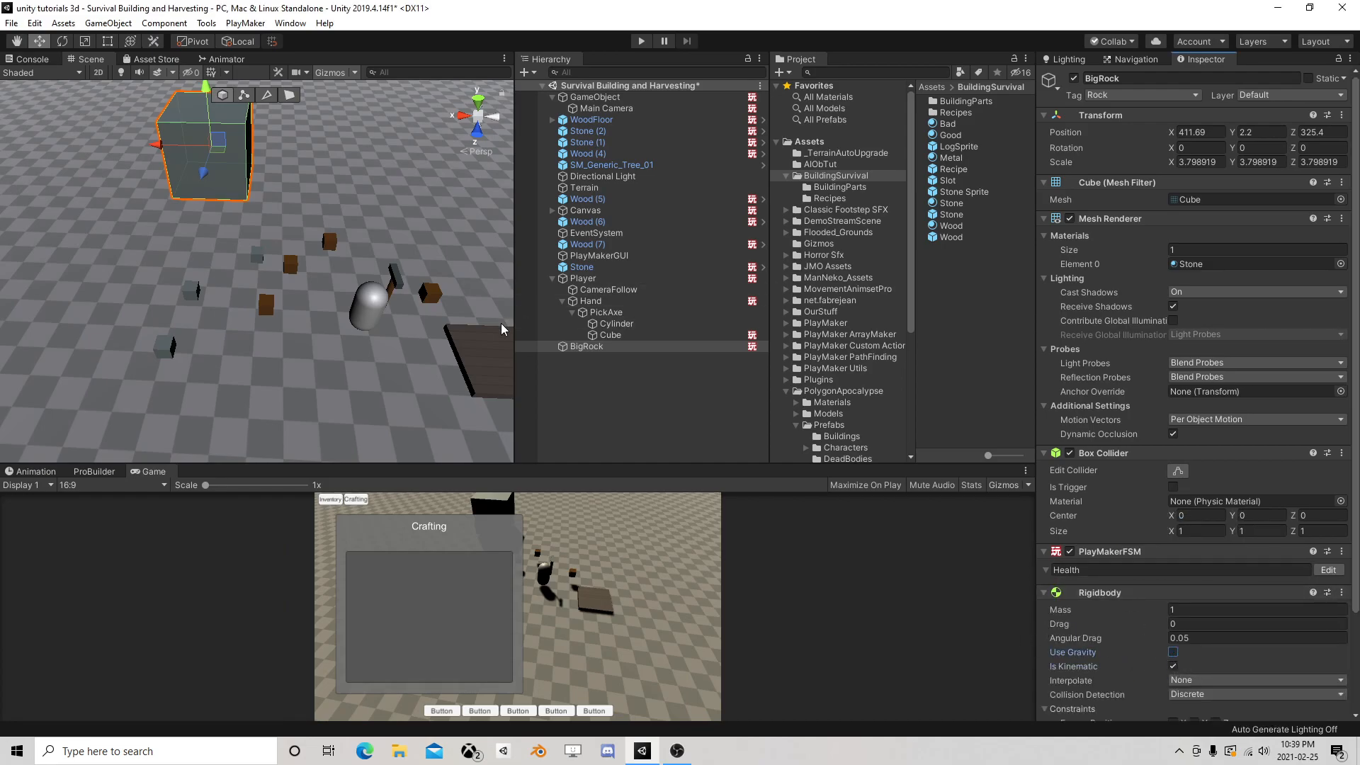
{"action": "left_click_drag", "start_coordinate": [218, 168], "coordinate": [189, 409]}
{"action": "scroll", "coordinate": [155, 355], "scroll_direction": "down", "scroll_amount": 3}
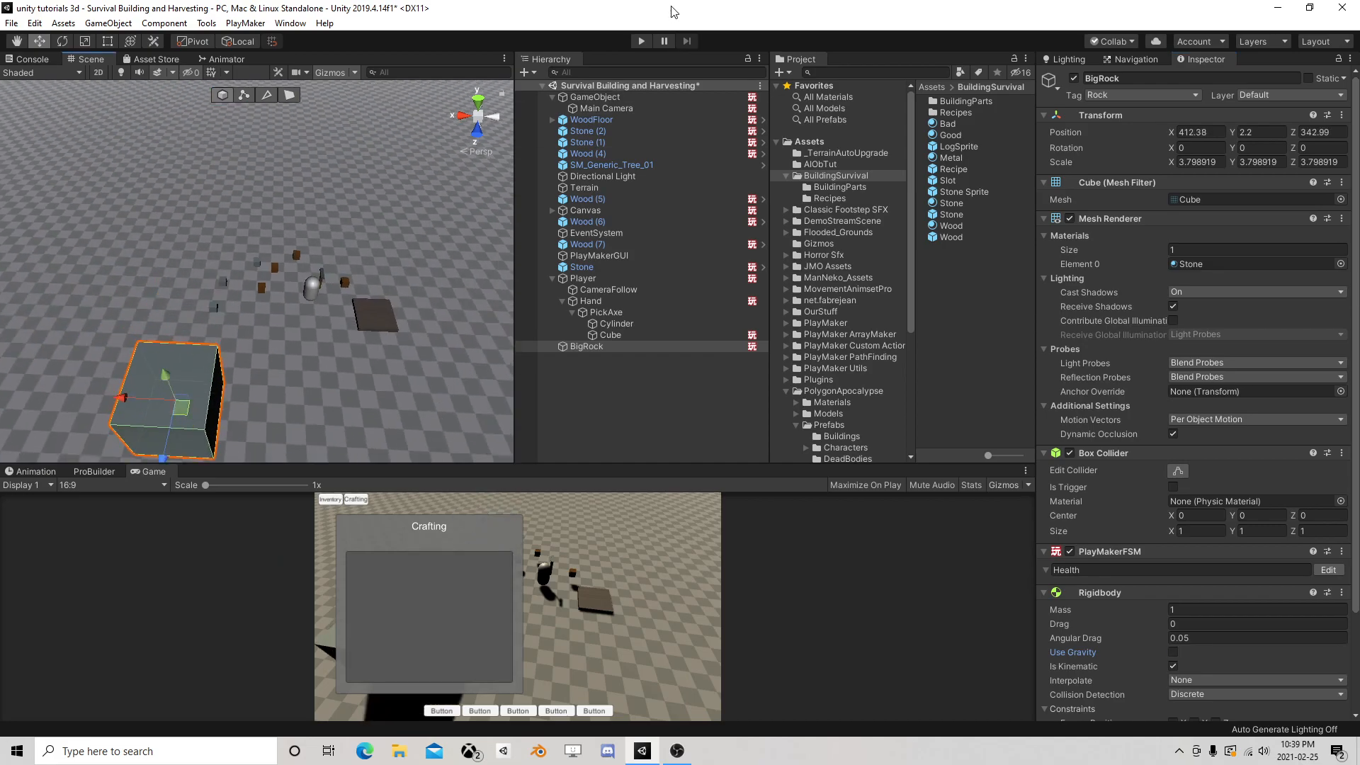
Run the game, strike BigRock repeatedly with the pickaxe, walk to the dropped Stones, and stop play mode
{"action": "key", "text": "ctrl+p"}
{"action": "key", "text": "w"}
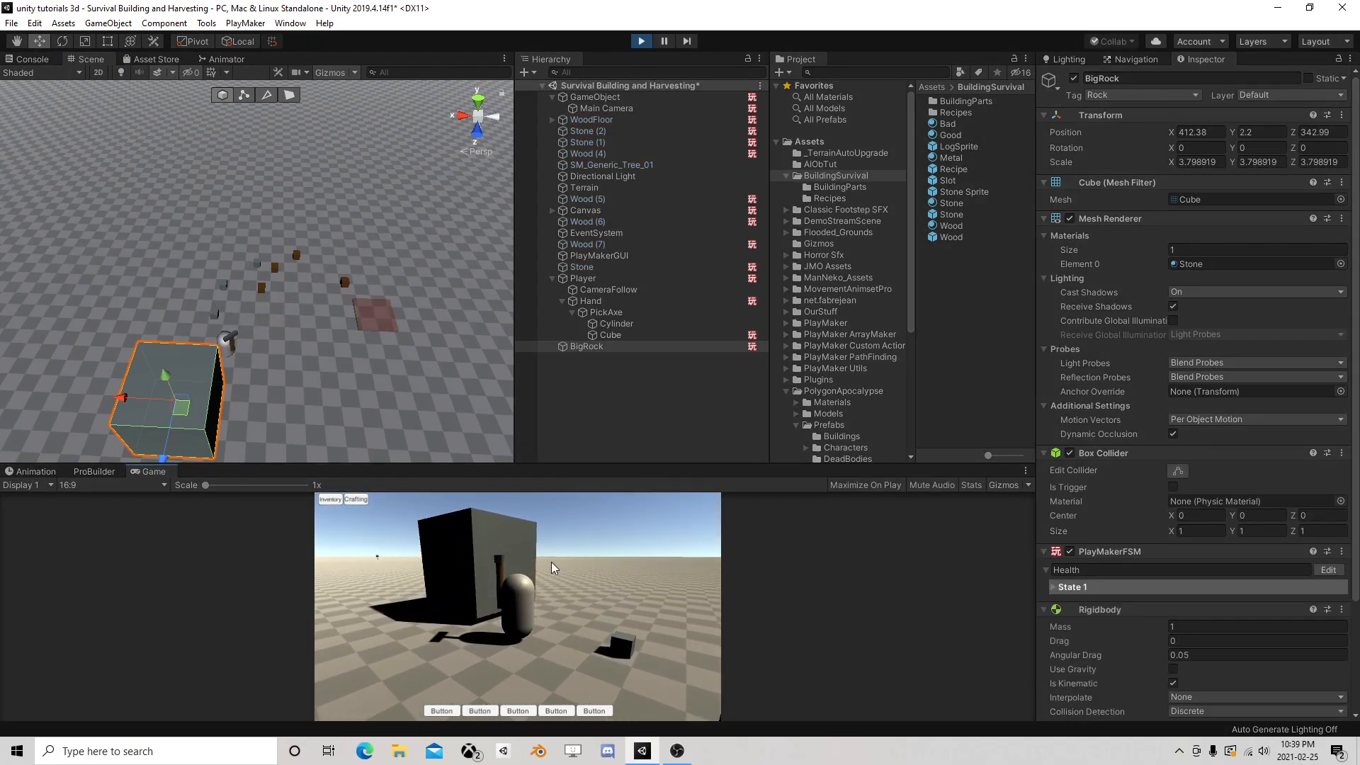
{"action": "key", "text": "w"}
{"action": "left_click", "coordinate": [551, 563]}
{"action": "left_click", "coordinate": [551, 563]}
{"action": "left_click", "coordinate": [551, 563]}
{"action": "left_click", "coordinate": [551, 563]}
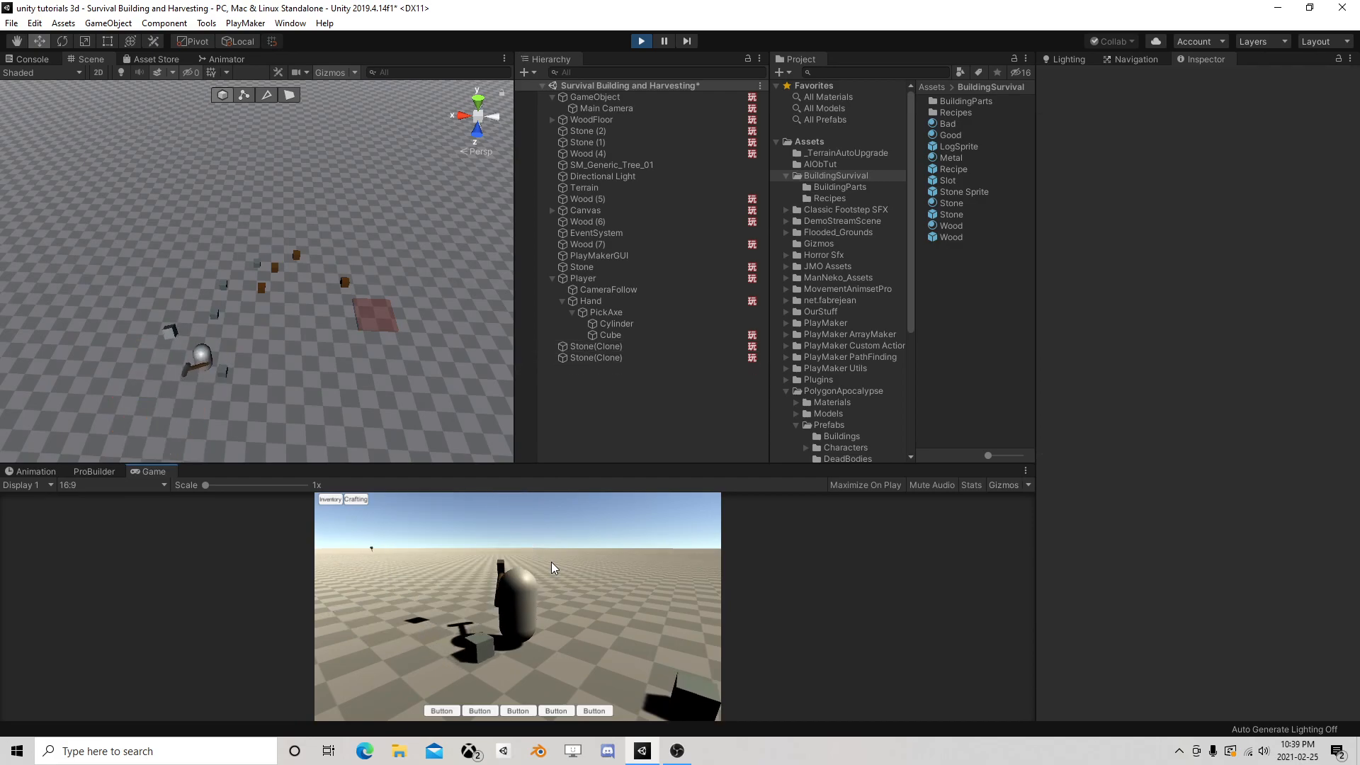
{"action": "key", "text": "w"}
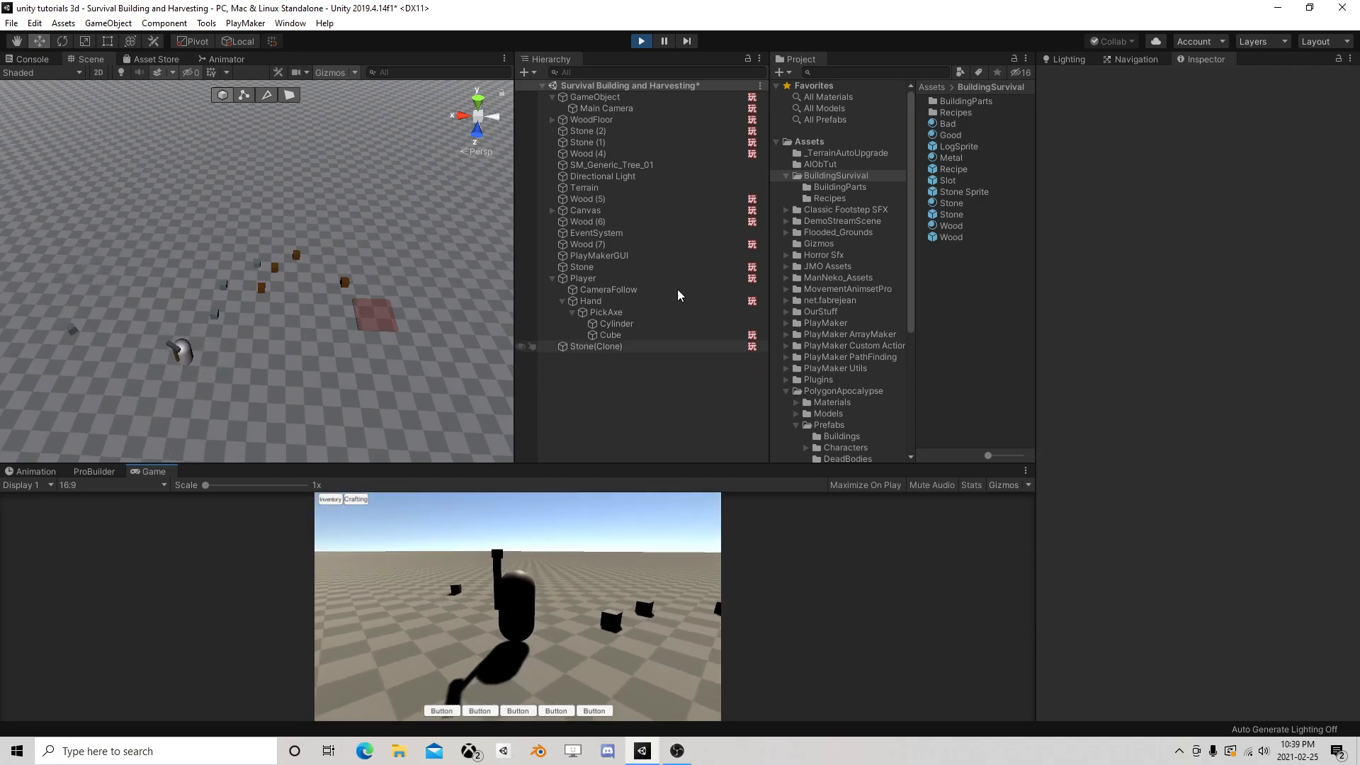
{"action": "key", "text": "ctrl+p"}
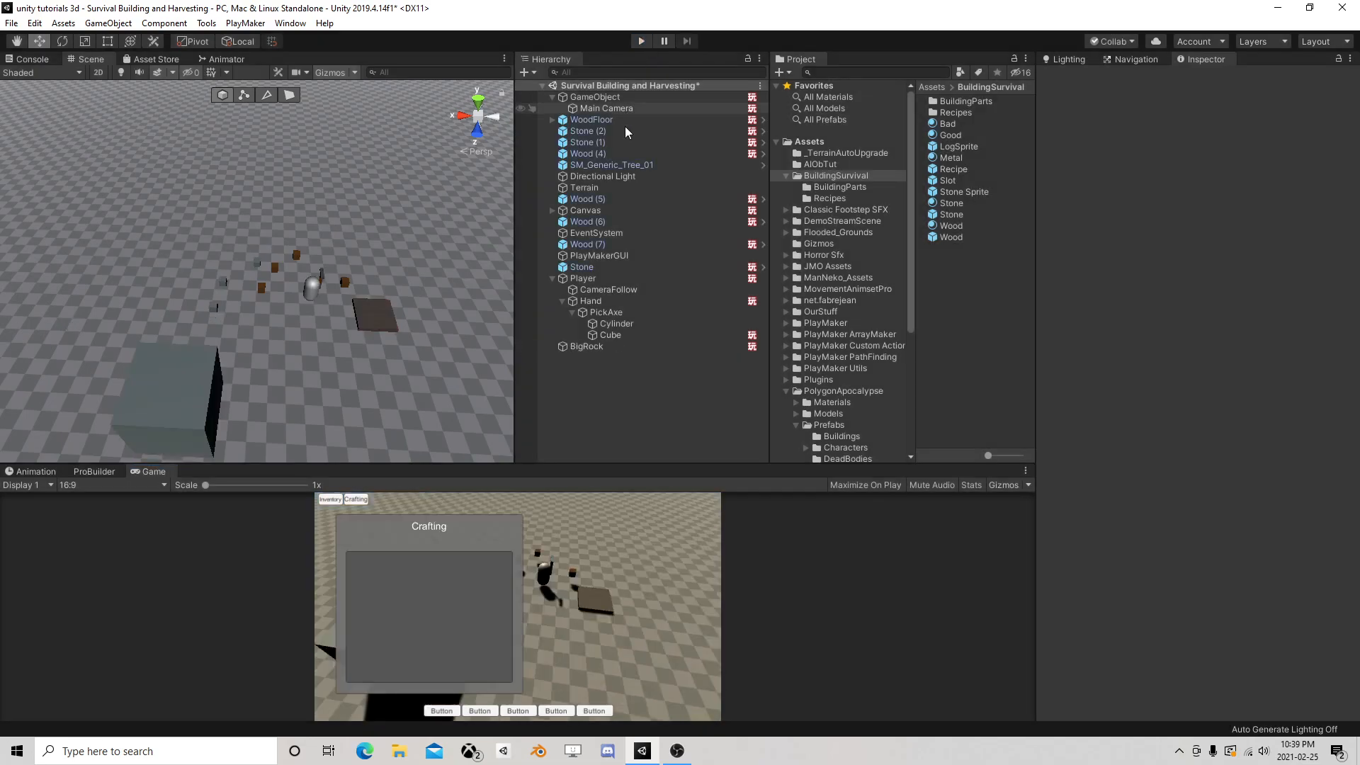
Widen both Random Float ranges in State 4 of the Cube's Hitting FSM to a magnitude of 8
{"action": "left_click", "coordinate": [603, 344]}
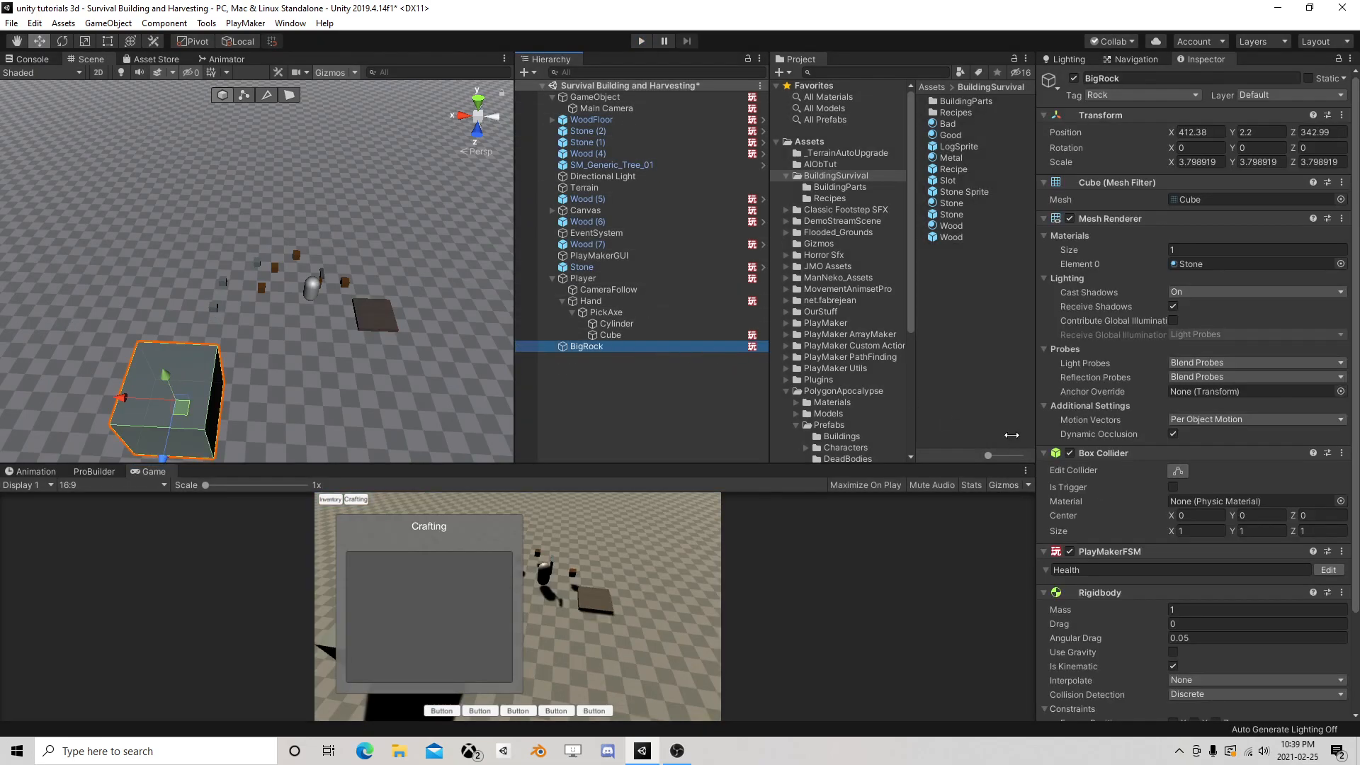
{"action": "left_click", "coordinate": [613, 334]}
{"action": "left_click", "coordinate": [1337, 570]}
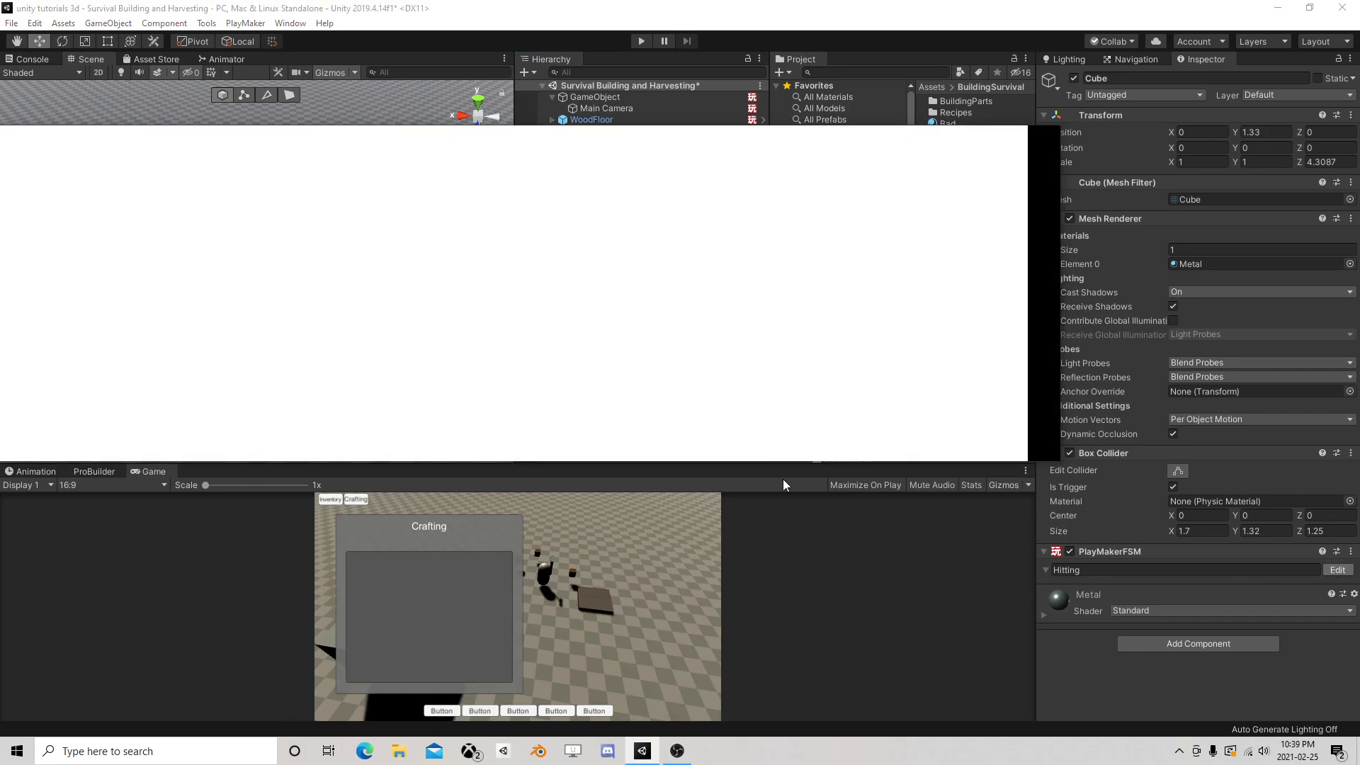
{"action": "left_click", "coordinate": [305, 297]}
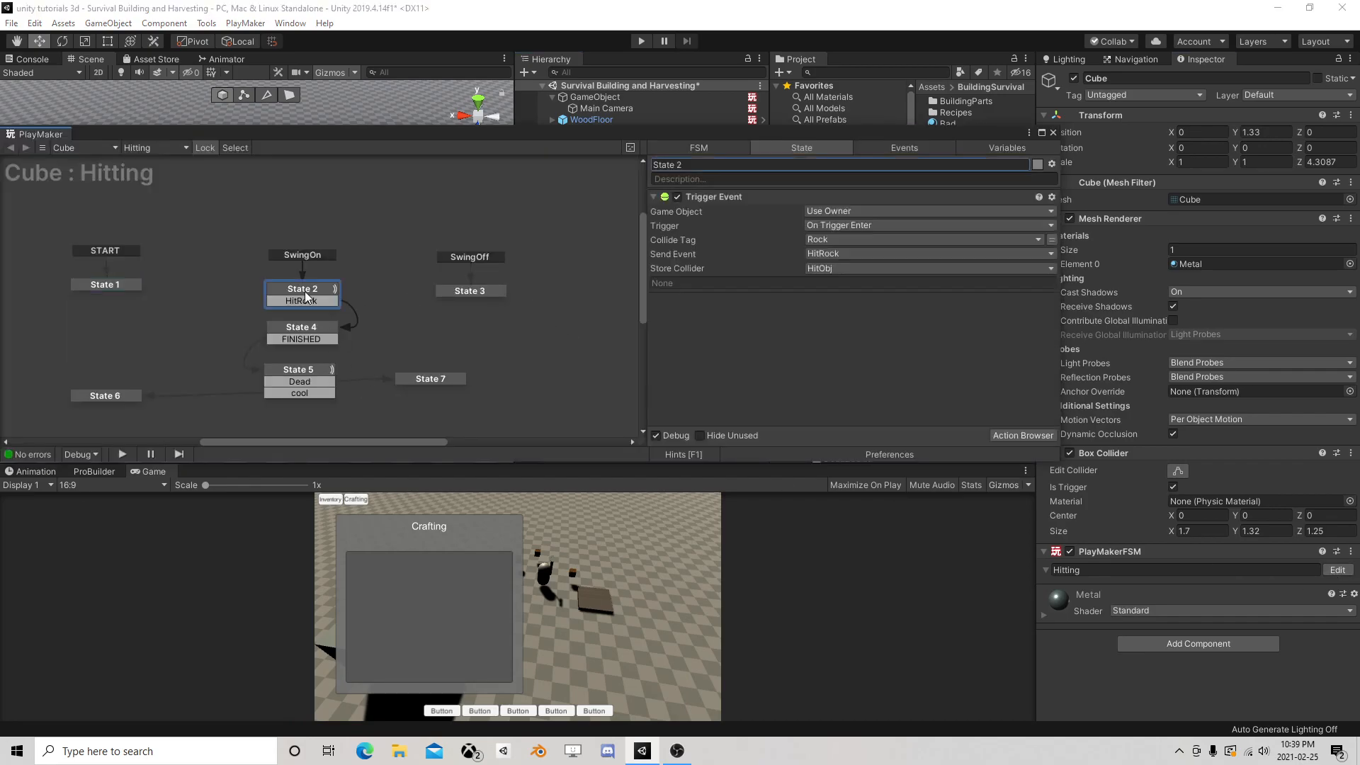
{"action": "left_click", "coordinate": [310, 327]}
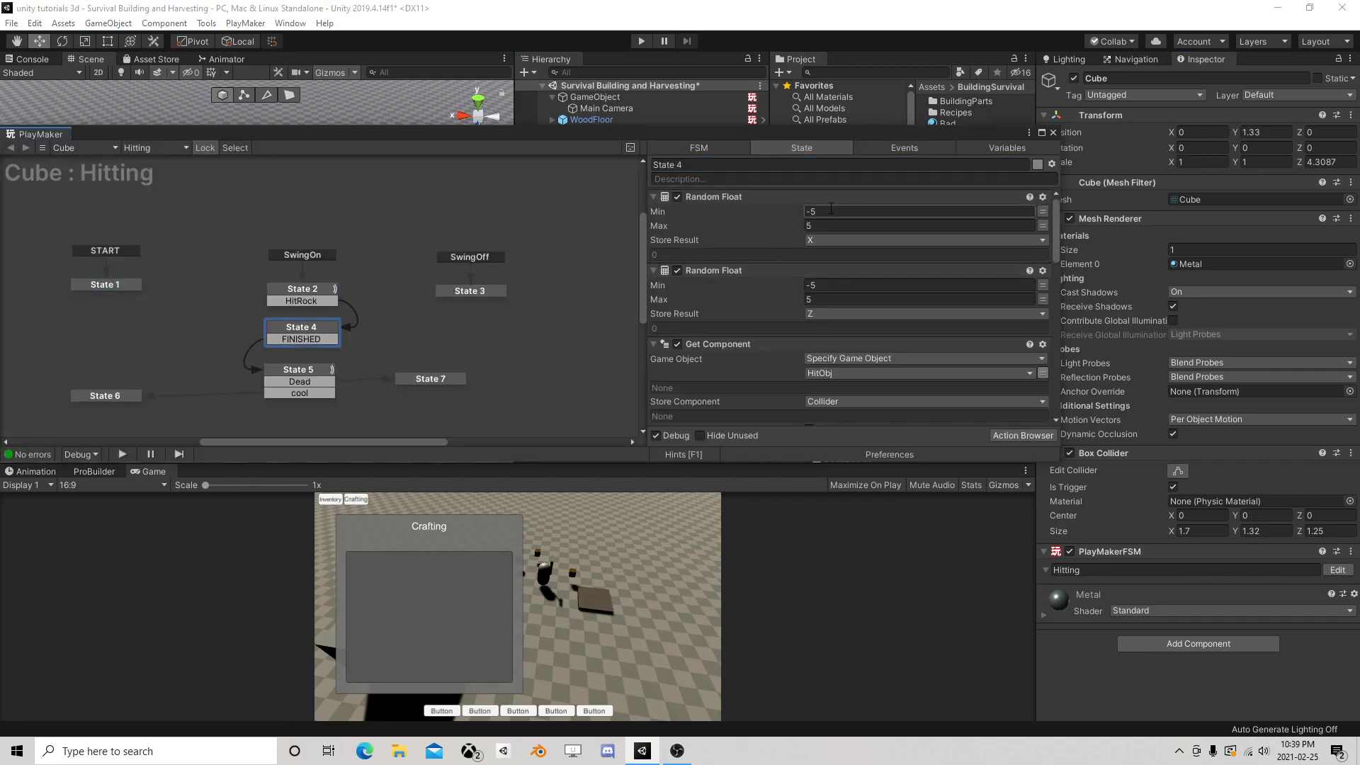
{"action": "type", "text": "8"}
{"action": "double_click", "coordinate": [812, 226]}
{"action": "type", "text": "8"}
{"action": "double_click", "coordinate": [814, 285]}
{"action": "type", "text": "8"}
{"action": "double_click", "coordinate": [813, 299]}
Set the Y value of State 4's Add Force action to 15 and close the FSM editor
{"action": "scroll", "coordinate": [861, 342], "scroll_direction": "down", "scroll_amount": 10}
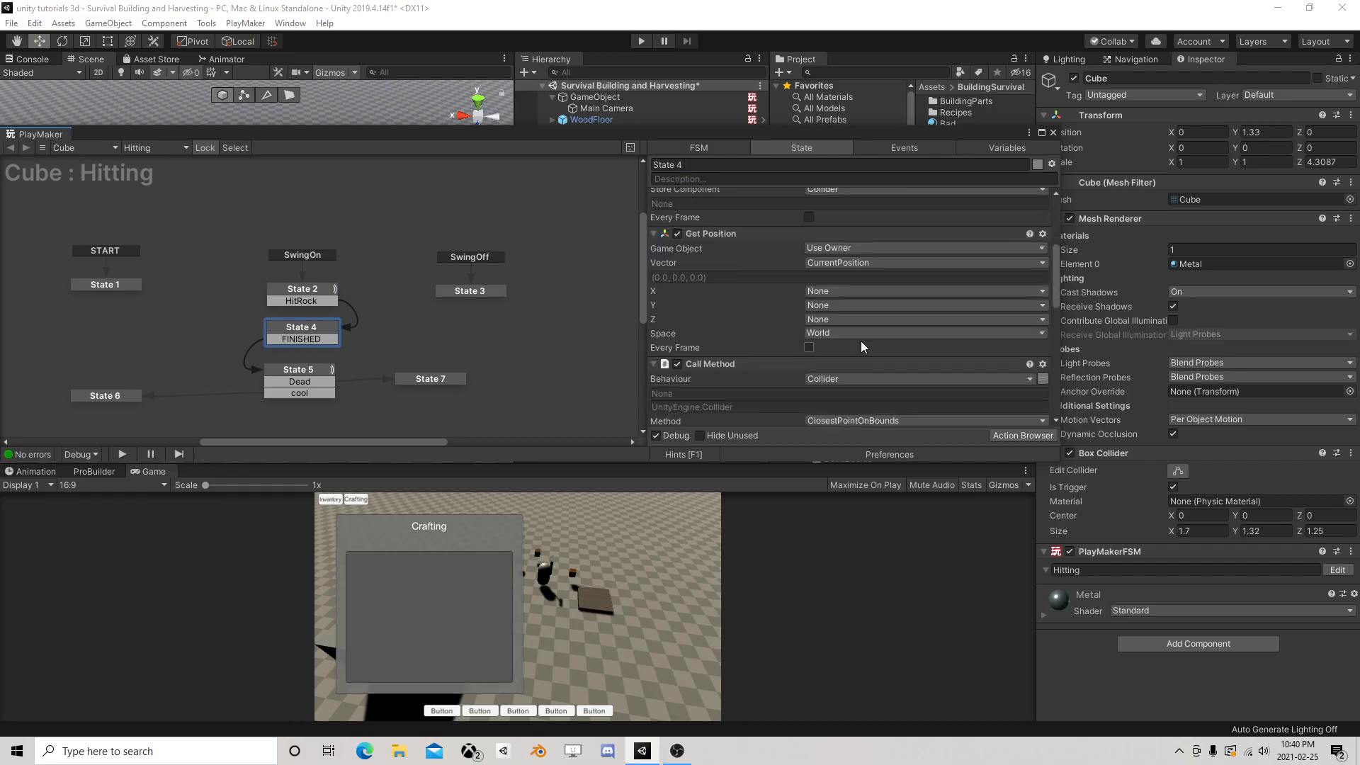
{"action": "scroll", "coordinate": [821, 350], "scroll_direction": "down", "scroll_amount": 5}
{"action": "left_click", "coordinate": [814, 357]}
{"action": "type", "text": "15"}
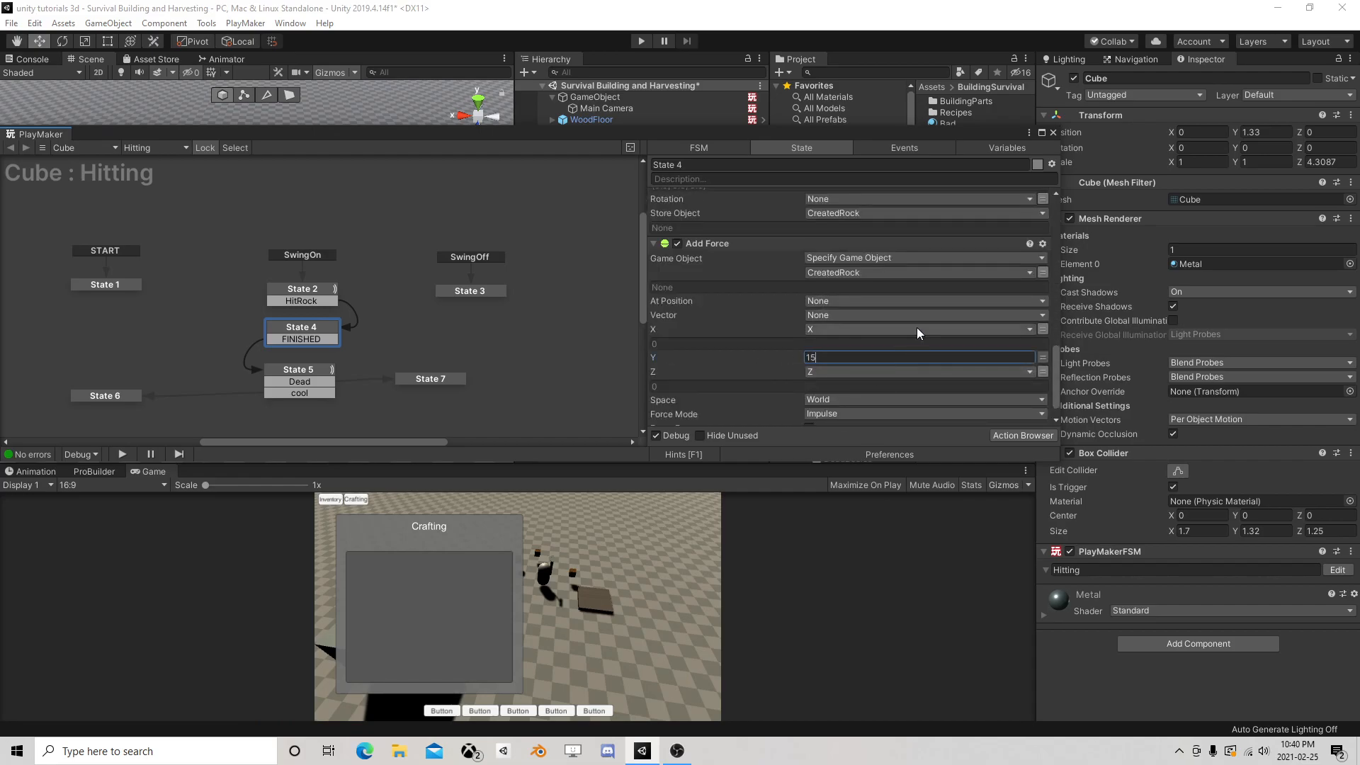
{"action": "left_click", "coordinate": [1053, 132]}
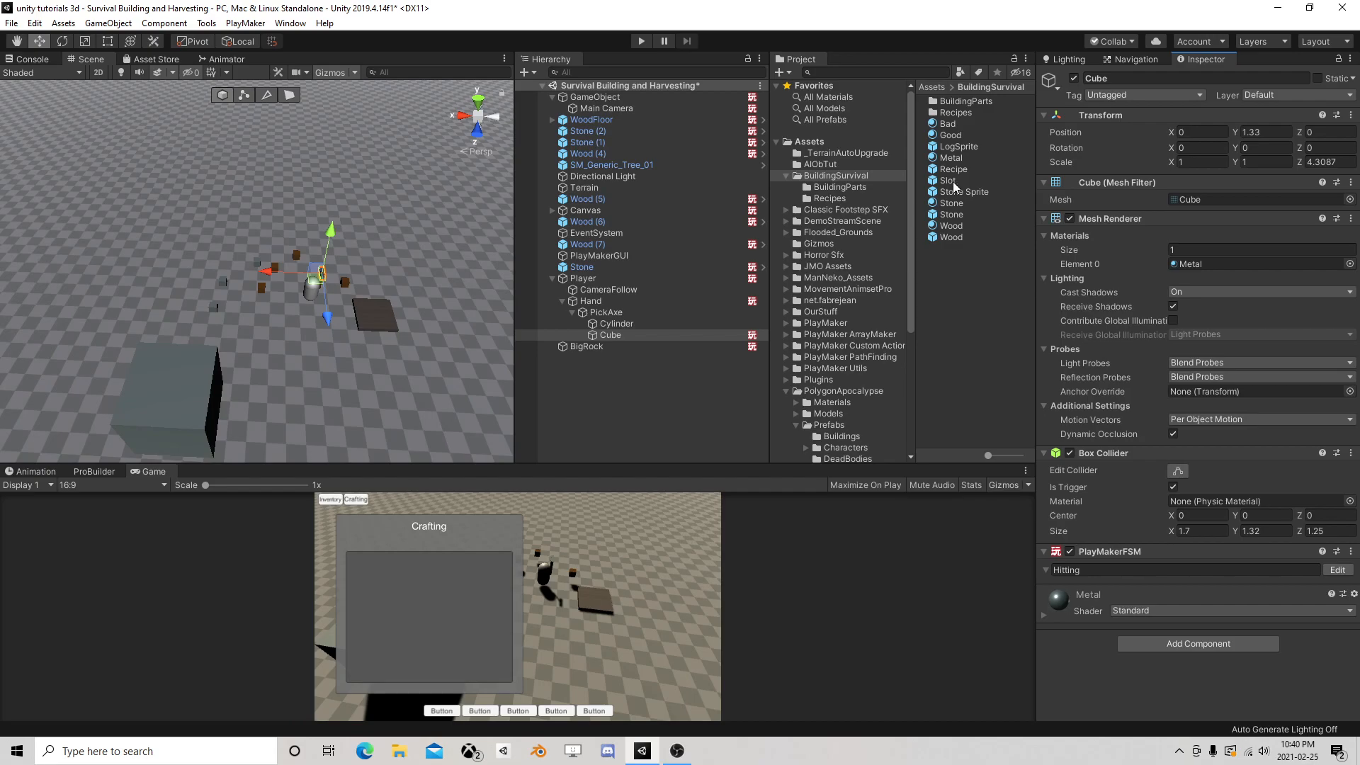
Open the Stone prefab from the BuildingSurvival folder for editing and open its Item FSM
{"action": "left_click", "coordinate": [953, 215]}
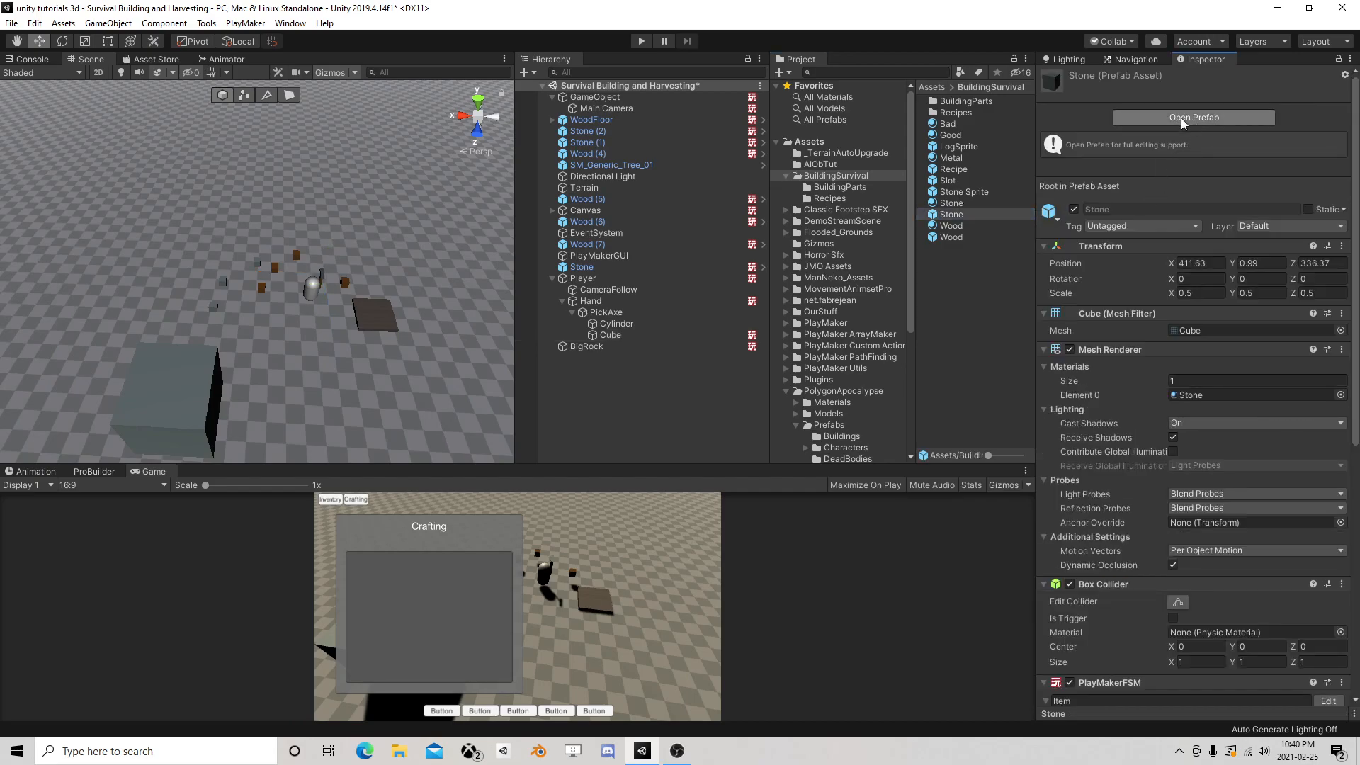
{"action": "left_click", "coordinate": [1190, 118]}
{"action": "scroll", "coordinate": [1317, 496], "scroll_direction": "down", "scroll_amount": 3}
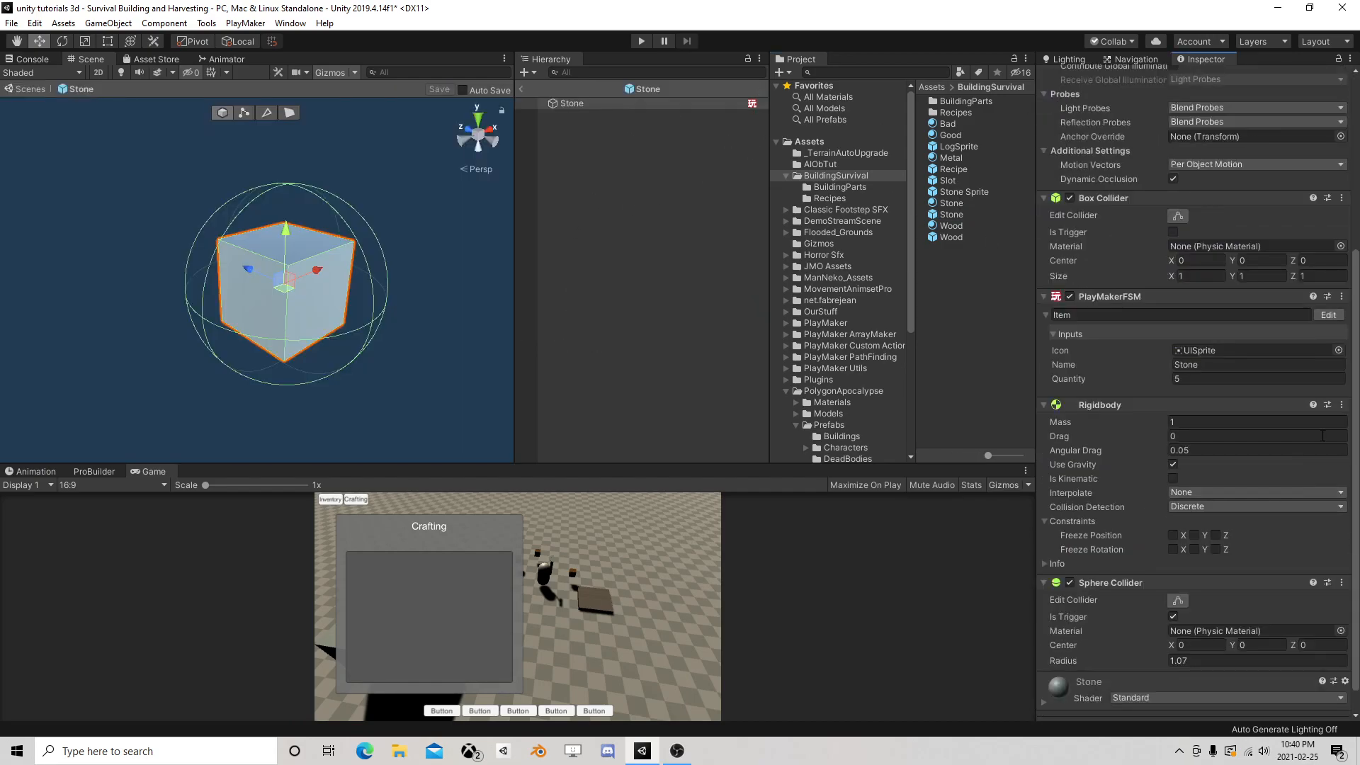
{"action": "left_click", "coordinate": [1328, 315]}
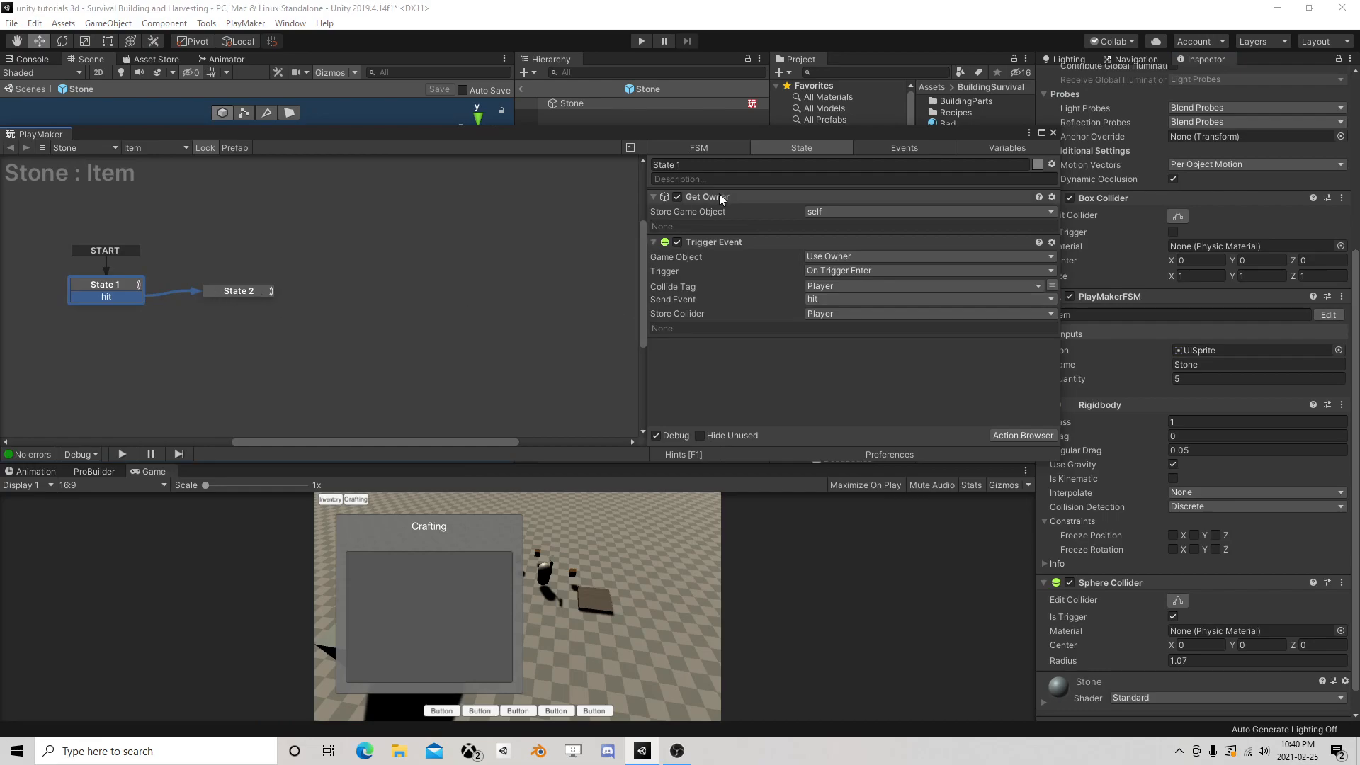
Add a new state ahead of State 1 in the Stone's Item FSM and make it the start state
{"action": "middle_click_drag", "start_coordinate": [264, 324], "coordinate": [532, 318]}
{"action": "left_click_drag", "start_coordinate": [397, 285], "coordinate": [367, 283]}
{"action": "middle_click_drag", "start_coordinate": [391, 283], "coordinate": [500, 279]}
{"action": "right_click", "coordinate": [241, 279]}
{"action": "left_click", "coordinate": [269, 287]}
{"action": "right_click", "coordinate": [269, 283]}
{"action": "left_click", "coordinate": [285, 326]}
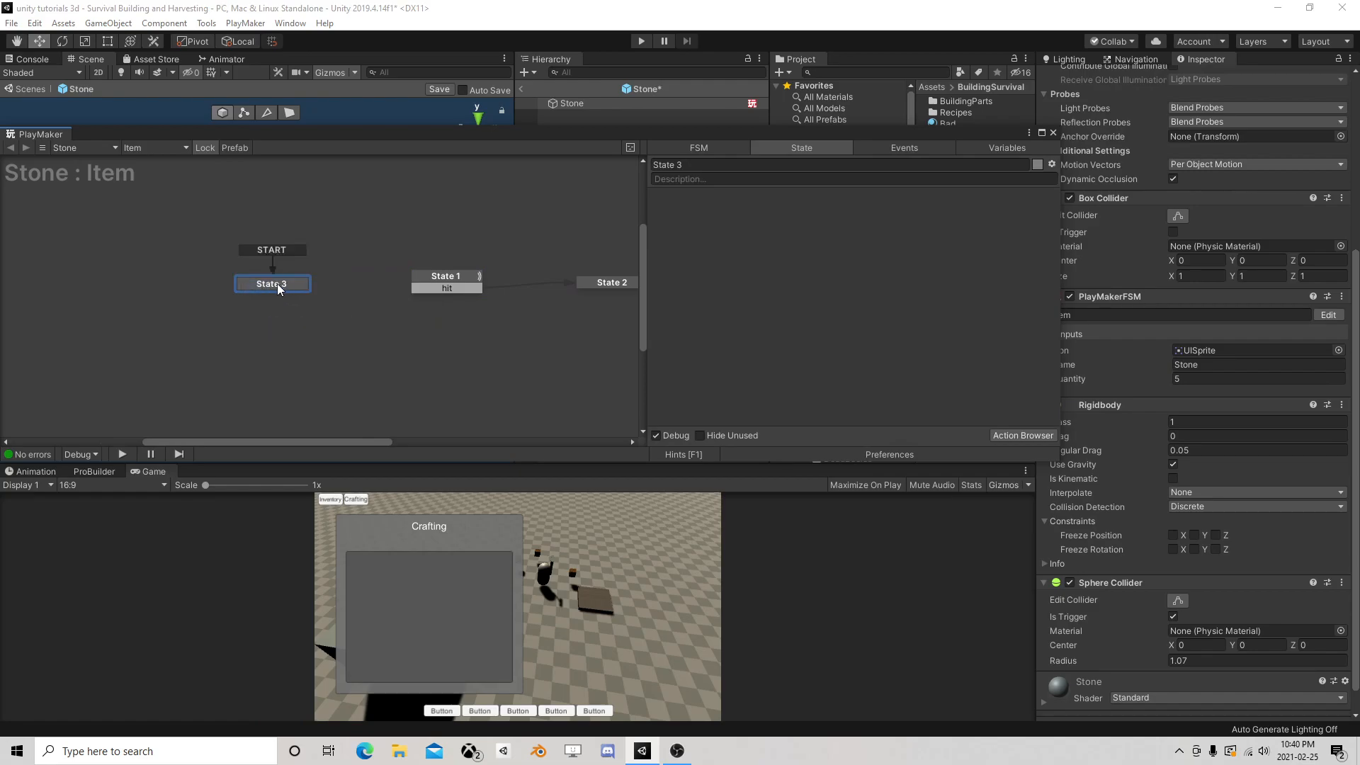
Link State 3 to State 1 with a FINISHED transition and move the Get Owner action from State 1 into State 3
{"action": "right_click", "coordinate": [278, 285]}
{"action": "mouse_move", "coordinate": [397, 292]}
{"action": "left_click", "coordinate": [461, 281]}
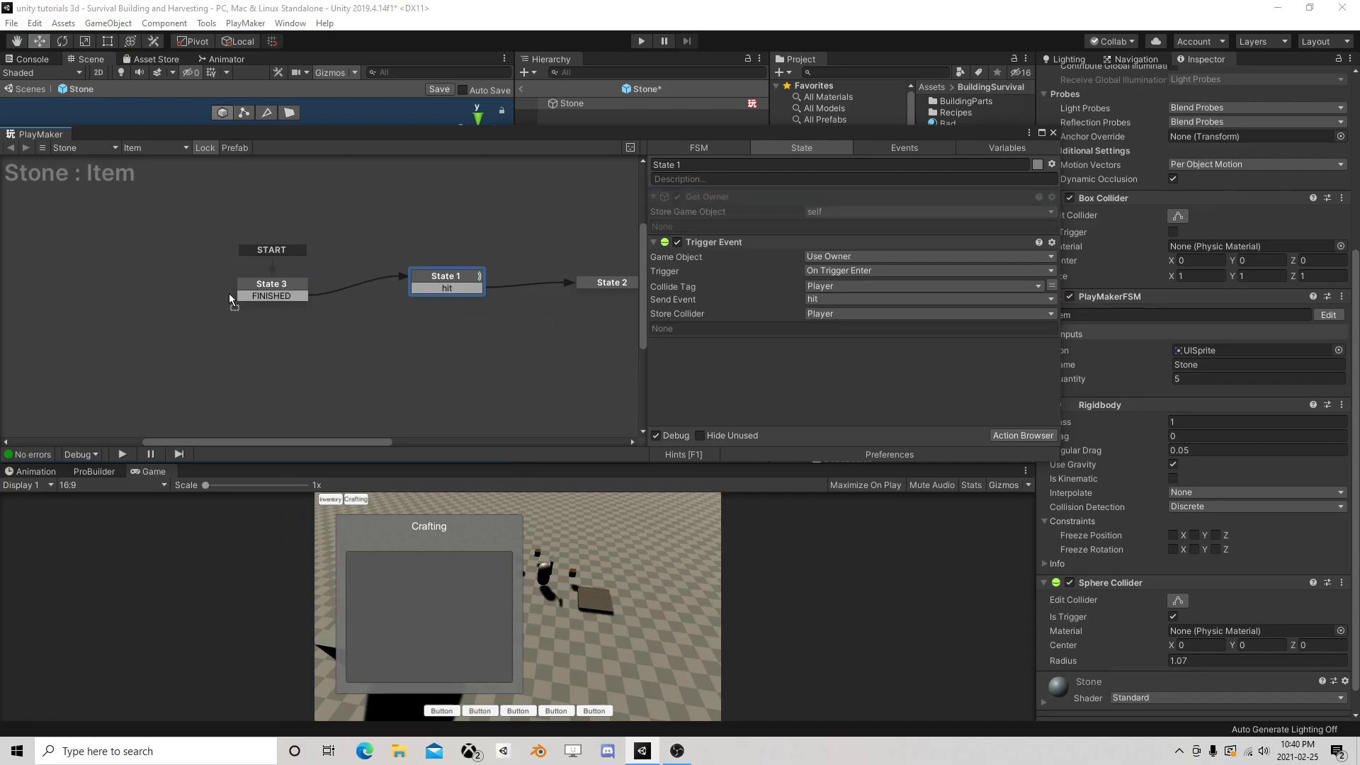
{"action": "left_click", "coordinate": [262, 287]}
Add a Wait action after Get Owner in State 3
{"action": "left_click", "coordinate": [1010, 435]}
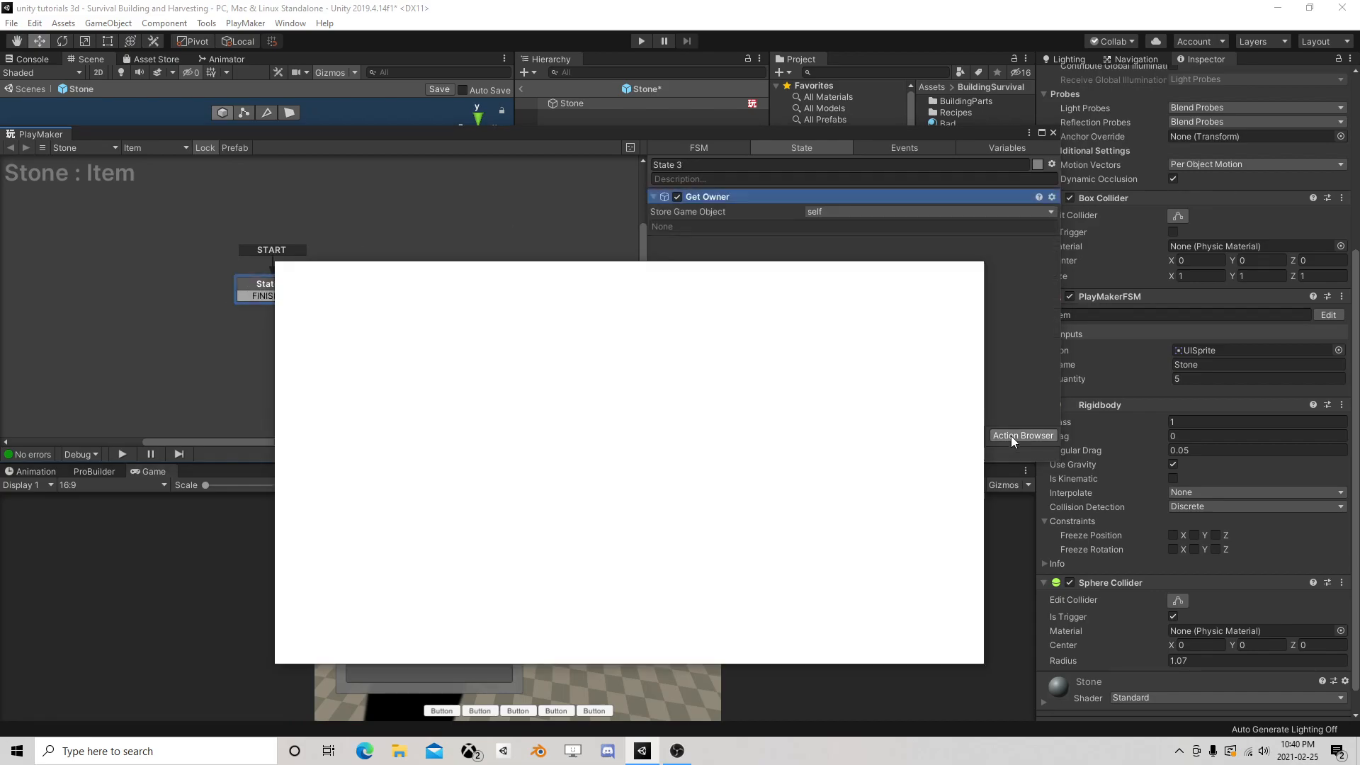
{"action": "type", "text": "wait"}
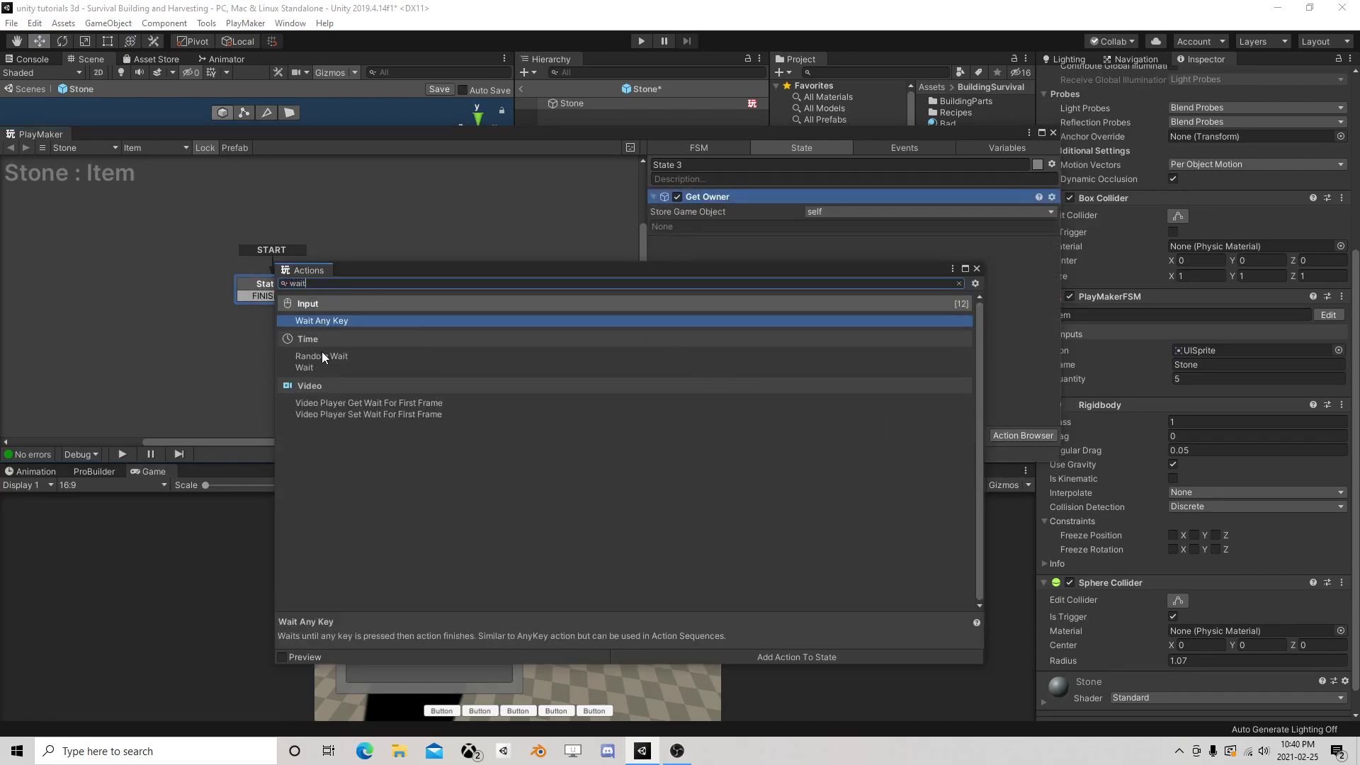
{"action": "double_click", "coordinate": [316, 367]}
{"action": "left_click", "coordinate": [977, 269]}
Keep the Wait time at 1, assign its finish event, and return from the Stone prefab to the scene
{"action": "left_click", "coordinate": [850, 257]}
{"action": "left_click", "coordinate": [840, 269]}
{"action": "left_click", "coordinate": [851, 283]}
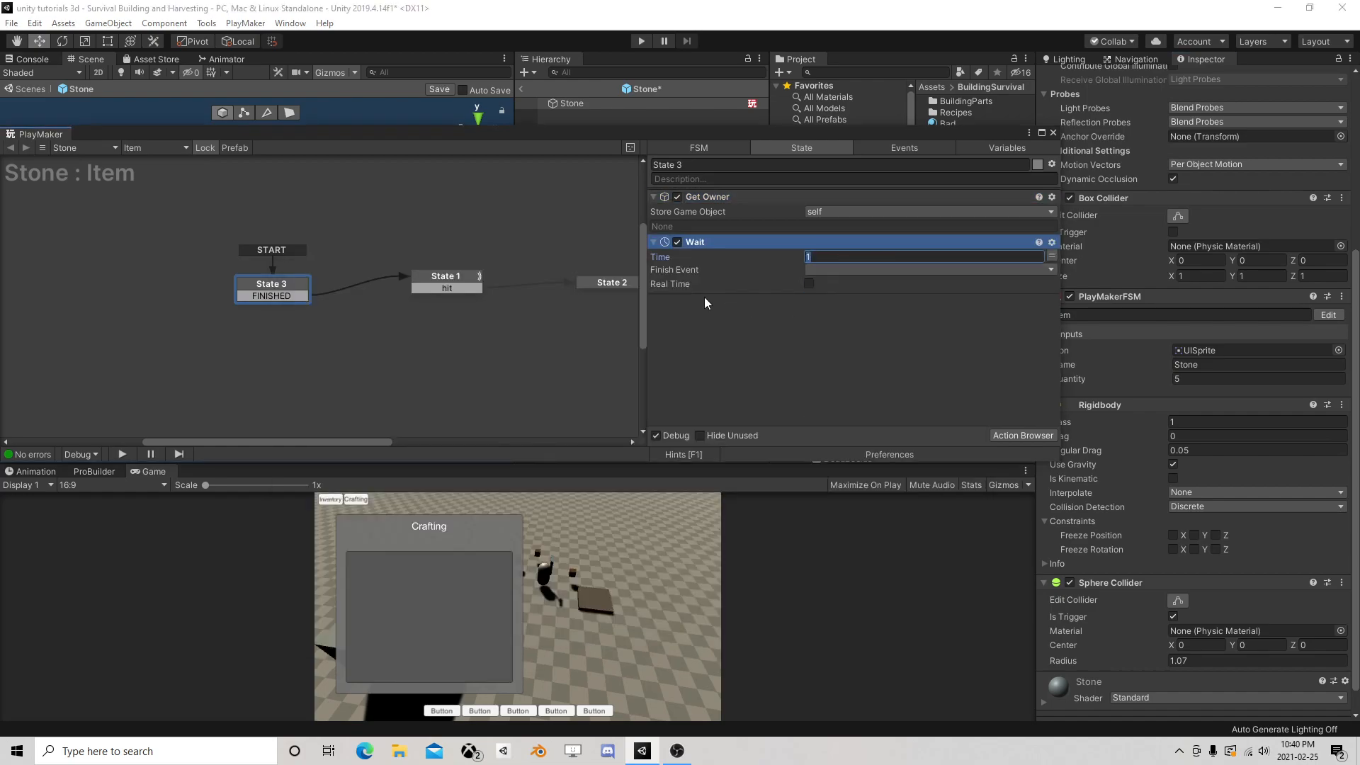
{"action": "left_click", "coordinate": [825, 270]}
{"action": "left_click", "coordinate": [864, 331]}
{"action": "left_click", "coordinate": [1053, 133]}
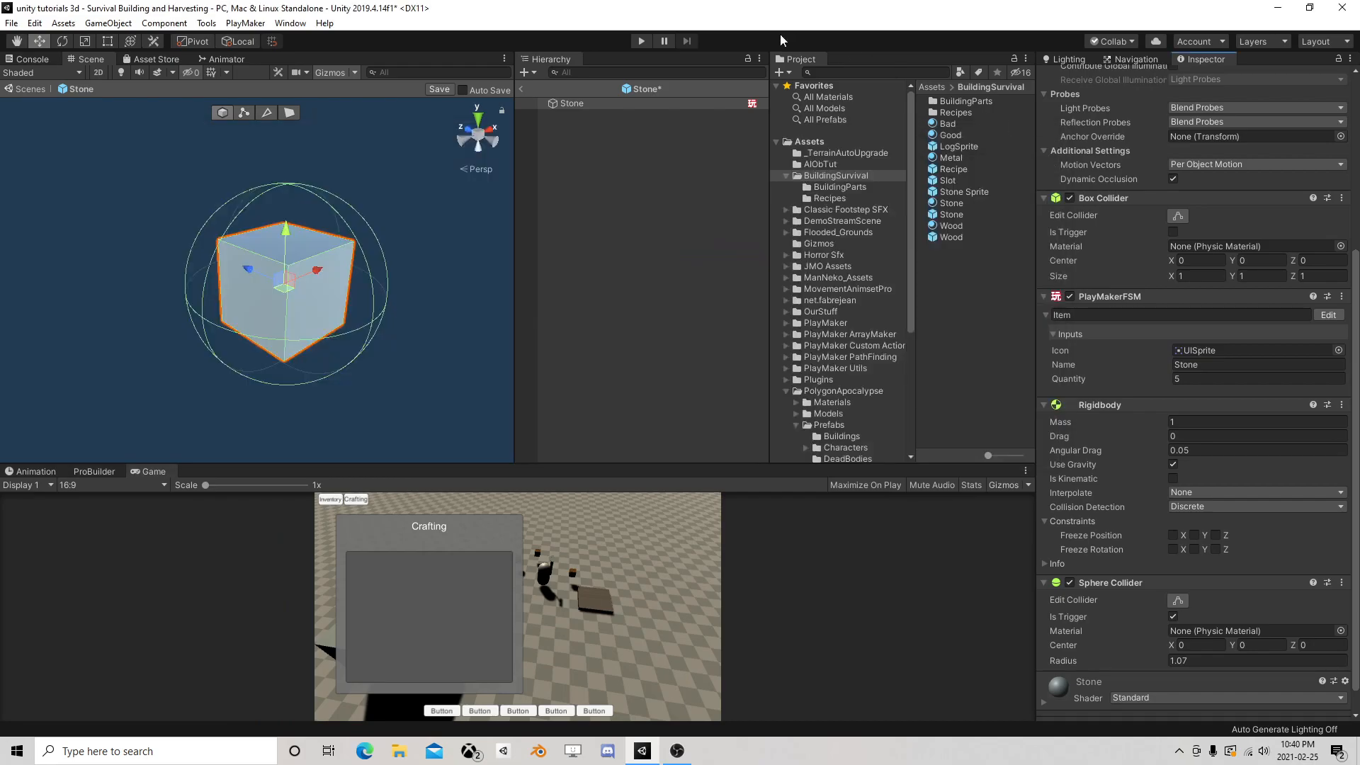
{"action": "left_click", "coordinate": [522, 89]}
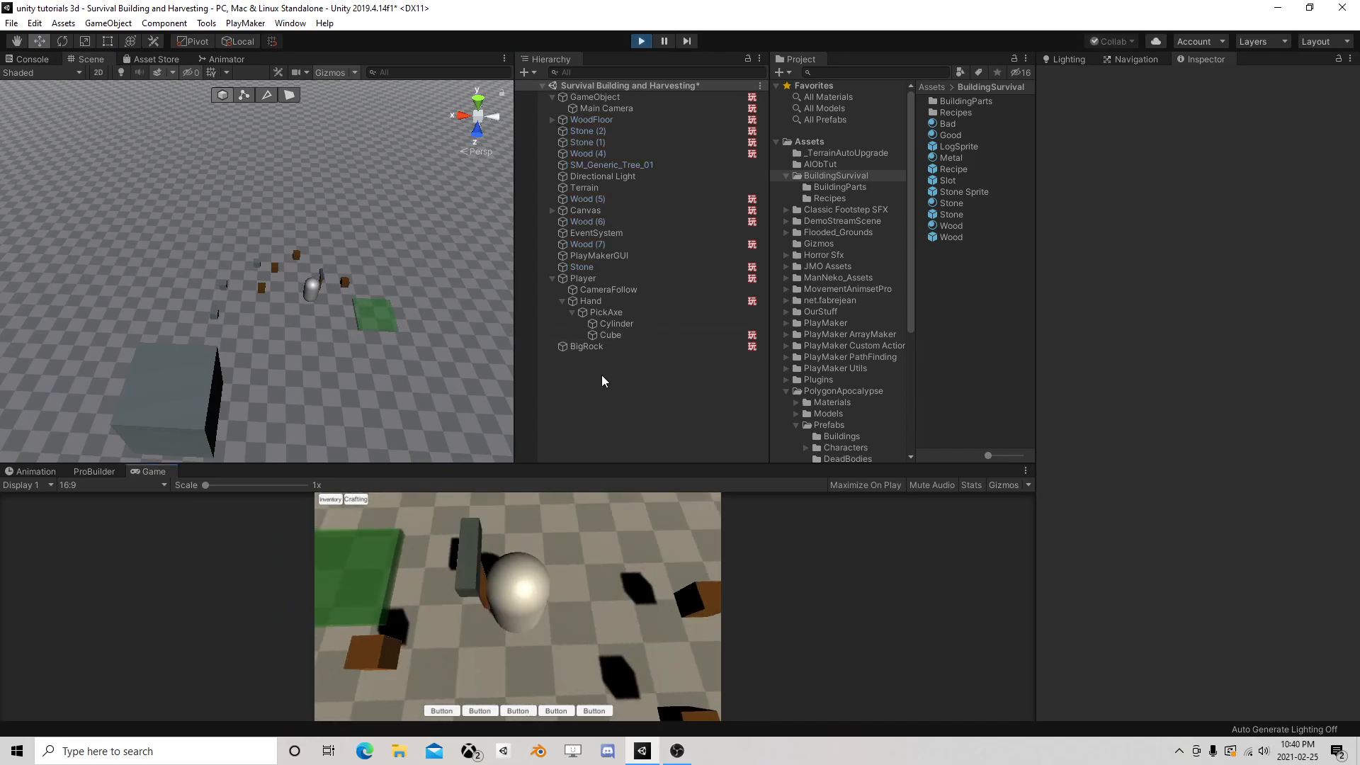
Run the game, walk the player to BigRock and strike it with the pickaxe until it is destroyed
{"action": "key", "text": "w"}
{"action": "key", "text": "w"}
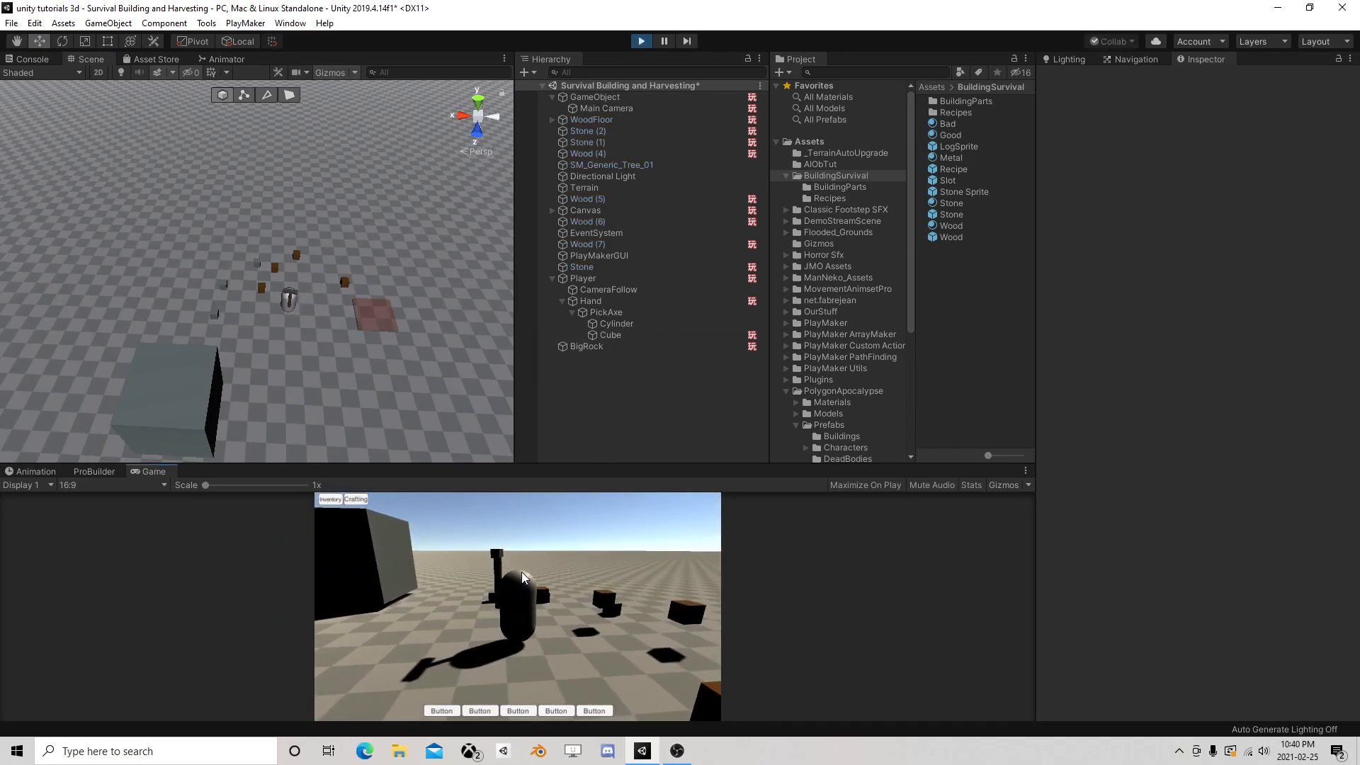
{"action": "left_click", "coordinate": [524, 555]}
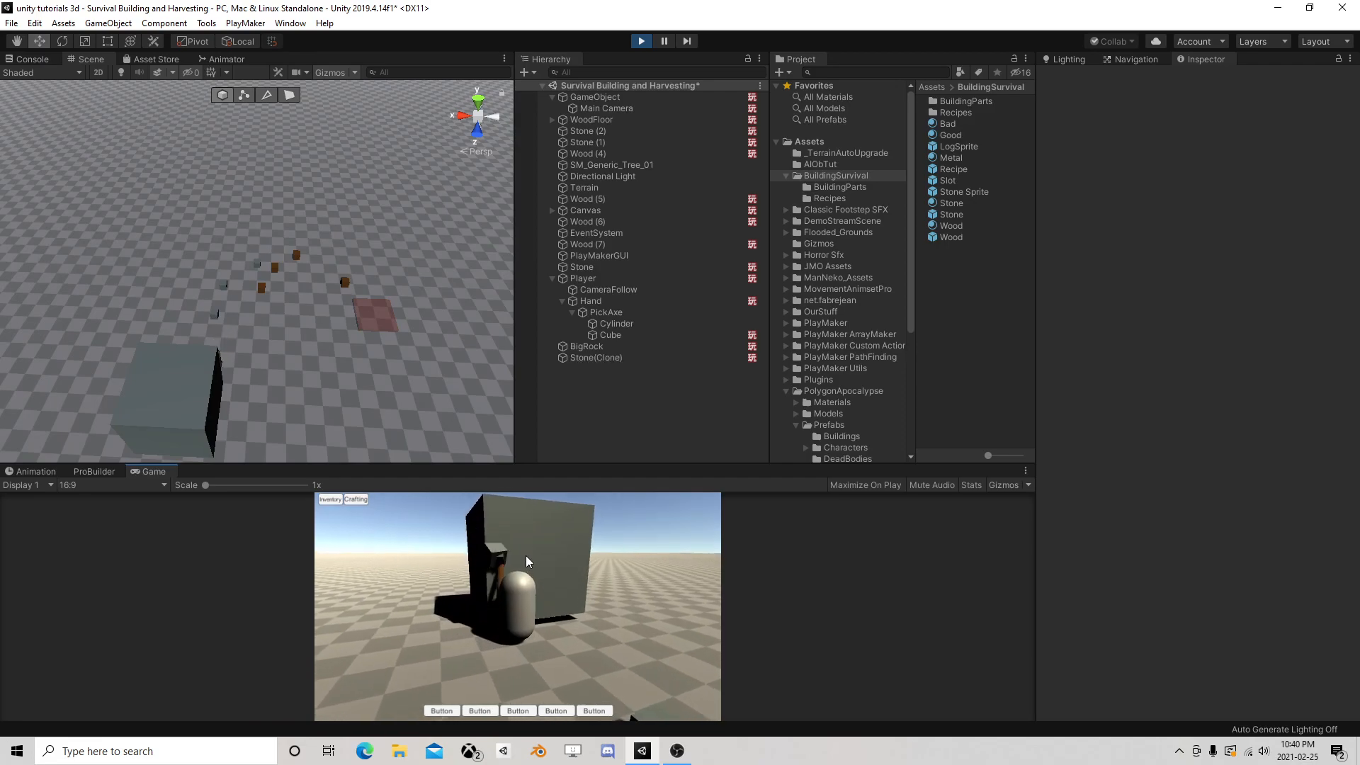
{"action": "left_click", "coordinate": [526, 556]}
{"action": "left_click", "coordinate": [525, 555]}
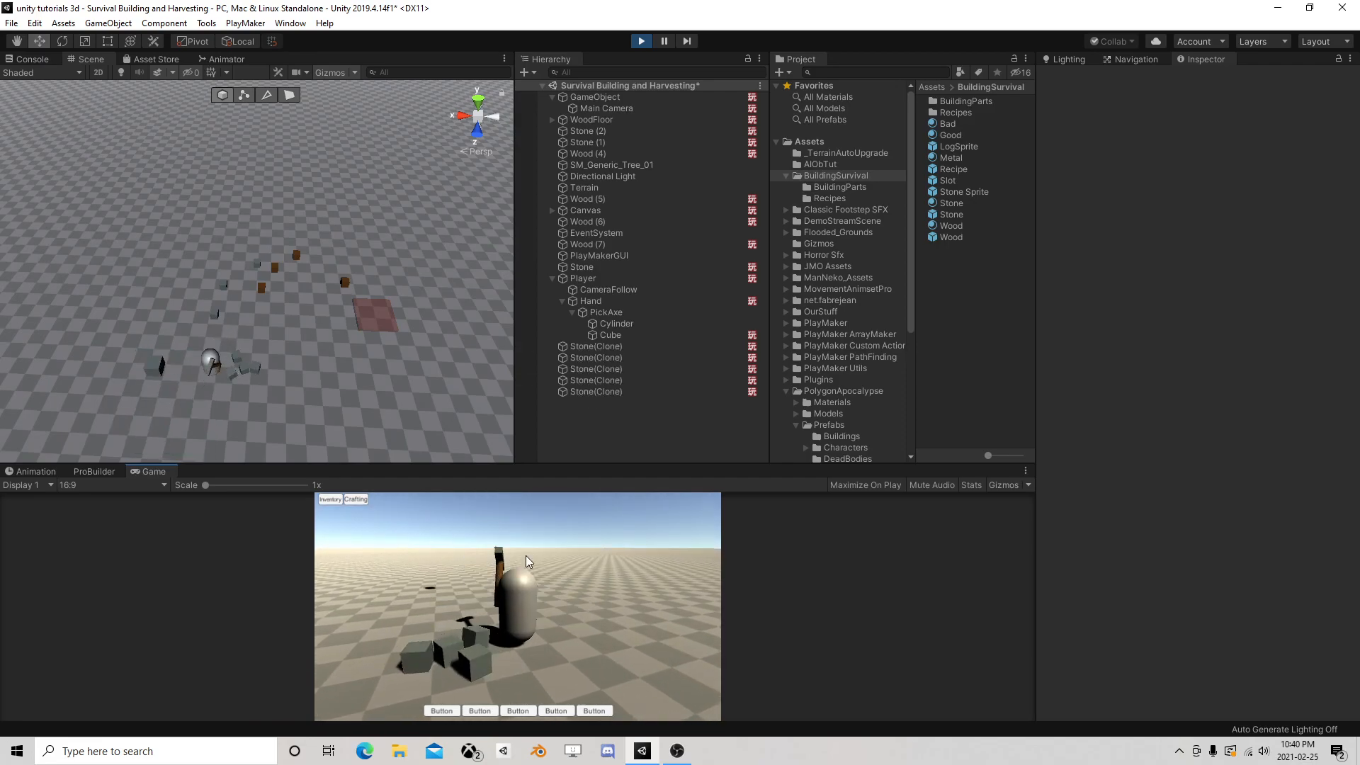
Walk the player around the terrain to collect dropped Stones and the loose Stone (2)
{"action": "key", "text": "w"}
{"action": "key", "text": "w"}
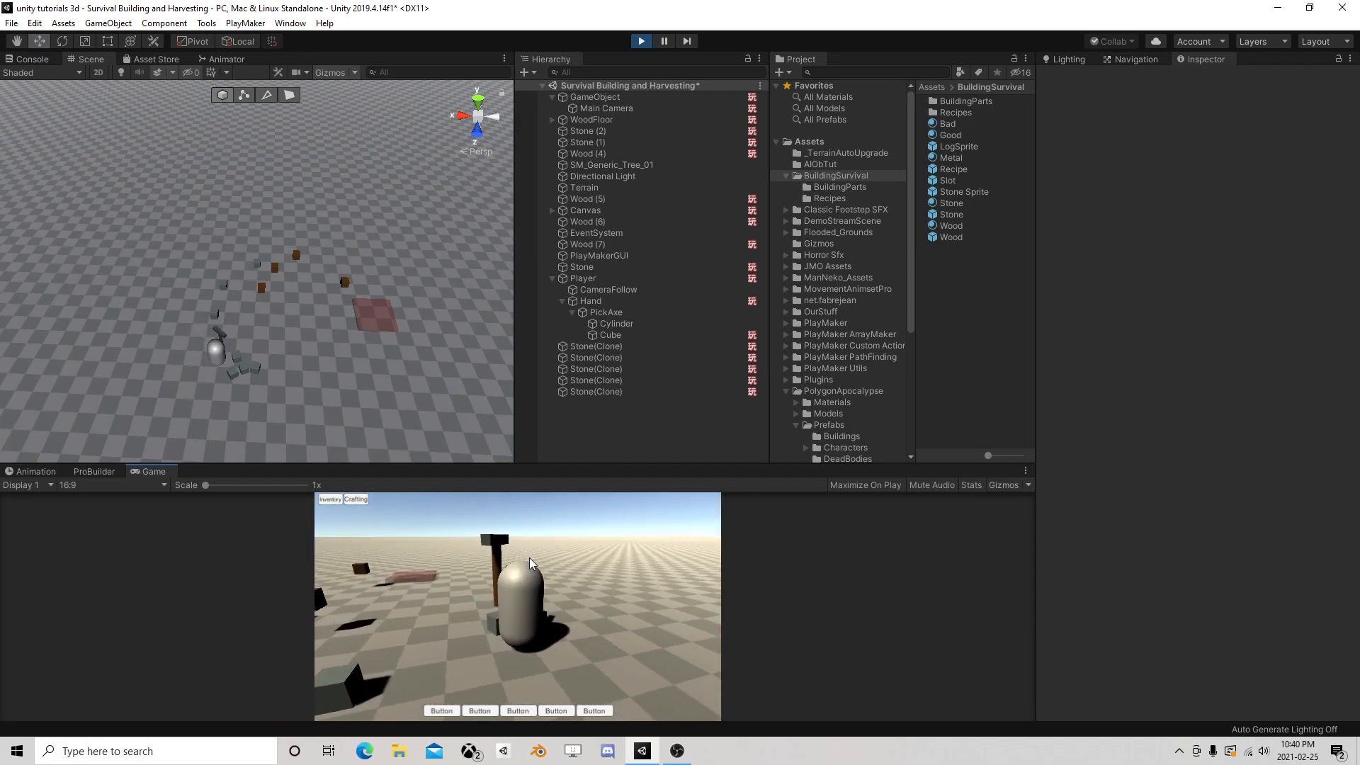
{"action": "key", "text": "w"}
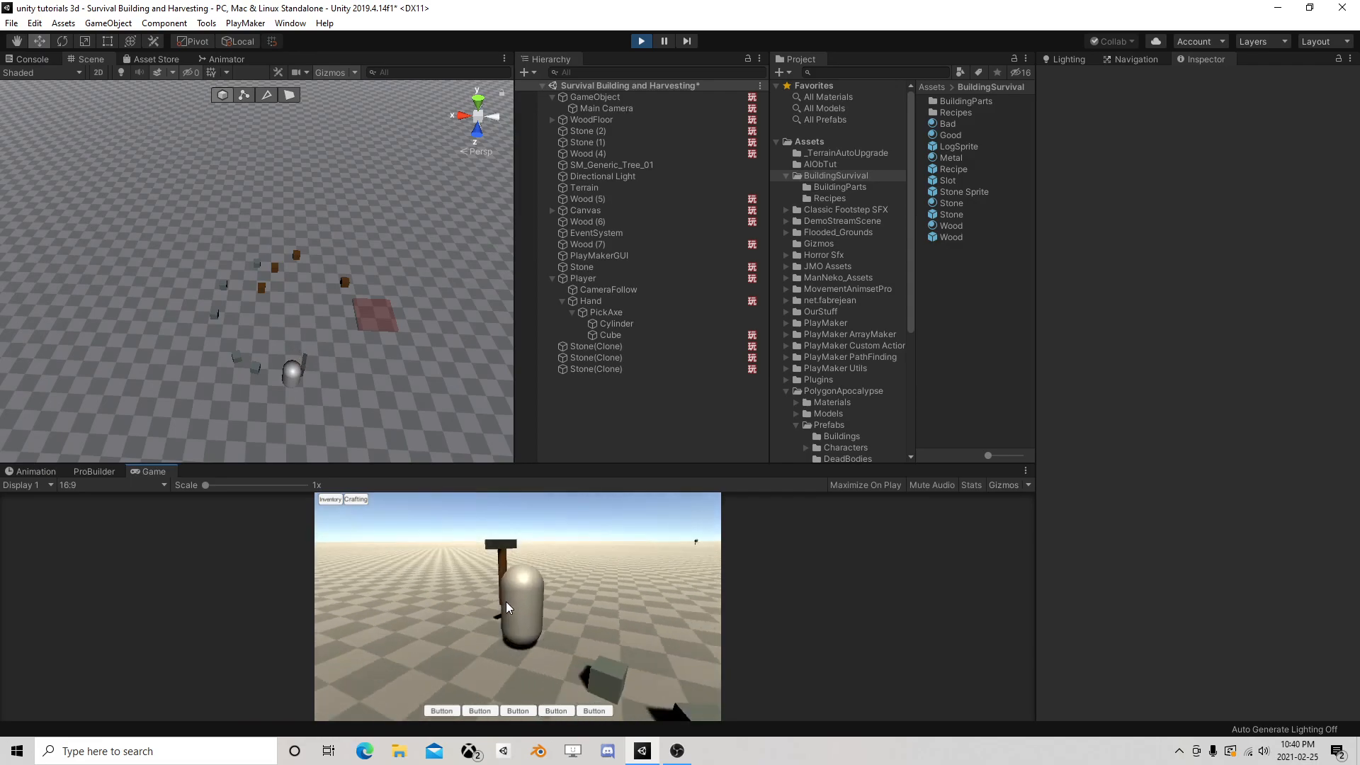
{"action": "key", "text": "w"}
{"action": "key", "text": "w"}
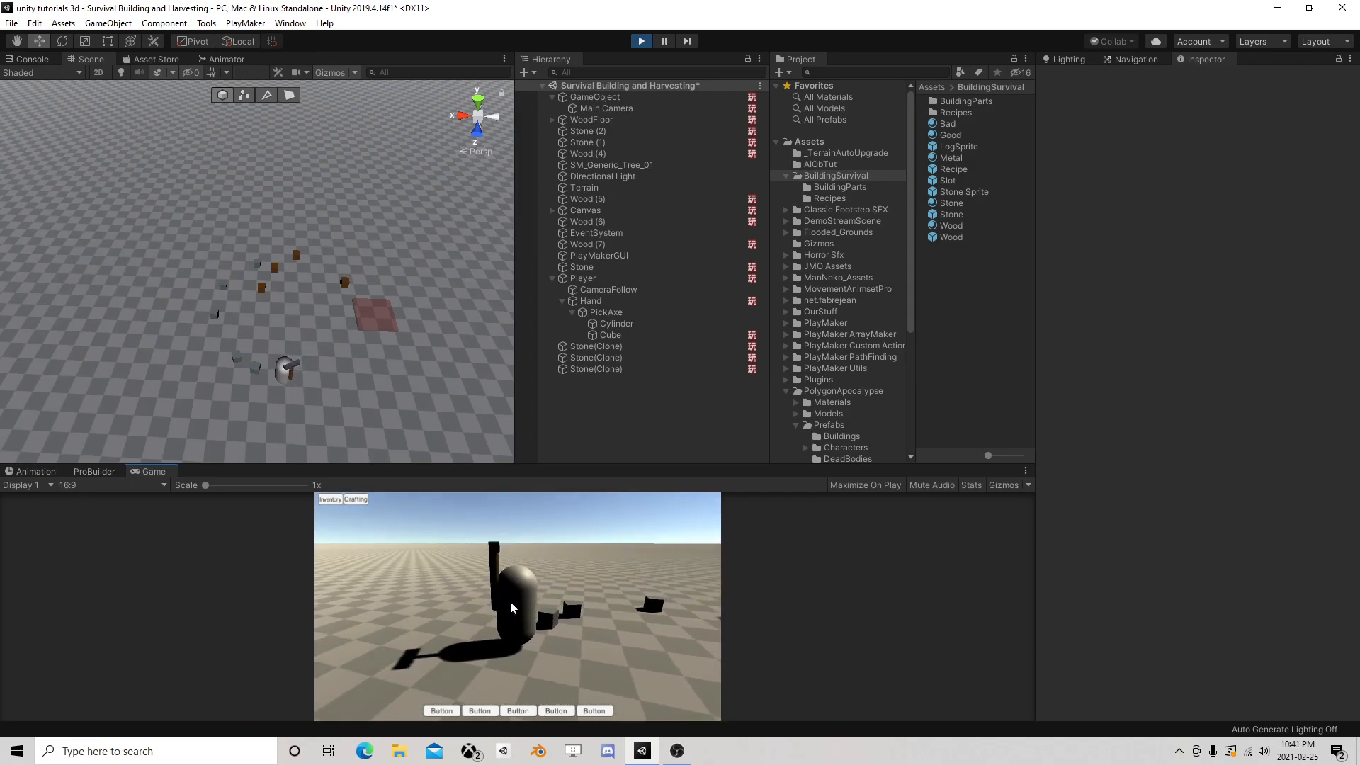
{"action": "key", "text": "w"}
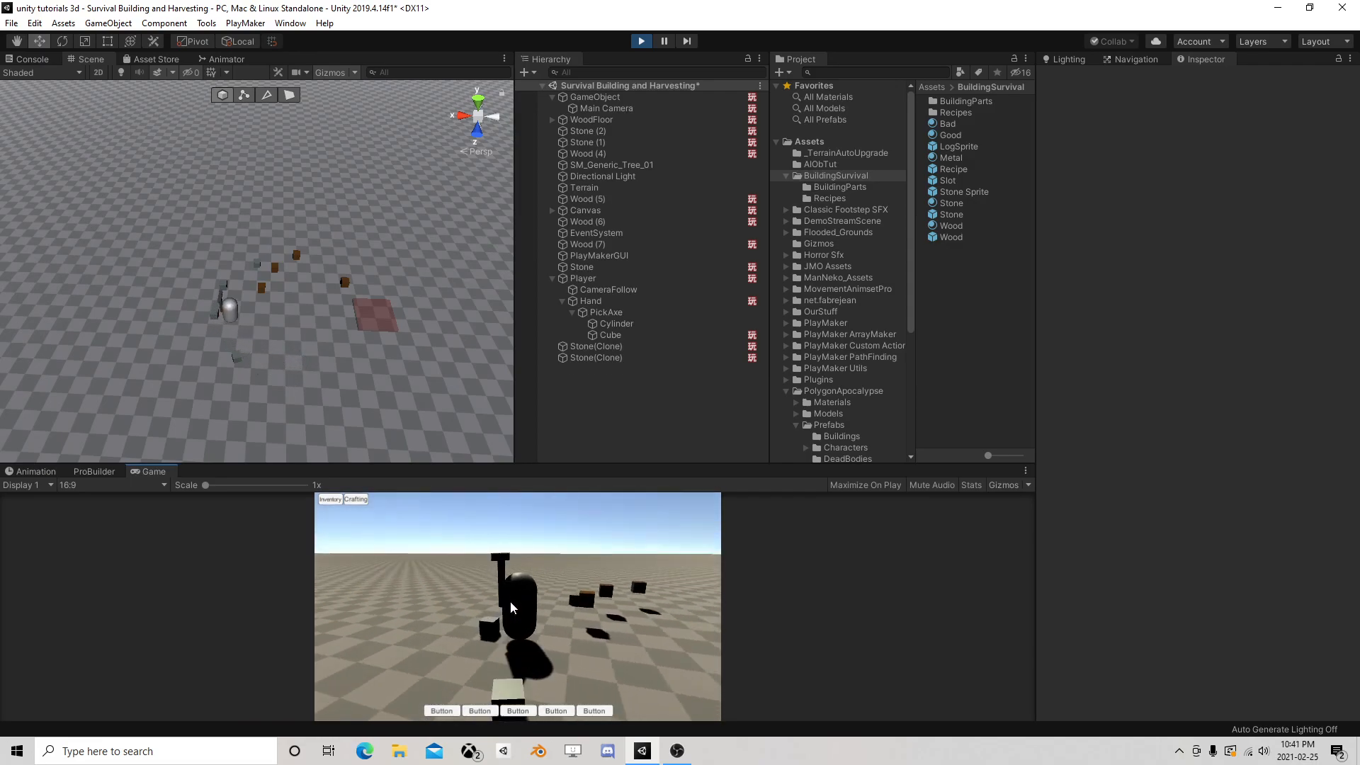
{"action": "key", "text": "w"}
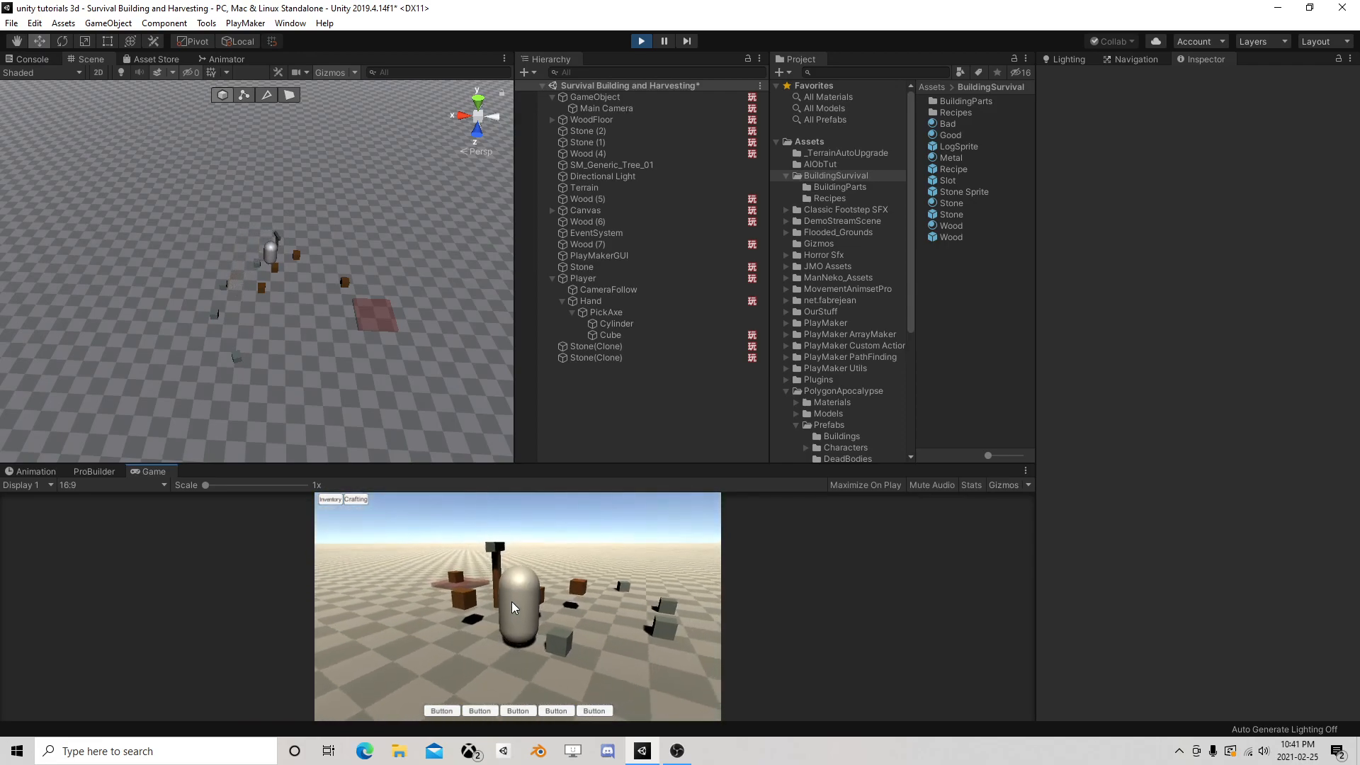
{"action": "key", "text": "w"}
{"action": "key", "text": "w"}
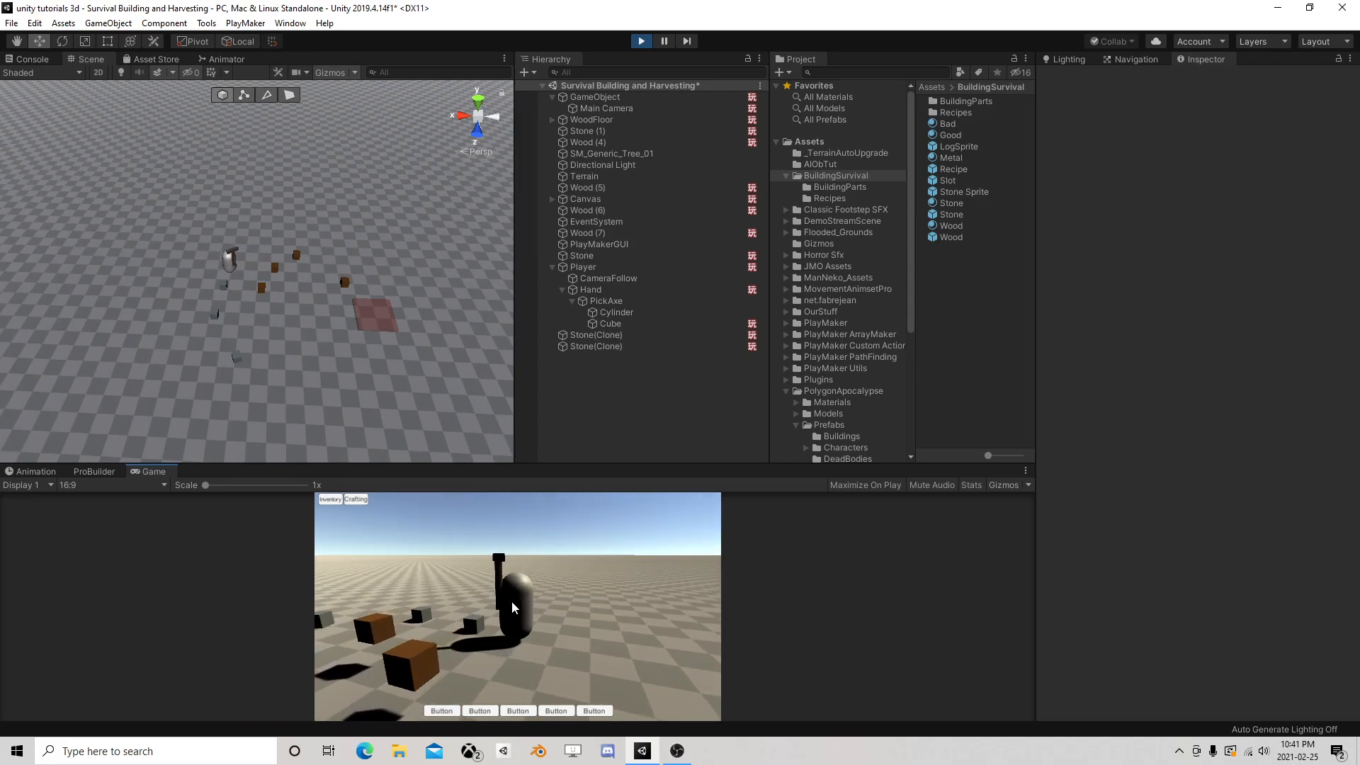
{"action": "key", "text": "w"}
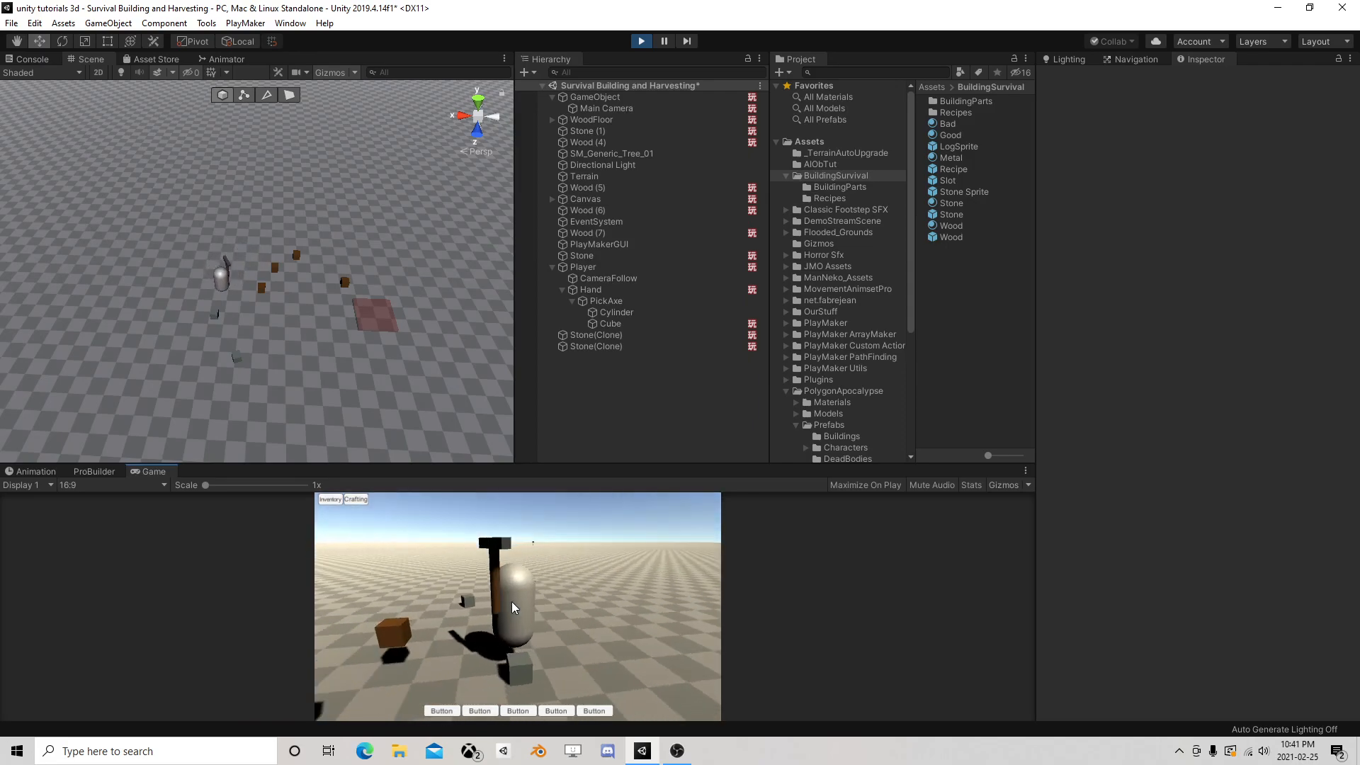
{"action": "key", "text": "w"}
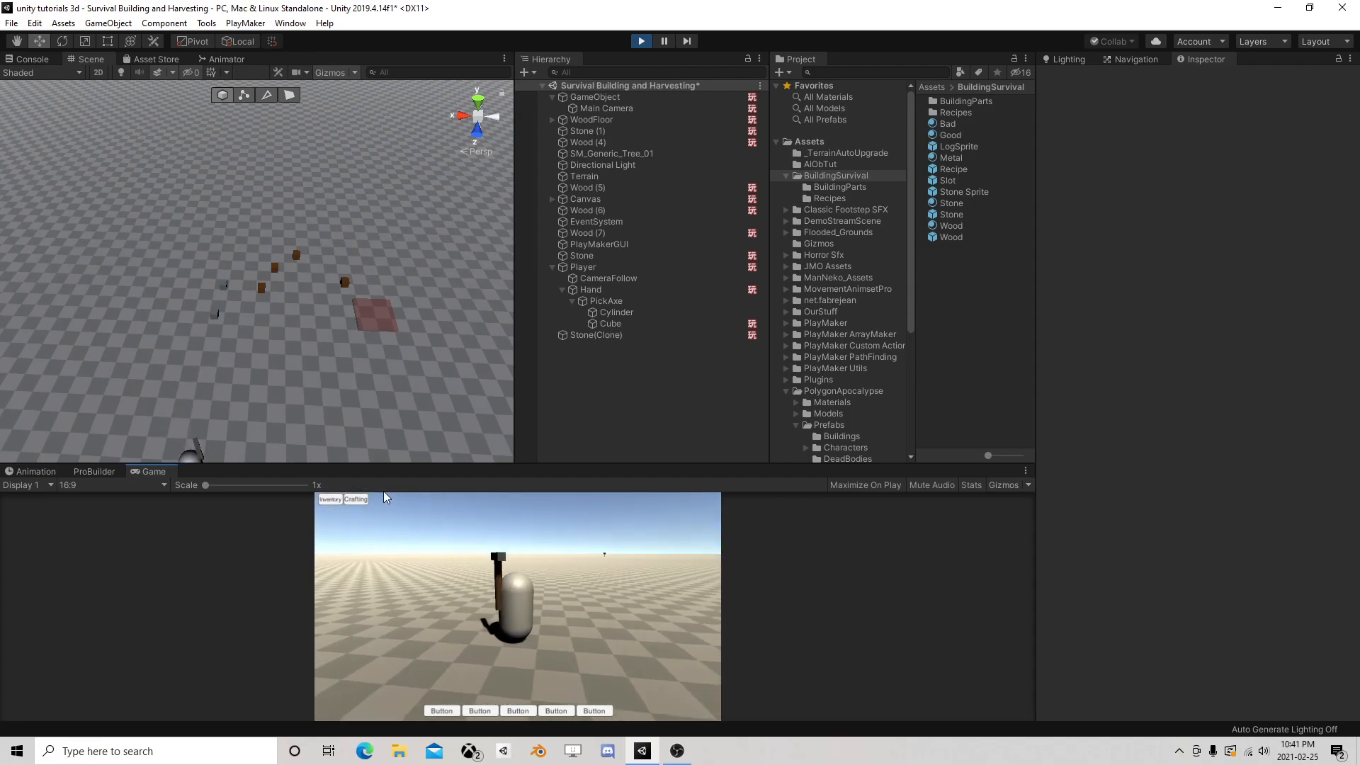
Craft a StoneWall from the Crafting list, carry it to the wood floor, and stop play mode
{"action": "left_click", "coordinate": [355, 501]}
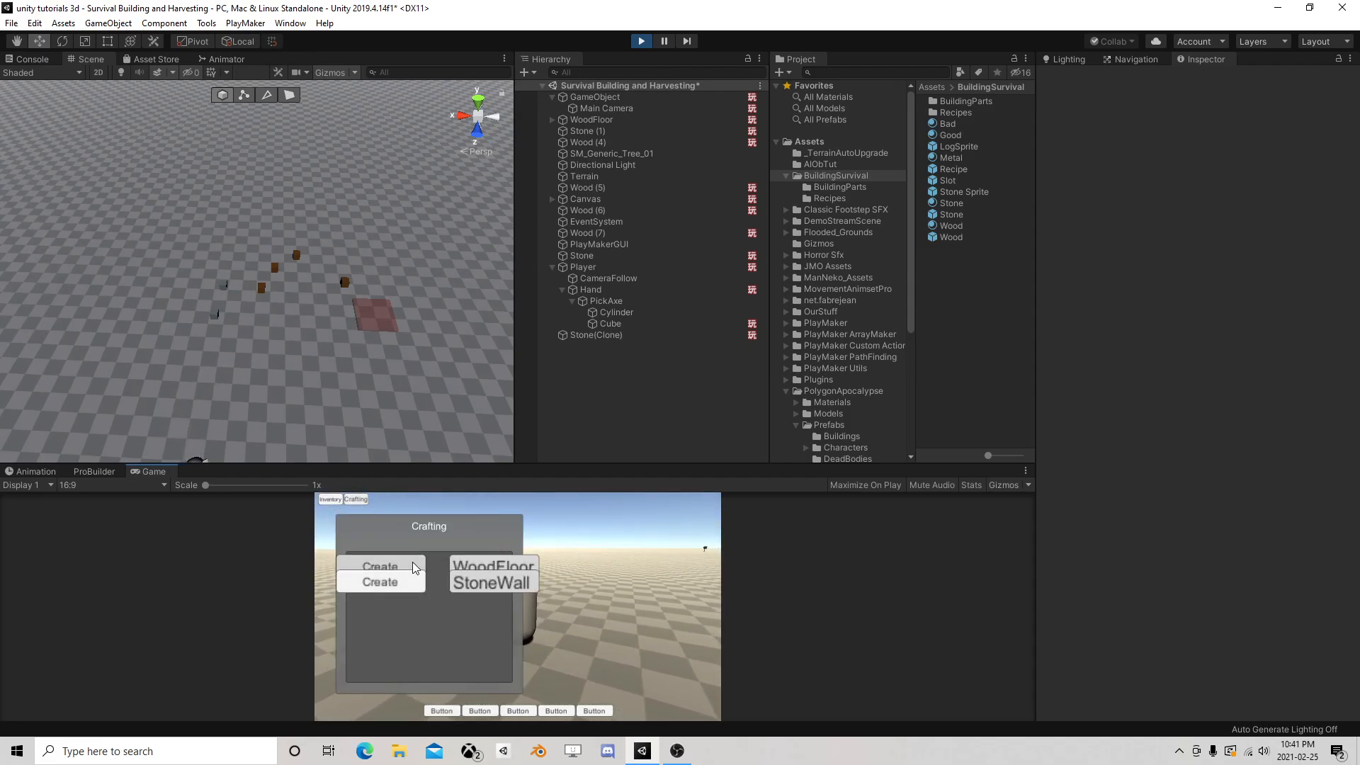
{"action": "left_click", "coordinate": [406, 591]}
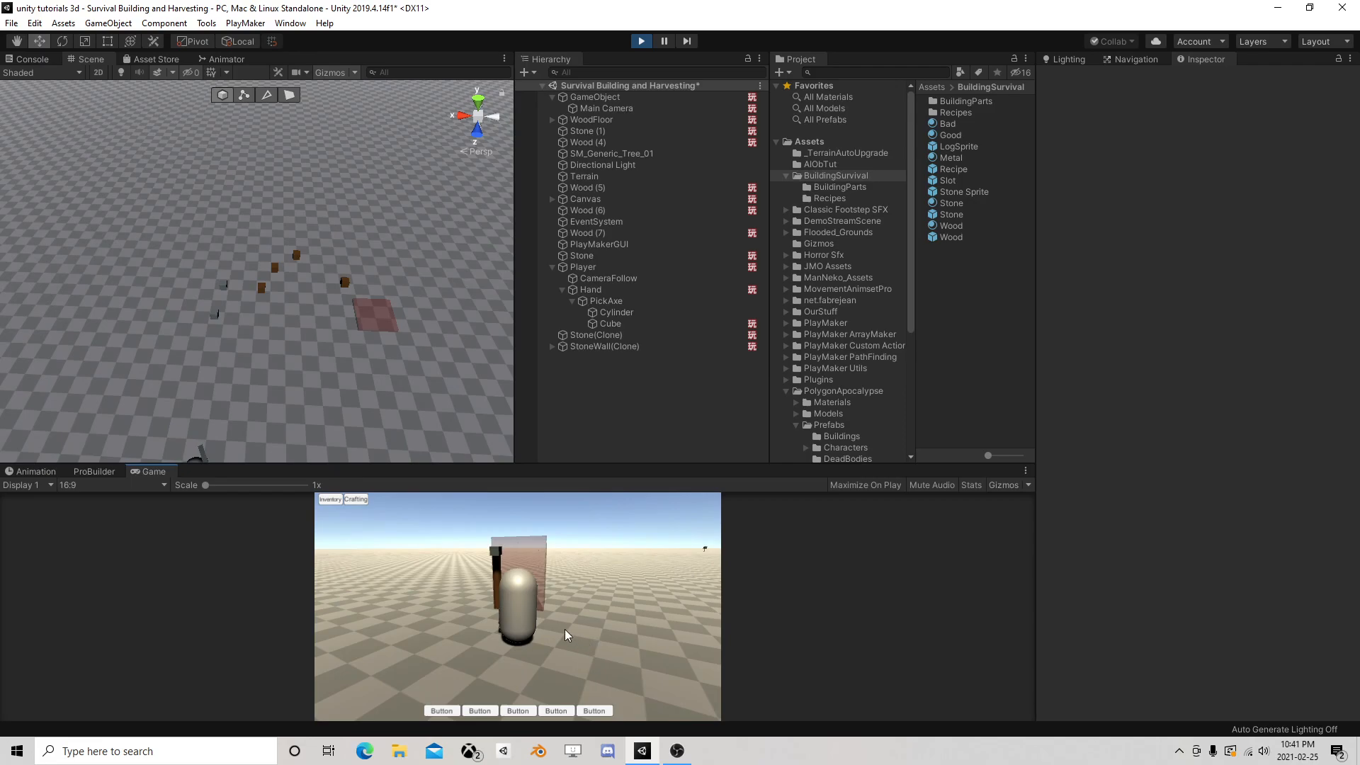
{"action": "key", "text": "w"}
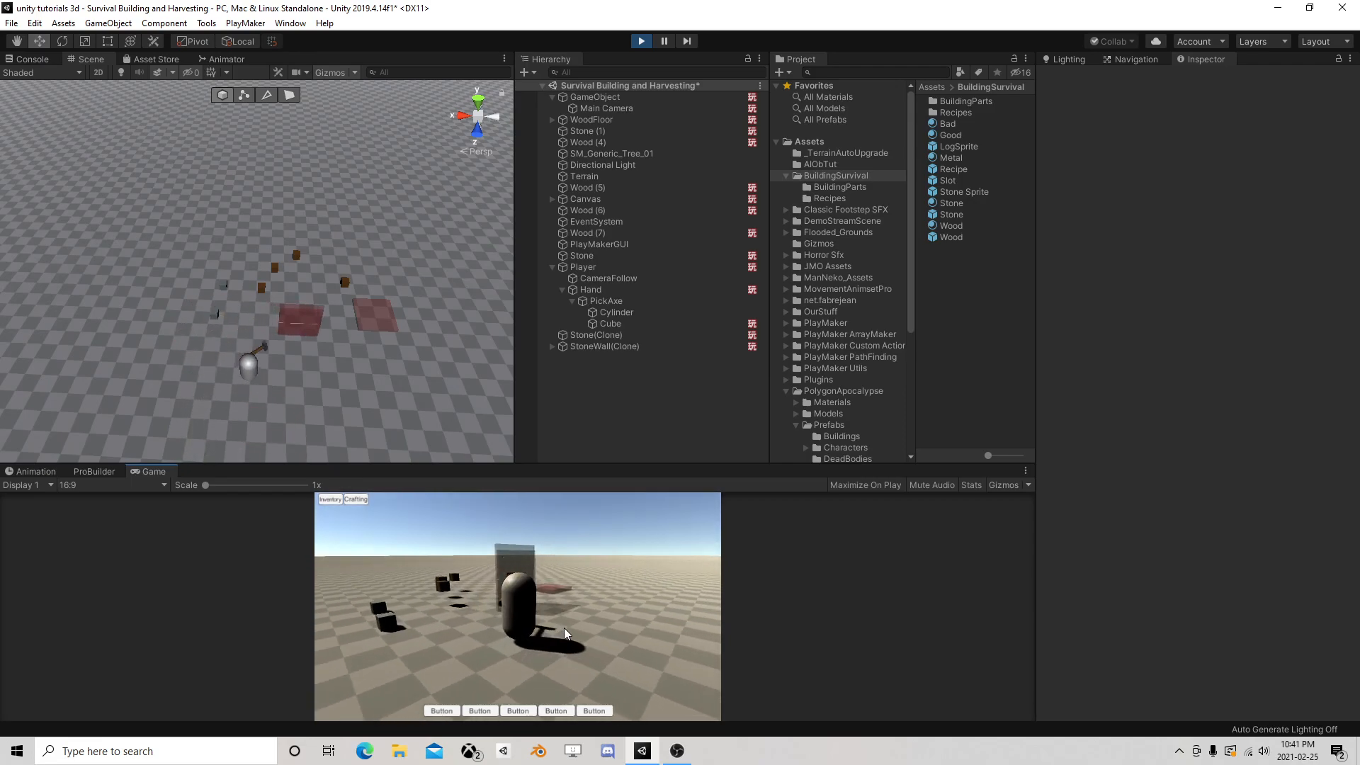
{"action": "key", "text": "w"}
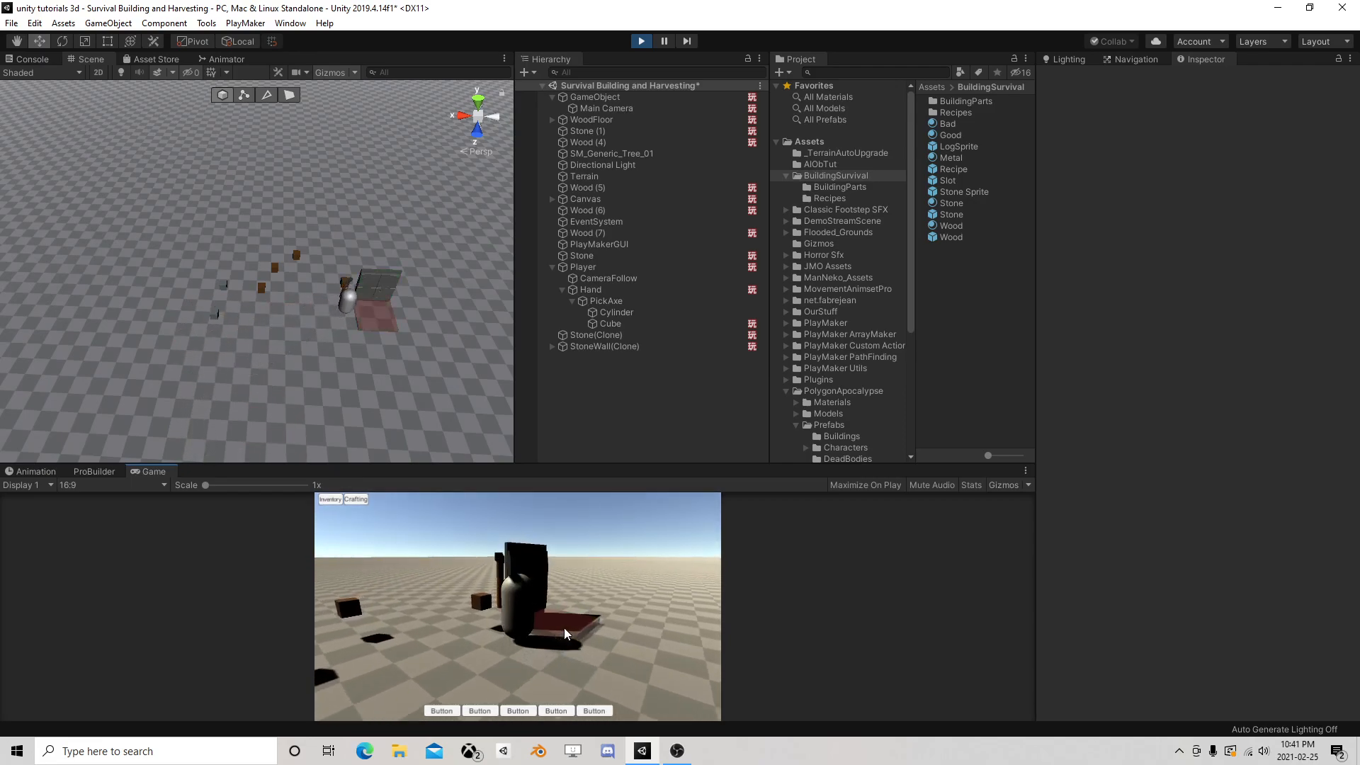
{"action": "key", "text": "w"}
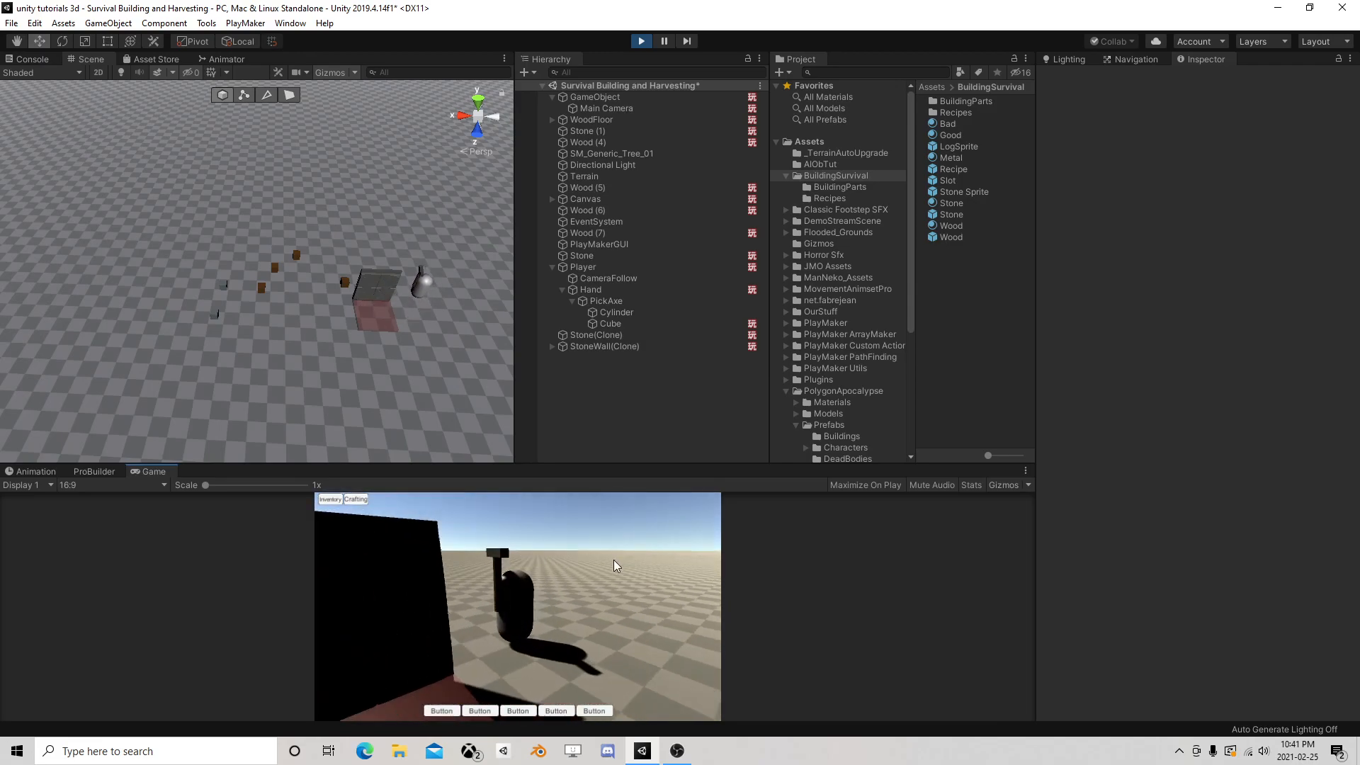
{"action": "left_click", "coordinate": [641, 42]}
{"action": "left_click", "coordinate": [678, 750]}
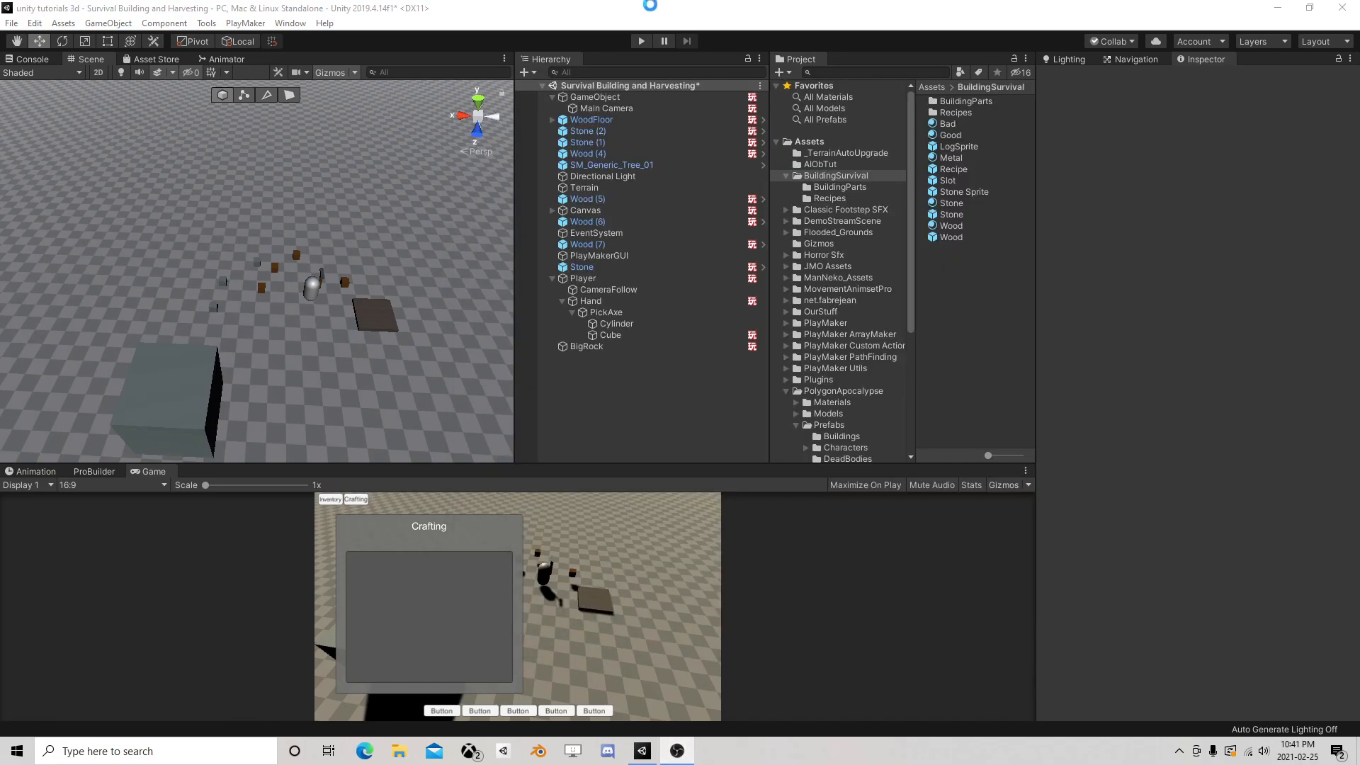
{"action": "left_click", "coordinate": [683, 752]}
{"action": "right_click_drag", "start_coordinate": [349, 324], "coordinate": [255, 252]}
{"action": "scroll", "coordinate": [342, 274], "scroll_direction": "up", "scroll_amount": 5}
{"action": "right_click_drag", "start_coordinate": [342, 275], "coordinate": [239, 227]}
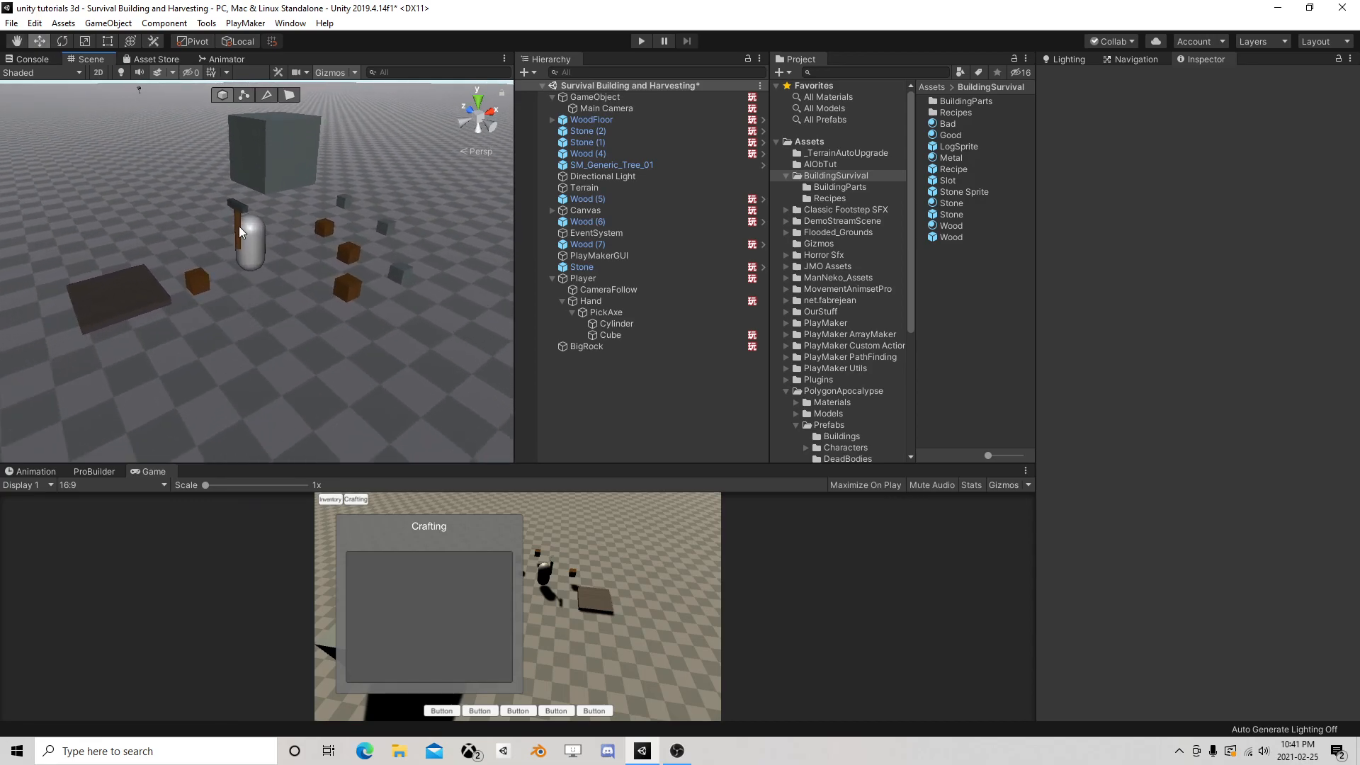
{"action": "left_click", "coordinate": [240, 253]}
{"action": "scroll", "coordinate": [284, 276], "scroll_direction": "up", "scroll_amount": 2}
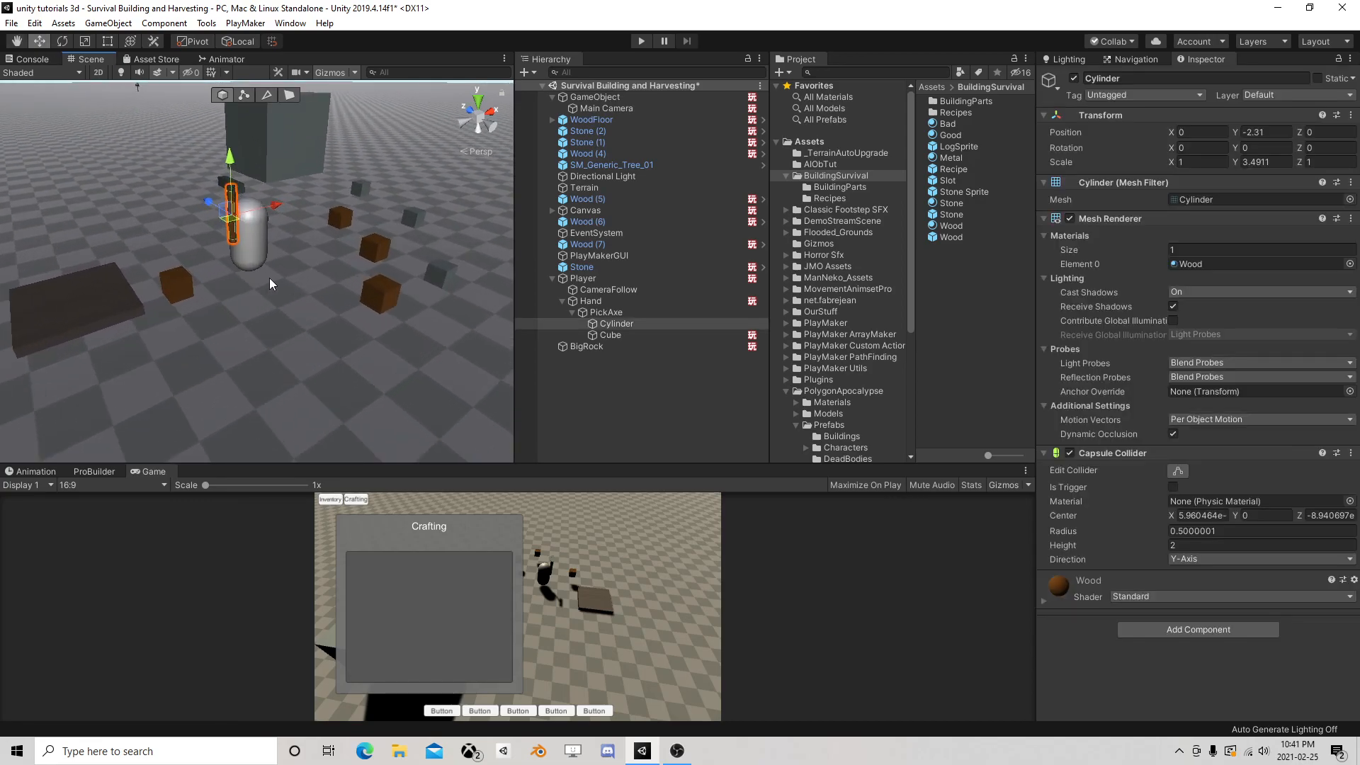
{"action": "scroll", "coordinate": [269, 278], "scroll_direction": "up", "scroll_amount": 2}
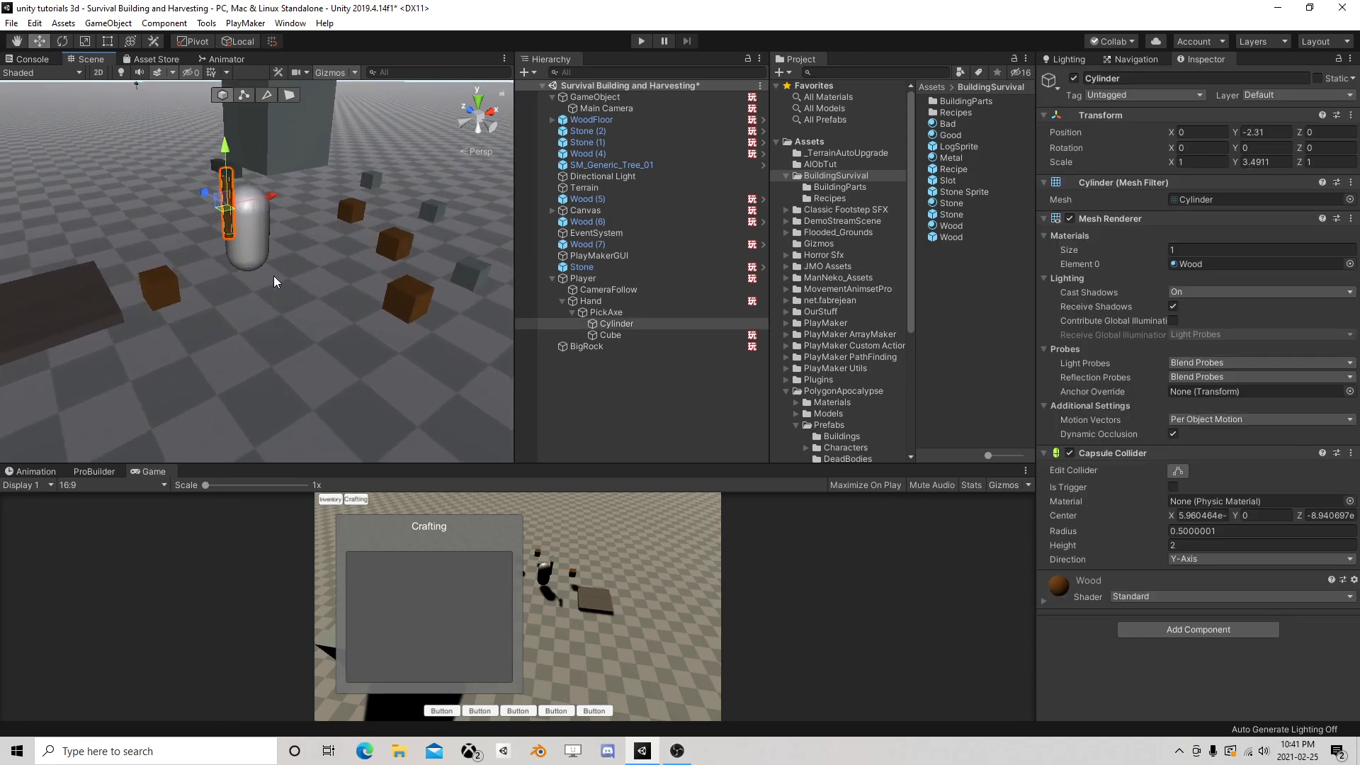
Collapse the PolygonApocalypse and BuildingSurvival project folders and the GameObject and Player objects in the scene hierarchy
{"action": "left_click", "coordinate": [787, 391]}
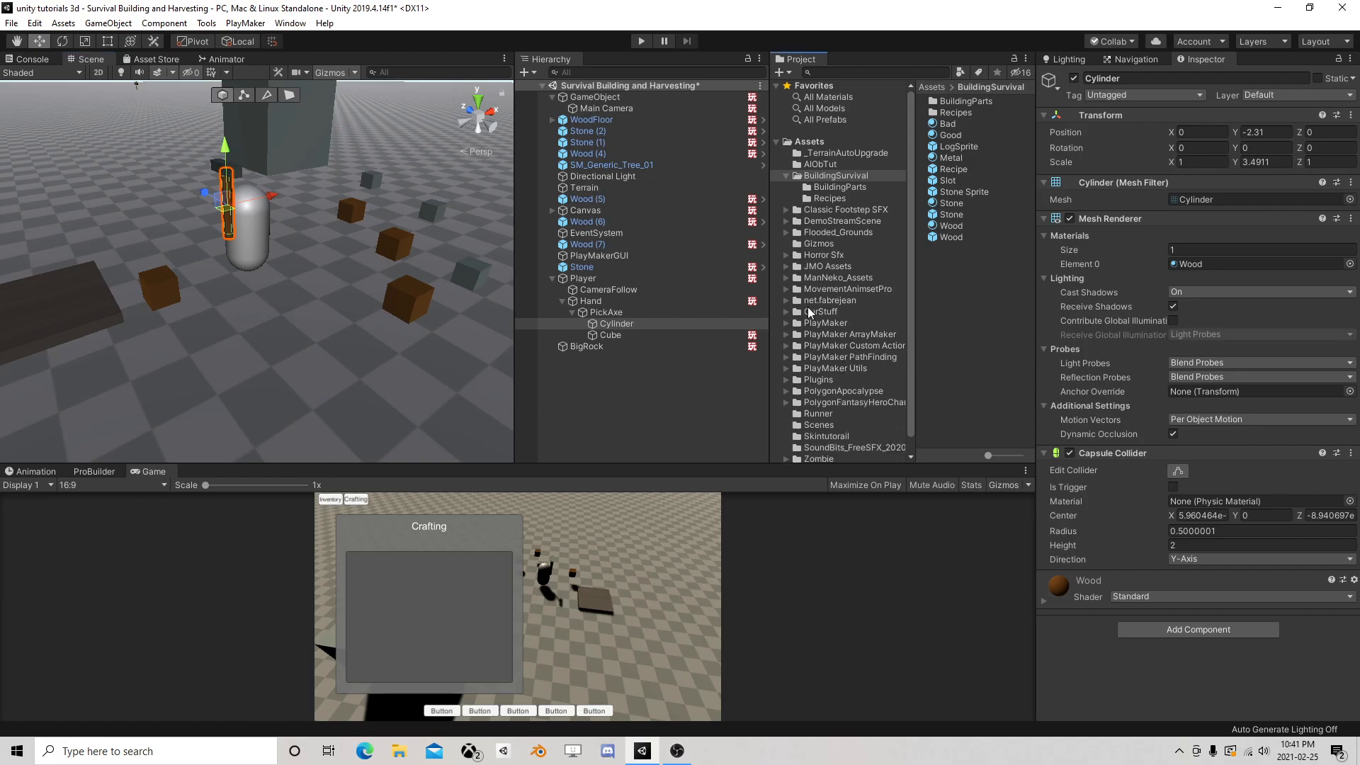
{"action": "left_click", "coordinate": [788, 173]}
{"action": "left_click", "coordinate": [638, 409]}
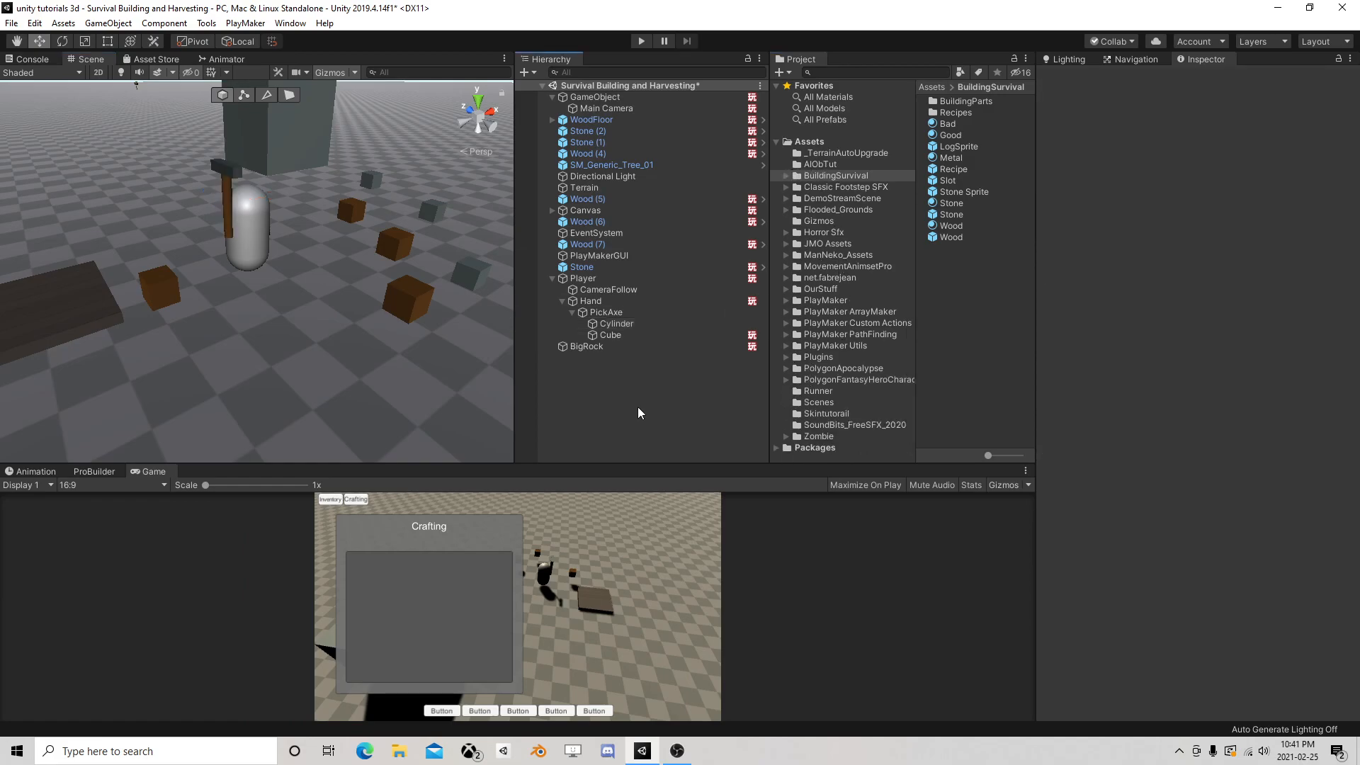
{"action": "right_click_drag", "start_coordinate": [206, 232], "coordinate": [285, 290]}
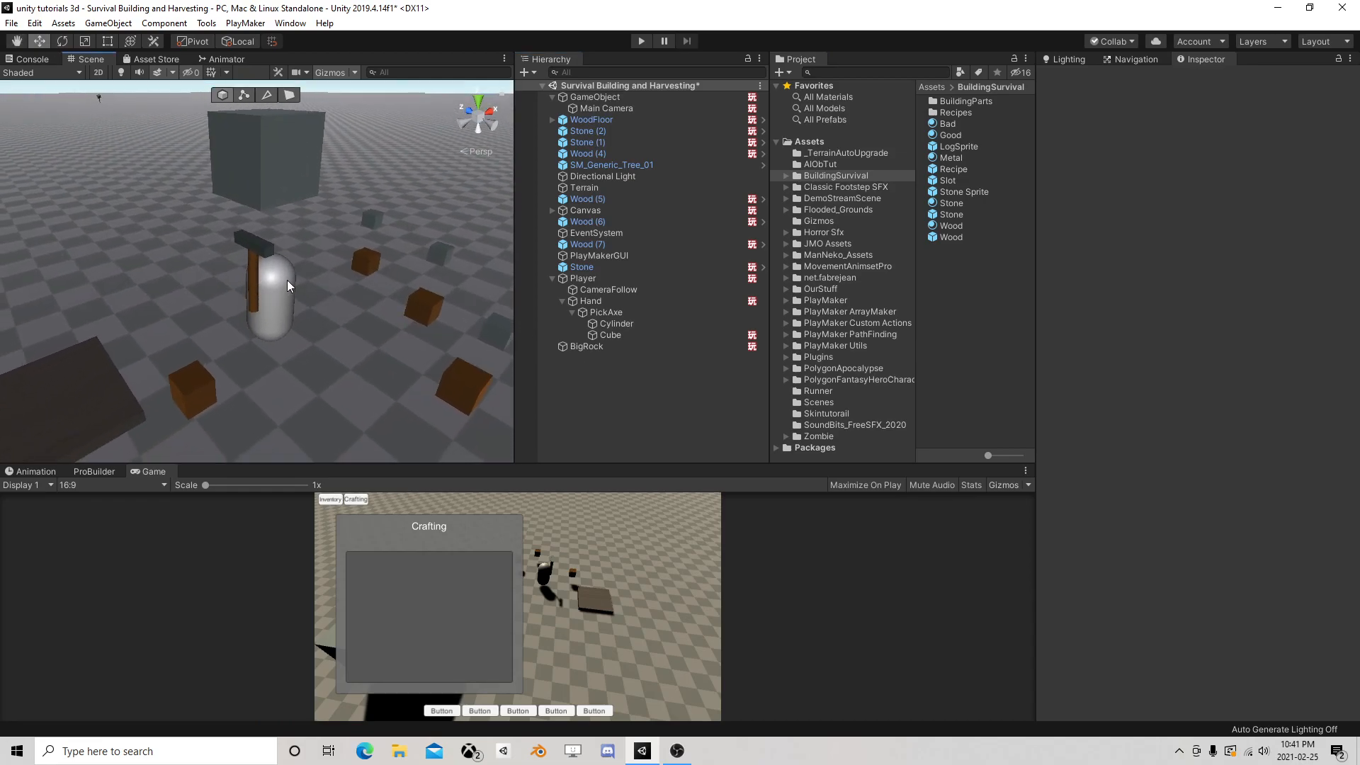
{"action": "left_click", "coordinate": [553, 97]}
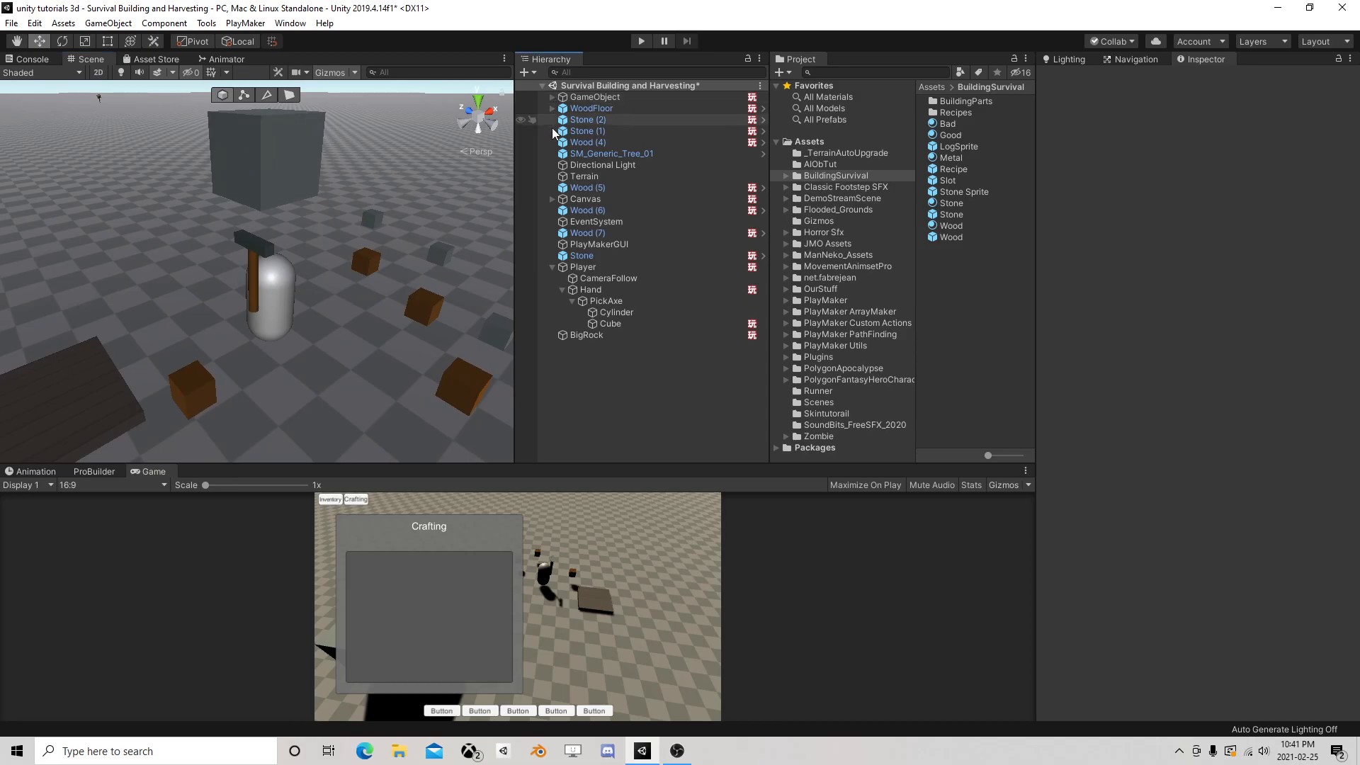
{"action": "left_click", "coordinate": [552, 267]}
Delete the WoodFloor object from the scene
{"action": "scroll", "coordinate": [344, 241], "scroll_direction": "down", "scroll_amount": 4}
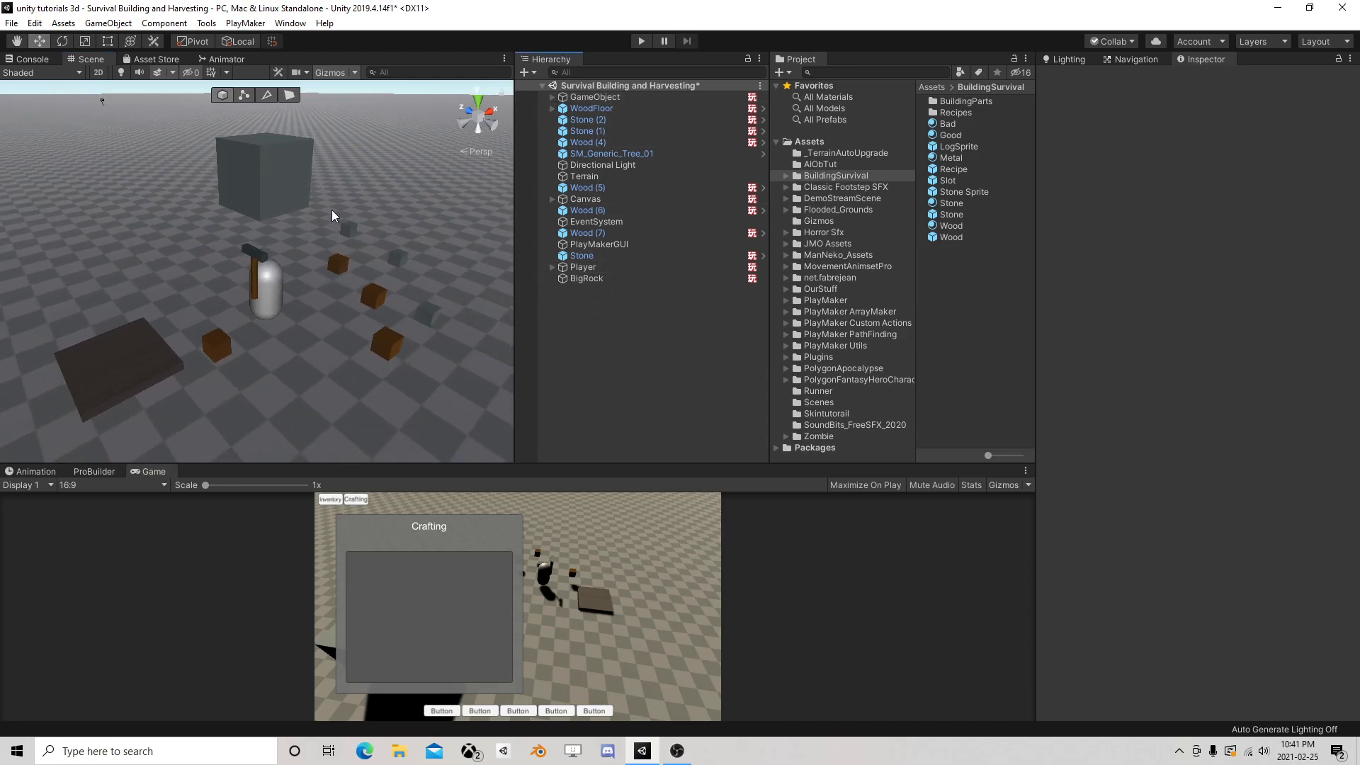
{"action": "right_click_drag", "start_coordinate": [334, 214], "coordinate": [326, 206]}
{"action": "middle_click_drag", "start_coordinate": [326, 206], "coordinate": [239, 375]}
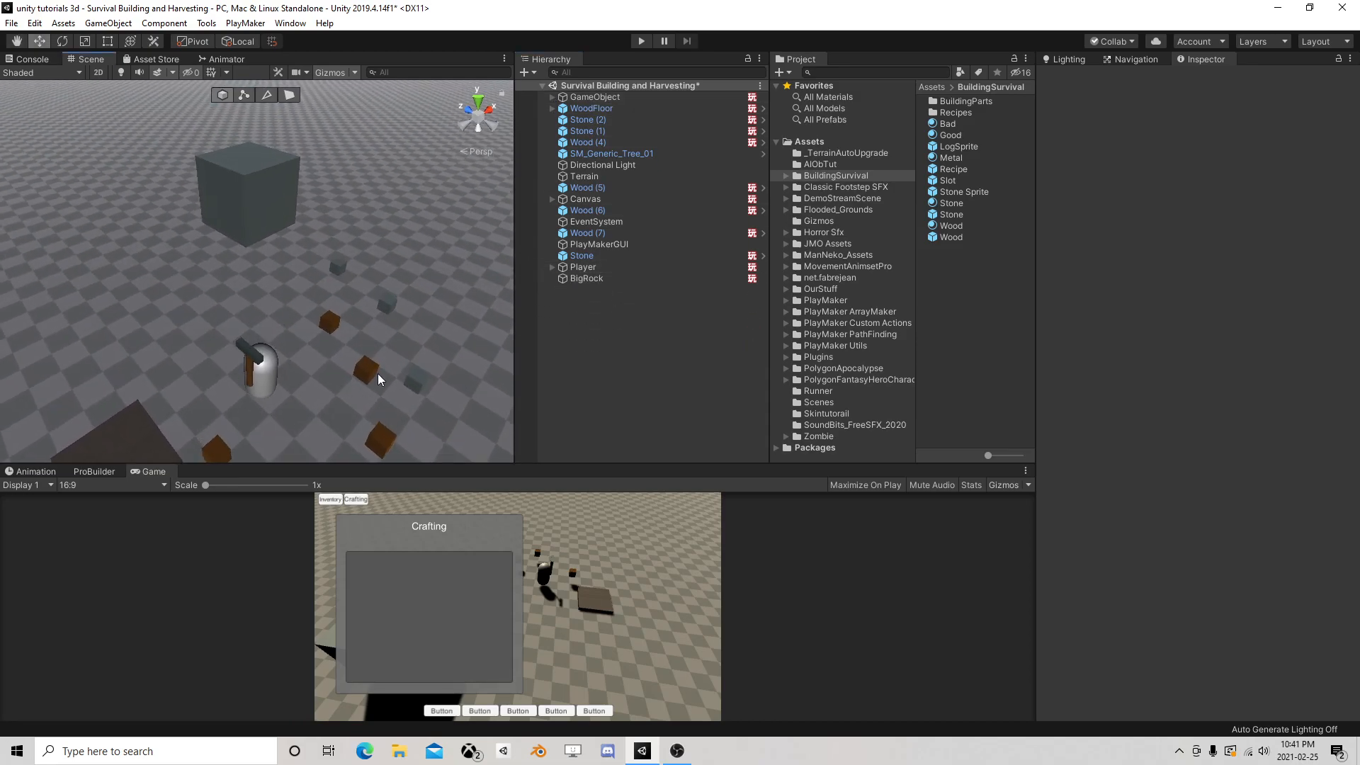
{"action": "middle_click_drag", "start_coordinate": [351, 303], "coordinate": [334, 279]}
{"action": "scroll", "coordinate": [340, 277], "scroll_direction": "up", "scroll_amount": 4}
{"action": "right_click_drag", "start_coordinate": [391, 269], "coordinate": [288, 318]}
{"action": "middle_click_drag", "start_coordinate": [303, 293], "coordinate": [270, 312]}
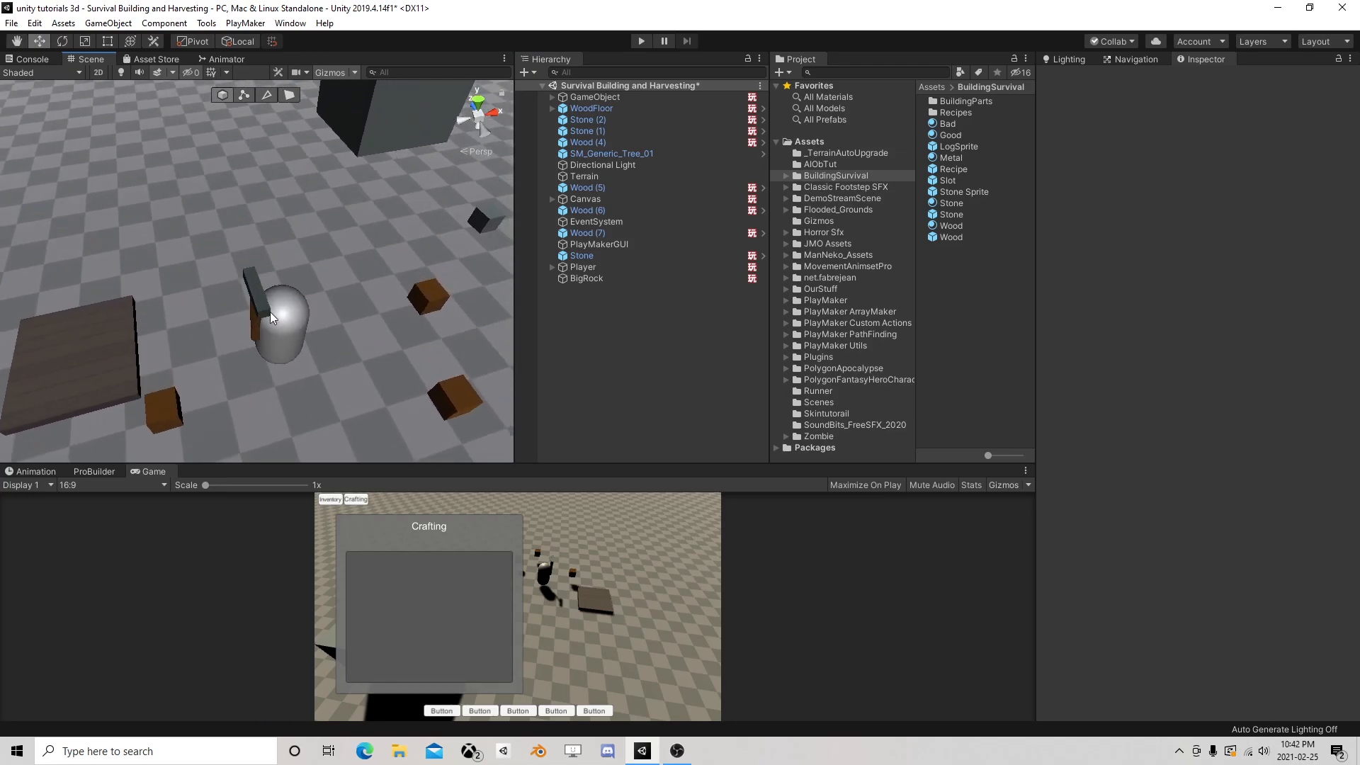
{"action": "left_click", "coordinate": [97, 376]}
{"action": "left_click", "coordinate": [594, 117]}
{"action": "left_click", "coordinate": [592, 108]}
{"action": "key", "text": "Delete"}
{"action": "right_click_drag", "start_coordinate": [241, 255], "coordinate": [461, 236]}
{"action": "scroll", "coordinate": [460, 237], "scroll_direction": "down", "scroll_amount": 5}
{"action": "middle_click_drag", "start_coordinate": [245, 233], "coordinate": [358, 230]}
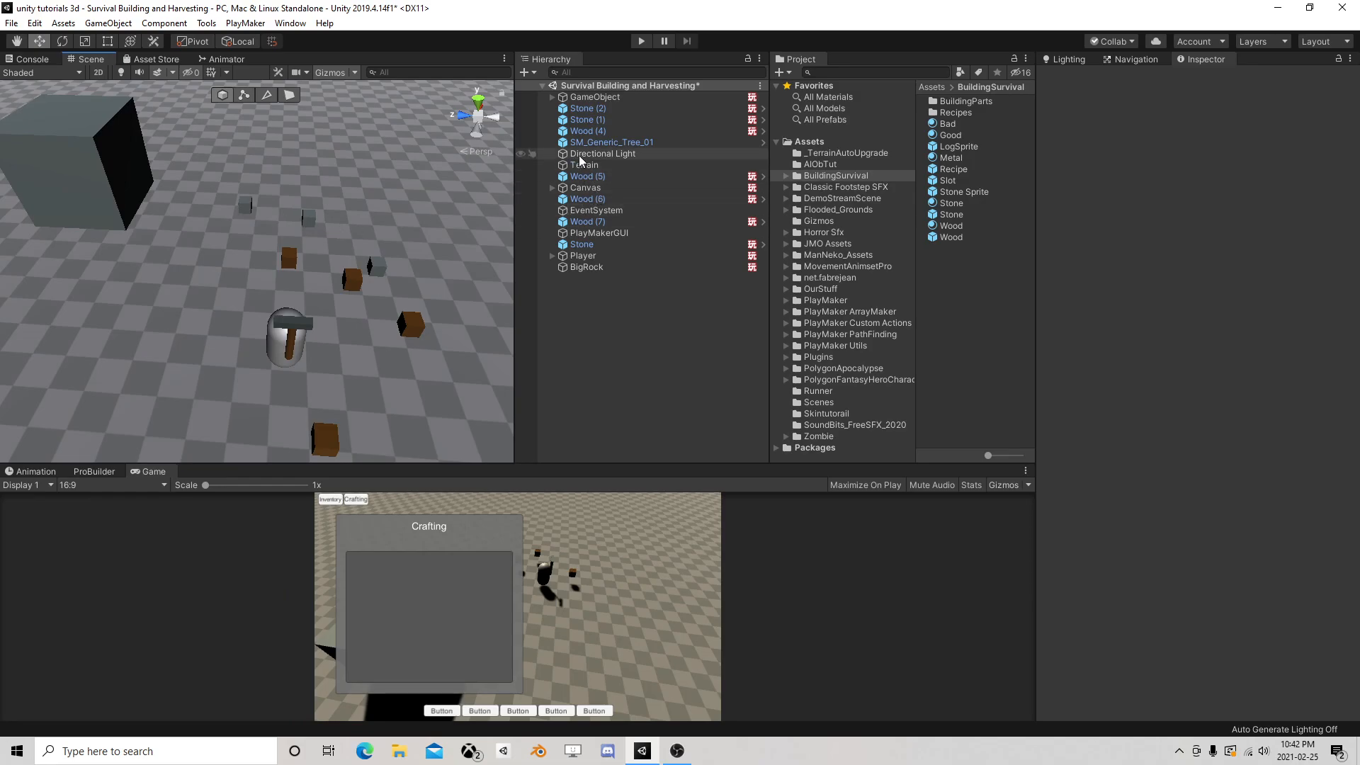
{"action": "mouse_move", "coordinate": [684, 753]}
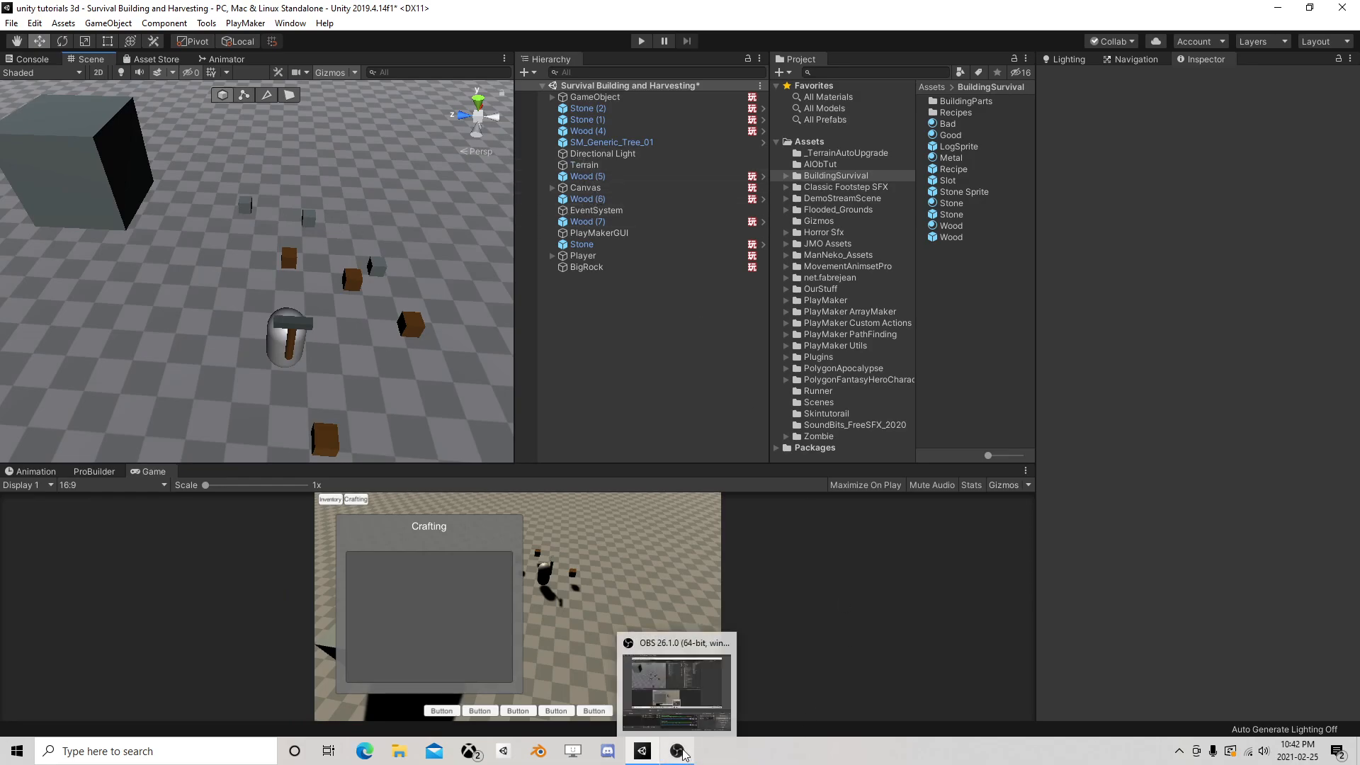